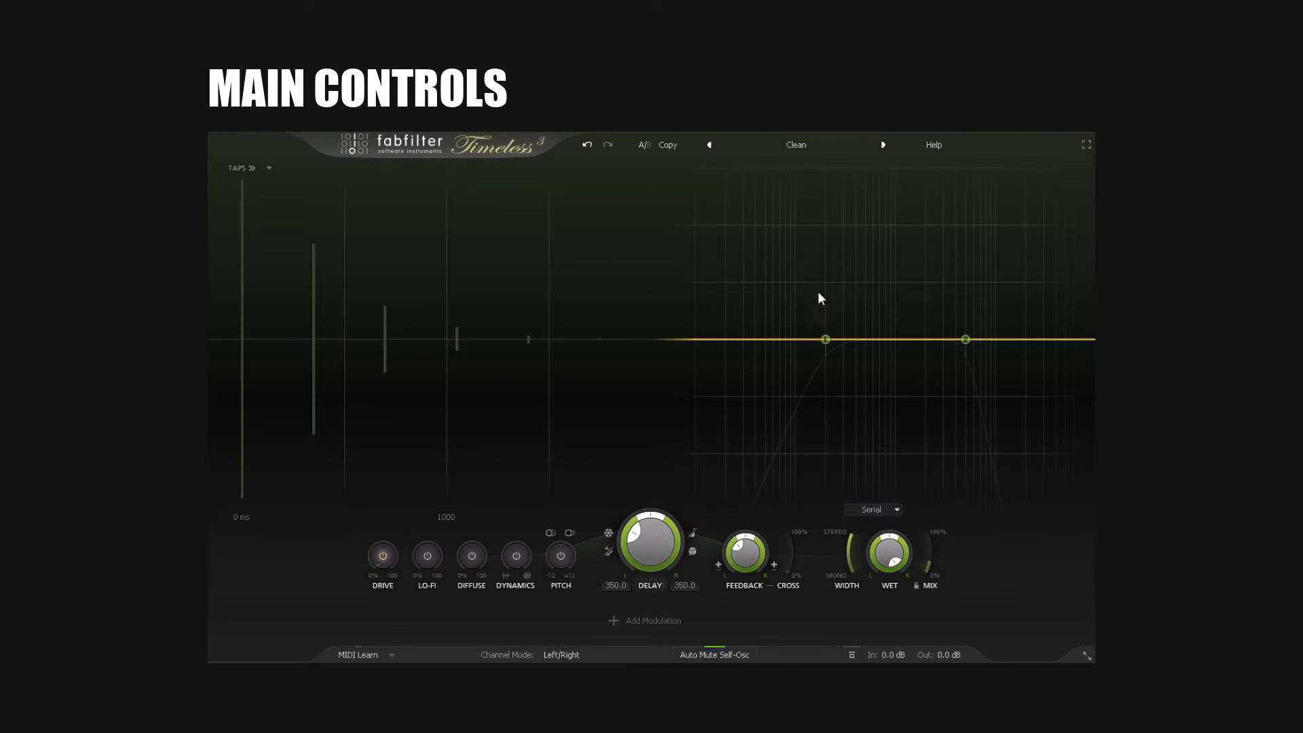
Step: Load the Clean preset as the starting point for the delay
{"action": "left_click", "coordinate": [802, 148]}
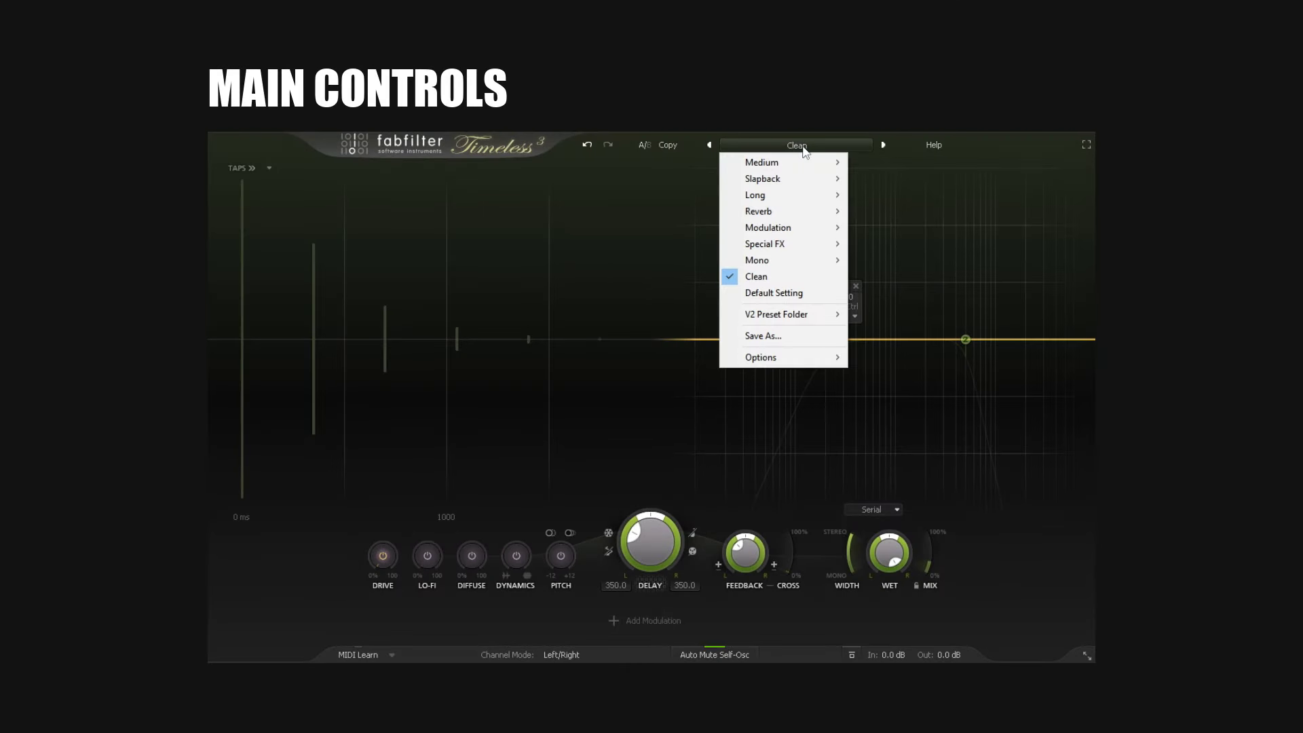
{"action": "left_click", "coordinate": [760, 278]}
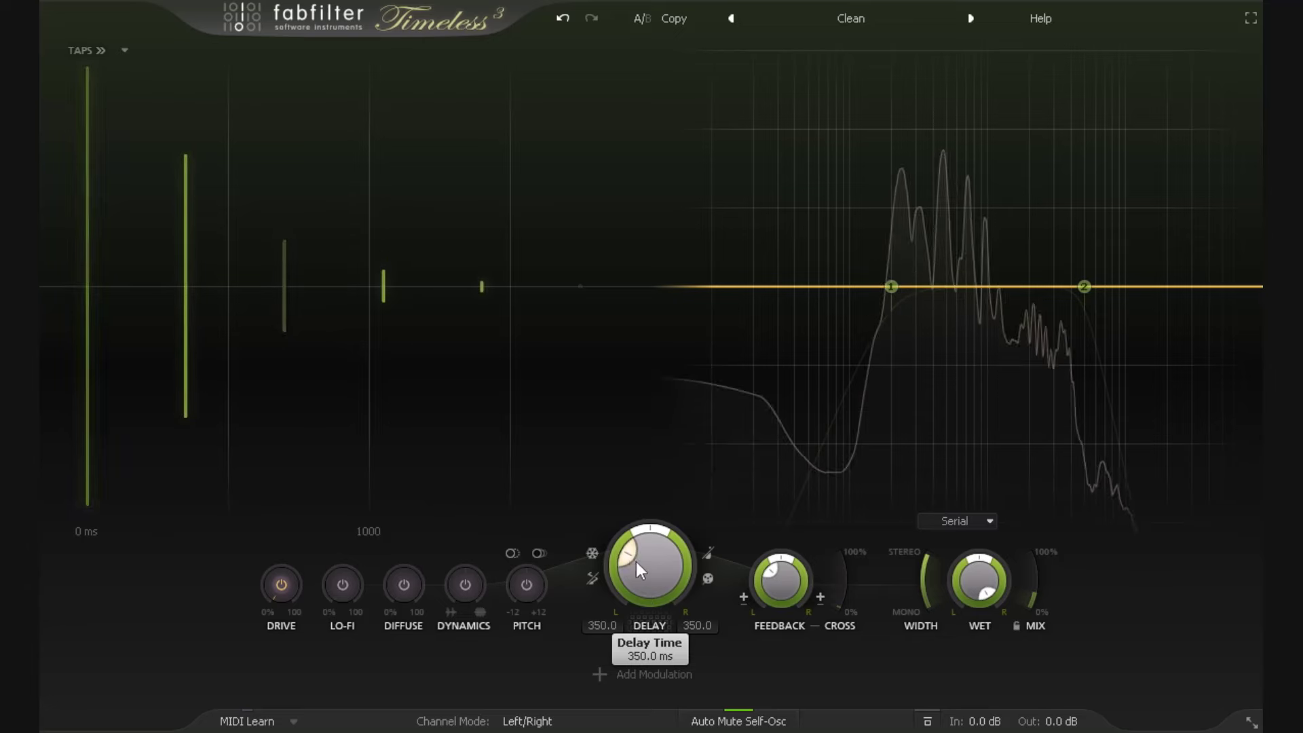
{"action": "mouse_move", "coordinate": [630, 562]}
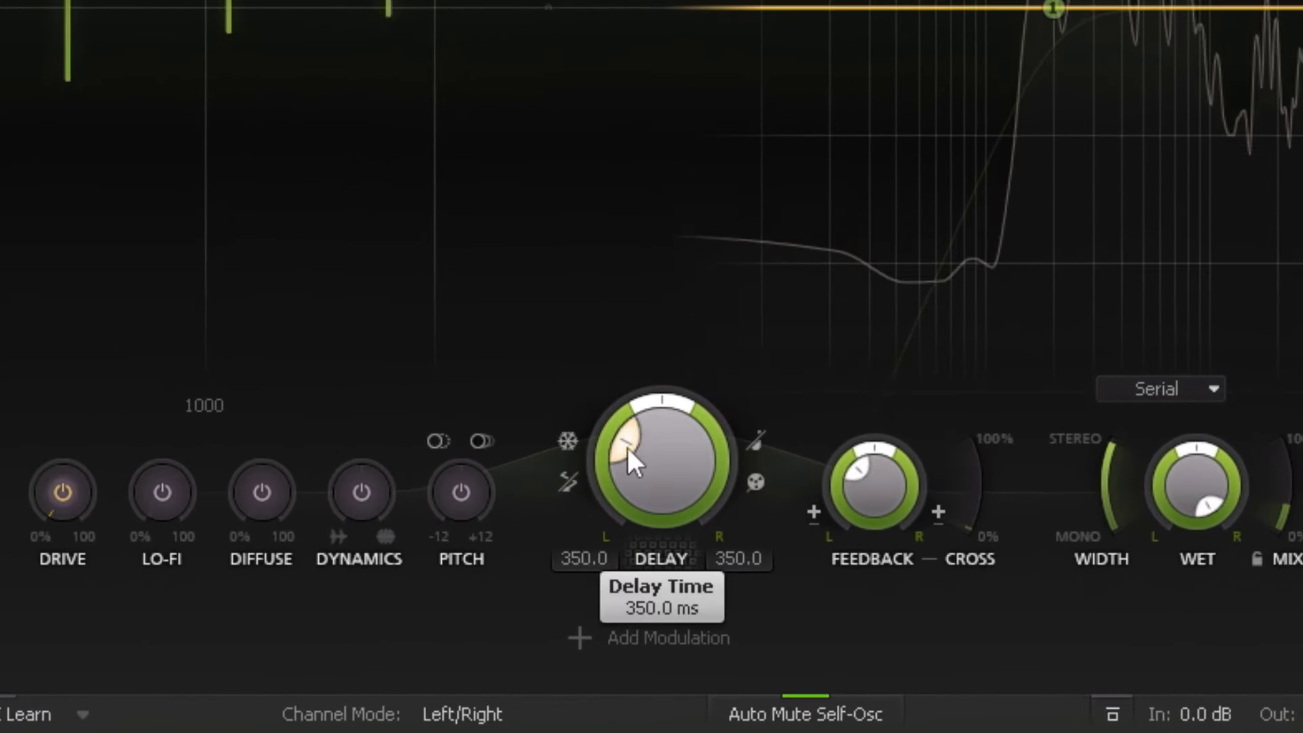
Step: Sweep the delay time up to about 1.436 sec, down to 5 ms and back to 350 ms
{"action": "left_click_drag", "start_coordinate": [624, 438], "coordinate": [696, 315]}
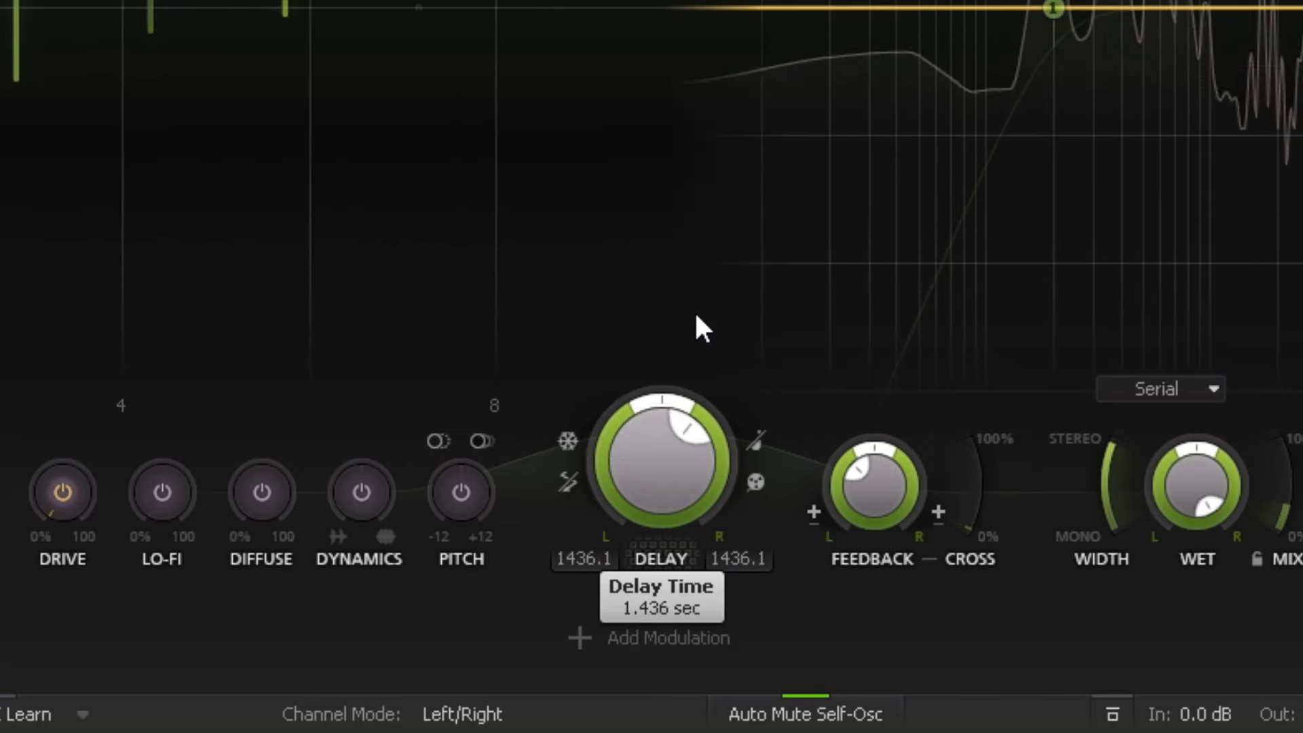
{"action": "left_click_drag", "start_coordinate": [660, 433], "coordinate": [692, 724]}
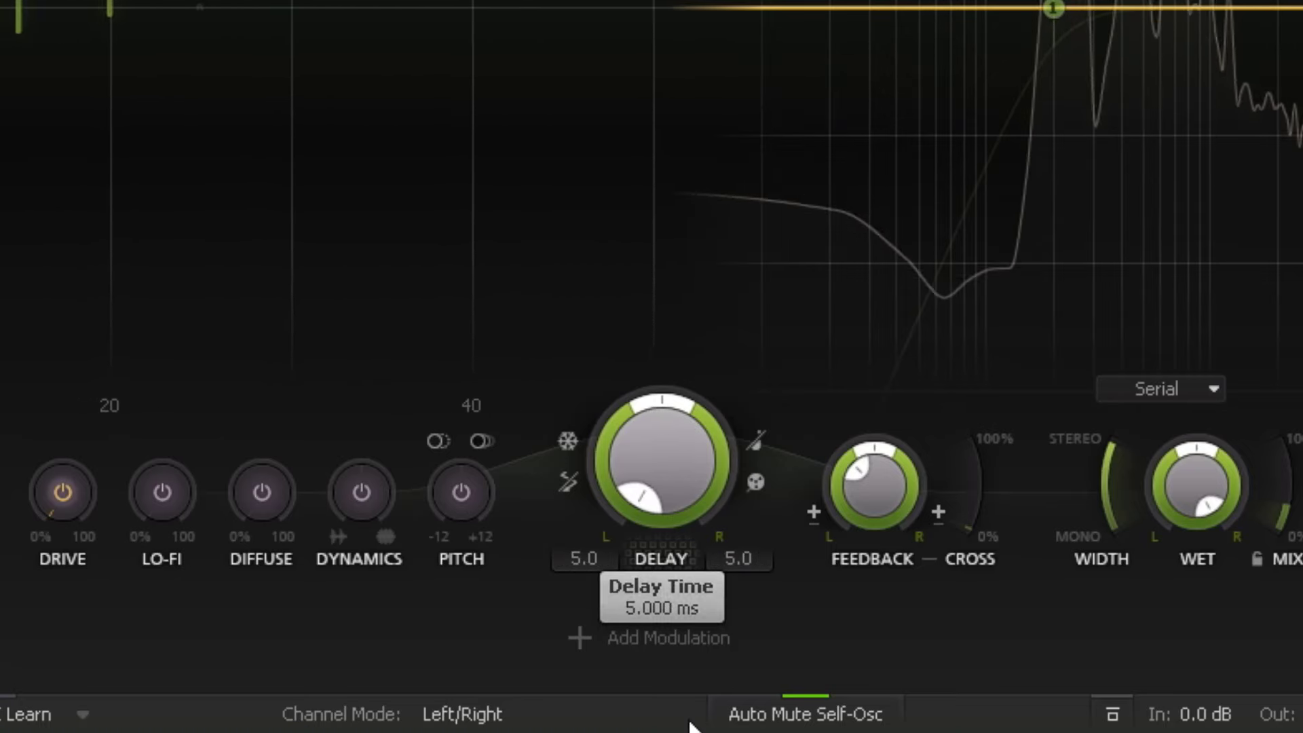
{"action": "left_click_drag", "start_coordinate": [657, 457], "coordinate": [685, 416]}
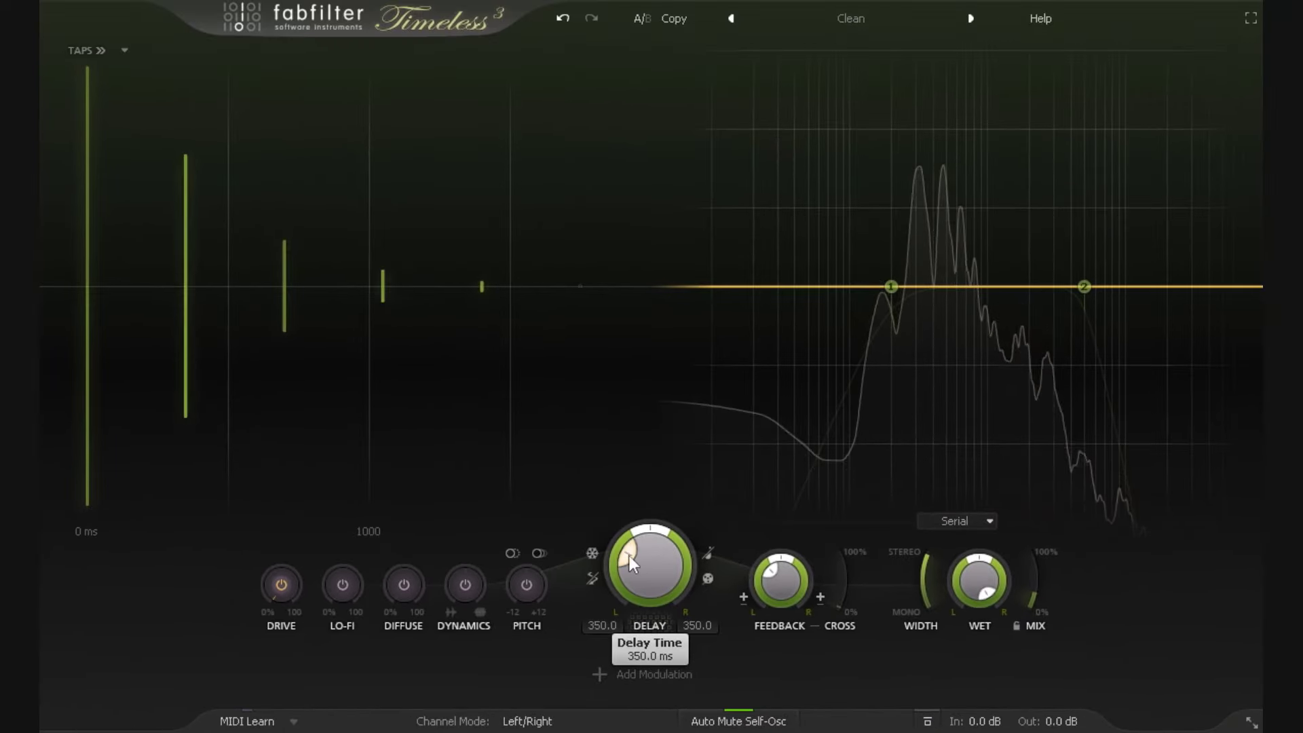
Step: Vary the delay time in smaller amounts between about 300 and 442 ms, ending at about 326 ms
{"action": "left_click_drag", "start_coordinate": [627, 558], "coordinate": [631, 562]}
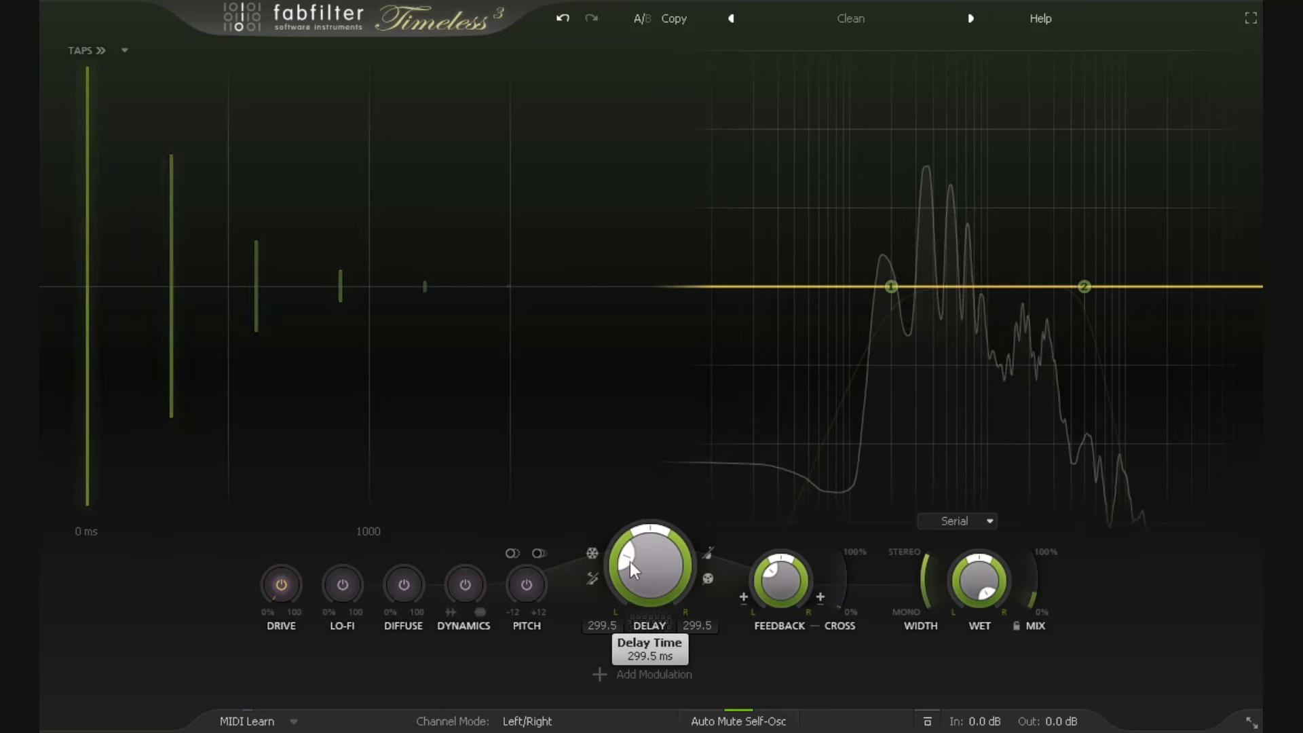
{"action": "left_click_drag", "start_coordinate": [629, 562], "coordinate": [668, 536]}
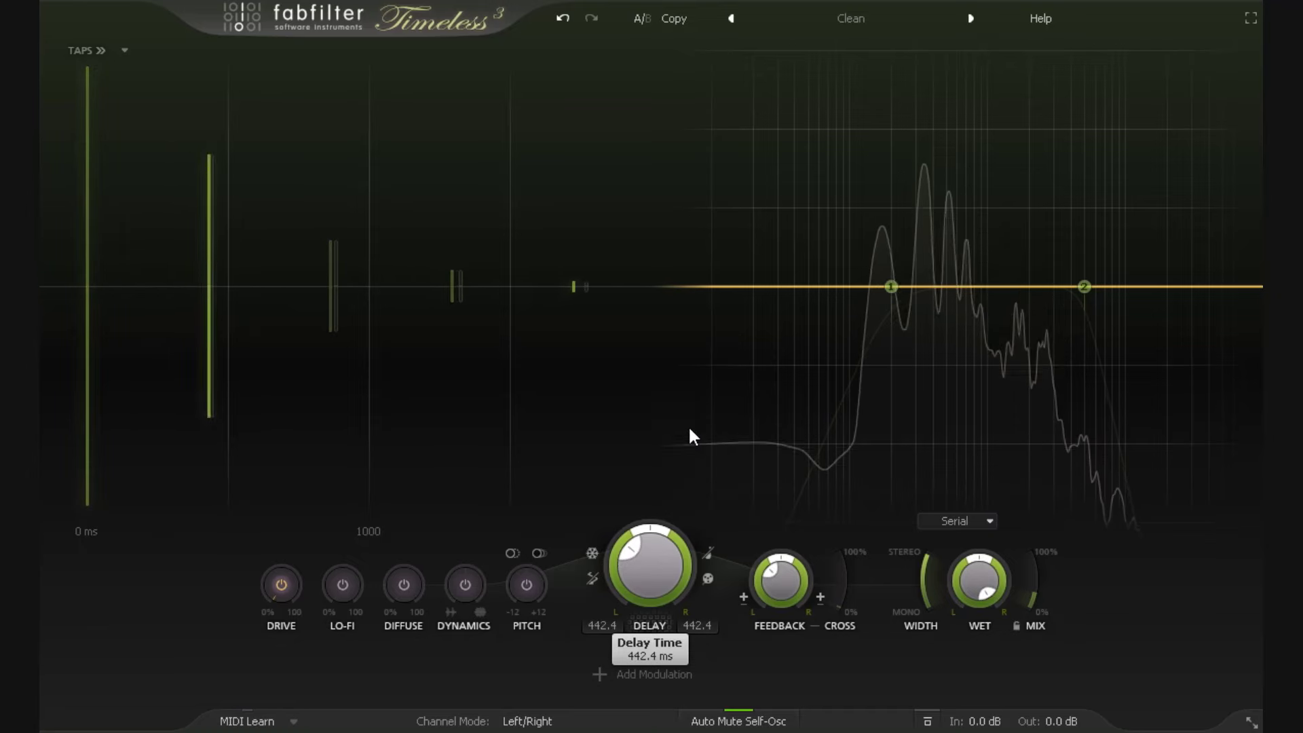
{"action": "left_click_drag", "start_coordinate": [691, 435], "coordinate": [684, 464]}
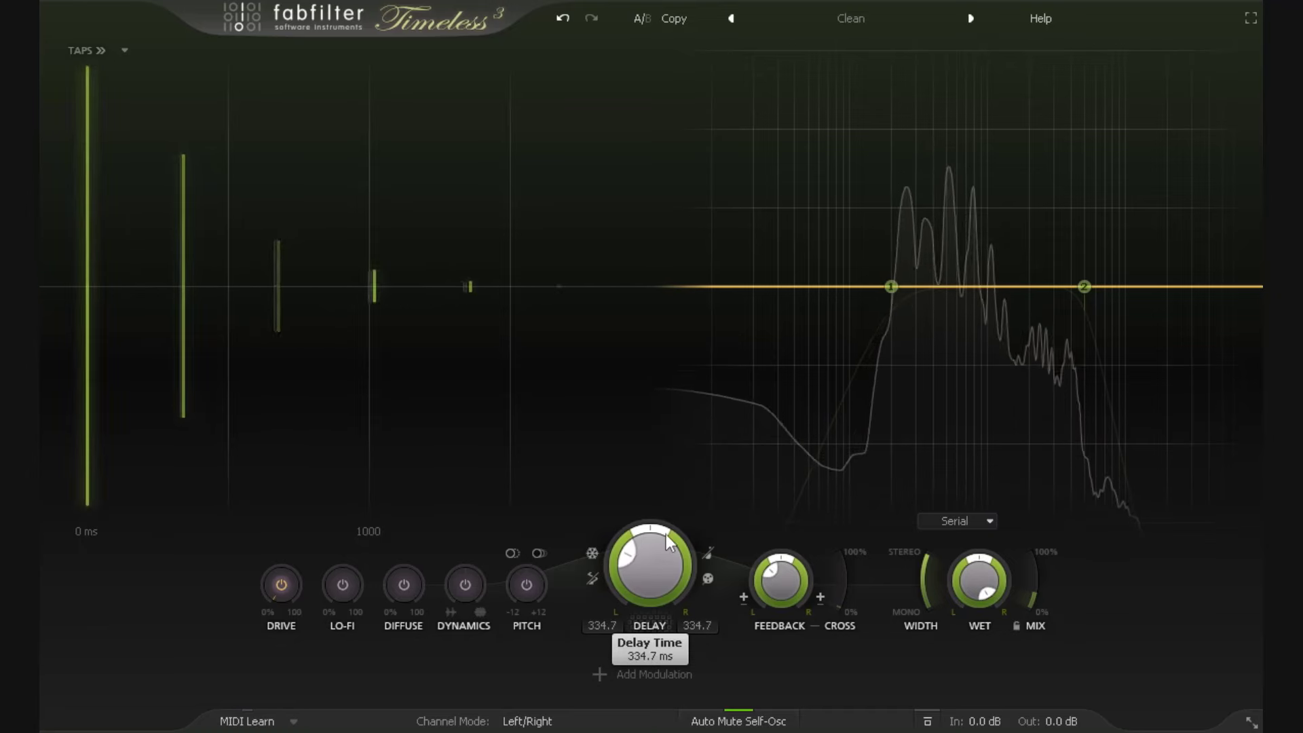
{"action": "left_click_drag", "start_coordinate": [666, 535], "coordinate": [651, 556]}
Step: Enter an exact delay time of 100 ms
{"action": "double_click", "coordinate": [651, 557]}
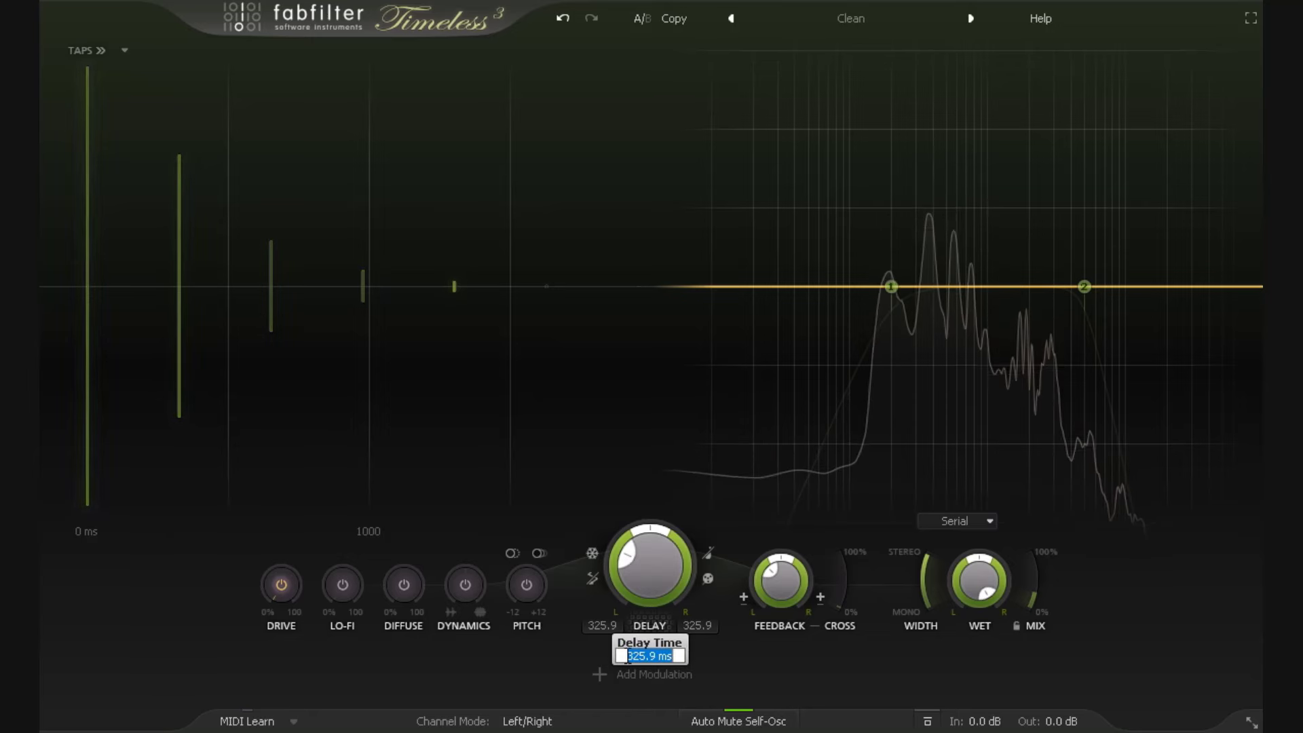
{"action": "type", "text": "100"}
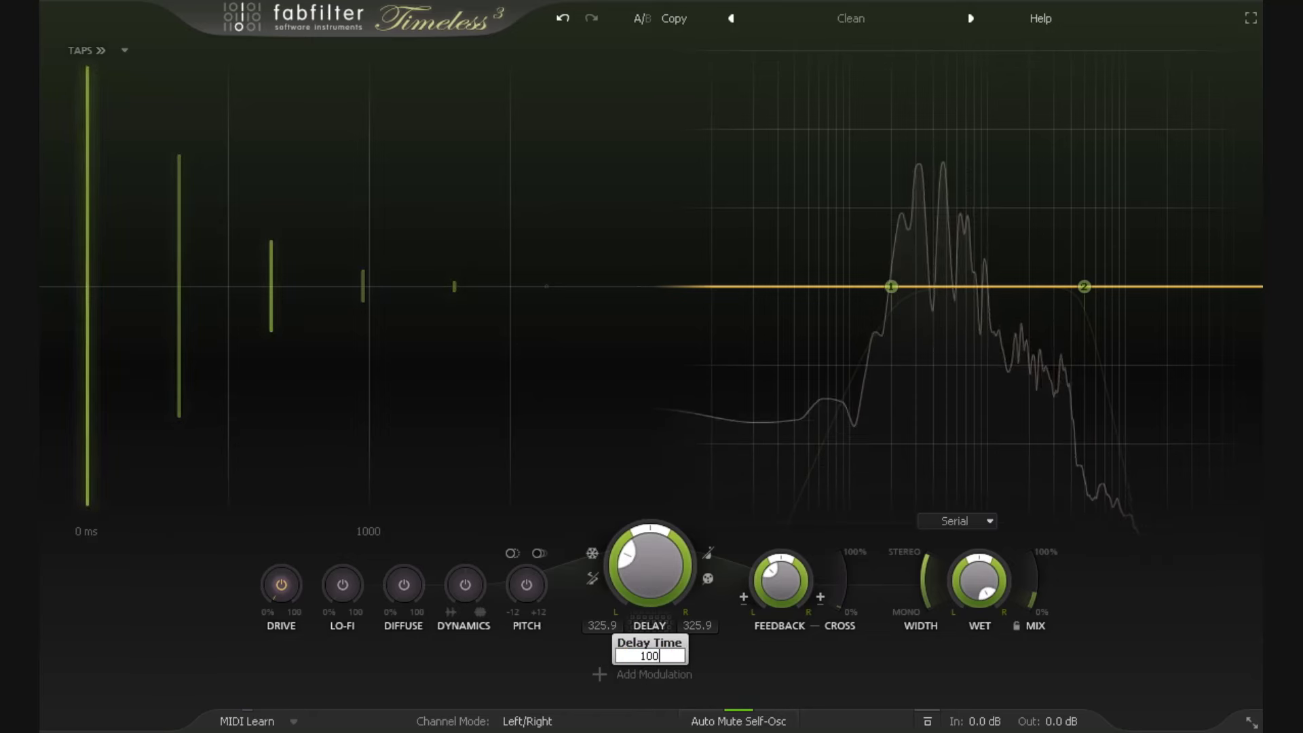
{"action": "key", "text": "Return"}
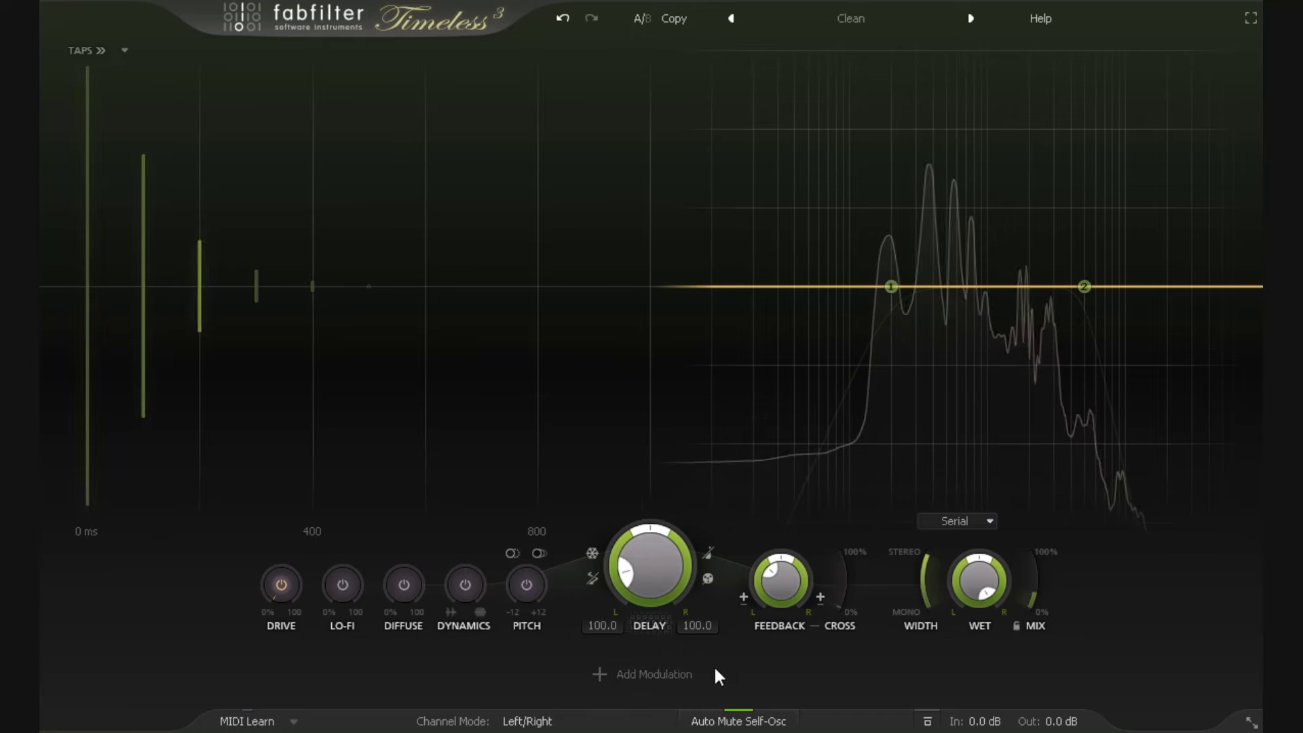
Step: Enter an exact delay time of 1000 ms and bring it back down to 350 ms
{"action": "double_click", "coordinate": [641, 575]}
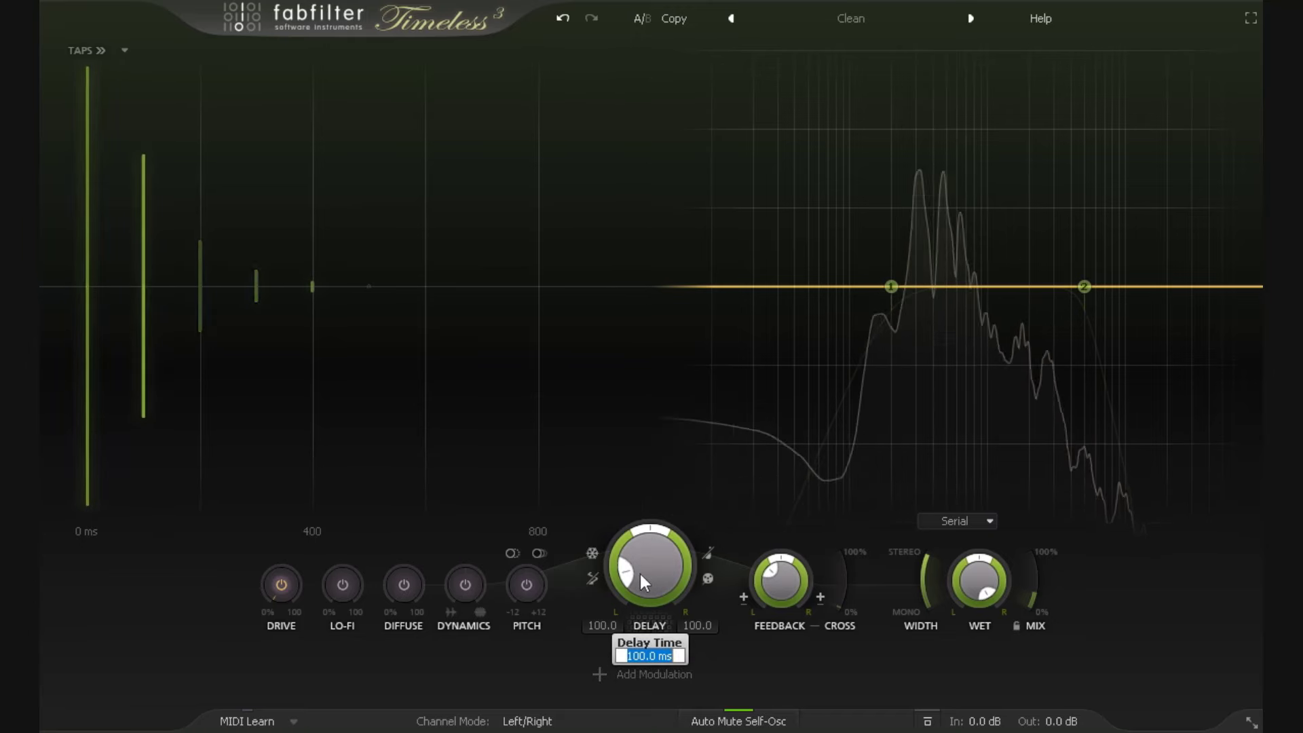
{"action": "type", "text": "1000"}
{"action": "key", "text": "Return"}
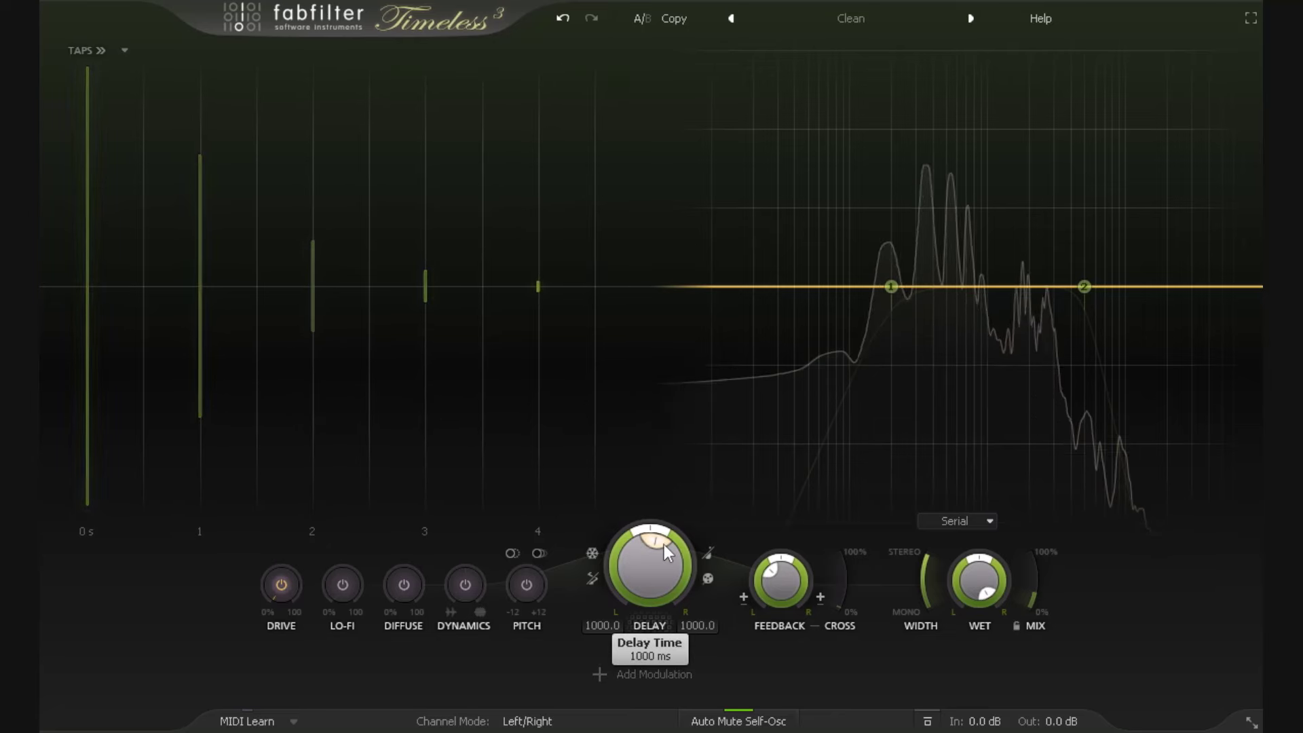
{"action": "mouse_move", "coordinate": [664, 545]}
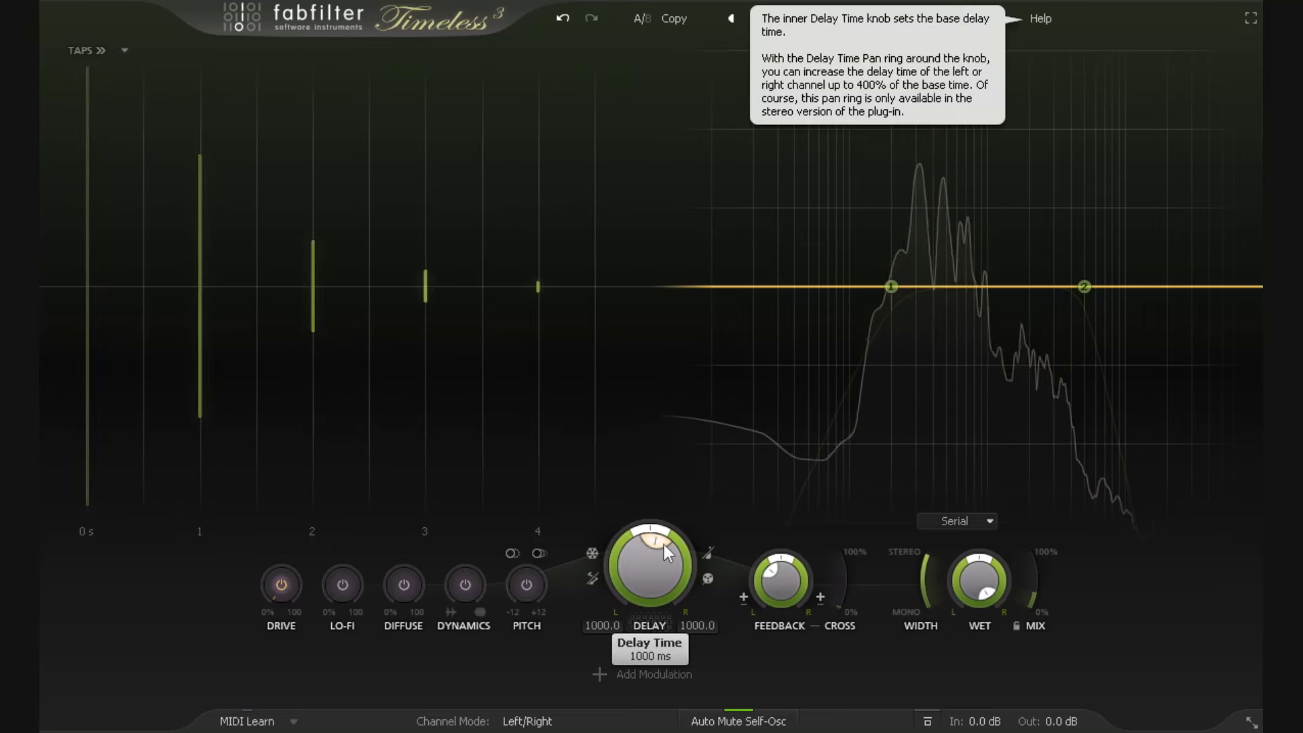
{"action": "left_click_drag", "start_coordinate": [663, 544], "coordinate": [633, 561]}
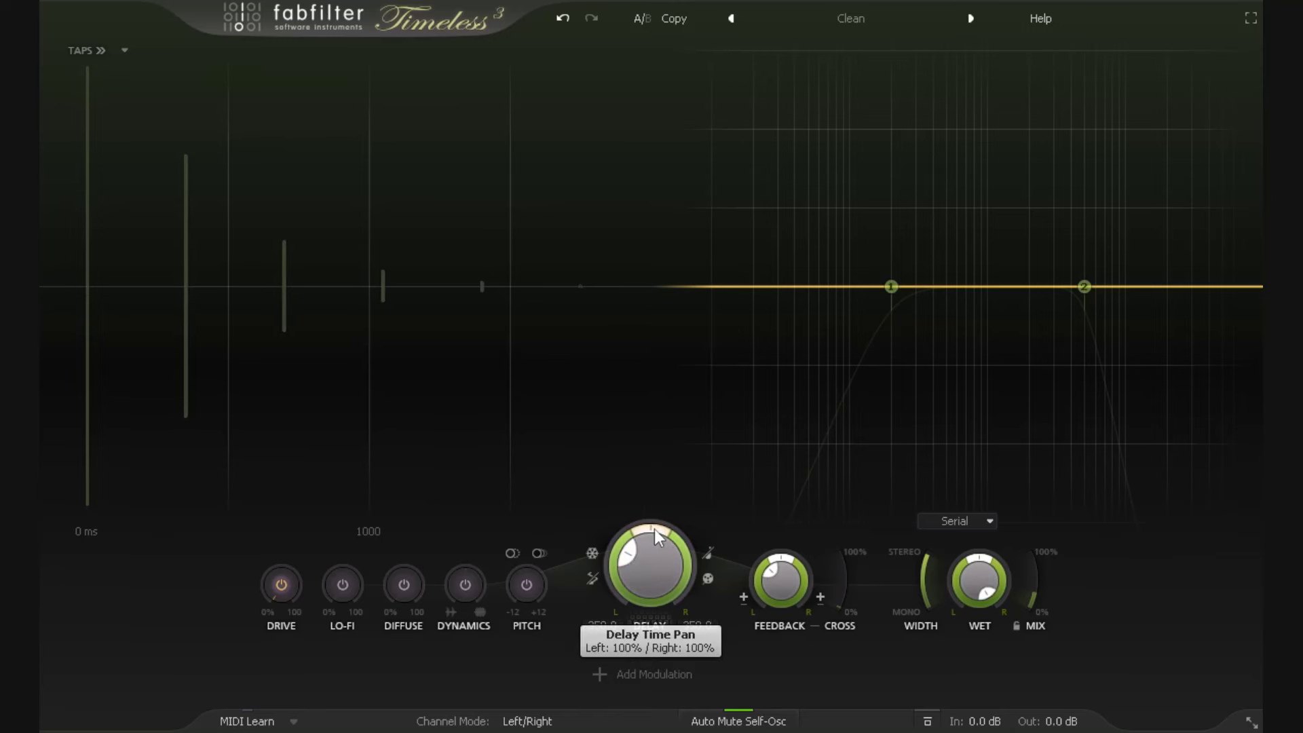
Step: Lengthen only the right channel's delay in stages with the Delay Time Pan ring, up to about 341% of the base time
{"action": "mouse_move", "coordinate": [655, 529]}
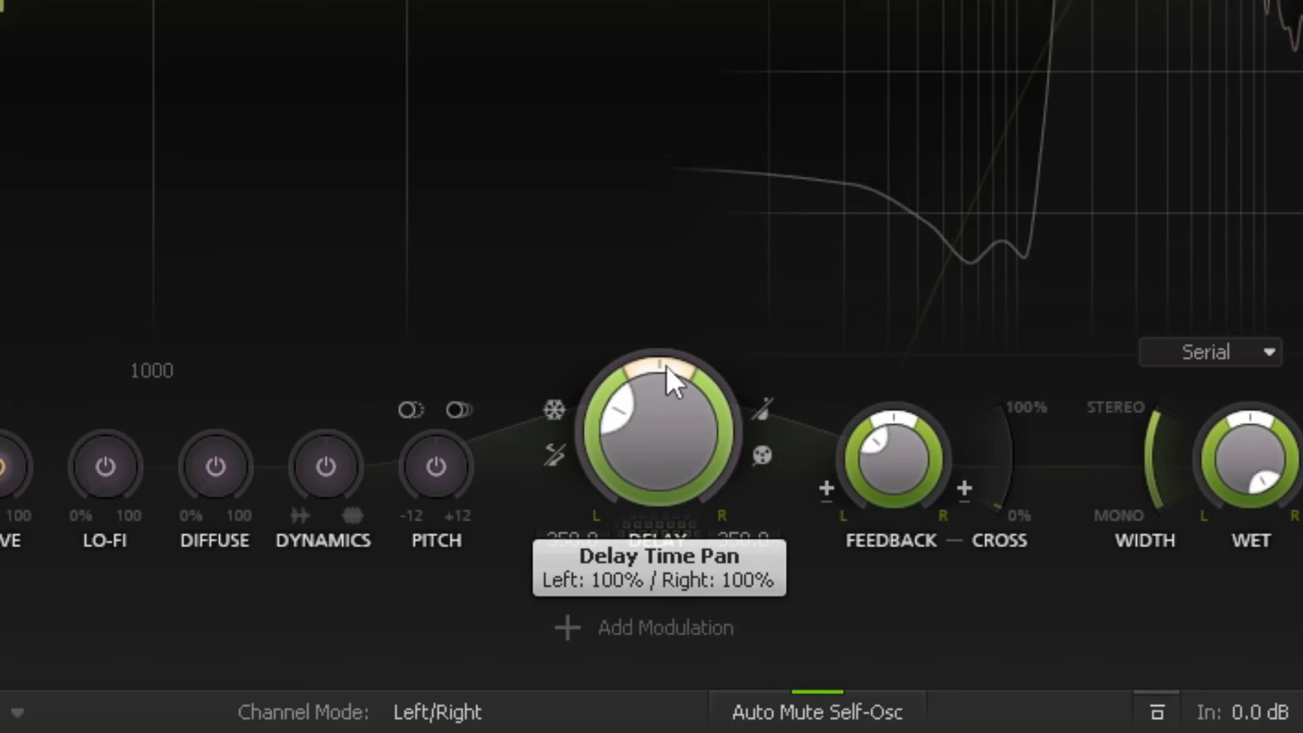
{"action": "left_click_drag", "start_coordinate": [666, 364], "coordinate": [687, 370]}
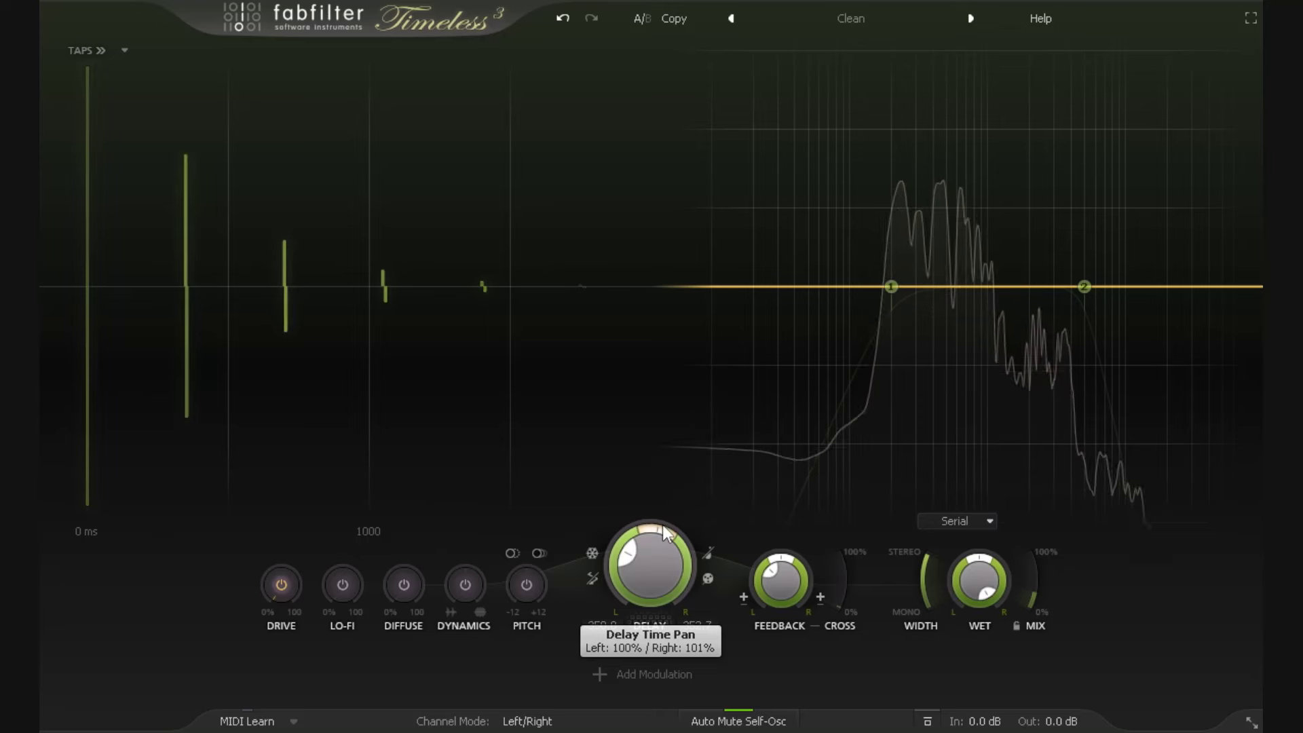
{"action": "left_click_drag", "start_coordinate": [663, 524], "coordinate": [716, 548]}
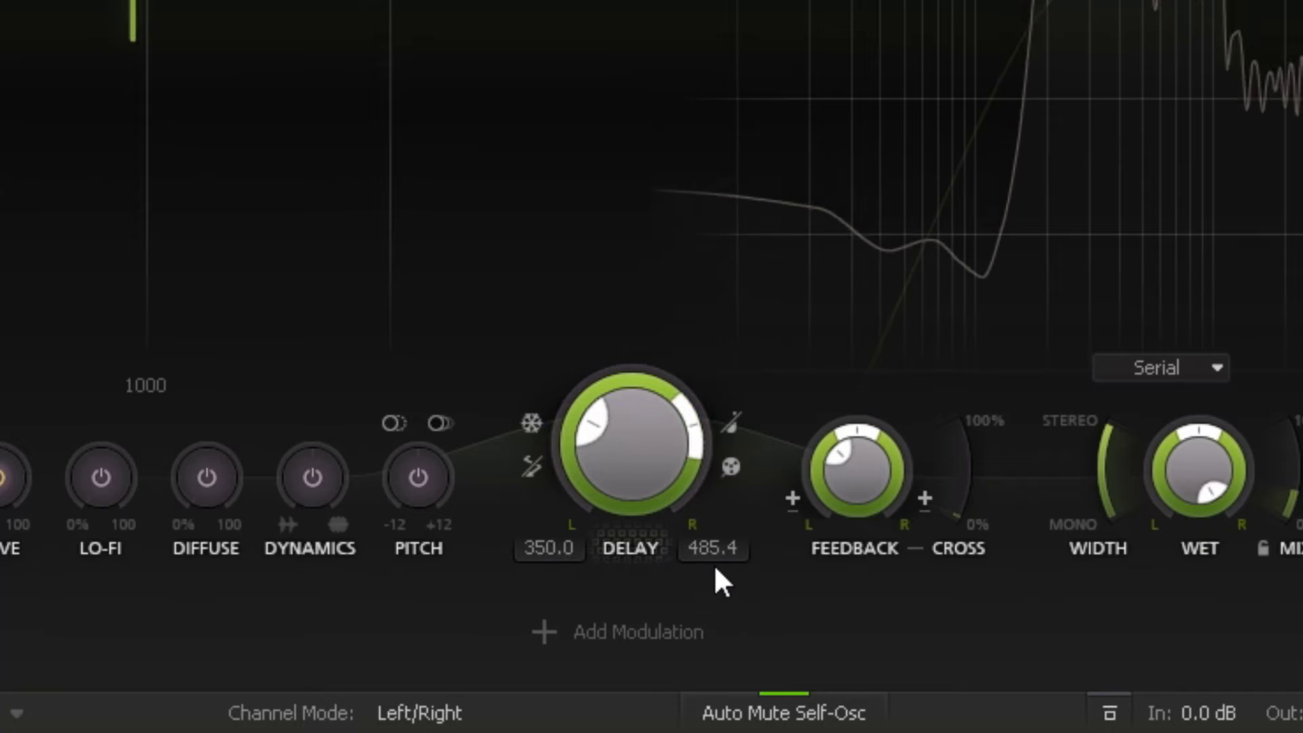
{"action": "left_click_drag", "start_coordinate": [714, 468], "coordinate": [699, 514]}
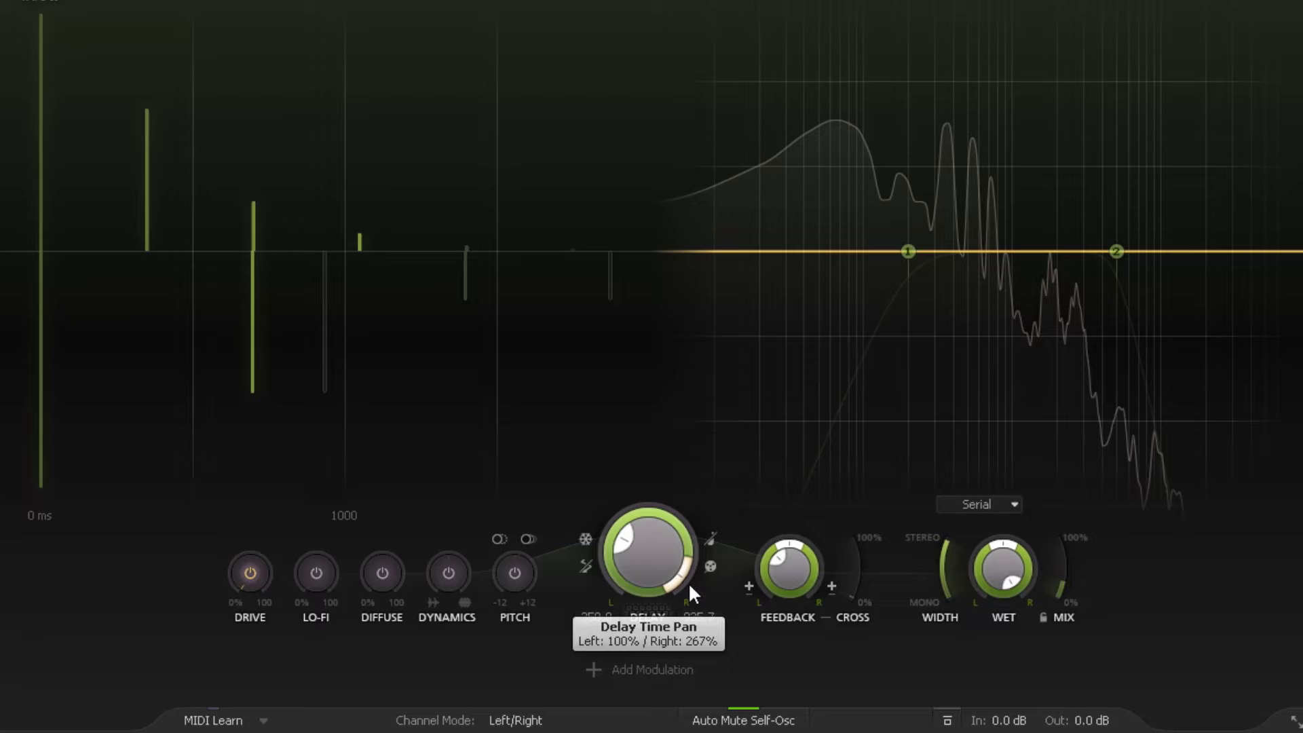
{"action": "left_click_drag", "start_coordinate": [688, 582], "coordinate": [709, 651]}
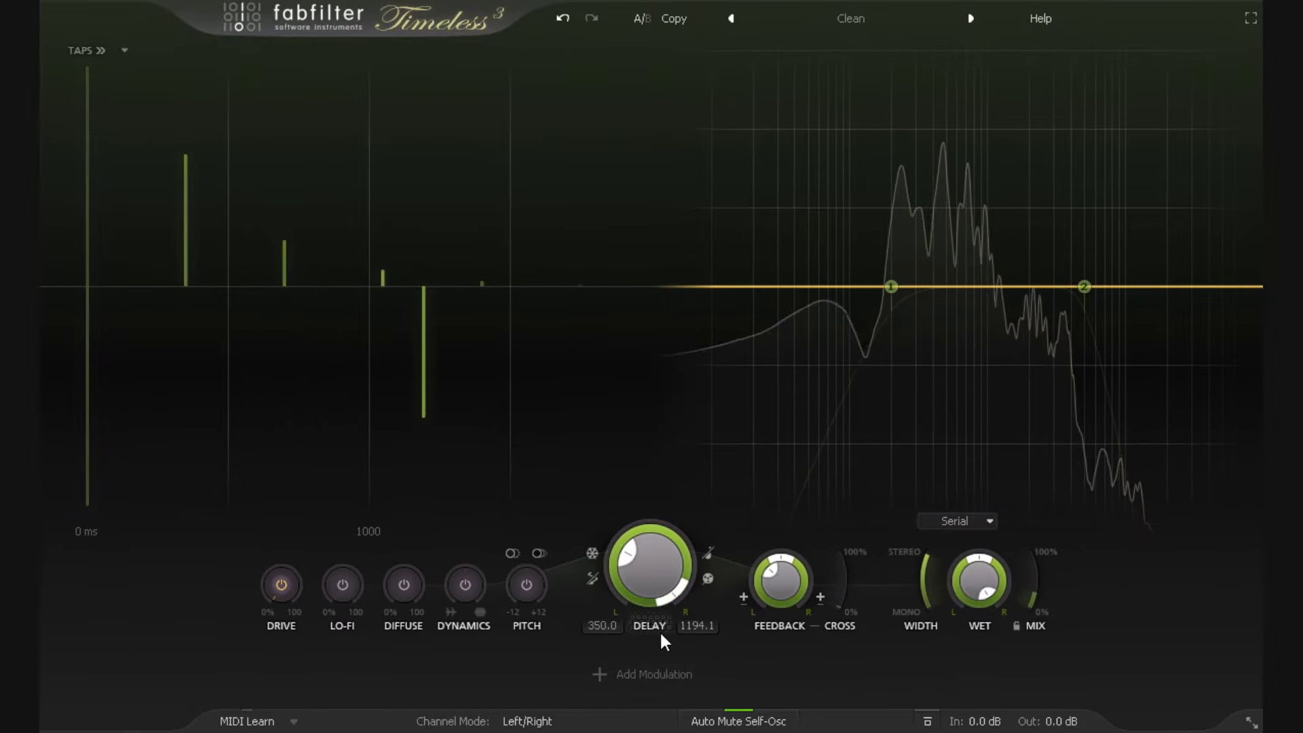
Step: Reset the Delay Time Pan to 100% for both channels and reload the Clean preset
{"action": "mouse_move", "coordinate": [678, 592]}
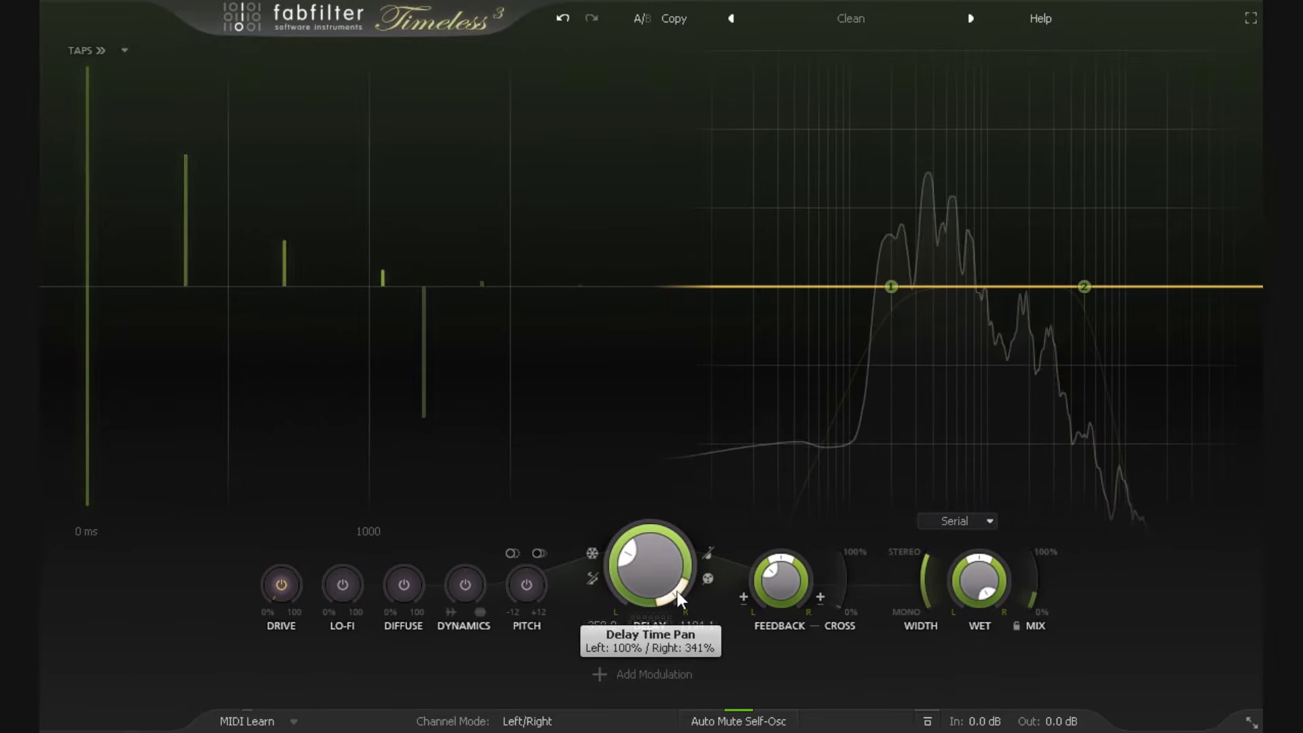
{"action": "double_click", "coordinate": [677, 592]}
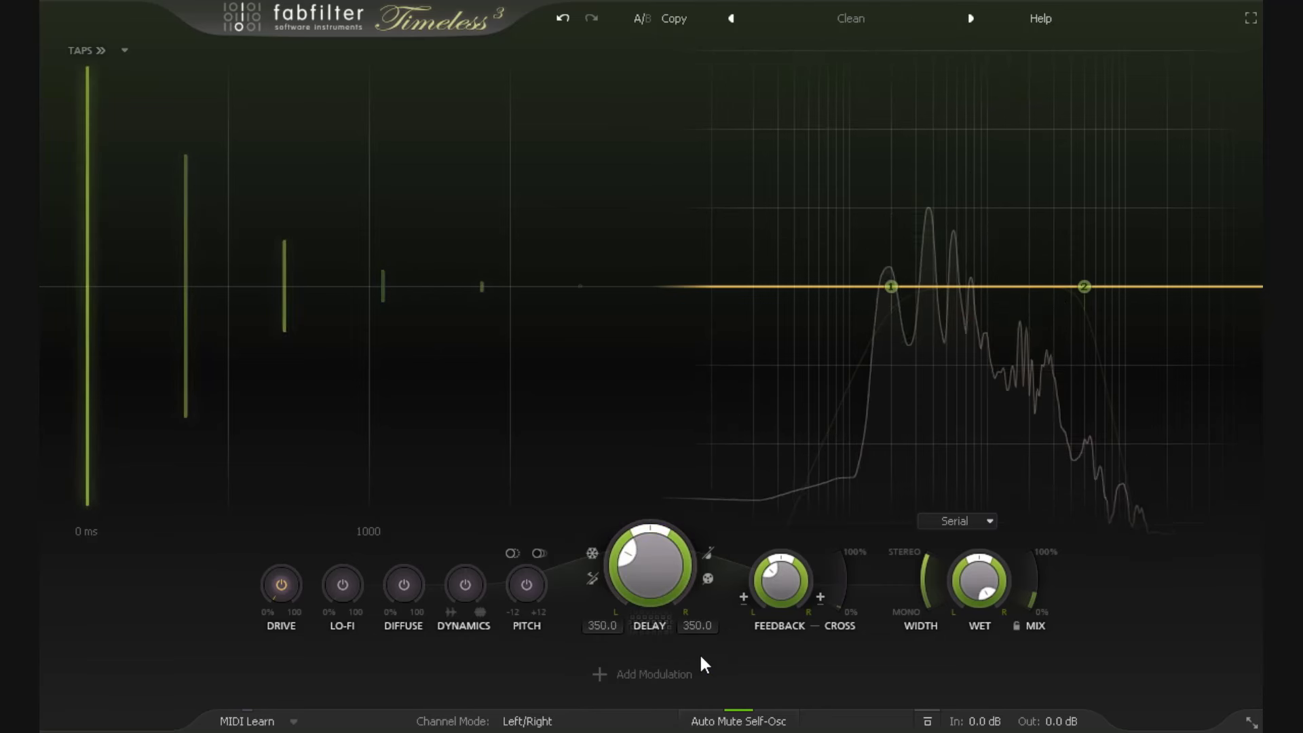
{"action": "left_click", "coordinate": [851, 19]}
{"action": "left_click", "coordinate": [788, 198]}
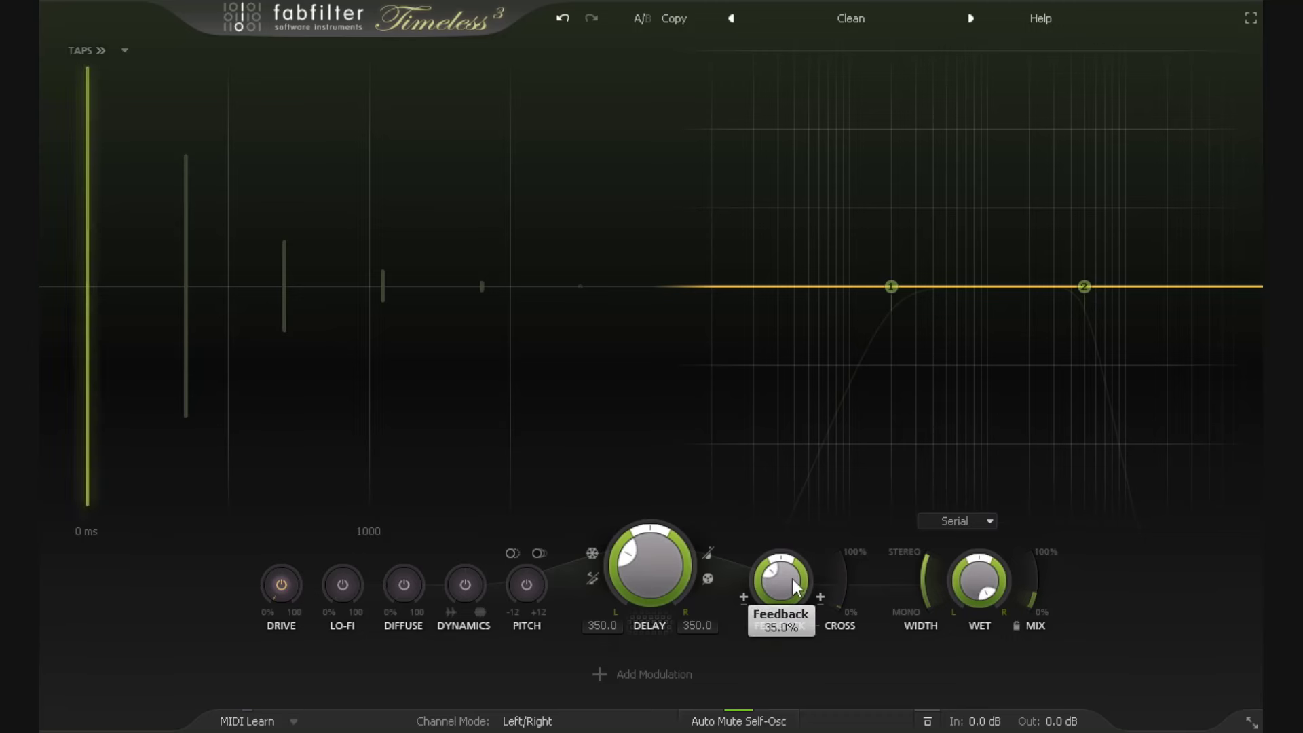
Step: Enter an exact feedback amount of 34.5%
{"action": "mouse_move", "coordinate": [792, 580]}
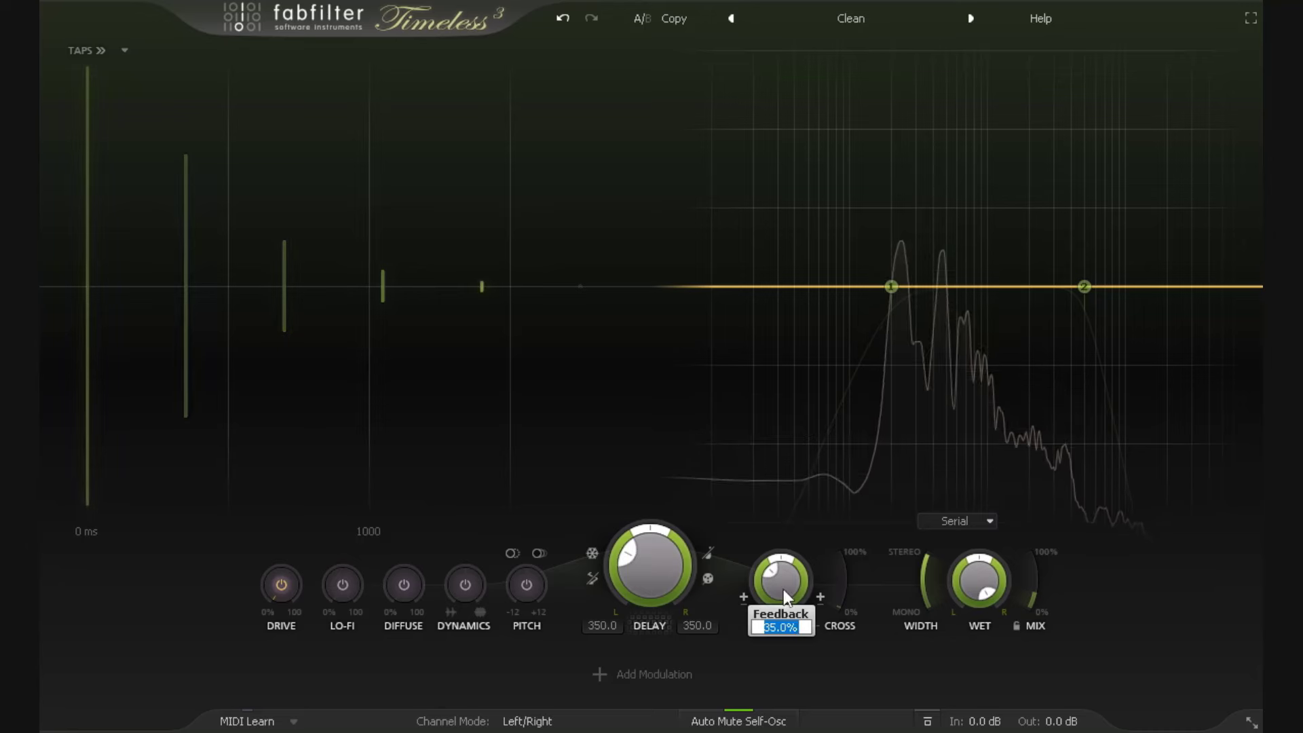
{"action": "type", "text": "34.5"}
{"action": "key", "text": "Return"}
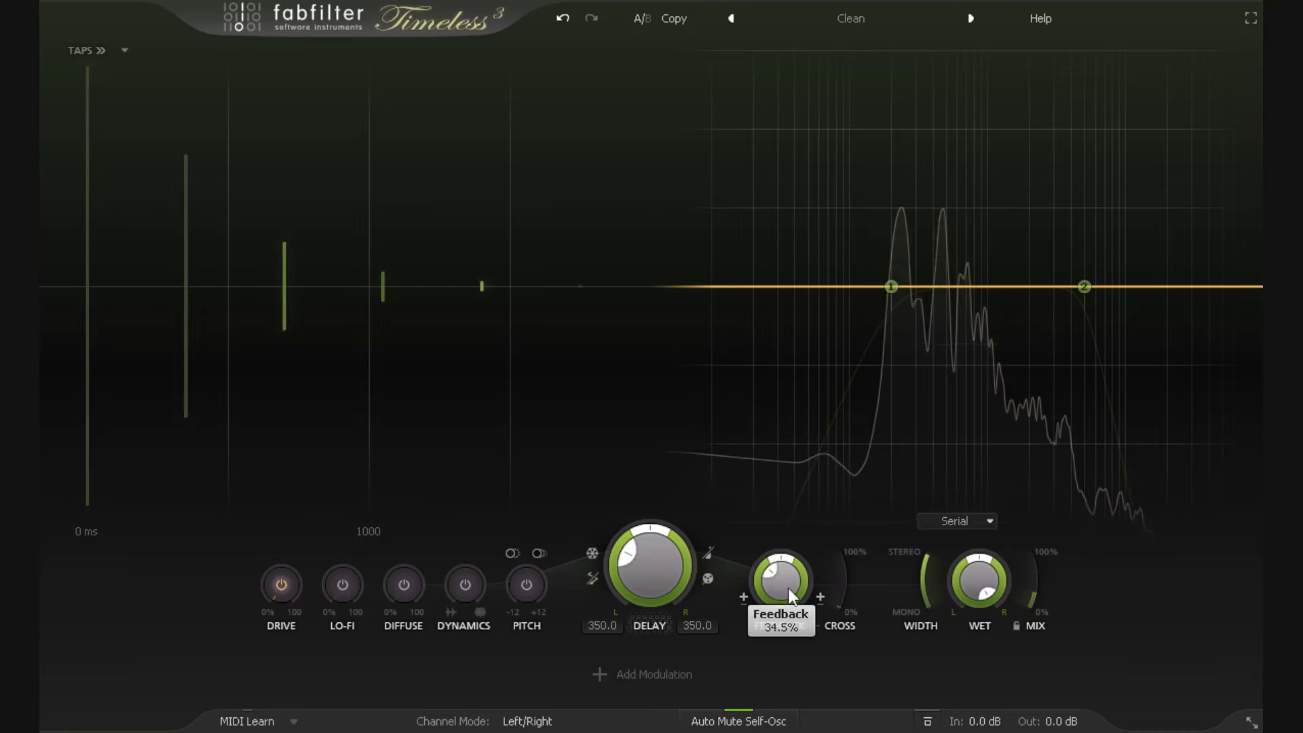
Step: Sweep the feedback down to about 5.6%, up to 105% and back to about 56%
{"action": "left_click_drag", "start_coordinate": [788, 587], "coordinate": [788, 580]}
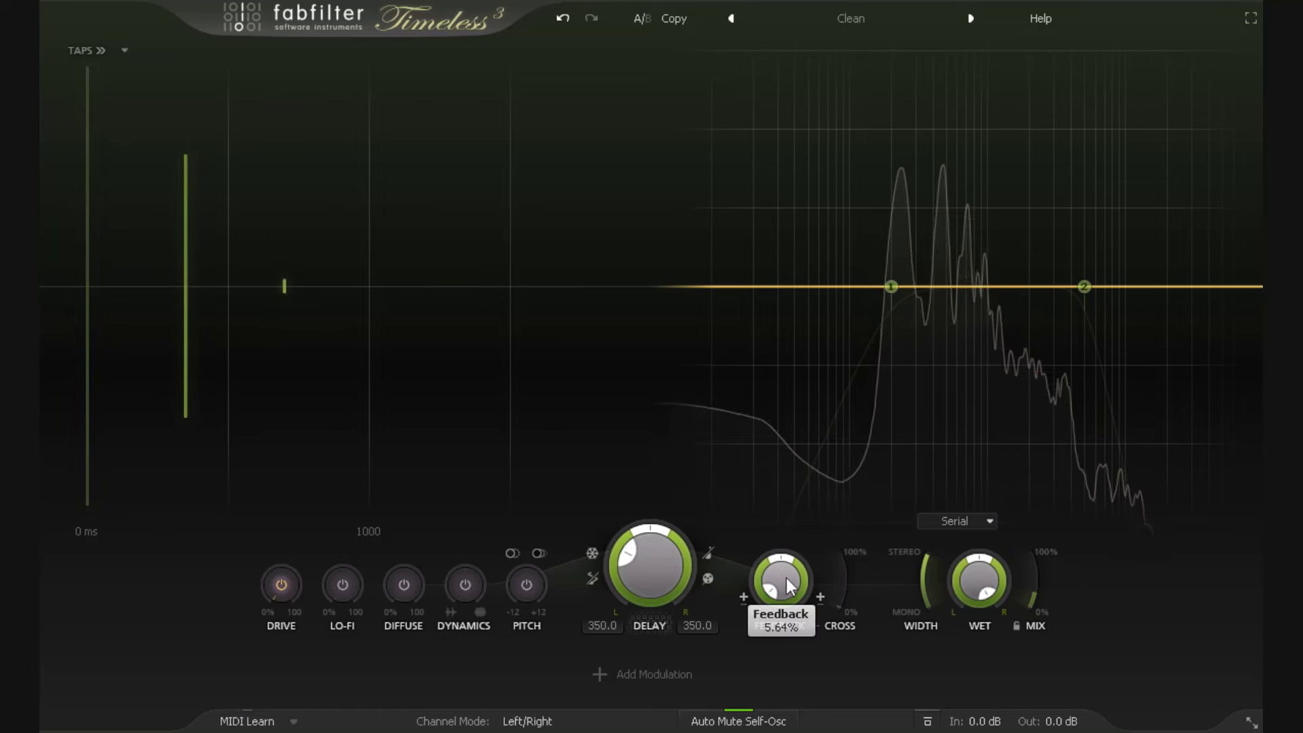
{"action": "left_click_drag", "start_coordinate": [783, 576], "coordinate": [828, 374]}
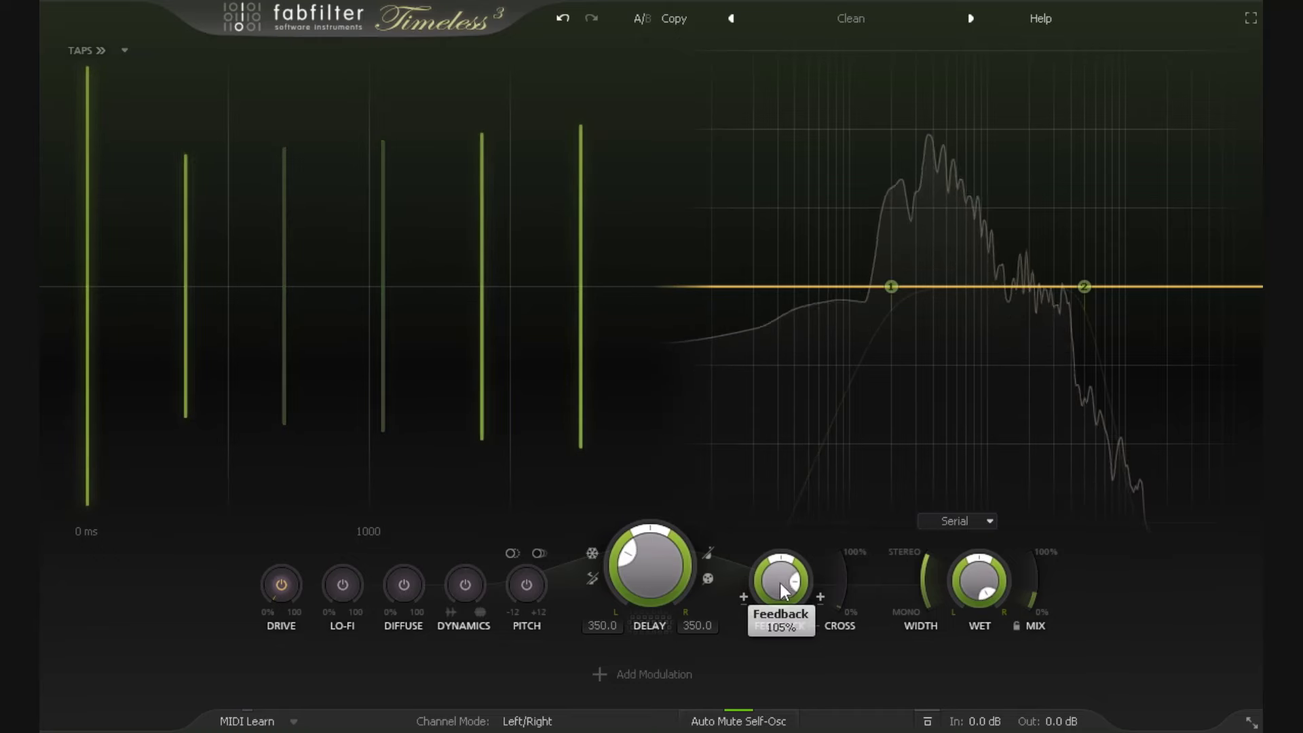
{"action": "mouse_move", "coordinate": [777, 578]}
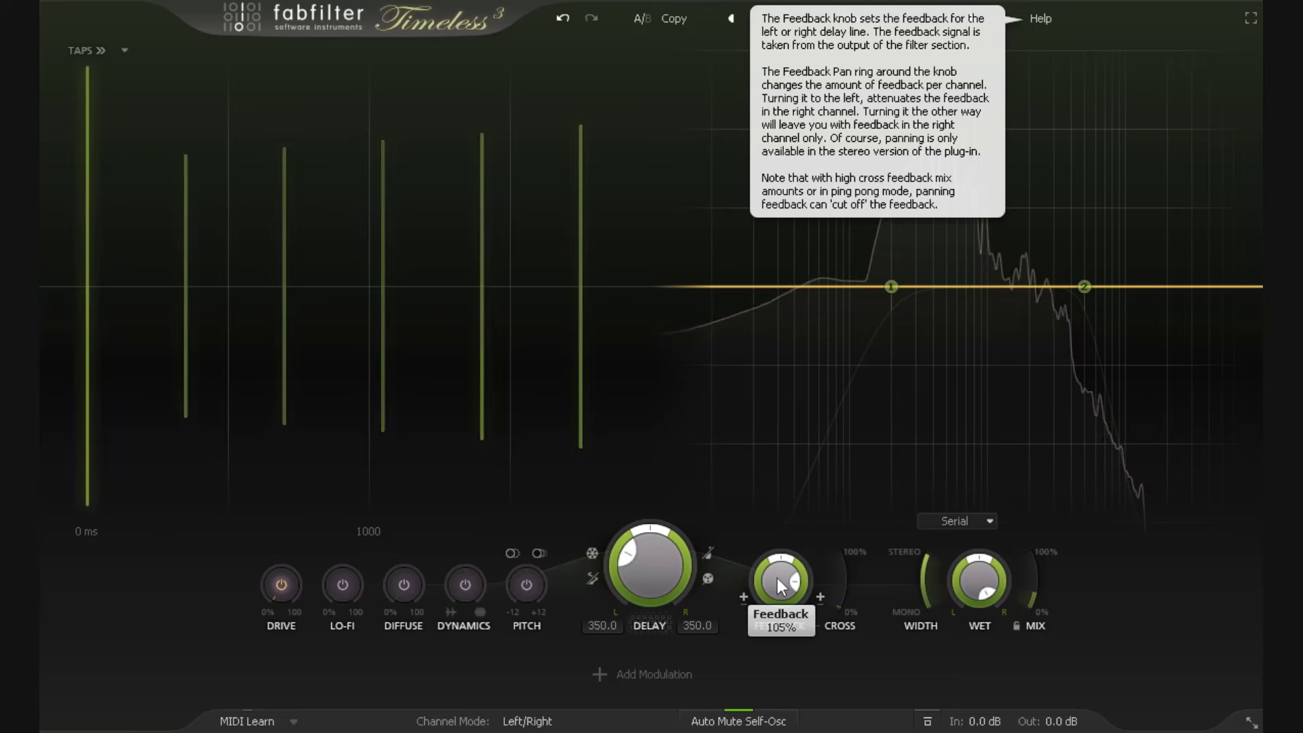
{"action": "left_click_drag", "start_coordinate": [776, 577], "coordinate": [807, 686]}
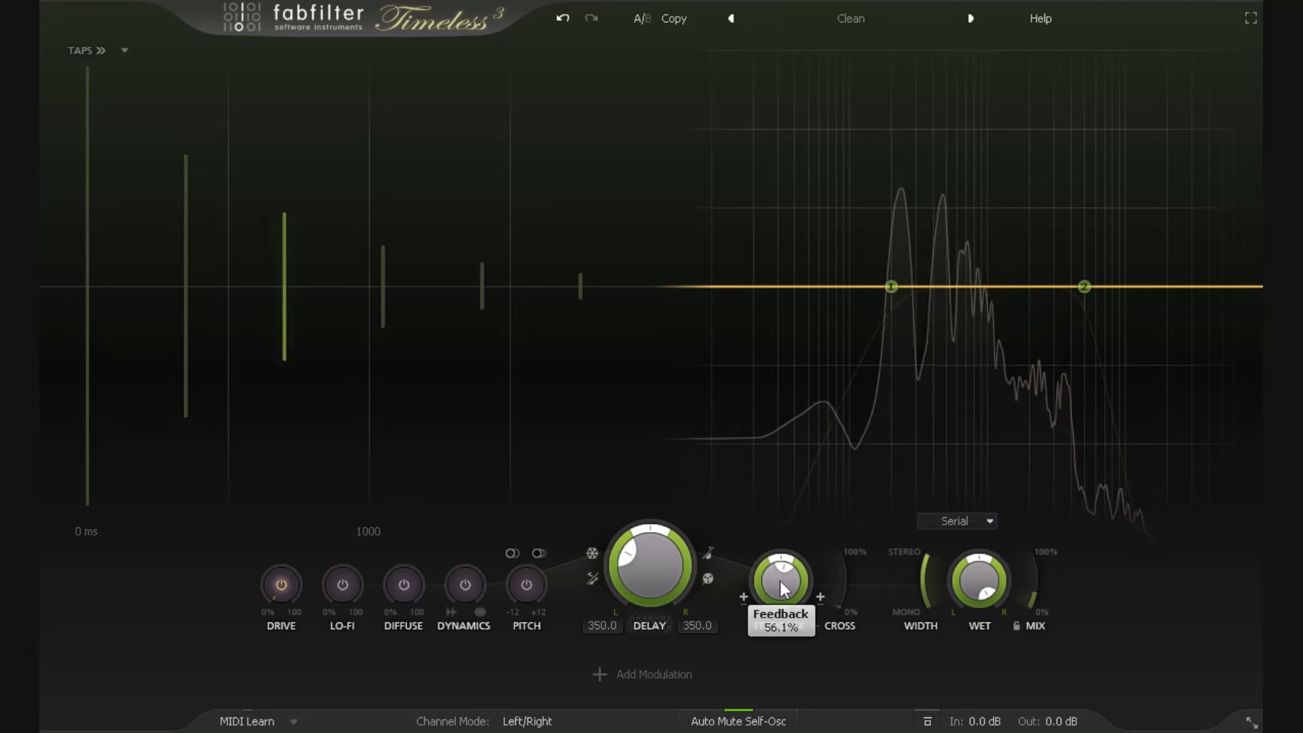
Step: Sweep the Feedback Pan ring fully to the left channel, across to the right channel and back to centre
{"action": "left_click_drag", "start_coordinate": [783, 566], "coordinate": [749, 567]}
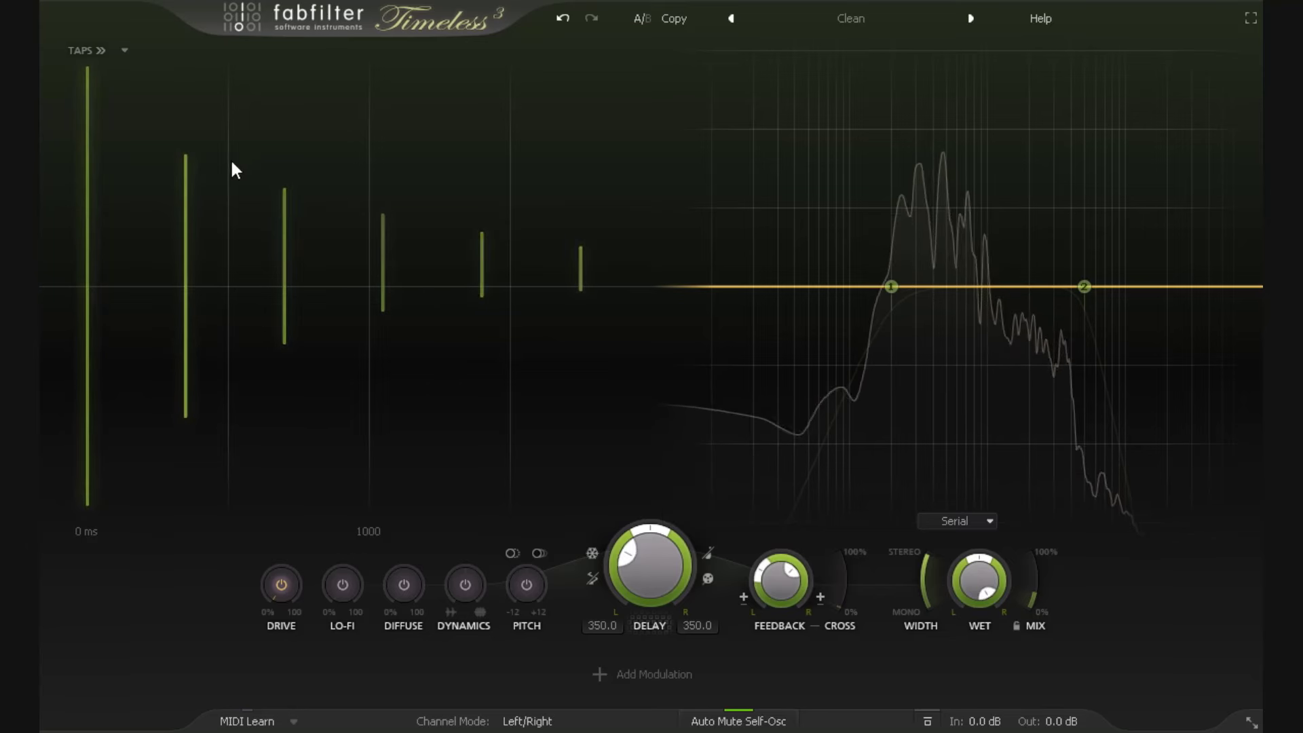
{"action": "left_click_drag", "start_coordinate": [781, 597], "coordinate": [776, 682]}
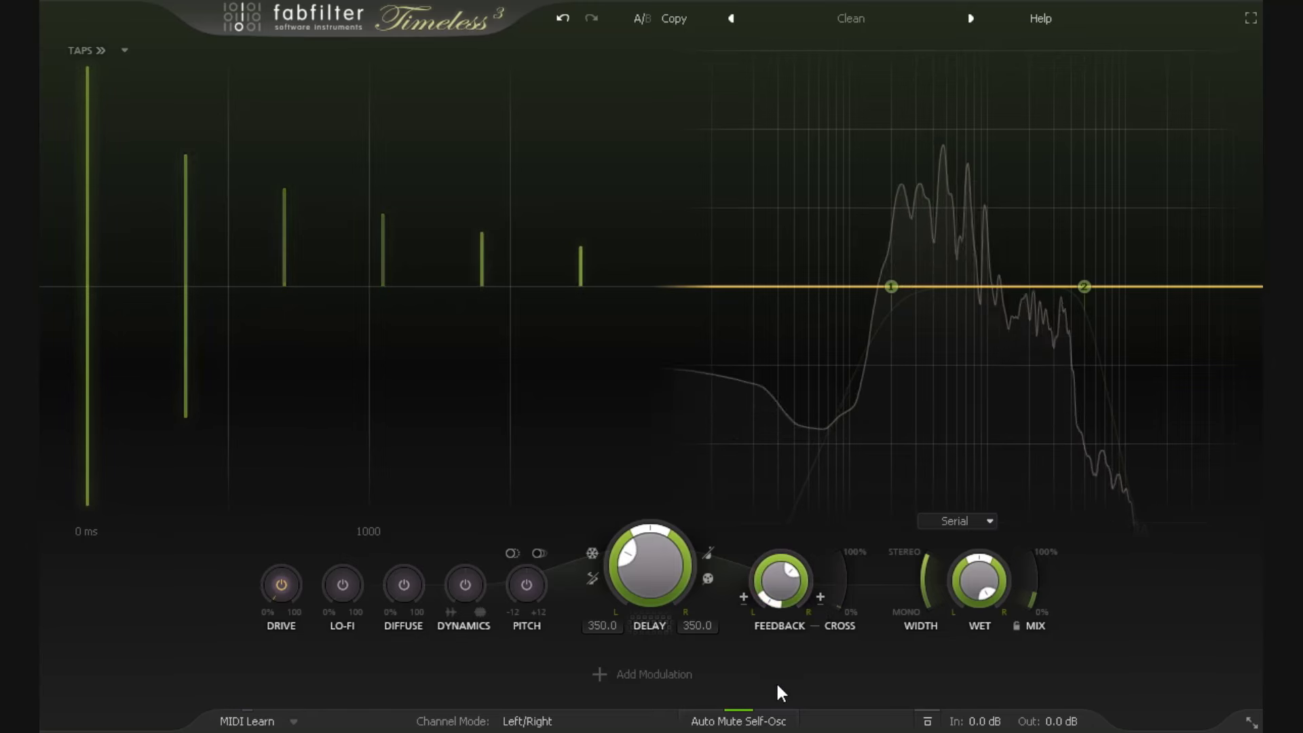
{"action": "mouse_move", "coordinate": [777, 605]}
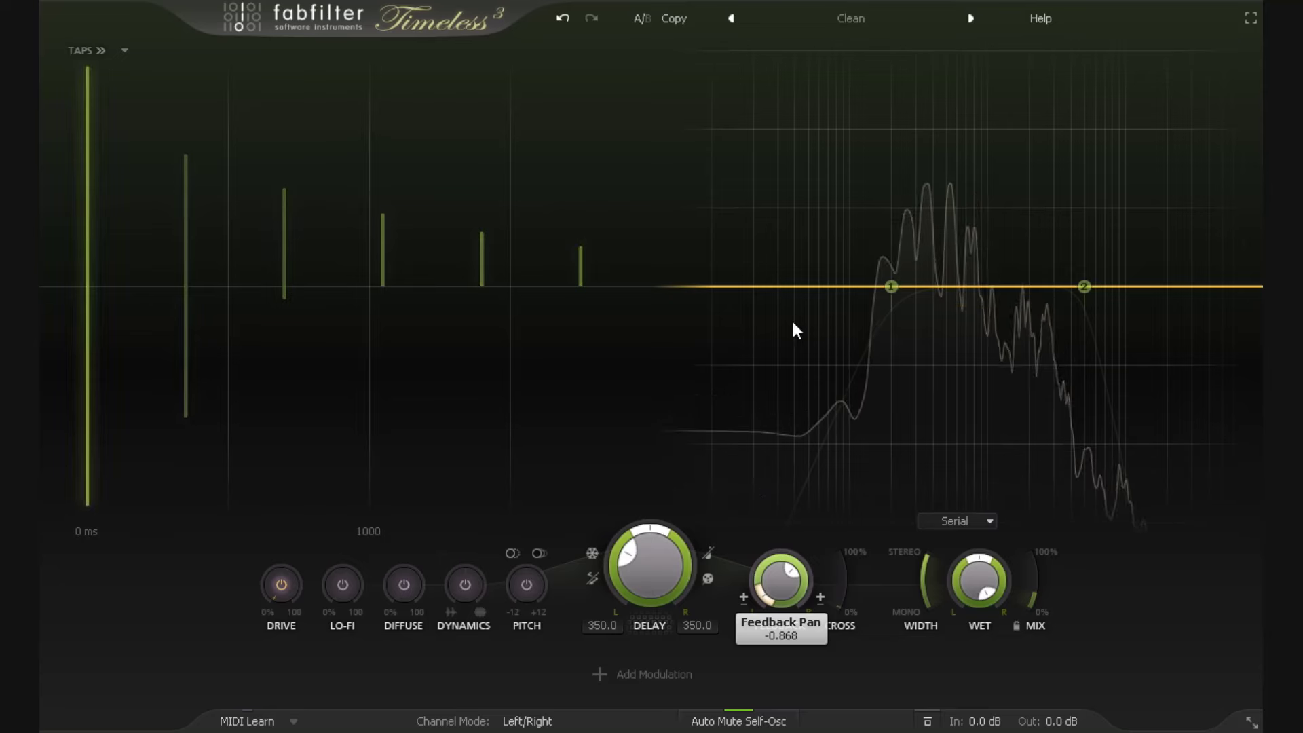
{"action": "left_click_drag", "start_coordinate": [765, 611], "coordinate": [946, 553]}
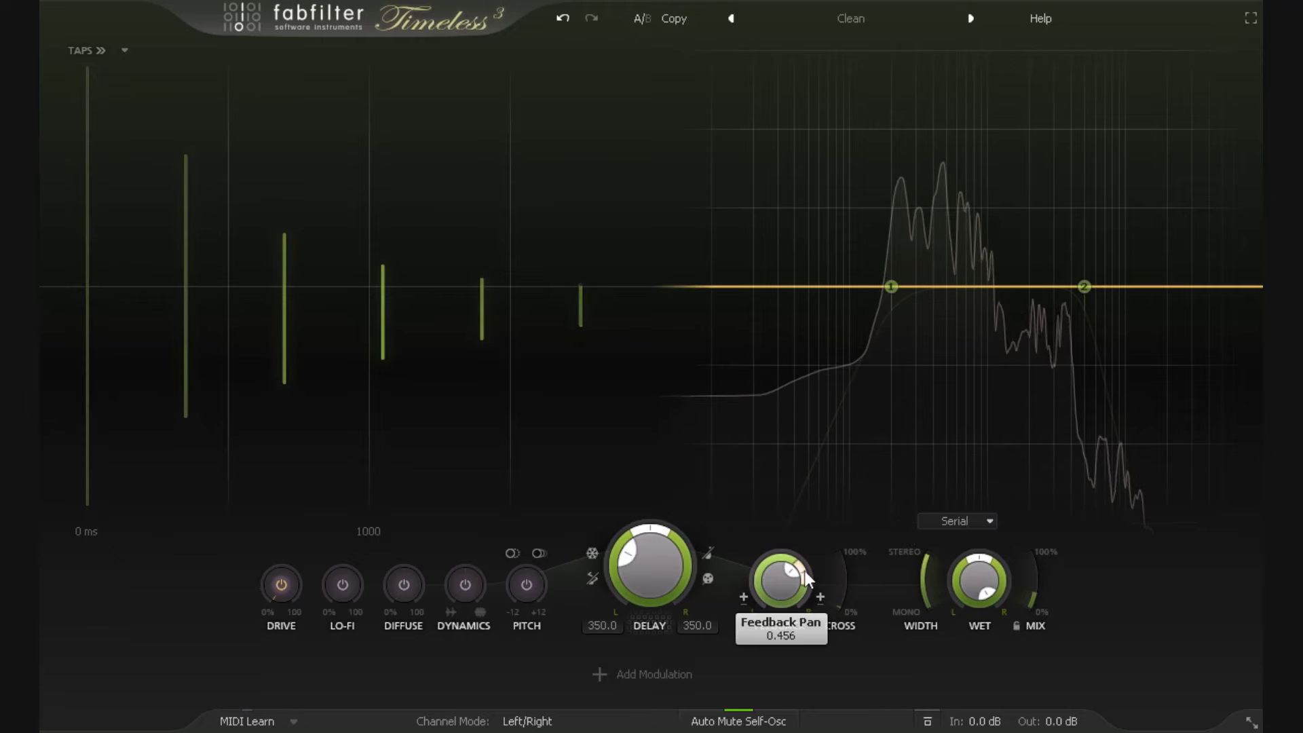
{"action": "mouse_move", "coordinate": [805, 572]}
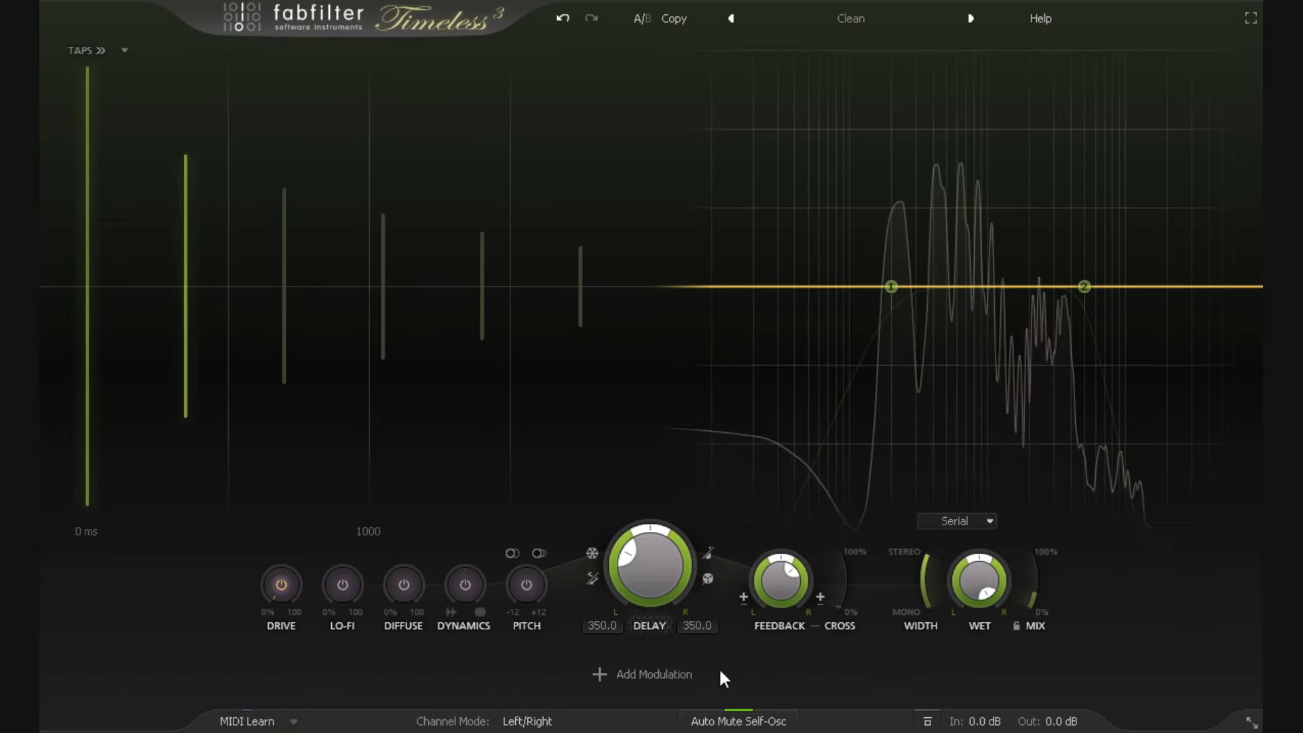
Step: Reload the Clean preset and tap in several tempos, ending on a delay time of about 540 ms
{"action": "left_click", "coordinate": [901, 27]}
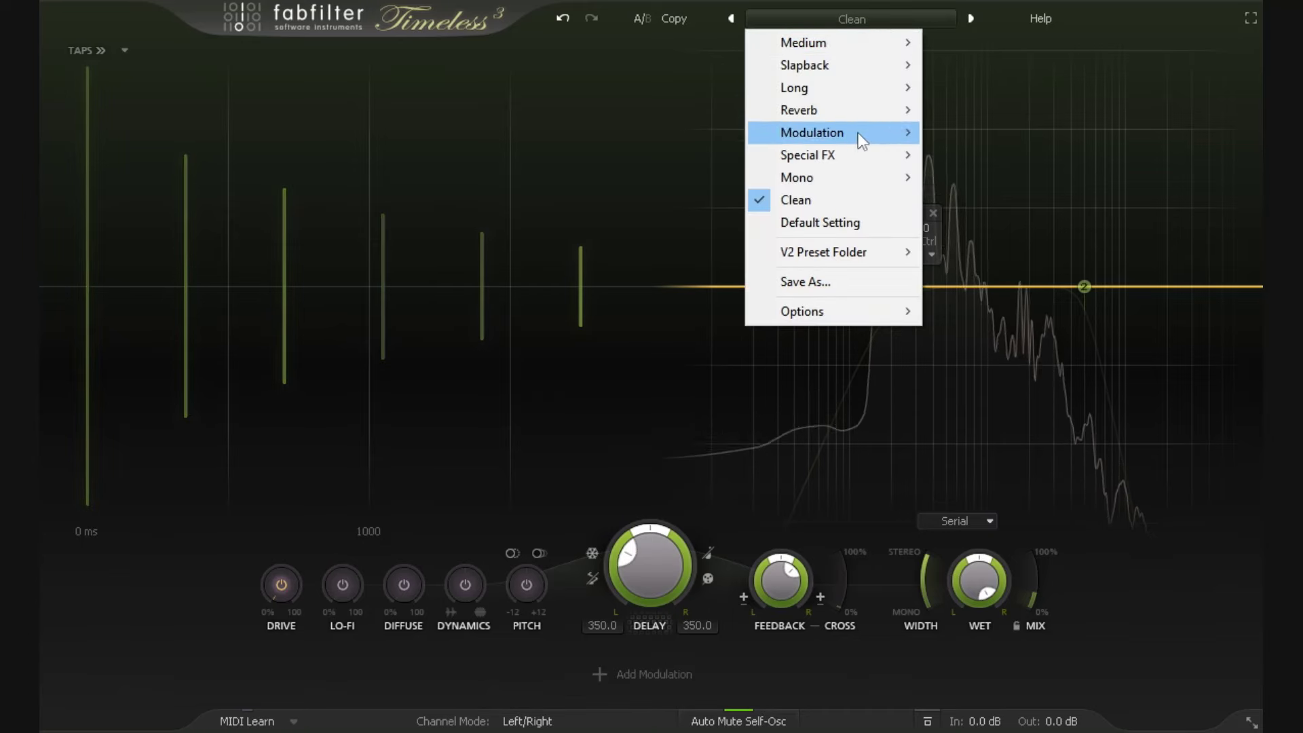
{"action": "left_click", "coordinate": [836, 202]}
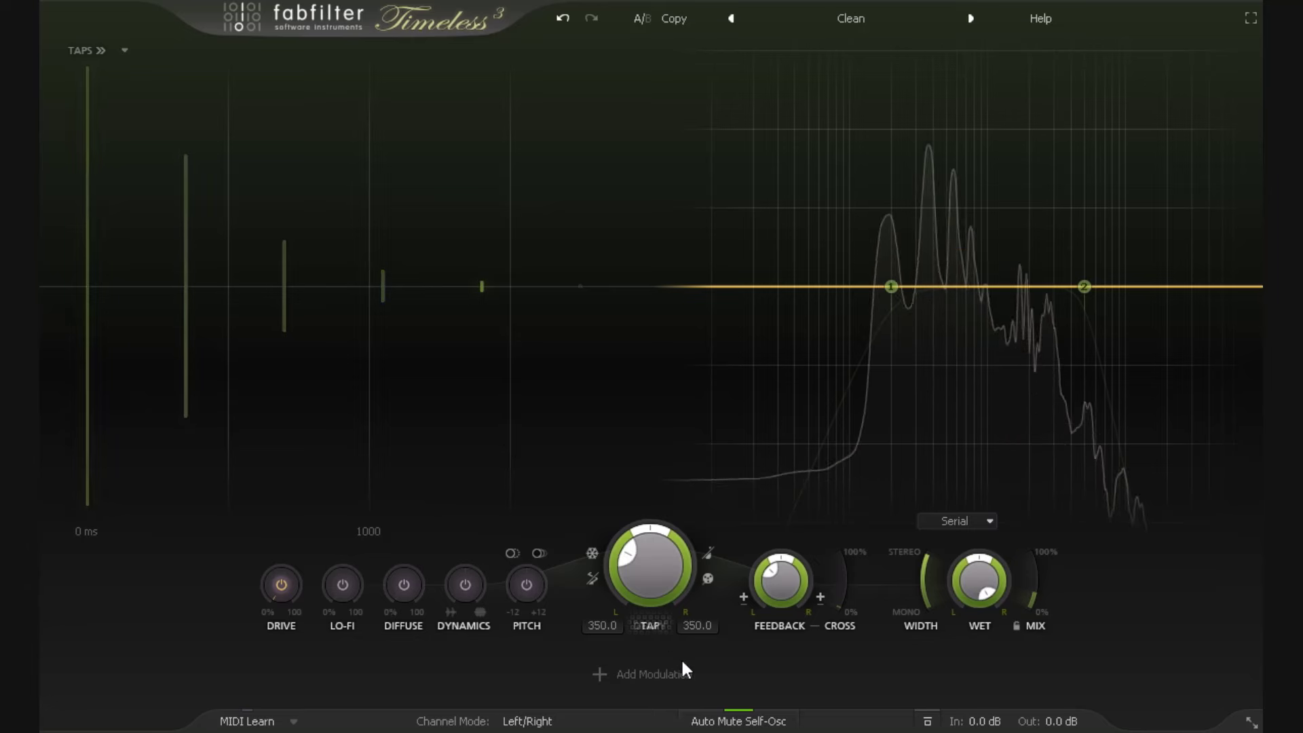
{"action": "double_click", "coordinate": [654, 620]}
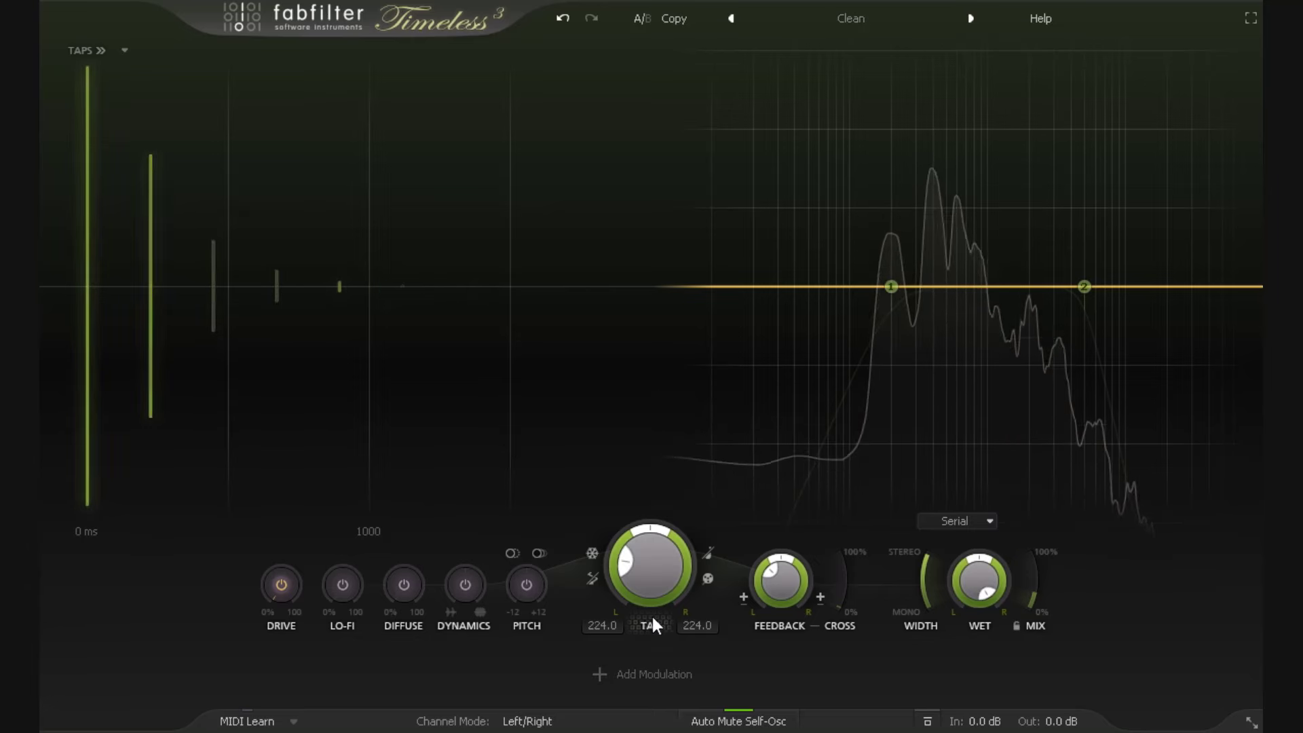
{"action": "left_click", "coordinate": [654, 623]}
{"action": "left_click", "coordinate": [654, 621]}
{"action": "left_click", "coordinate": [654, 623]}
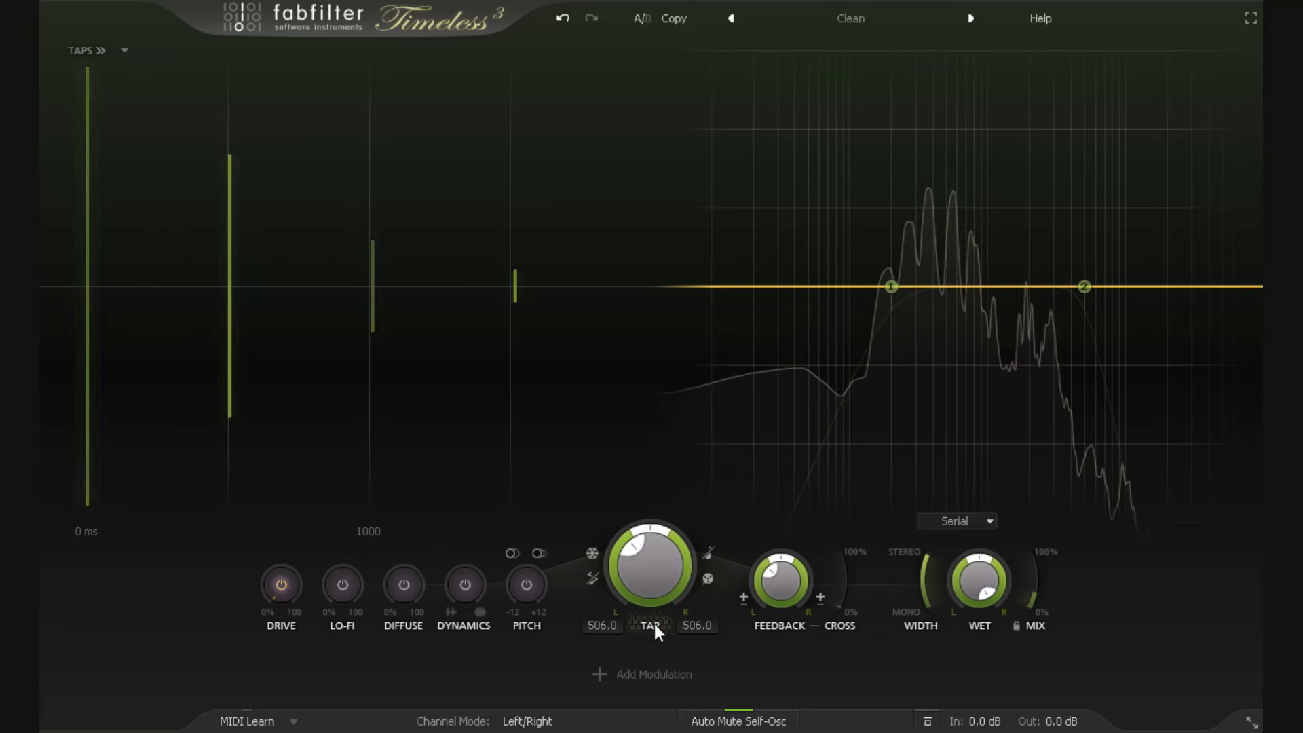
{"action": "left_click", "coordinate": [654, 622]}
{"action": "left_click", "coordinate": [654, 623]}
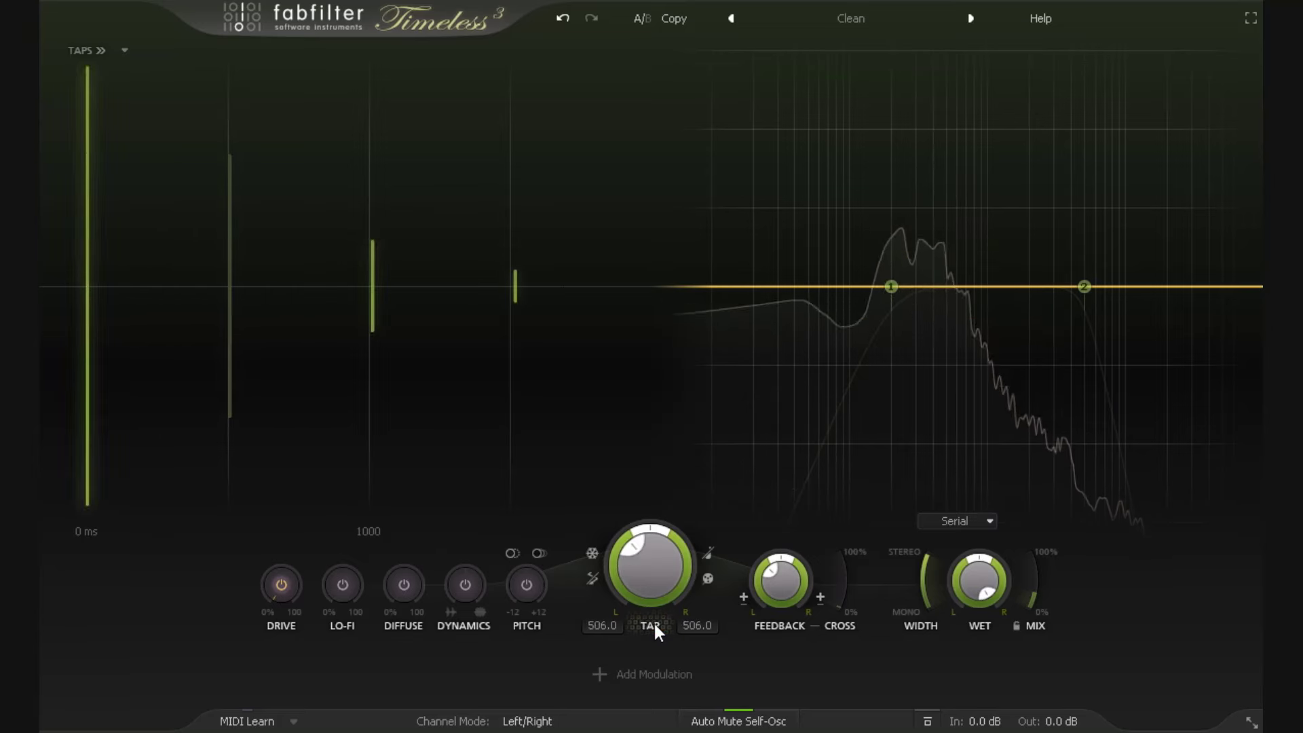
{"action": "left_click", "coordinate": [654, 623]}
{"action": "left_click", "coordinate": [654, 622]}
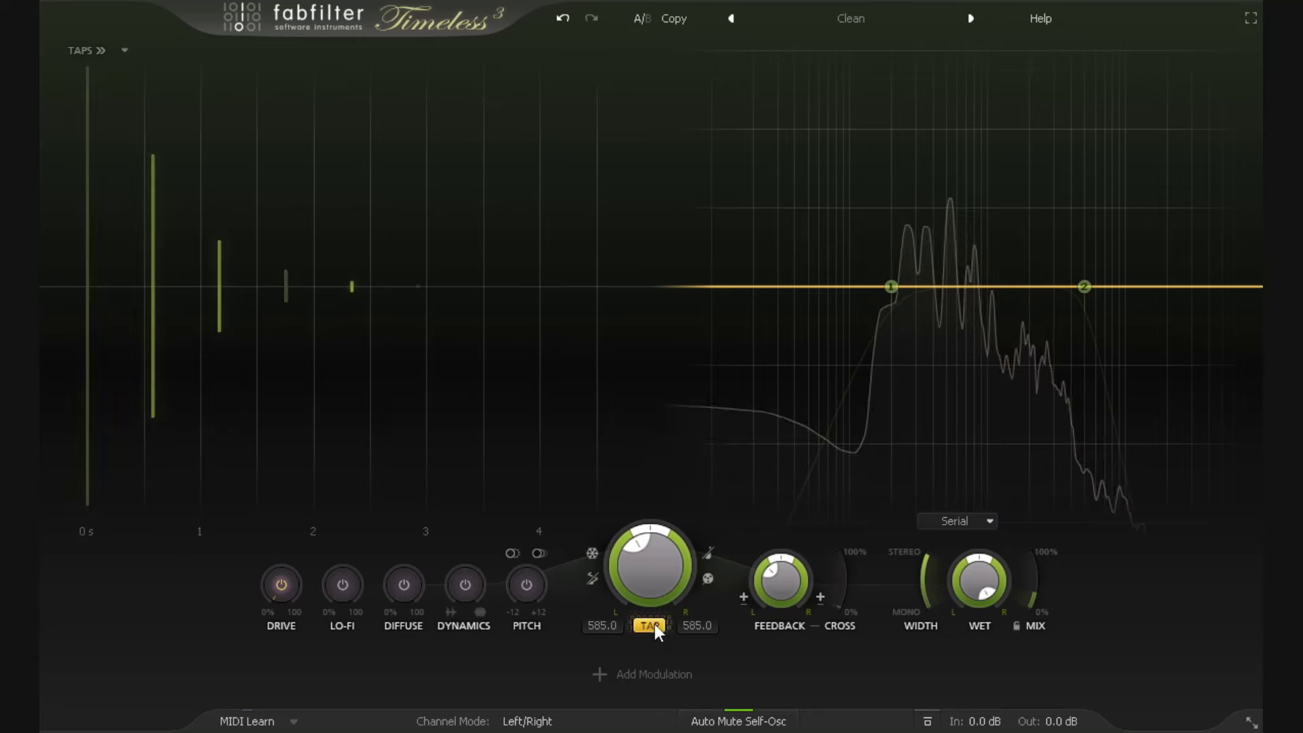
{"action": "left_click", "coordinate": [654, 624]}
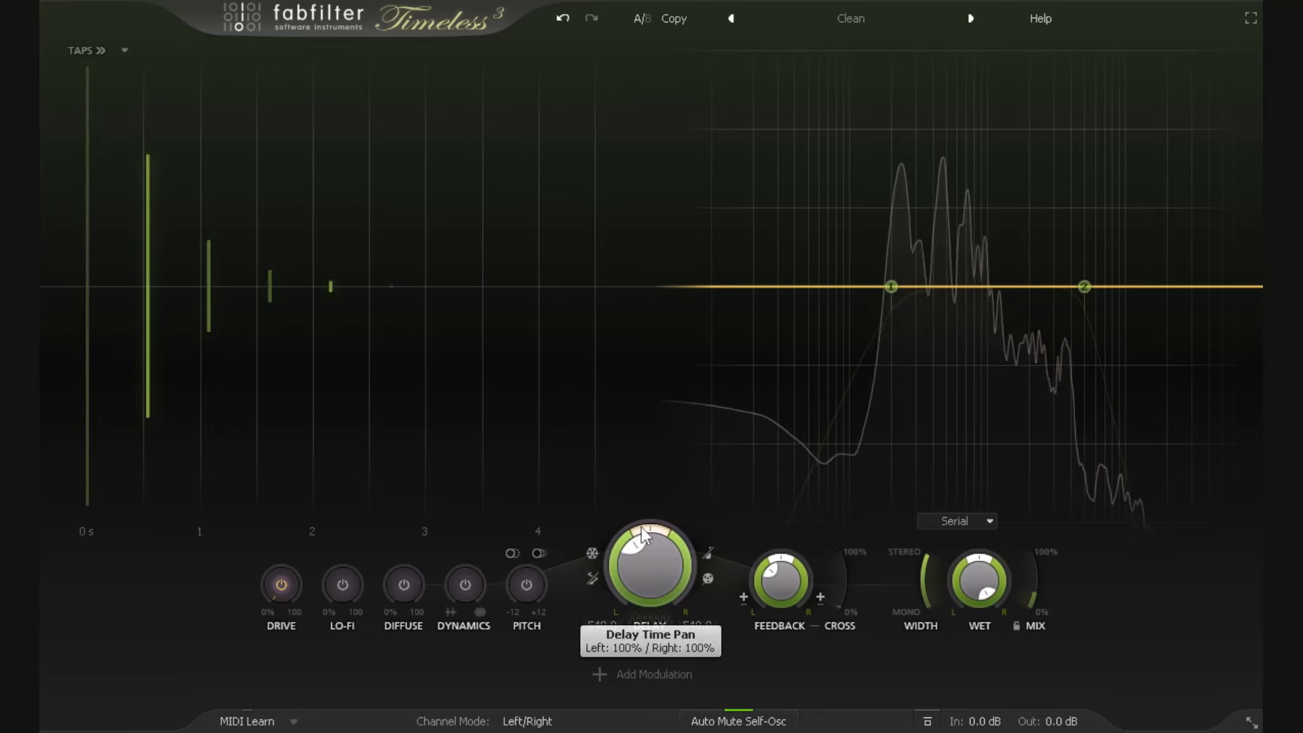
Step: Offset the Delay Time Pan to 110% on the right channel and tap in several delay times, ending on about 630 ms
{"action": "left_click_drag", "start_coordinate": [641, 527], "coordinate": [675, 510]}
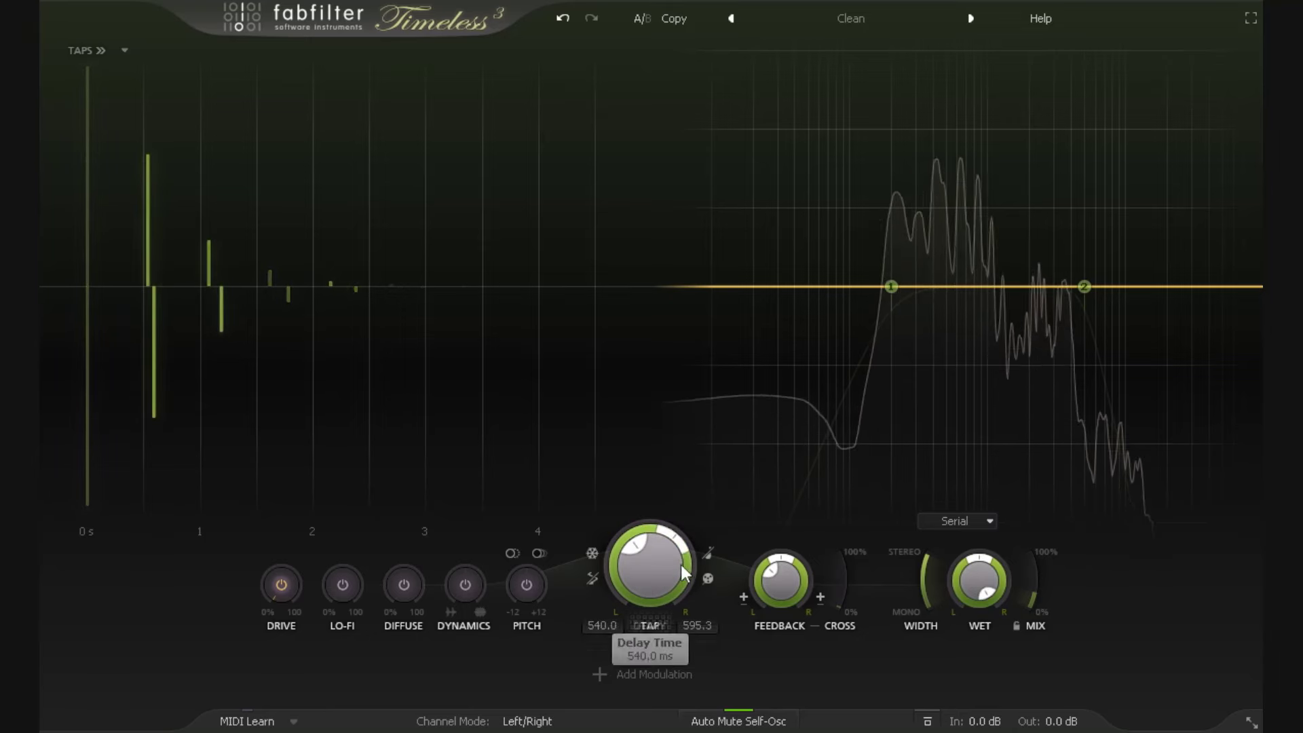
{"action": "left_click", "coordinate": [650, 623]}
{"action": "left_click", "coordinate": [650, 623]}
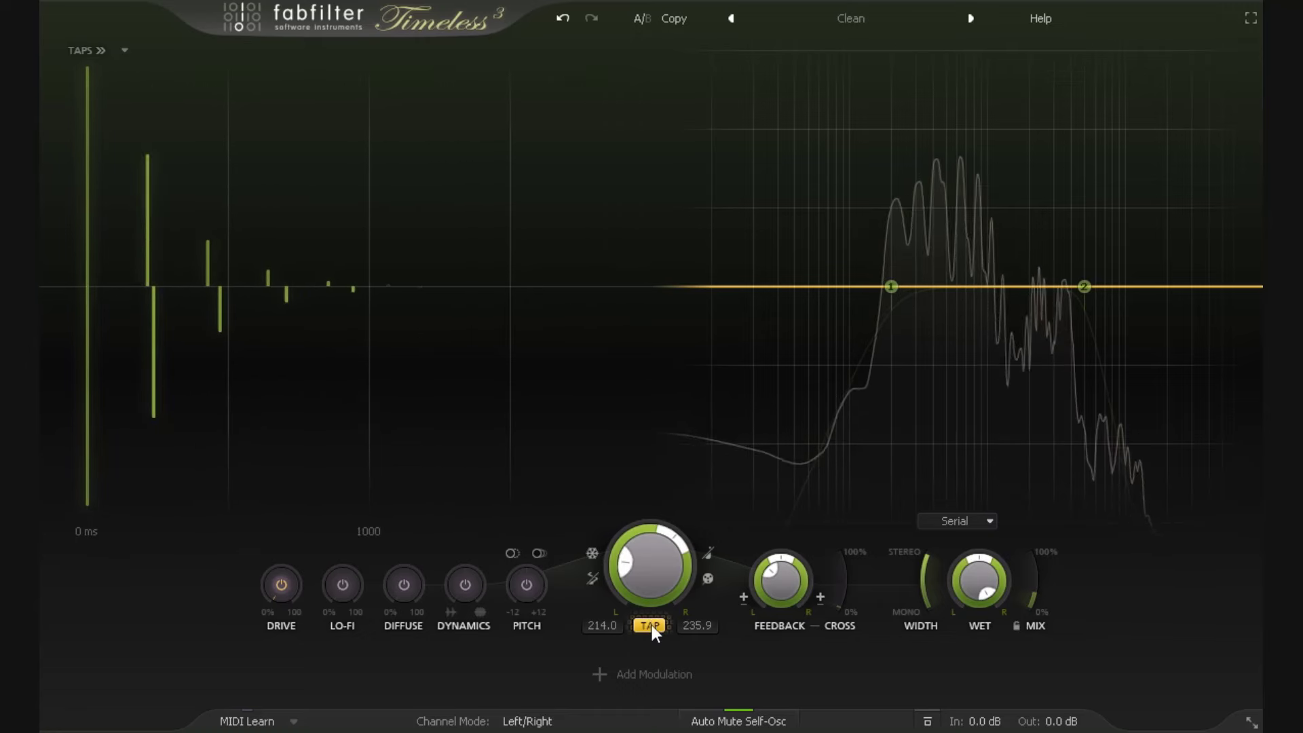
{"action": "left_click", "coordinate": [653, 627]}
{"action": "left_click", "coordinate": [662, 623]}
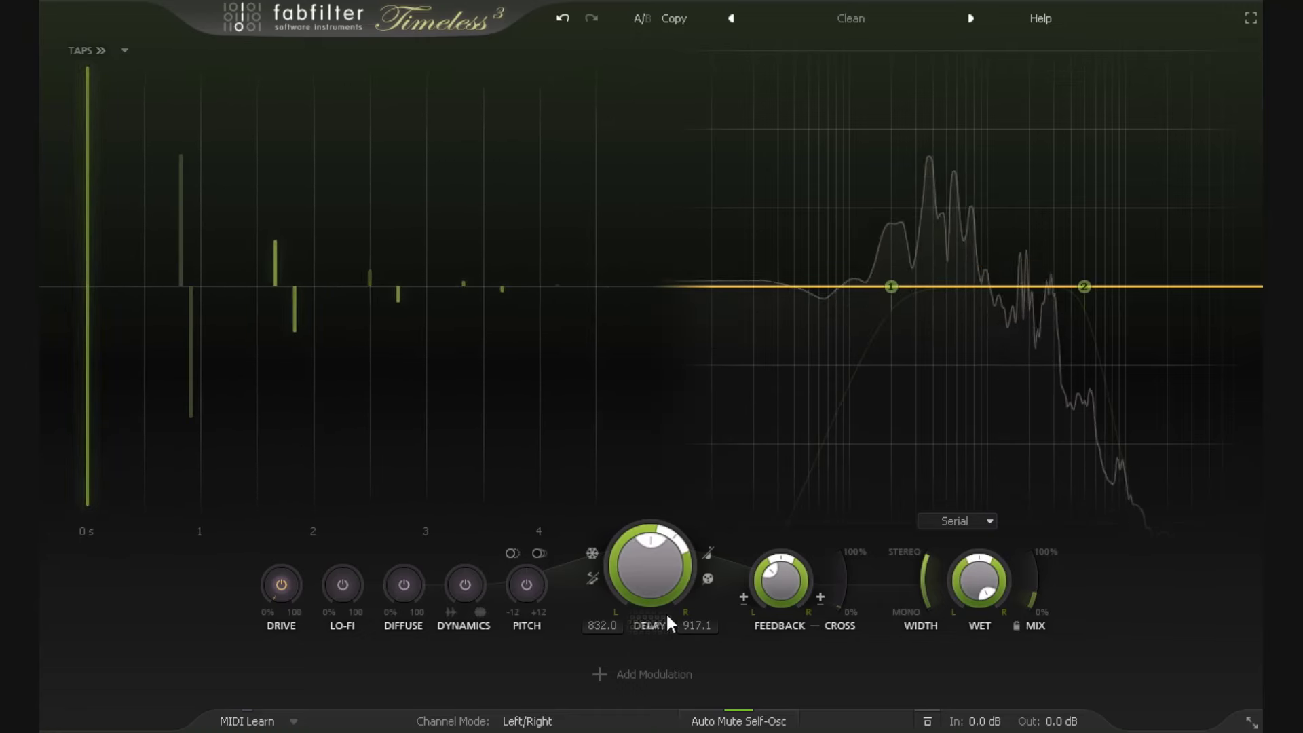
{"action": "left_click", "coordinate": [654, 620]}
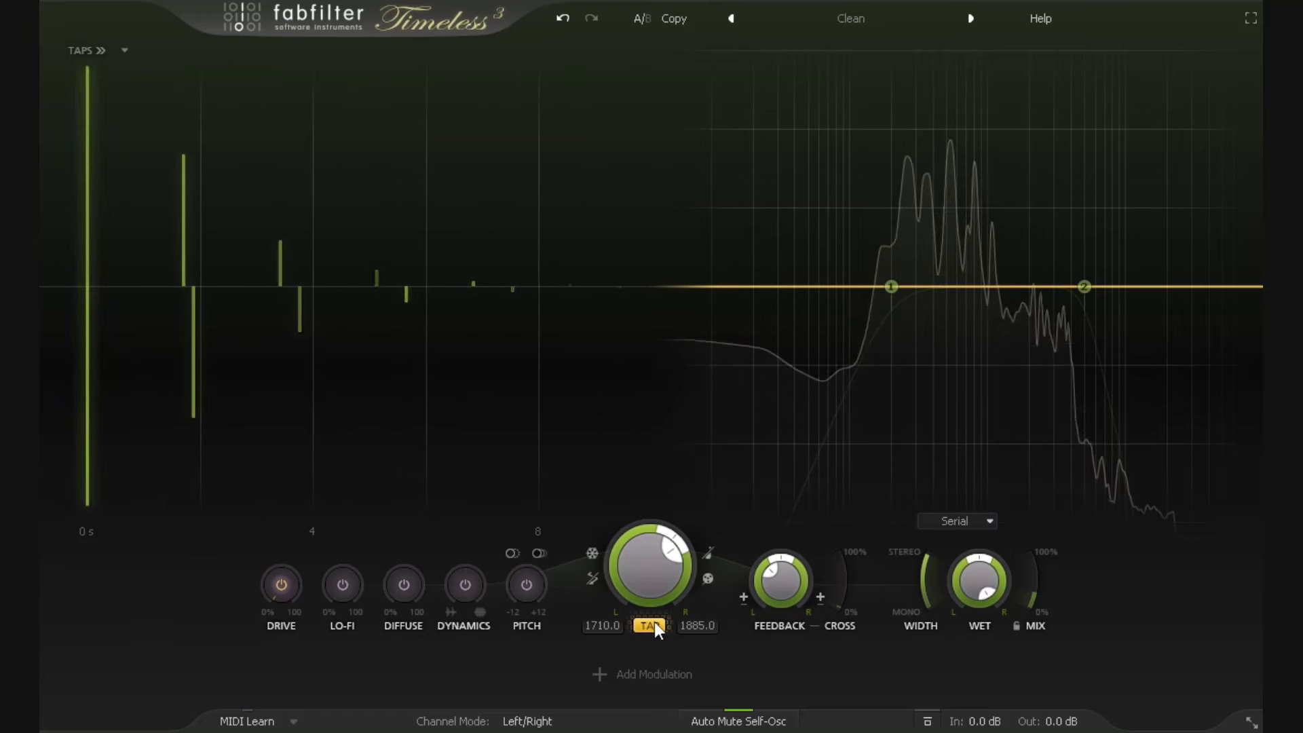
{"action": "left_click", "coordinate": [654, 620]}
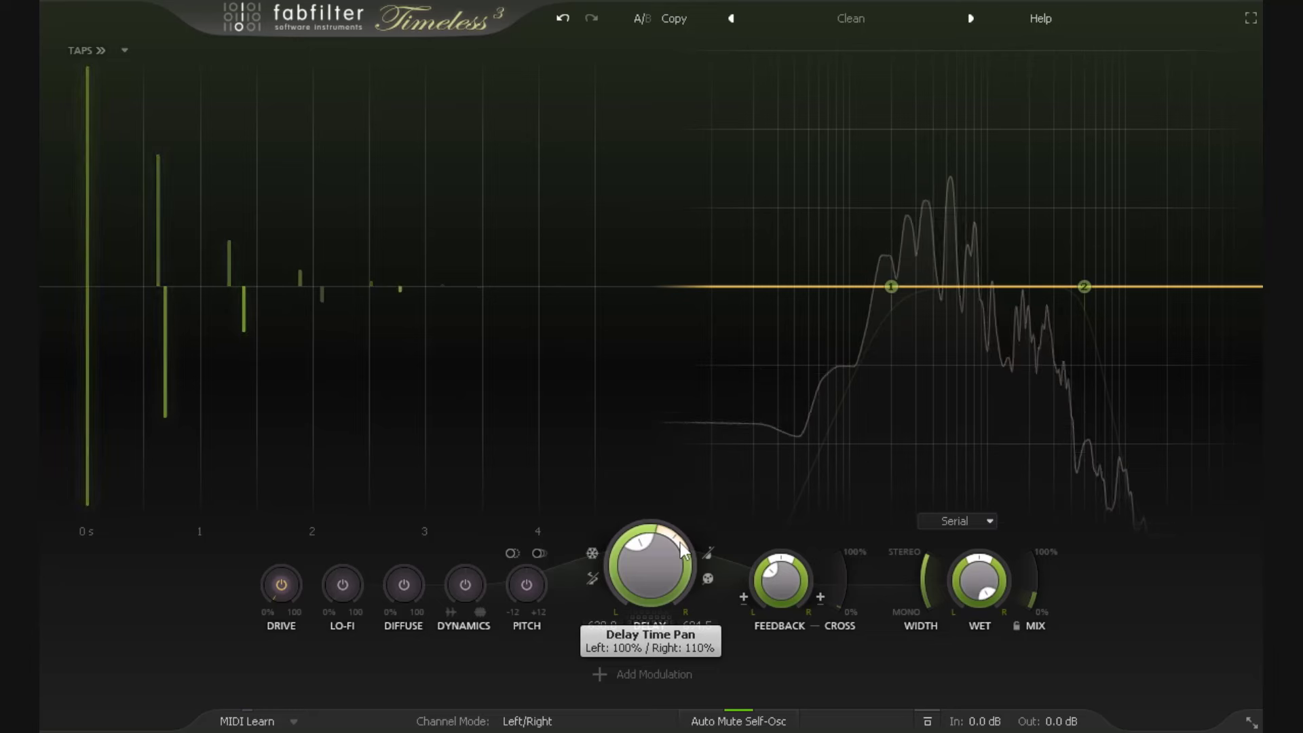
{"action": "mouse_move", "coordinate": [682, 551]}
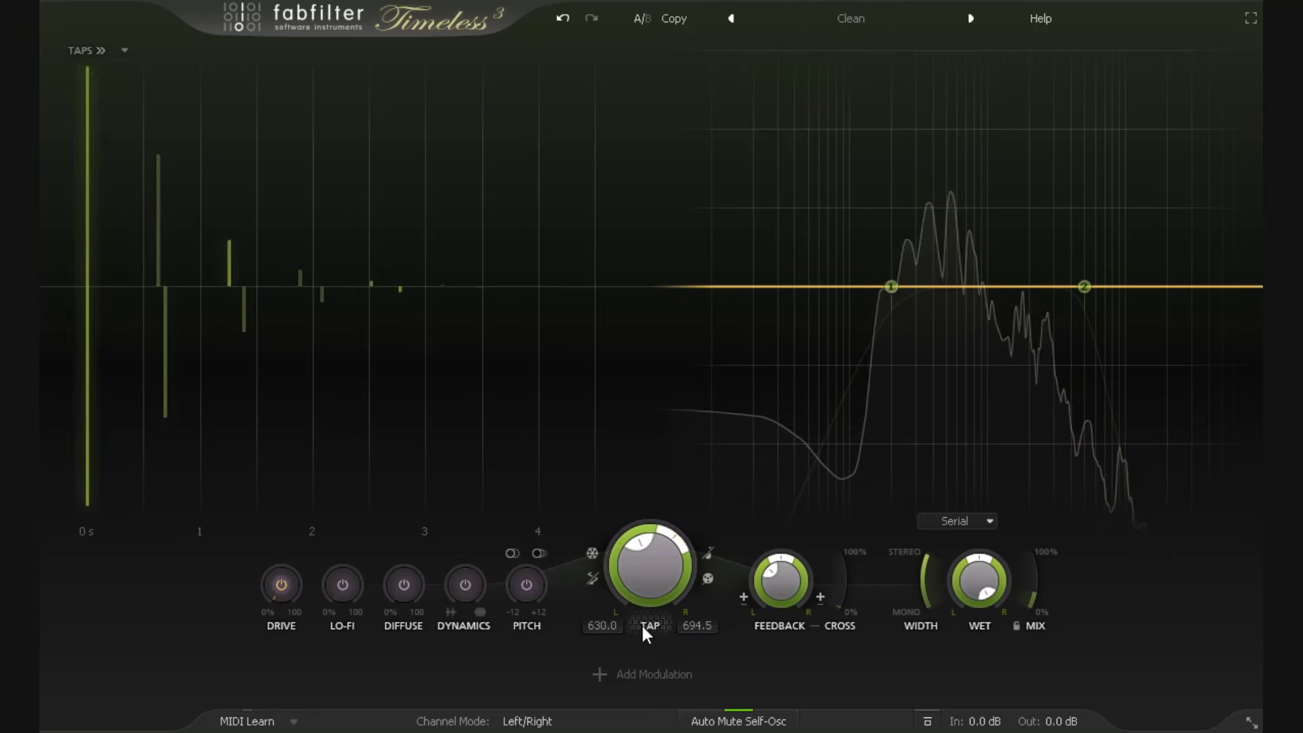
Step: Tap in a delay time of about 720 ms, then reset the delay to about 200 ms on both channels
{"action": "left_click", "coordinate": [651, 628]}
{"action": "left_click", "coordinate": [651, 629]}
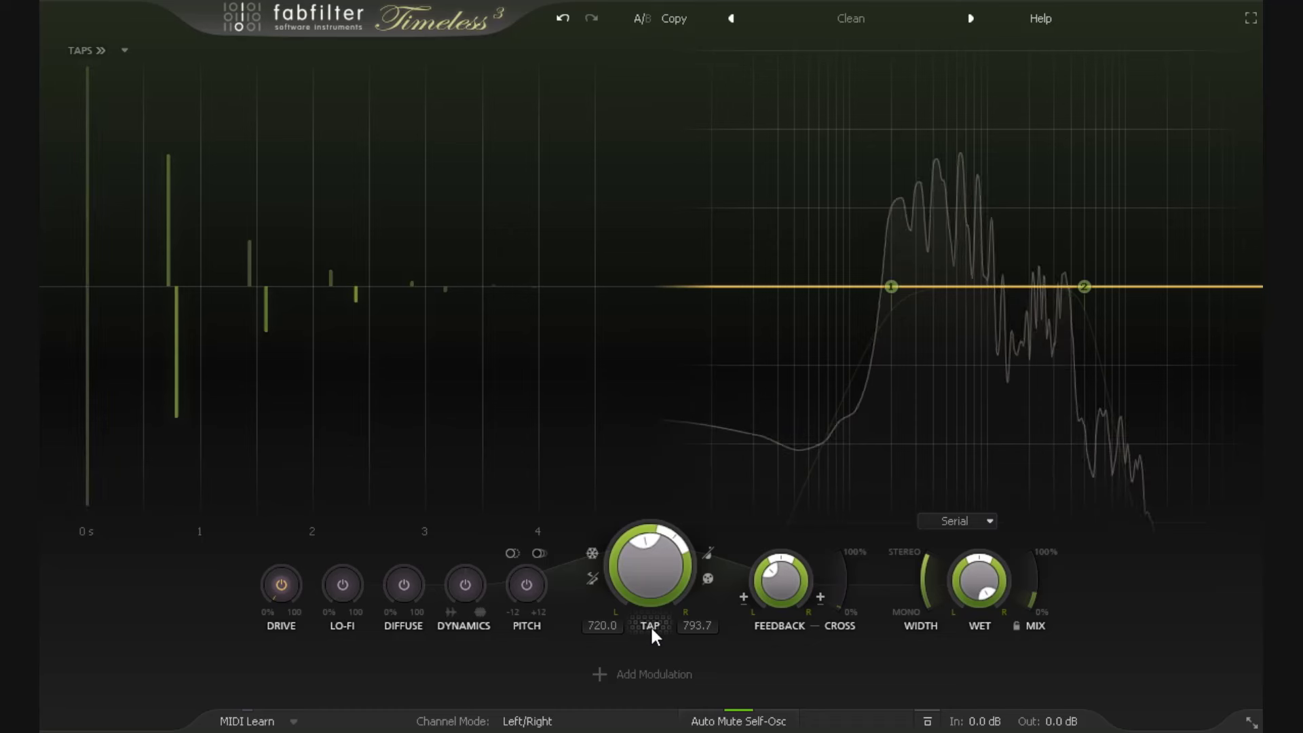
{"action": "mouse_move", "coordinate": [675, 540]}
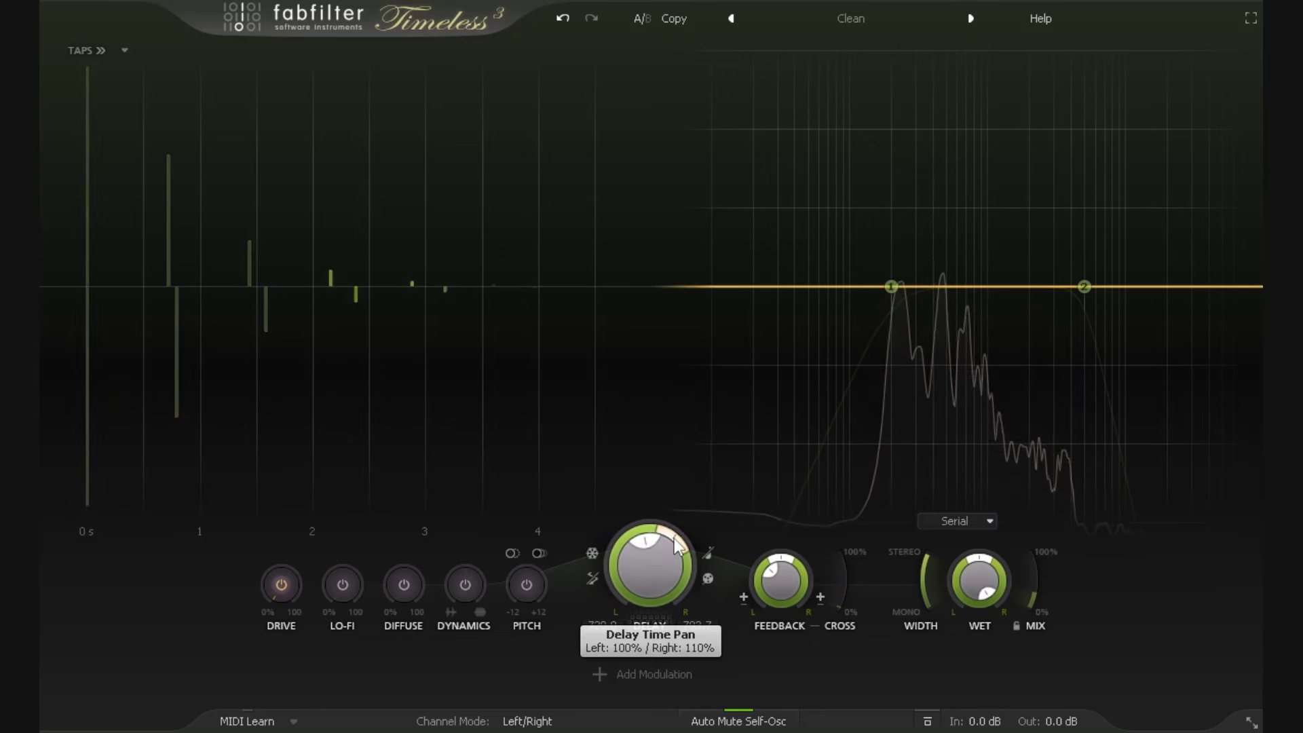
{"action": "left_click_drag", "start_coordinate": [664, 540], "coordinate": [630, 565]}
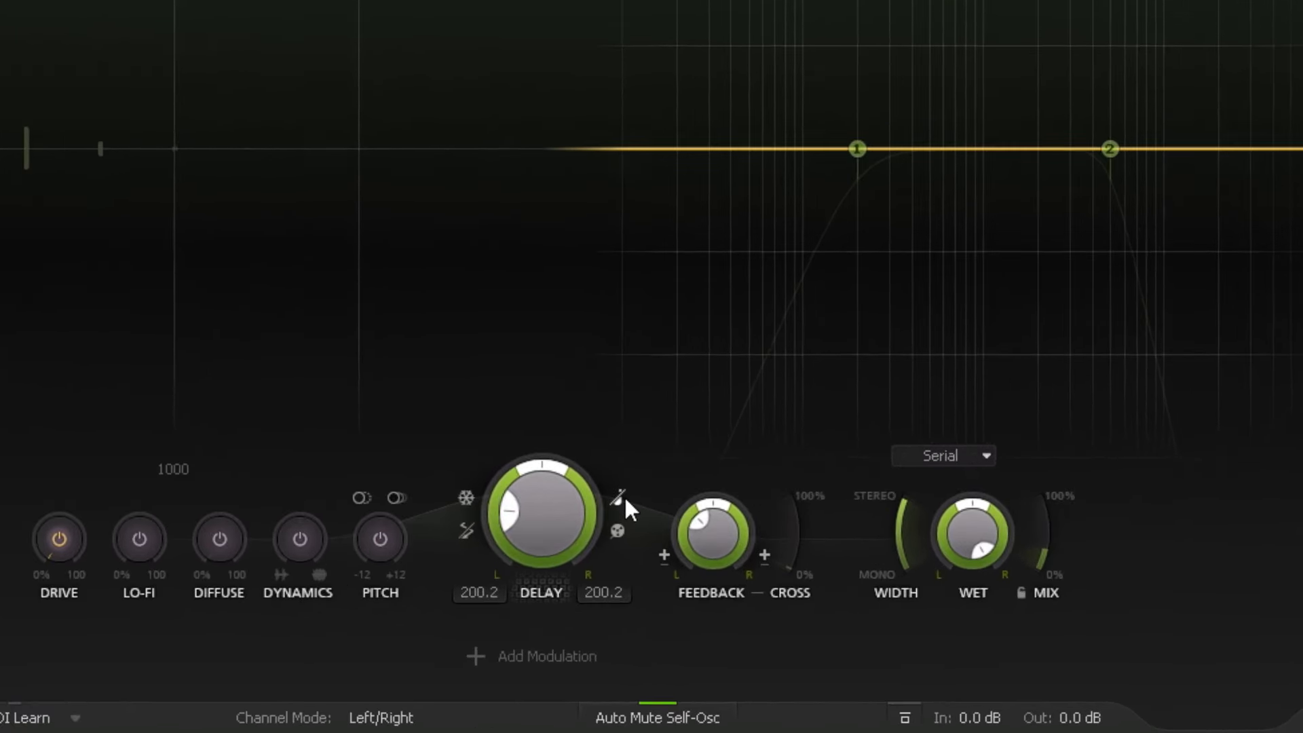
Step: Sync the delay time to 1/4 notes
{"action": "left_click", "coordinate": [620, 498]}
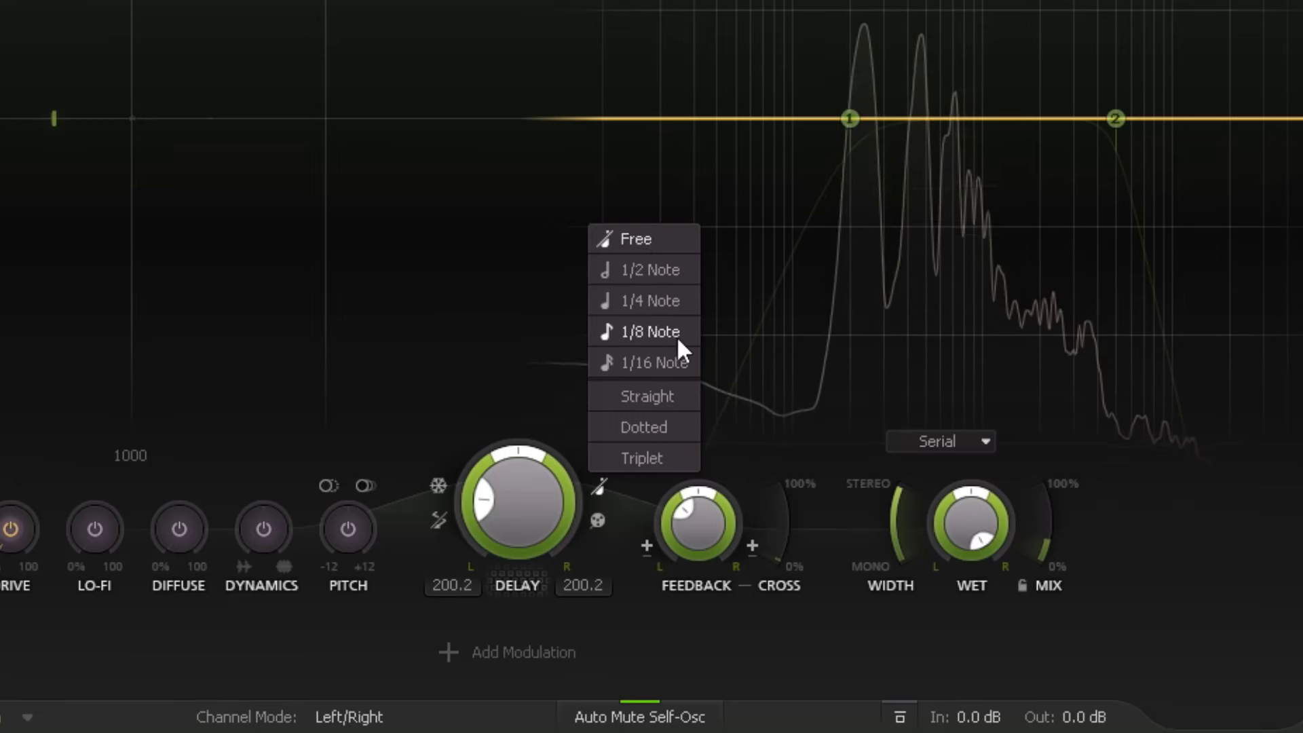
{"action": "left_click", "coordinate": [662, 304]}
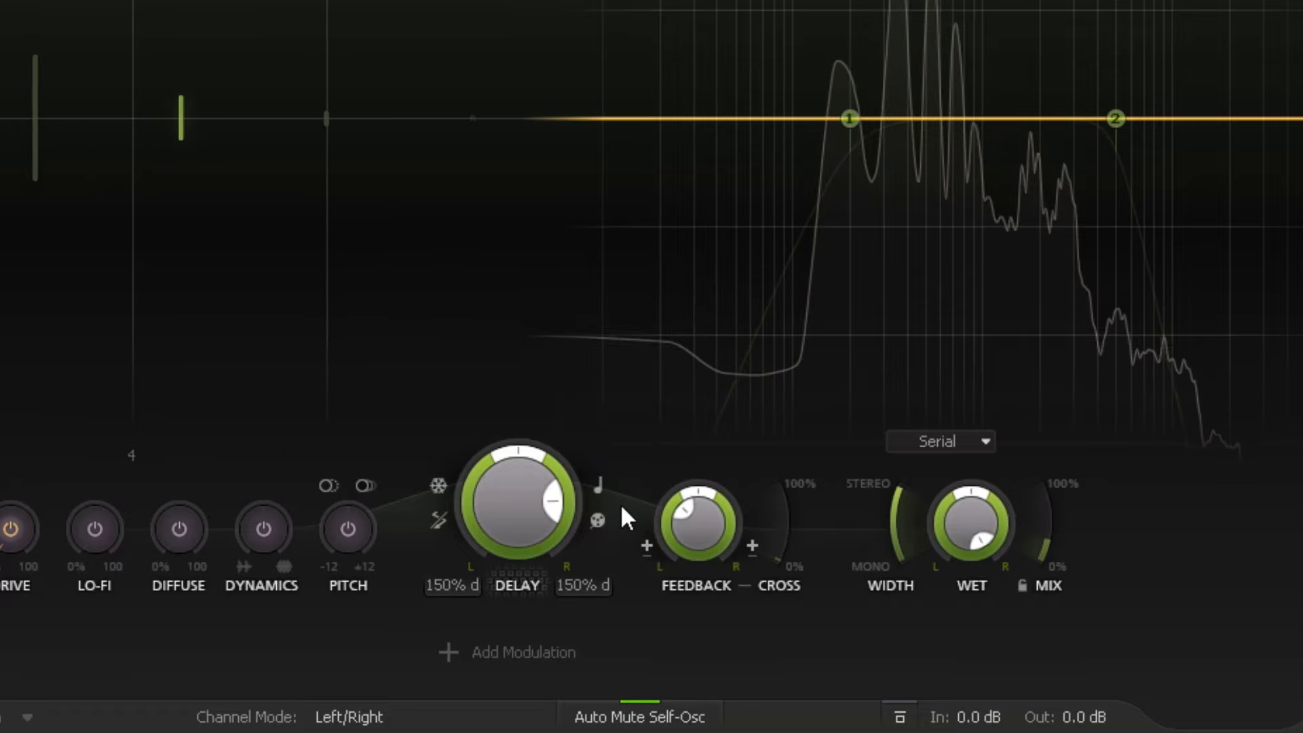
{"action": "left_click", "coordinate": [599, 487]}
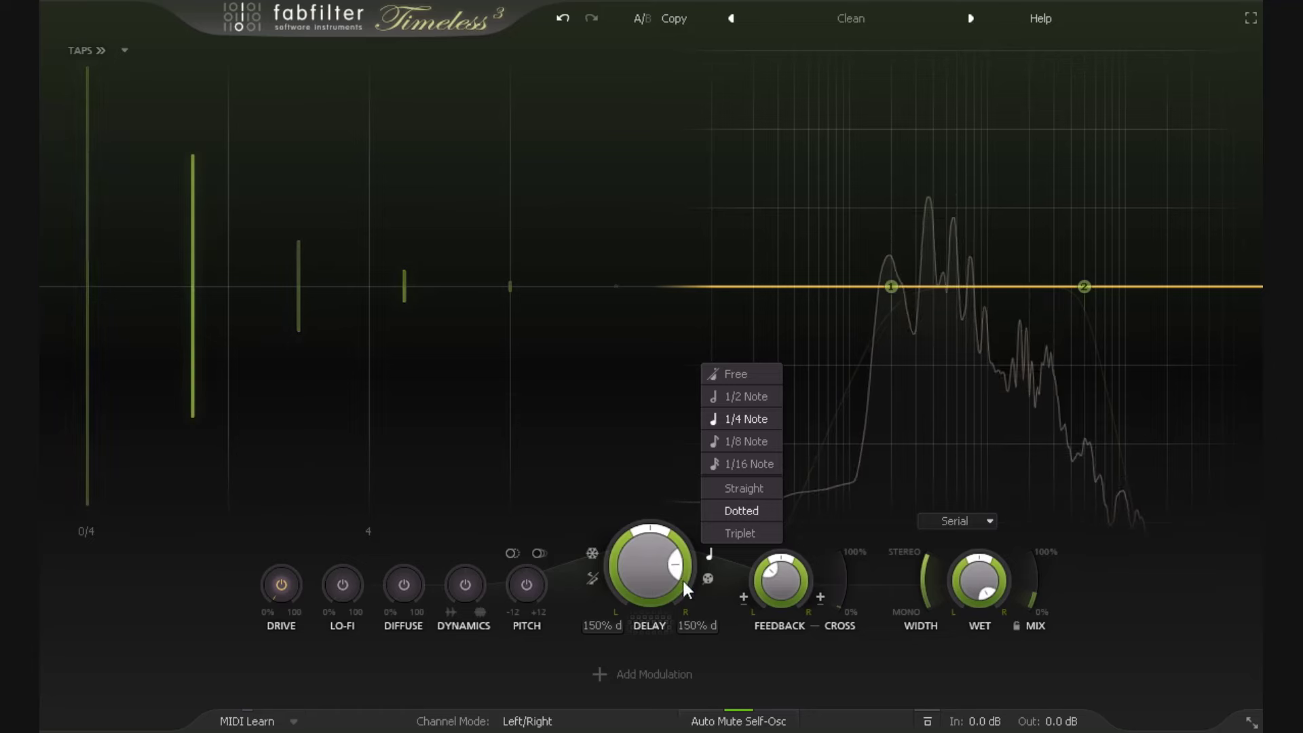
{"action": "left_click", "coordinate": [680, 568]}
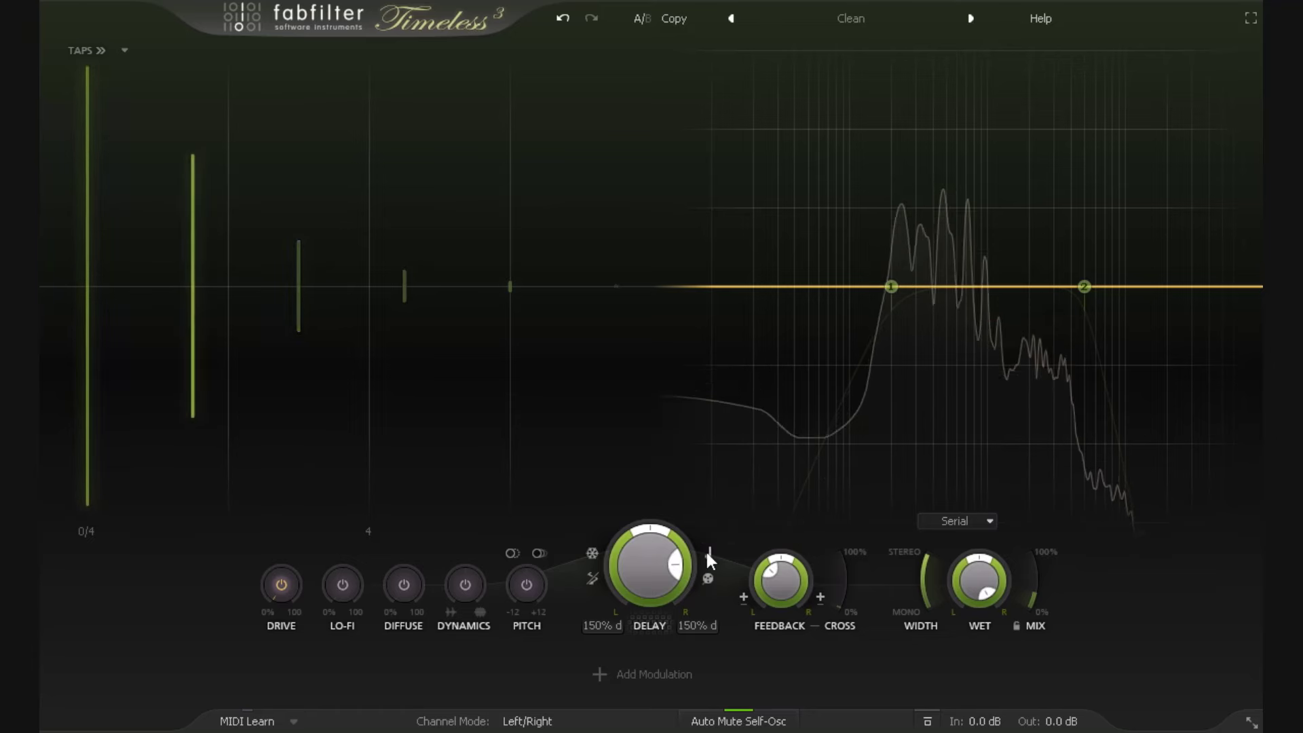
Step: Switch the delay sync to 1/8 notes with straight timing
{"action": "left_click", "coordinate": [708, 554]}
{"action": "left_click", "coordinate": [746, 442]}
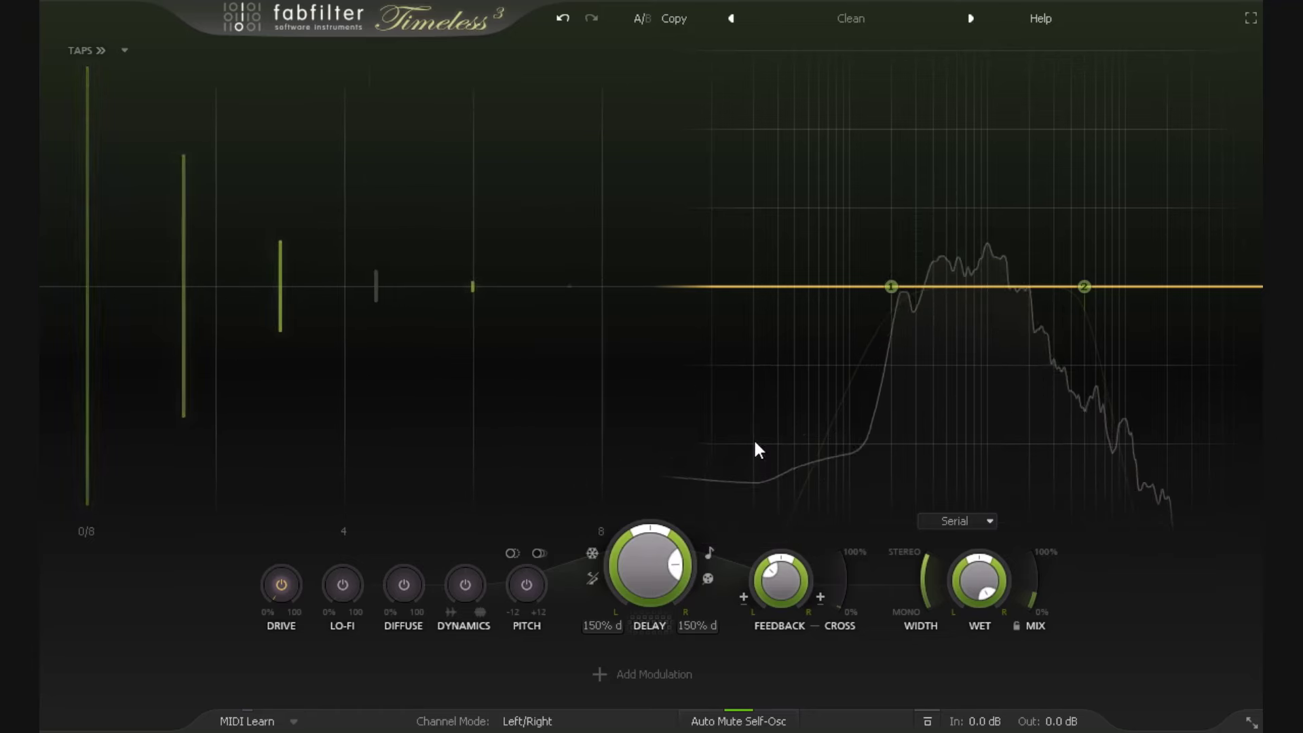
{"action": "left_click", "coordinate": [710, 552]}
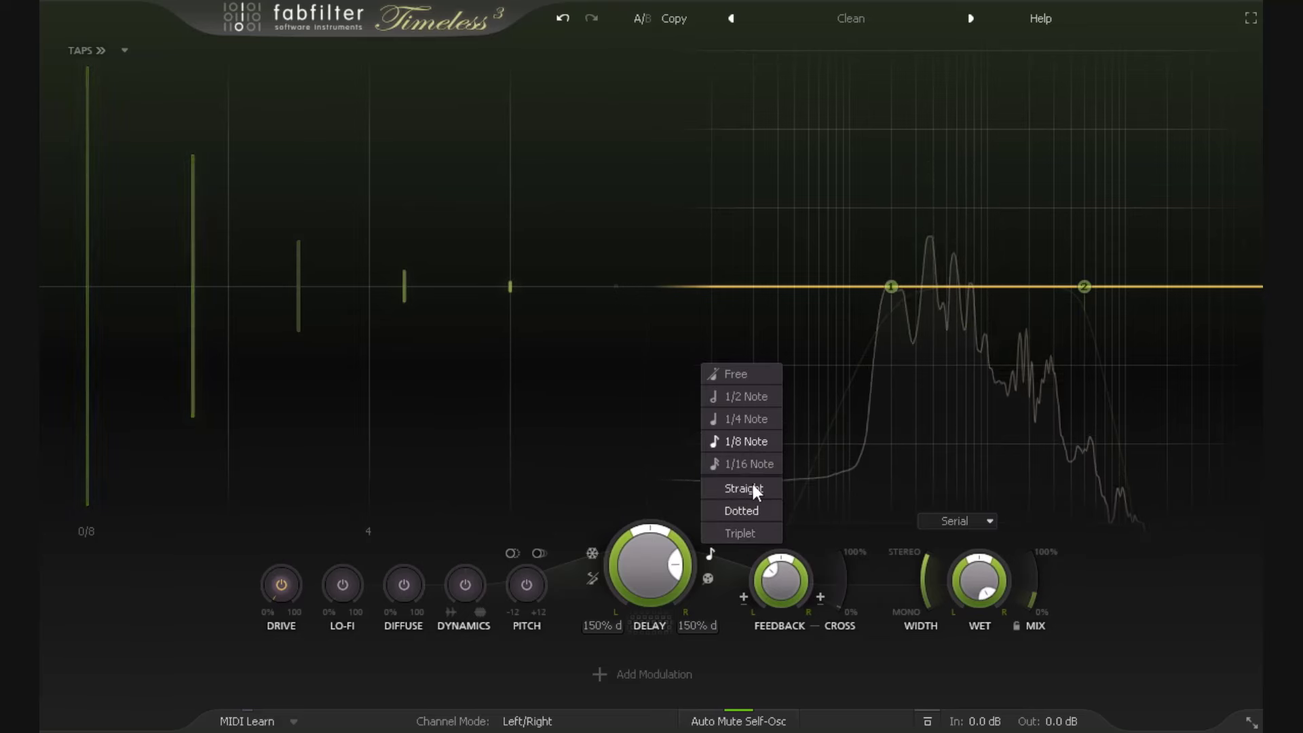
{"action": "left_click", "coordinate": [747, 488]}
Step: Change the straight delay sync to 1/4 notes and back to 1/8 notes
{"action": "left_click", "coordinate": [711, 552]}
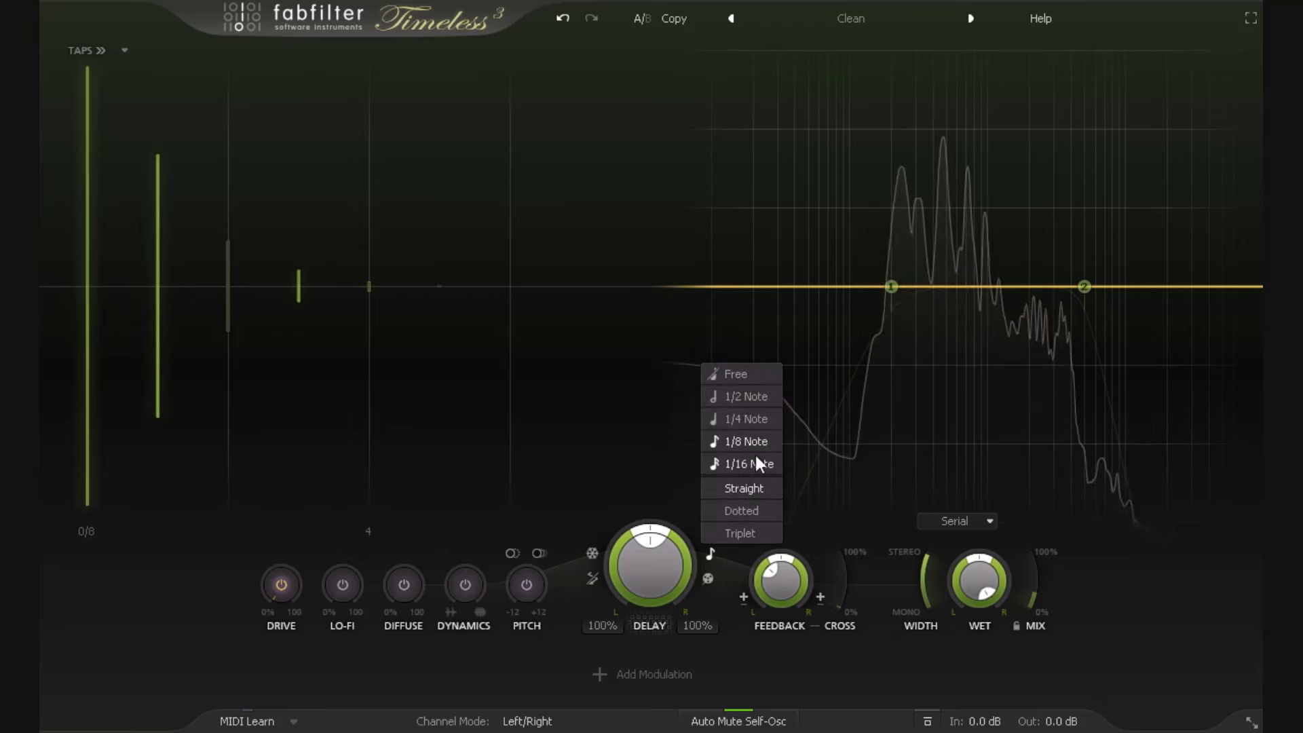
{"action": "left_click", "coordinate": [754, 414]}
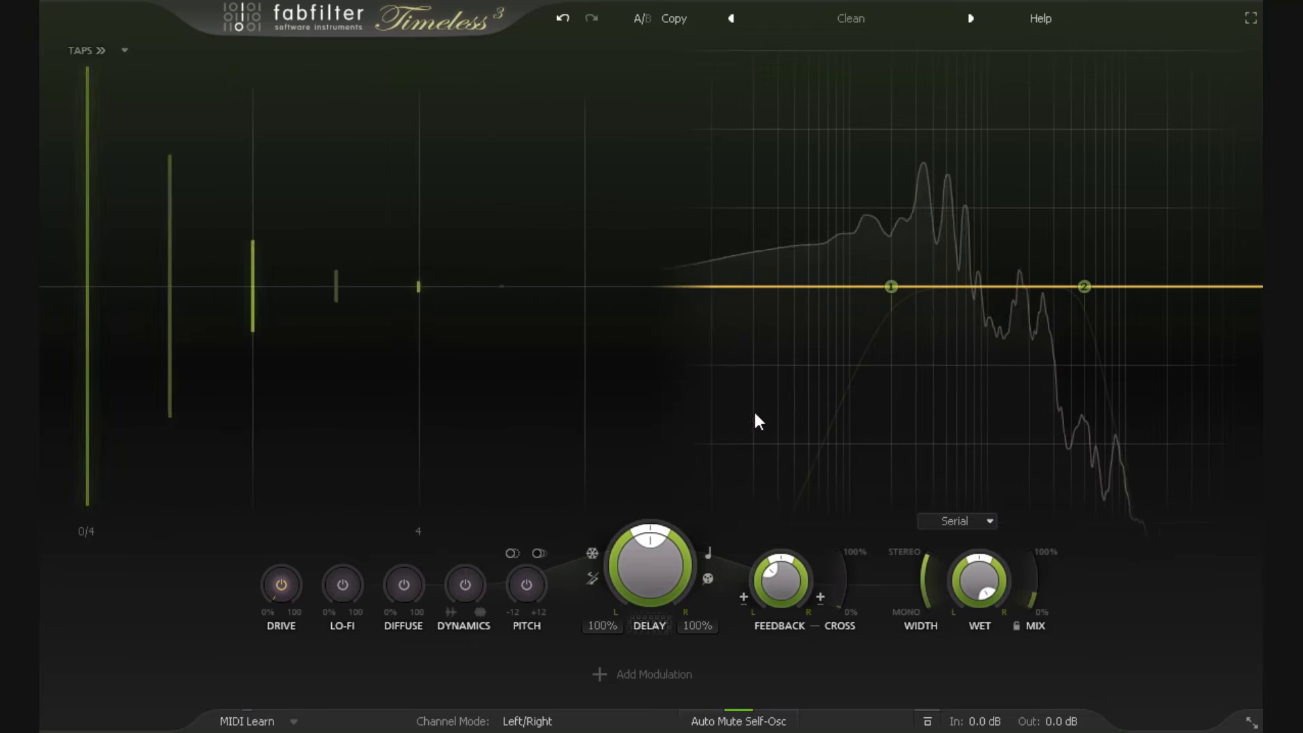
{"action": "left_click", "coordinate": [711, 553]}
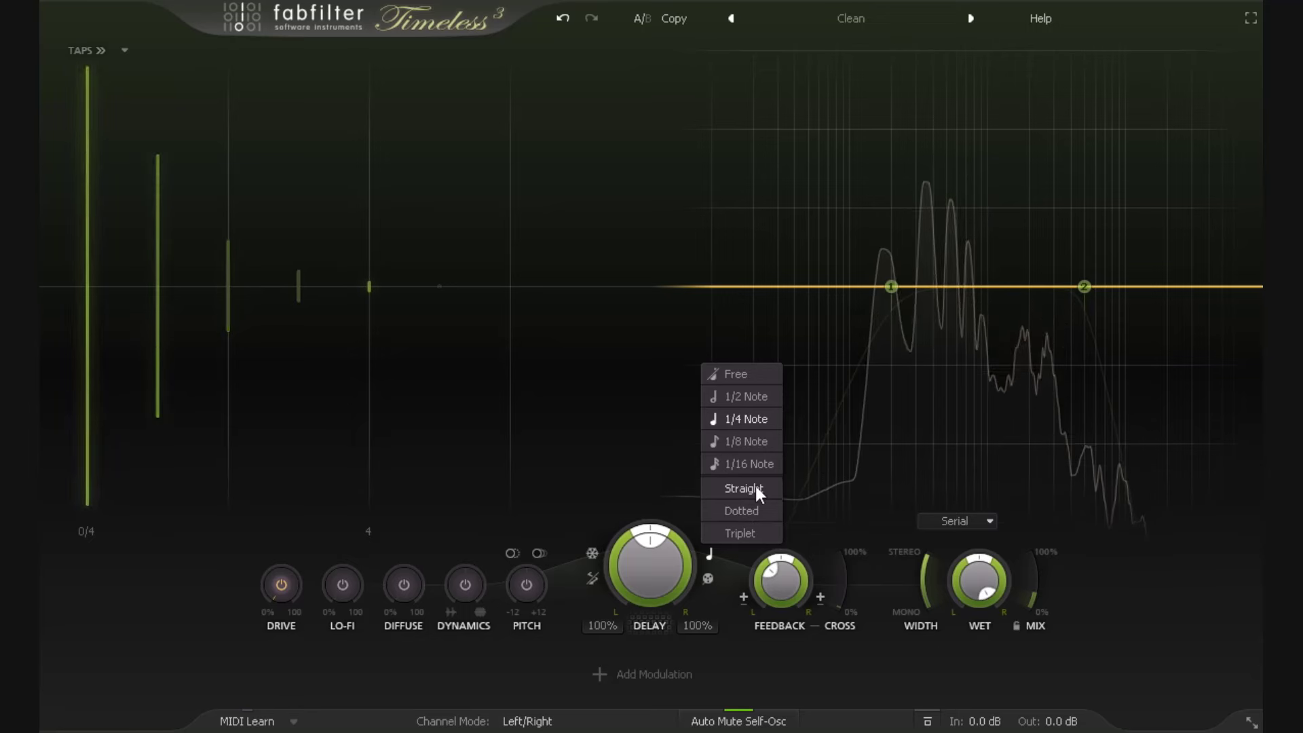
{"action": "left_click", "coordinate": [749, 443]}
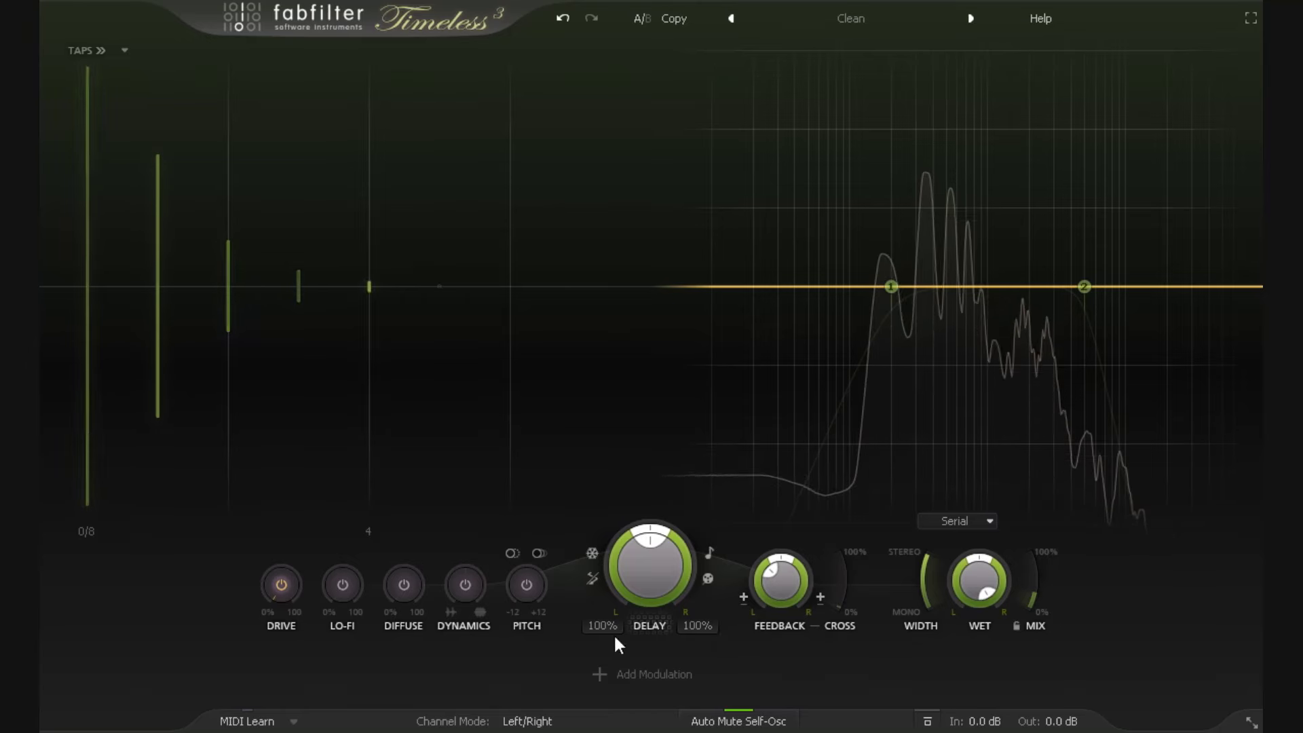
Step: Sweep the Delay Offset up to about 107% and down to about 72%
{"action": "mouse_move", "coordinate": [653, 547]}
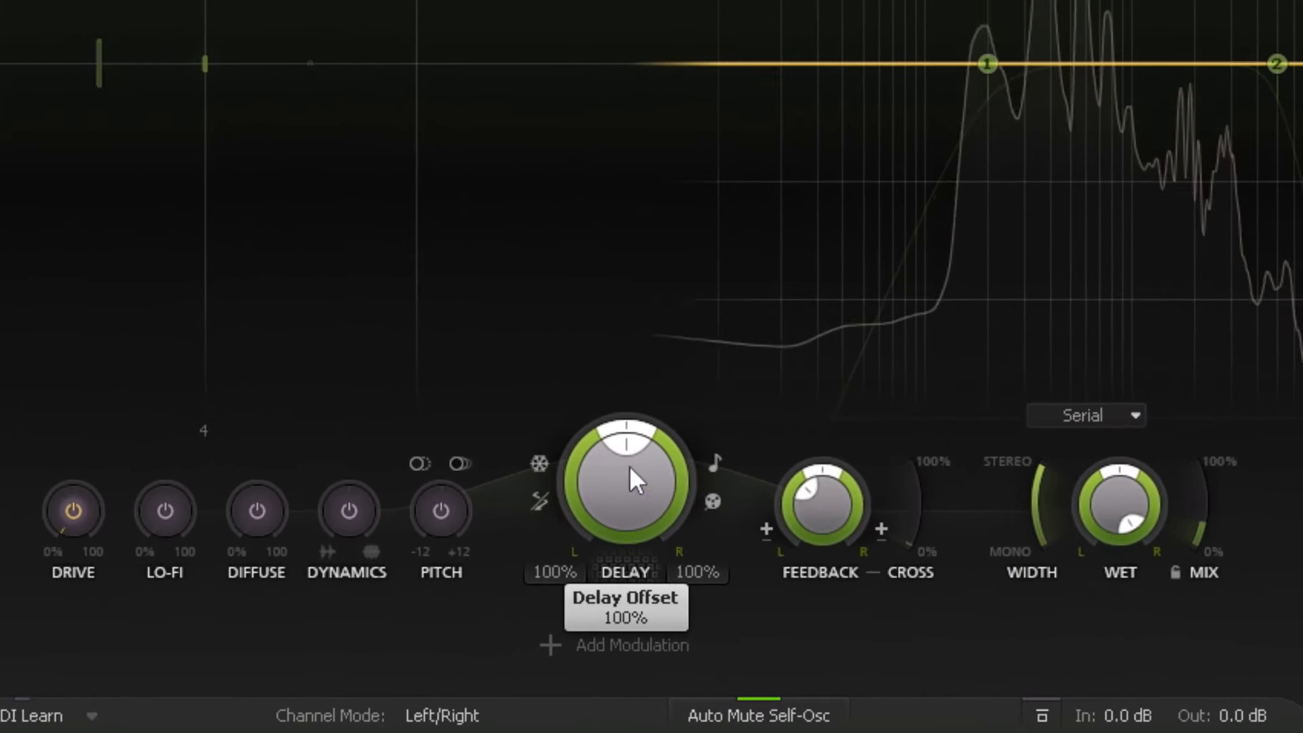
{"action": "left_click_drag", "start_coordinate": [629, 465], "coordinate": [625, 459]}
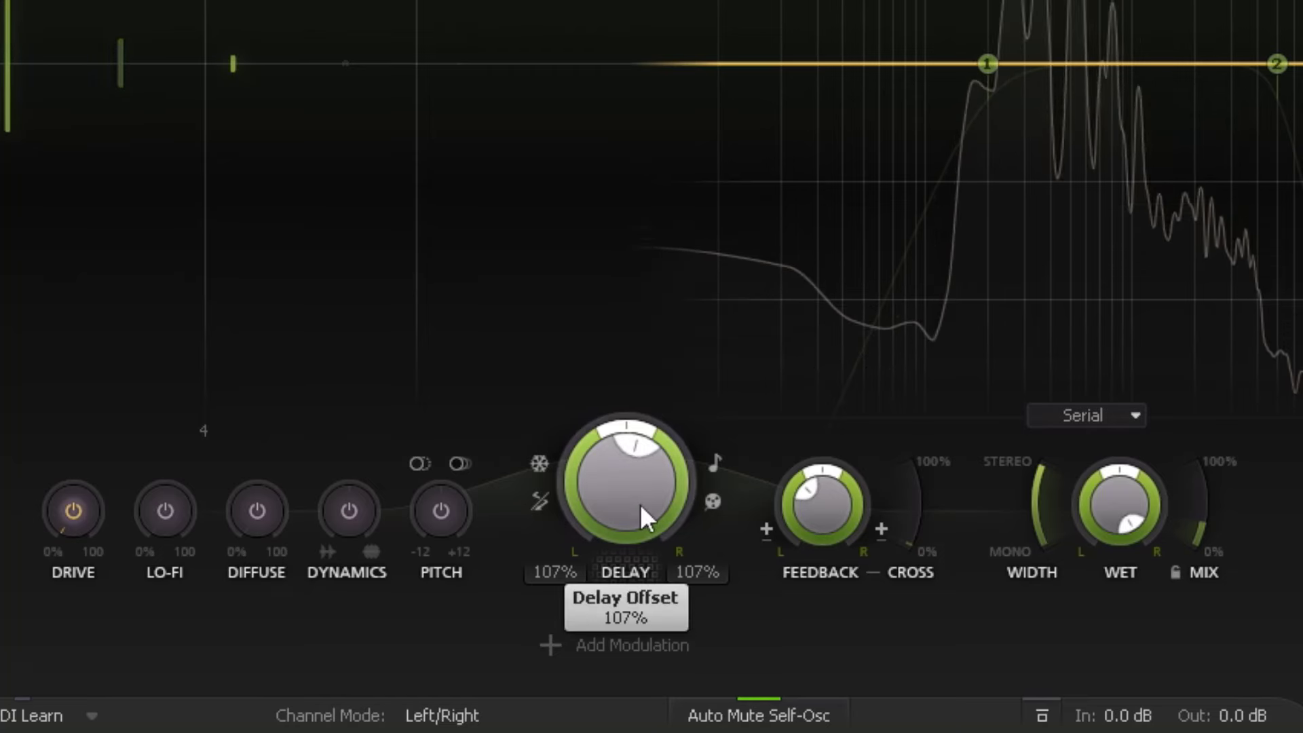
{"action": "scroll", "coordinate": [641, 505], "scroll_direction": "down", "scroll_amount": 3}
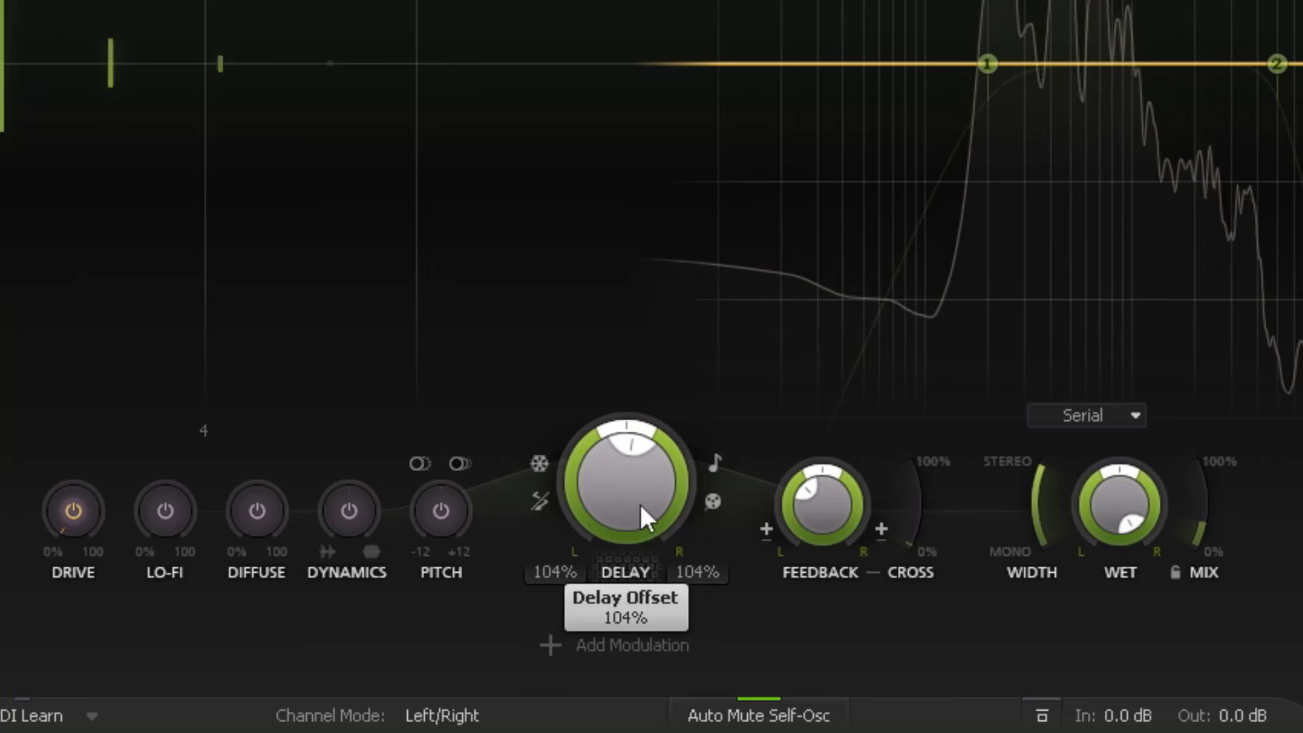
{"action": "scroll", "coordinate": [641, 503], "scroll_direction": "down", "scroll_amount": 4}
{"action": "mouse_move", "coordinate": [640, 503]}
{"action": "left_mouse_down"}
{"action": "mouse_move", "coordinate": [630, 517]}
{"action": "mouse_move", "coordinate": [630, 494]}
{"action": "left_mouse_up"}
{"action": "double_click", "coordinate": [638, 503]}
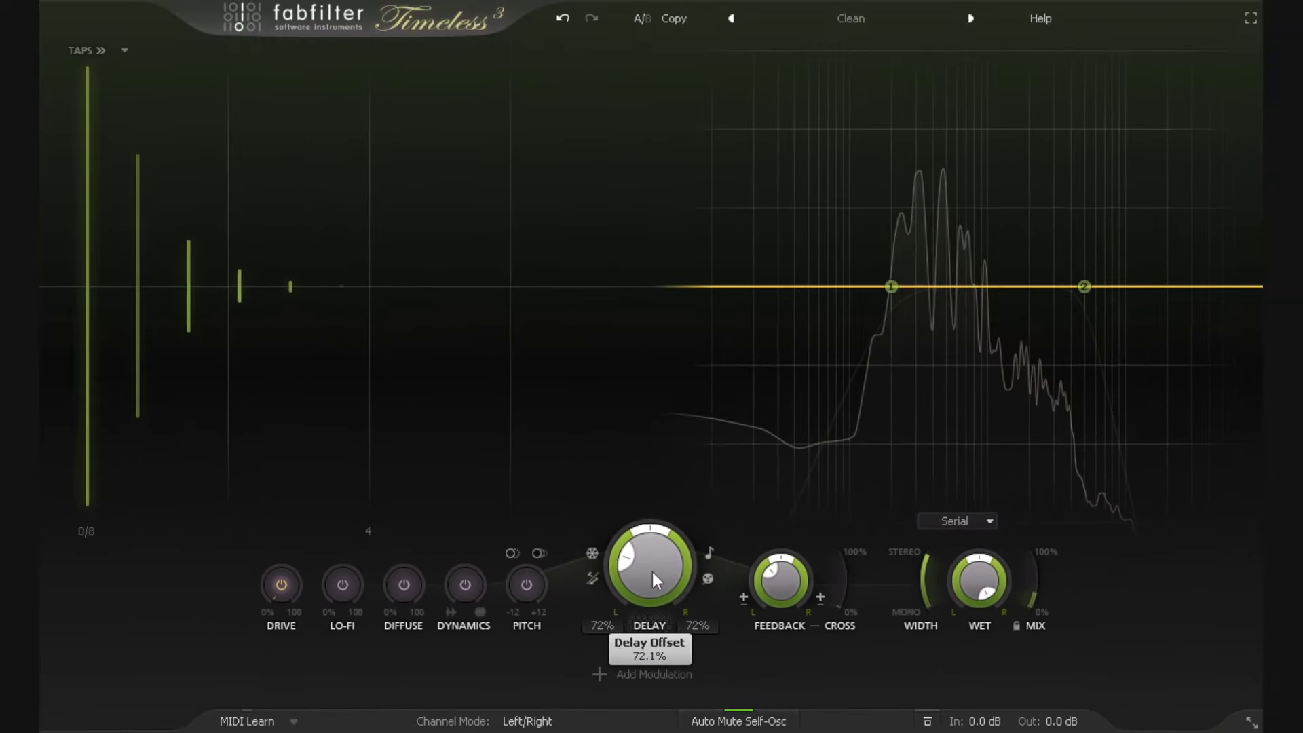
Step: Raise the Delay Offset through 80% back to 100%, keeping the sync at straight 1/8 notes
{"action": "left_click", "coordinate": [715, 472]}
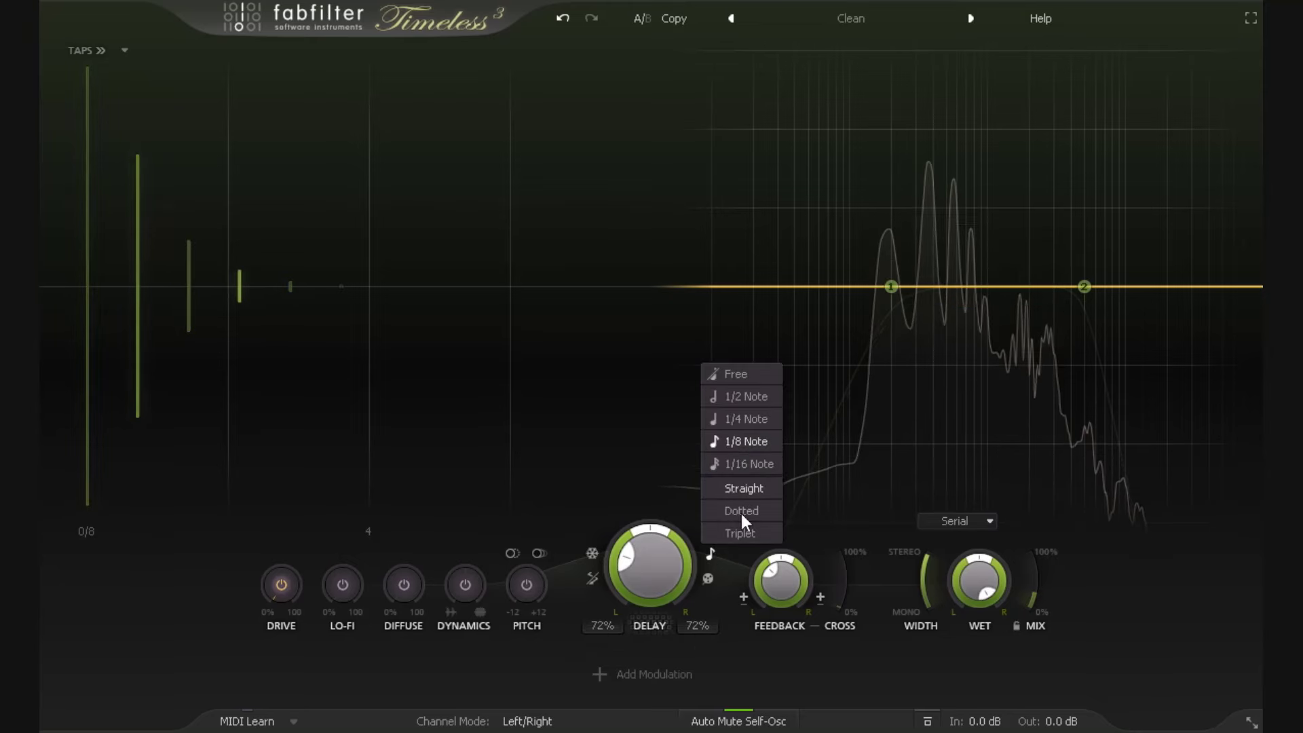
{"action": "scroll", "coordinate": [651, 585], "scroll_direction": "up", "scroll_amount": 10}
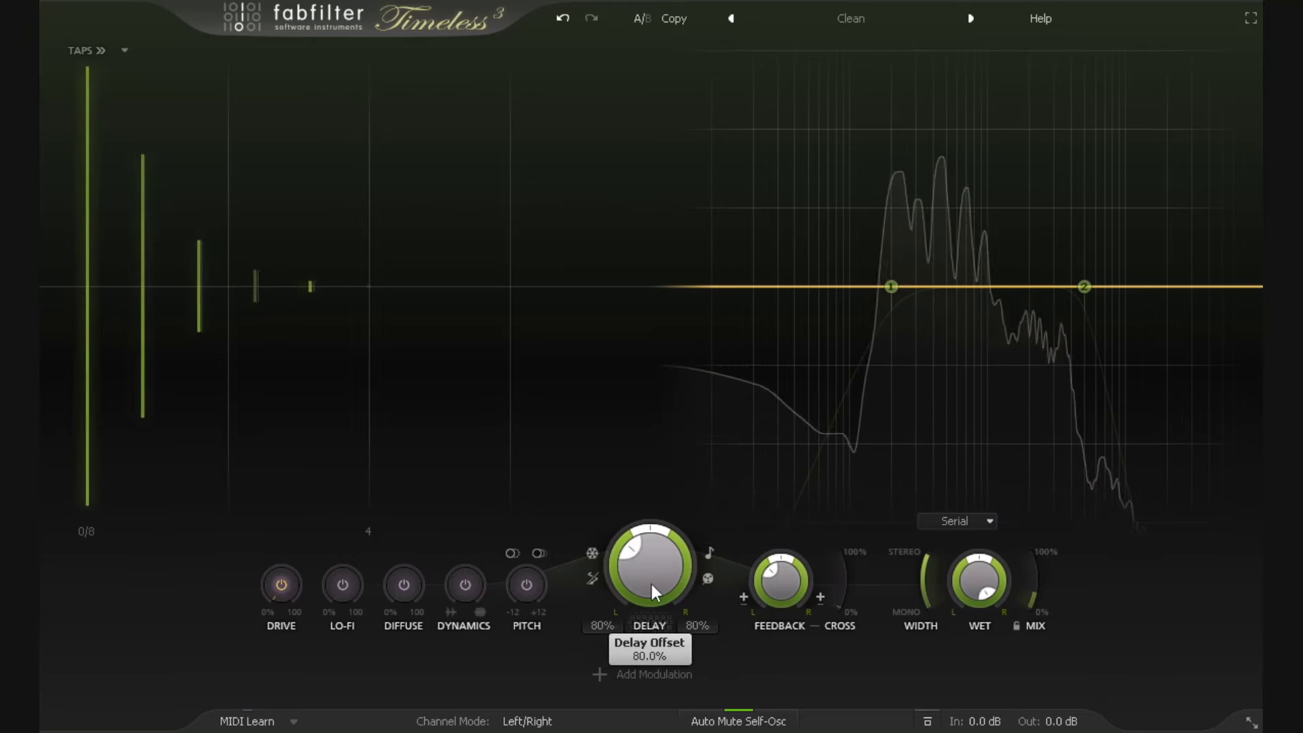
{"action": "scroll", "coordinate": [650, 587], "scroll_direction": "up", "scroll_amount": 5}
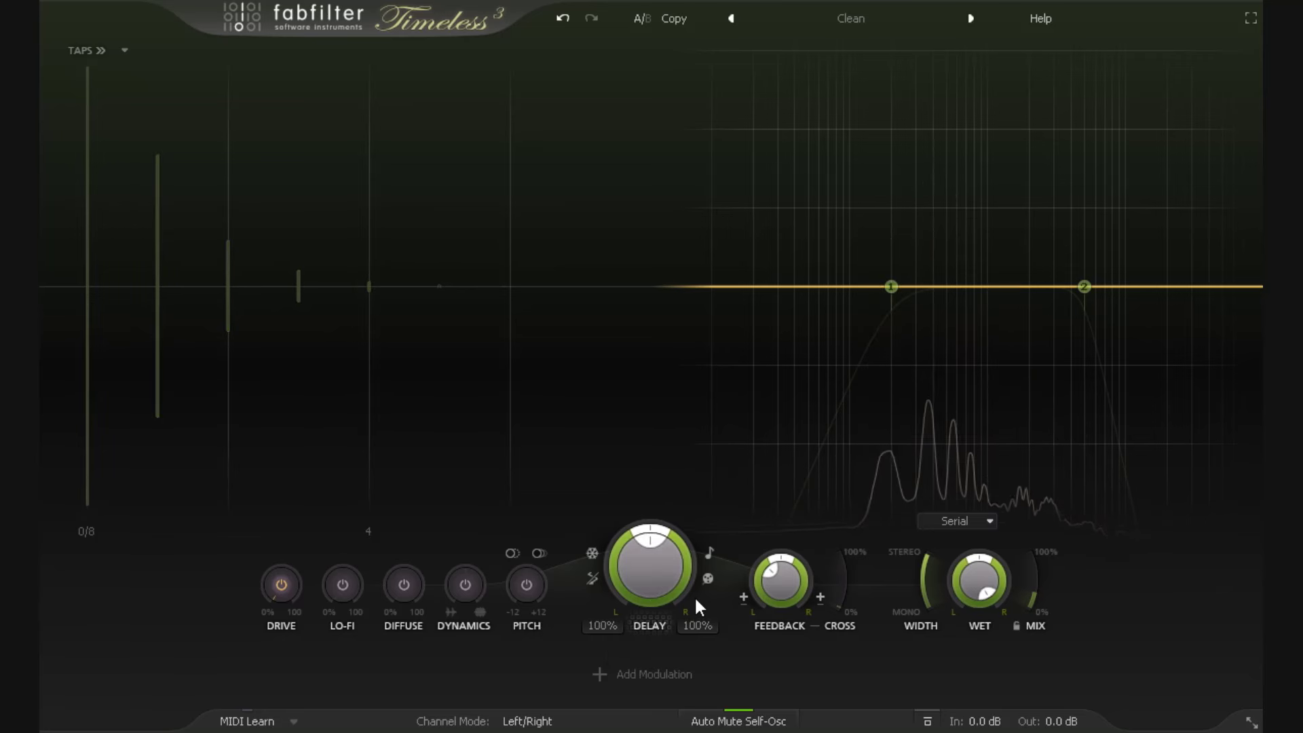
{"action": "left_click", "coordinate": [709, 553]}
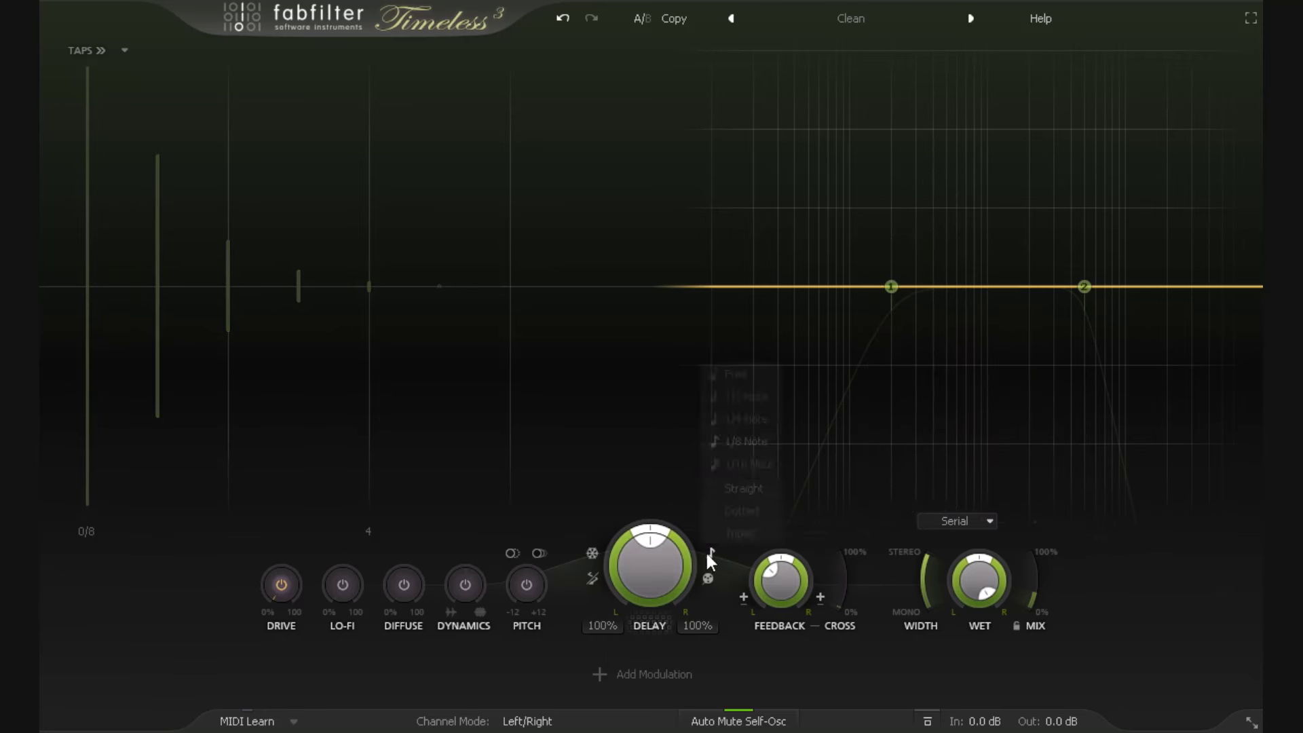
{"action": "left_click", "coordinate": [738, 656]}
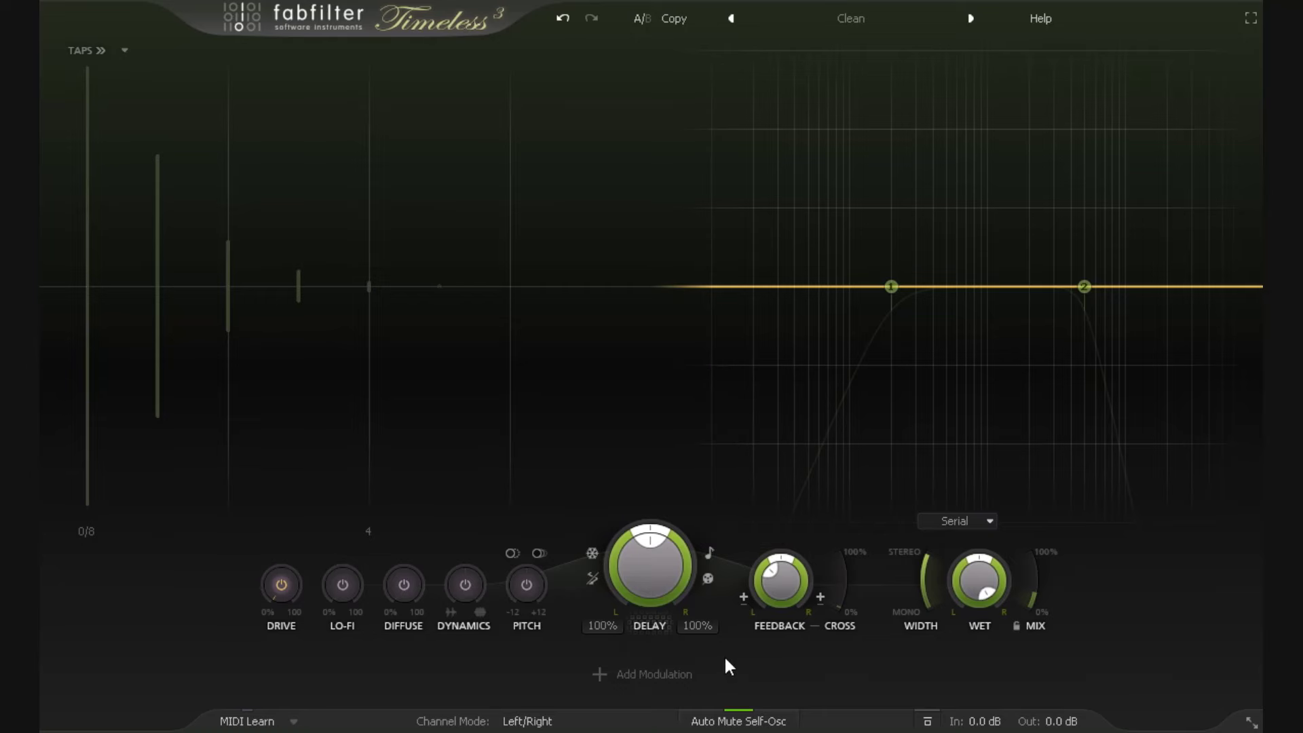
Step: Reload the Clean preset
{"action": "left_click", "coordinate": [849, 18]}
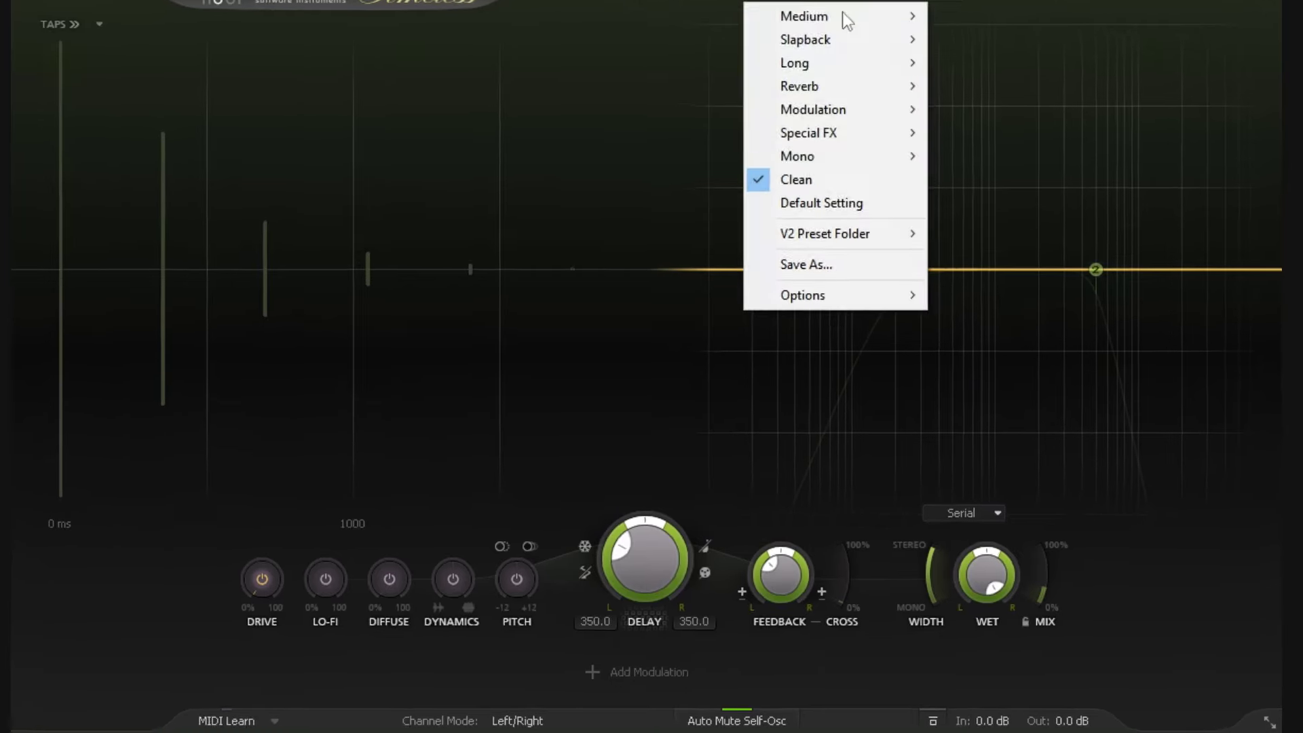
{"action": "left_click", "coordinate": [751, 524]}
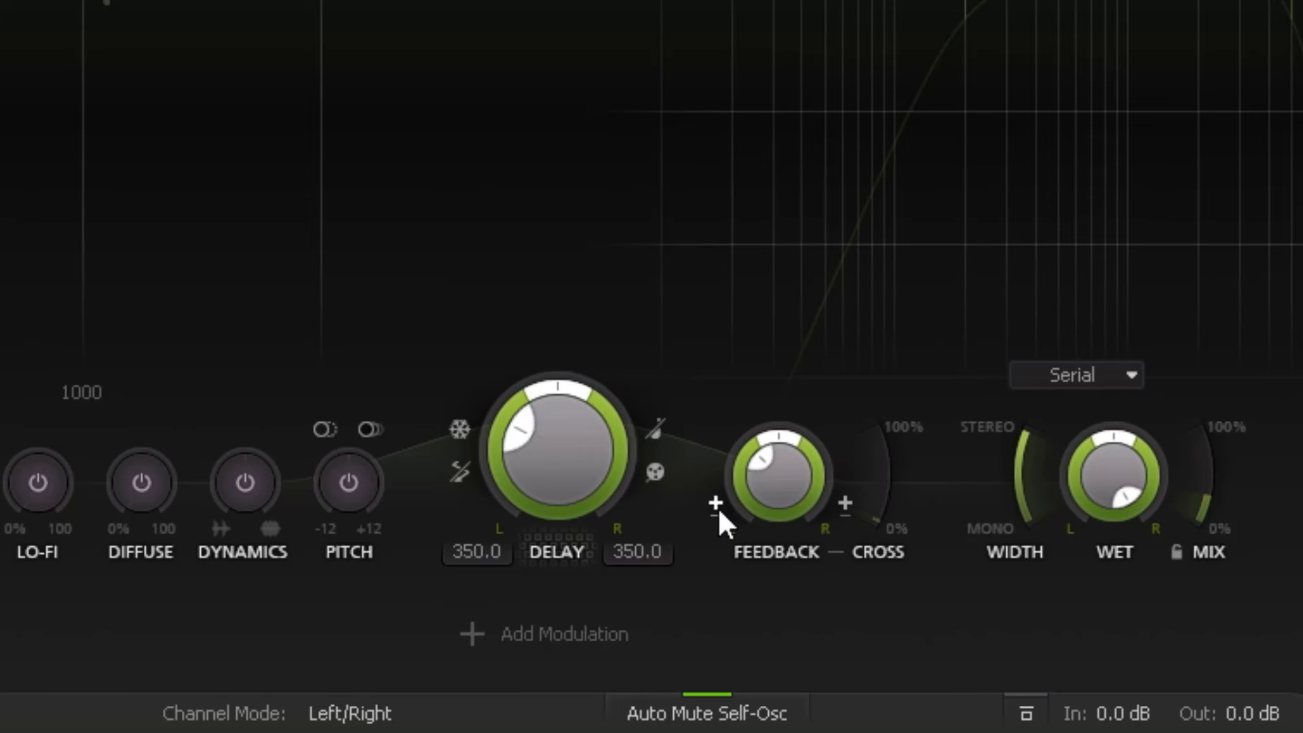
Step: Lower the feedback amount and shorten the delay time to about 117.6 ms on both channels
{"action": "left_click", "coordinate": [717, 506]}
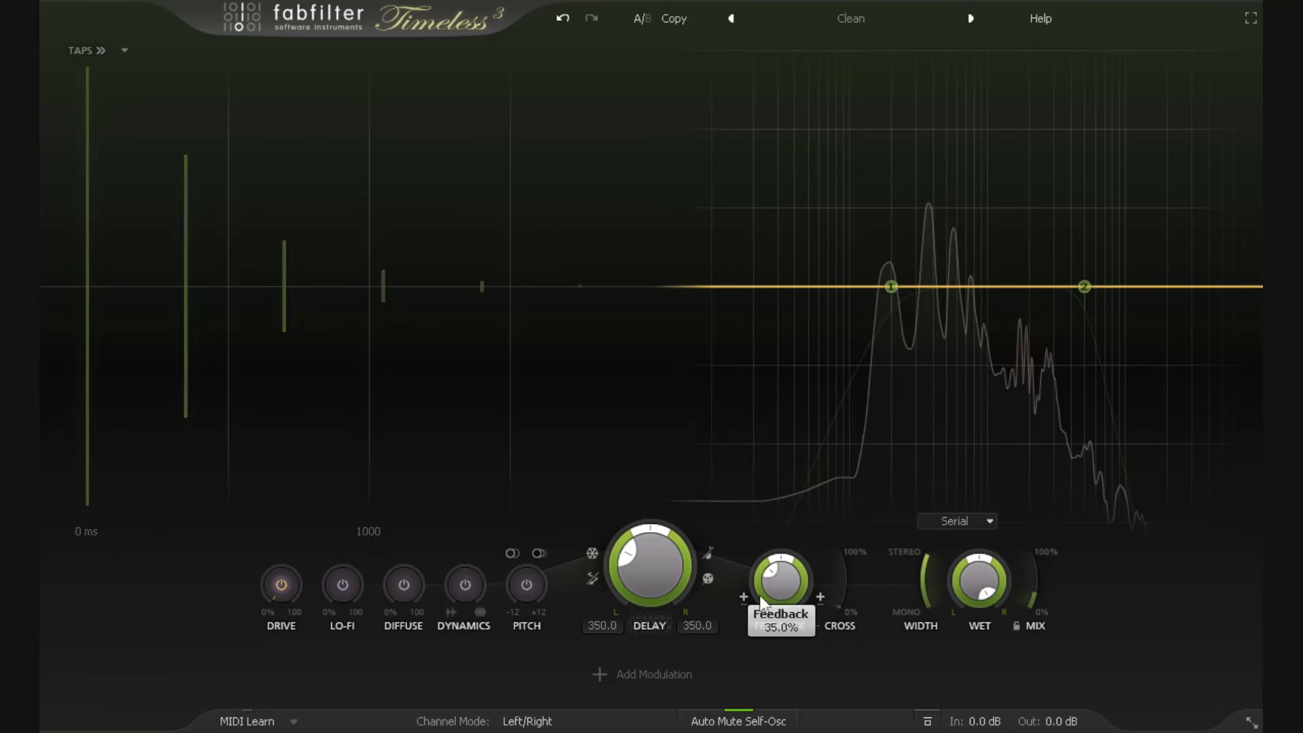
{"action": "left_click_drag", "start_coordinate": [789, 584], "coordinate": [782, 645]}
{"action": "left_click_drag", "start_coordinate": [650, 577], "coordinate": [727, 598]}
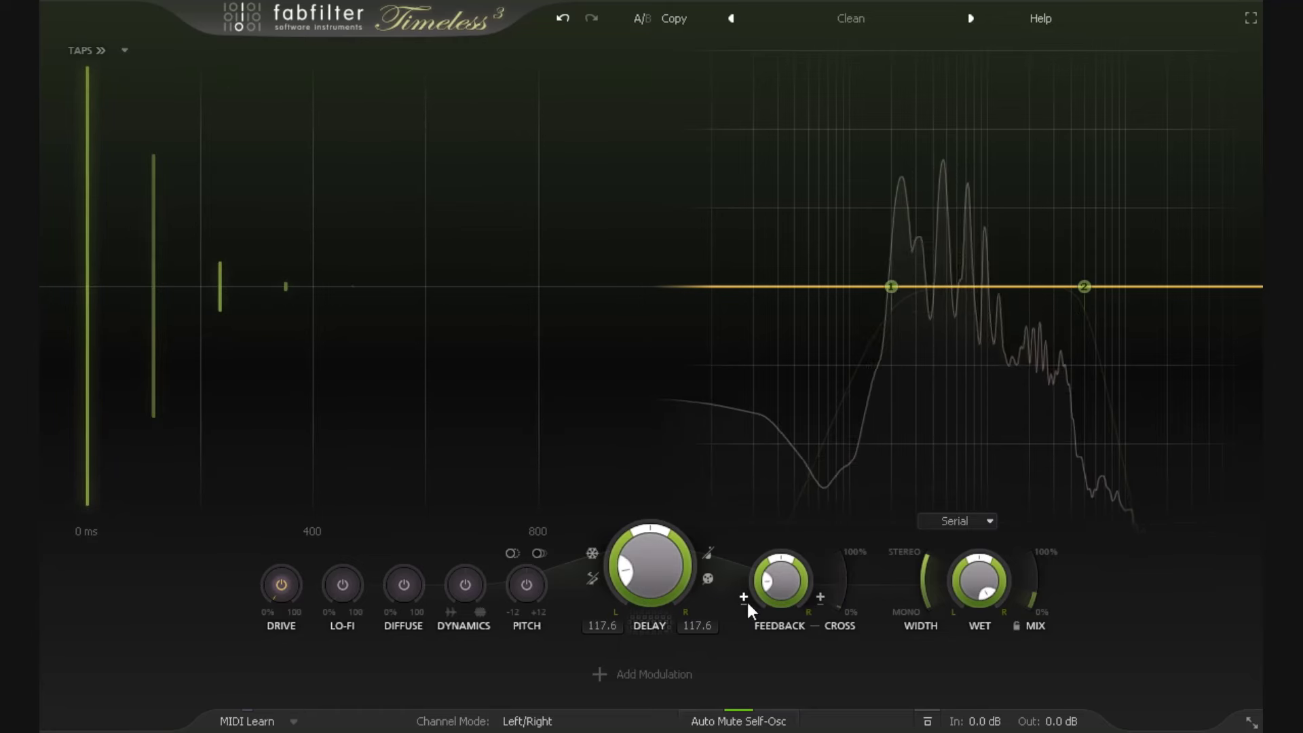
Step: Switch the left feedback polarity to negative and back to positive, and do the same with the right feedback polarity
{"action": "left_click", "coordinate": [744, 598]}
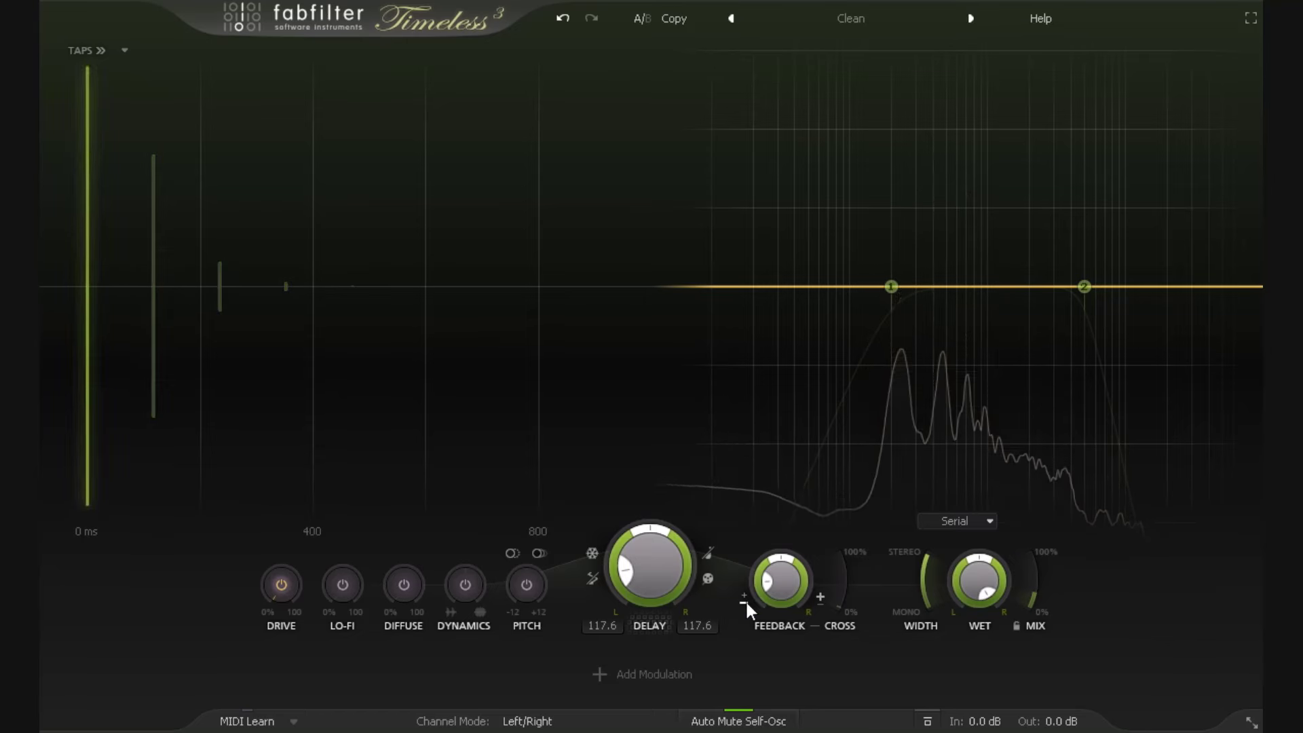
{"action": "left_click", "coordinate": [744, 600]}
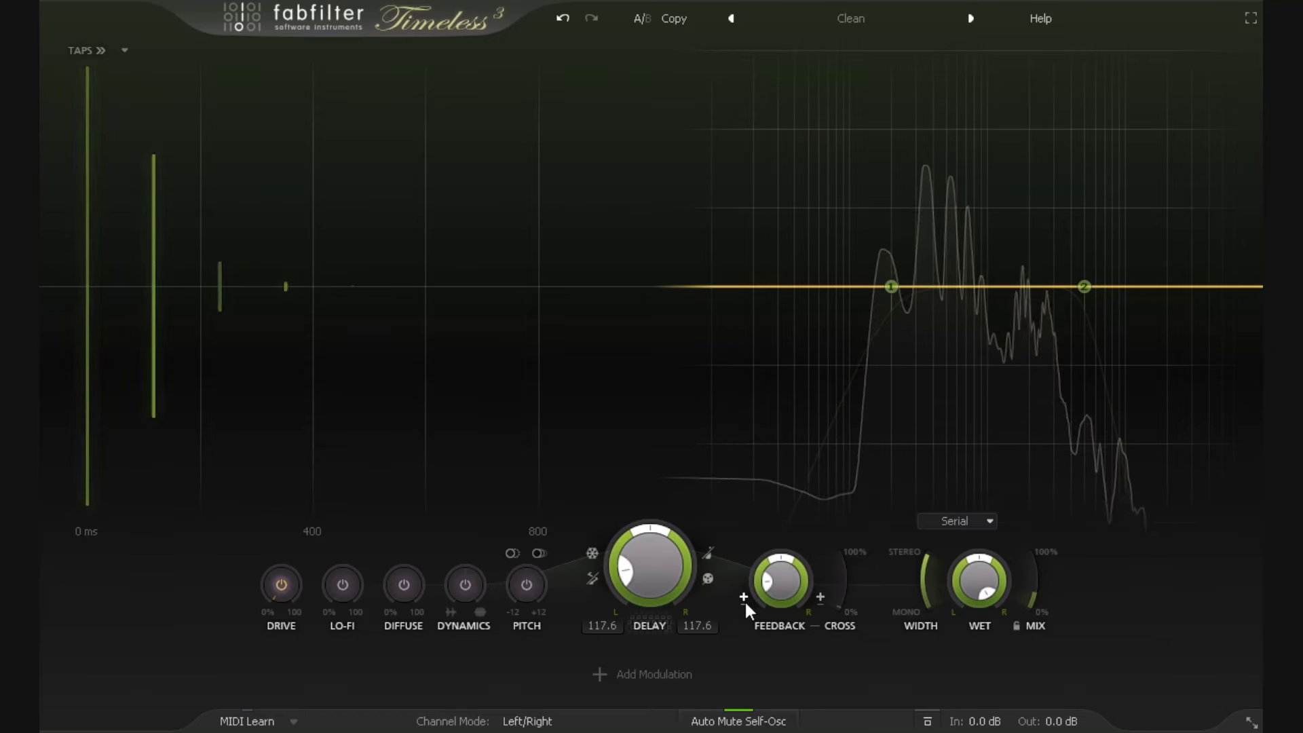
{"action": "left_click", "coordinate": [821, 598]}
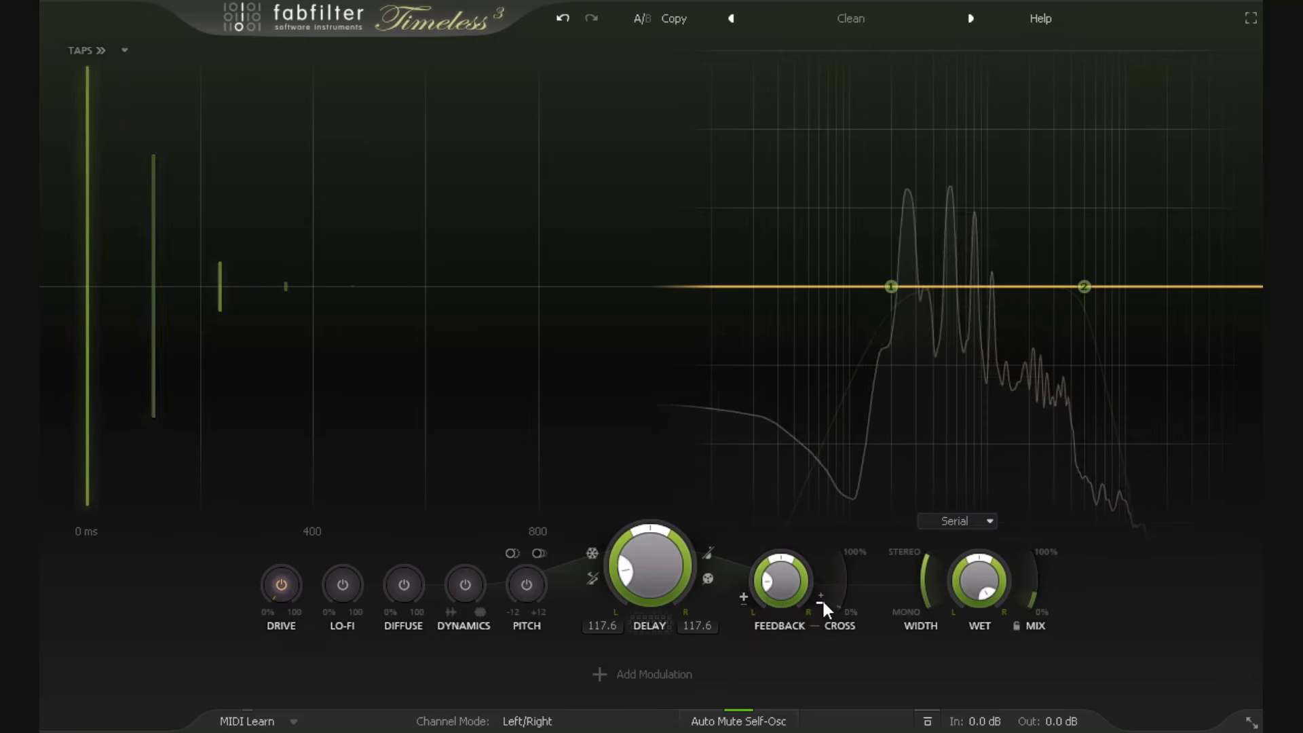
{"action": "left_click", "coordinate": [821, 599]}
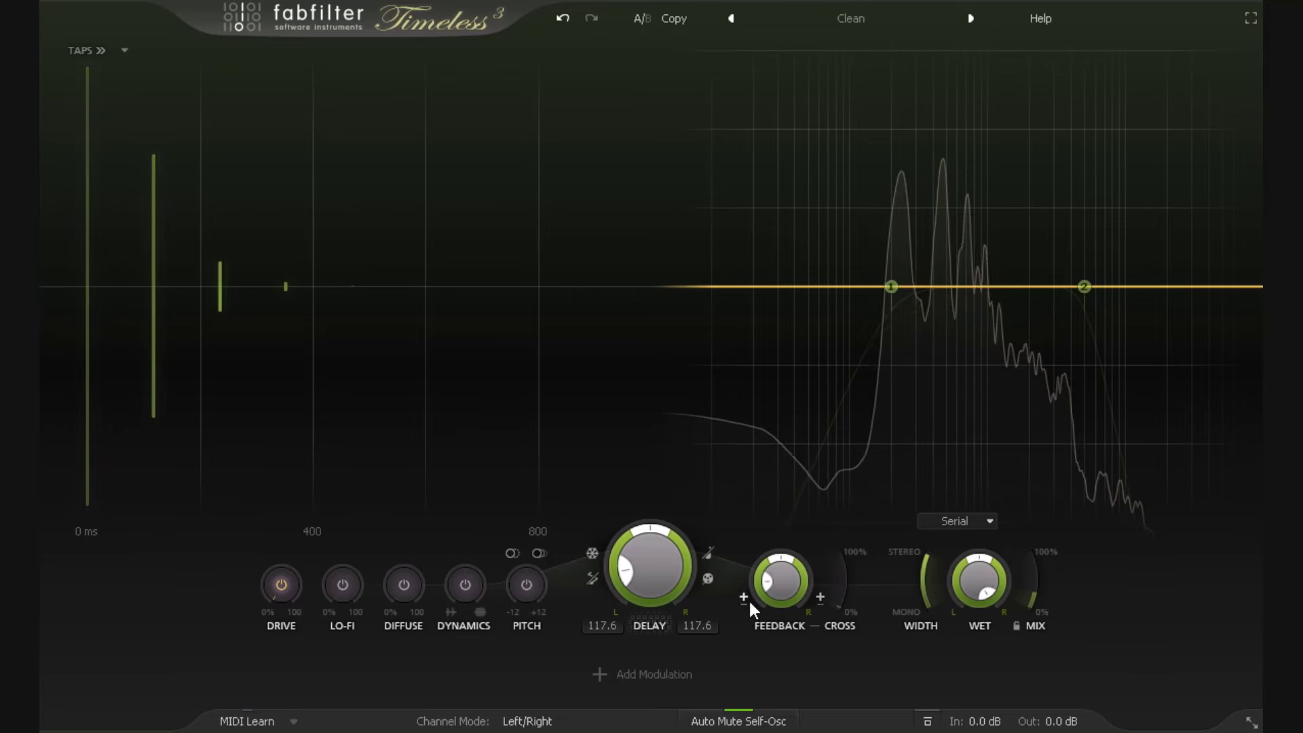
Step: Raise the feedback well above its low setting and lengthen the delay time to about 194.1 ms
{"action": "left_click_drag", "start_coordinate": [776, 581], "coordinate": [781, 498]}
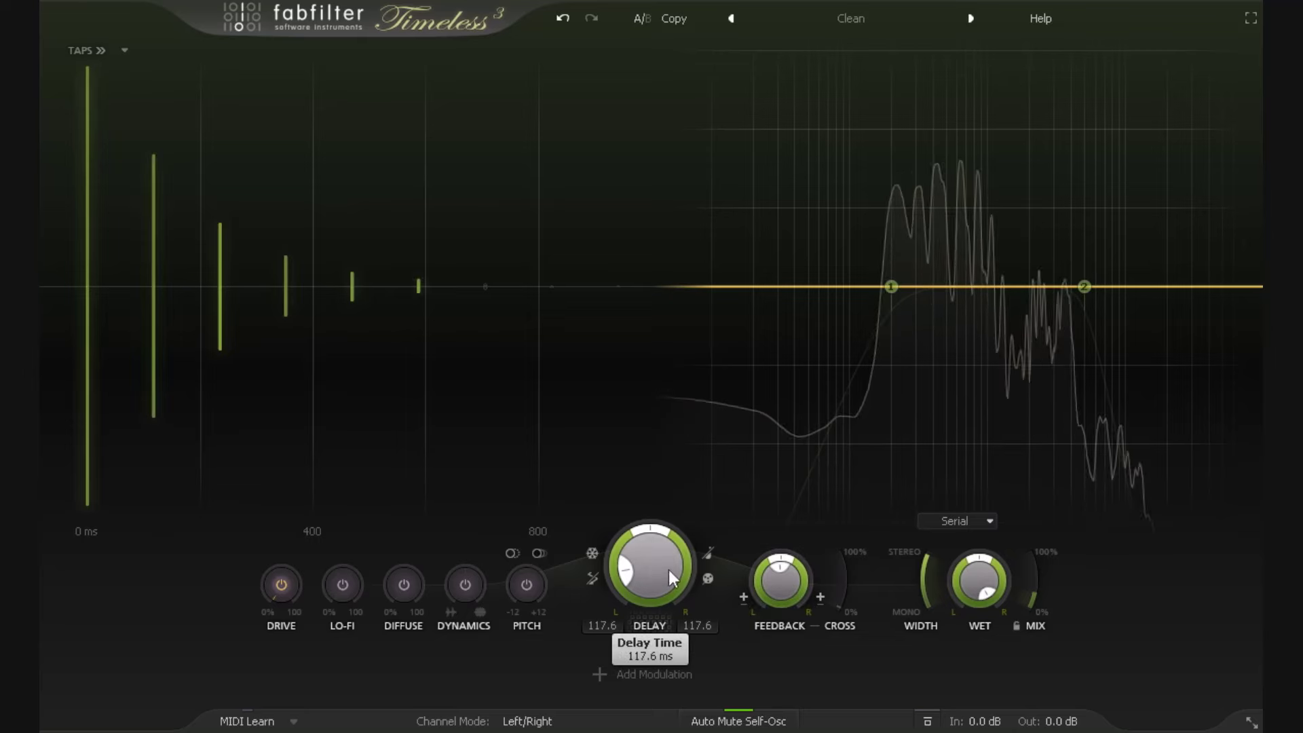
{"action": "left_click_drag", "start_coordinate": [669, 568], "coordinate": [673, 552]}
{"action": "left_click_drag", "start_coordinate": [791, 580], "coordinate": [794, 563]}
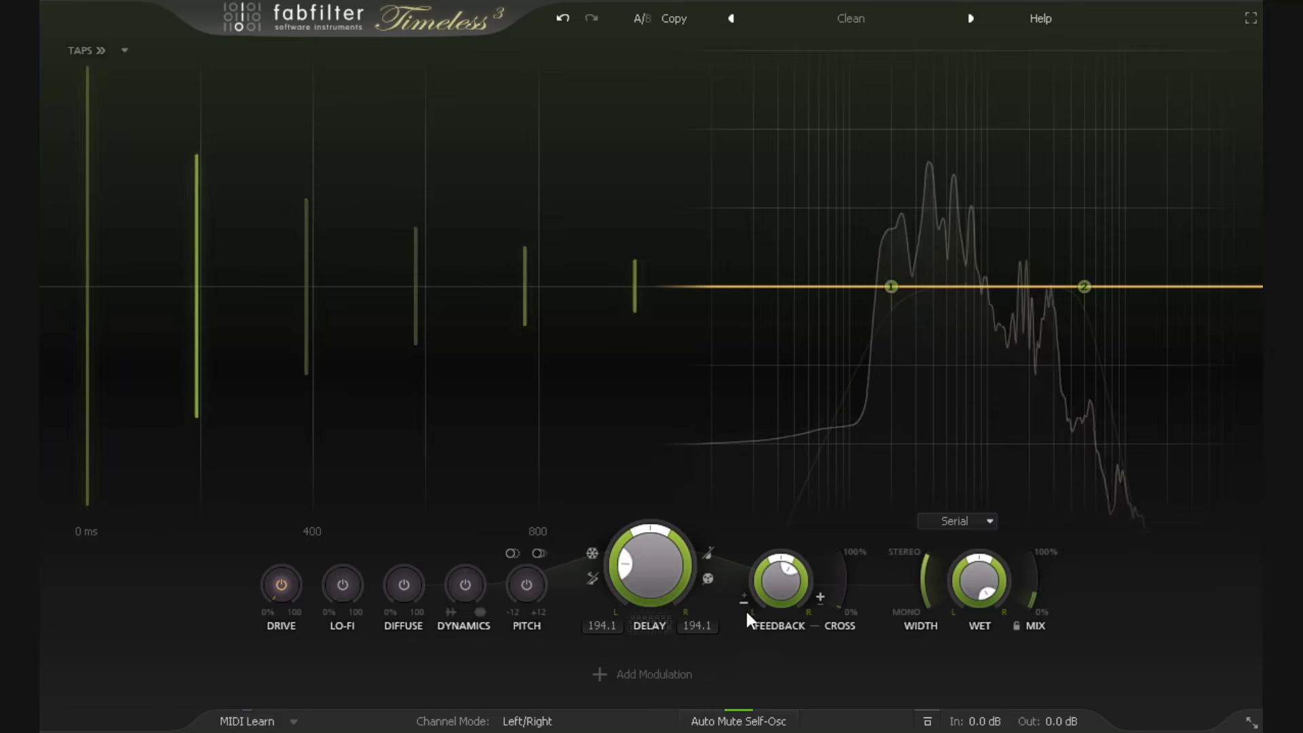
Step: Return the left feedback polarity to positive and lower the feedback to about 21.4%
{"action": "mouse_move", "coordinate": [742, 597]}
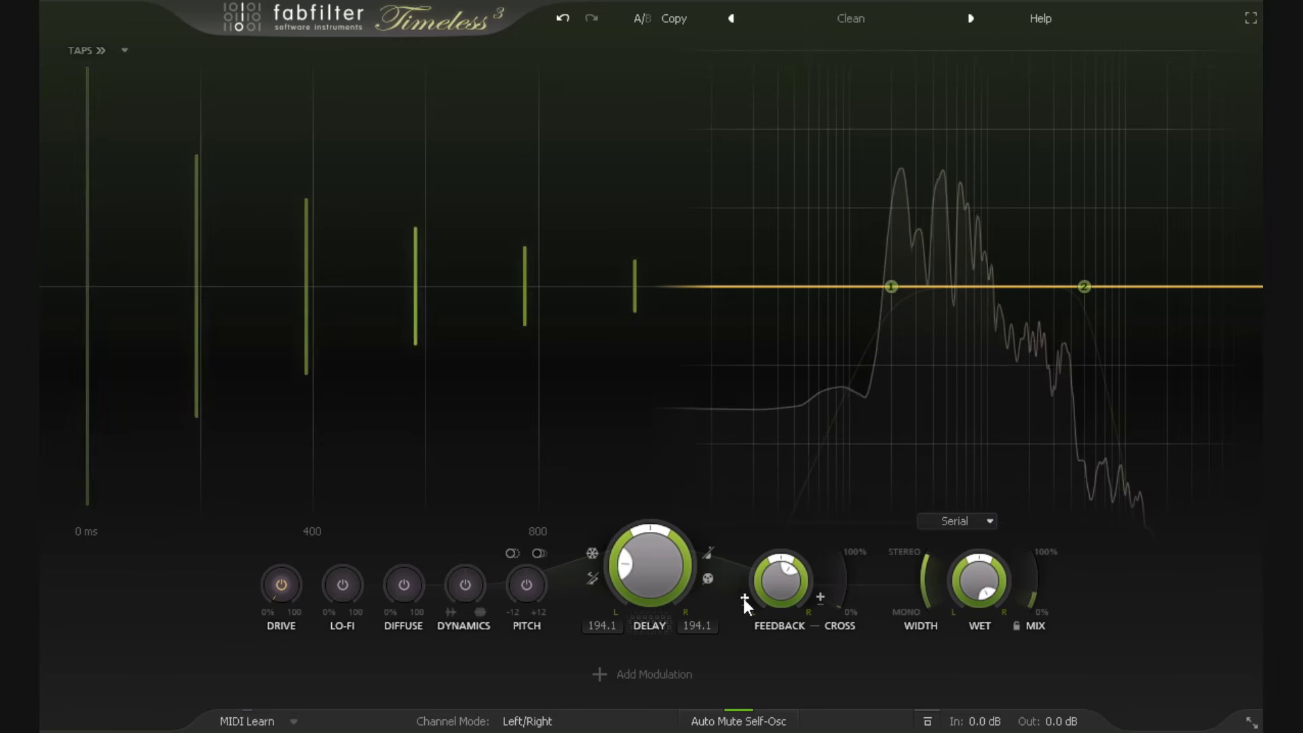
{"action": "left_click_drag", "start_coordinate": [743, 599], "coordinate": [825, 643]}
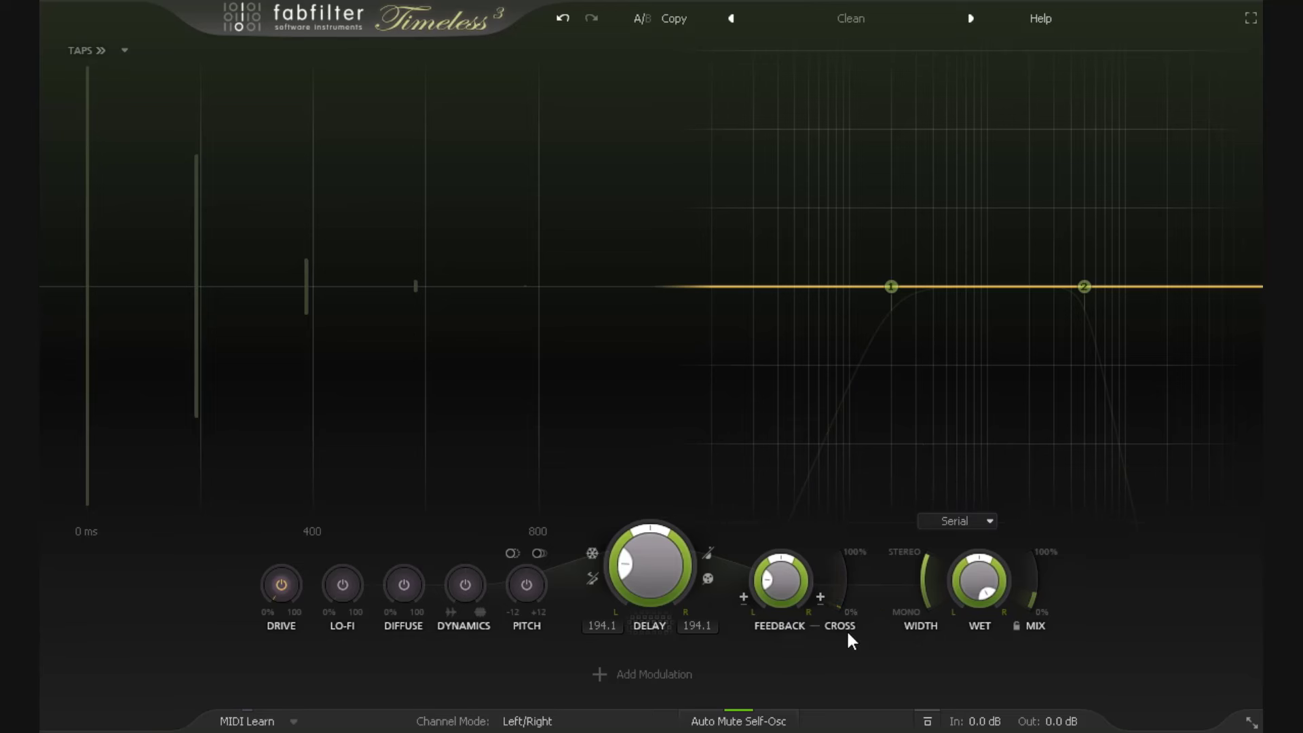
Step: Raise the feedback again and lengthen the delay time to about 302.4 ms
{"action": "mouse_move", "coordinate": [778, 594]}
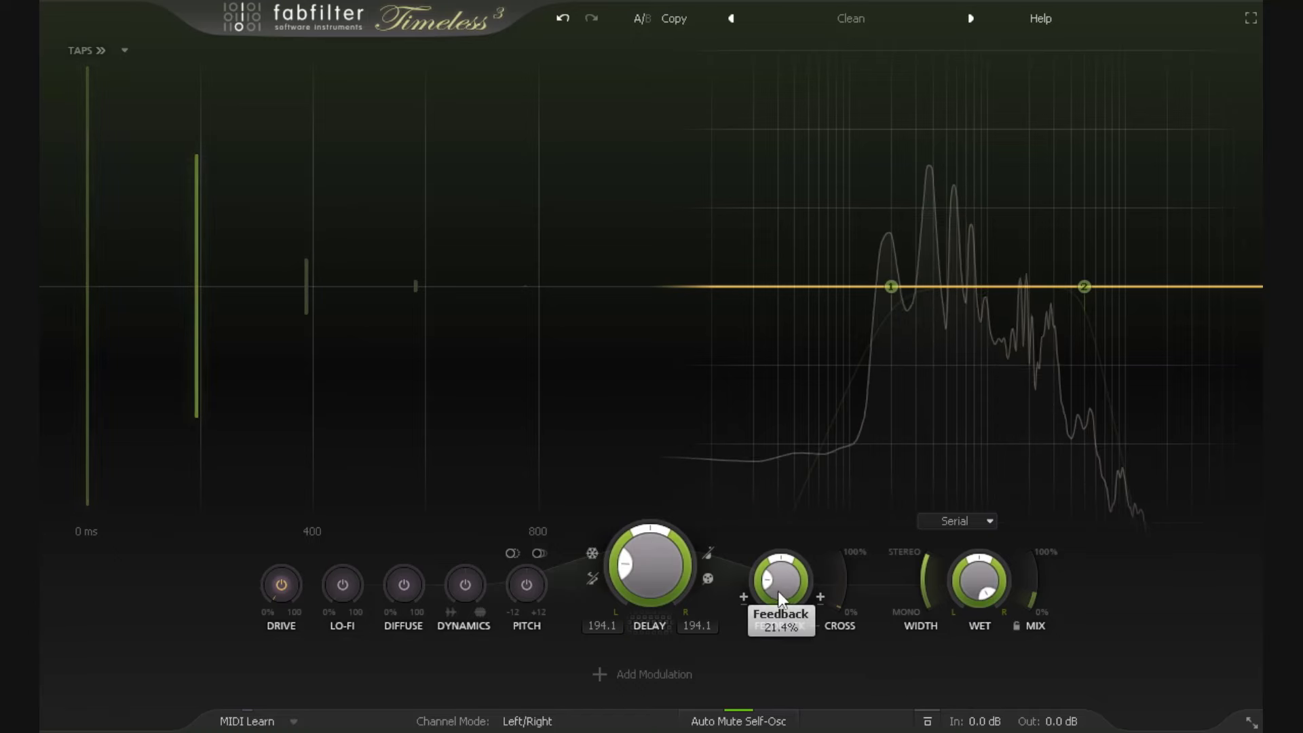
{"action": "left_click_drag", "start_coordinate": [778, 592], "coordinate": [794, 488]}
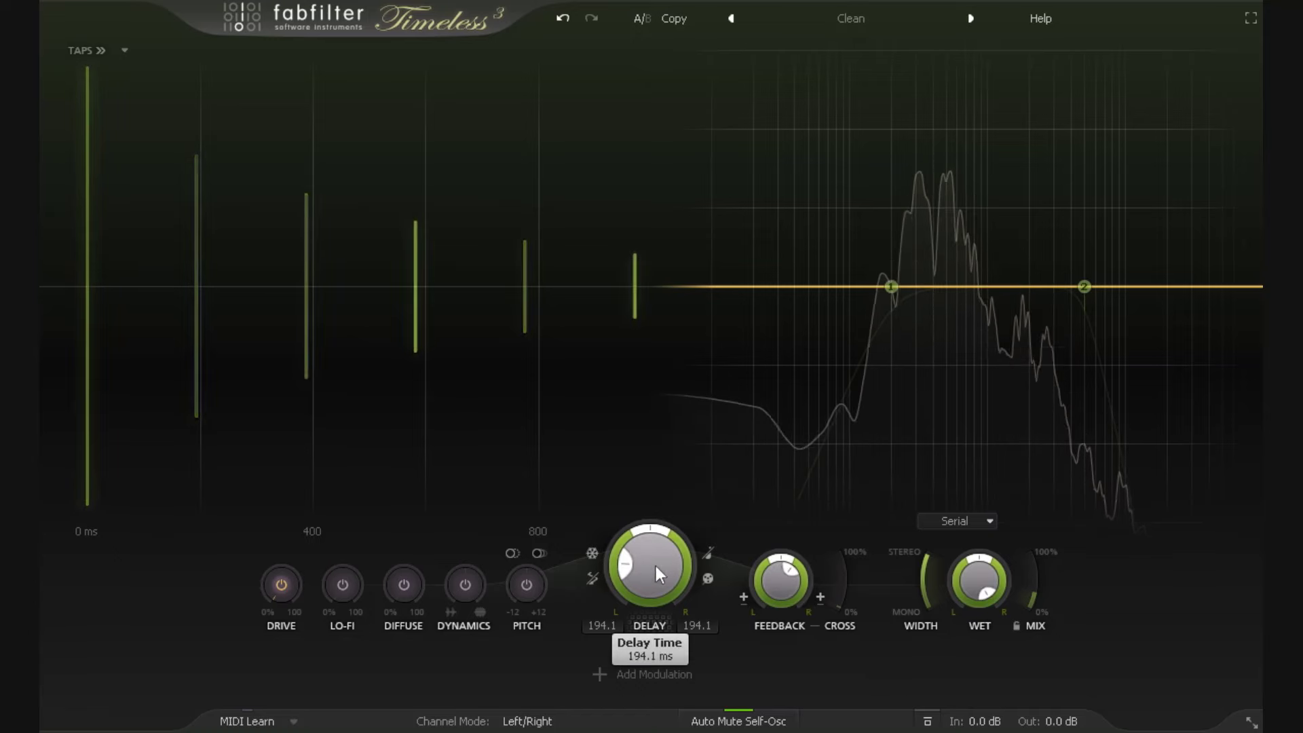
{"action": "left_click_drag", "start_coordinate": [658, 546], "coordinate": [664, 547]}
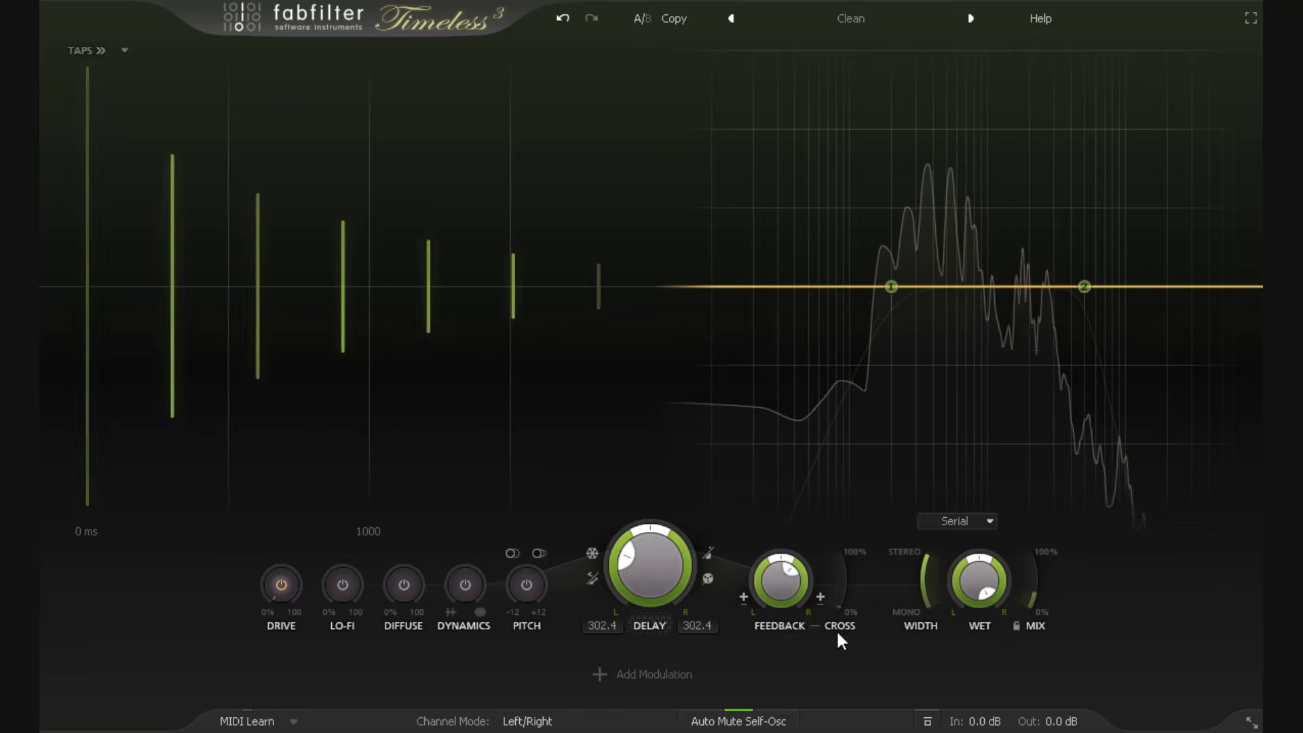
Step: Sweep the Feedback Cross Mix up to at least 90.7% and back down to 0%
{"action": "left_click_drag", "start_coordinate": [842, 605], "coordinate": [851, 381]}
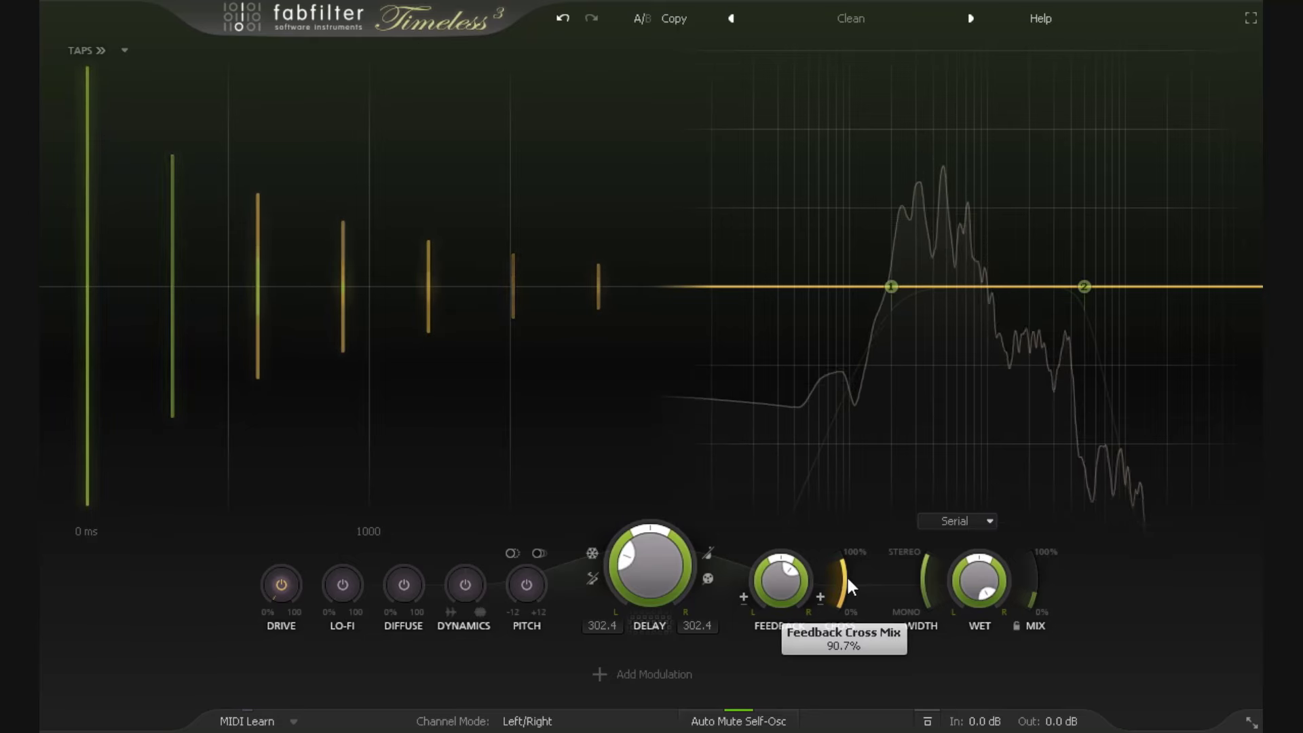
{"action": "left_click_drag", "start_coordinate": [848, 578], "coordinate": [838, 705]}
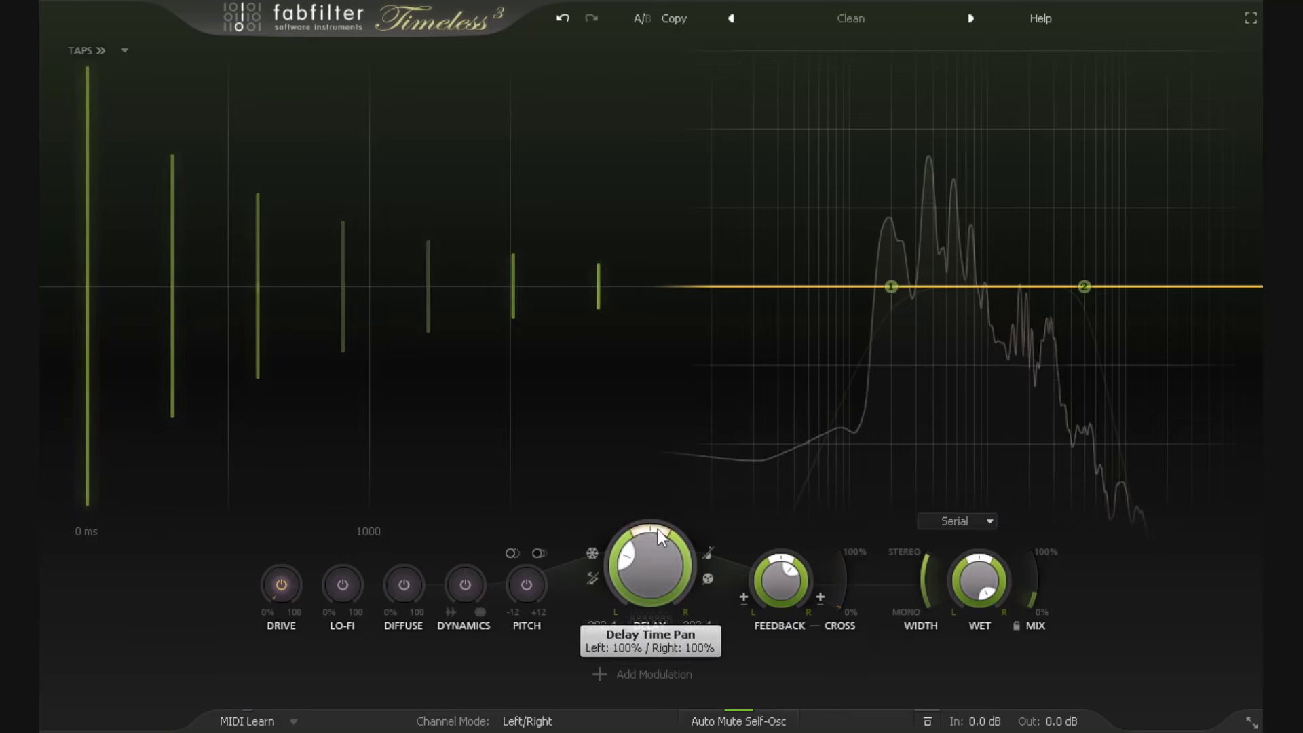
Step: Pan the delay time so the right channel is about 328.5 ms, and bring the Feedback Cross Mix up to about 24.4%
{"action": "left_click_drag", "start_coordinate": [657, 528], "coordinate": [685, 535]}
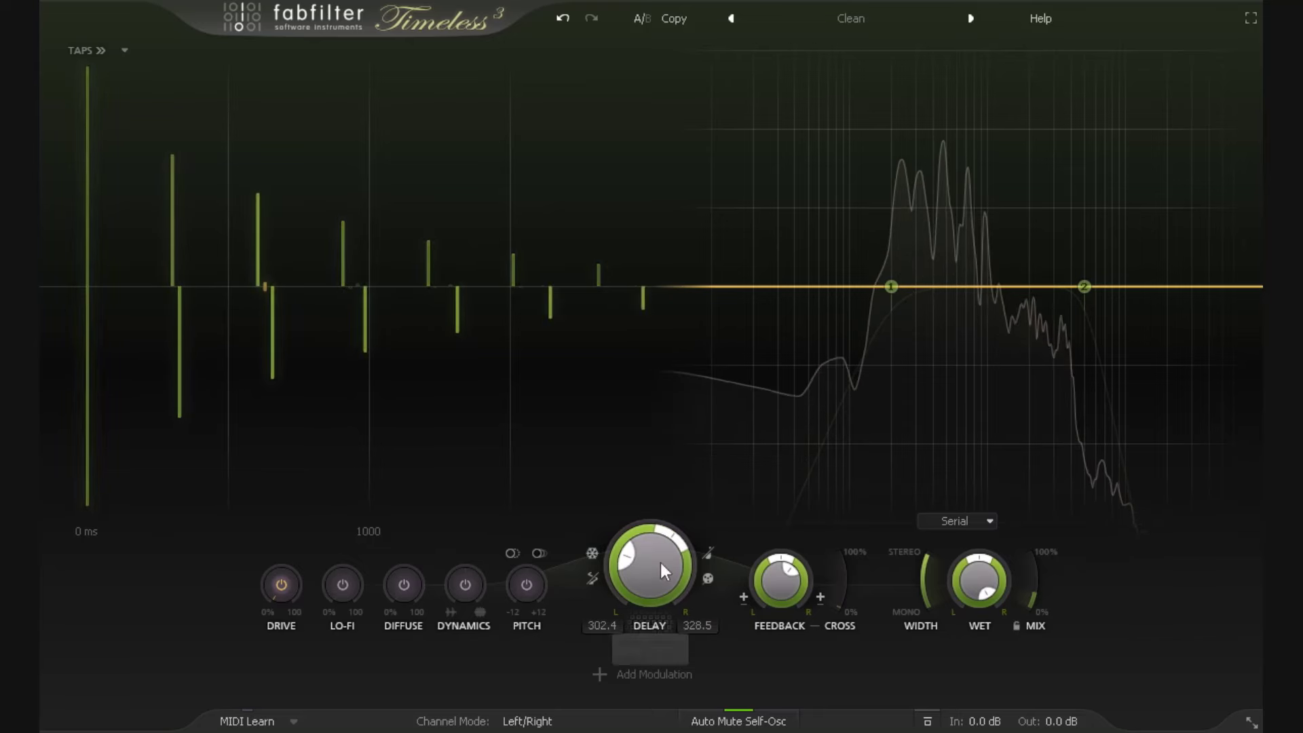
{"action": "left_click_drag", "start_coordinate": [842, 597], "coordinate": [858, 565]}
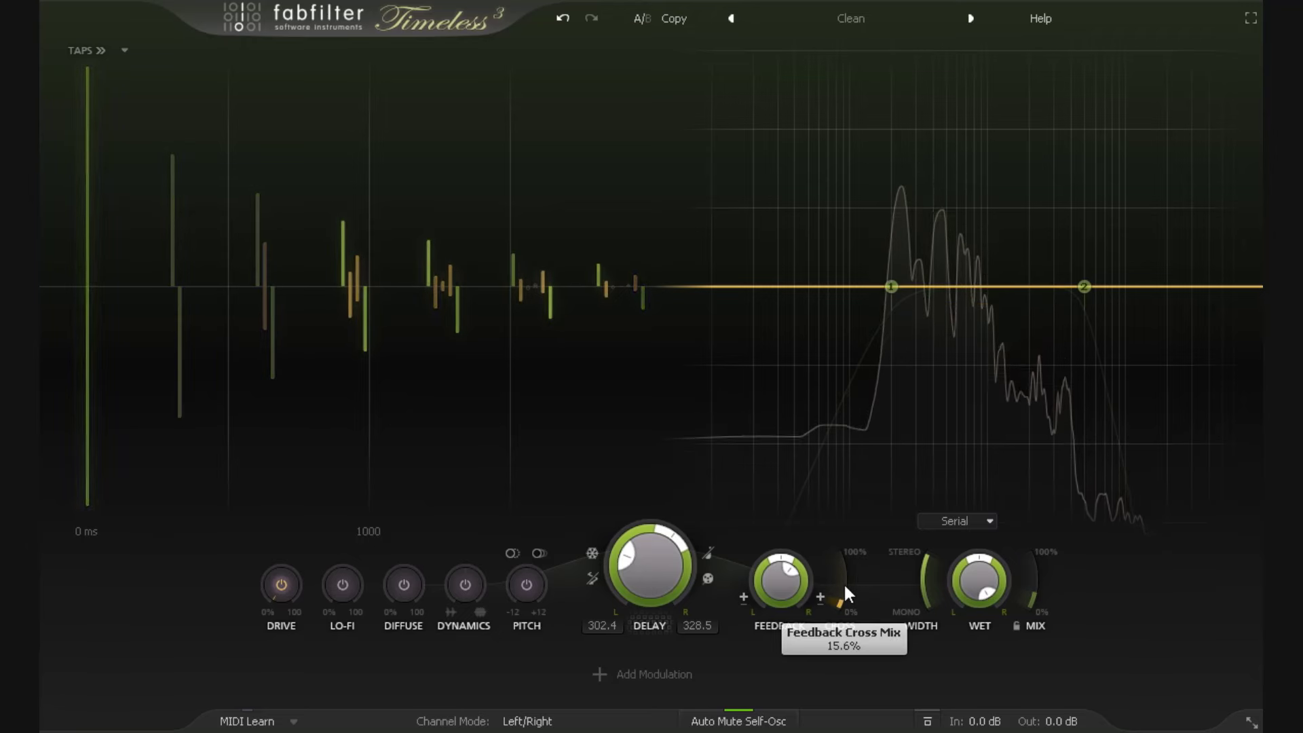
{"action": "left_click_drag", "start_coordinate": [847, 588], "coordinate": [875, 618]}
{"action": "scroll", "coordinate": [844, 594], "scroll_direction": "up", "scroll_amount": 3}
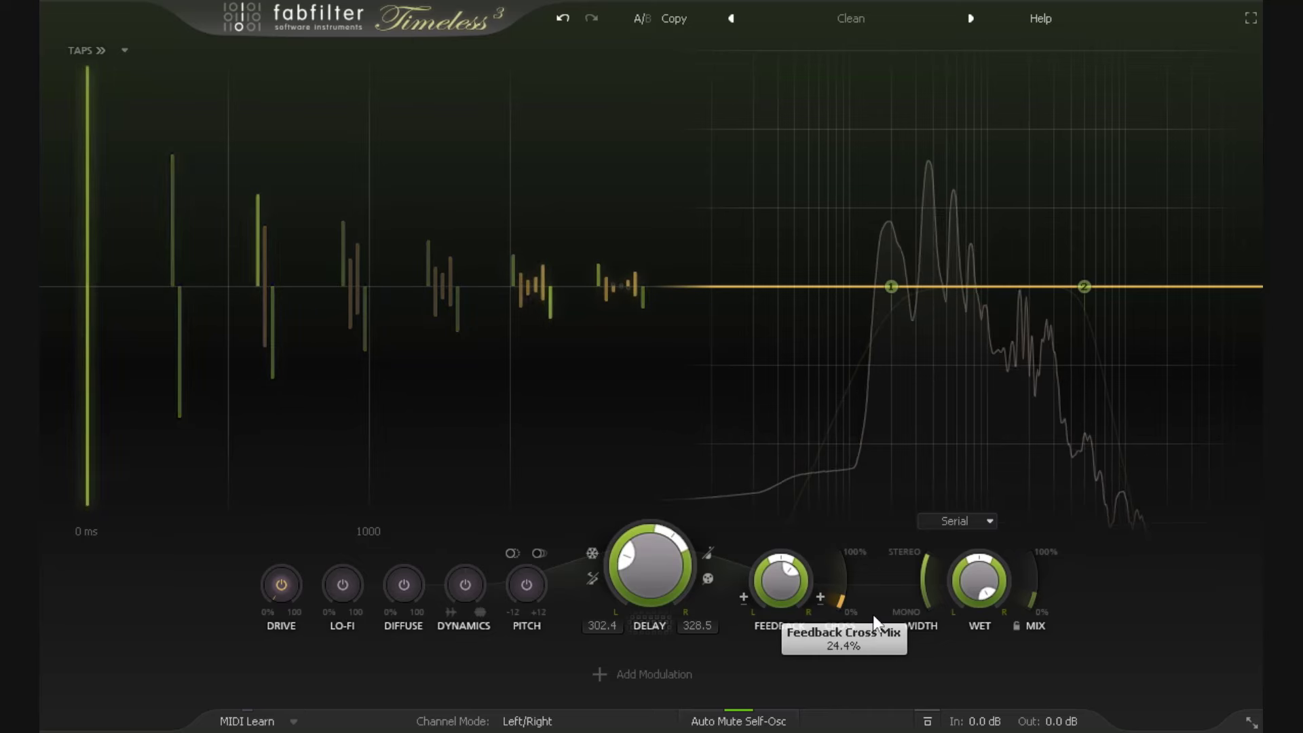
Step: Lower the feedback to about 52%, reduce the Feedback Cross Mix, and raise it again through about 18%
{"action": "left_click_drag", "start_coordinate": [784, 567], "coordinate": [781, 624]}
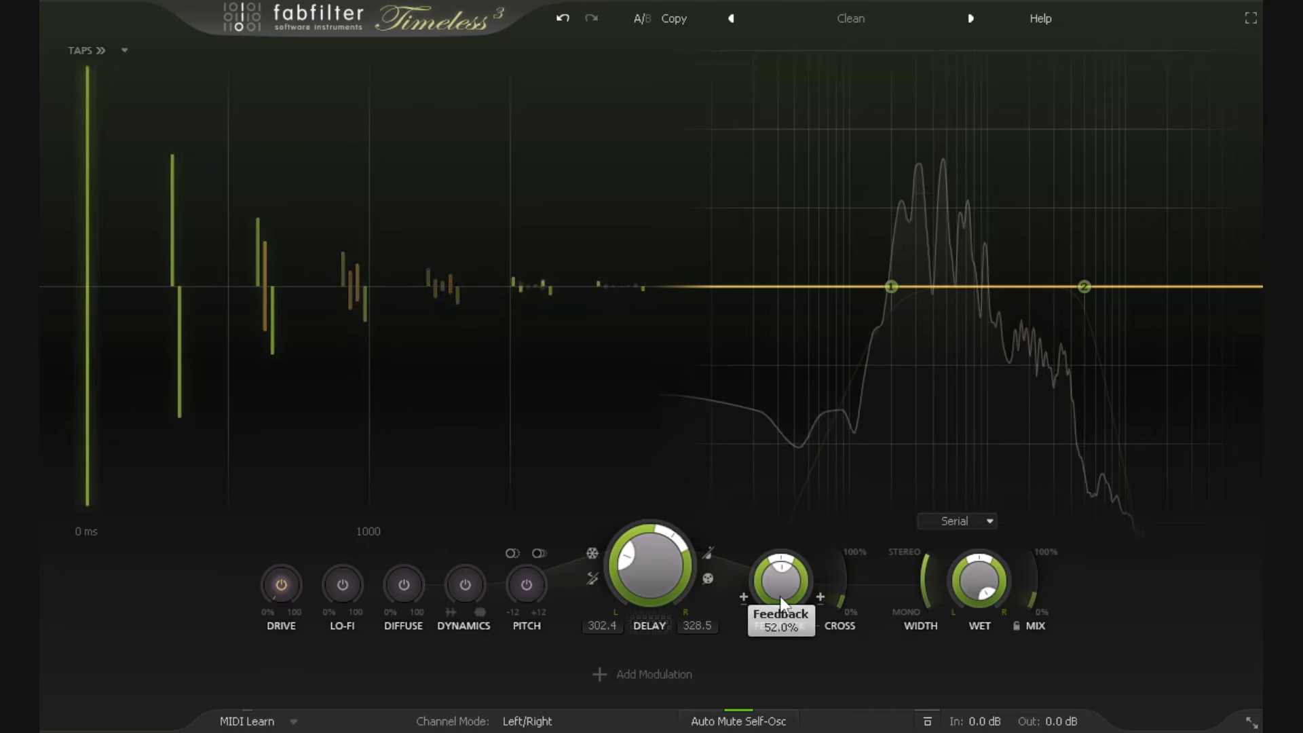
{"action": "left_click_drag", "start_coordinate": [844, 597], "coordinate": [822, 699]}
{"action": "left_click_drag", "start_coordinate": [837, 609], "coordinate": [891, 575]}
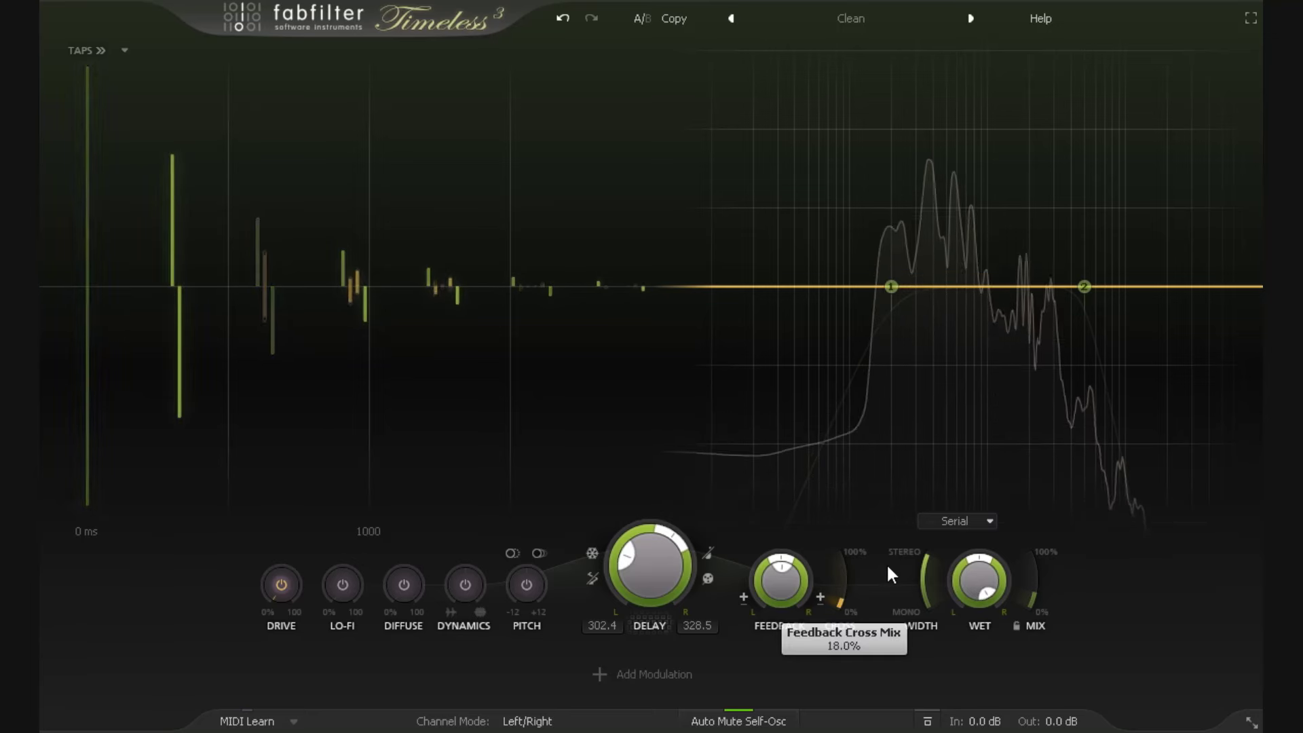
{"action": "left_click_drag", "start_coordinate": [931, 531], "coordinate": [955, 498]}
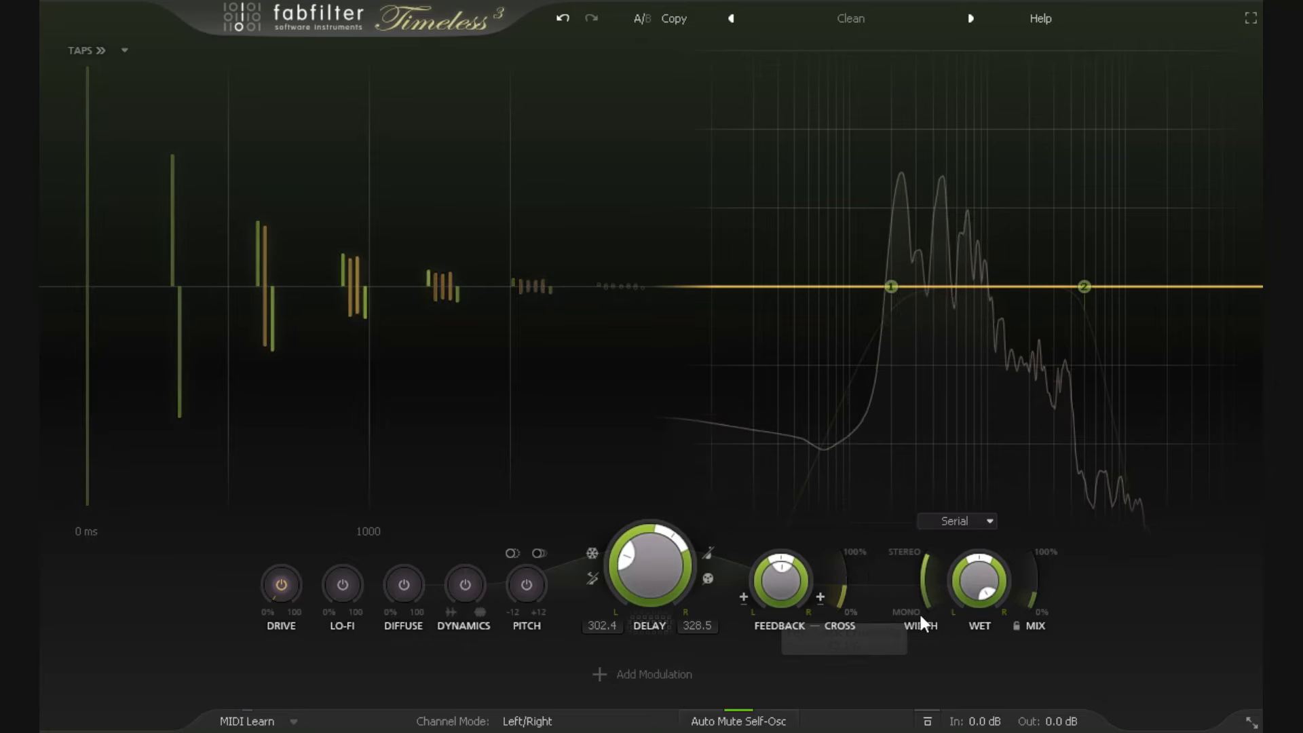
{"action": "mouse_move", "coordinate": [853, 597]}
{"action": "left_mouse_down"}
{"action": "mouse_move", "coordinate": [856, 576]}
{"action": "mouse_move", "coordinate": [872, 594]}
{"action": "left_mouse_up"}
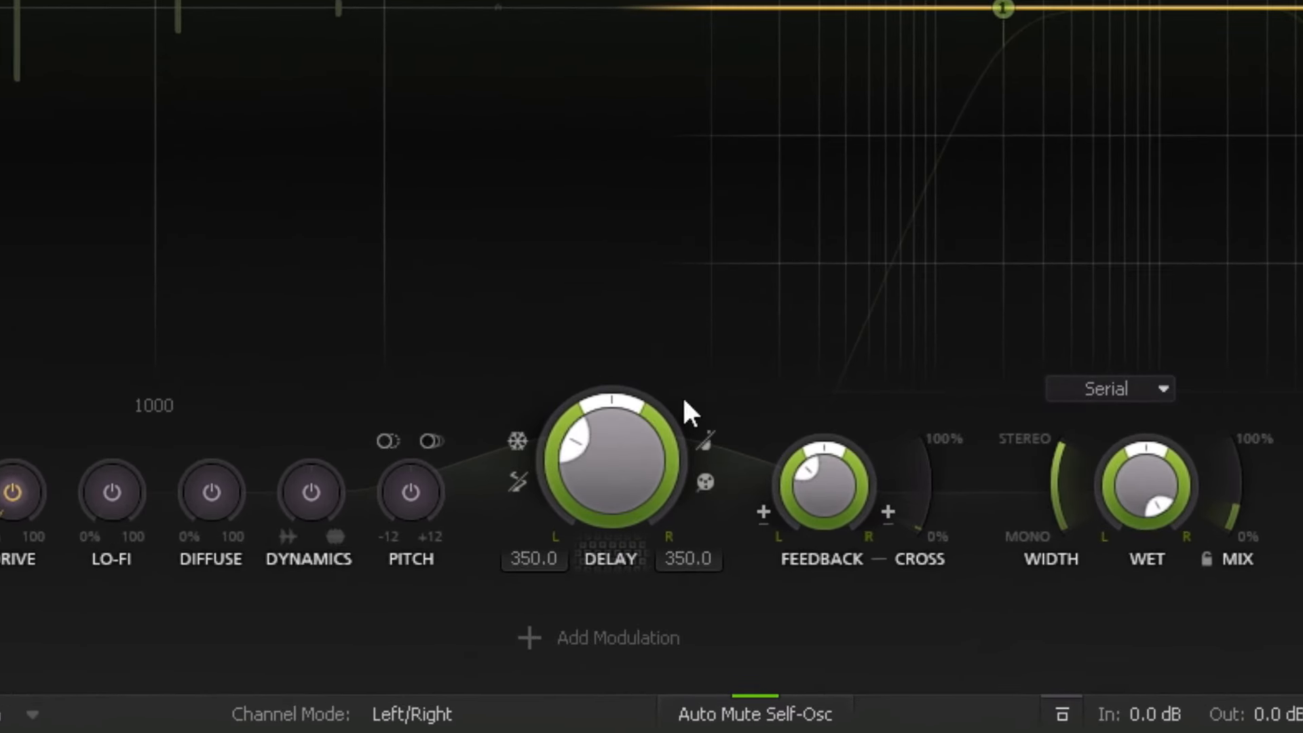
Step: Set the delay to Ping Pong L-R mode
{"action": "left_click", "coordinate": [516, 489]}
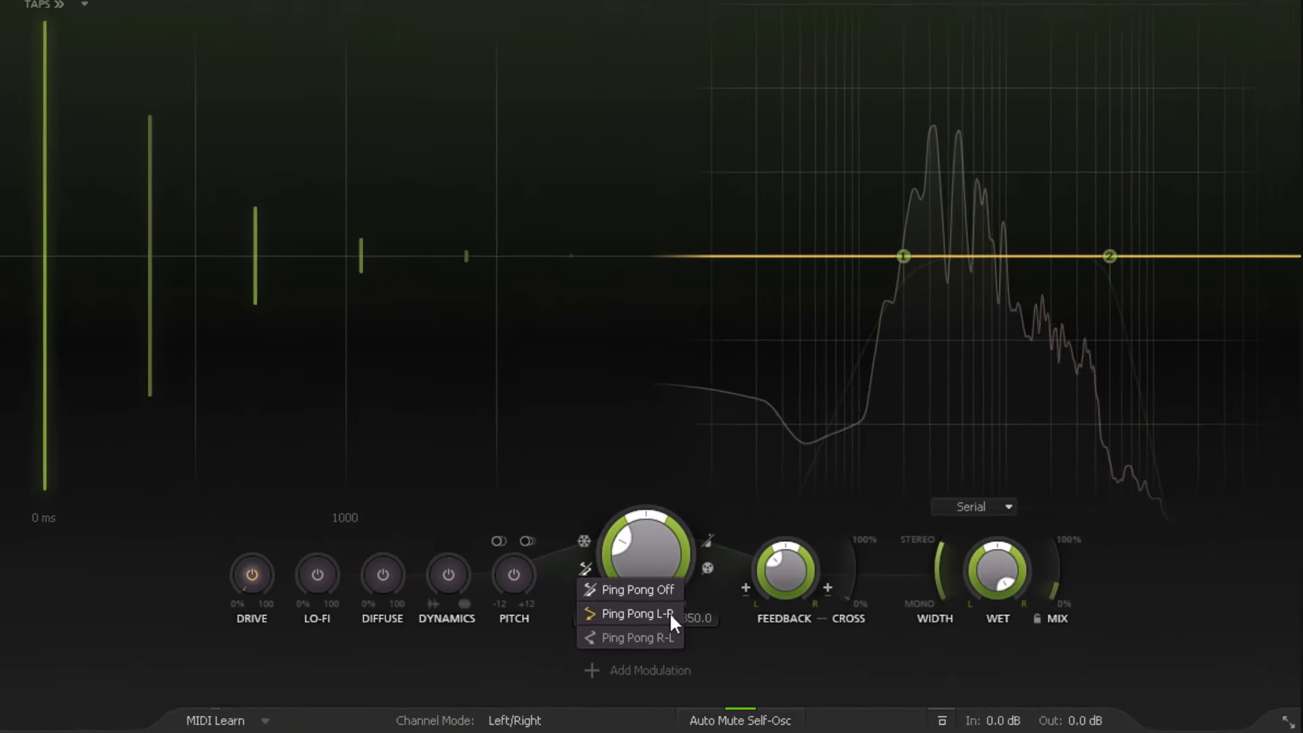
{"action": "left_click", "coordinate": [645, 552]}
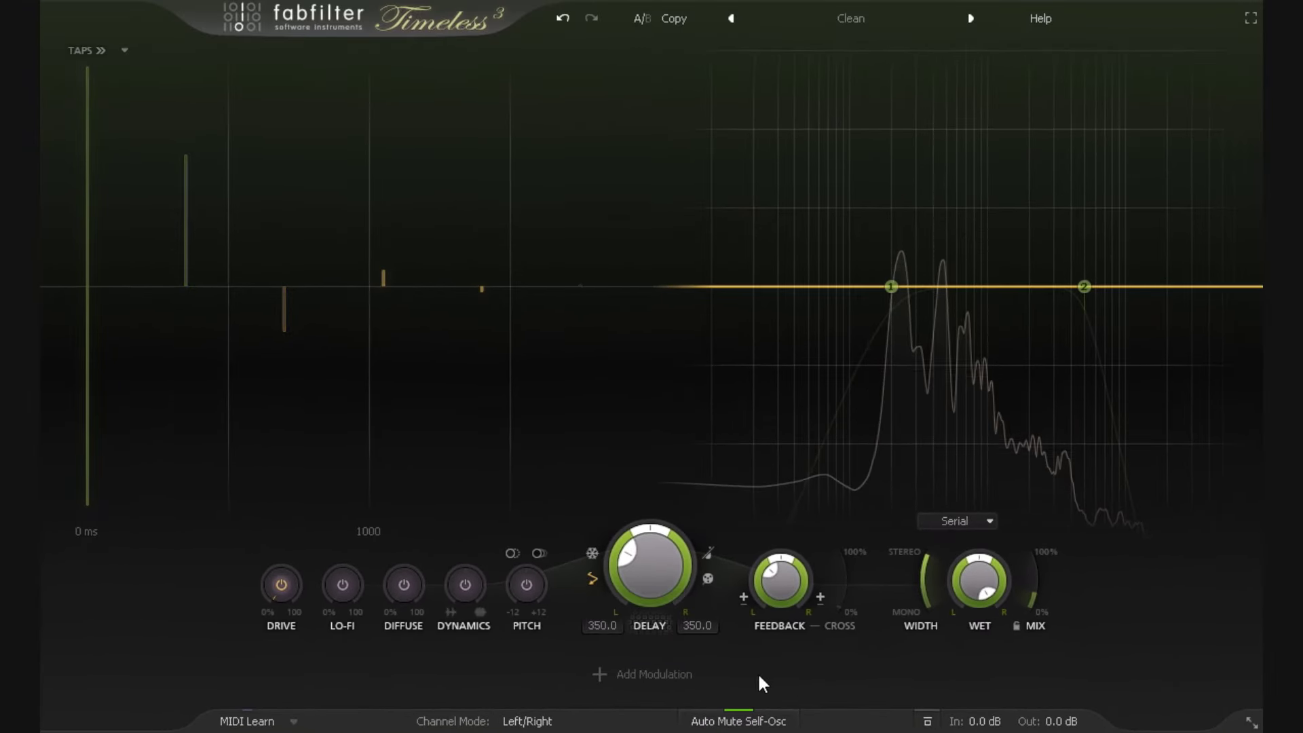
Step: Raise the feedback in two stages so the ping-pong echoes decay more slowly
{"action": "left_click_drag", "start_coordinate": [782, 581], "coordinate": [796, 502]}
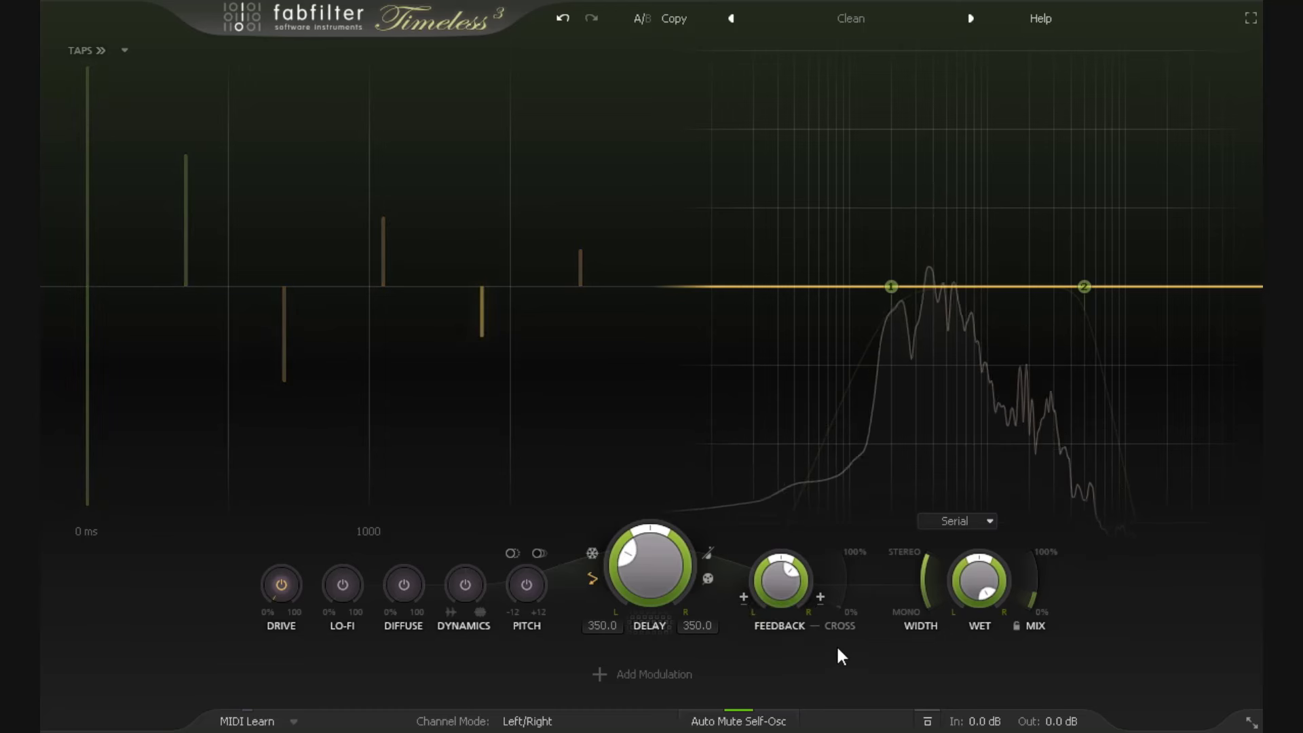
{"action": "scroll", "coordinate": [786, 626], "scroll_direction": "down", "scroll_amount": 4}
{"action": "left_click_drag", "start_coordinate": [806, 726], "coordinate": [808, 637]}
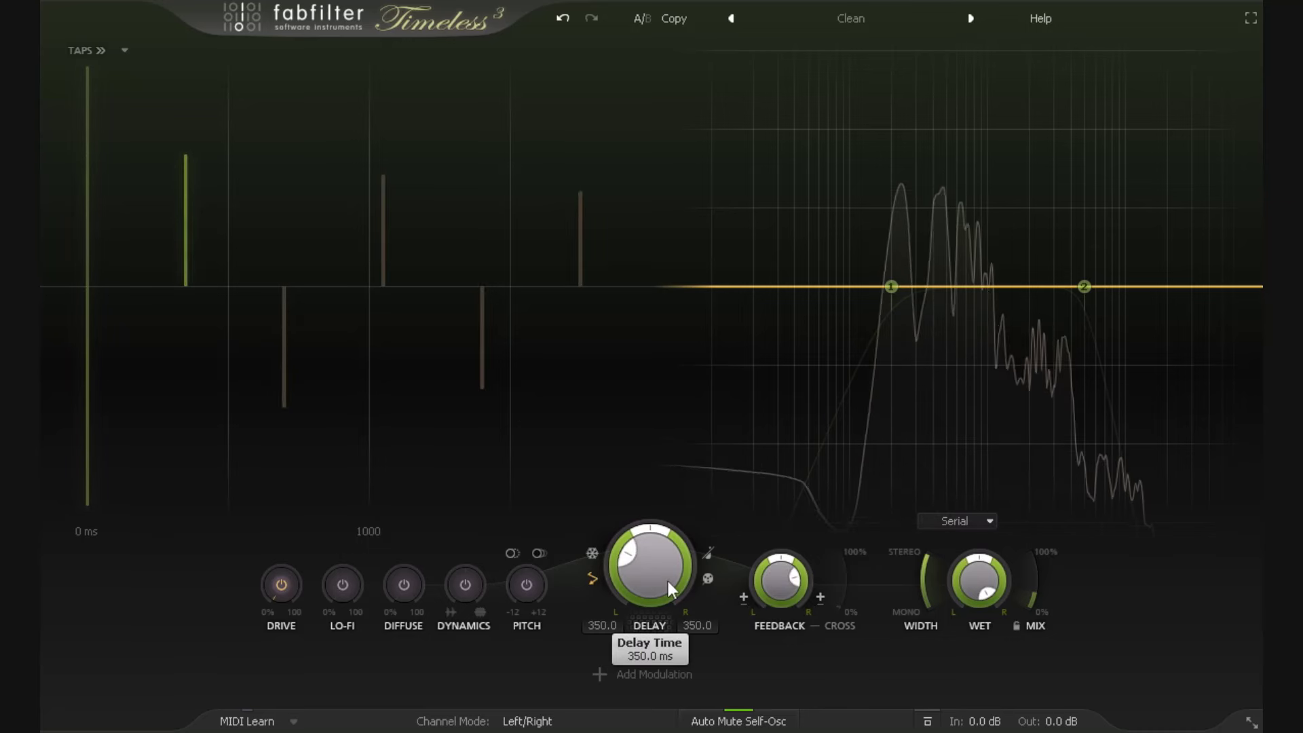
{"action": "mouse_move", "coordinate": [667, 581]}
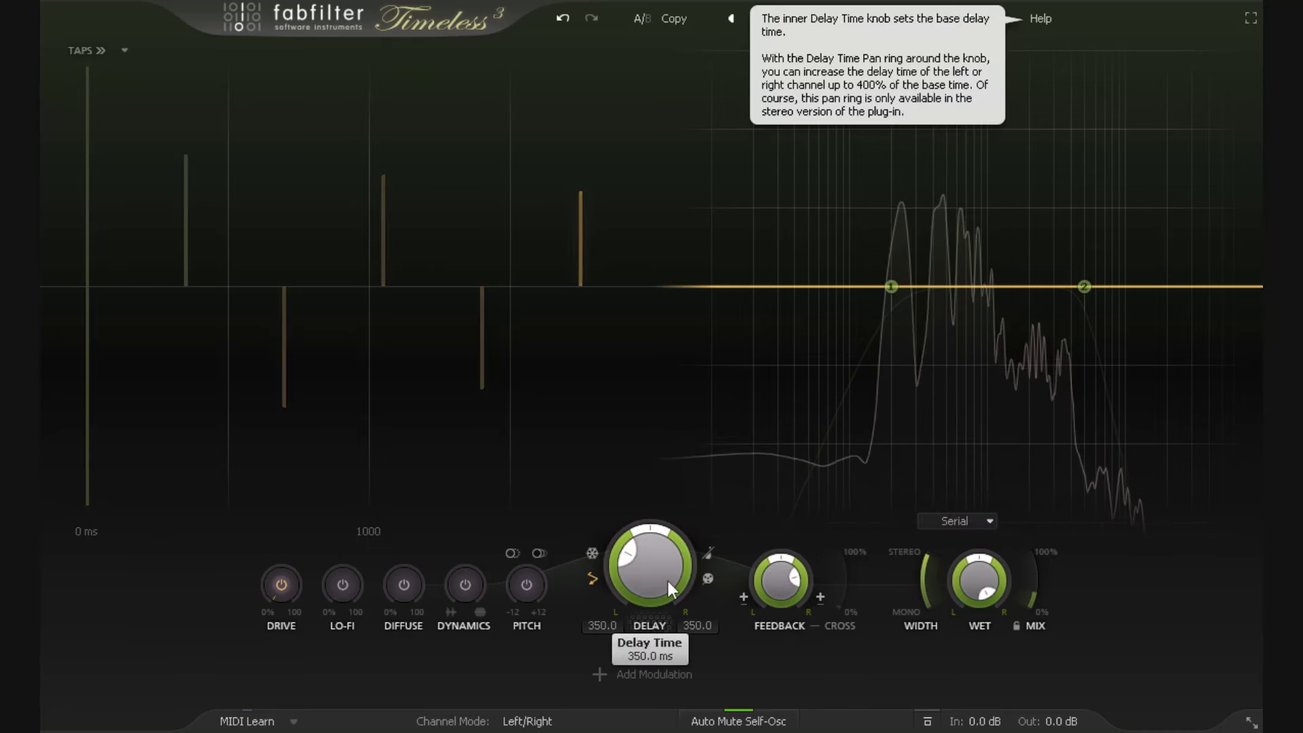
Step: Reverse the ping-pong direction by selecting Ping Pong R-L mode
{"action": "left_click", "coordinate": [590, 578]}
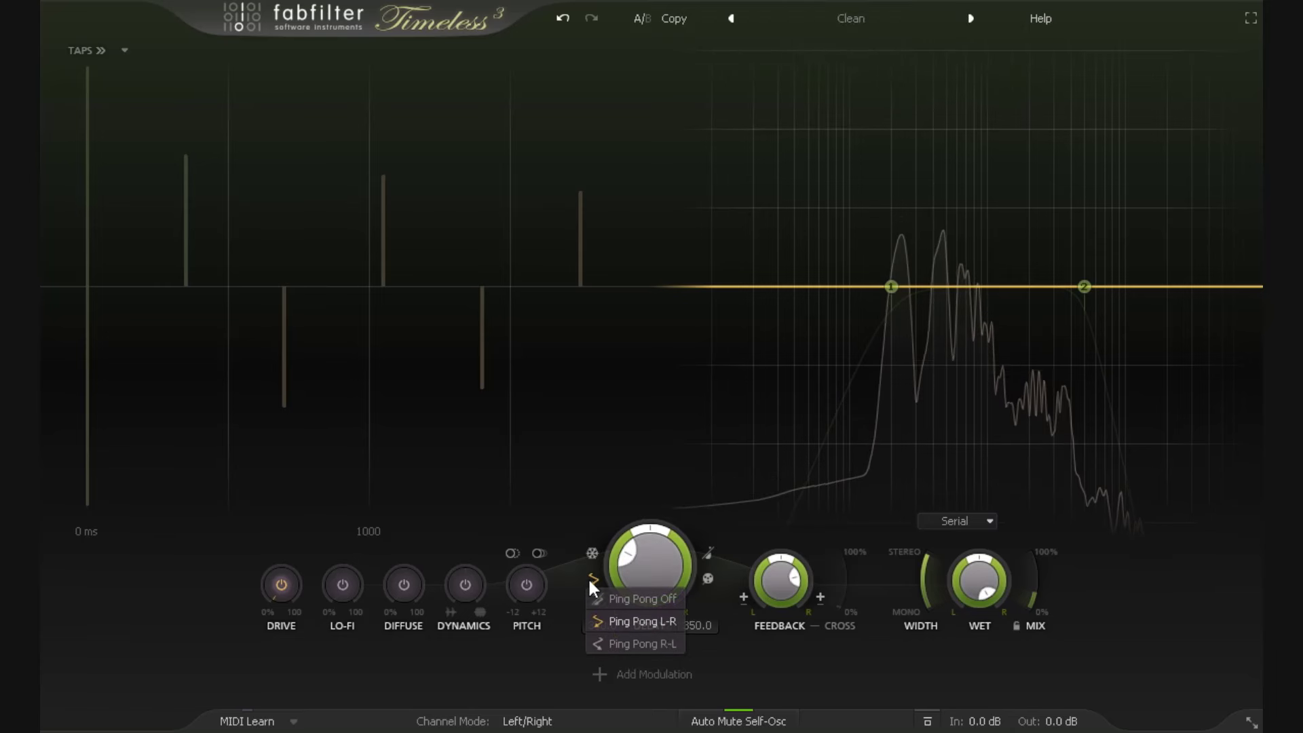
{"action": "left_click", "coordinate": [654, 642]}
{"action": "mouse_move", "coordinate": [673, 593]}
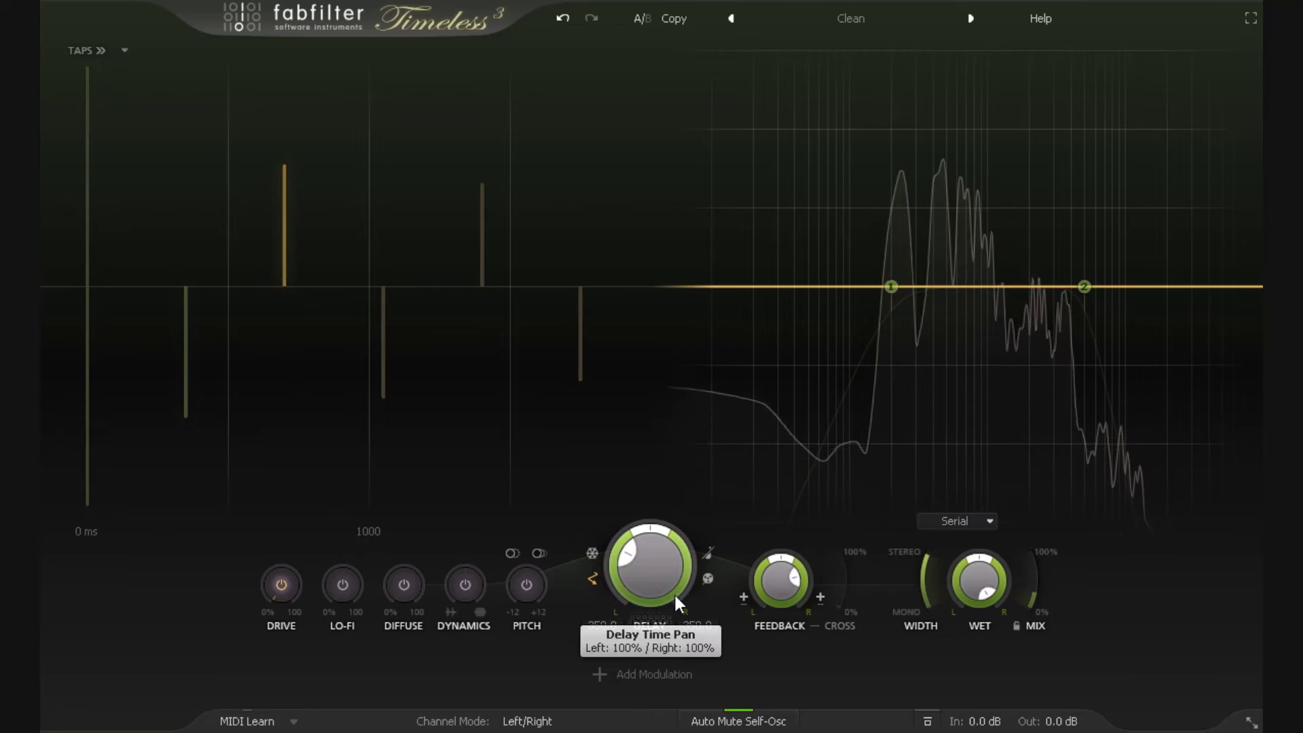
{"action": "left_click", "coordinate": [593, 580]}
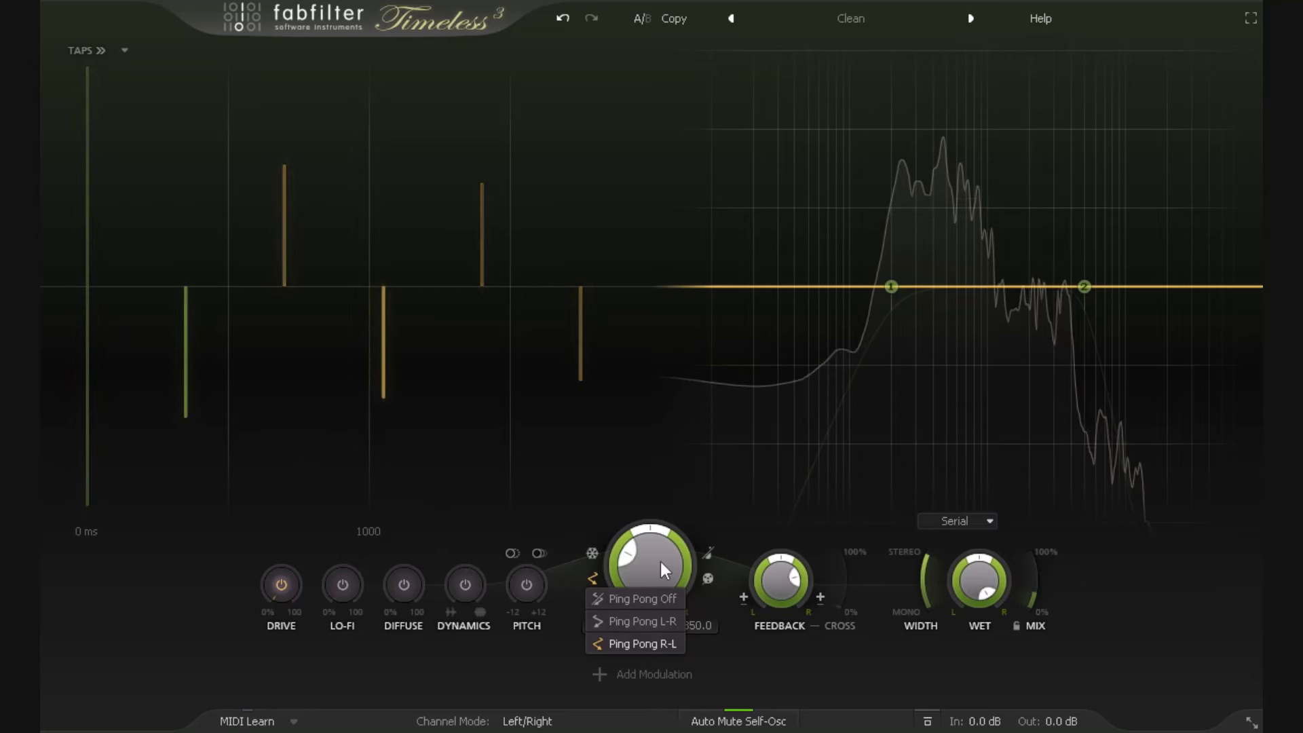
Step: Lower the feedback to about 57.8% and set the delay time to 250 ms on both channels
{"action": "left_click_drag", "start_coordinate": [771, 580], "coordinate": [771, 627]}
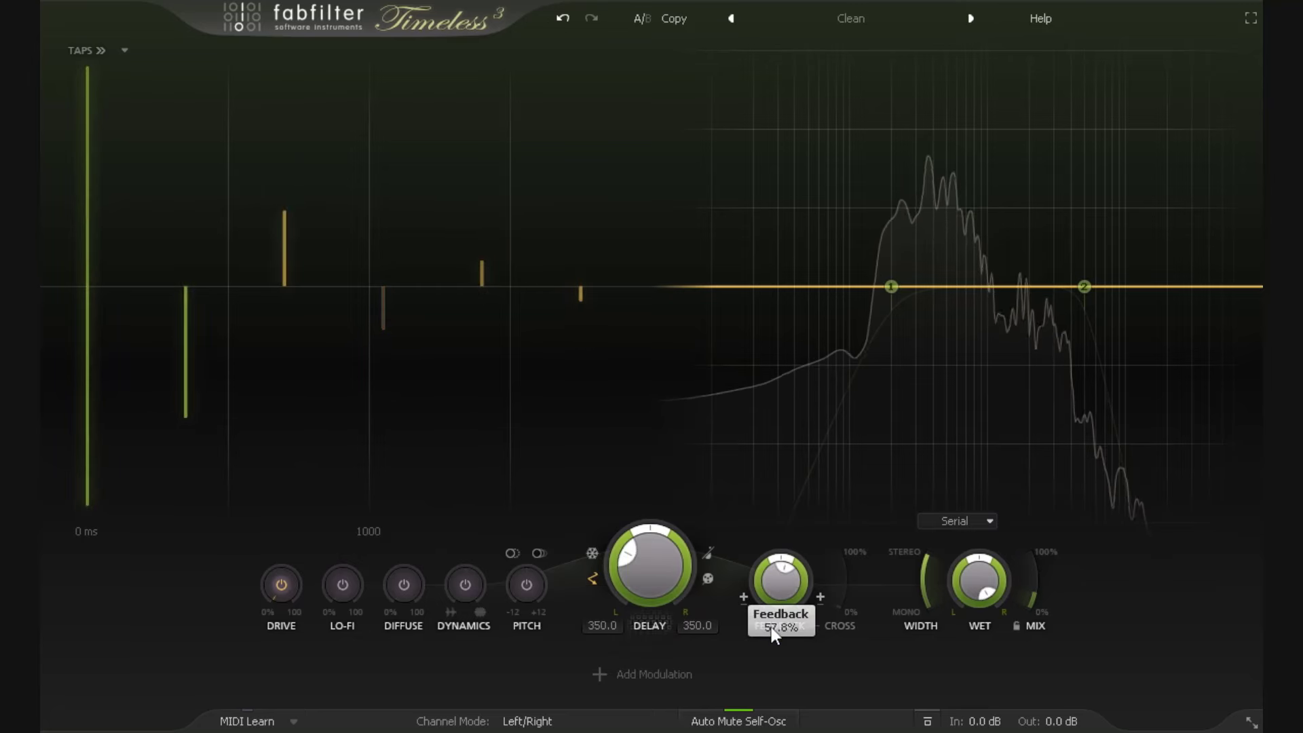
{"action": "mouse_move", "coordinate": [651, 565]}
{"action": "left_mouse_down"}
{"action": "mouse_move", "coordinate": [652, 536]}
{"action": "mouse_move", "coordinate": [666, 563]}
{"action": "left_mouse_up"}
{"action": "double_click", "coordinate": [667, 564]}
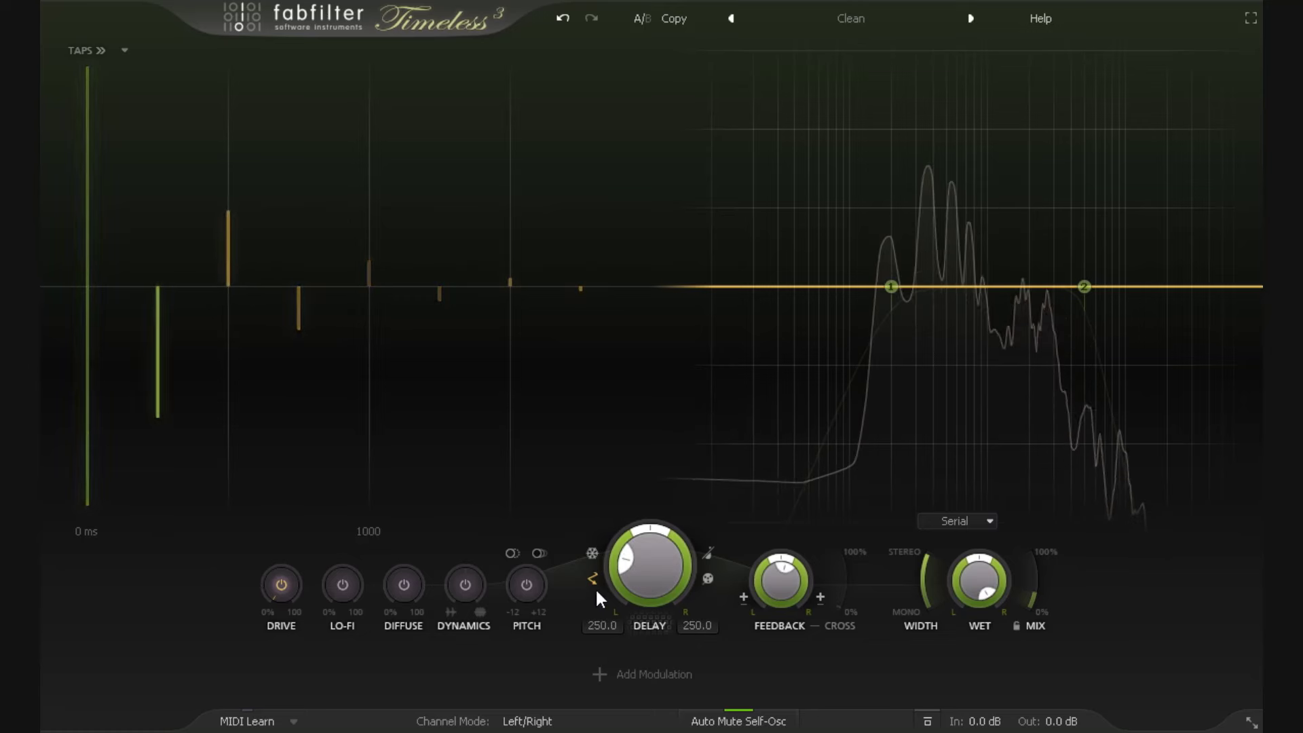
Step: Turn ping-pong mode off and raise the delay time to about 308 ms on both channels
{"action": "left_click", "coordinate": [590, 580]}
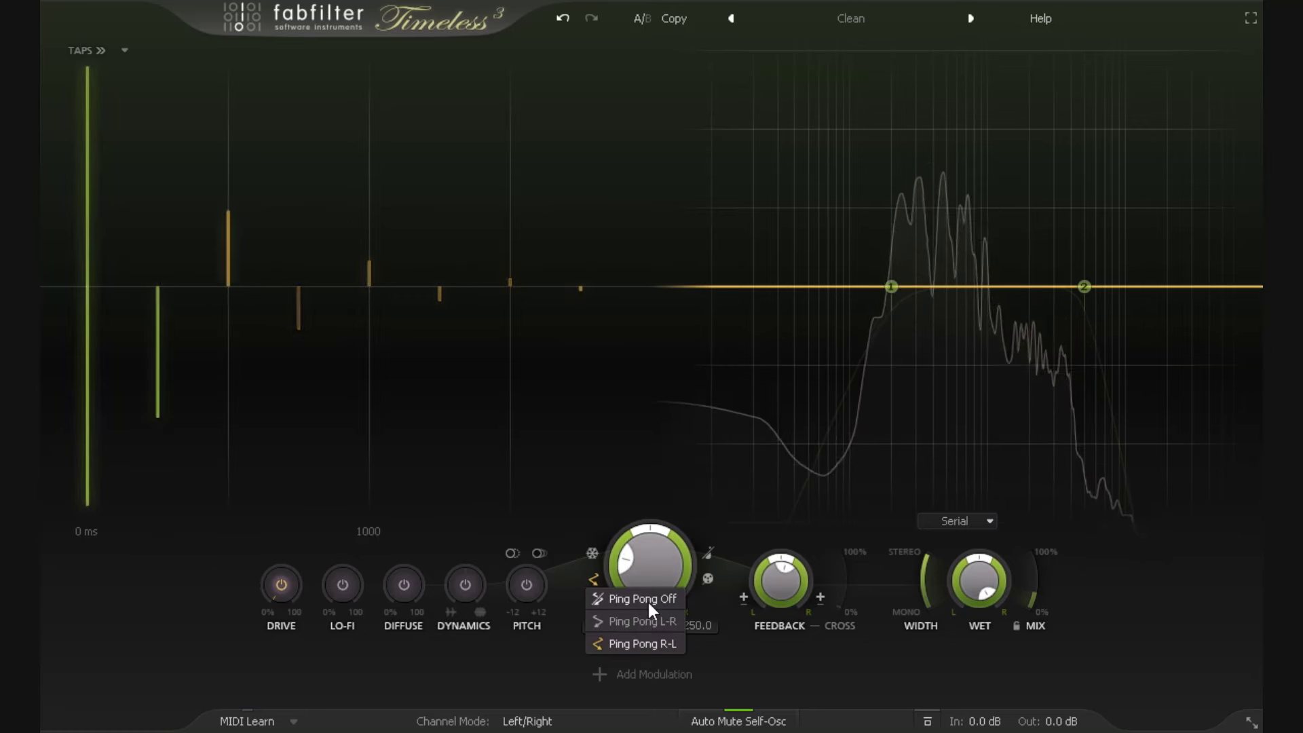
{"action": "left_click", "coordinate": [647, 600]}
{"action": "left_click_drag", "start_coordinate": [650, 600], "coordinate": [654, 572]}
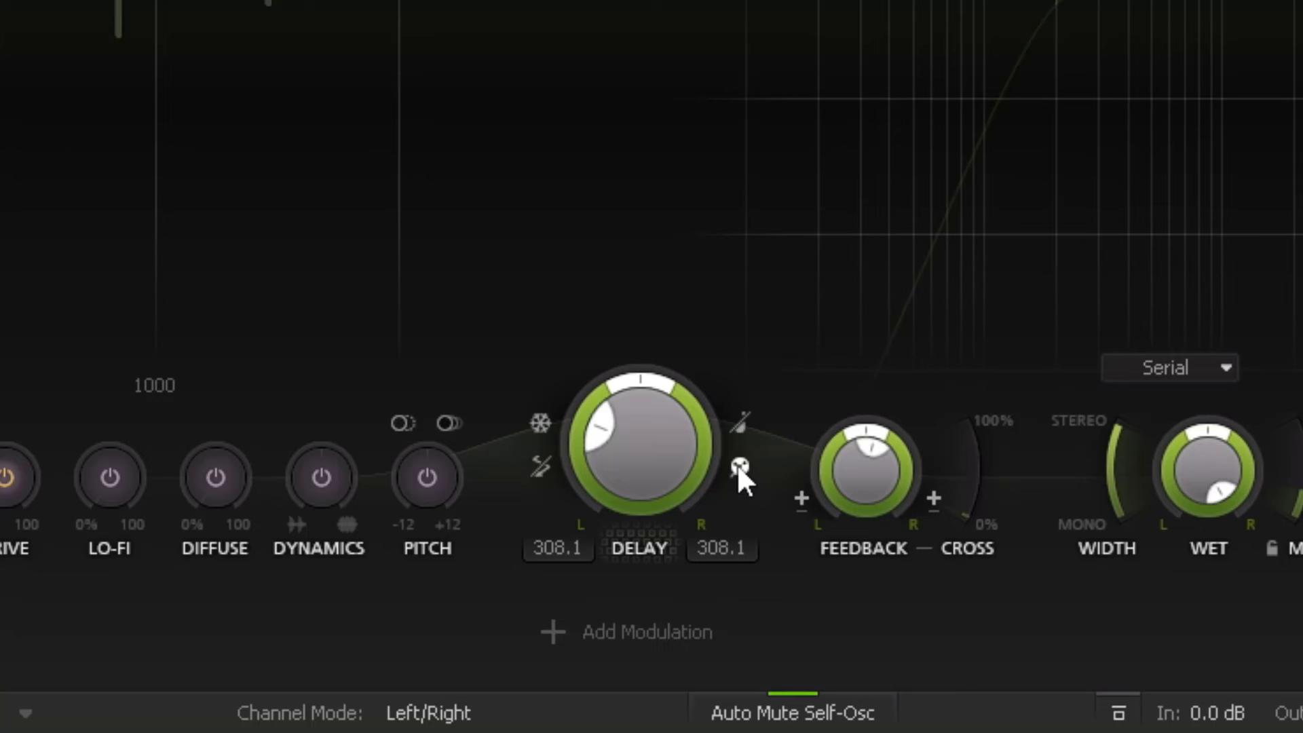
Step: Check the delay's Tape and Stretch options, keep Tape, and sweep the delay time up to about 2.975 s
{"action": "left_click", "coordinate": [739, 467]}
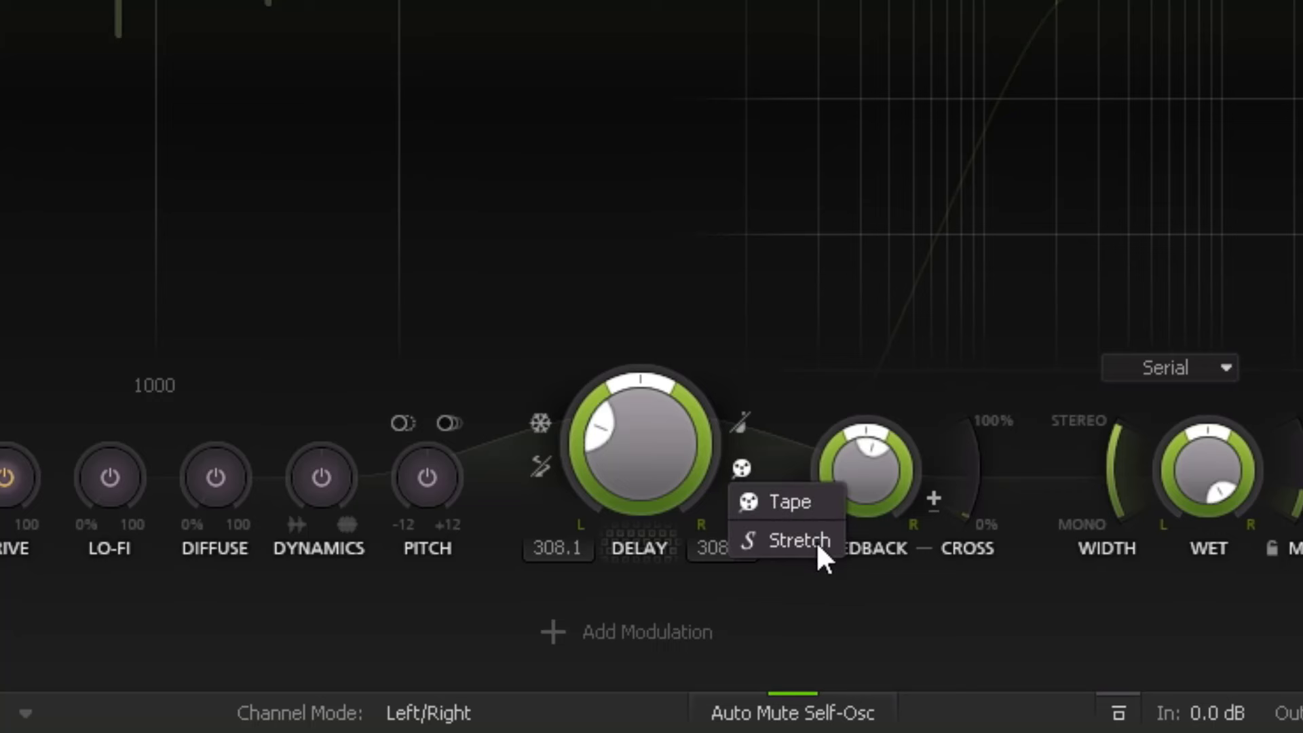
{"action": "key", "text": "Escape"}
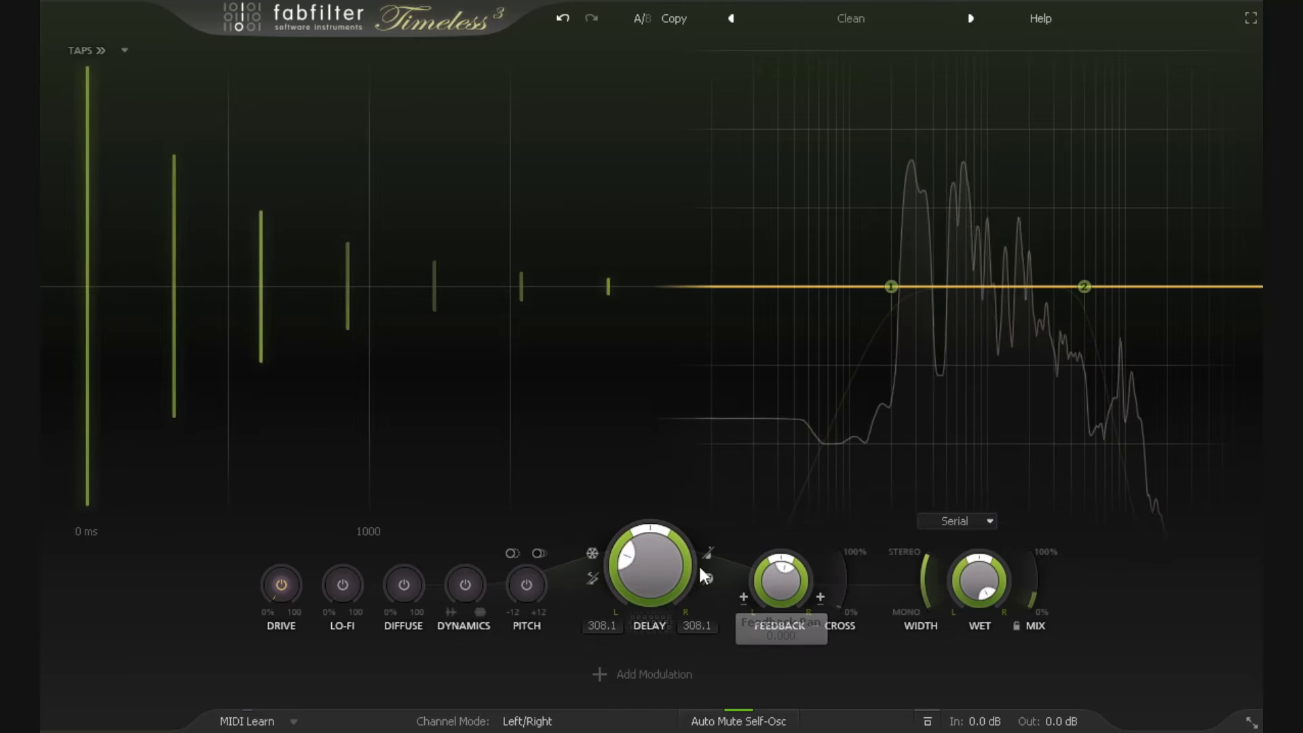
{"action": "scroll", "coordinate": [627, 562], "scroll_direction": "up", "scroll_amount": 3}
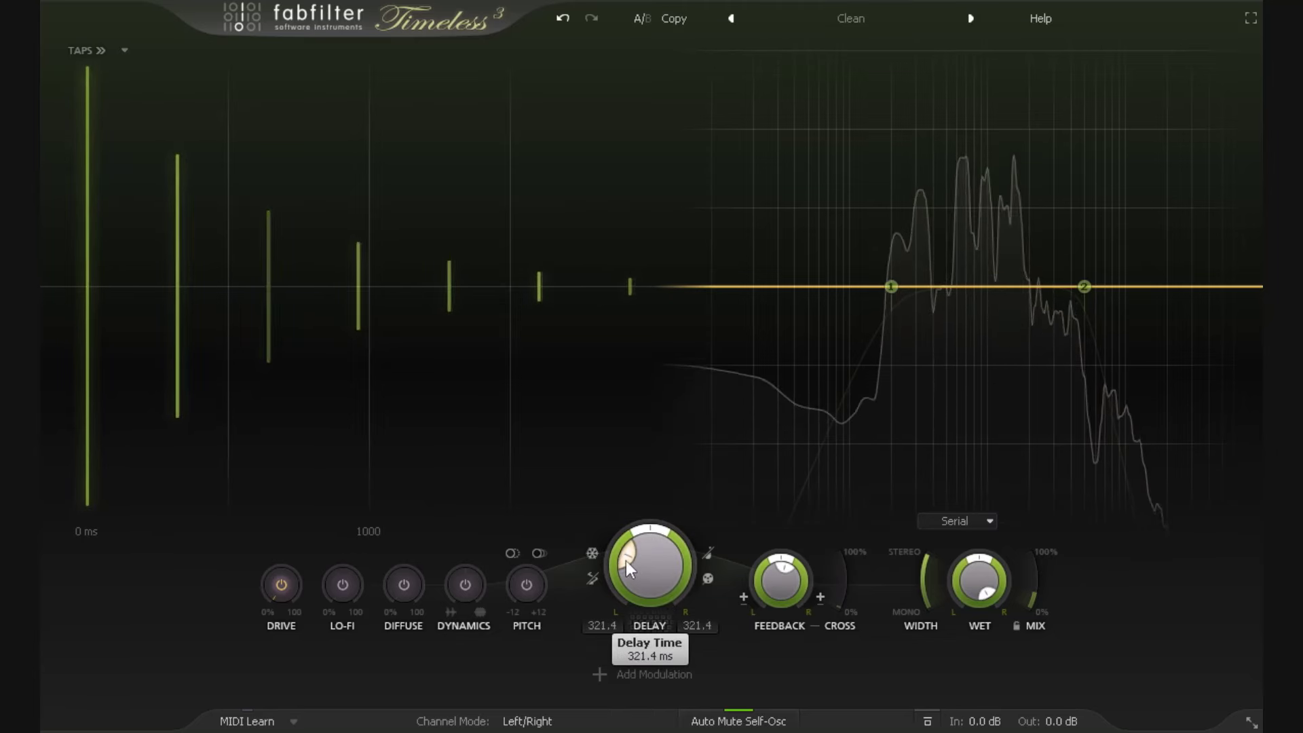
{"action": "scroll", "coordinate": [627, 560], "scroll_direction": "up", "scroll_amount": 5}
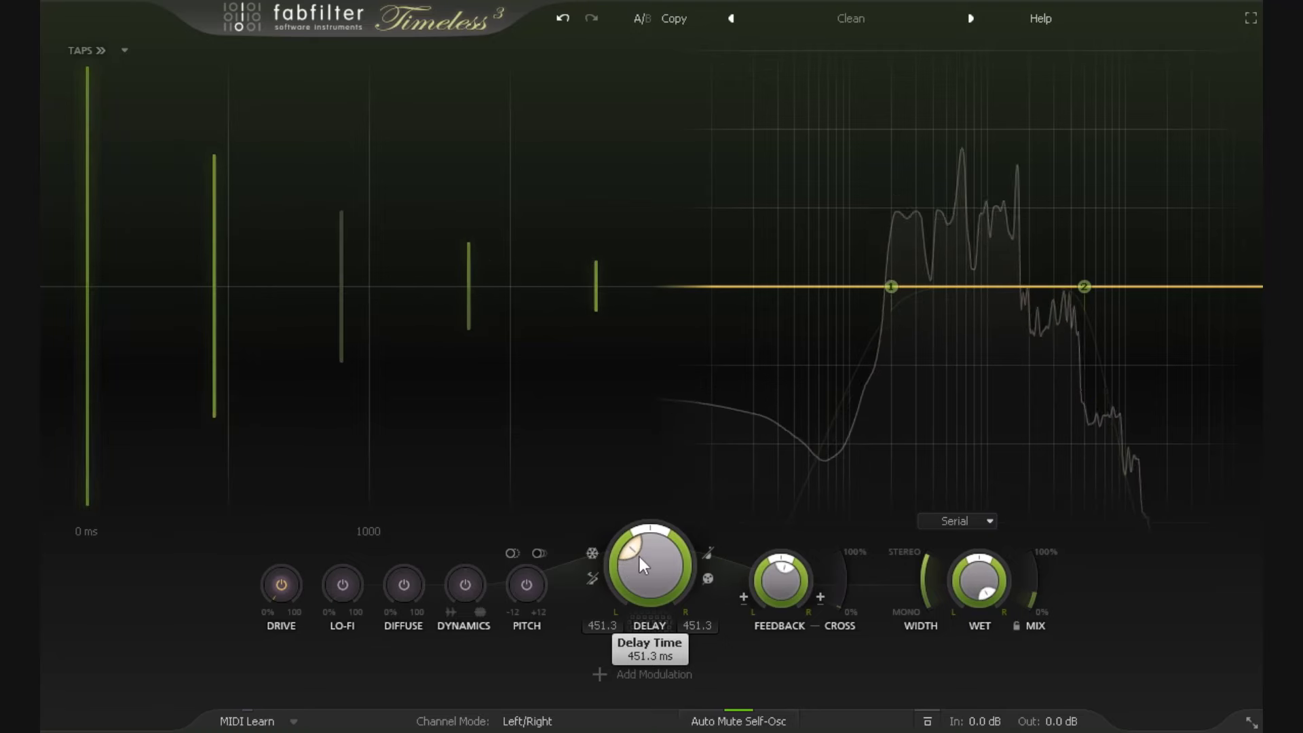
{"action": "scroll", "coordinate": [648, 548], "scroll_direction": "up", "scroll_amount": 6}
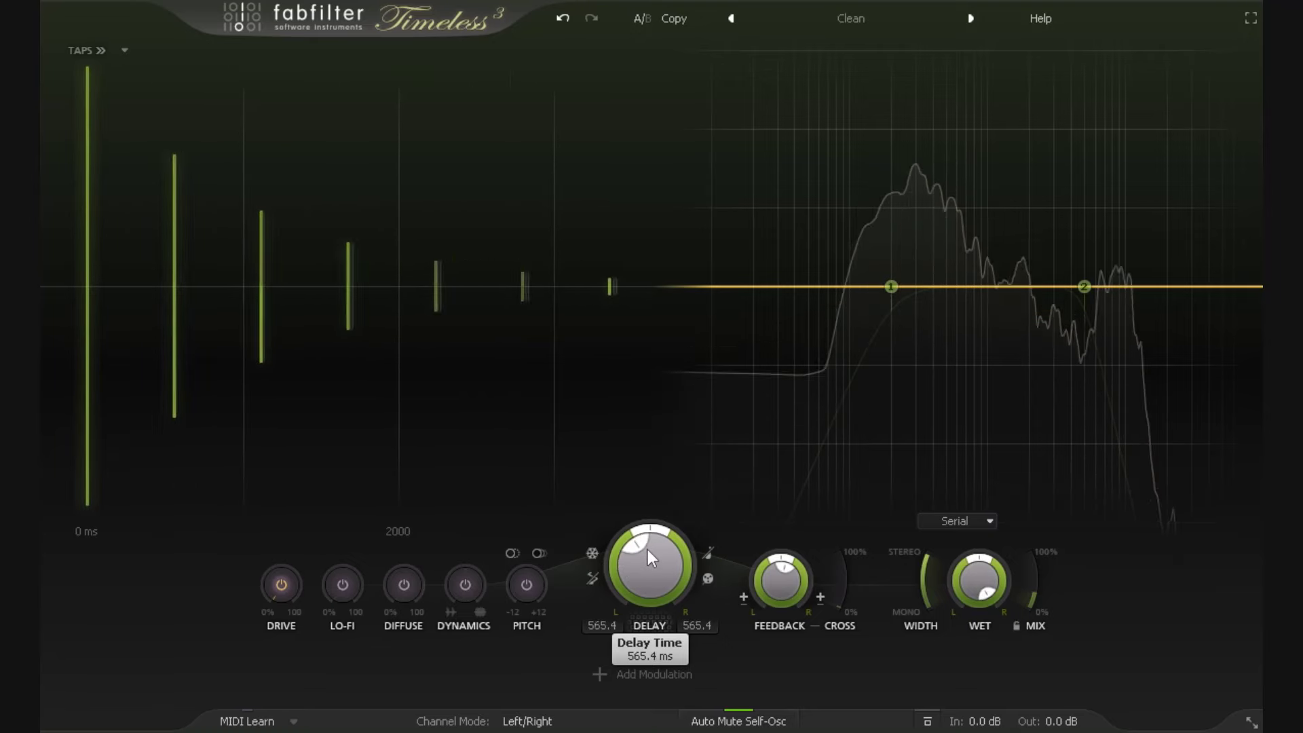
{"action": "scroll", "coordinate": [647, 548], "scroll_direction": "up", "scroll_amount": 3}
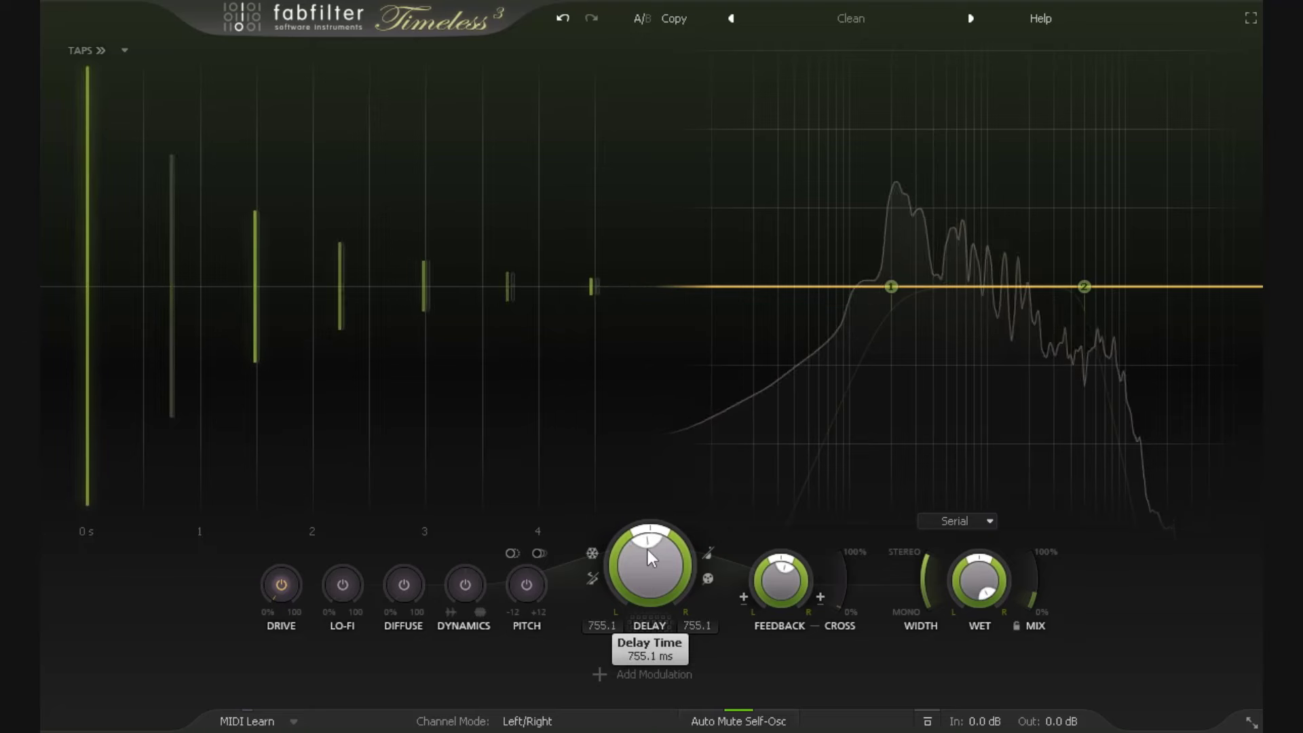
{"action": "scroll", "coordinate": [647, 548], "scroll_direction": "up", "scroll_amount": 15}
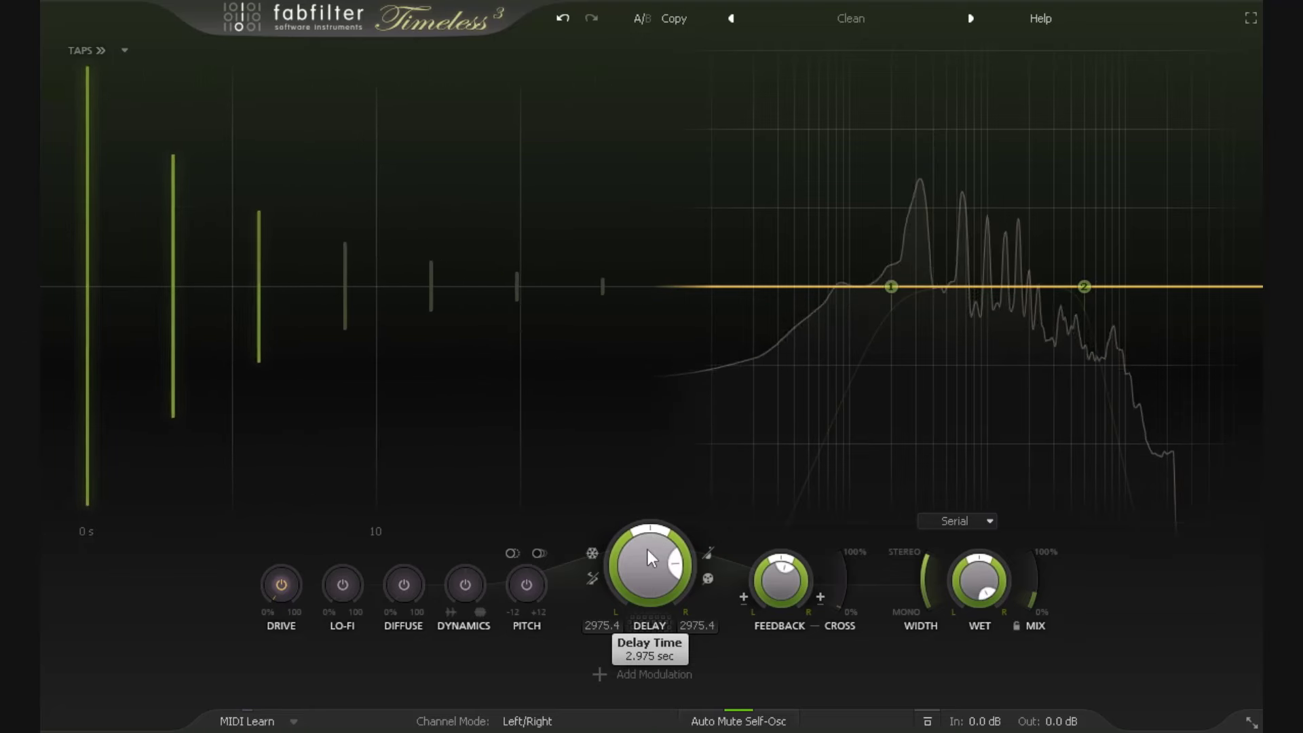
Step: Sweep the delay time down to about 117 ms in Tape mode and back up to about 523 ms
{"action": "scroll", "coordinate": [652, 551], "scroll_direction": "down", "scroll_amount": 15}
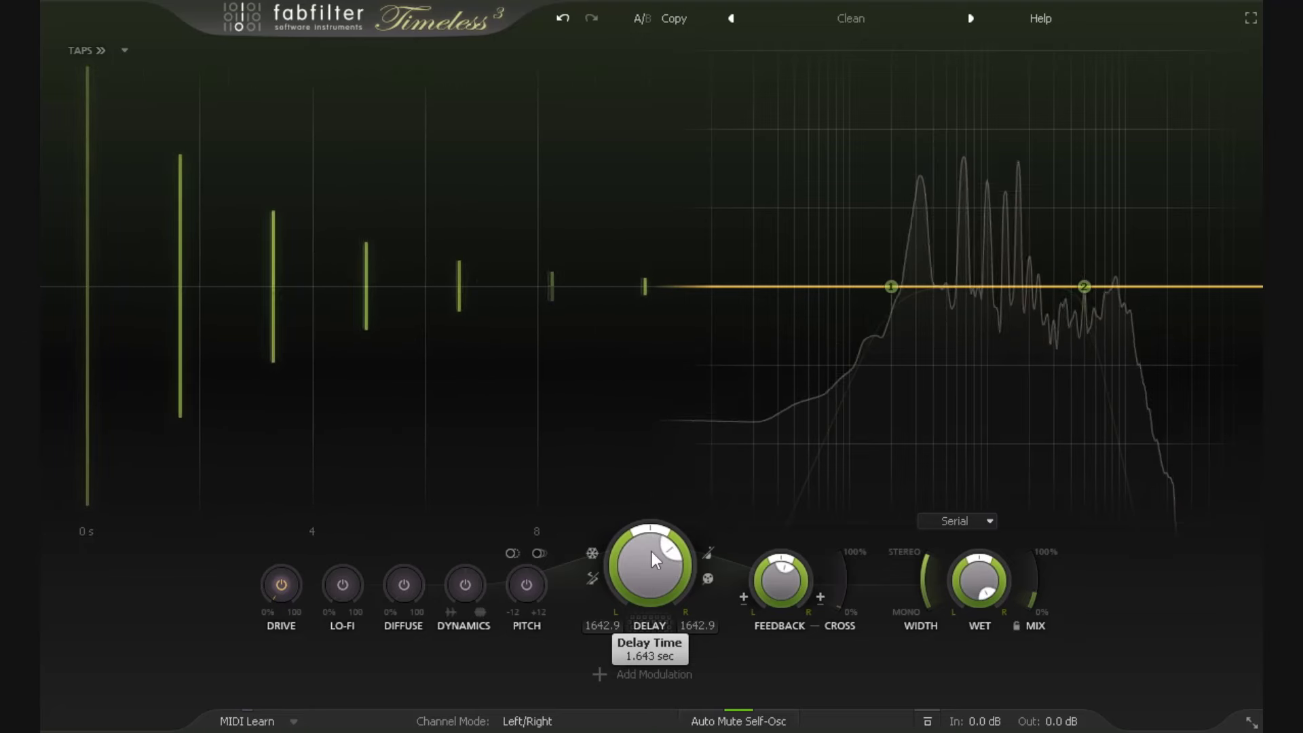
{"action": "scroll", "coordinate": [651, 553], "scroll_direction": "down", "scroll_amount": 5}
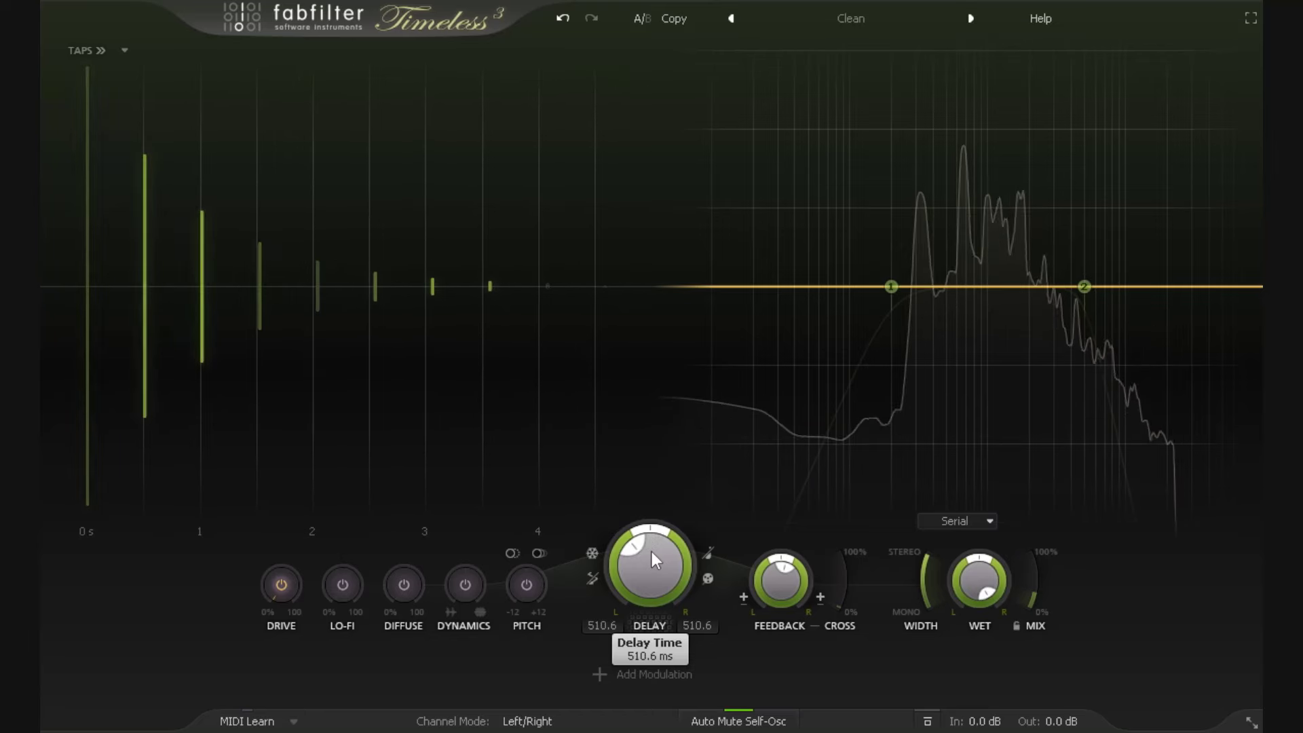
{"action": "scroll", "coordinate": [651, 550], "scroll_direction": "down", "scroll_amount": 3}
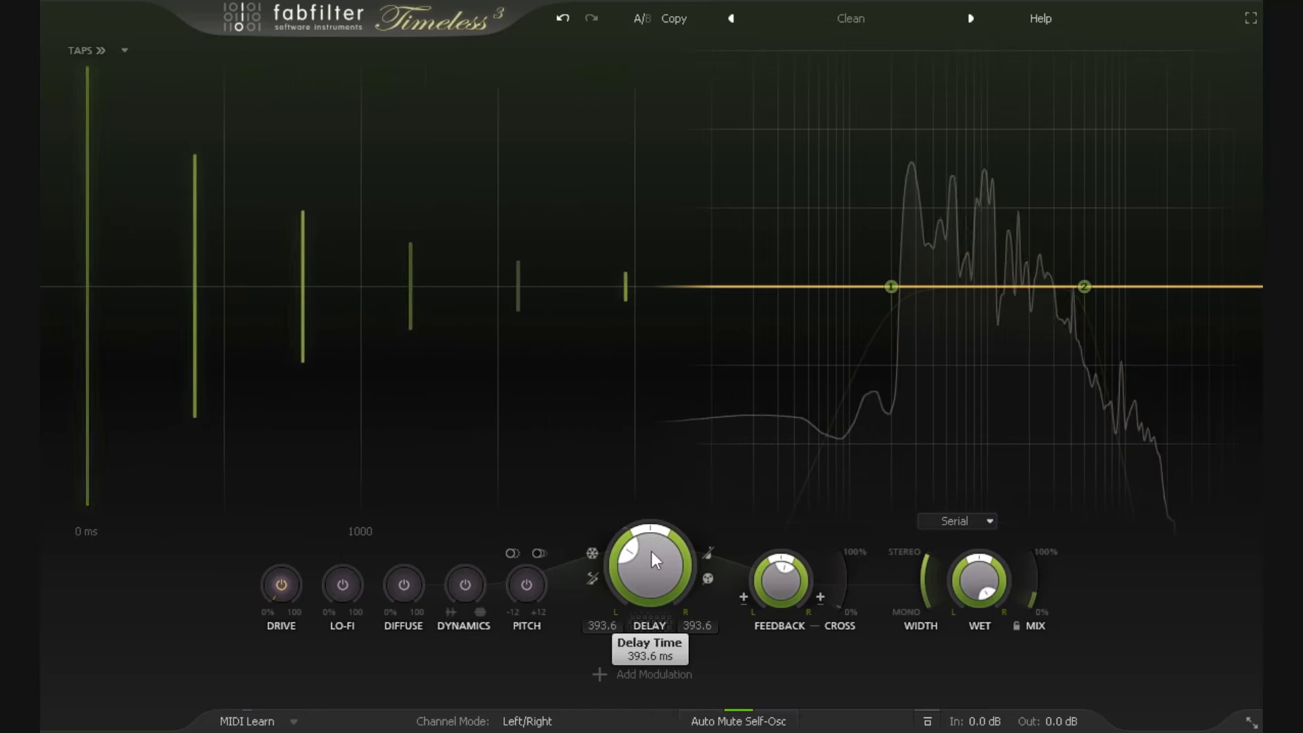
{"action": "scroll", "coordinate": [652, 551], "scroll_direction": "down", "scroll_amount": 5}
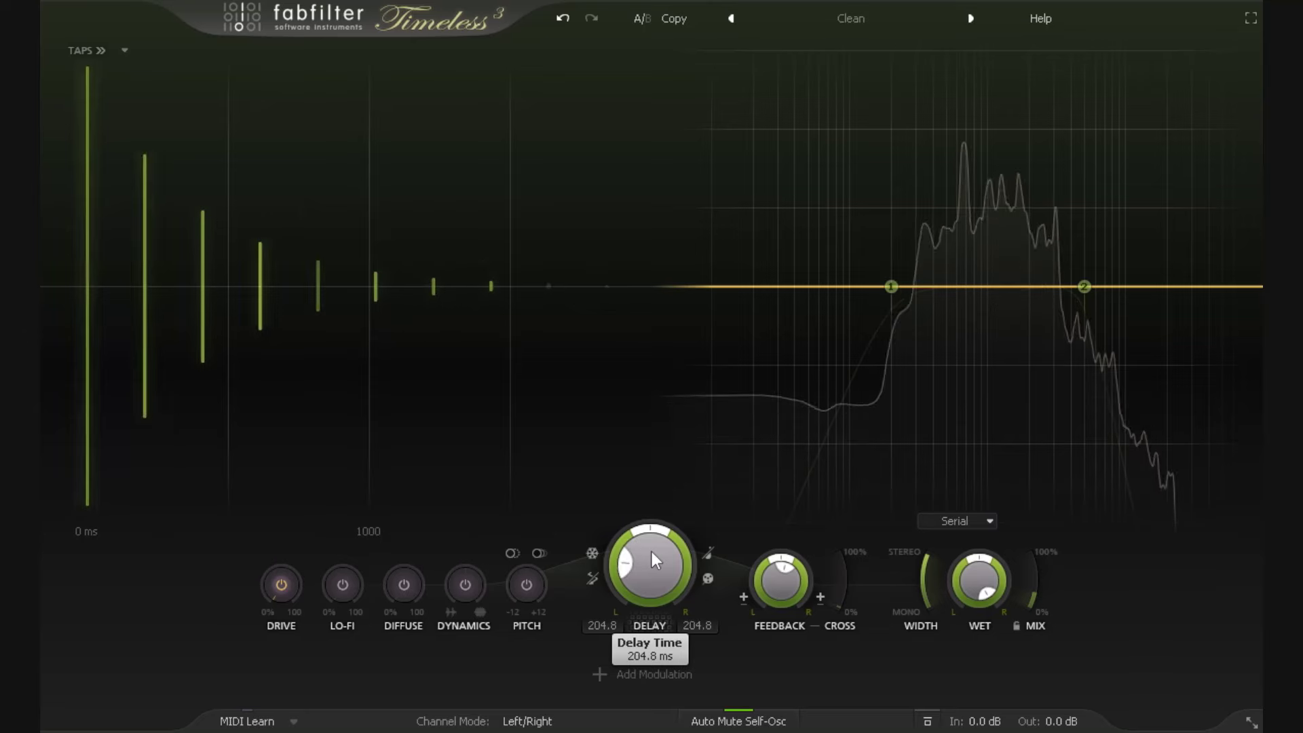
{"action": "scroll", "coordinate": [651, 552], "scroll_direction": "down", "scroll_amount": 6}
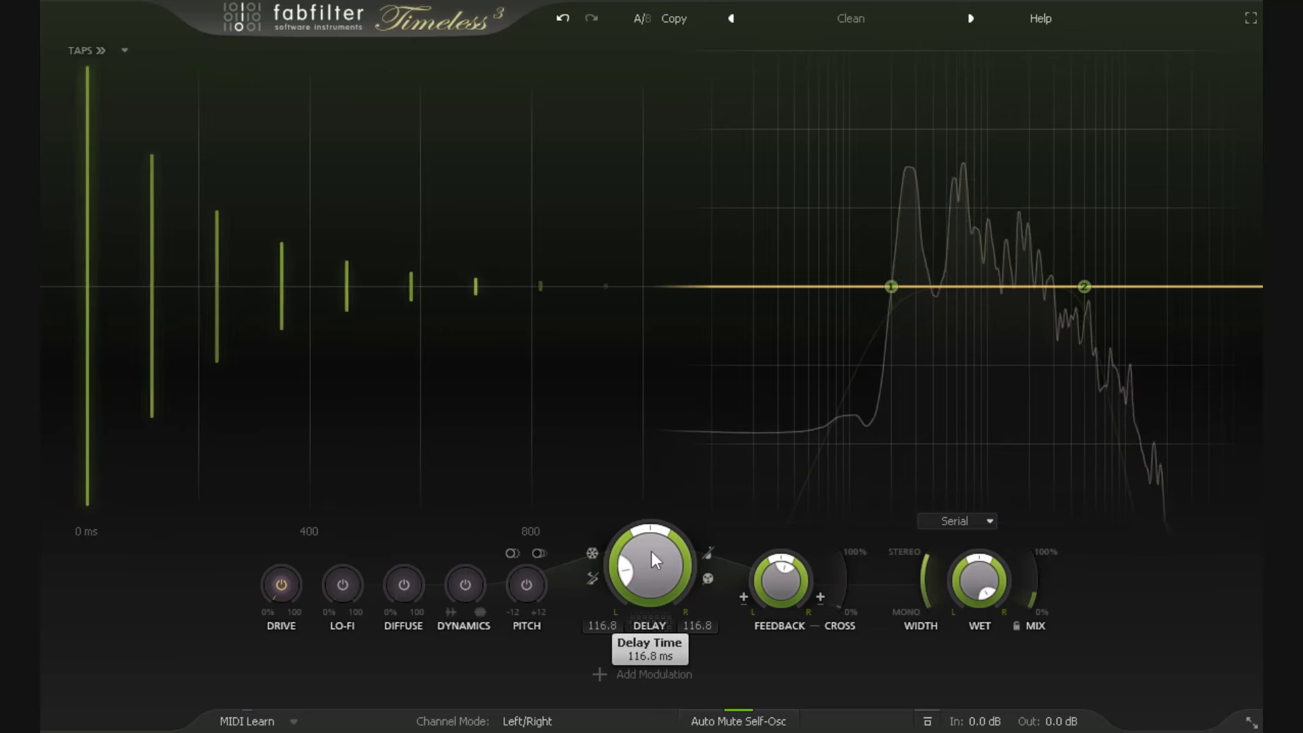
{"action": "scroll", "coordinate": [650, 561], "scroll_direction": "up", "scroll_amount": 15}
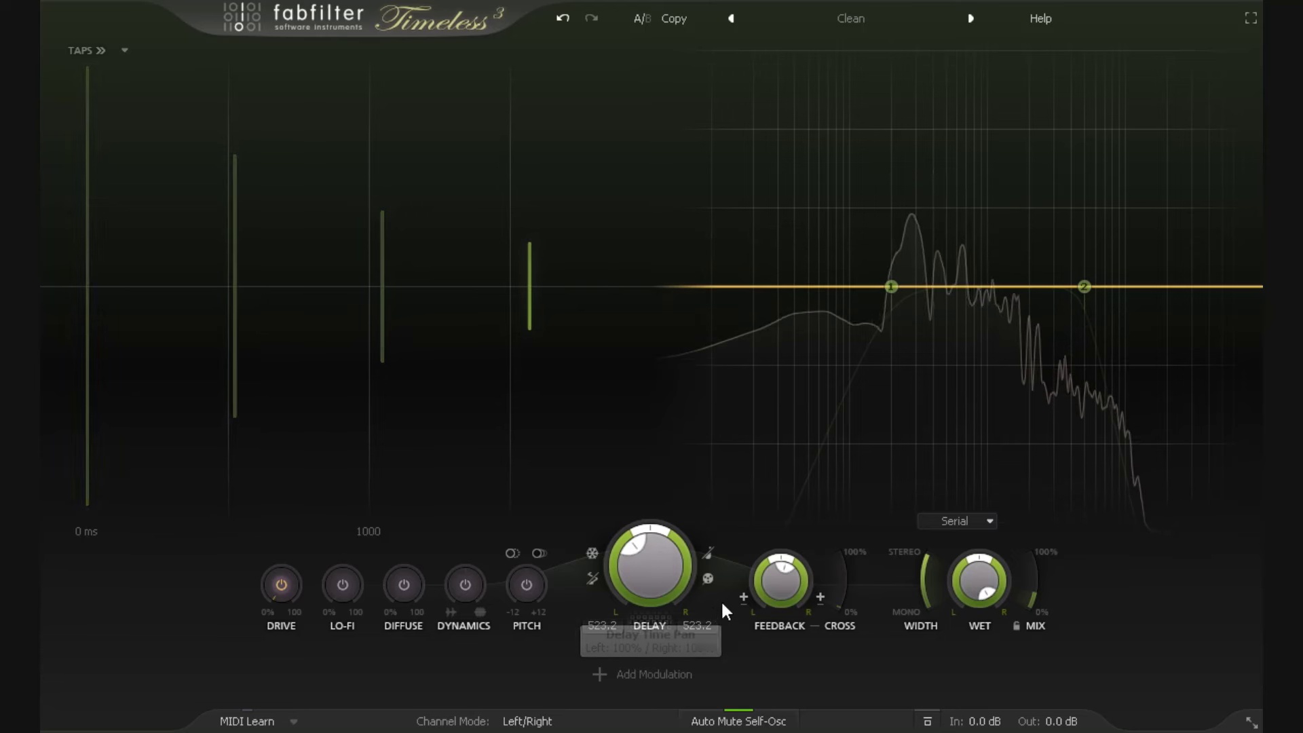
Step: Switch the delay to Stretch mode and sweep the delay time down to about 152 ms and up to about 1.556 s
{"action": "left_click", "coordinate": [705, 578]}
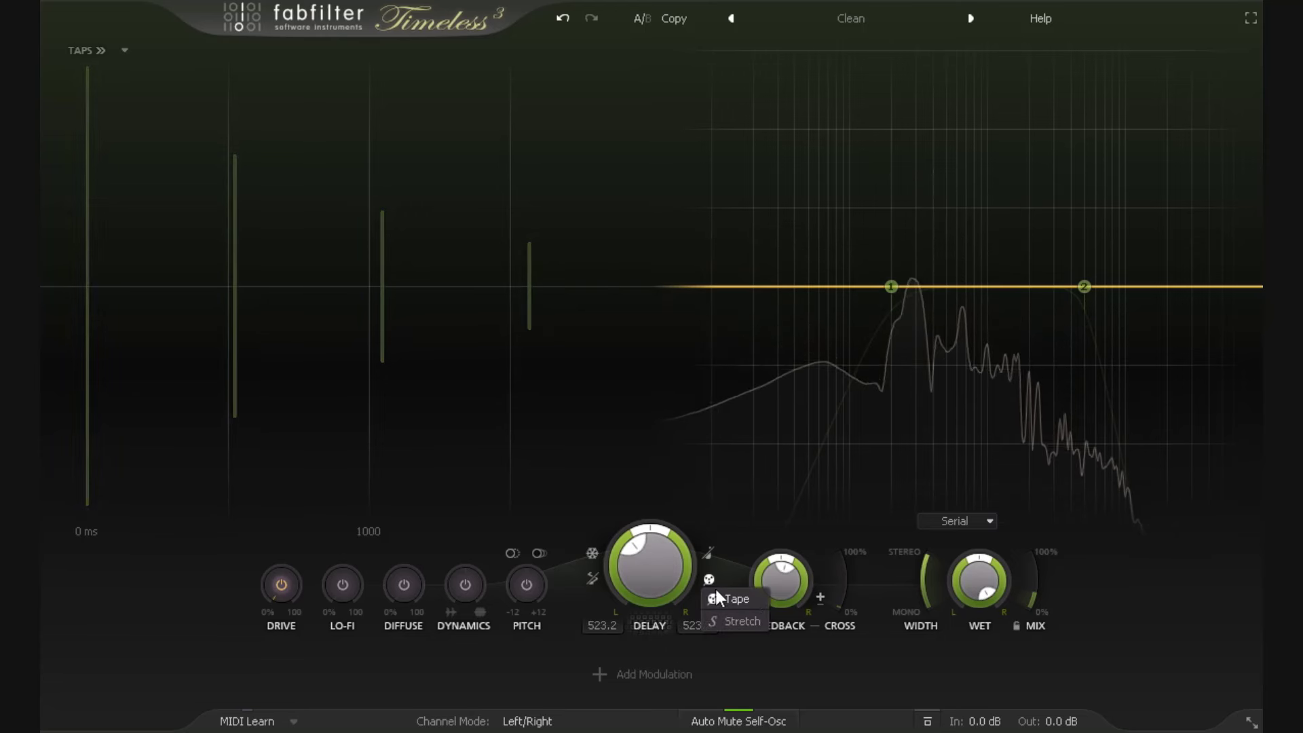
{"action": "left_click", "coordinate": [752, 619]}
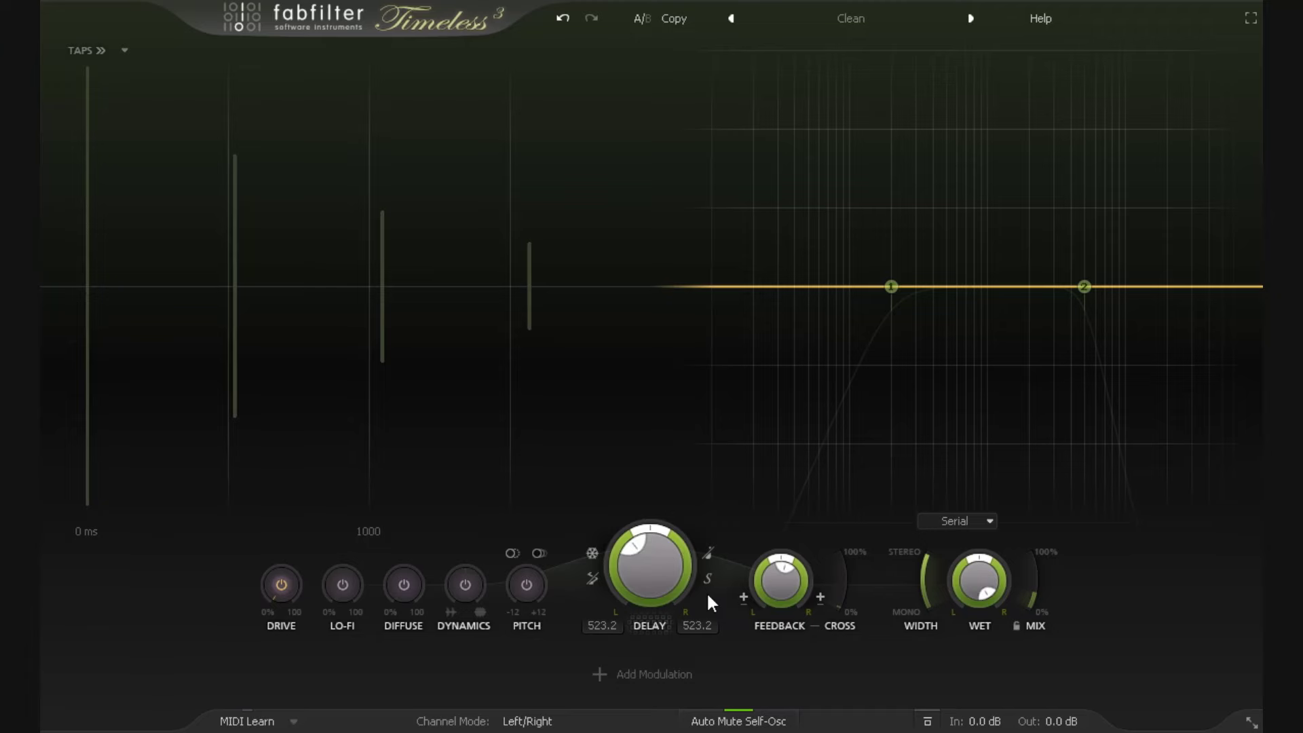
{"action": "mouse_move", "coordinate": [645, 549]}
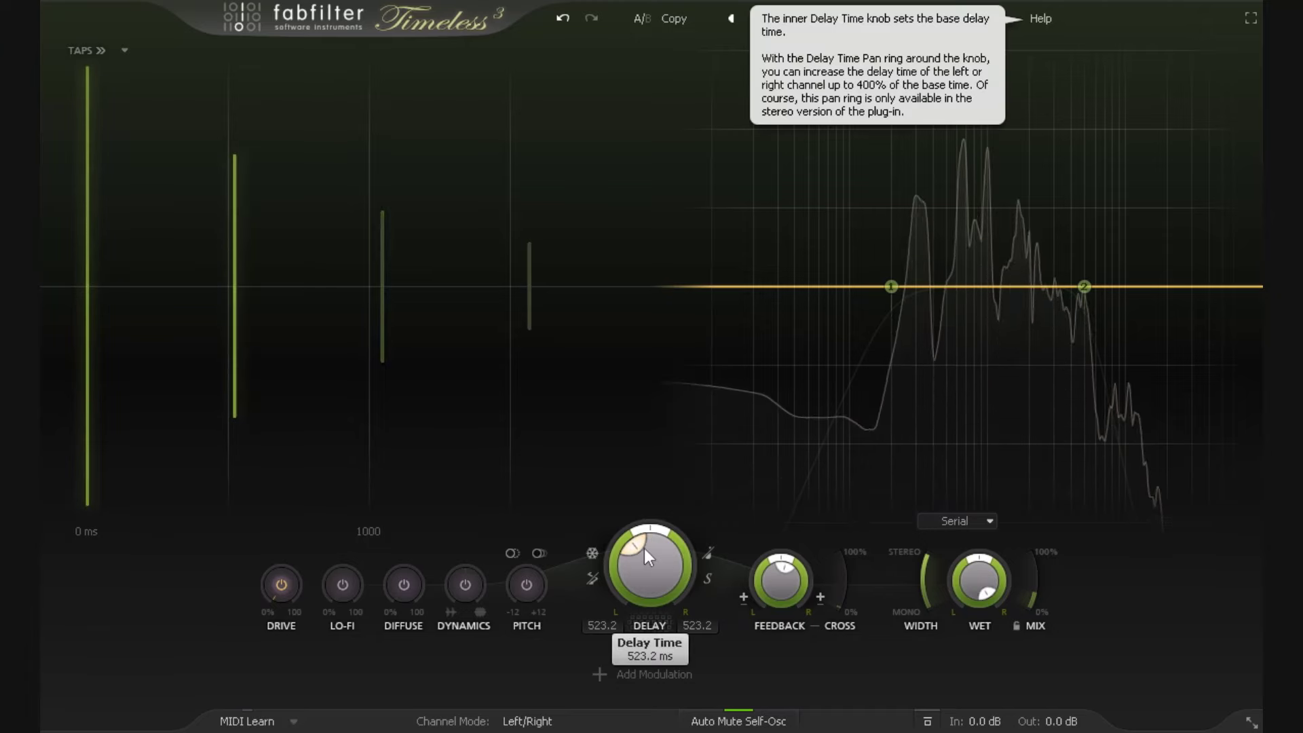
{"action": "left_click_drag", "start_coordinate": [643, 548], "coordinate": [636, 627]}
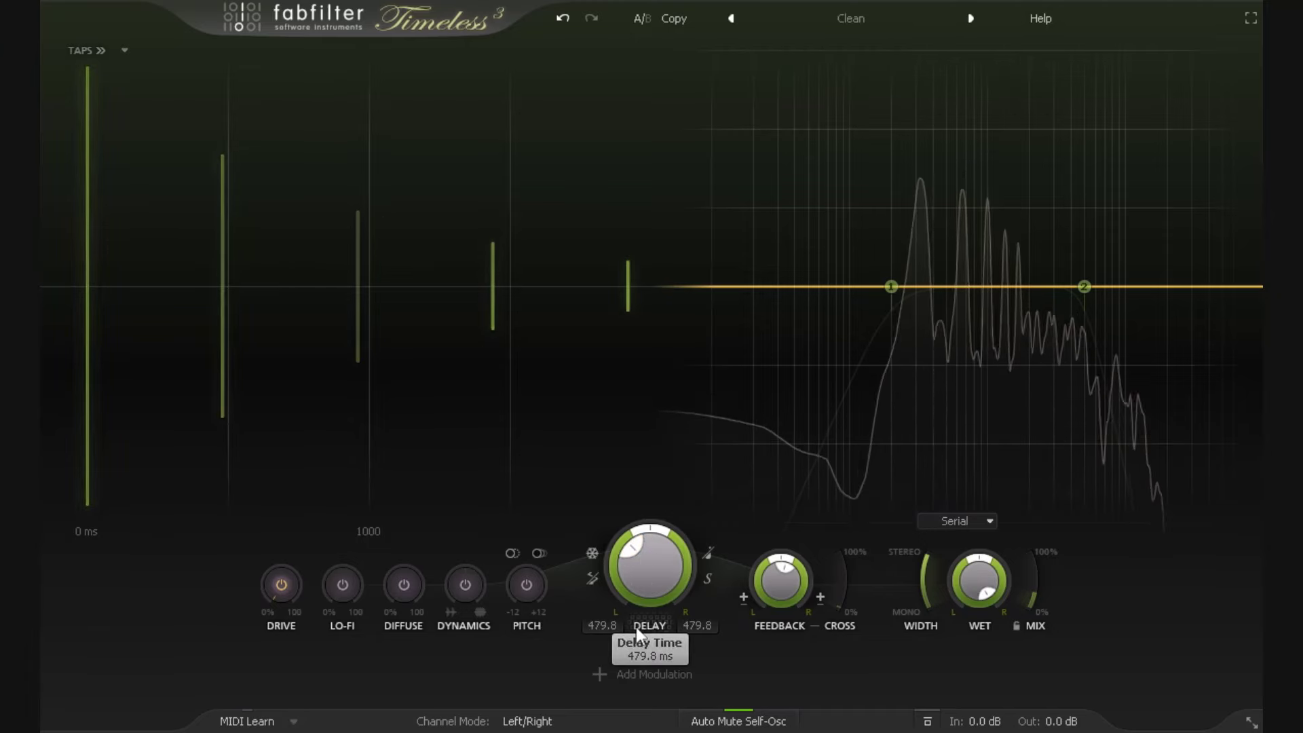
{"action": "scroll", "coordinate": [639, 567], "scroll_direction": "up", "scroll_amount": 8}
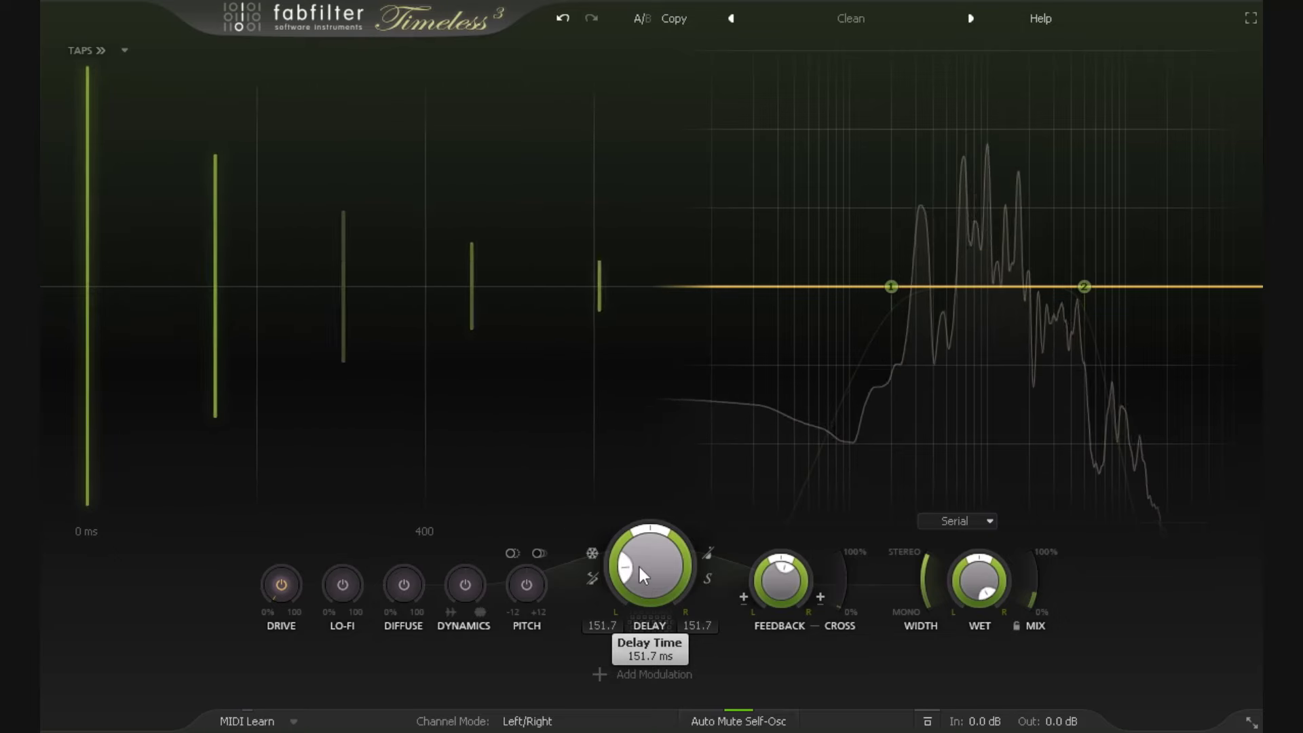
{"action": "scroll", "coordinate": [648, 563], "scroll_direction": "up", "scroll_amount": 2}
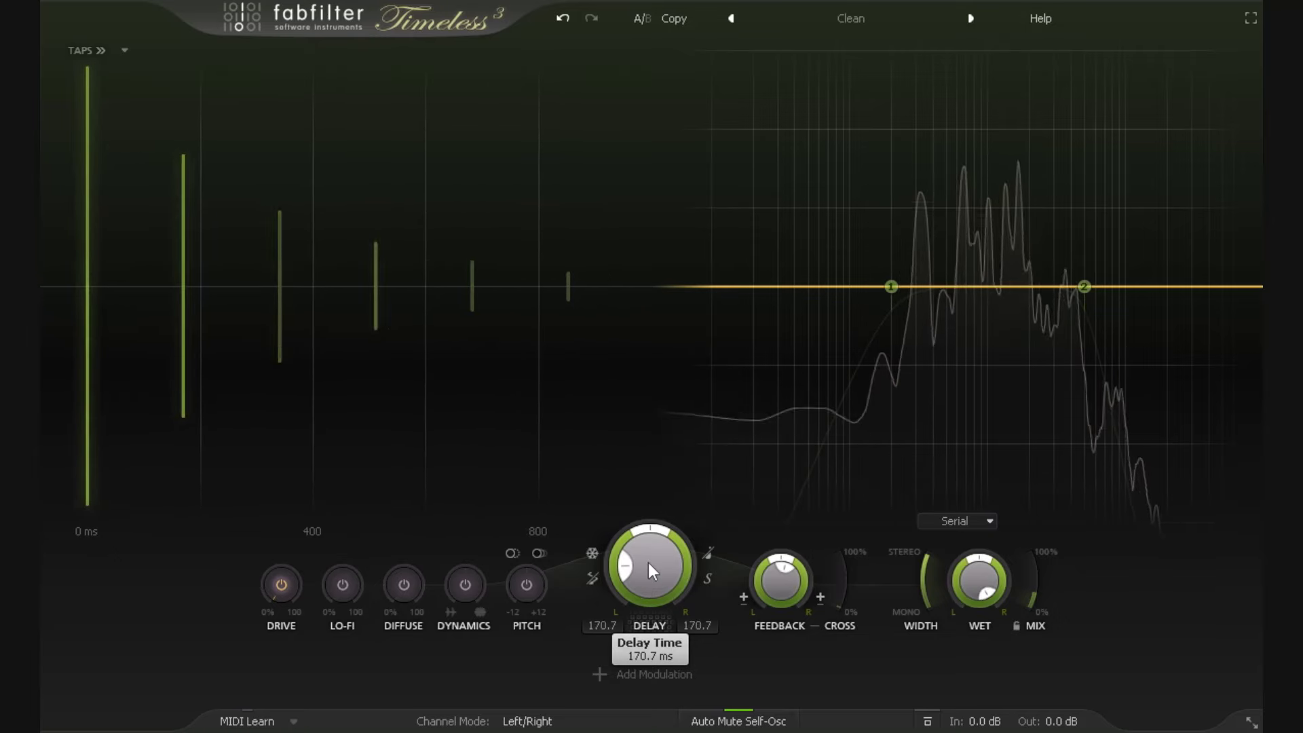
{"action": "scroll", "coordinate": [649, 564], "scroll_direction": "up", "scroll_amount": 10}
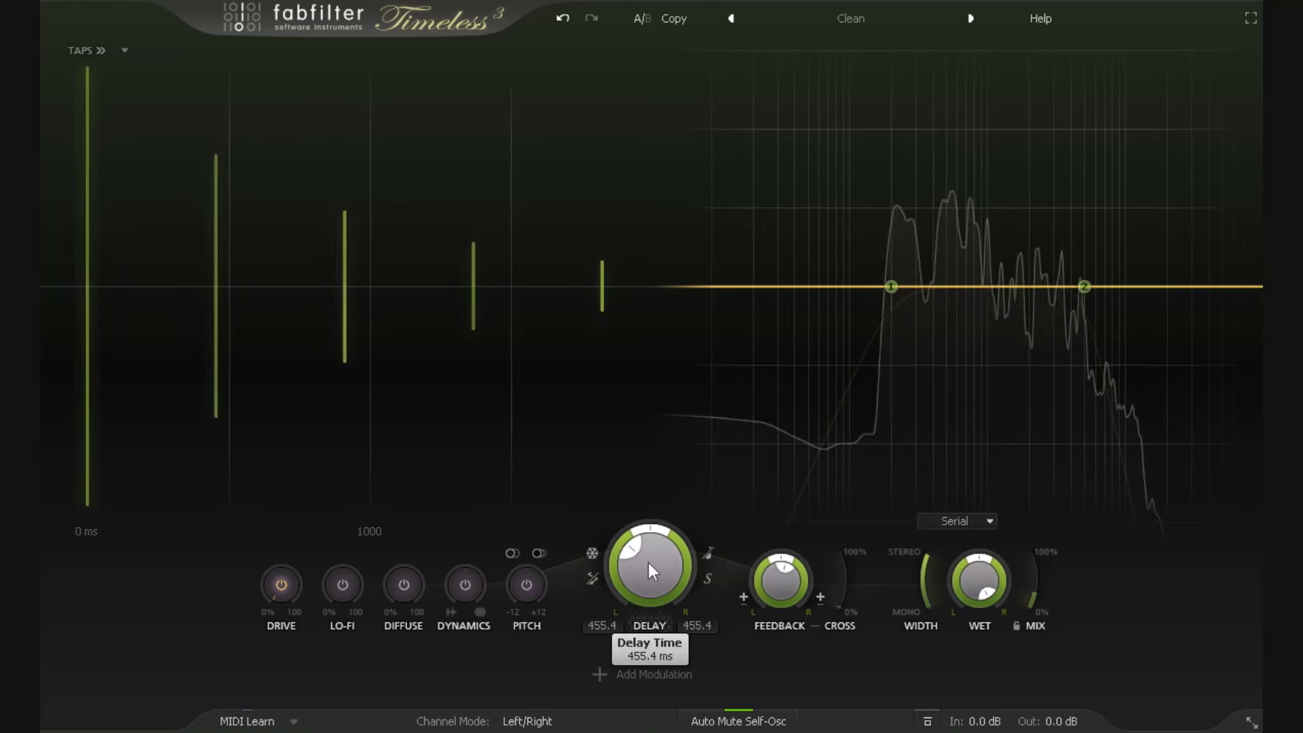
{"action": "scroll", "coordinate": [649, 563], "scroll_direction": "up", "scroll_amount": 8}
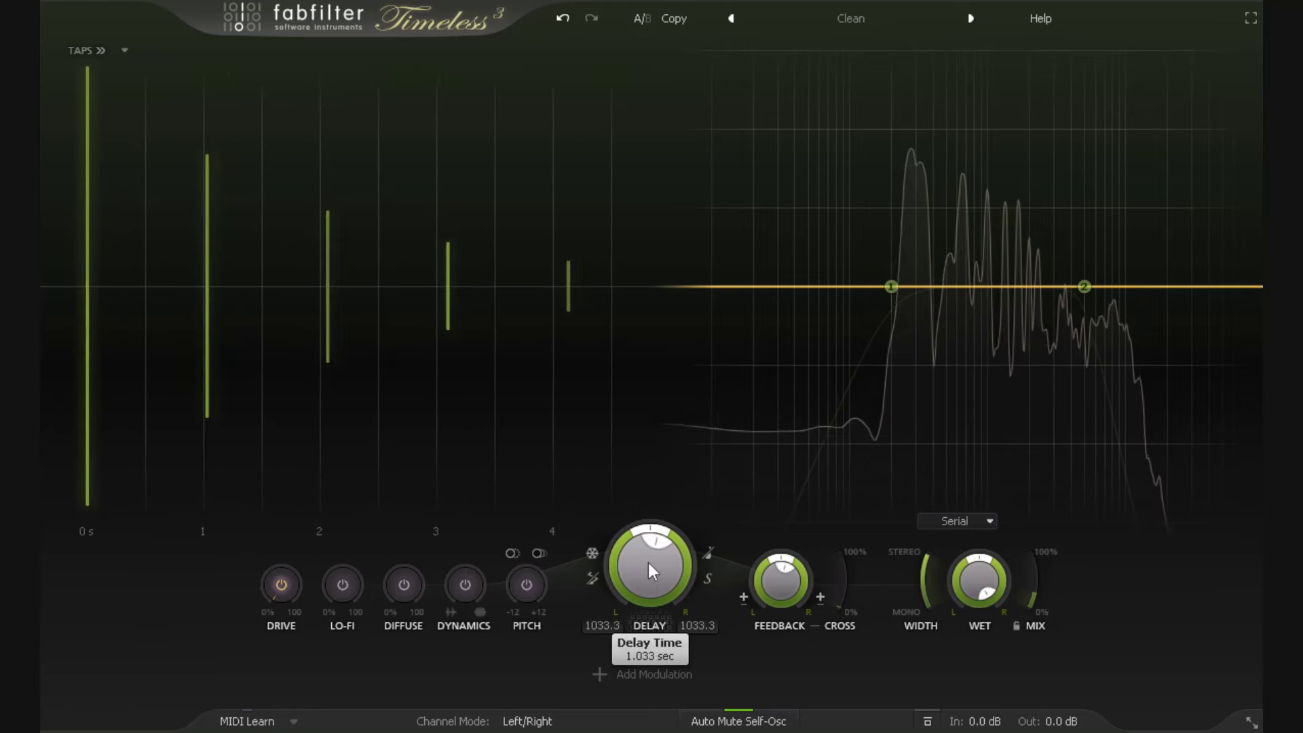
{"action": "scroll", "coordinate": [649, 563], "scroll_direction": "up", "scroll_amount": 6}
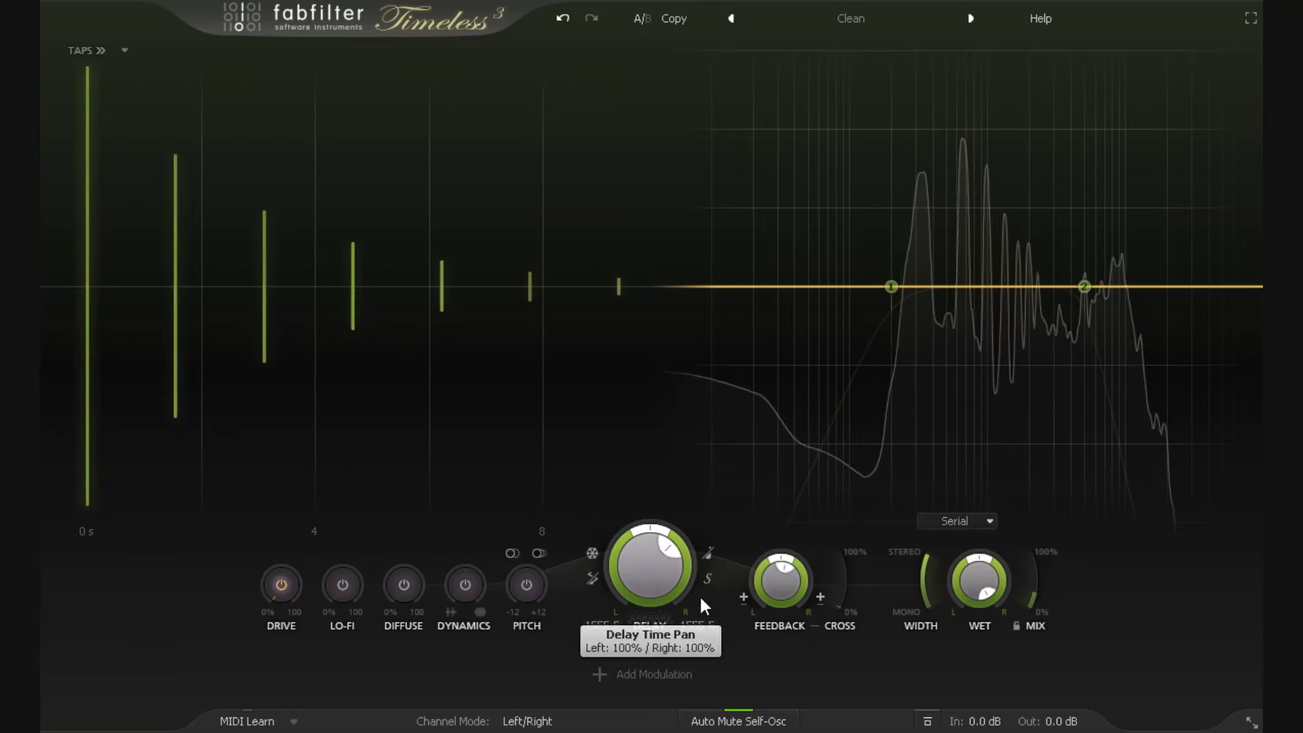
Step: Return the delay to Tape mode and sweep the delay time down to about 231.5 ms
{"action": "left_click", "coordinate": [733, 599]}
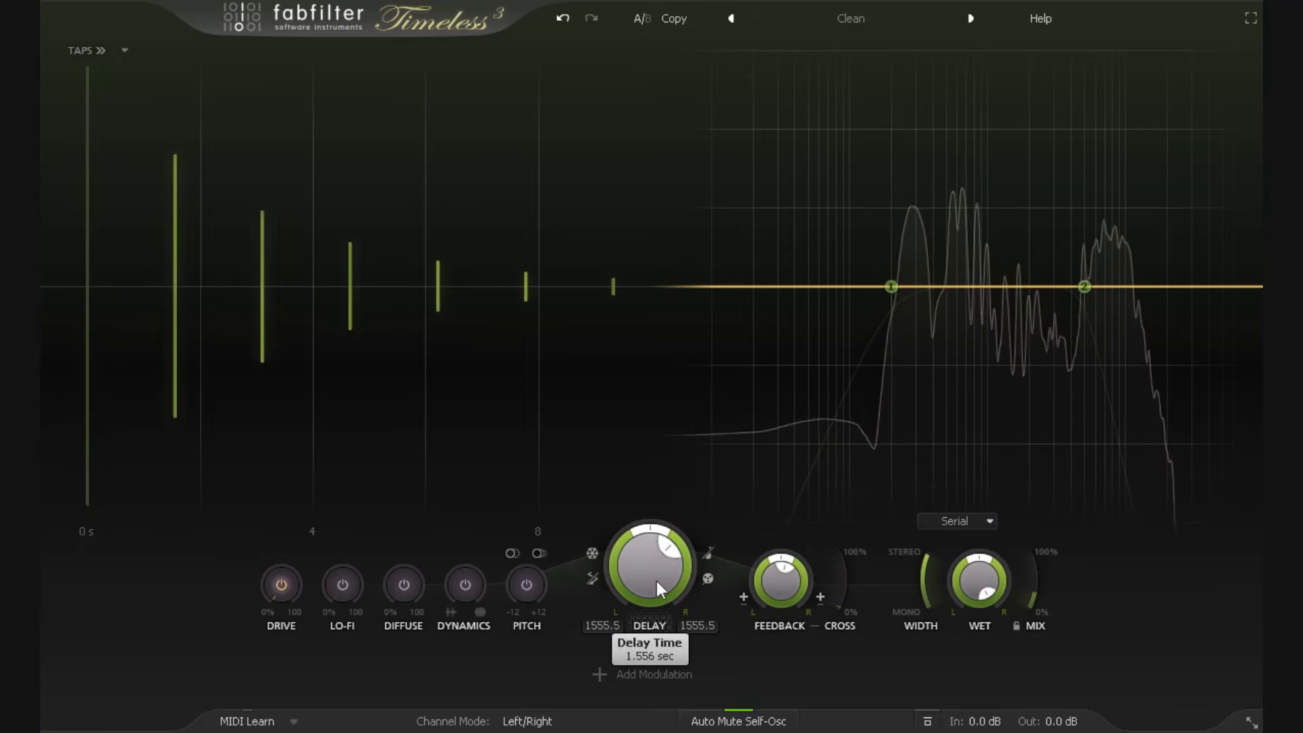
{"action": "scroll", "coordinate": [655, 579], "scroll_direction": "down", "scroll_amount": 7}
{"action": "scroll", "coordinate": [654, 577], "scroll_direction": "down", "scroll_amount": 12}
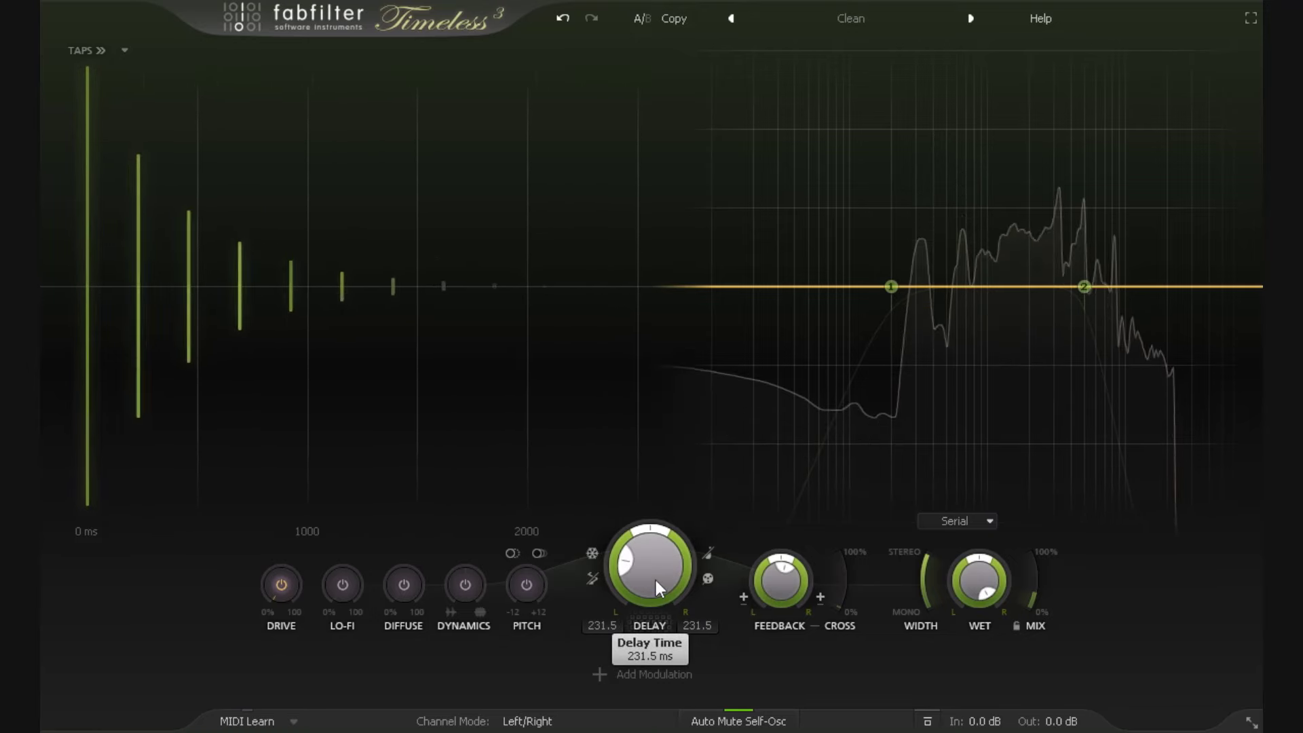
Step: Select Stretch mode again, sweep the delay time up to about 680 ms, and bring it back down
{"action": "left_click", "coordinate": [707, 578]}
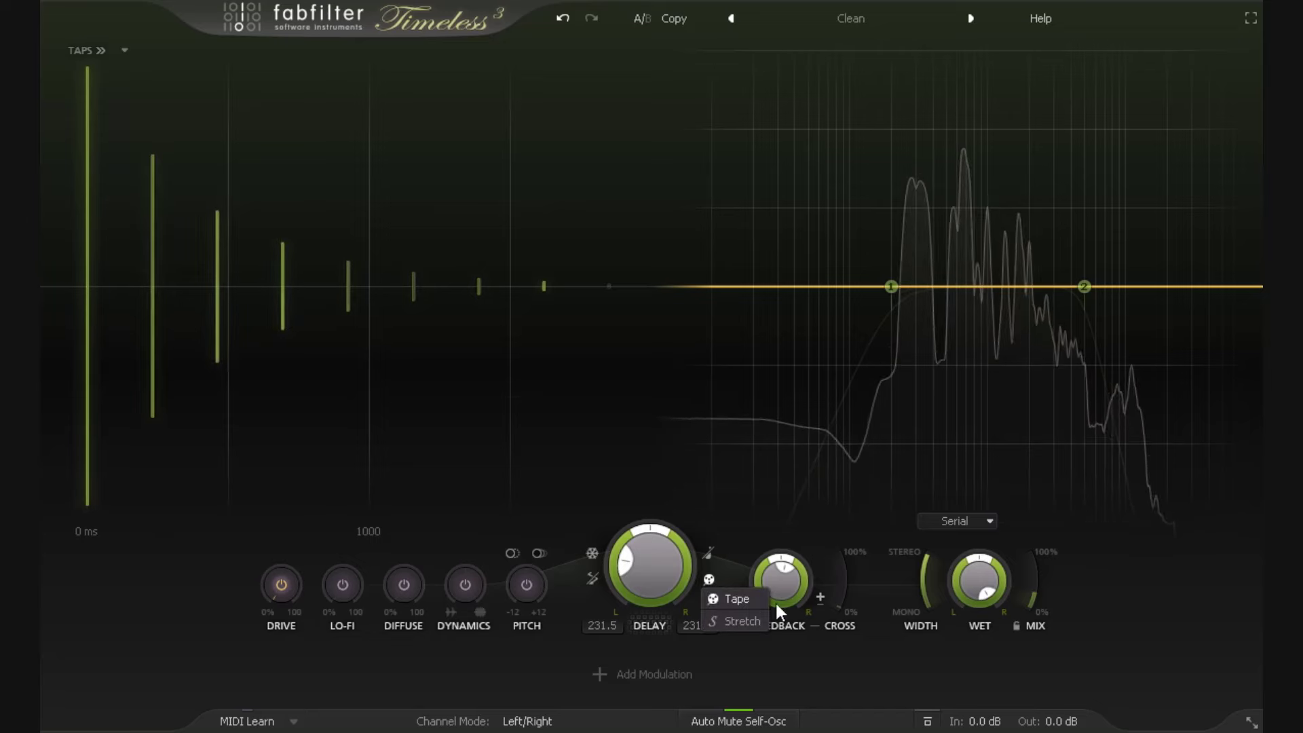
{"action": "left_click", "coordinate": [745, 622]}
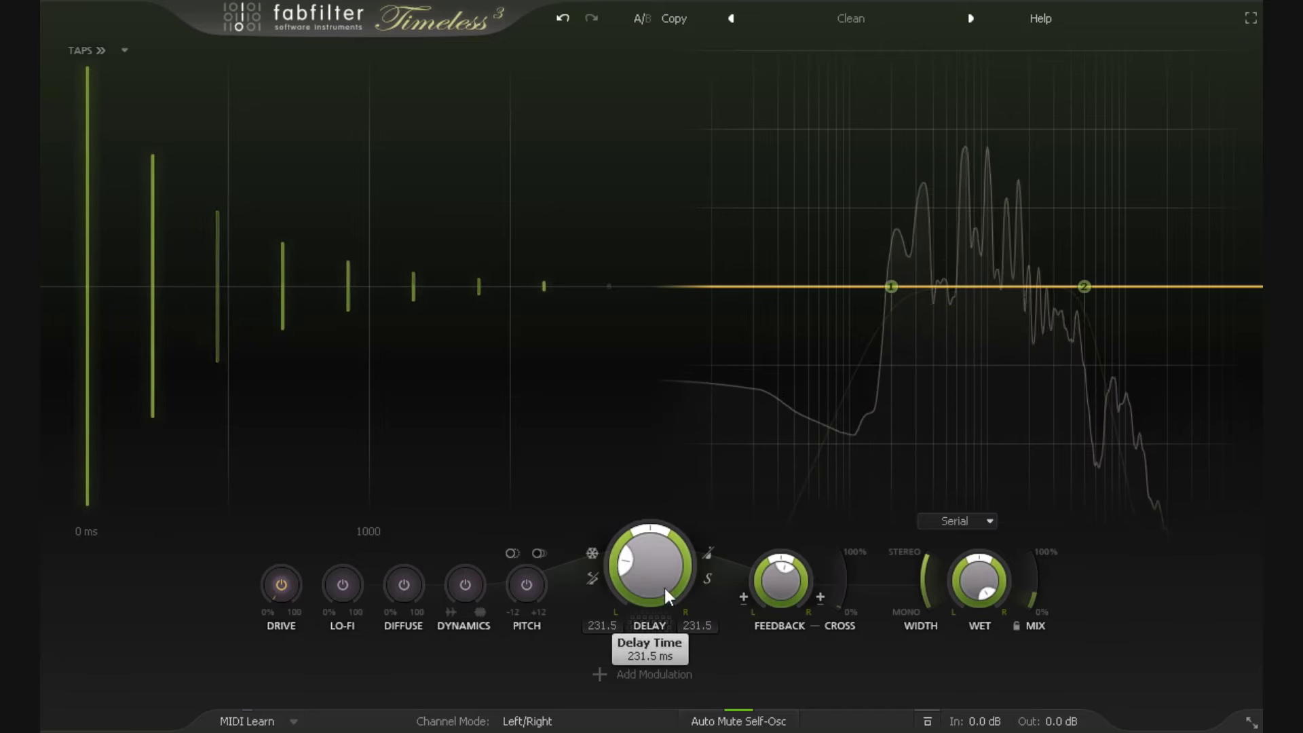
{"action": "scroll", "coordinate": [642, 585], "scroll_direction": "up", "scroll_amount": 9}
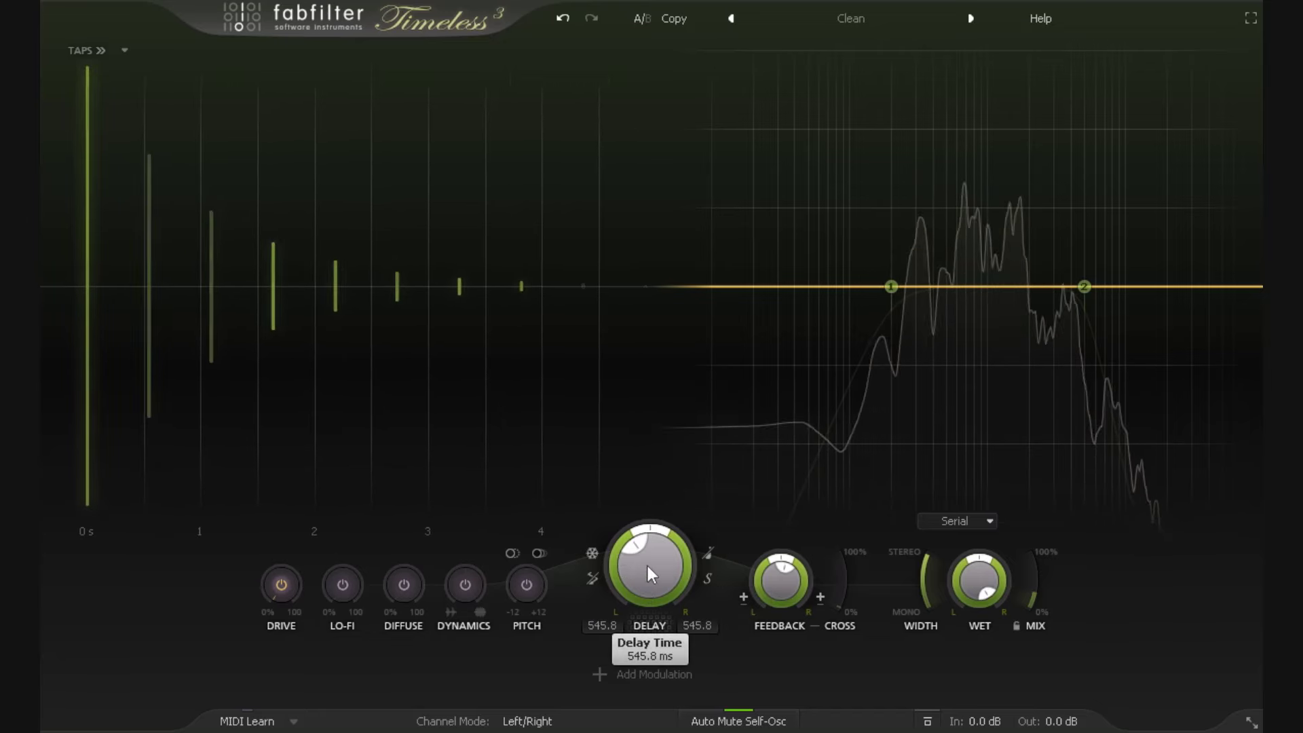
{"action": "scroll", "coordinate": [650, 572], "scroll_direction": "up", "scroll_amount": 5}
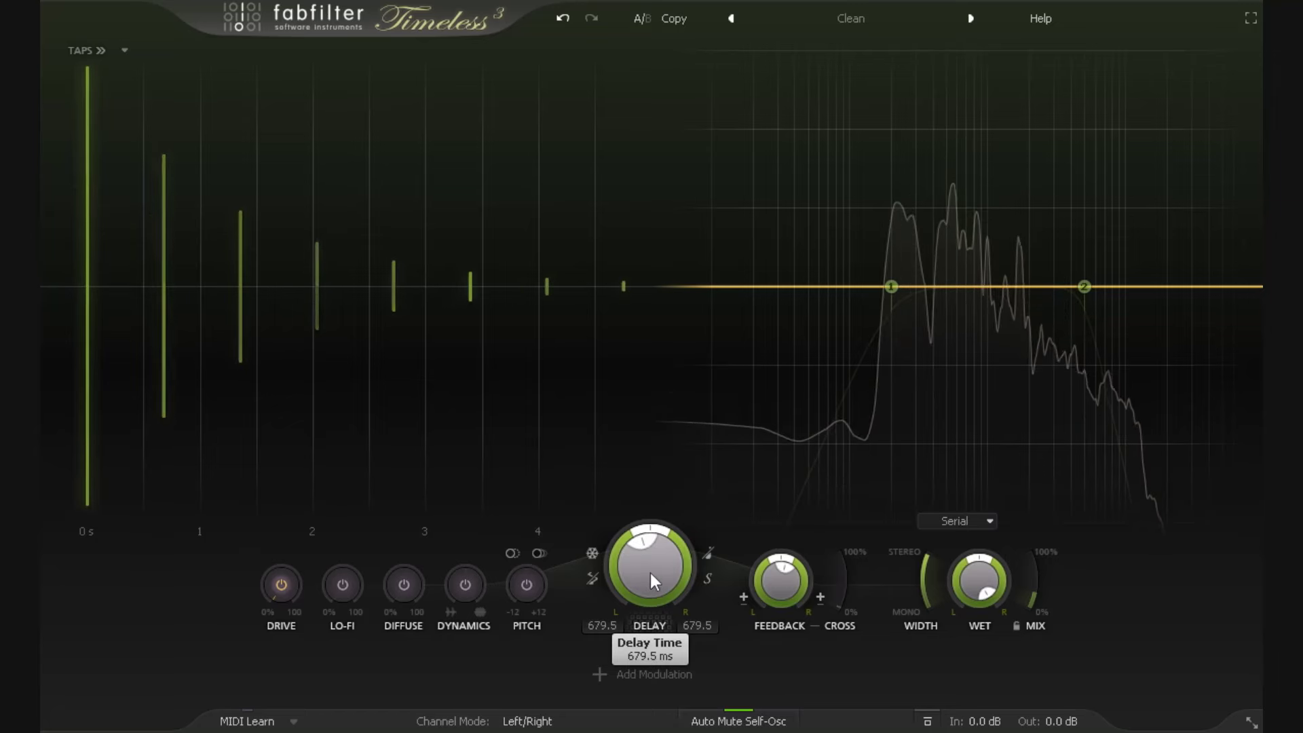
{"action": "scroll", "coordinate": [655, 570], "scroll_direction": "down", "scroll_amount": 6}
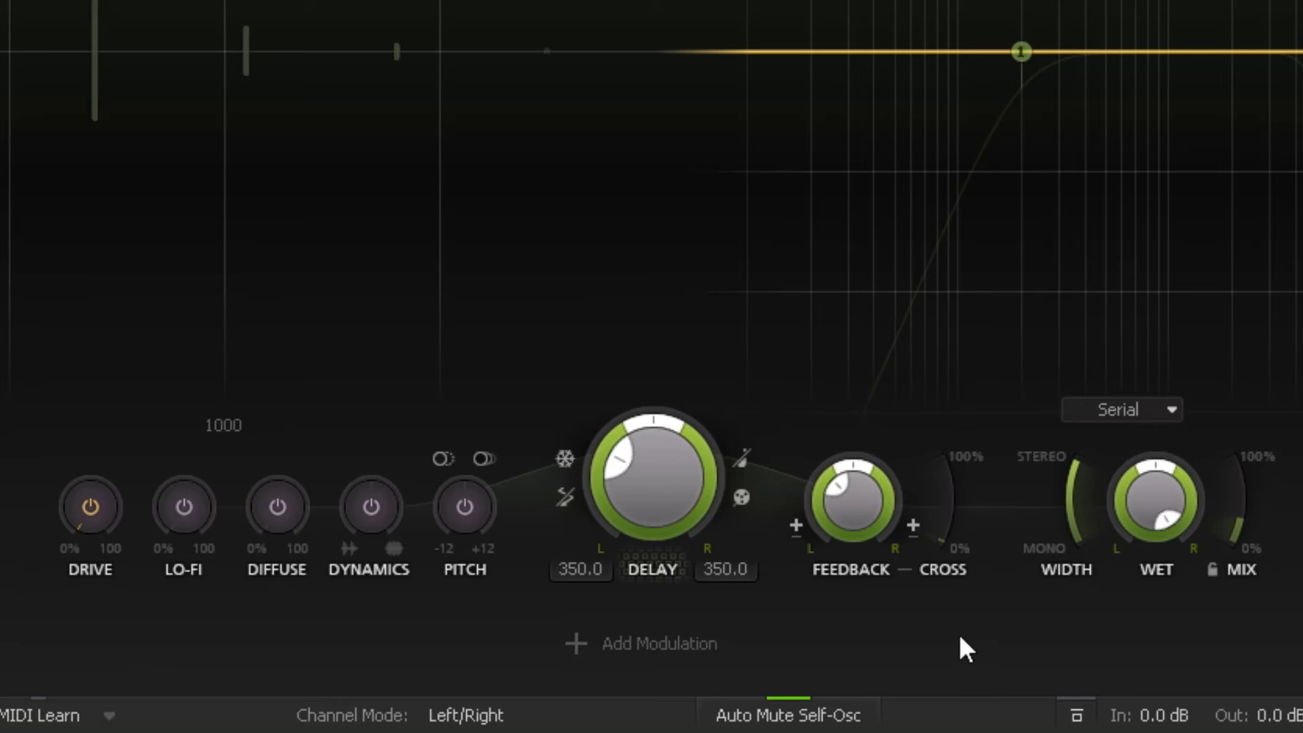
Step: Raise the delay feedback to about 79.4%
{"action": "left_click_drag", "start_coordinate": [945, 541], "coordinate": [964, 726]}
{"action": "mouse_move", "coordinate": [850, 512]}
{"action": "left_click_drag", "start_coordinate": [872, 407], "coordinate": [872, 403]}
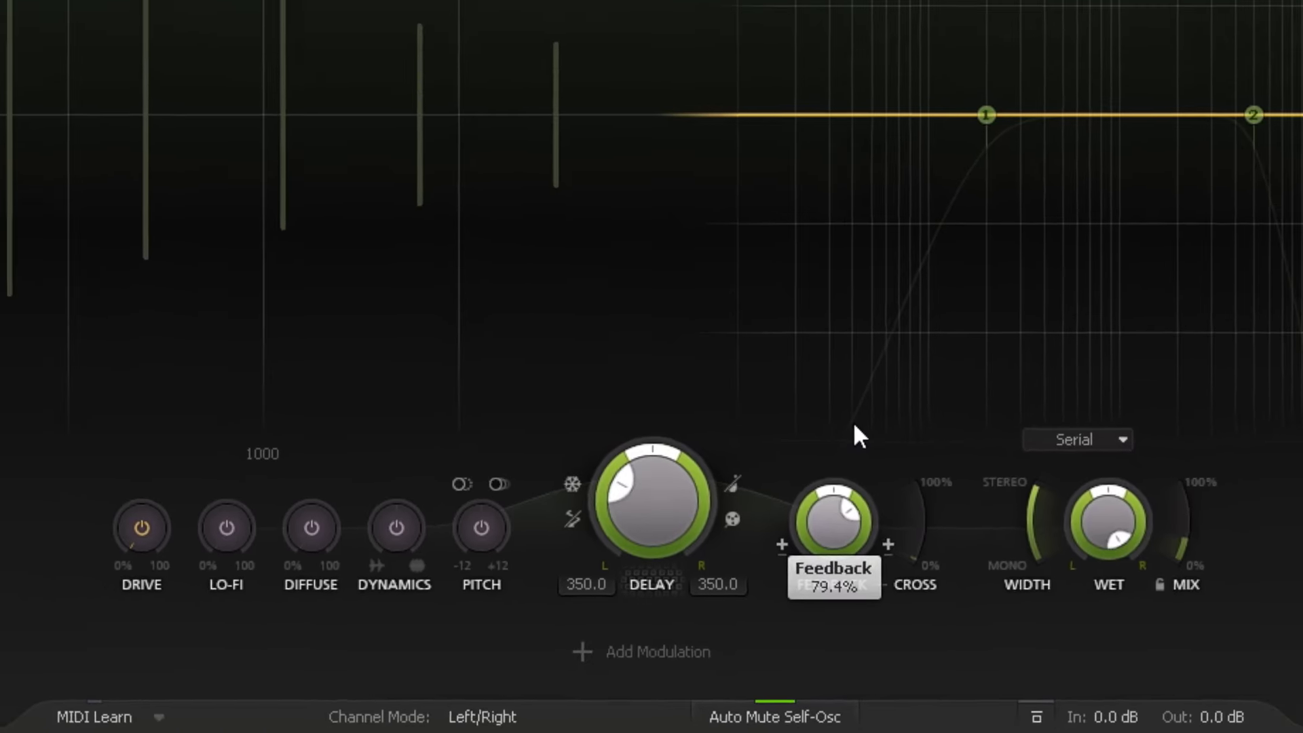
Step: Enable Freeze on the delay so the captured echoes keep repeating
{"action": "mouse_move", "coordinate": [662, 516]}
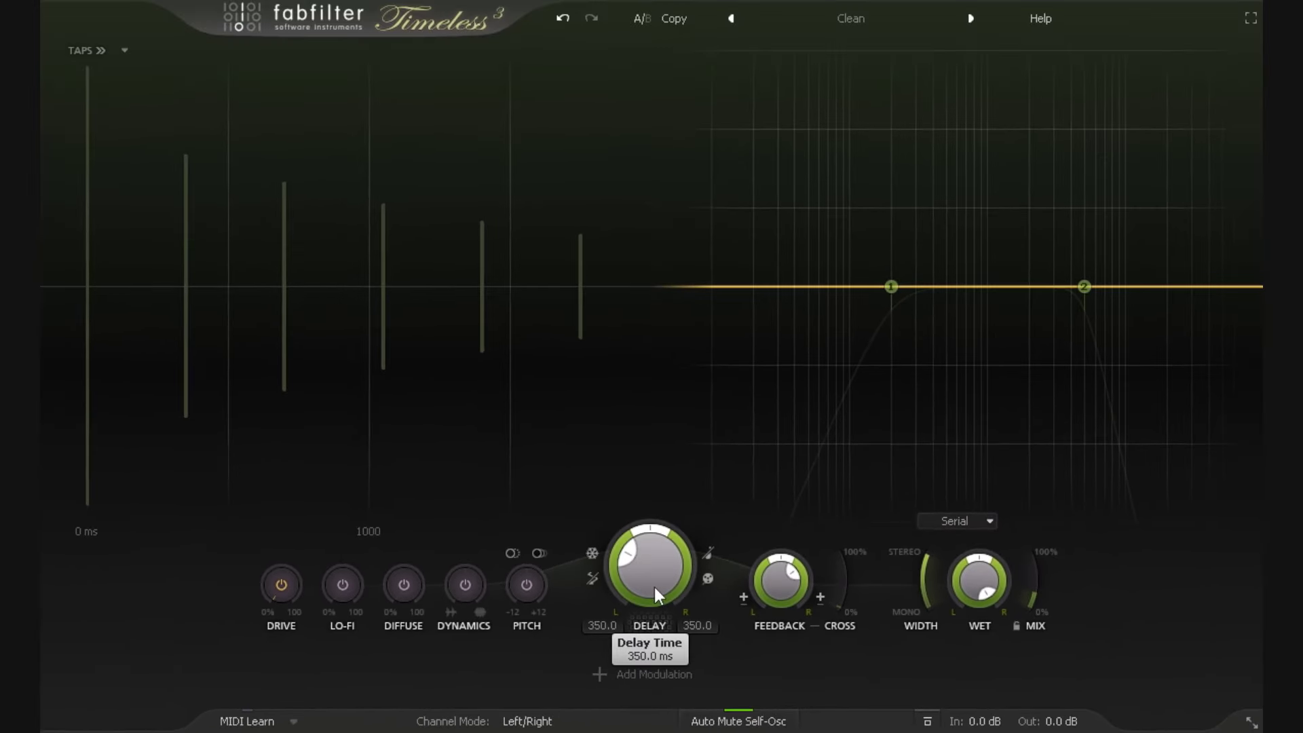
{"action": "mouse_move", "coordinate": [654, 588]}
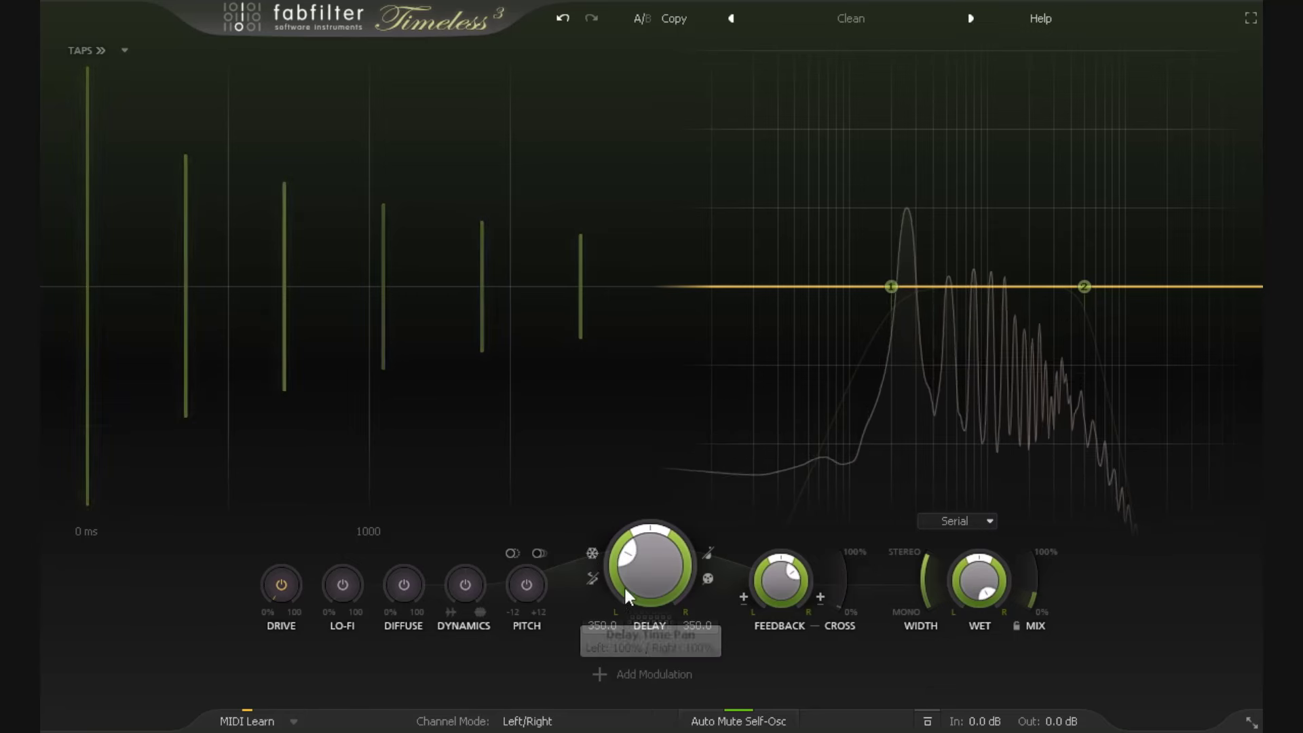
{"action": "left_click", "coordinate": [592, 553]}
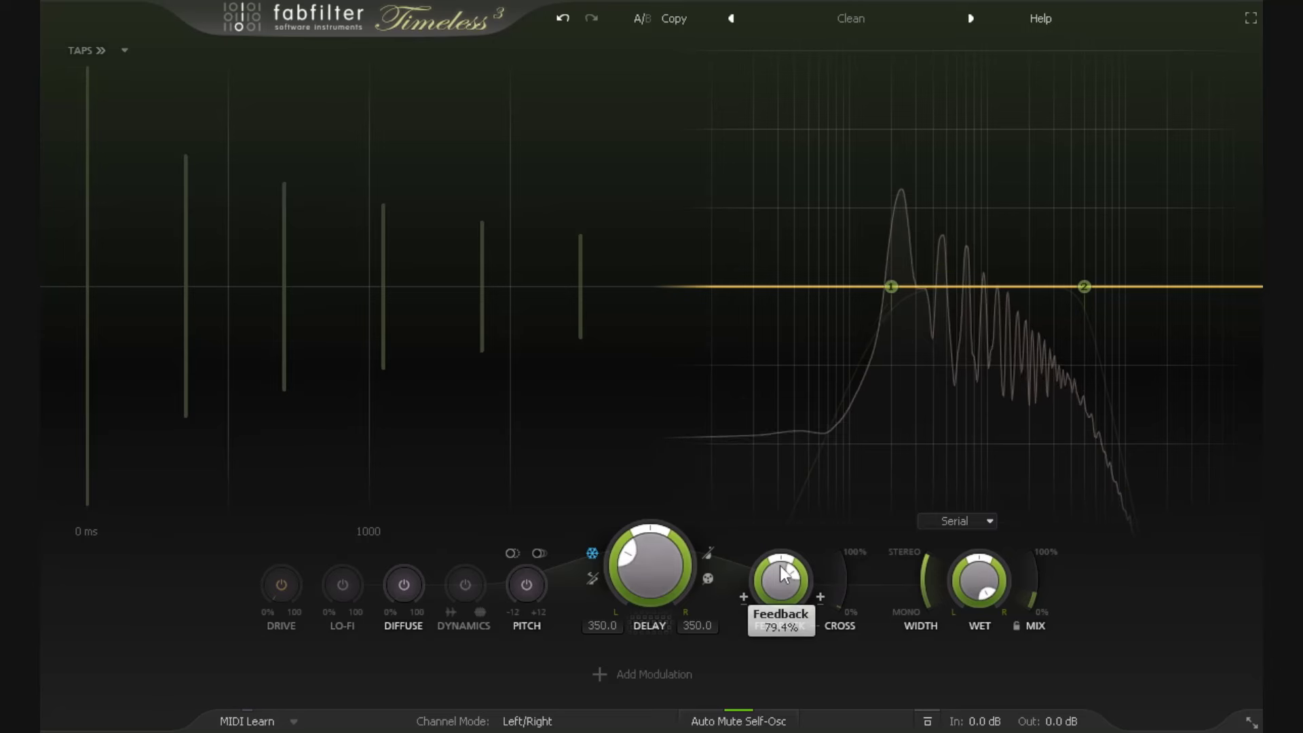
Step: Toggle Freeze off and on again to compare the held echoes, leaving Freeze disabled
{"action": "mouse_move", "coordinate": [782, 570]}
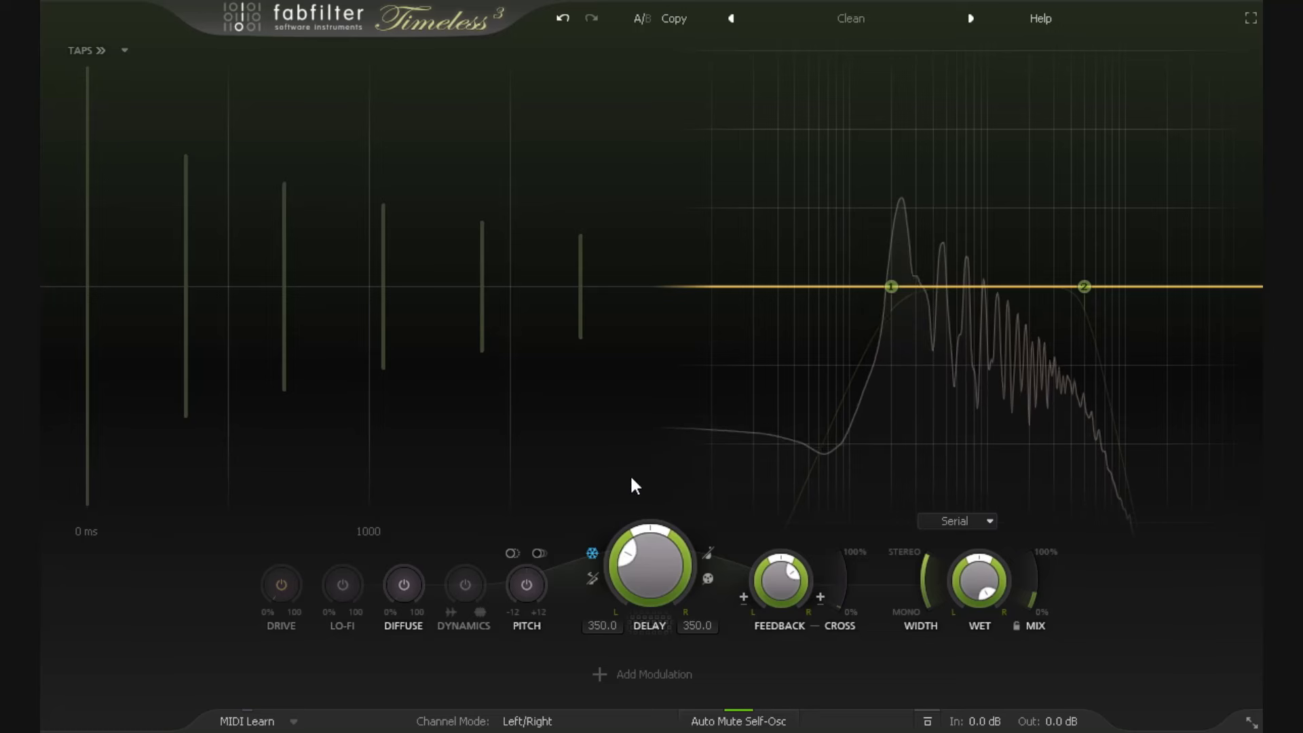
{"action": "left_click", "coordinate": [593, 552]}
{"action": "left_click", "coordinate": [593, 552]}
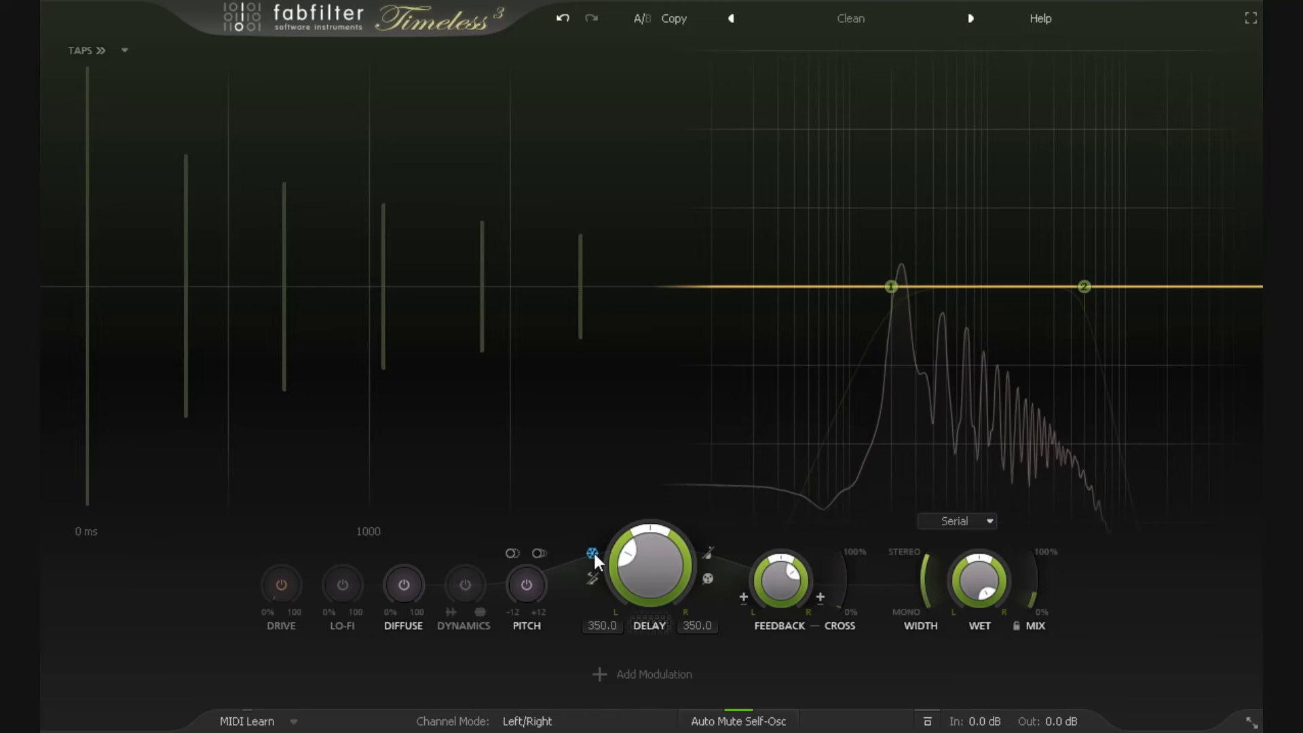
{"action": "left_click", "coordinate": [593, 551]}
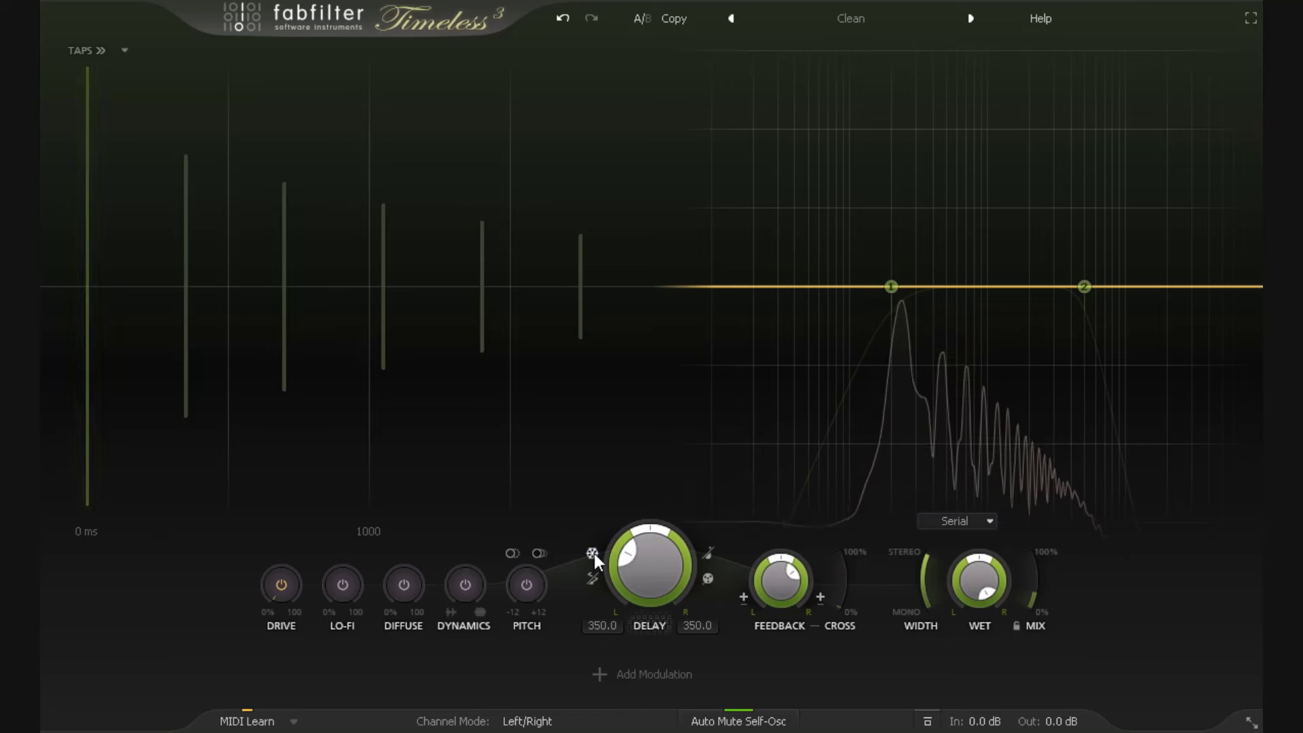
{"action": "left_click", "coordinate": [593, 551]}
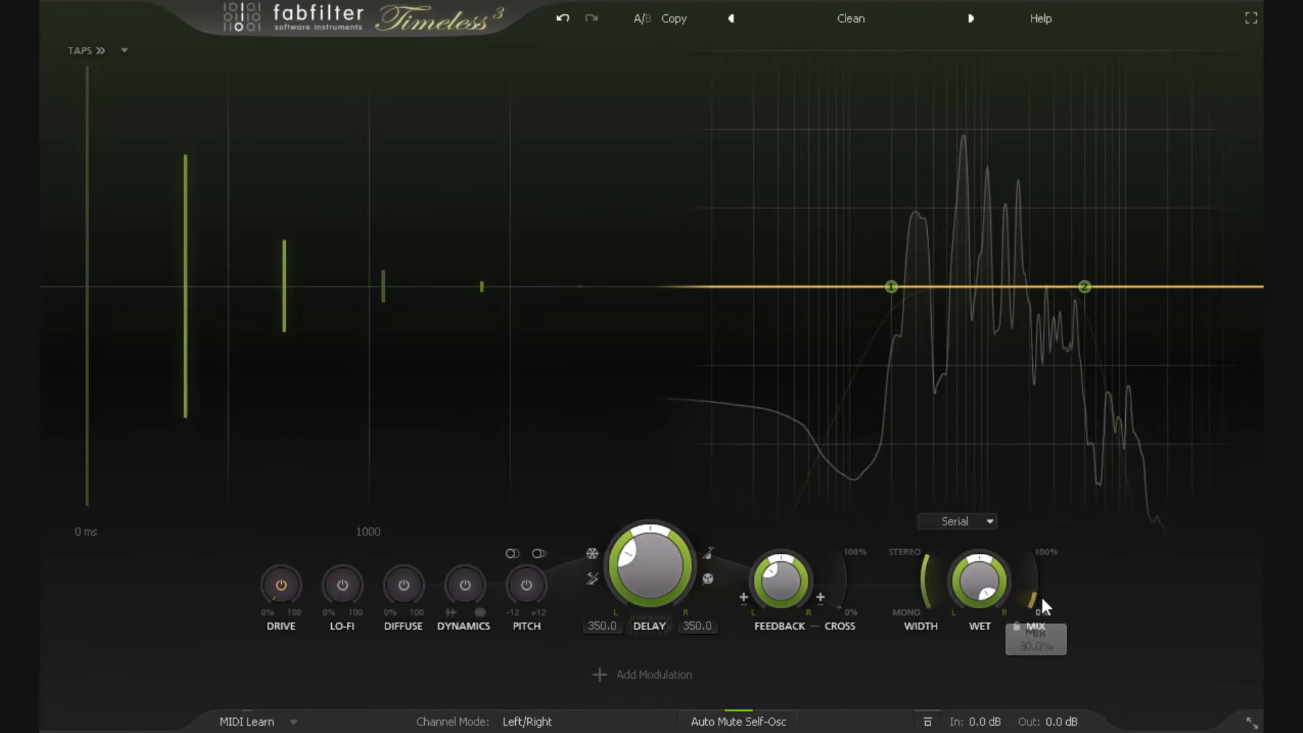
Step: Sweep the Mix amount up to 100% and bring it back down to about 50.6%
{"action": "left_click_drag", "start_coordinate": [1038, 585], "coordinate": [1043, 544]}
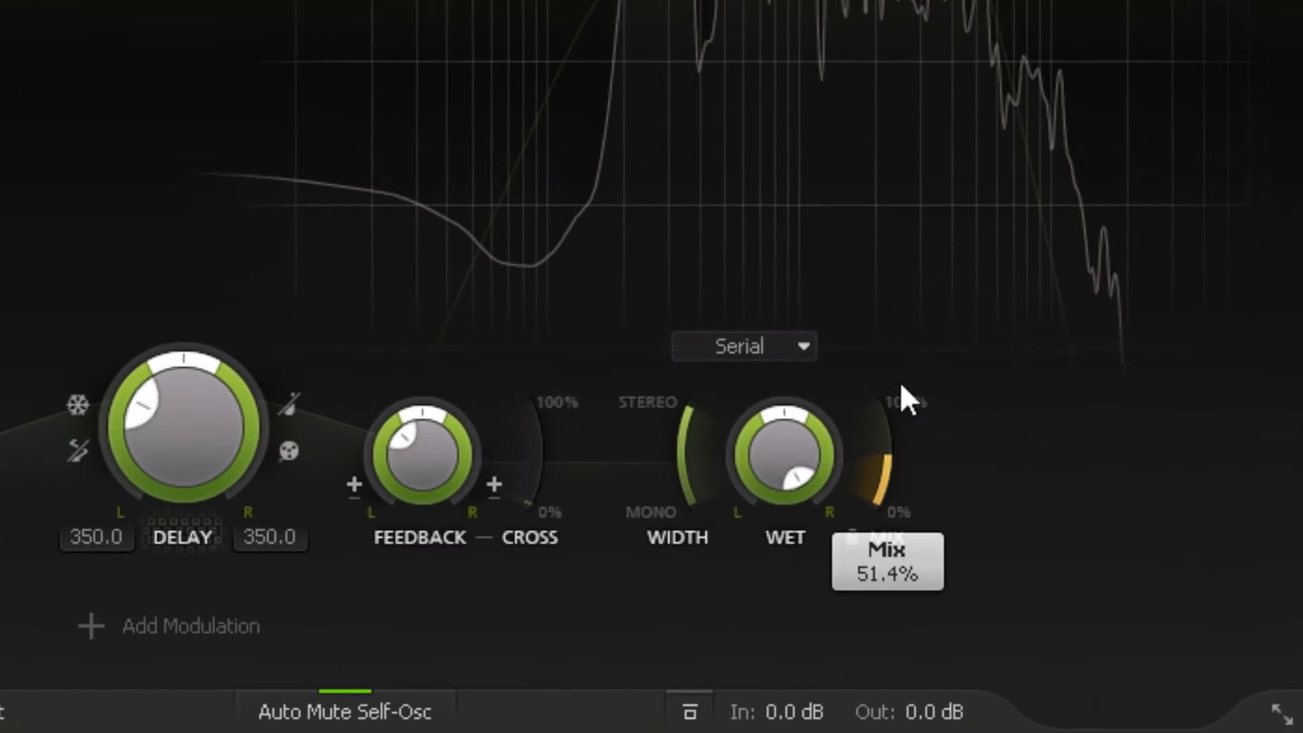
{"action": "left_click_drag", "start_coordinate": [901, 385], "coordinate": [1002, 391]}
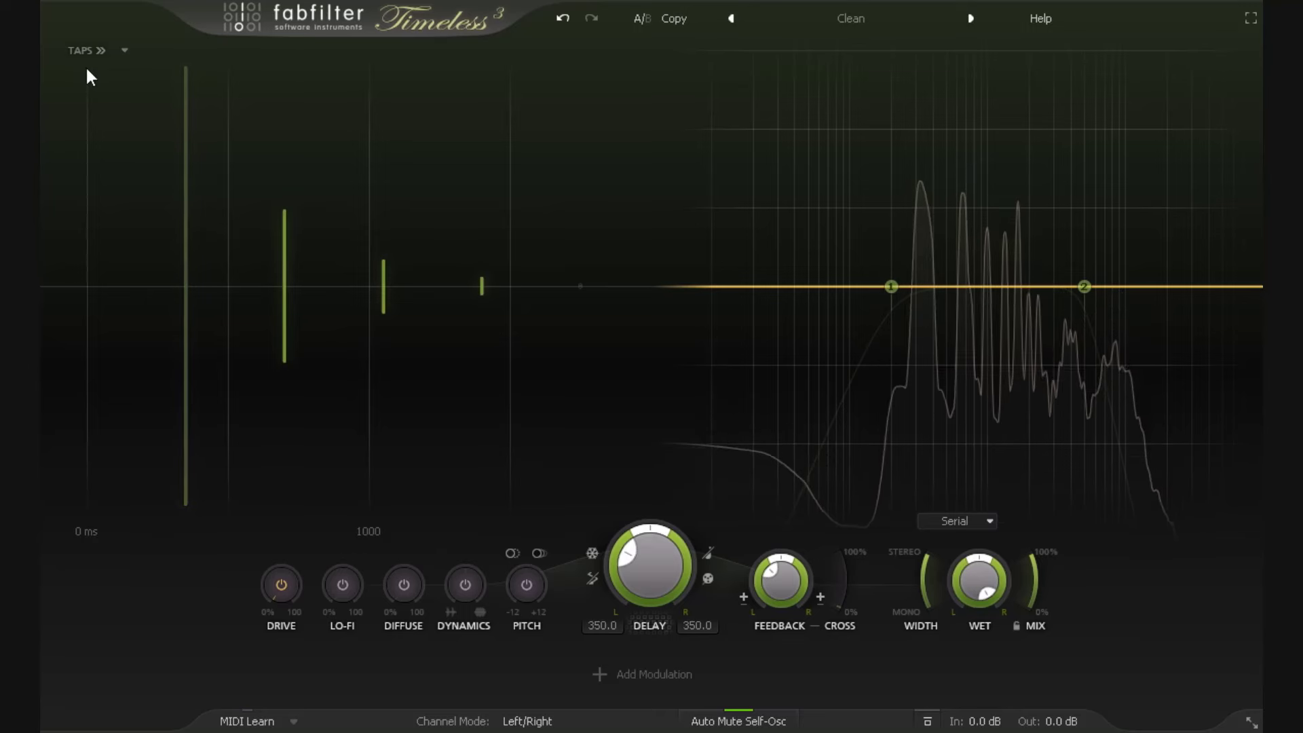
{"action": "mouse_move", "coordinate": [1036, 573]}
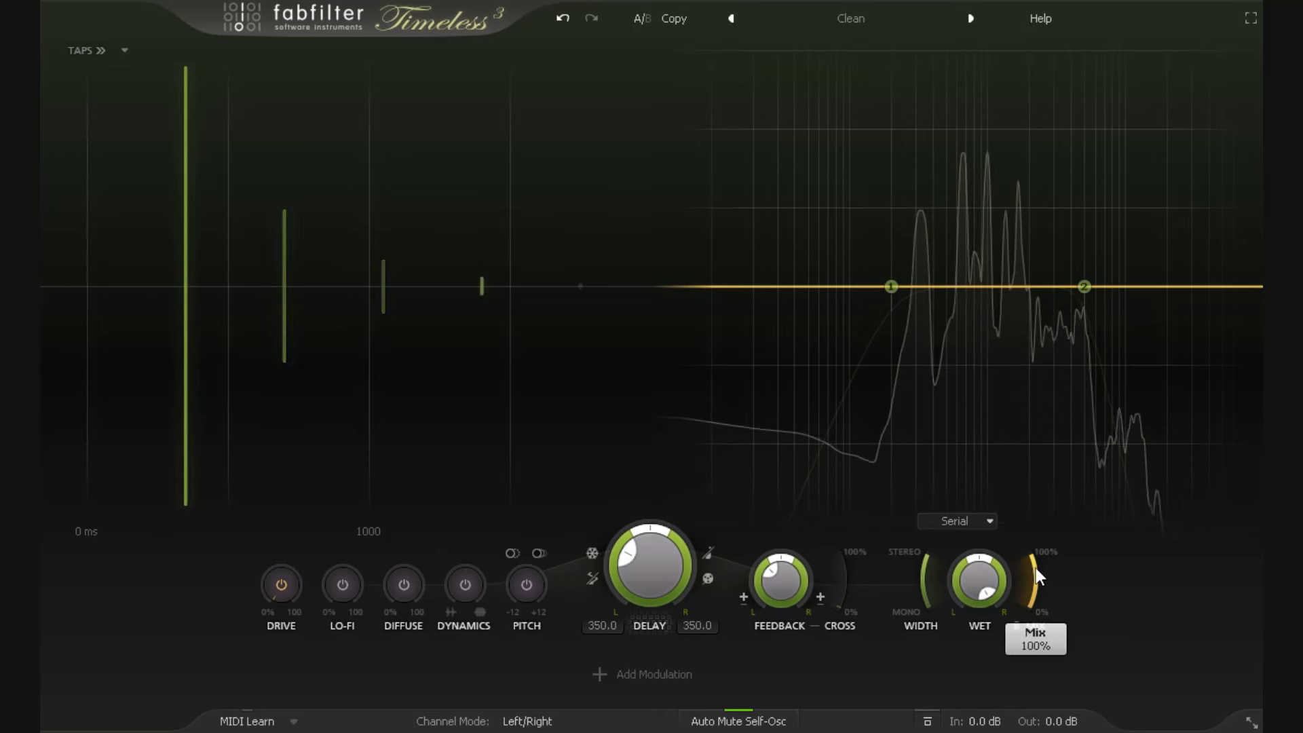
{"action": "left_click_drag", "start_coordinate": [1041, 567], "coordinate": [1039, 669]}
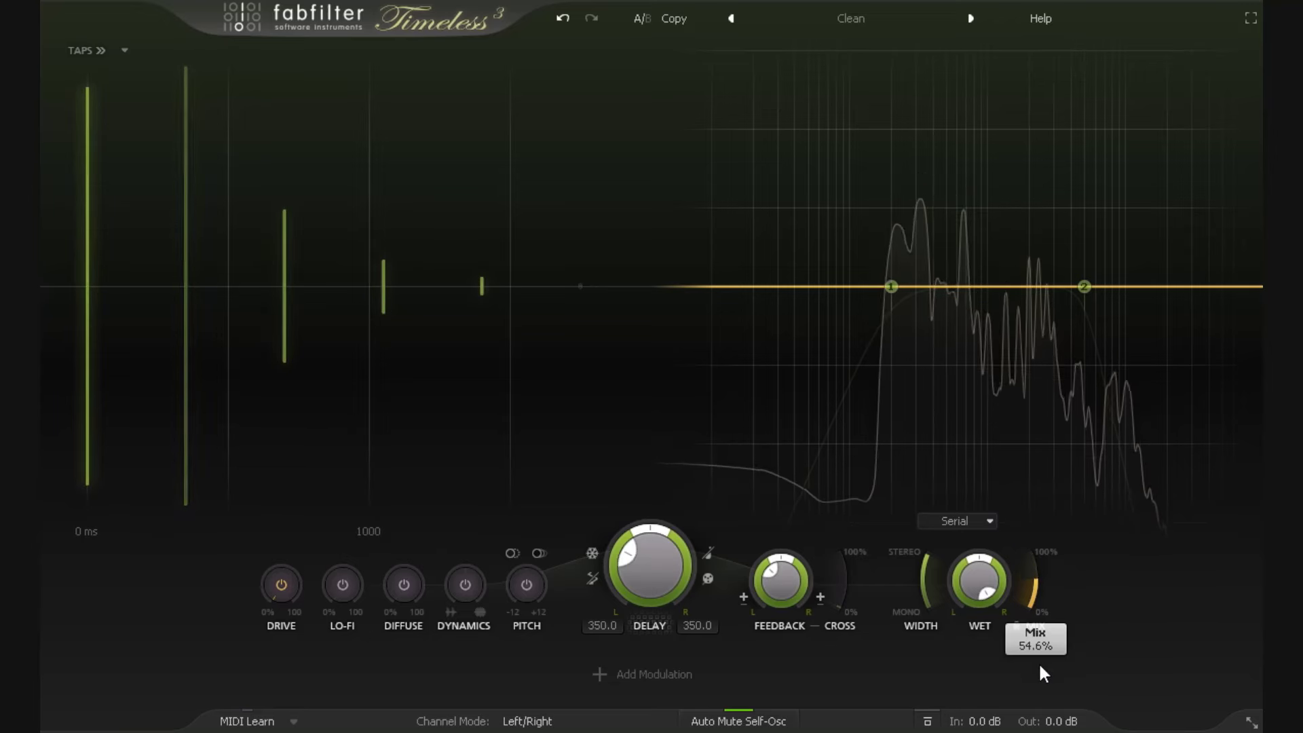
{"action": "left_click_drag", "start_coordinate": [1040, 606], "coordinate": [1050, 710]}
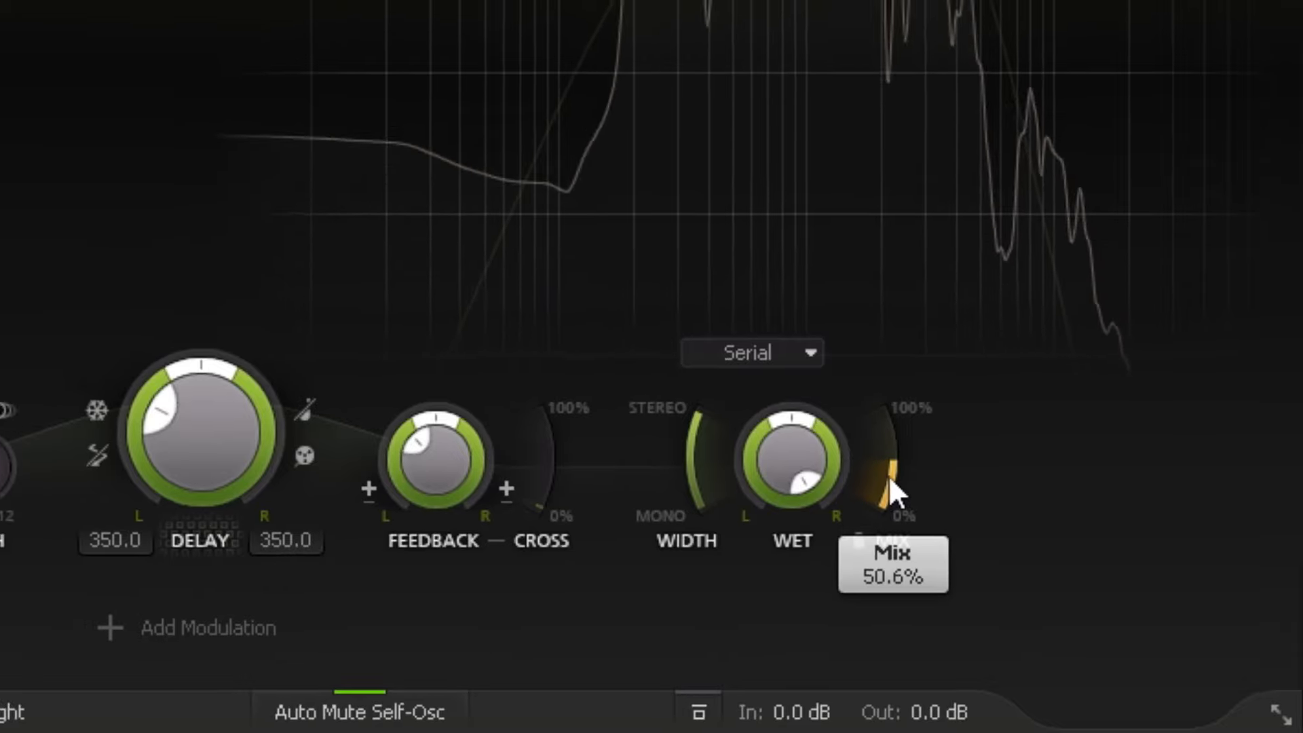
Step: Raise the Mix to 100% and lock it, then look through the preset list without choosing a preset
{"action": "left_click_drag", "start_coordinate": [882, 475], "coordinate": [849, 240]}
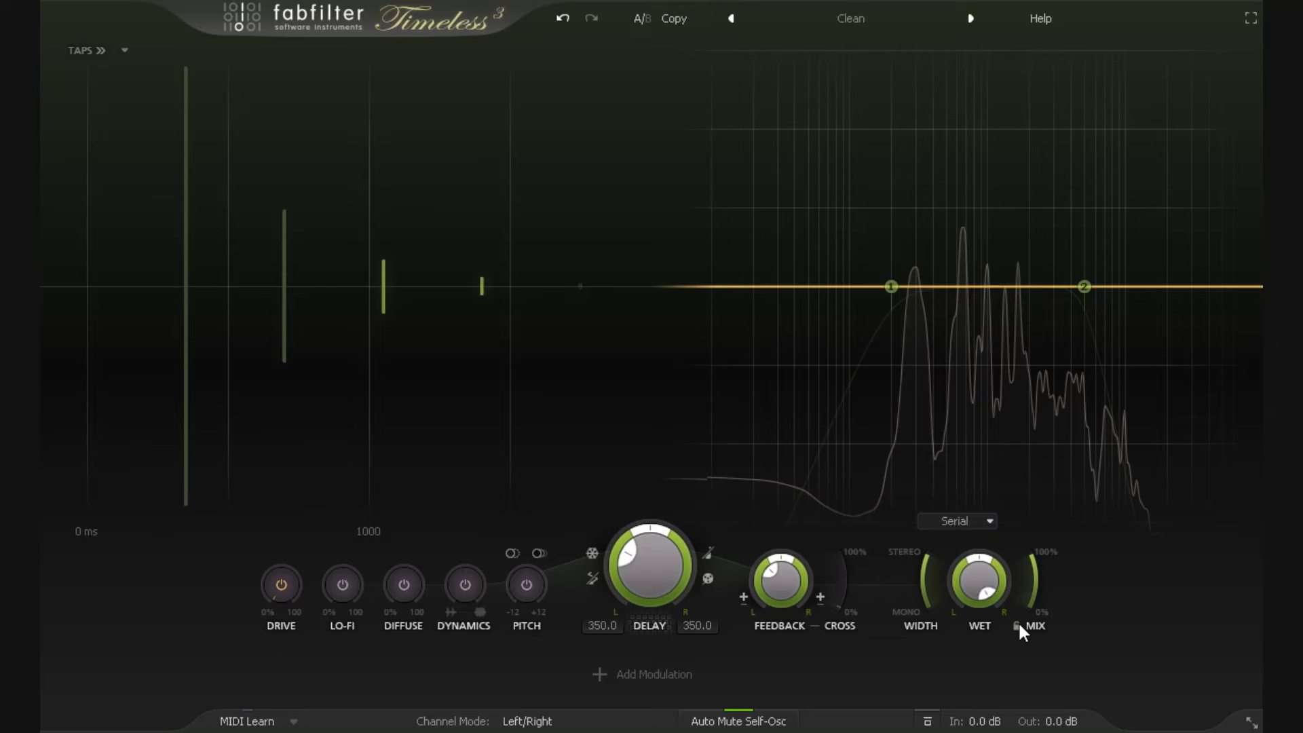
{"action": "left_click", "coordinate": [1017, 626]}
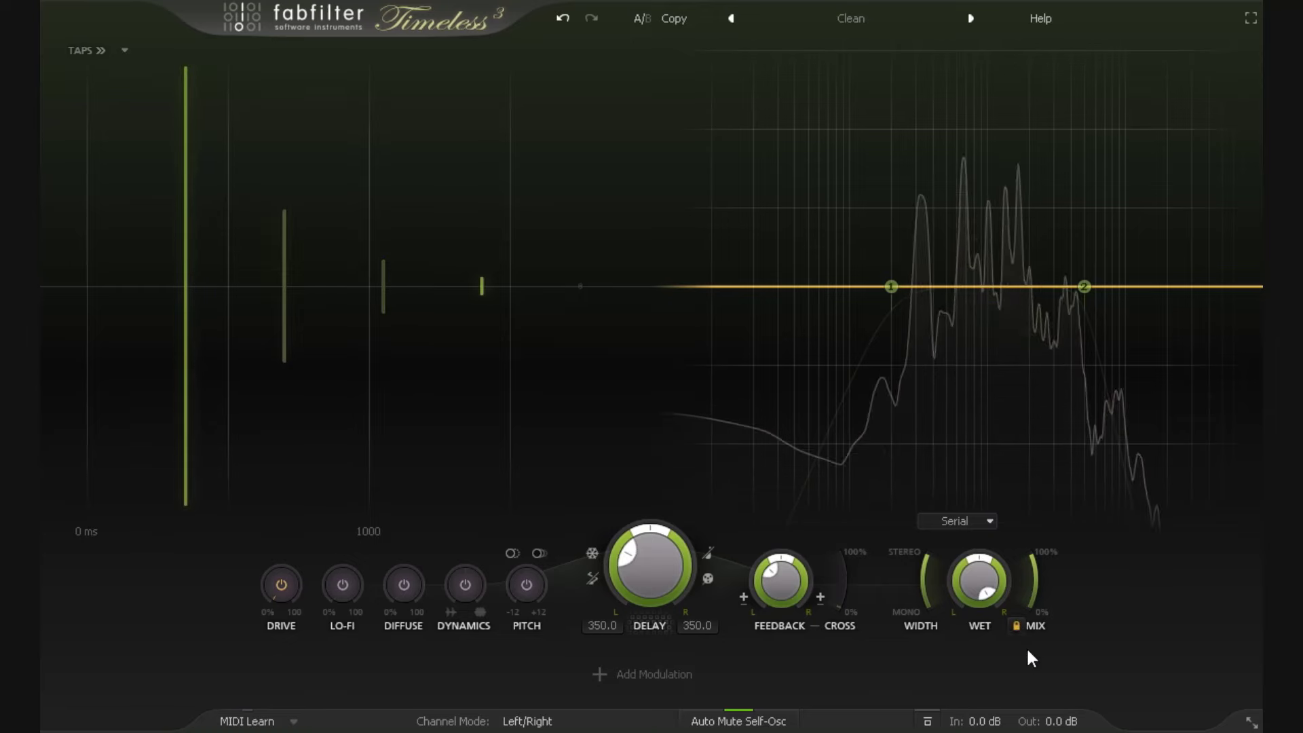
{"action": "left_click", "coordinate": [877, 26]}
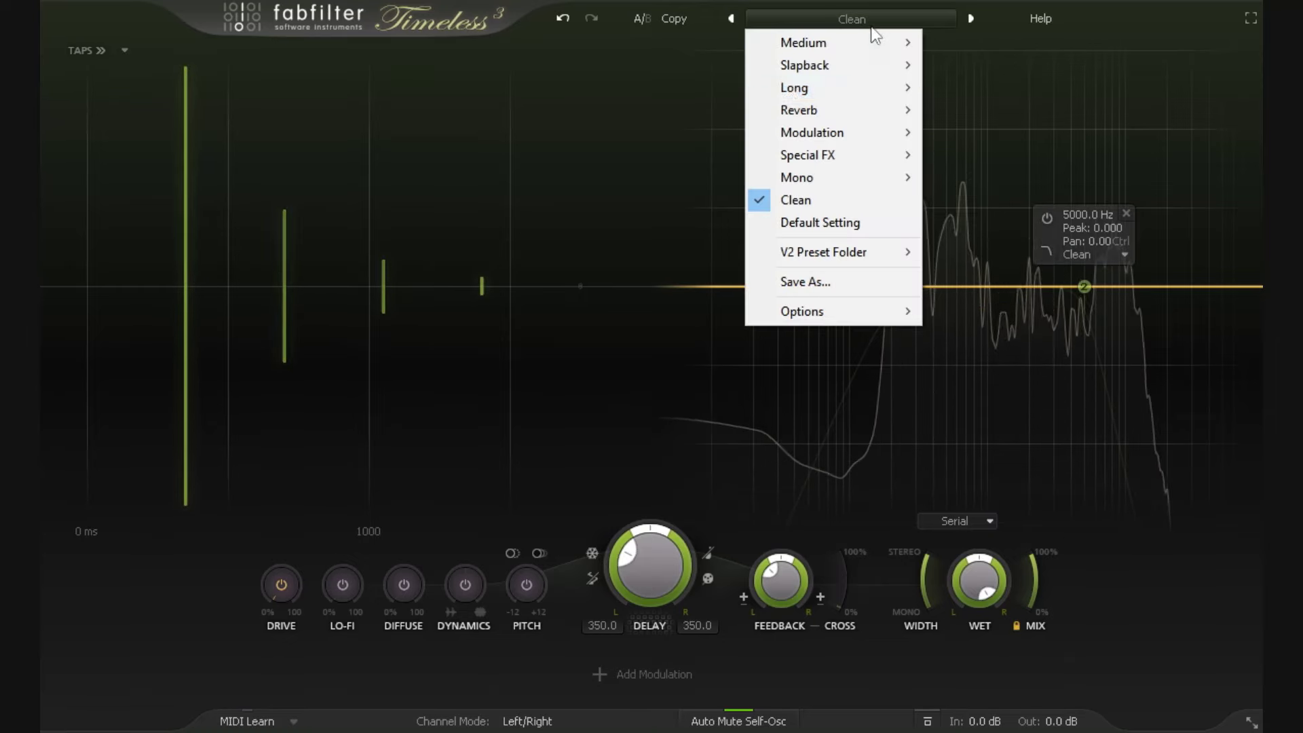
{"action": "left_click", "coordinate": [1032, 682]}
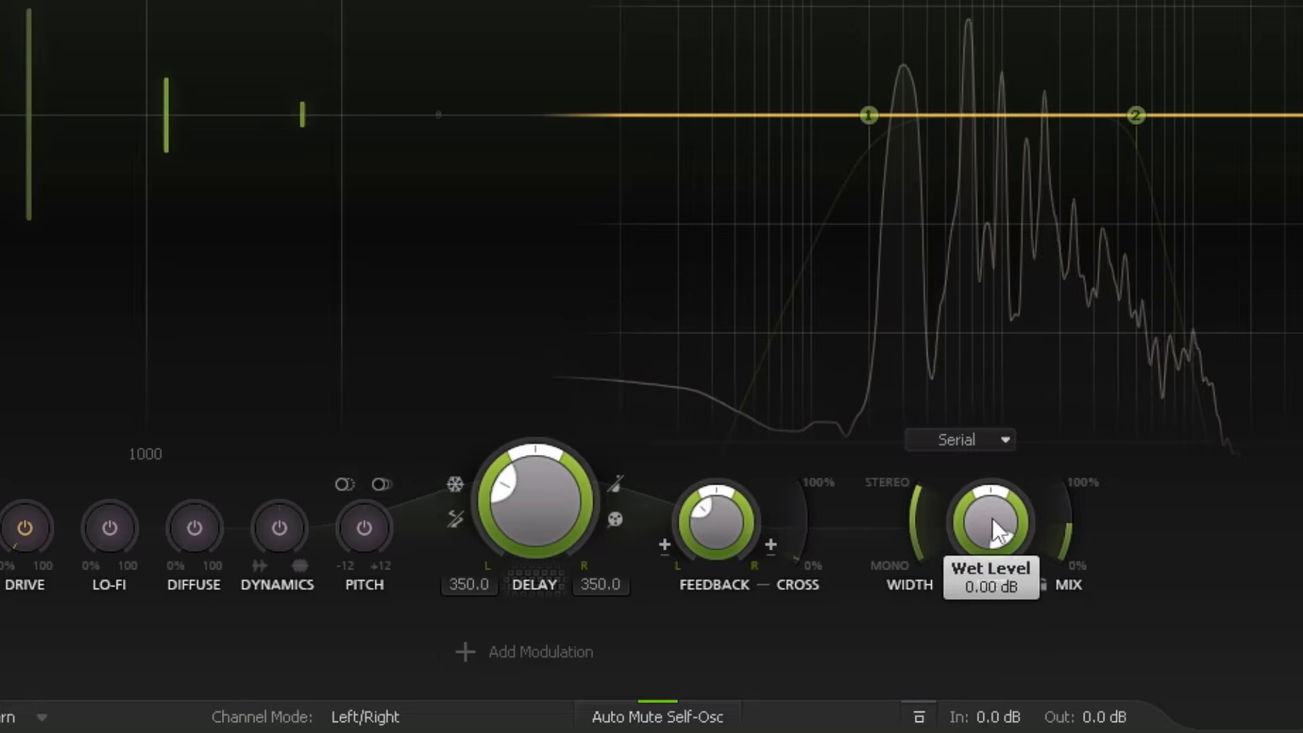
Step: Try lower wet levels down to about -20.17 dB, then reset the wet level to 0 dB
{"action": "left_click_drag", "start_coordinate": [996, 541], "coordinate": [1026, 665]}
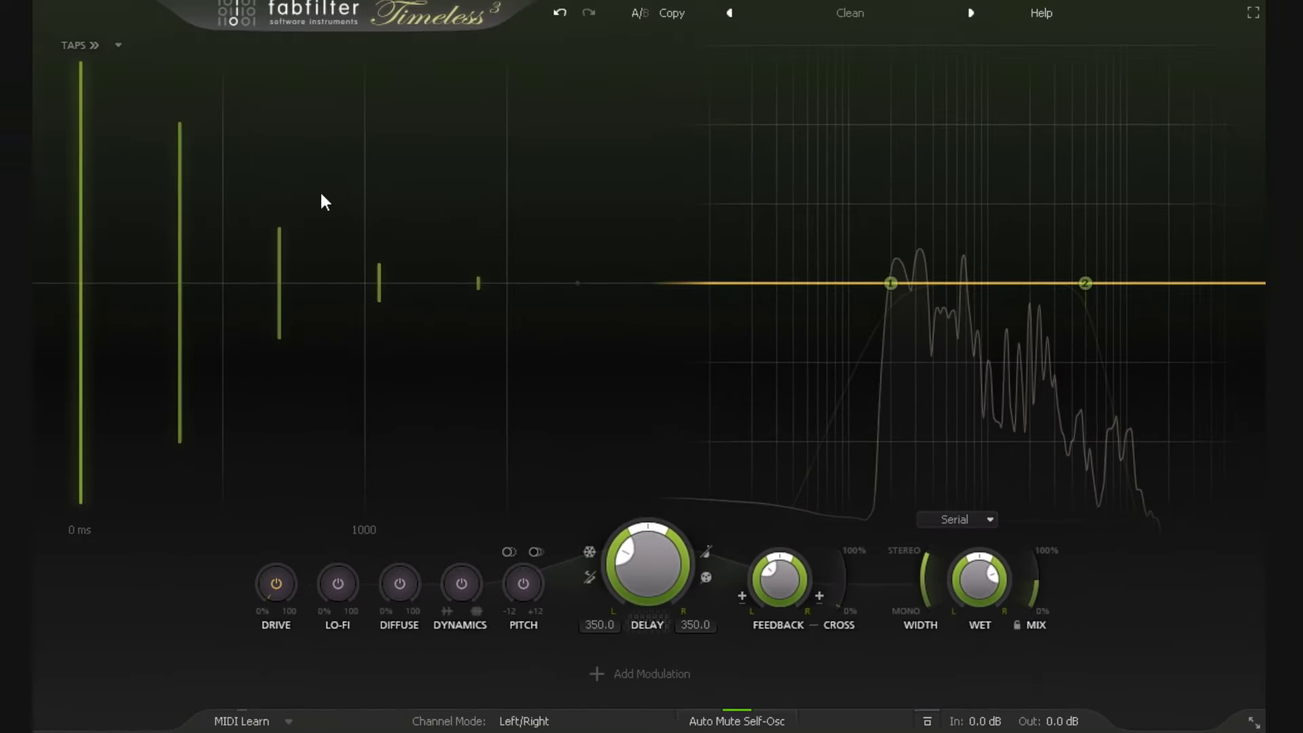
{"action": "left_click_drag", "start_coordinate": [981, 570], "coordinate": [978, 618]}
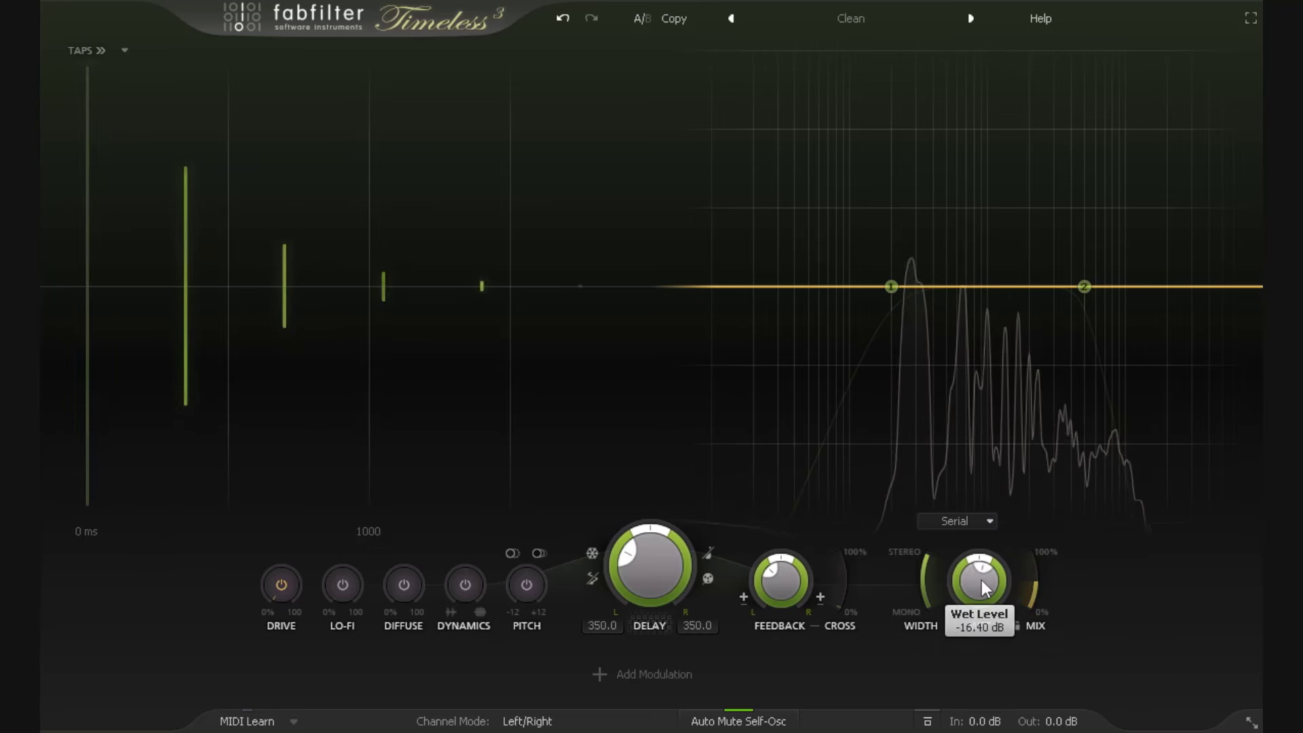
{"action": "left_click_drag", "start_coordinate": [981, 579], "coordinate": [992, 705]}
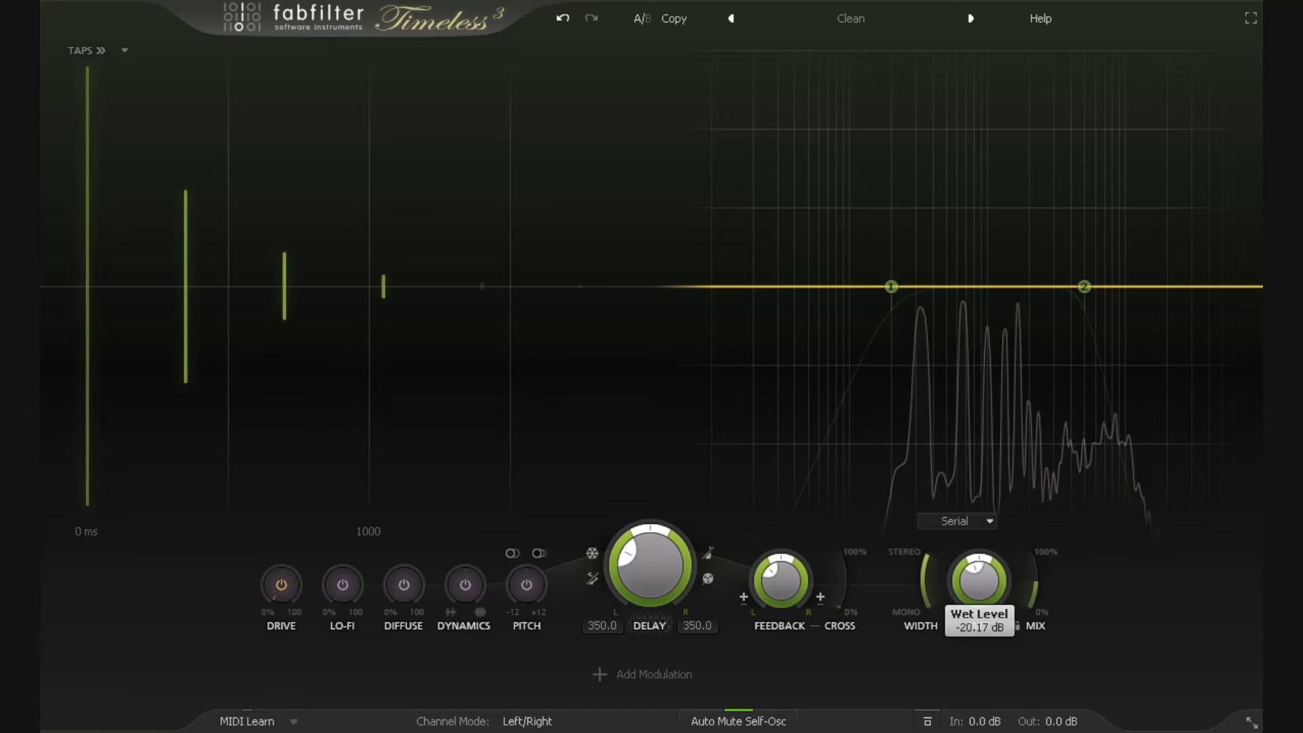
{"action": "left_click_drag", "start_coordinate": [1020, 682], "coordinate": [1058, 624]}
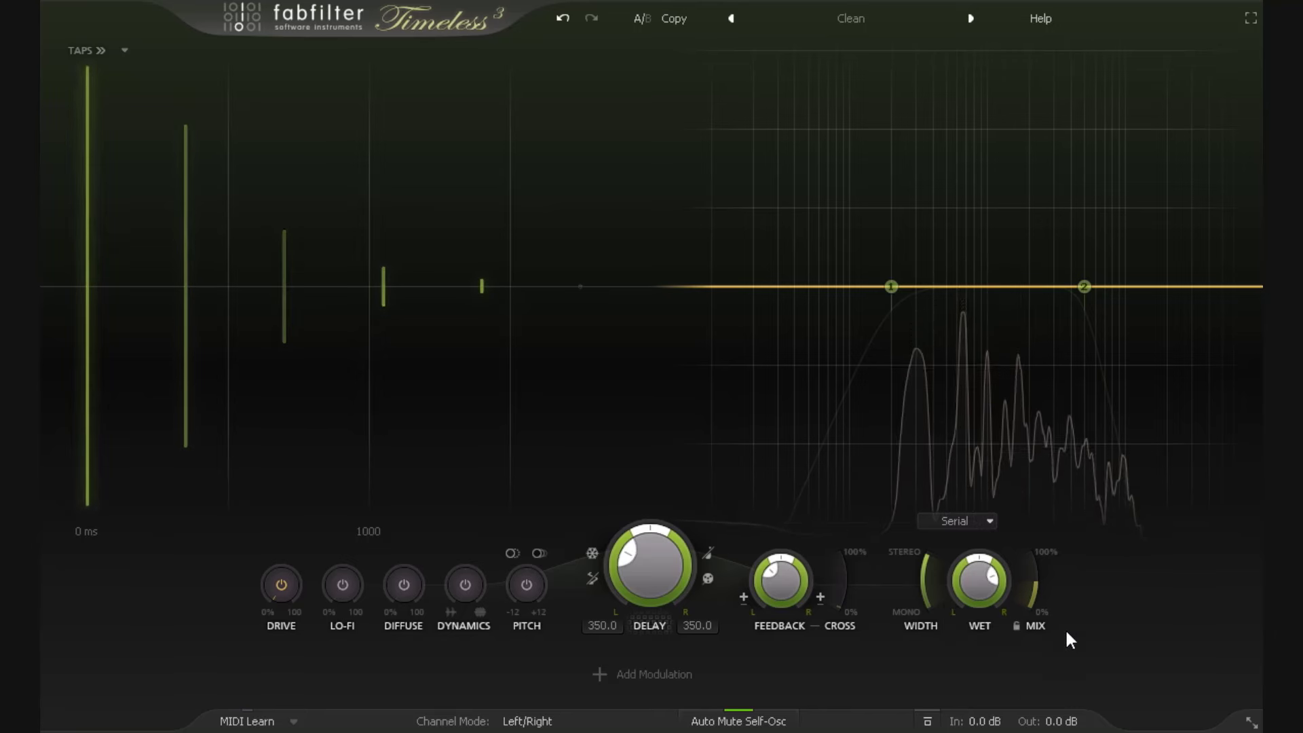
{"action": "double_click", "coordinate": [984, 587]}
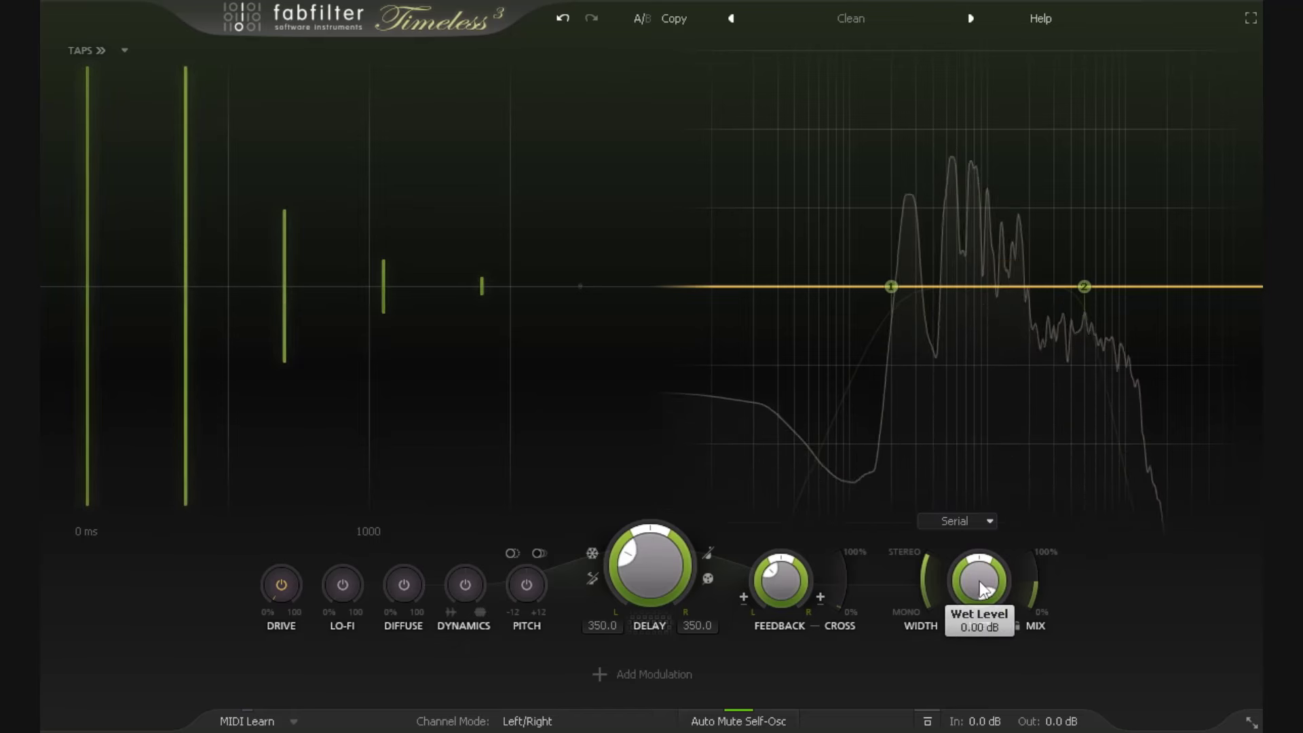
Step: Lower the wet level to about -8.79 dB, sweep the wet pan to the left and return it to centre
{"action": "left_click_drag", "start_coordinate": [980, 581], "coordinate": [1003, 679]}
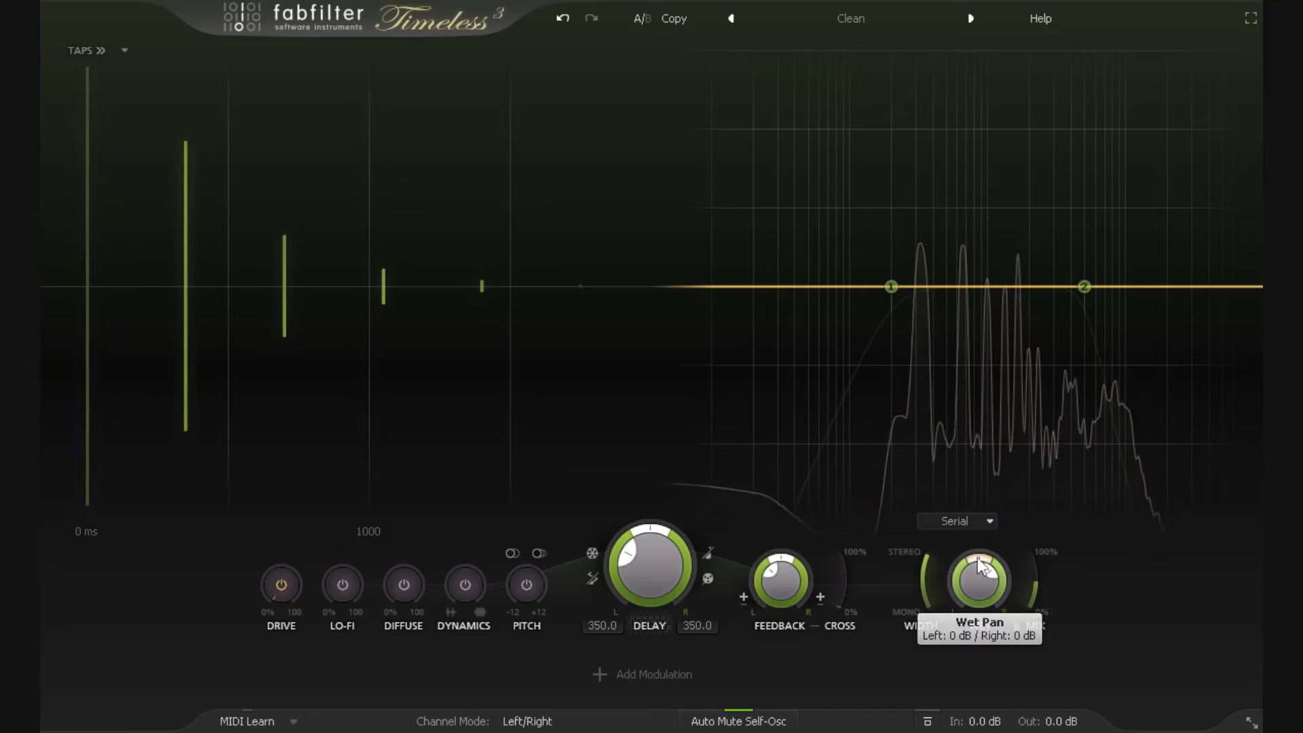
{"action": "left_click_drag", "start_coordinate": [977, 557], "coordinate": [963, 673]}
{"action": "mouse_move", "coordinate": [978, 588]}
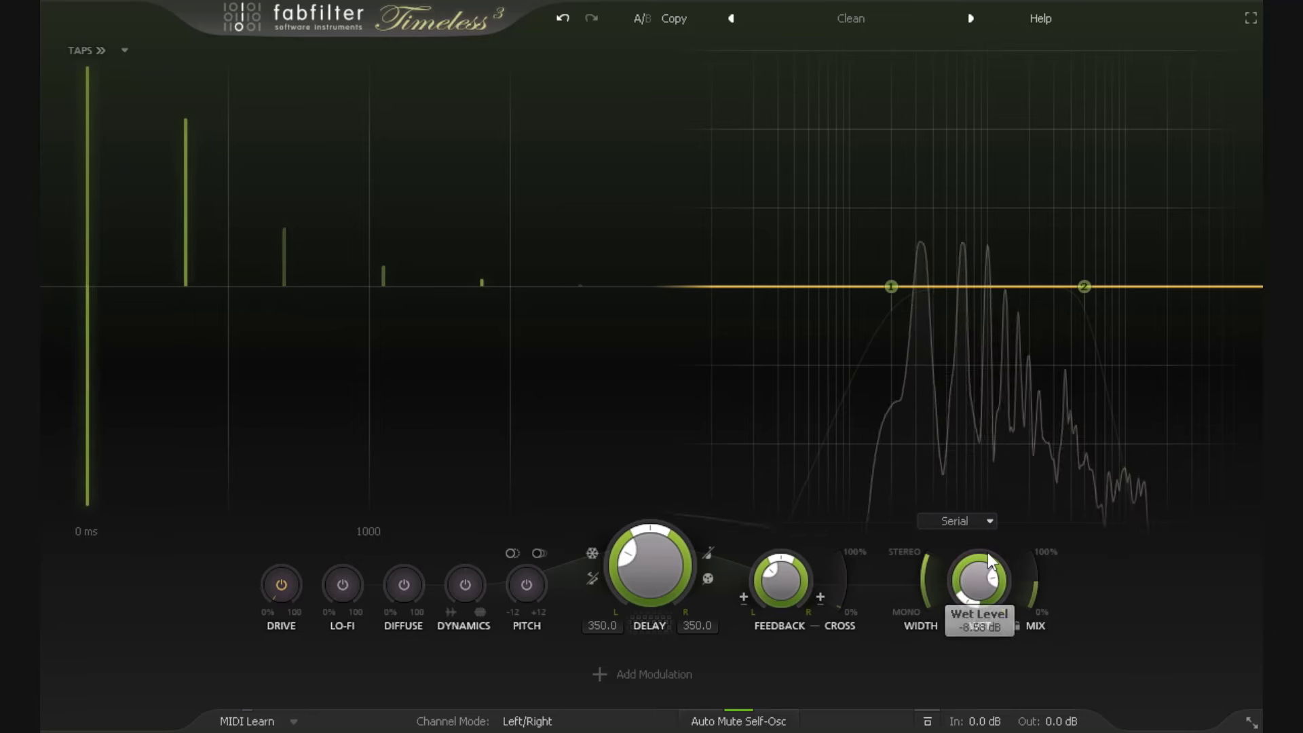
{"action": "left_click_drag", "start_coordinate": [977, 605], "coordinate": [1153, 712]}
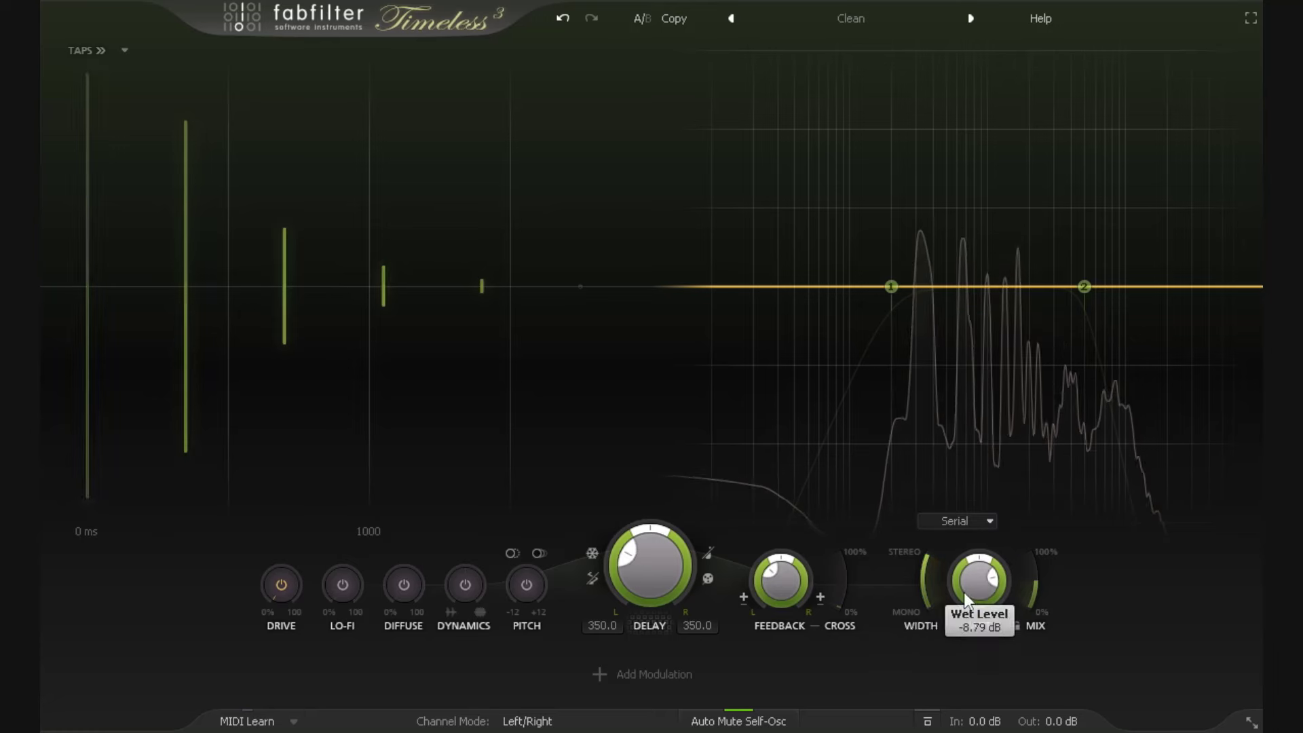
Step: Offset the right channel's delay time to 354.8 ms, then narrow the stereo width to mono and widen it again
{"action": "left_click_drag", "start_coordinate": [662, 528], "coordinate": [674, 539]}
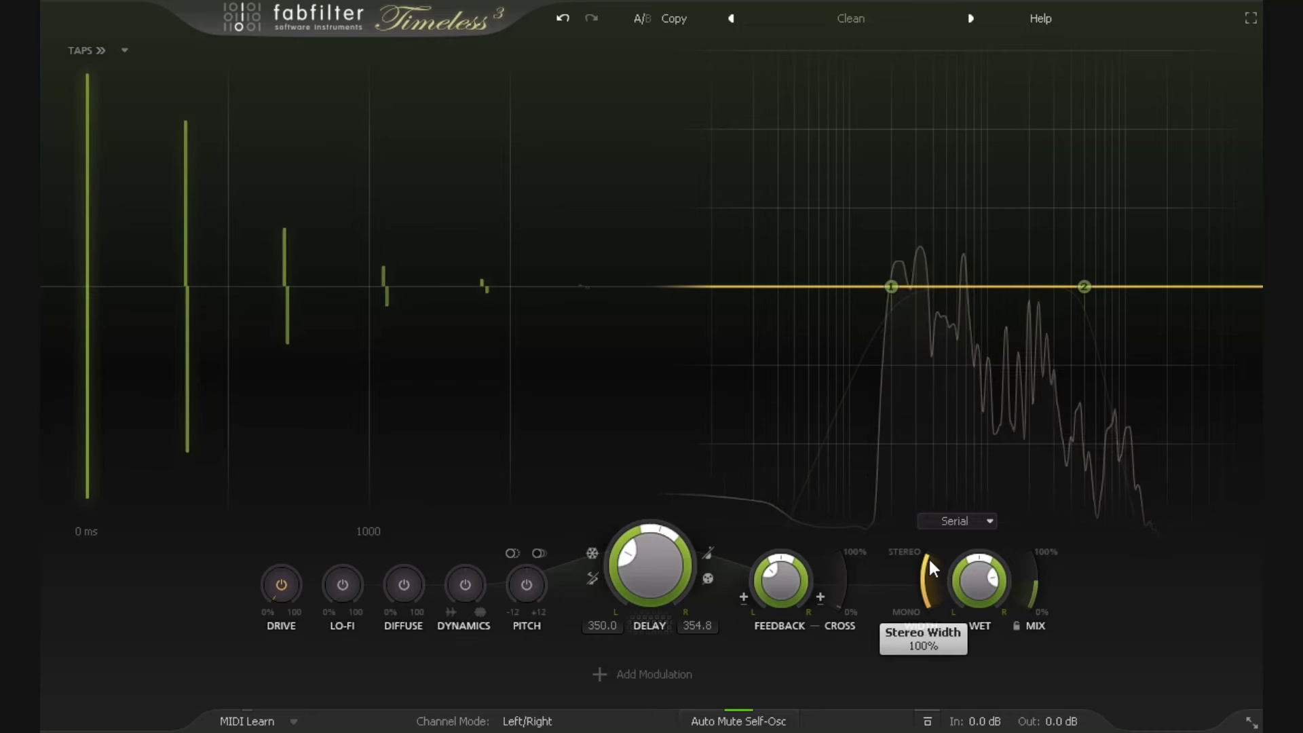
{"action": "mouse_move", "coordinate": [930, 561]}
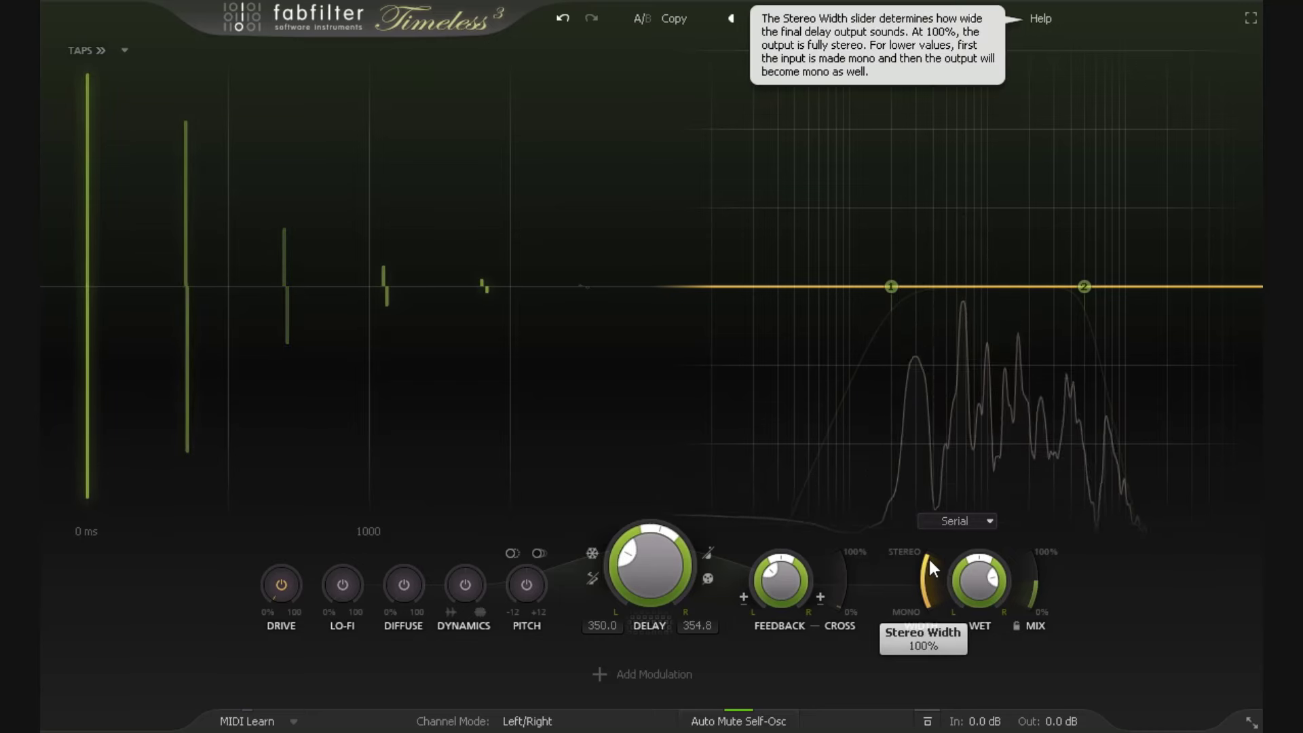
{"action": "left_click_drag", "start_coordinate": [930, 561], "coordinate": [953, 709]}
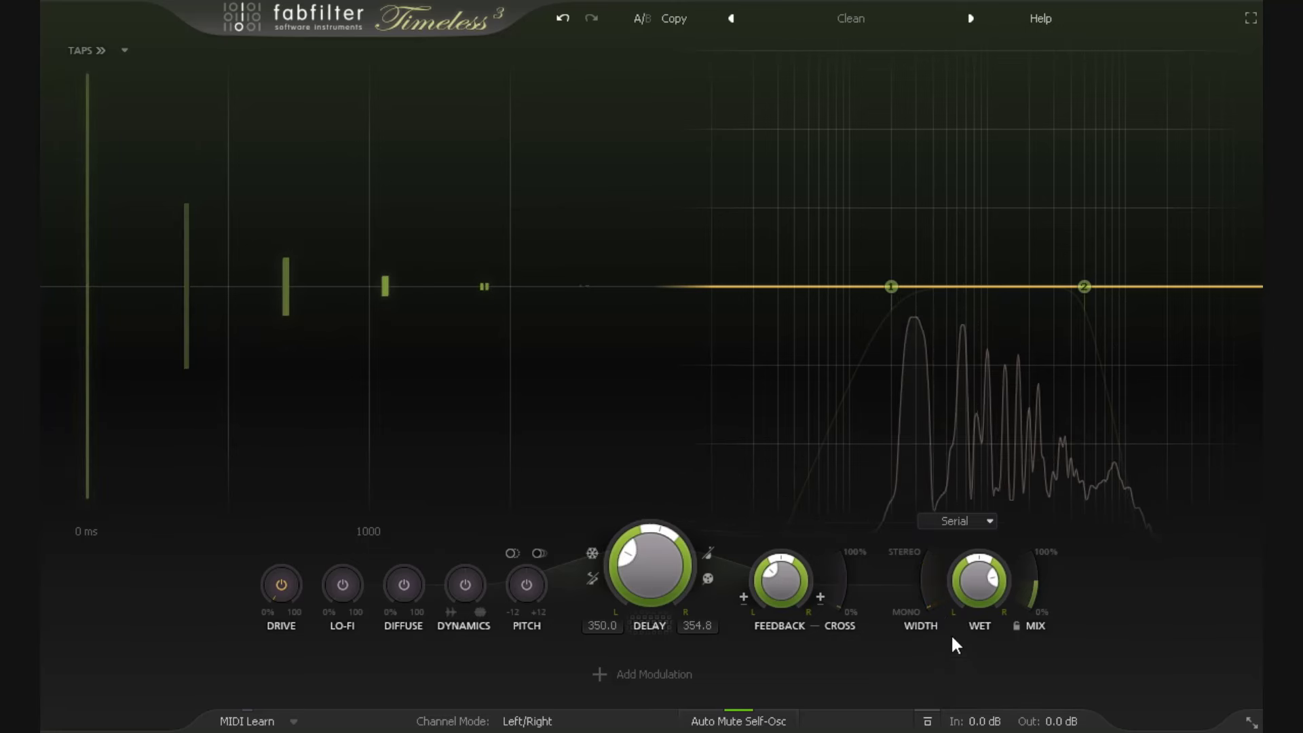
{"action": "mouse_move", "coordinate": [931, 597]}
{"action": "left_click_drag", "start_coordinate": [931, 597], "coordinate": [1040, 354]}
Step: Try an input level of about -5.6 dB and an output level of about +2.2 dB, then reset both to 0 dB
{"action": "mouse_move", "coordinate": [999, 726]}
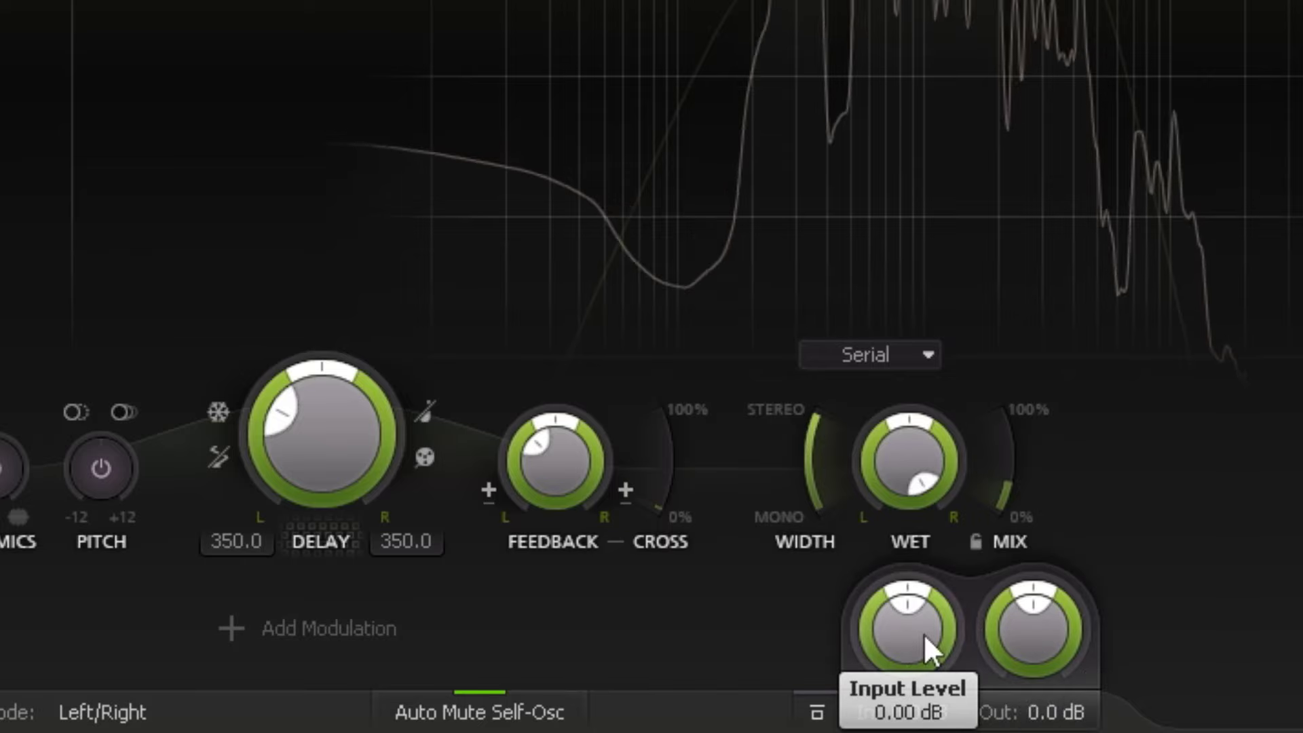
{"action": "left_click_drag", "start_coordinate": [903, 636], "coordinate": [938, 559]}
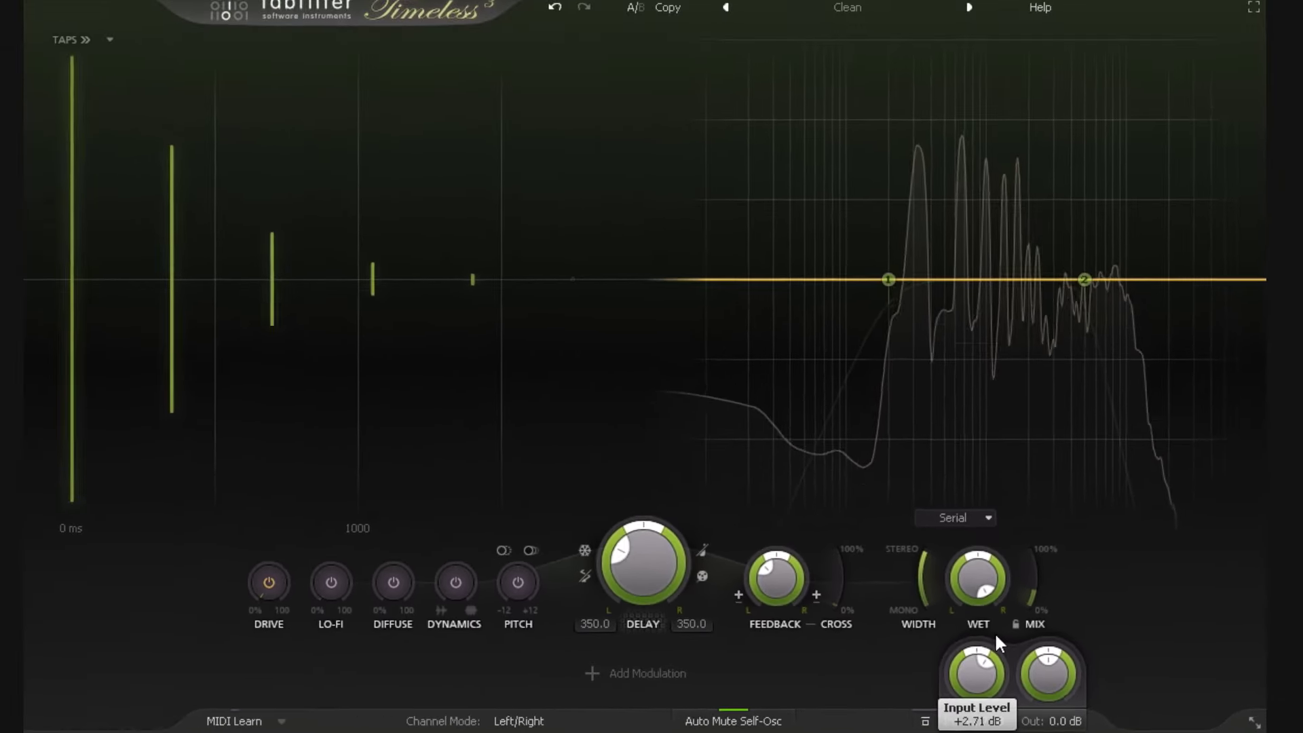
{"action": "left_click_drag", "start_coordinate": [996, 637], "coordinate": [1053, 658]}
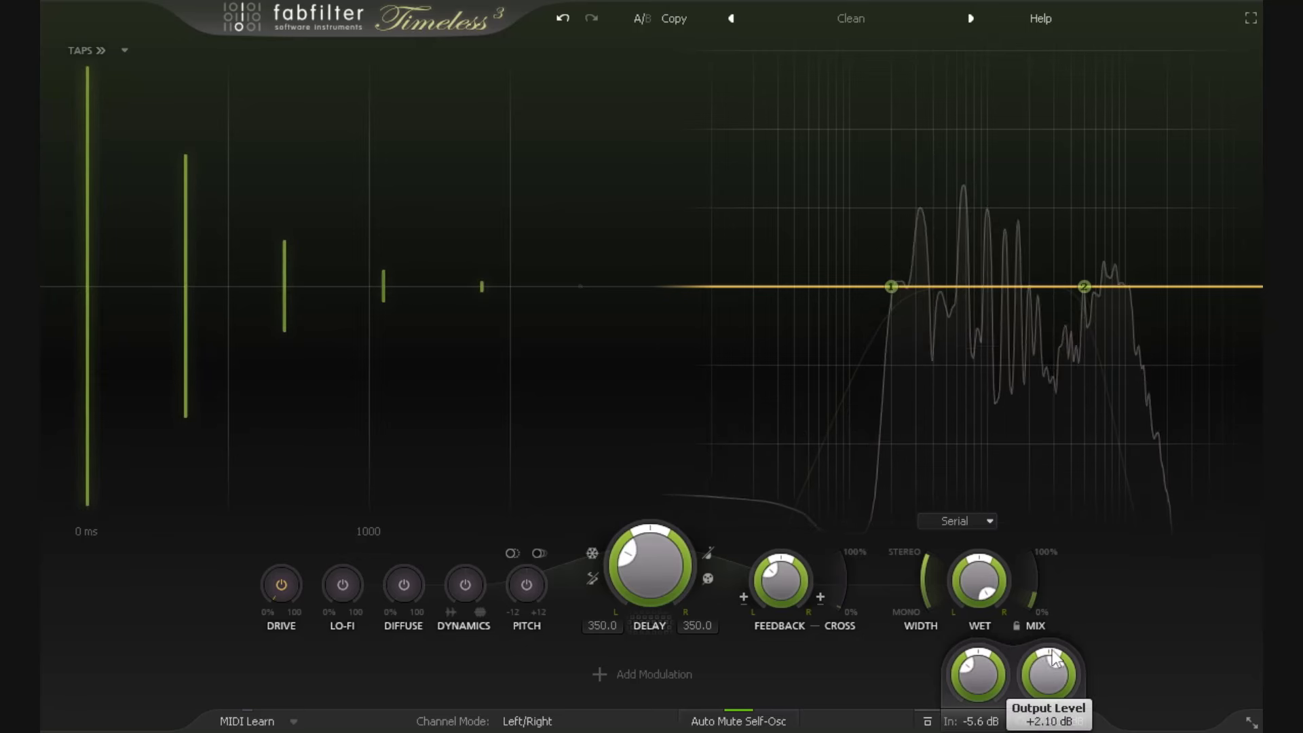
{"action": "double_click", "coordinate": [967, 667]}
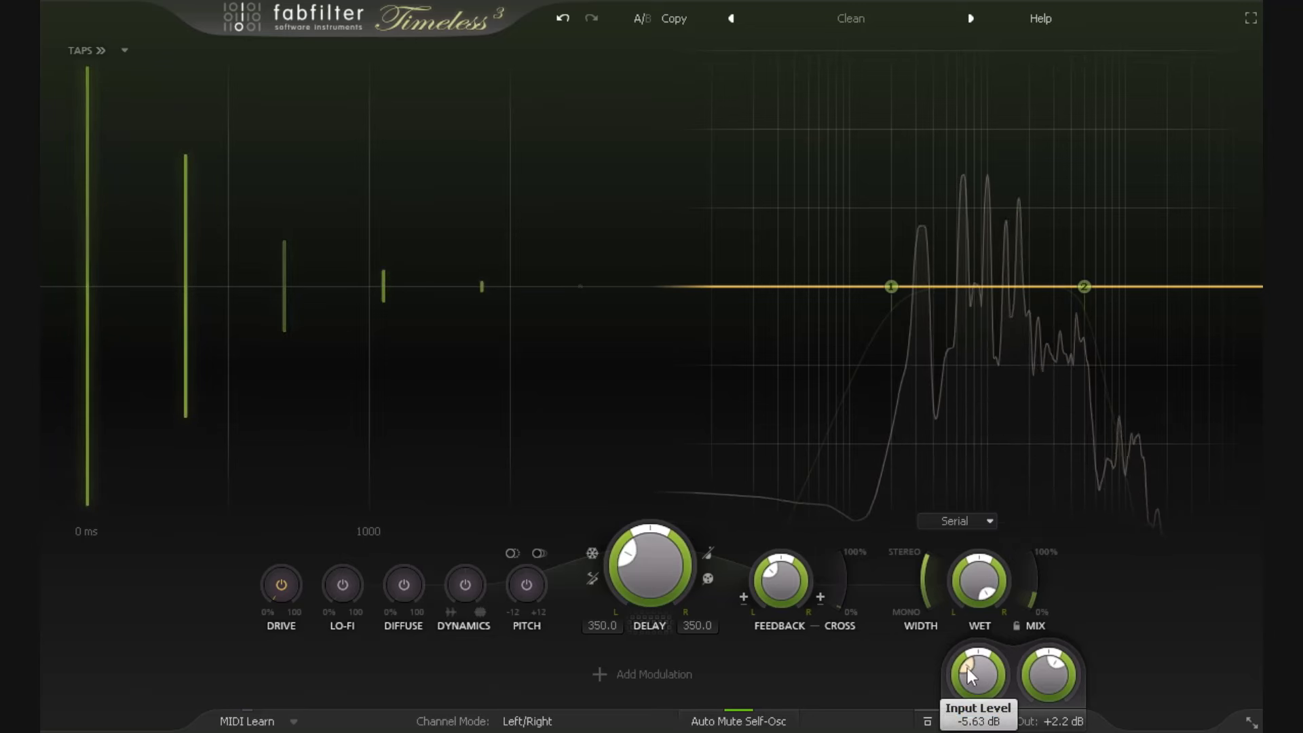
{"action": "double_click", "coordinate": [1054, 669]}
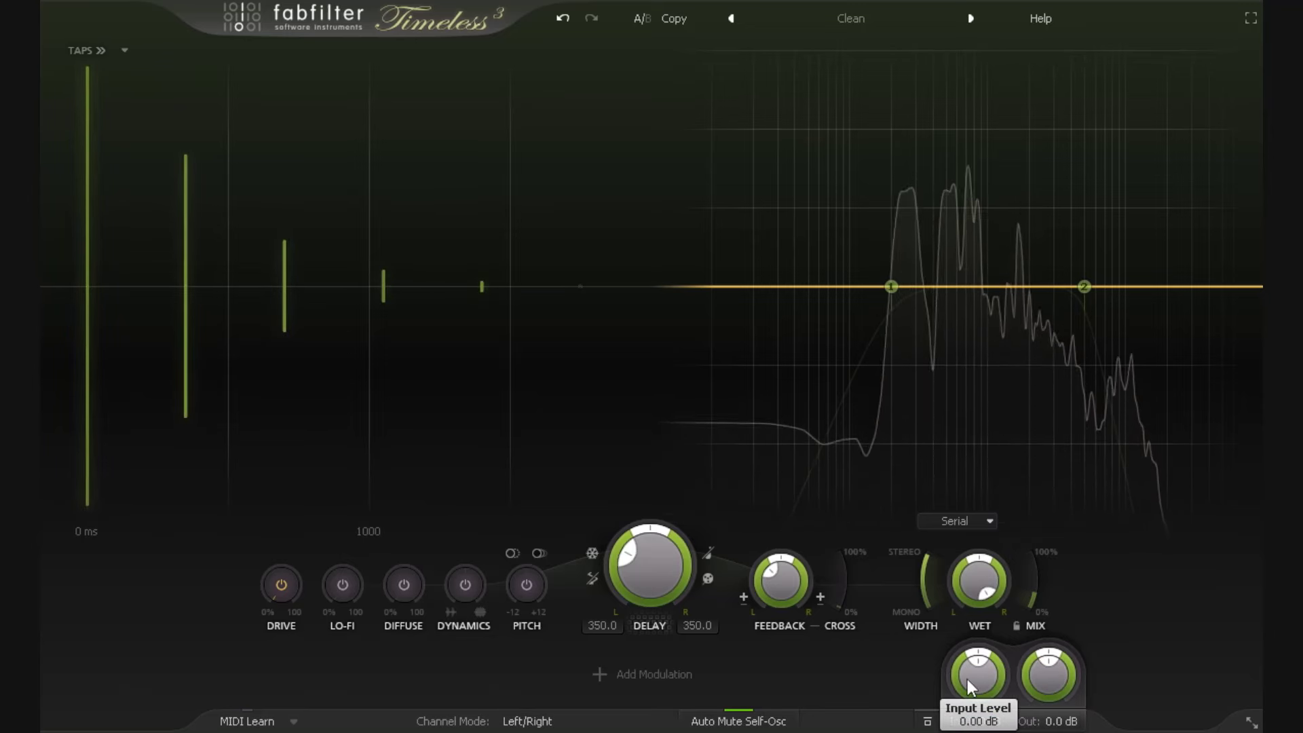
Step: Raise the input level to +1.0 dB with the output compensated to -1.0 dB, then lower the input to about -3.1 dB
{"action": "mouse_move", "coordinate": [969, 678]}
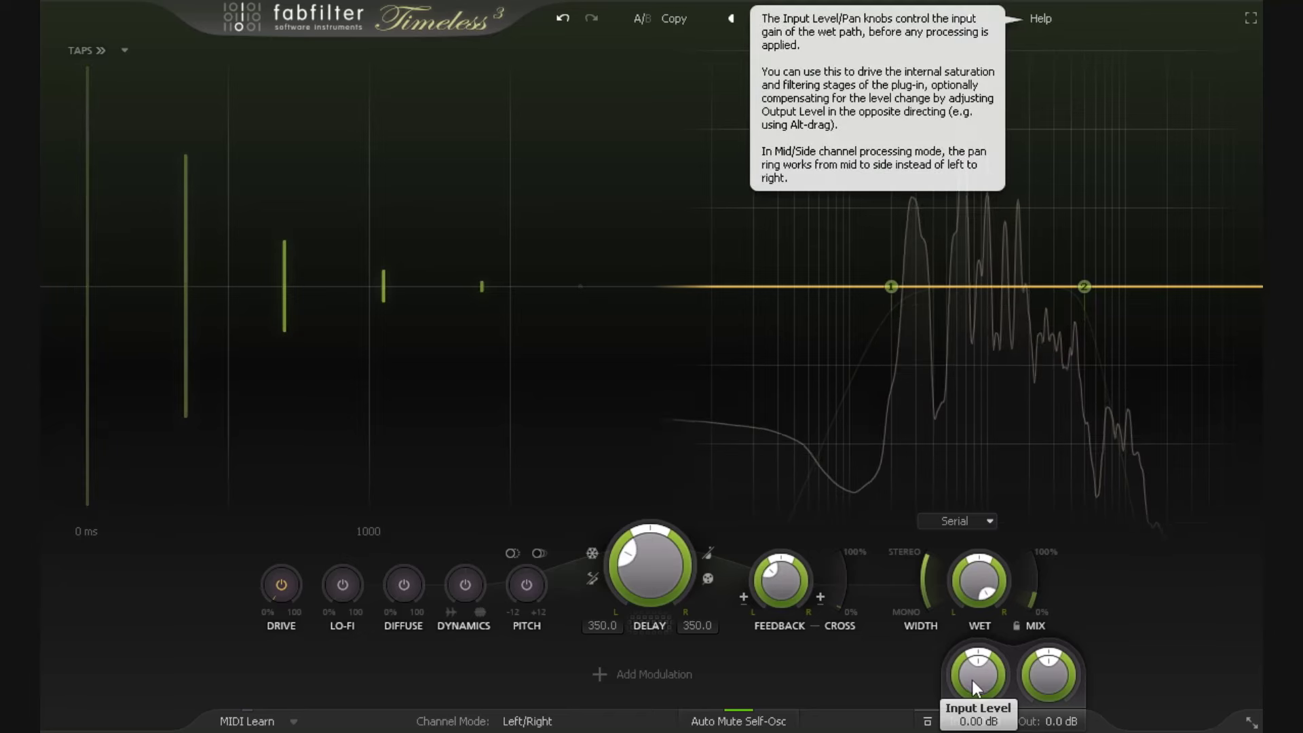
{"action": "left_click_drag", "start_coordinate": [975, 682], "coordinate": [1013, 695]}
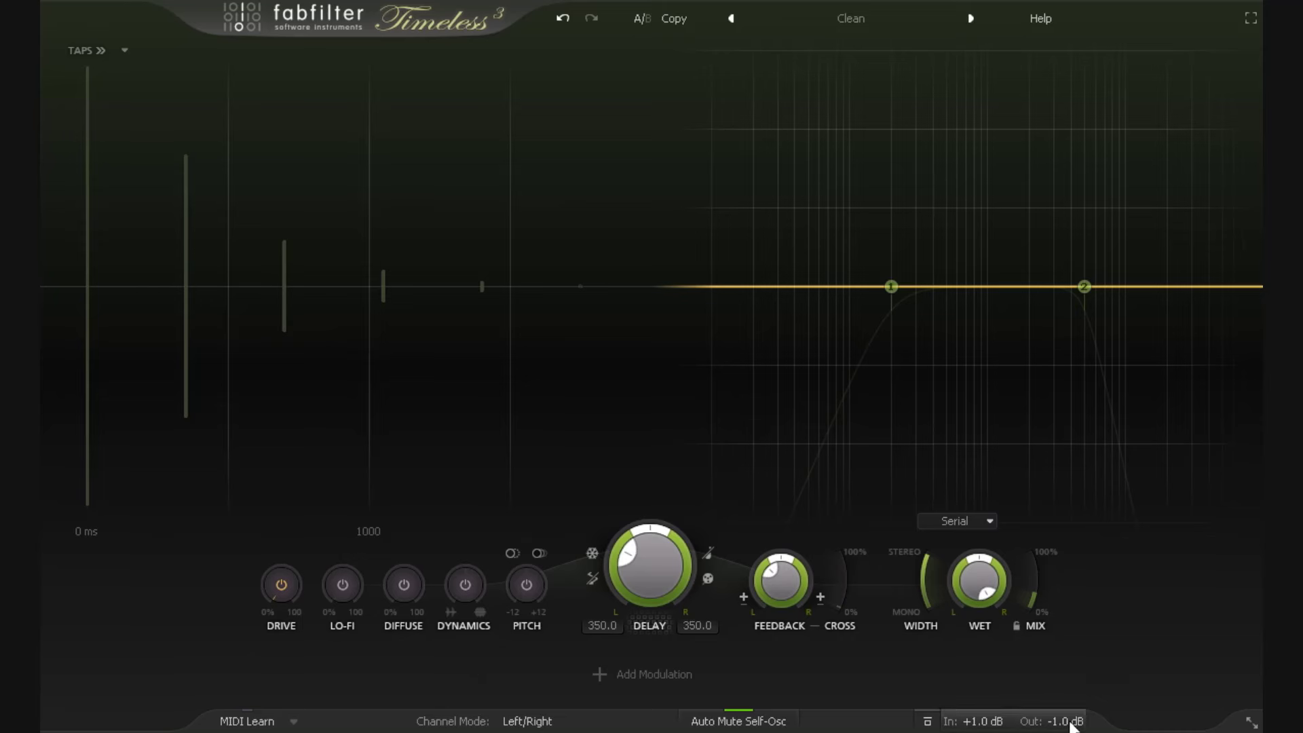
{"action": "mouse_move", "coordinate": [1032, 720]}
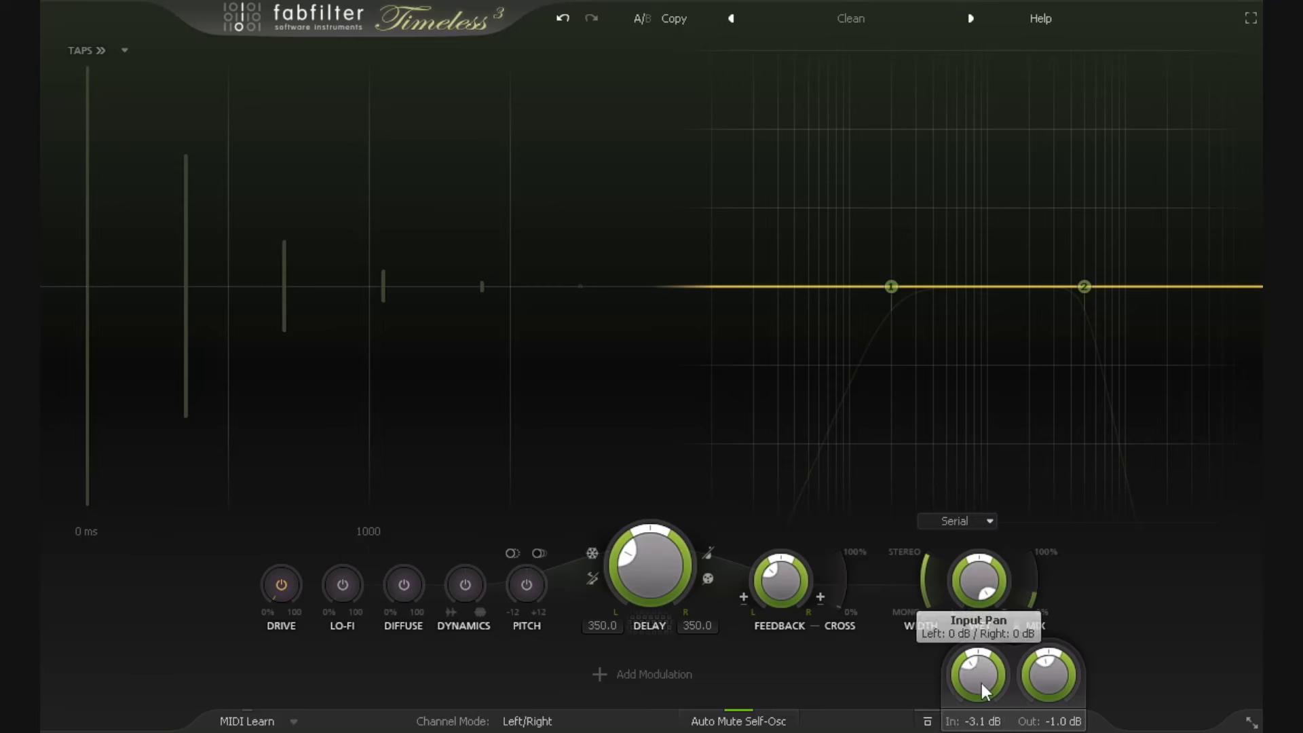
{"action": "mouse_move", "coordinate": [982, 683]}
{"action": "left_mouse_down"}
{"action": "mouse_move", "coordinate": [980, 616]}
{"action": "mouse_move", "coordinate": [995, 688]}
{"action": "left_mouse_up"}
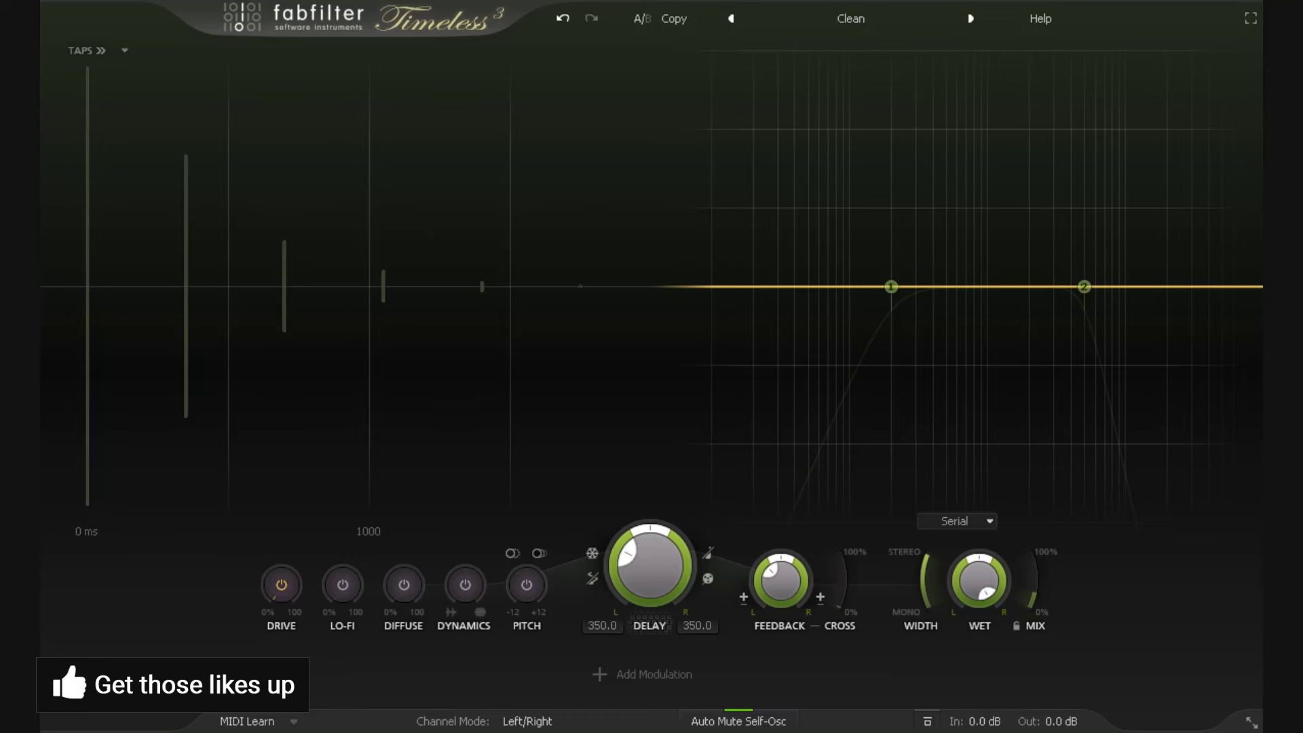
Step: Start playback and move the first echo in the tap display to set the delay time to 429.2 ms
{"action": "key", "text": "space"}
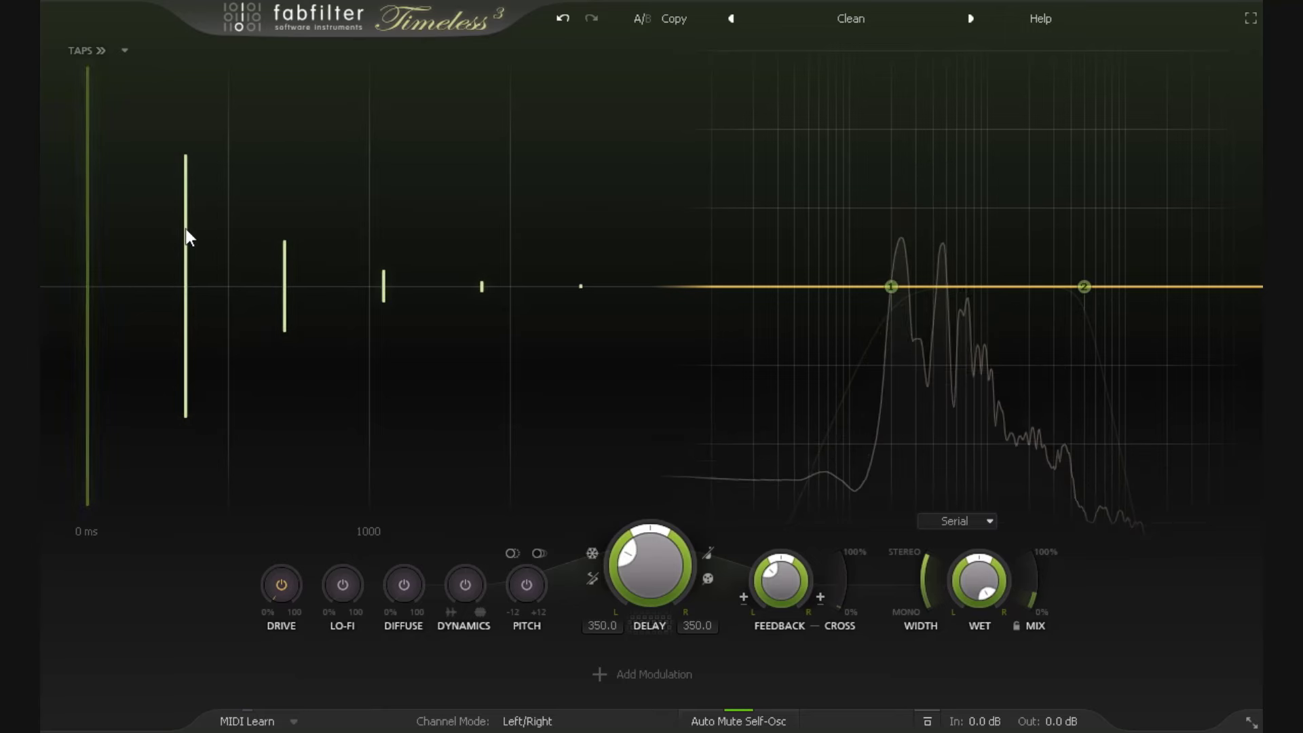
{"action": "left_click_drag", "start_coordinate": [185, 217], "coordinate": [220, 217]}
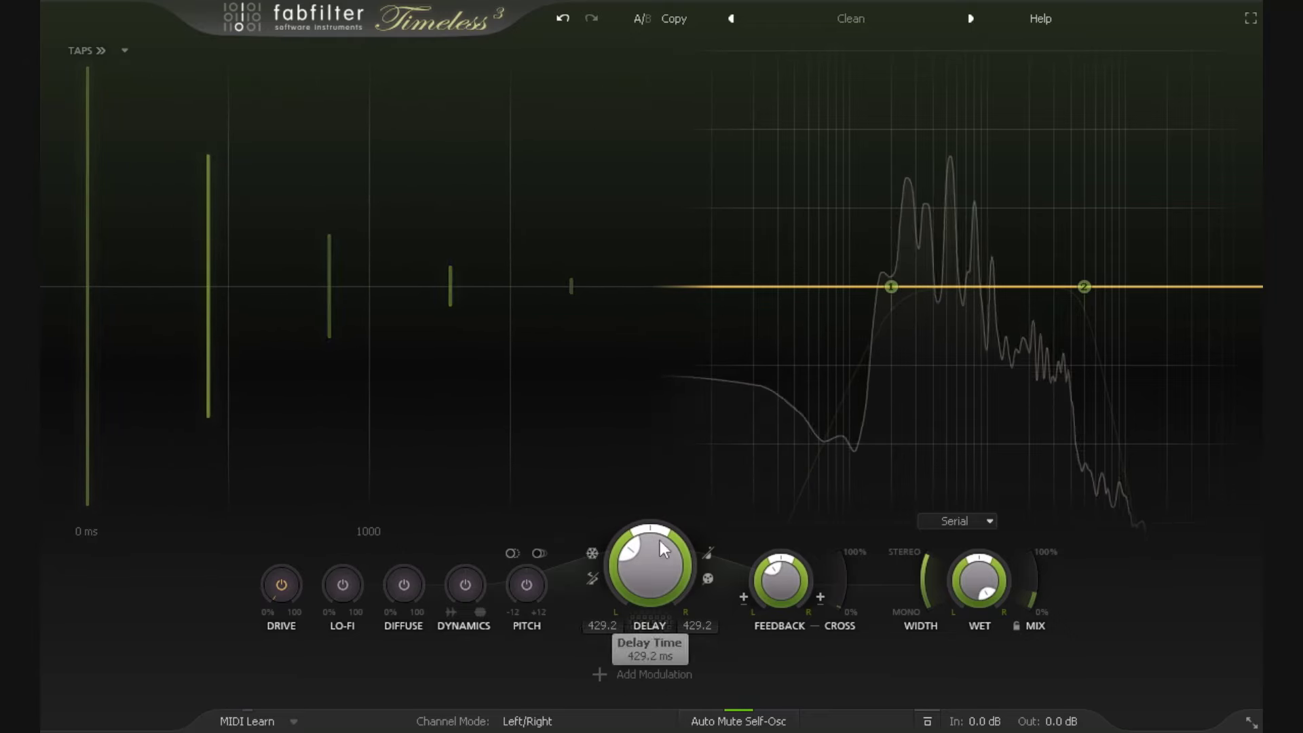
Step: Try delay times of 312.7 ms and 622.8 ms with feedback at 50.9%, then lower the feedback
{"action": "mouse_move", "coordinate": [205, 256]}
{"action": "left_mouse_down"}
{"action": "mouse_move", "coordinate": [252, 253]}
{"action": "mouse_move", "coordinate": [196, 263]}
{"action": "mouse_move", "coordinate": [192, 141]}
{"action": "mouse_move", "coordinate": [217, 238]}
{"action": "mouse_move", "coordinate": [173, 271]}
{"action": "mouse_move", "coordinate": [200, 259]}
{"action": "mouse_move", "coordinate": [198, 160]}
{"action": "mouse_move", "coordinate": [208, 214]}
{"action": "mouse_move", "coordinate": [165, 249]}
{"action": "mouse_move", "coordinate": [186, 246]}
{"action": "left_mouse_up"}
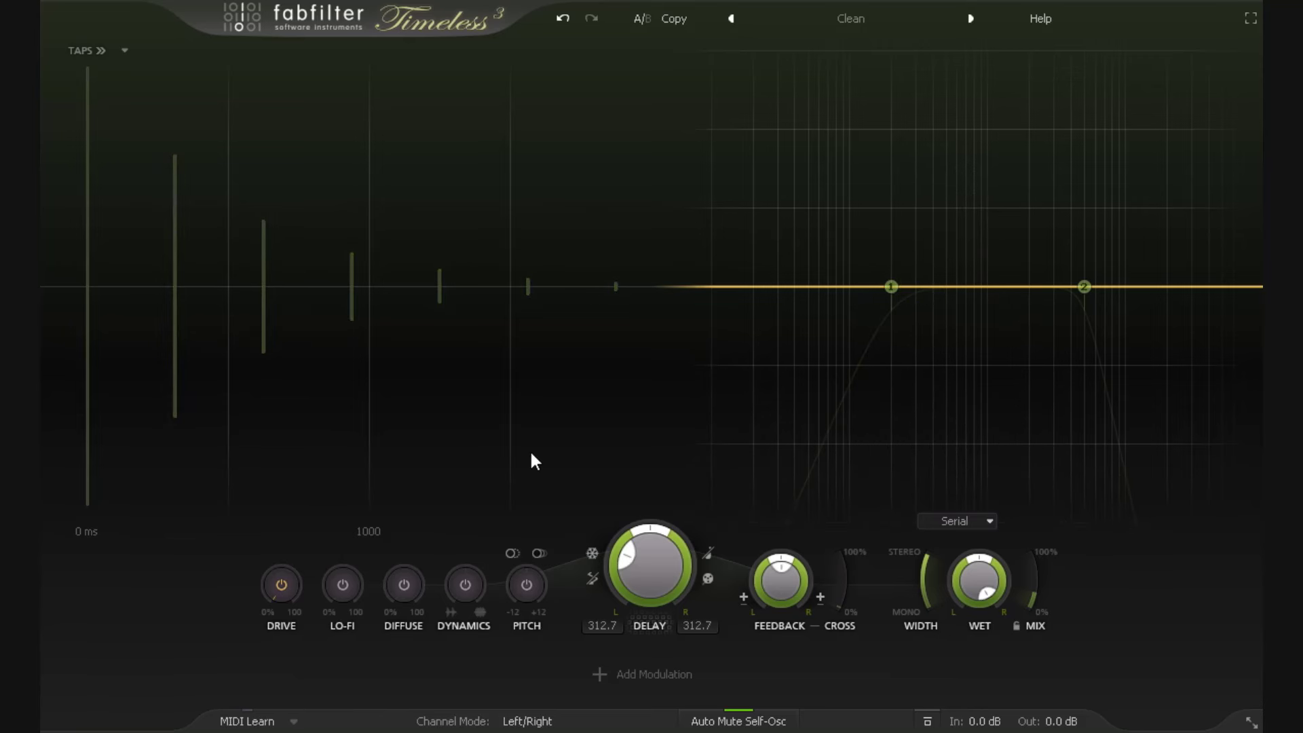
{"action": "scroll", "coordinate": [628, 565], "scroll_direction": "up", "scroll_amount": 5}
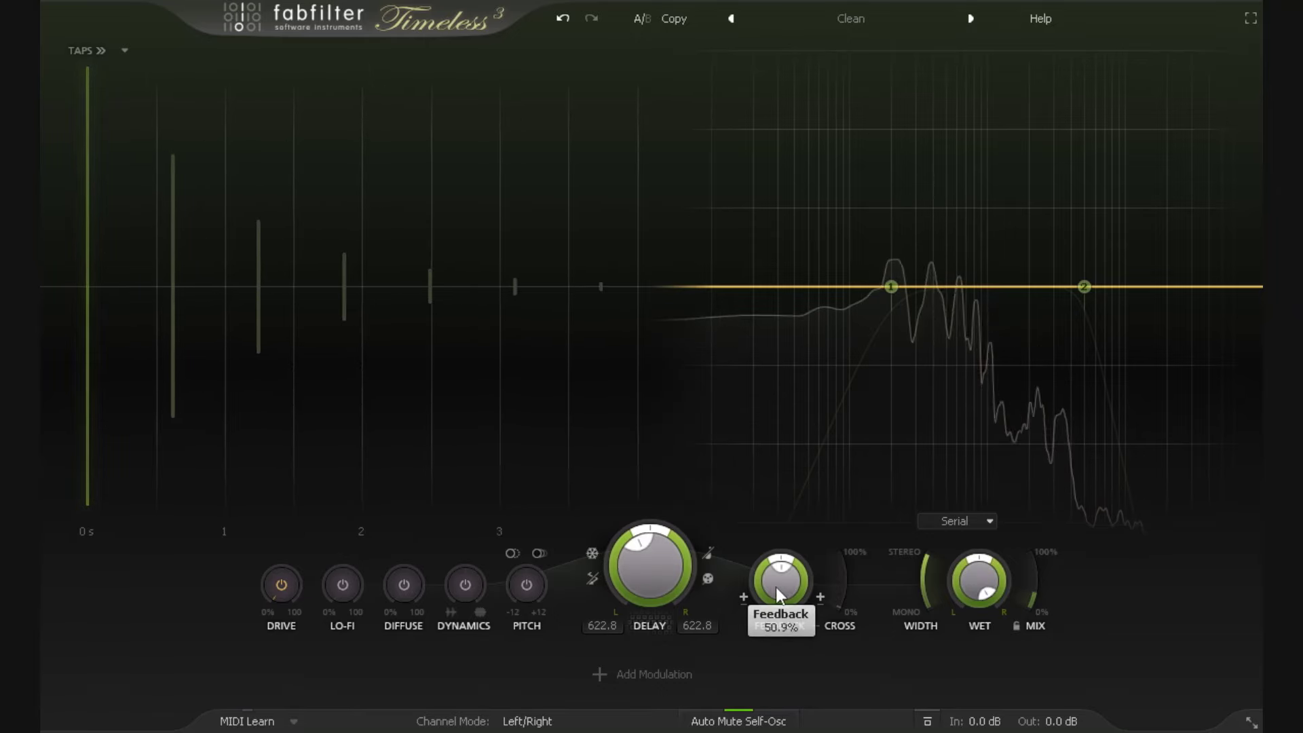
{"action": "scroll", "coordinate": [778, 585], "scroll_direction": "down", "scroll_amount": 5}
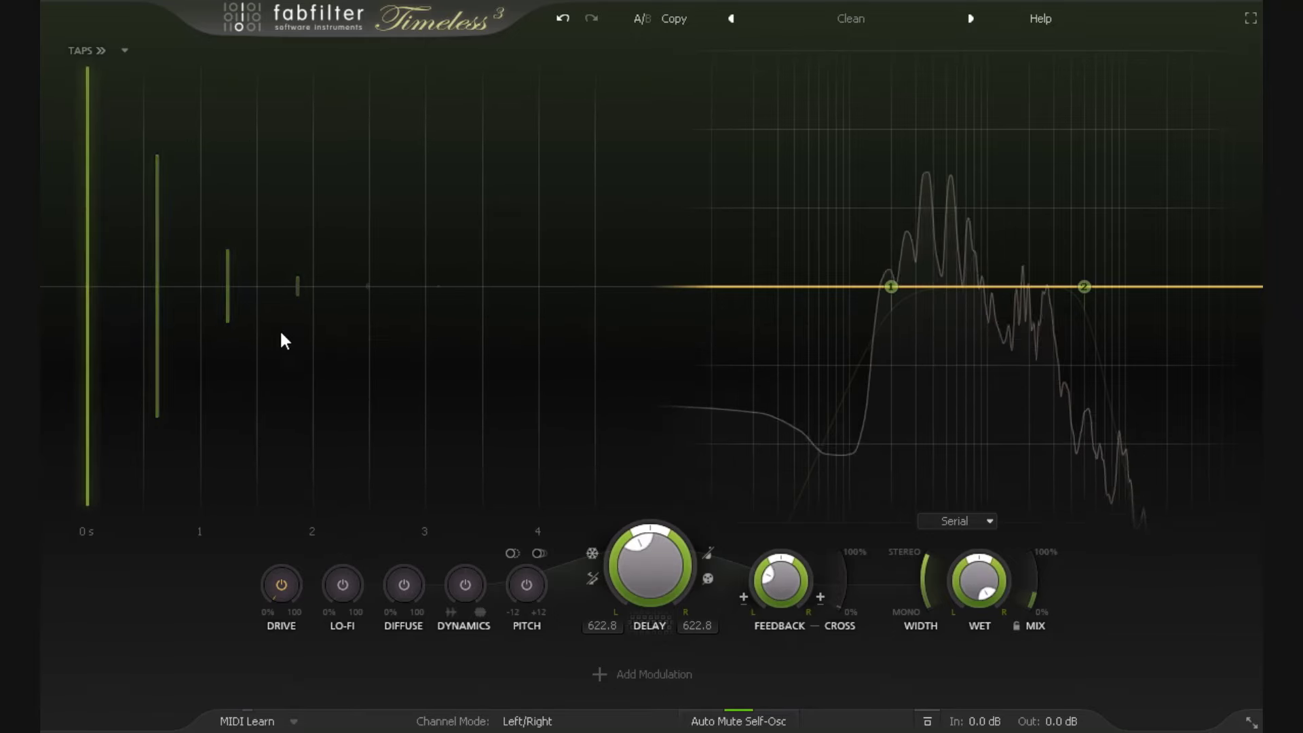
Step: Offset the right channel's delay time to 101%, reset the offset, and set the delay time to 361.1 ms
{"action": "mouse_move", "coordinate": [631, 551]}
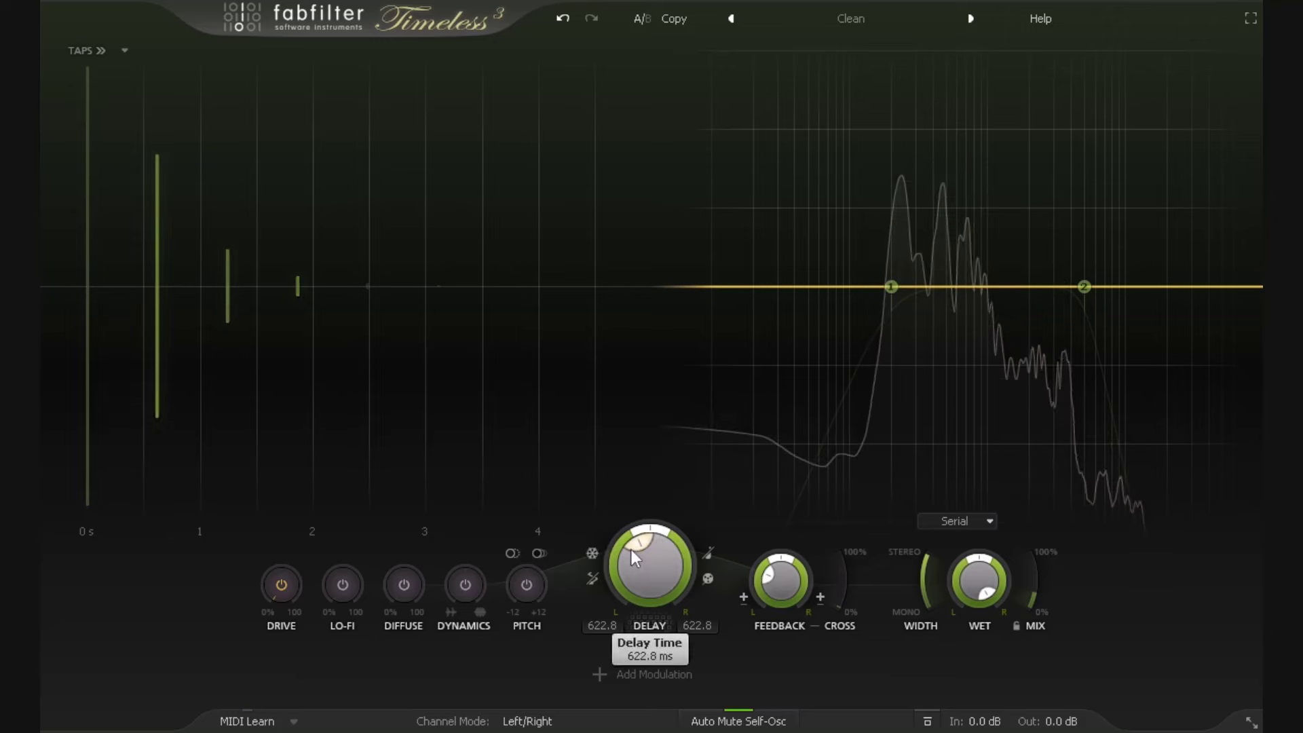
{"action": "left_click_drag", "start_coordinate": [631, 549], "coordinate": [661, 522]}
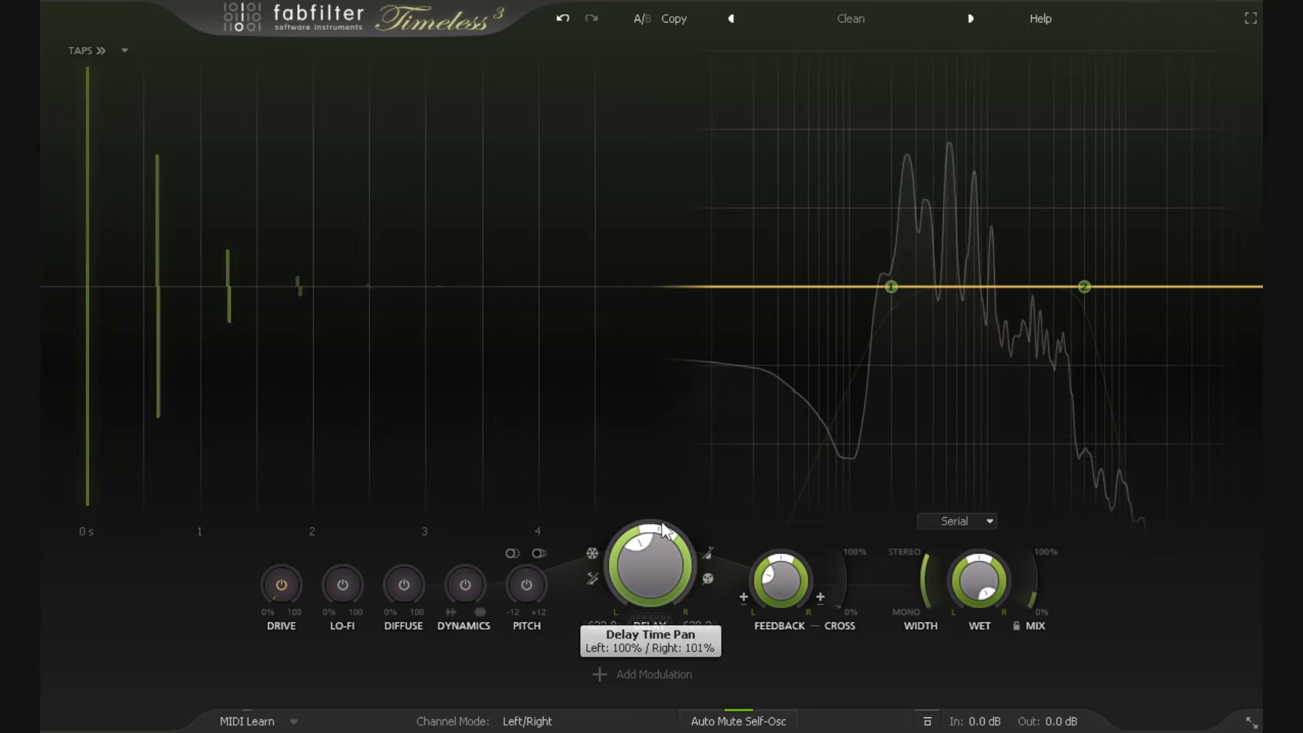
{"action": "double_click", "coordinate": [656, 528]}
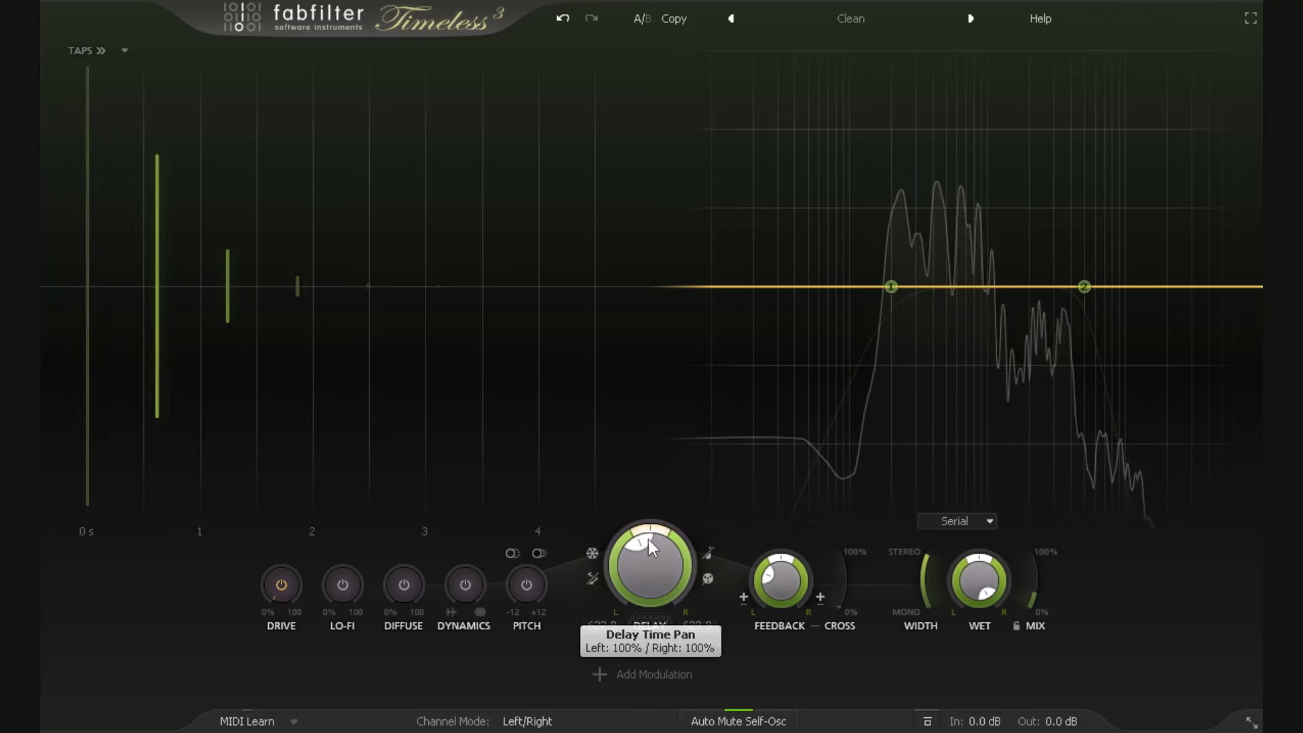
{"action": "left_click_drag", "start_coordinate": [639, 559], "coordinate": [638, 592]}
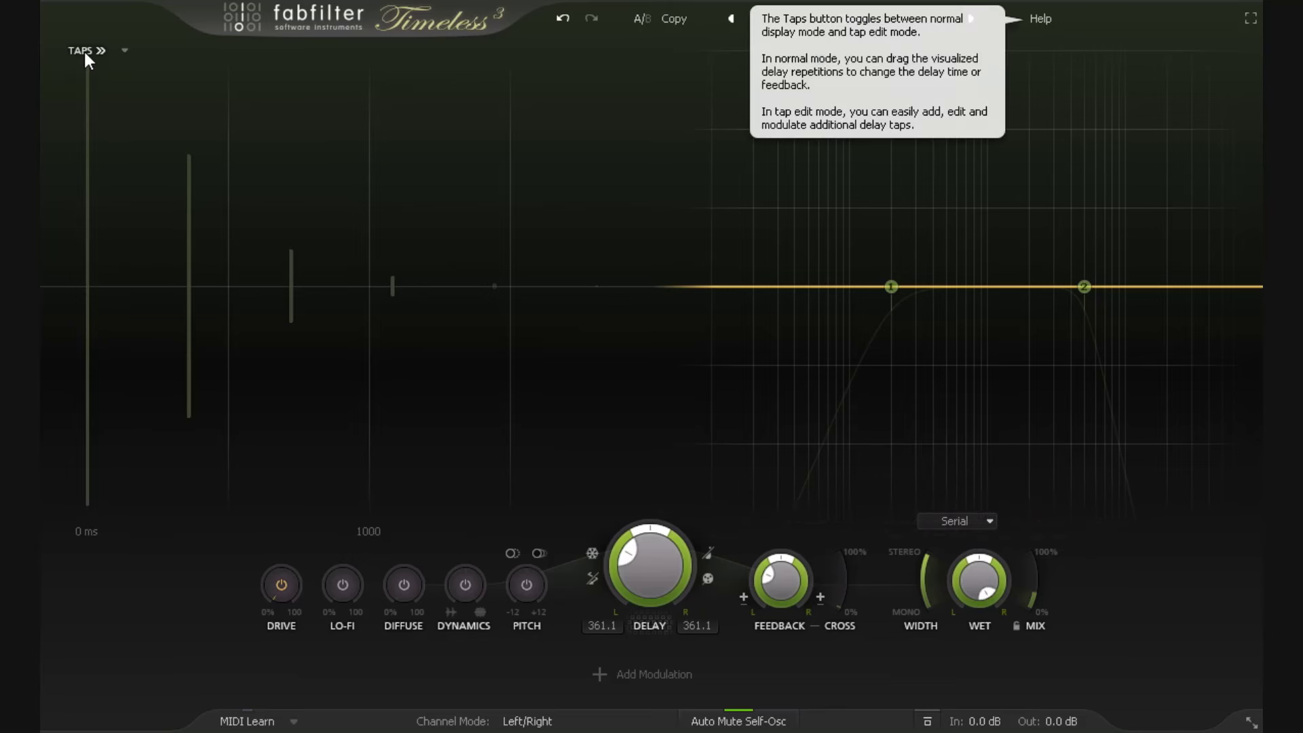
Step: Reload the Clean preset and switch the tap display to tap edit mode
{"action": "left_click", "coordinate": [822, 19]}
{"action": "left_click", "coordinate": [812, 198]}
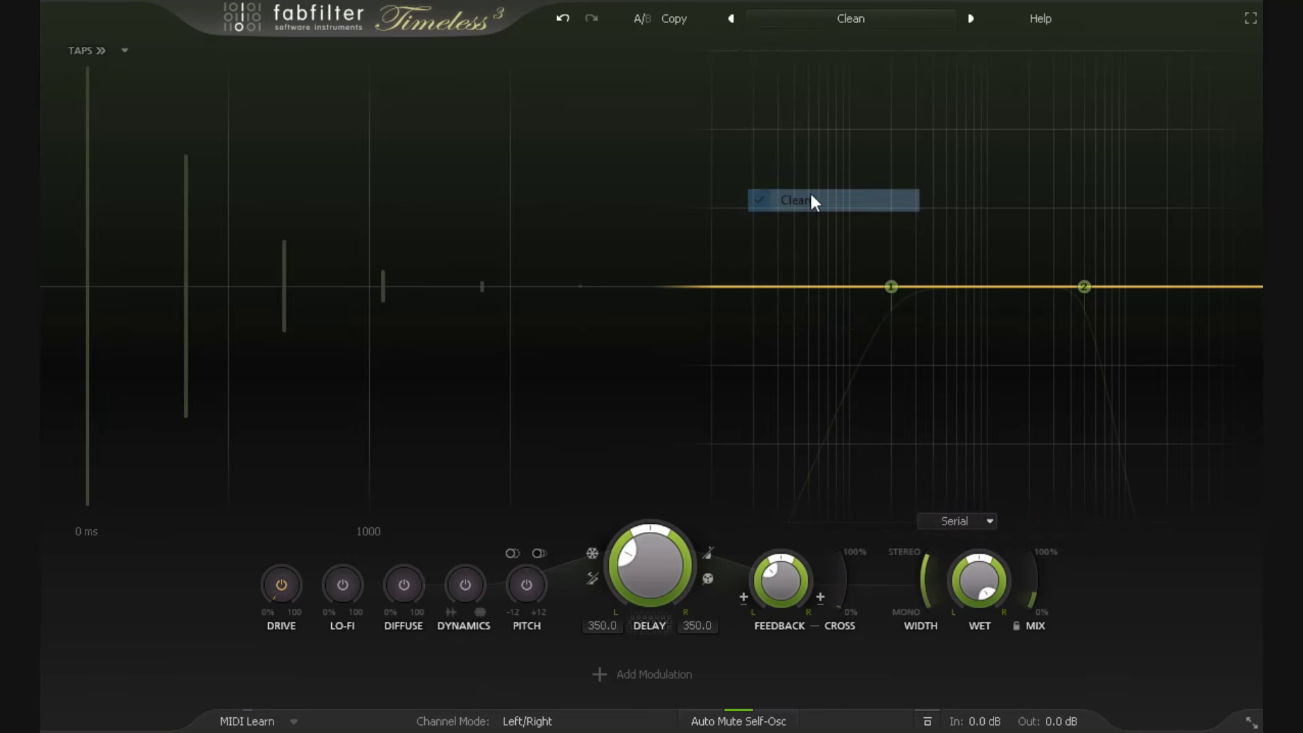
{"action": "left_click", "coordinate": [82, 55]}
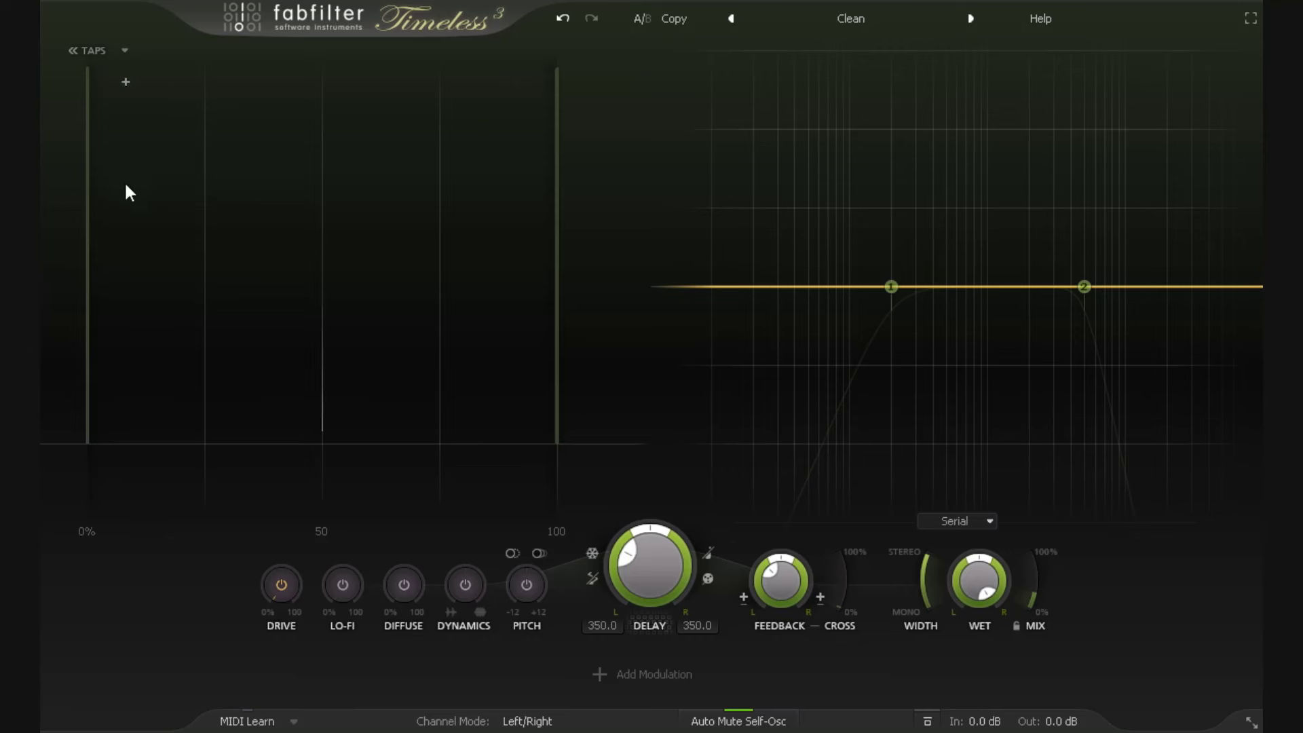
Step: Add three taps of rising level, the middle one at 40.4% and -8.67 dB, and check them in normal display mode
{"action": "left_click", "coordinate": [172, 317]}
{"action": "left_click", "coordinate": [279, 217]}
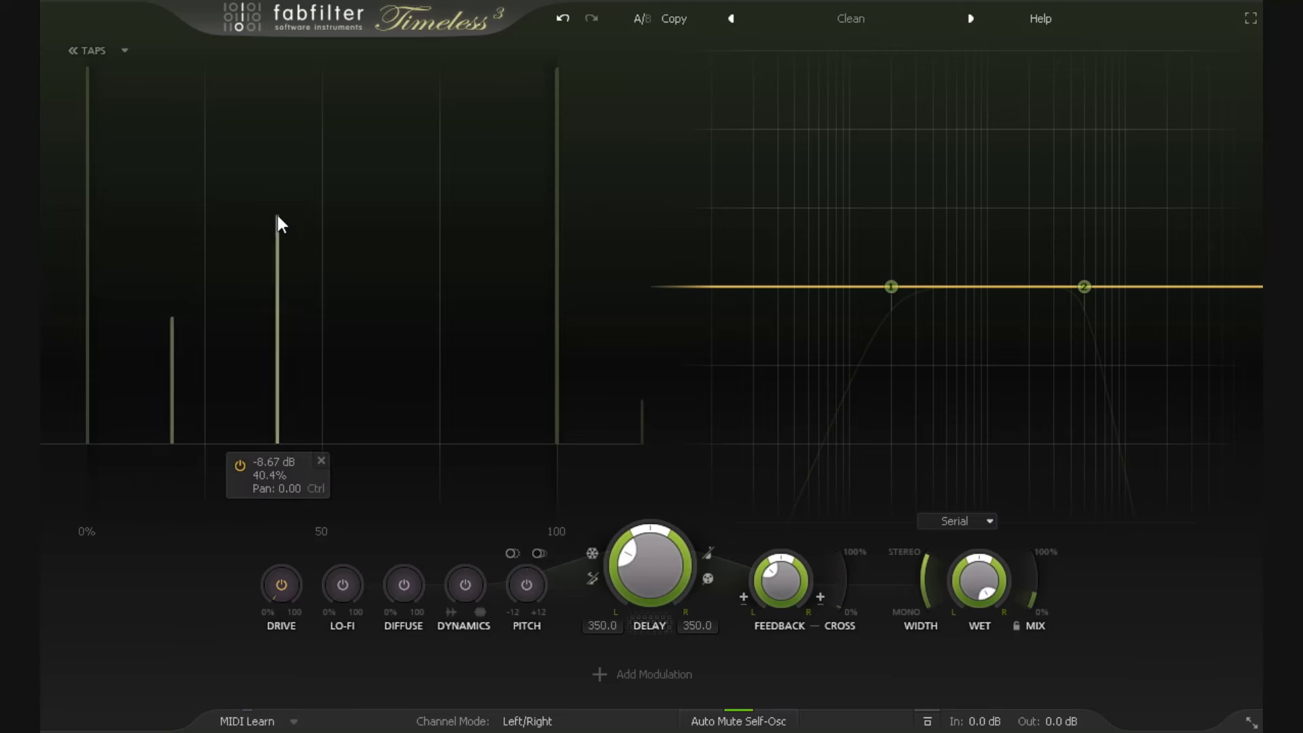
{"action": "left_click", "coordinate": [432, 167]}
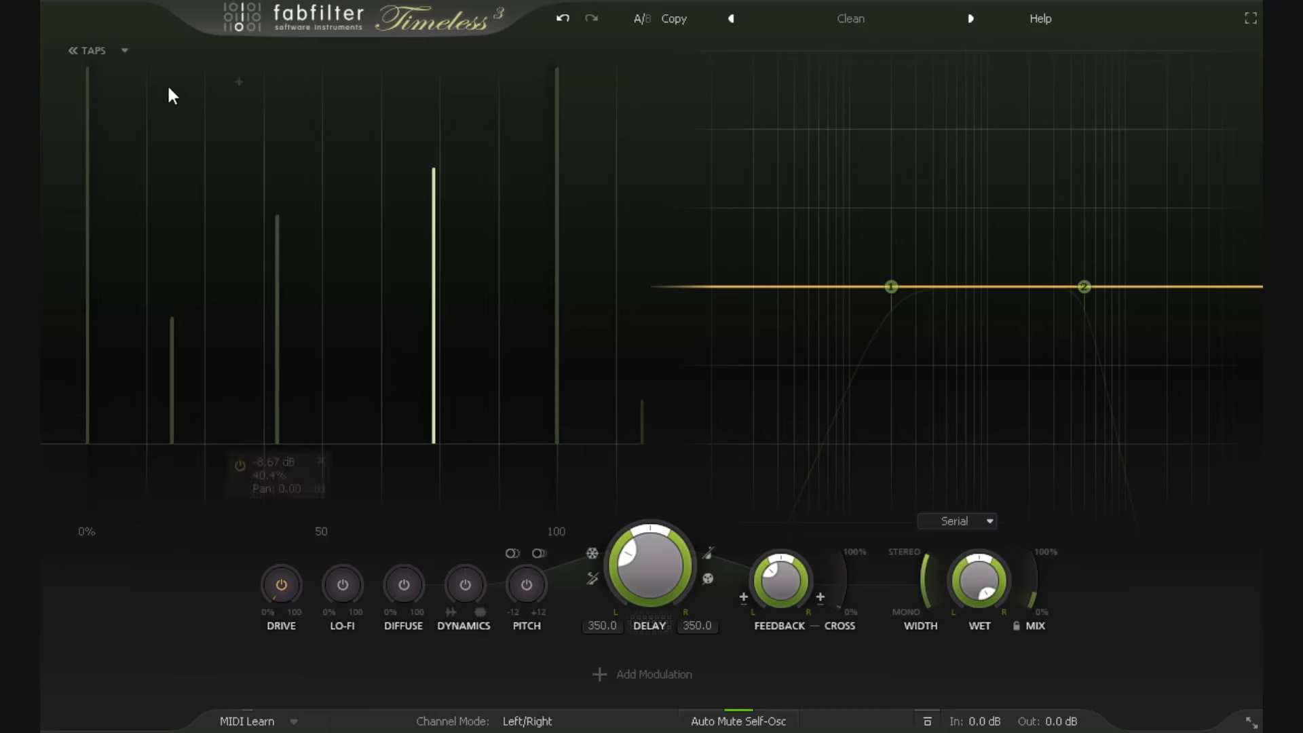
{"action": "left_click", "coordinate": [91, 51]}
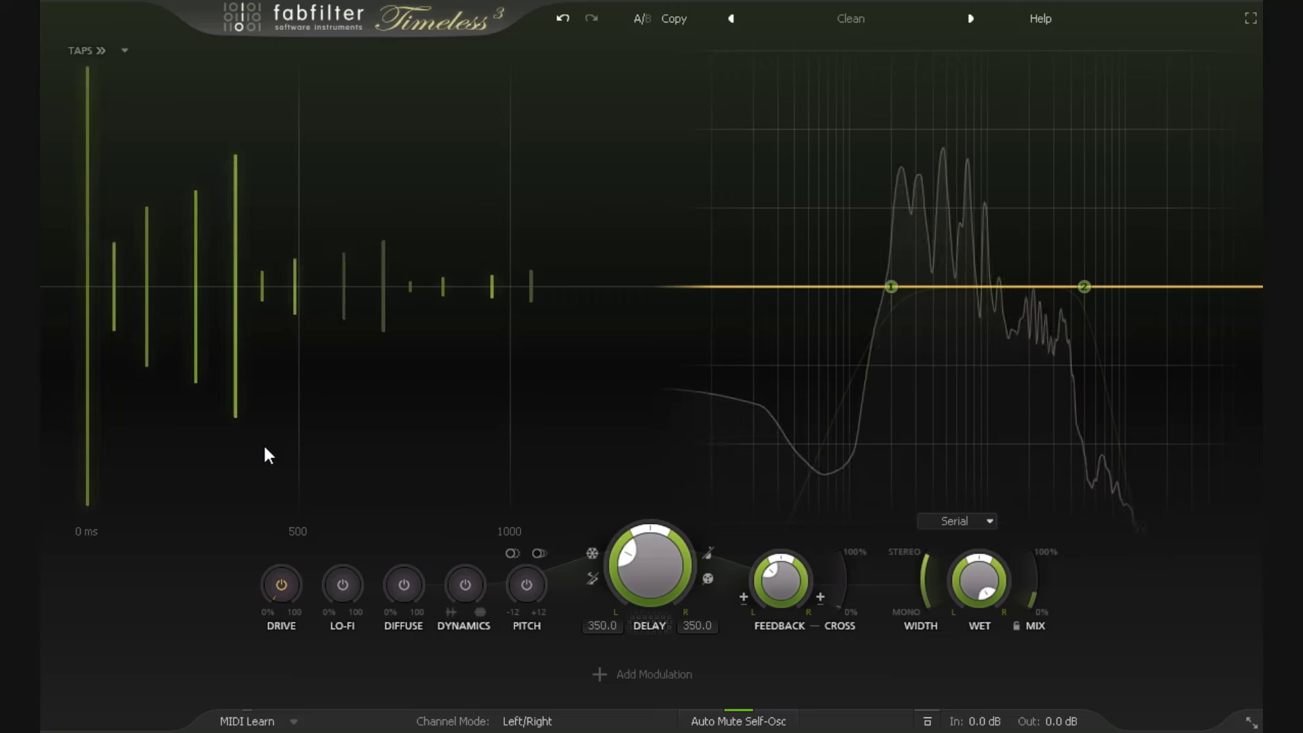
{"action": "left_click", "coordinate": [75, 53]}
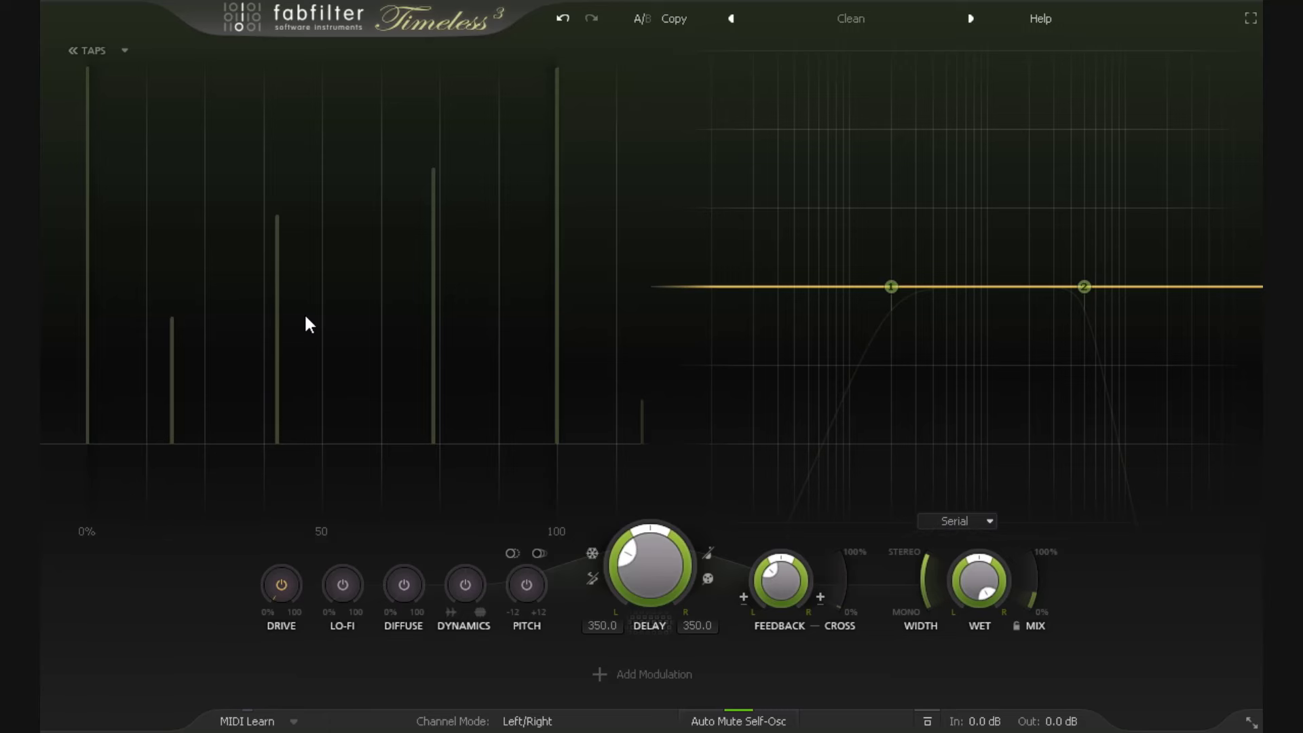
Step: Reload the Clean preset and add taps at 25.2% and -12.57 dB, 50.0% and 0 dB, and 66.5% and -19.51 dB
{"action": "left_click", "coordinate": [837, 19]}
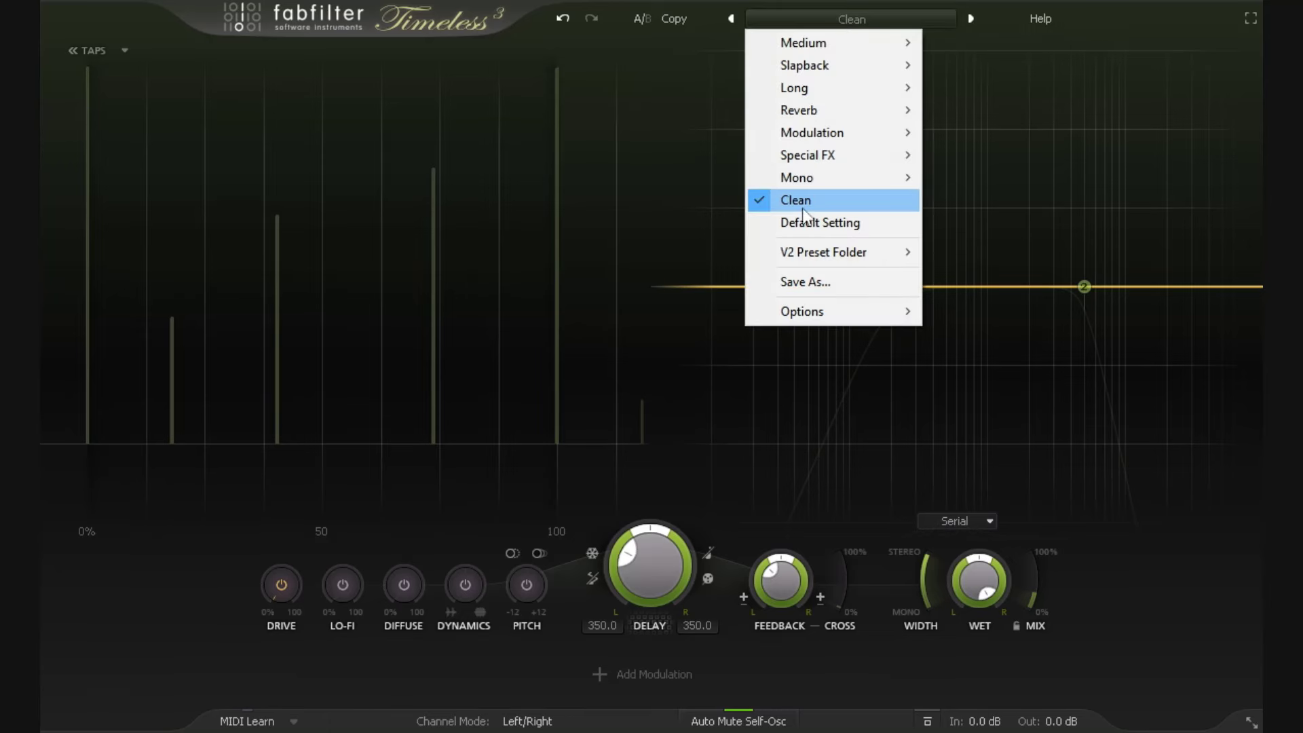
{"action": "left_click", "coordinate": [800, 202]}
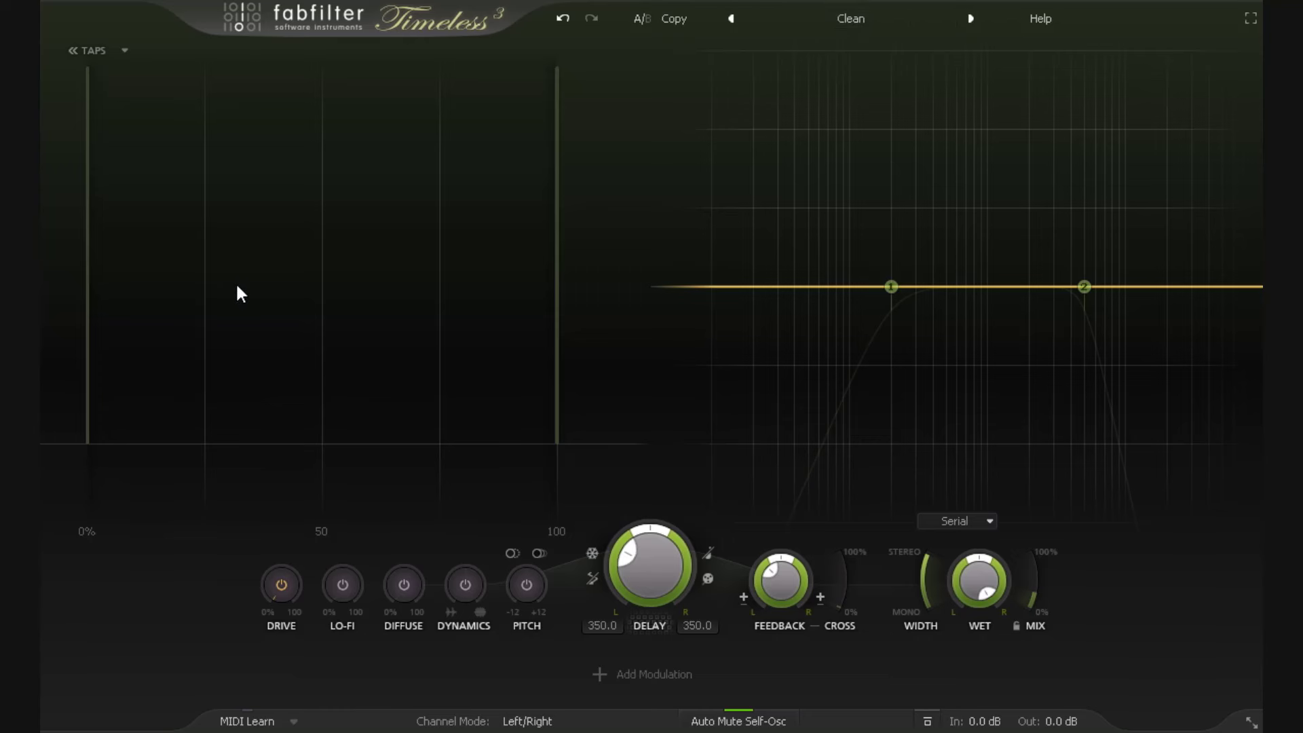
{"action": "left_click", "coordinate": [206, 262]}
{"action": "left_click", "coordinate": [324, 82]}
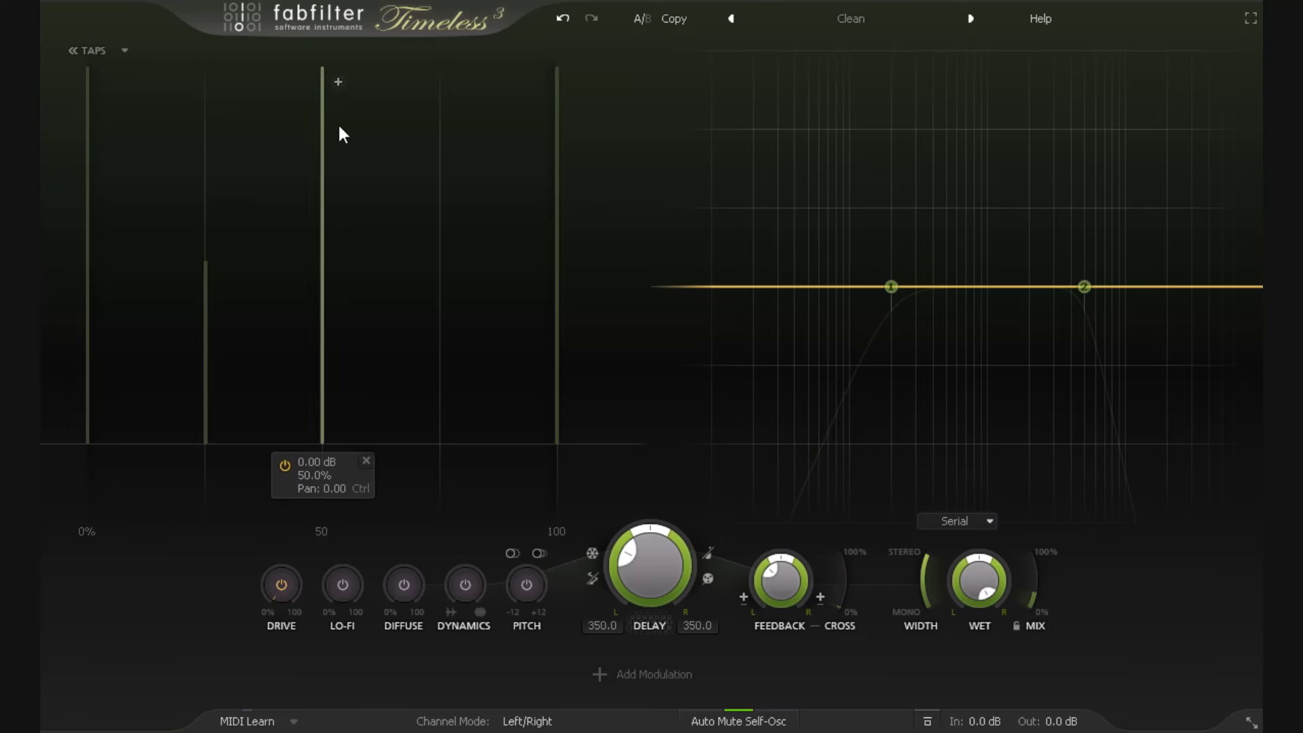
{"action": "left_click", "coordinate": [400, 324]}
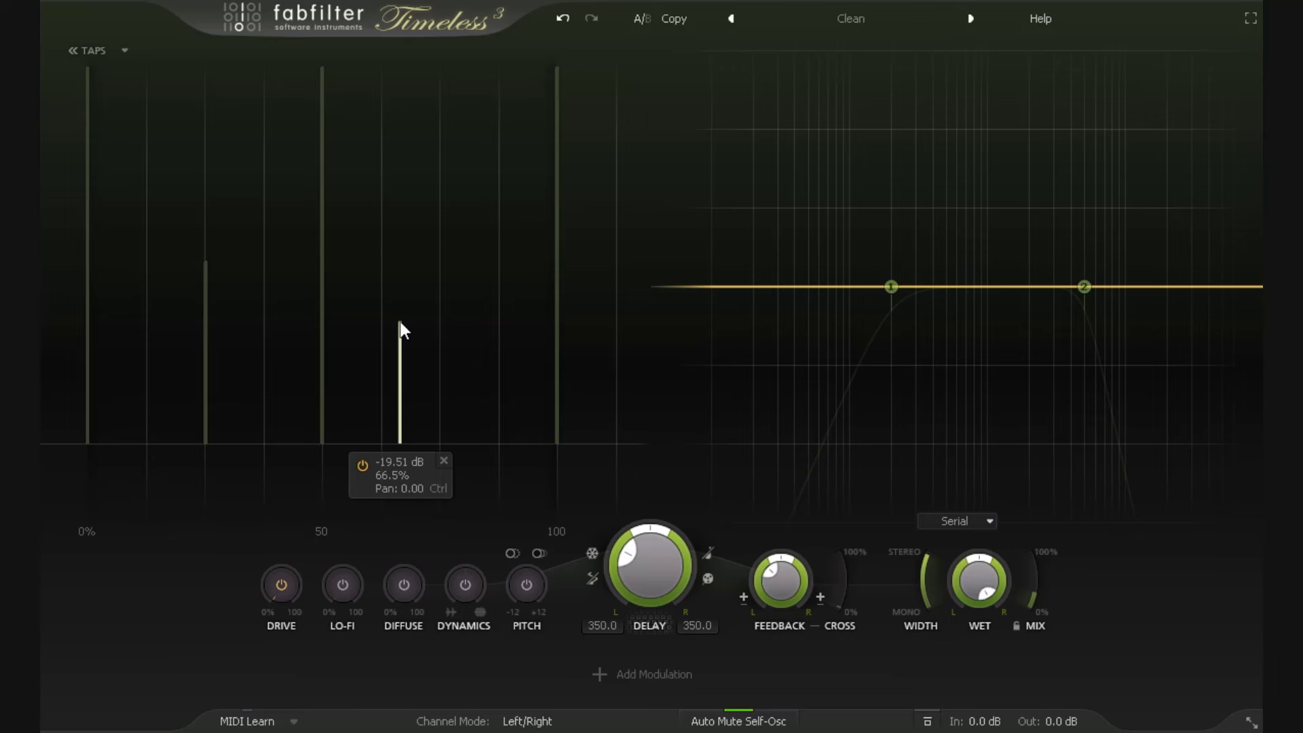
Step: Move the third added tap to 75.0%, toggle it off and on, and set its level to -1.68 dB
{"action": "left_click_drag", "start_coordinate": [401, 290], "coordinate": [444, 120]}
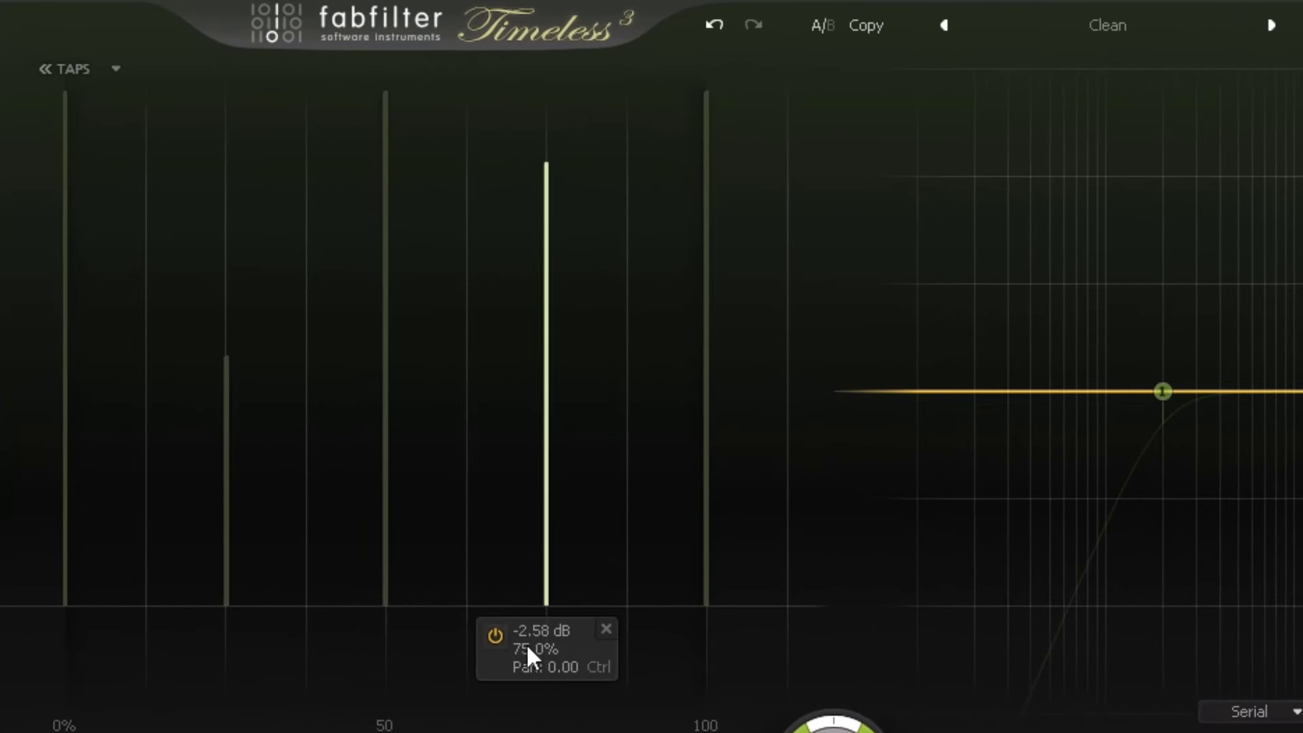
{"action": "left_click", "coordinate": [496, 633]}
{"action": "left_click", "coordinate": [496, 635]}
{"action": "mouse_move", "coordinate": [545, 173]}
{"action": "left_mouse_down"}
{"action": "mouse_move", "coordinate": [545, 378]}
{"action": "mouse_move", "coordinate": [567, 219]}
{"action": "mouse_move", "coordinate": [564, 182]}
{"action": "mouse_move", "coordinate": [546, 166]}
{"action": "left_mouse_up"}
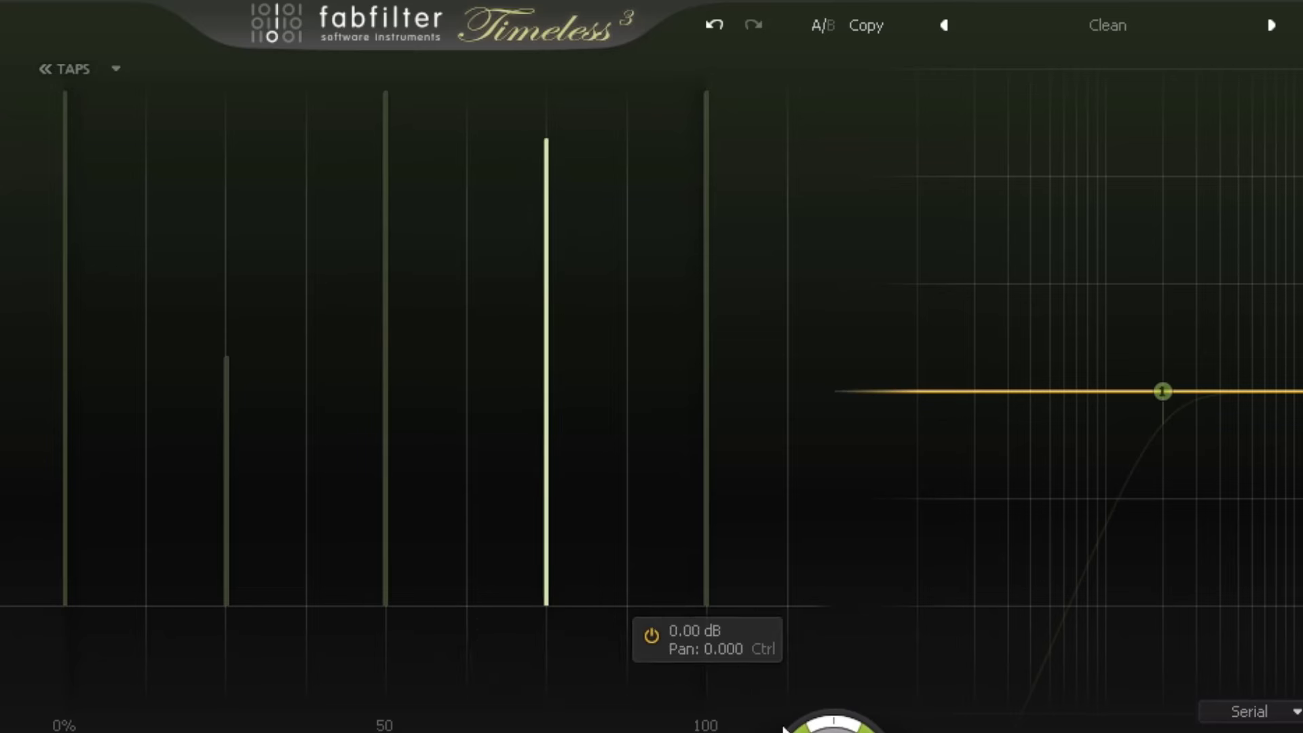
{"action": "mouse_move", "coordinate": [551, 224]}
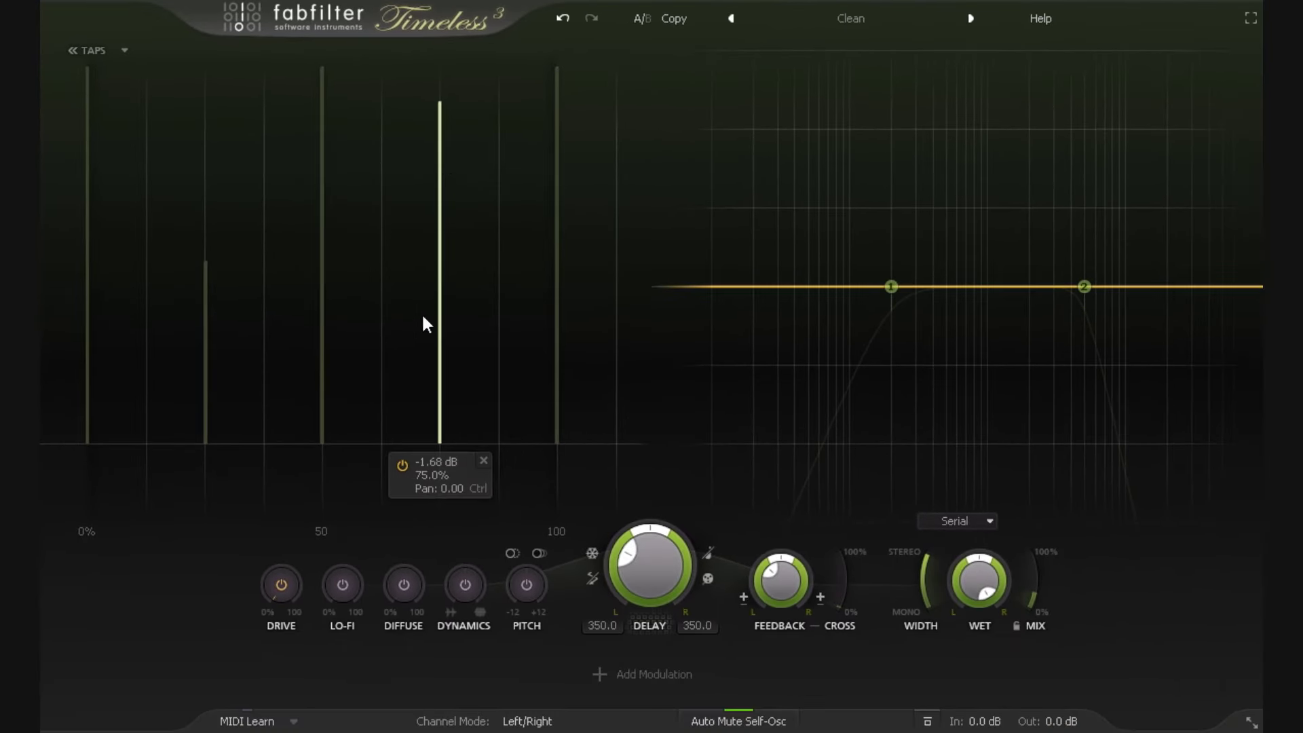
Step: Adjust the first added tap to 24.8% and -12.76 dB, then delete it
{"action": "mouse_move", "coordinate": [203, 324]}
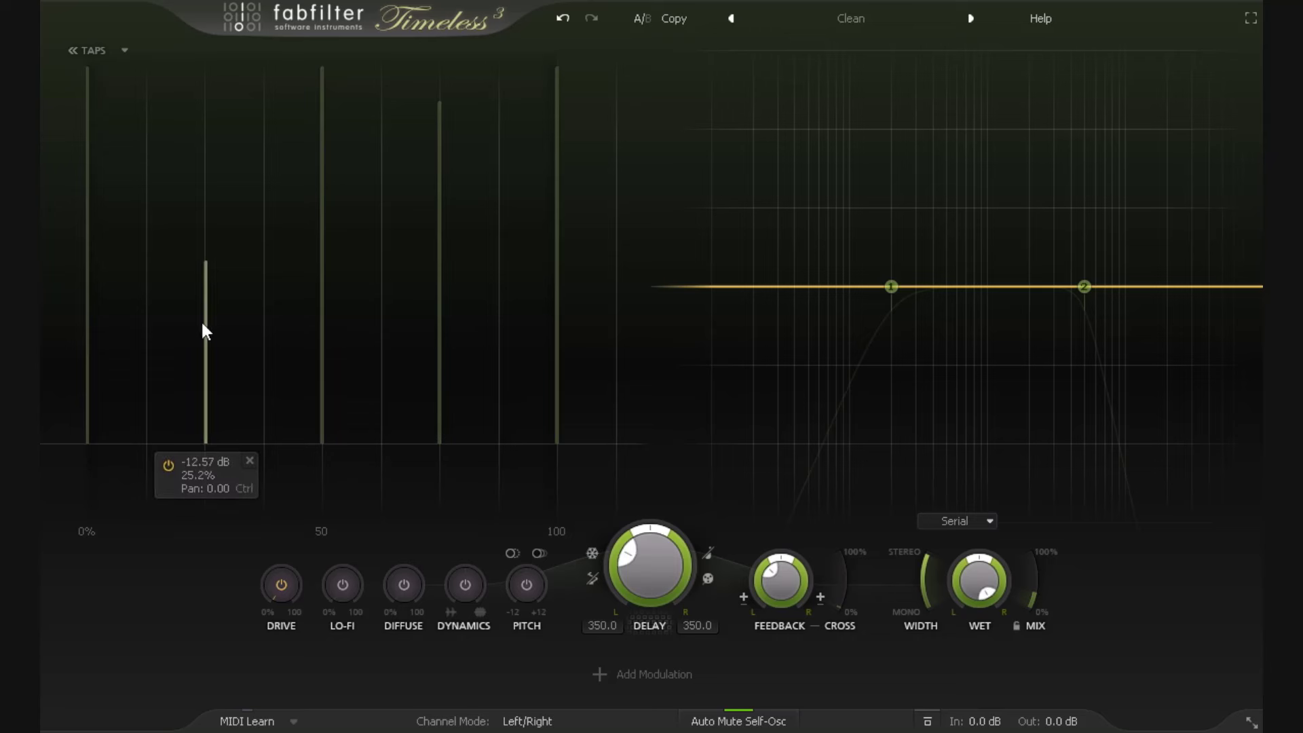
{"action": "left_click_drag", "start_coordinate": [206, 321], "coordinate": [196, 396]}
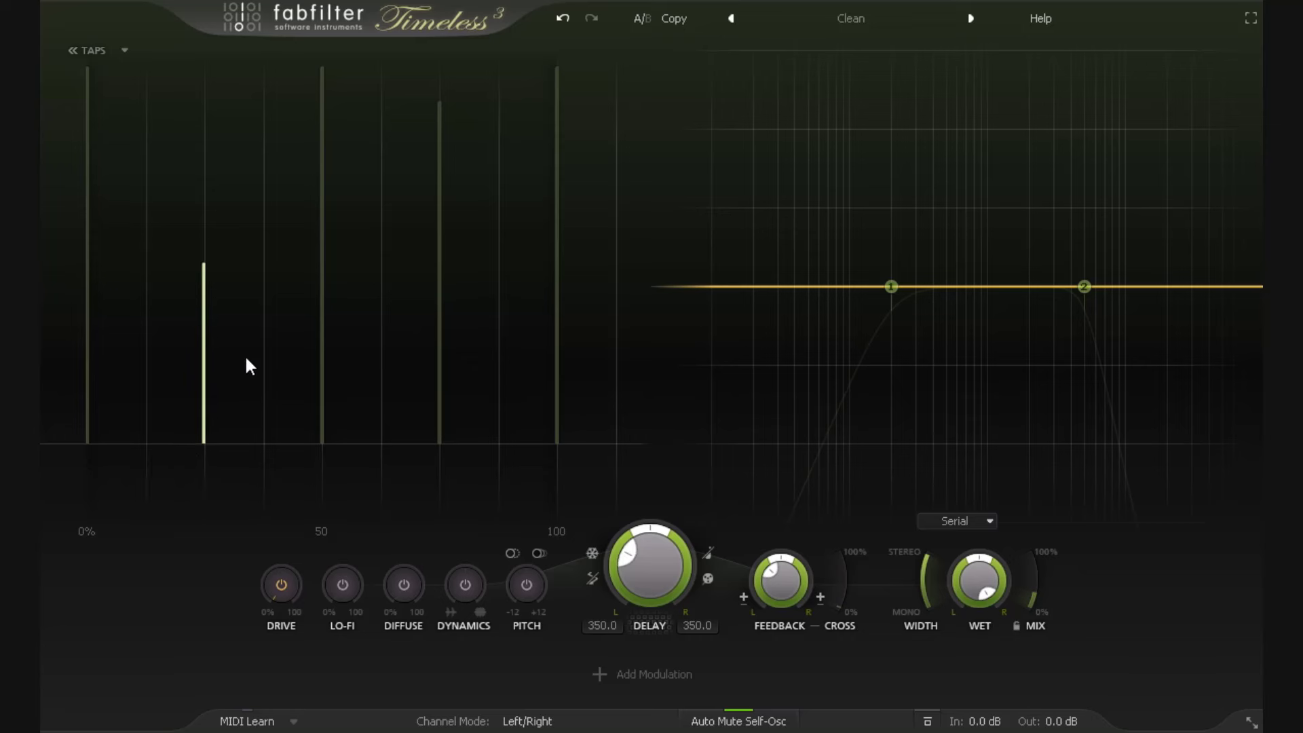
{"action": "mouse_move", "coordinate": [201, 361]}
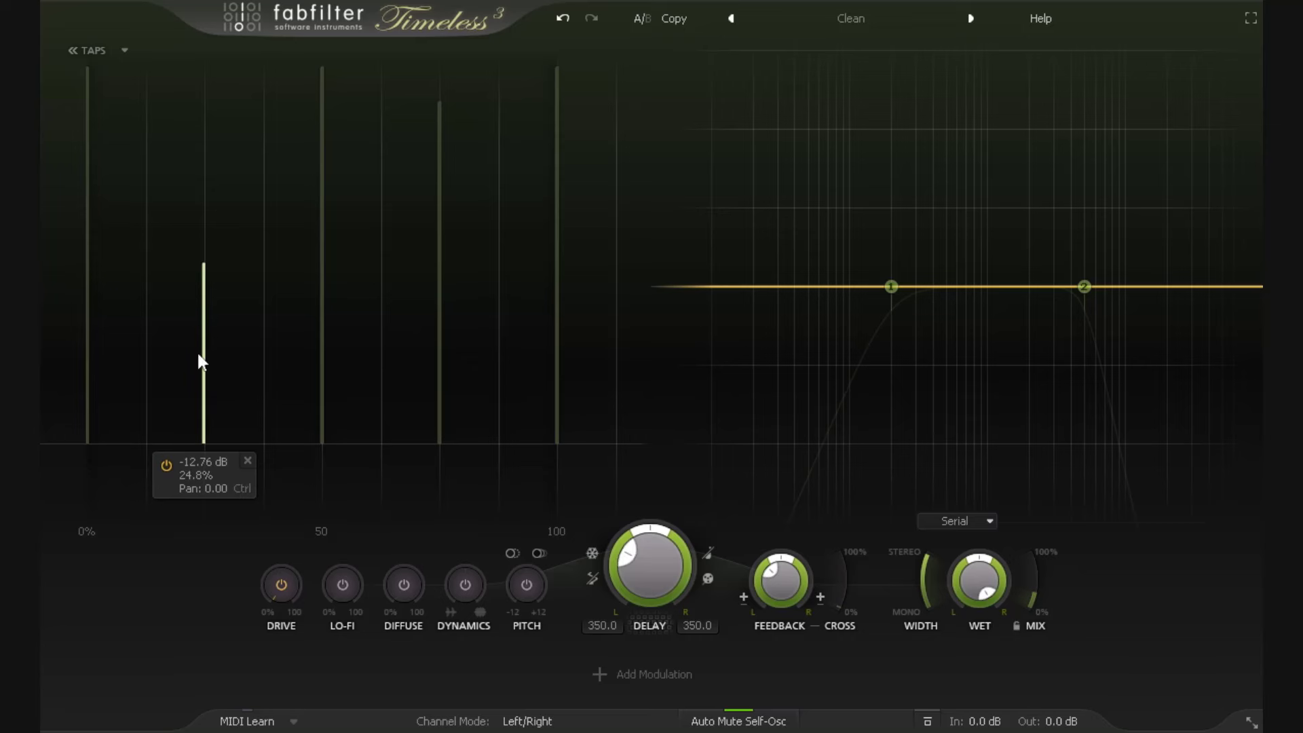
{"action": "left_click", "coordinate": [248, 461]}
Step: Step through the 50% tap's values for text entry, lower its level to -15.87 dB, and delete the 75% tap
{"action": "mouse_move", "coordinate": [324, 380]}
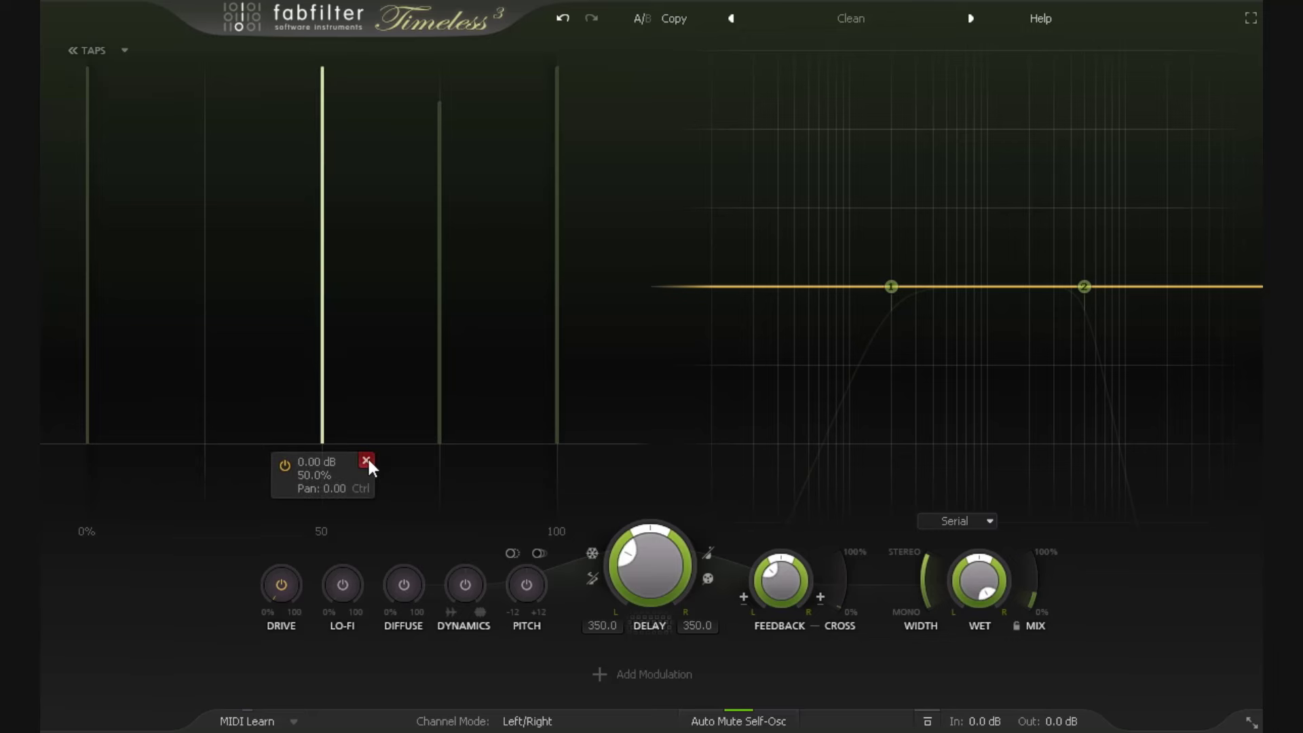
{"action": "left_click_drag", "start_coordinate": [323, 285], "coordinate": [320, 225]}
{"action": "double_click", "coordinate": [320, 225]}
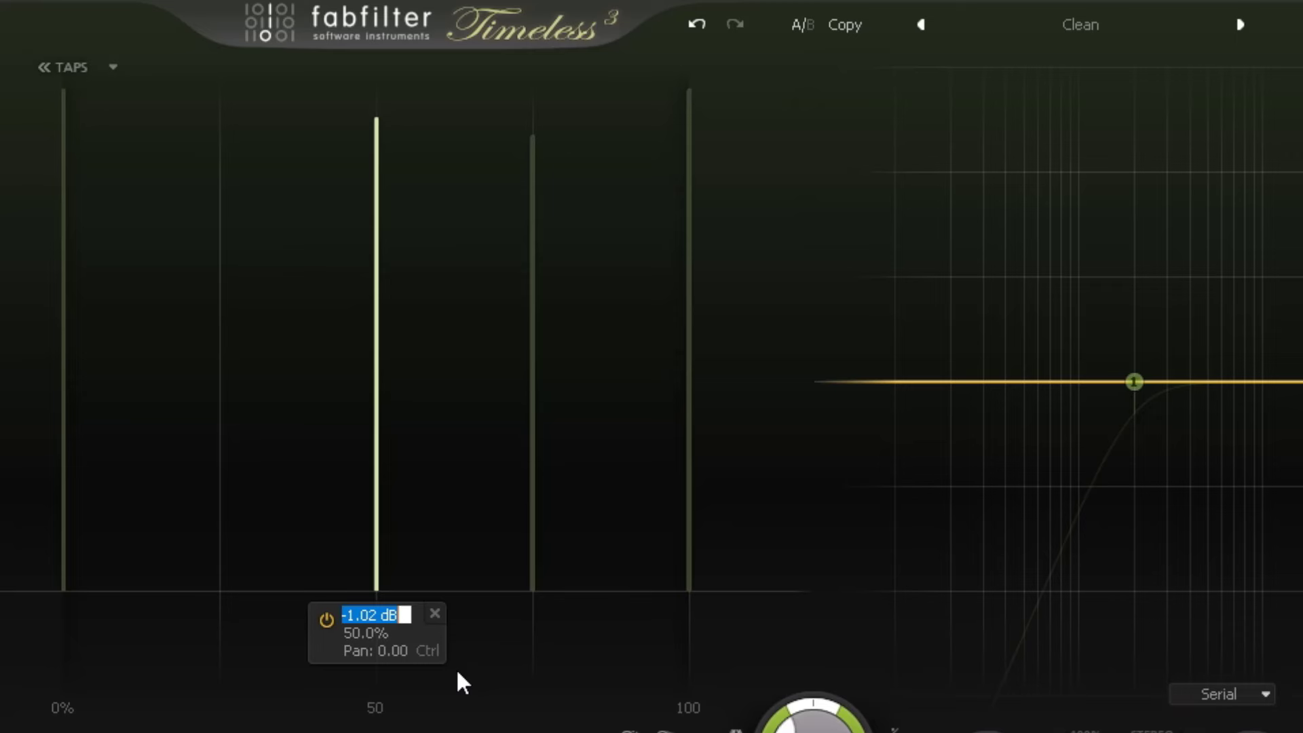
{"action": "key", "text": "Tab"}
{"action": "key", "text": "Tab"}
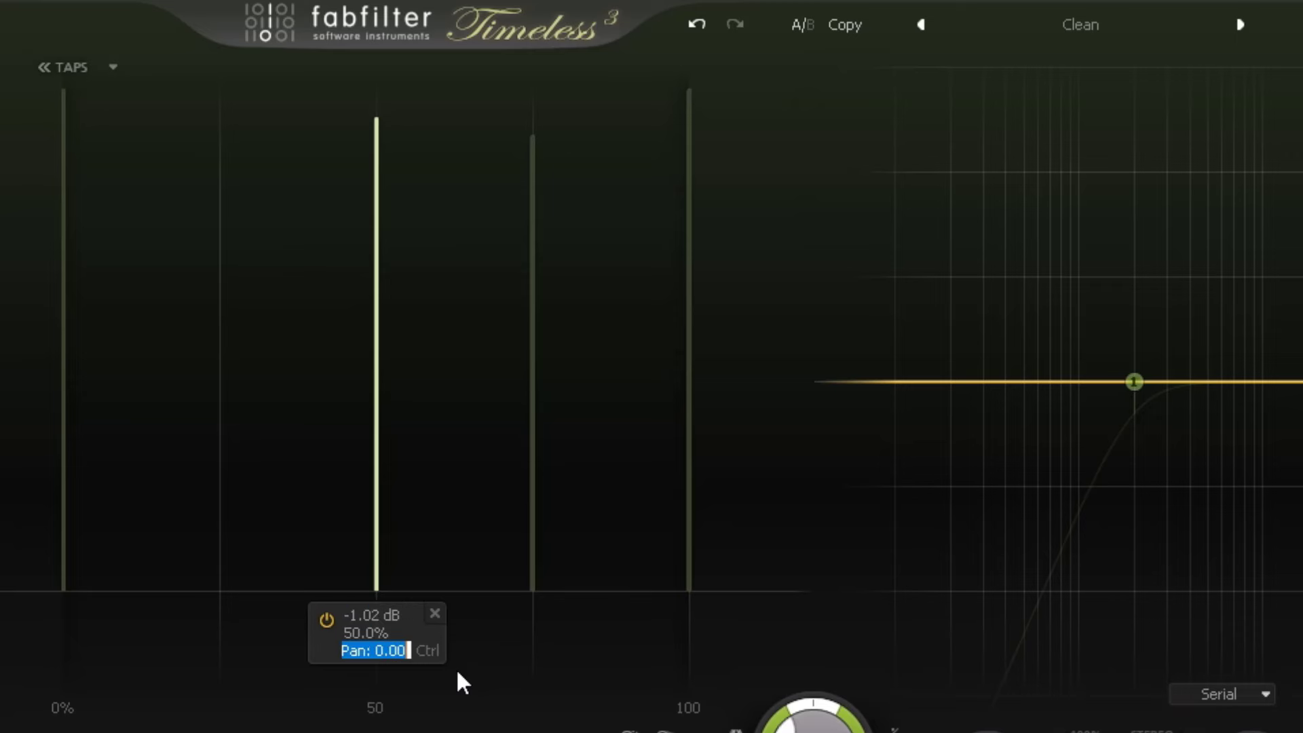
{"action": "left_click_drag", "start_coordinate": [376, 122], "coordinate": [361, 388]}
{"action": "left_click_drag", "start_coordinate": [367, 448], "coordinate": [398, 445]}
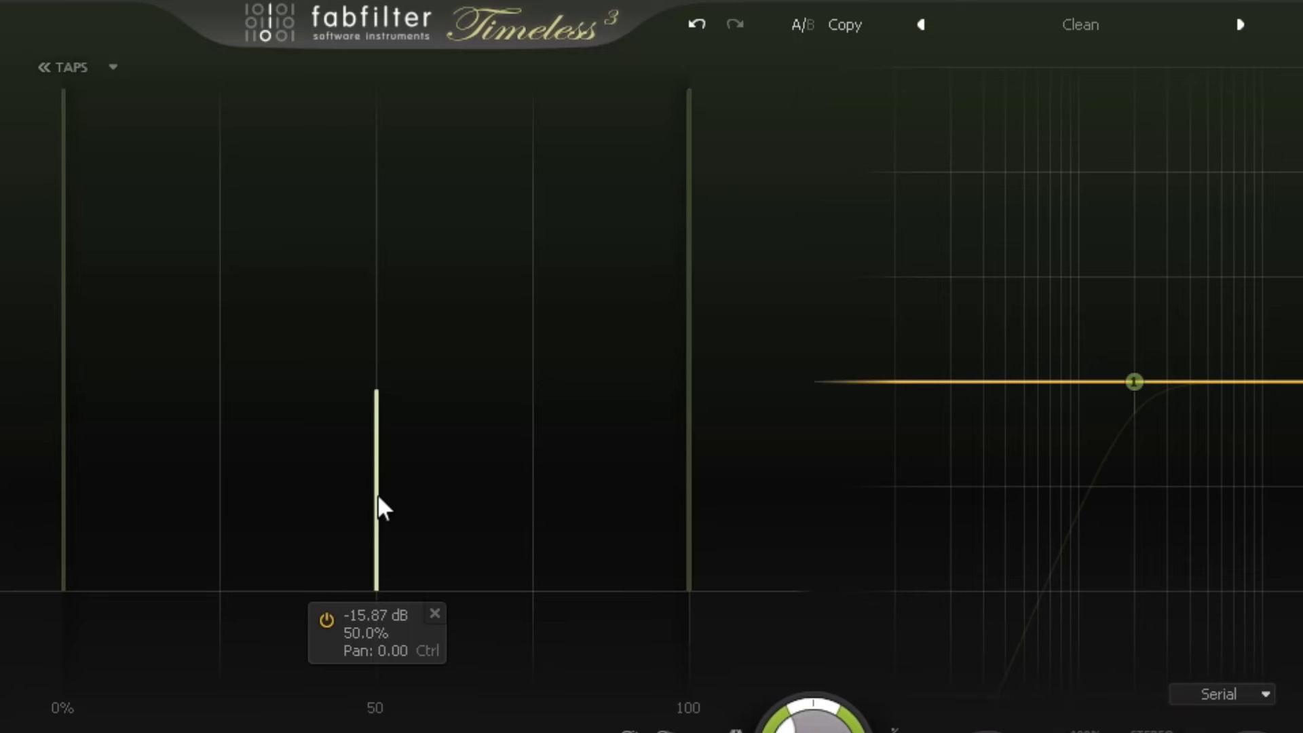
Step: Pan the 50% tap to the right and fully left, then set its pan to 0.16
{"action": "left_click_drag", "start_coordinate": [379, 507], "coordinate": [701, 504]}
{"action": "left_click_drag", "start_coordinate": [1289, 523], "coordinate": [89, 529]}
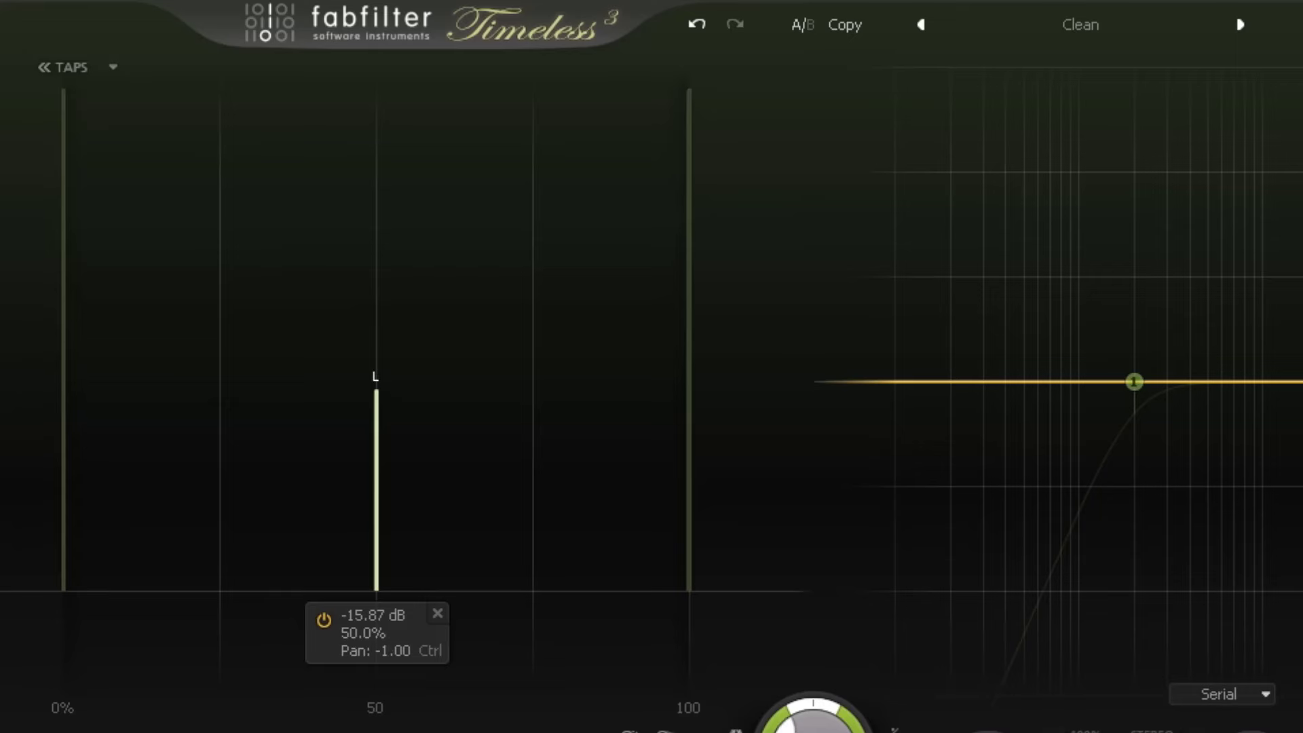
{"action": "left_click_drag", "start_coordinate": [4, 543], "coordinate": [425, 523]}
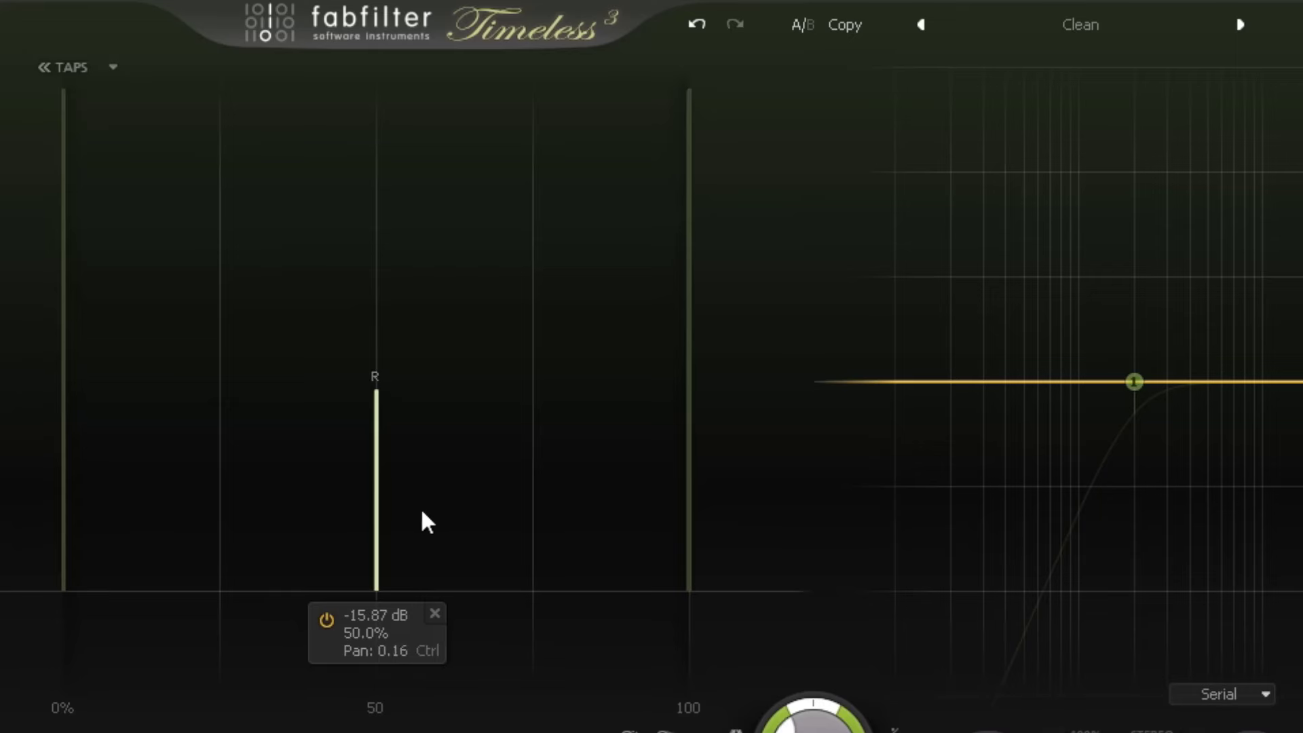
Step: Add a tap at 18.0% and -15.29 dB panned fully right, and add a louder tap at about 84%
{"action": "double_click", "coordinate": [177, 388]}
{"action": "left_click_drag", "start_coordinate": [209, 452], "coordinate": [760, 453]}
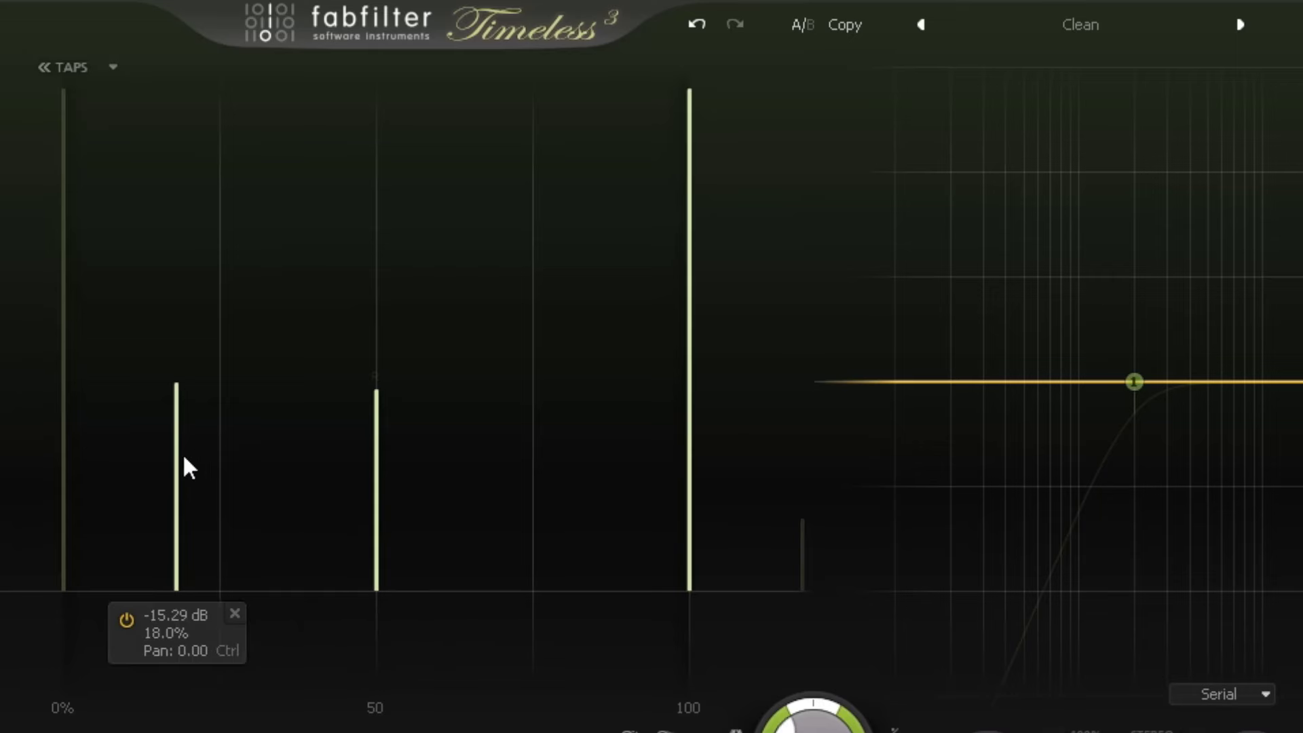
{"action": "left_click", "coordinate": [178, 462]}
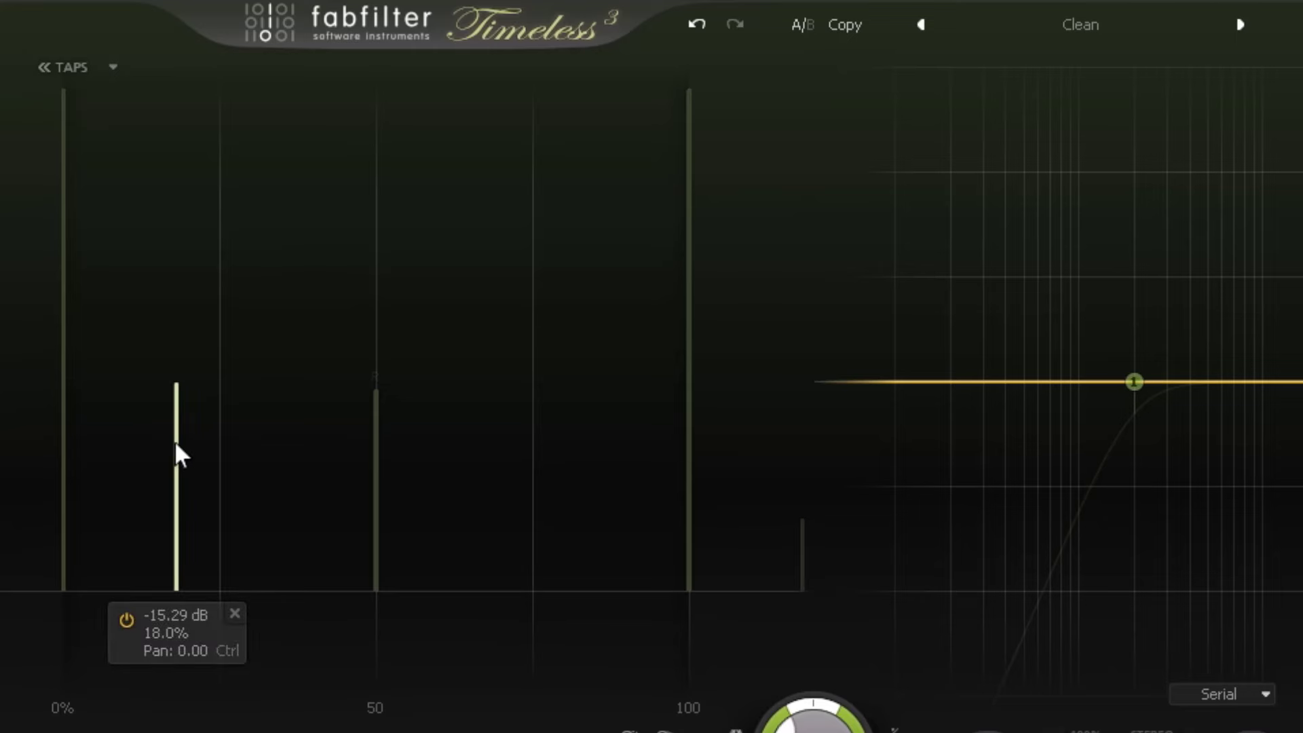
{"action": "left_click_drag", "start_coordinate": [188, 454], "coordinate": [826, 465]}
{"action": "double_click", "coordinate": [587, 211]}
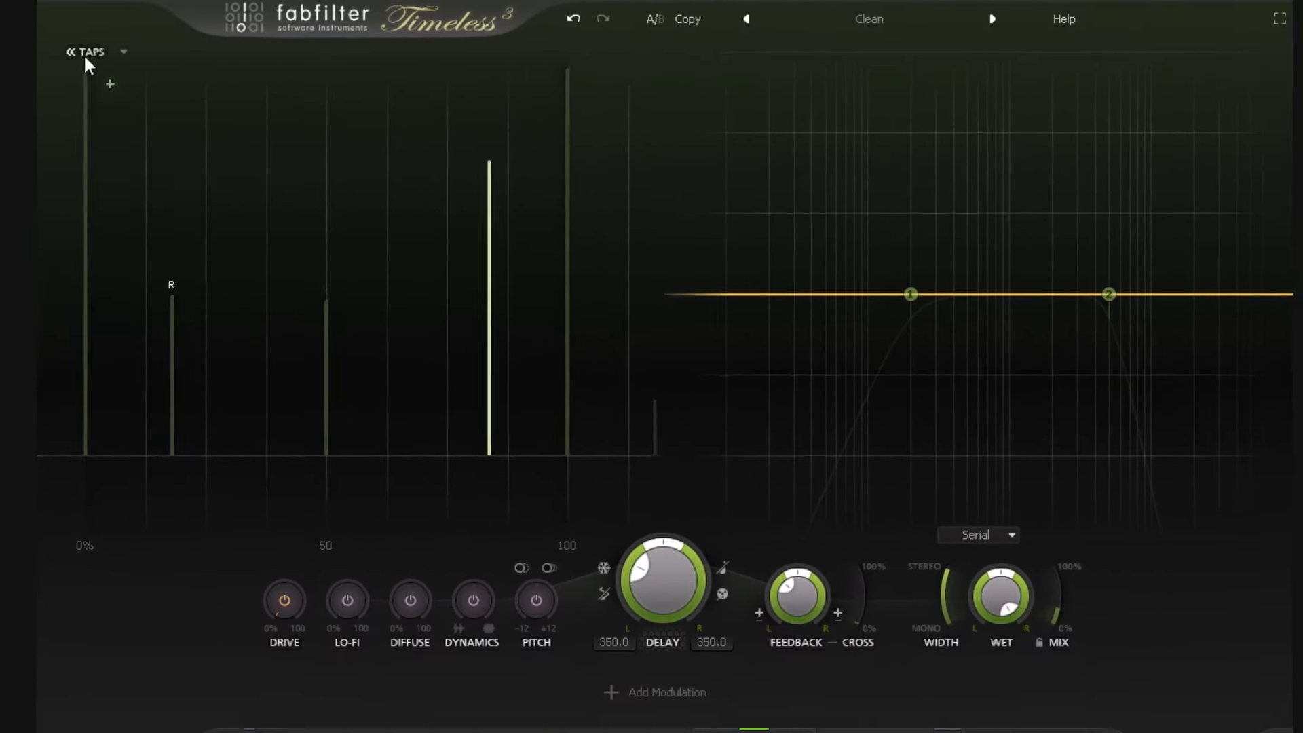
Step: Reset the panning of the tap at 18.0%, and delete that tap
{"action": "left_click", "coordinate": [84, 57]}
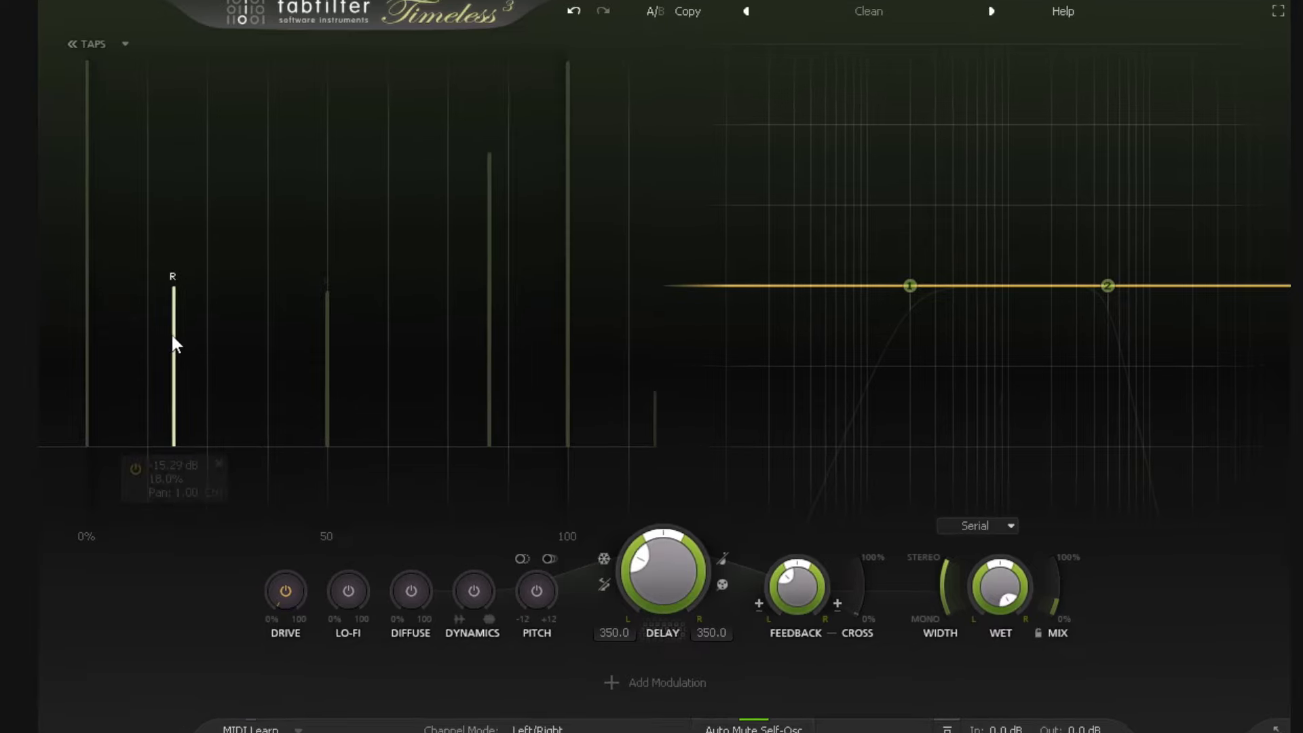
{"action": "right_click", "coordinate": [213, 348]}
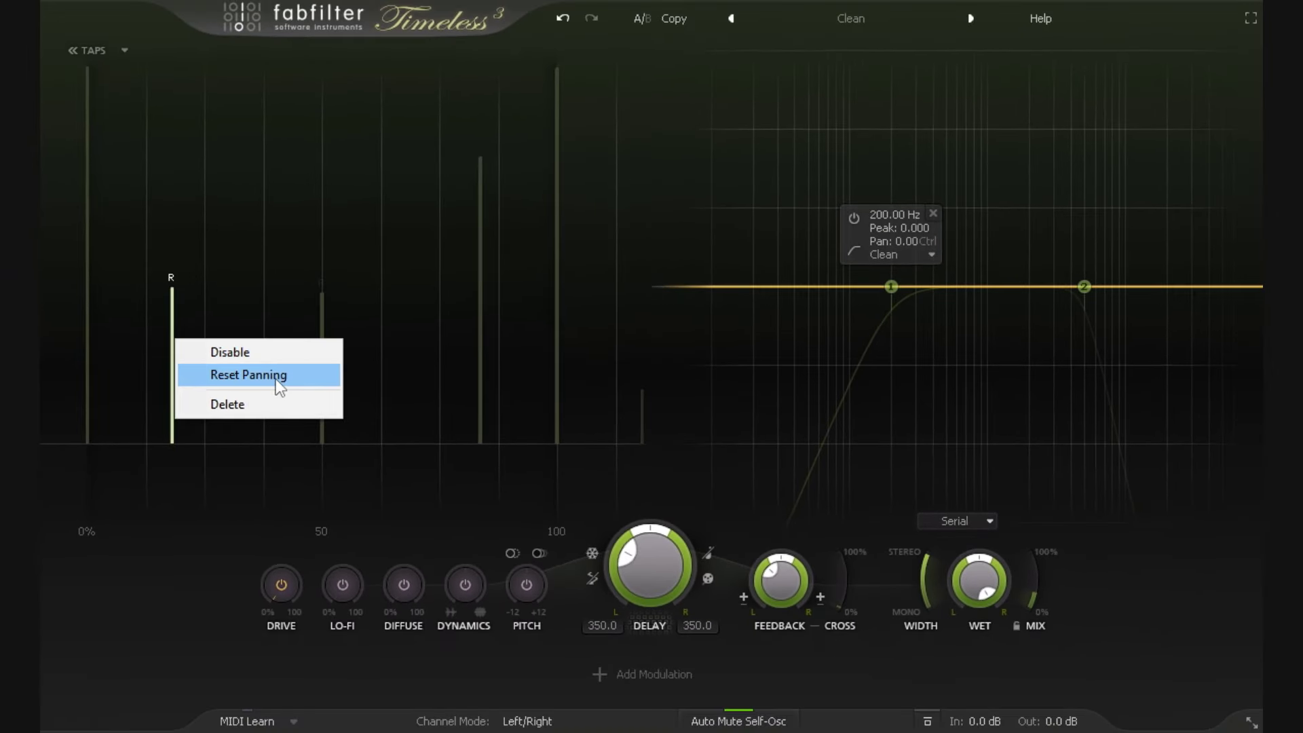
{"action": "left_click", "coordinate": [275, 379]}
{"action": "right_click", "coordinate": [177, 364]}
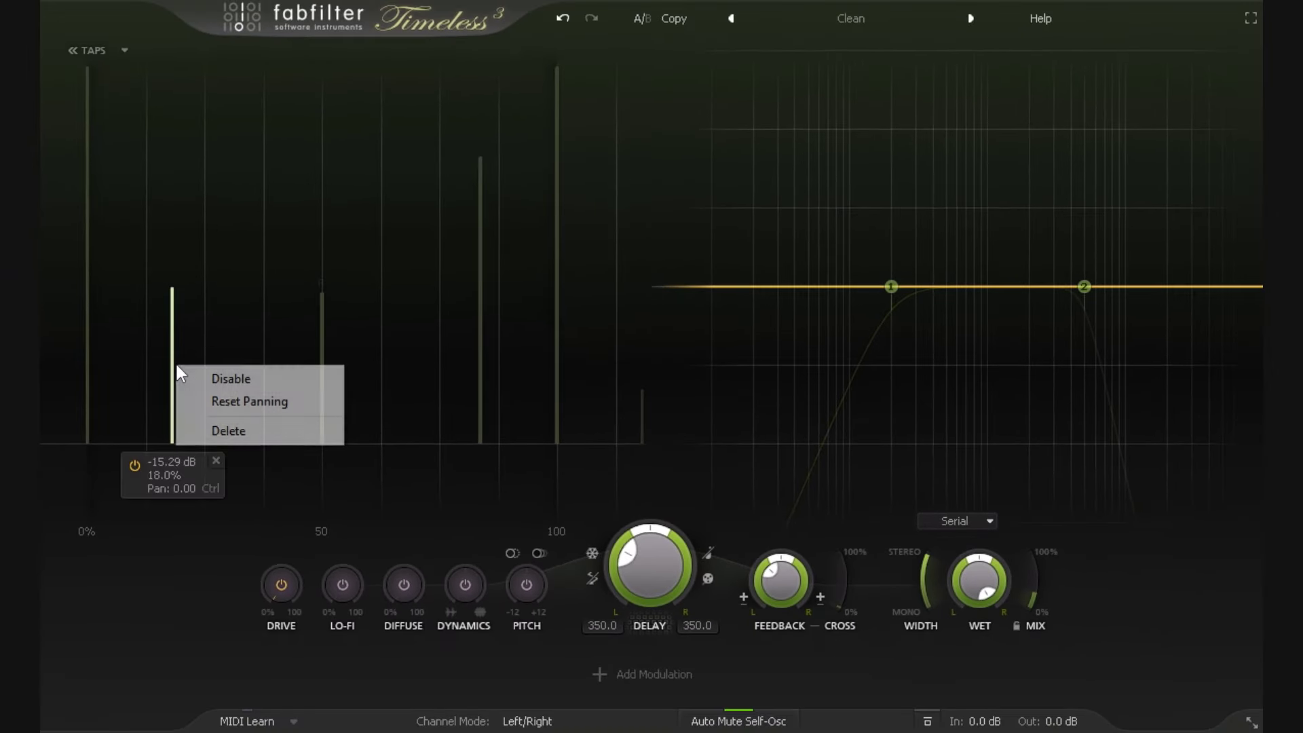
{"action": "left_click", "coordinate": [256, 431]}
Step: Delete the taps at 50.0% and 83.7% to clear the tap display
{"action": "right_click", "coordinate": [319, 349]}
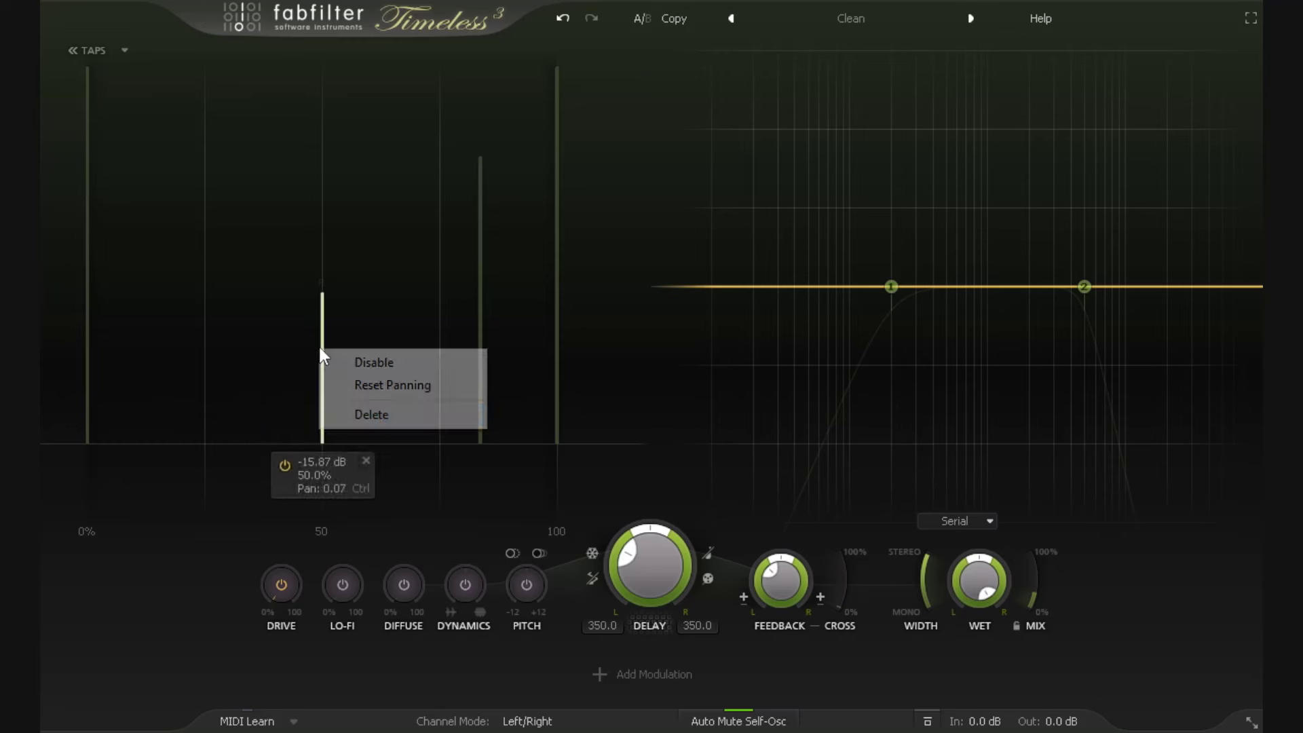
{"action": "left_click", "coordinate": [380, 415]}
{"action": "right_click", "coordinate": [481, 270]}
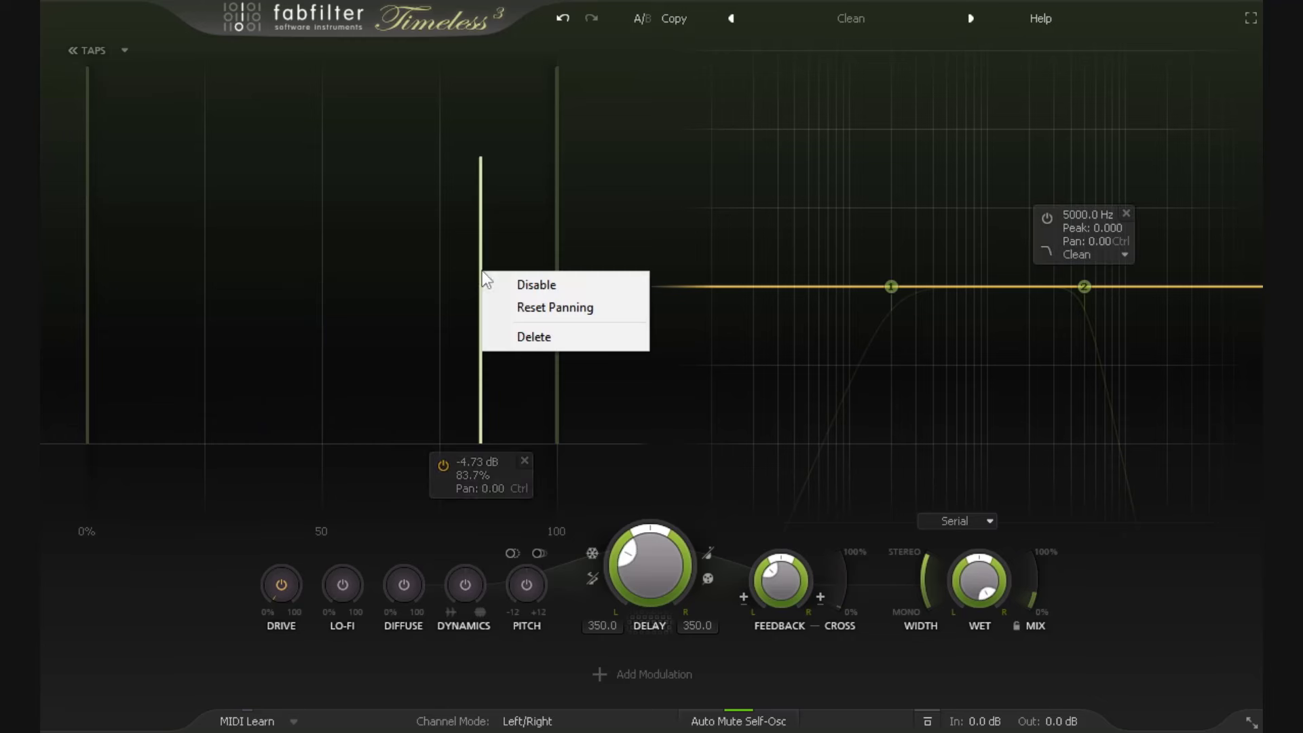
{"action": "left_click", "coordinate": [525, 343]}
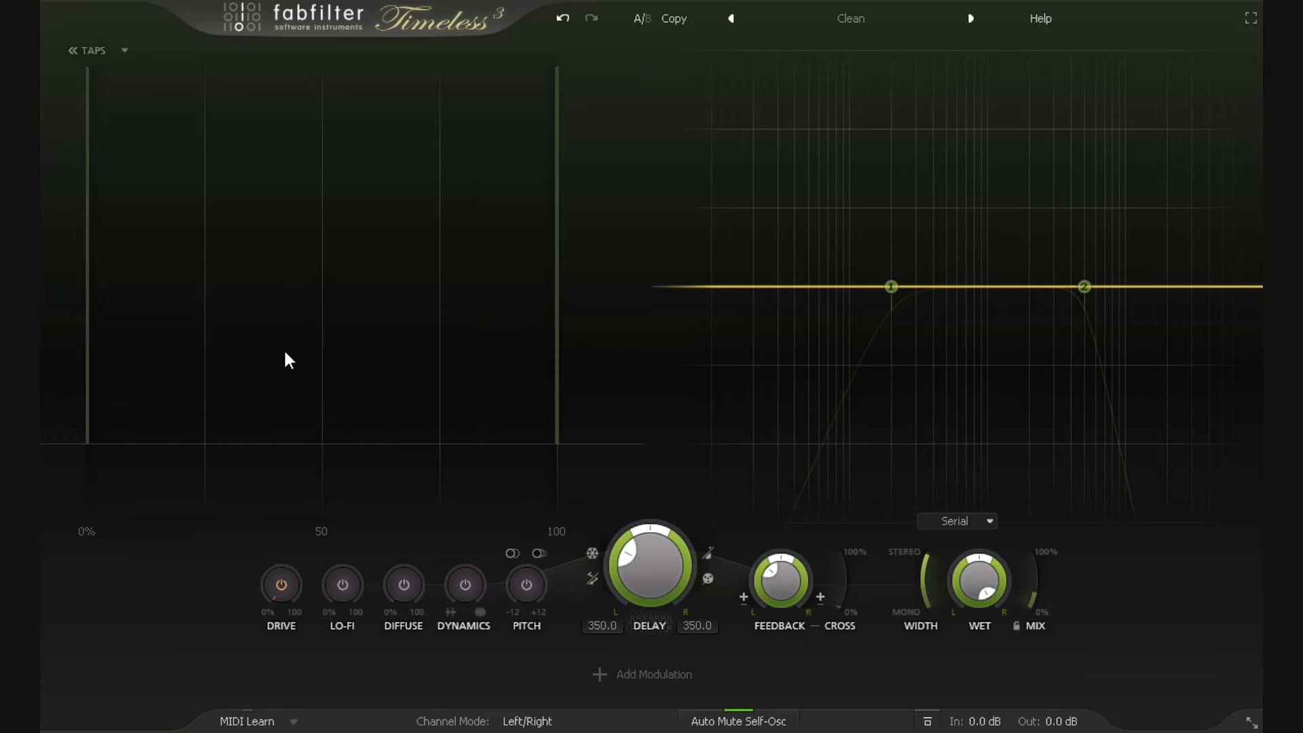
Step: Add four taps of rising level at about 8%, 36.3%, 65% and 80.9%, and move the first one to 15.4%
{"action": "double_click", "coordinate": [123, 380]}
{"action": "double_click", "coordinate": [258, 326]}
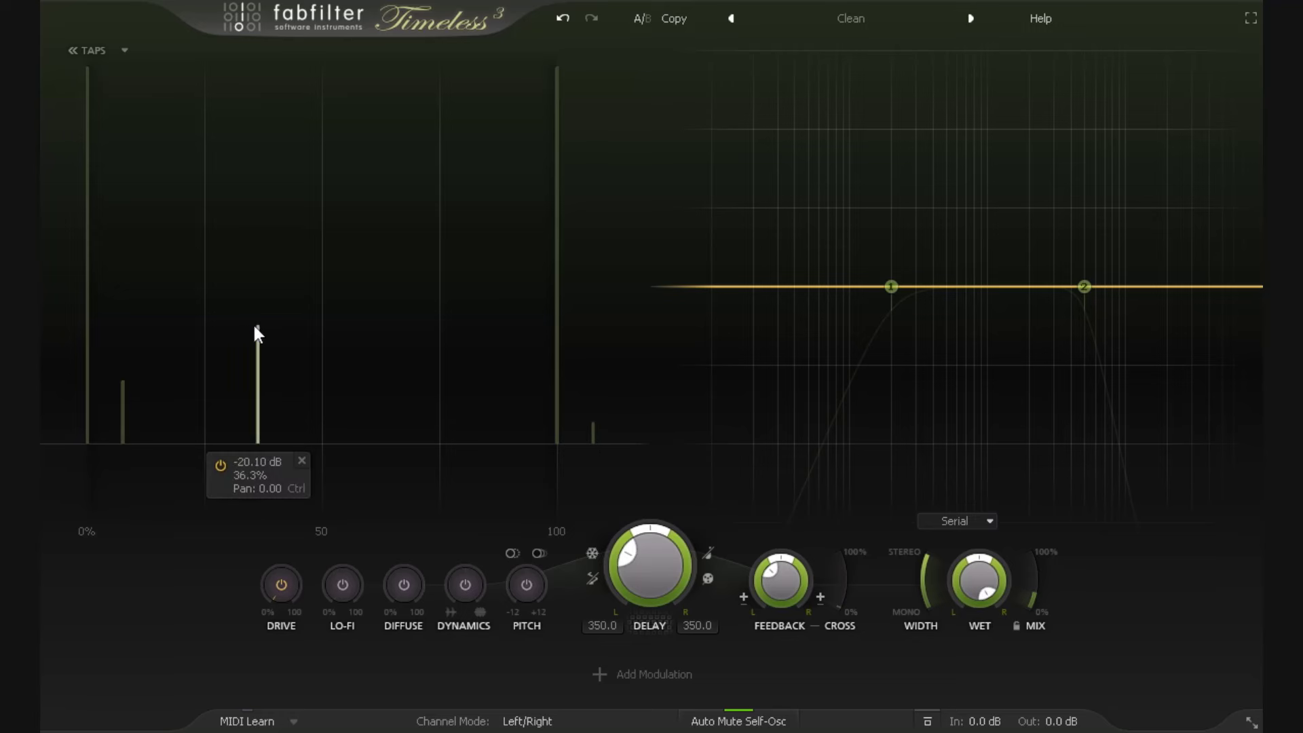
{"action": "double_click", "coordinate": [391, 283]}
{"action": "double_click", "coordinate": [467, 246]}
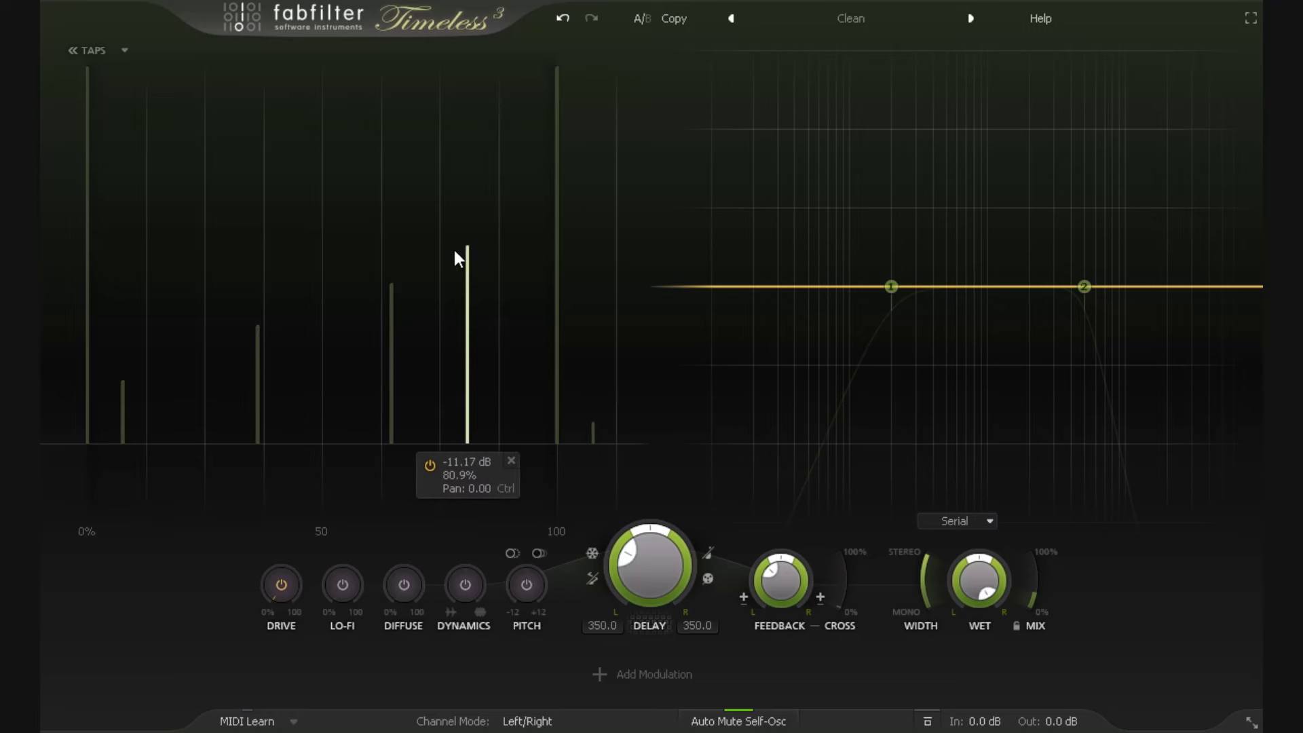
{"action": "left_click_drag", "start_coordinate": [124, 405], "coordinate": [161, 409]}
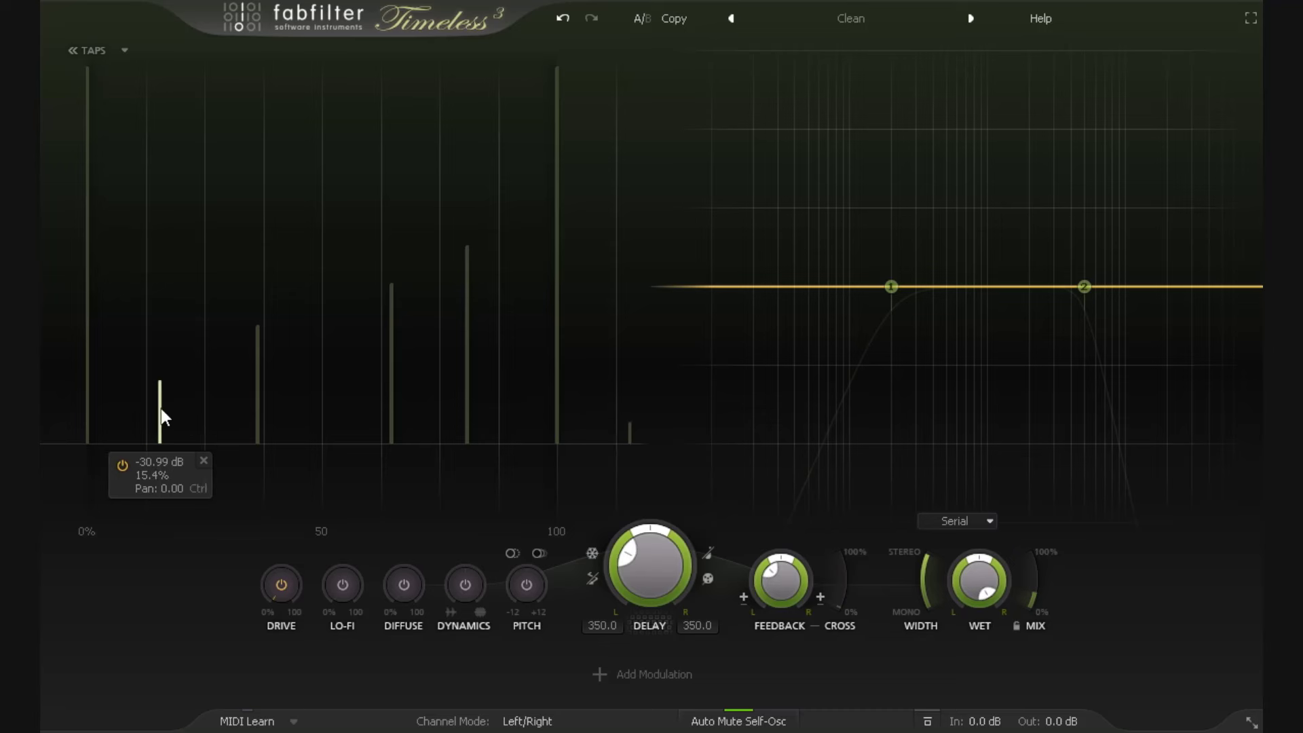
Step: Shift all four selected taps earlier, louder and panned left together, and set the second one alone to 37.5% and -16.17 dB
{"action": "left_click_drag", "start_coordinate": [118, 224], "coordinate": [509, 414]}
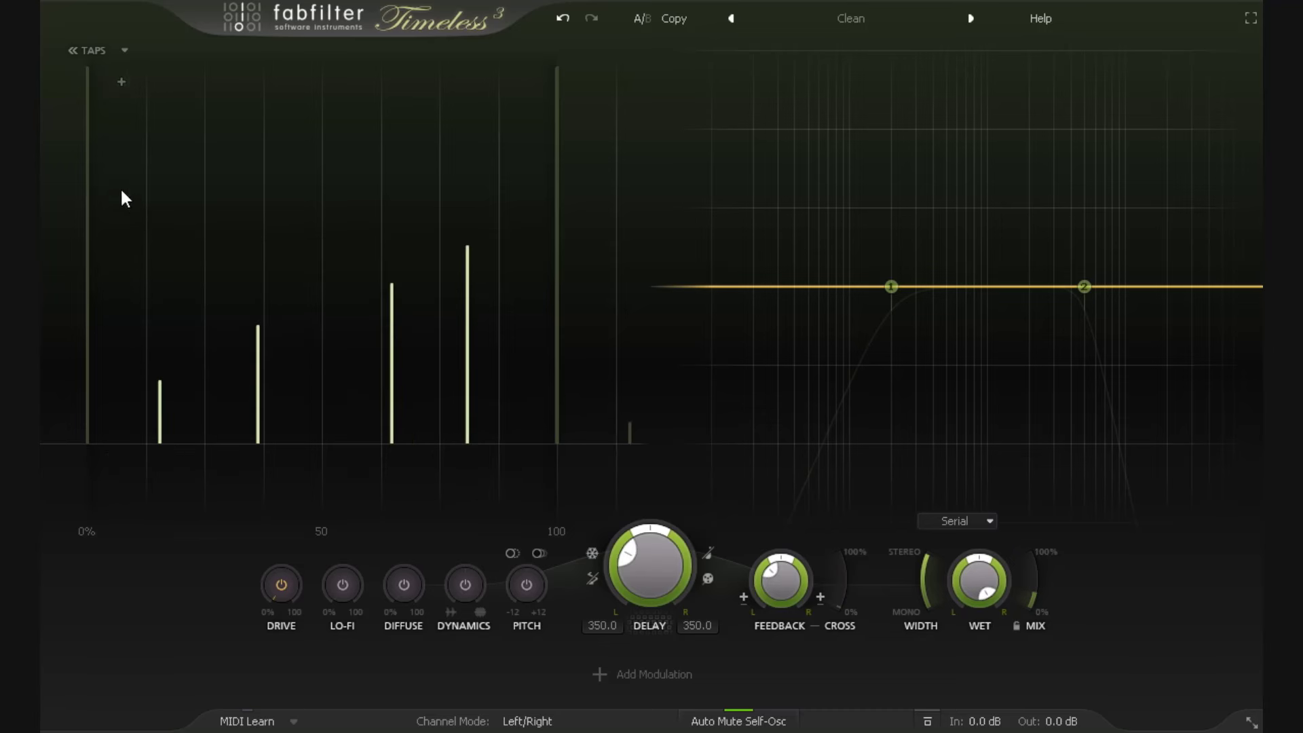
{"action": "left_click_drag", "start_coordinate": [120, 189], "coordinate": [508, 401]}
{"action": "mouse_move", "coordinate": [475, 394]}
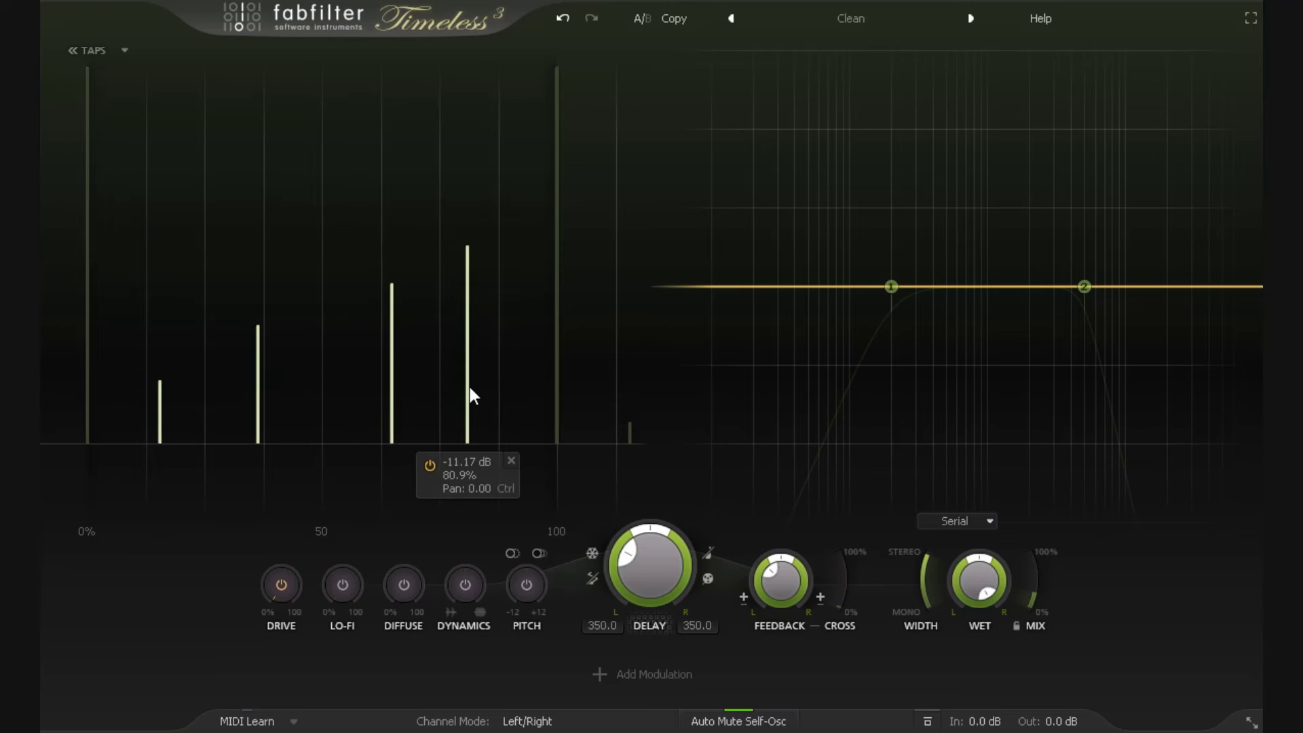
{"action": "left_click_drag", "start_coordinate": [471, 394], "coordinate": [356, 218]}
{"action": "left_click", "coordinate": [265, 270]}
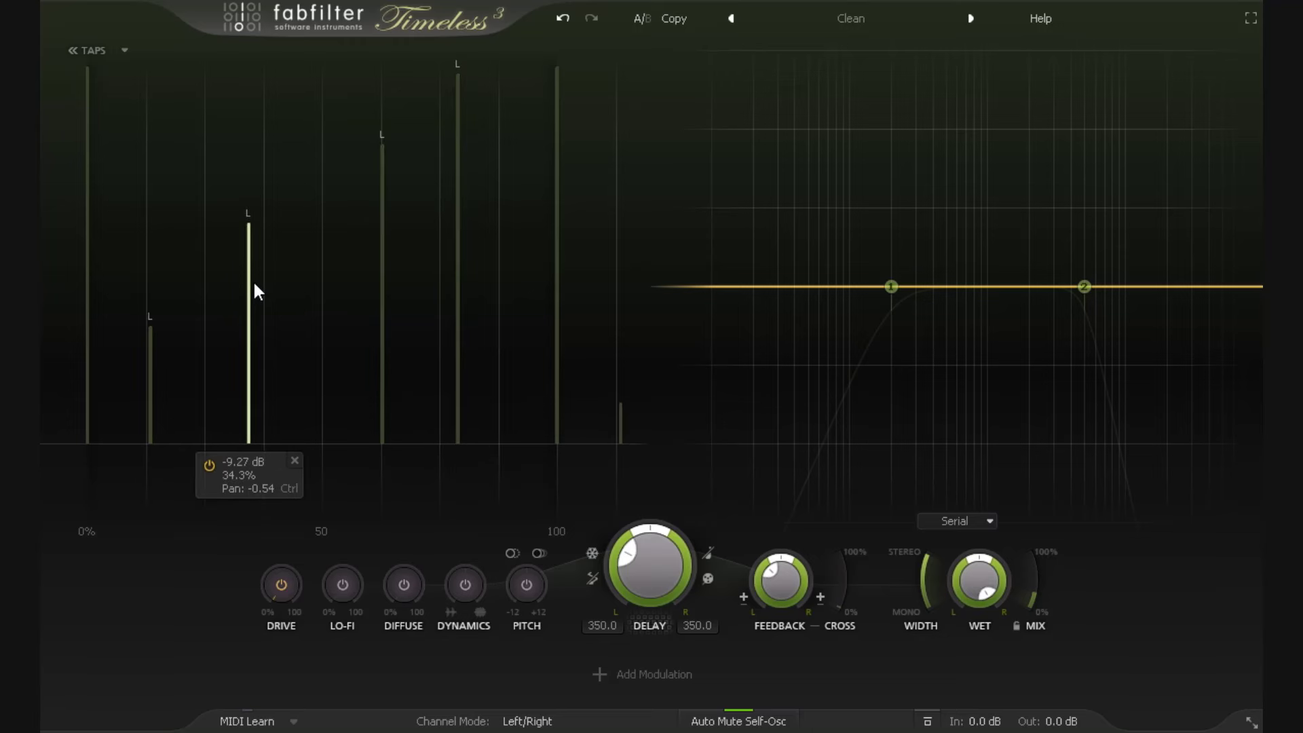
{"action": "left_click_drag", "start_coordinate": [251, 283], "coordinate": [266, 348]}
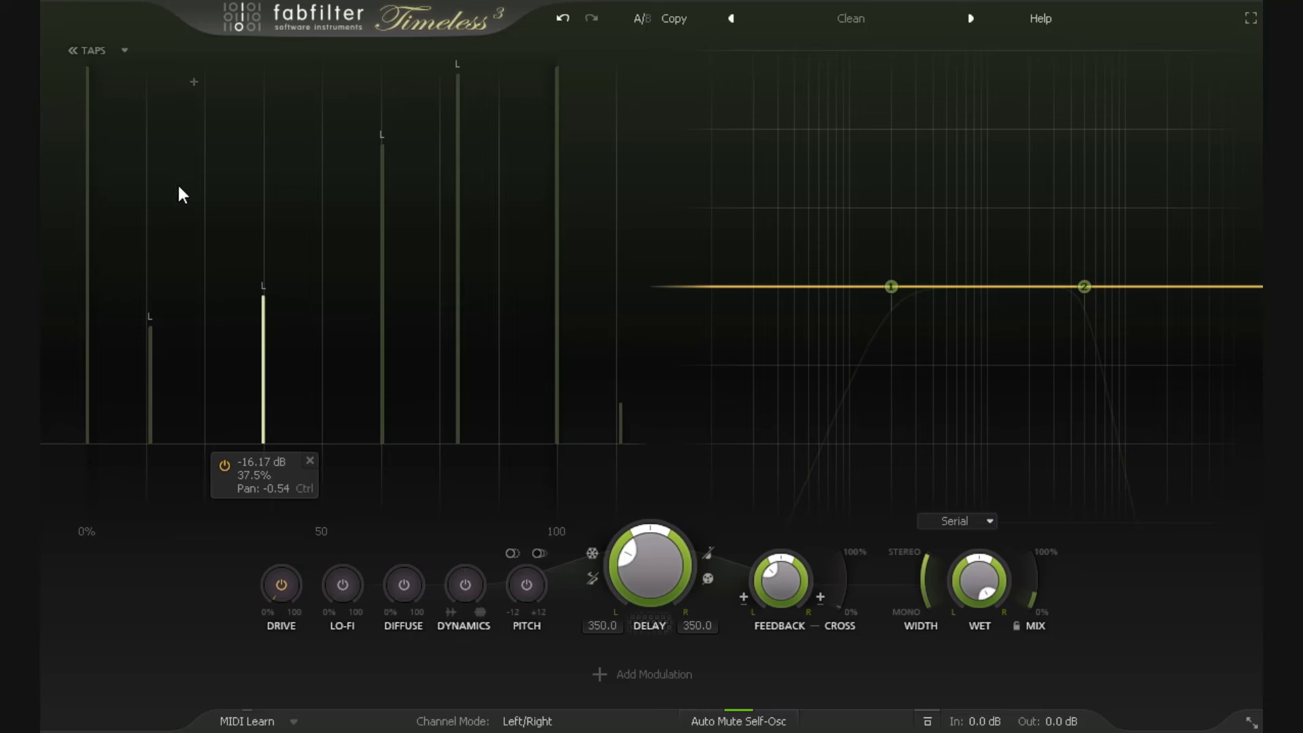
Step: Reset the panning of all four selected taps, and add a tap at about 9%
{"action": "left_click_drag", "start_coordinate": [113, 100], "coordinate": [498, 378]}
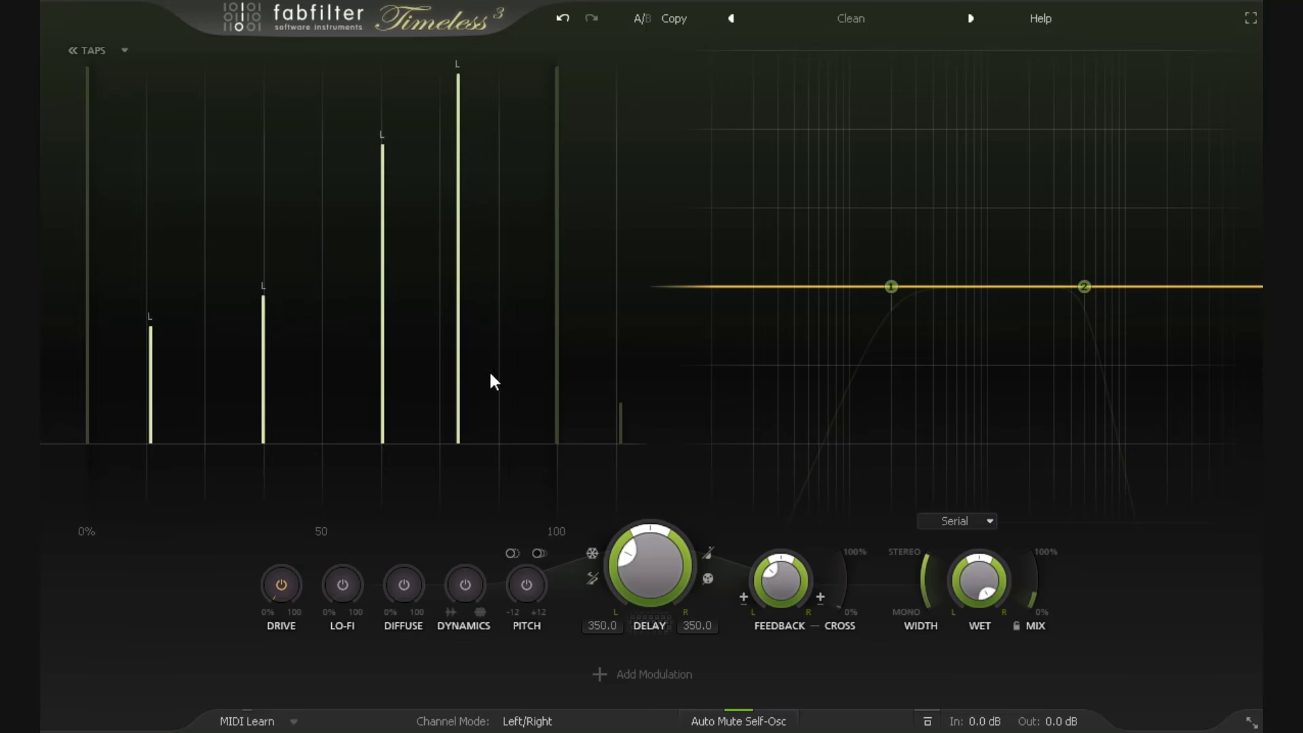
{"action": "right_click", "coordinate": [460, 331]}
{"action": "left_click", "coordinate": [522, 366]}
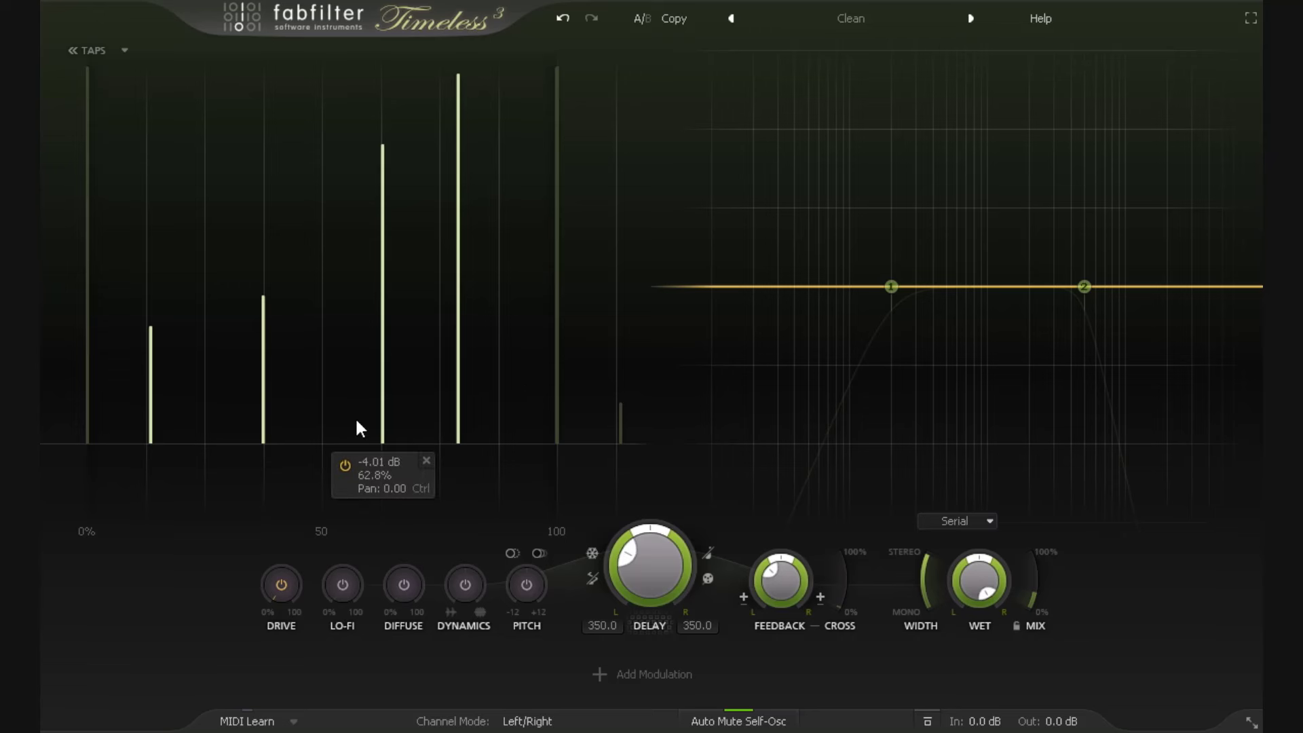
{"action": "right_click", "coordinate": [132, 180]}
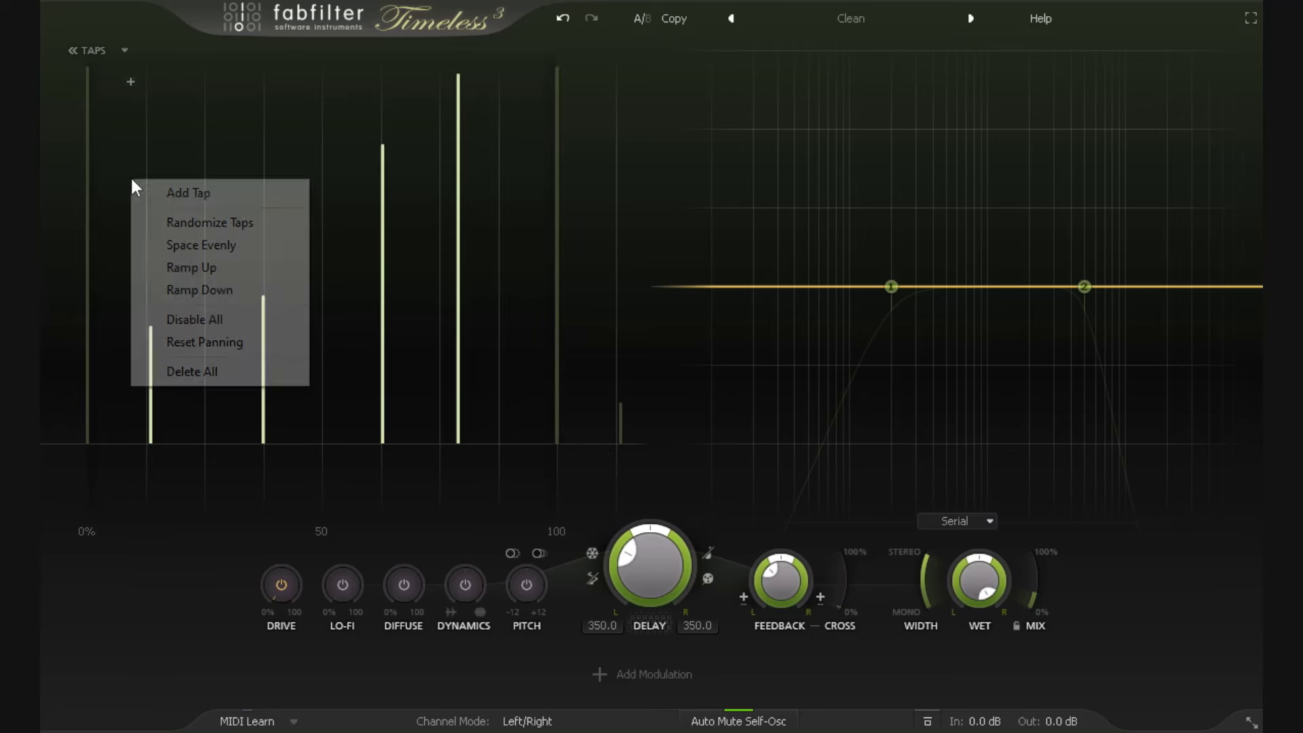
{"action": "left_click", "coordinate": [187, 195]}
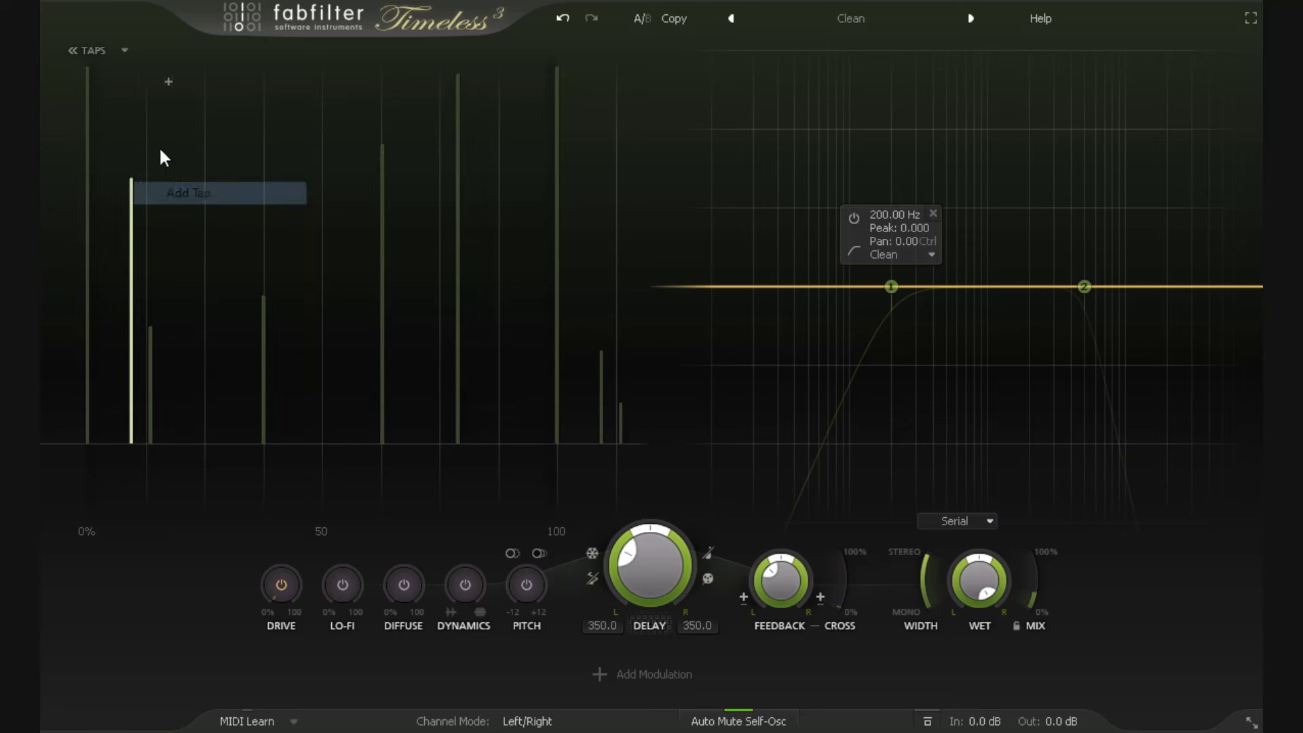
Step: Randomize the taps three times
{"action": "right_click", "coordinate": [115, 128]}
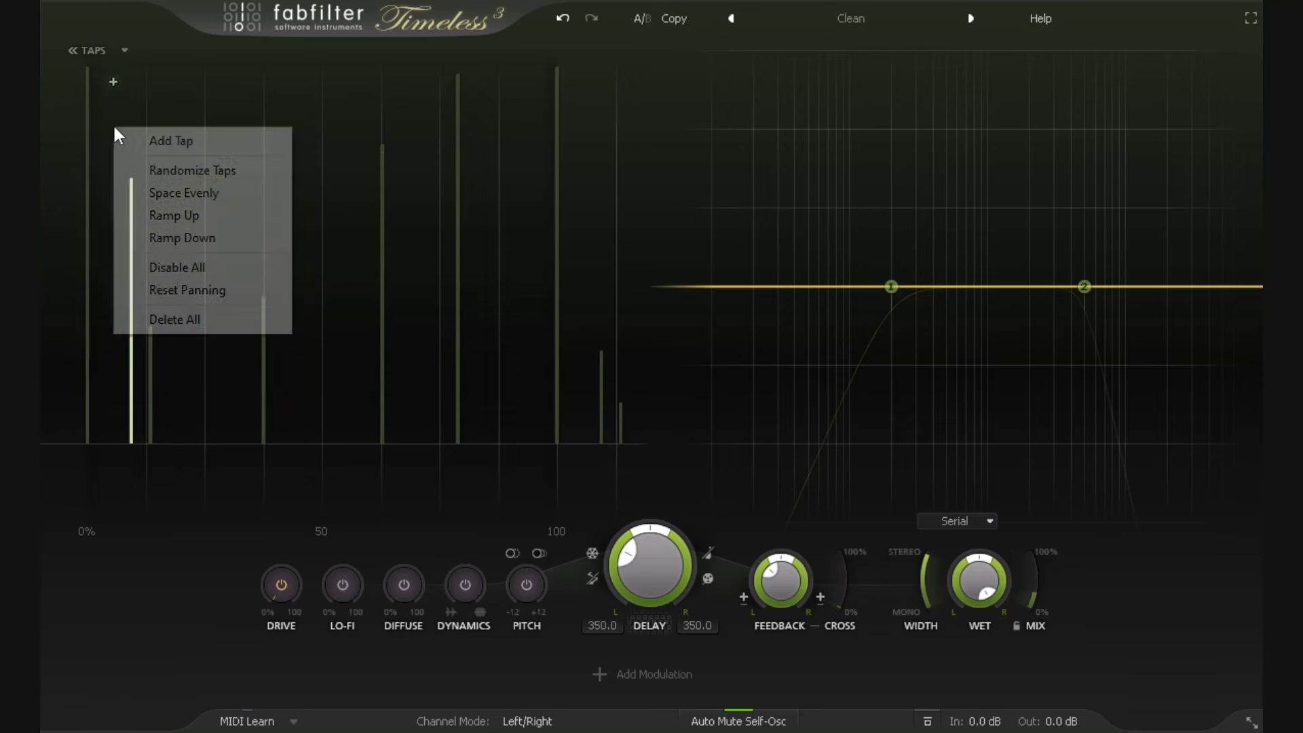
{"action": "left_click", "coordinate": [190, 171]}
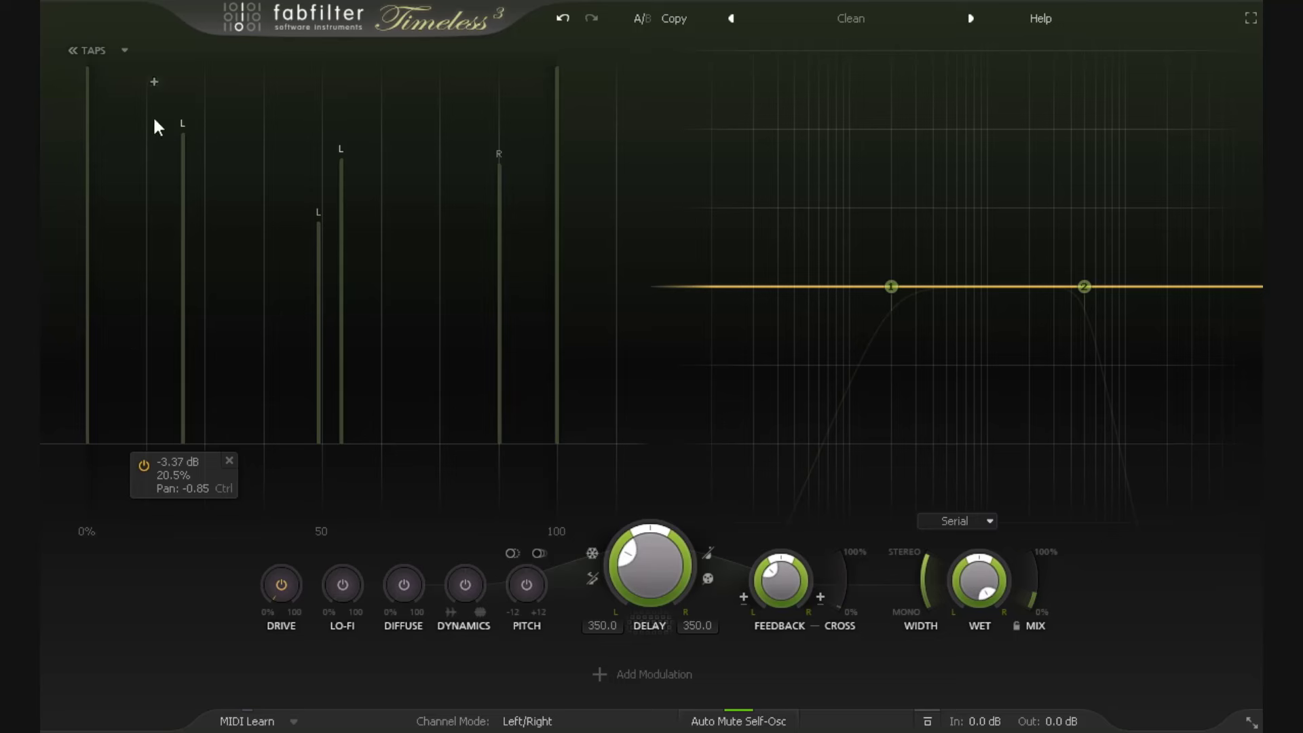
{"action": "right_click", "coordinate": [131, 130]}
{"action": "left_click", "coordinate": [221, 173]}
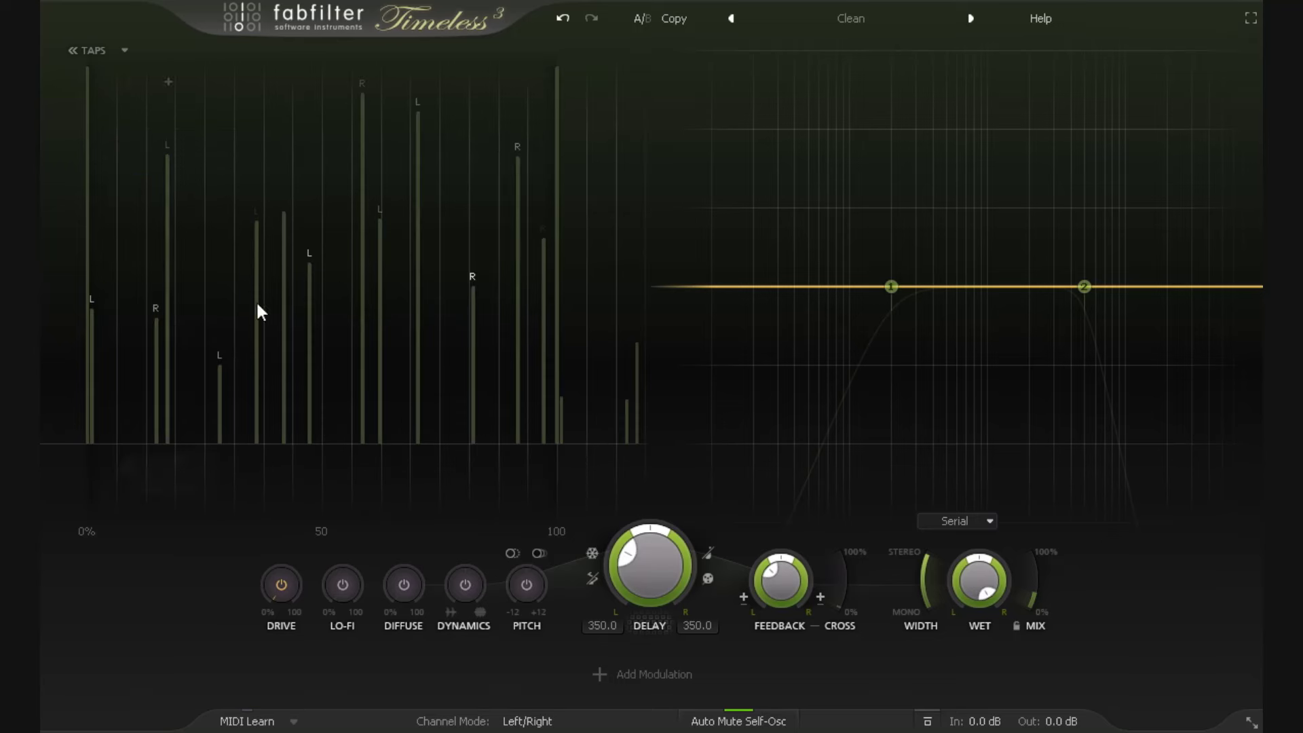
{"action": "right_click", "coordinate": [123, 154]}
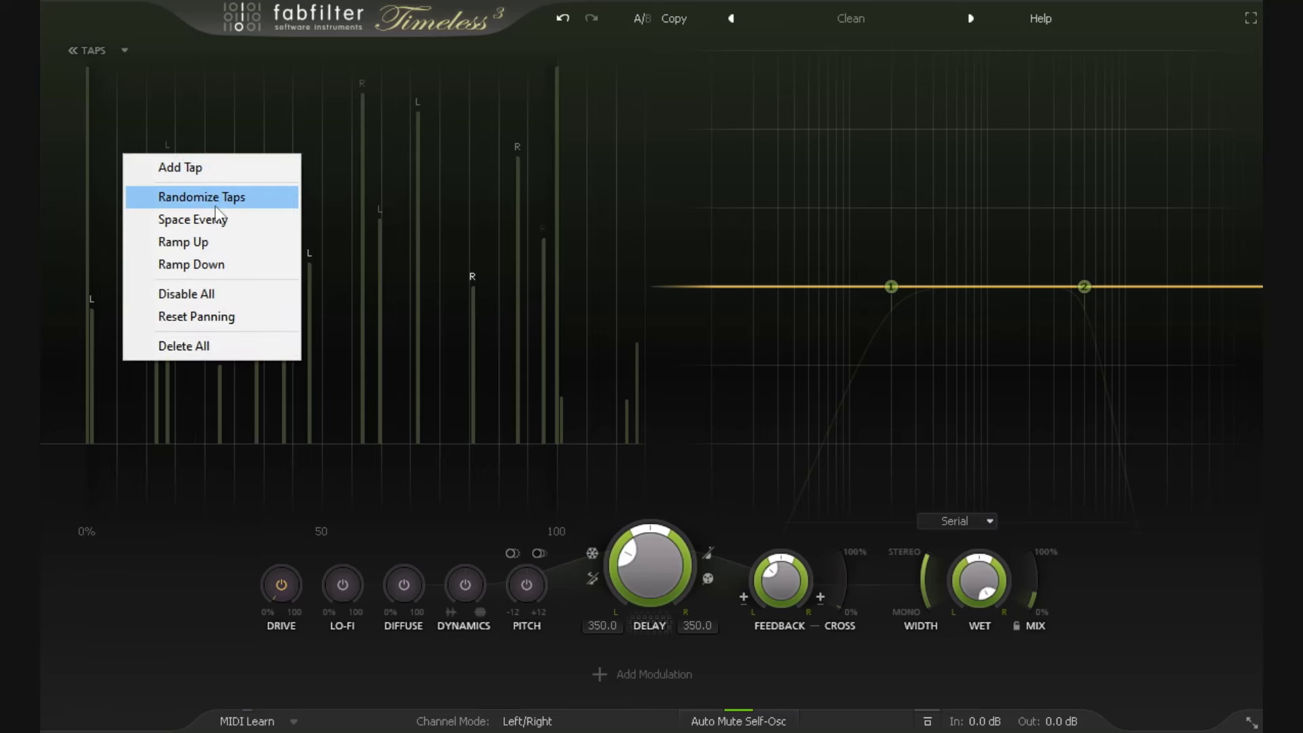
{"action": "left_click", "coordinate": [215, 198]}
Step: Add three taps of similar level between the two random ones, at 48.0% and at about 76% and 34%
{"action": "right_click", "coordinate": [161, 132]}
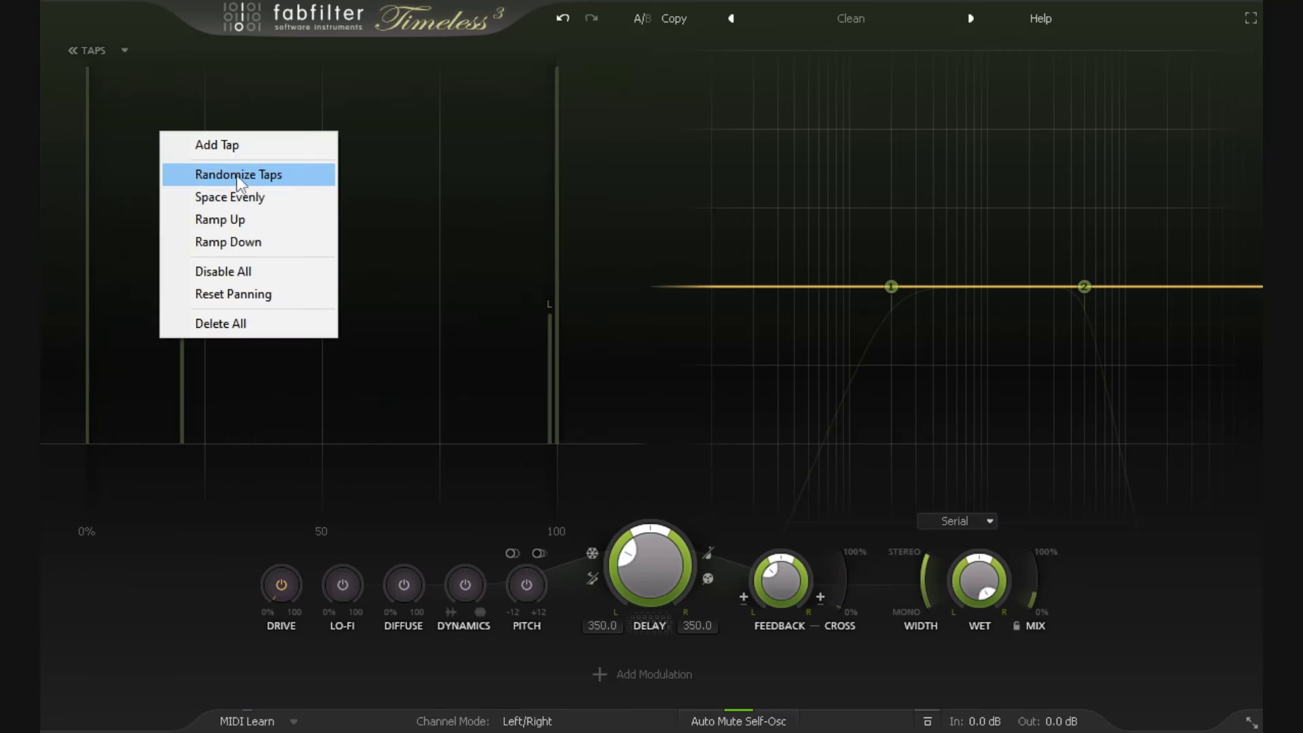
{"action": "left_click", "coordinate": [312, 252]}
{"action": "left_click", "coordinate": [312, 252]}
{"action": "left_click", "coordinate": [442, 247]}
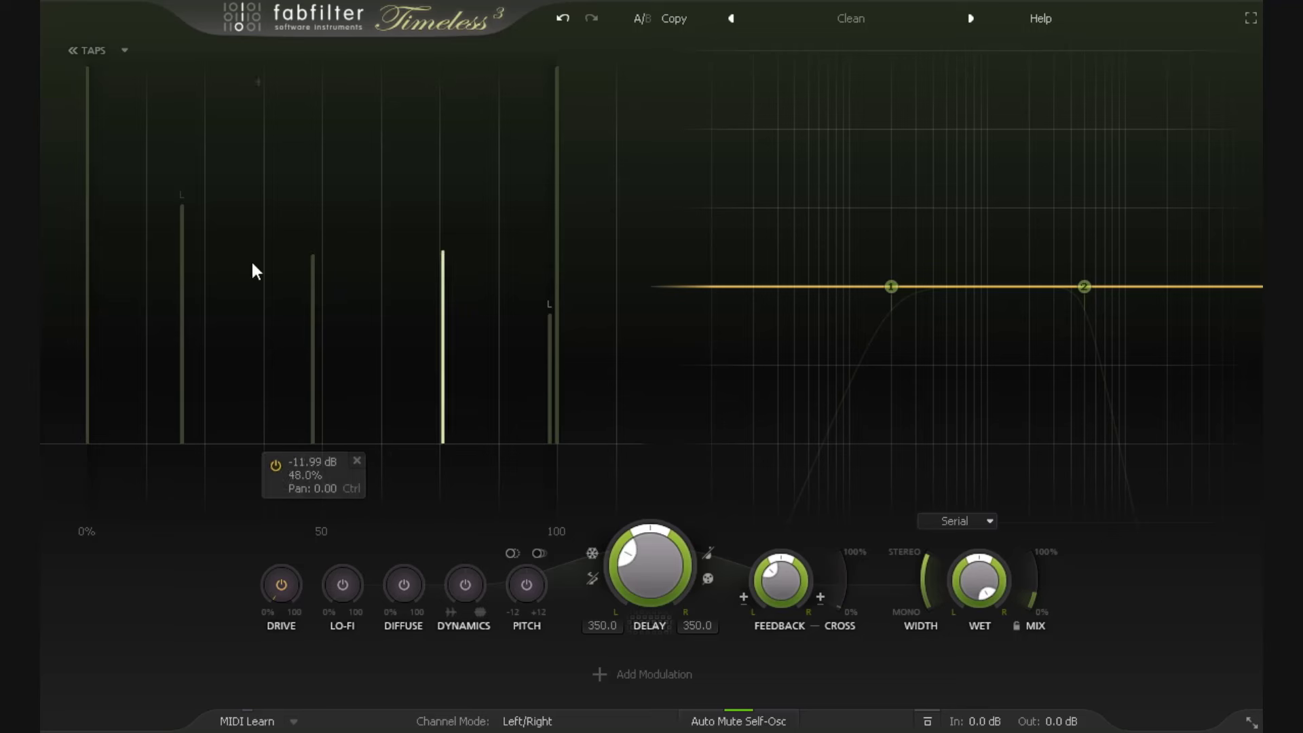
{"action": "left_click", "coordinate": [247, 264]}
Step: Space the taps evenly and apply Ramp Up to their levels
{"action": "right_click", "coordinate": [157, 155]}
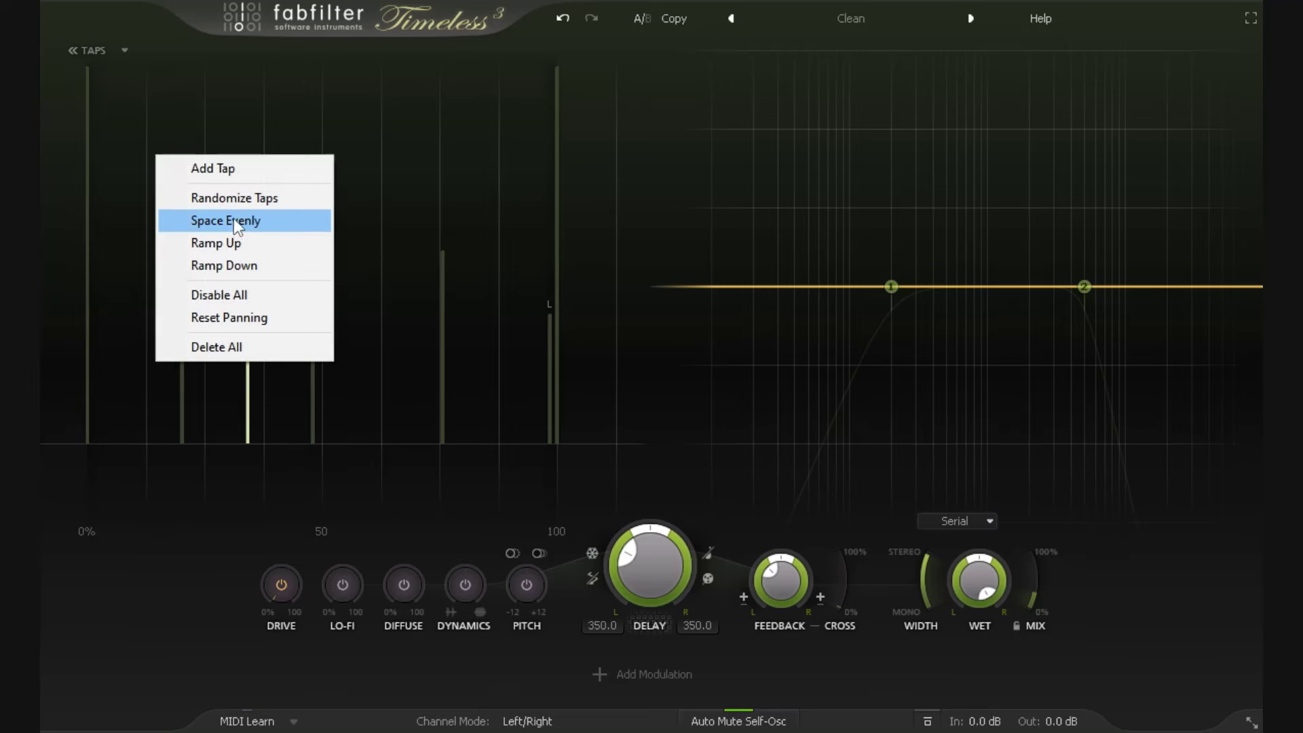
{"action": "left_click", "coordinate": [233, 221]}
{"action": "right_click", "coordinate": [156, 155]}
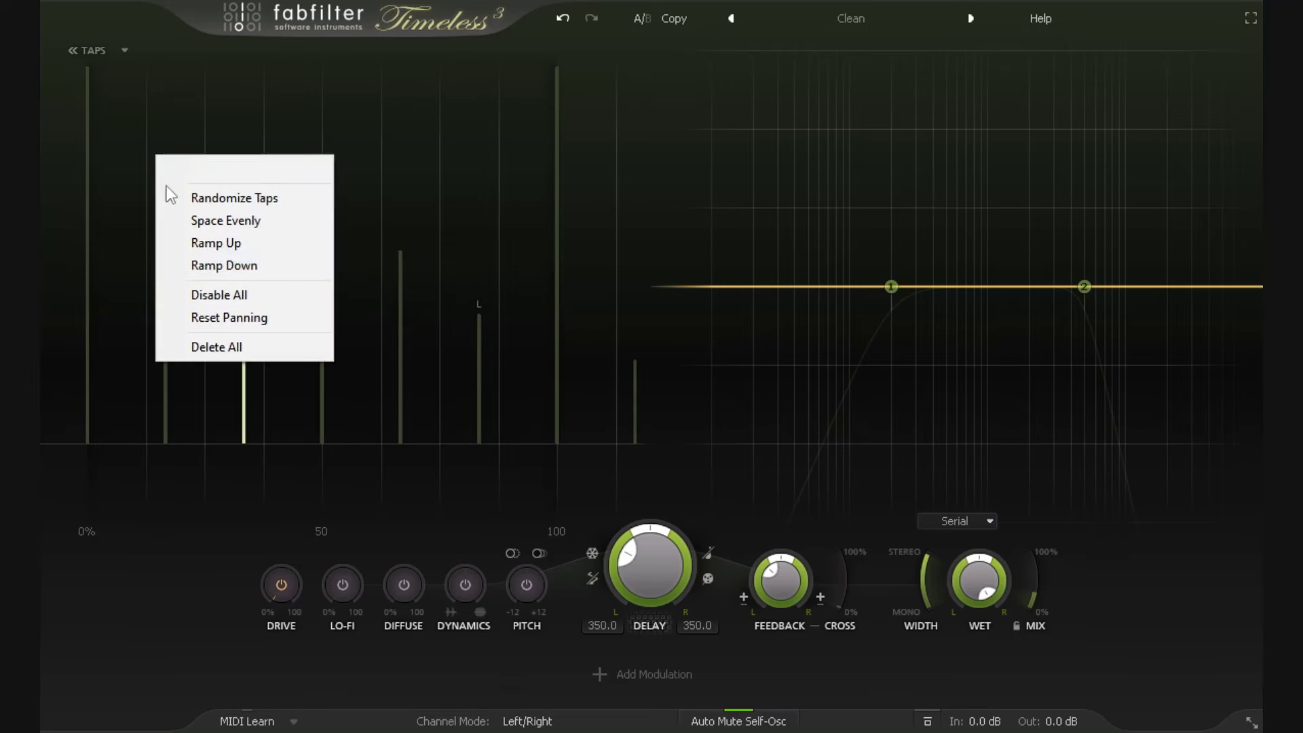
{"action": "left_click", "coordinate": [248, 249]}
Step: Apply Ramp Down to the tap levels, and switch them back to Ramp Up
{"action": "right_click", "coordinate": [92, 209]}
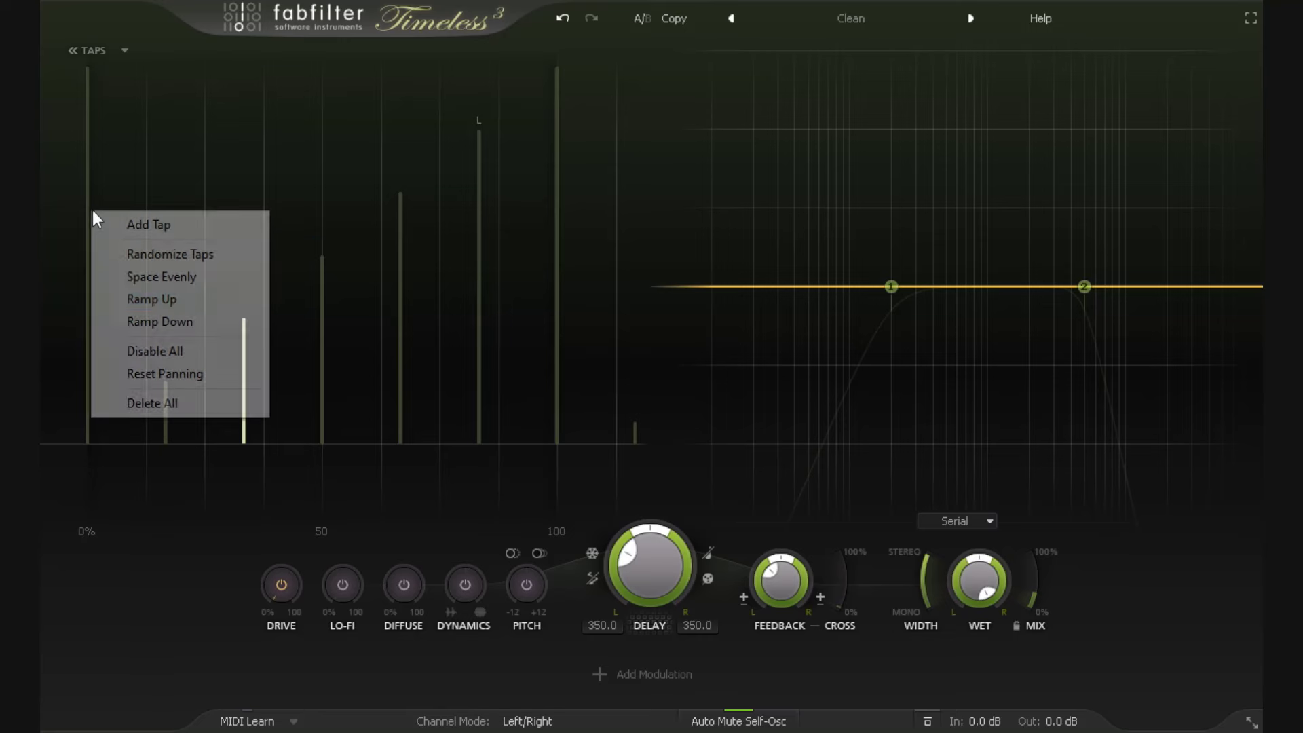
{"action": "left_click", "coordinate": [198, 321]}
{"action": "right_click", "coordinate": [213, 108]}
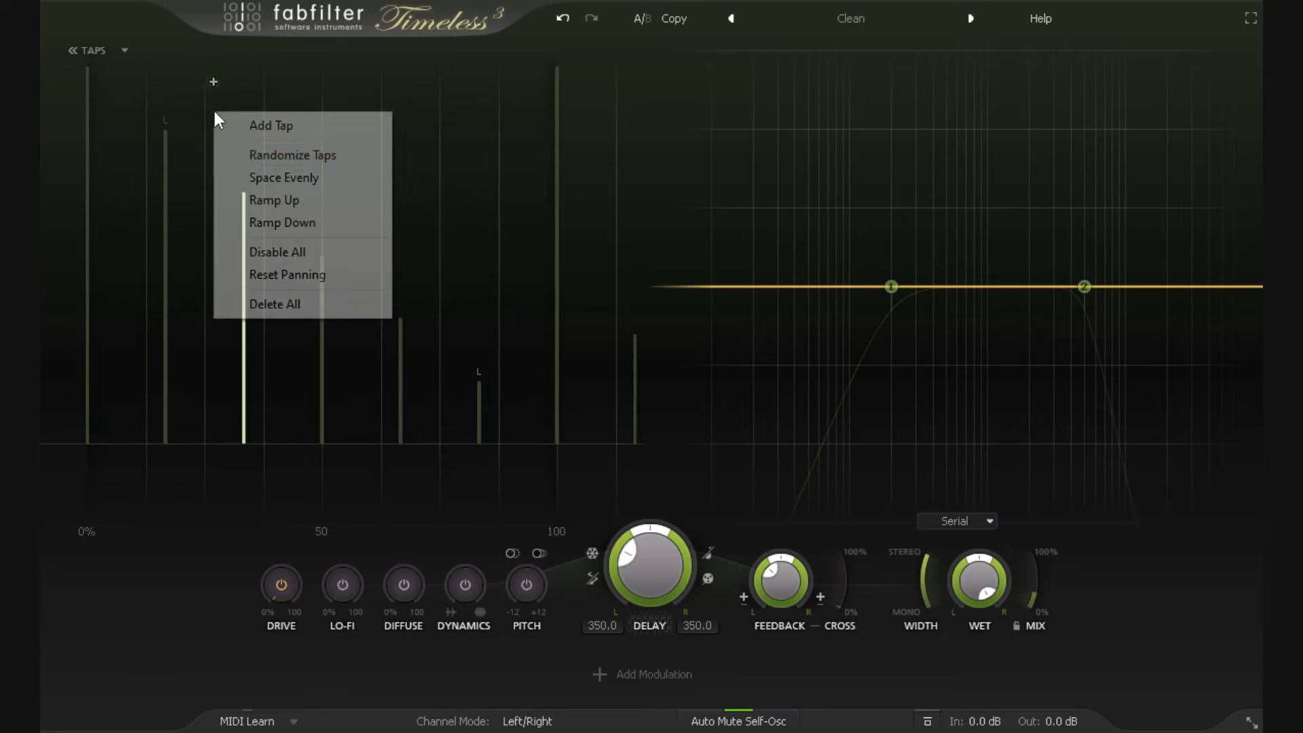
{"action": "left_click", "coordinate": [290, 198]}
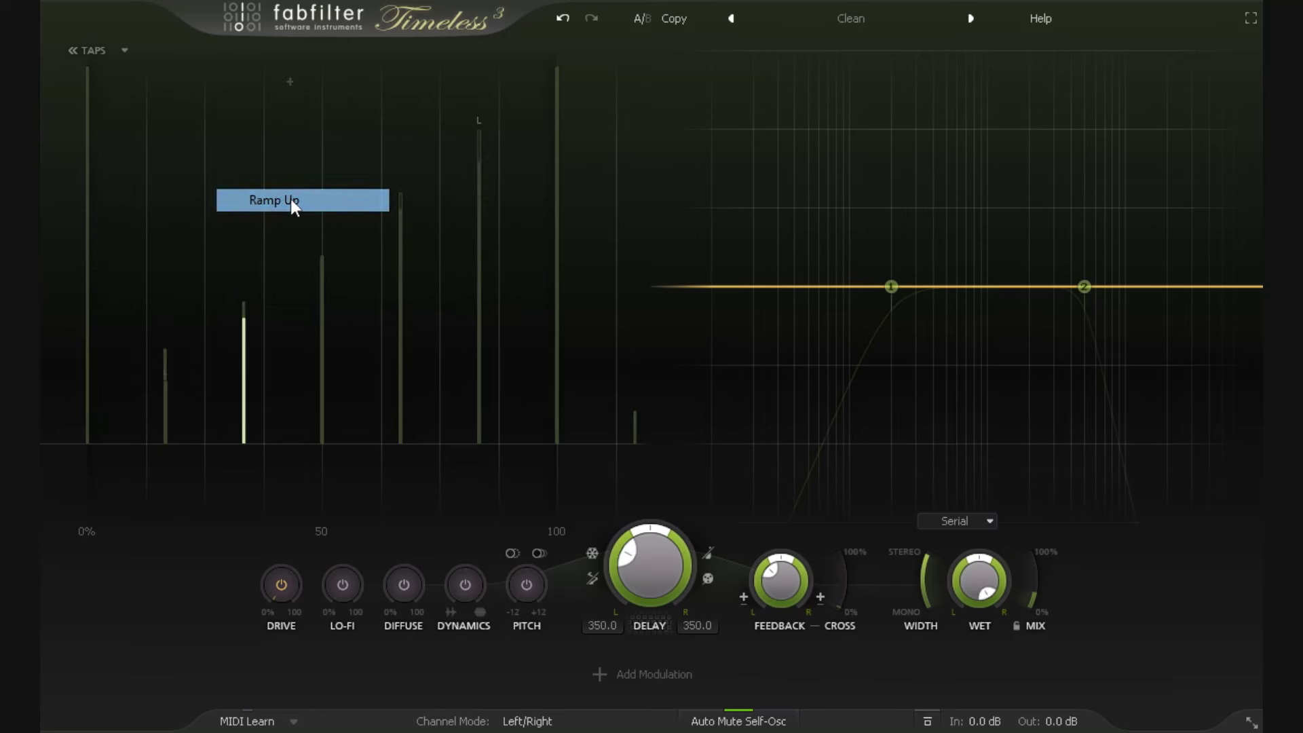
Step: Collapse the tap editor to the echo timeline, raise the feedback, and shorten the delay time to 277.2 ms
{"action": "left_click", "coordinate": [71, 52]}
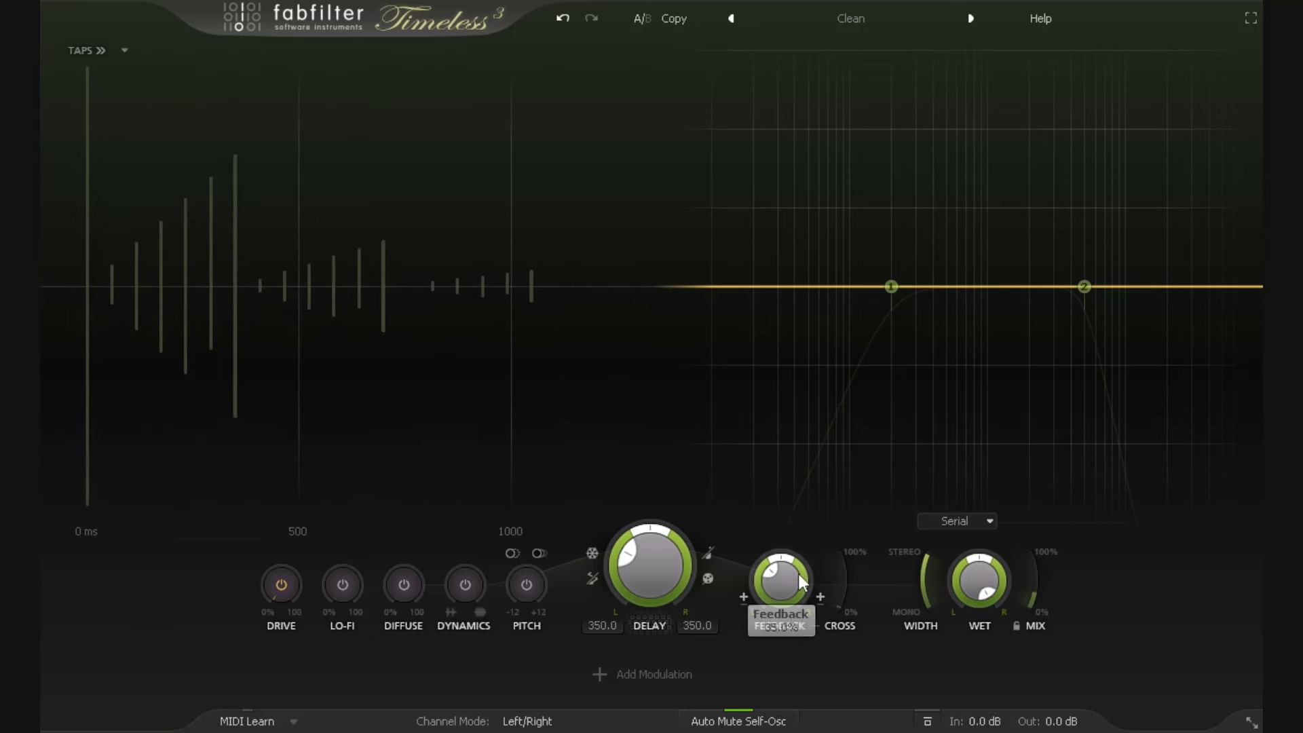
{"action": "left_click_drag", "start_coordinate": [798, 573], "coordinate": [808, 499]}
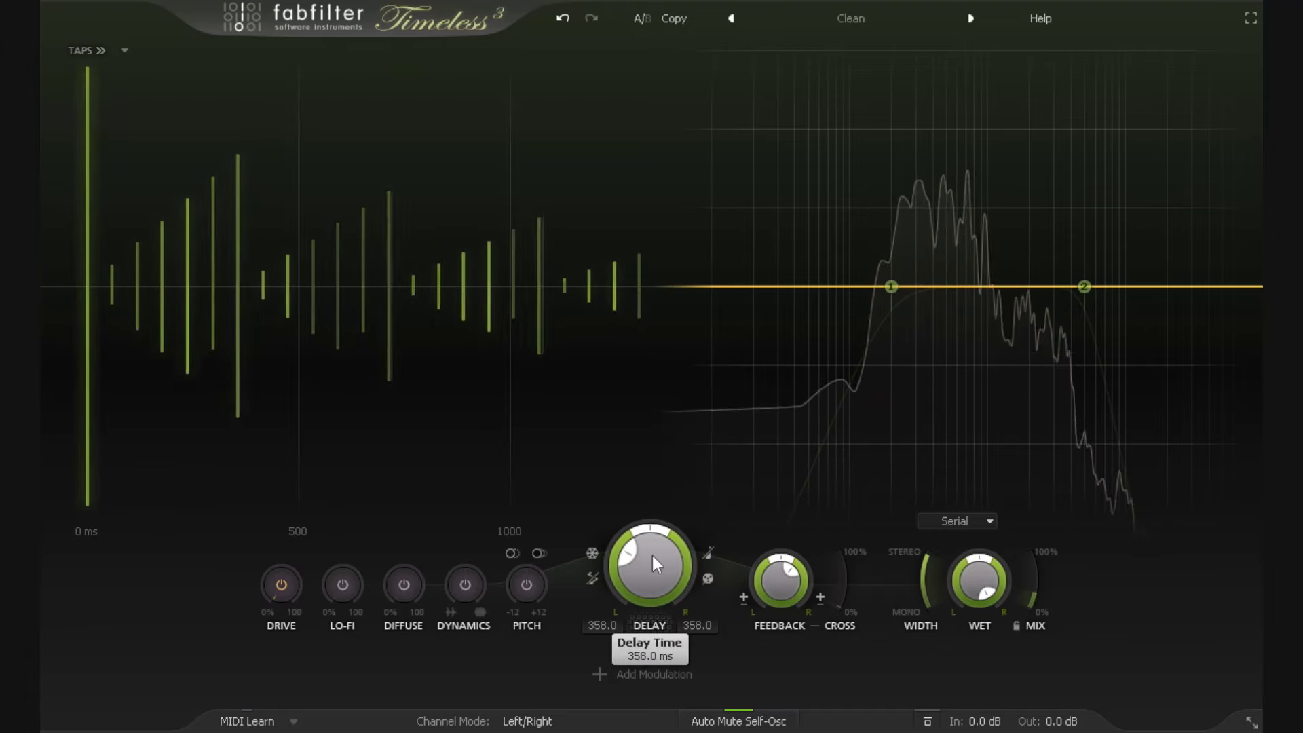
{"action": "left_click_drag", "start_coordinate": [653, 555], "coordinate": [660, 551]}
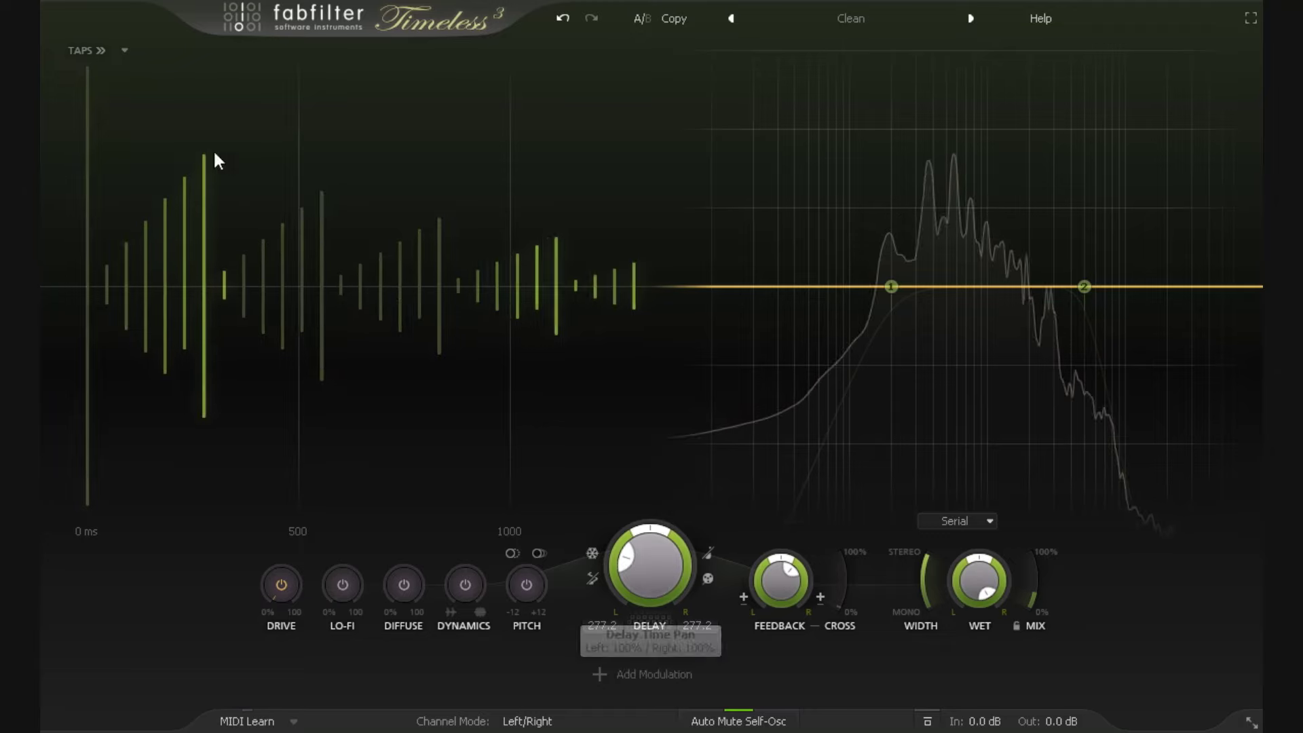
Step: Apply Ramp Up and Ramp Down in turn to the tap levels in the tap editor, and return to the echo timeline
{"action": "left_click", "coordinate": [84, 49]}
{"action": "right_click", "coordinate": [171, 160]}
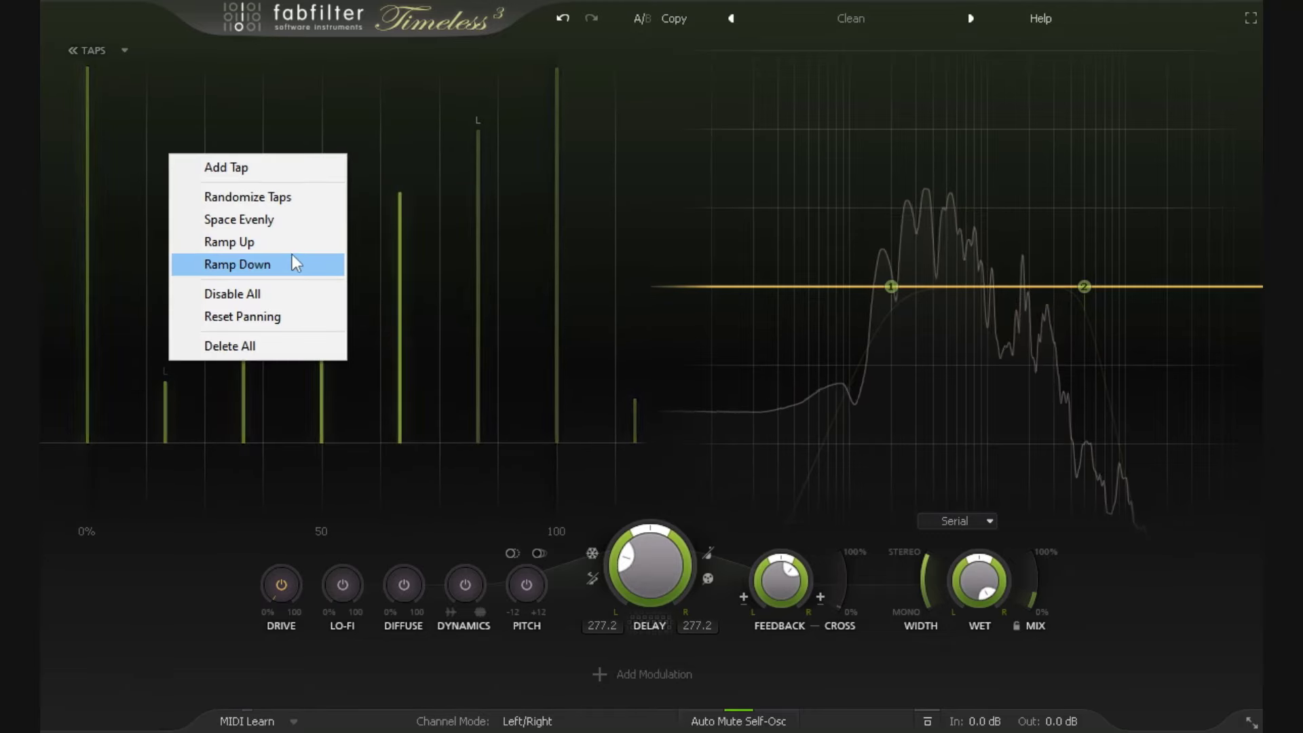
{"action": "left_click", "coordinate": [258, 242]}
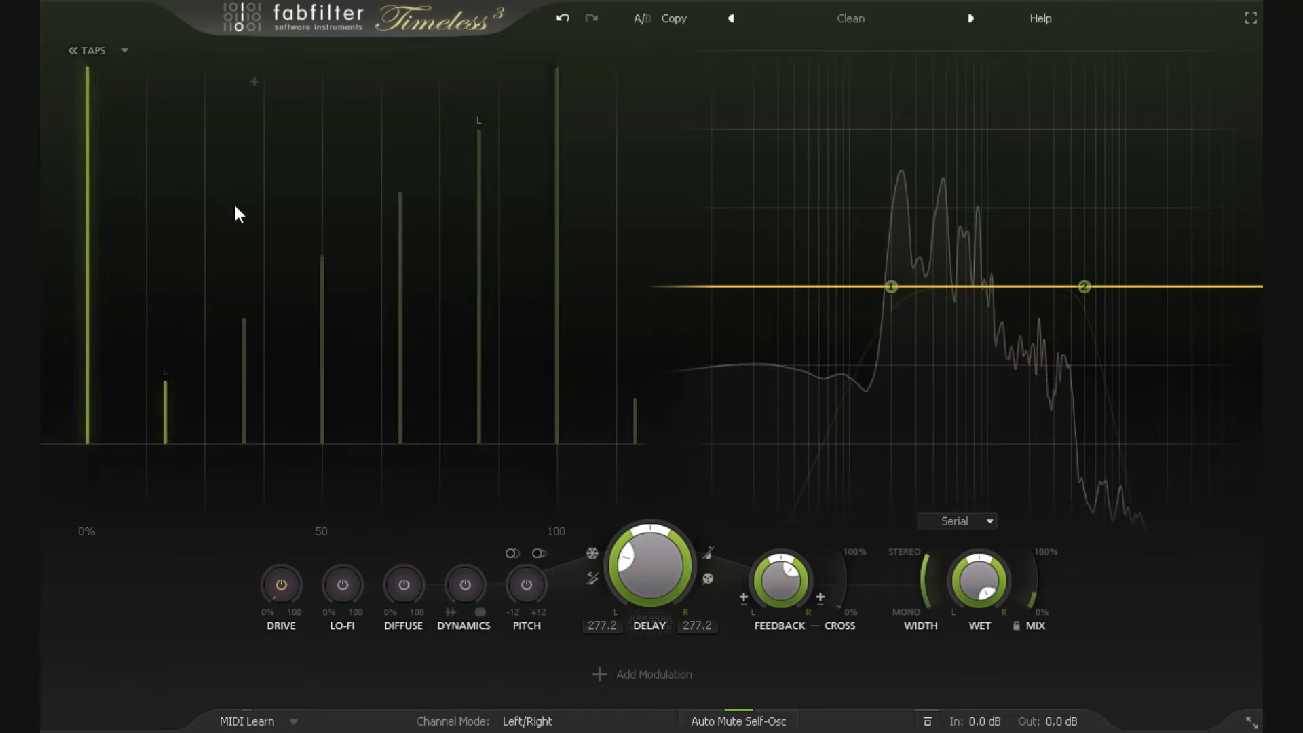
{"action": "right_click", "coordinate": [231, 198]}
{"action": "left_click", "coordinate": [295, 303]}
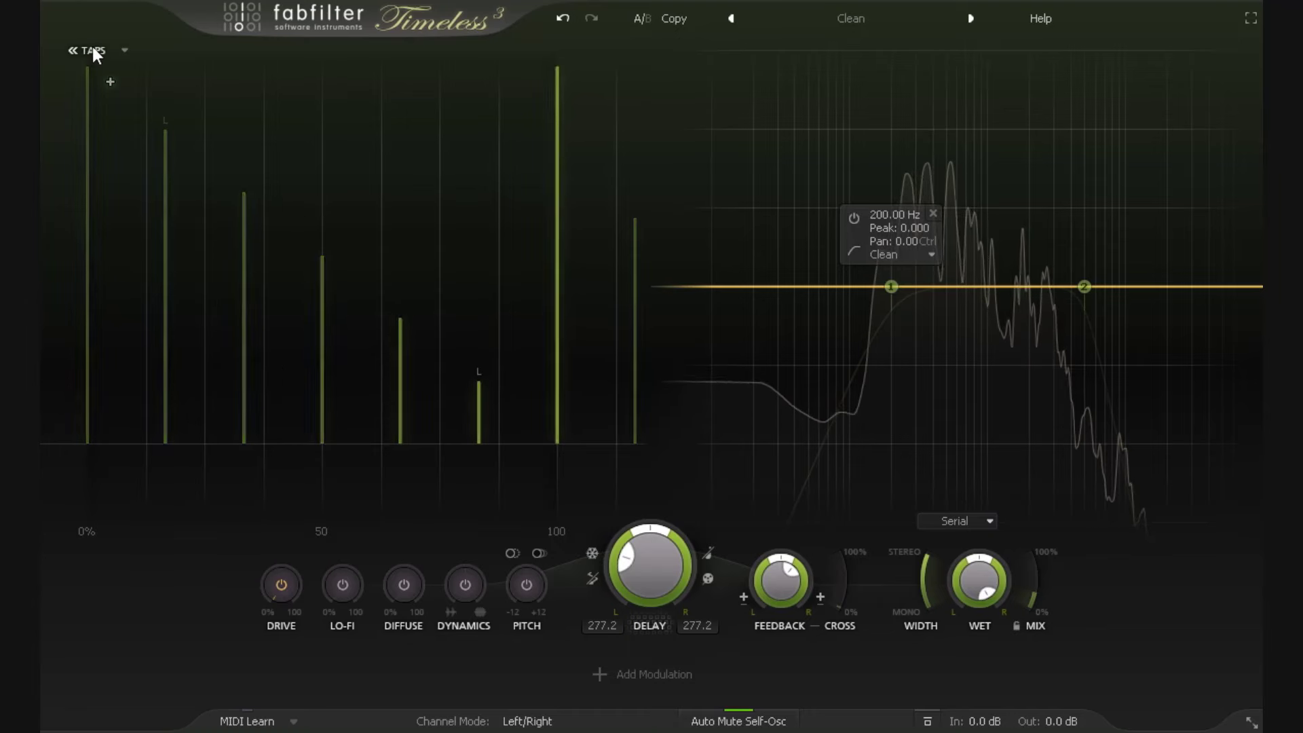
{"action": "left_click", "coordinate": [72, 50]}
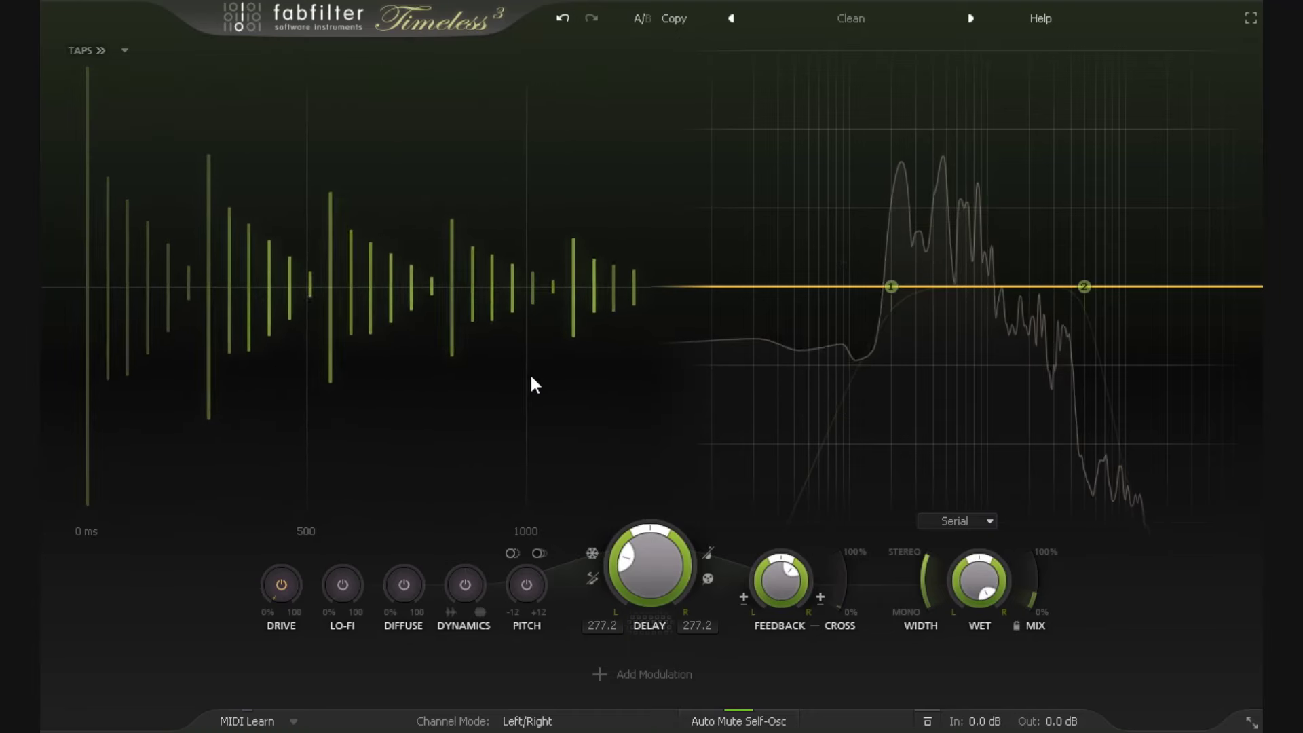
Step: Expand the echo timeline into the tap editor and delete all taps
{"action": "left_click", "coordinate": [85, 51]}
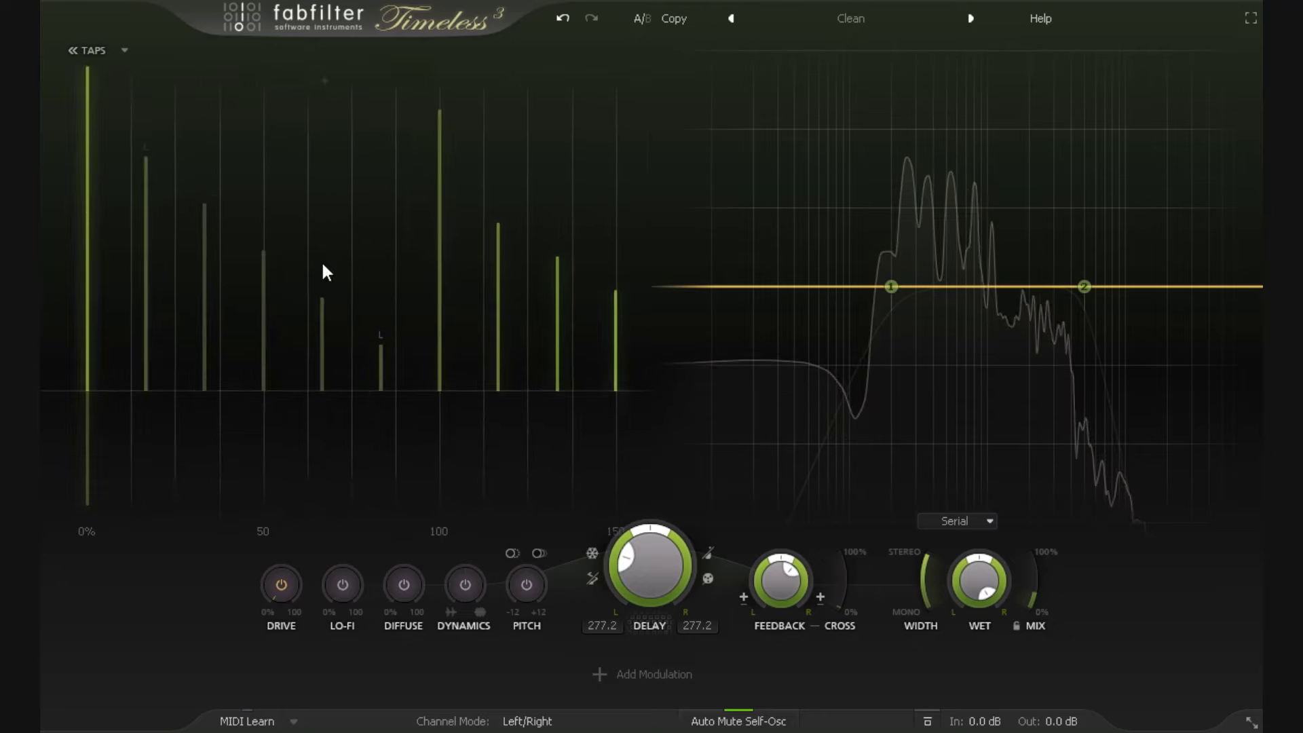
{"action": "mouse_move", "coordinate": [401, 340]}
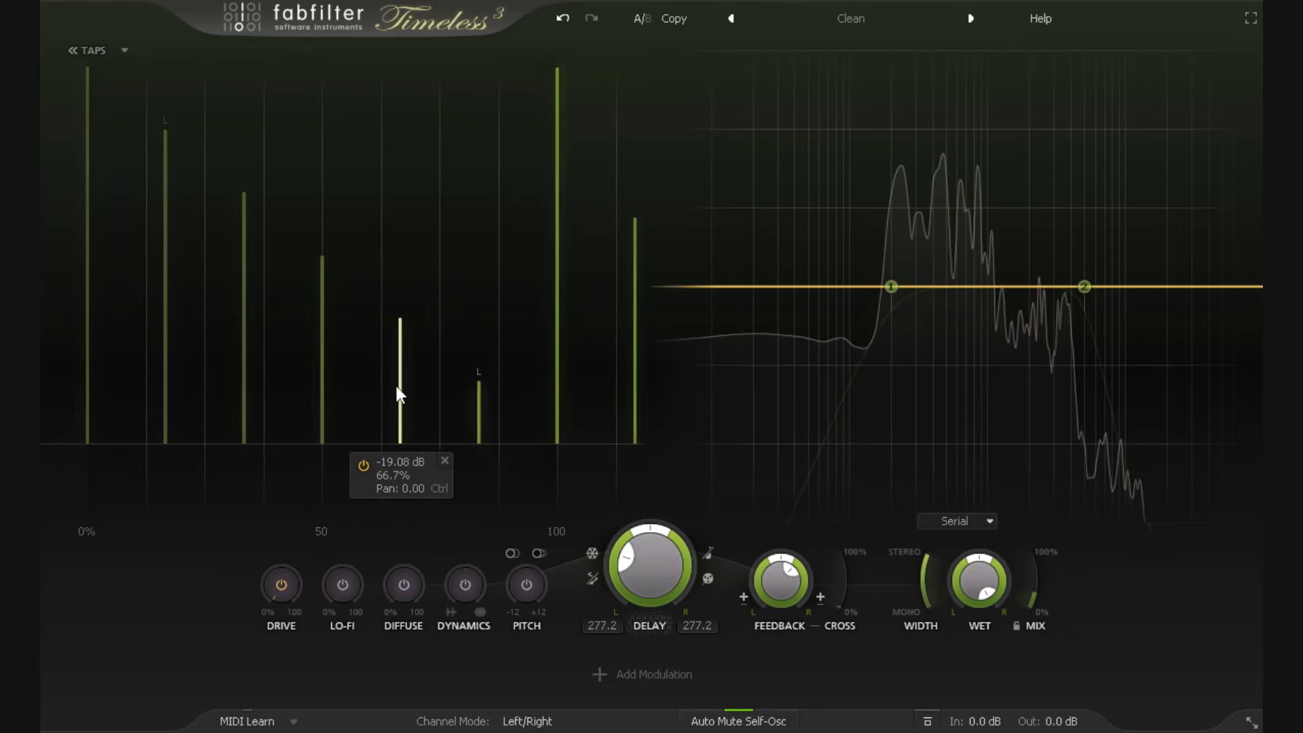
{"action": "right_click", "coordinate": [143, 156]}
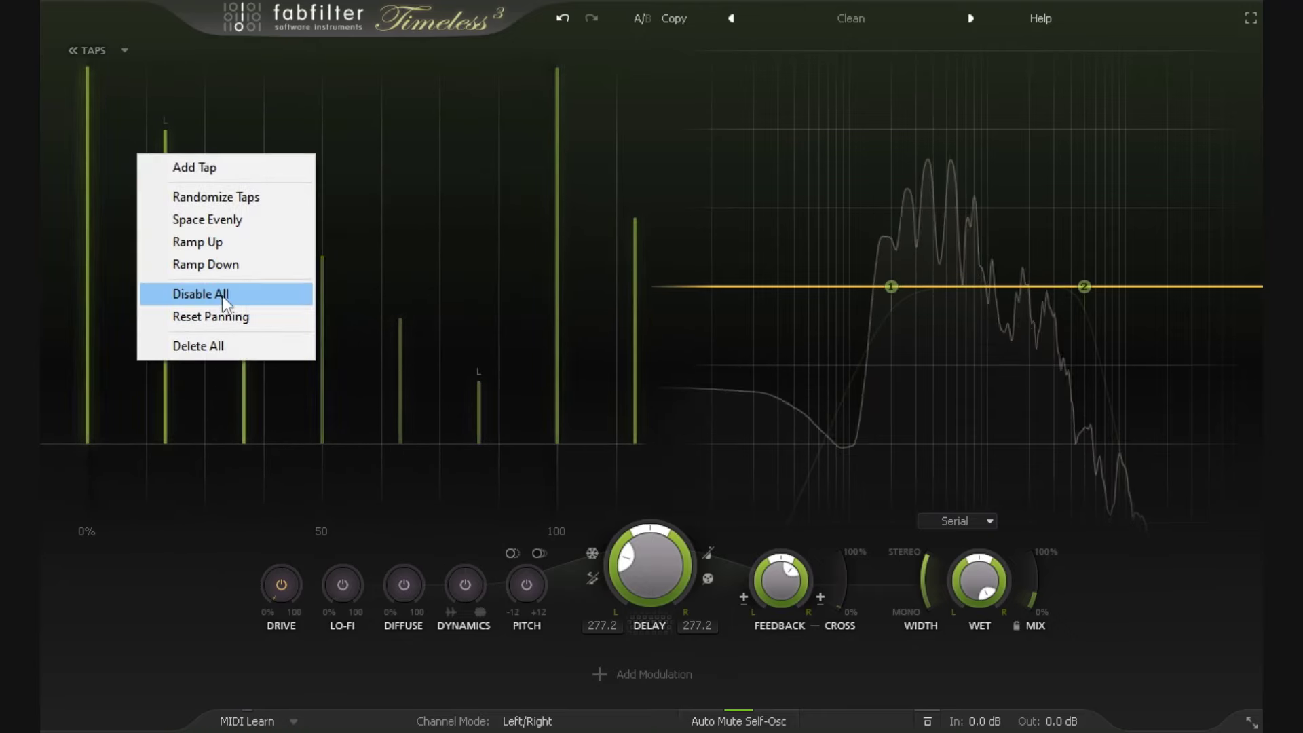
{"action": "left_click", "coordinate": [214, 347]}
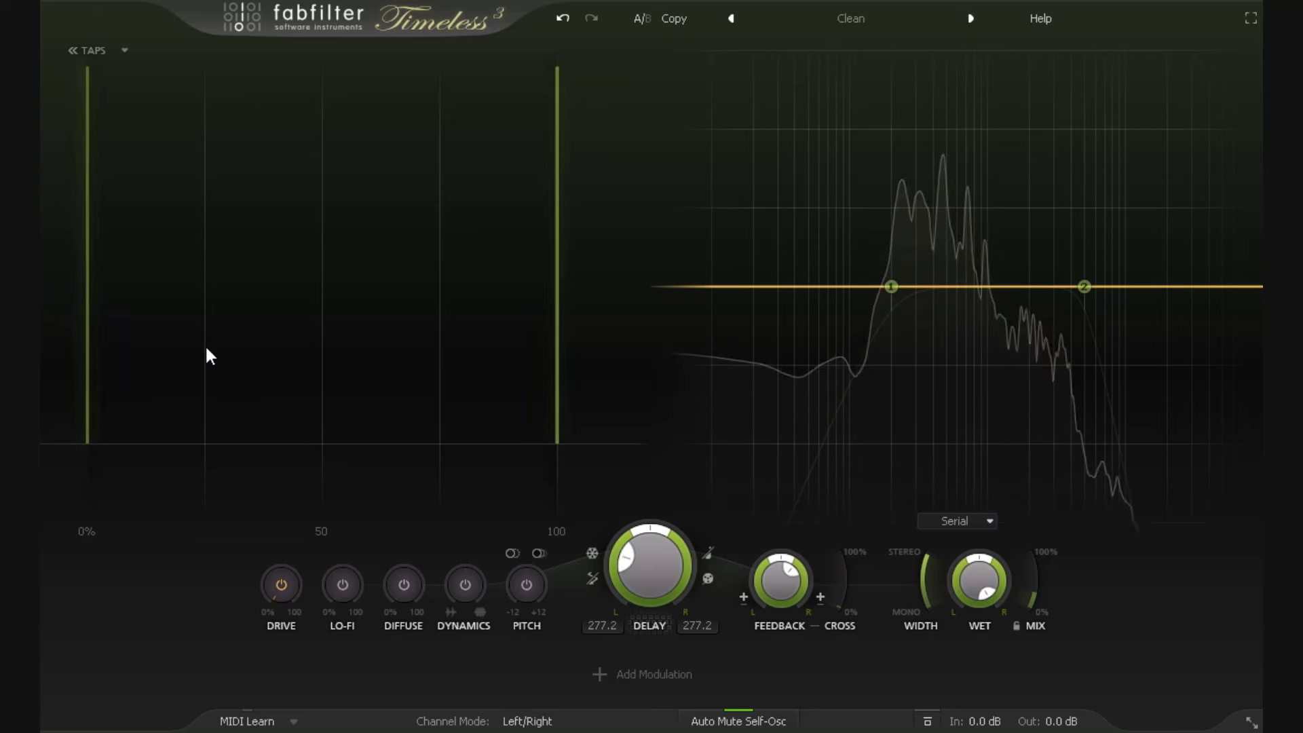
Step: Add four taps with rising levels across the delay period, including one at 32.4% and one at 77.4%
{"action": "double_click", "coordinate": [198, 329]}
{"action": "double_click", "coordinate": [239, 293]}
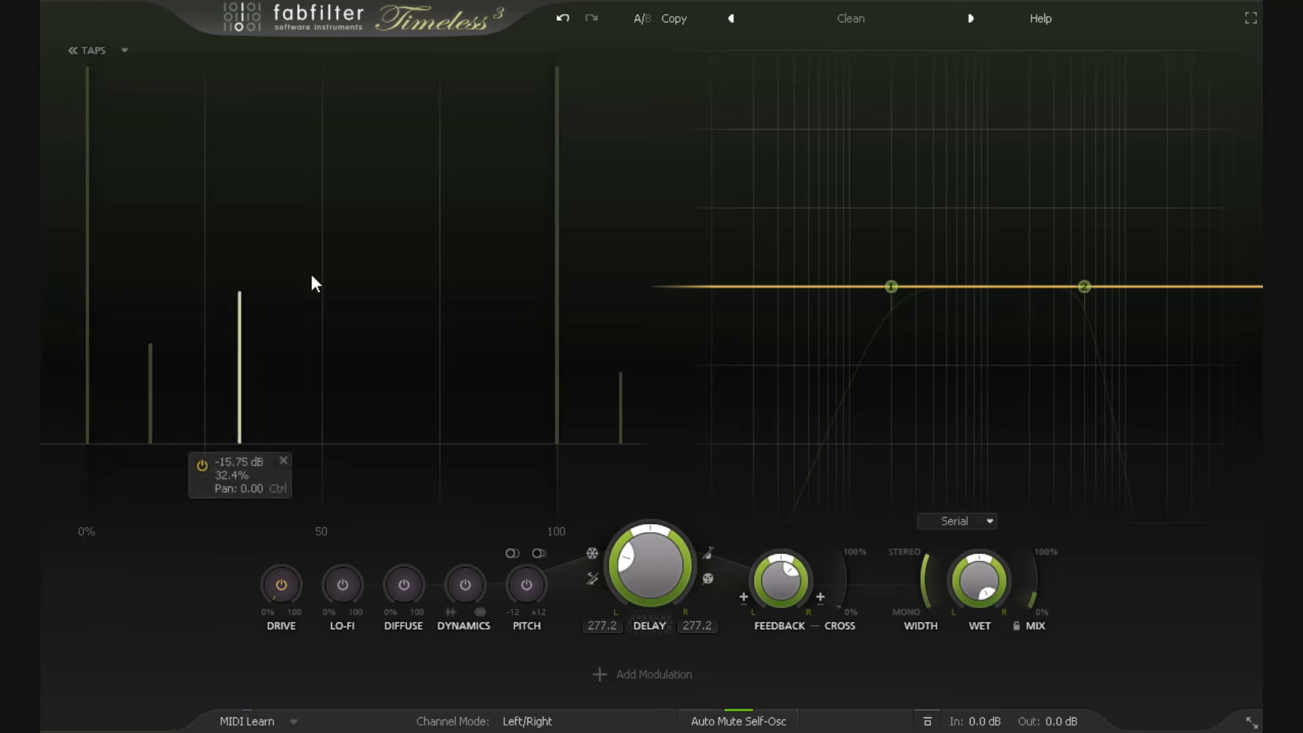
{"action": "double_click", "coordinate": [379, 247]}
{"action": "double_click", "coordinate": [451, 190]}
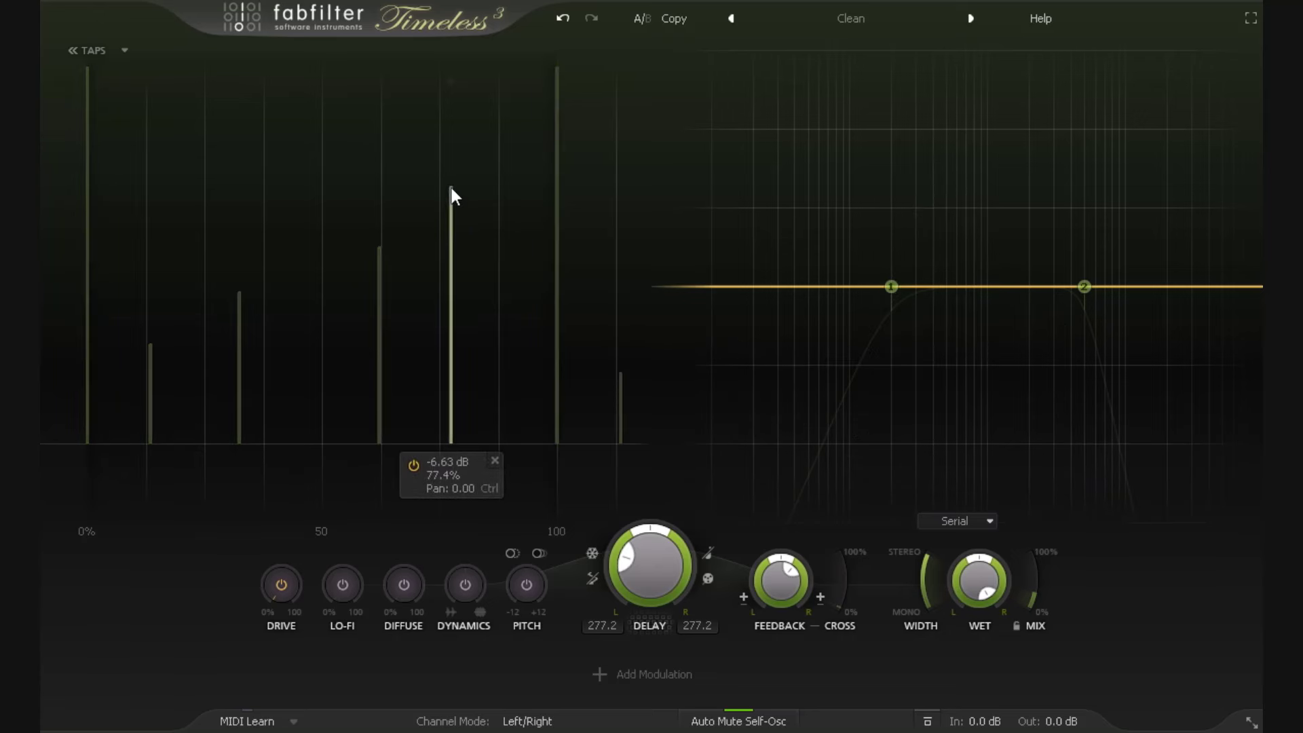
Step: Load the 4-Tap Ramp Down tap pattern and bring up the options for saving a tap pattern
{"action": "left_click", "coordinate": [125, 51]}
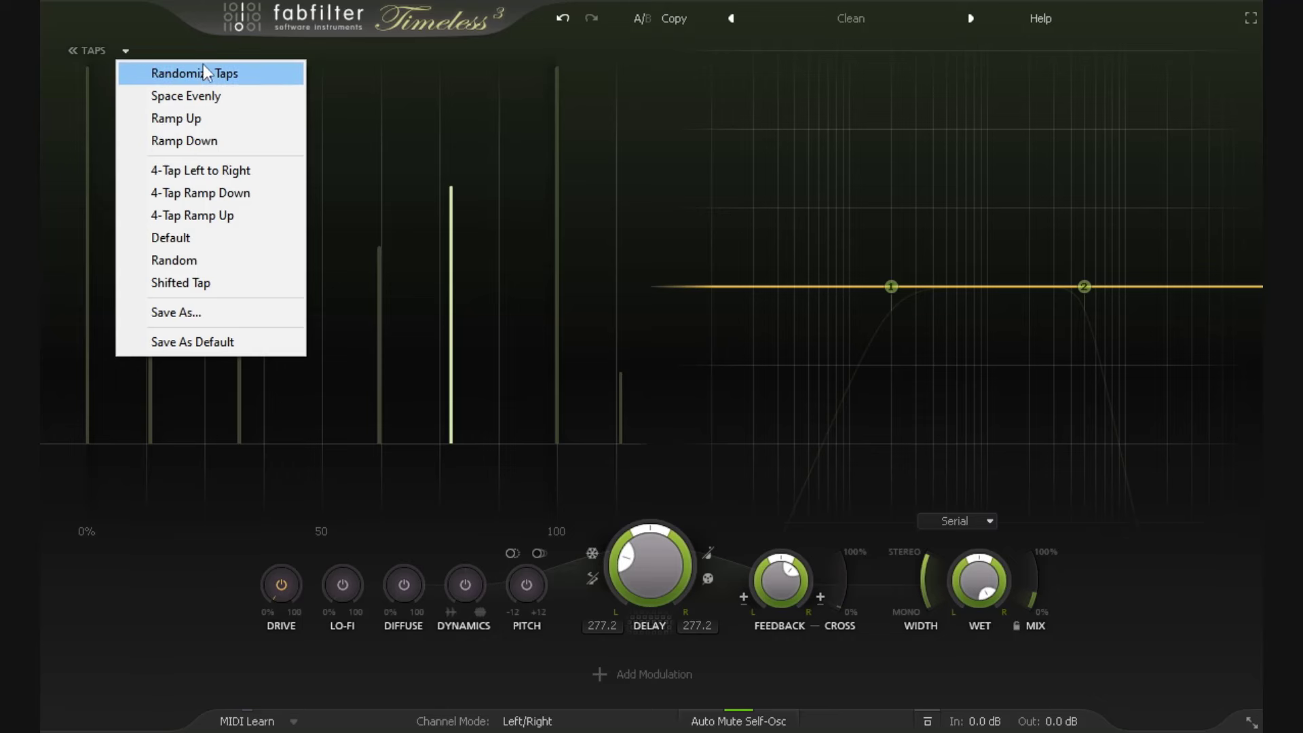
{"action": "left_click", "coordinate": [206, 194]}
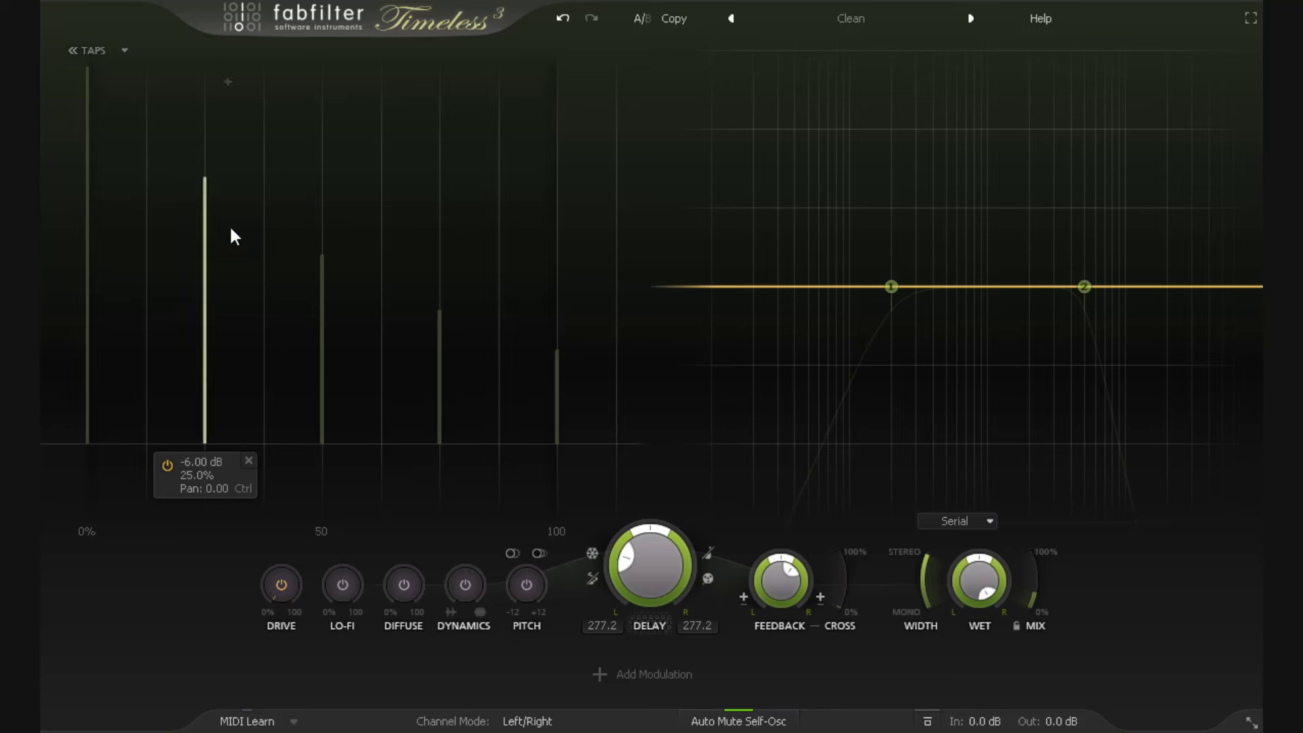
{"action": "left_click", "coordinate": [129, 51]}
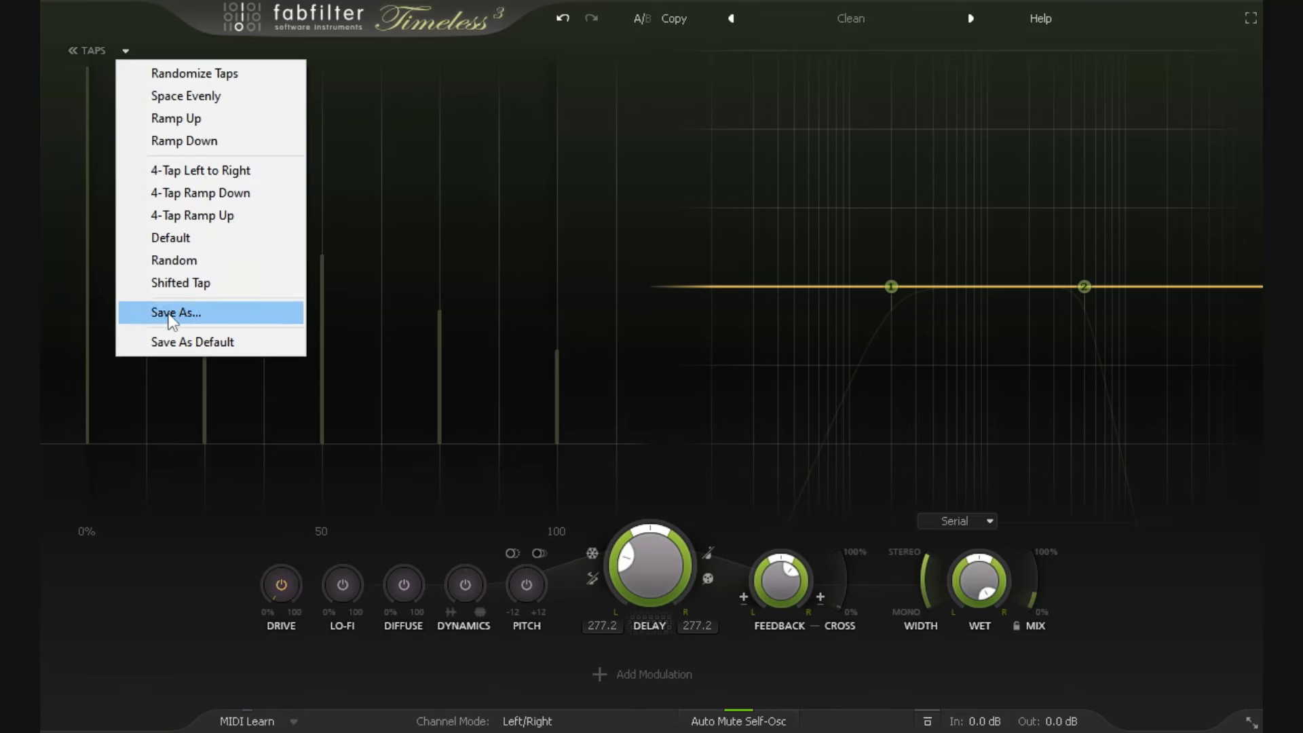
{"action": "left_click", "coordinate": [144, 417]}
{"action": "left_click_drag", "start_coordinate": [136, 363], "coordinate": [580, 425]}
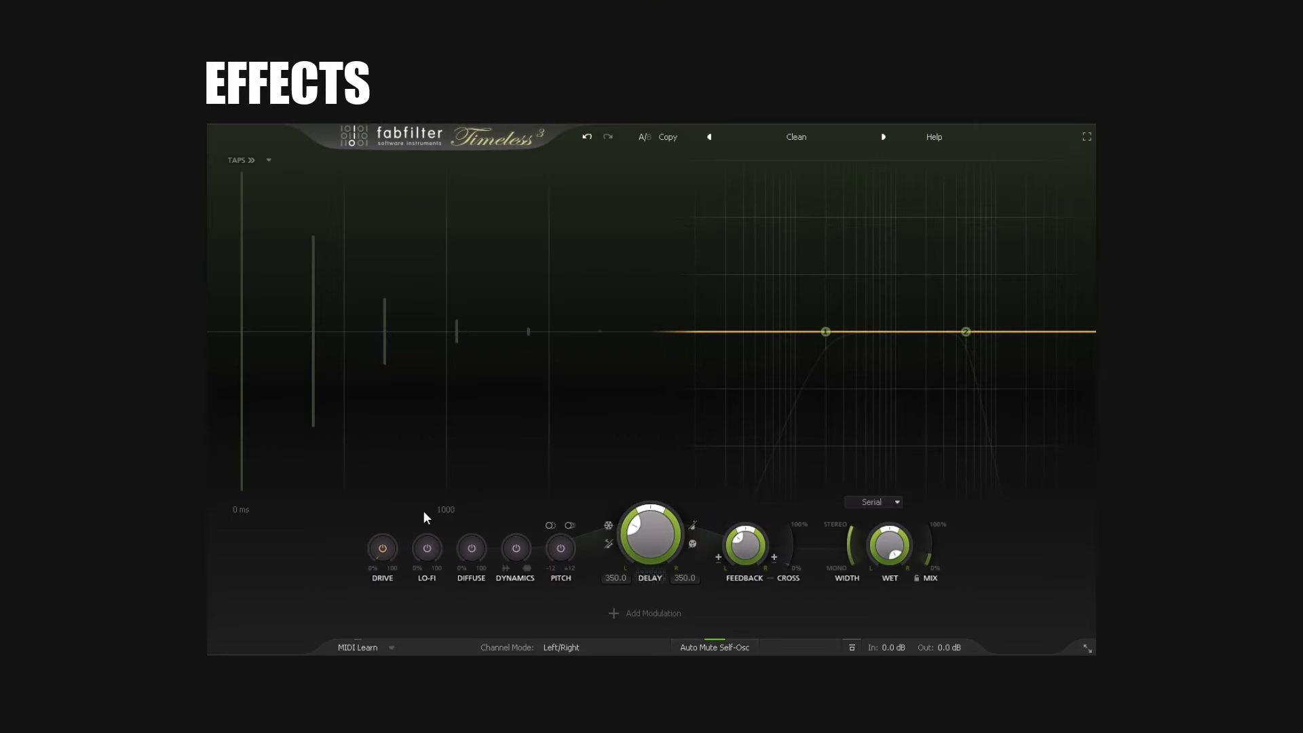
Step: Shorten the delay time to 264.6 ms and lower the input and output levels to -3.1 dB and -2.1 dB
{"action": "left_click_drag", "start_coordinate": [661, 543], "coordinate": [666, 583]}
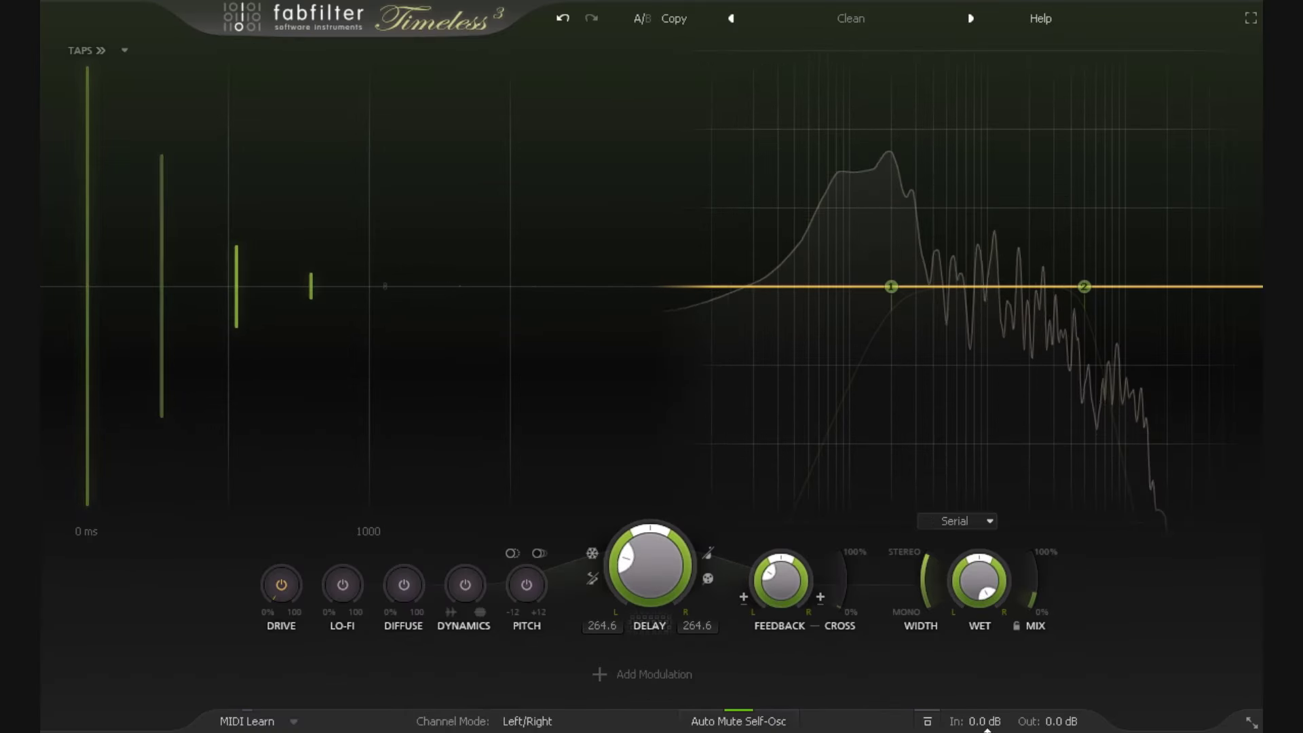
{"action": "mouse_move", "coordinate": [987, 728]}
{"action": "left_click_drag", "start_coordinate": [972, 687], "coordinate": [973, 692]}
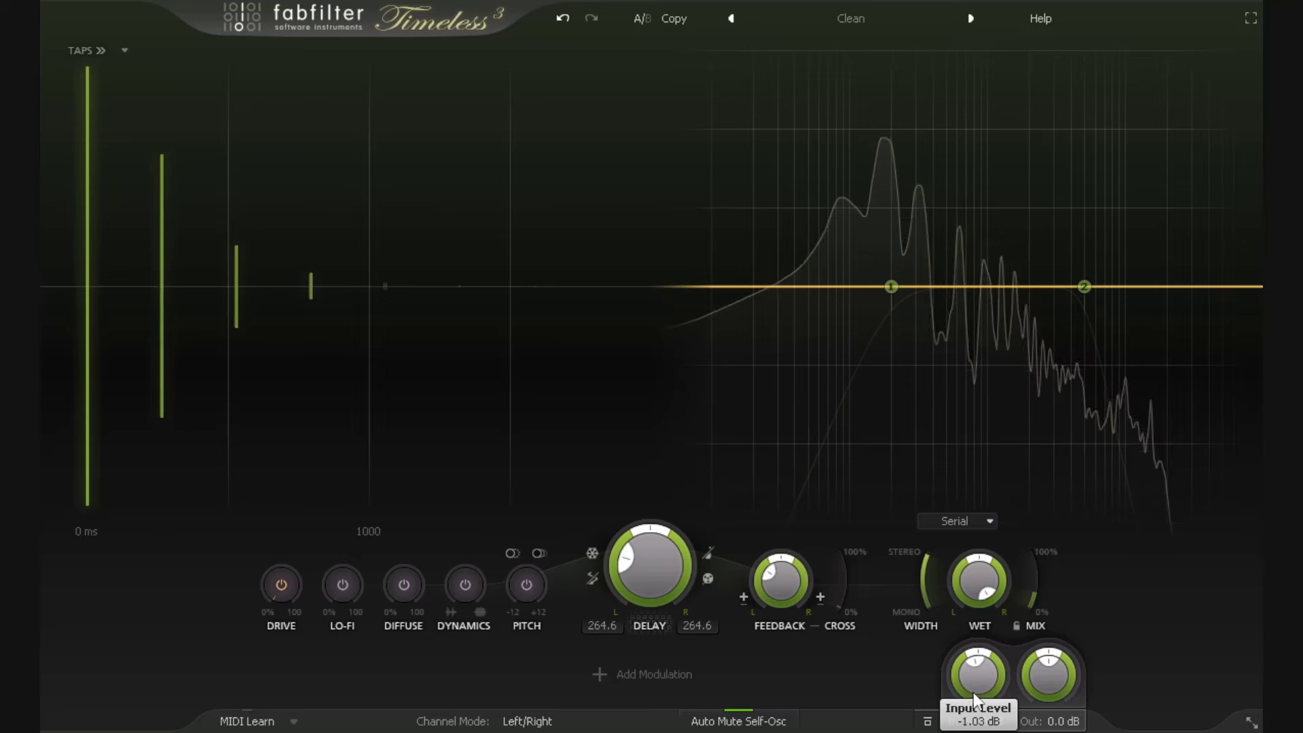
{"action": "scroll", "coordinate": [972, 687], "scroll_direction": "down", "scroll_amount": 1}
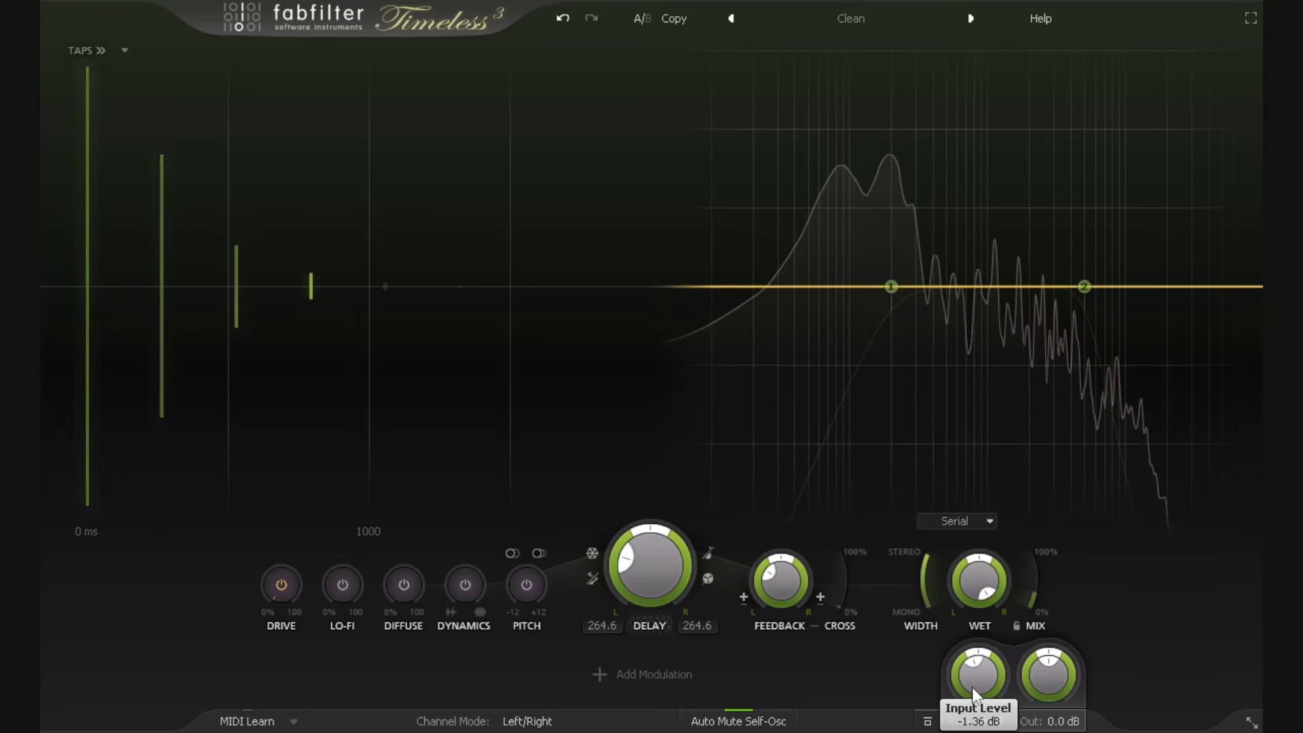
{"action": "scroll", "coordinate": [973, 689], "scroll_direction": "down", "scroll_amount": 5}
{"action": "scroll", "coordinate": [1043, 705], "scroll_direction": "down", "scroll_amount": 6}
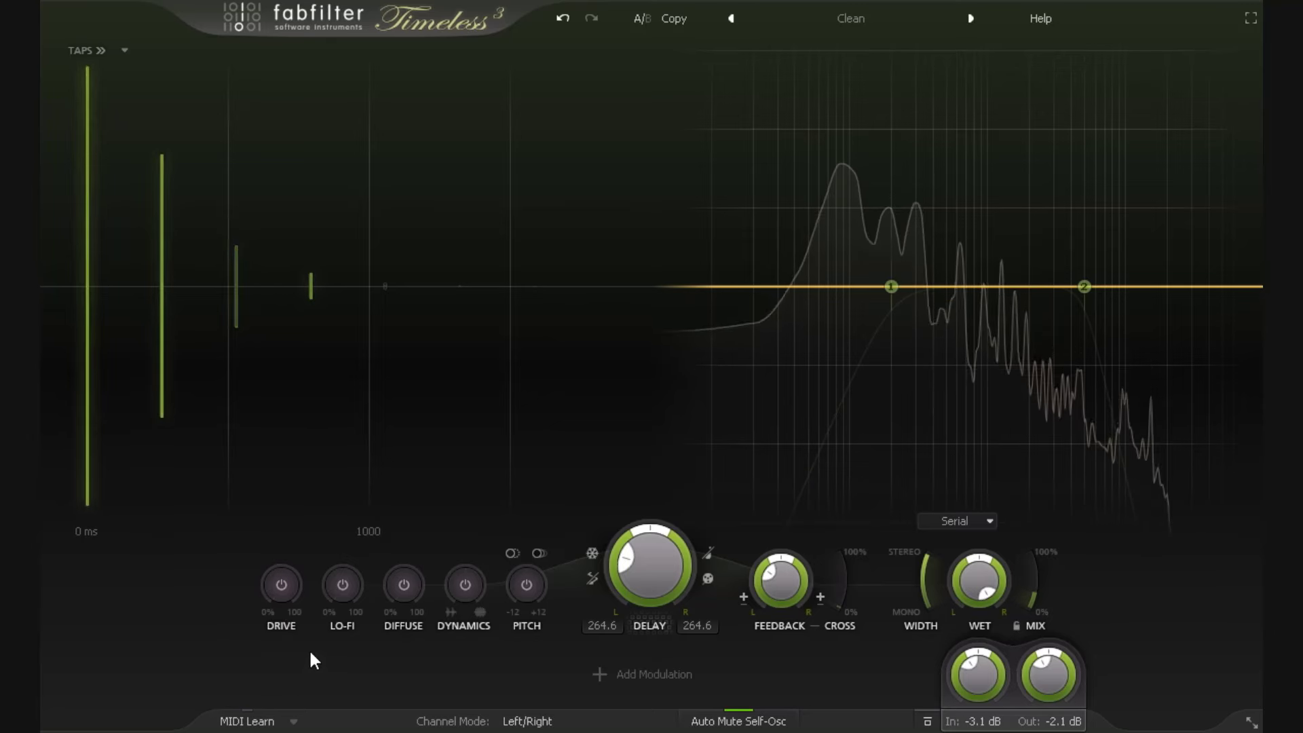
Step: Enable Drive at 38.8% and audition it with Mix at 100% before lowering Mix again
{"action": "left_click", "coordinate": [287, 588]}
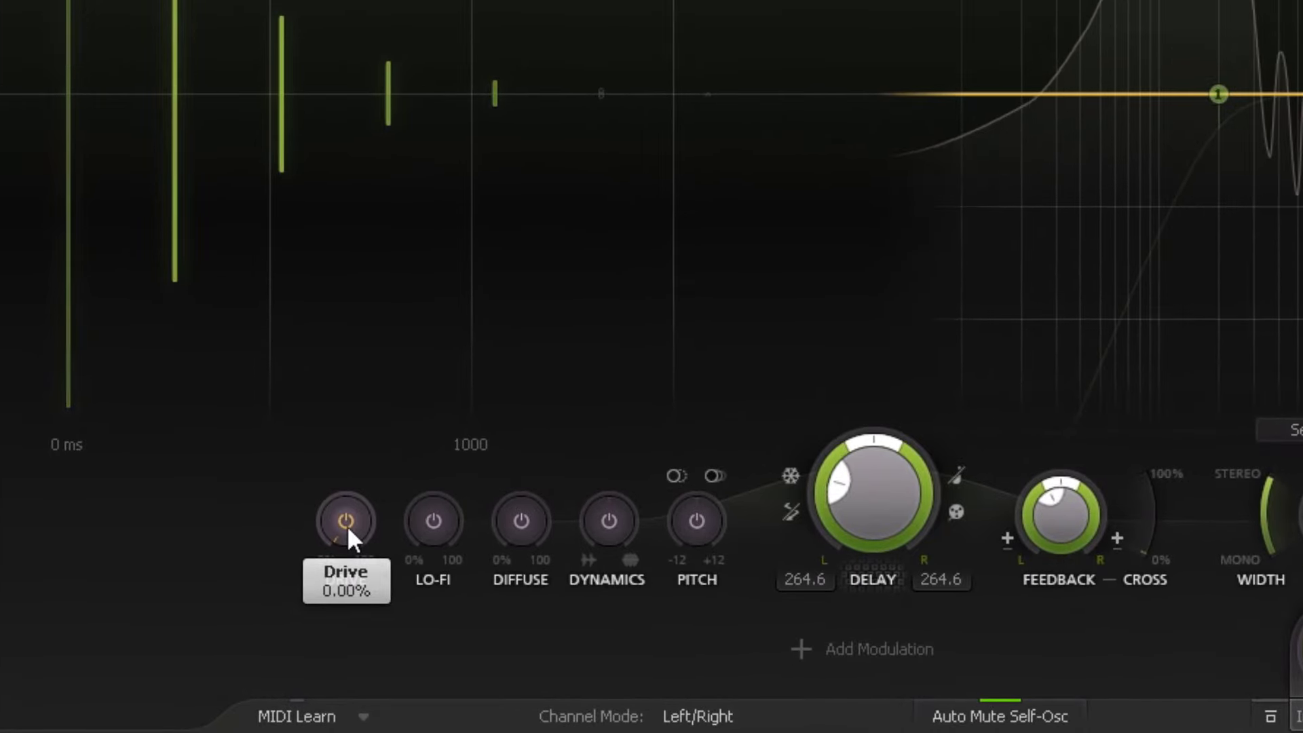
{"action": "left_click_drag", "start_coordinate": [348, 525], "coordinate": [366, 381]}
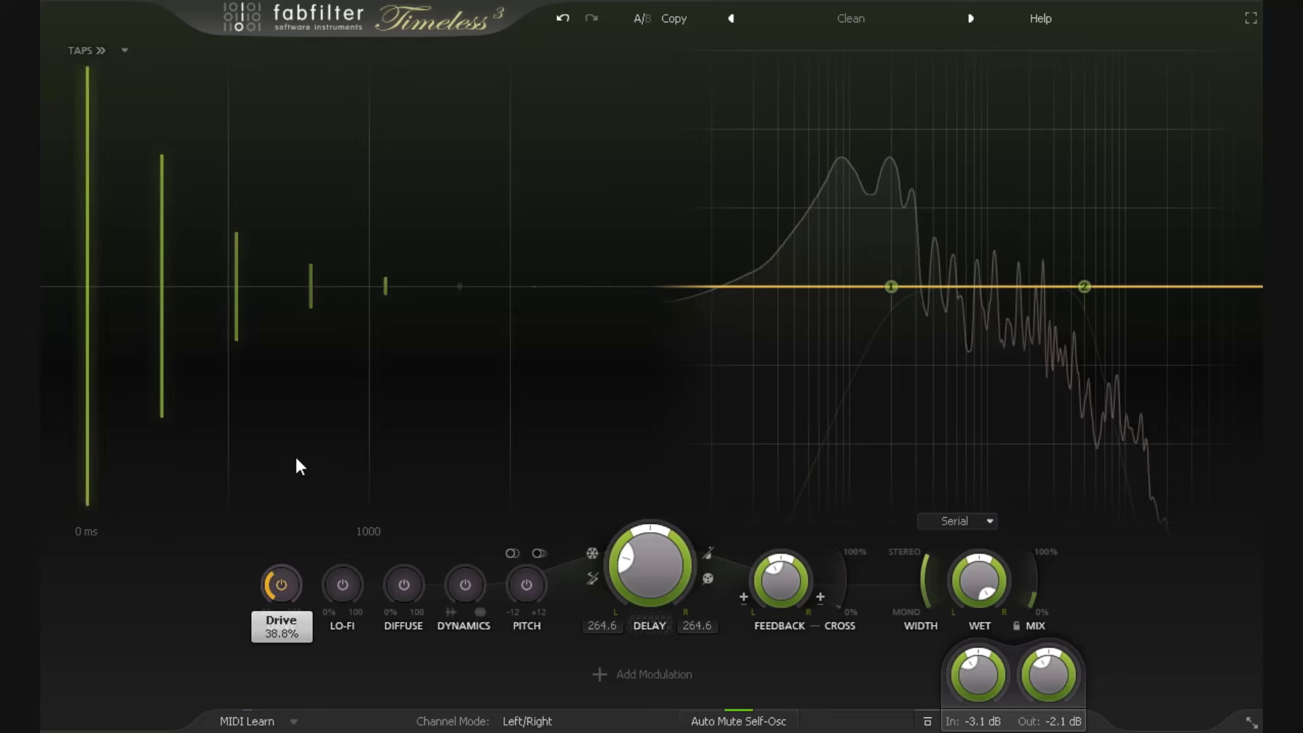
{"action": "mouse_move", "coordinate": [1036, 597]}
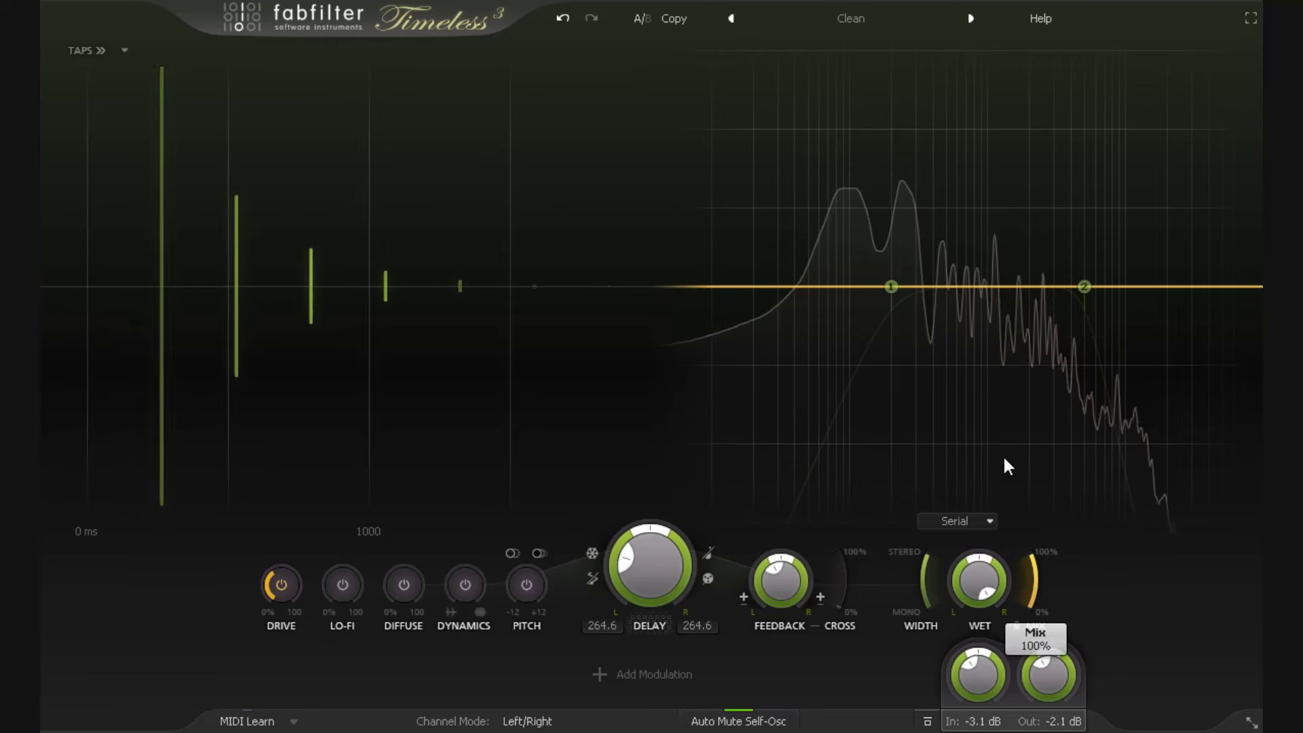
{"action": "left_click_drag", "start_coordinate": [1002, 454], "coordinate": [1023, 545]}
Step: Raise Drive to its maximum, audition it with Mix at 100%, and bring Mix back to about 53%
{"action": "left_click_drag", "start_coordinate": [282, 589], "coordinate": [291, 527]}
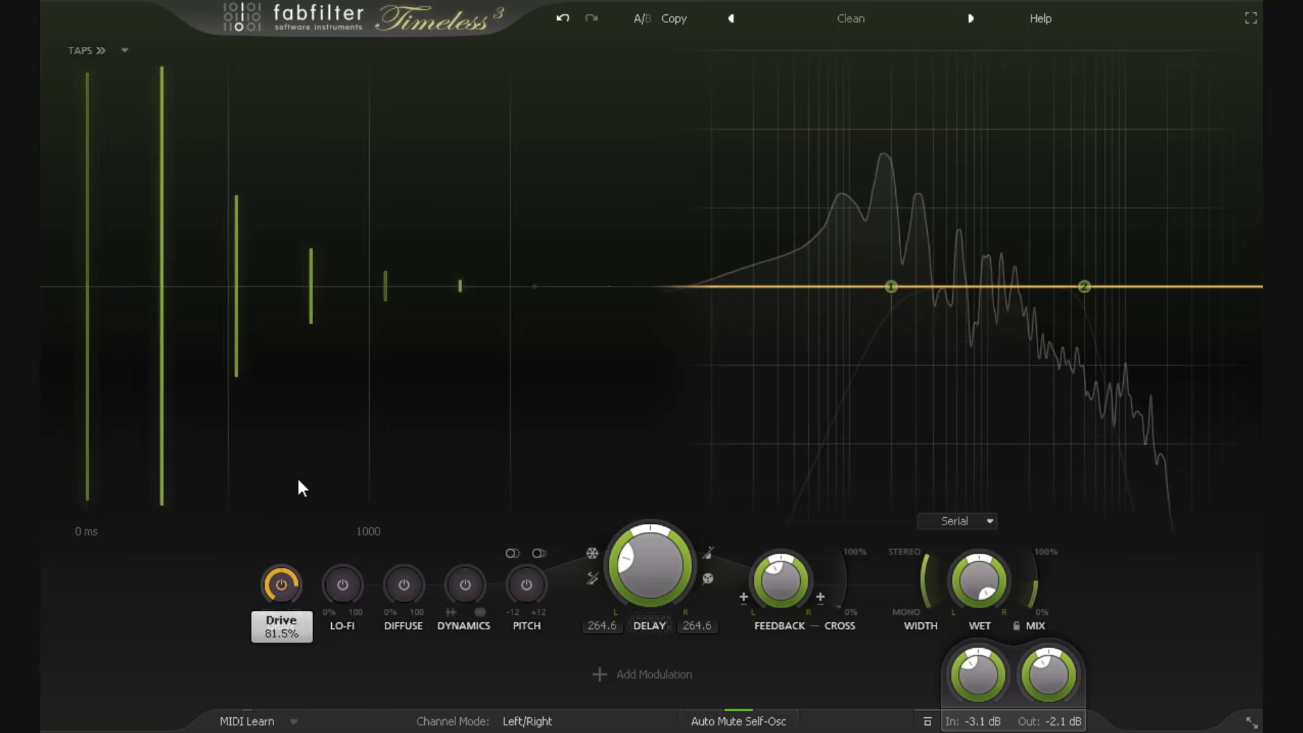
{"action": "left_click_drag", "start_coordinate": [311, 450], "coordinate": [311, 451]}
{"action": "mouse_move", "coordinate": [1041, 585]}
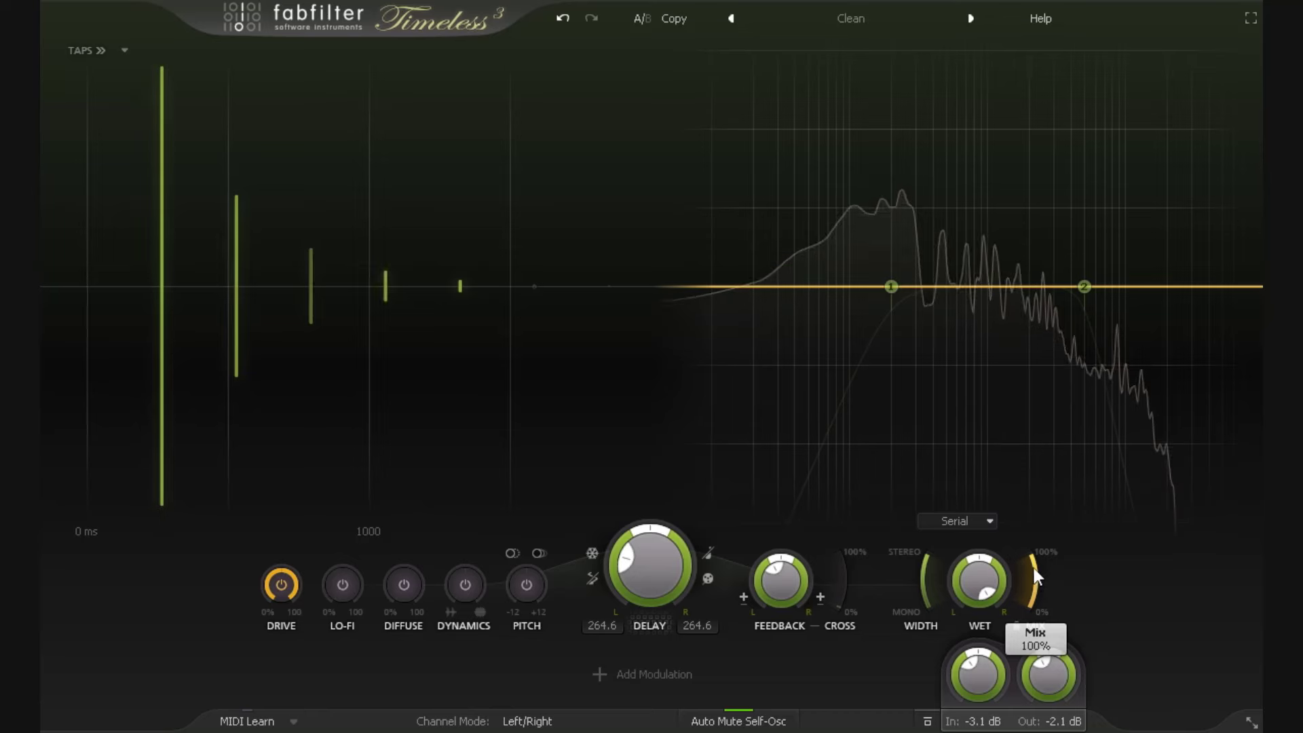
{"action": "left_click_drag", "start_coordinate": [1034, 570], "coordinate": [1047, 638]}
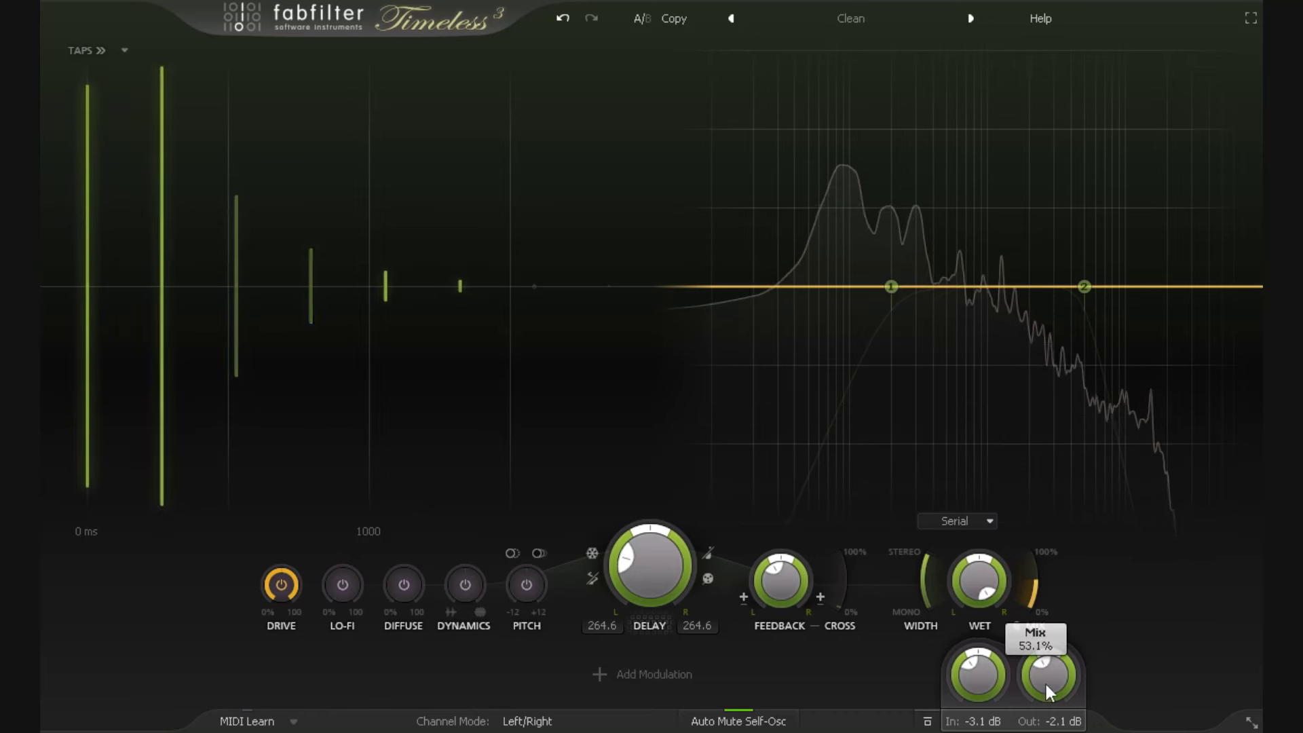
{"action": "left_click_drag", "start_coordinate": [1030, 684], "coordinate": [1031, 685]}
Step: Reset Drive to 0% and switch the effect off
{"action": "left_click_drag", "start_coordinate": [281, 583], "coordinate": [291, 672]}
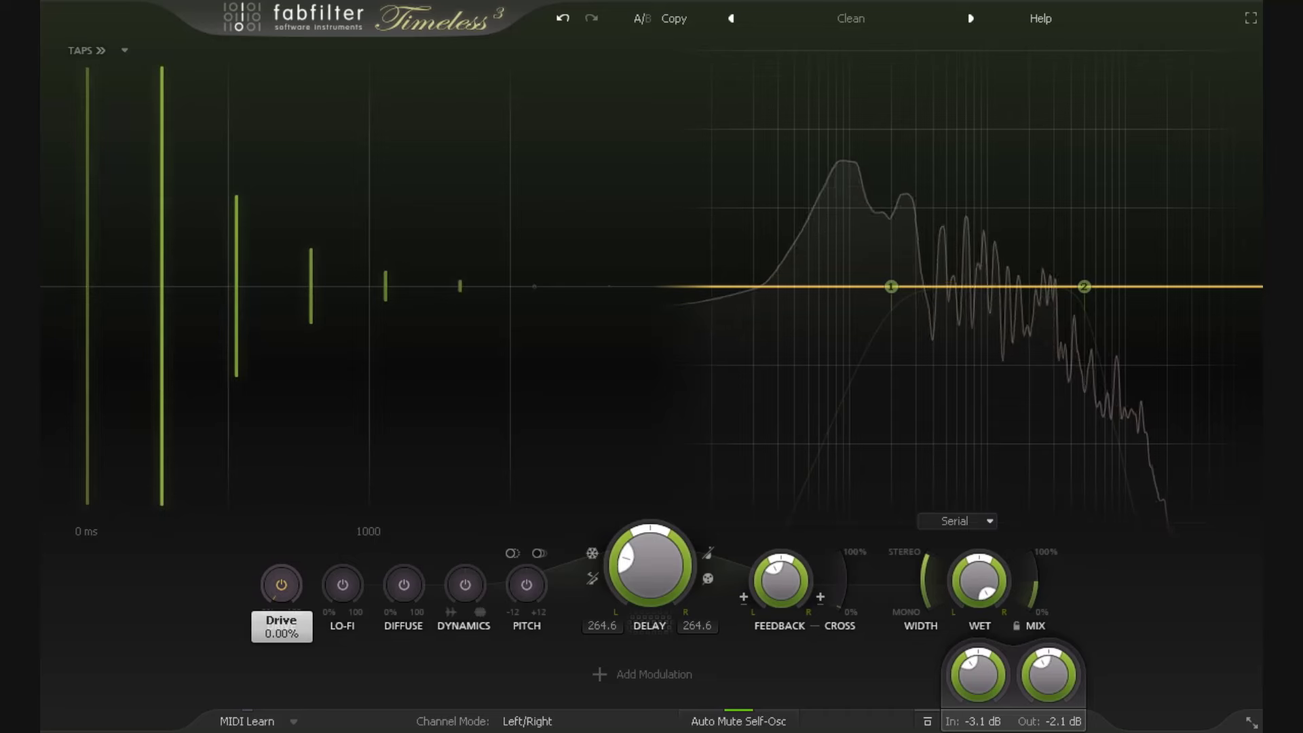
{"action": "left_click_drag", "start_coordinate": [290, 581], "coordinate": [290, 581]}
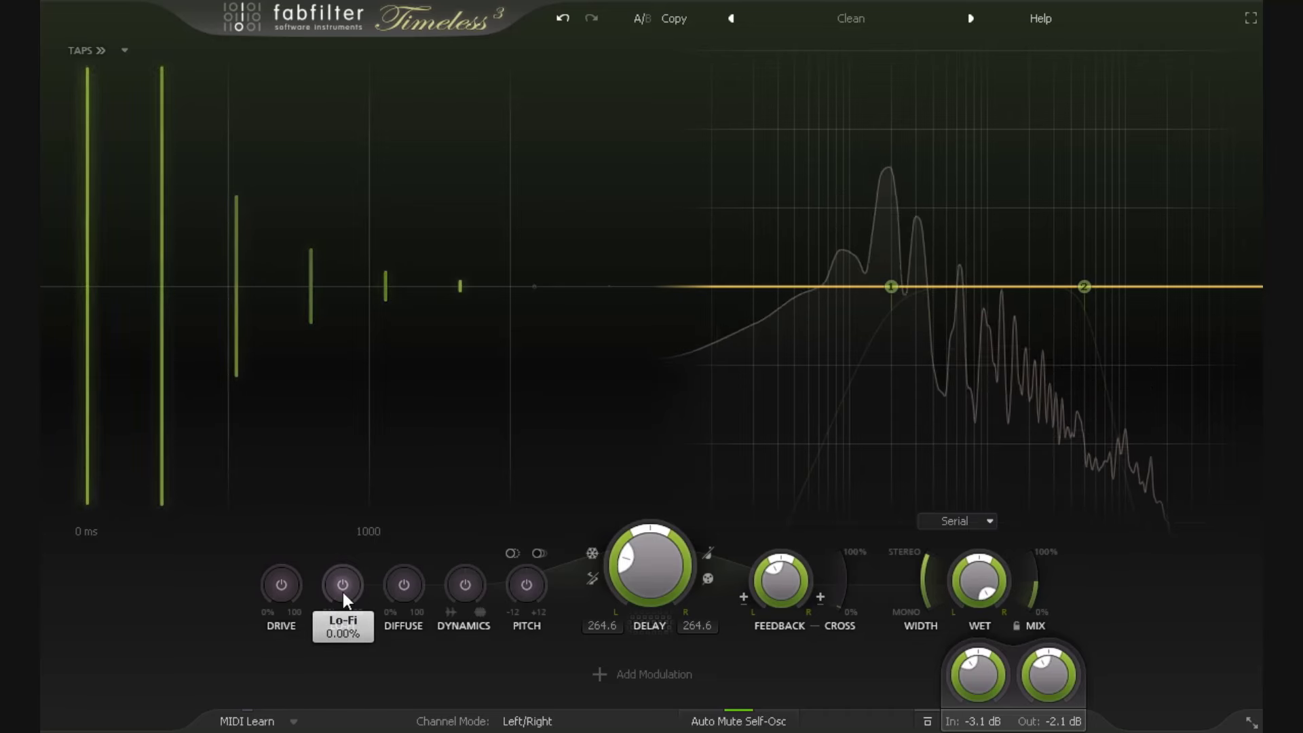
Step: Enable the Lo-Fi effect and raise it gradually from about 9% to 100% with Mix fully wet
{"action": "mouse_move", "coordinate": [343, 581]}
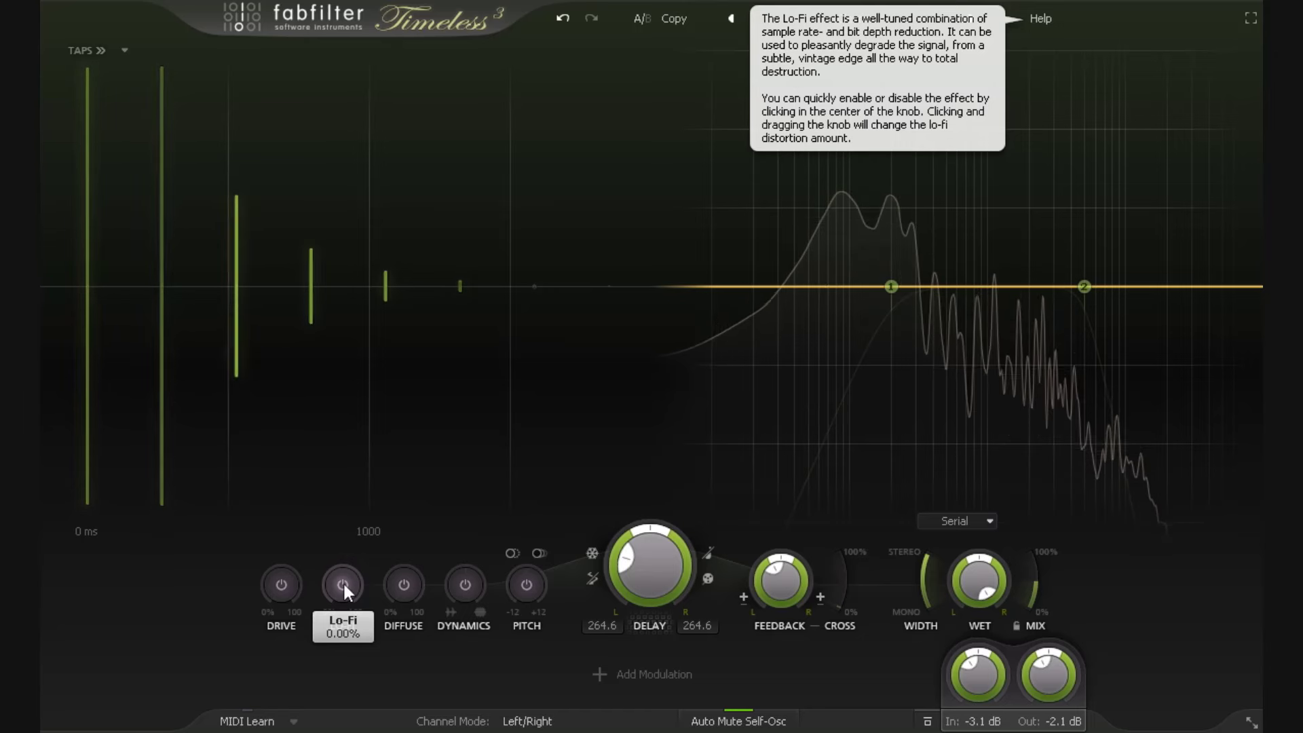
{"action": "left_click", "coordinate": [343, 583]}
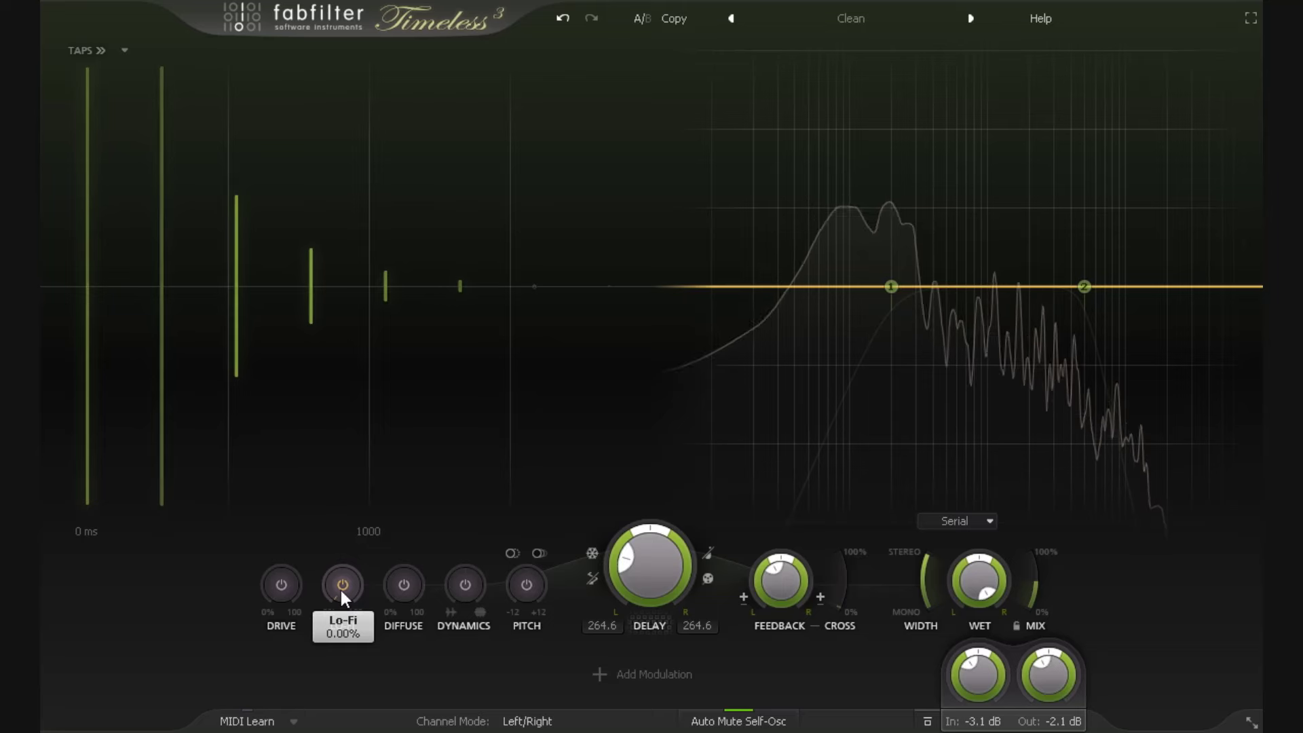
{"action": "left_click_drag", "start_coordinate": [341, 589], "coordinate": [352, 555]}
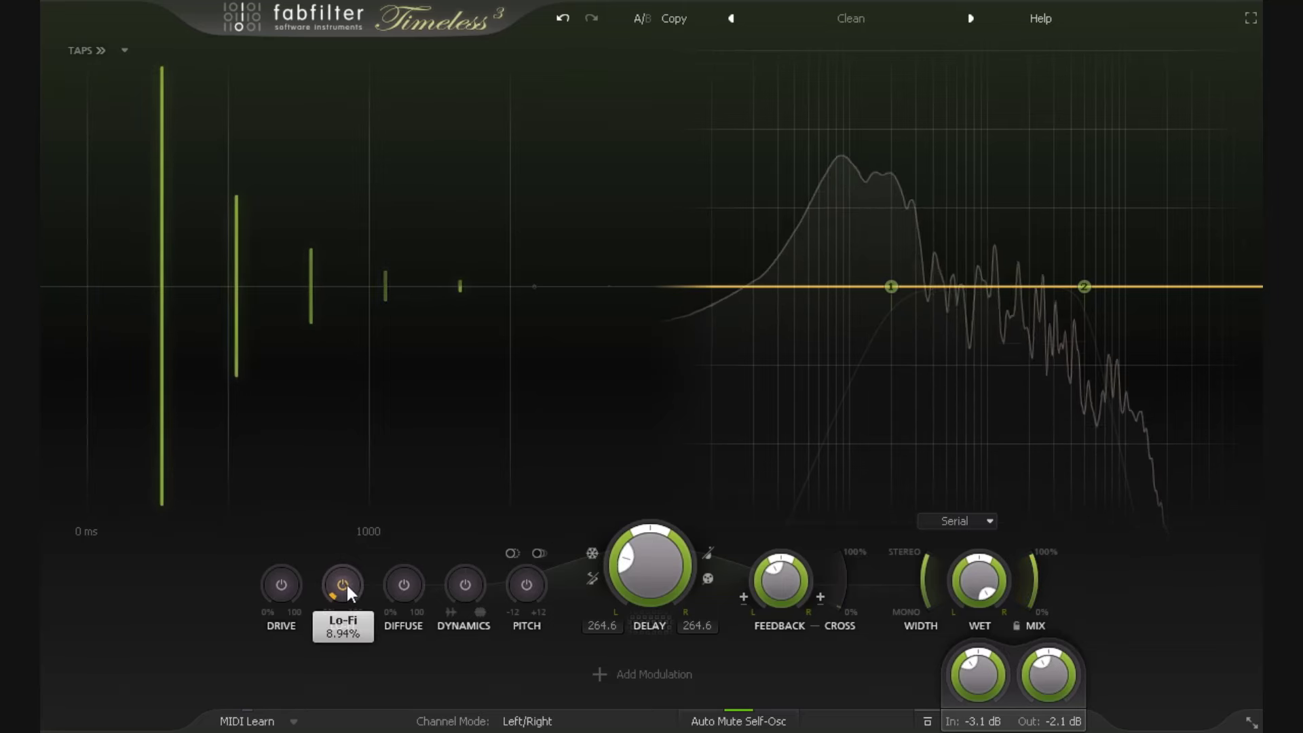
{"action": "left_click_drag", "start_coordinate": [346, 583], "coordinate": [448, 285]}
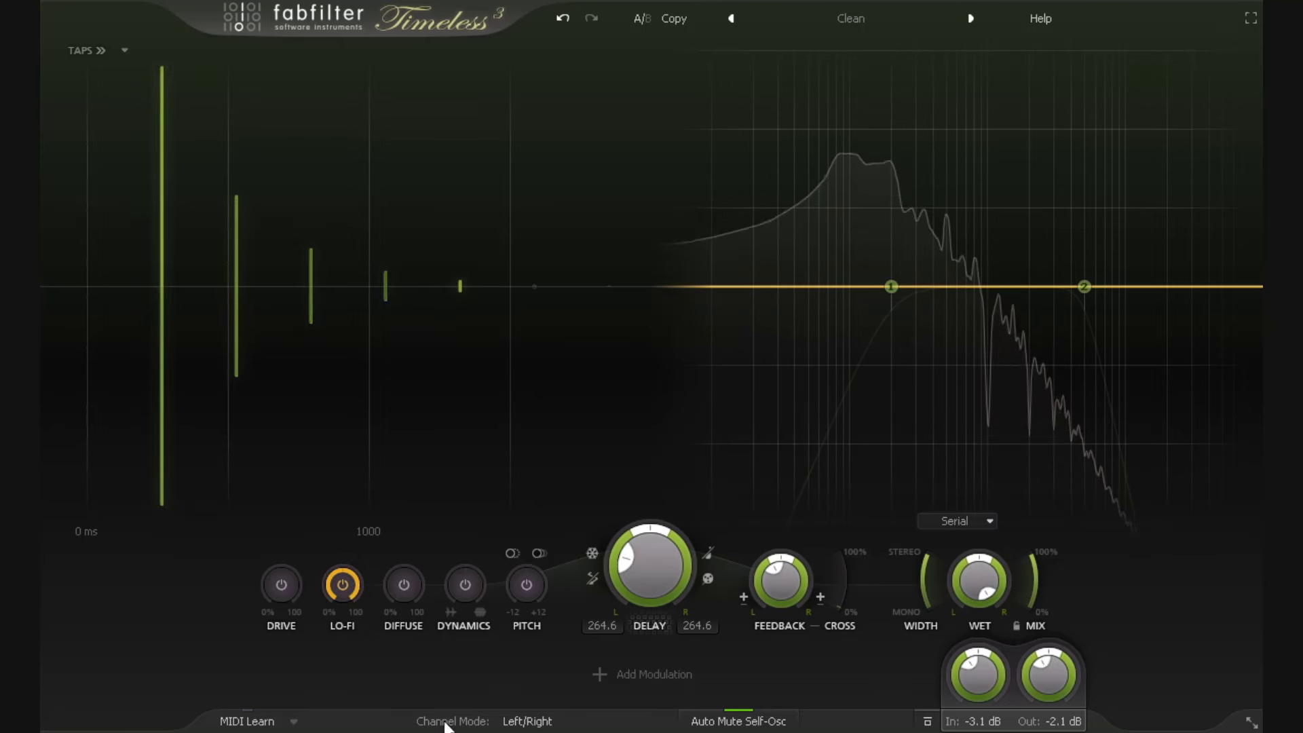
Step: Lower Mix to about half, turn Lo-Fi down to its minimum and switch the effect off
{"action": "mouse_move", "coordinate": [354, 582]}
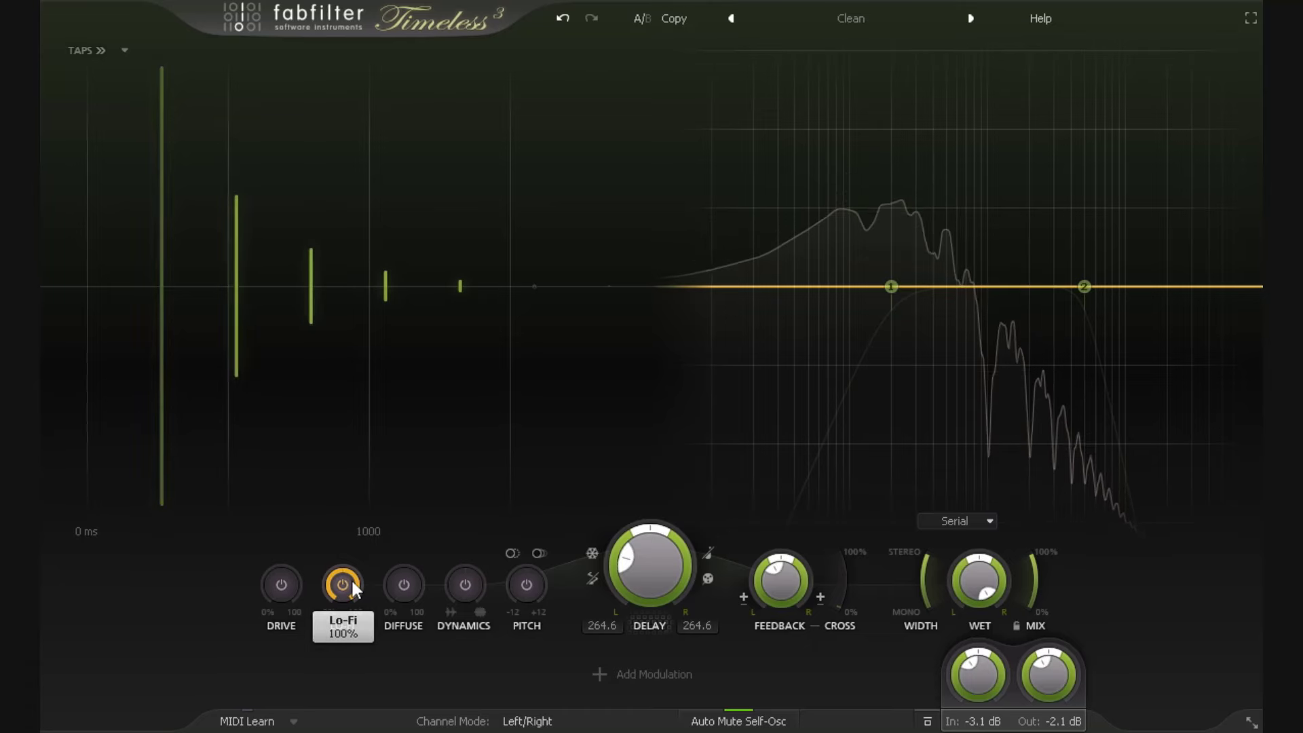
{"action": "mouse_move", "coordinate": [1043, 619]}
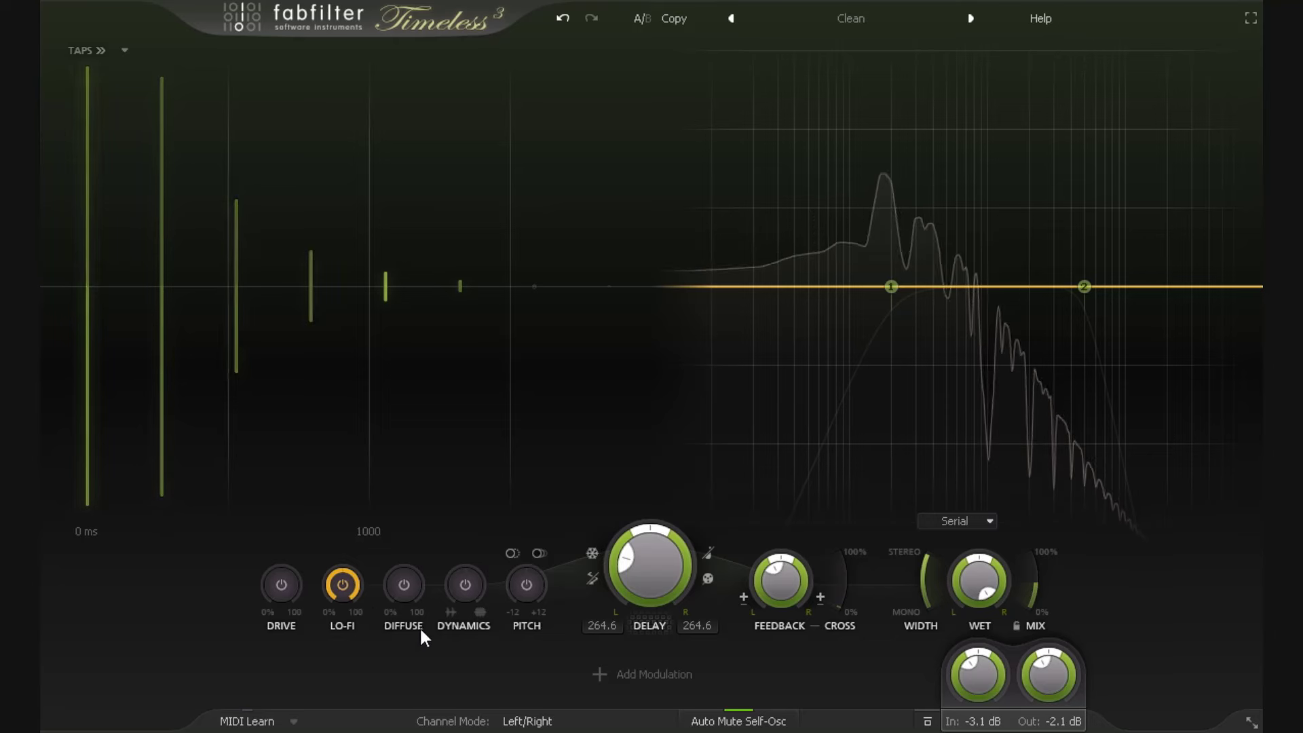
{"action": "left_click_drag", "start_coordinate": [347, 588], "coordinate": [408, 609]}
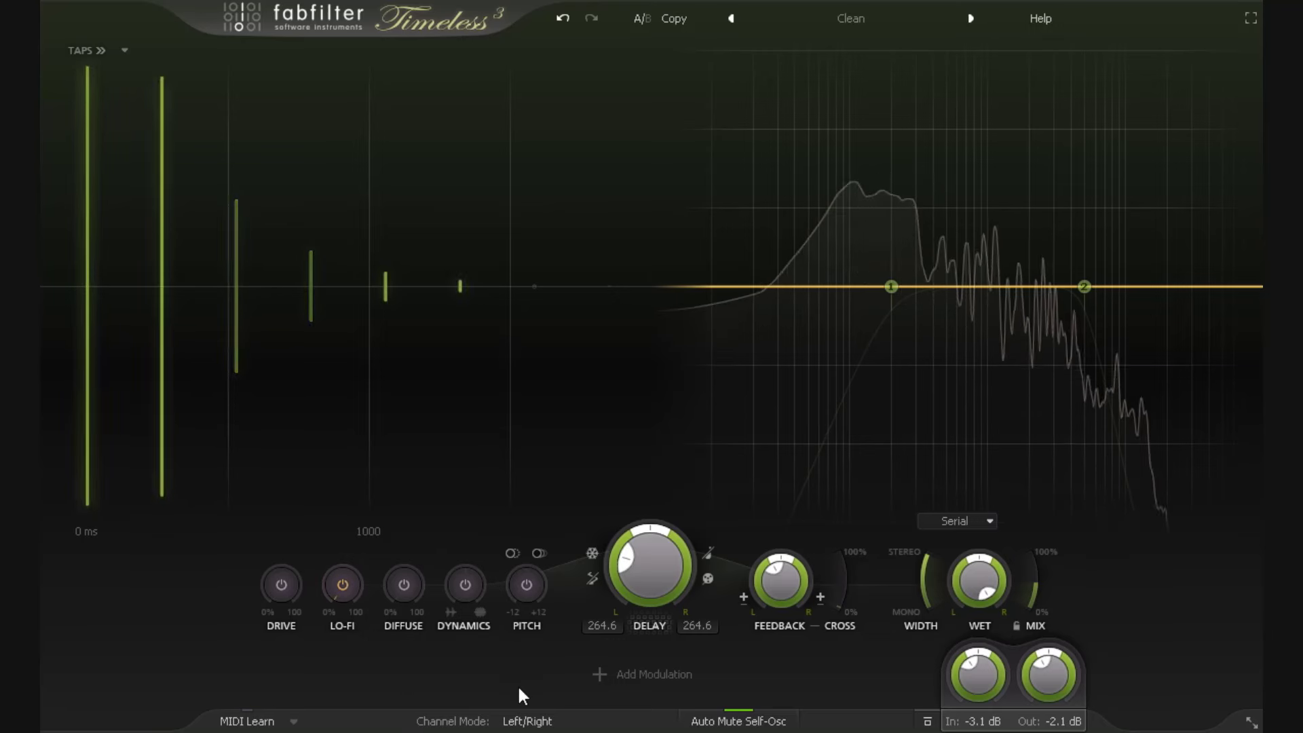
{"action": "left_click", "coordinate": [344, 585]}
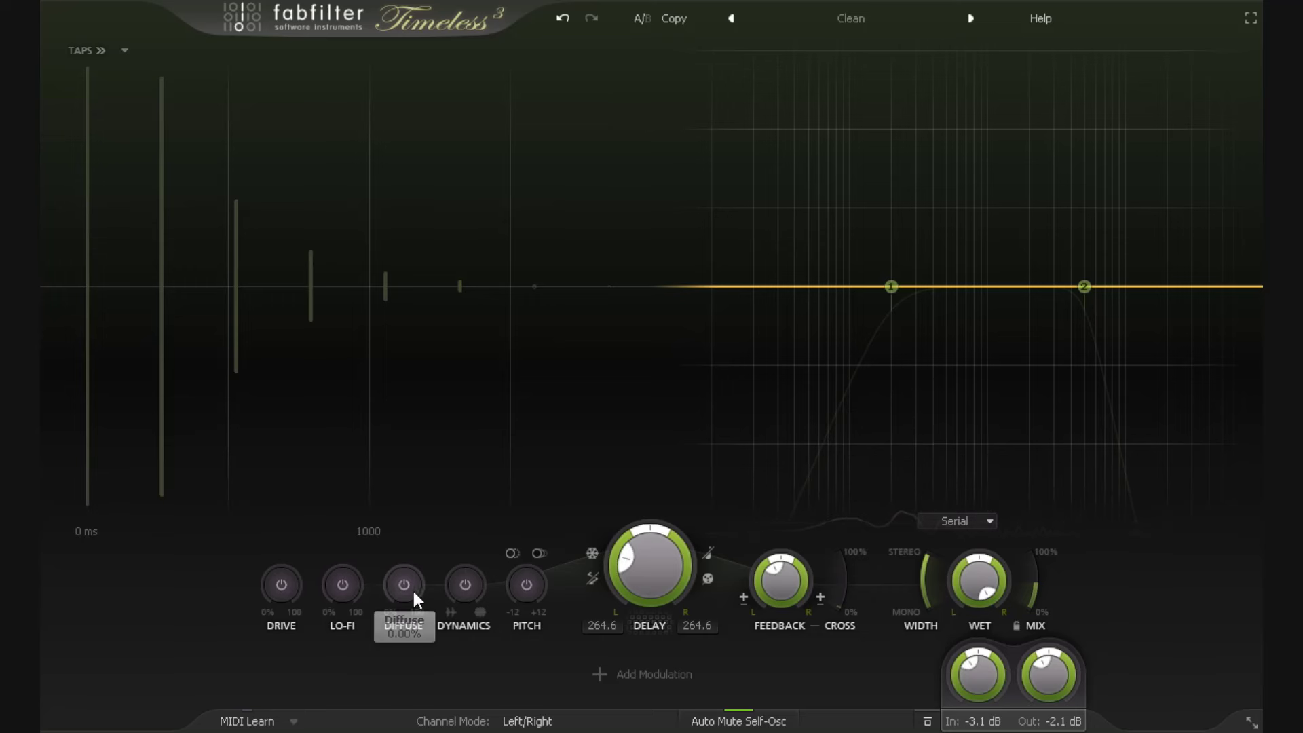
Step: Shorten the delay time to 238.6 ms and raise Diffuse gradually to 100%
{"action": "mouse_move", "coordinate": [410, 589]}
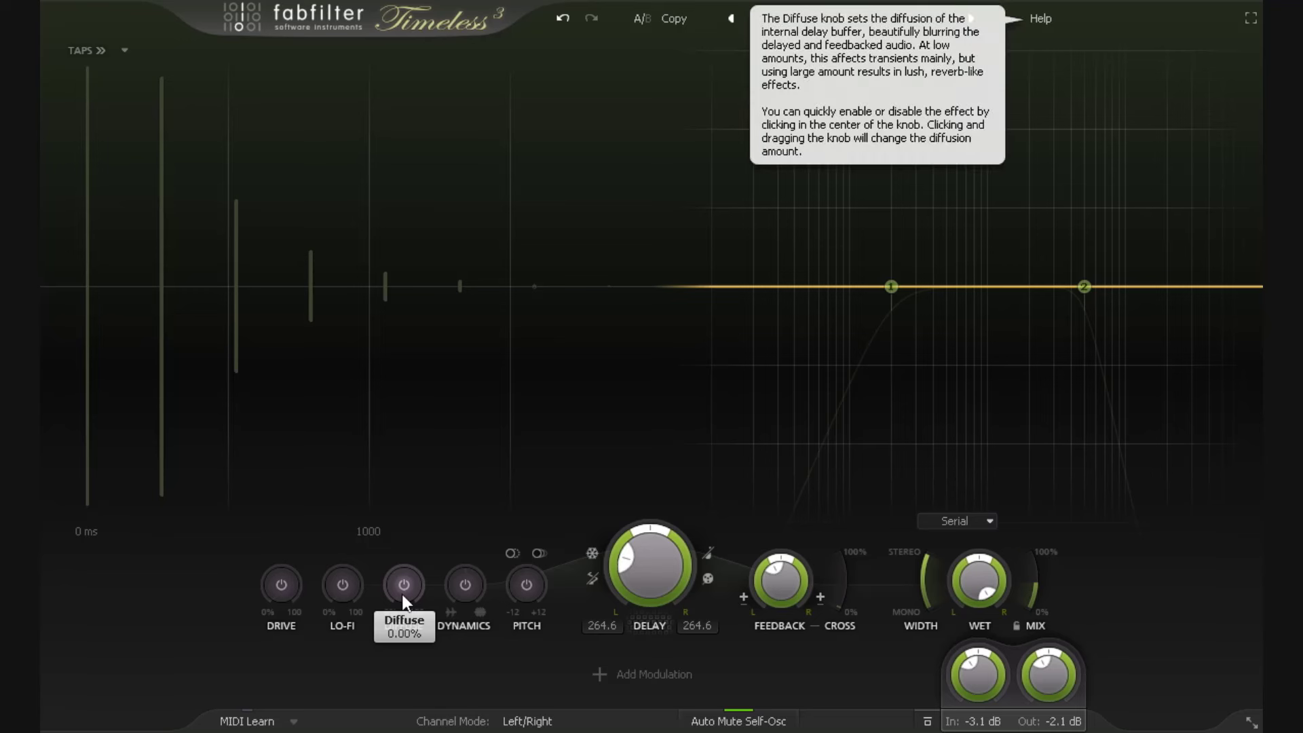
{"action": "scroll", "coordinate": [650, 567], "scroll_direction": "down", "scroll_amount": 2}
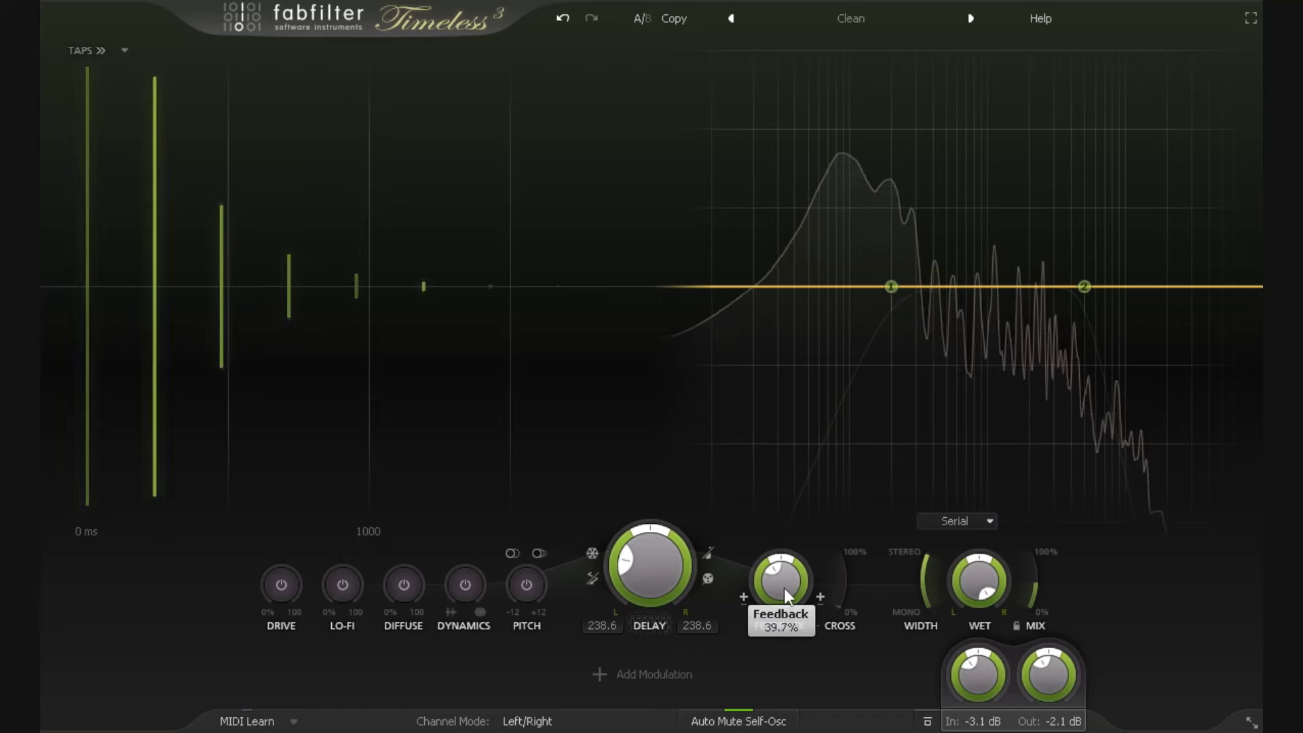
{"action": "left_click_drag", "start_coordinate": [407, 587], "coordinate": [420, 519]}
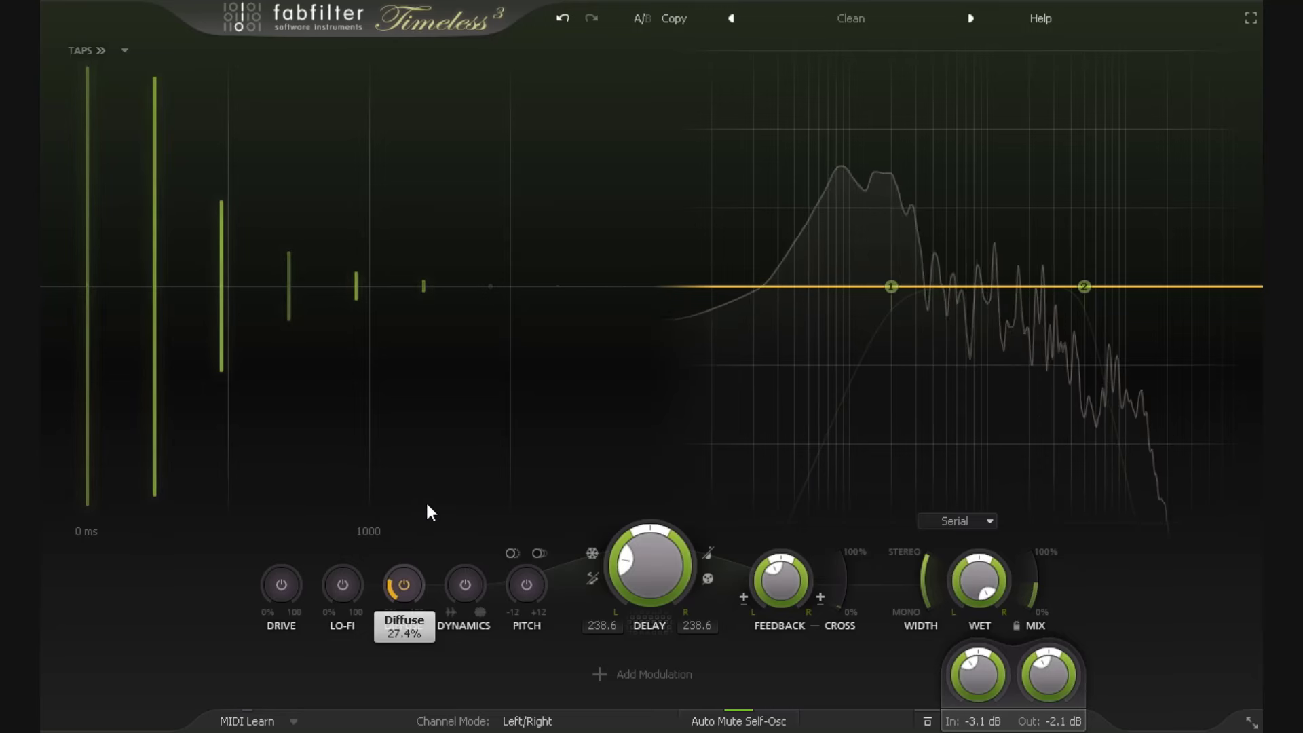
{"action": "left_click_drag", "start_coordinate": [427, 504], "coordinate": [459, 415]}
{"action": "left_click_drag", "start_coordinate": [483, 366], "coordinate": [520, 226]}
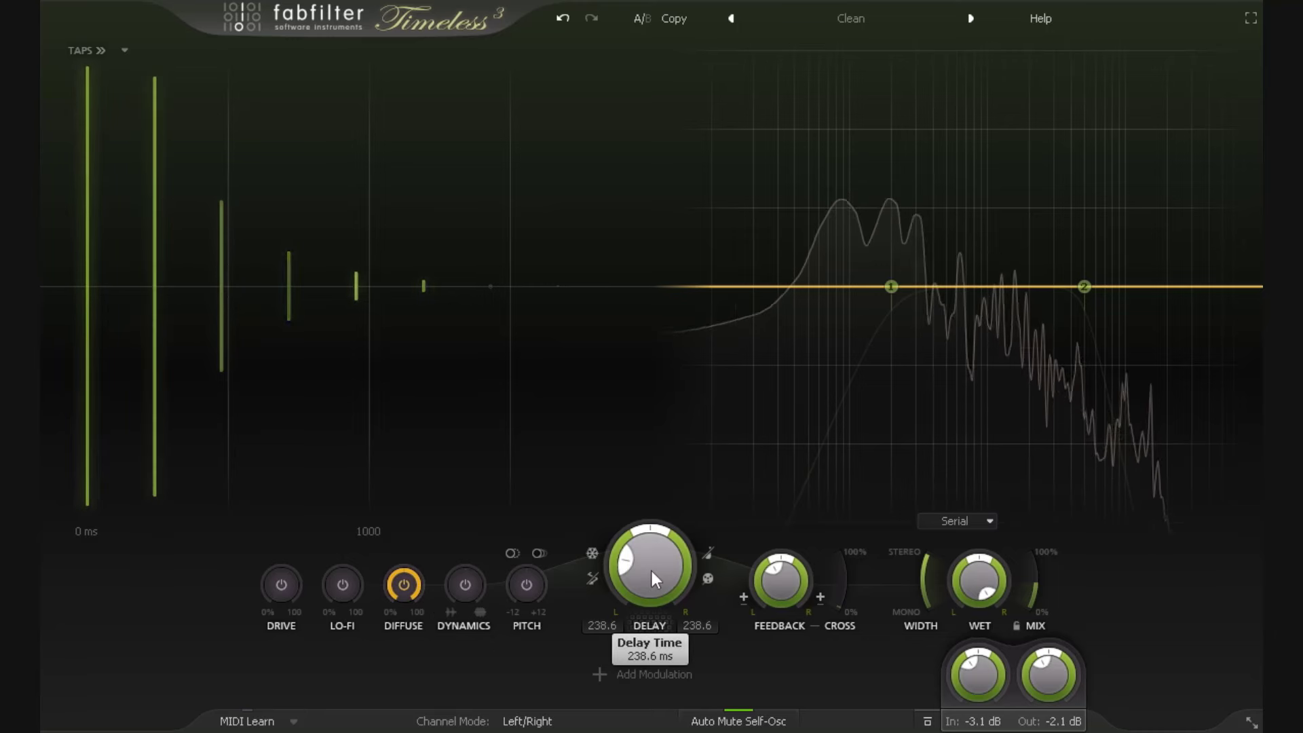
{"action": "mouse_move", "coordinate": [644, 577]}
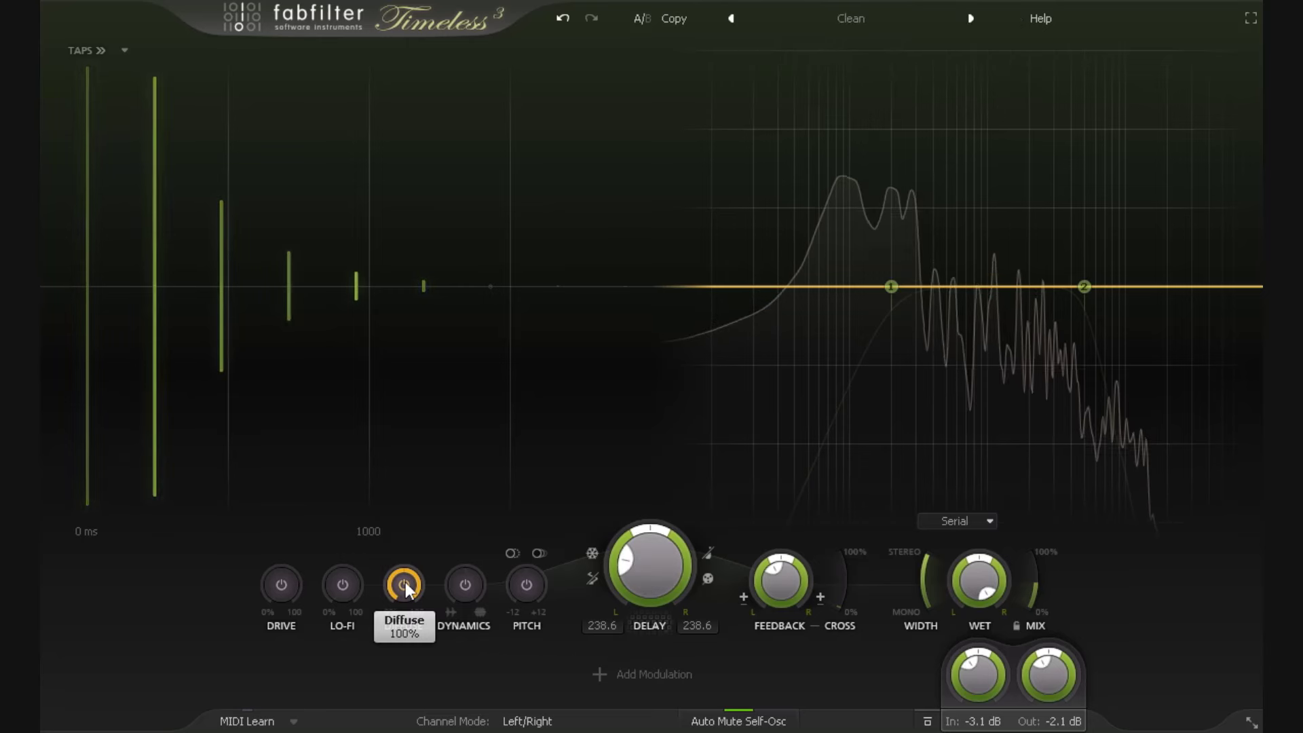
Step: Lower Diffuse to 26.6% and raise it again to 99.9%
{"action": "left_click_drag", "start_coordinate": [404, 615], "coordinate": [410, 640]}
{"action": "left_click_drag", "start_coordinate": [428, 705], "coordinate": [431, 732]}
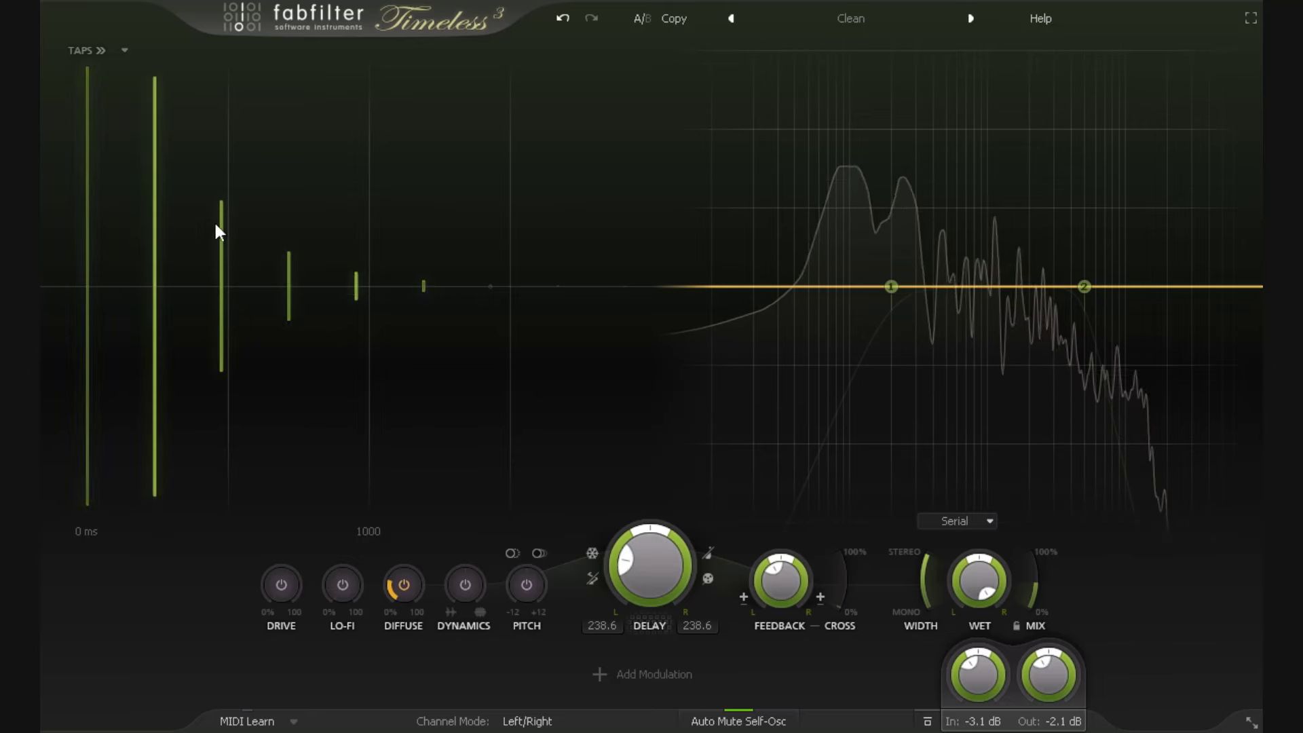
{"action": "mouse_move", "coordinate": [408, 593]}
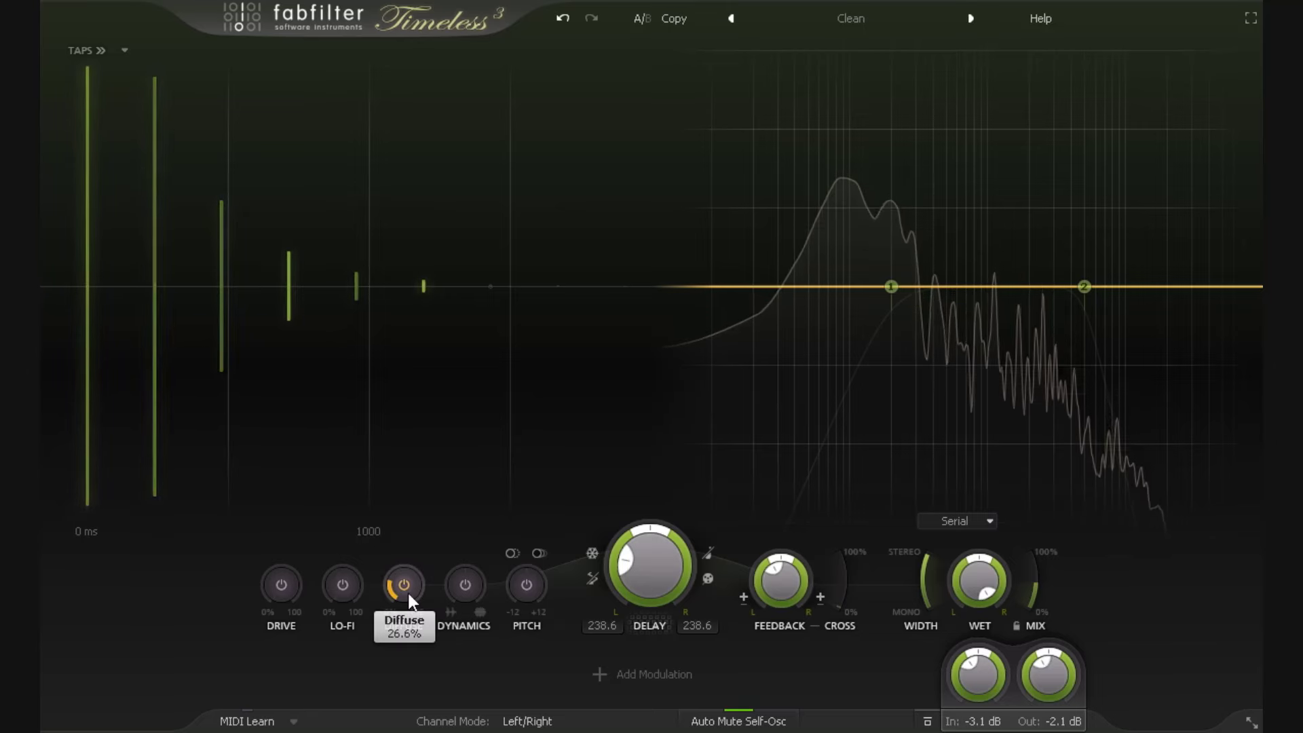
{"action": "left_click_drag", "start_coordinate": [408, 593], "coordinate": [416, 373]}
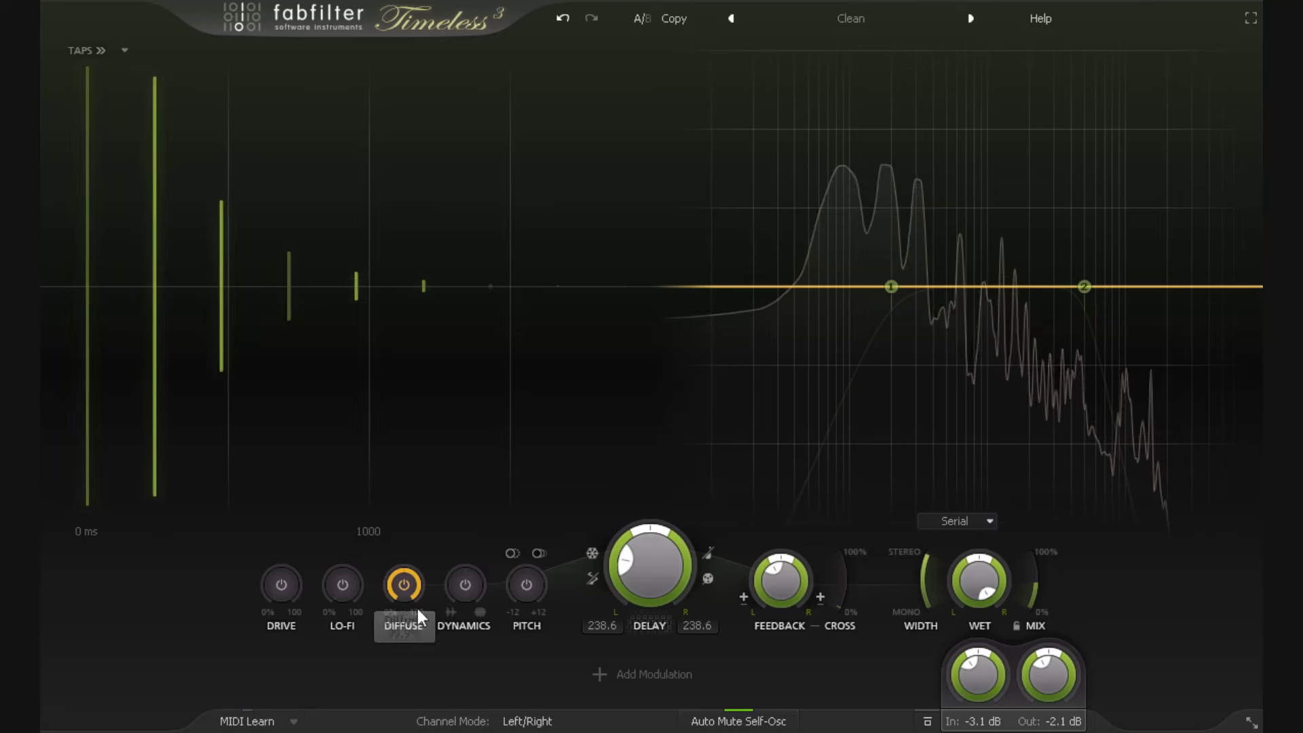
{"action": "mouse_move", "coordinate": [777, 584]}
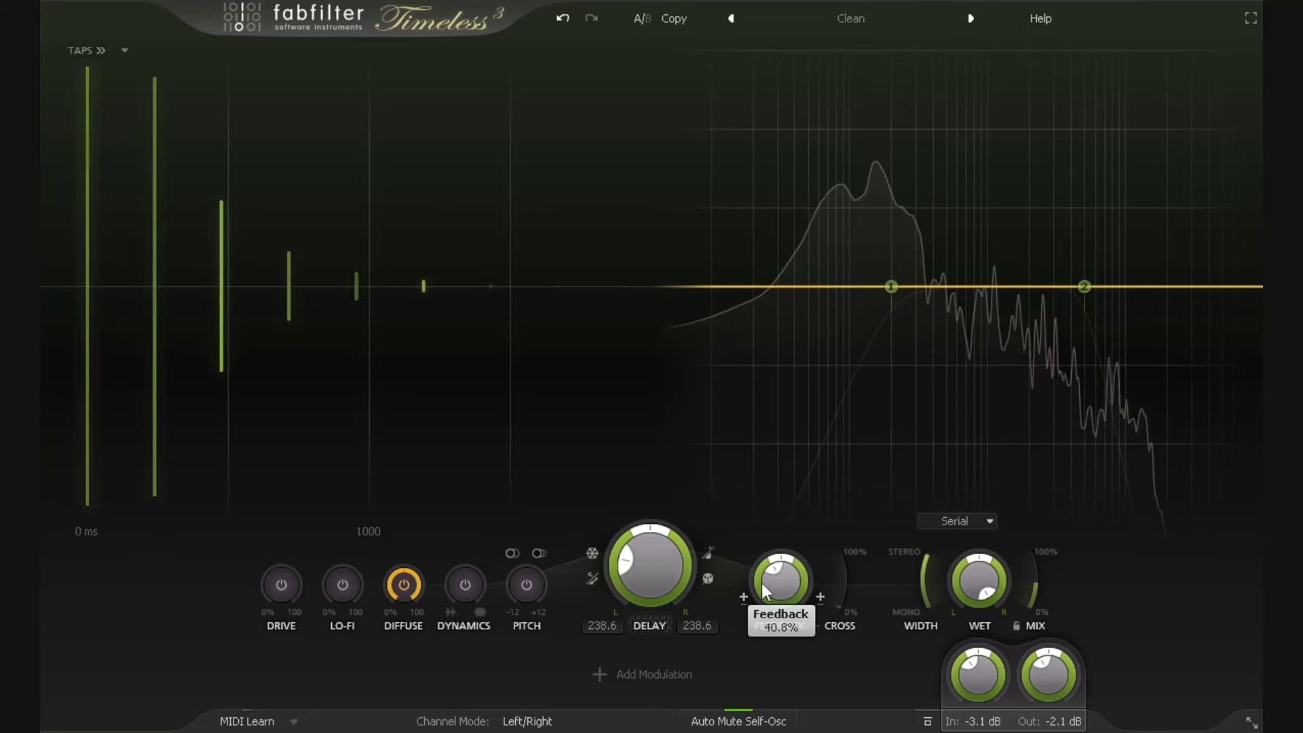
{"action": "mouse_move", "coordinate": [407, 590]}
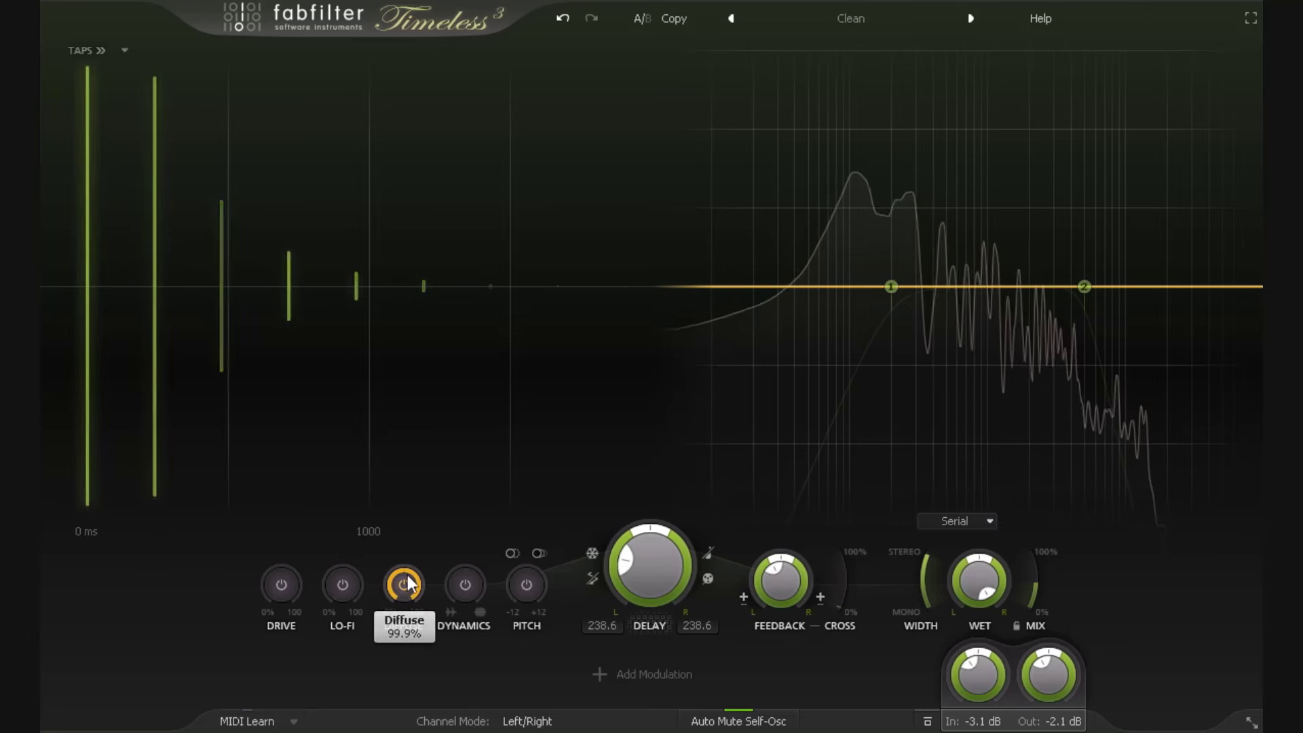
Step: Turn Diffuse down to nearly zero and switch the effect off
{"action": "mouse_move", "coordinate": [347, 587]}
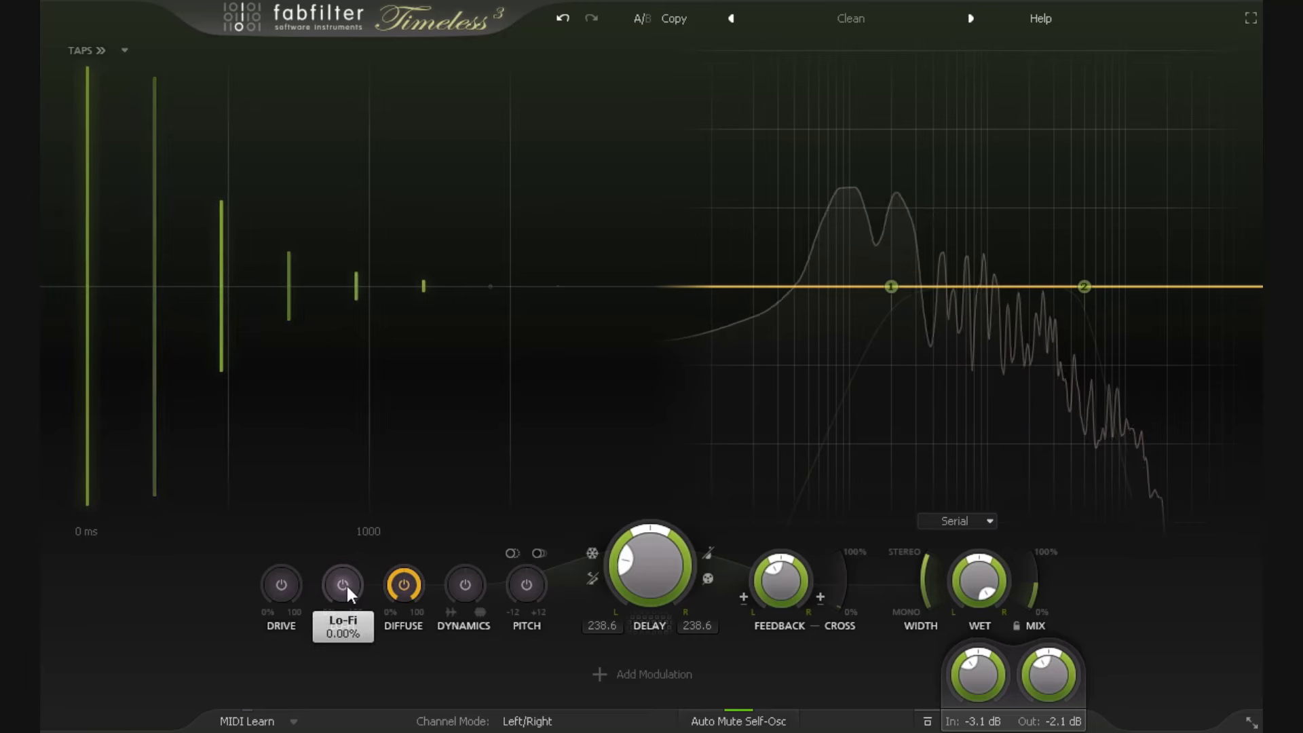
{"action": "left_click_drag", "start_coordinate": [415, 589], "coordinate": [404, 604]}
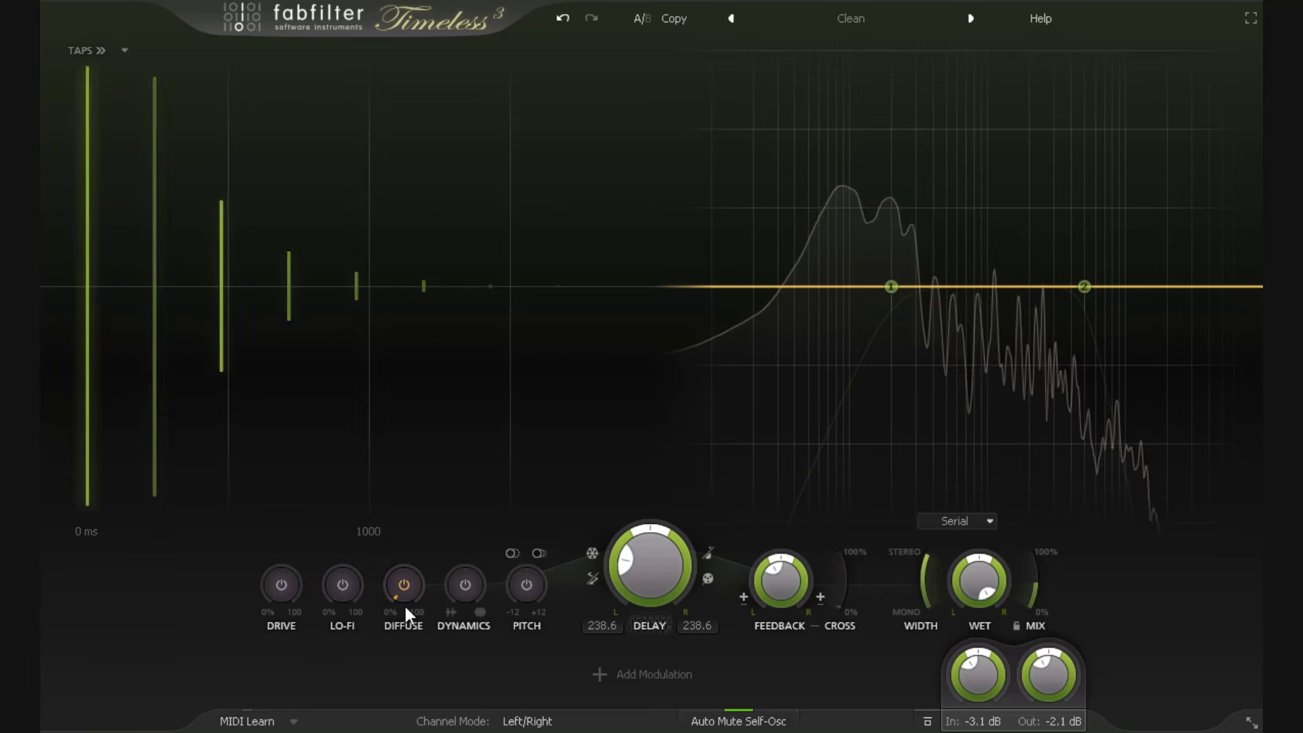
{"action": "left_click", "coordinate": [406, 585]}
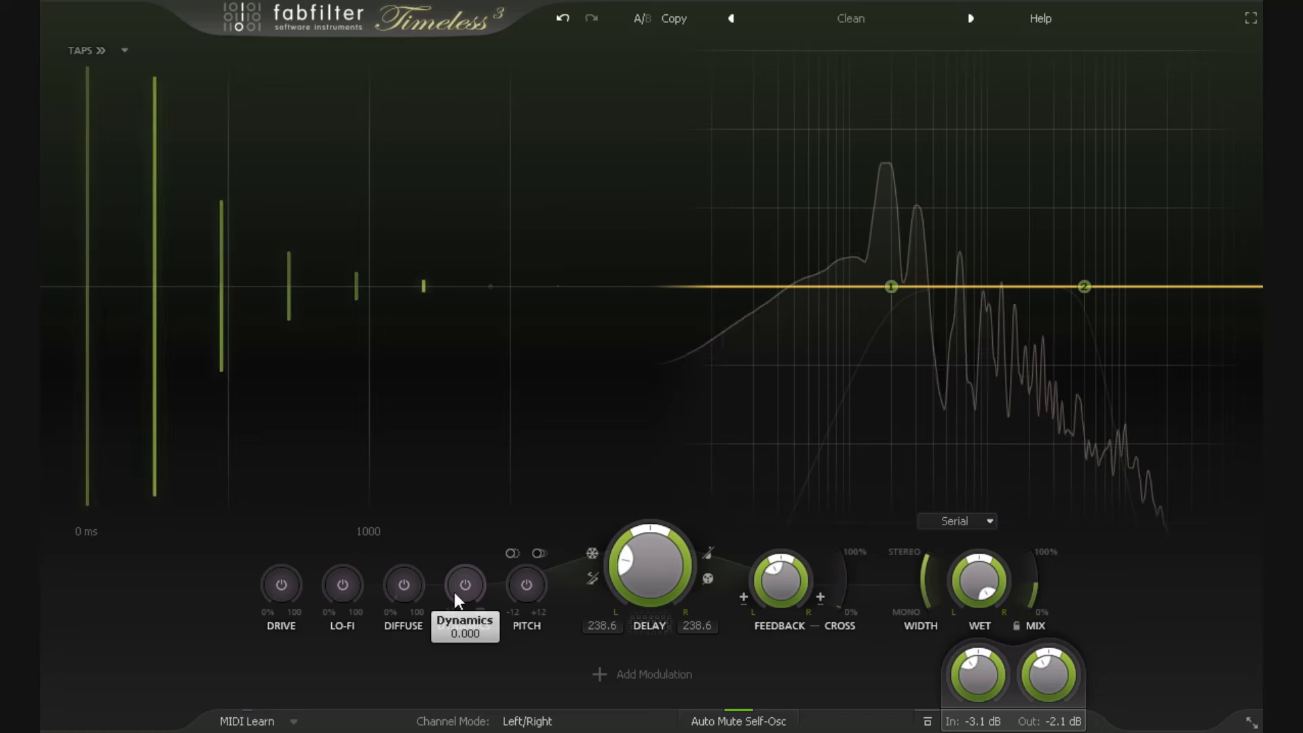
Step: Switch on the Dynamics effect and lengthen the delay time to 283.6 ms with more feedback
{"action": "left_click", "coordinate": [483, 616]}
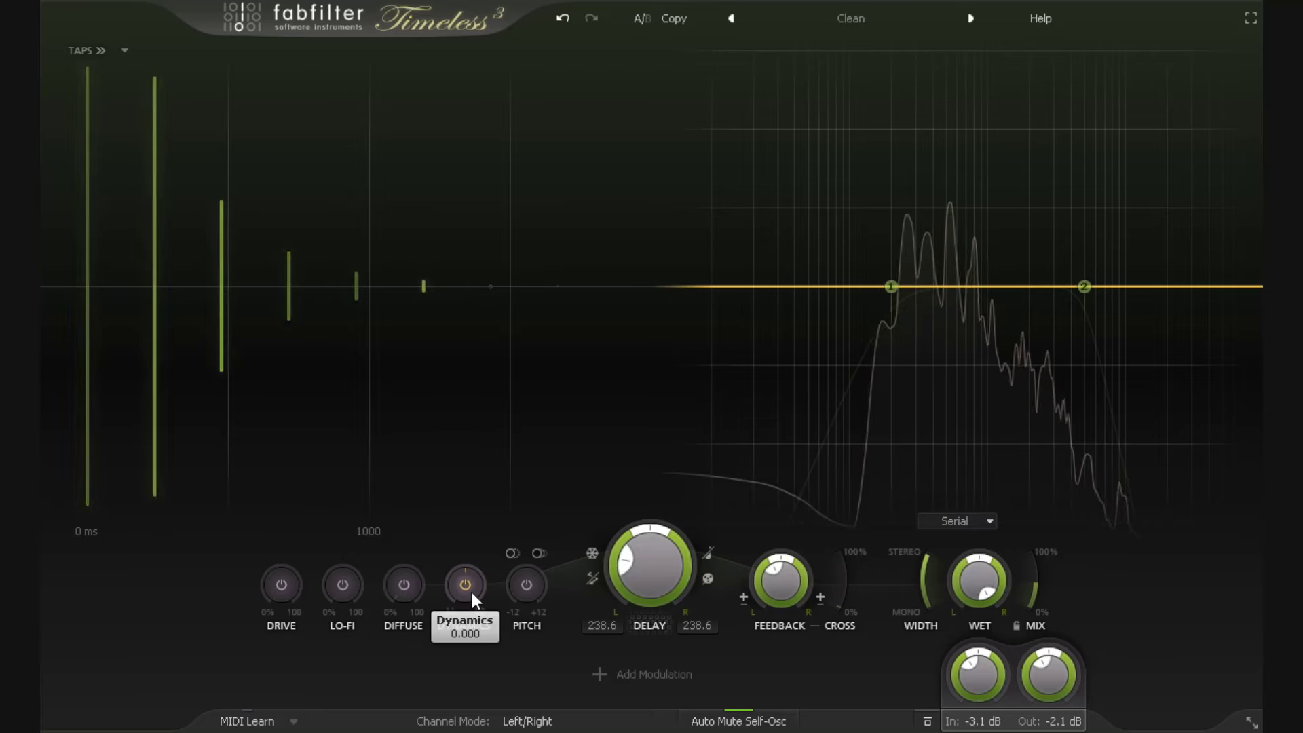
{"action": "scroll", "coordinate": [650, 555], "scroll_direction": "up", "scroll_amount": 5}
{"action": "scroll", "coordinate": [654, 556], "scroll_direction": "down", "scroll_amount": 3}
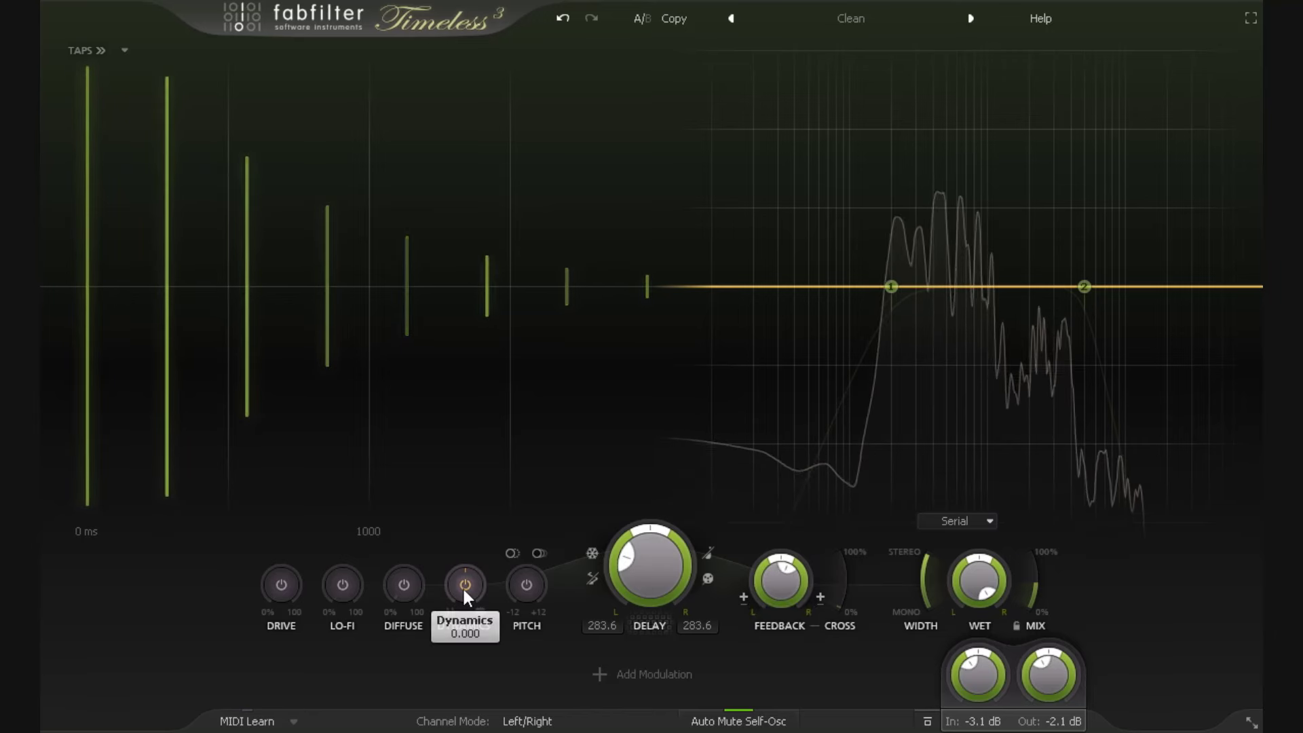
Step: Raise Dynamics to its maximum of 1.000
{"action": "scroll", "coordinate": [465, 588], "scroll_direction": "up", "scroll_amount": 5}
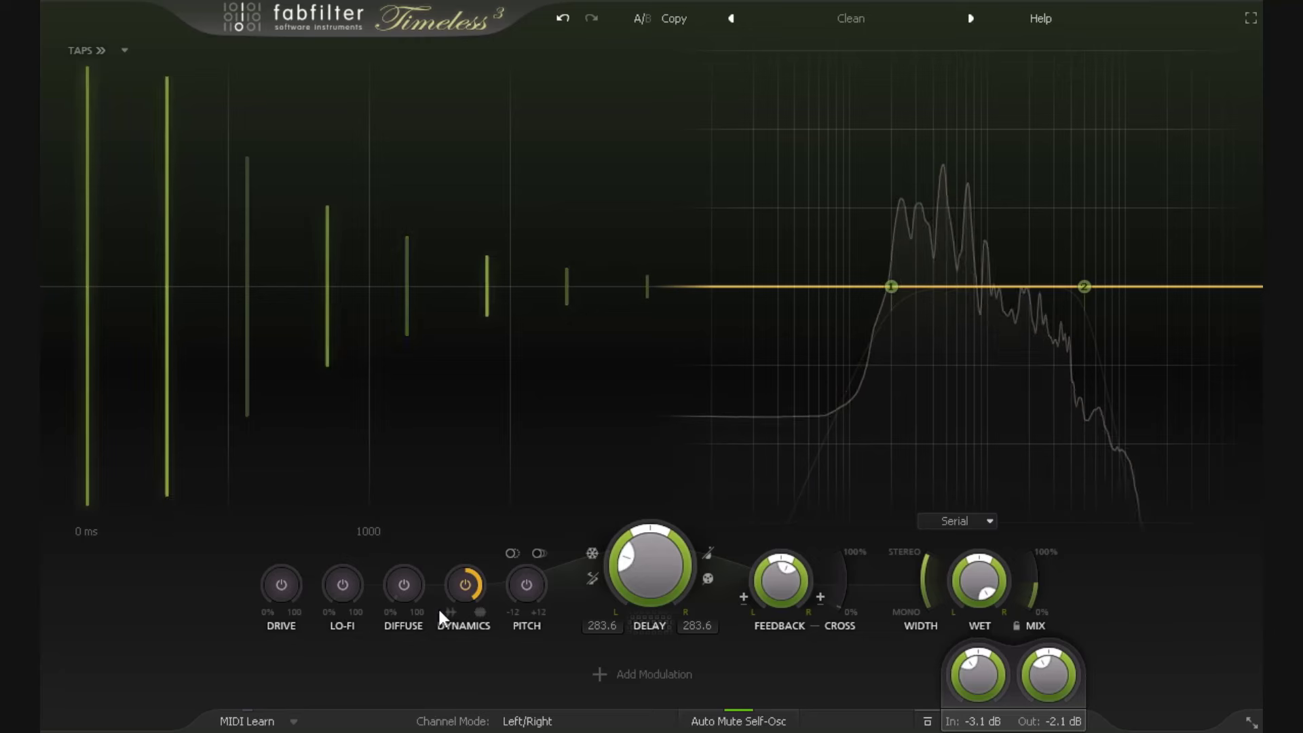
{"action": "mouse_move", "coordinate": [460, 585]}
{"action": "left_click_drag", "start_coordinate": [464, 611], "coordinate": [478, 514]}
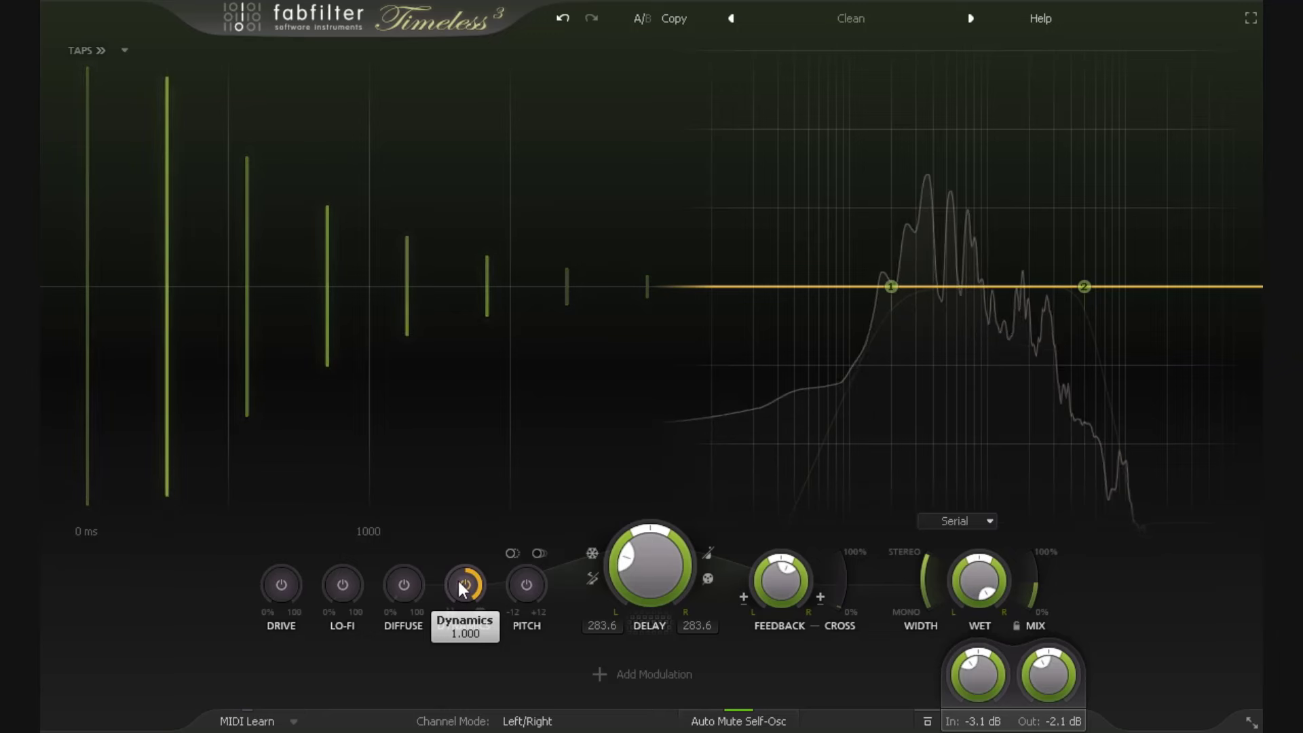
Step: Turn Dynamics down to its negative extreme and compare the delay with the effect switched off and on
{"action": "left_click_drag", "start_coordinate": [466, 588], "coordinate": [488, 721]}
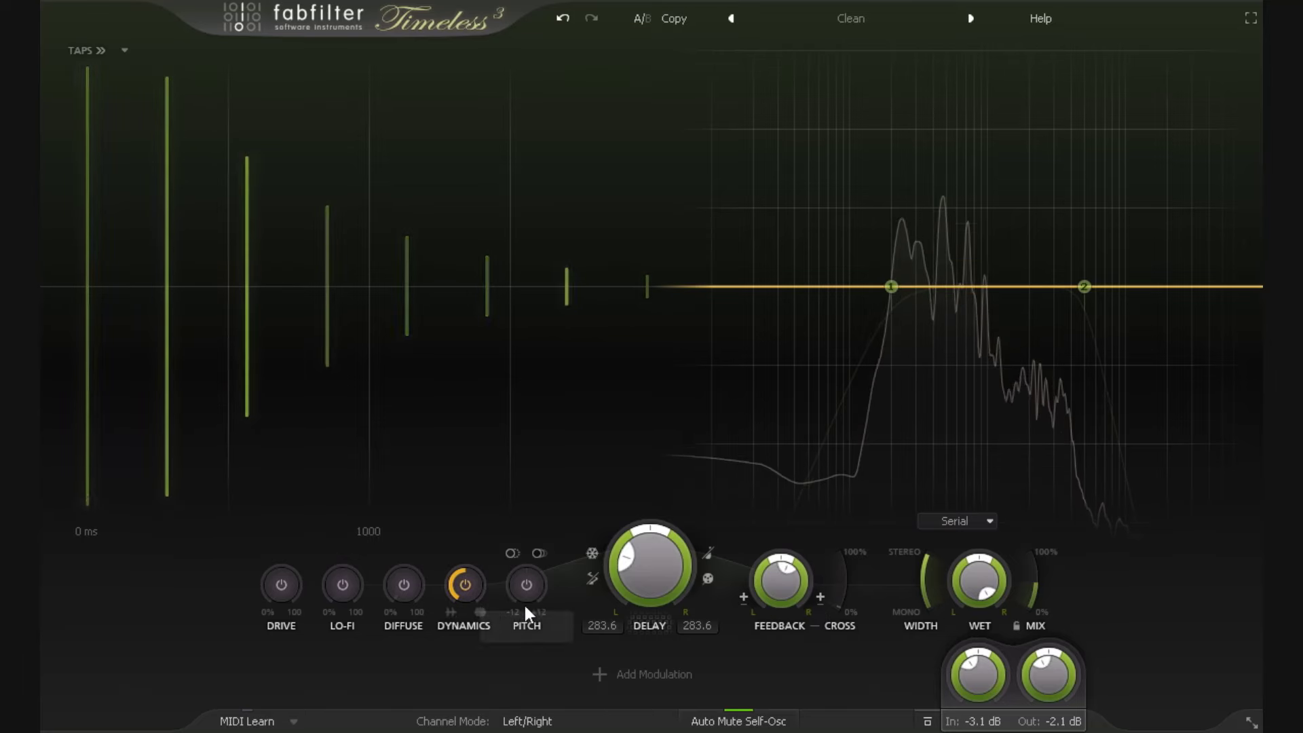
{"action": "left_click_drag", "start_coordinate": [468, 592], "coordinate": [513, 667]}
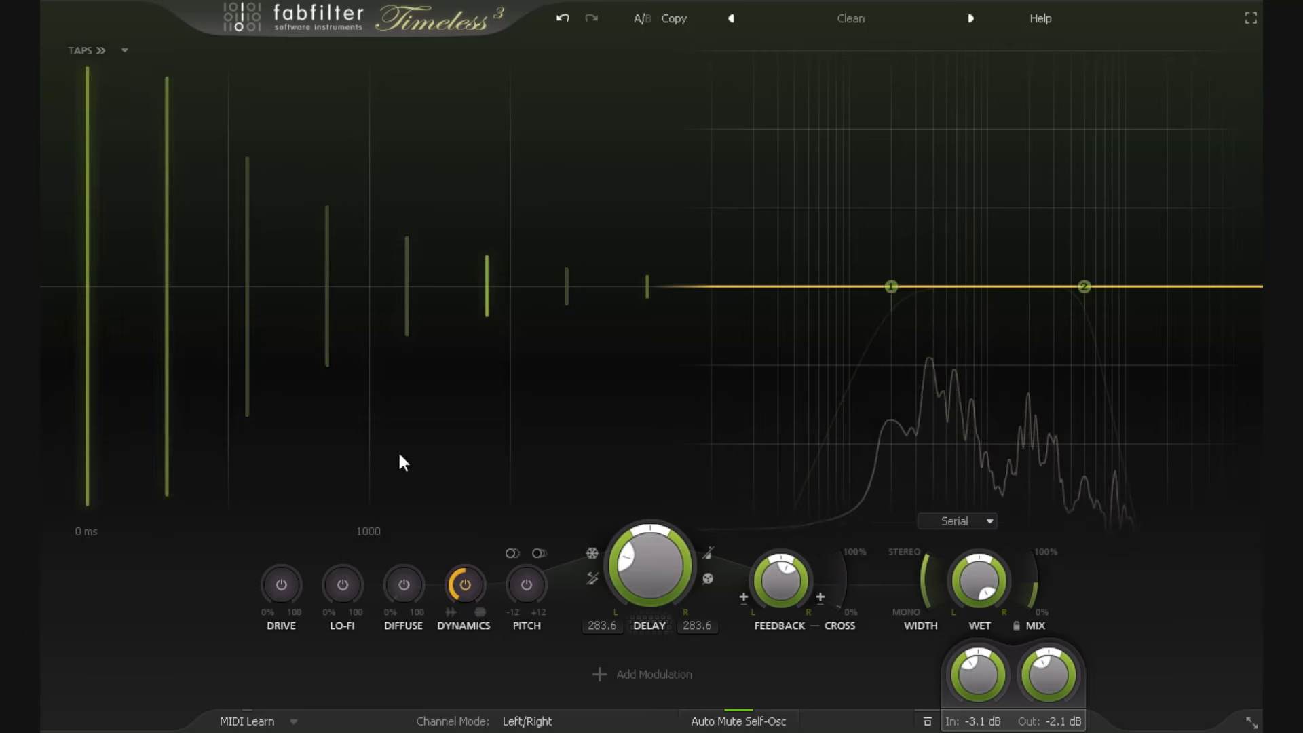
{"action": "mouse_move", "coordinate": [468, 588]}
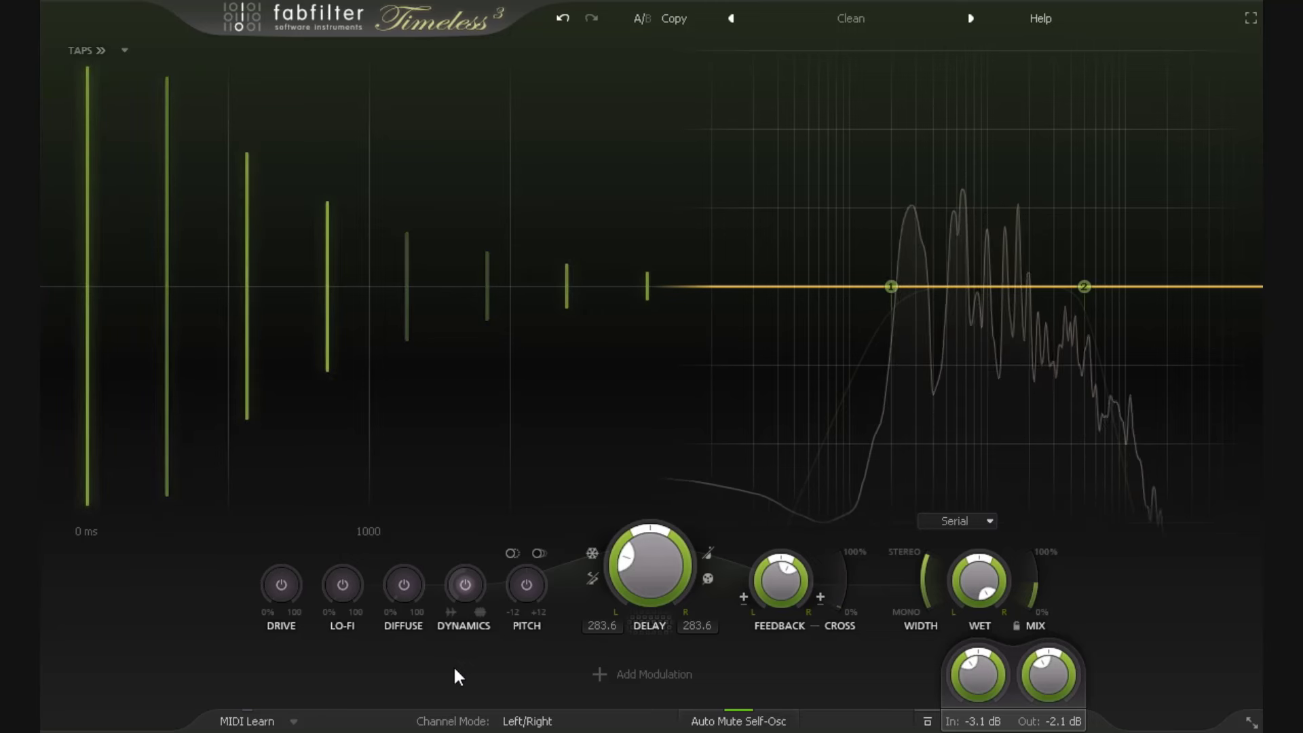
{"action": "left_click", "coordinate": [467, 588]}
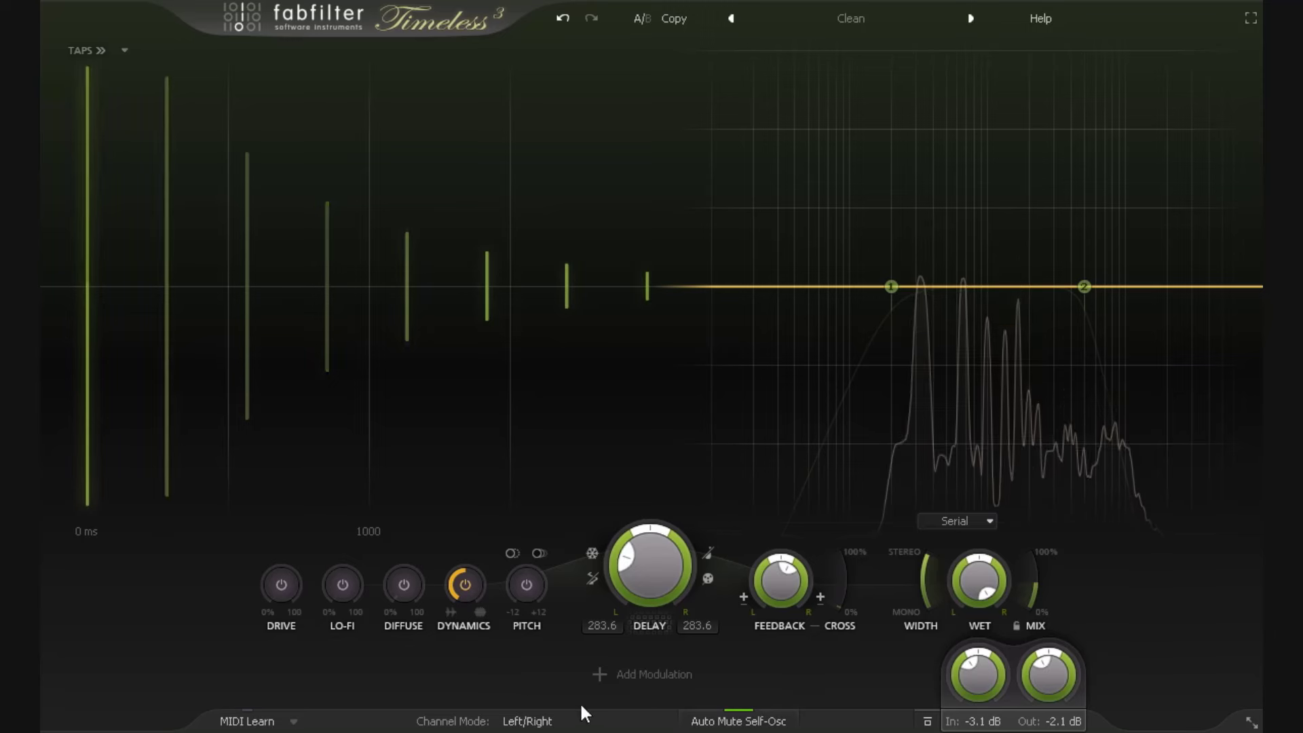
Step: Sweep Dynamics between about -0.75 and 0.63, and reset it to 0.000
{"action": "left_click_drag", "start_coordinate": [467, 589], "coordinate": [506, 474]}
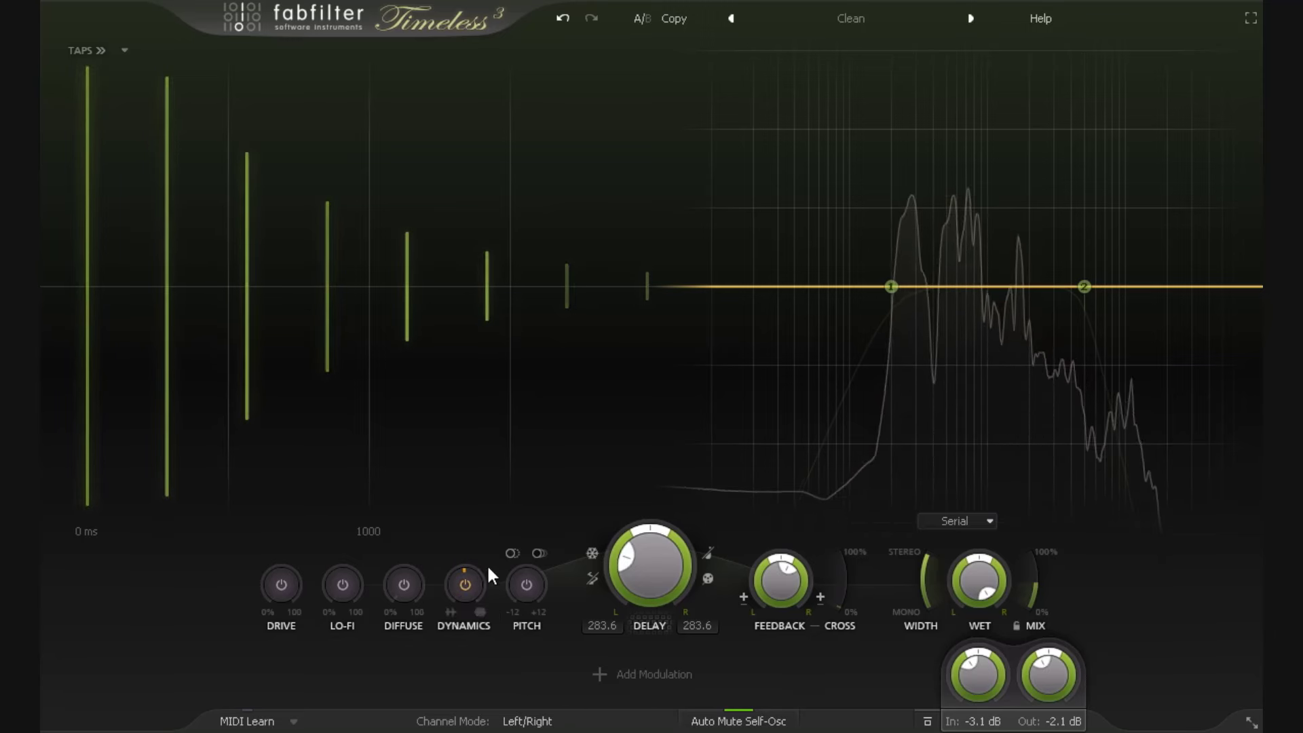
{"action": "left_click_drag", "start_coordinate": [463, 592], "coordinate": [462, 627]}
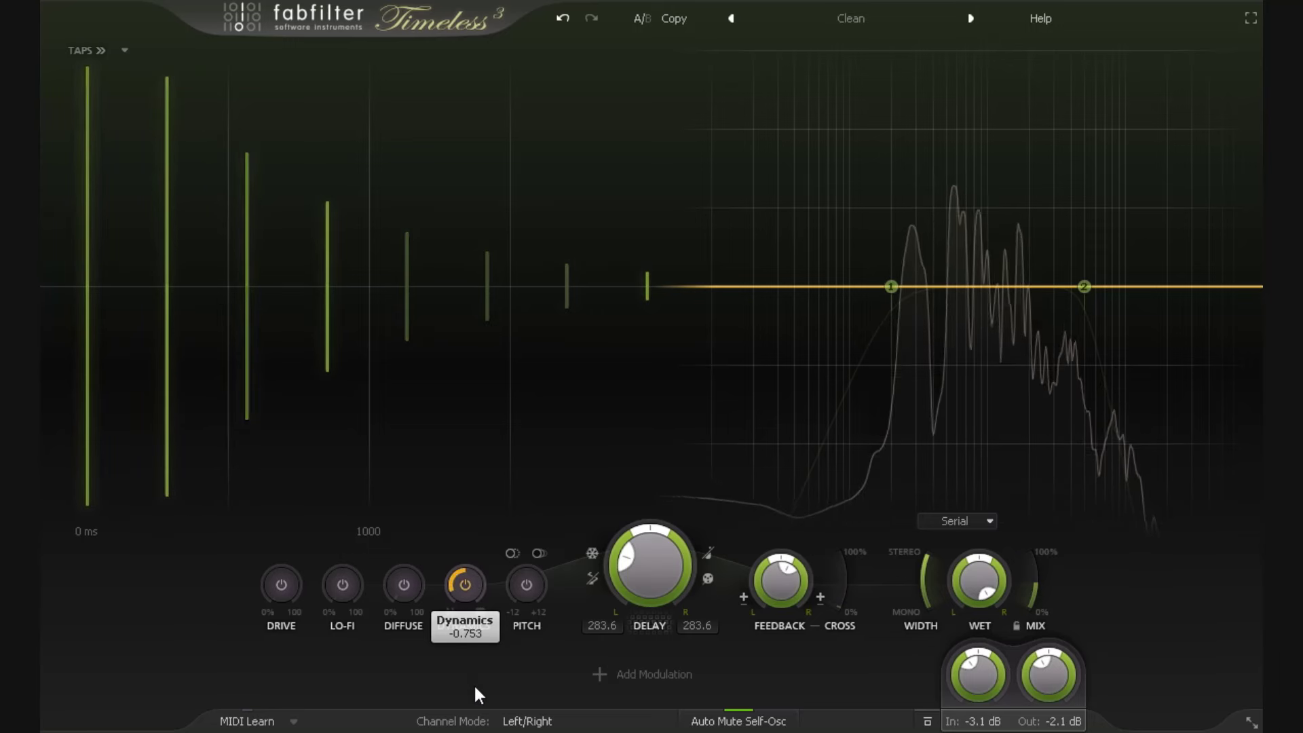
{"action": "left_click_drag", "start_coordinate": [474, 683], "coordinate": [498, 511]}
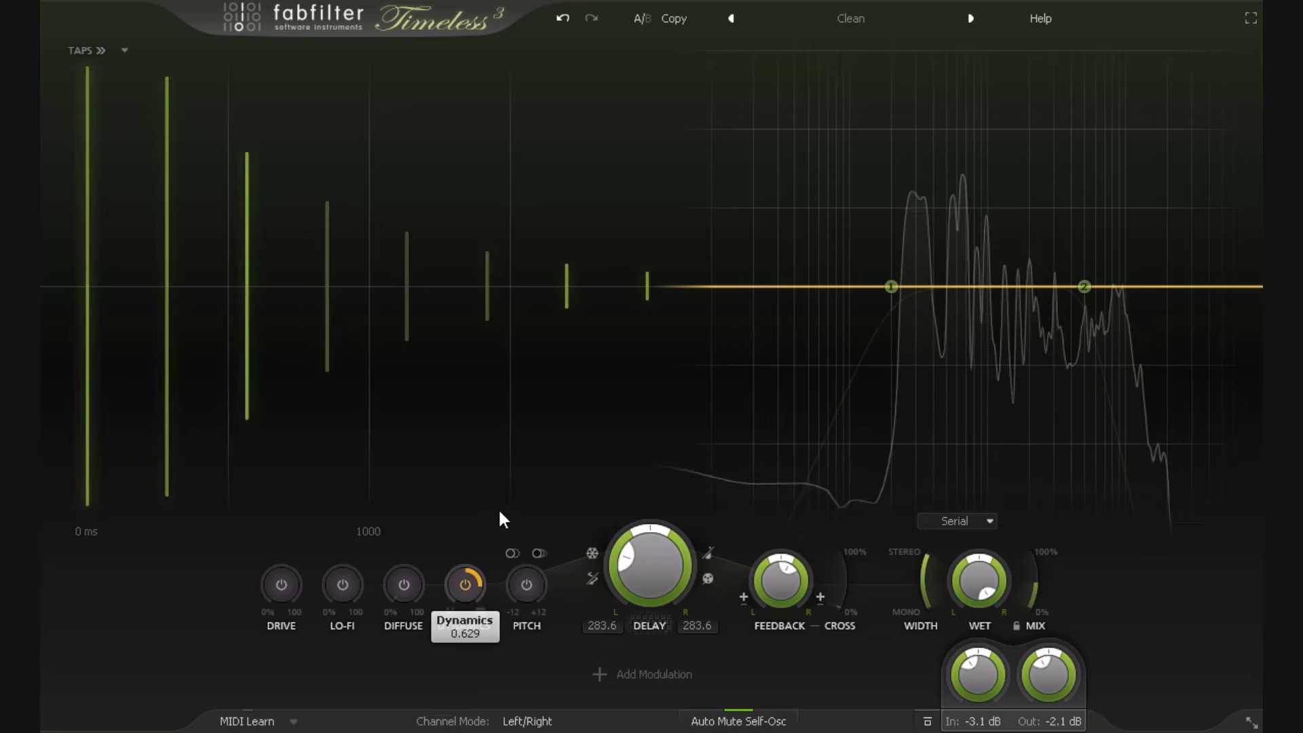
{"action": "double_click", "coordinate": [476, 580]}
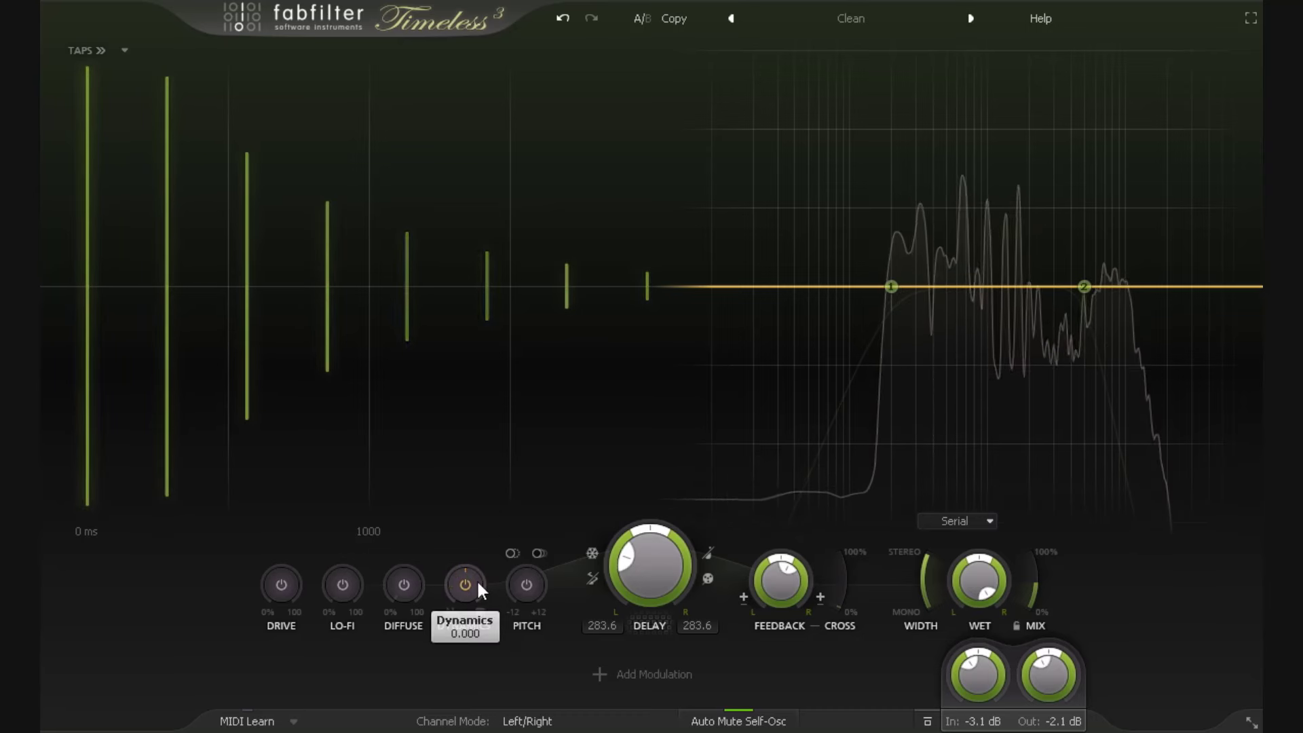
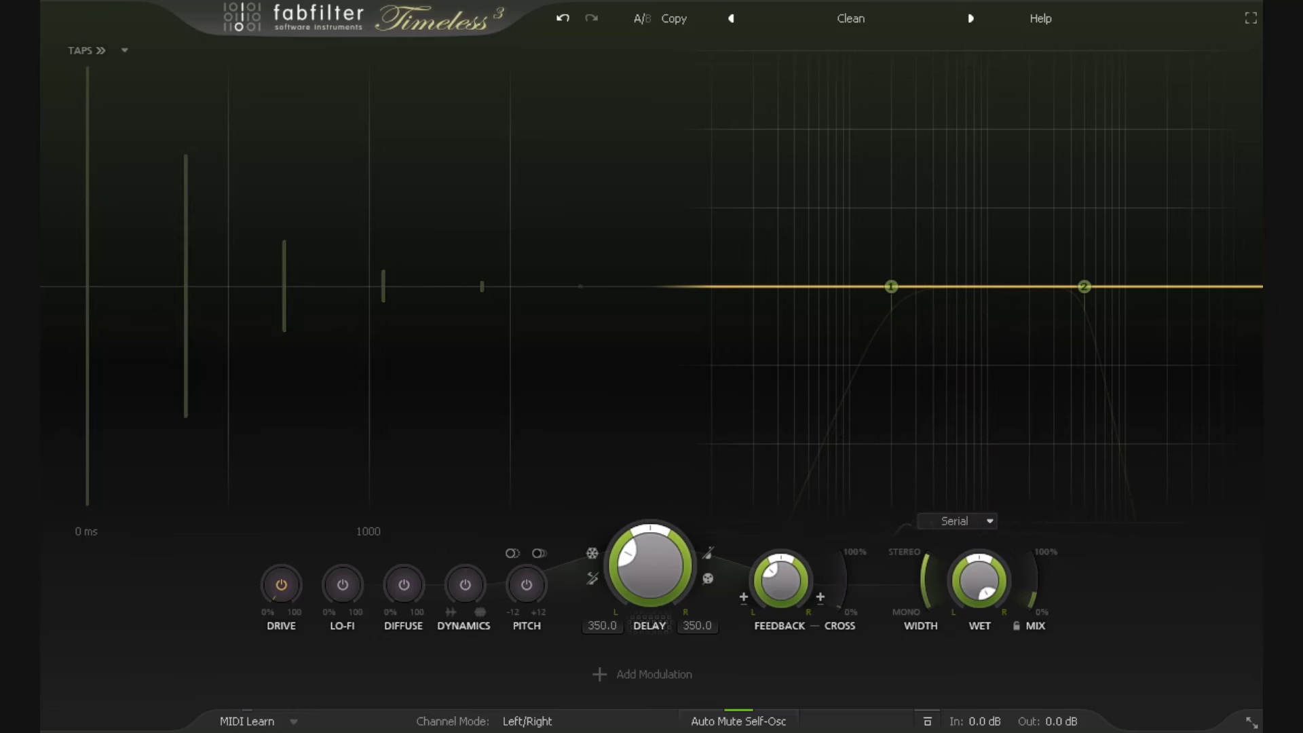
Step: Load the Clean preset to restore its starting settings
{"action": "mouse_move", "coordinate": [840, 197]}
{"action": "left_click", "coordinate": [857, 24]}
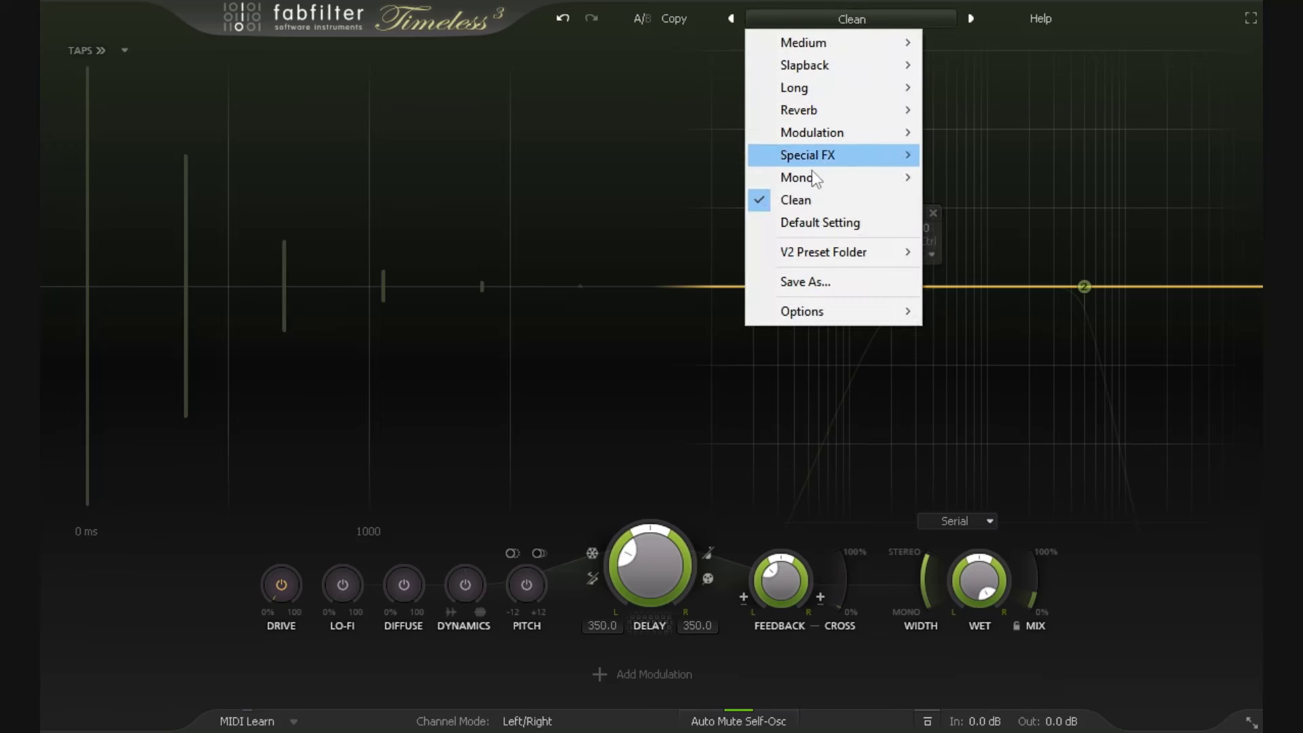
{"action": "left_click", "coordinate": [821, 202]}
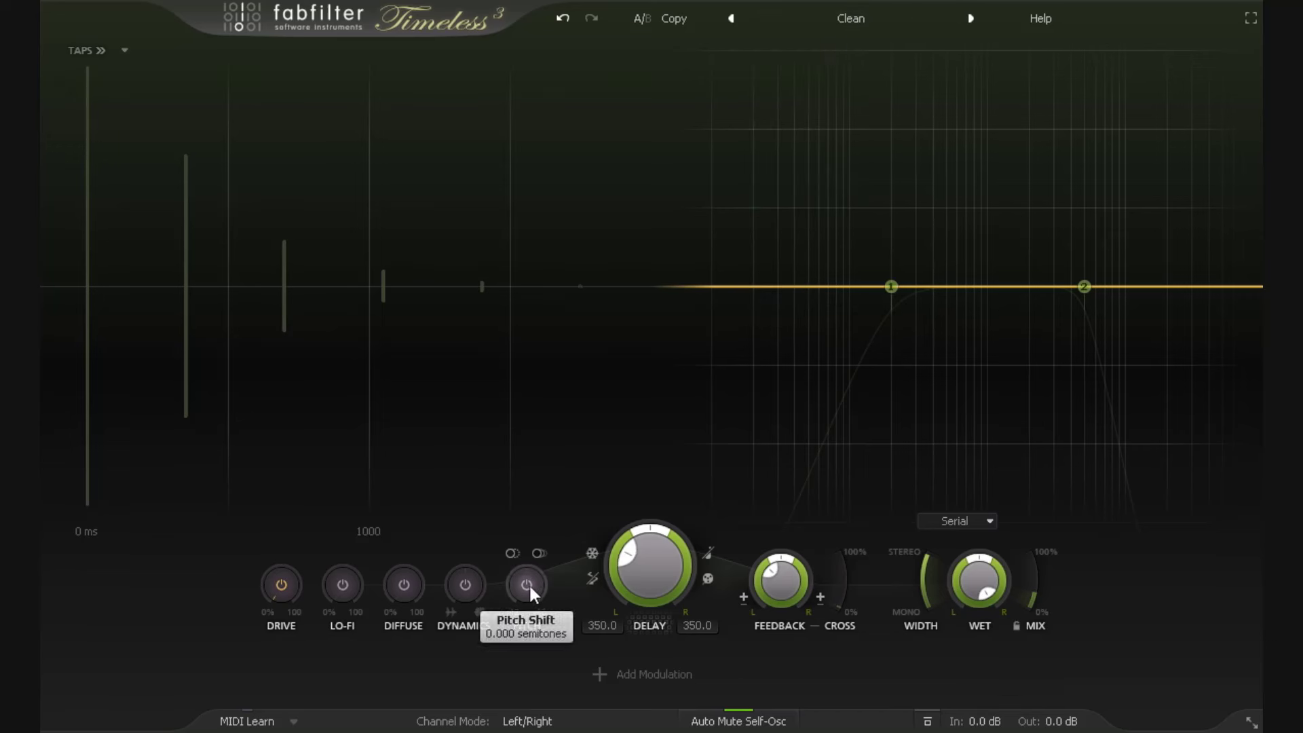
Step: Switch on the Pitch effect and raise Feedback to 62.7%
{"action": "left_click", "coordinate": [528, 584]}
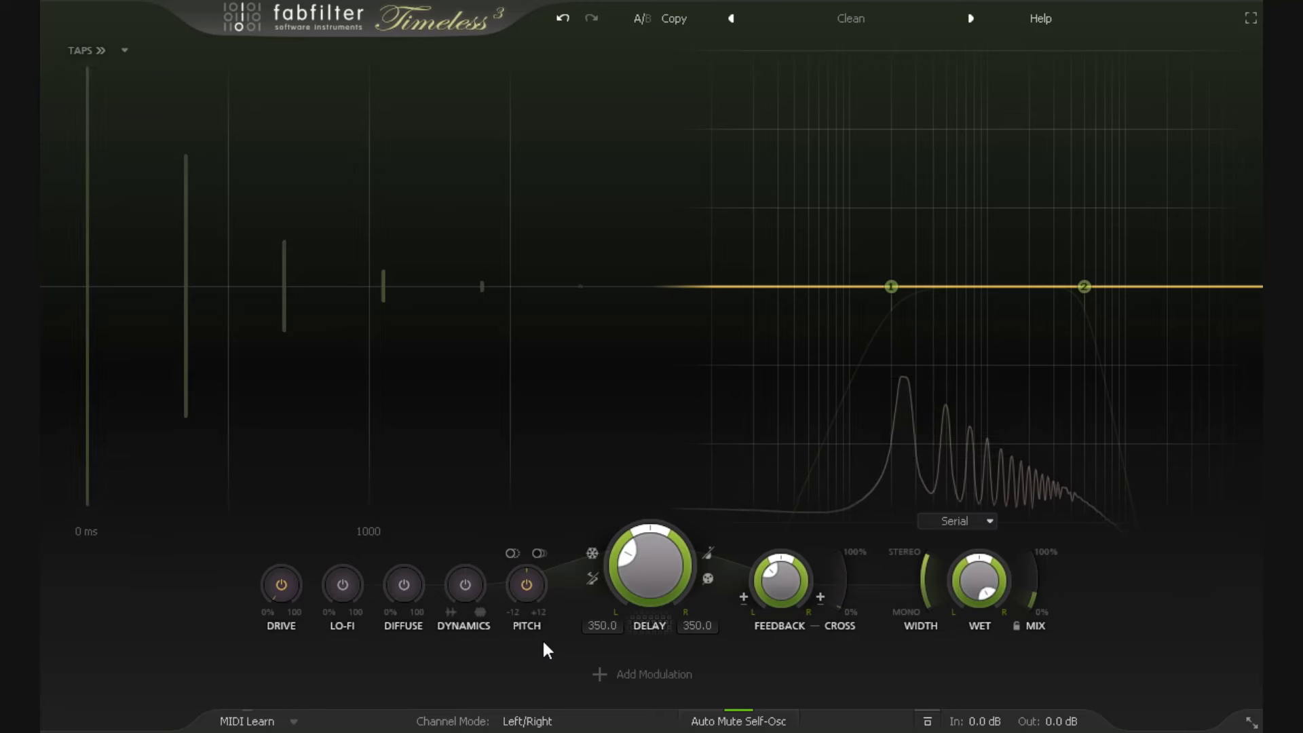
{"action": "left_click_drag", "start_coordinate": [783, 568], "coordinate": [785, 532]}
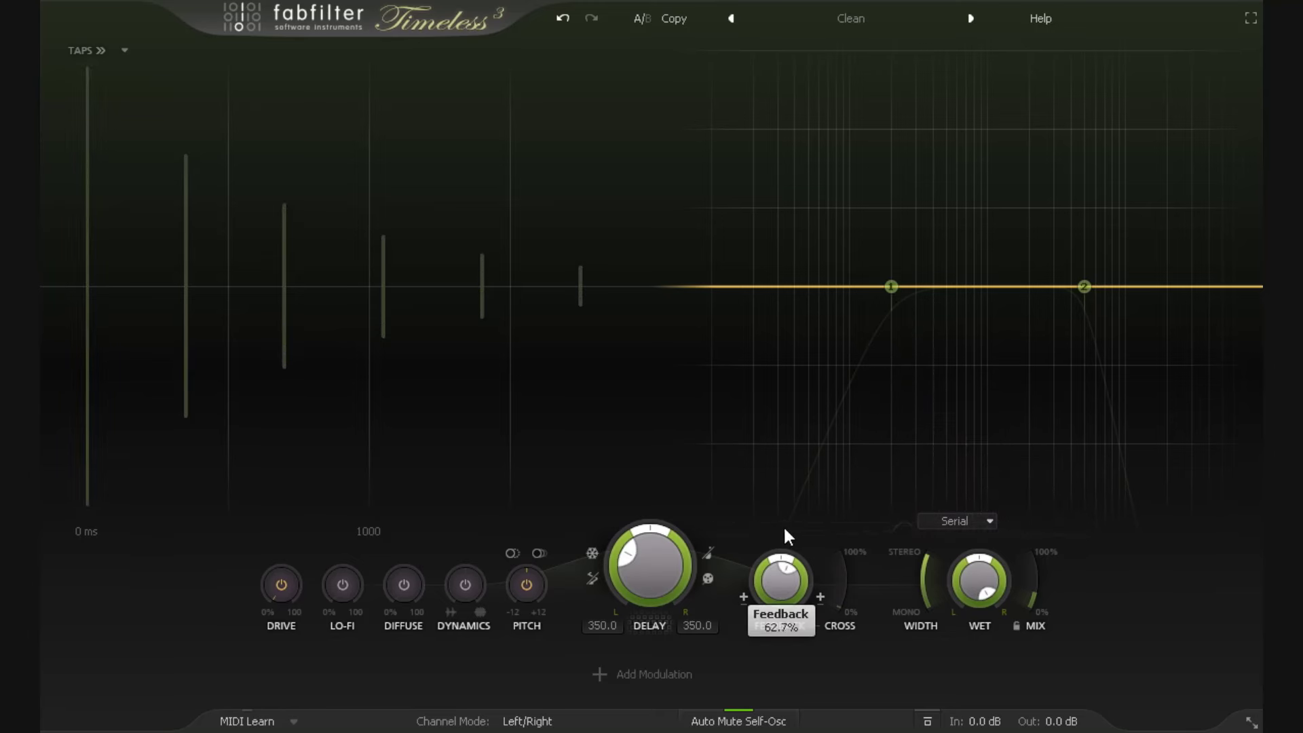
Step: Set Pitch Shift to 12 semitones and raise Mix to about half
{"action": "left_click_drag", "start_coordinate": [527, 585], "coordinate": [564, 224]}
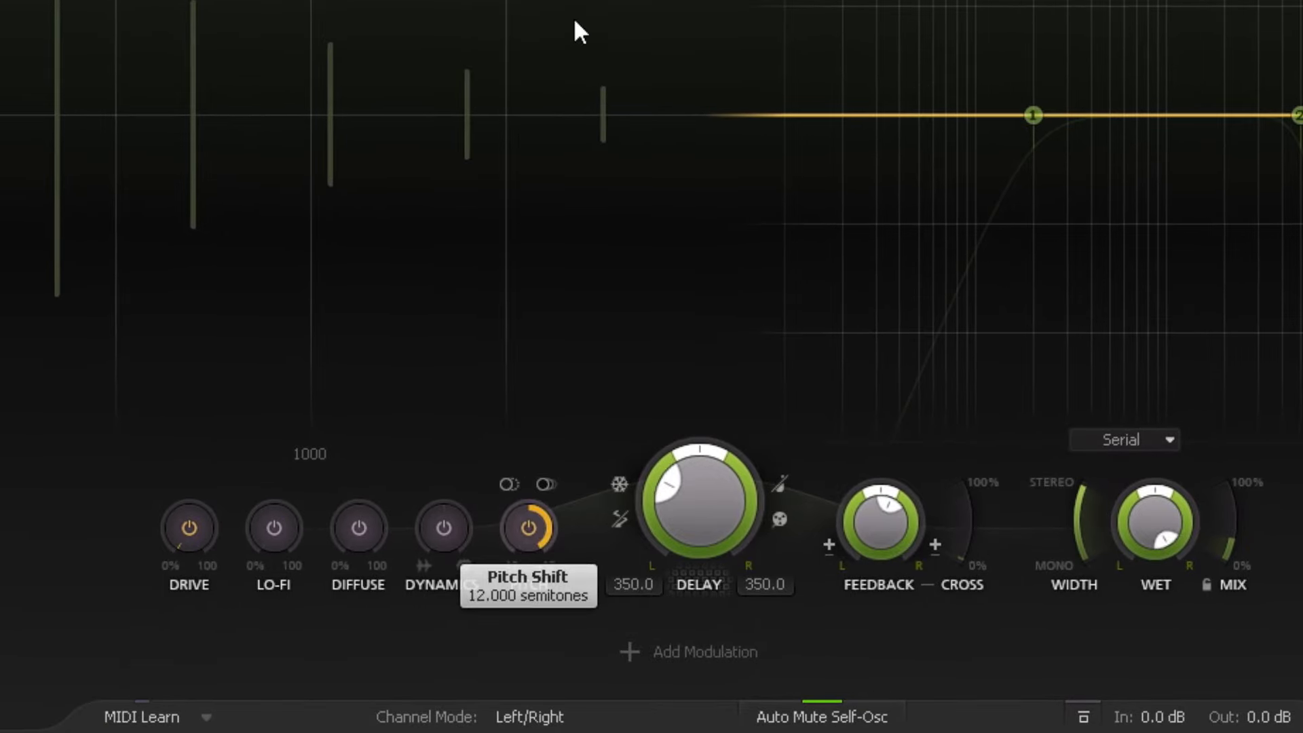
{"action": "left_click_drag", "start_coordinate": [576, 31], "coordinate": [579, 41]}
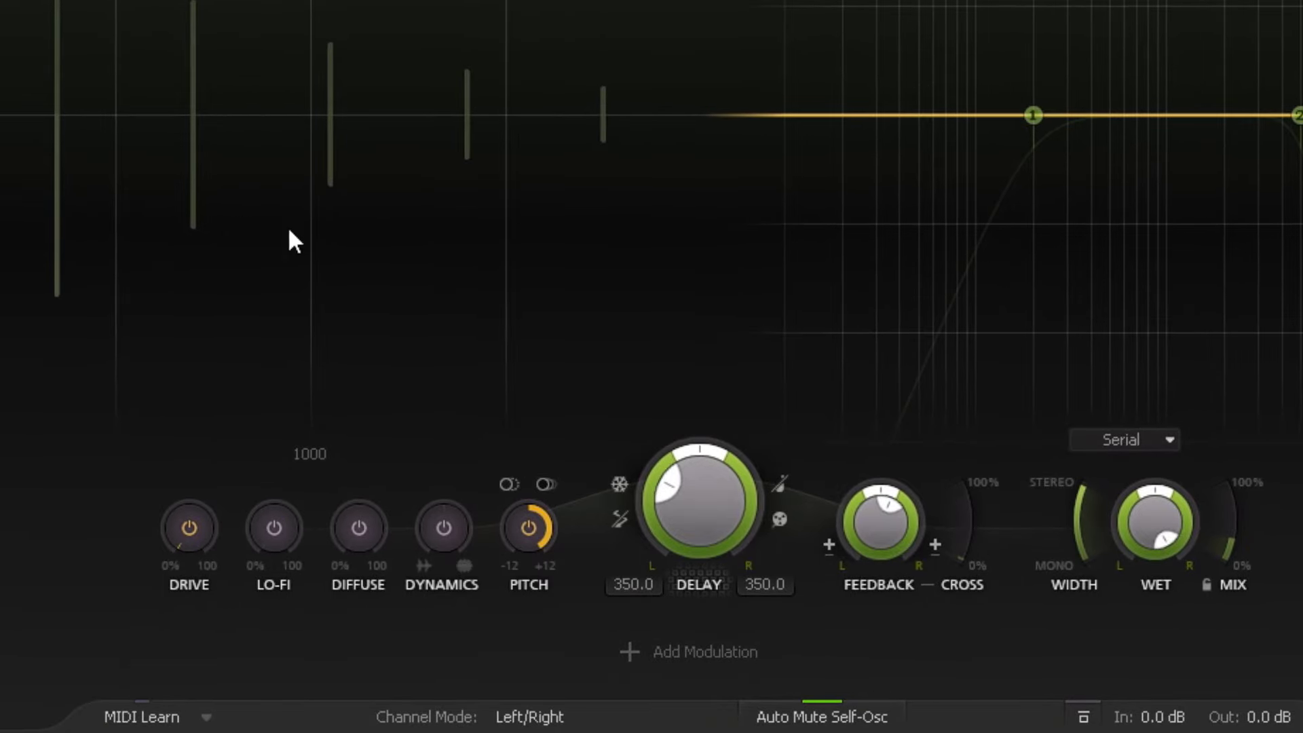
{"action": "left_click_drag", "start_coordinate": [1232, 523], "coordinate": [1056, 558]}
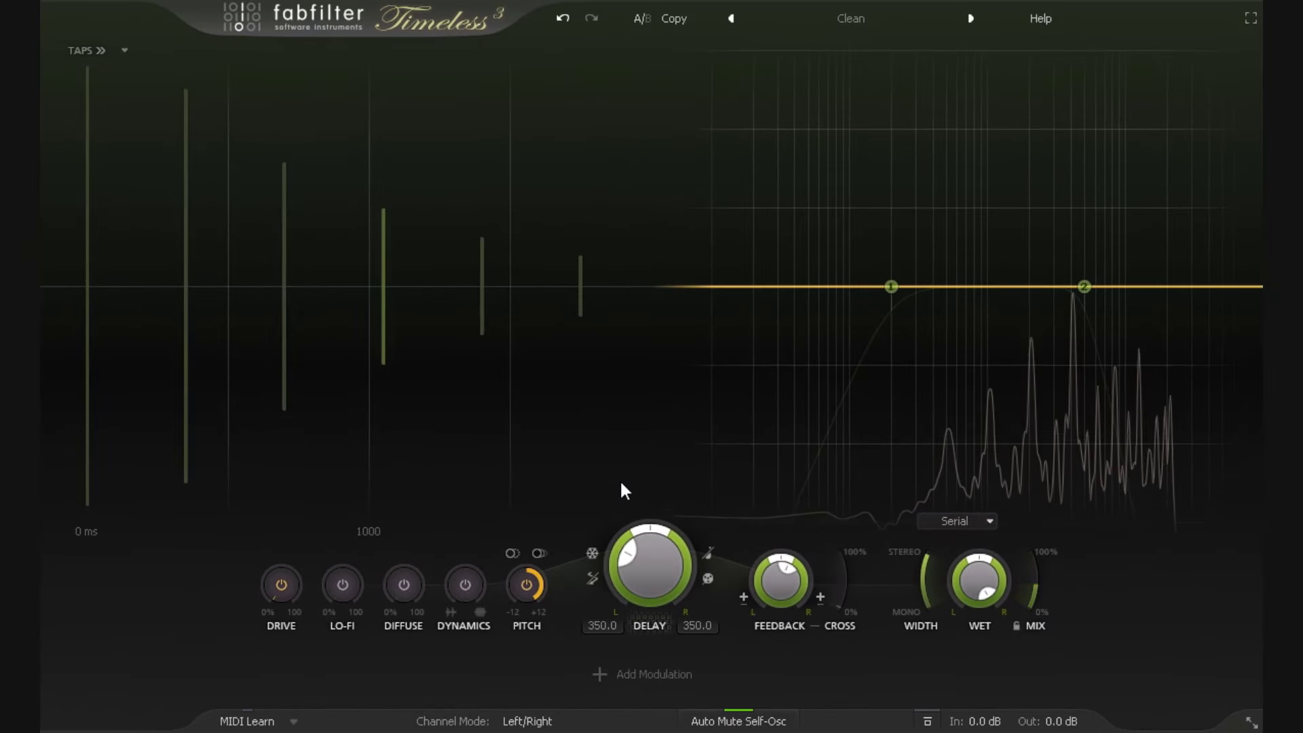
Step: Lower Pitch Shift to its minimum of -12 semitones and raise it back to +12
{"action": "mouse_move", "coordinate": [528, 599]}
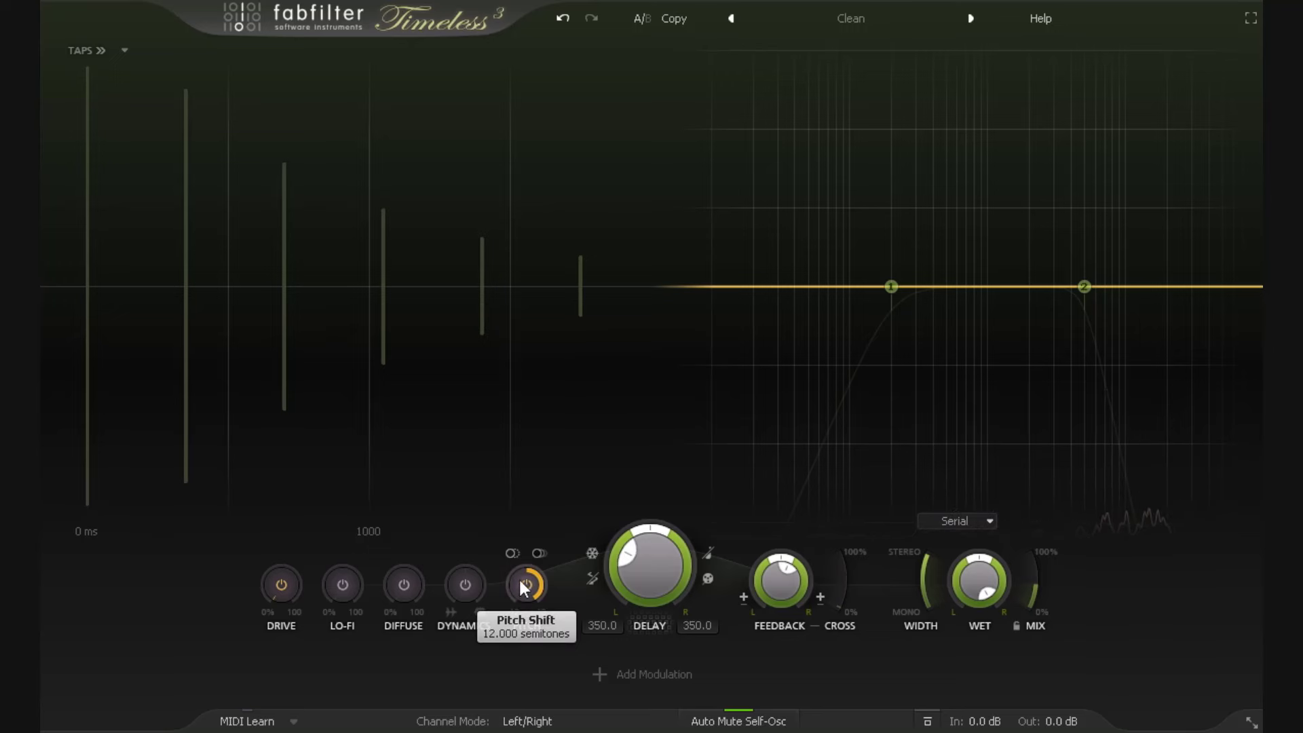
{"action": "left_click_drag", "start_coordinate": [524, 588], "coordinate": [564, 540]}
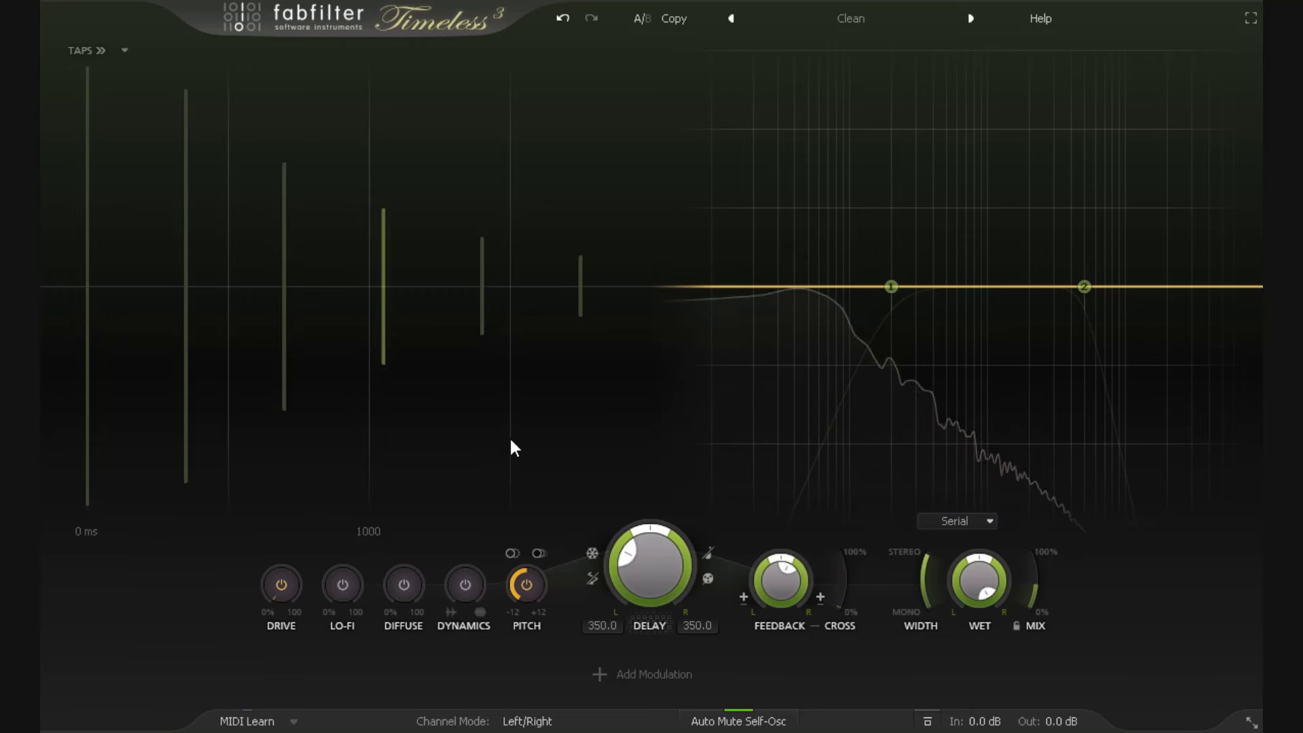
{"action": "left_click_drag", "start_coordinate": [522, 592], "coordinate": [560, 316]}
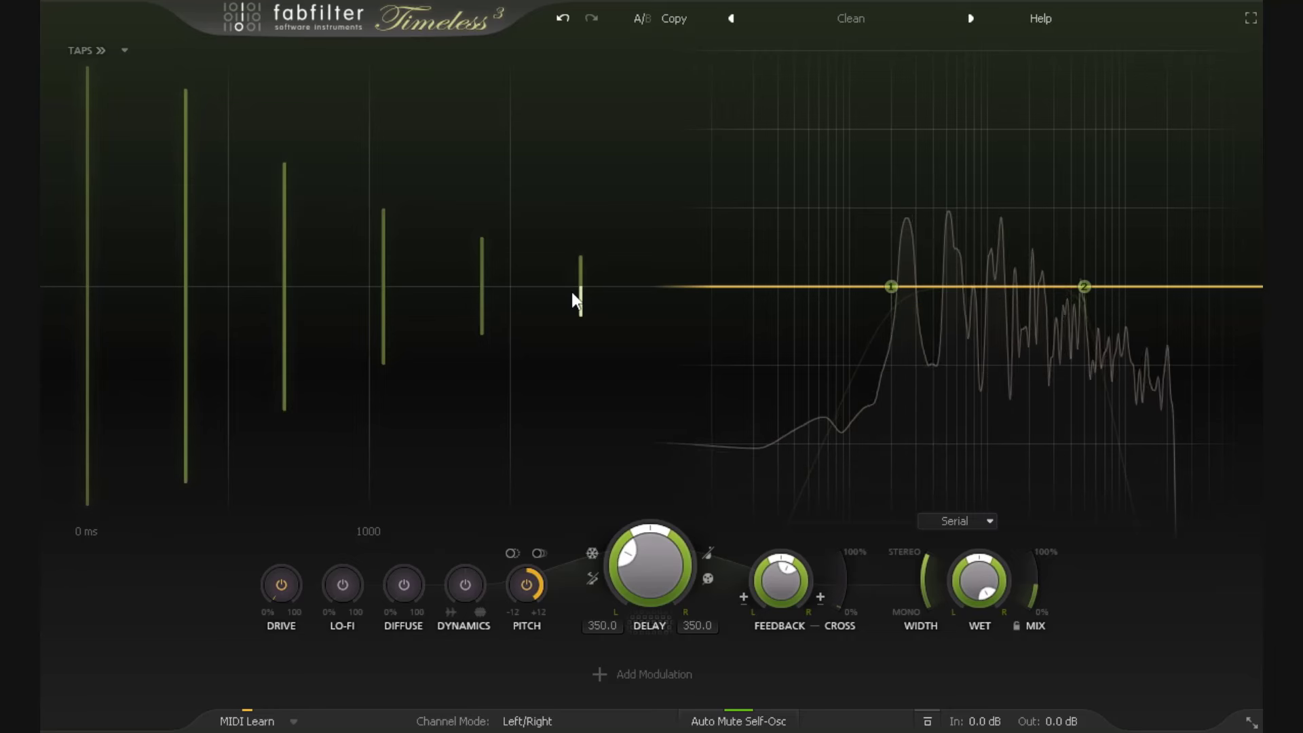
Step: Offset the right channel's delay to 356.8 ms, and sweep Pitch Shift down to near zero and back up to +12 semitones
{"action": "left_click_drag", "start_coordinate": [651, 528], "coordinate": [664, 528]}
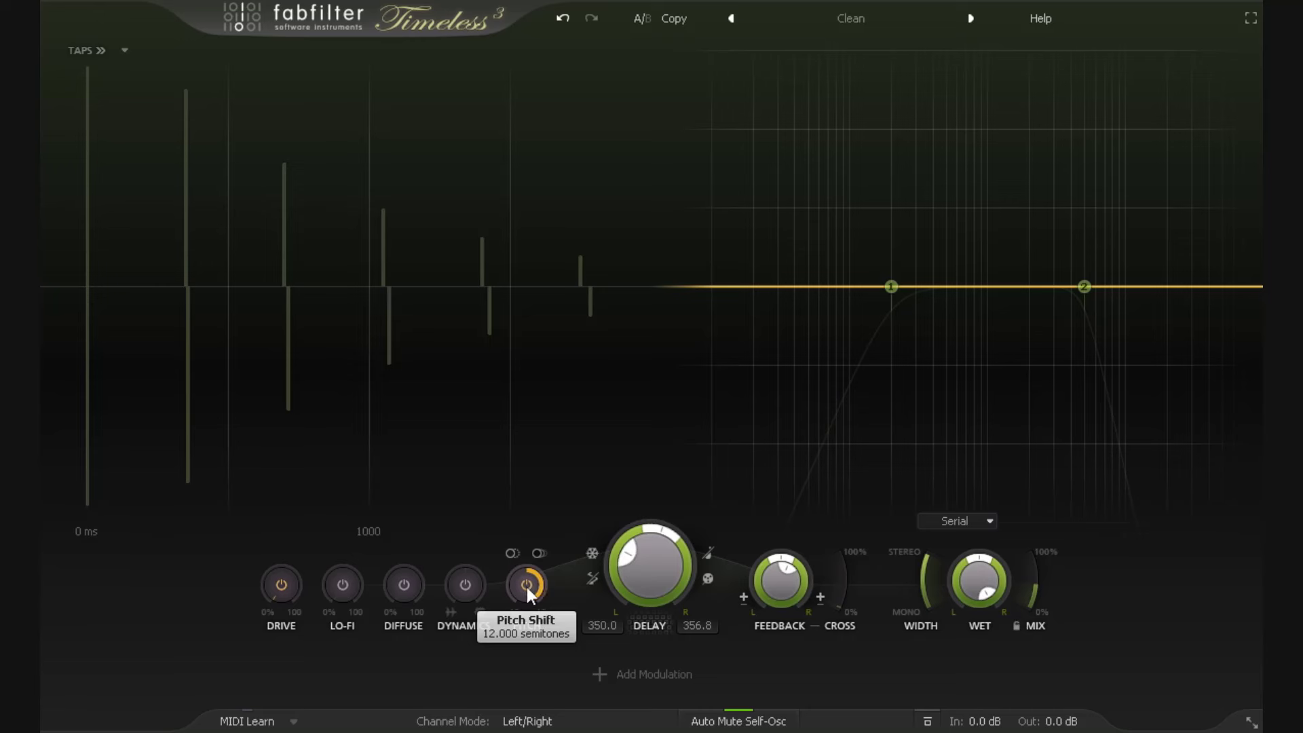
{"action": "left_click_drag", "start_coordinate": [539, 589], "coordinate": [540, 640]}
{"action": "left_click_drag", "start_coordinate": [555, 704], "coordinate": [560, 726]}
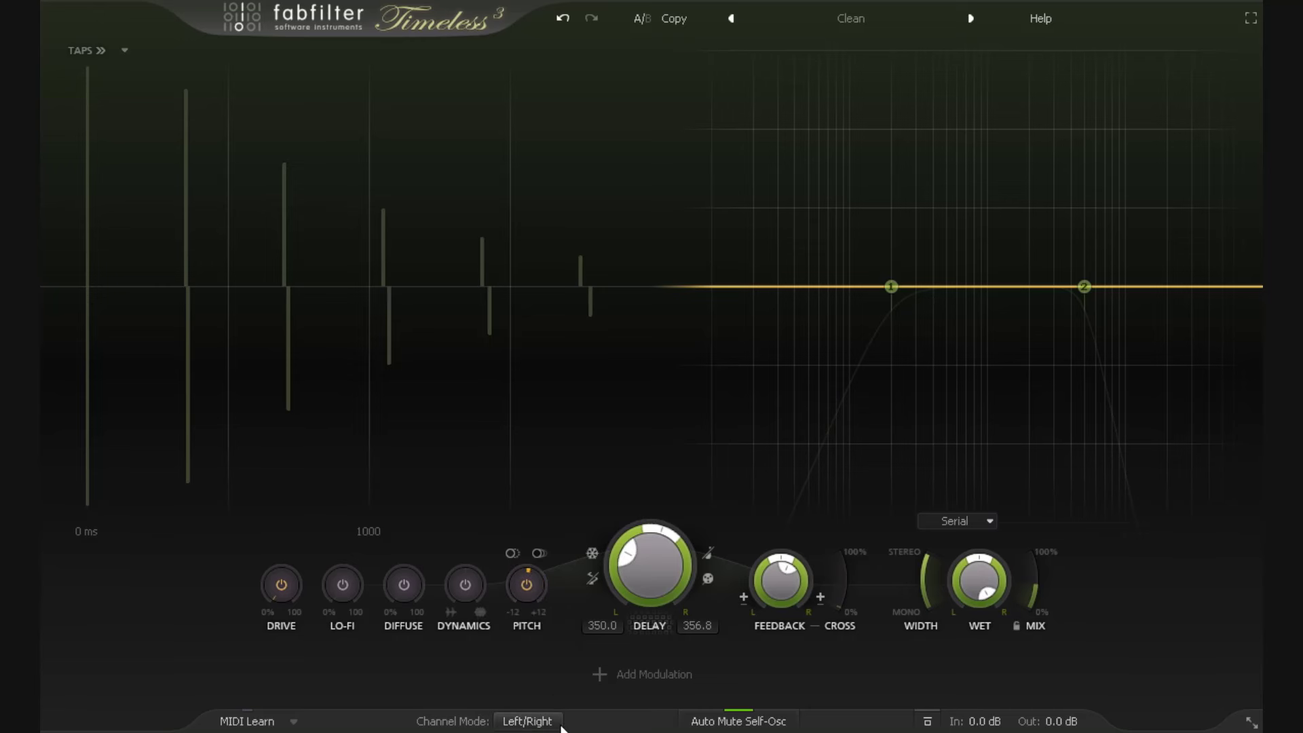
{"action": "mouse_move", "coordinate": [561, 725]}
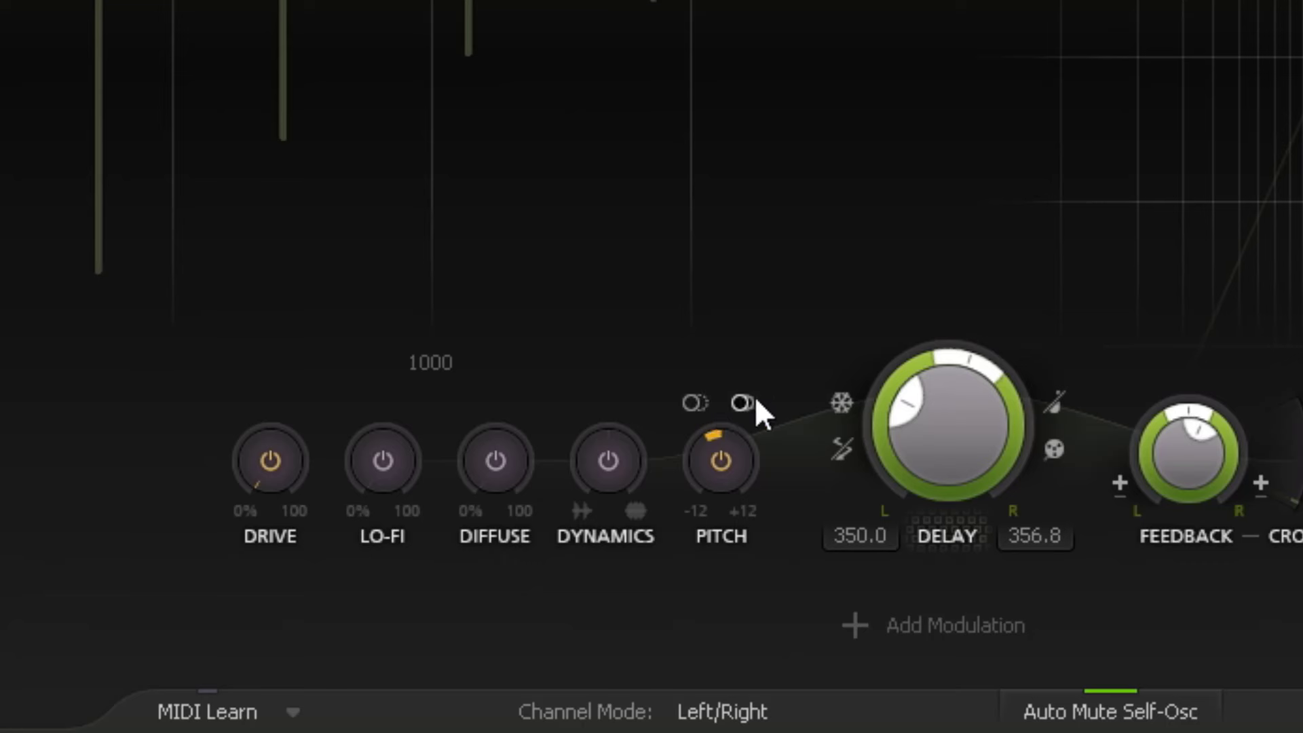
{"action": "mouse_move", "coordinate": [735, 466]}
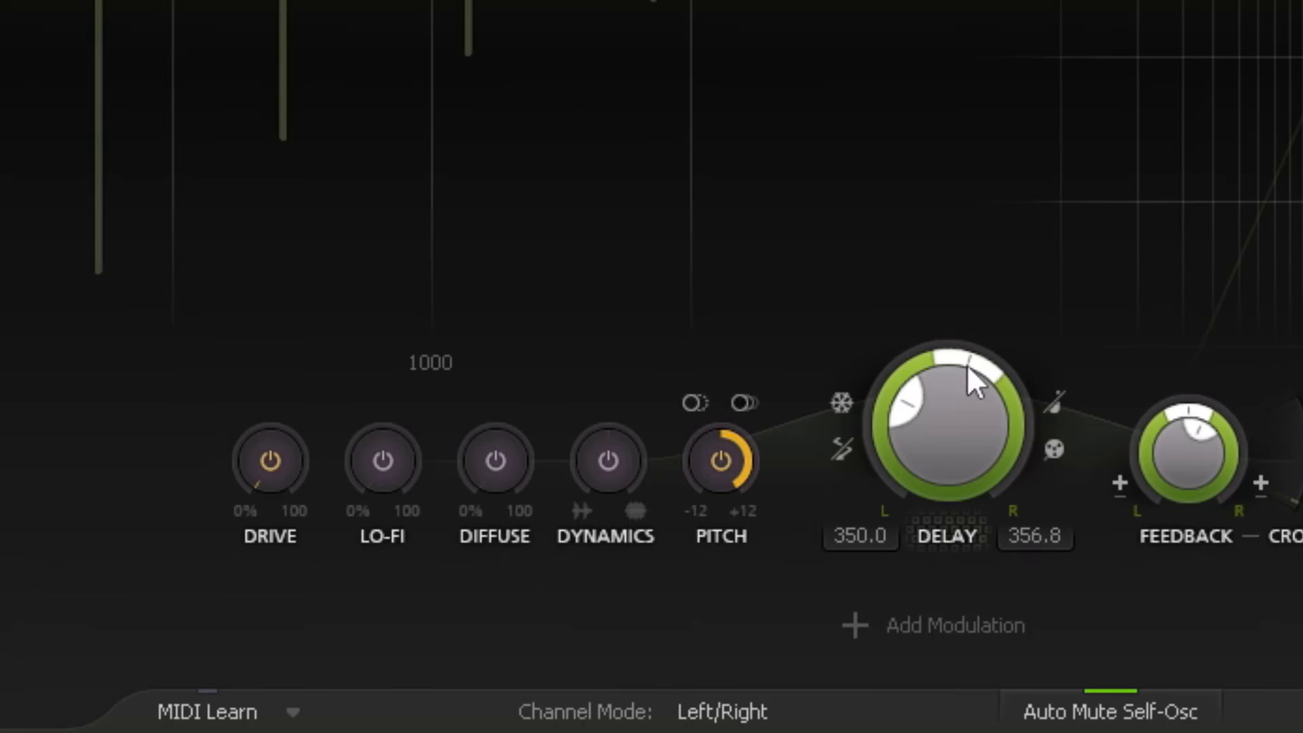
Step: Reset the right channel's delay to 350.0 ms, and sweep Pitch Shift down to near zero and back up to +12 semitones
{"action": "double_click", "coordinate": [988, 375]}
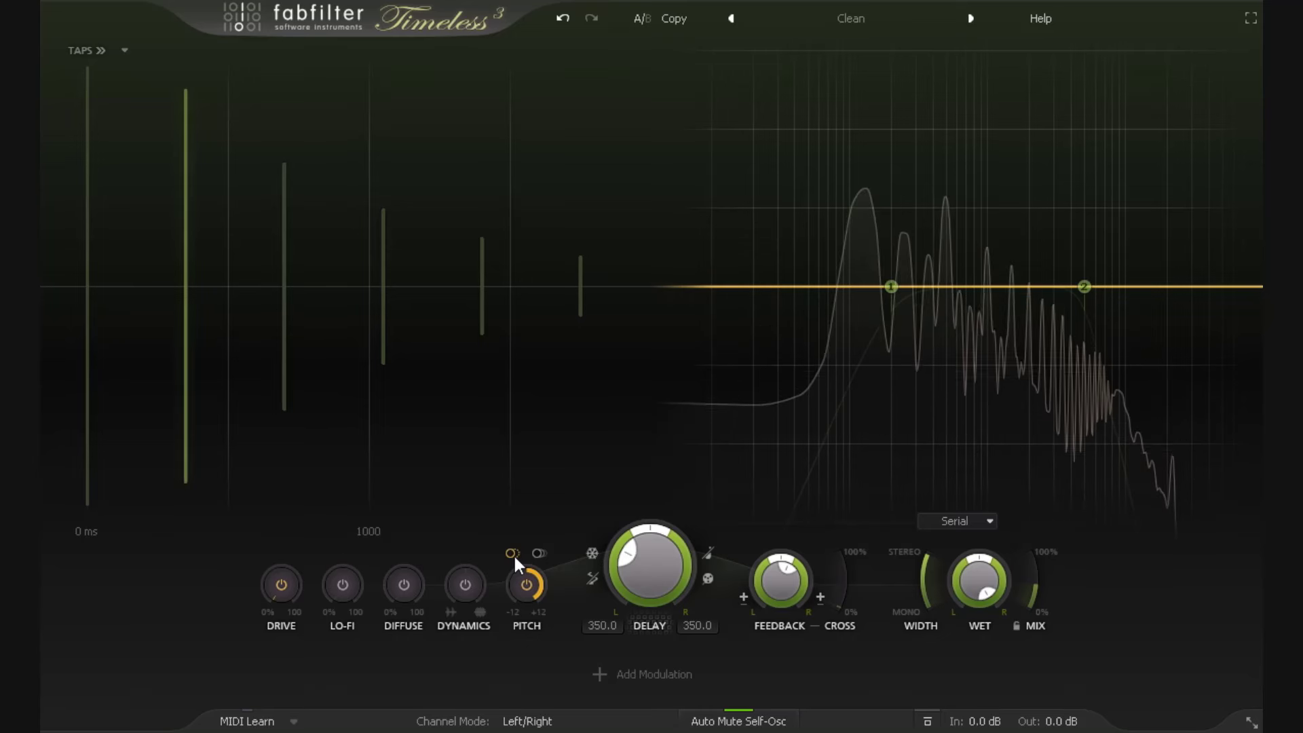
{"action": "mouse_move", "coordinate": [528, 584]}
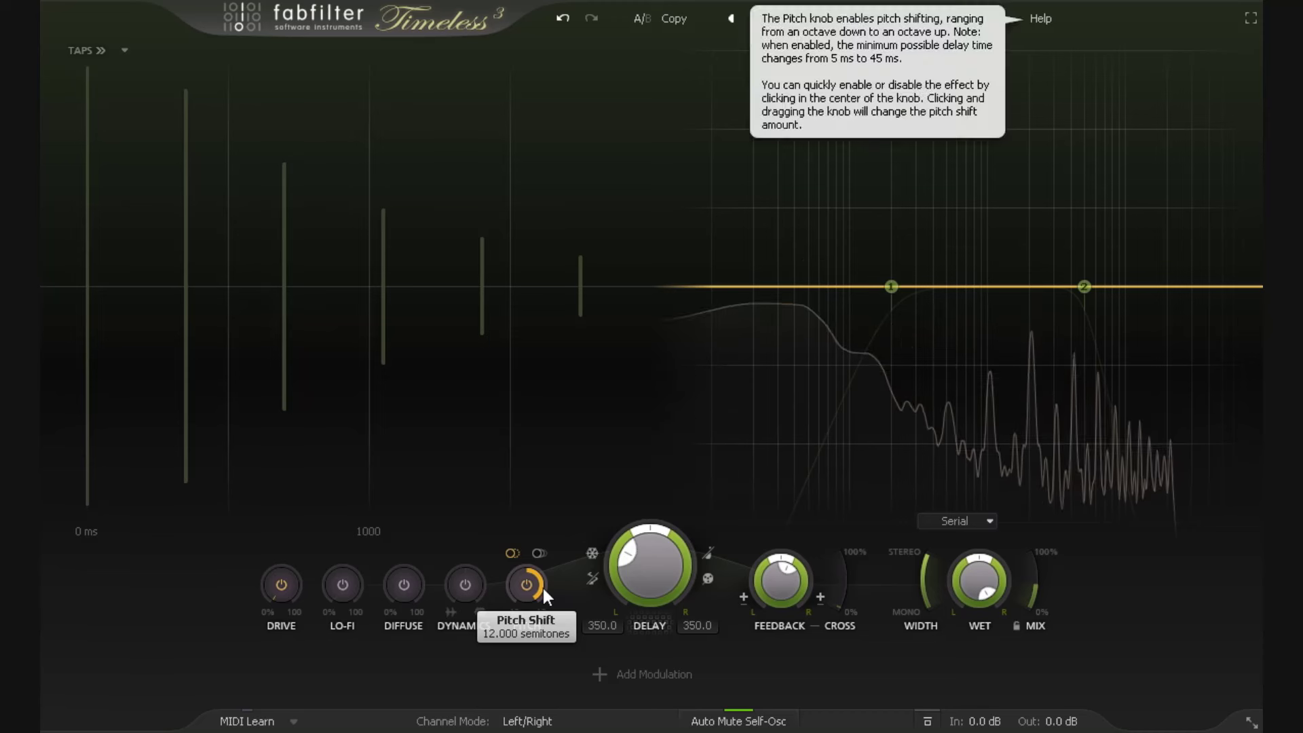
{"action": "mouse_move", "coordinate": [543, 588]}
{"action": "left_mouse_down"}
{"action": "mouse_move", "coordinate": [527, 528]}
{"action": "mouse_move", "coordinate": [531, 609]}
{"action": "left_mouse_up"}
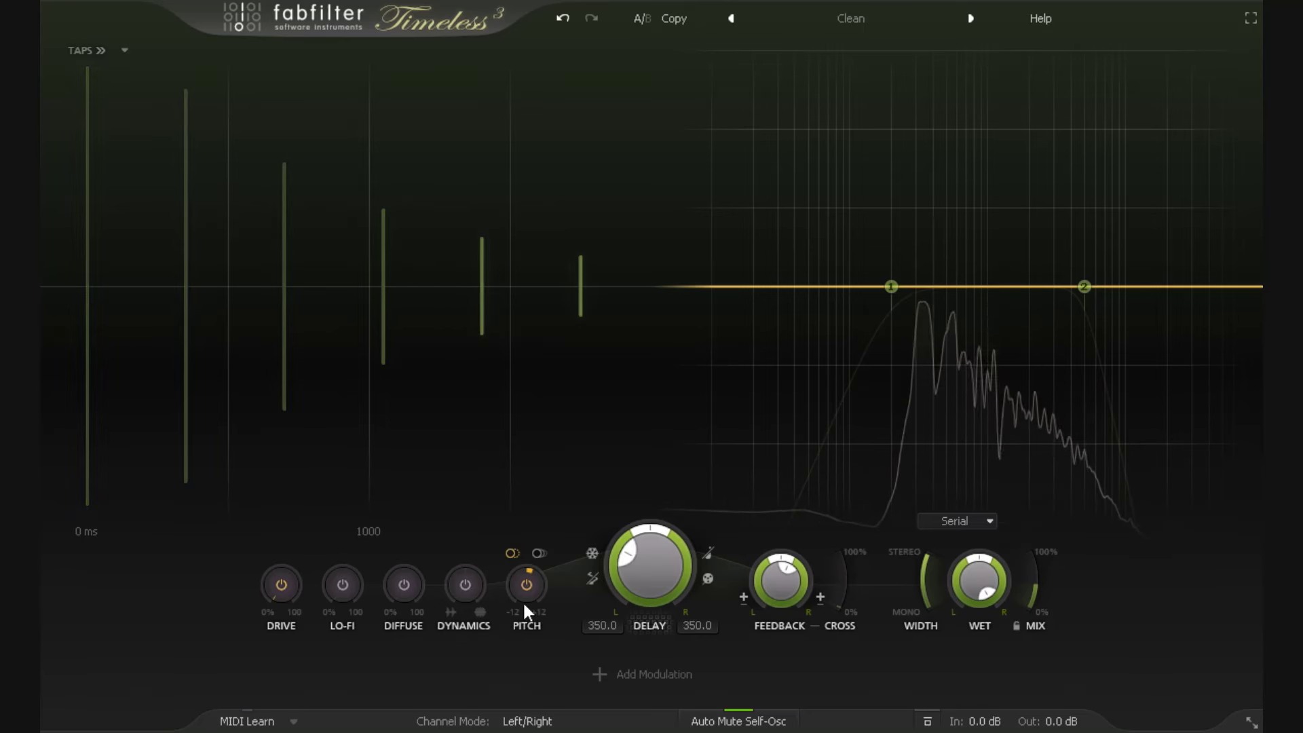
{"action": "mouse_move", "coordinate": [528, 595]}
{"action": "left_click_drag", "start_coordinate": [528, 595], "coordinate": [532, 607]}
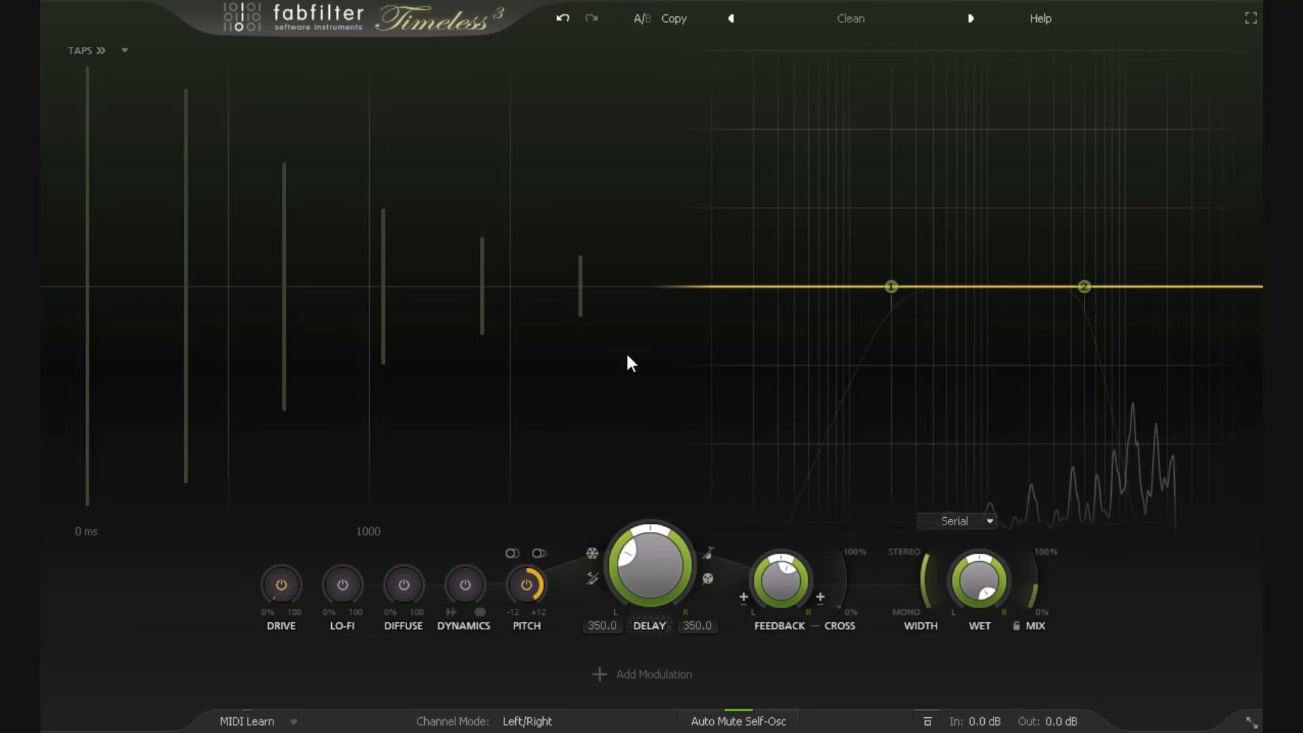
Step: Place the Pitch effect Outside Feedback and lower Pitch Shift to just above zero
{"action": "left_click", "coordinate": [538, 554]}
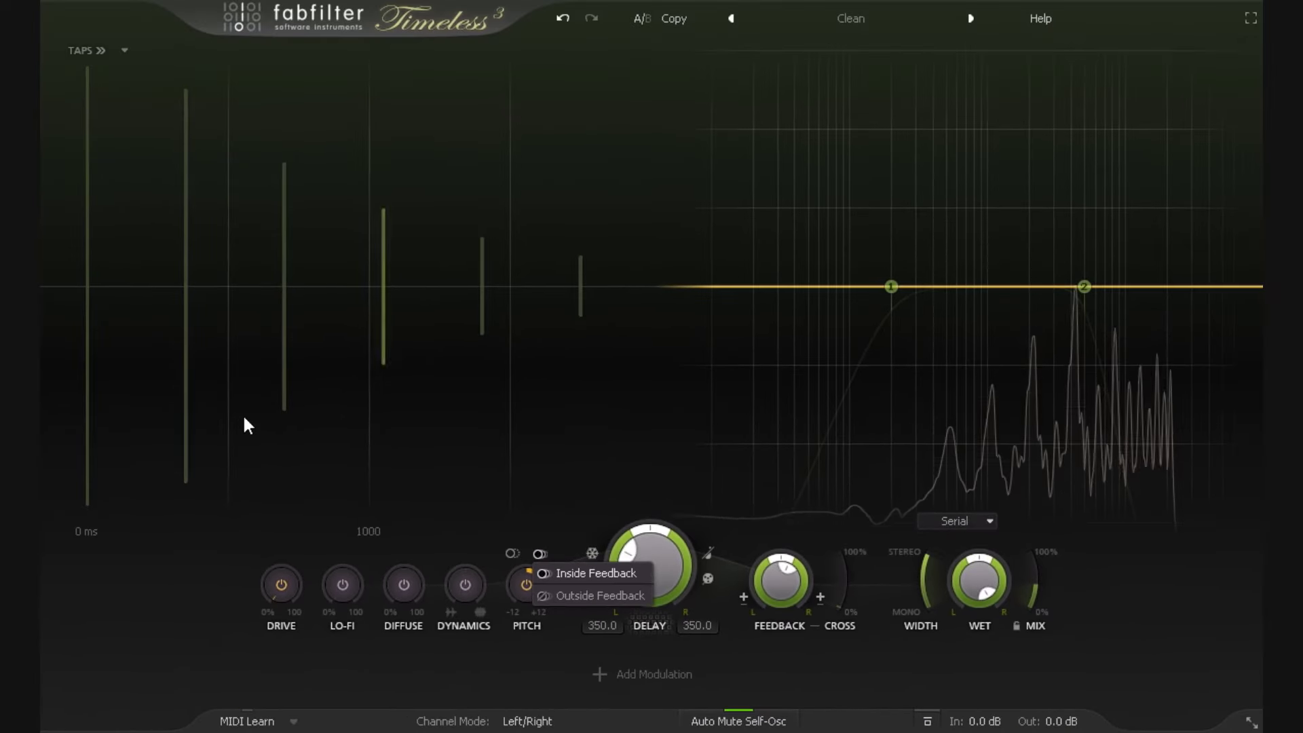
{"action": "left_click", "coordinate": [579, 598]}
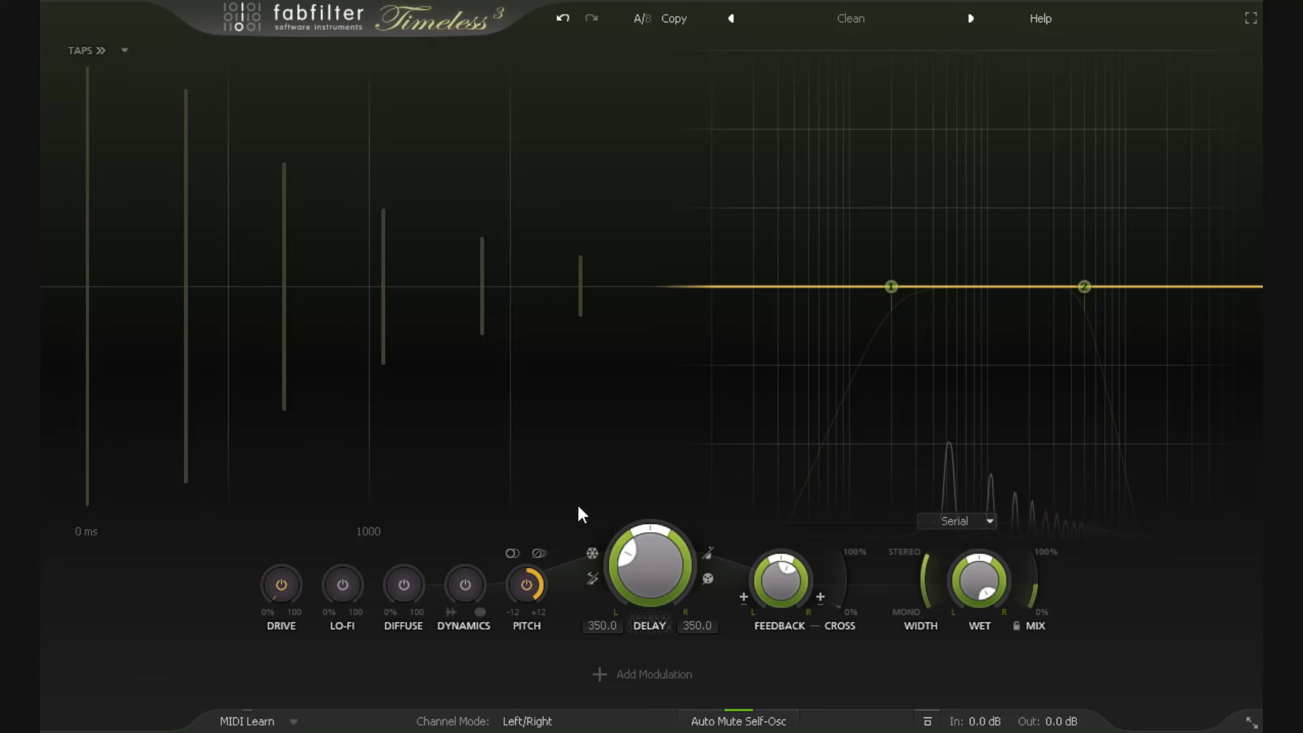
{"action": "mouse_move", "coordinate": [540, 603]}
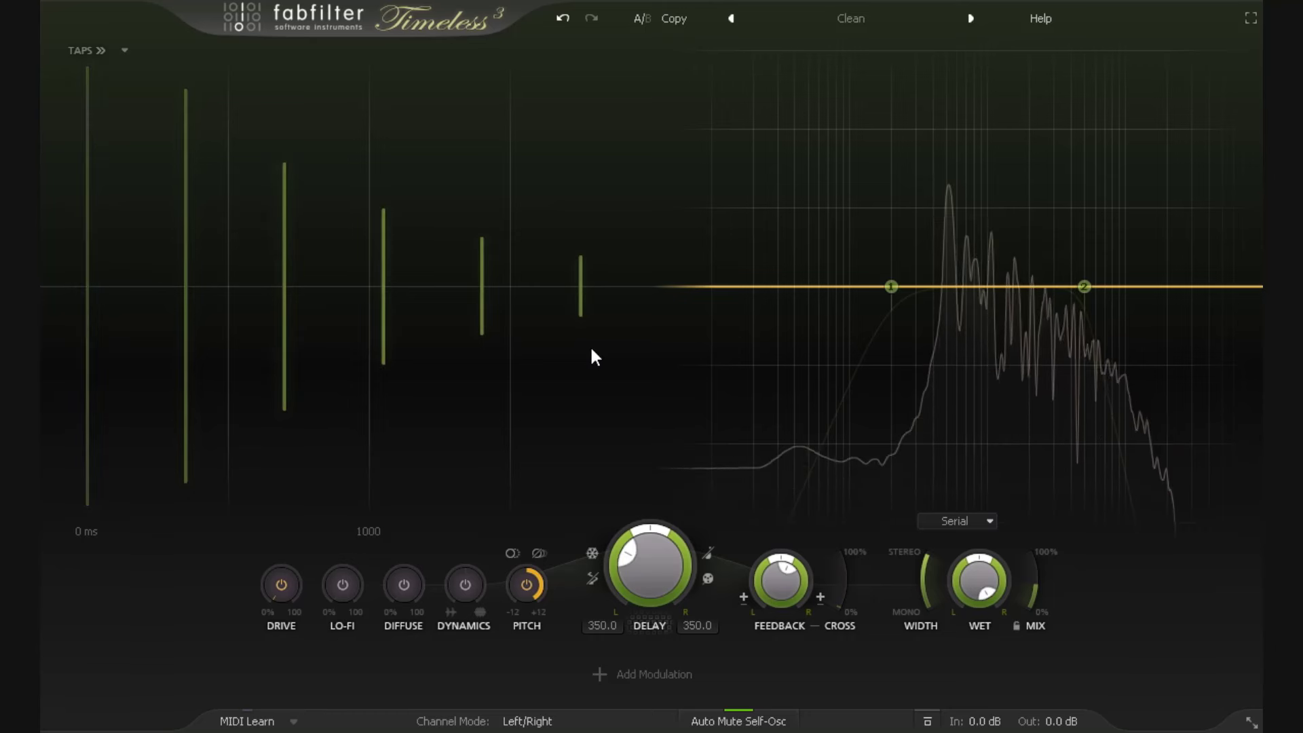
{"action": "left_click_drag", "start_coordinate": [527, 584], "coordinate": [536, 651]}
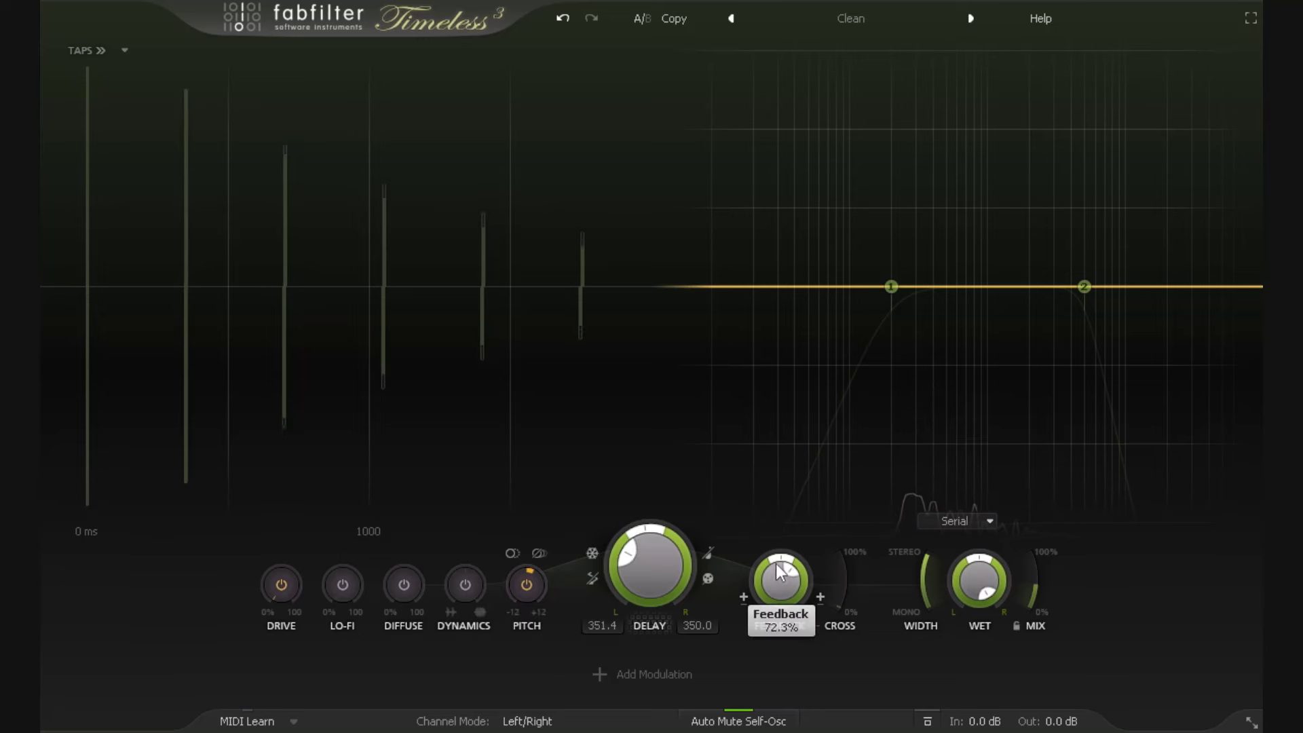
Step: Raise Feedback past 72.3% and Pitch Shift slightly, and offset the delay to 363.4 ms left and 349.3 ms right
{"action": "scroll", "coordinate": [655, 531], "scroll_direction": "up", "scroll_amount": 3}
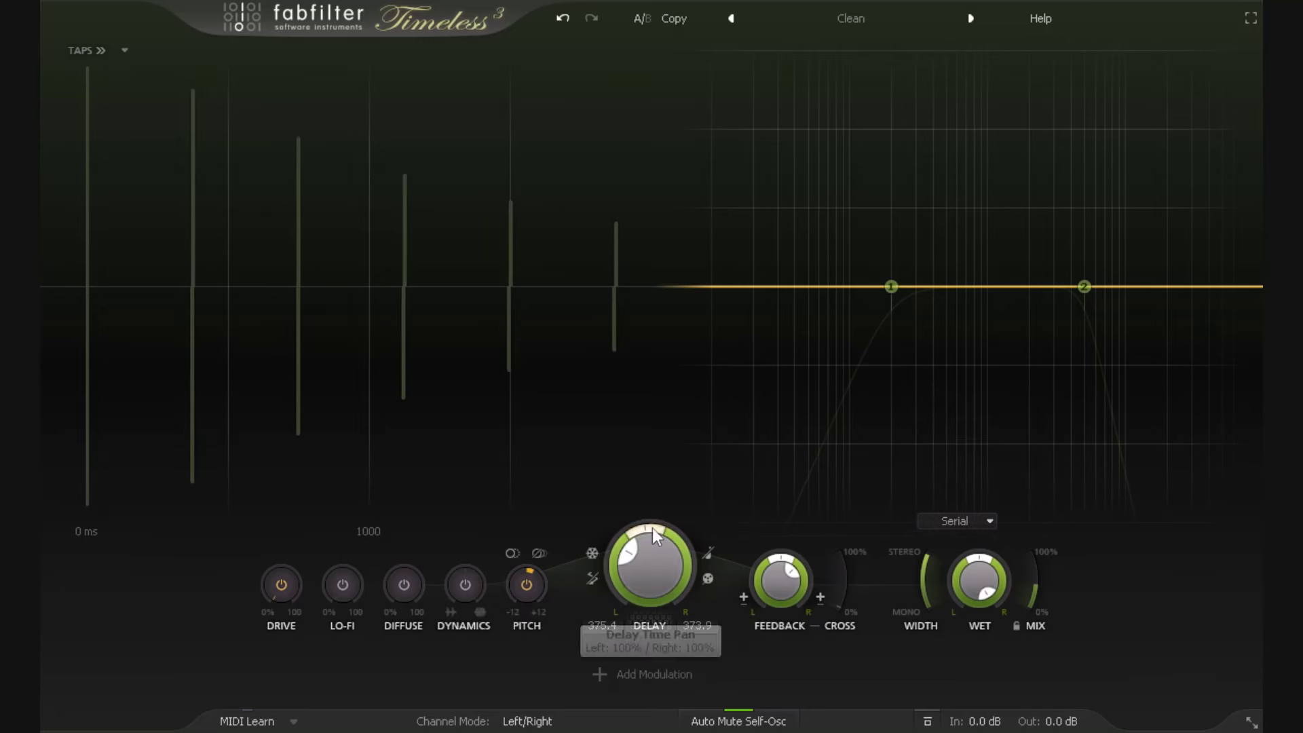
{"action": "left_click_drag", "start_coordinate": [652, 528], "coordinate": [611, 573]}
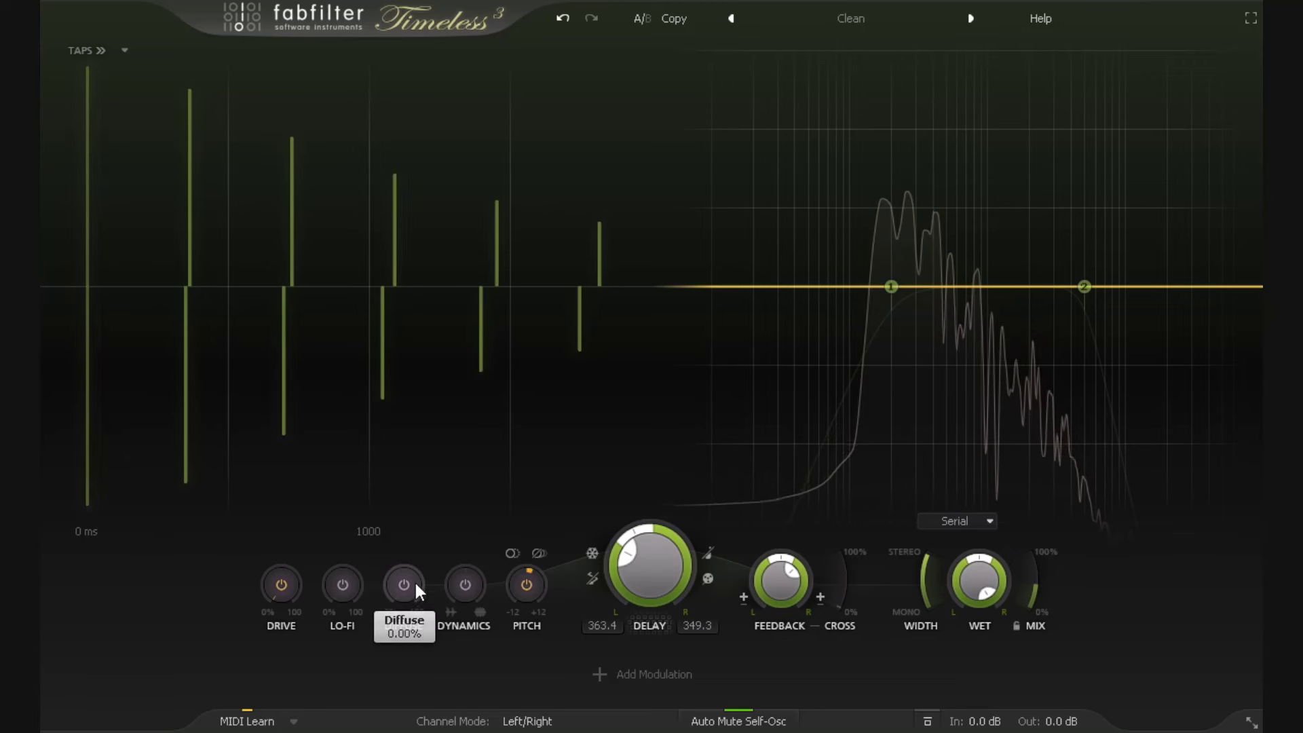
{"action": "left_click_drag", "start_coordinate": [524, 583], "coordinate": [527, 549]}
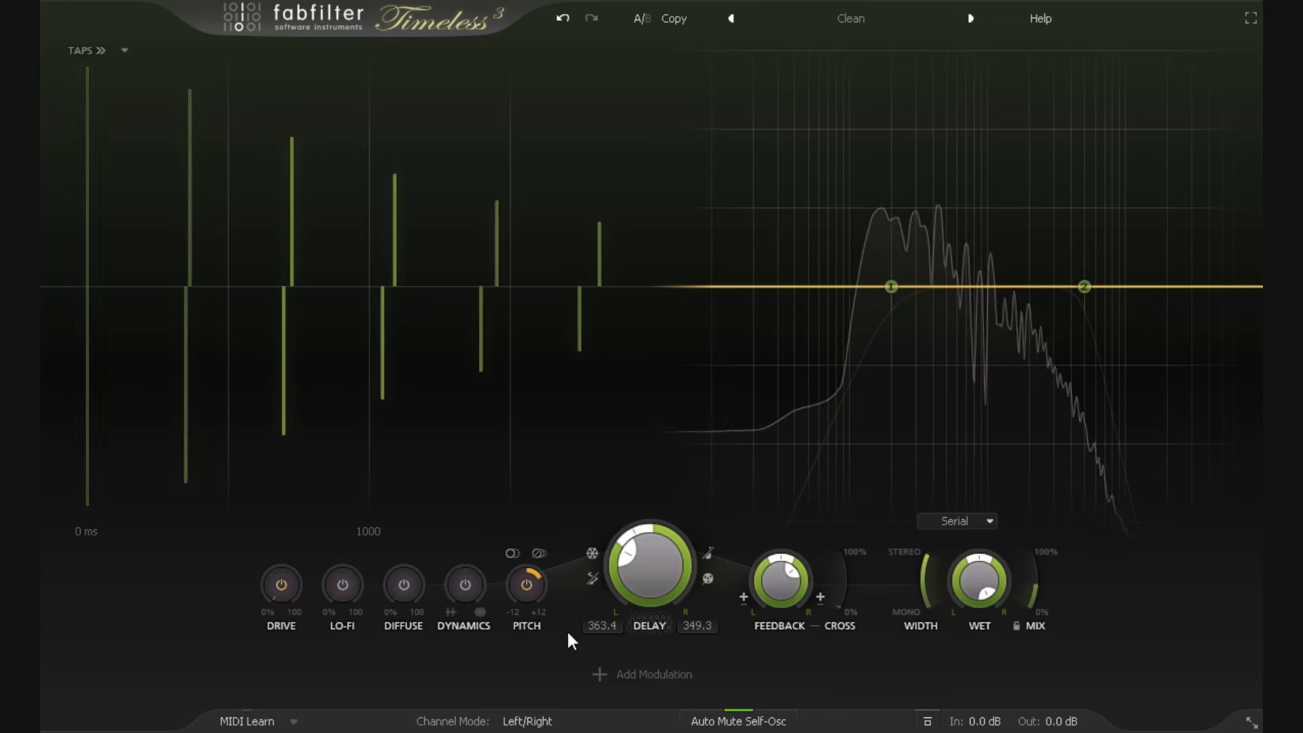
{"action": "left_click_drag", "start_coordinate": [757, 593], "coordinate": [753, 562]}
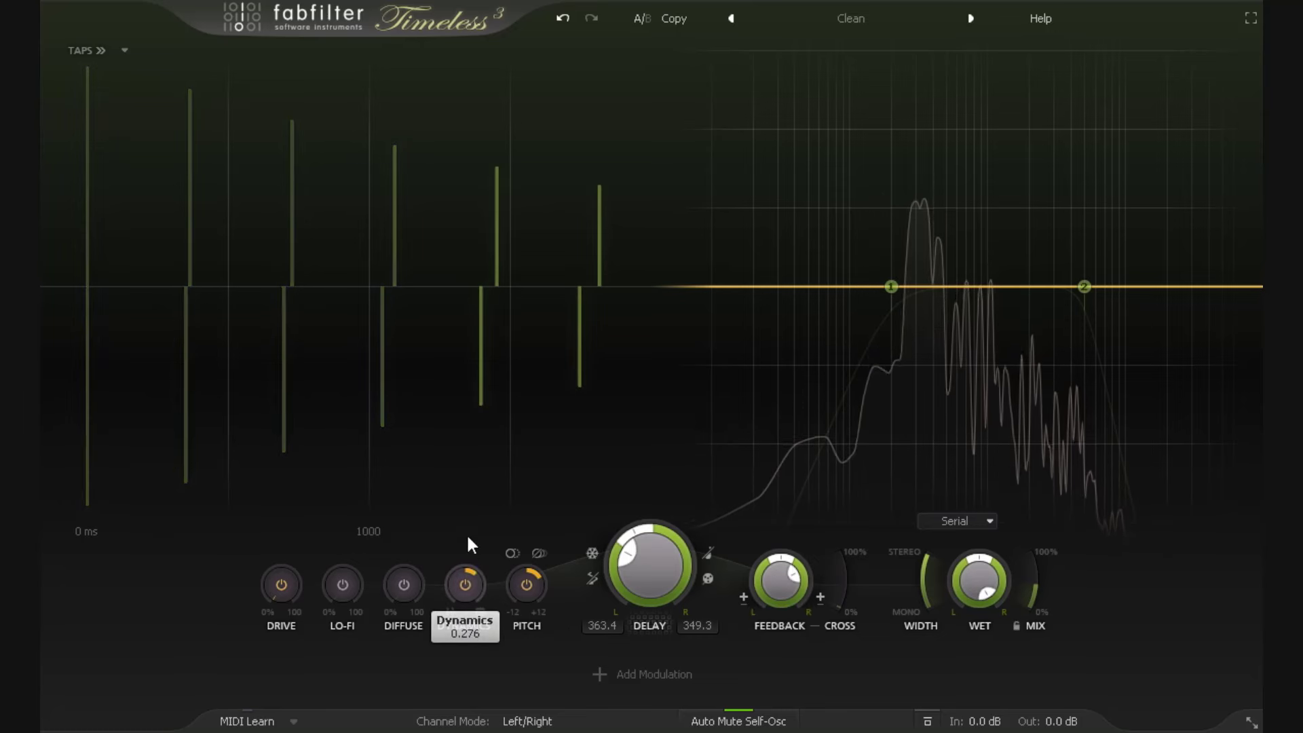
Step: Add the other effects: Dynamics slightly above centre, Diffuse at 99.9%, Drive at about half and Lo-Fi at about a quarter
{"action": "left_click_drag", "start_coordinate": [416, 535], "coordinate": [438, 352]}
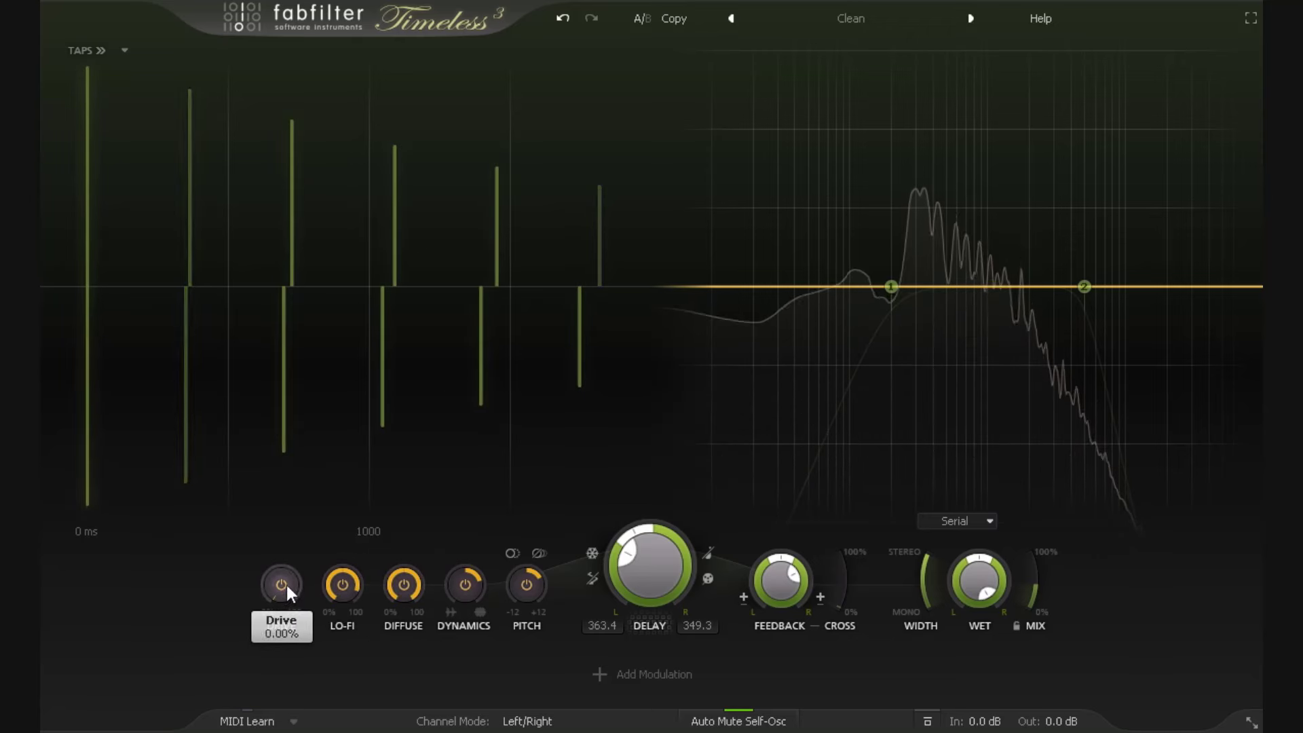
{"action": "left_click_drag", "start_coordinate": [285, 585], "coordinate": [293, 485]}
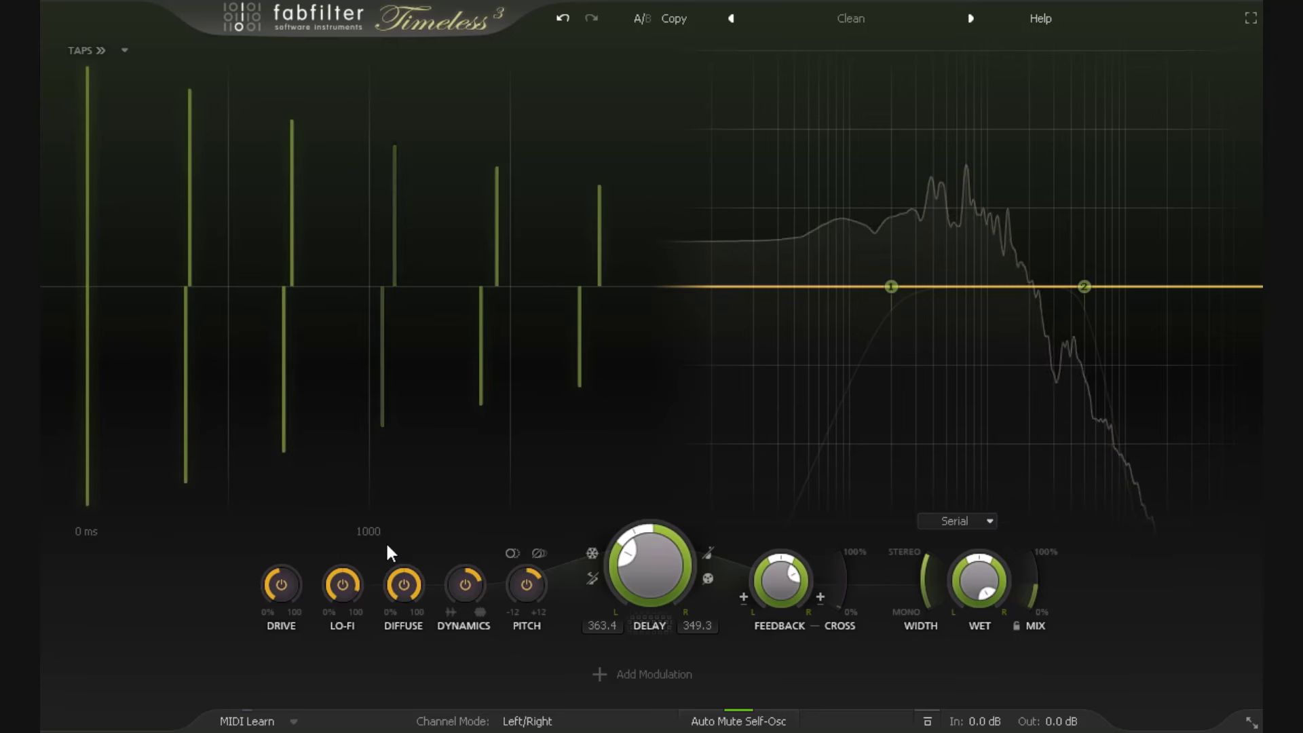
{"action": "mouse_move", "coordinate": [348, 592]}
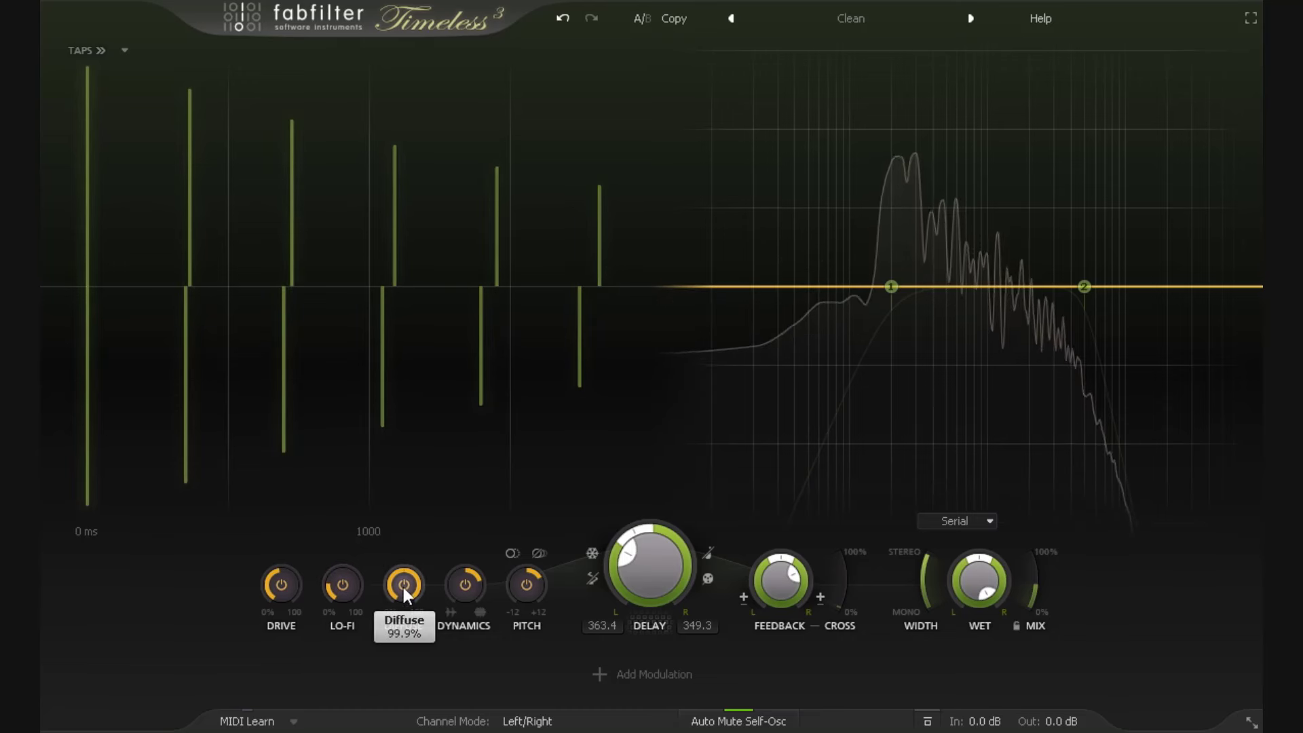
{"action": "mouse_move", "coordinate": [455, 585]}
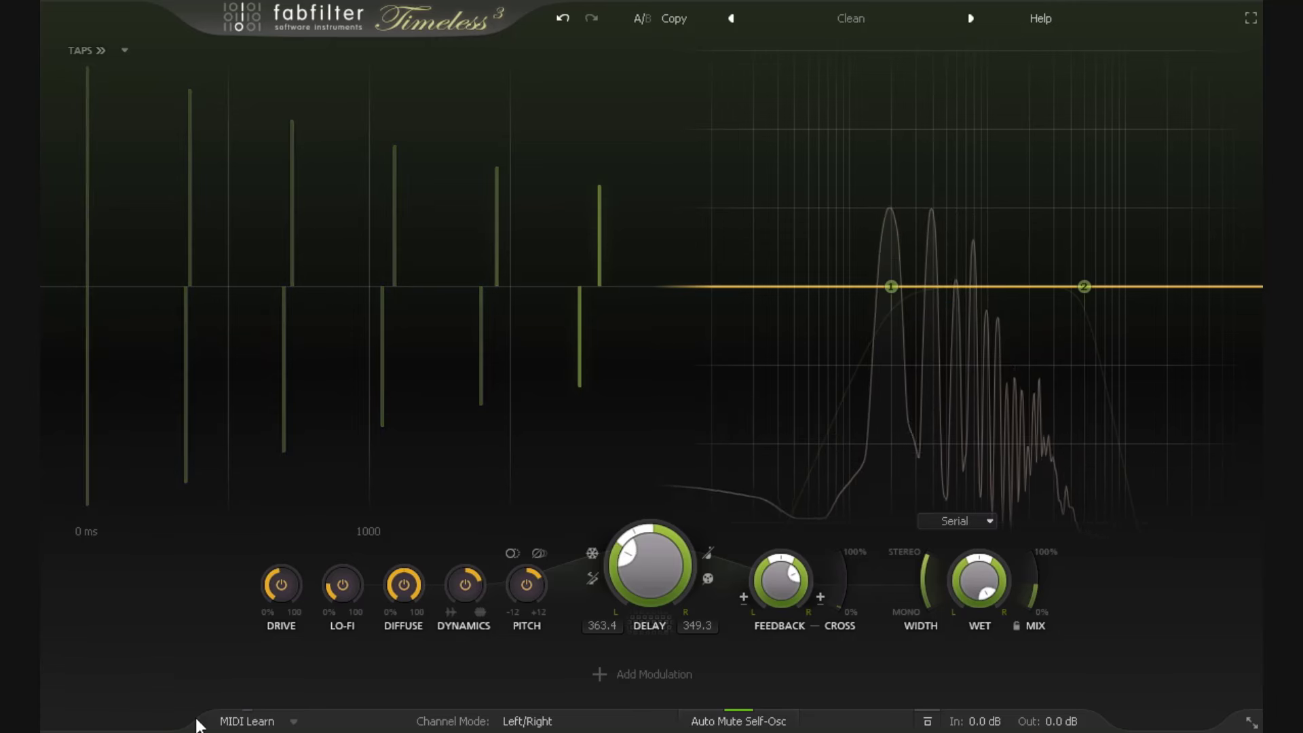
Step: Reload the Clean preset to reset the delay, feedback and effect settings
{"action": "left_click", "coordinate": [833, 20]}
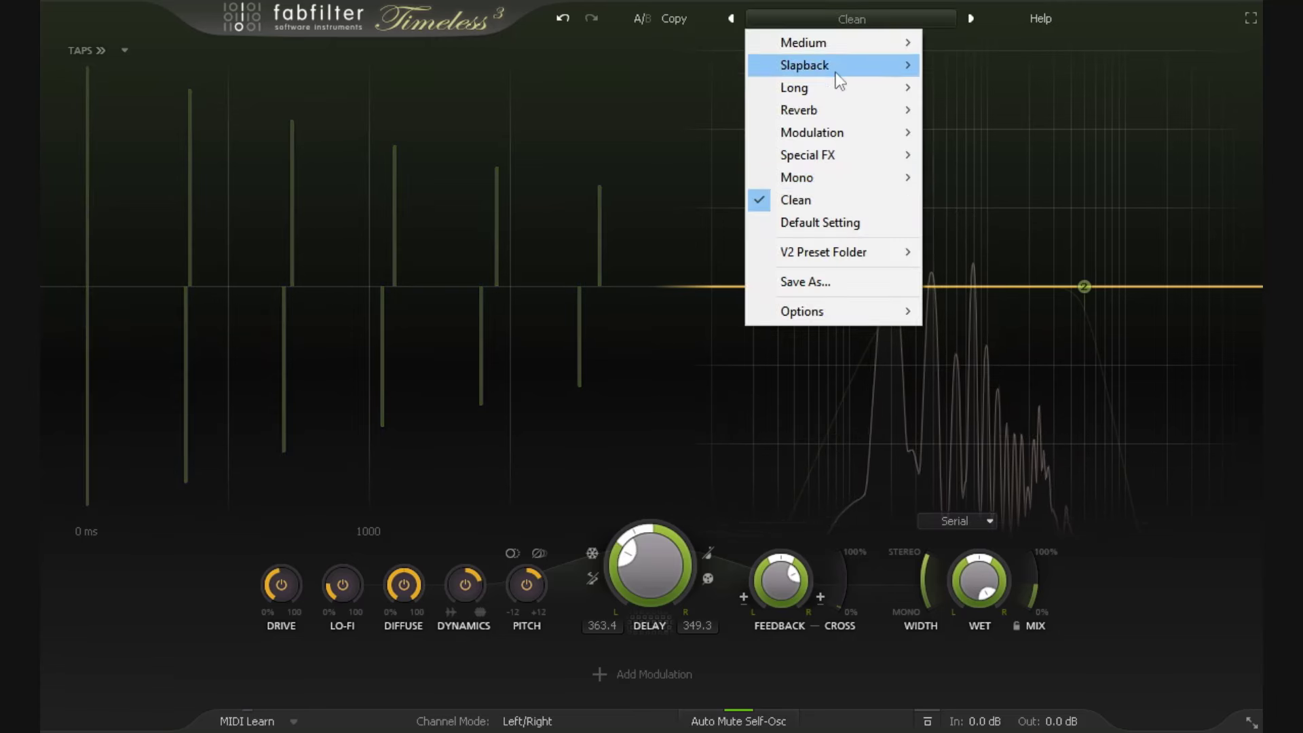
{"action": "left_click", "coordinate": [831, 198]}
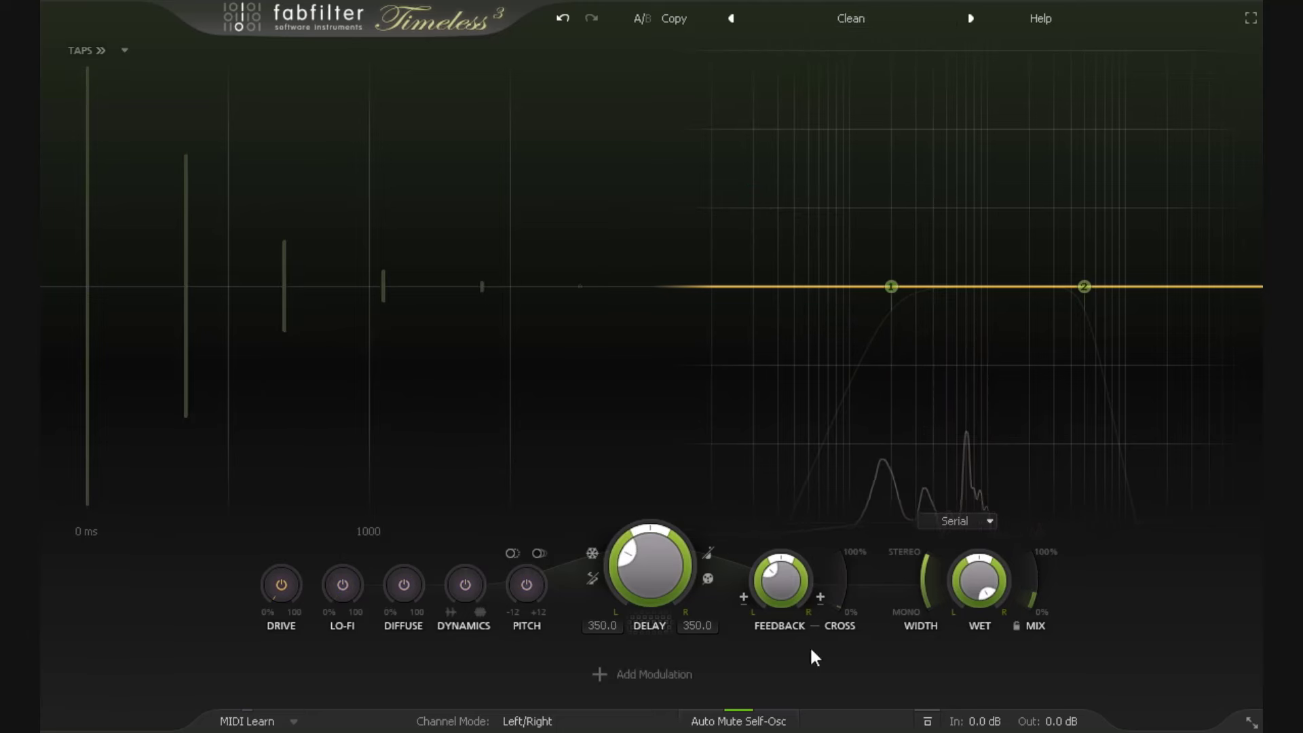
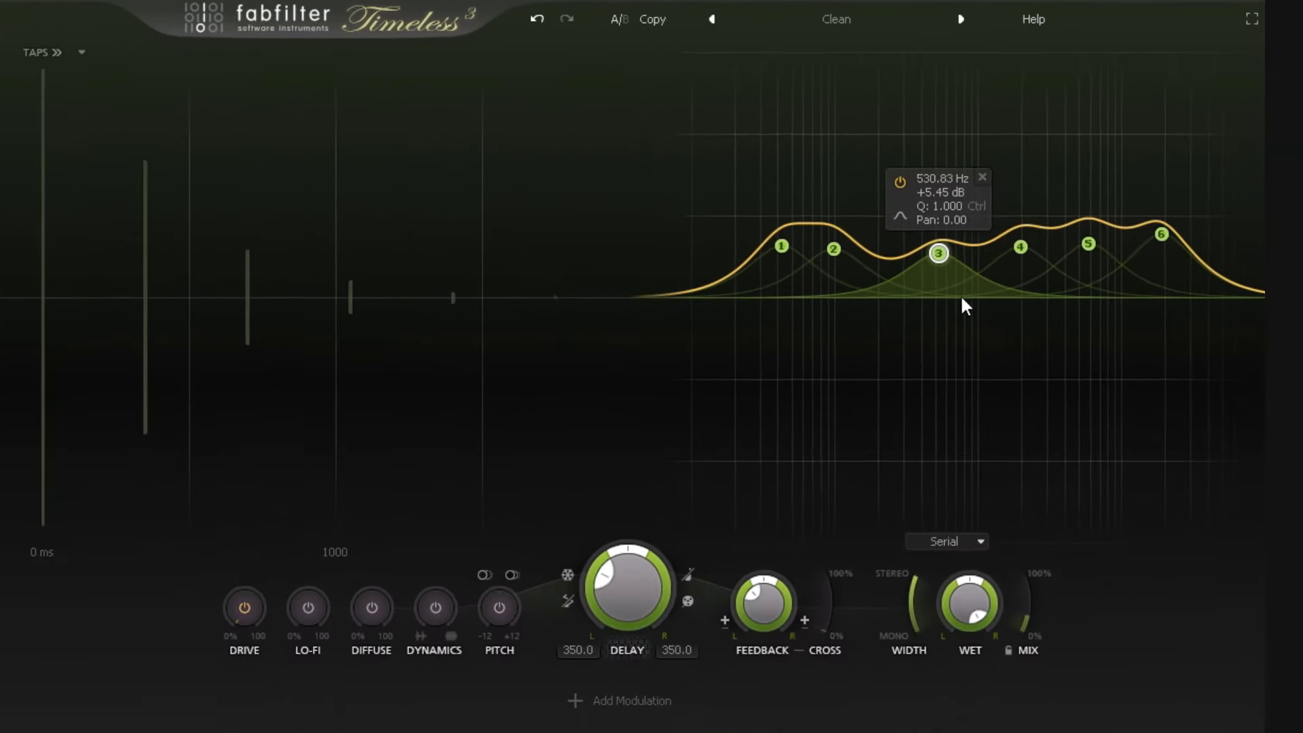
Step: Boost filter band 3 to +9.87 dB at 479.24 Hz, try a narrow Q of 5.890, and widen it to 1.770
{"action": "left_click_drag", "start_coordinate": [938, 251], "coordinate": [940, 181]}
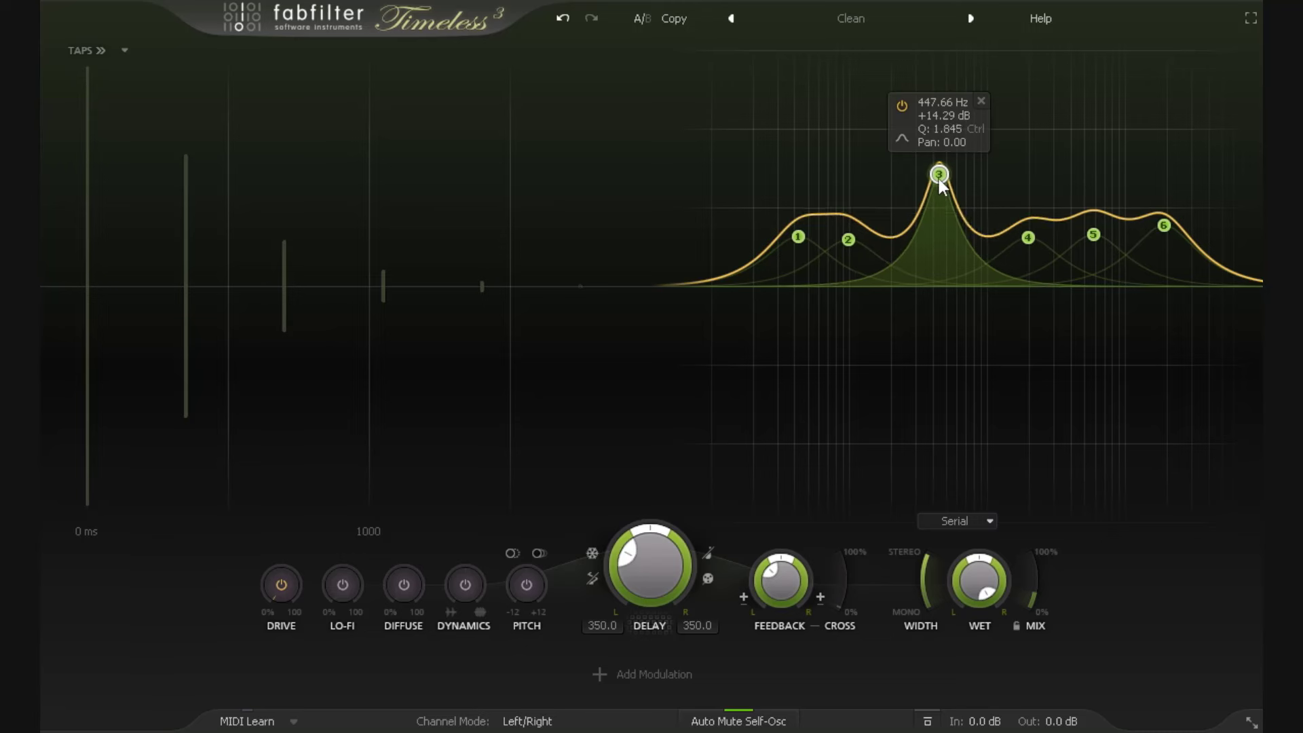
{"action": "scroll", "coordinate": [939, 179], "scroll_direction": "up", "scroll_amount": 5}
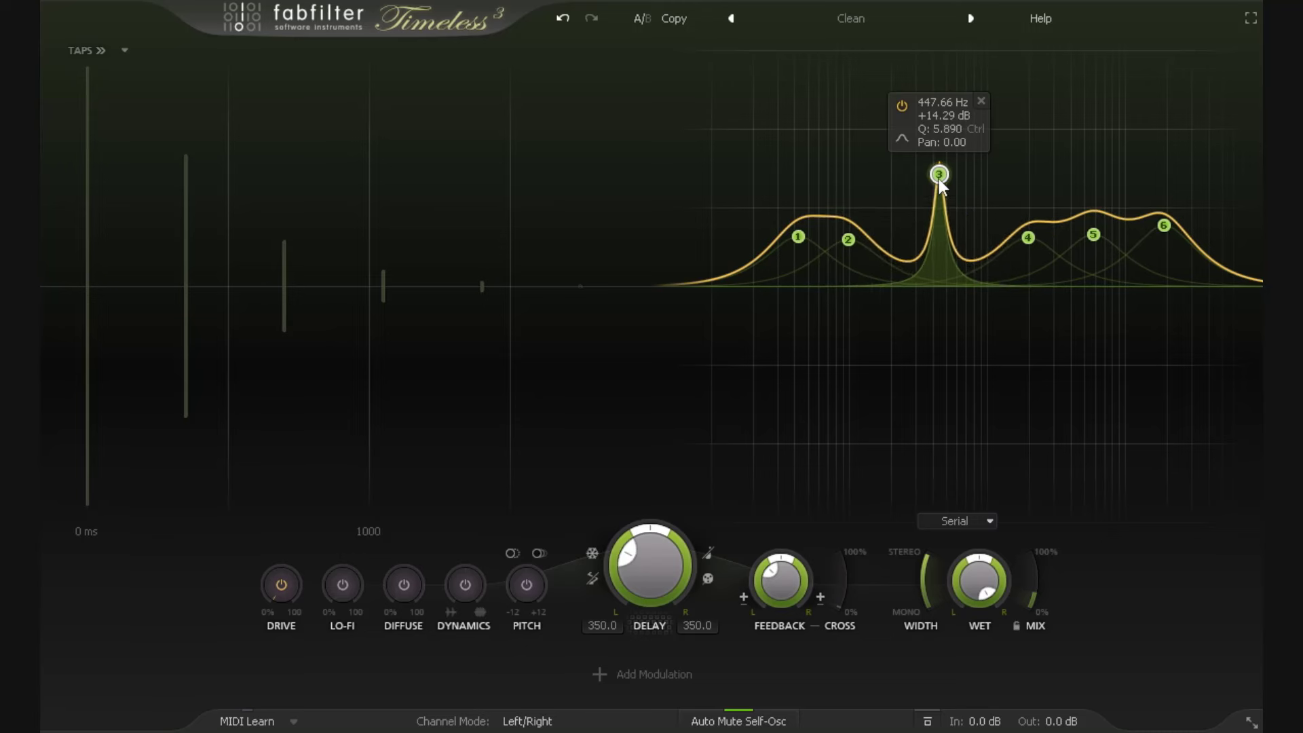
{"action": "scroll", "coordinate": [939, 177], "scroll_direction": "down", "scroll_amount": 5}
{"action": "left_click_drag", "start_coordinate": [939, 178], "coordinate": [942, 213]}
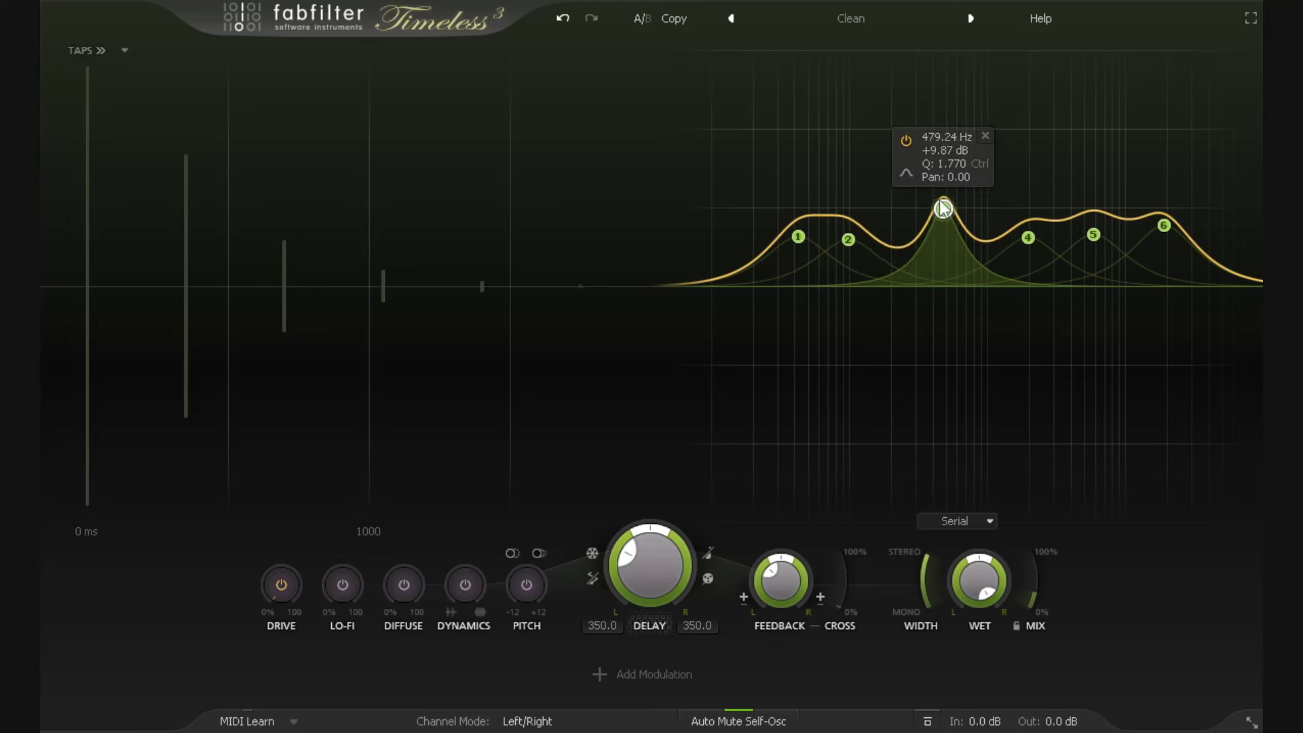
{"action": "left_click", "coordinate": [908, 173]}
Step: Lower filter band 1 to +1.30 dB at 45.628 Hz and delete bands 4, 5 and 6
{"action": "left_click_drag", "start_coordinate": [796, 239], "coordinate": [800, 278]}
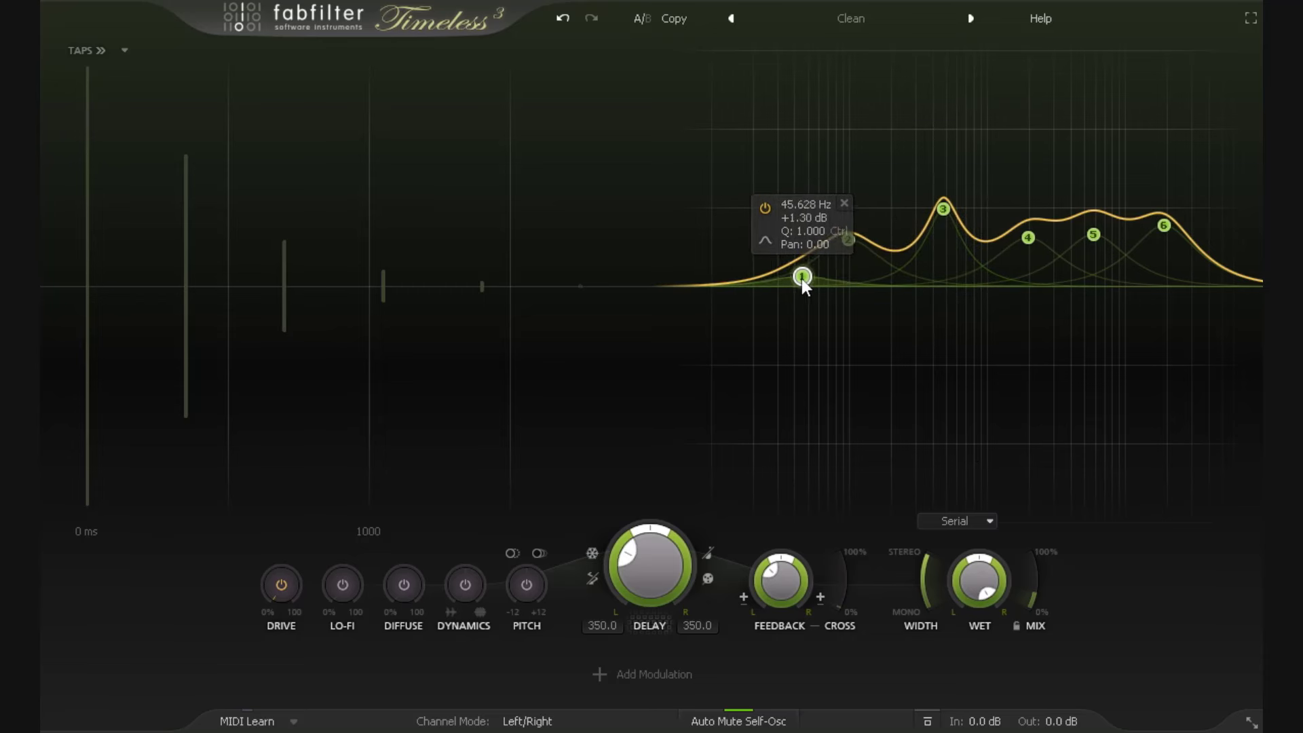
{"action": "mouse_move", "coordinate": [1190, 206]}
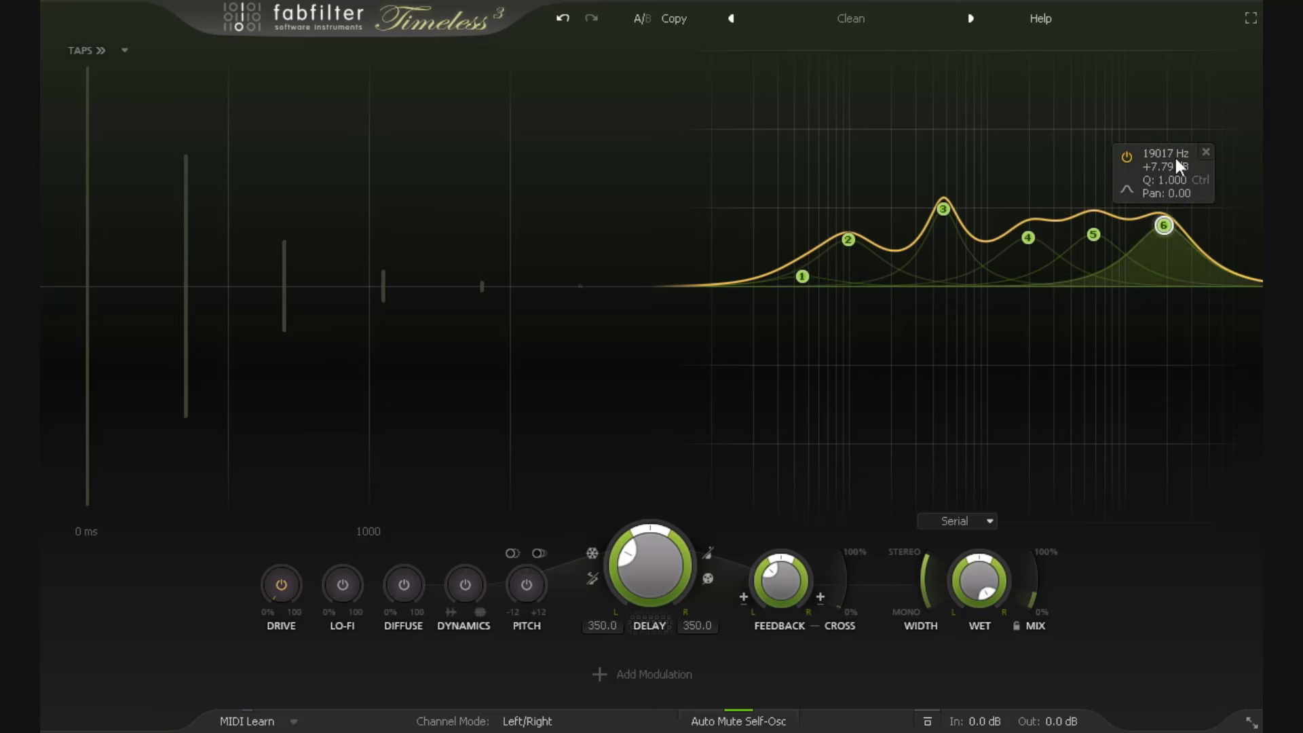
{"action": "left_click", "coordinate": [1205, 152]}
{"action": "mouse_move", "coordinate": [1092, 236]}
{"action": "left_click", "coordinate": [1132, 162]}
{"action": "mouse_move", "coordinate": [1029, 234]}
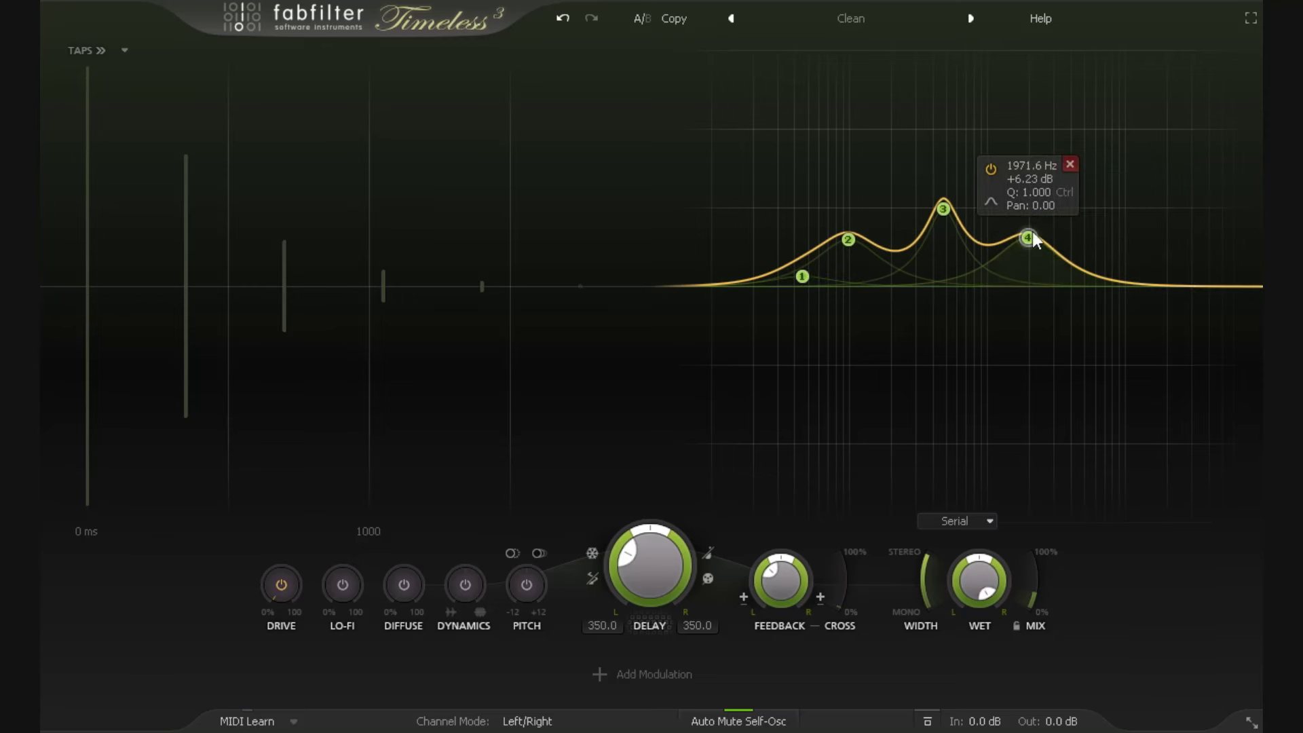
{"action": "left_click", "coordinate": [1070, 165]}
Step: Place band 3 at 4864.9 Hz with +2.34 dB, and move band 2 up to the middle frequencies with a smaller boost
{"action": "left_click", "coordinate": [985, 136]}
{"action": "left_click", "coordinate": [1102, 265]}
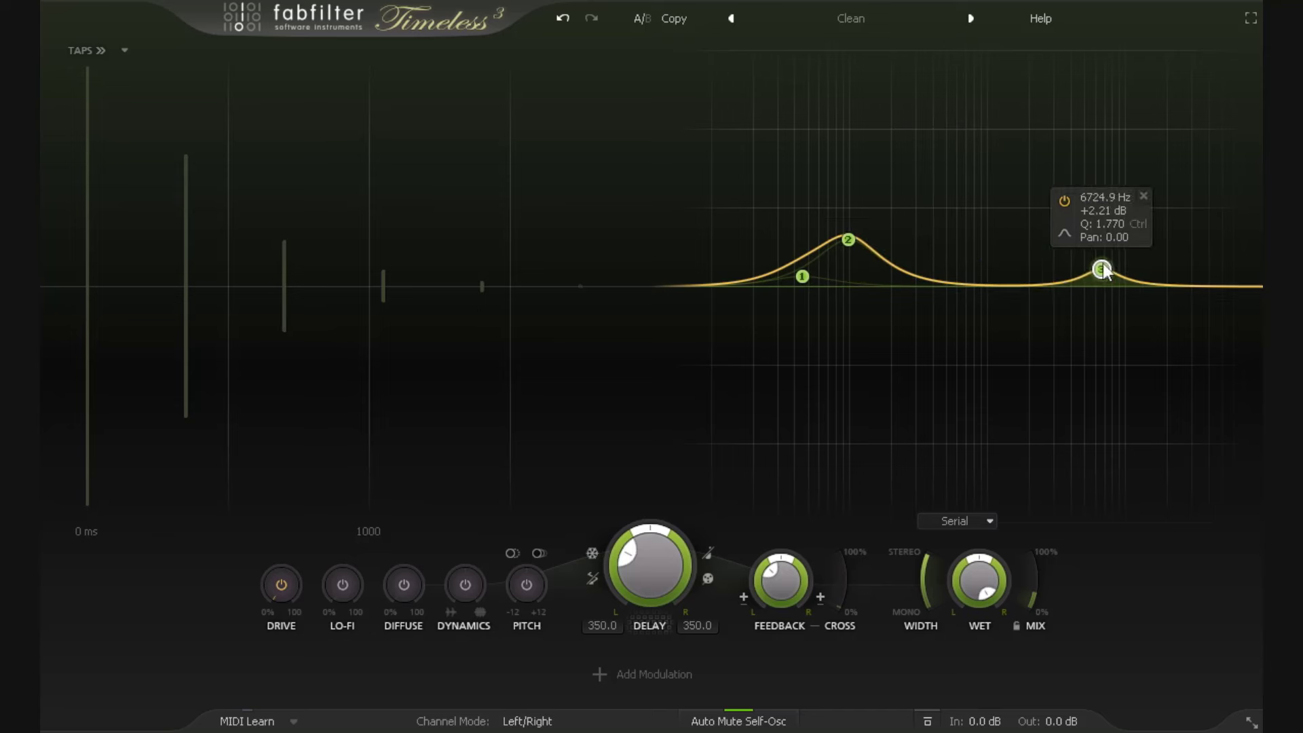
{"action": "left_click_drag", "start_coordinate": [1102, 266], "coordinate": [1082, 268]}
{"action": "left_click_drag", "start_coordinate": [848, 238], "coordinate": [959, 271]}
Step: Try the Low Pass shape on filter band 1 and change it to High Pass
{"action": "mouse_move", "coordinate": [801, 275]}
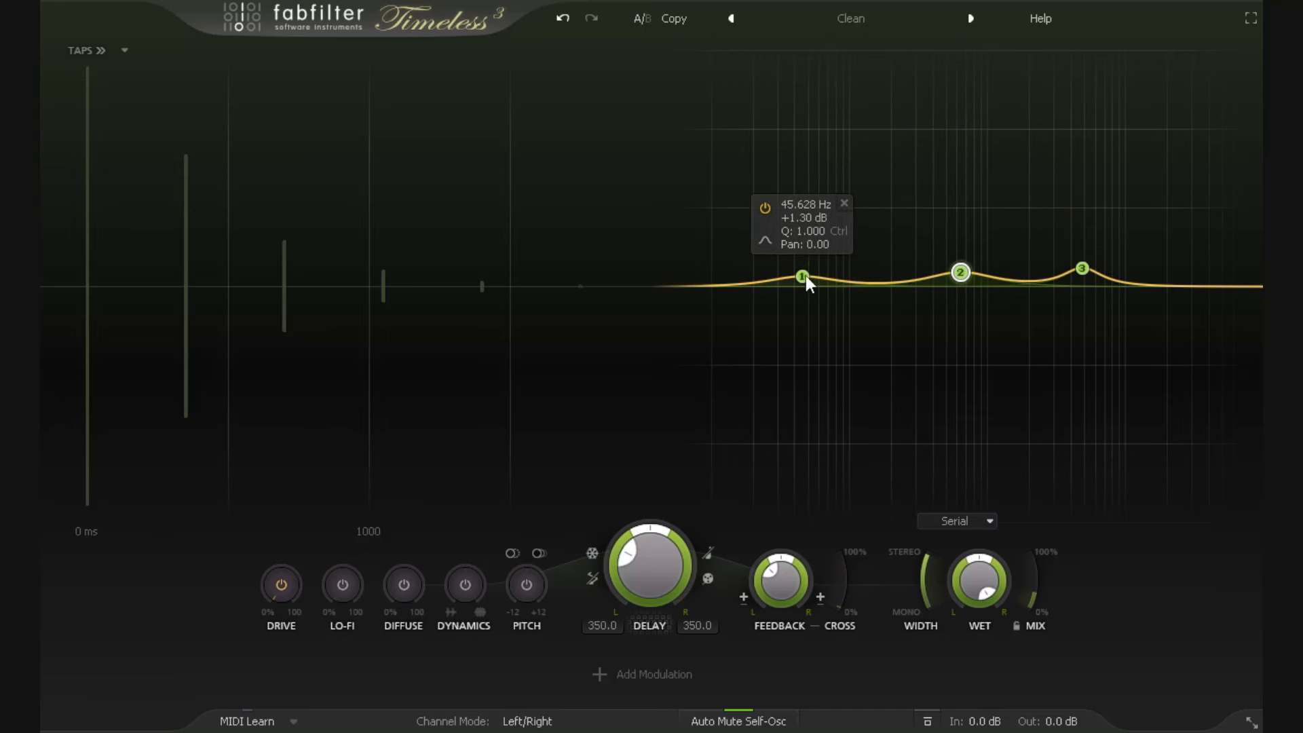
{"action": "left_click", "coordinate": [764, 242]}
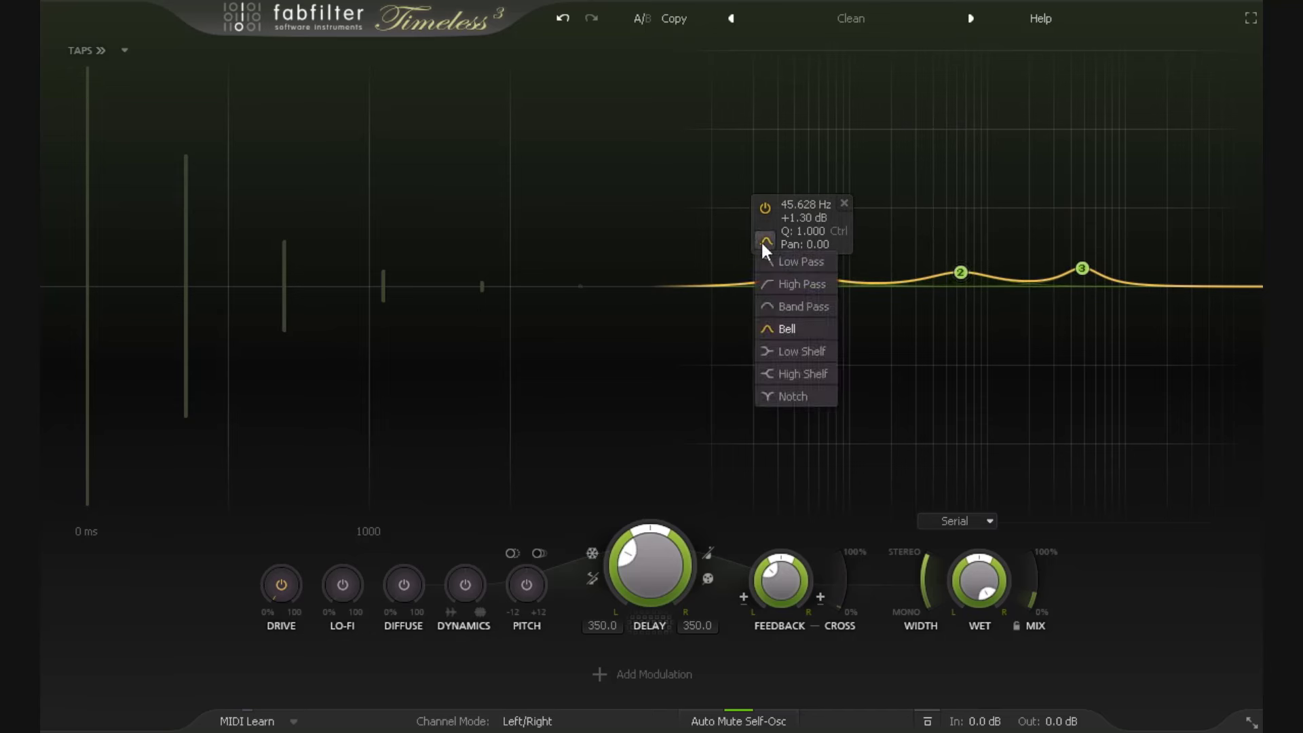
{"action": "left_click", "coordinate": [801, 262]}
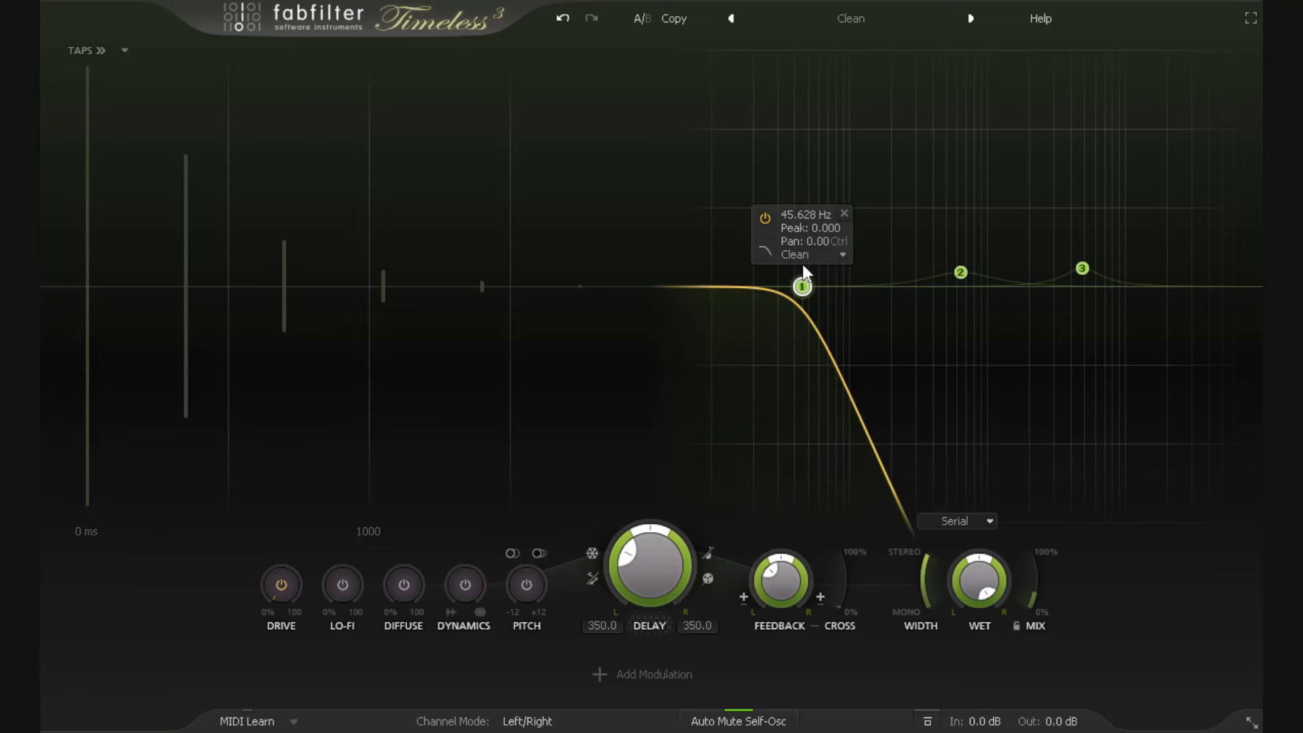
{"action": "left_click", "coordinate": [770, 254]}
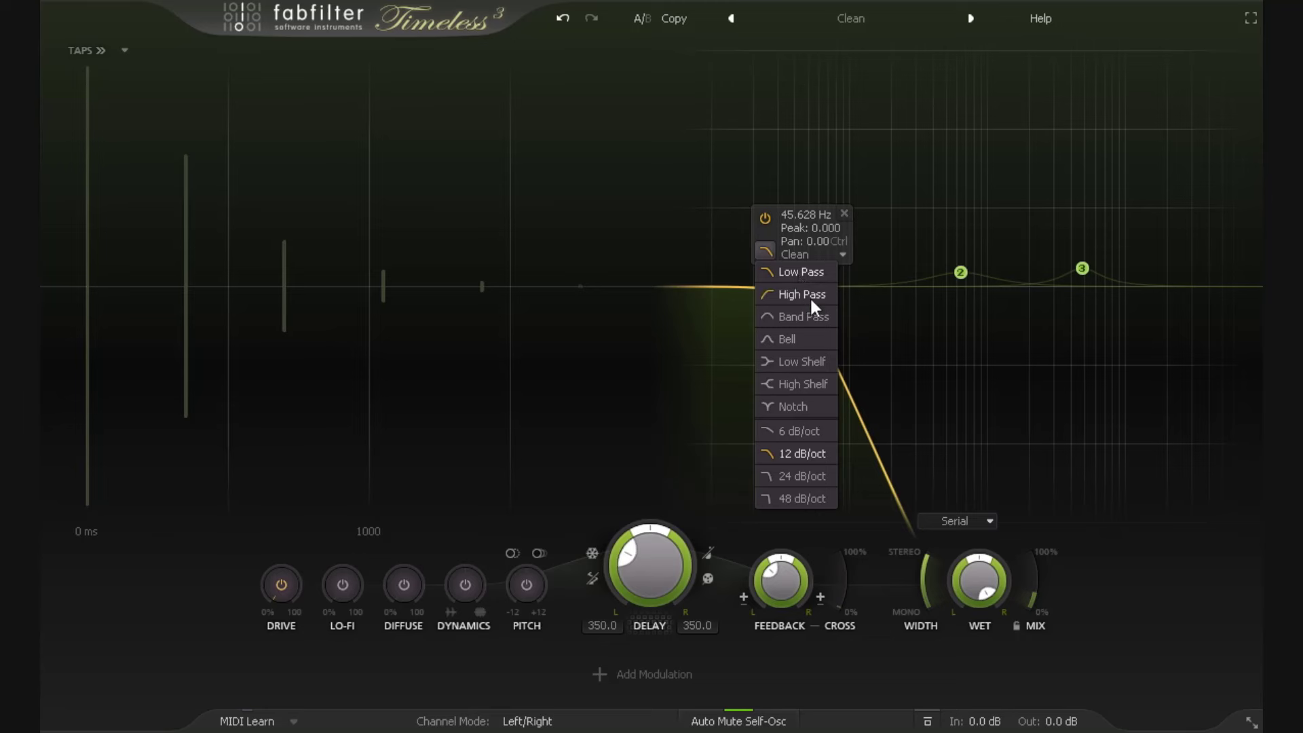
{"action": "left_click", "coordinate": [809, 296]}
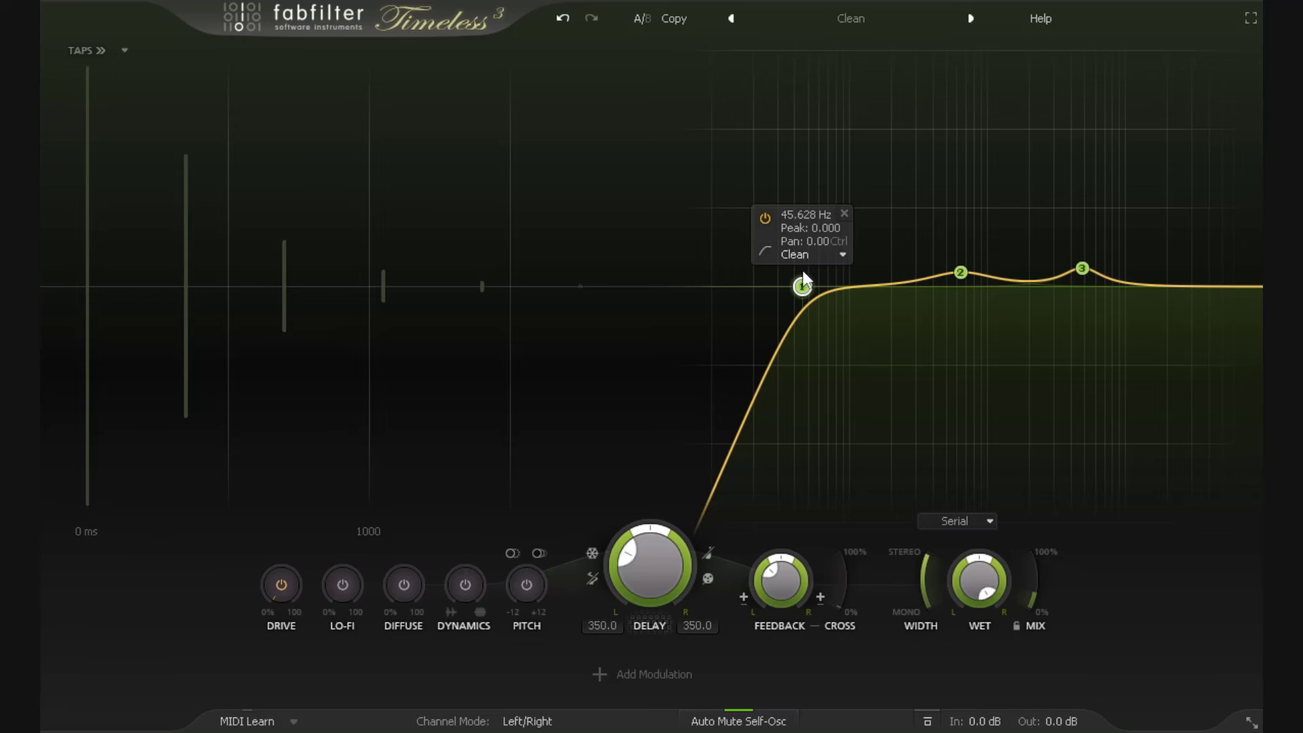
Step: Give the high-pass band a peak of 0.247 at 55.035 Hz, view its filter styles, and shift it higher with a smaller peak
{"action": "left_click_drag", "start_coordinate": [801, 286], "coordinate": [813, 229]}
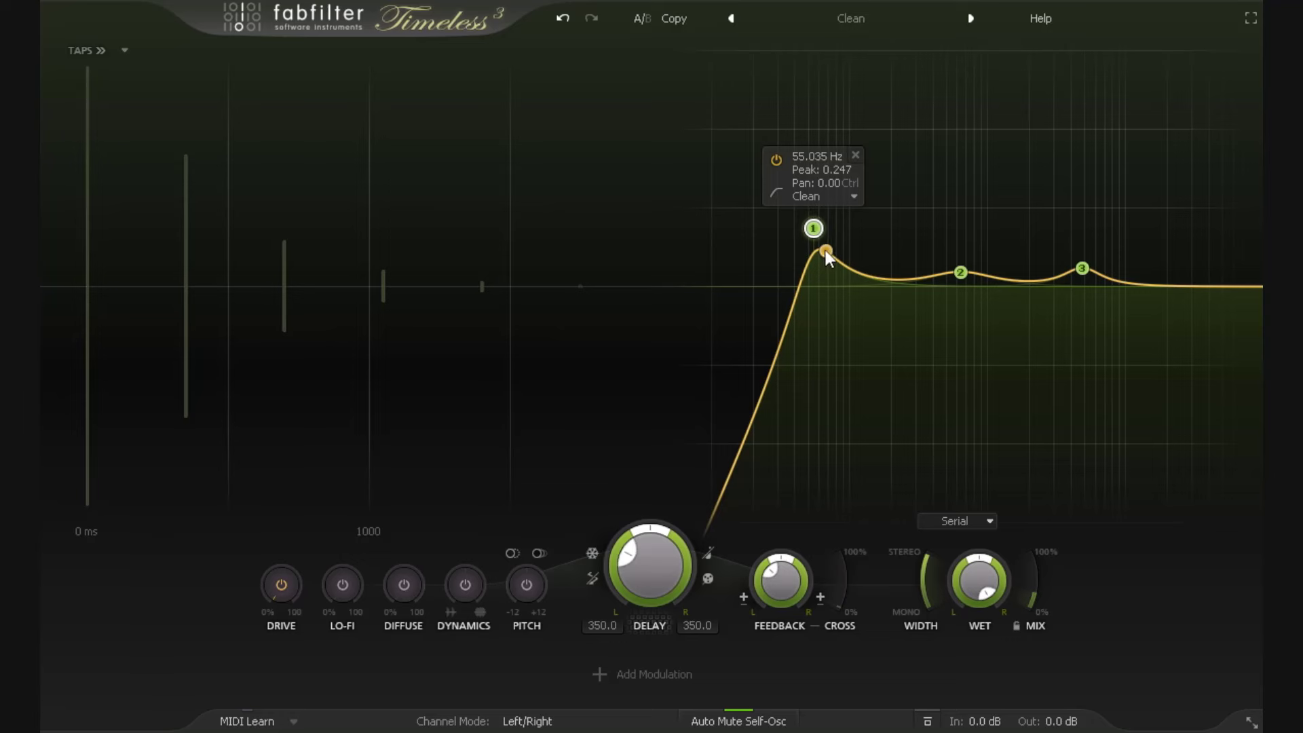
{"action": "left_click", "coordinate": [841, 197]}
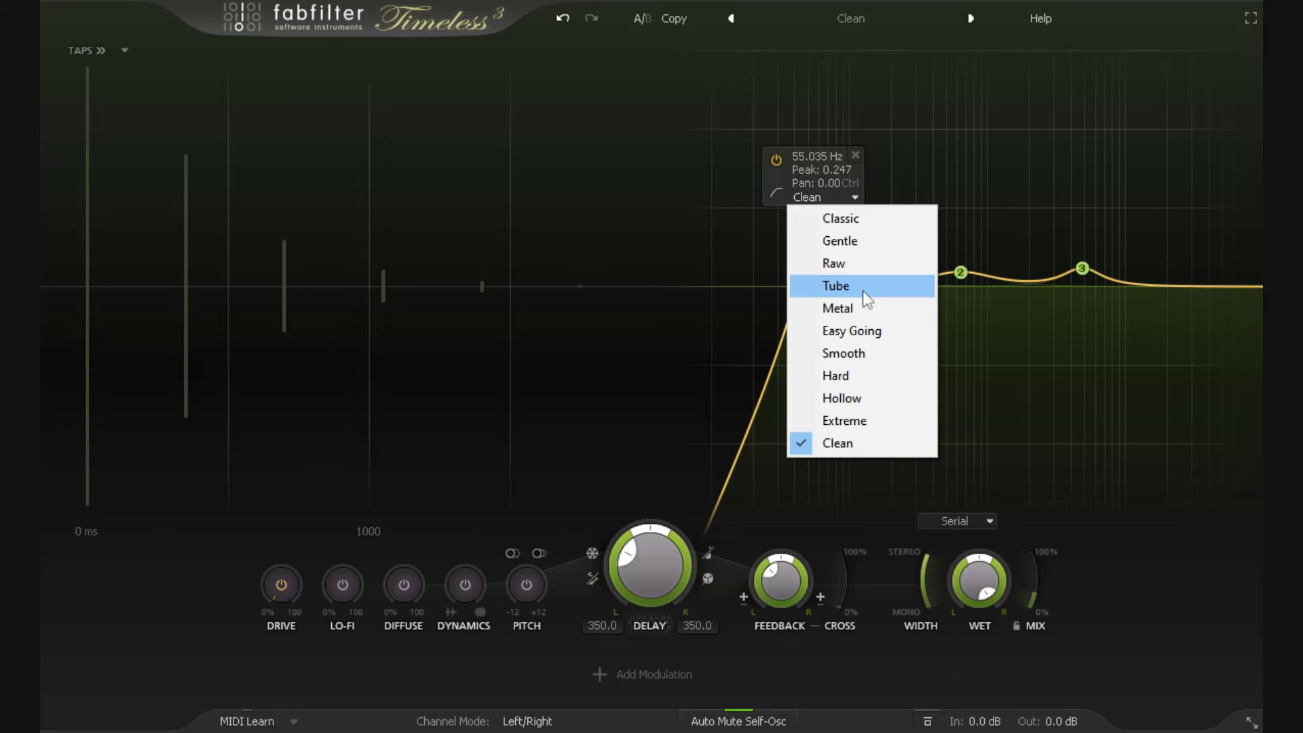
{"action": "key", "text": "Escape"}
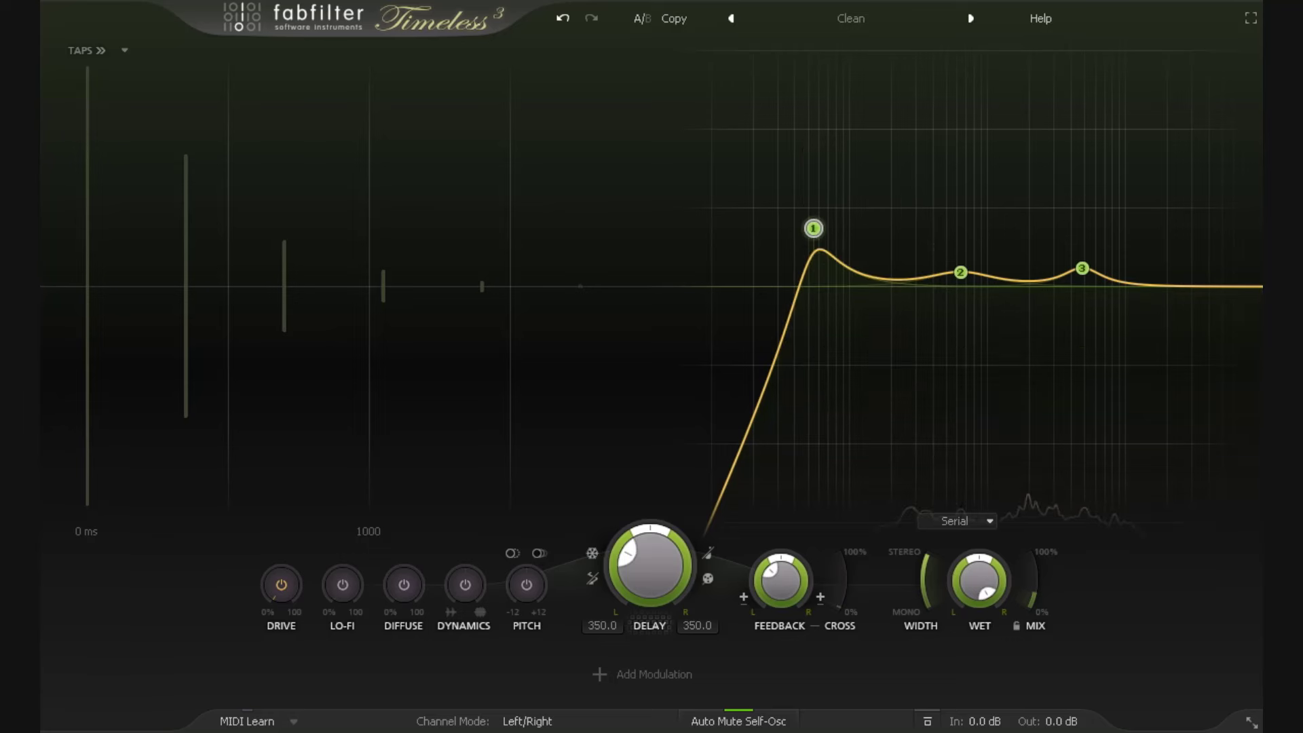
{"action": "left_click_drag", "start_coordinate": [817, 233], "coordinate": [850, 268]}
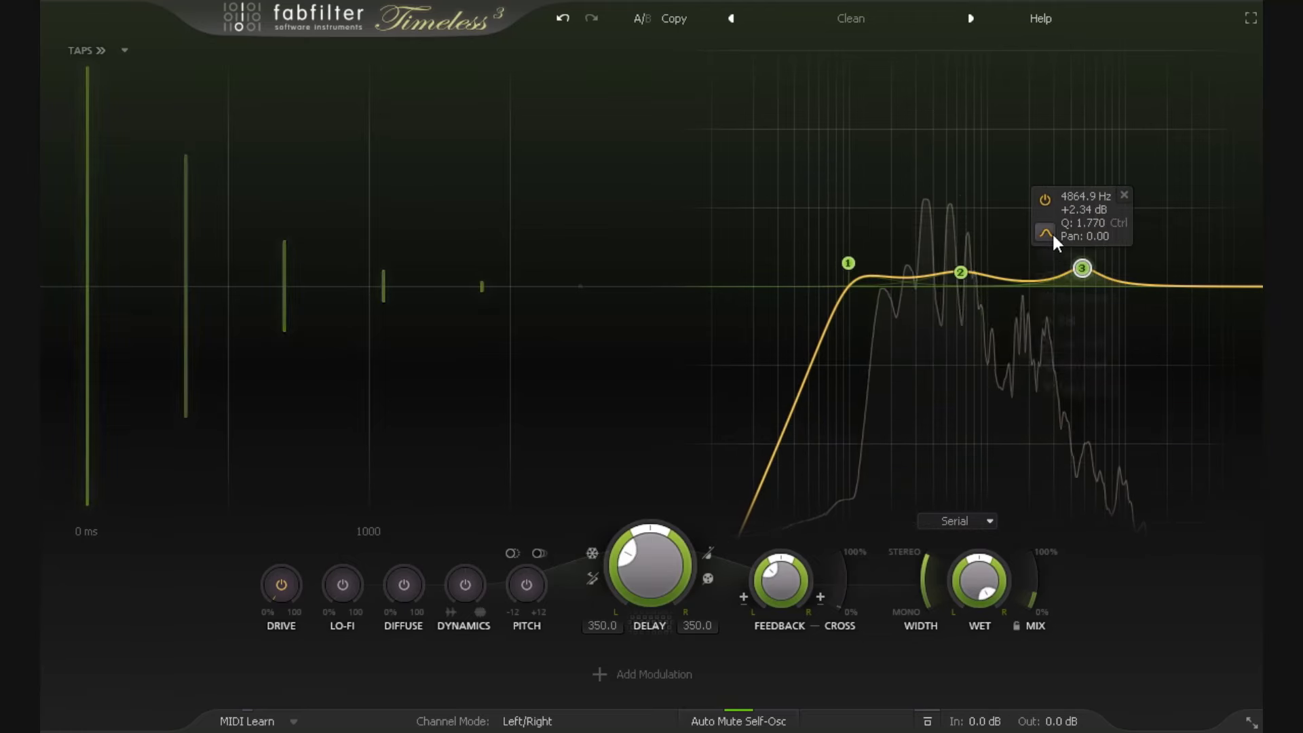
Step: Change filter band 3 to Low Pass at 277.79 Hz with a 0.094 peak, and lower band 1 to 22.305 Hz
{"action": "left_click", "coordinate": [1046, 232]}
{"action": "left_click", "coordinate": [1086, 255]}
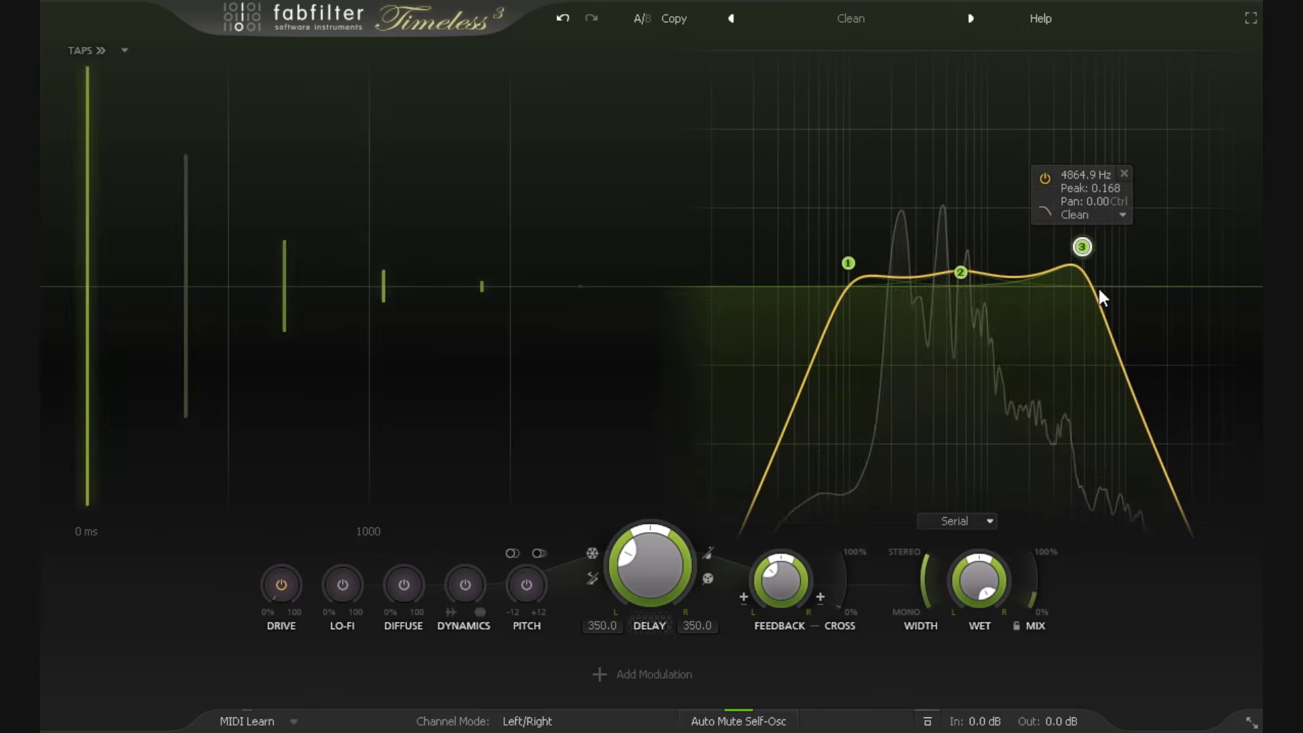
{"action": "left_click_drag", "start_coordinate": [1073, 251], "coordinate": [769, 269]}
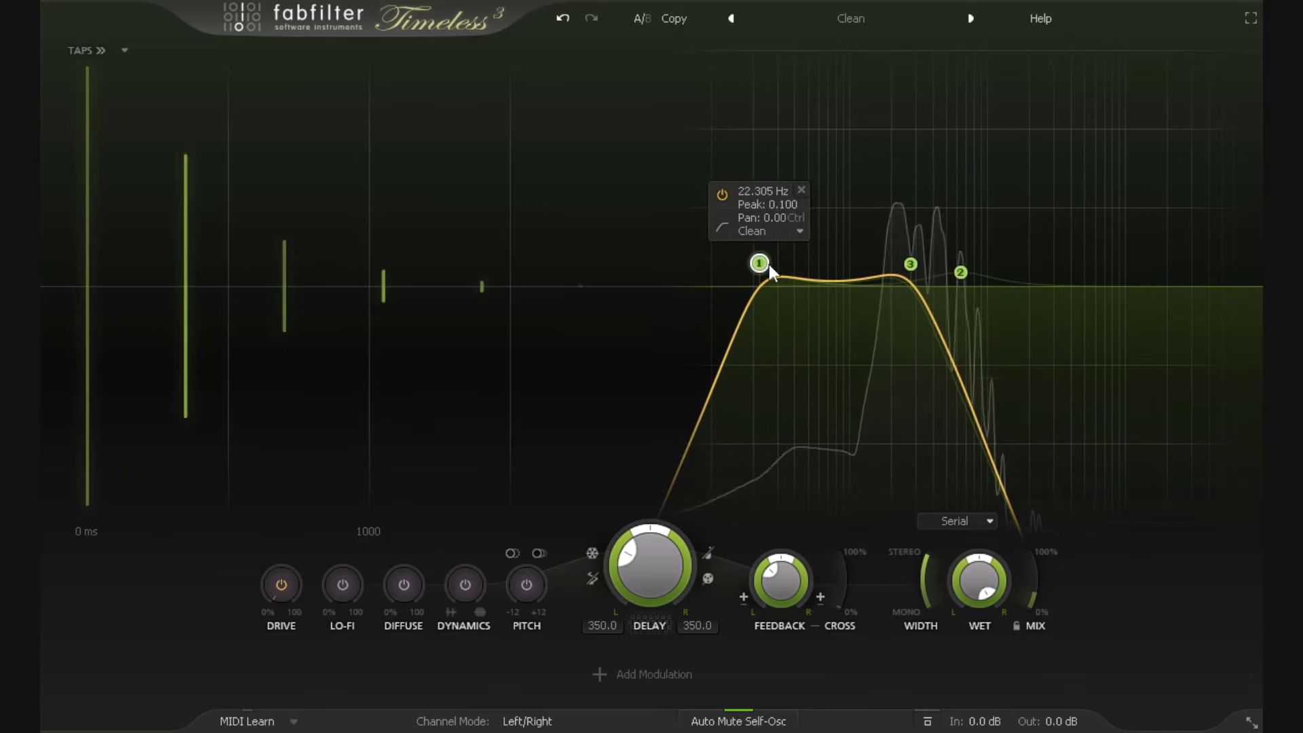
Step: Delete filter bands 1 and 2, and lower the remaining low-pass band to 44.857 Hz with a peak of 0.081
{"action": "left_click", "coordinate": [800, 190]}
{"action": "left_click", "coordinate": [1002, 200]}
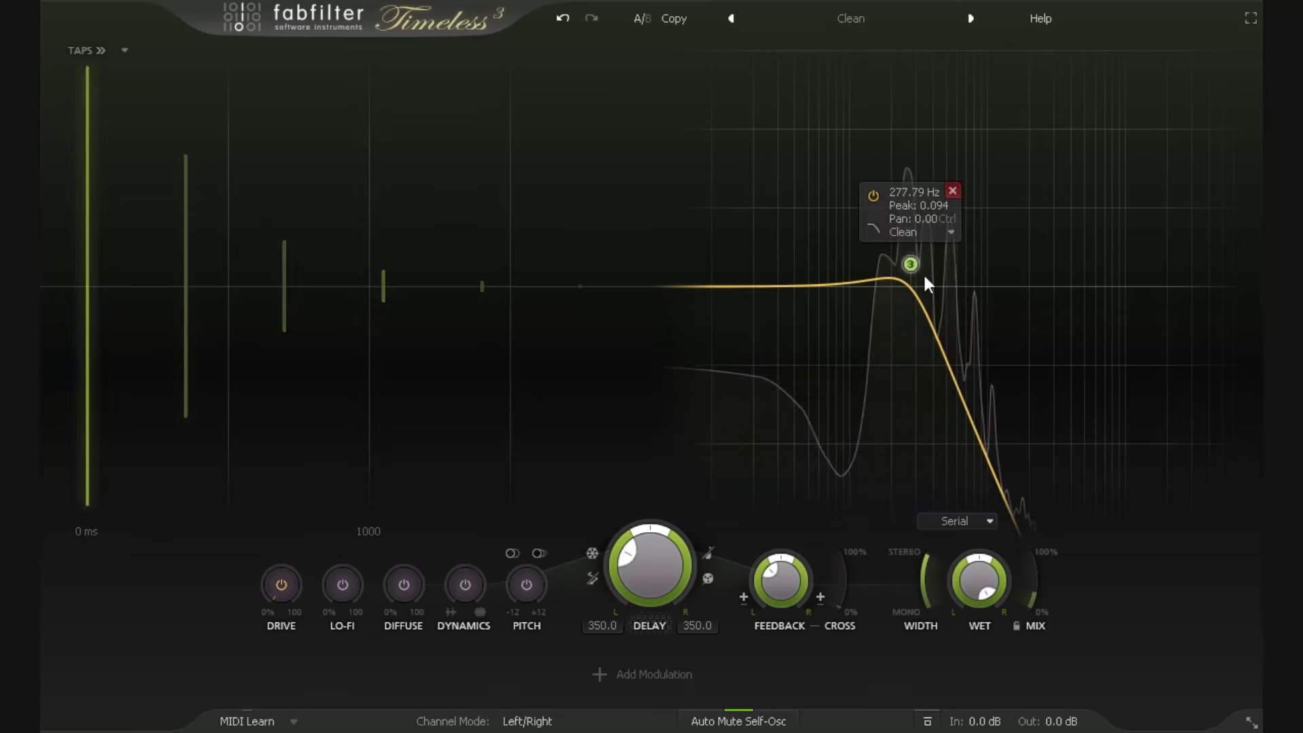
{"action": "left_click_drag", "start_coordinate": [911, 265], "coordinate": [801, 267]}
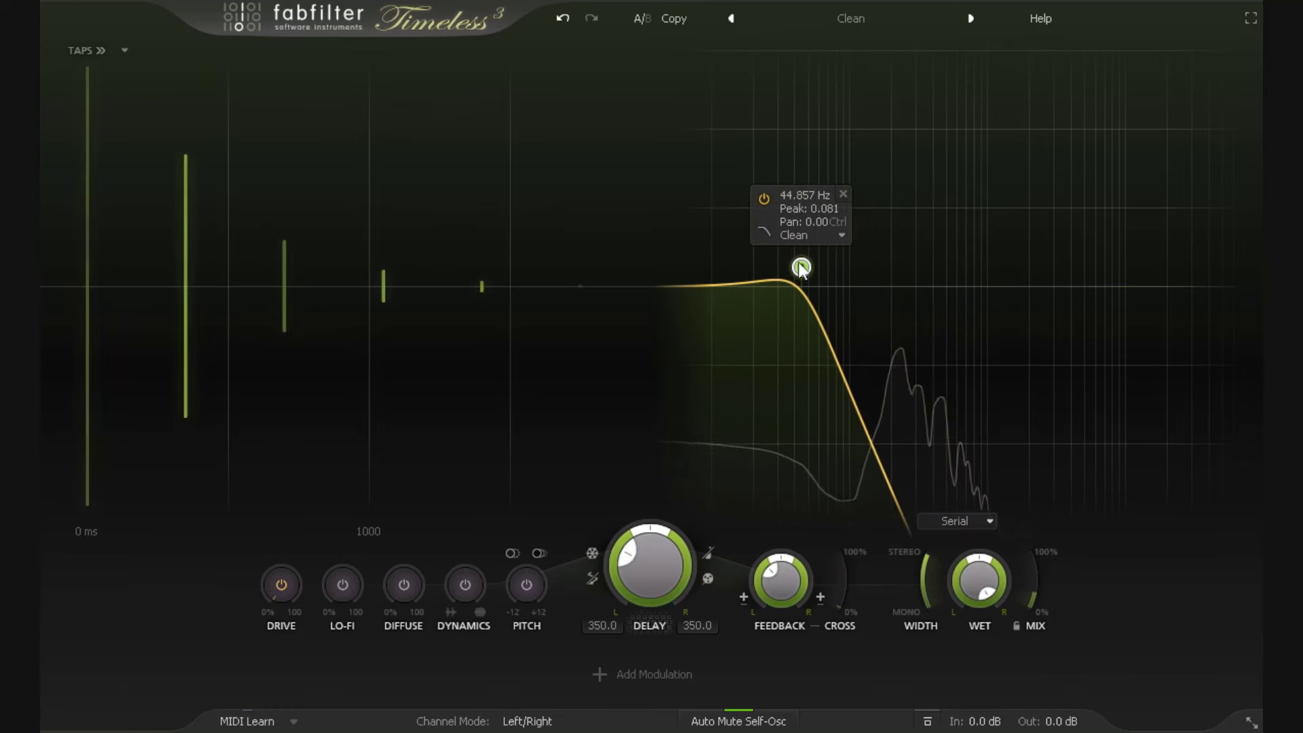
Step: Raise the mix to 100%, reduce it to about half, and move the low-pass band up to 471.14 Hz with a 0.086 peak
{"action": "left_click_drag", "start_coordinate": [1030, 591], "coordinate": [1016, 419]}
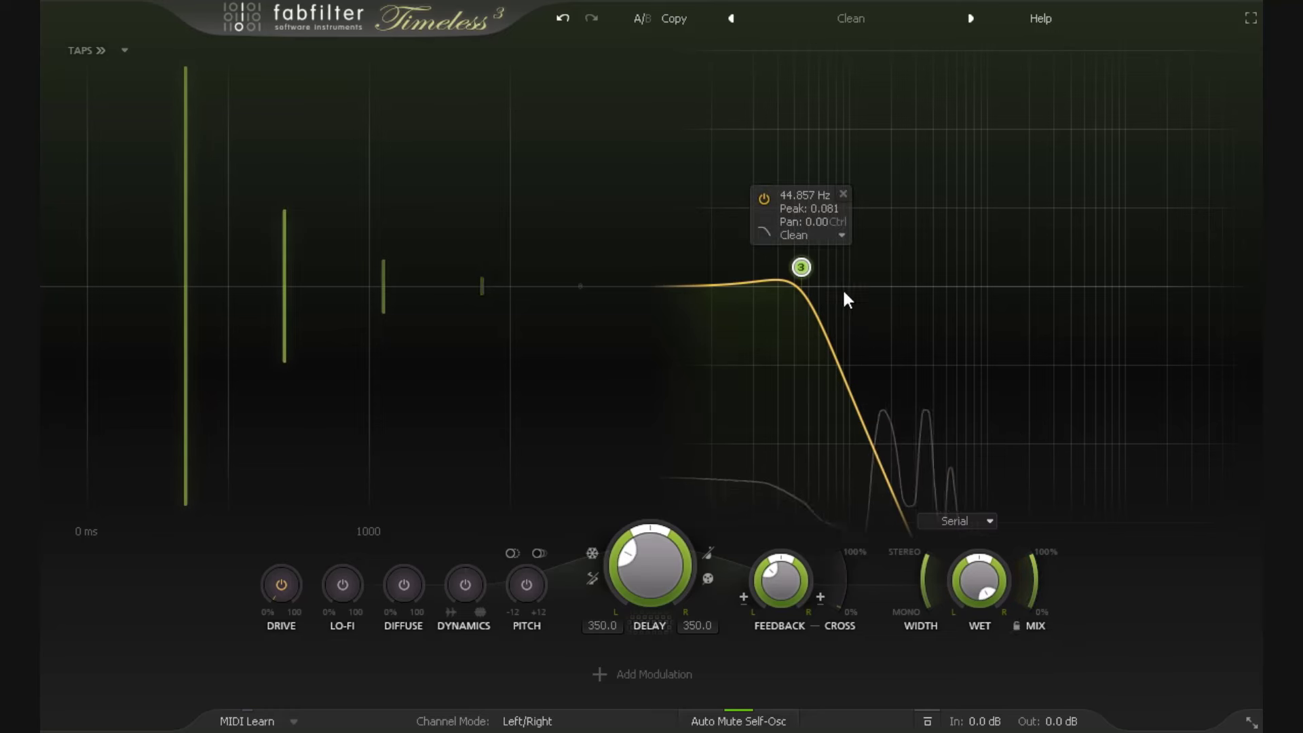
{"action": "left_click_drag", "start_coordinate": [1032, 565], "coordinate": [1043, 647]}
{"action": "left_click_drag", "start_coordinate": [805, 271], "coordinate": [943, 267]}
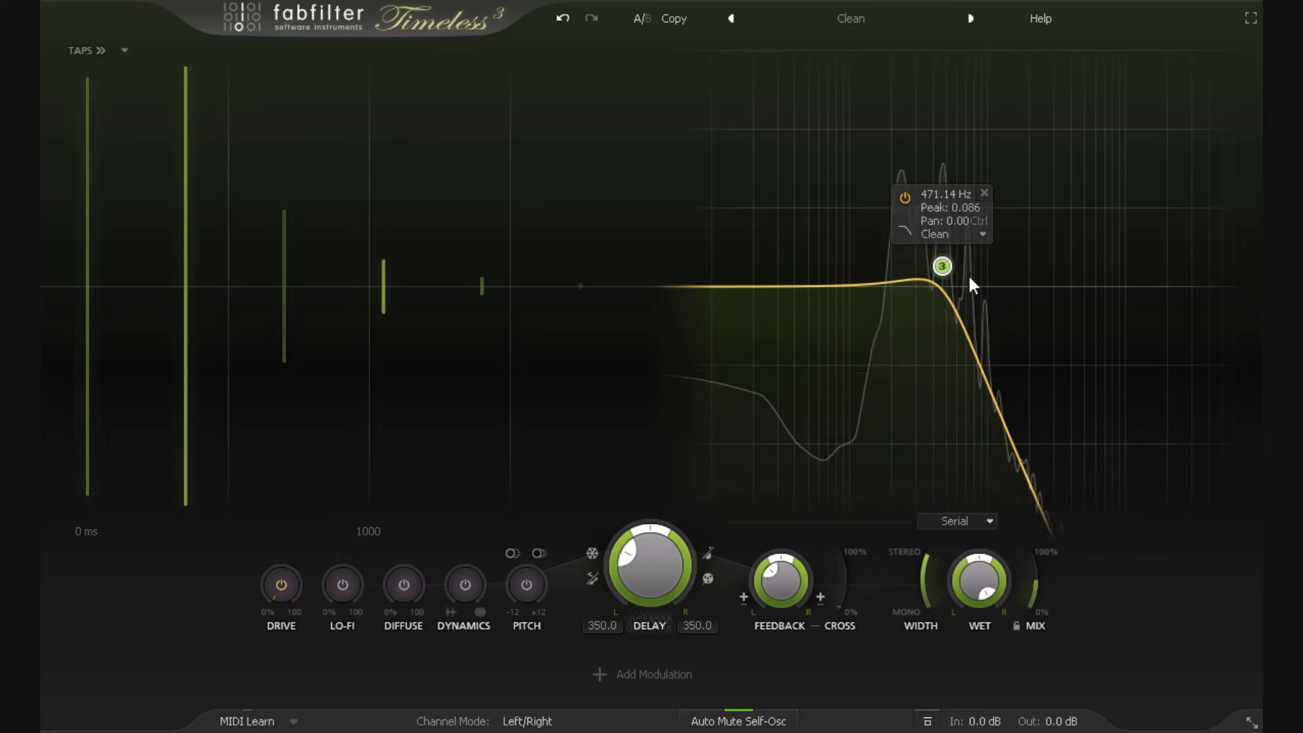
Step: Raise the low-pass band's peak to 0.449 at 578.04 Hz and try the Tube filter style
{"action": "left_click_drag", "start_coordinate": [943, 265], "coordinate": [955, 180]}
{"action": "left_click", "coordinate": [971, 154]}
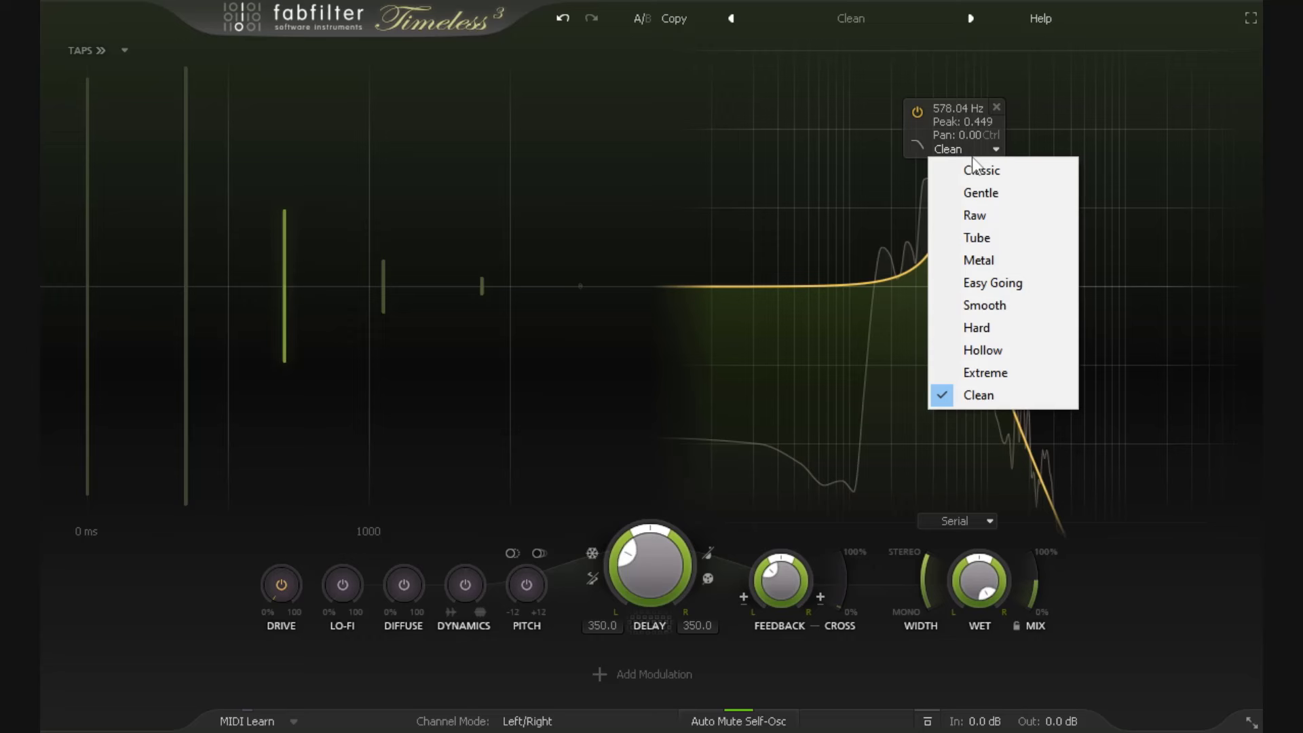
{"action": "left_click", "coordinate": [992, 236]}
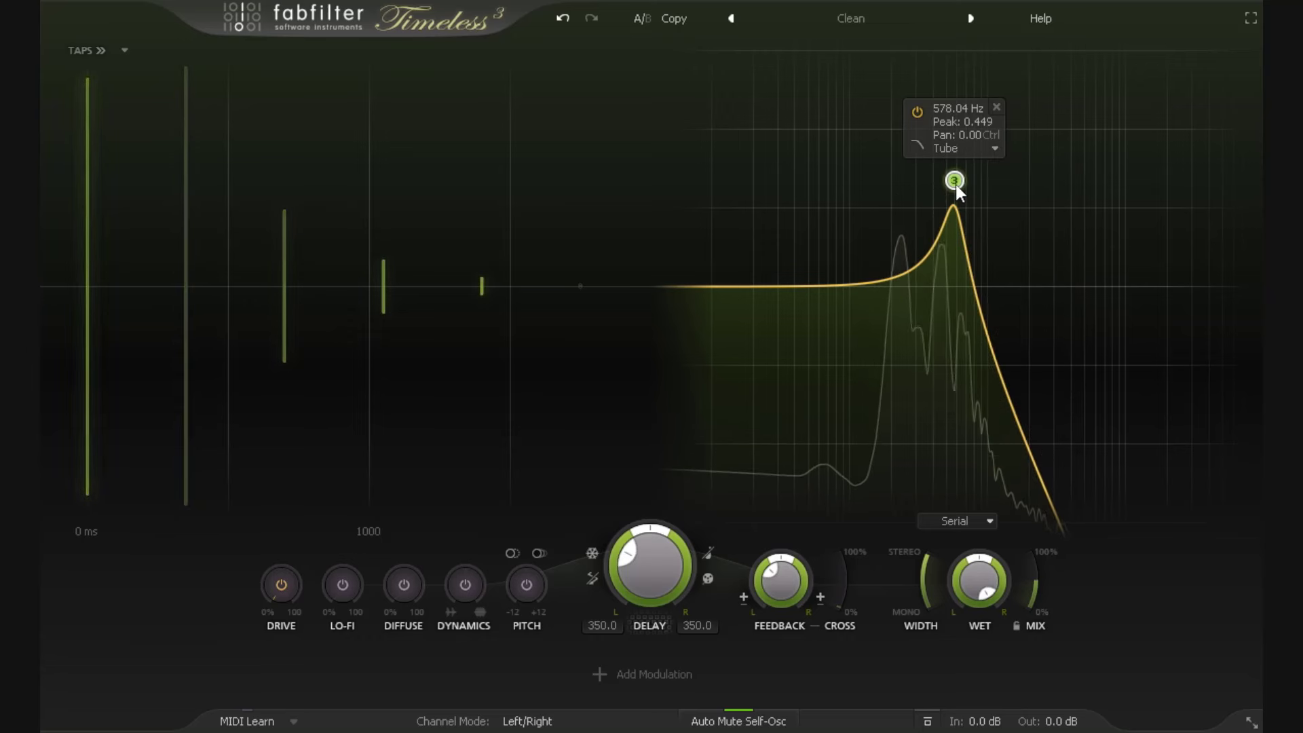
Step: Try the Metal filter style on the low-pass band and move the band to 1067.6 Hz with a peak of 0.298
{"action": "left_click", "coordinate": [957, 148]}
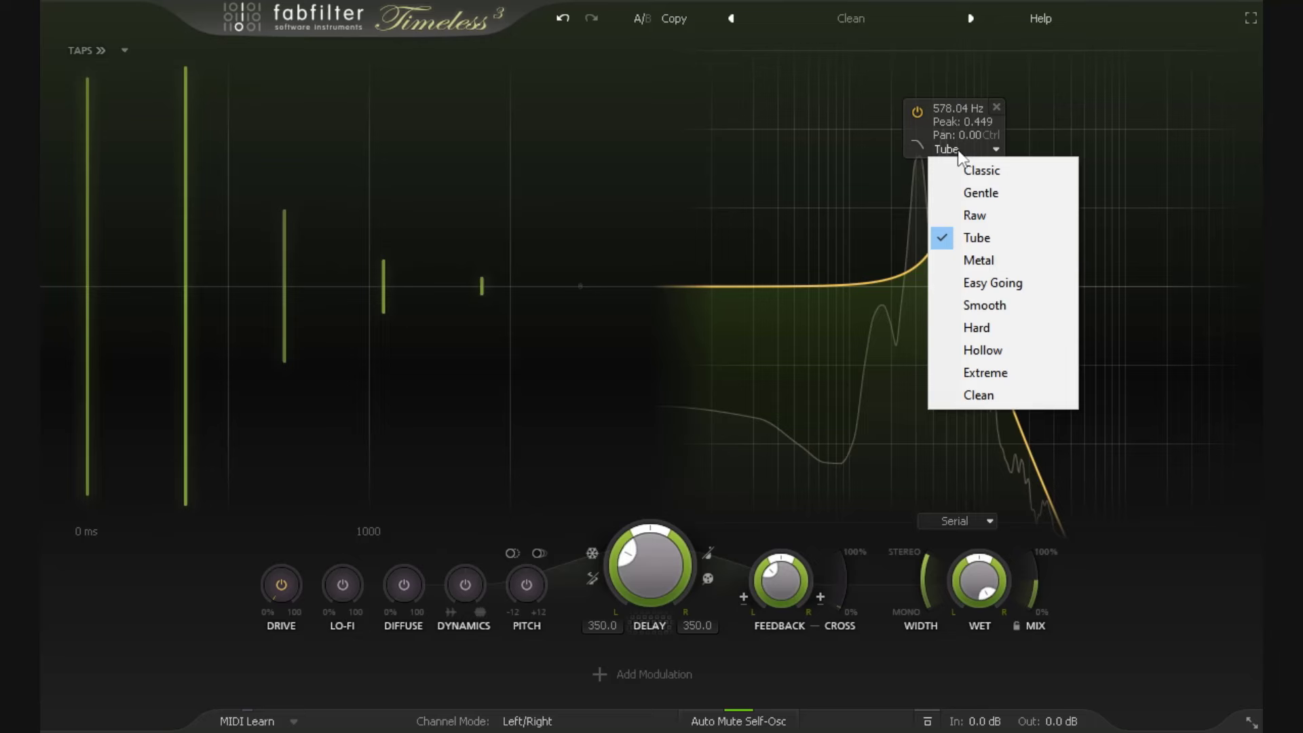
{"action": "left_click", "coordinate": [1006, 259]}
{"action": "left_click_drag", "start_coordinate": [962, 178], "coordinate": [995, 215]}
Step: Set the low-pass band's style to Clean, move it to 1332.3 Hz with a 0.146 peak, and review the available styles
{"action": "left_click", "coordinate": [997, 185]}
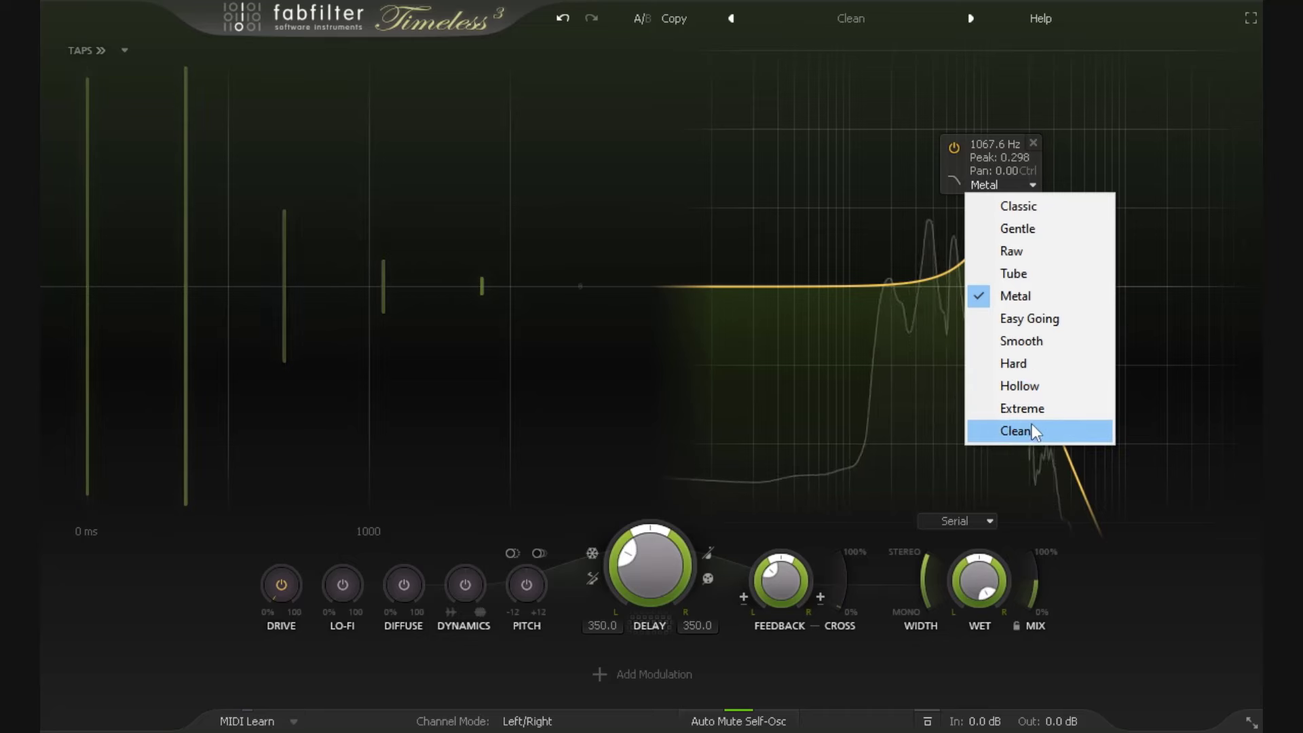
{"action": "left_click", "coordinate": [1031, 425]}
{"action": "left_click_drag", "start_coordinate": [991, 219], "coordinate": [1001, 250]}
{"action": "left_click", "coordinate": [1011, 216]}
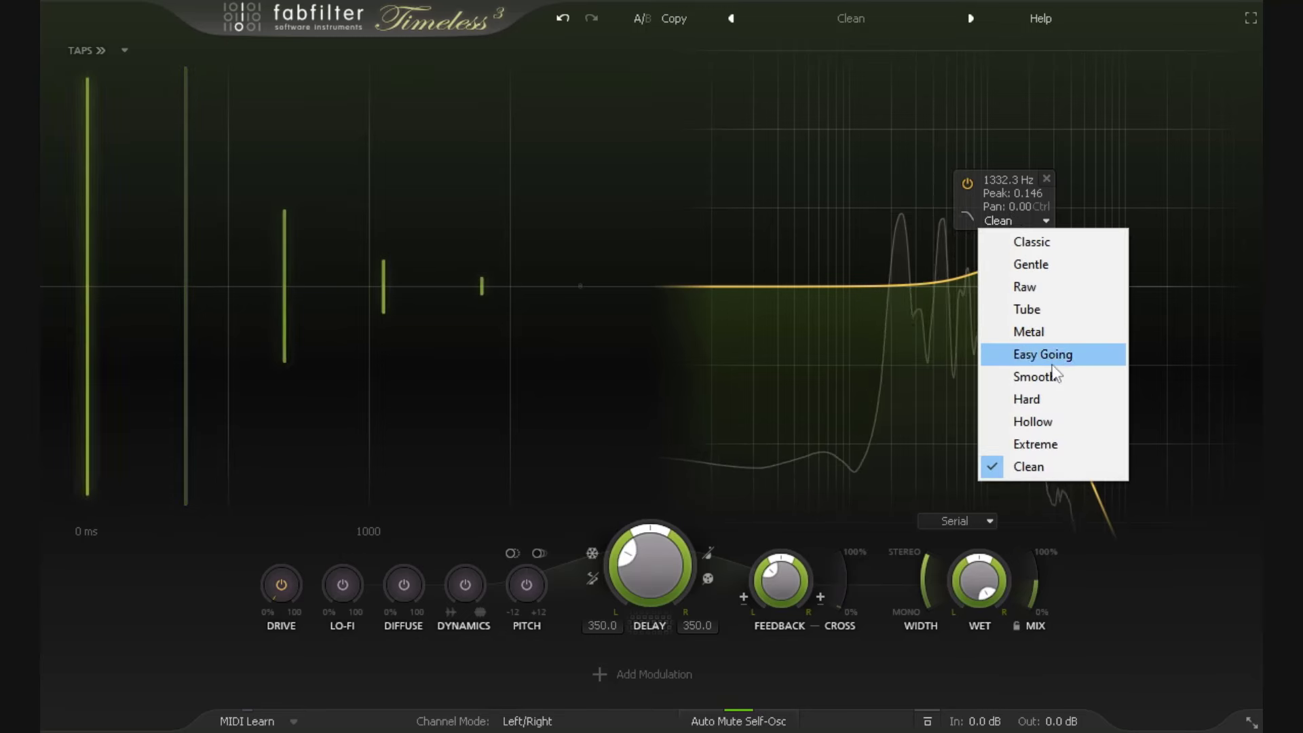
{"action": "left_click", "coordinate": [915, 342]}
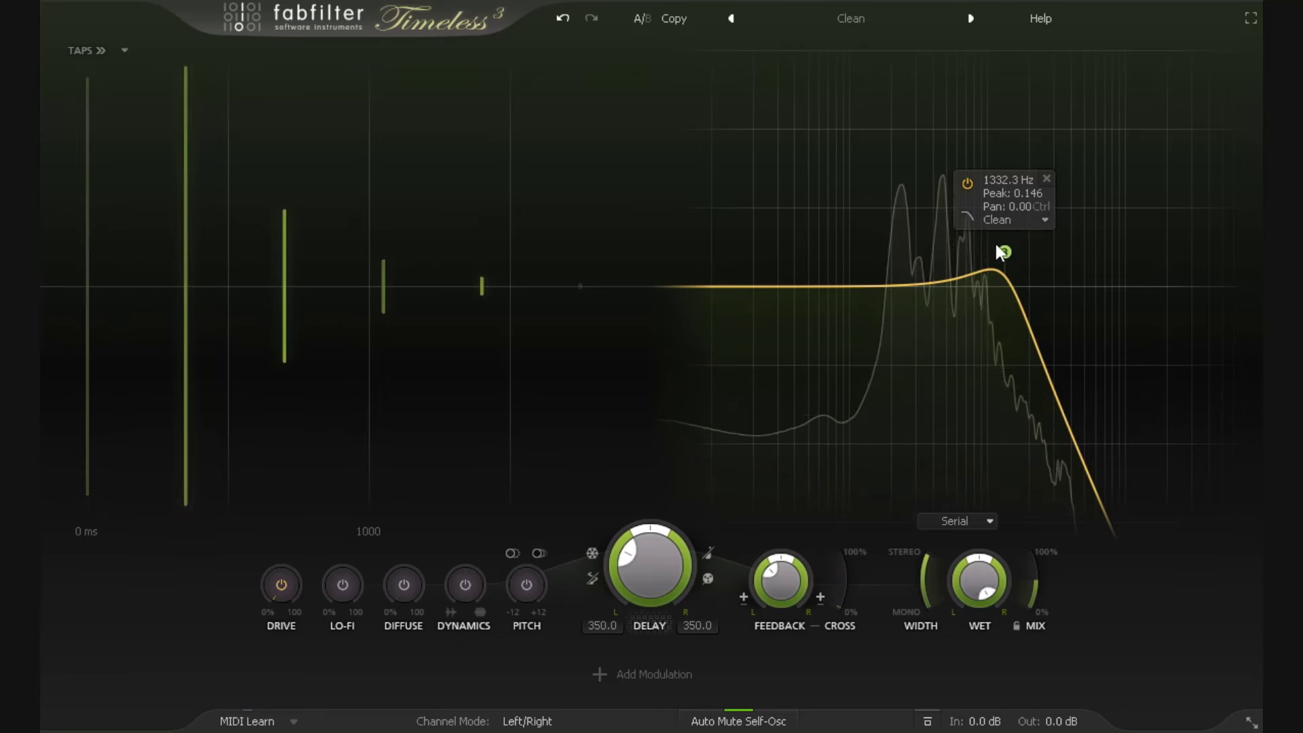
Step: Try the High Pass and Band Pass shapes on band 3 and check that the filter styles are offered for them
{"action": "left_click", "coordinate": [966, 217]}
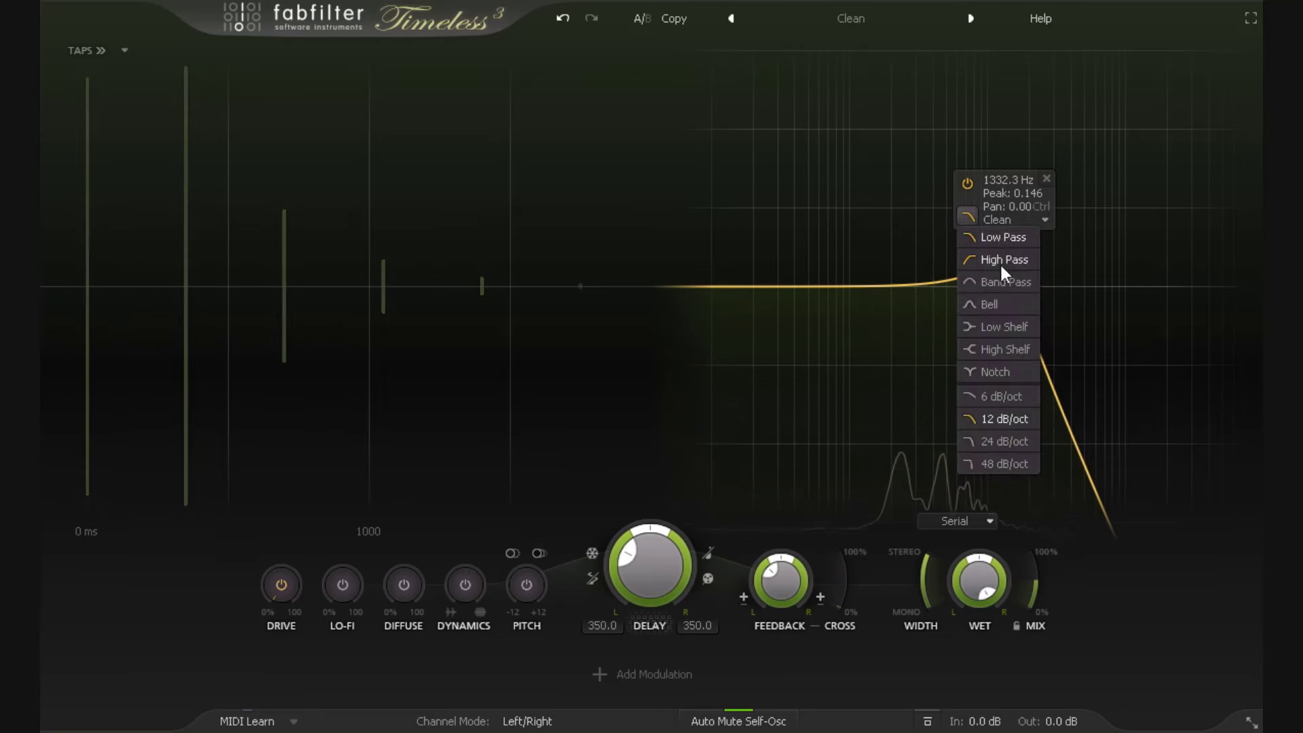
{"action": "left_click", "coordinate": [999, 257]}
{"action": "left_click", "coordinate": [984, 220]}
{"action": "left_click", "coordinate": [967, 217]}
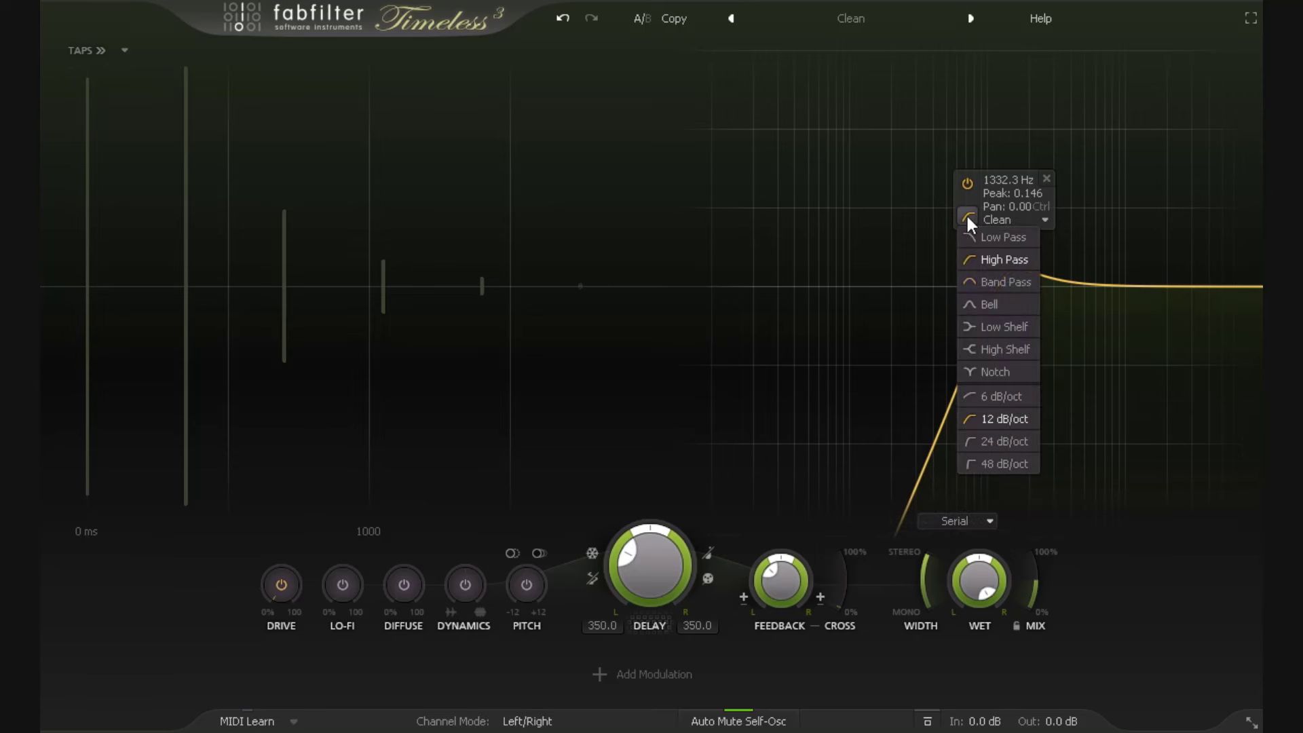
{"action": "left_click", "coordinate": [1008, 282]}
{"action": "left_click", "coordinate": [1011, 218]}
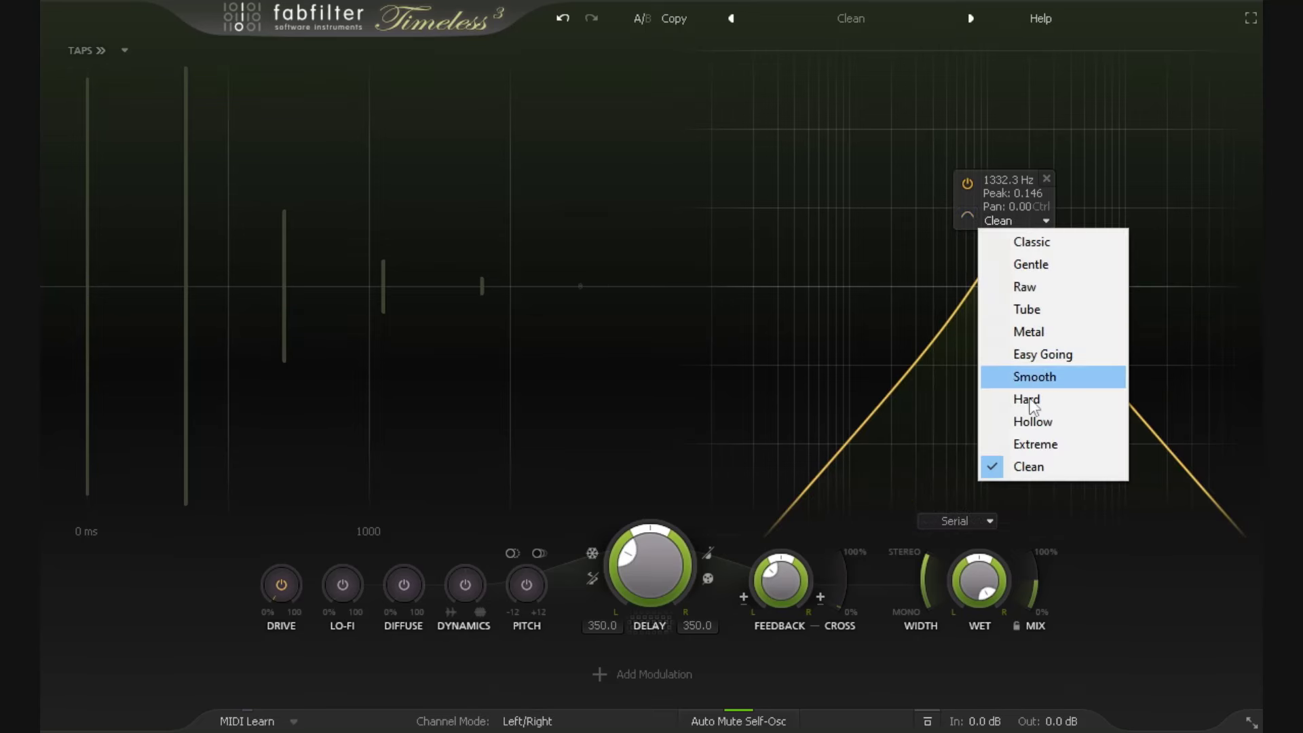
{"action": "left_click", "coordinate": [1019, 221]}
Step: Try the Bell, Low Shelf and Notch shapes on band 3
{"action": "left_click", "coordinate": [967, 215]}
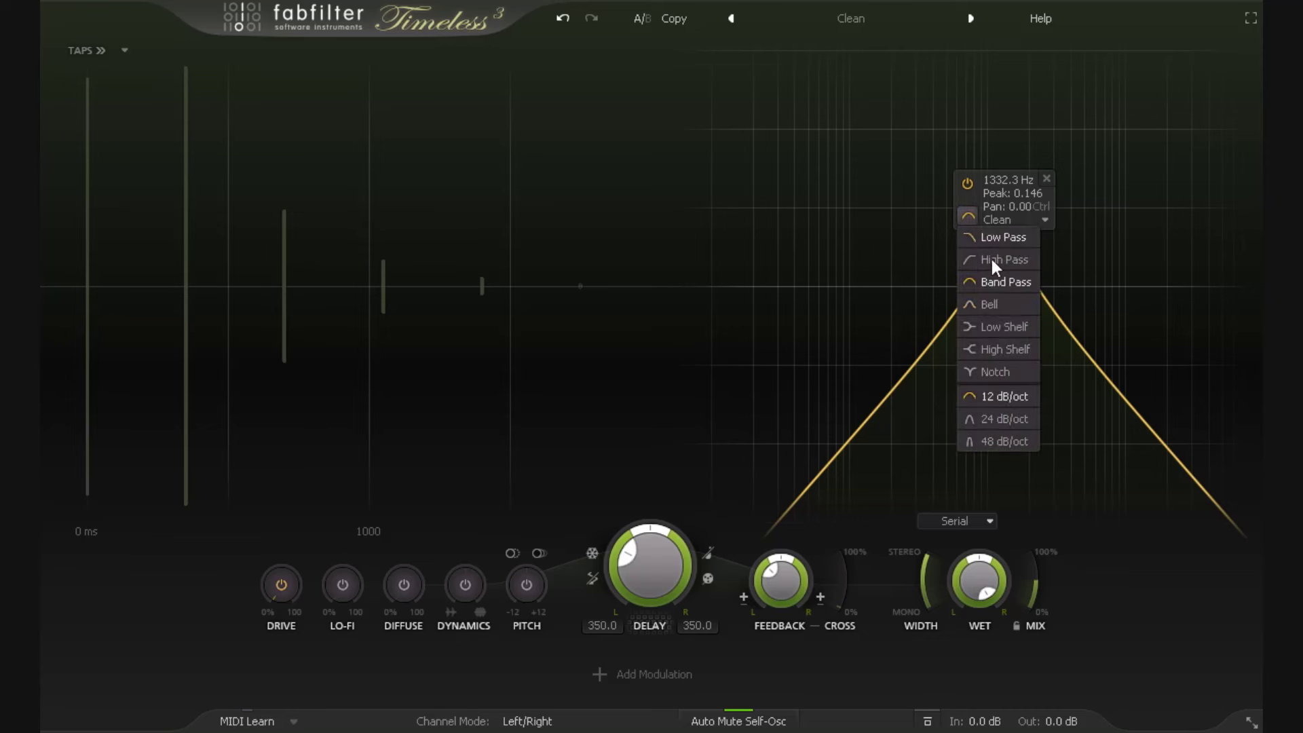
{"action": "left_click", "coordinate": [993, 301]}
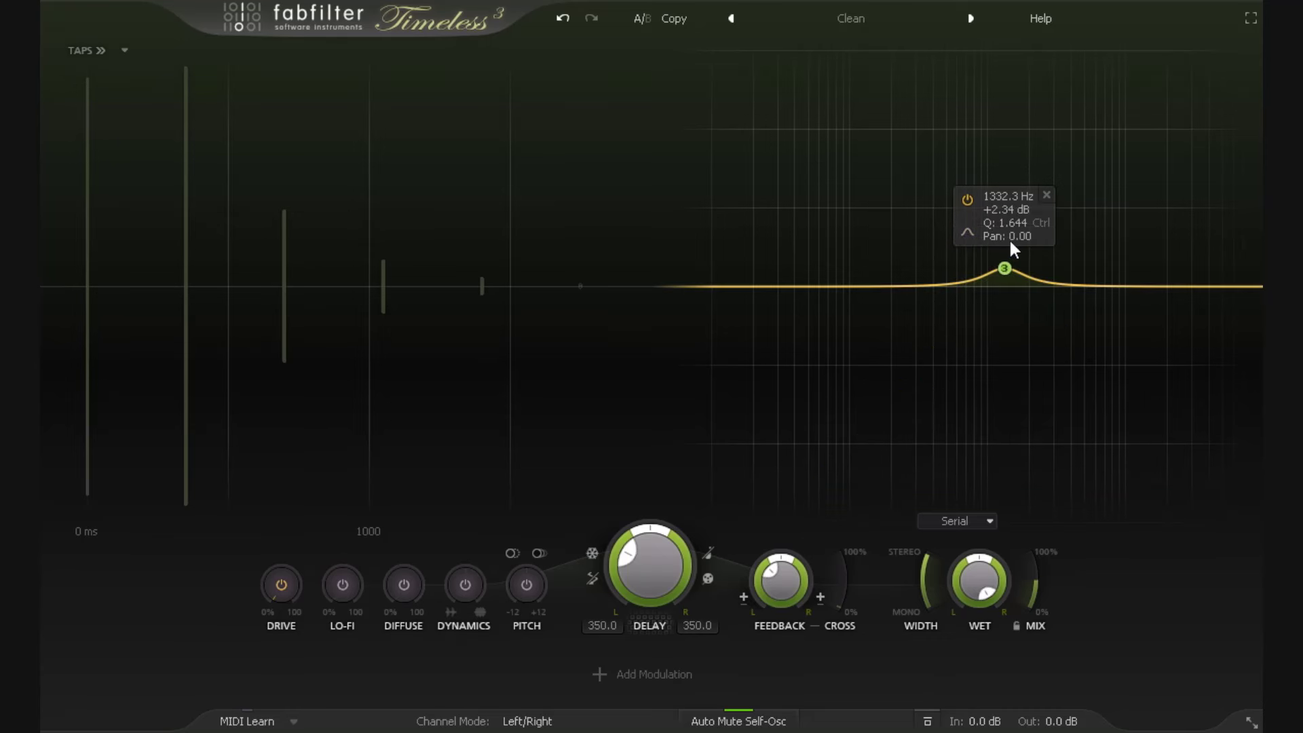
{"action": "left_click", "coordinate": [968, 232]}
{"action": "left_click", "coordinate": [1003, 342]}
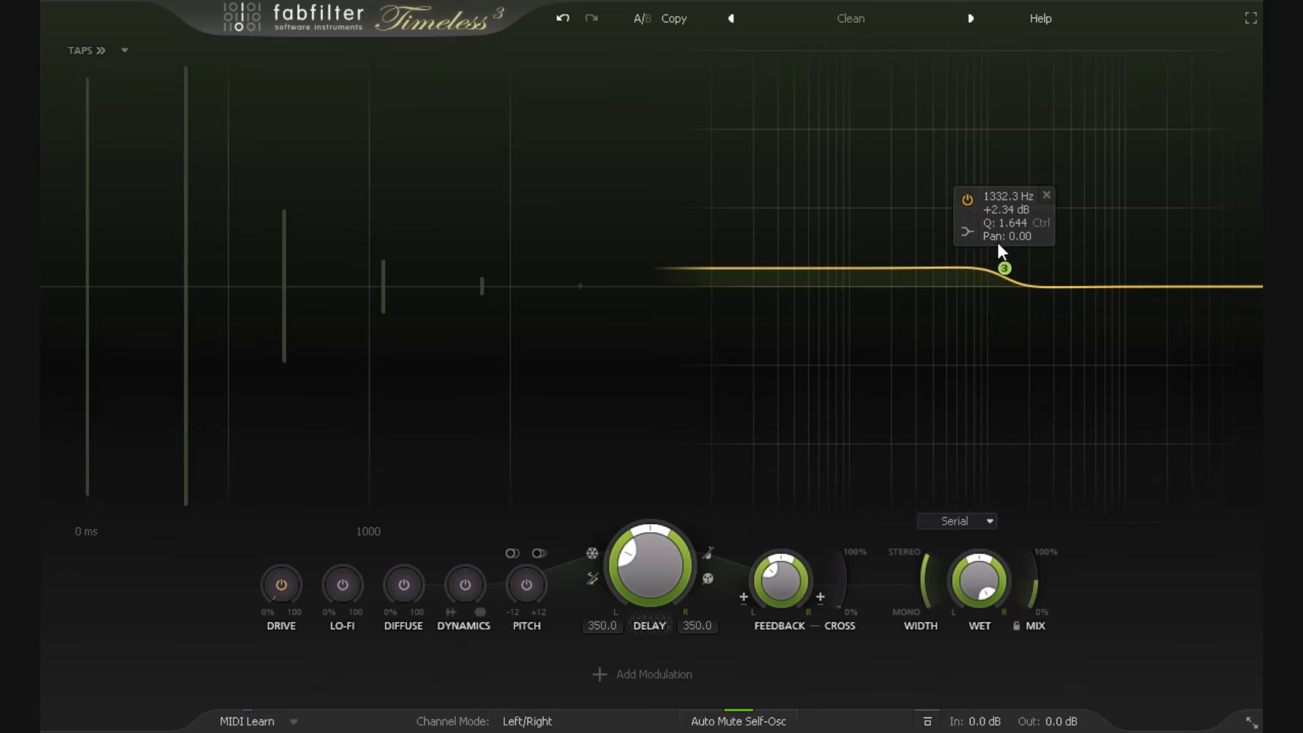
{"action": "left_click", "coordinate": [967, 232]}
{"action": "left_click", "coordinate": [1003, 385]}
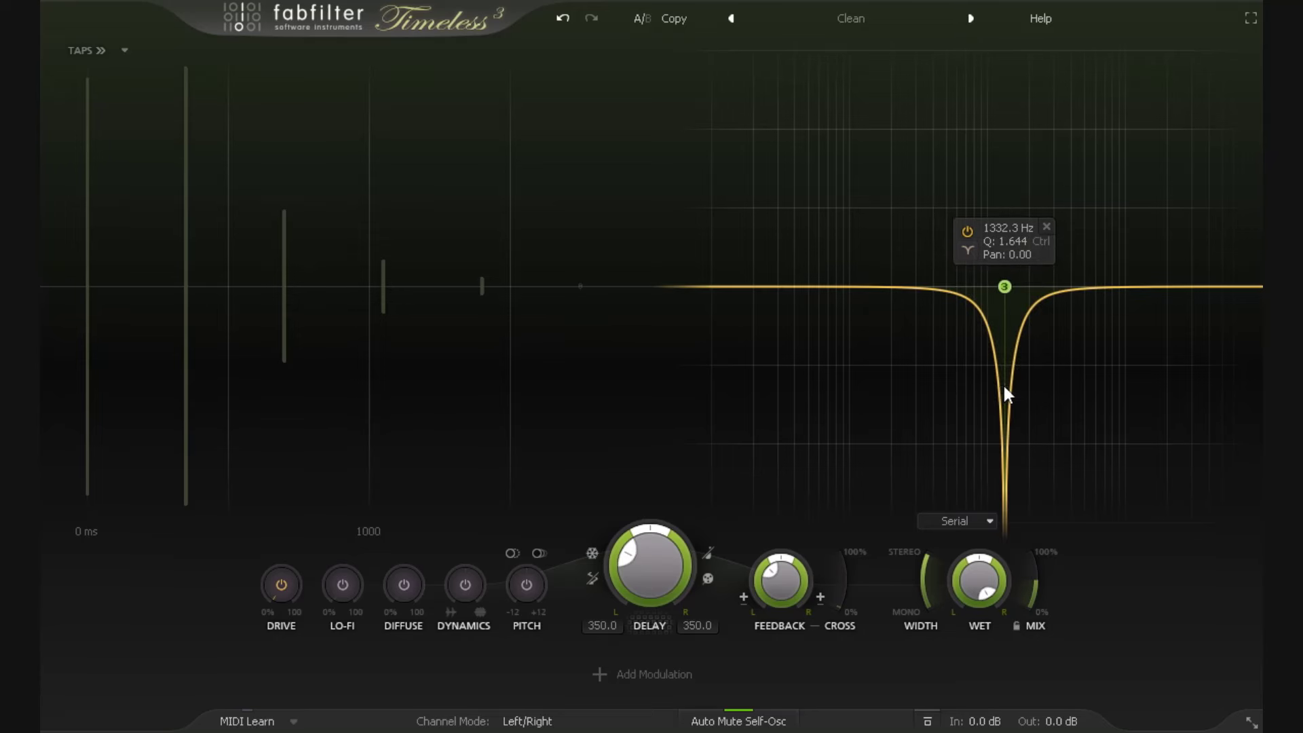
Step: Set band 3 to High Pass at 48.846 Hz with zero peak, and add a bell at 2679.4 Hz with +4.16 dB
{"action": "left_click", "coordinate": [968, 251]}
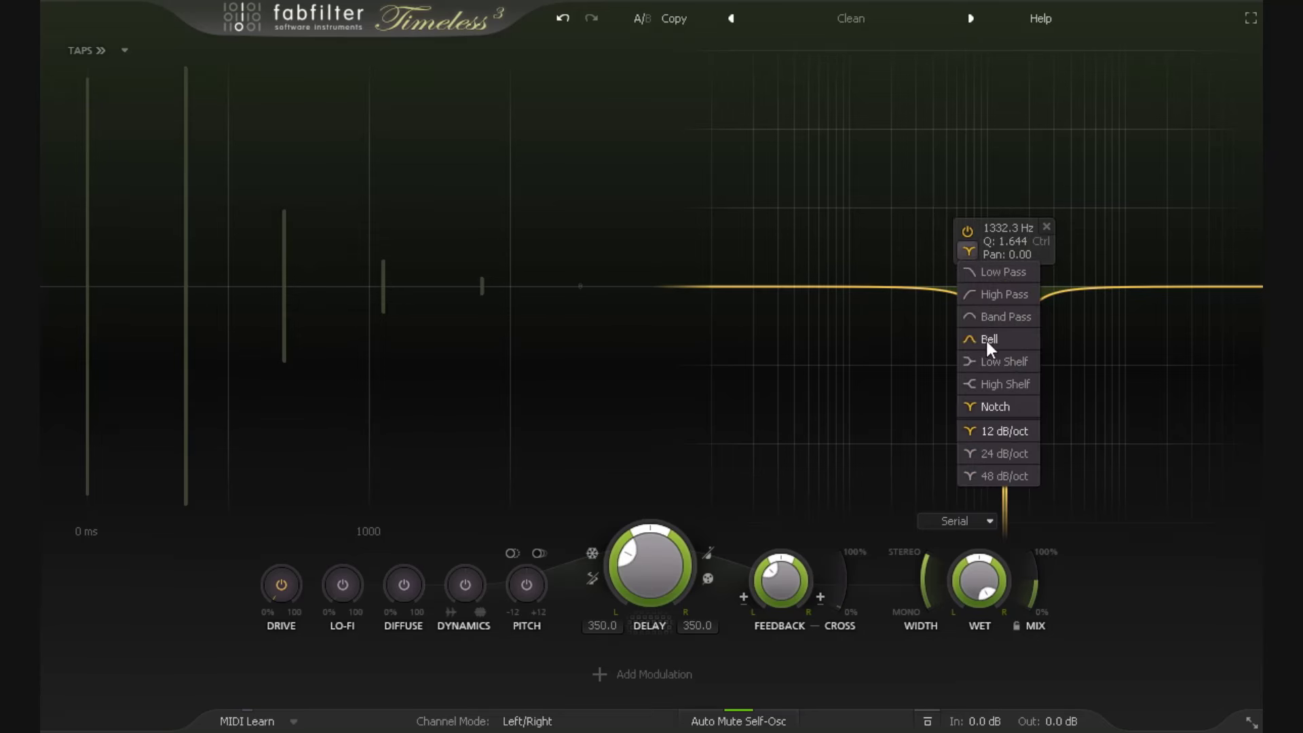
{"action": "left_click", "coordinate": [1008, 295]}
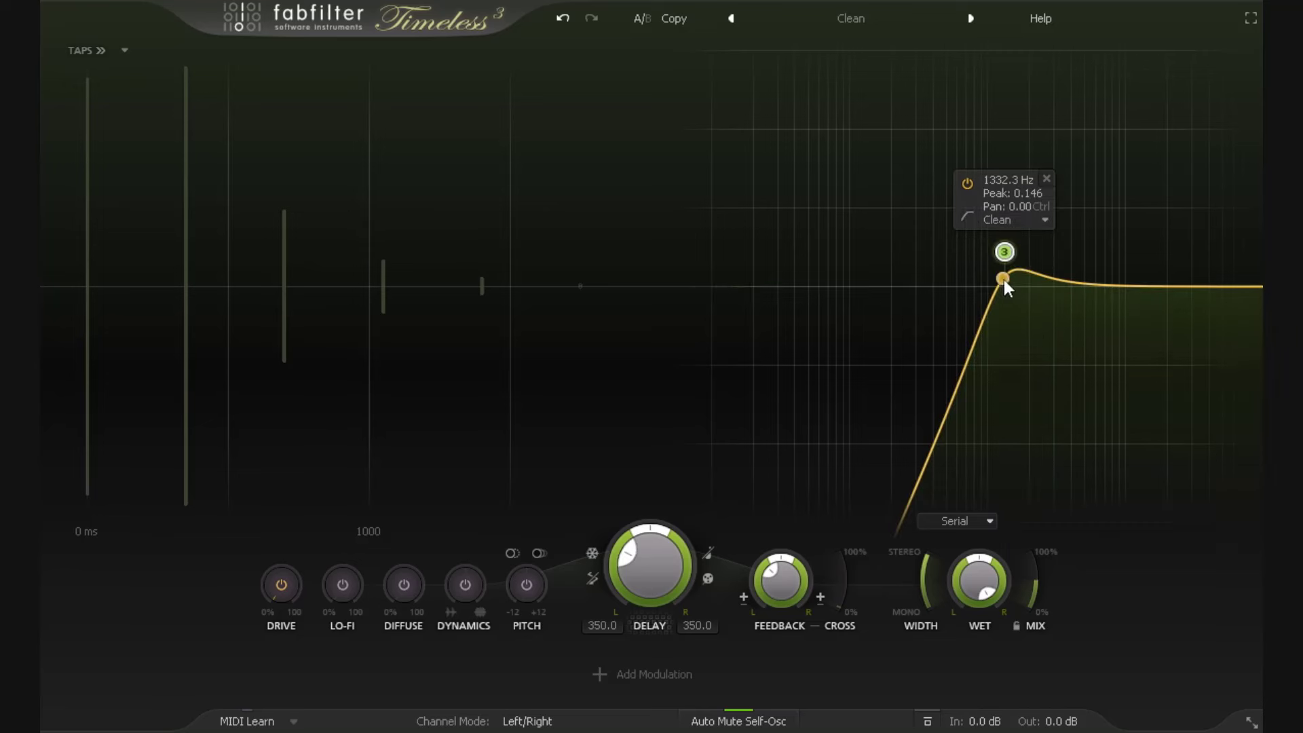
{"action": "left_click_drag", "start_coordinate": [1015, 258], "coordinate": [816, 297]}
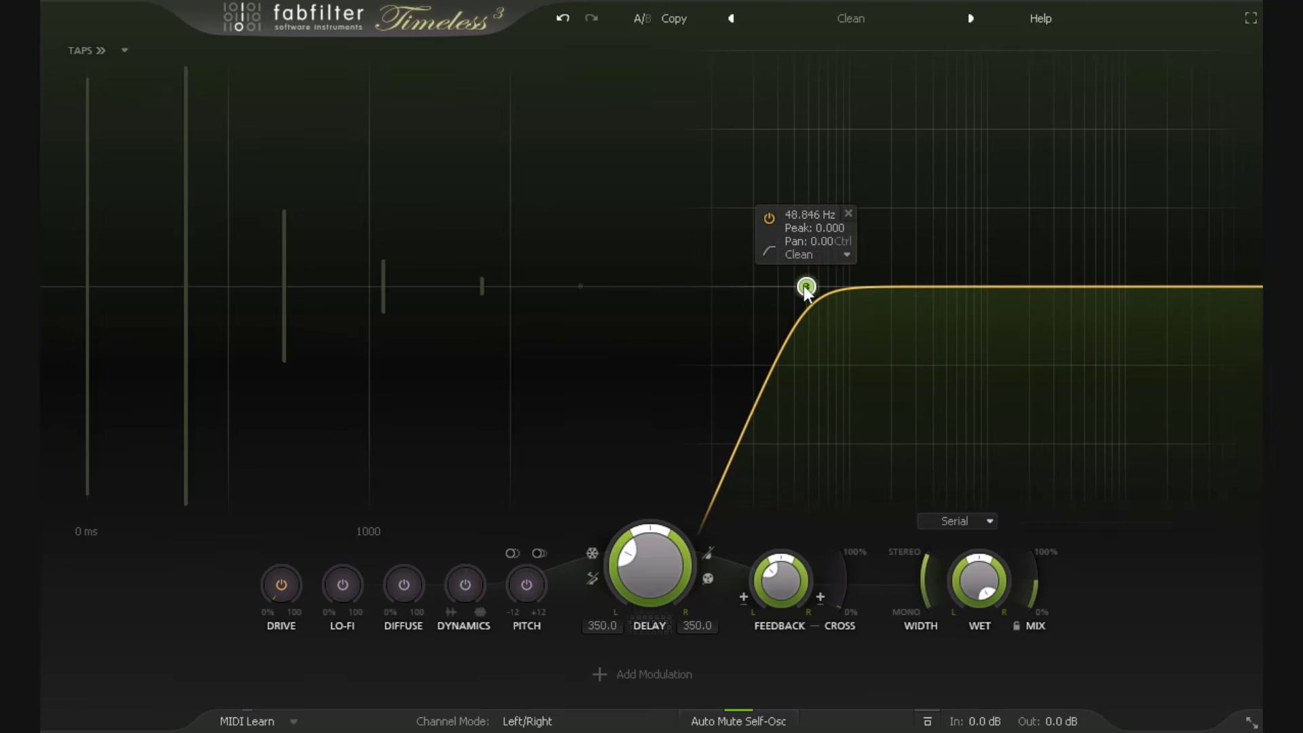
{"action": "left_click_drag", "start_coordinate": [1051, 286], "coordinate": [1058, 314]}
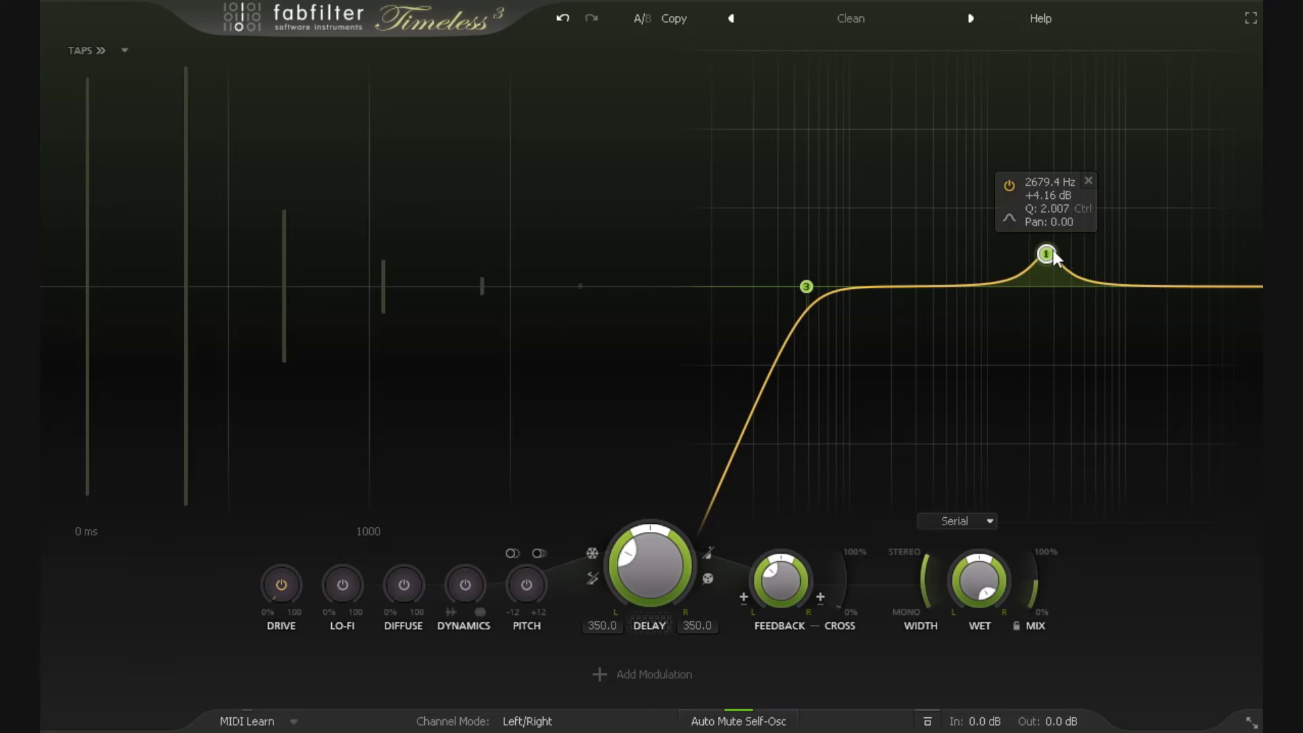
Step: Cycle the high-pass band's slope between its steepest setting and 6 dB/oct
{"action": "left_click", "coordinate": [807, 287]}
{"action": "scroll", "coordinate": [807, 287], "scroll_direction": "up", "scroll_amount": 3}
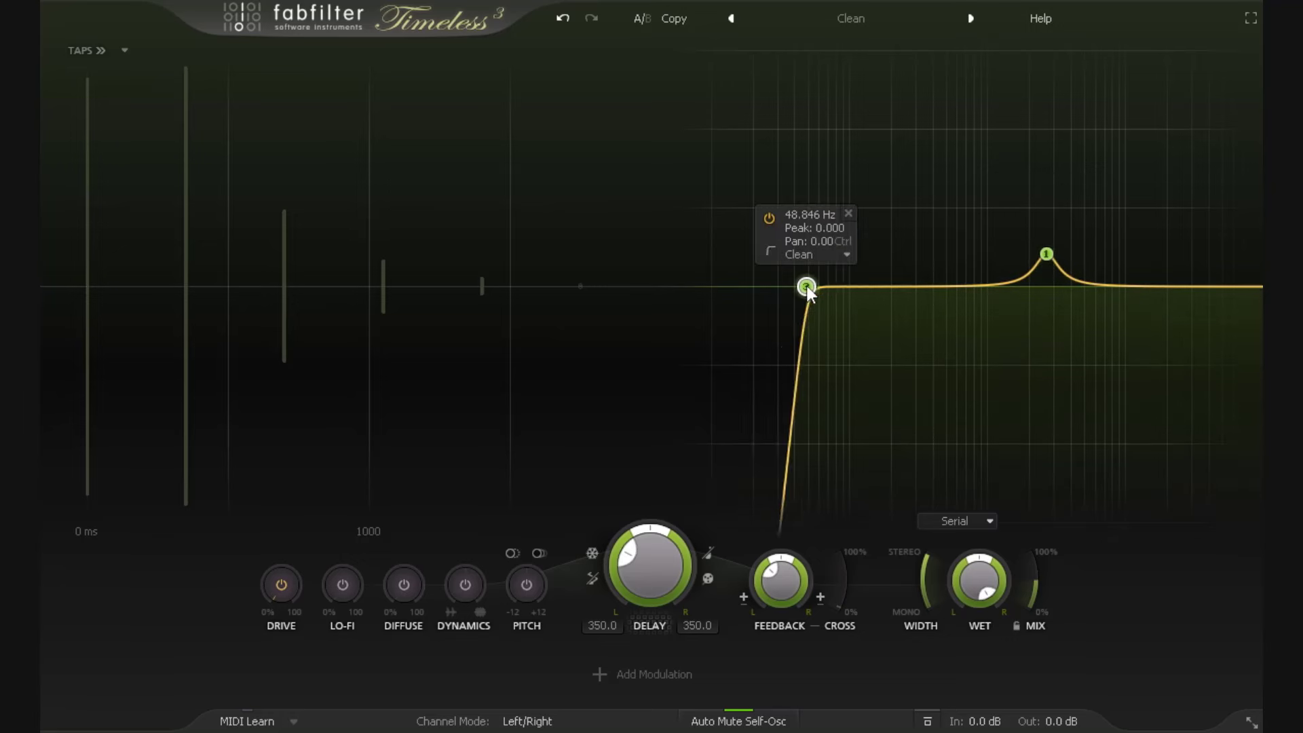
{"action": "scroll", "coordinate": [807, 287], "scroll_direction": "down", "scroll_amount": 4}
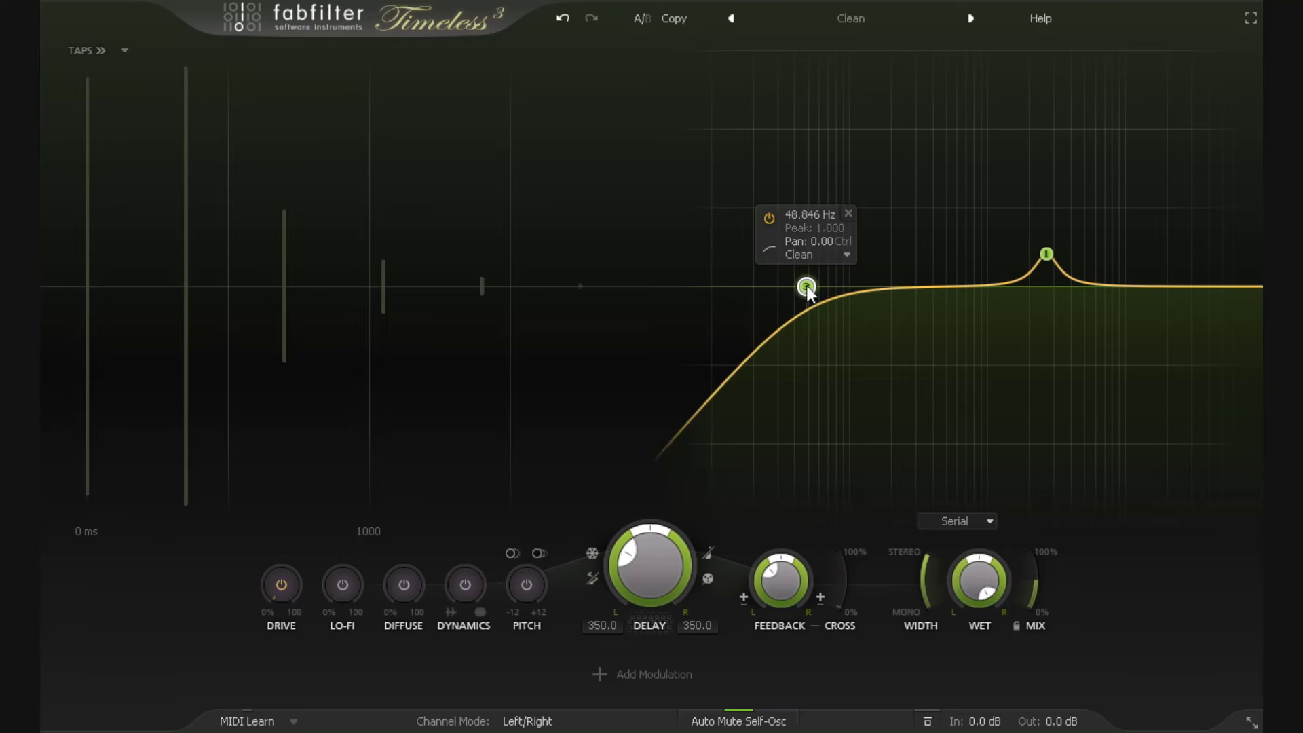
{"action": "scroll", "coordinate": [807, 288], "scroll_direction": "up", "scroll_amount": 3}
{"action": "scroll", "coordinate": [807, 287], "scroll_direction": "down", "scroll_amount": 3}
Step: Try a 24 dB/oct slope on the high-pass band, compare it with gentler slopes, and set it to 48 dB/oct
{"action": "left_click", "coordinate": [770, 249]}
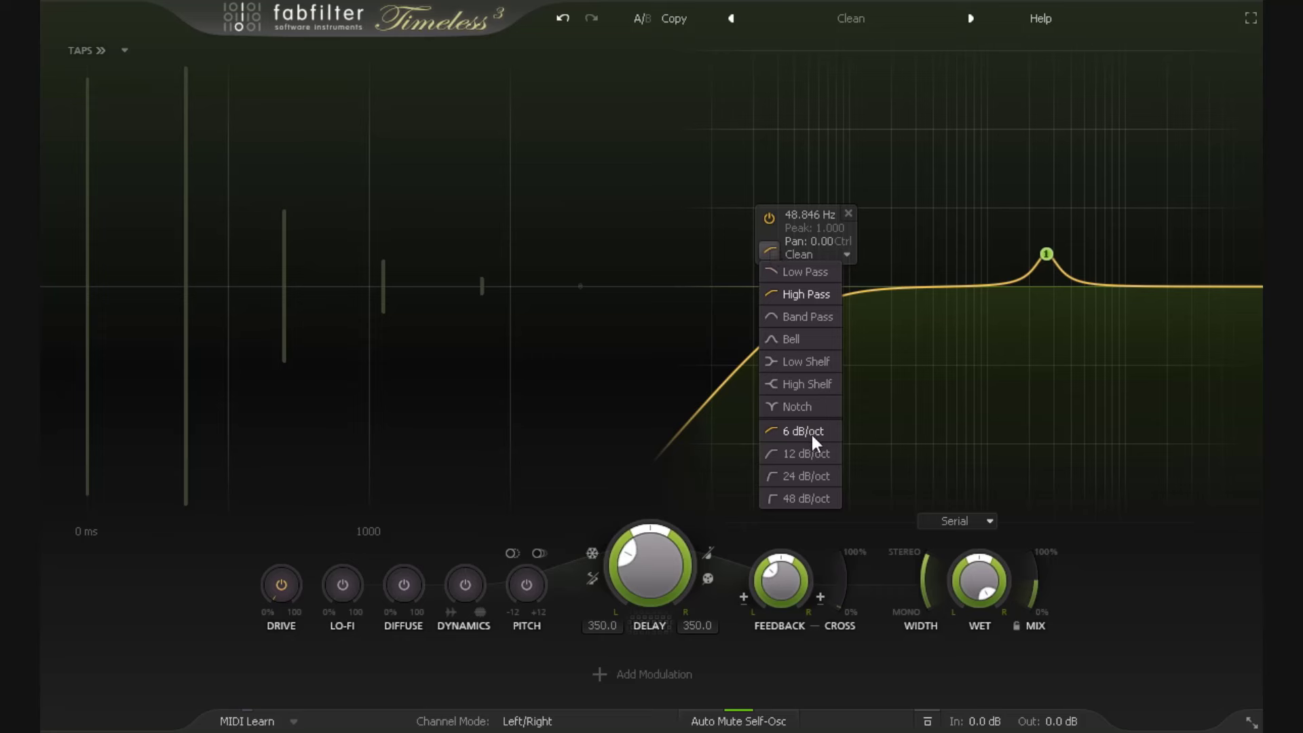
{"action": "left_click", "coordinate": [809, 475]}
{"action": "left_click", "coordinate": [777, 255]}
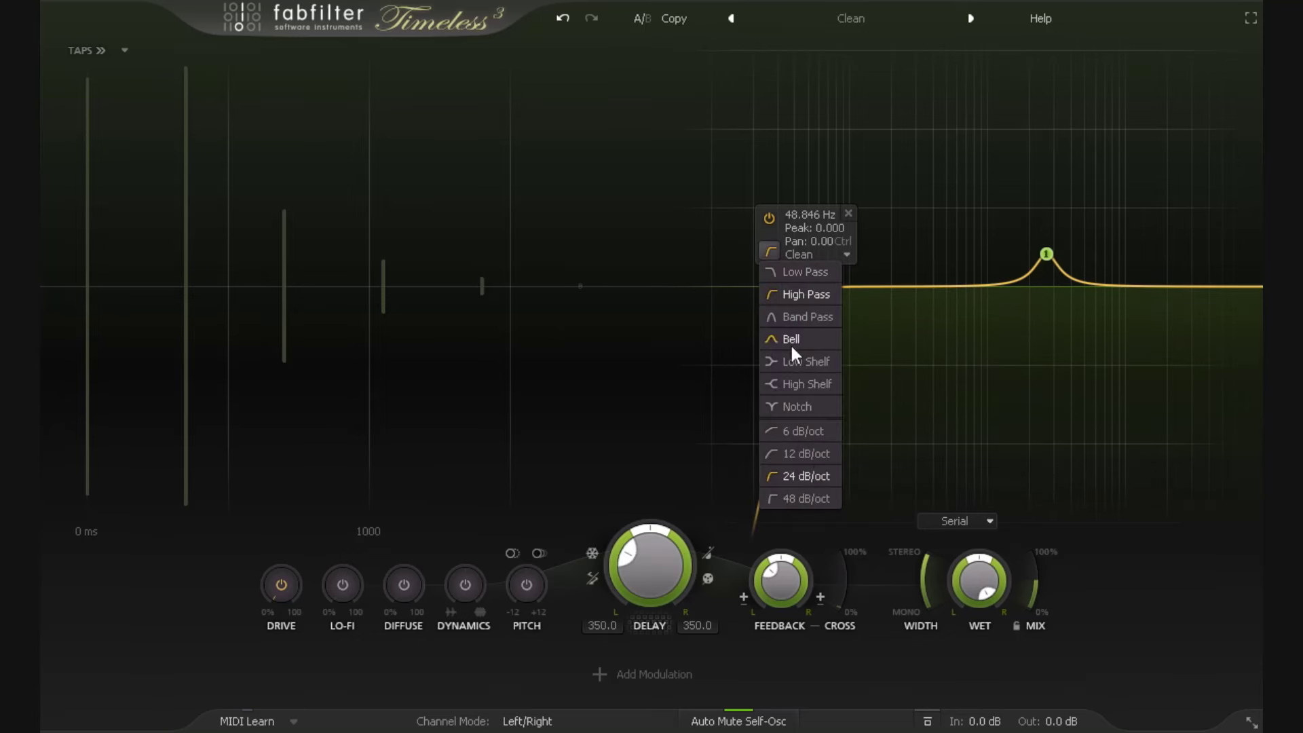
{"action": "left_click", "coordinate": [808, 498]}
{"action": "scroll", "coordinate": [807, 288], "scroll_direction": "down", "scroll_amount": 3}
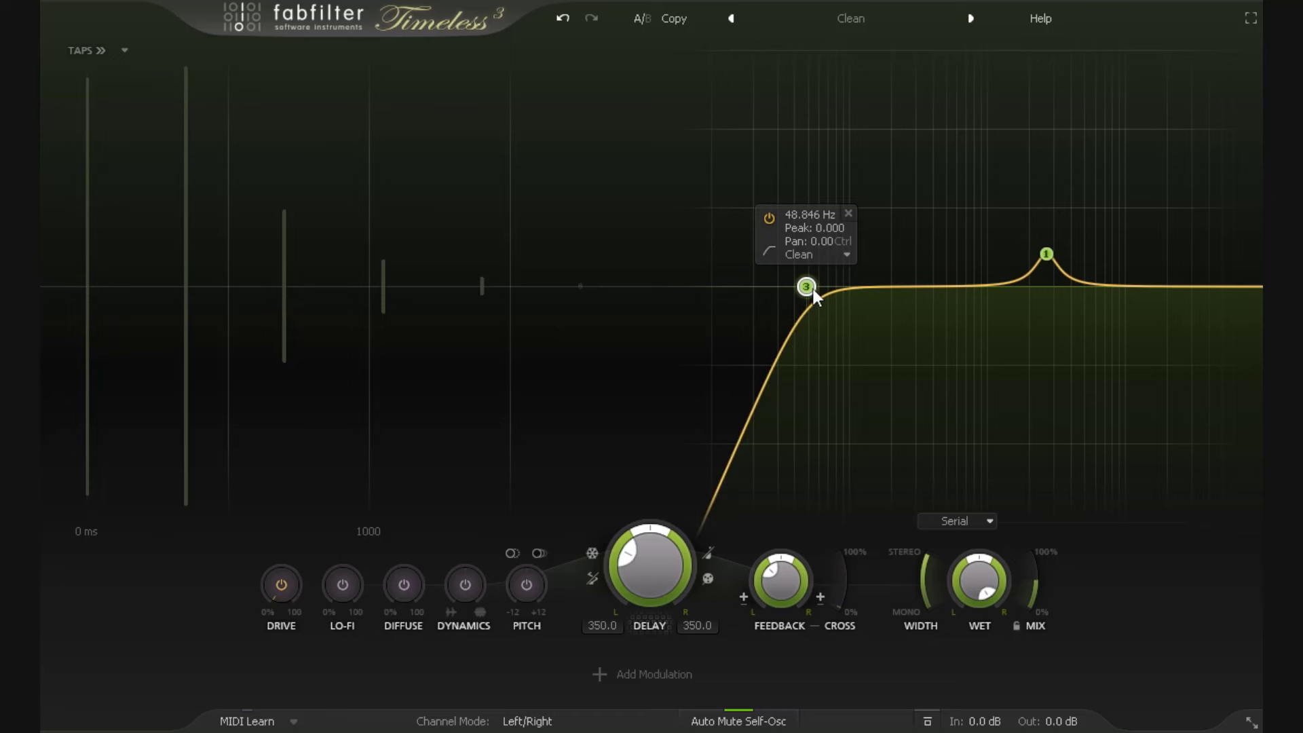
{"action": "scroll", "coordinate": [813, 289], "scroll_direction": "up", "scroll_amount": 4}
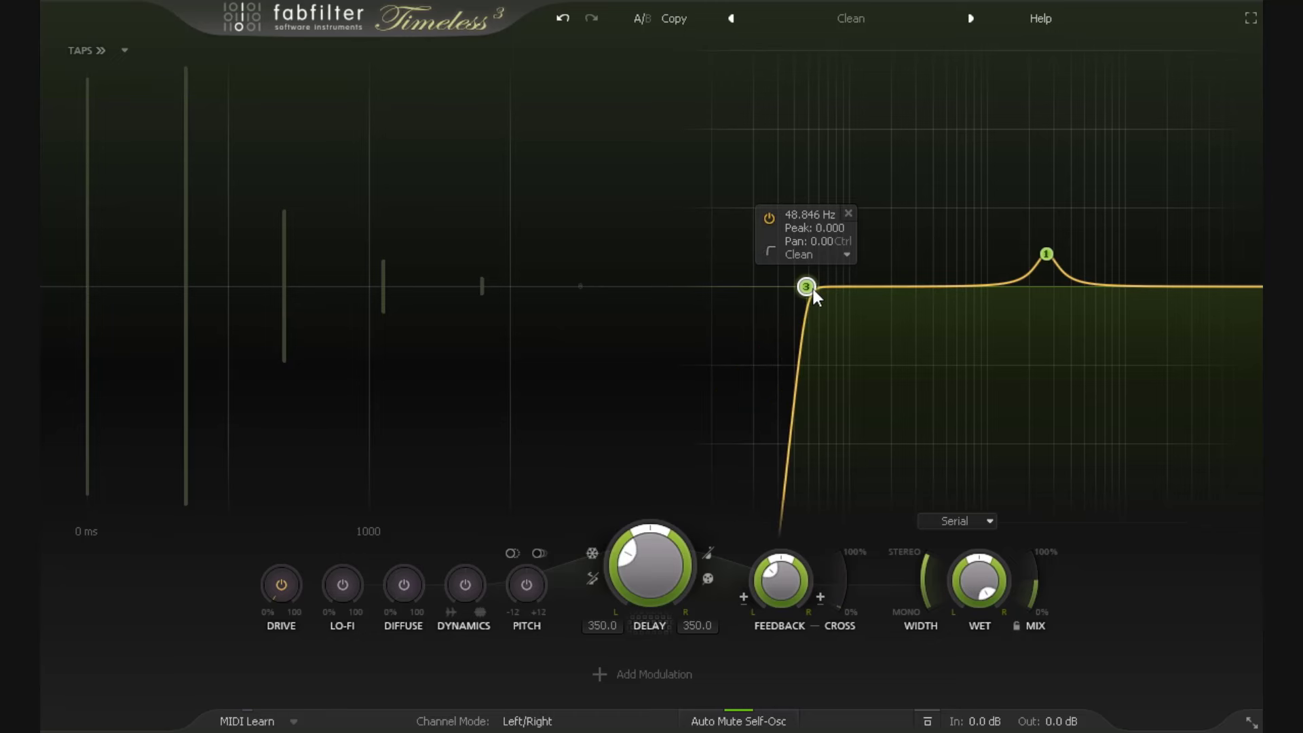
Step: Try a Band Pass filter at 268.49 Hz with slopes from 12 to 48 dB/oct, and delete that band
{"action": "left_click", "coordinate": [909, 286]}
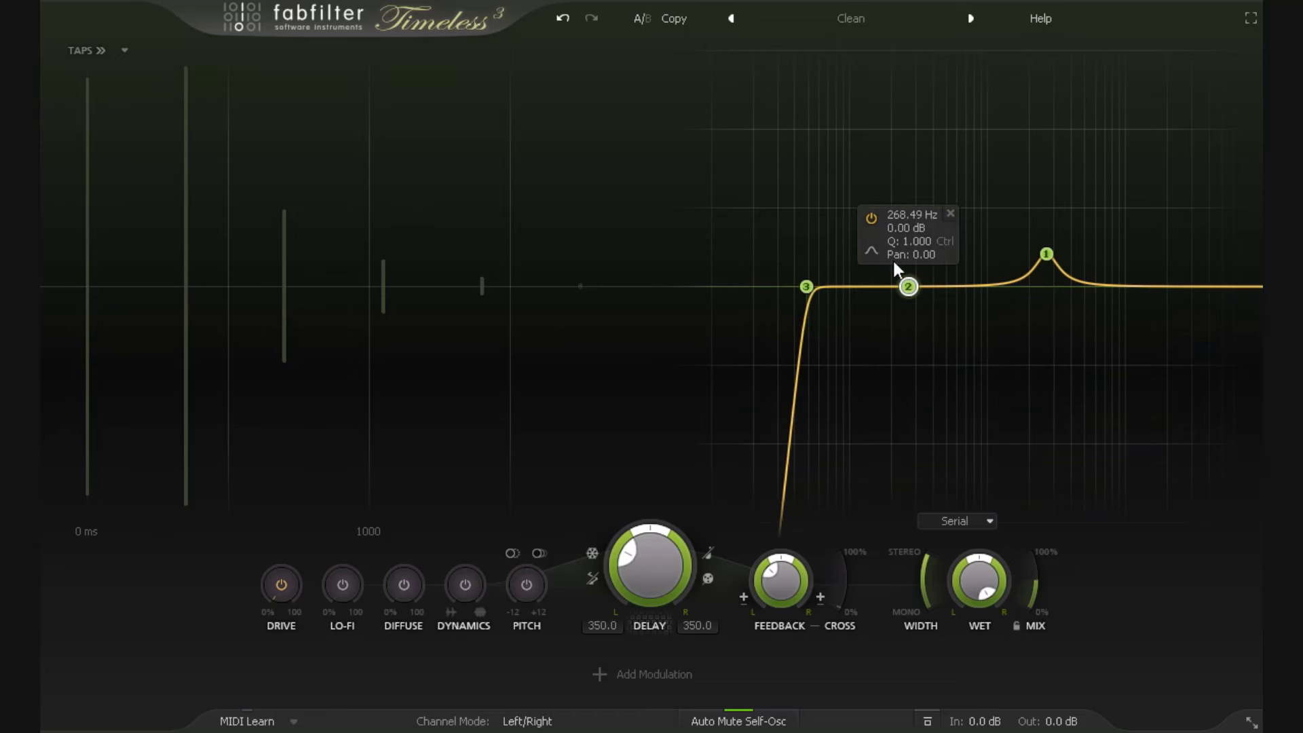
{"action": "left_click", "coordinate": [872, 250]}
{"action": "left_click", "coordinate": [919, 309]}
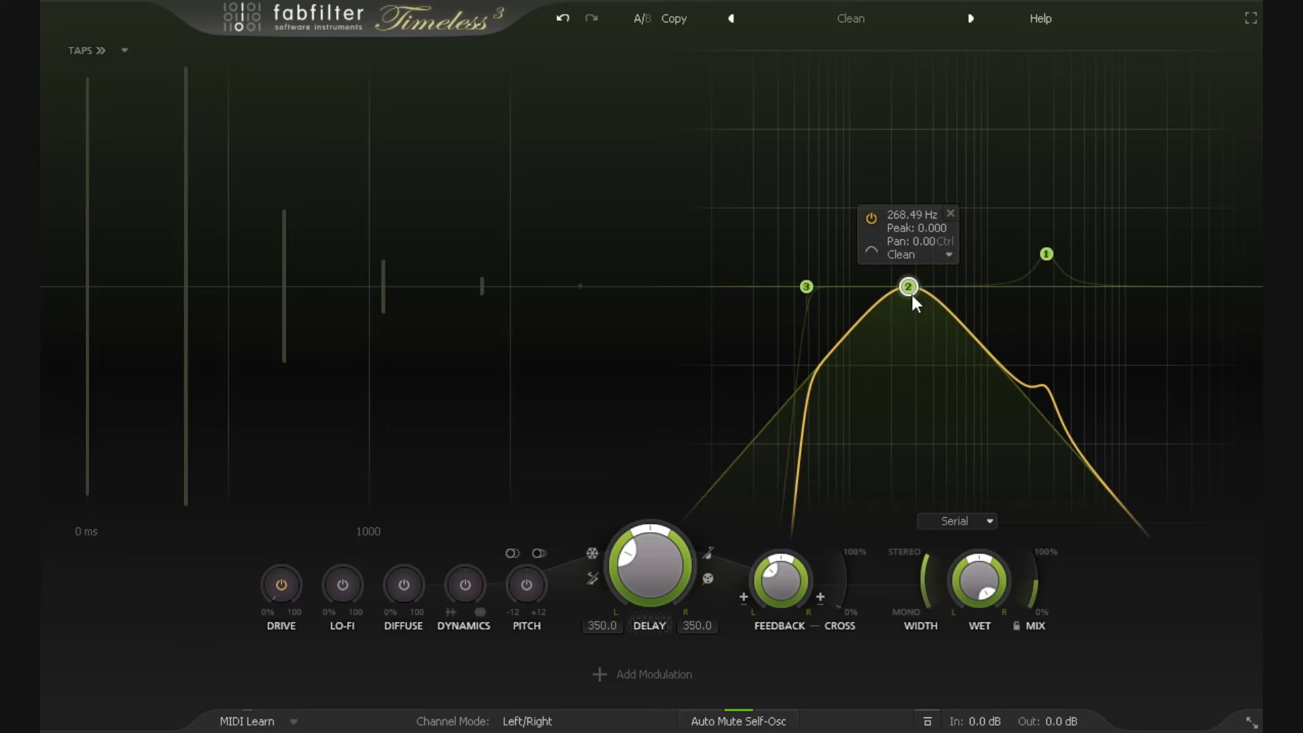
{"action": "scroll", "coordinate": [910, 286], "scroll_direction": "up", "scroll_amount": 3}
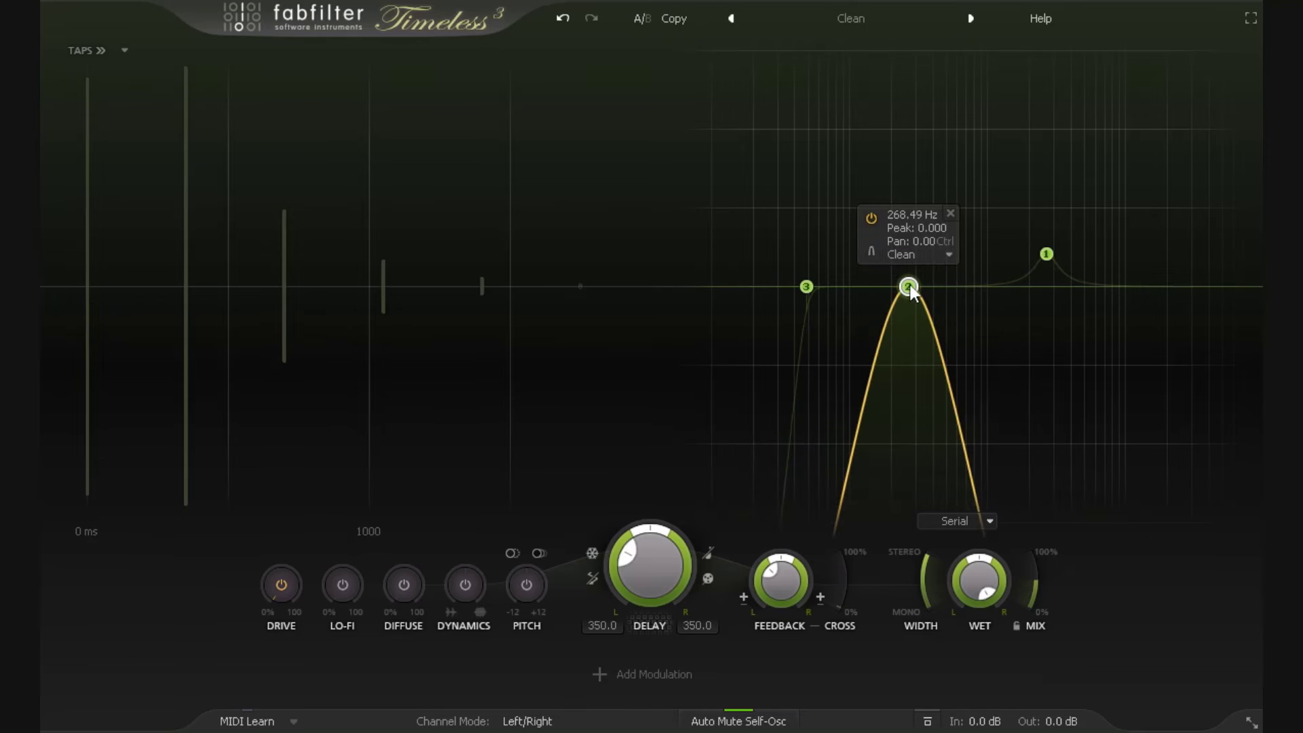
{"action": "scroll", "coordinate": [910, 286], "scroll_direction": "down", "scroll_amount": 2}
{"action": "left_click", "coordinate": [871, 249]}
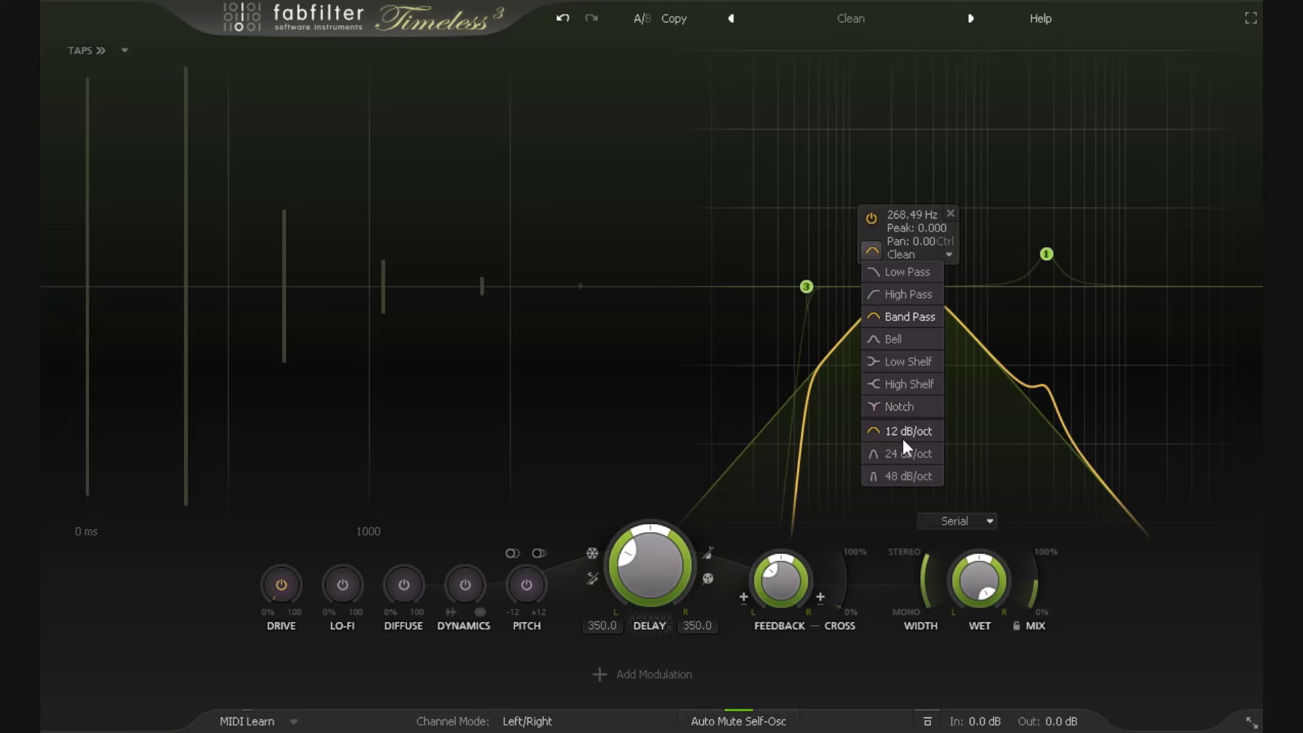
{"action": "left_click", "coordinate": [1055, 292]}
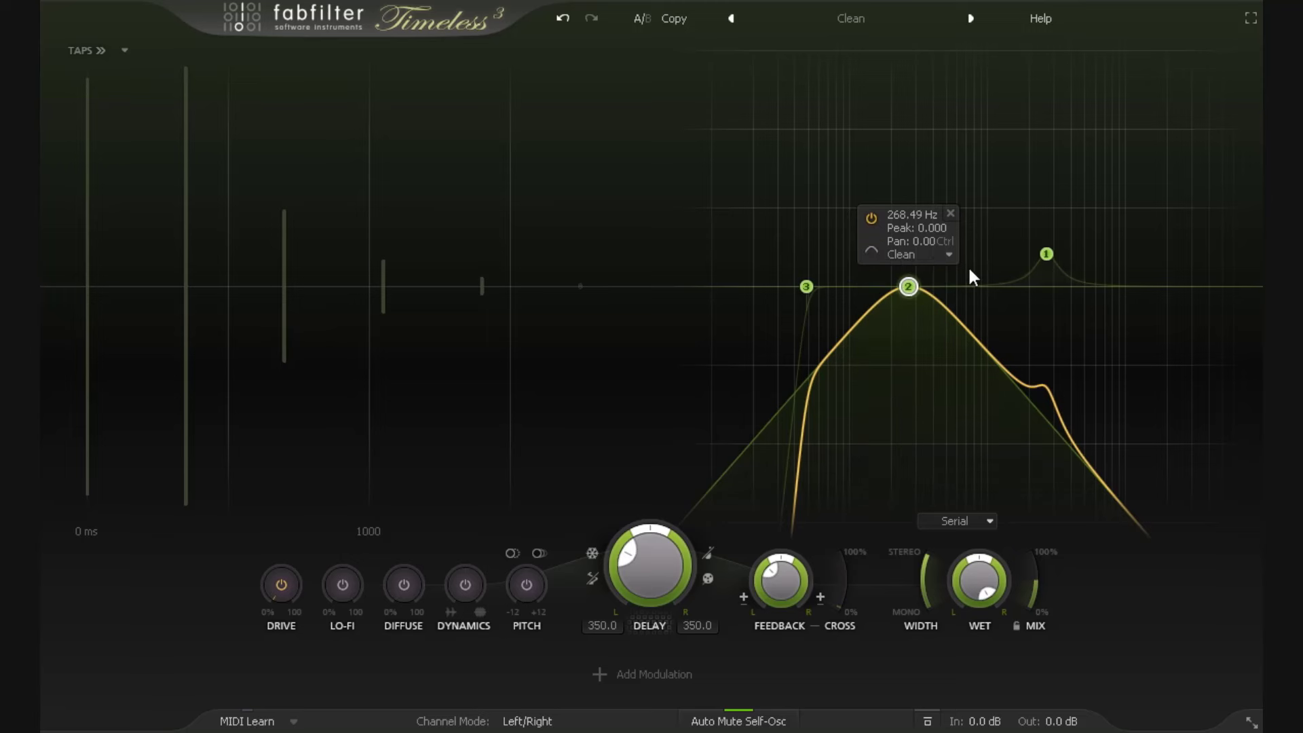
{"action": "left_click", "coordinate": [950, 215]}
Step: Add a filter band at 17169 Hz, try the High Pass shape on it, and change it to Low Pass
{"action": "left_click", "coordinate": [1158, 289]}
{"action": "left_click", "coordinate": [1120, 251]}
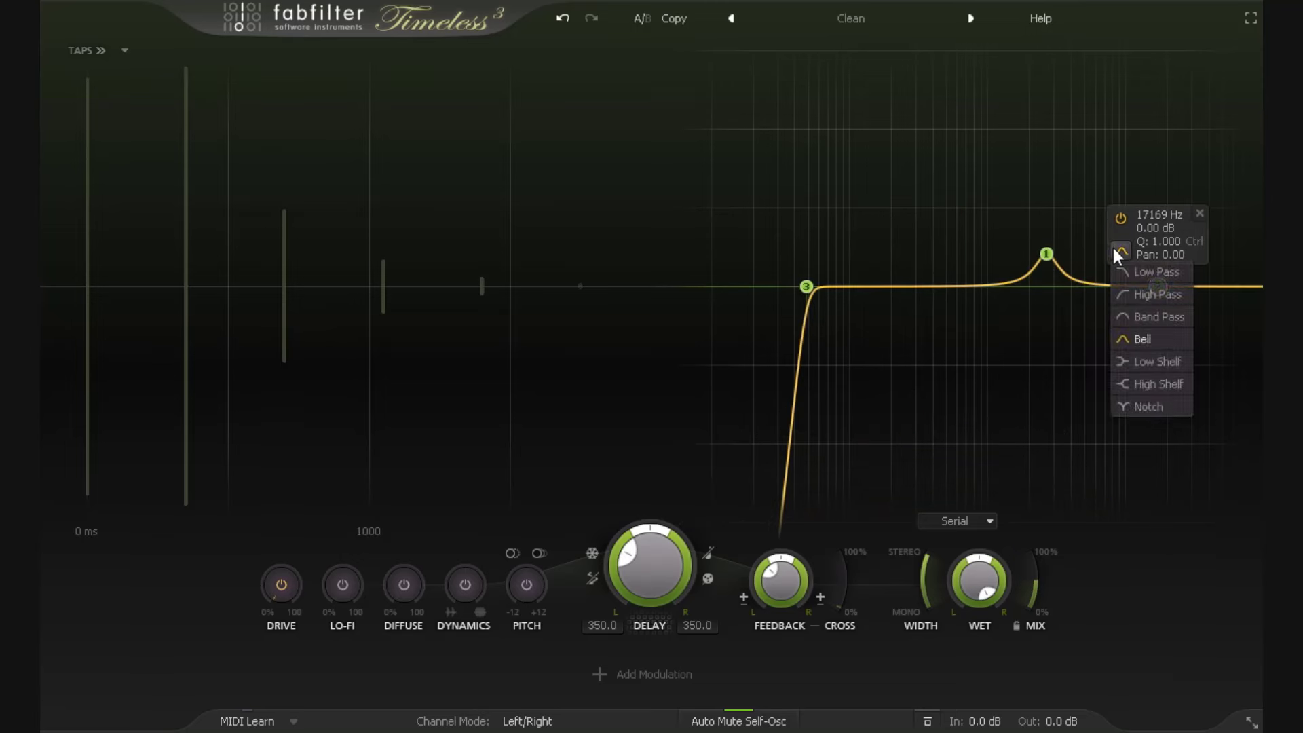
{"action": "left_click", "coordinate": [1160, 292]}
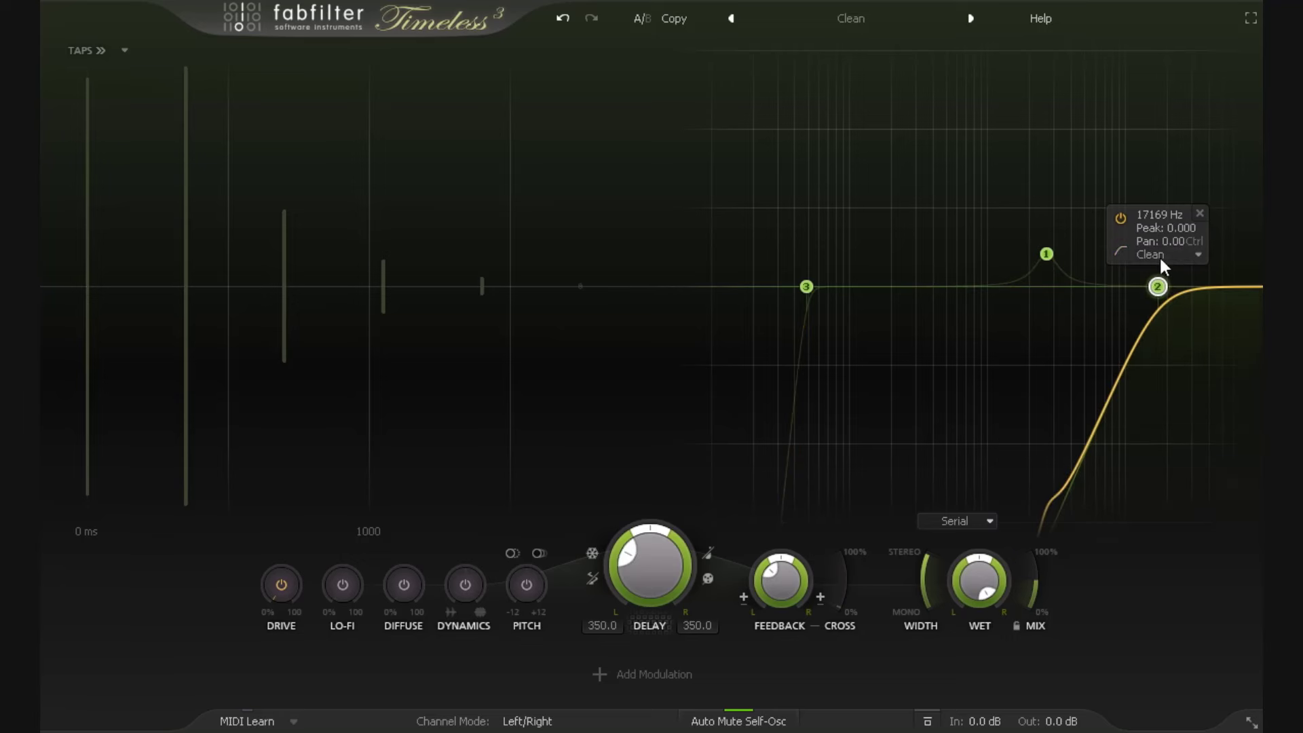
{"action": "left_click", "coordinate": [1120, 251]}
{"action": "left_click", "coordinate": [1171, 274]}
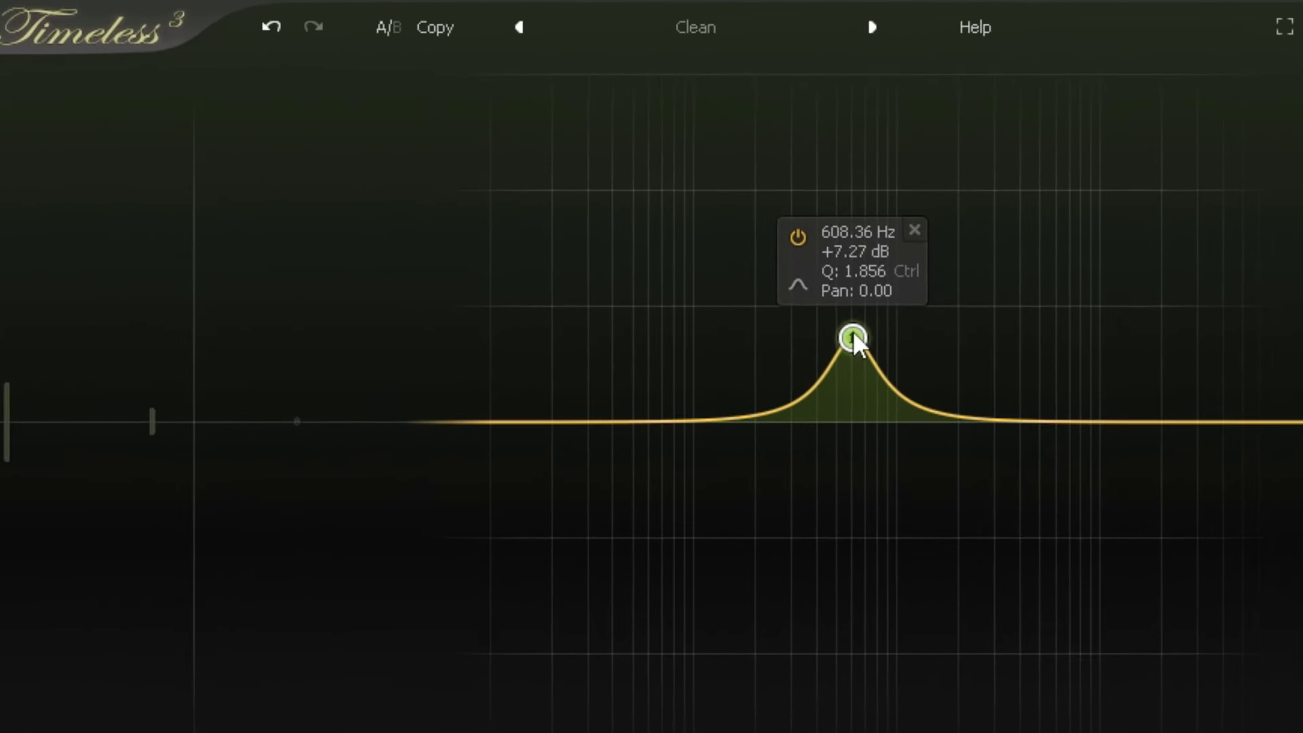
Step: Pan the 608.36 Hz bell band to 0.62, and bypass and re-enable the band to compare the sound
{"action": "left_click_drag", "start_coordinate": [852, 331], "coordinate": [942, 331]}
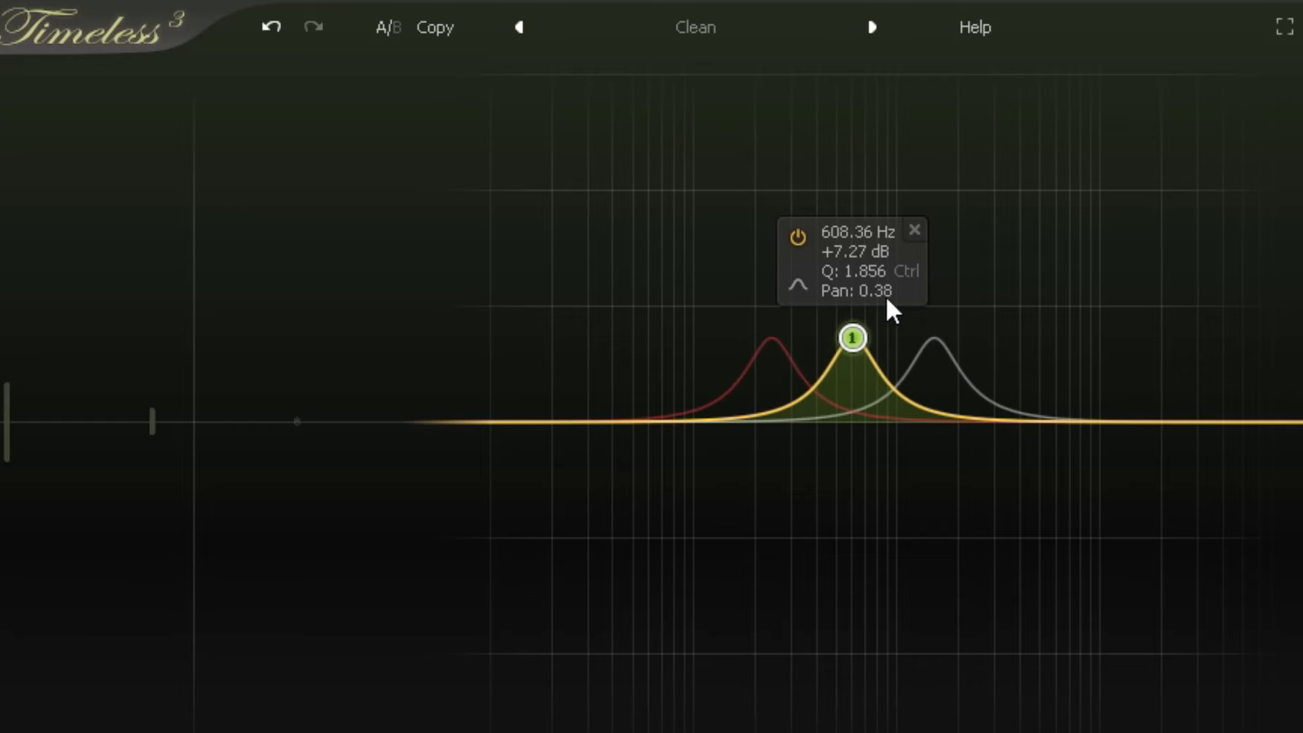
{"action": "left_click_drag", "start_coordinate": [863, 339], "coordinate": [904, 342]}
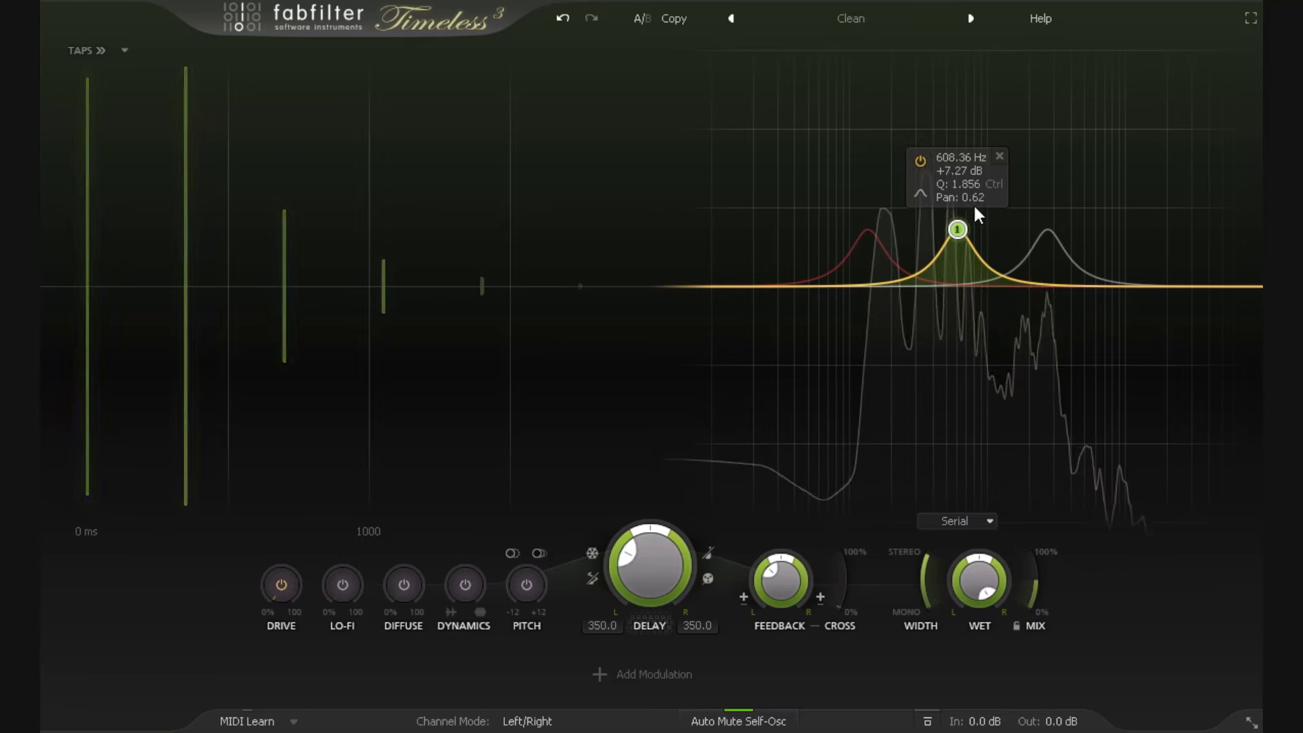
{"action": "left_click", "coordinate": [920, 161]}
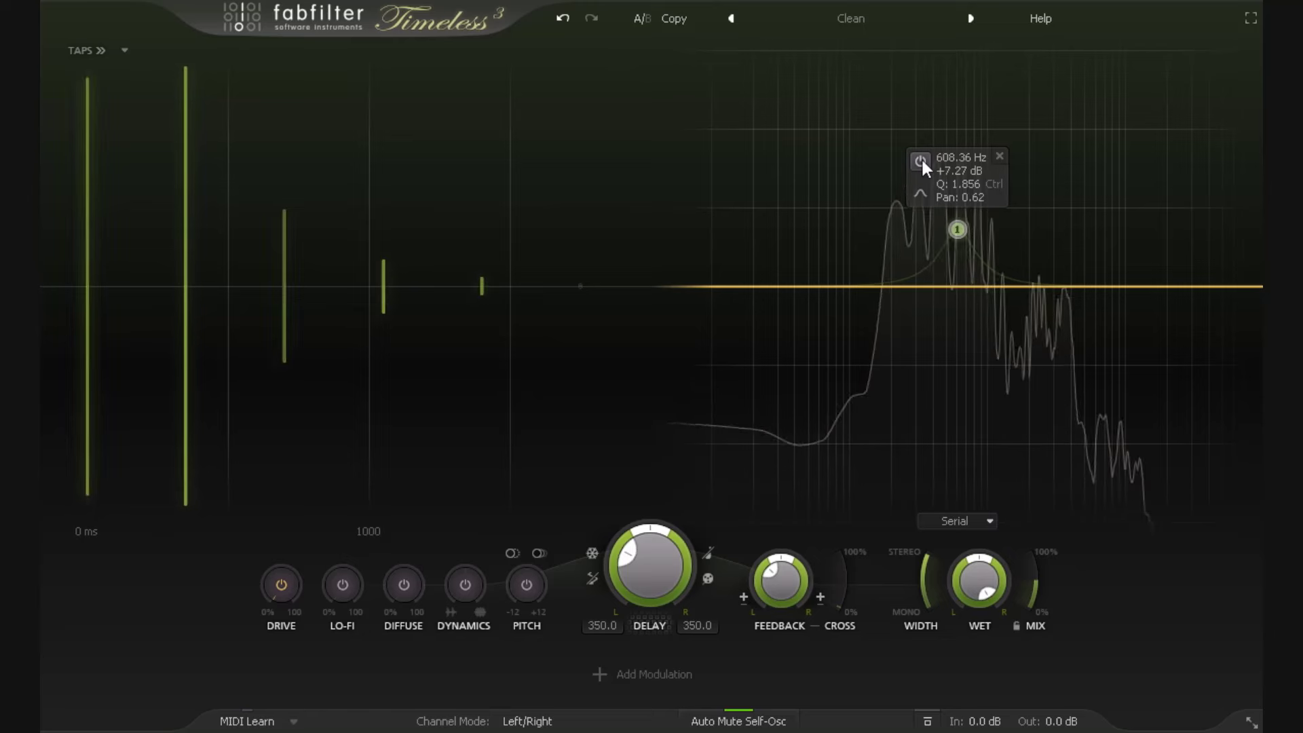
{"action": "left_click", "coordinate": [921, 161]}
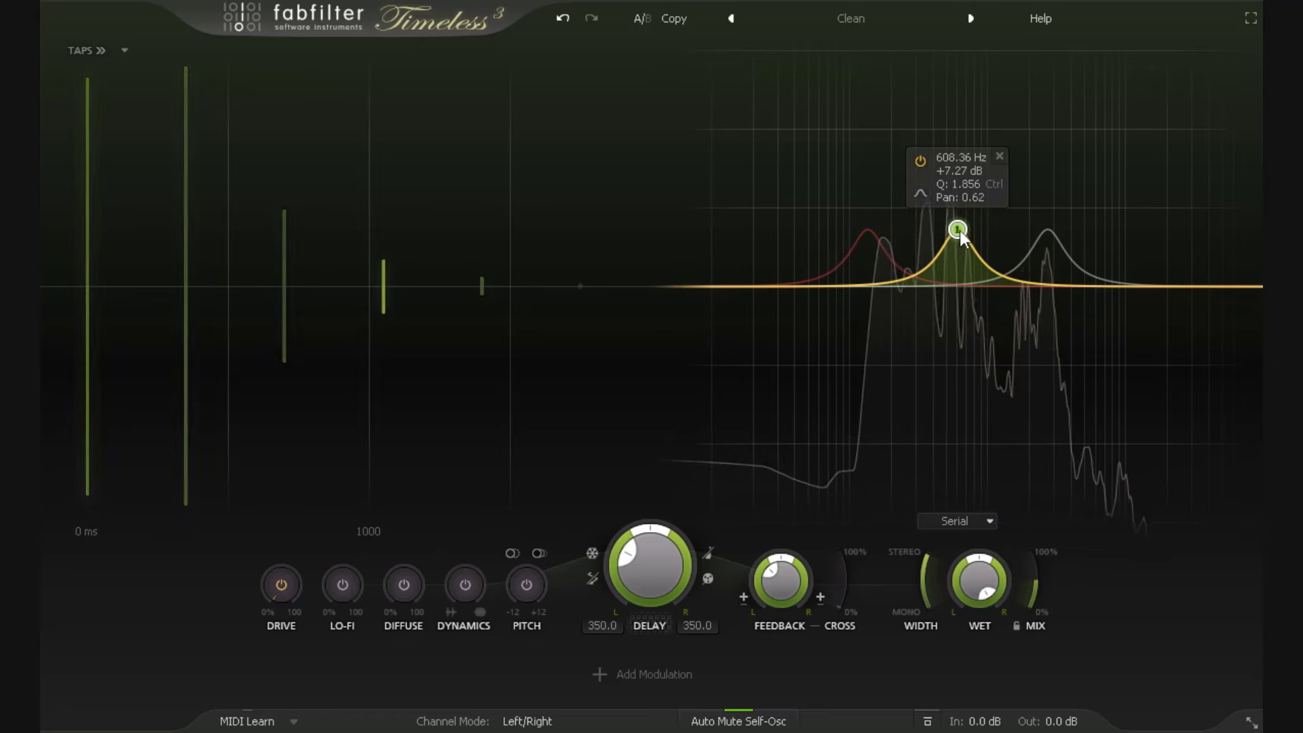
{"action": "mouse_move", "coordinate": [959, 230]}
{"action": "left_mouse_down"}
{"action": "mouse_move", "coordinate": [961, 177]}
{"action": "mouse_move", "coordinate": [958, 257]}
{"action": "mouse_move", "coordinate": [963, 241]}
{"action": "left_mouse_up"}
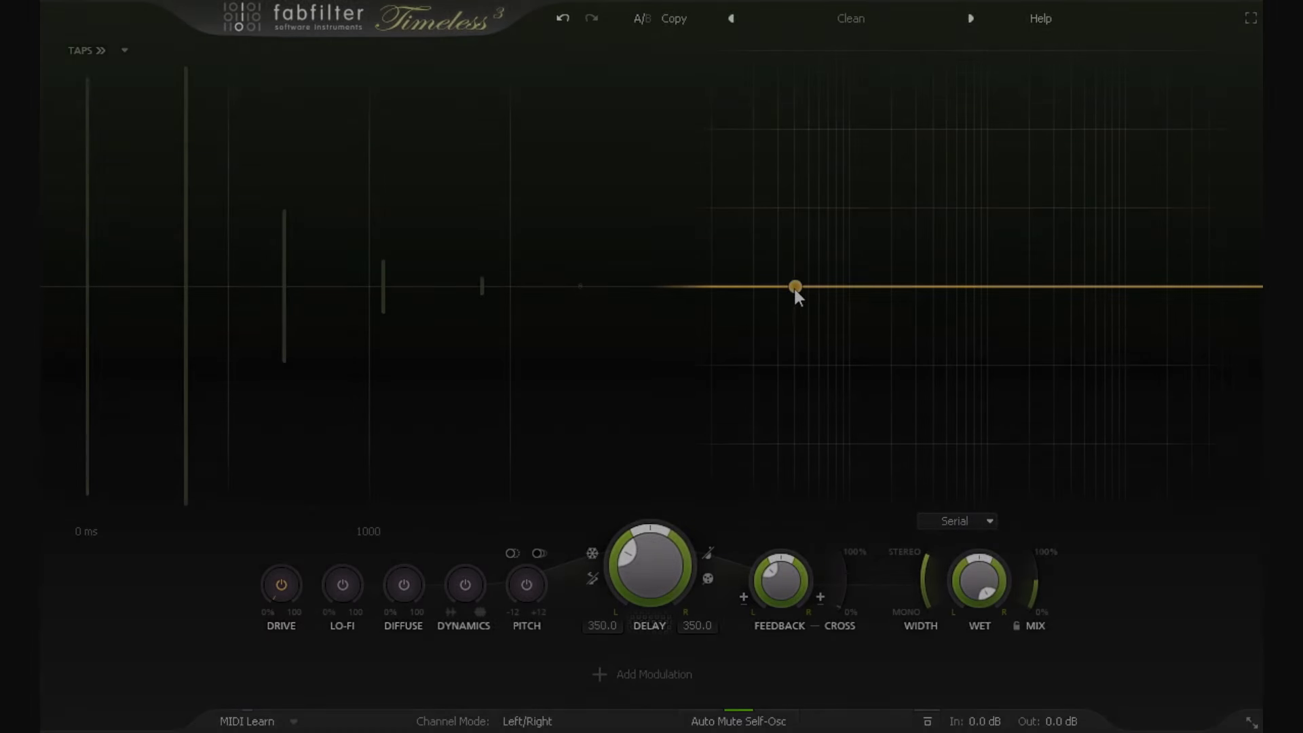
Step: Add a Low Pass band at 33.008 Hz with the Clean style and a 6 dB/oct slope
{"action": "left_click_drag", "start_coordinate": [794, 287], "coordinate": [764, 288]}
{"action": "left_click", "coordinate": [727, 250]}
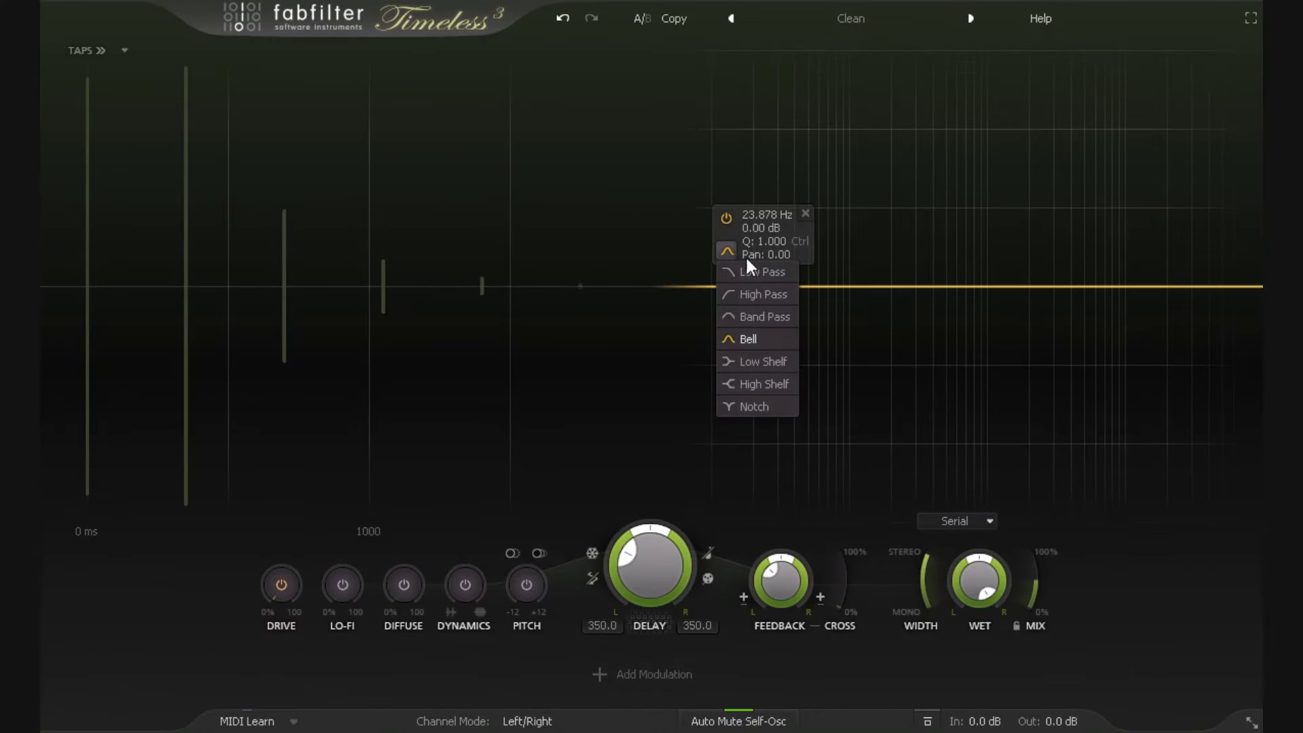
{"action": "left_click", "coordinate": [771, 276]}
{"action": "left_click_drag", "start_coordinate": [764, 285], "coordinate": [783, 287]}
{"action": "left_click", "coordinate": [779, 256]}
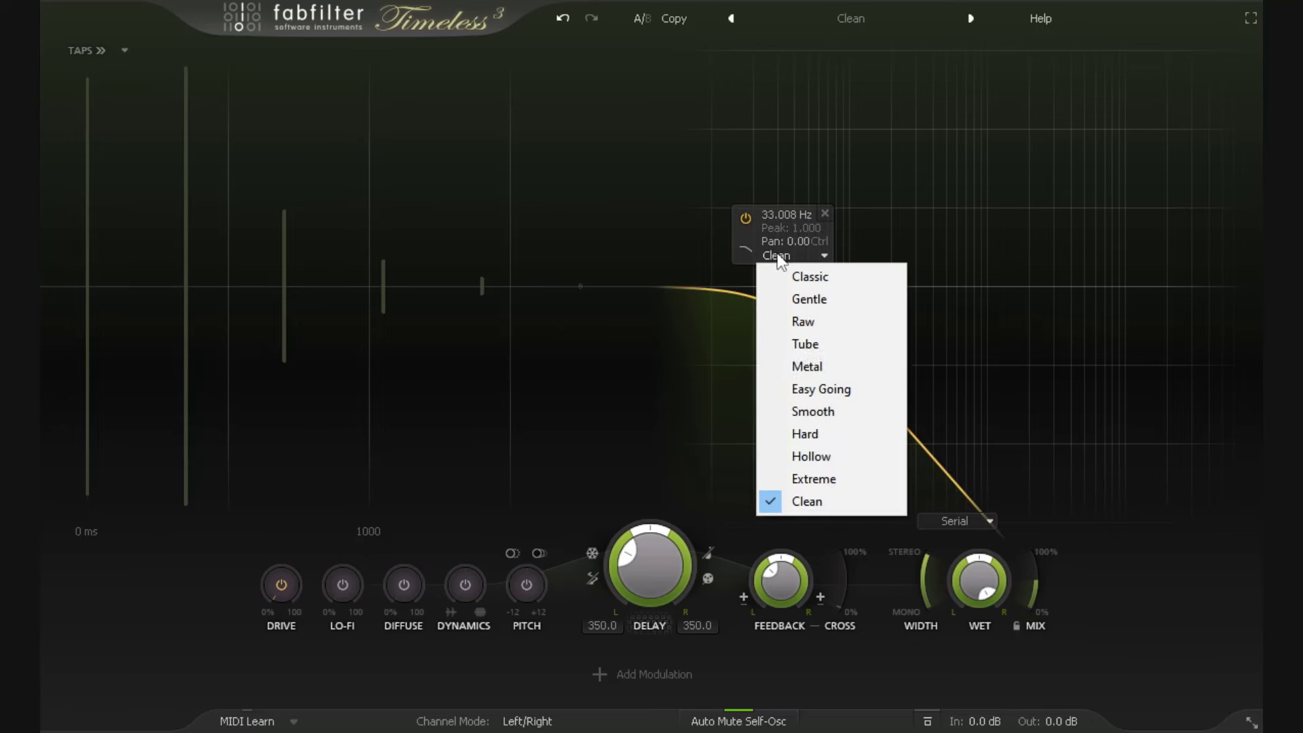
{"action": "left_click", "coordinate": [745, 251]}
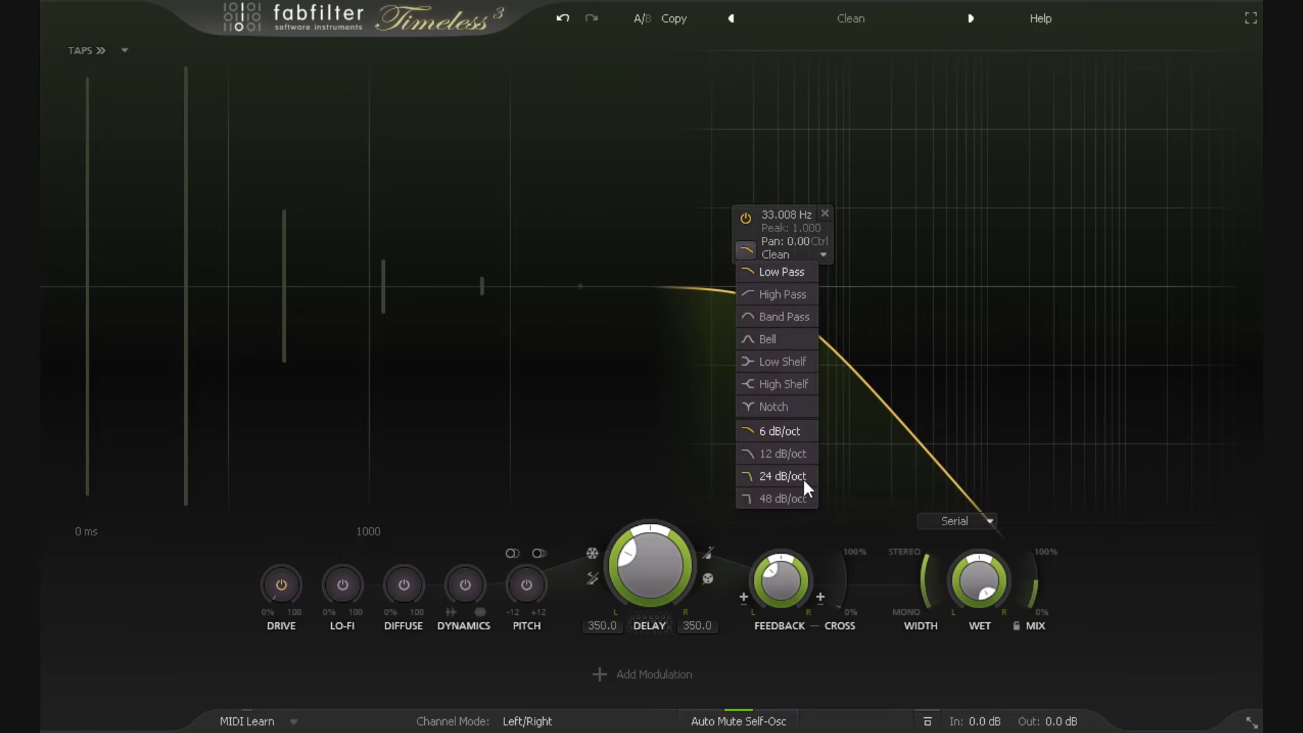
{"action": "left_click", "coordinate": [791, 432]}
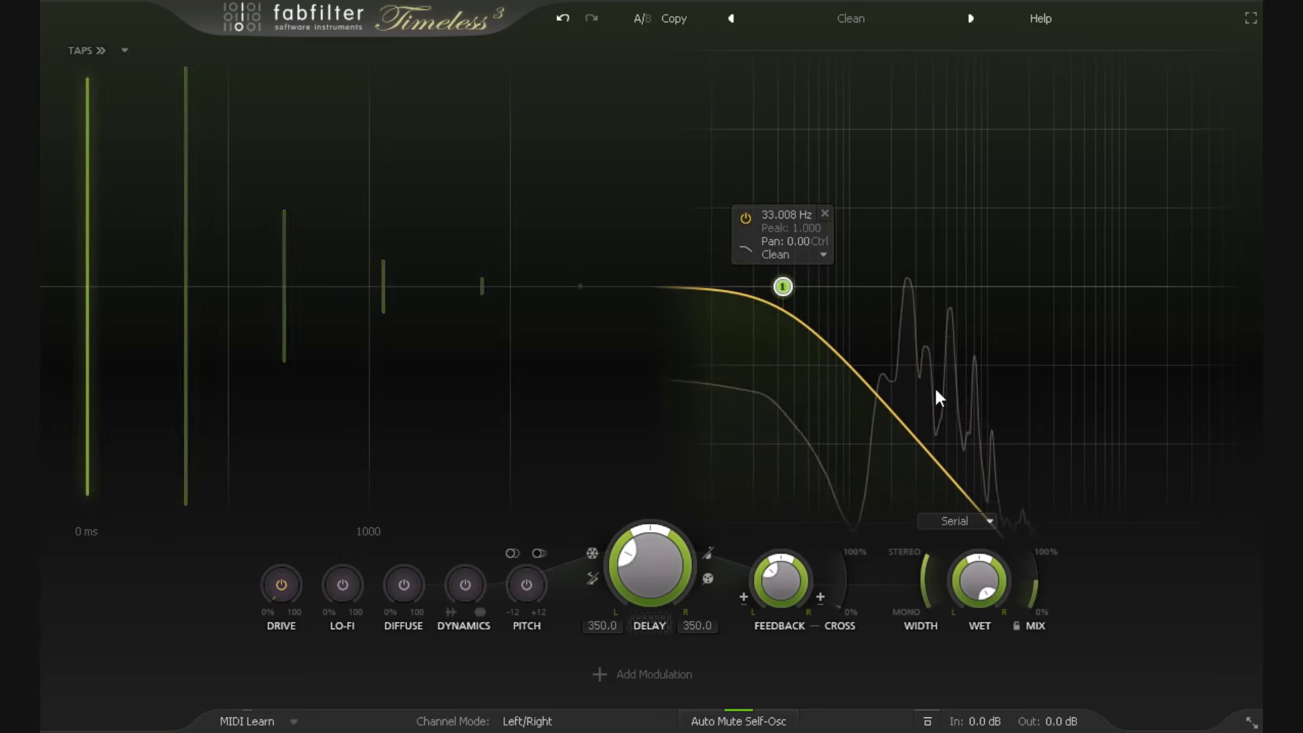
Step: Lower the 6 dB/oct low-pass filter's cutoff to about 23.5 Hz
{"action": "left_click", "coordinate": [753, 255]}
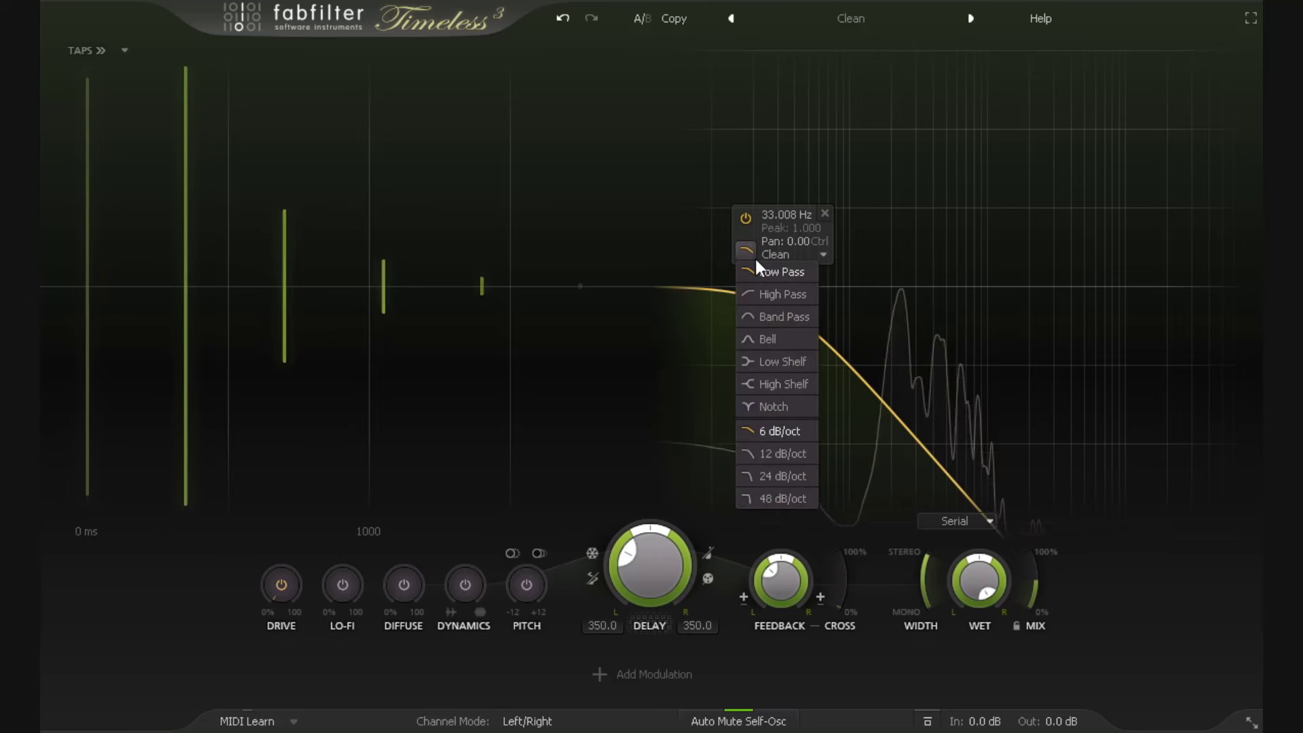
{"action": "left_click", "coordinate": [981, 296]}
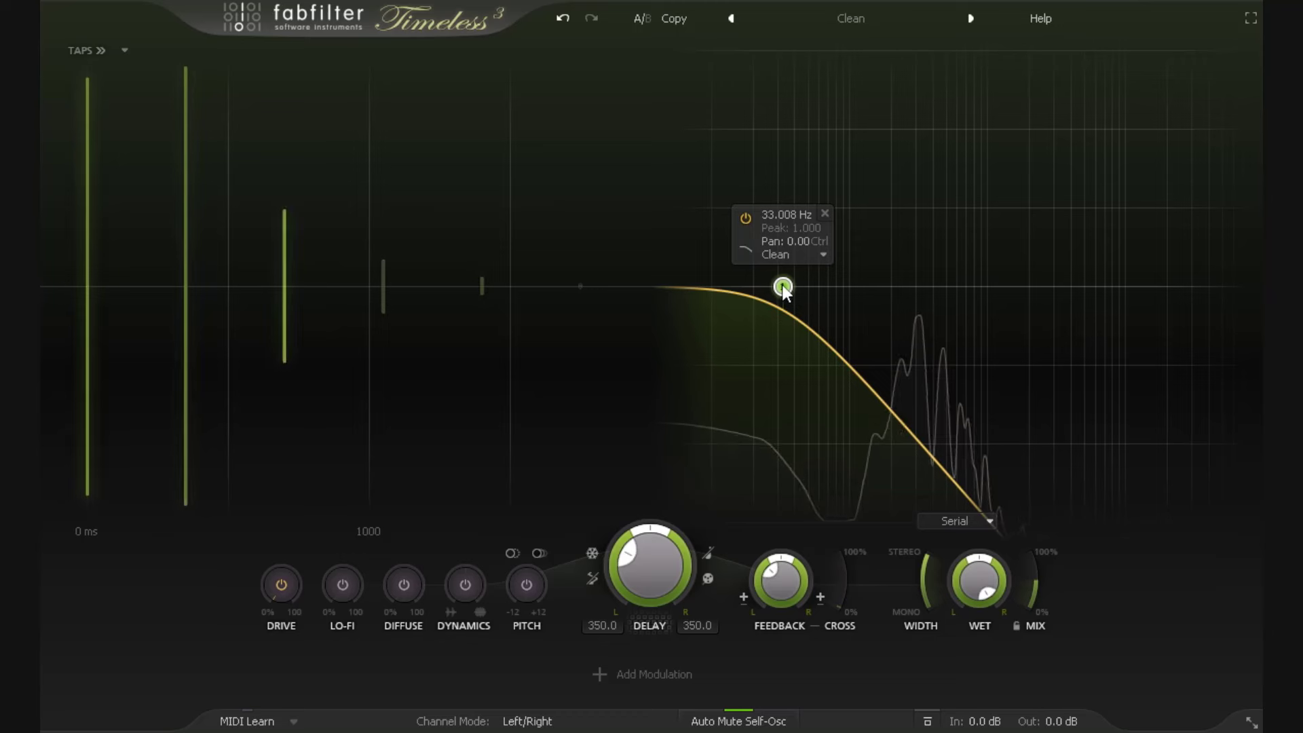
{"action": "left_click_drag", "start_coordinate": [782, 287], "coordinate": [762, 286]}
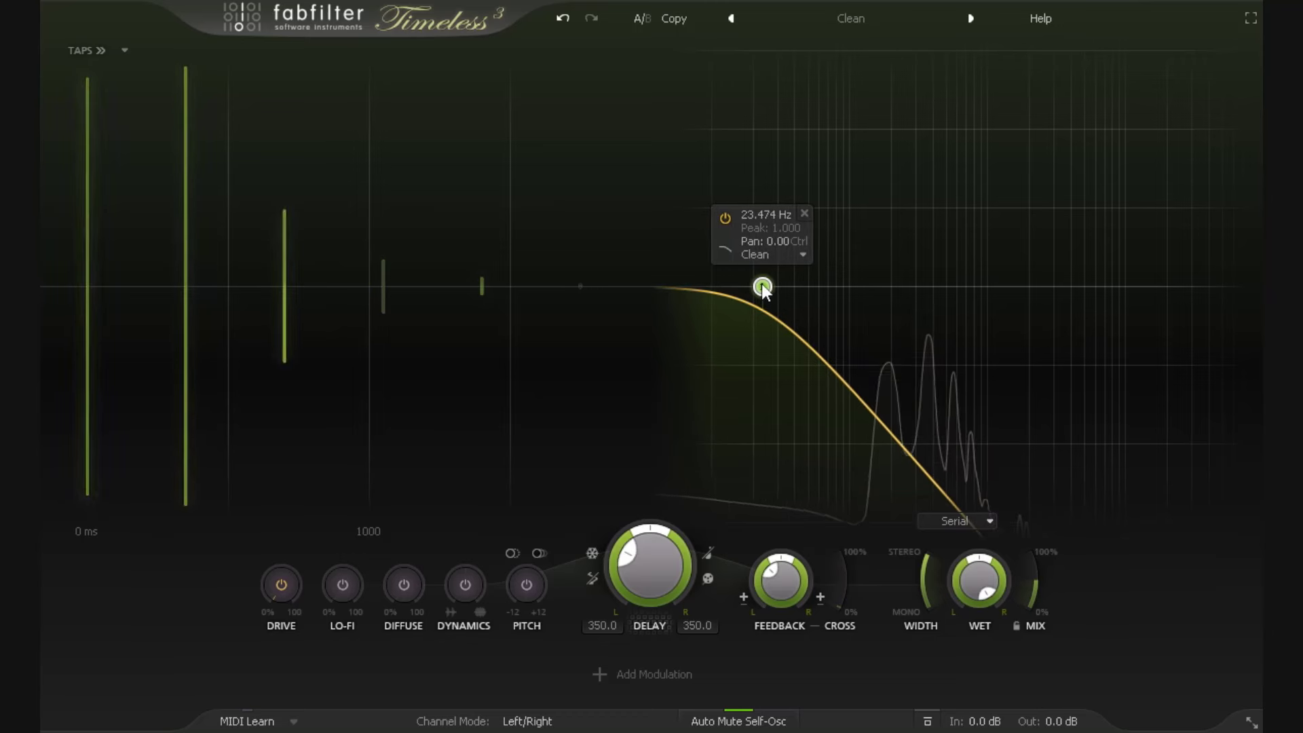
Step: Add two more low-pass filters, one at about 107 Hz and another slightly below 513 Hz
{"action": "double_click", "coordinate": [851, 285]}
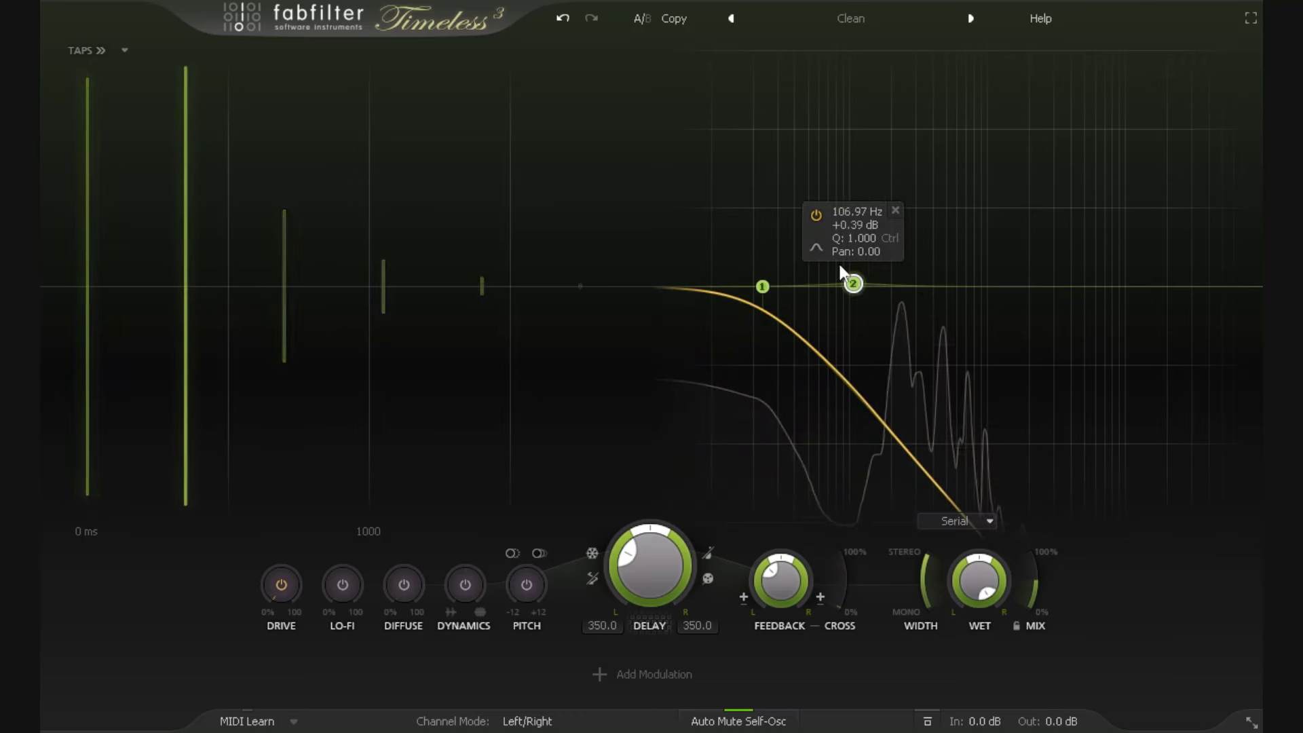
{"action": "left_click", "coordinate": [817, 248]}
{"action": "left_click", "coordinate": [848, 270]}
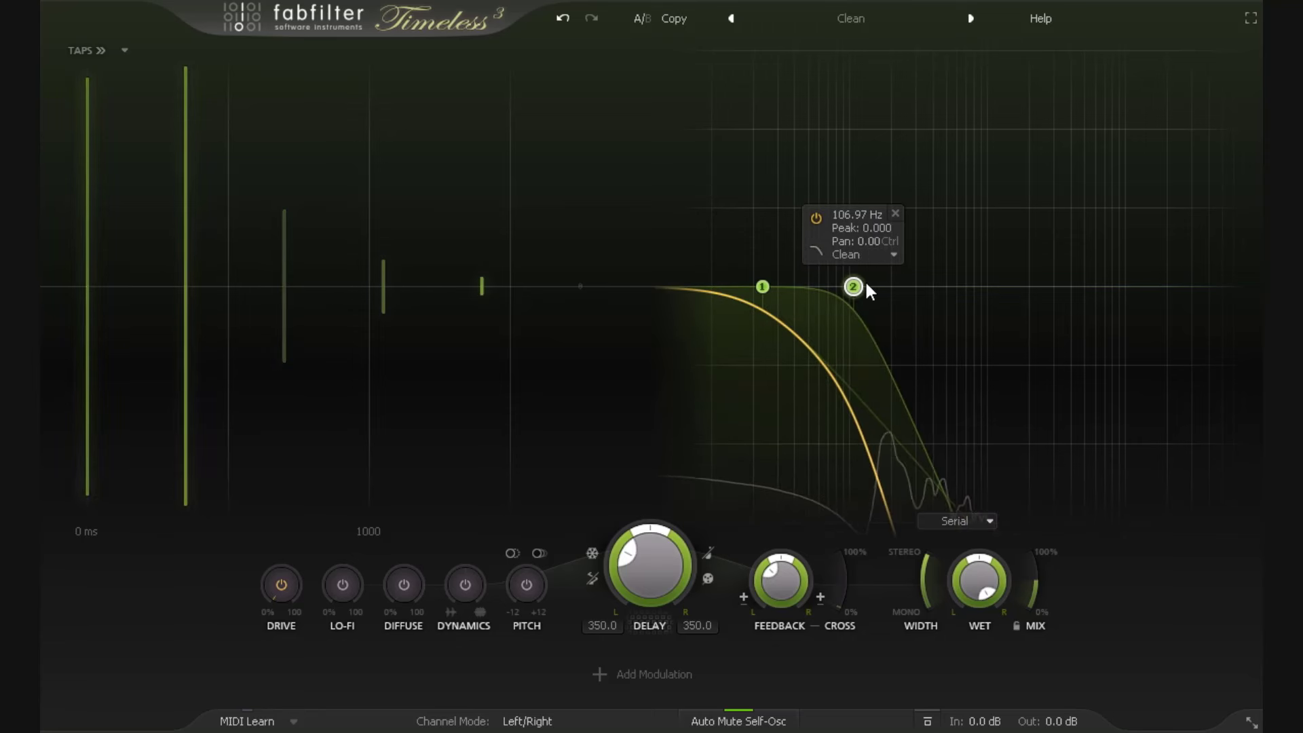
{"action": "double_click", "coordinate": [948, 292]}
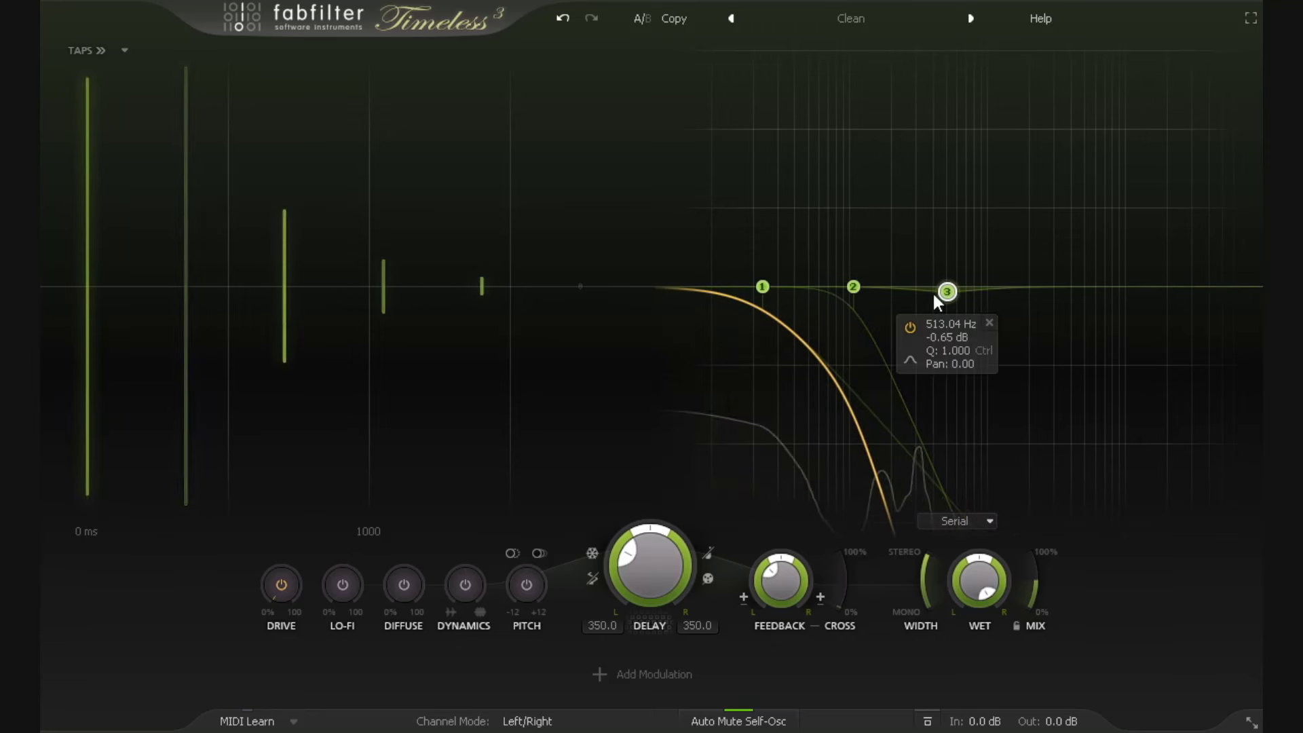
{"action": "left_click", "coordinate": [910, 358]}
{"action": "left_click", "coordinate": [946, 383]}
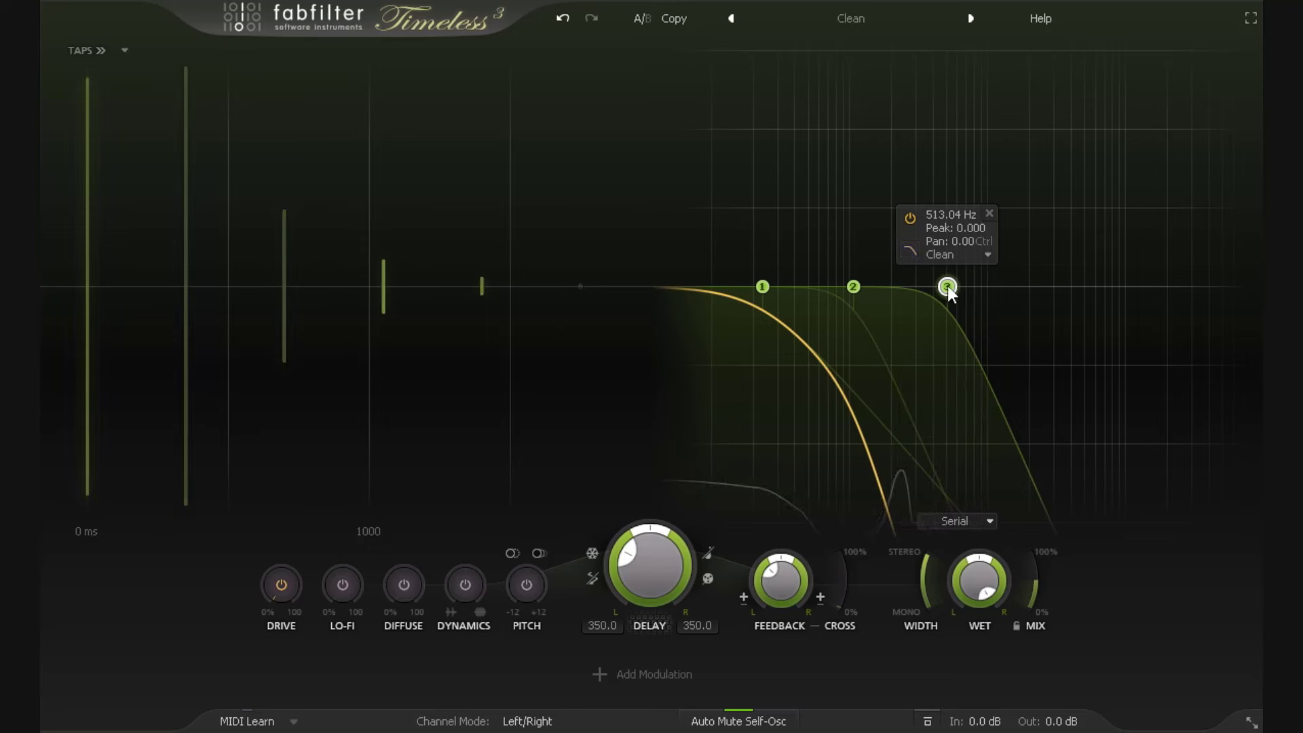
{"action": "left_click_drag", "start_coordinate": [947, 287], "coordinate": [936, 286]}
Step: Add a fourth low-pass filter at about 1972 Hz and a fifth slightly below 7840 Hz
{"action": "double_click", "coordinate": [1028, 285]}
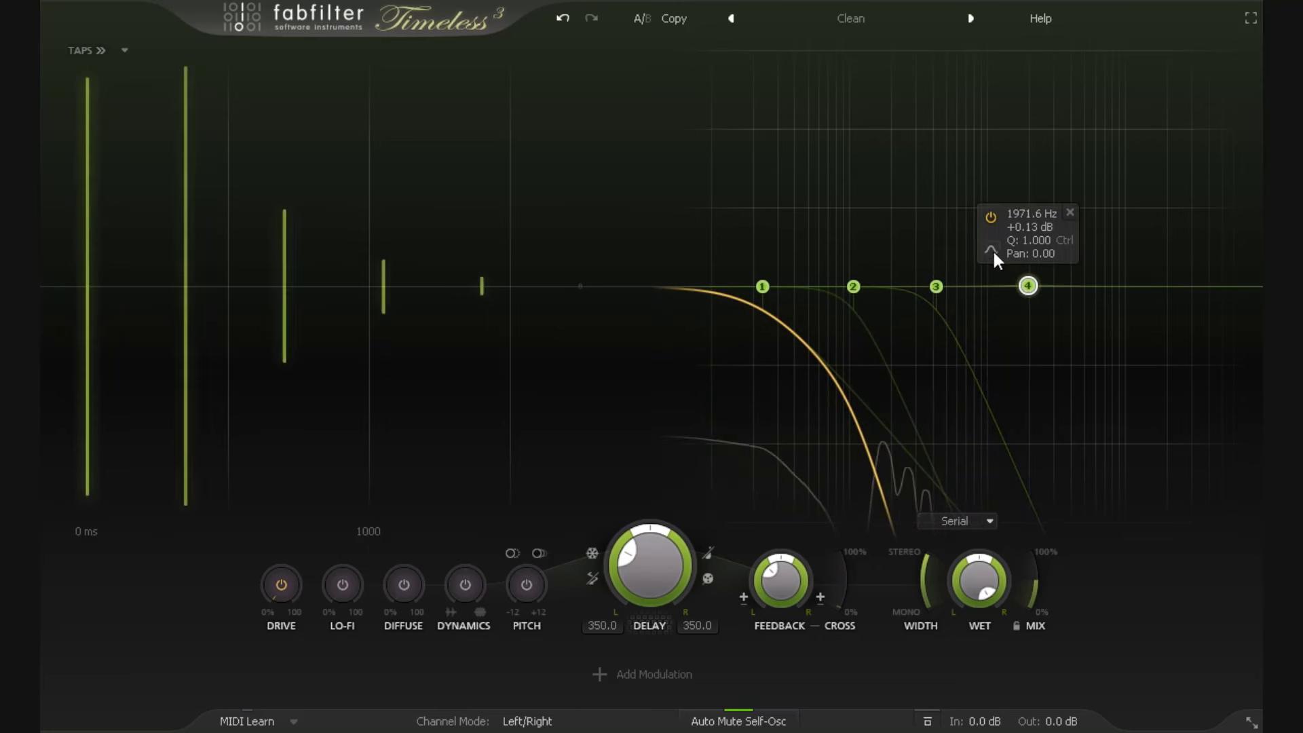
{"action": "left_click", "coordinate": [990, 250]}
{"action": "left_click", "coordinate": [1026, 271]}
{"action": "double_click", "coordinate": [1110, 289]}
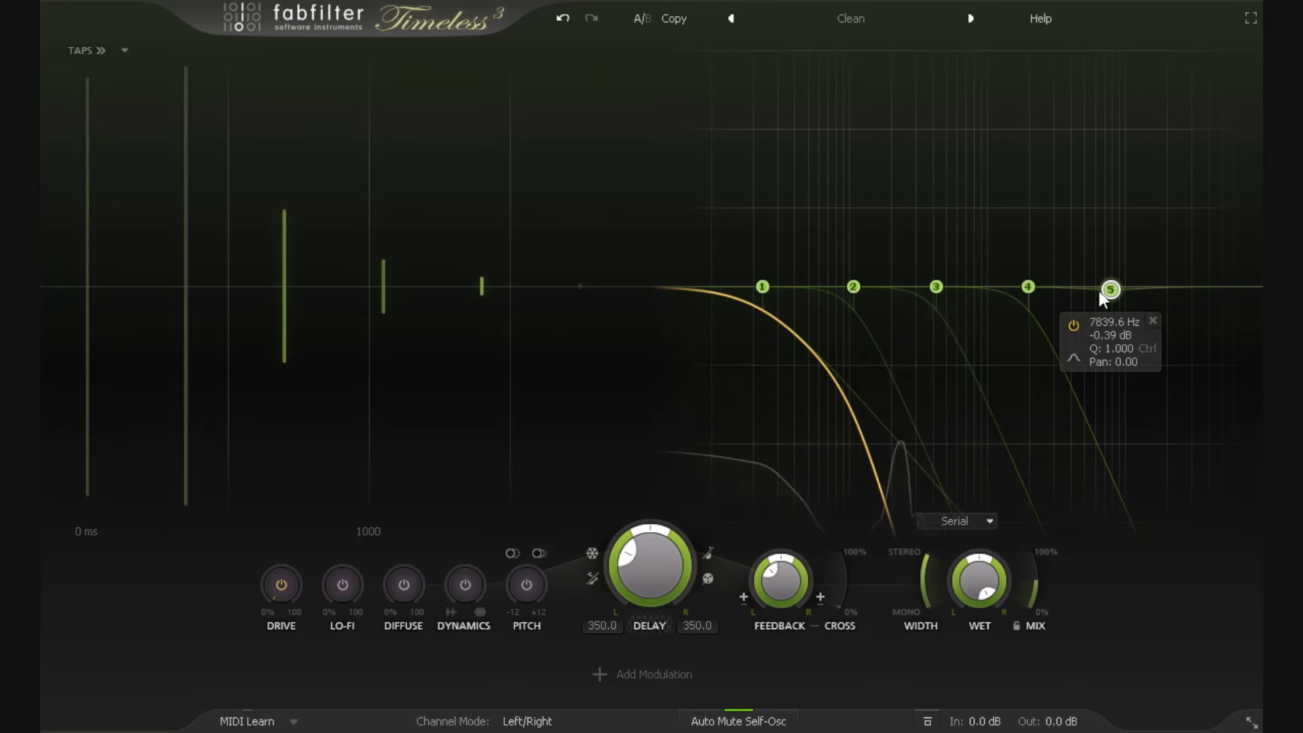
{"action": "left_click", "coordinate": [1073, 357]}
{"action": "left_click", "coordinate": [1099, 377]}
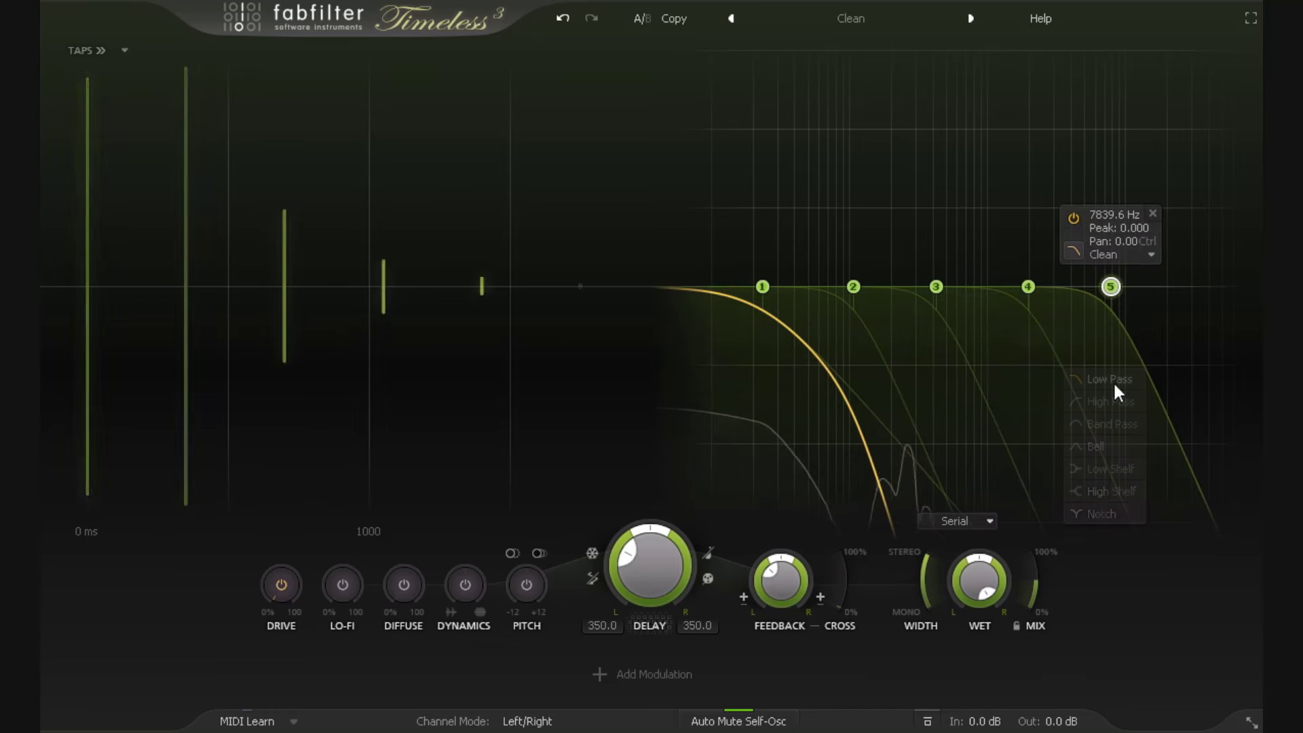
{"action": "left_click_drag", "start_coordinate": [1113, 290], "coordinate": [1104, 287]}
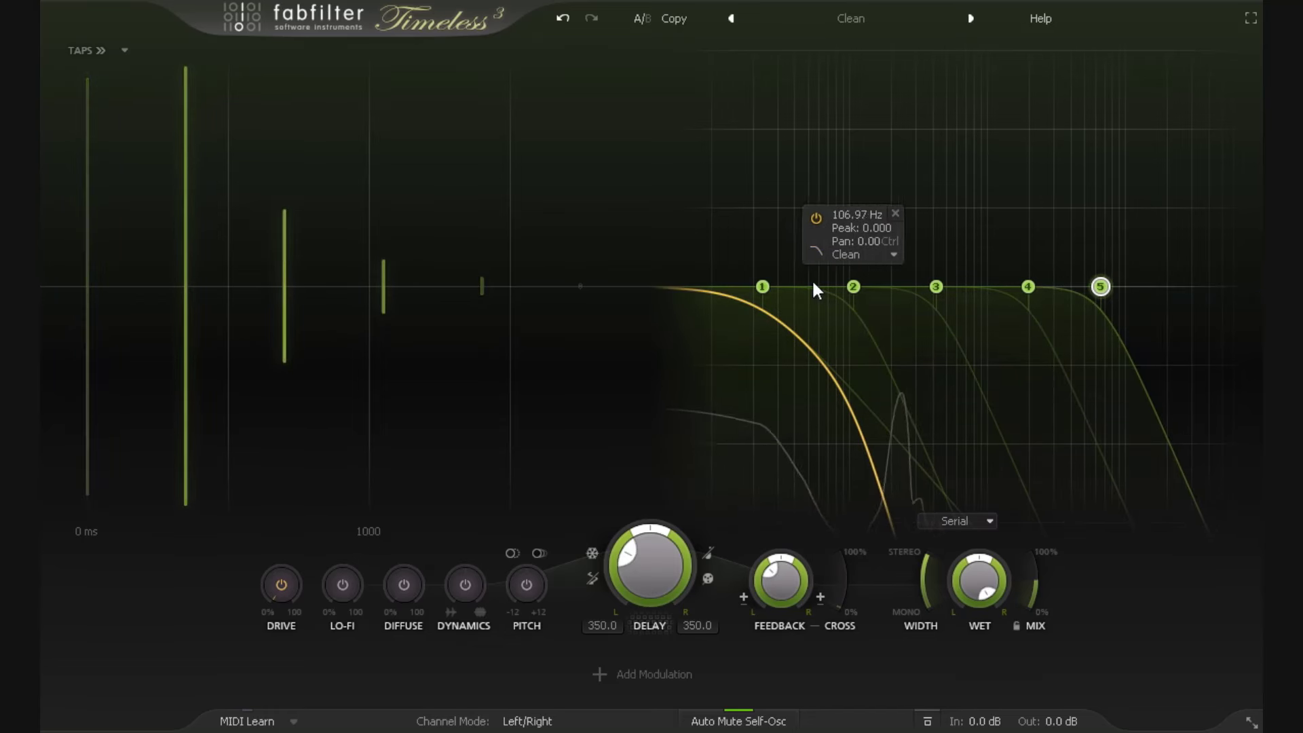
Step: Move filter 1 to about 56 Hz and filter 2 to about 292 Hz with peak 0.680, and raise filters 3, 4 and 5 in frequency and peak
{"action": "mouse_move", "coordinate": [767, 291]}
{"action": "left_click_drag", "start_coordinate": [771, 291], "coordinate": [906, 288]}
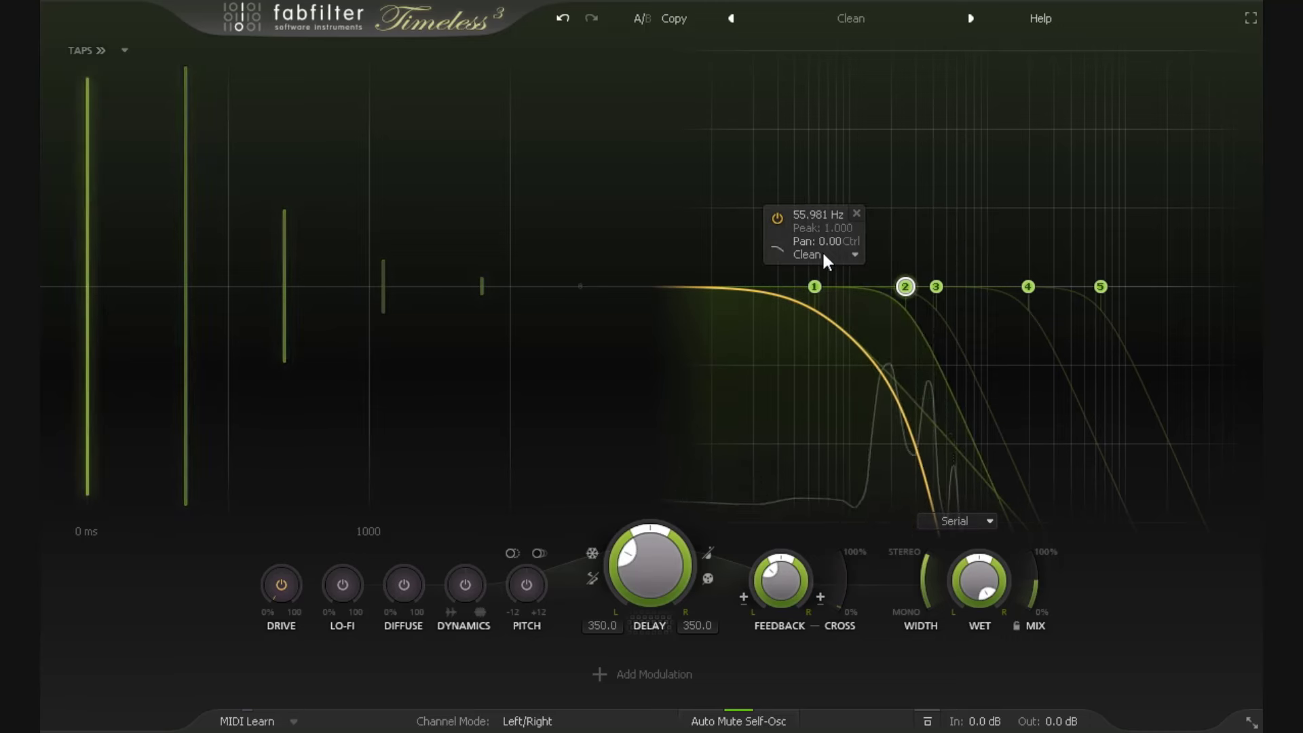
{"action": "left_click_drag", "start_coordinate": [905, 289], "coordinate": [913, 129]}
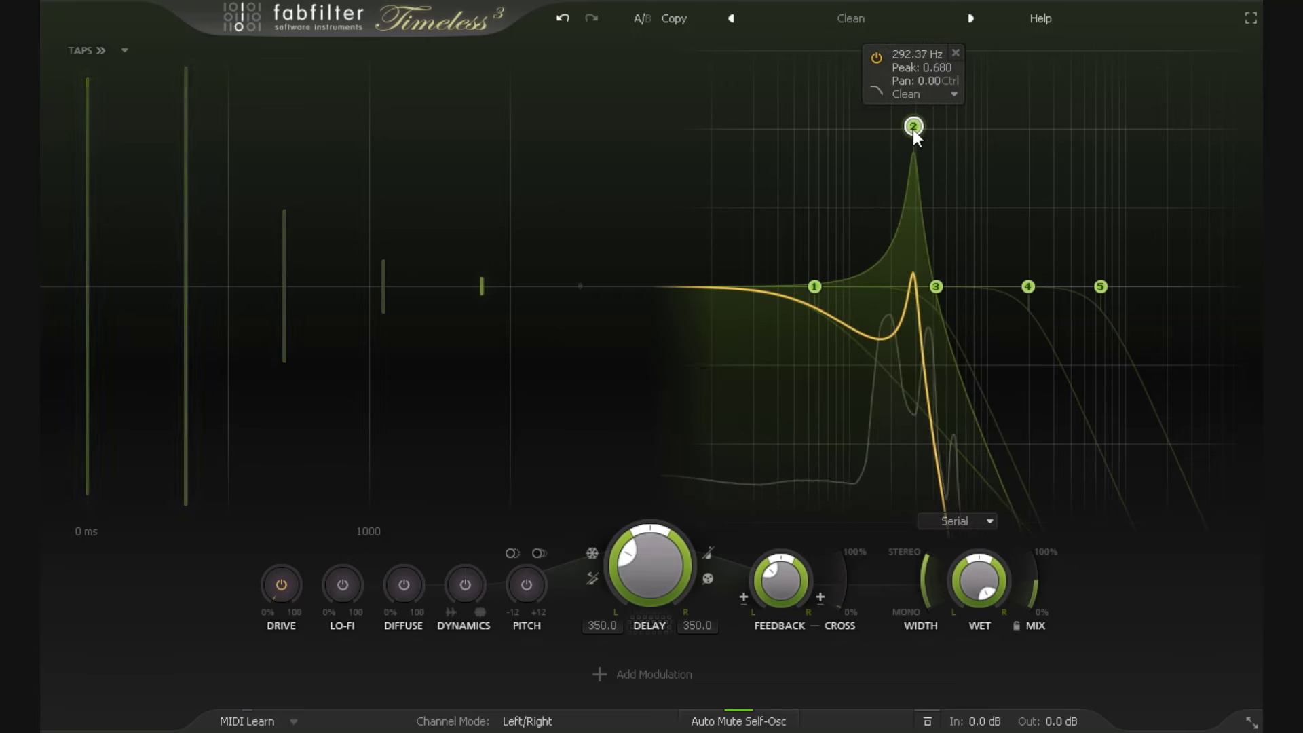
{"action": "left_click_drag", "start_coordinate": [935, 286], "coordinate": [989, 217]}
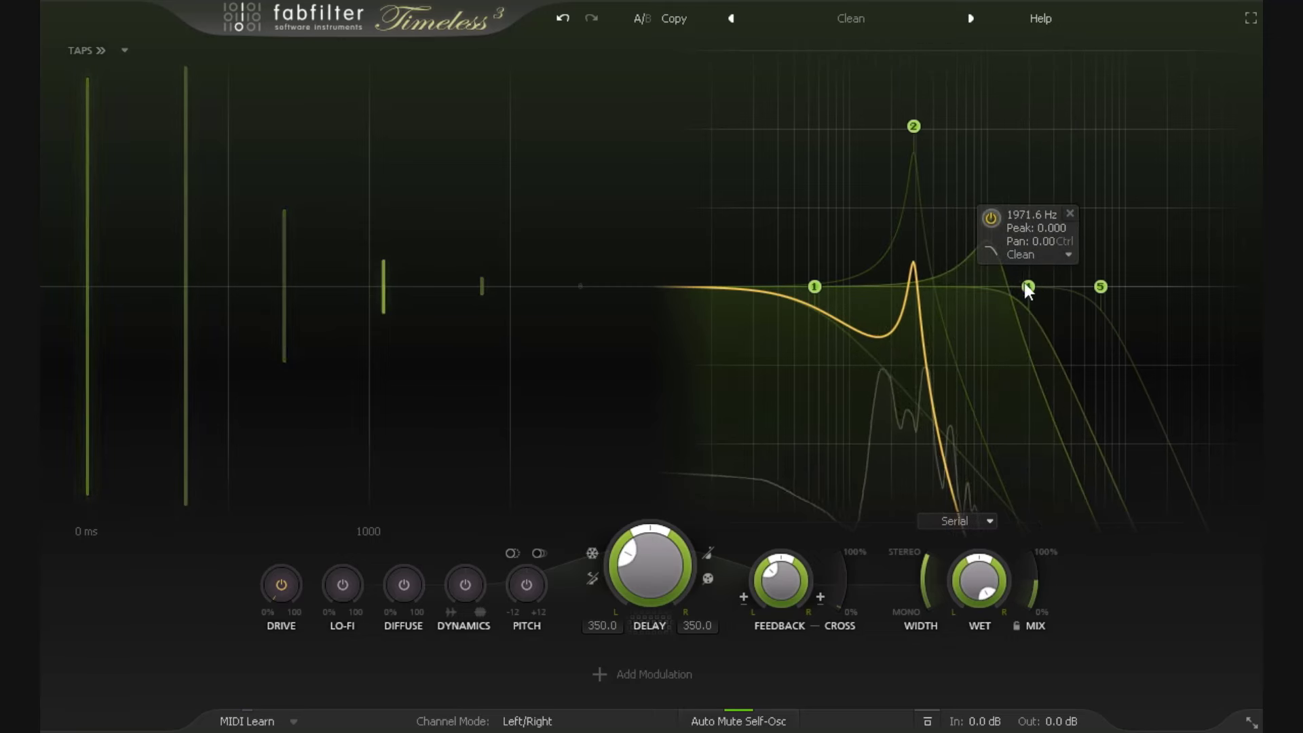
{"action": "left_click_drag", "start_coordinate": [1027, 286], "coordinate": [1067, 202]}
{"action": "left_click_drag", "start_coordinate": [1101, 286], "coordinate": [1184, 227]}
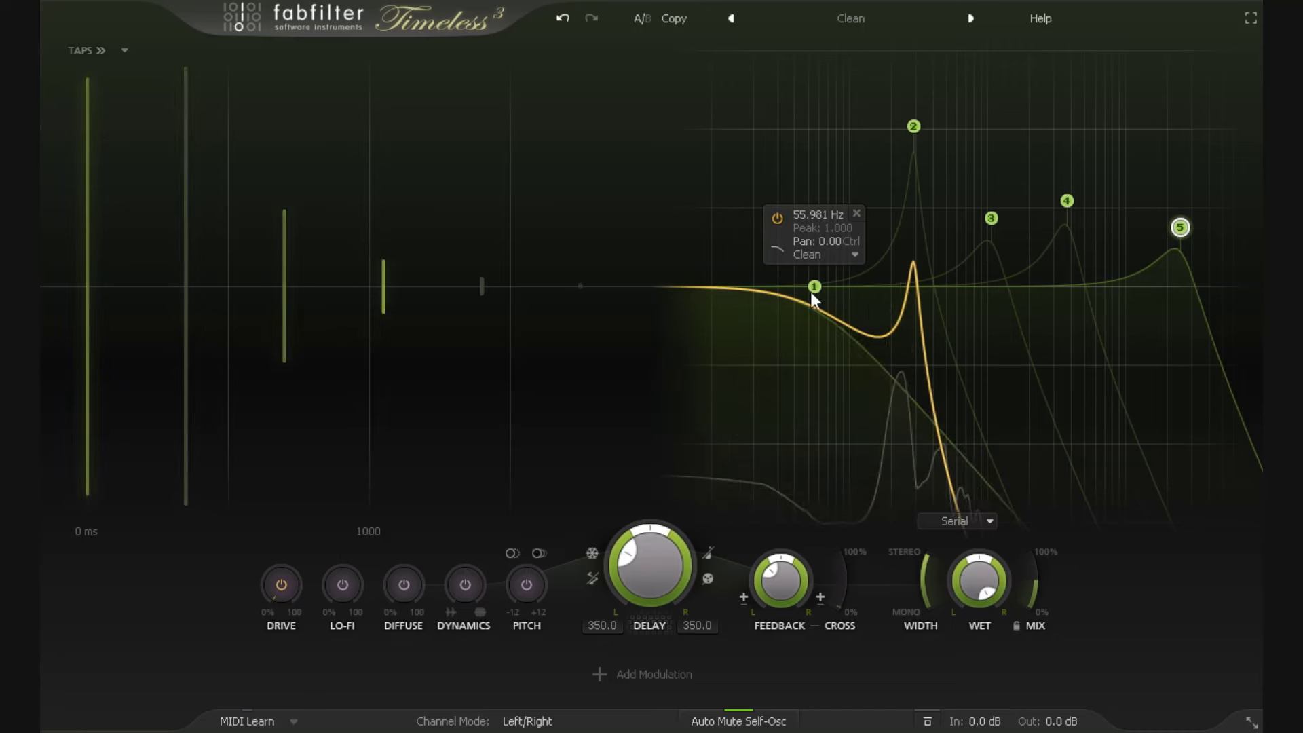
Step: Delete filter 1 after lowering it to about 23 Hz, and move filter 2 up to about 15500 Hz with peak 0.390
{"action": "left_click_drag", "start_coordinate": [814, 288], "coordinate": [762, 262]}
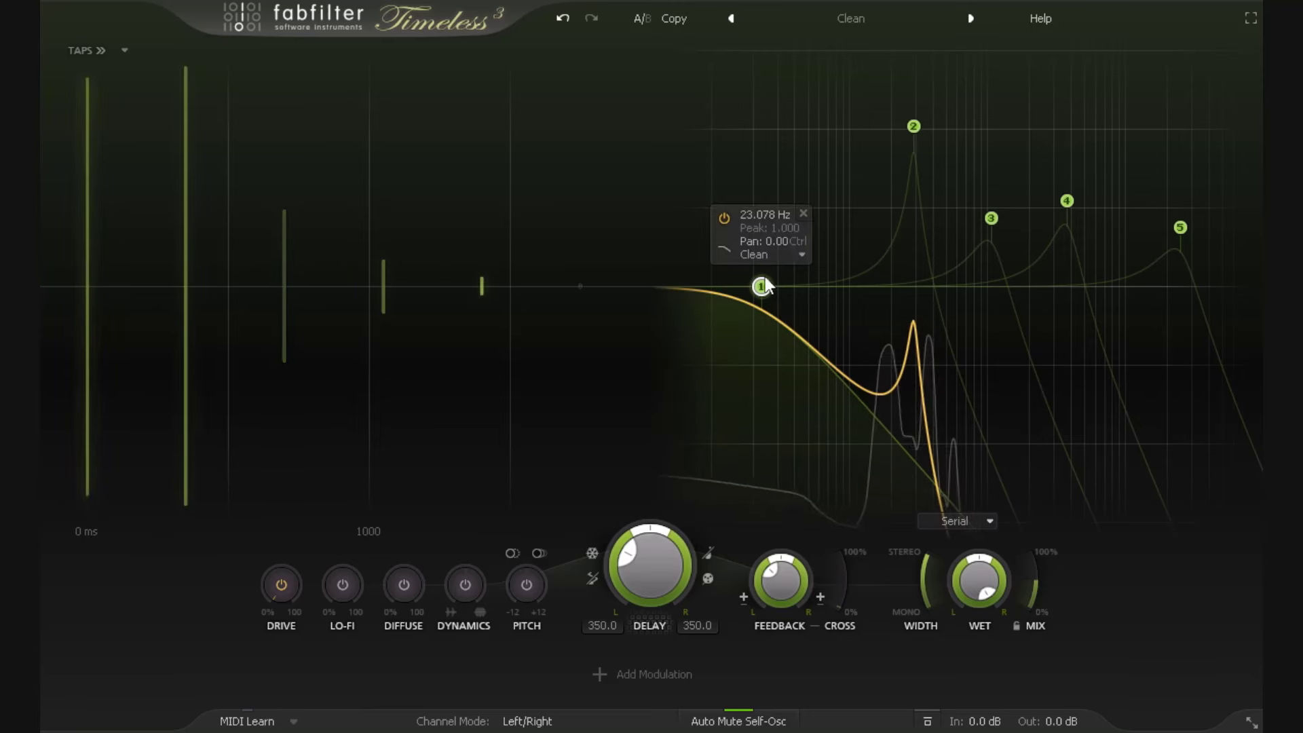
{"action": "left_click", "coordinate": [803, 213]}
{"action": "left_click_drag", "start_coordinate": [920, 135], "coordinate": [895, 256]}
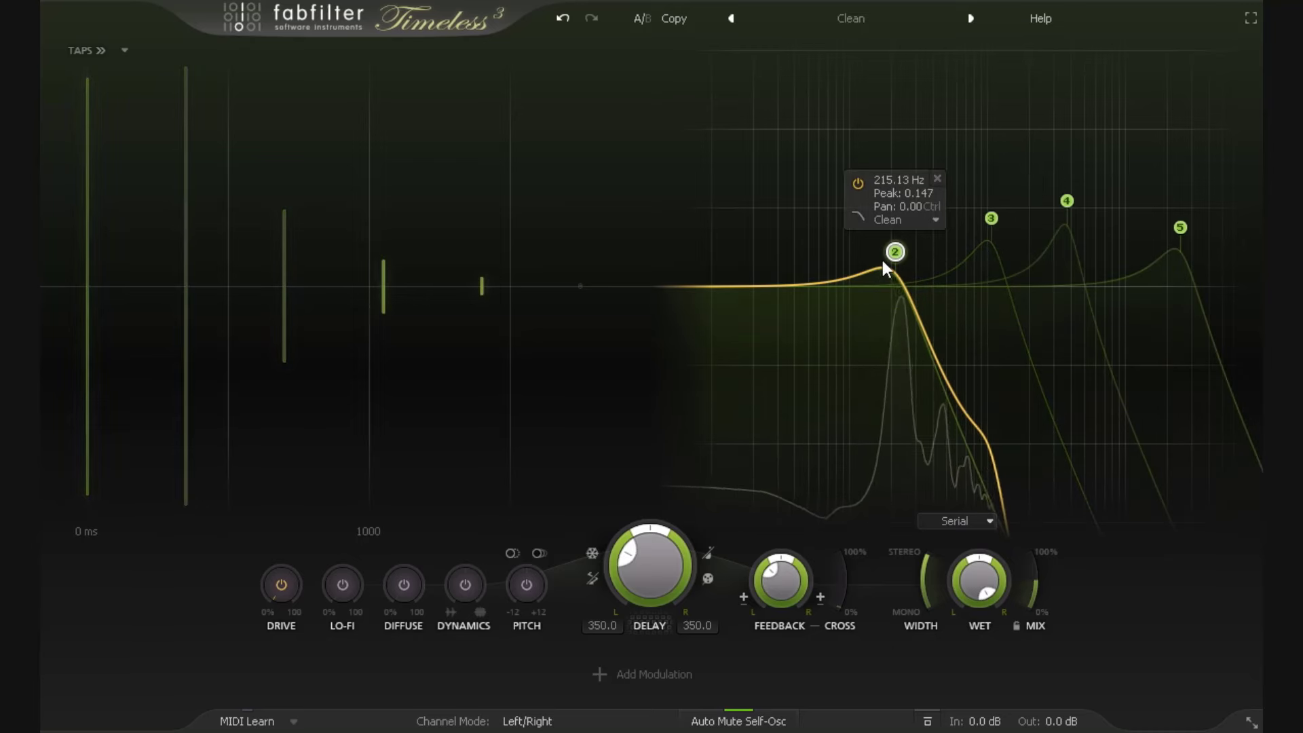
{"action": "left_click_drag", "start_coordinate": [894, 252], "coordinate": [1151, 195]}
Step: Spread the filters lower, with filter 3 at about 143 Hz, filter 4 at about 496 Hz, and filters 2 and 5 above them
{"action": "left_click_drag", "start_coordinate": [991, 218], "coordinate": [961, 226]}
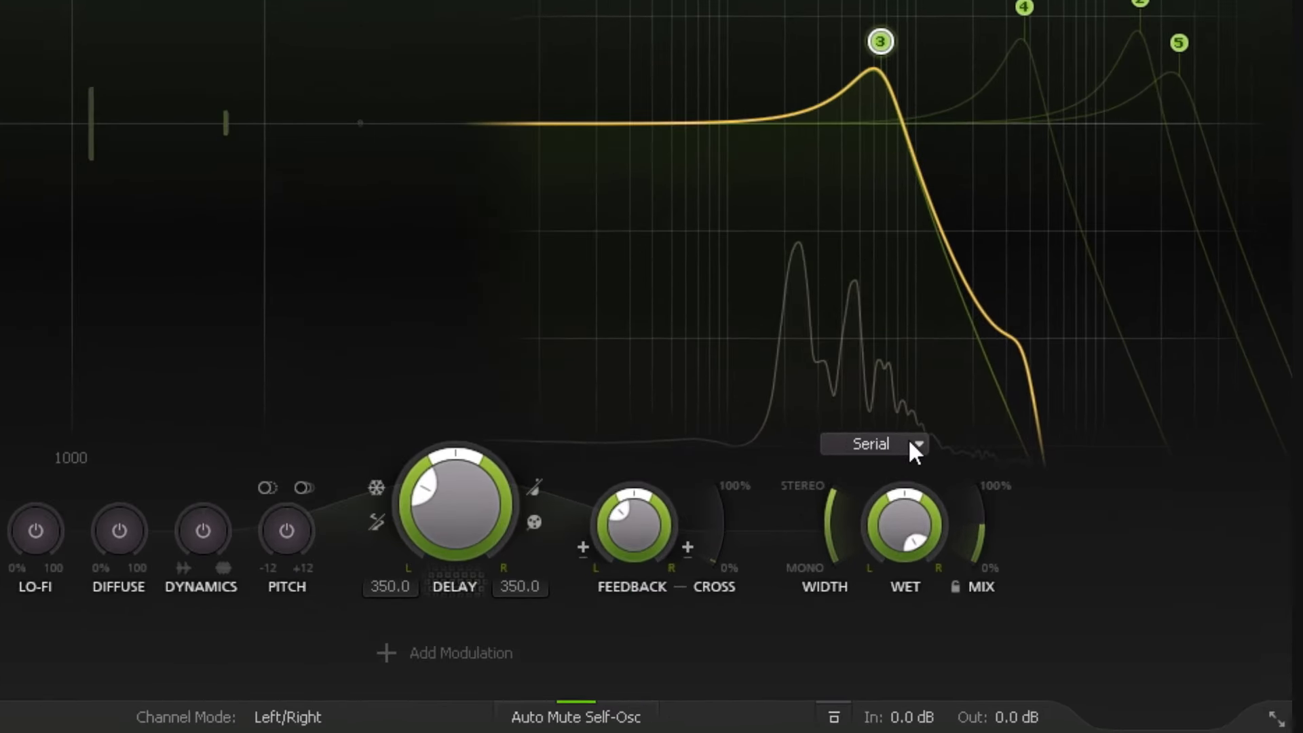
{"action": "left_click", "coordinate": [911, 447]}
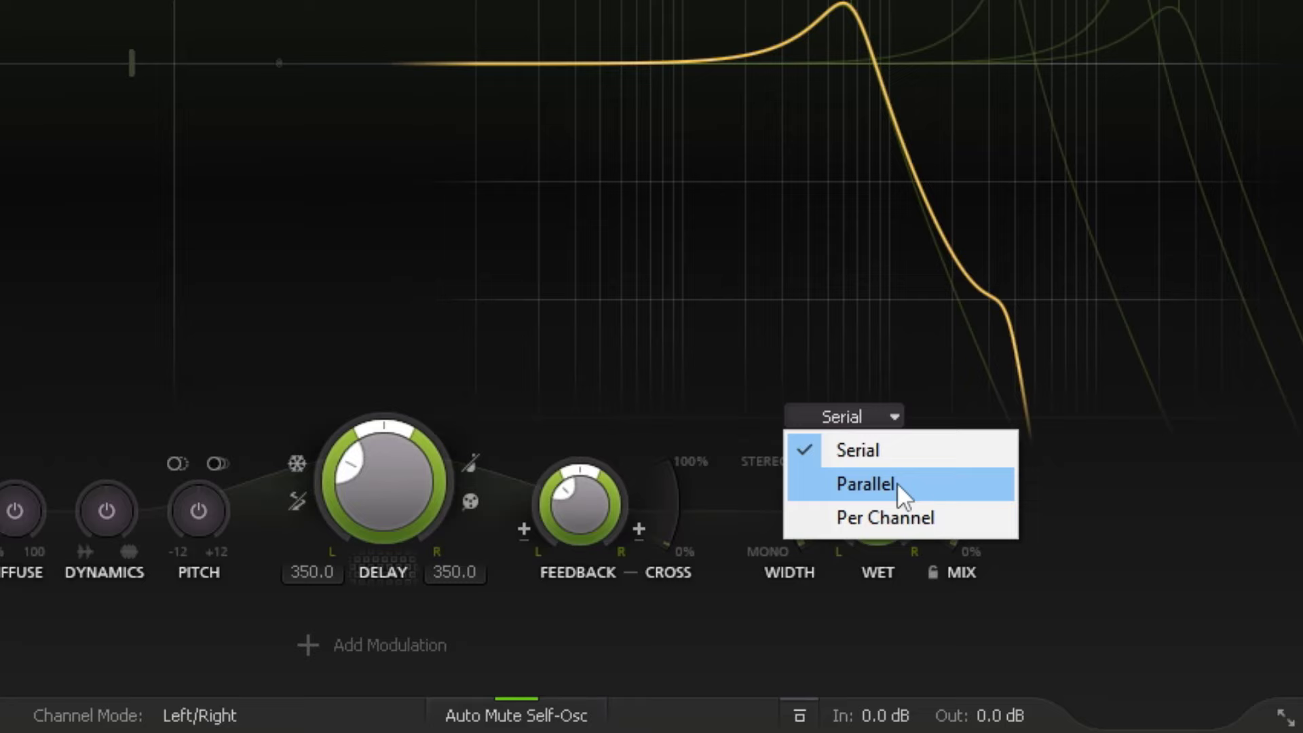
{"action": "left_click_drag", "start_coordinate": [841, 0], "coordinate": [717, 0]}
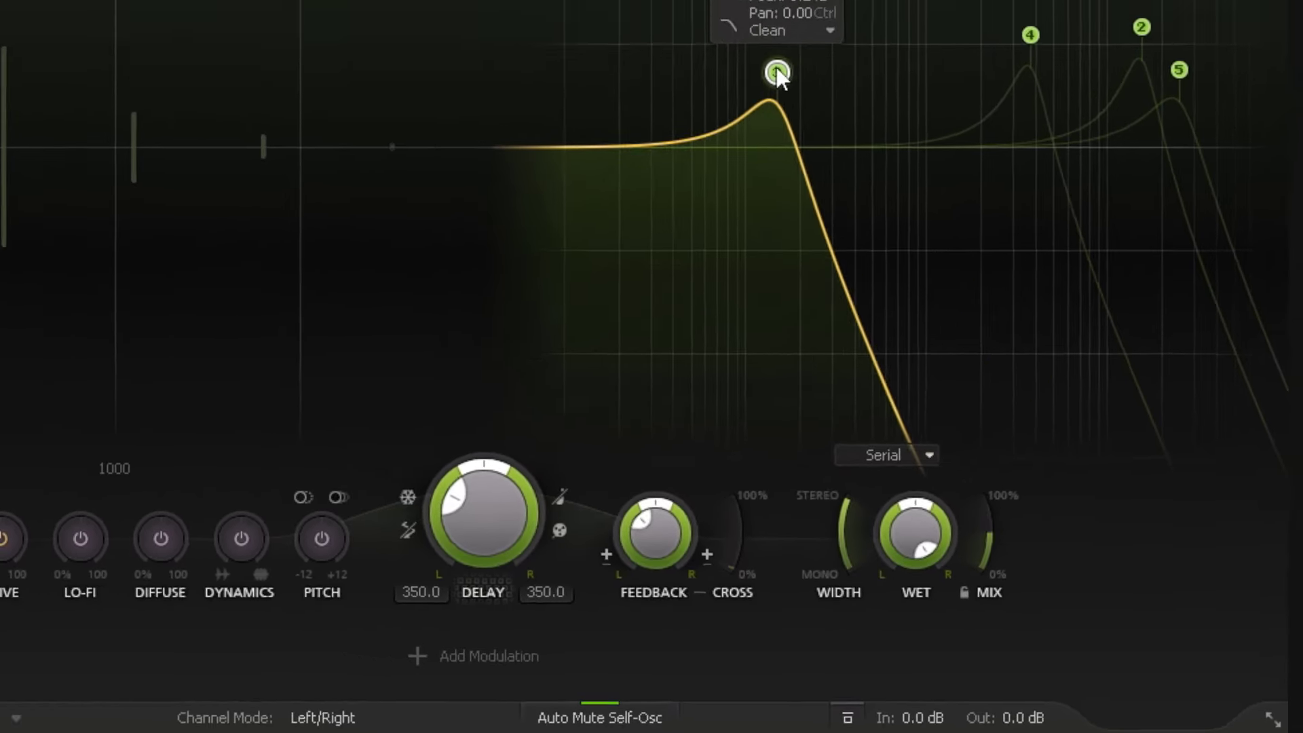
{"action": "left_click_drag", "start_coordinate": [1030, 35], "coordinate": [921, 49]}
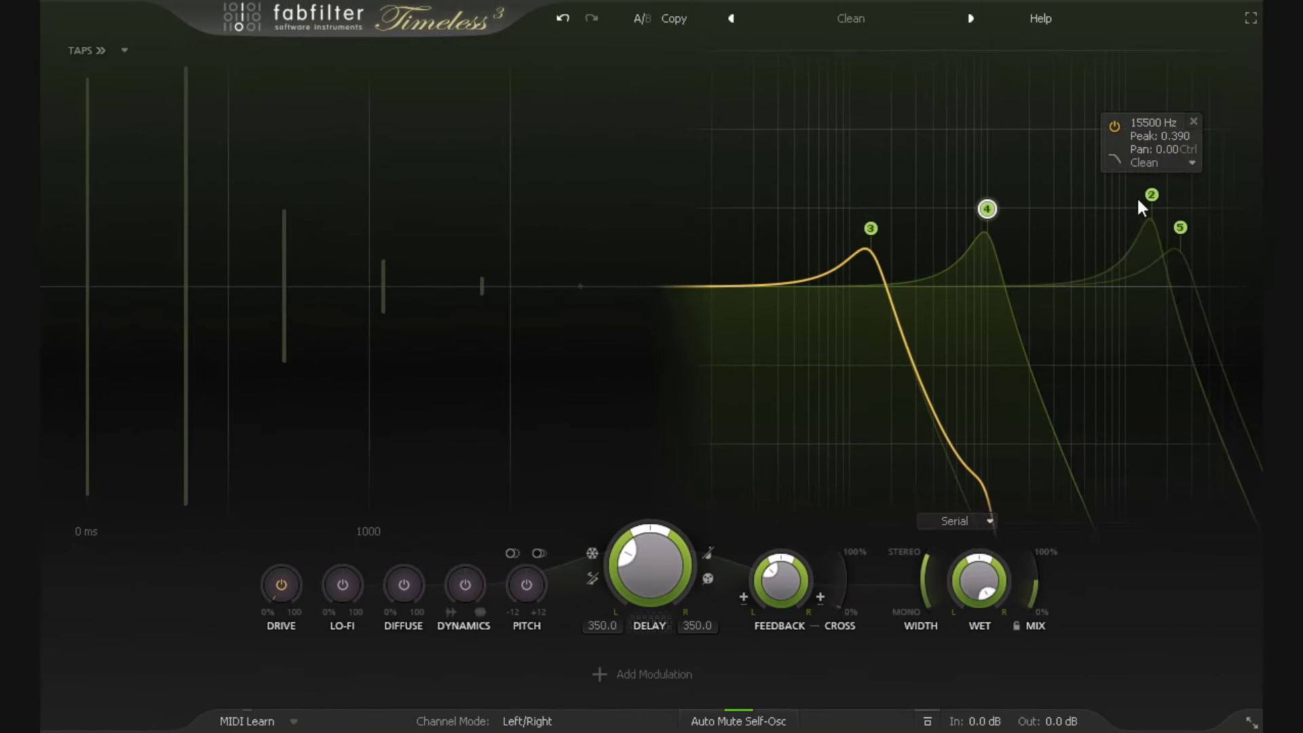
{"action": "left_click_drag", "start_coordinate": [1141, 27], "coordinate": [1052, 63]}
{"action": "left_click_drag", "start_coordinate": [1084, 221], "coordinate": [1087, 215]}
{"action": "left_click_drag", "start_coordinate": [1178, 226], "coordinate": [1130, 220]}
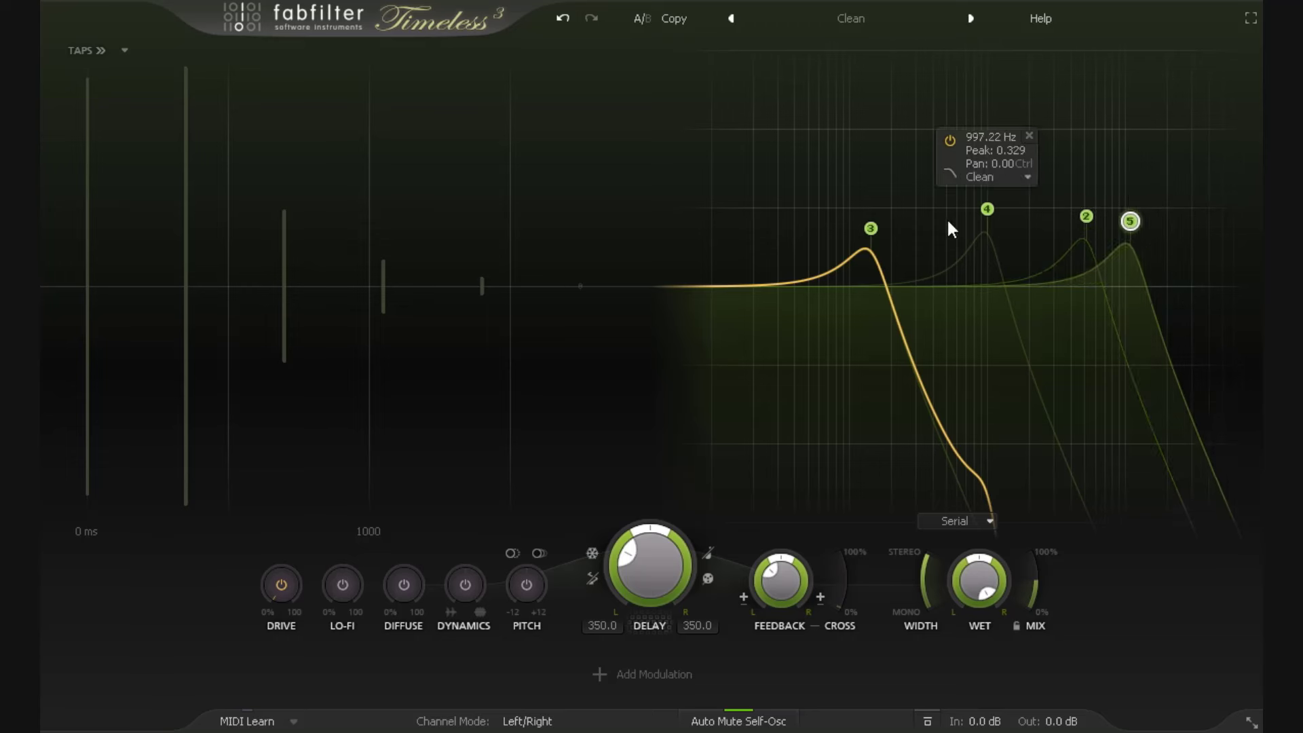
{"action": "left_click_drag", "start_coordinate": [989, 210], "coordinate": [945, 211]}
Step: Set the filter routing to Parallel and start playback
{"action": "left_click", "coordinate": [977, 521]}
{"action": "left_click", "coordinate": [971, 565]}
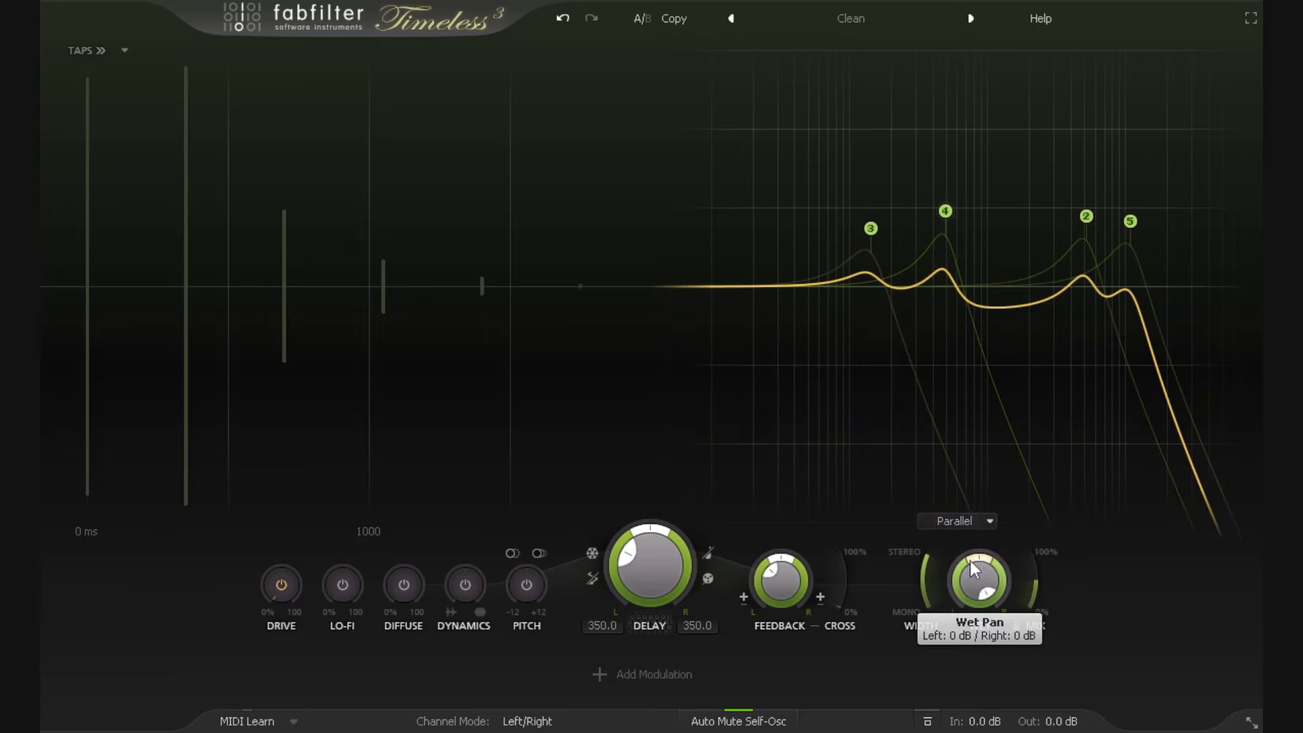
{"action": "key", "text": "space"}
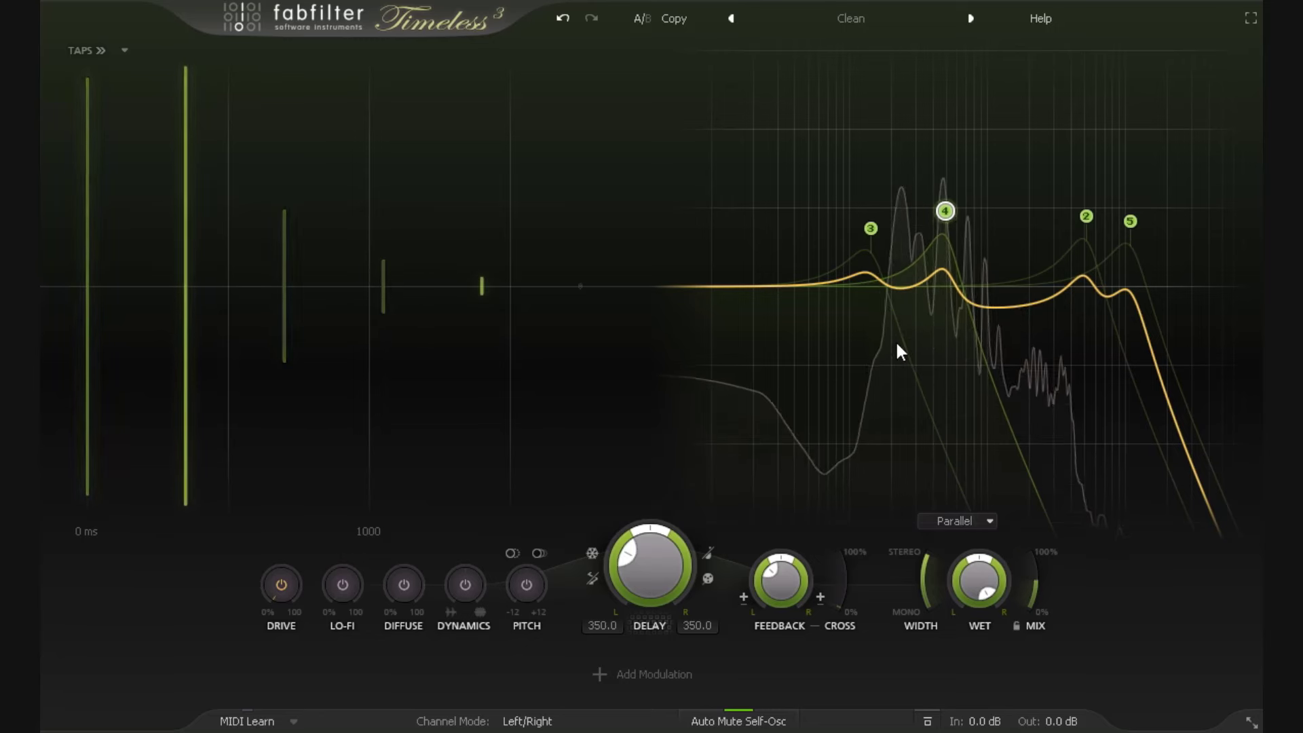
Step: Raise all four filter peaks, placing filter 3 at about 67.5 Hz, filter 2 at 3767.5 Hz and filter 5 at 14234 Hz
{"action": "mouse_move", "coordinate": [884, 303]}
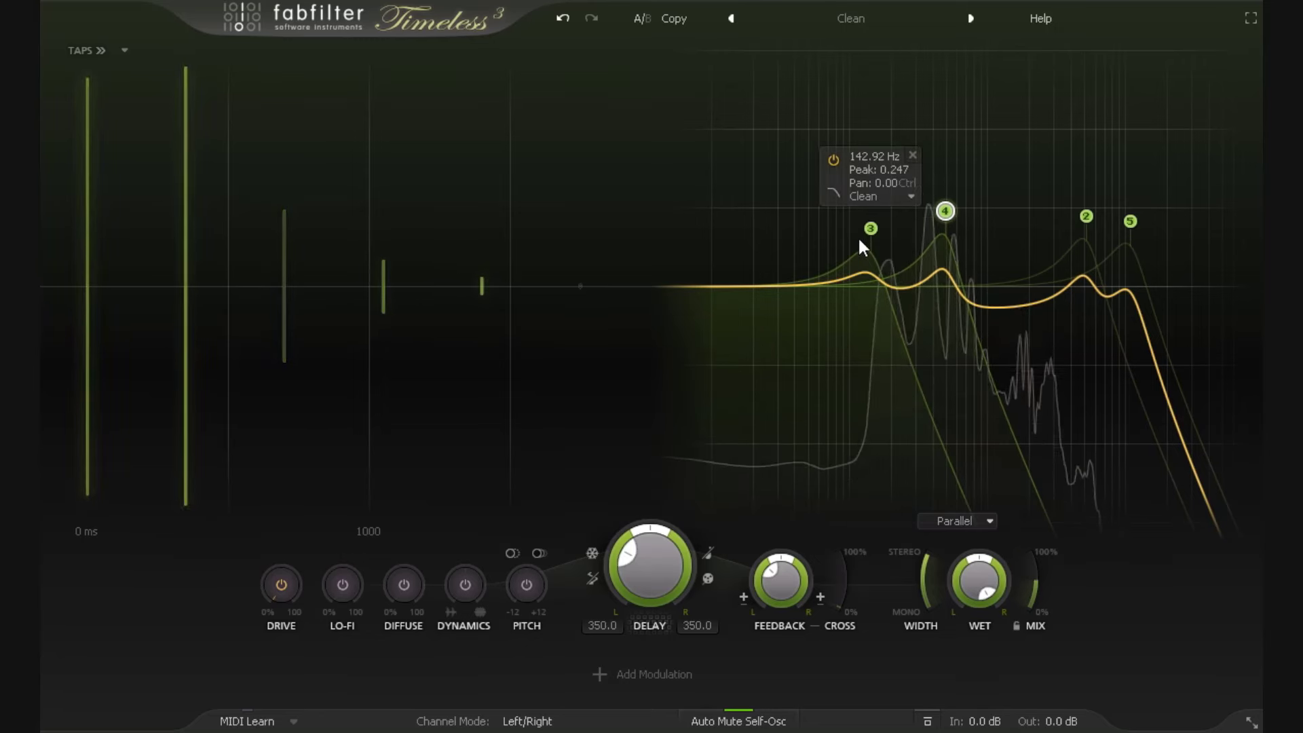
{"action": "left_click_drag", "start_coordinate": [869, 229], "coordinate": [823, 183]}
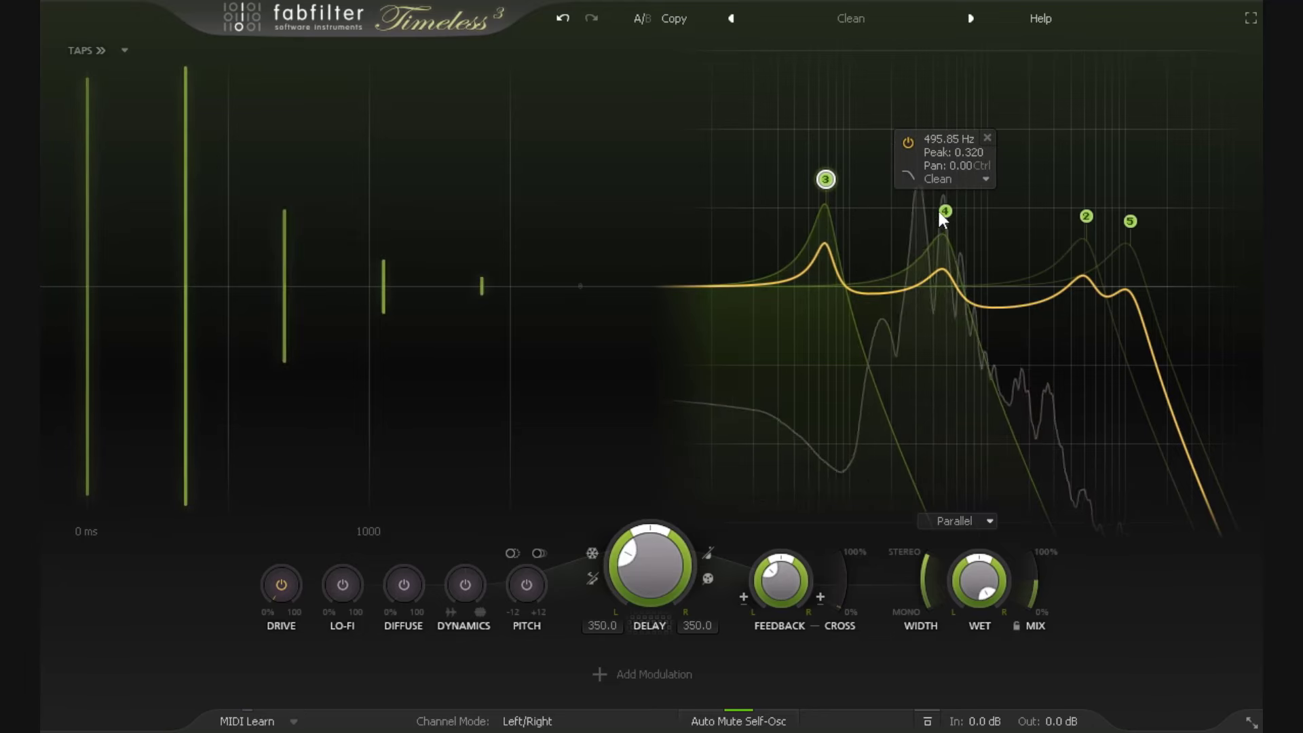
{"action": "mouse_move", "coordinate": [1079, 234]}
{"action": "left_click_drag", "start_coordinate": [1075, 234], "coordinate": [1068, 194]}
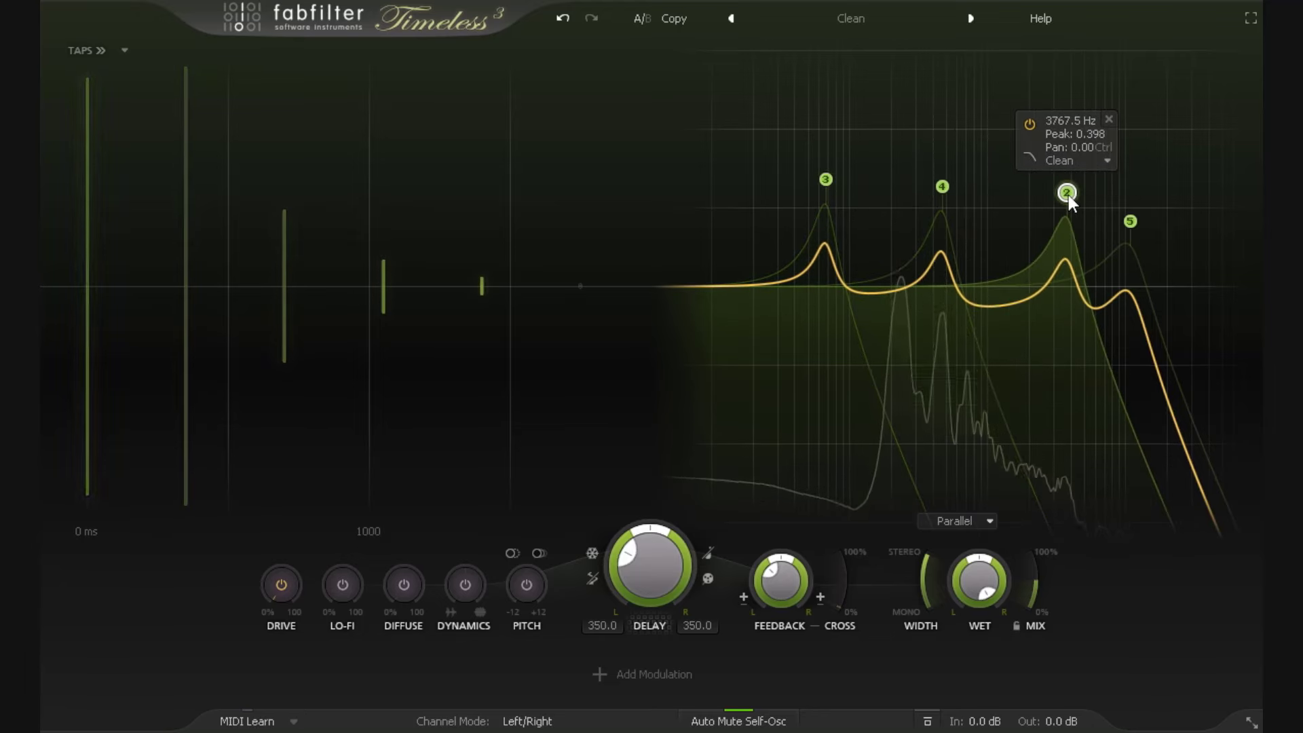
{"action": "left_click_drag", "start_coordinate": [1131, 221], "coordinate": [1147, 194]}
Step: Switch the filter routing to Serial and back to Parallel to compare the sound
{"action": "left_click", "coordinate": [985, 520]}
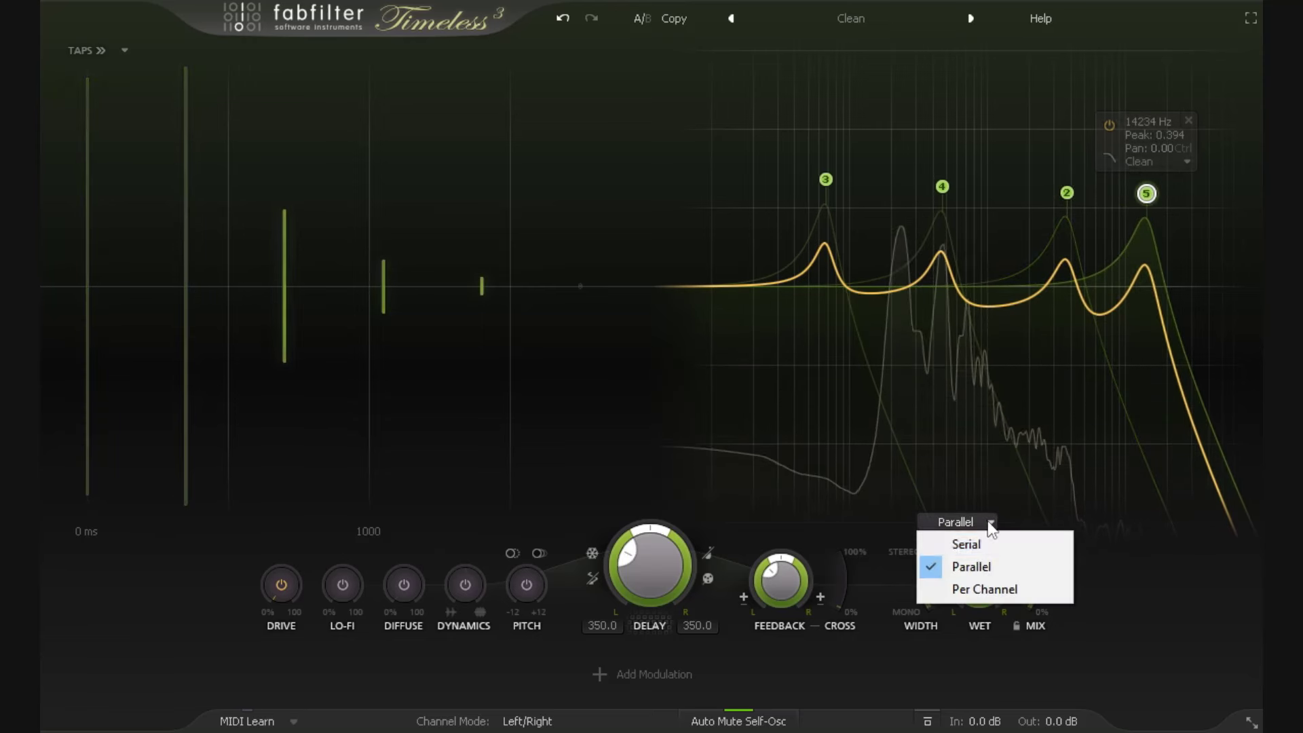
{"action": "left_click", "coordinate": [982, 545]}
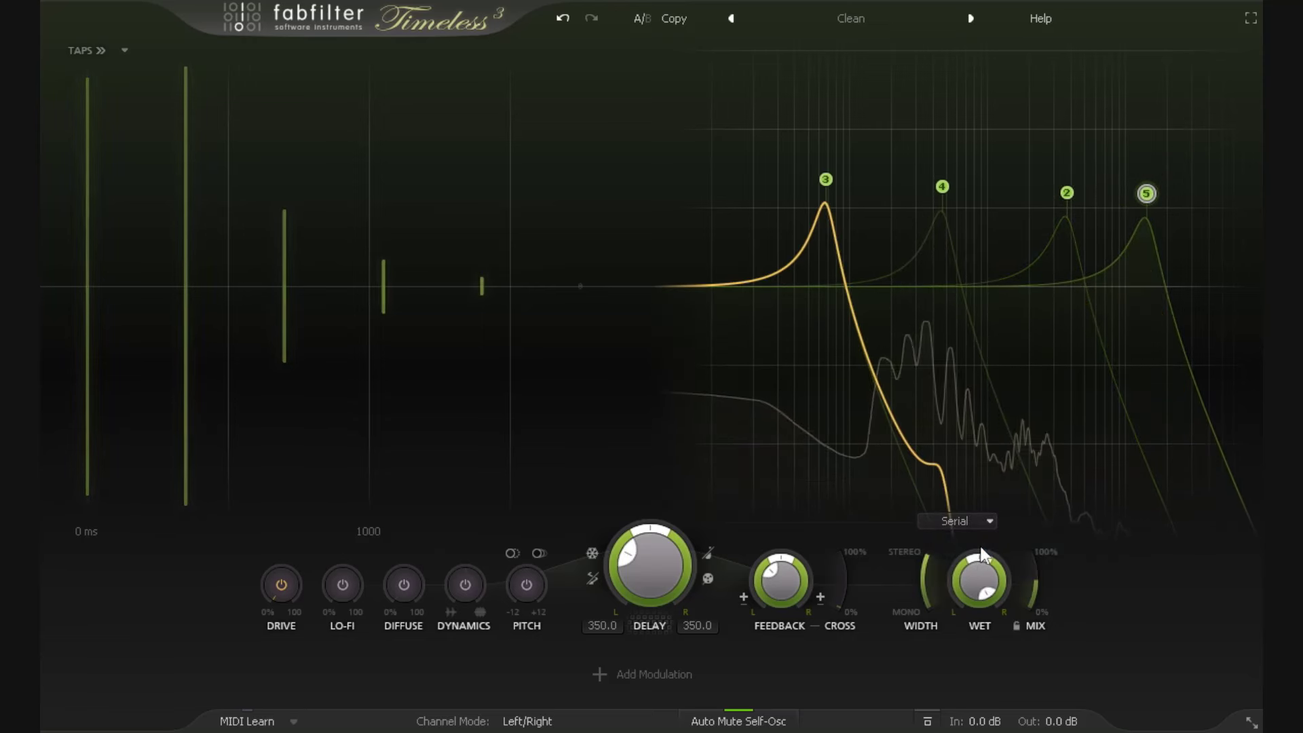
{"action": "left_click", "coordinate": [970, 523]}
{"action": "left_click", "coordinate": [977, 567]}
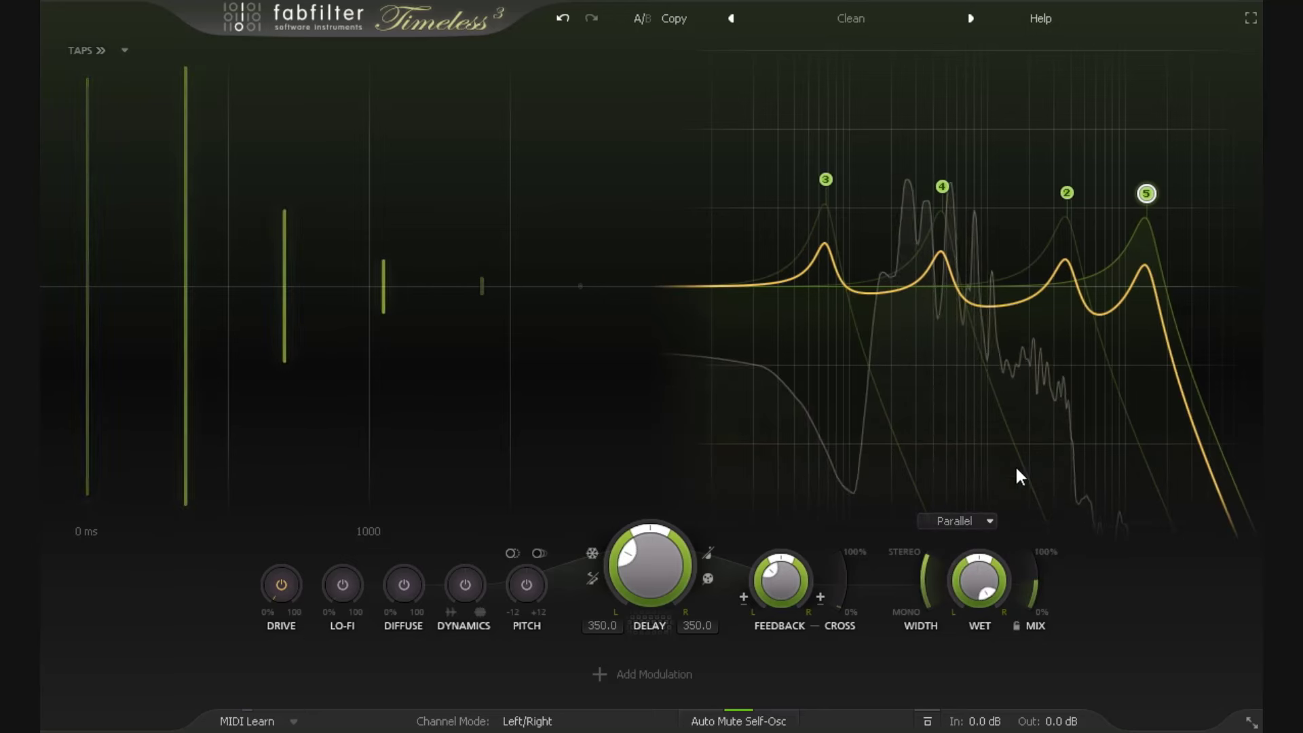
Step: Set the filter routing to Per Channel
{"action": "mouse_move", "coordinate": [1034, 575]}
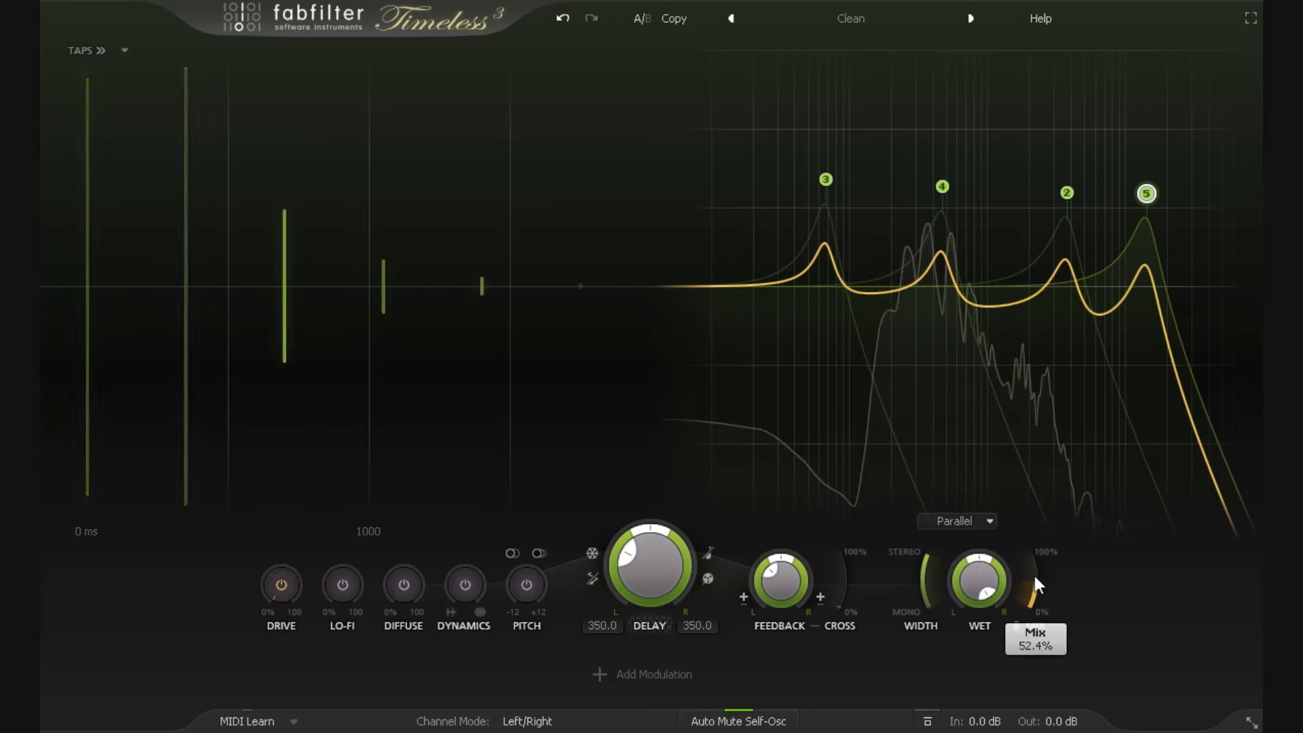
{"action": "left_click", "coordinate": [982, 522]}
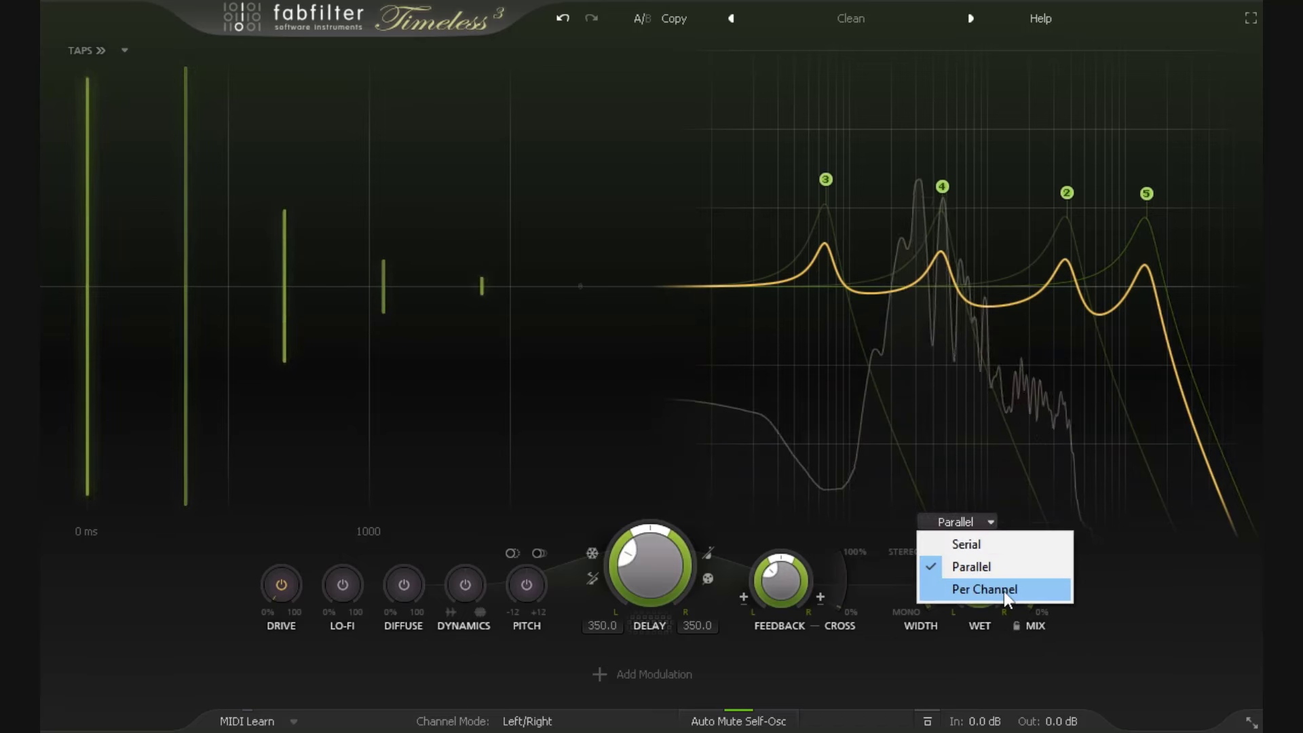
{"action": "left_click", "coordinate": [1004, 591]}
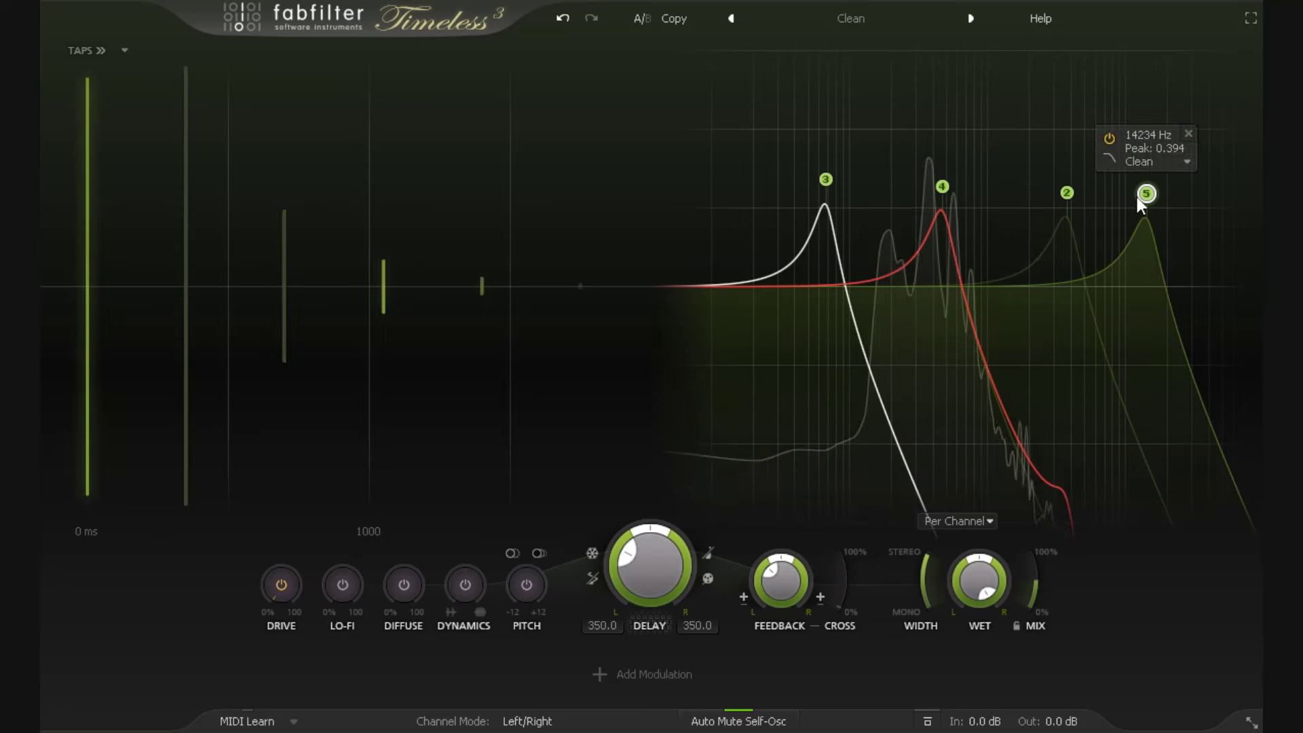
Step: Delete filters 5, 2 and 4, keeping only the lowest filter
{"action": "left_click", "coordinate": [1189, 133]}
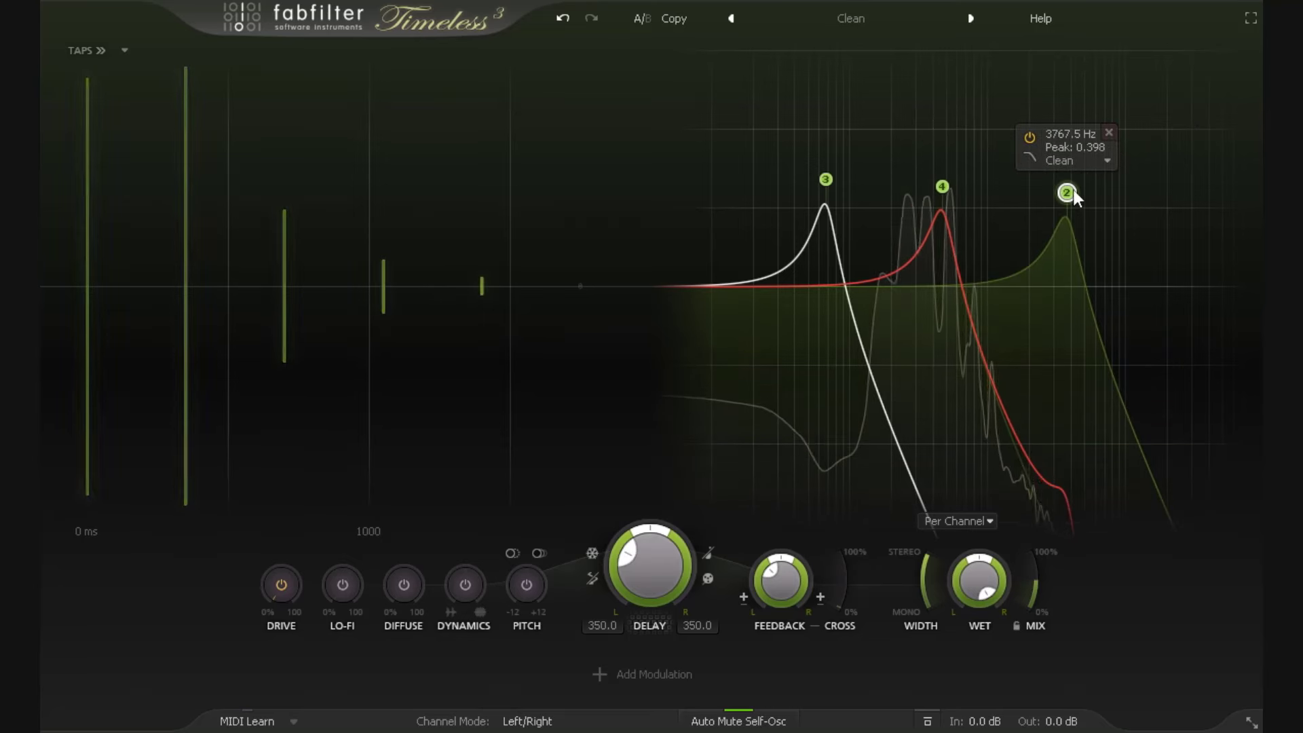
{"action": "left_click", "coordinate": [1108, 132]}
{"action": "left_click", "coordinate": [986, 125]}
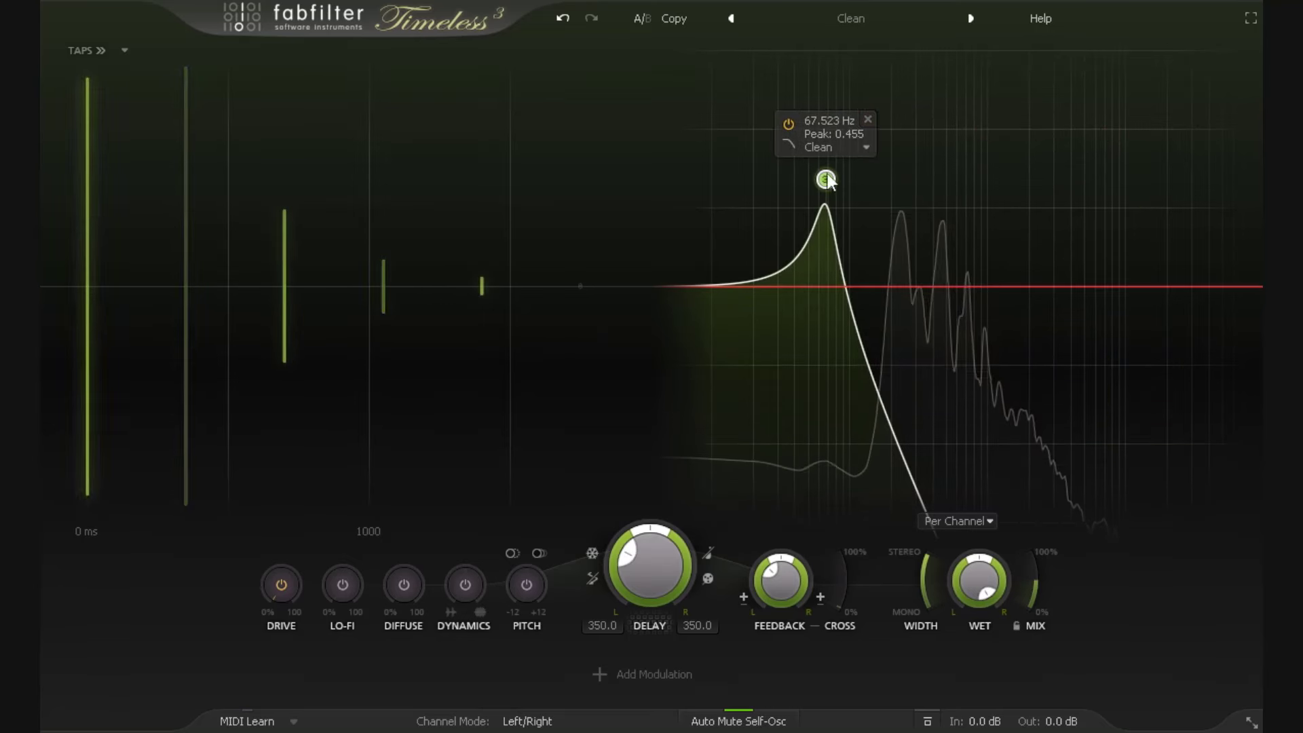
Step: Delete the last remaining filter and look at the channel mode options, keeping Left/Right
{"action": "left_click", "coordinate": [867, 119]}
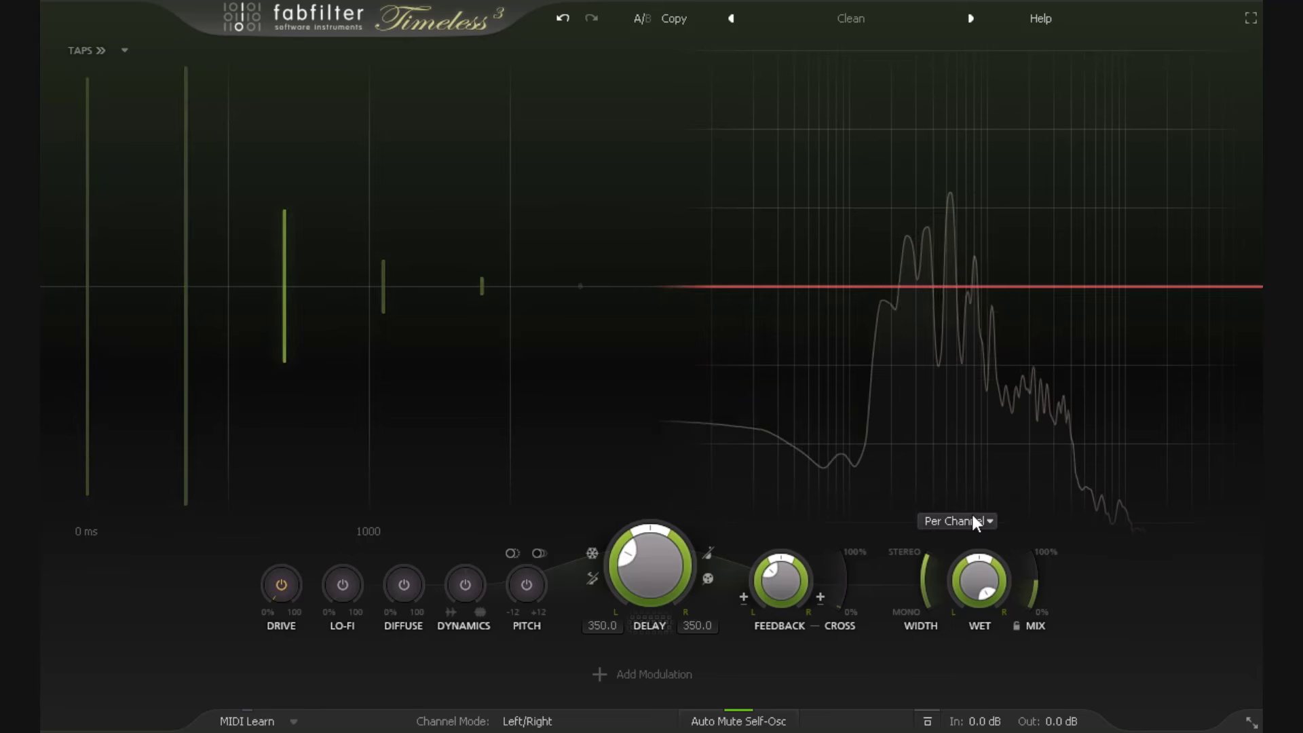
{"action": "mouse_move", "coordinate": [973, 516]}
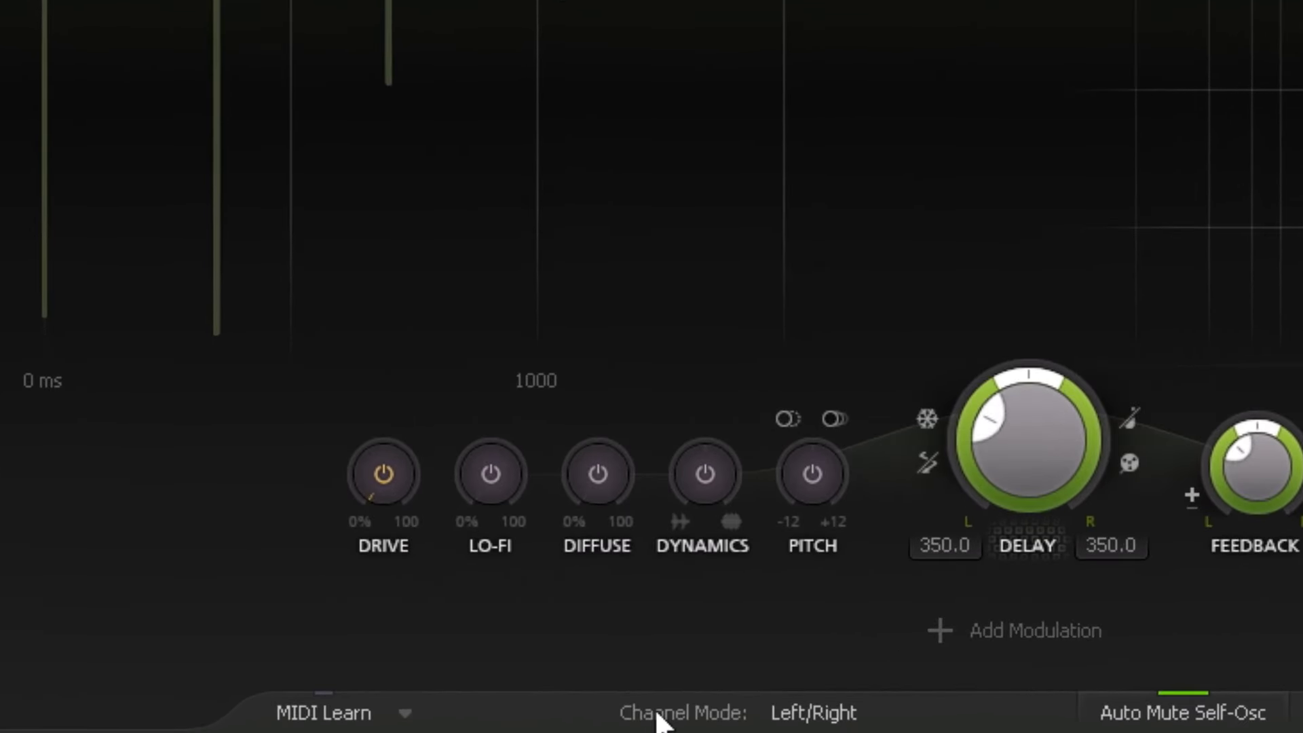
{"action": "left_click", "coordinate": [843, 716]}
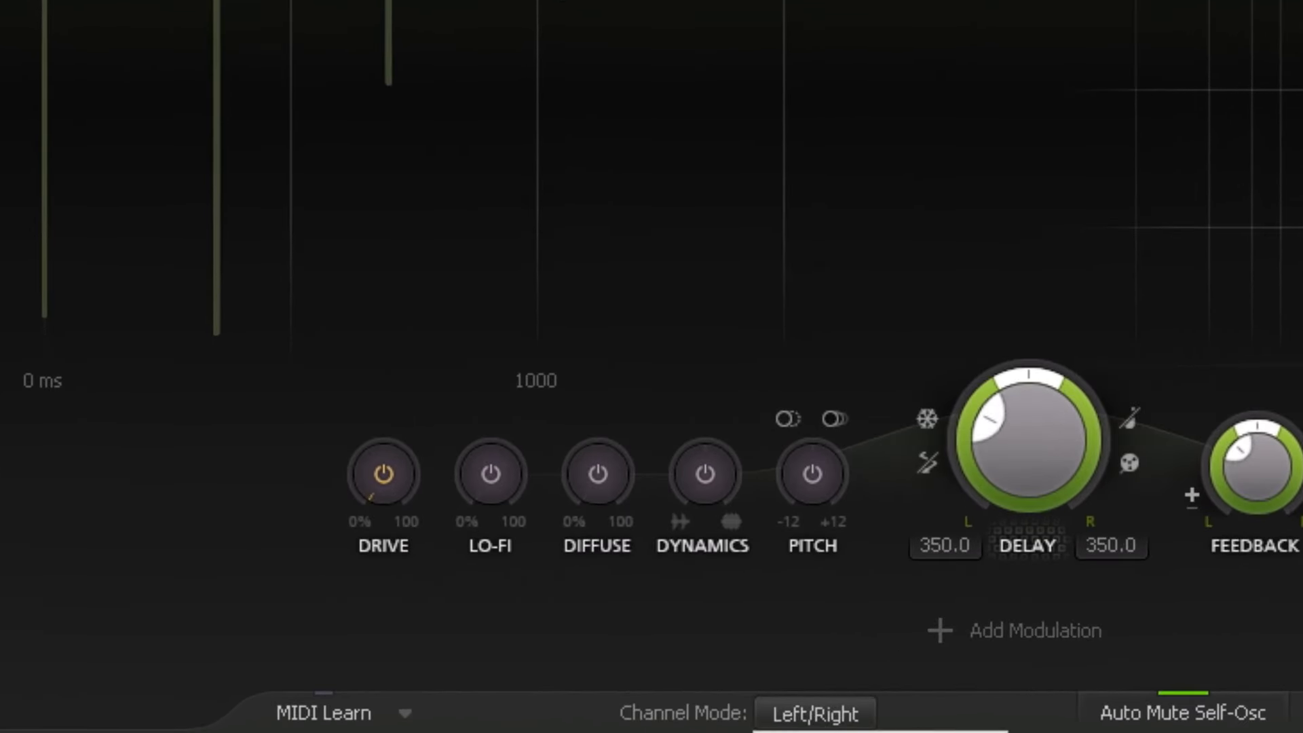
{"action": "left_click", "coordinate": [889, 731]}
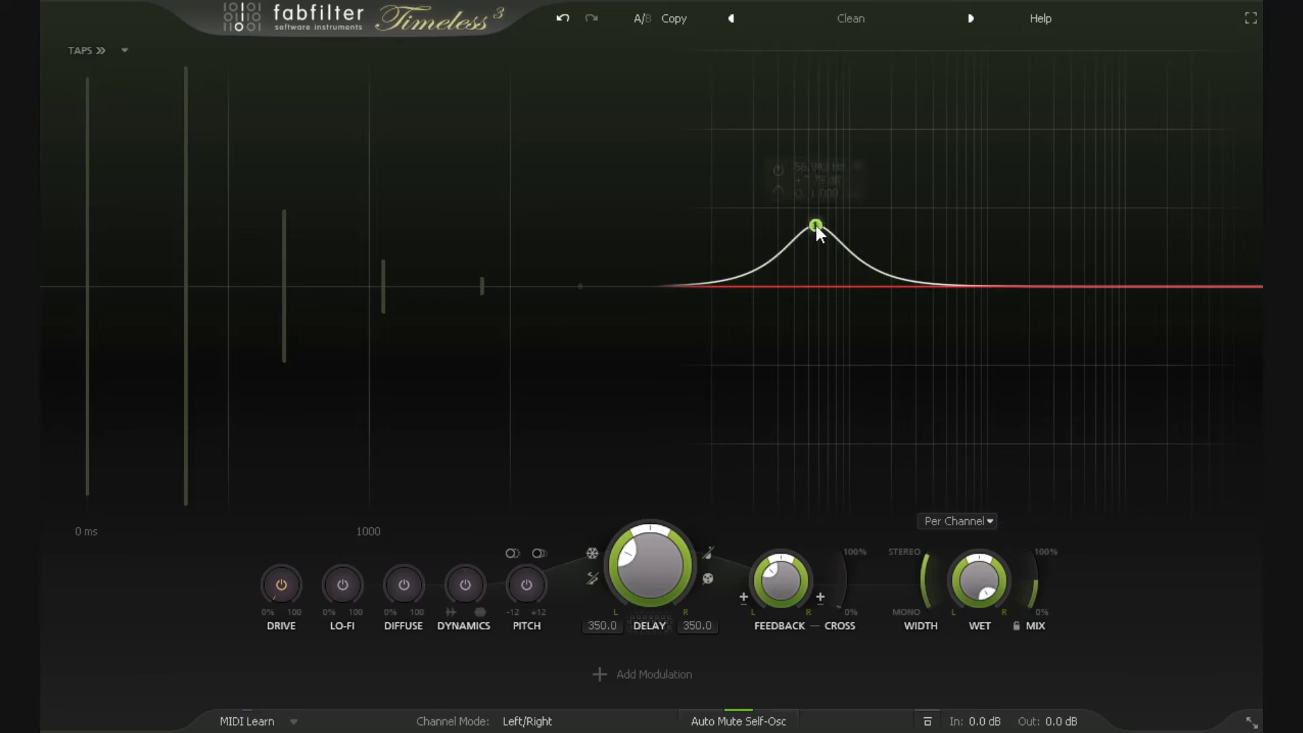
Step: Add five boosting bell filters across the spectrum, with filter 1 at about 39 Hz and +9.7 dB and filter 3 at about 1182 Hz and +11 dB
{"action": "left_click_drag", "start_coordinate": [816, 225], "coordinate": [797, 210]}
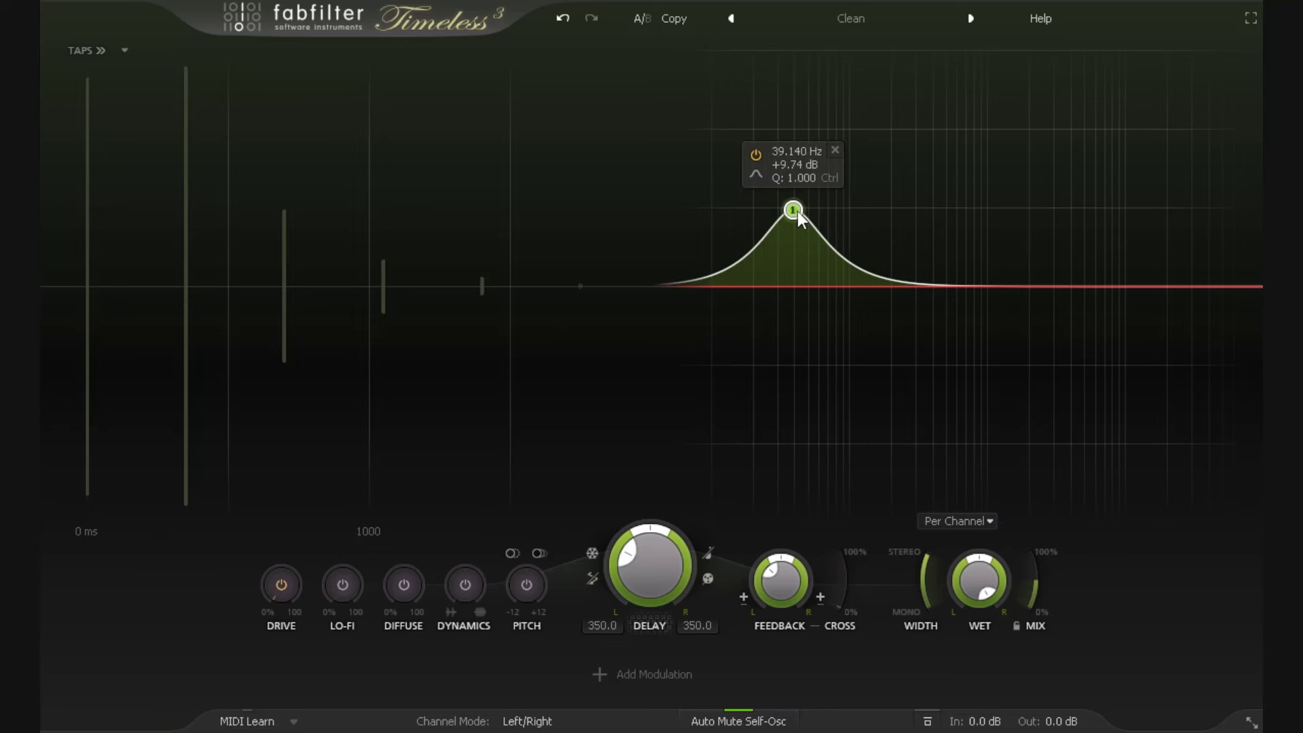
{"action": "left_click", "coordinate": [901, 197]}
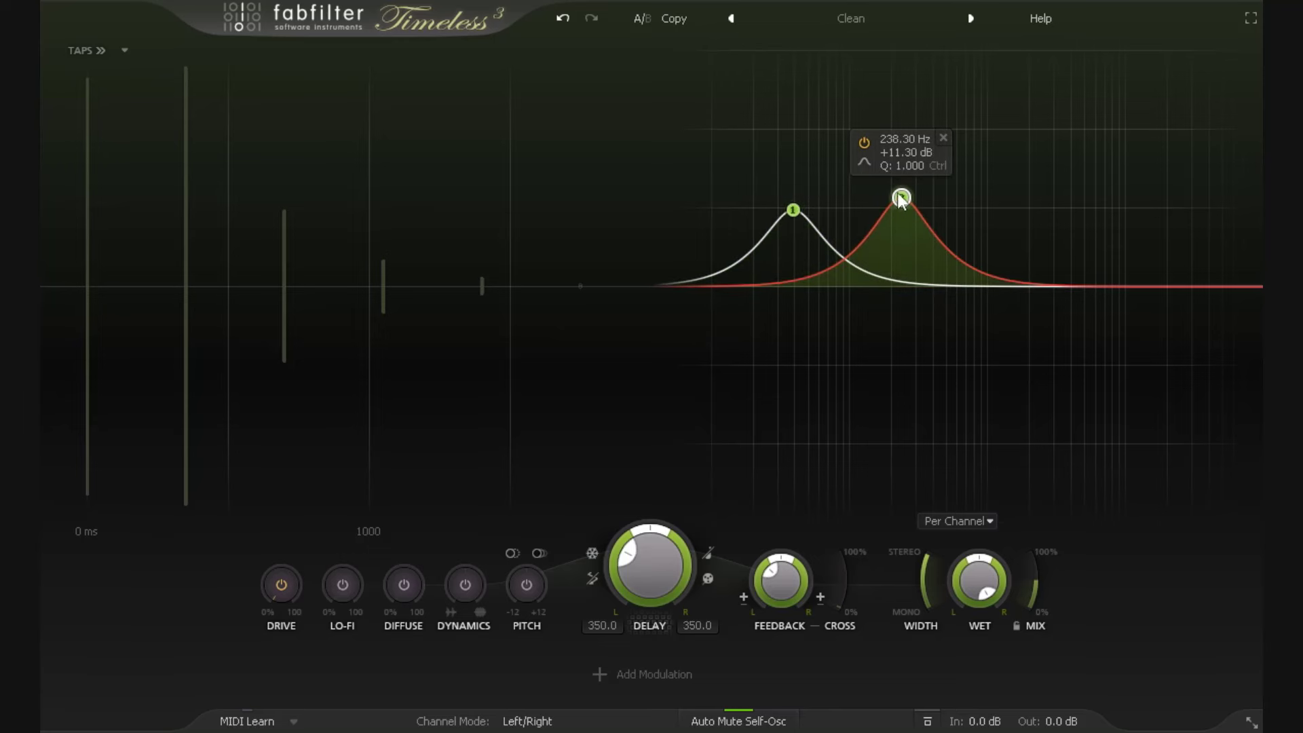
{"action": "left_click_drag", "start_coordinate": [902, 197], "coordinate": [884, 203]}
{"action": "left_click", "coordinate": [997, 199]}
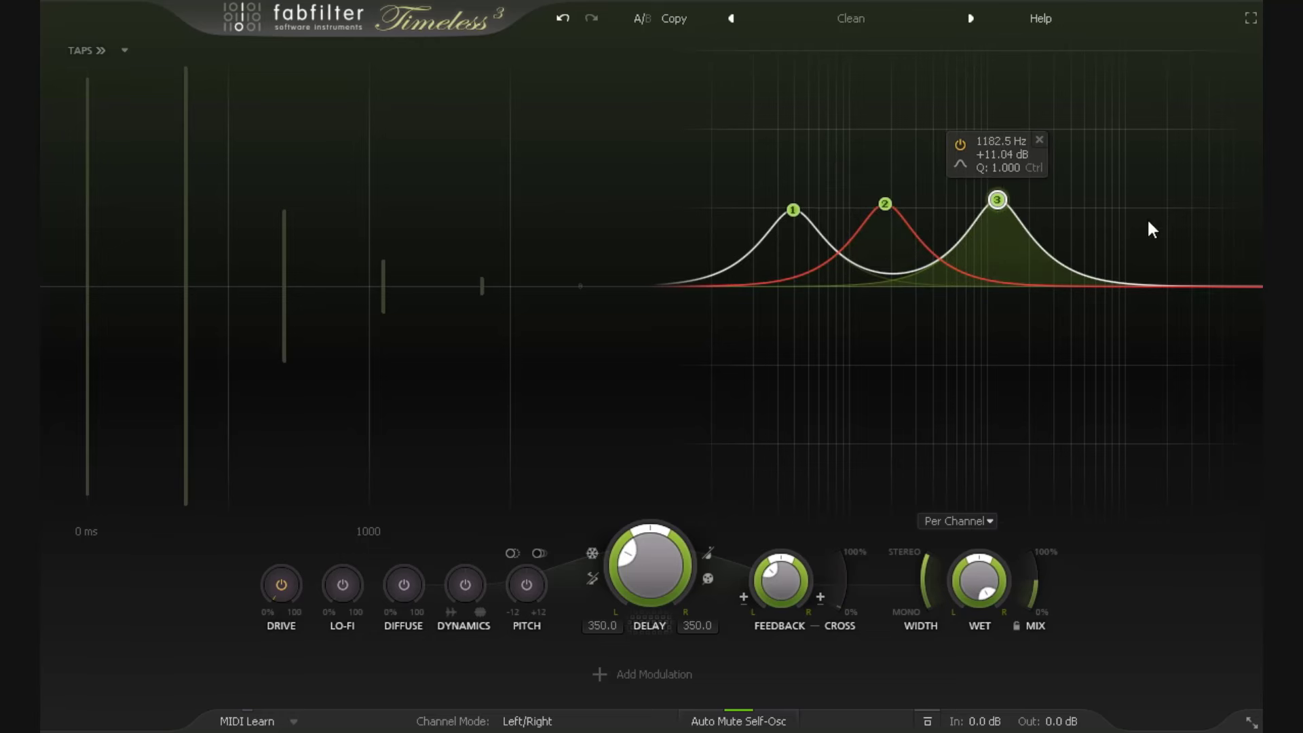
{"action": "left_click", "coordinate": [1104, 200]}
{"action": "left_click", "coordinate": [1175, 206]}
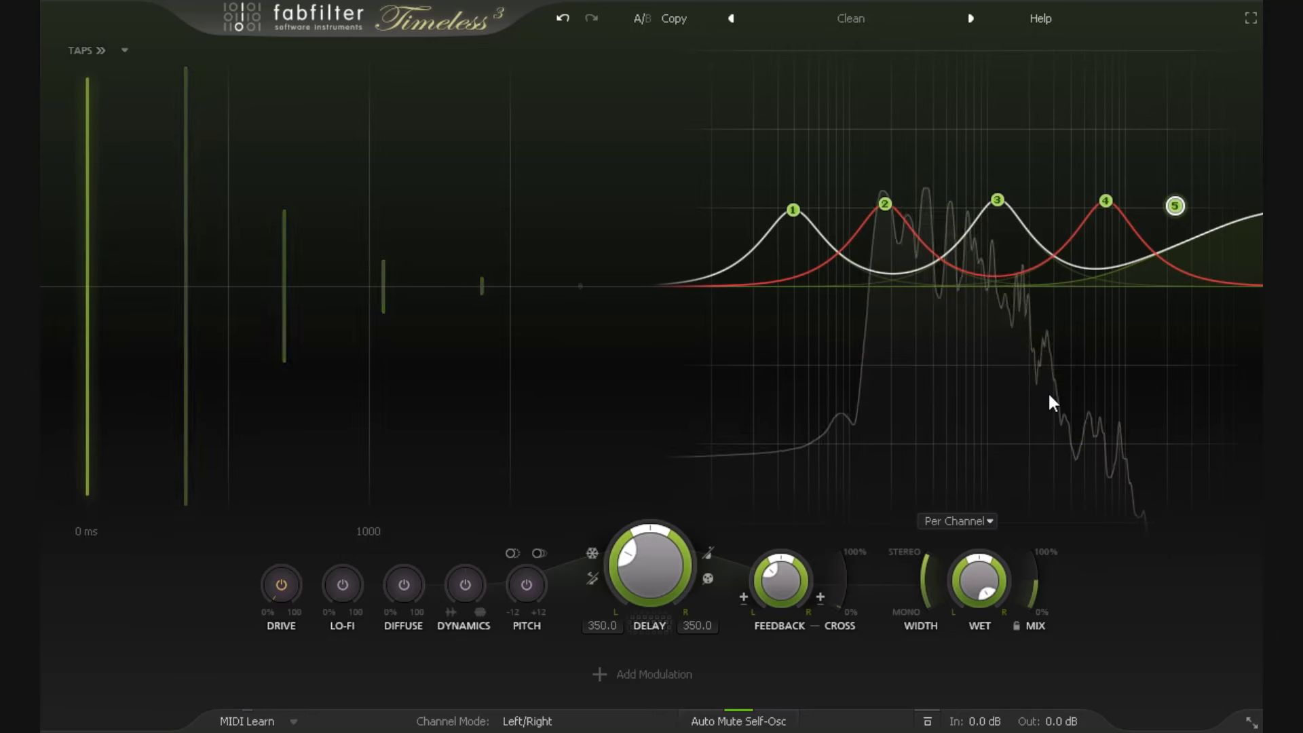
Step: Switch the filter routing through Parallel, Serial and Parallel, and back to Per Channel, to compare the curves and sound
{"action": "left_click", "coordinate": [977, 522]}
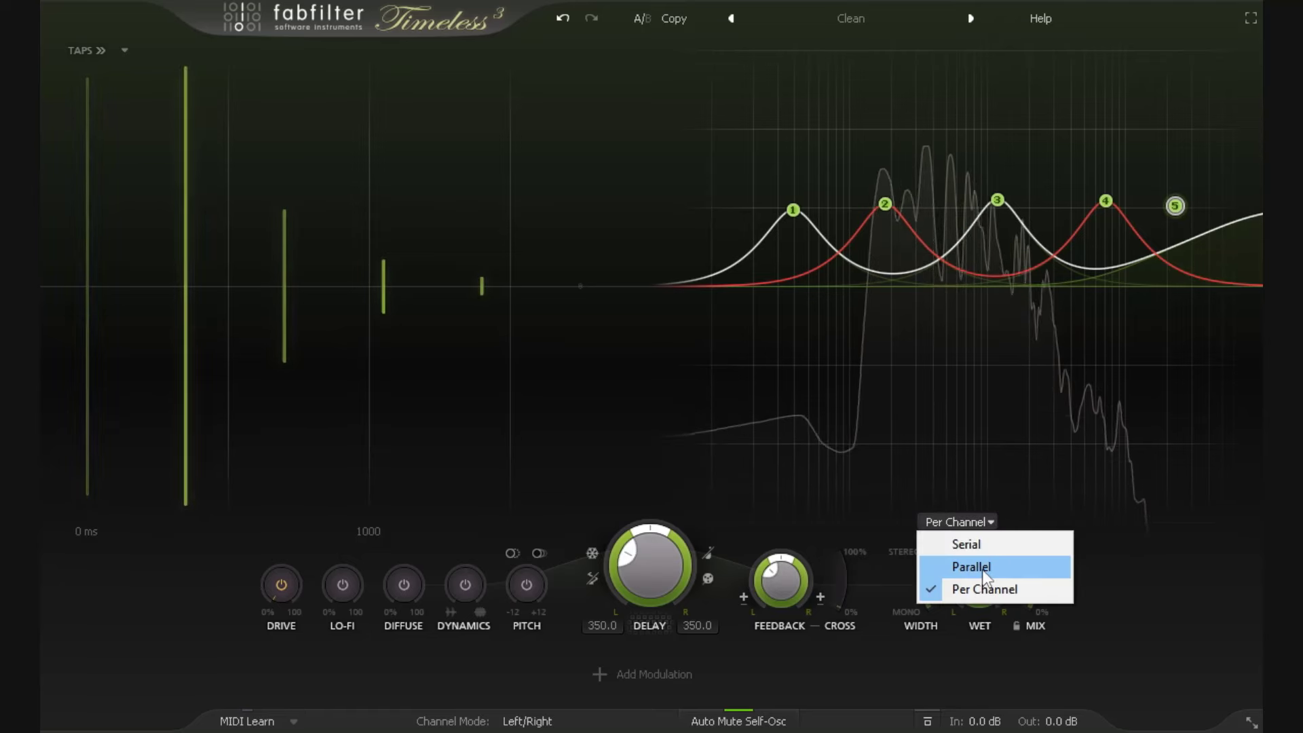
{"action": "left_click", "coordinate": [983, 578]}
{"action": "left_click", "coordinate": [977, 520]}
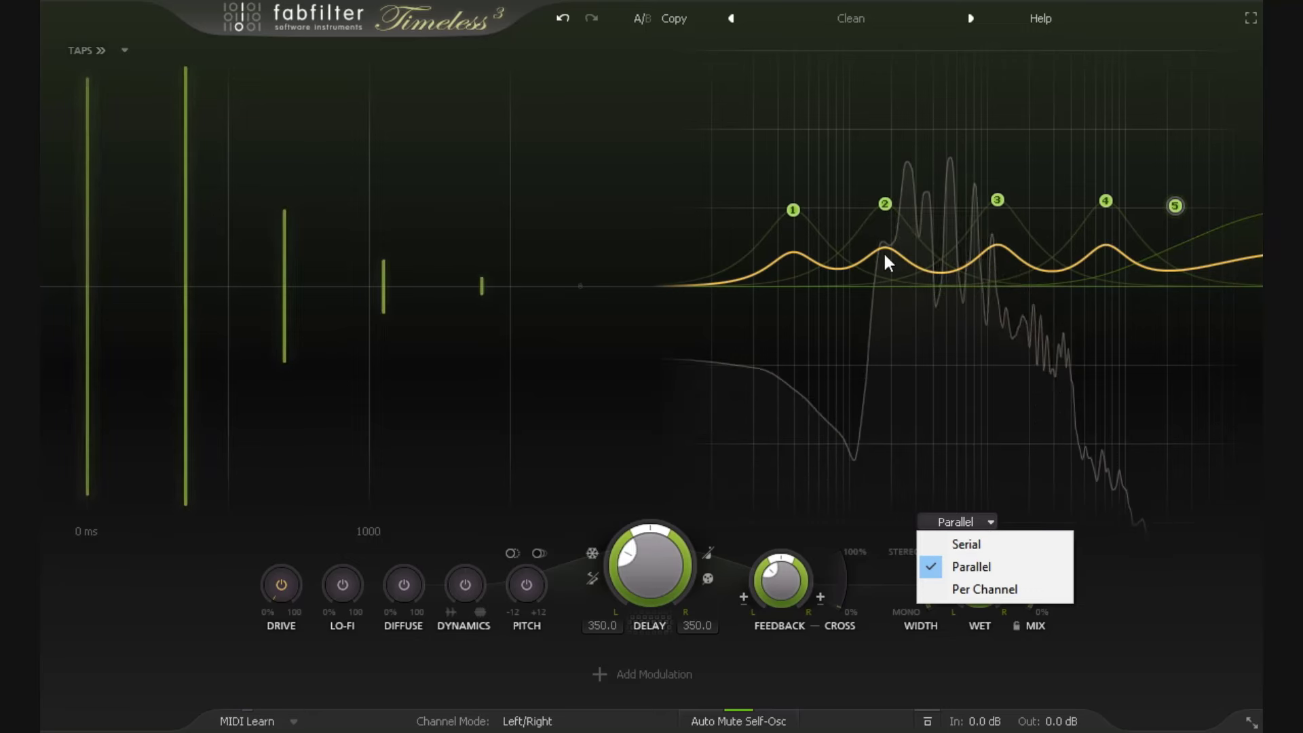
{"action": "left_click", "coordinate": [969, 544]}
{"action": "left_click", "coordinate": [989, 522]}
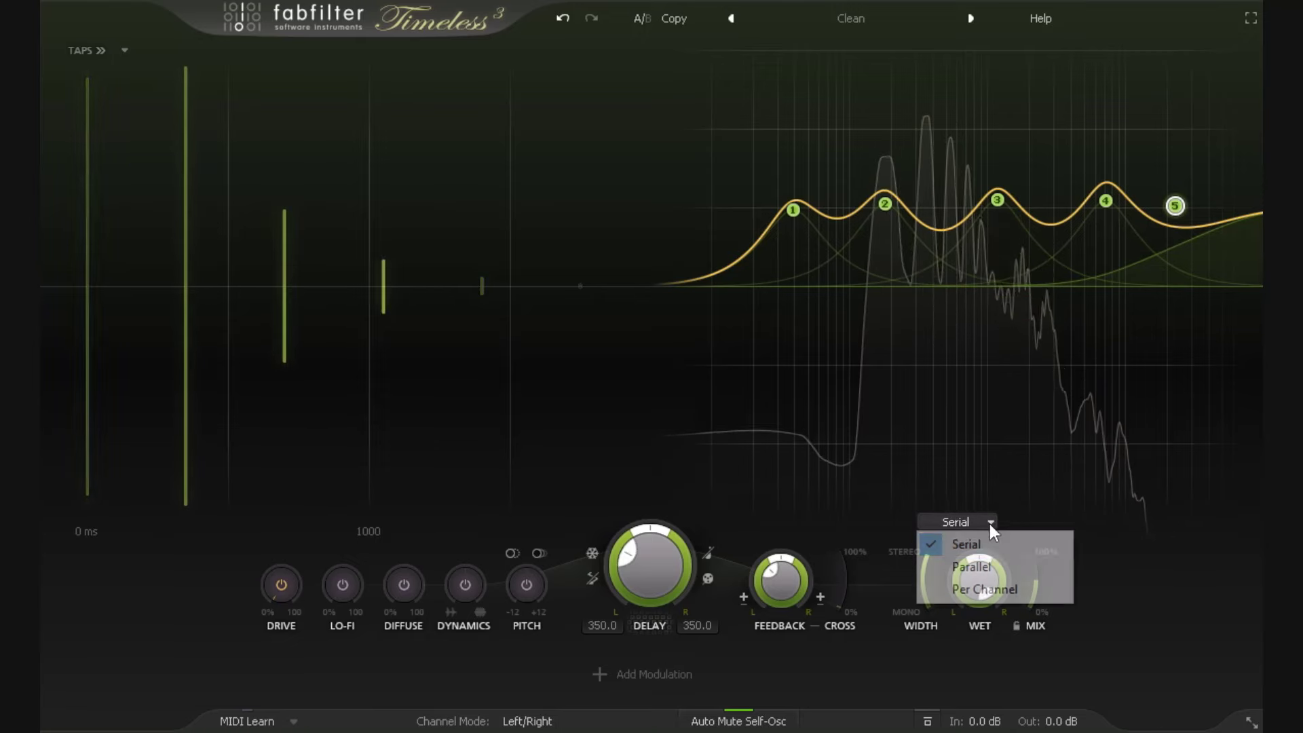
{"action": "left_click", "coordinate": [974, 566]}
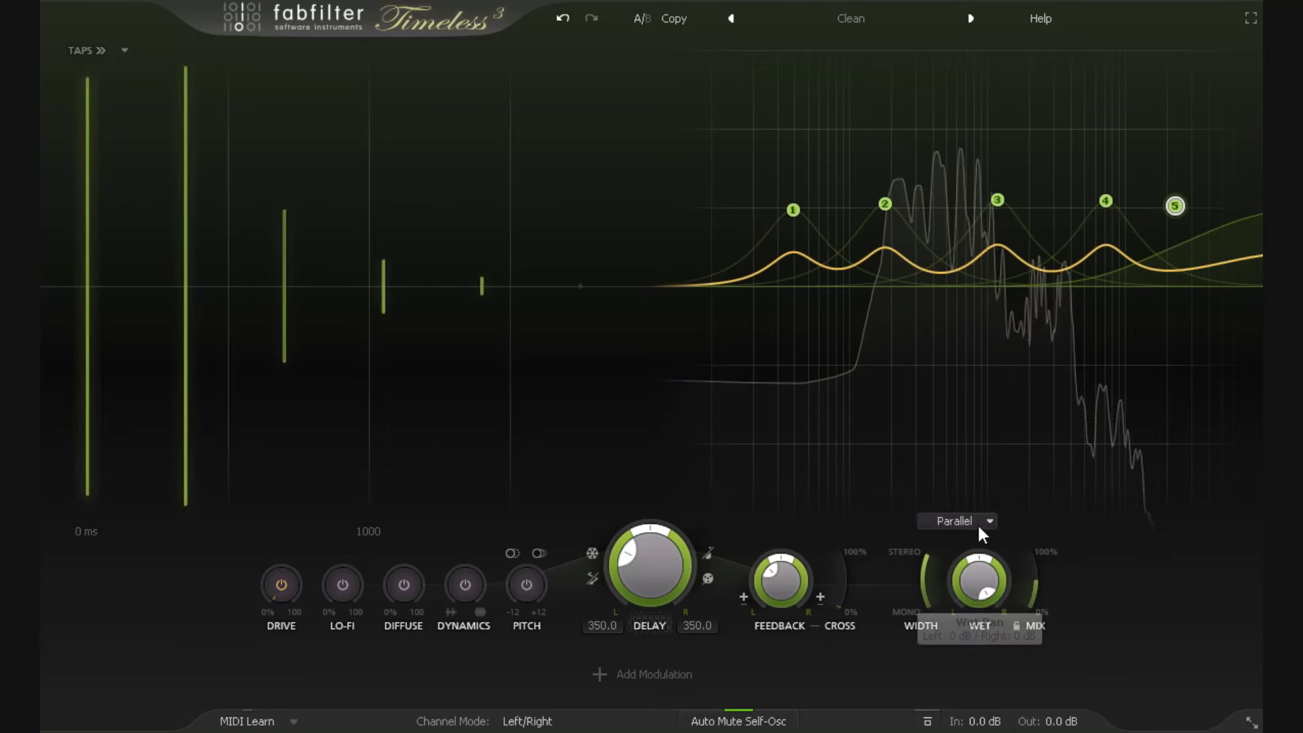
{"action": "left_click", "coordinate": [977, 522]}
{"action": "left_click", "coordinate": [981, 589]}
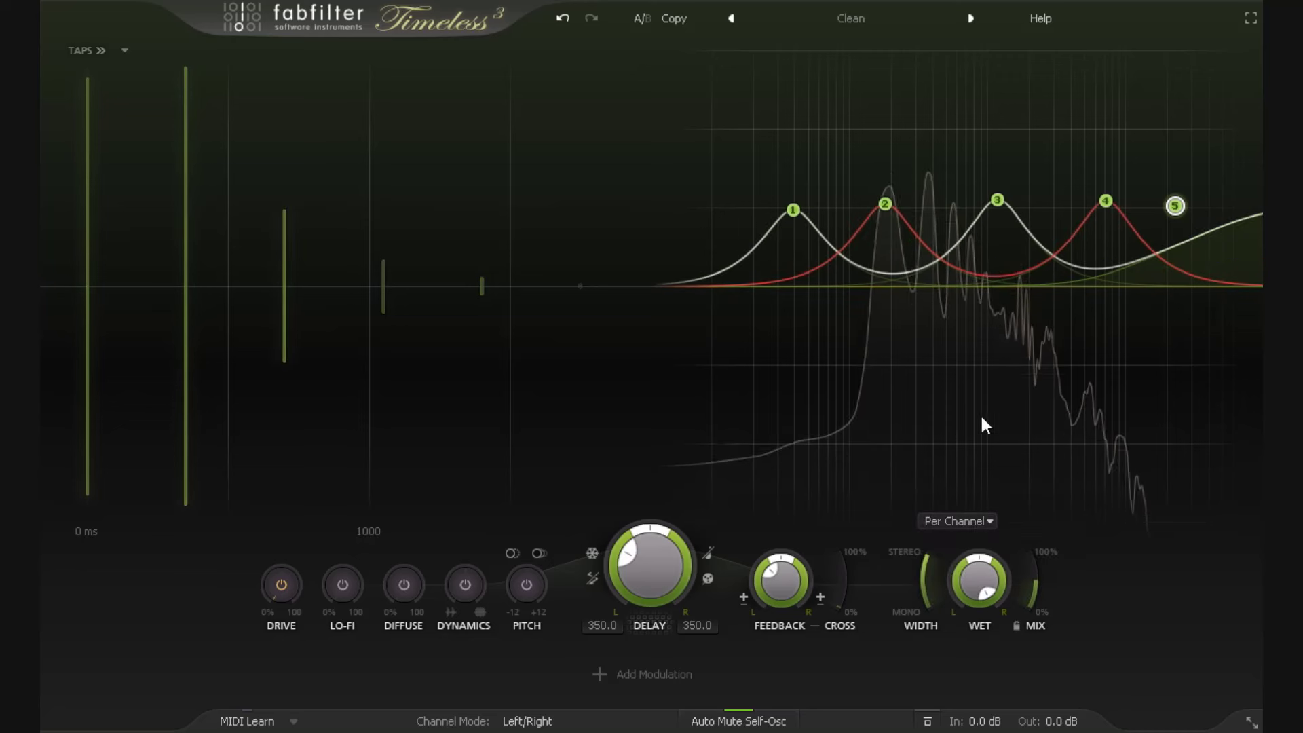
{"action": "mouse_move", "coordinate": [891, 284]}
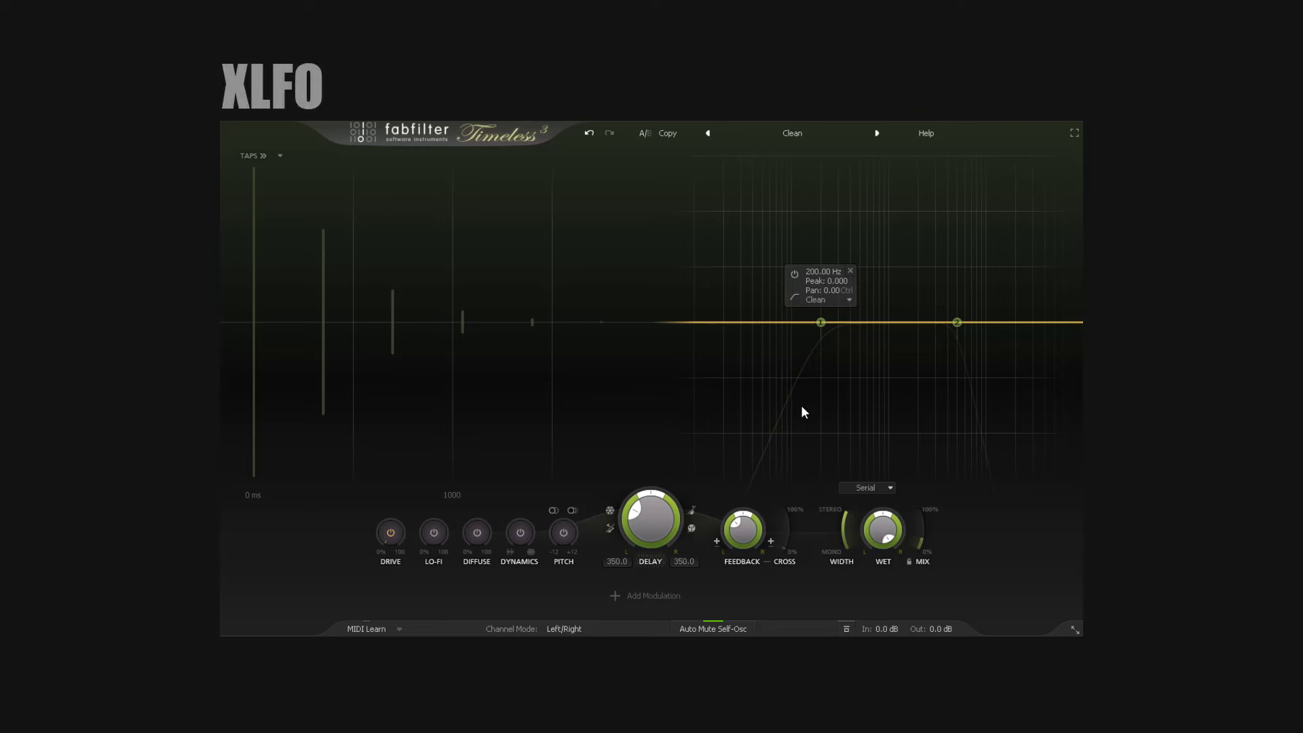
Step: Add an XLFO modulation source and load its Sine preset after trying 16 Step Sequence 1
{"action": "left_click", "coordinate": [655, 600]}
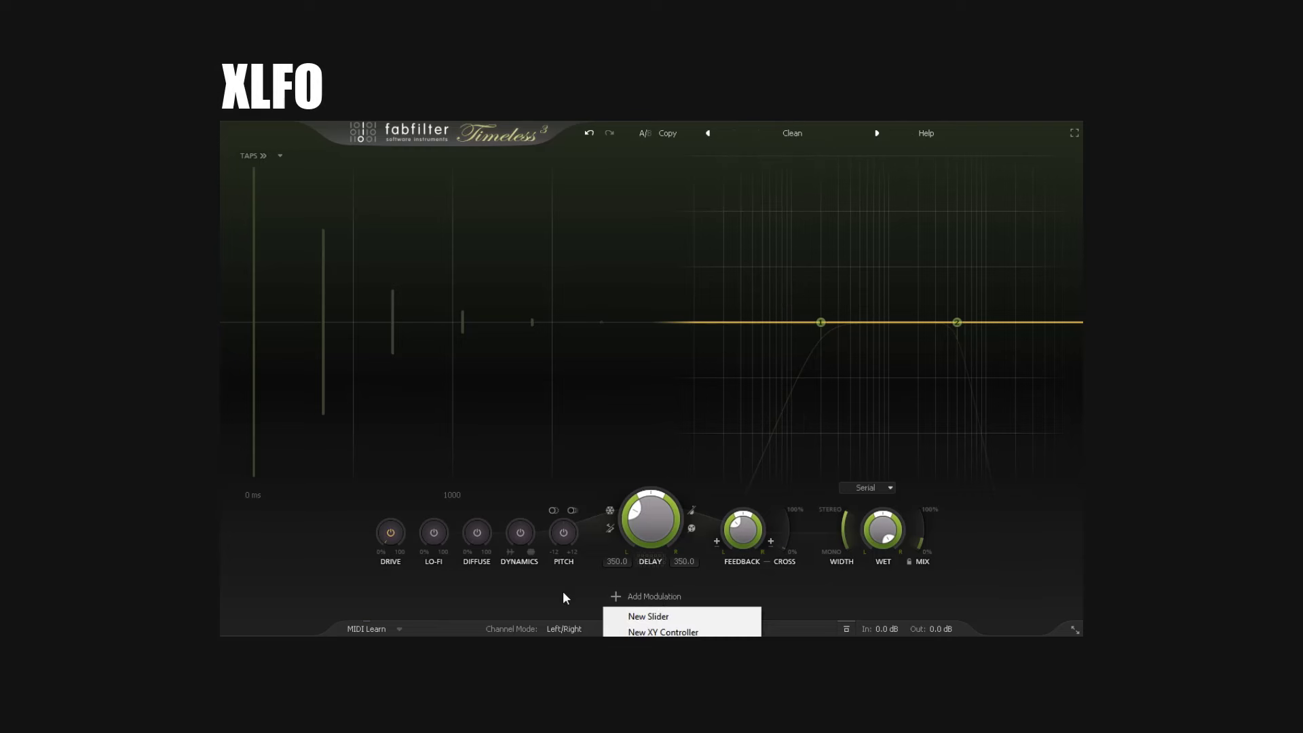
{"action": "left_click", "coordinate": [651, 647]}
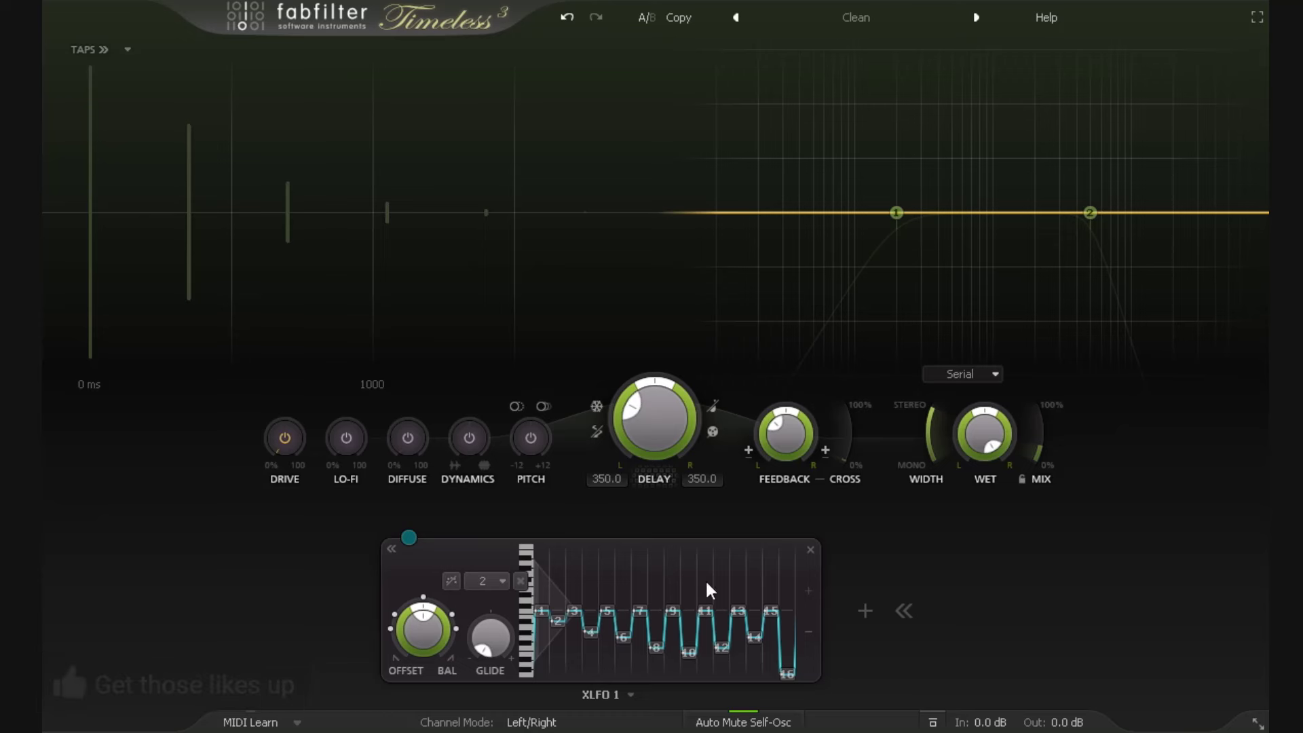
{"action": "left_click", "coordinate": [627, 694]}
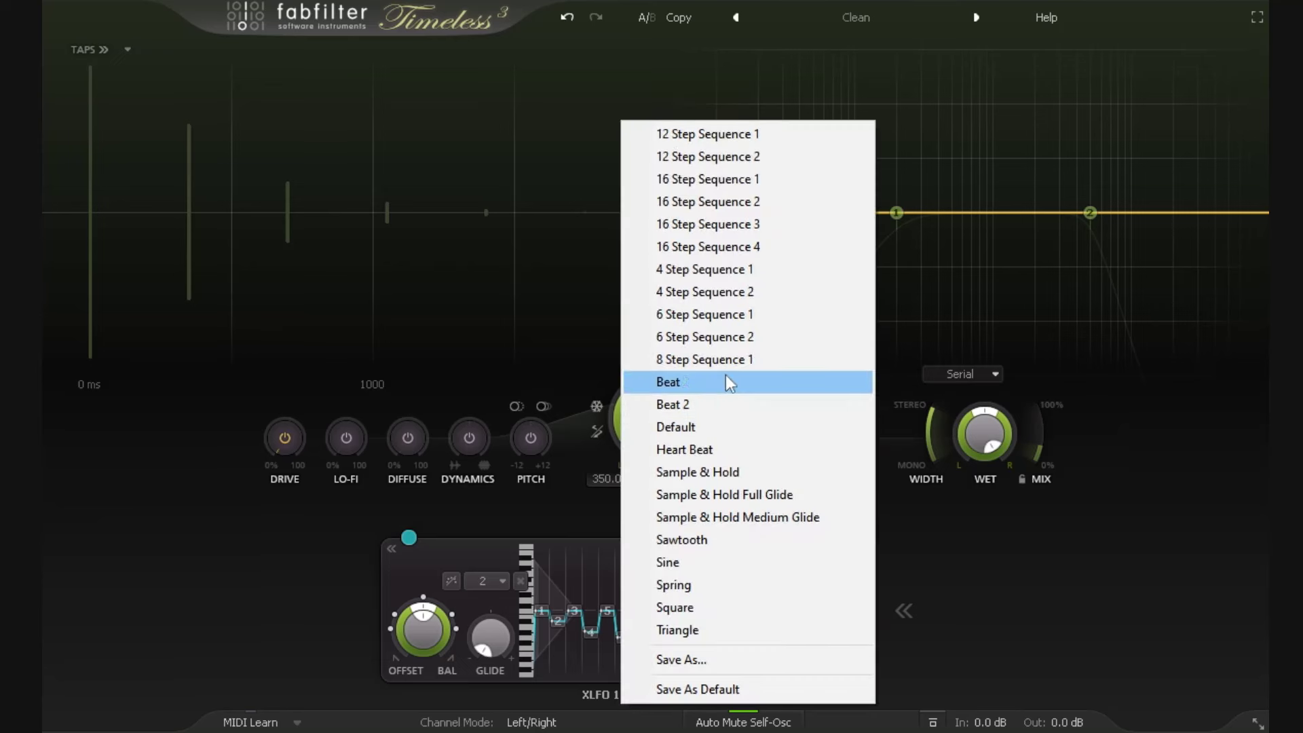
{"action": "left_click", "coordinate": [719, 182]}
{"action": "left_click", "coordinate": [633, 693]}
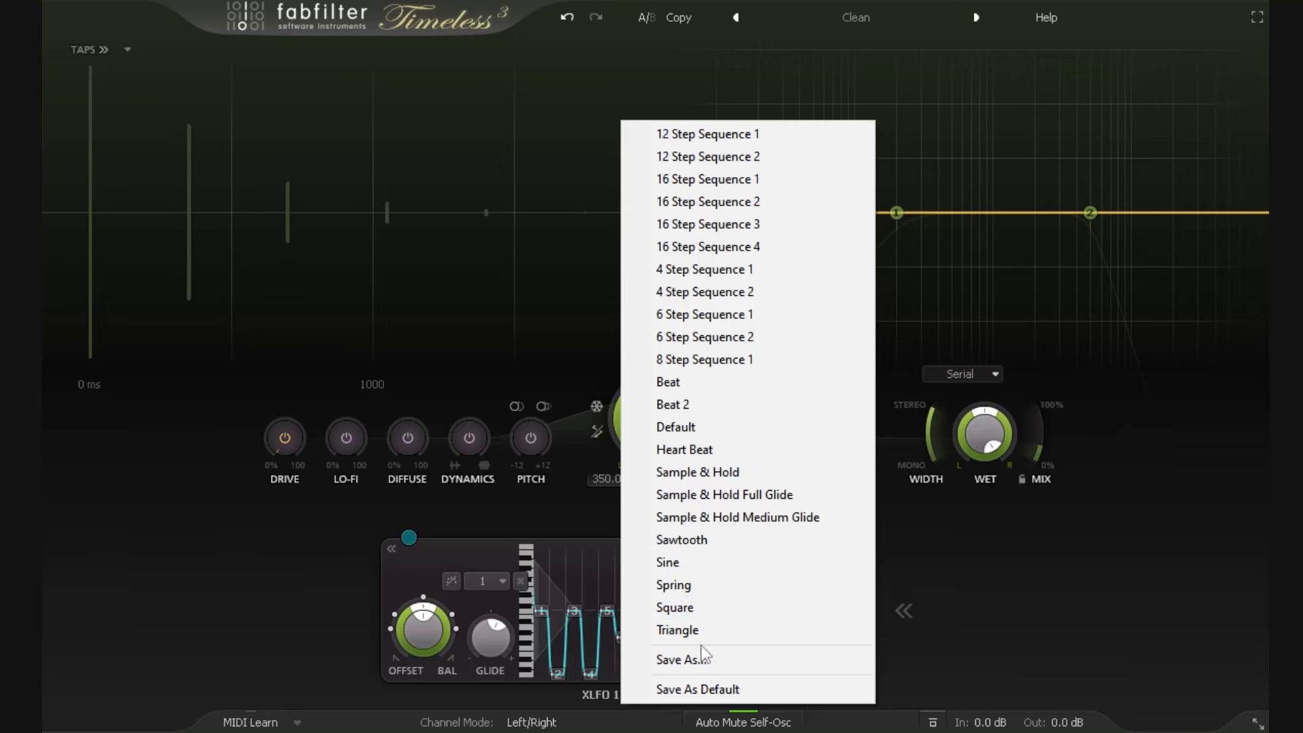
{"action": "left_click", "coordinate": [682, 560]}
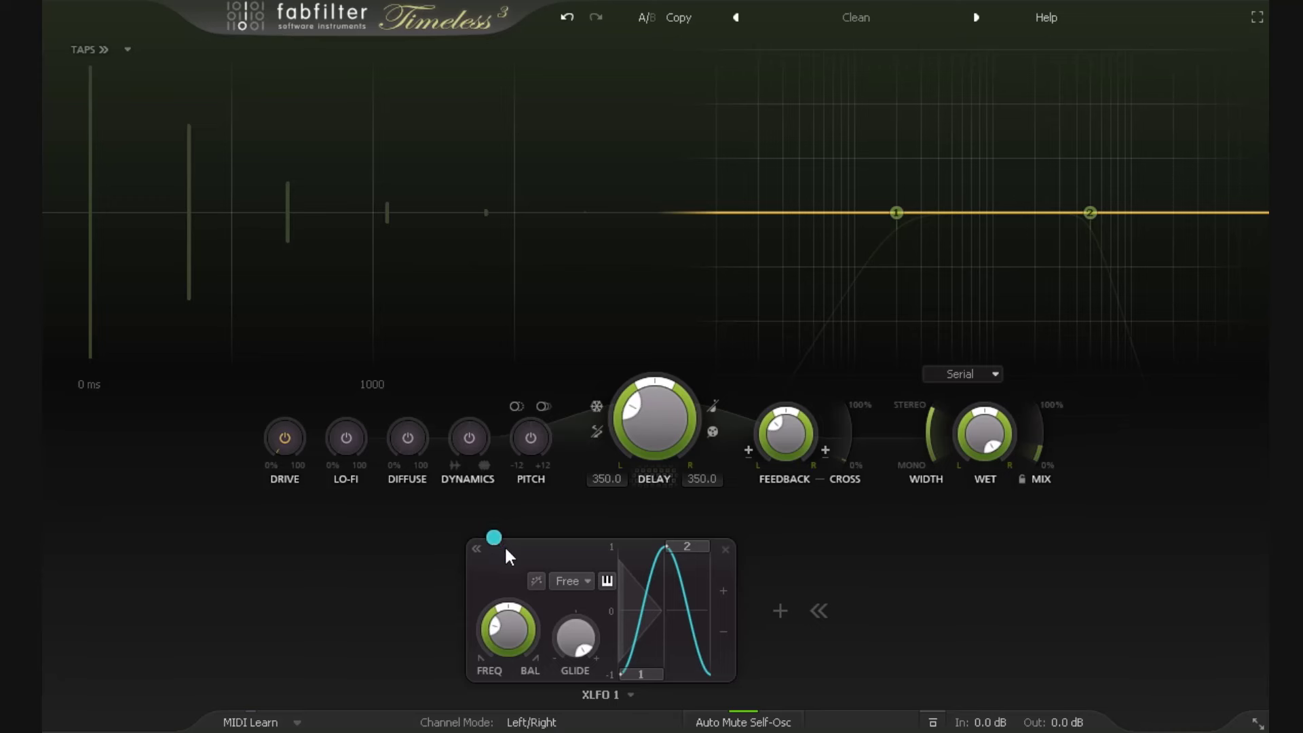
Step: Lower filter 2's cutoff to about 232.7 Hz and delete filter 1
{"action": "mouse_move", "coordinate": [494, 539]}
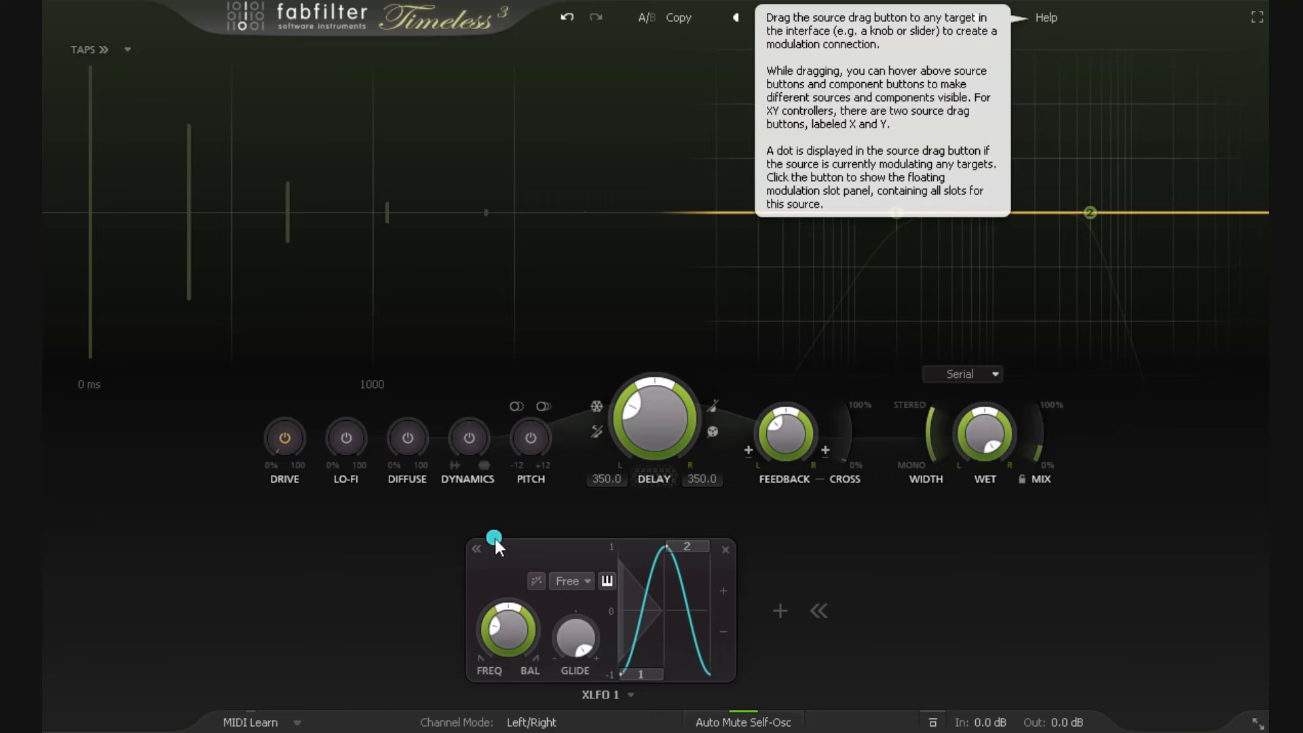
{"action": "left_click_drag", "start_coordinate": [494, 536], "coordinate": [547, 511]}
{"action": "left_click_drag", "start_coordinate": [1091, 211], "coordinate": [908, 221]}
{"action": "left_click", "coordinate": [938, 146]}
{"action": "left_click", "coordinate": [902, 154]}
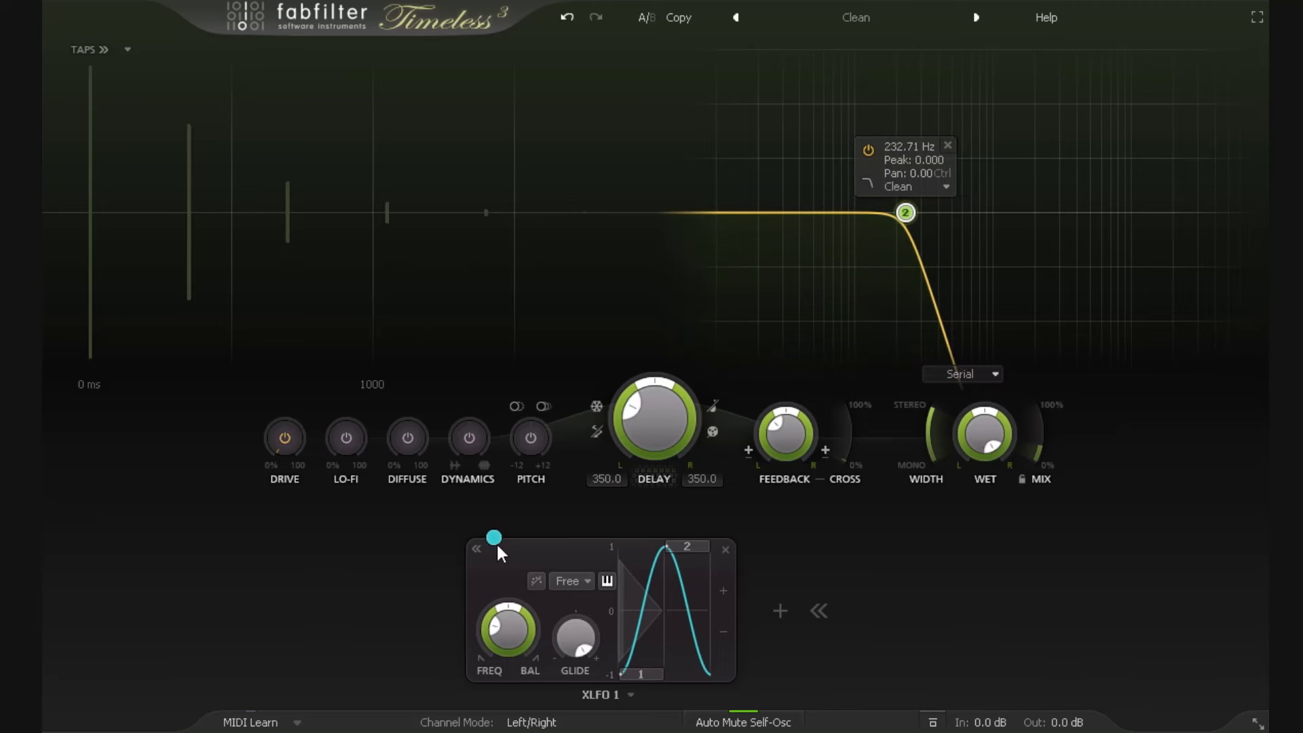
Step: Preview the XLFO's possible targets, including a temporary custom delay tap at about 44% and -8 dB, and remove that tap
{"action": "left_click_drag", "start_coordinate": [495, 536], "coordinate": [576, 426]}
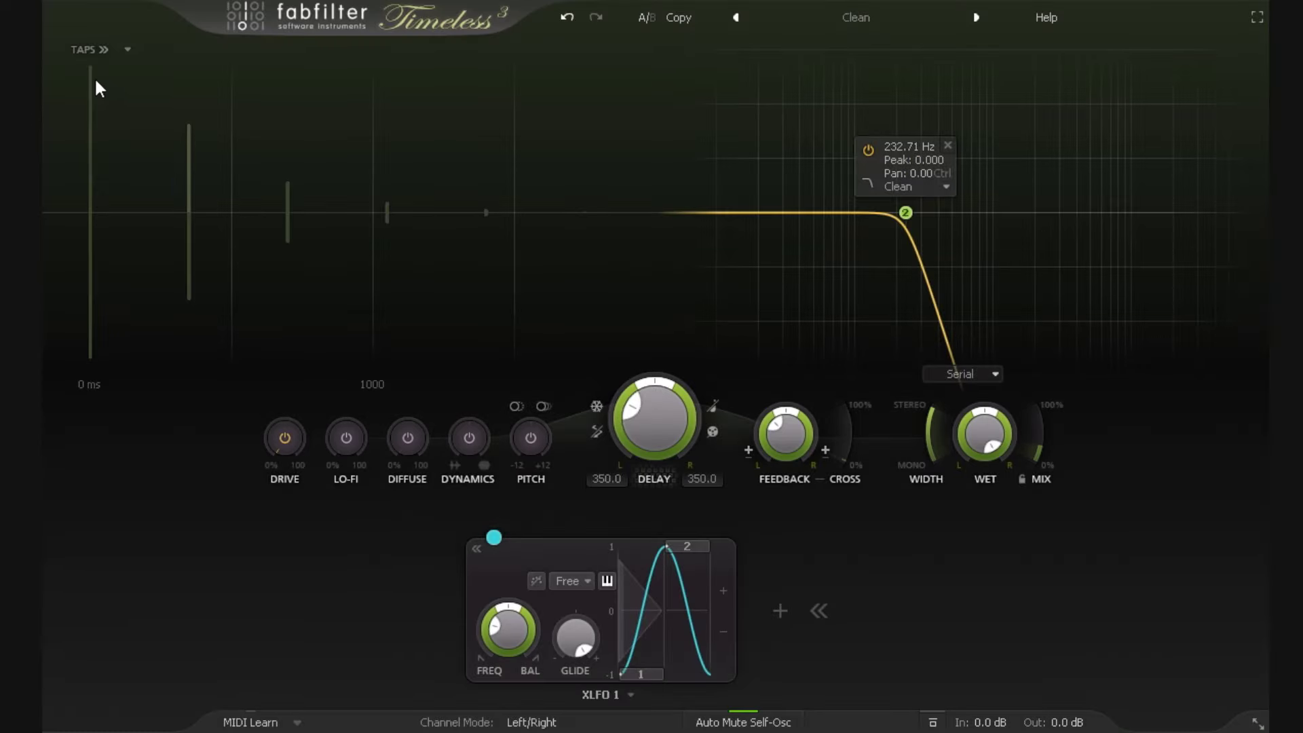
{"action": "left_click", "coordinate": [86, 49]}
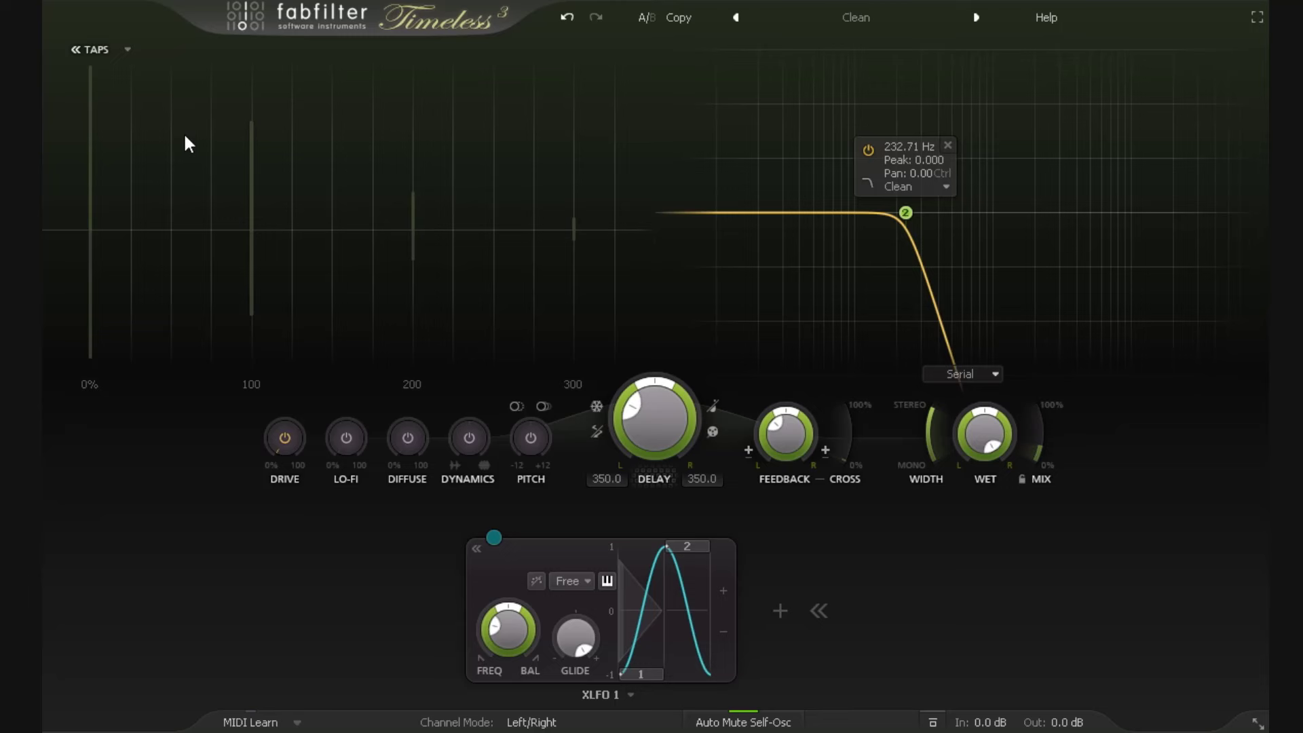
{"action": "double_click", "coordinate": [301, 170]}
{"action": "left_click_drag", "start_coordinate": [494, 537], "coordinate": [543, 362]}
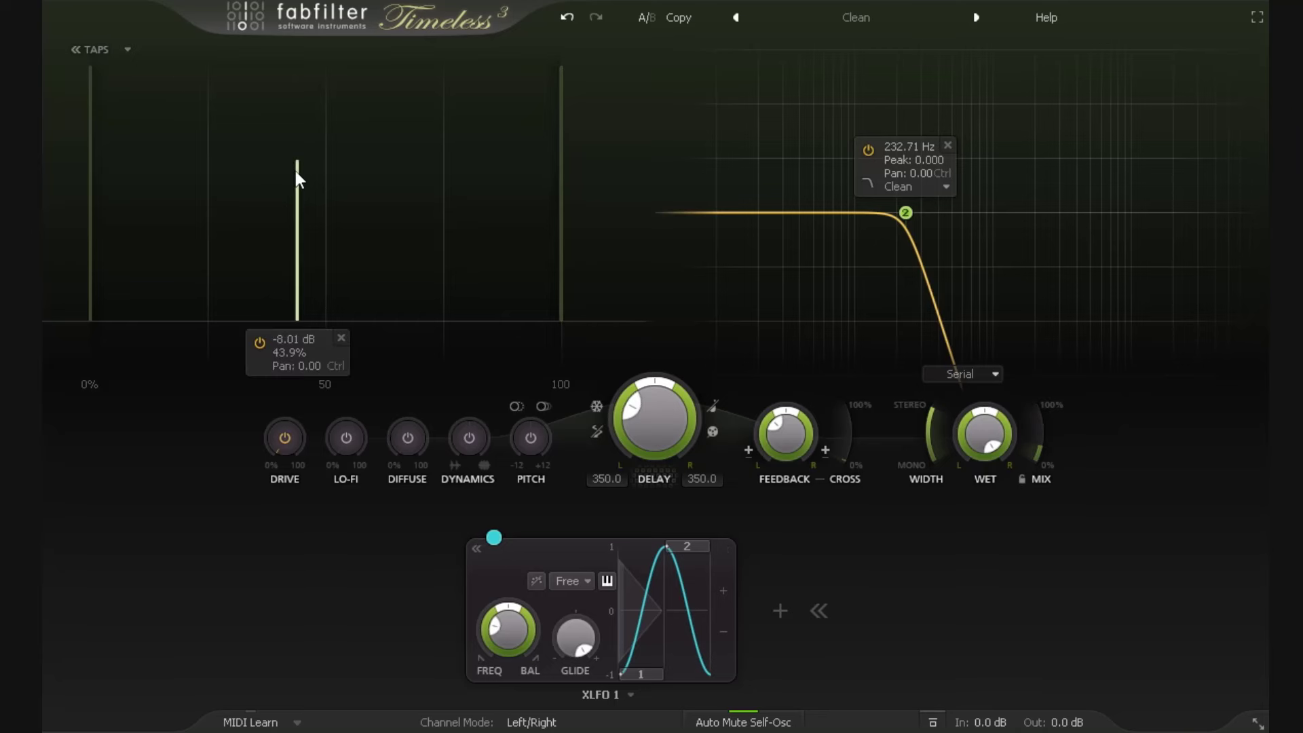
{"action": "left_click", "coordinate": [338, 335]}
{"action": "left_click", "coordinate": [95, 55]}
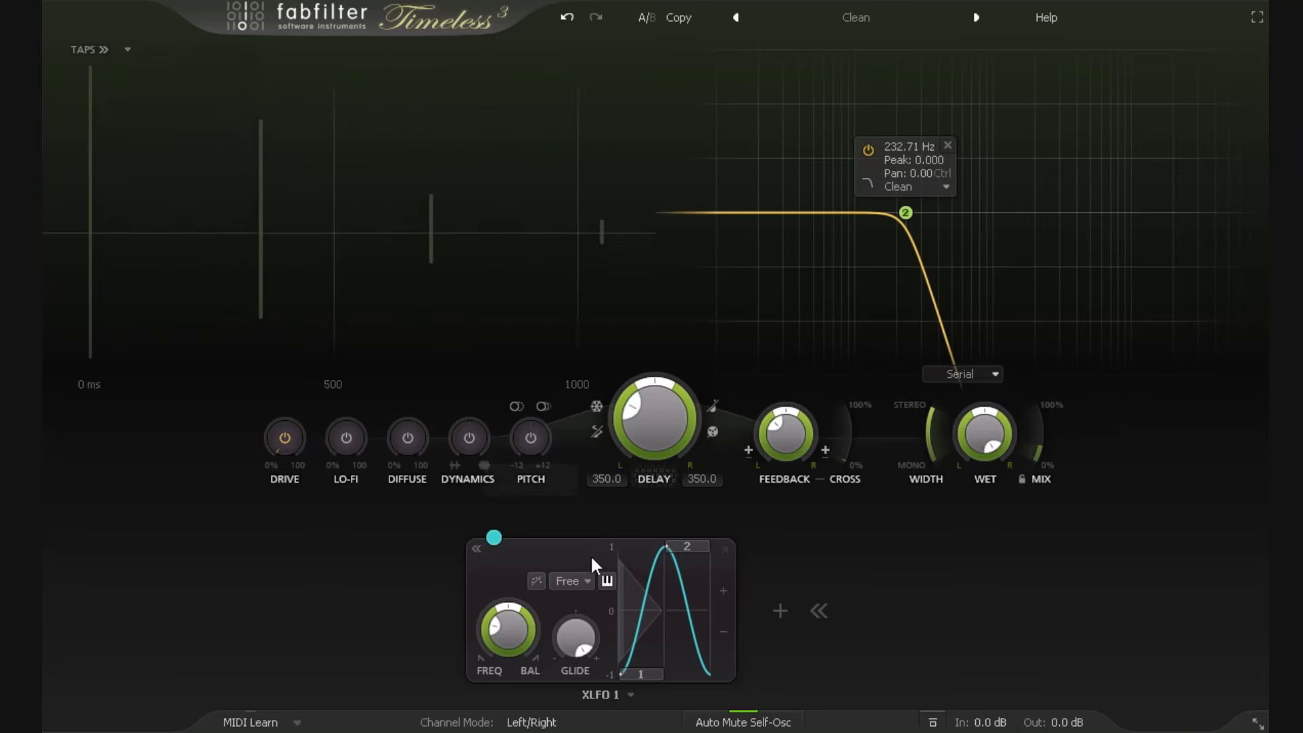
Step: Assign XLFO 1 to filter 2's frequency and adjust the modulation slot level to vary the sweep depth
{"action": "left_click_drag", "start_coordinate": [494, 537], "coordinate": [918, 144]}
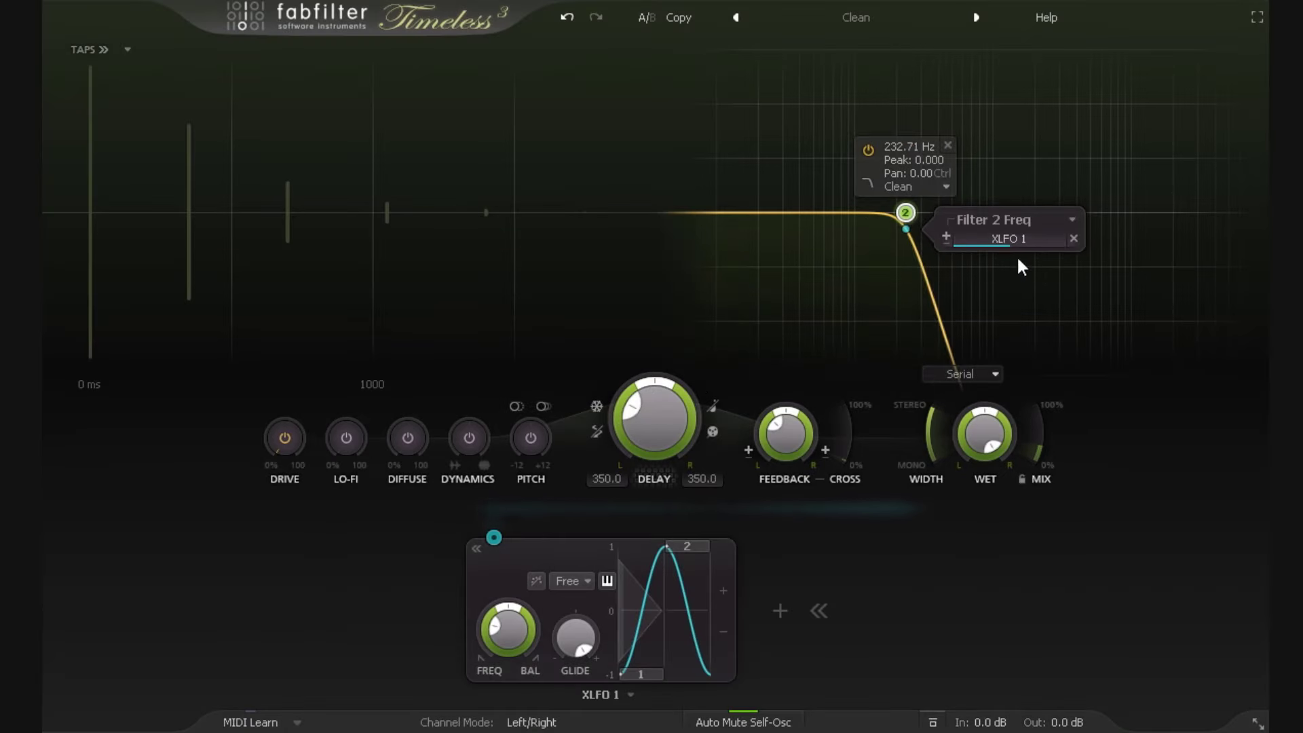
{"action": "left_click_drag", "start_coordinate": [1008, 244], "coordinate": [962, 236]}
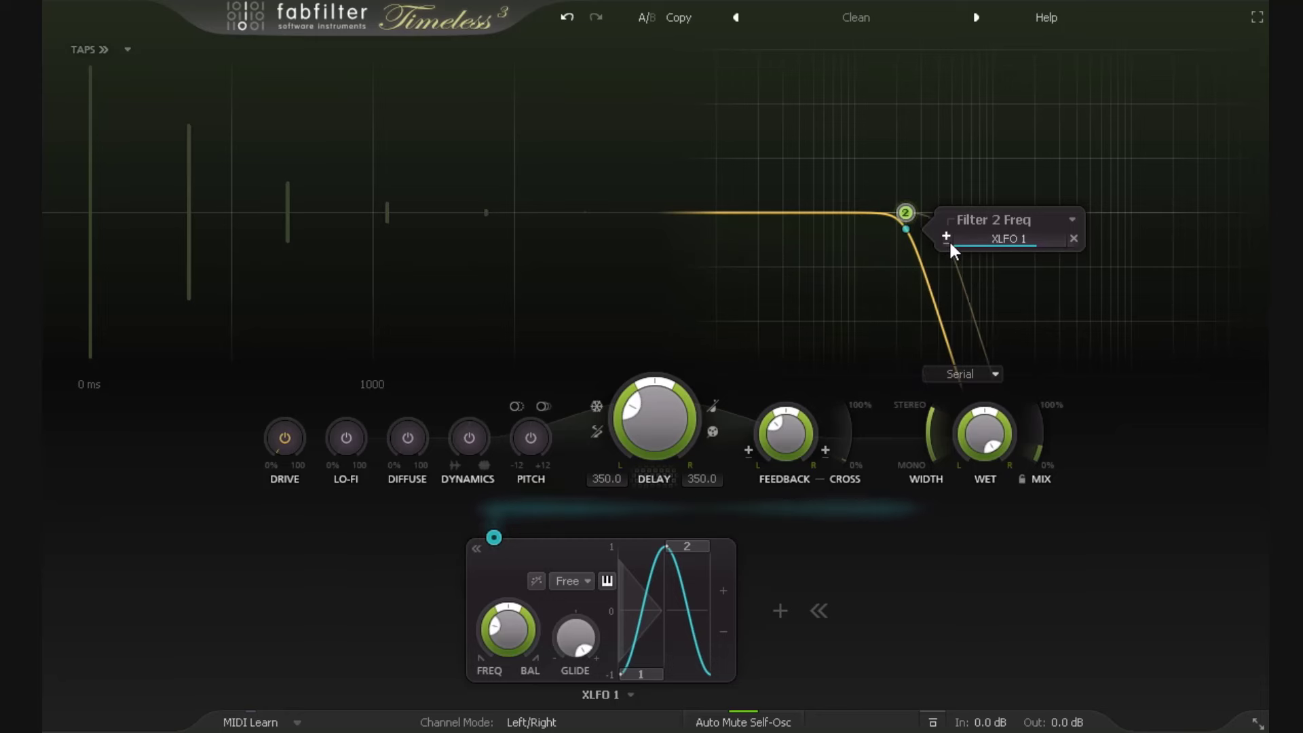
{"action": "mouse_move", "coordinate": [946, 241]}
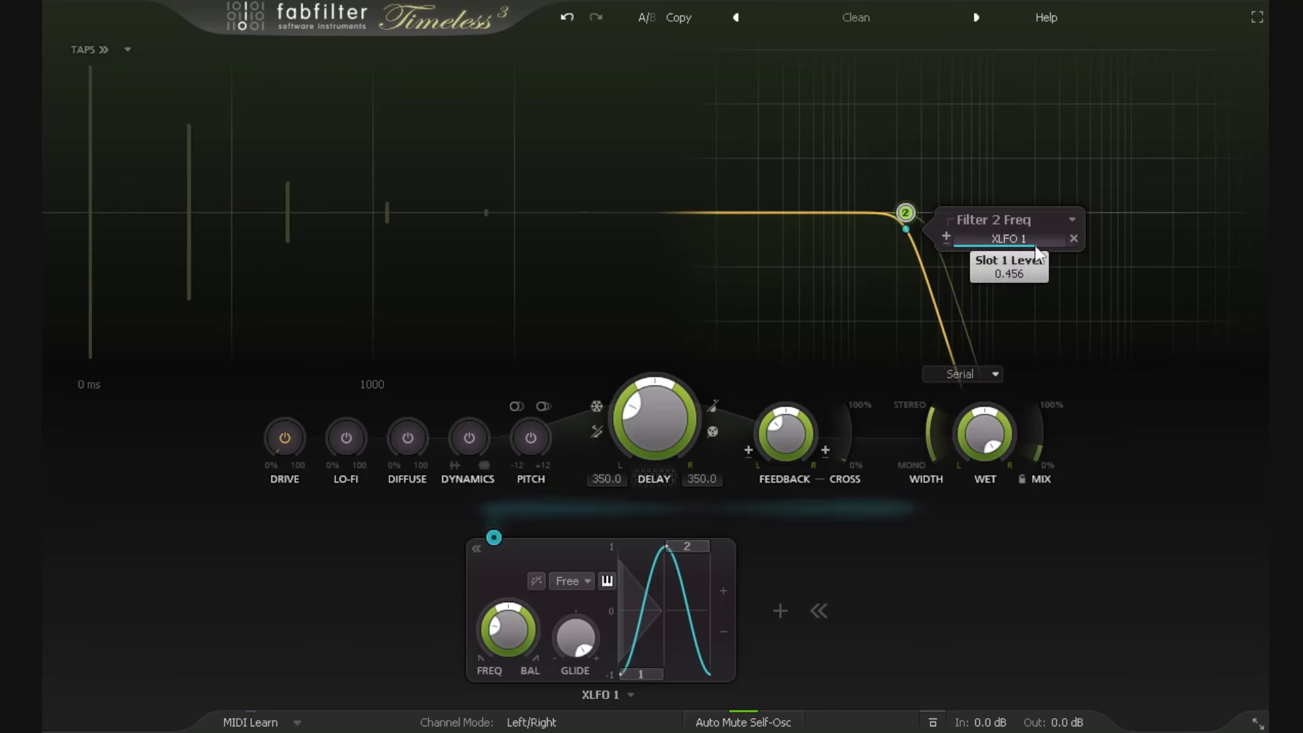
{"action": "left_click_drag", "start_coordinate": [1035, 245], "coordinate": [1069, 238]}
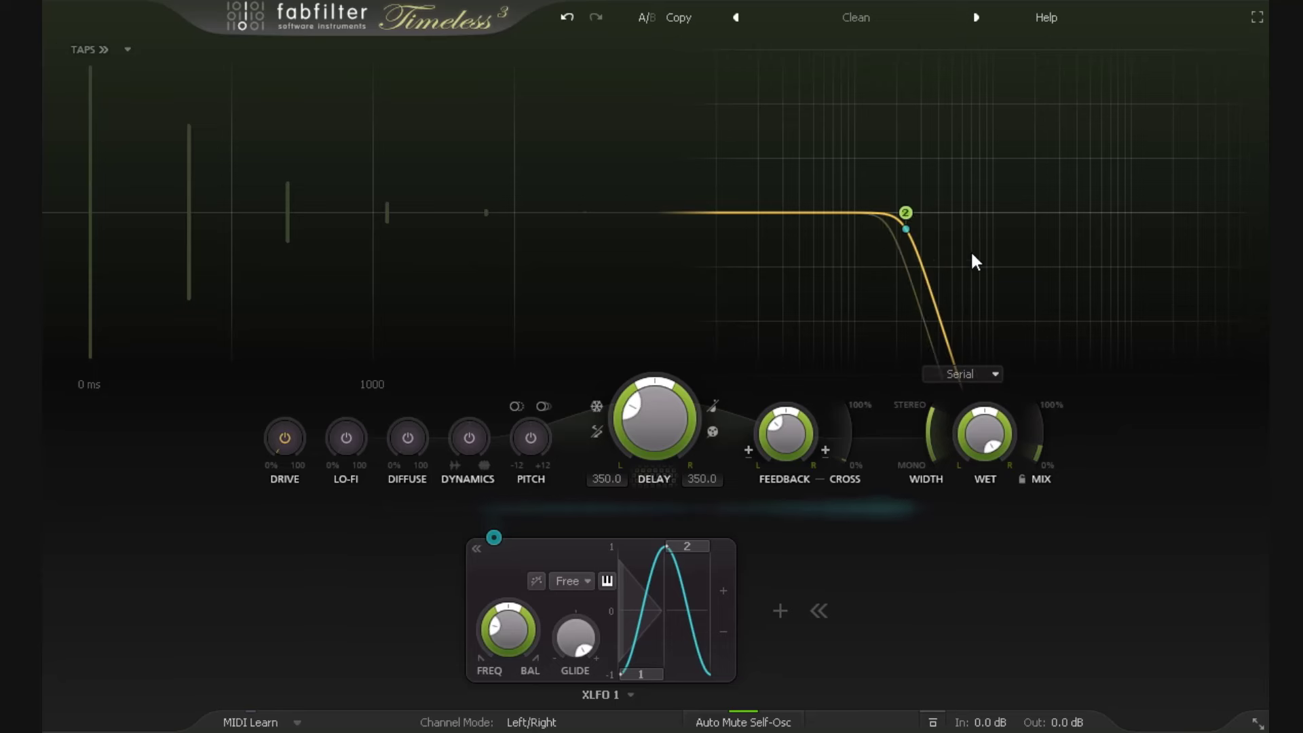
{"action": "mouse_move", "coordinate": [878, 213]}
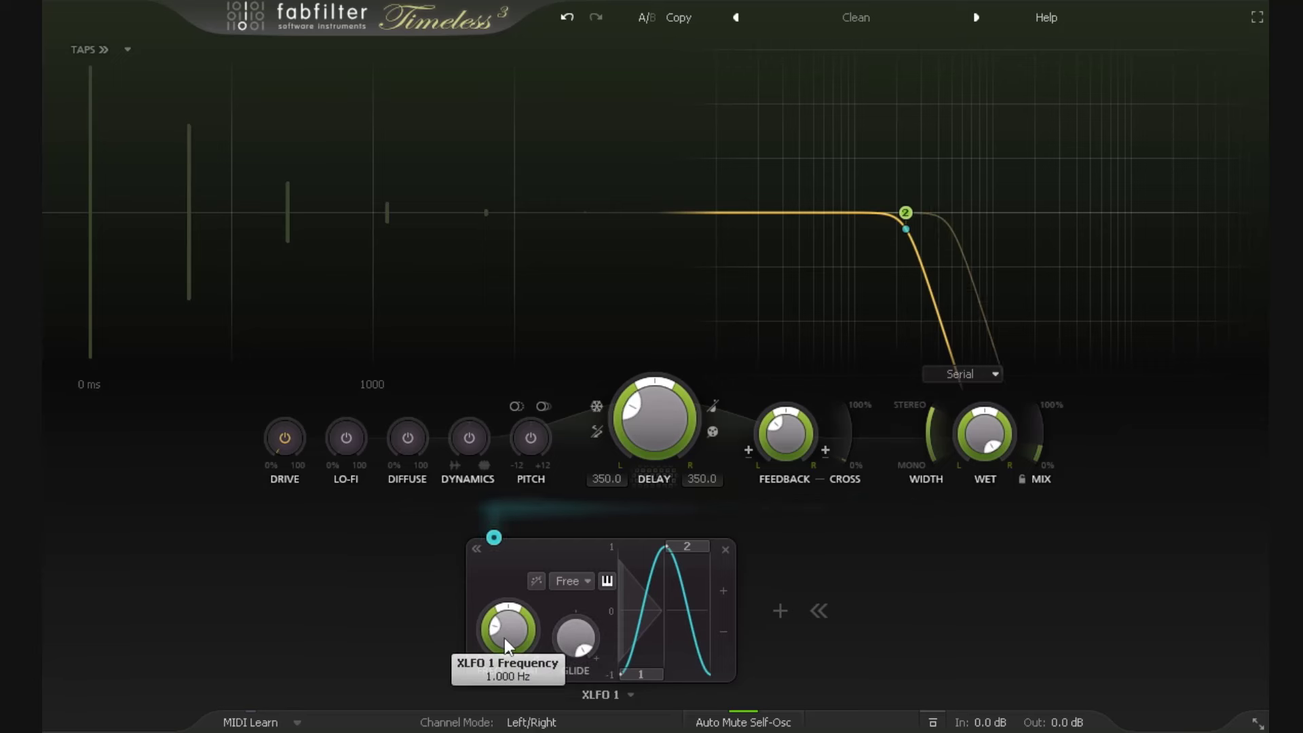
Step: Try an XLFO frequency of about 20.8 Hz and bring it back down to about 0.83 Hz
{"action": "left_click_drag", "start_coordinate": [504, 637], "coordinate": [597, 524]}
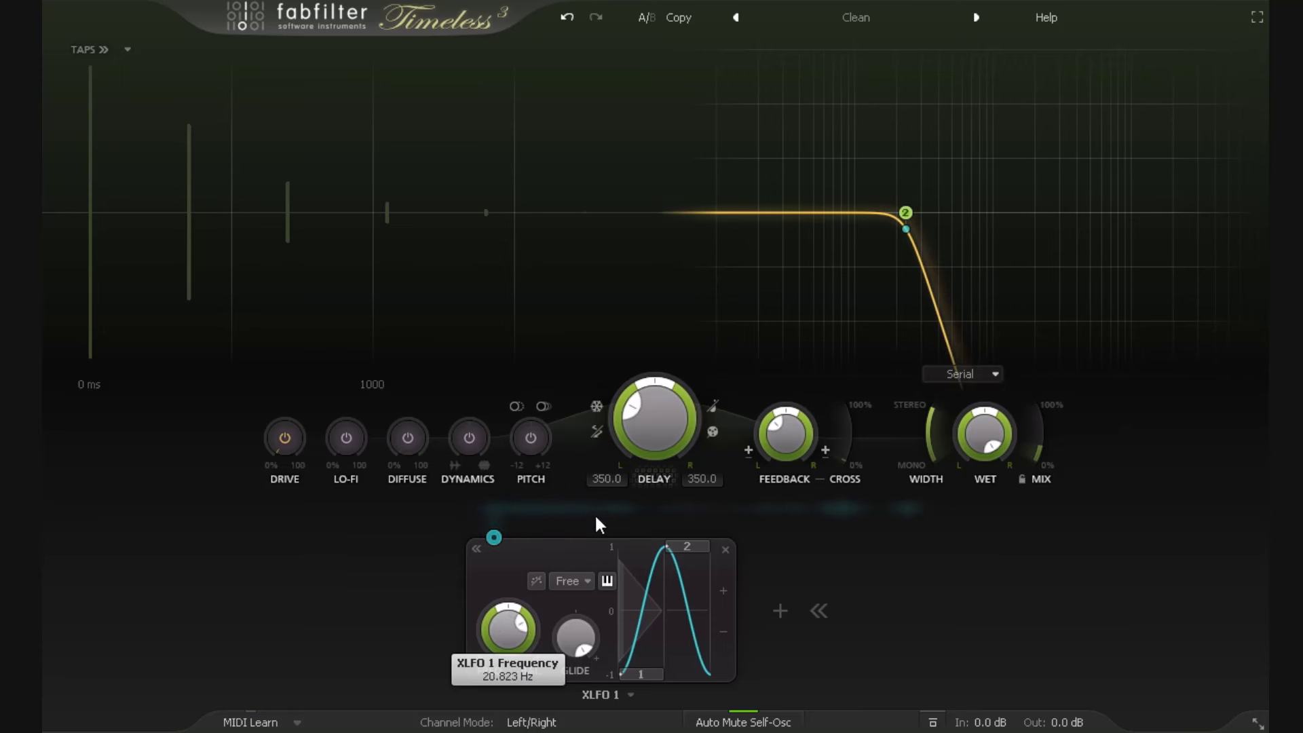
{"action": "left_click_drag", "start_coordinate": [598, 588], "coordinate": [510, 630]}
{"action": "mouse_move", "coordinate": [510, 629]}
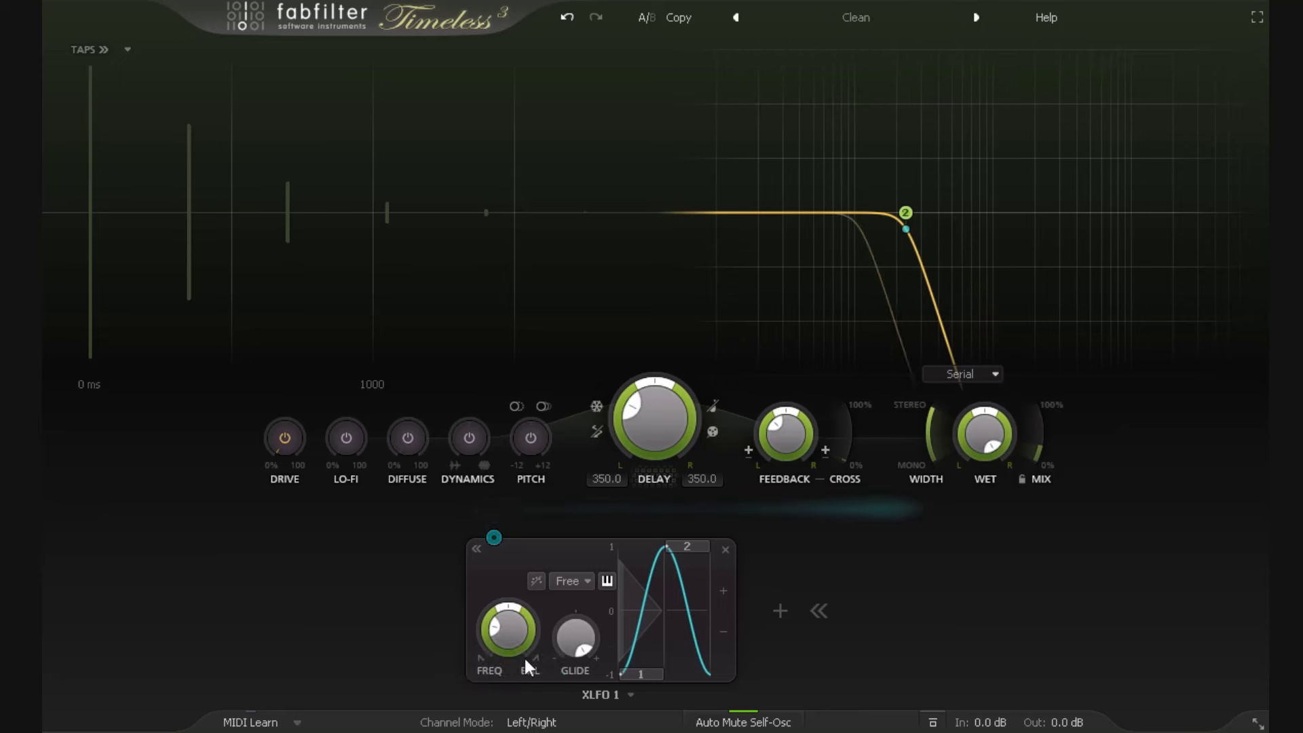
{"action": "left_click_drag", "start_coordinate": [504, 629], "coordinate": [552, 623]}
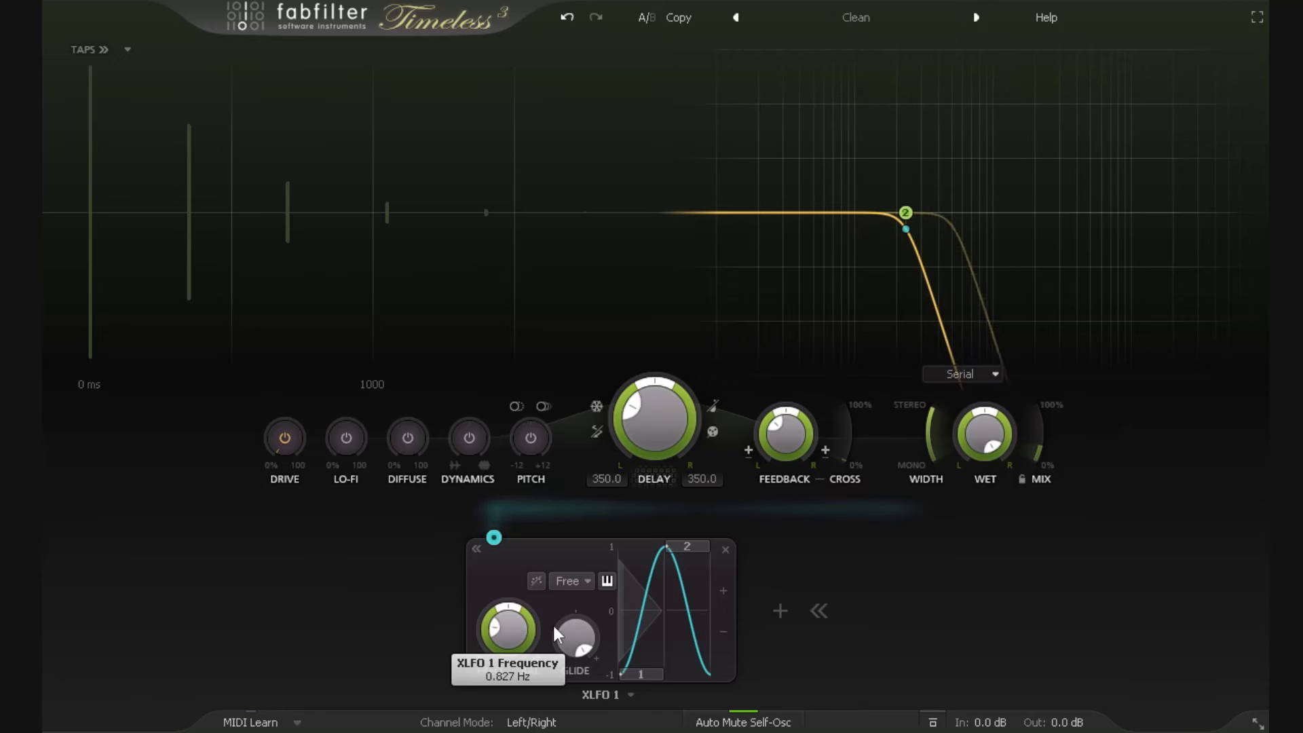
Step: Change the XLFO's sync setting from Free to 1
{"action": "left_click", "coordinate": [588, 580]}
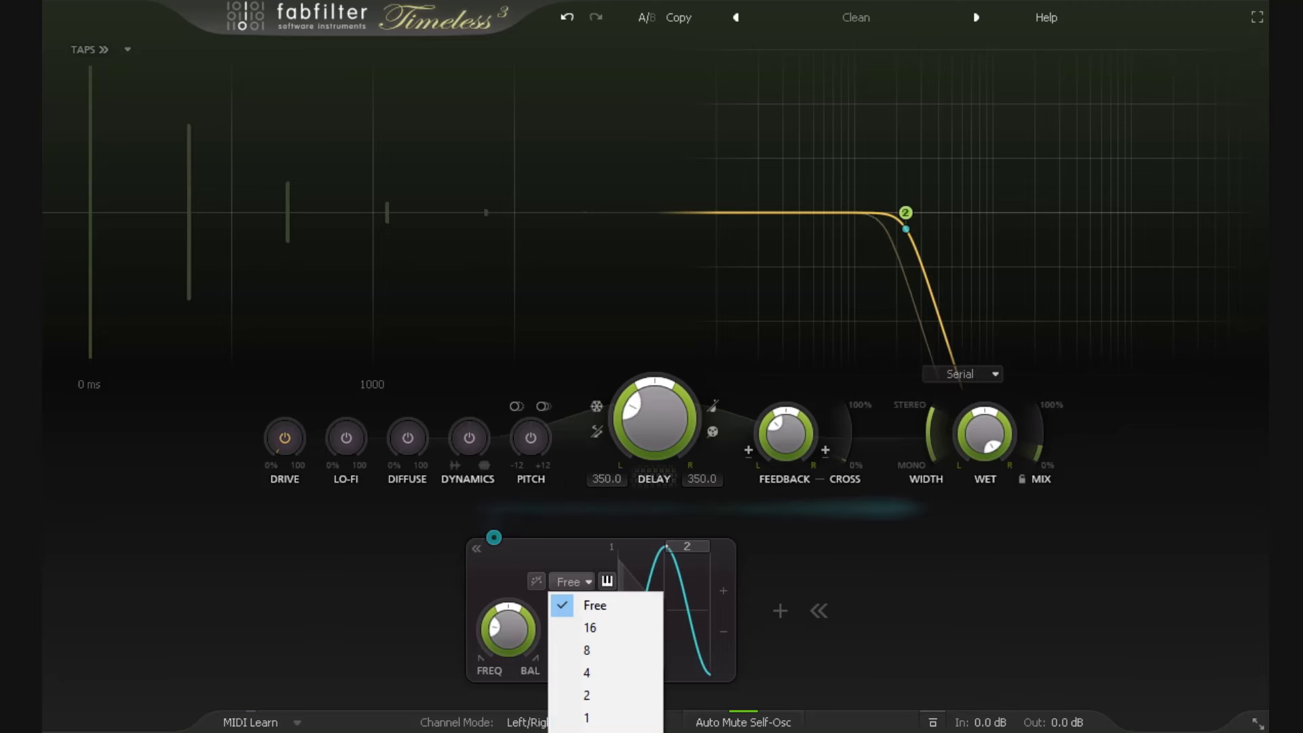
{"action": "left_click", "coordinate": [598, 719]}
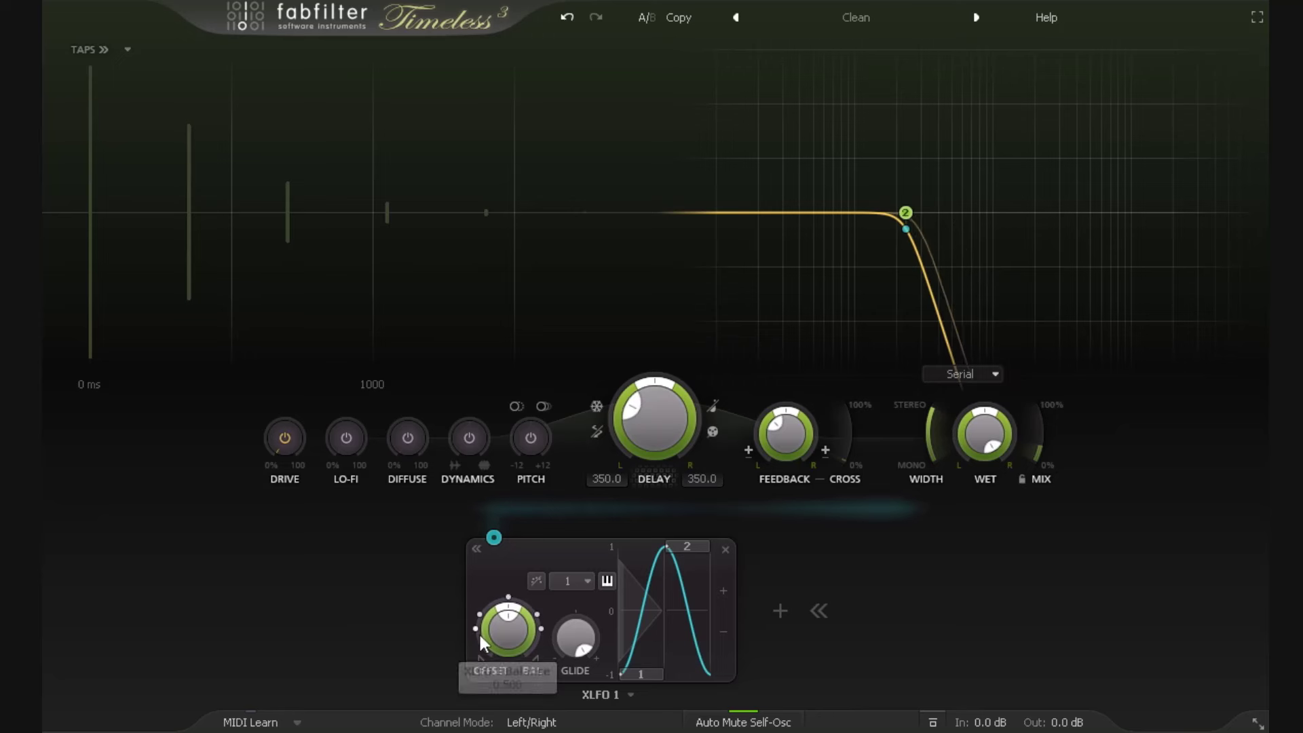
Step: Try higher and lower XLFO 1 frequency offsets and return the offset to 1.000, keeping the sync at 1
{"action": "mouse_move", "coordinate": [483, 639]}
{"action": "left_click", "coordinate": [580, 578]}
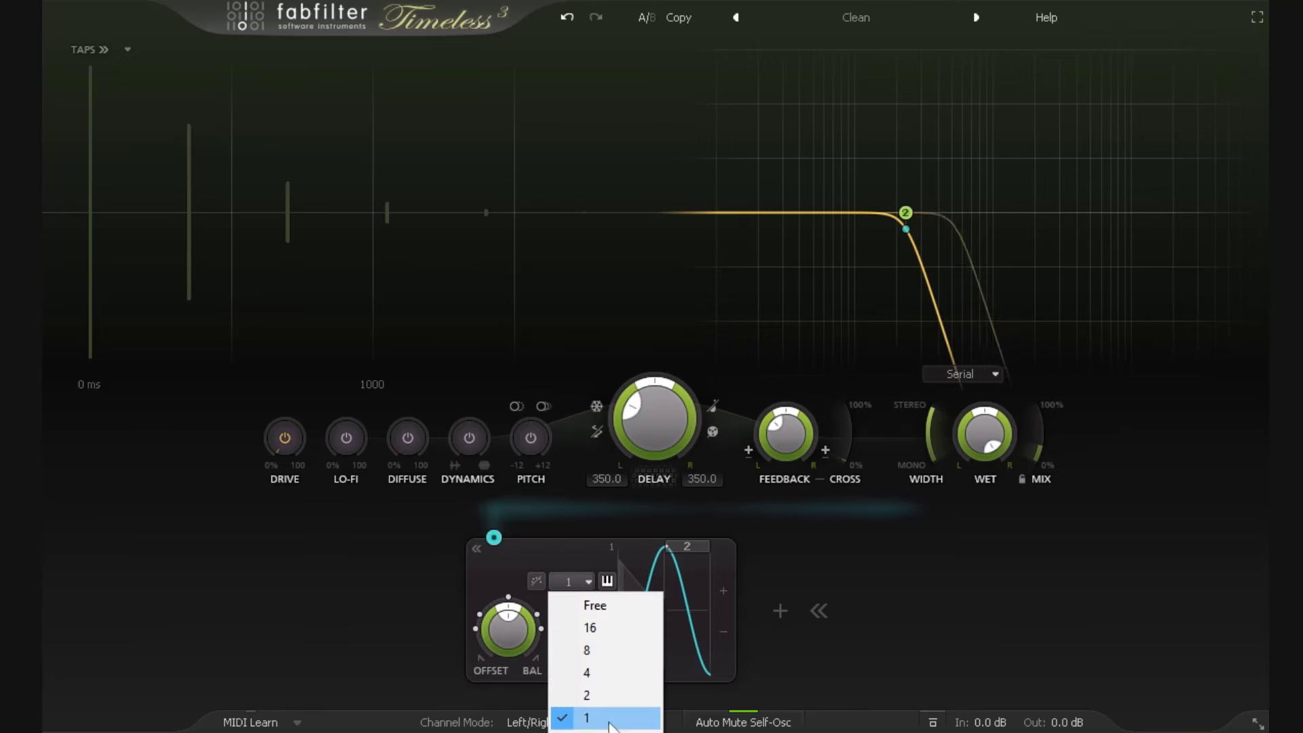
{"action": "left_click", "coordinate": [502, 597]}
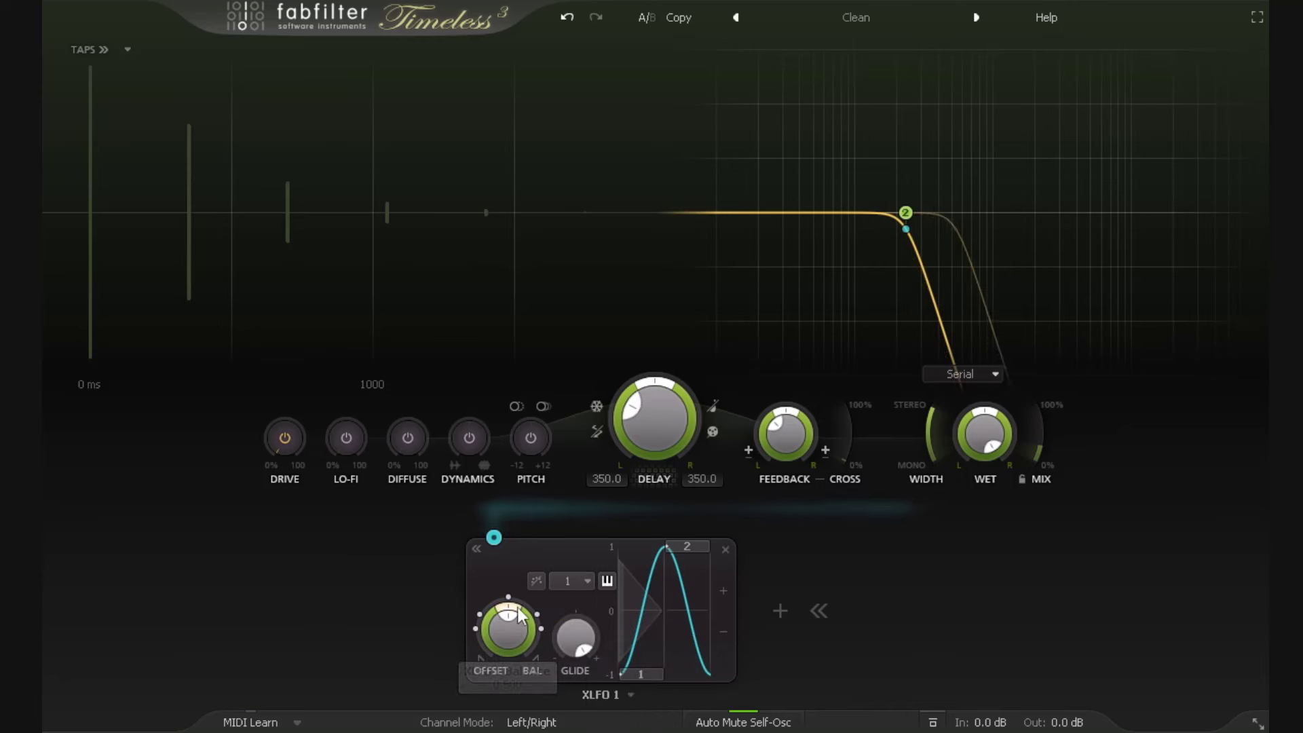
{"action": "mouse_move", "coordinate": [475, 623]}
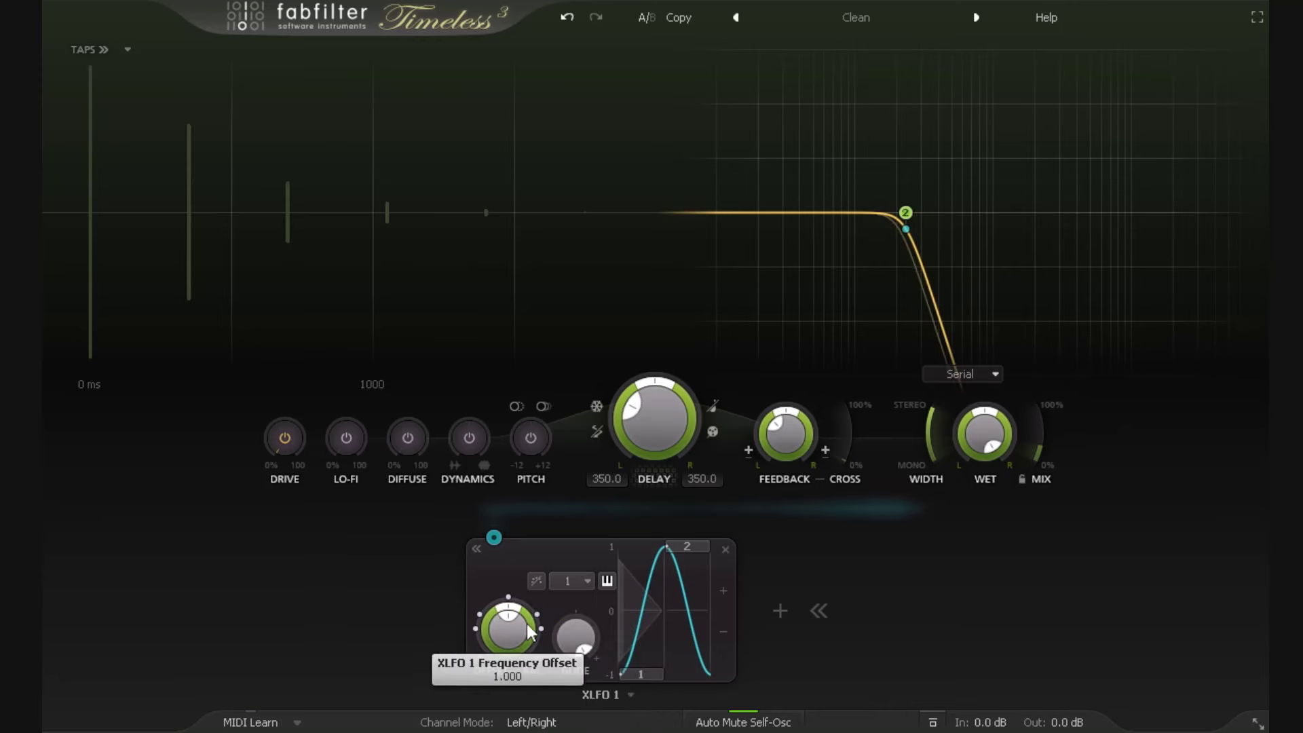
{"action": "left_click_drag", "start_coordinate": [536, 618], "coordinate": [539, 628]}
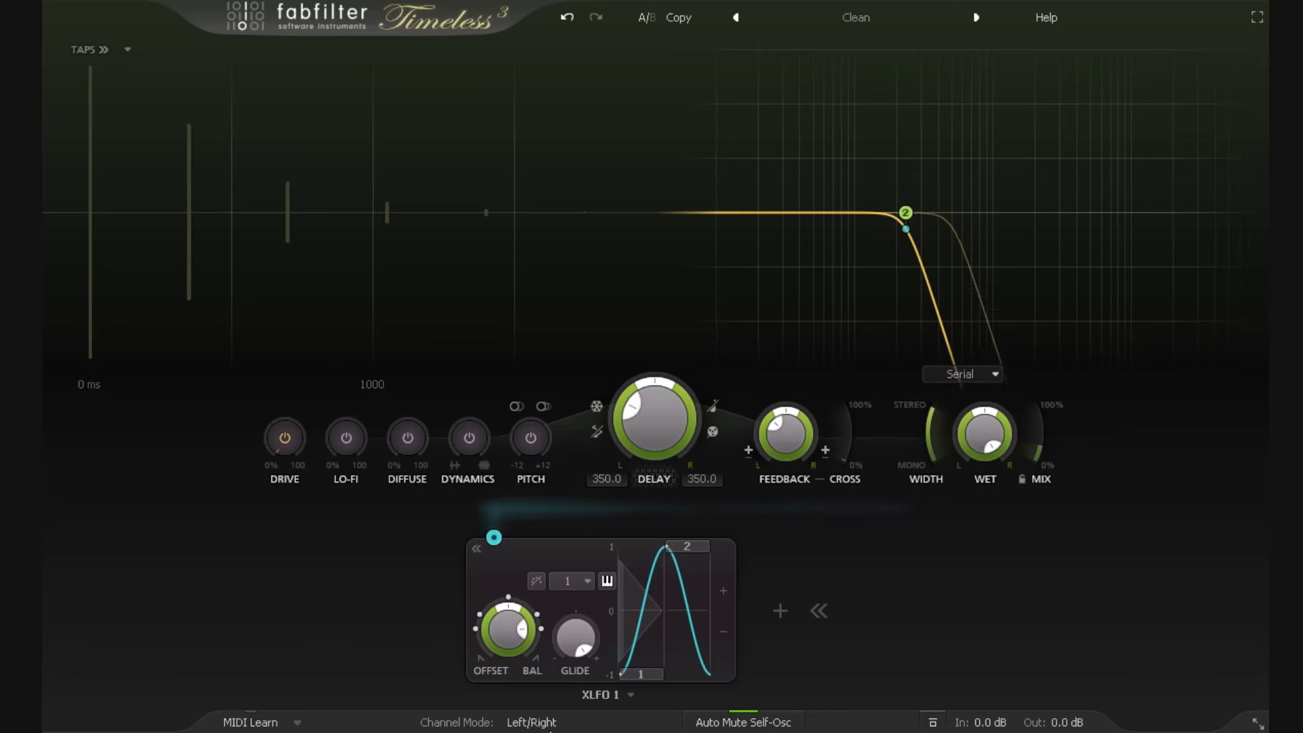
{"action": "left_click", "coordinate": [586, 585]}
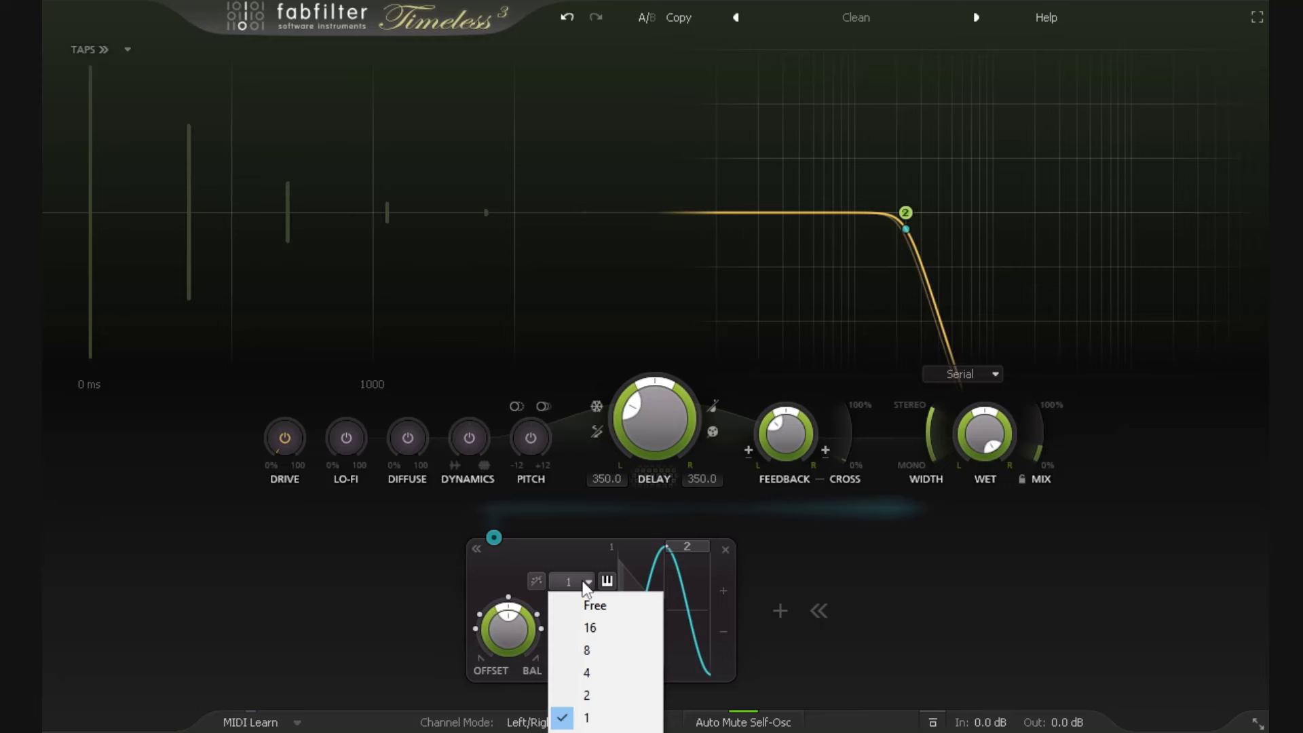
{"action": "left_click", "coordinate": [518, 636]}
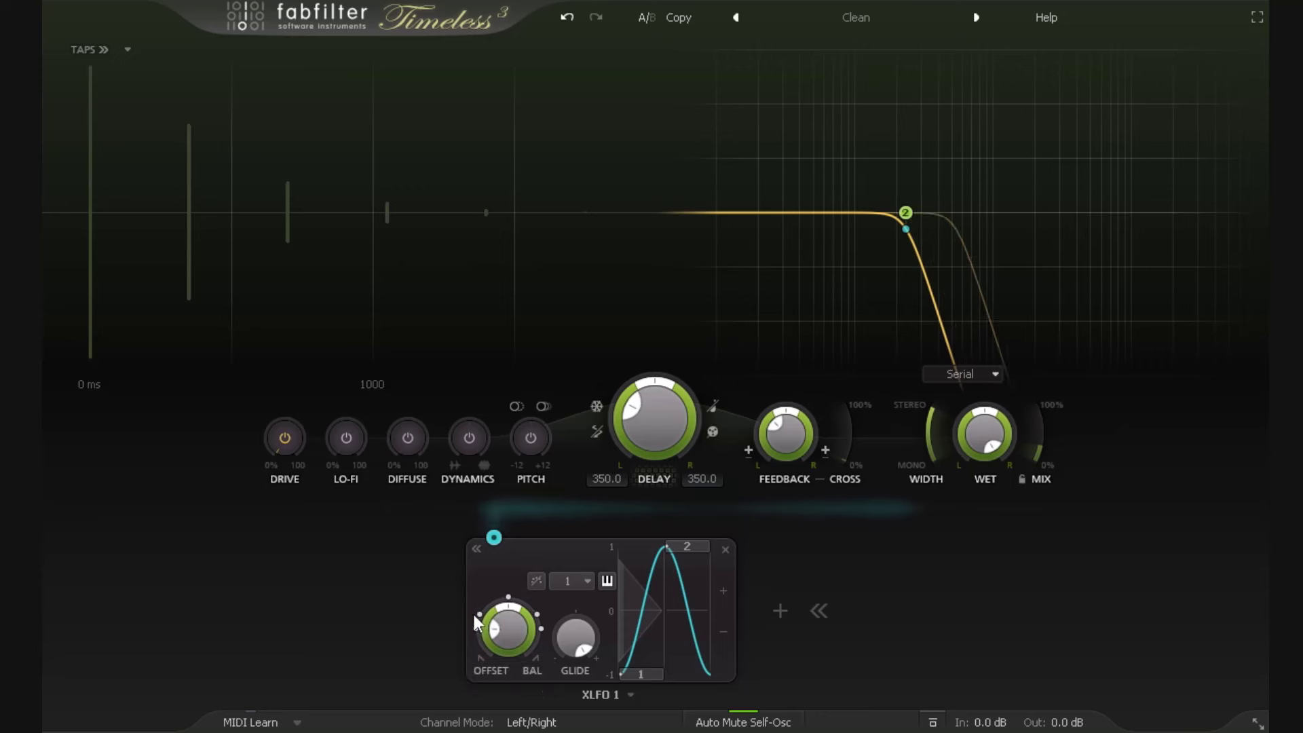
{"action": "left_click_drag", "start_coordinate": [502, 634], "coordinate": [587, 565]}
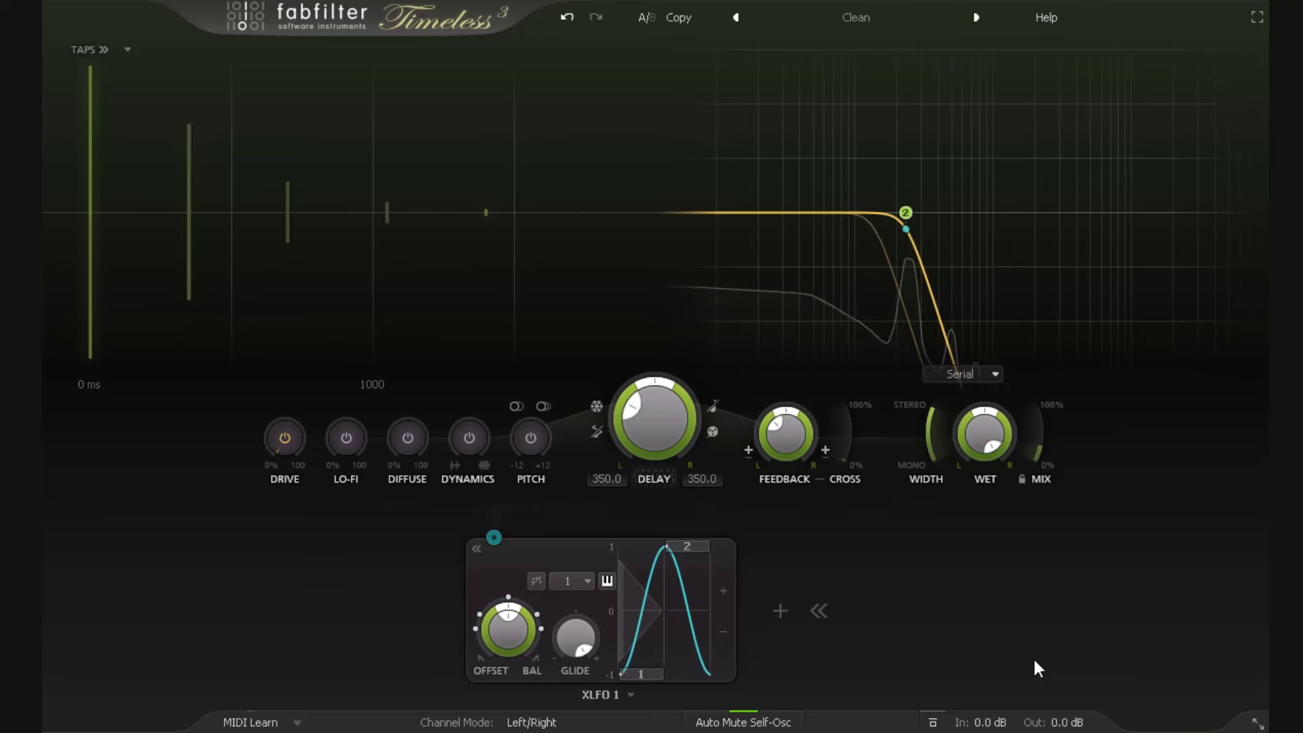
Step: Try the Retrigger mode for XLFO 1 and switch the mode to Legato
{"action": "mouse_move", "coordinate": [924, 245]}
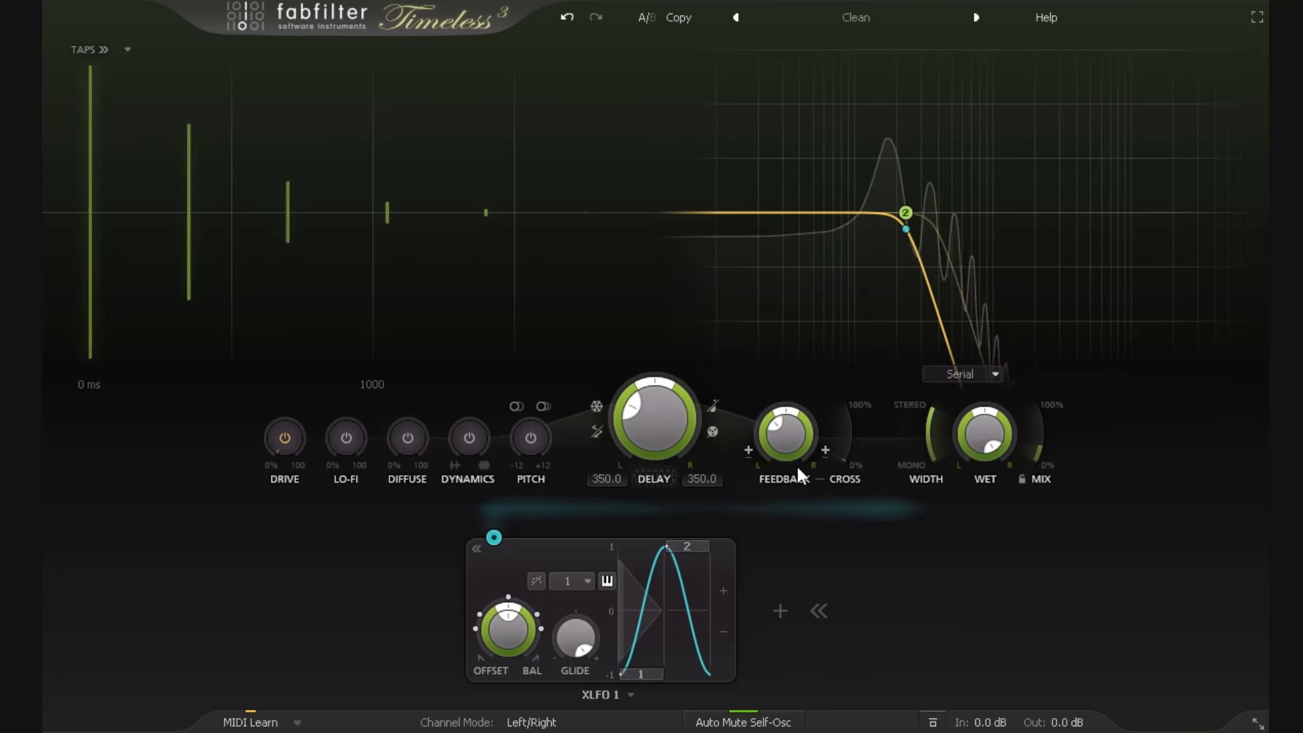
{"action": "mouse_move", "coordinate": [882, 266]}
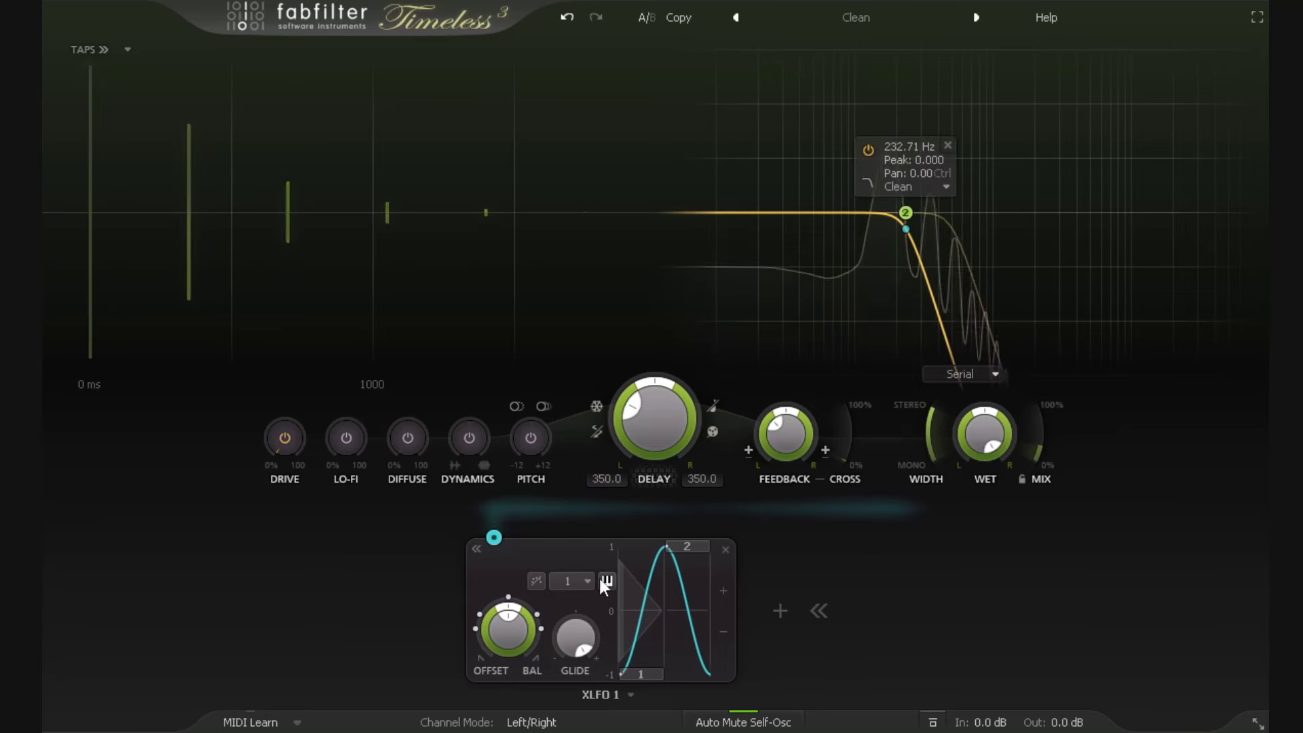
{"action": "left_click", "coordinate": [533, 586]}
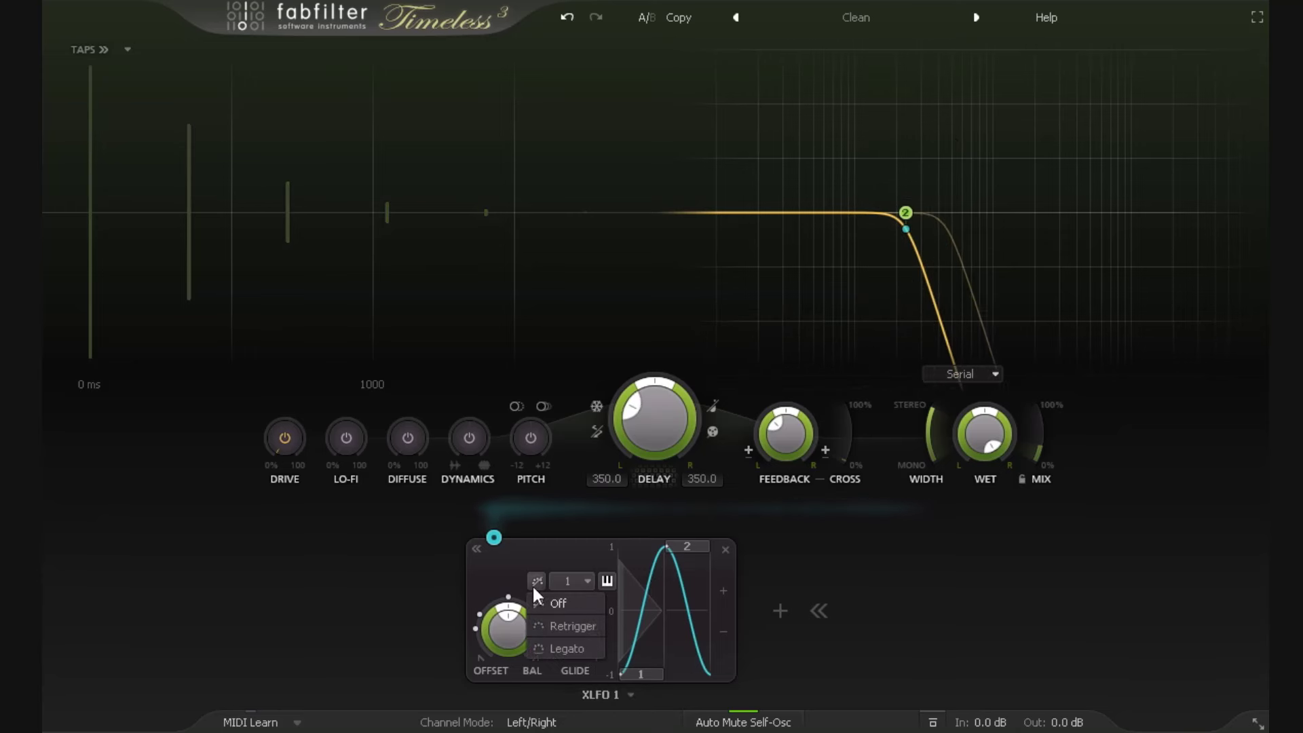
{"action": "left_click", "coordinate": [568, 625]}
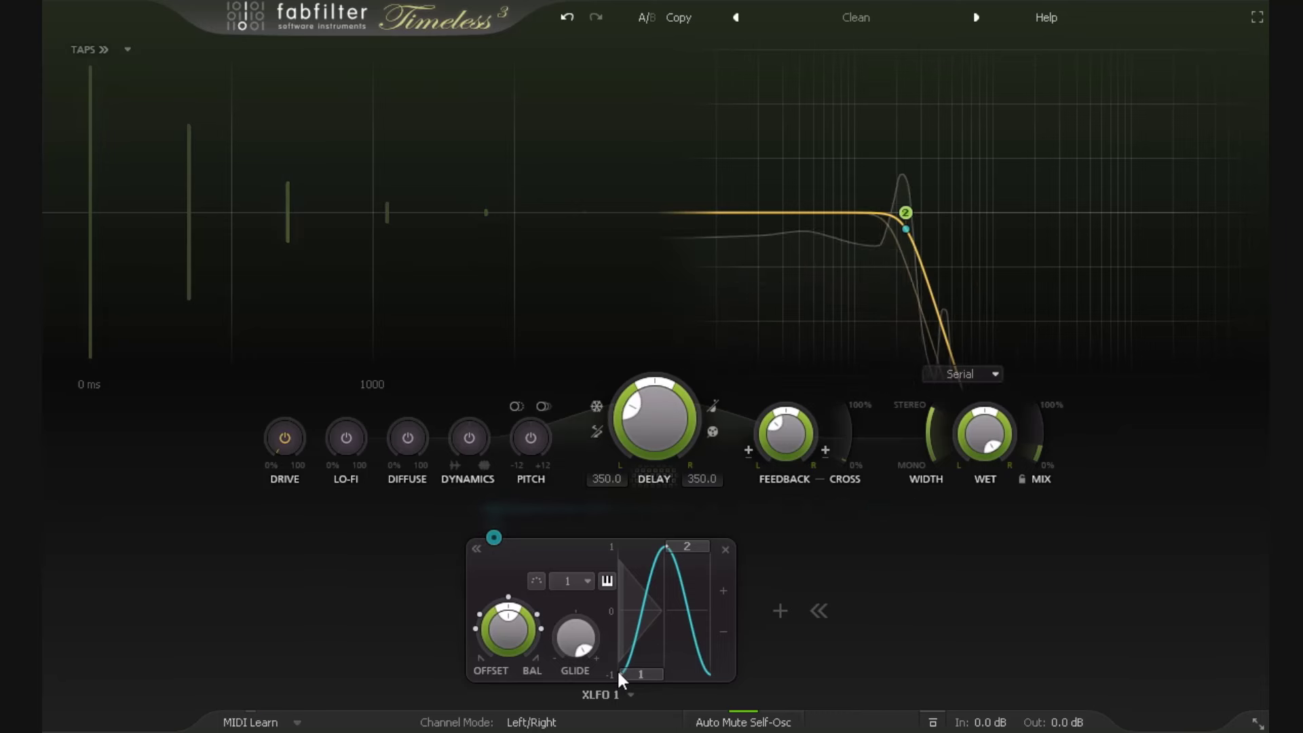
{"action": "left_click", "coordinate": [537, 579]}
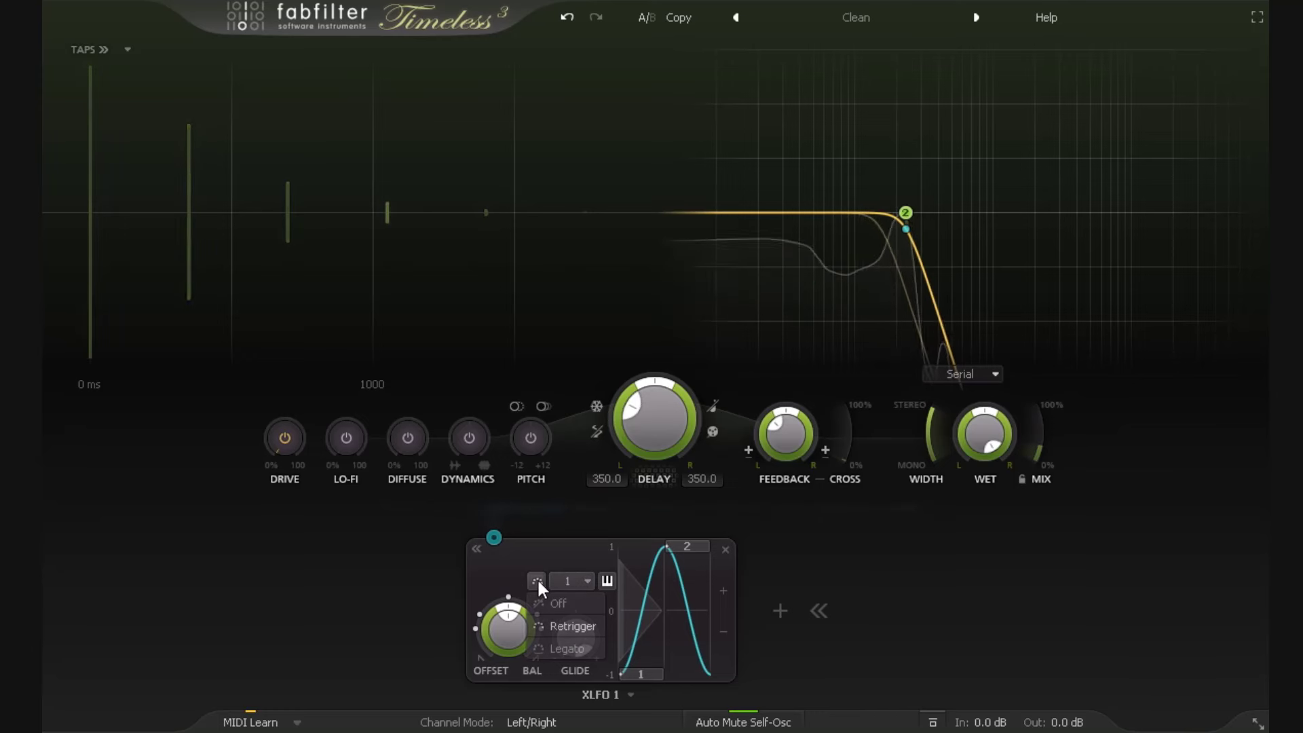
{"action": "left_click", "coordinate": [574, 646]}
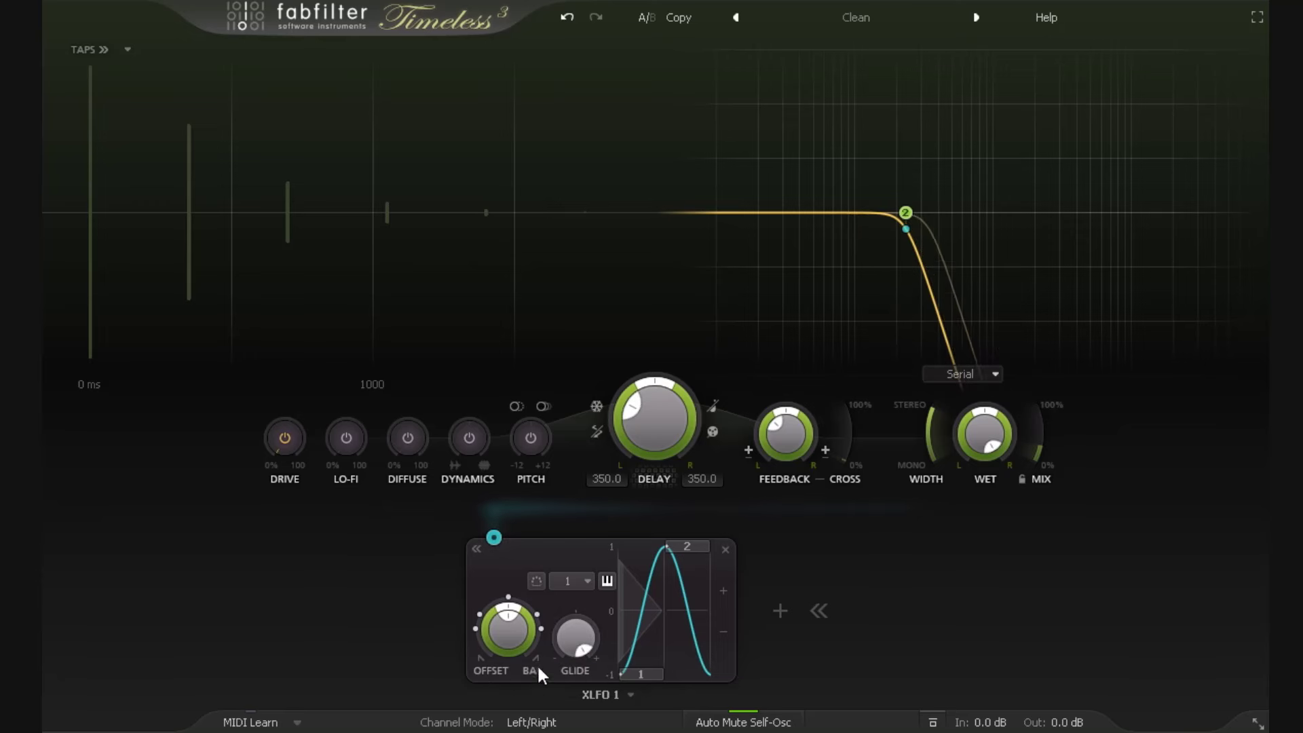
Step: Sweep XLFO 1's balance down to 0.000 and through about 0.573, and return it to 0.500
{"action": "mouse_move", "coordinate": [503, 614]}
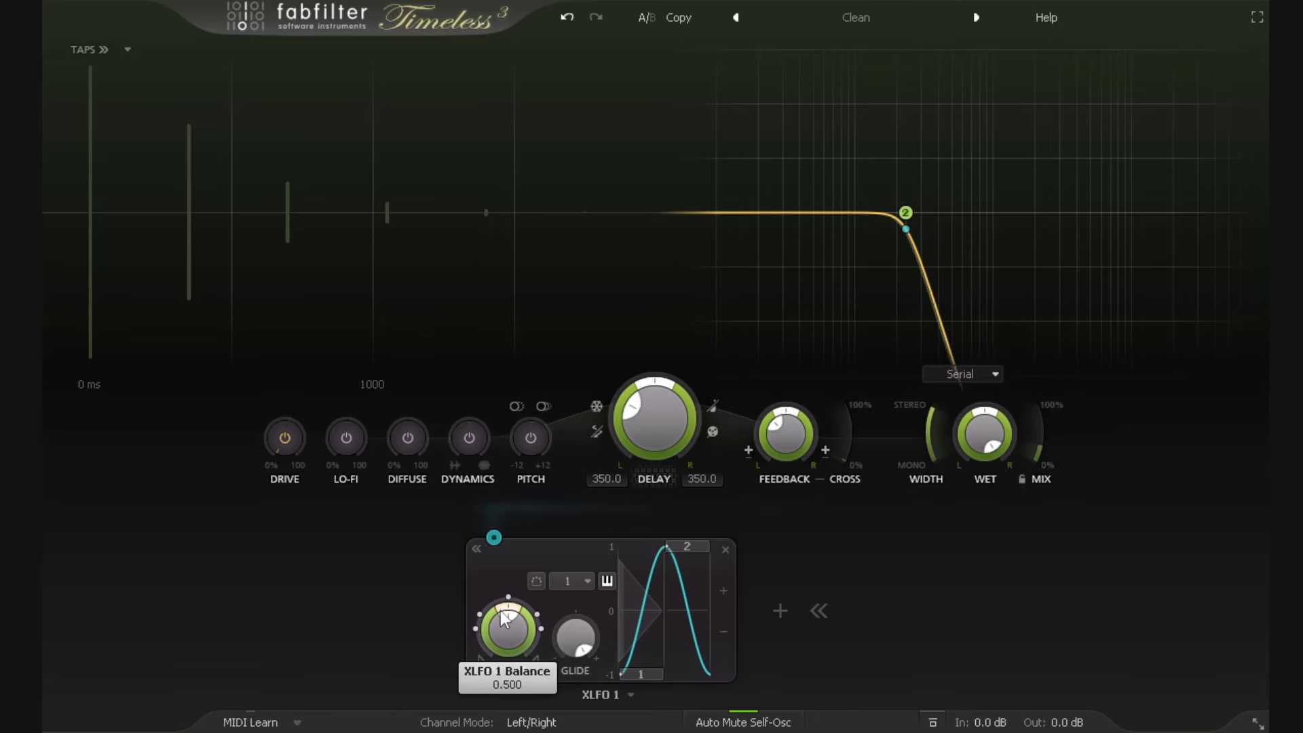
{"action": "left_click_drag", "start_coordinate": [502, 614], "coordinate": [483, 656]}
{"action": "left_click_drag", "start_coordinate": [492, 710], "coordinate": [493, 731]}
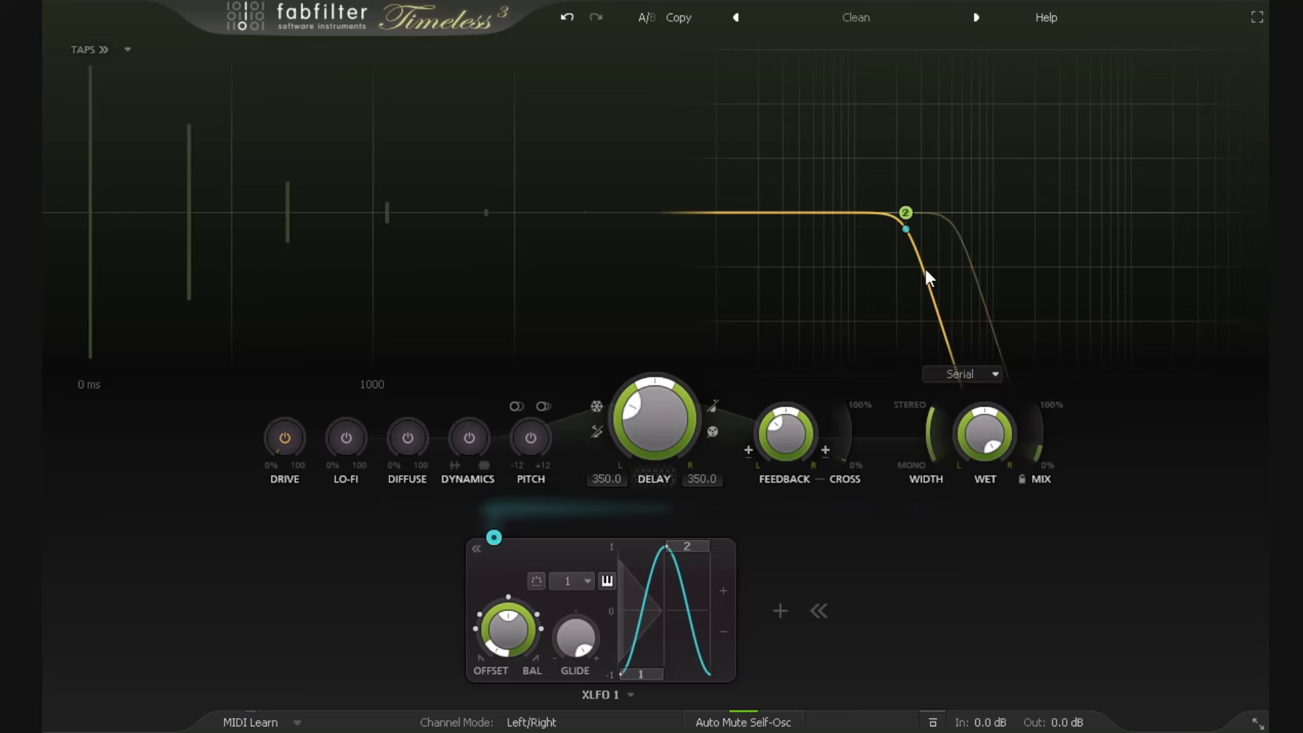
{"action": "mouse_move", "coordinate": [914, 241]}
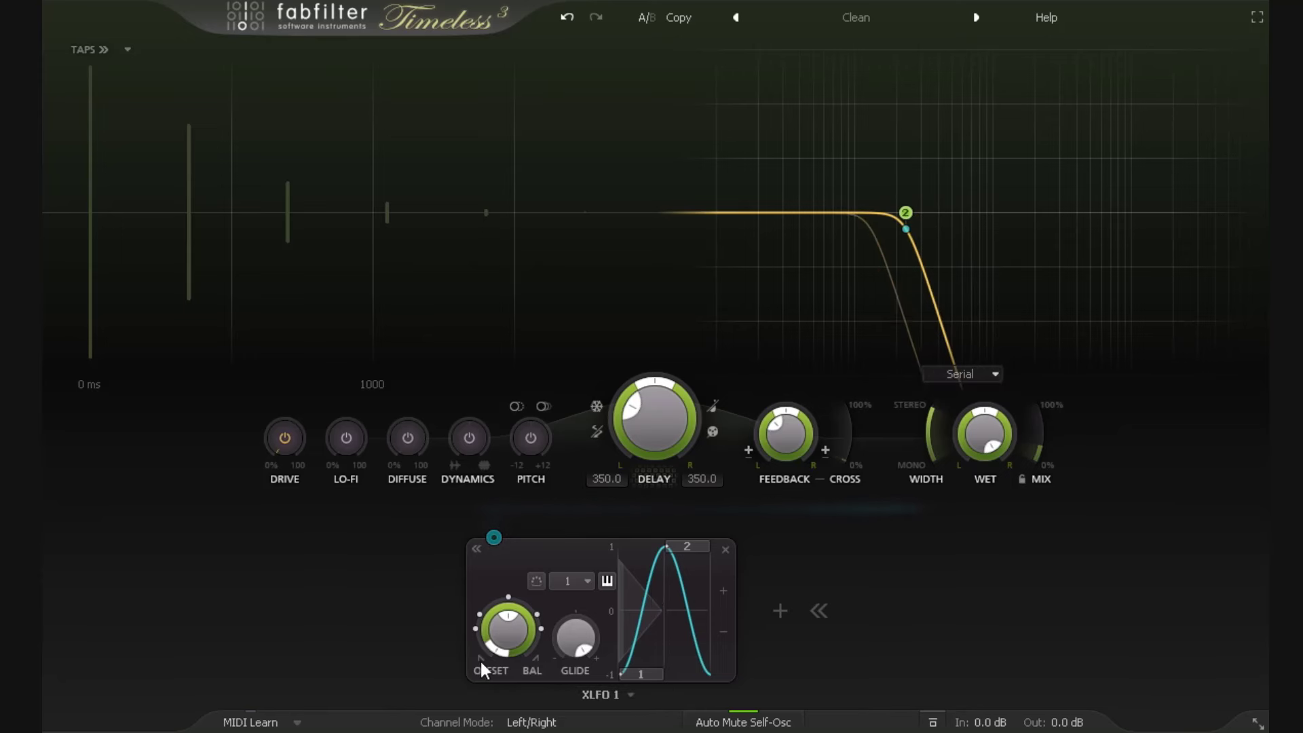
{"action": "mouse_move", "coordinate": [500, 653]}
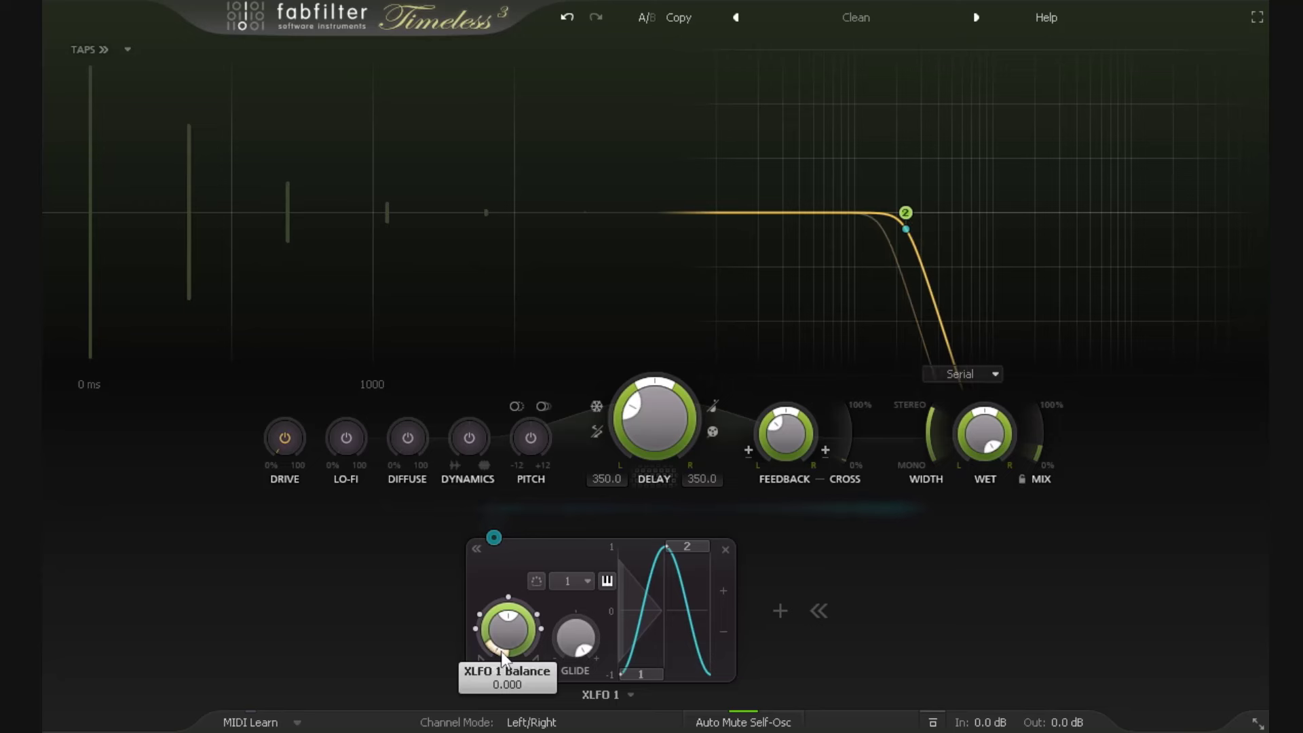
{"action": "mouse_move", "coordinate": [526, 621]}
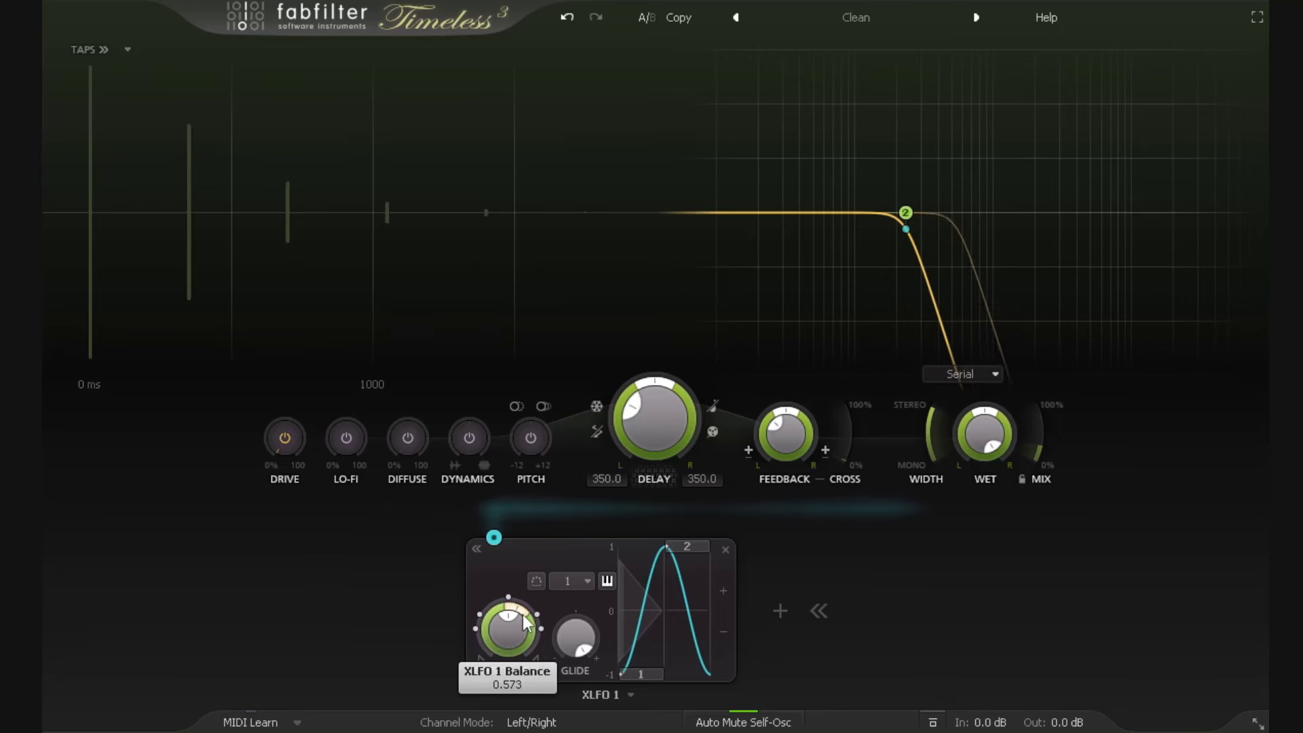
{"action": "left_click_drag", "start_coordinate": [539, 633], "coordinate": [539, 685]}
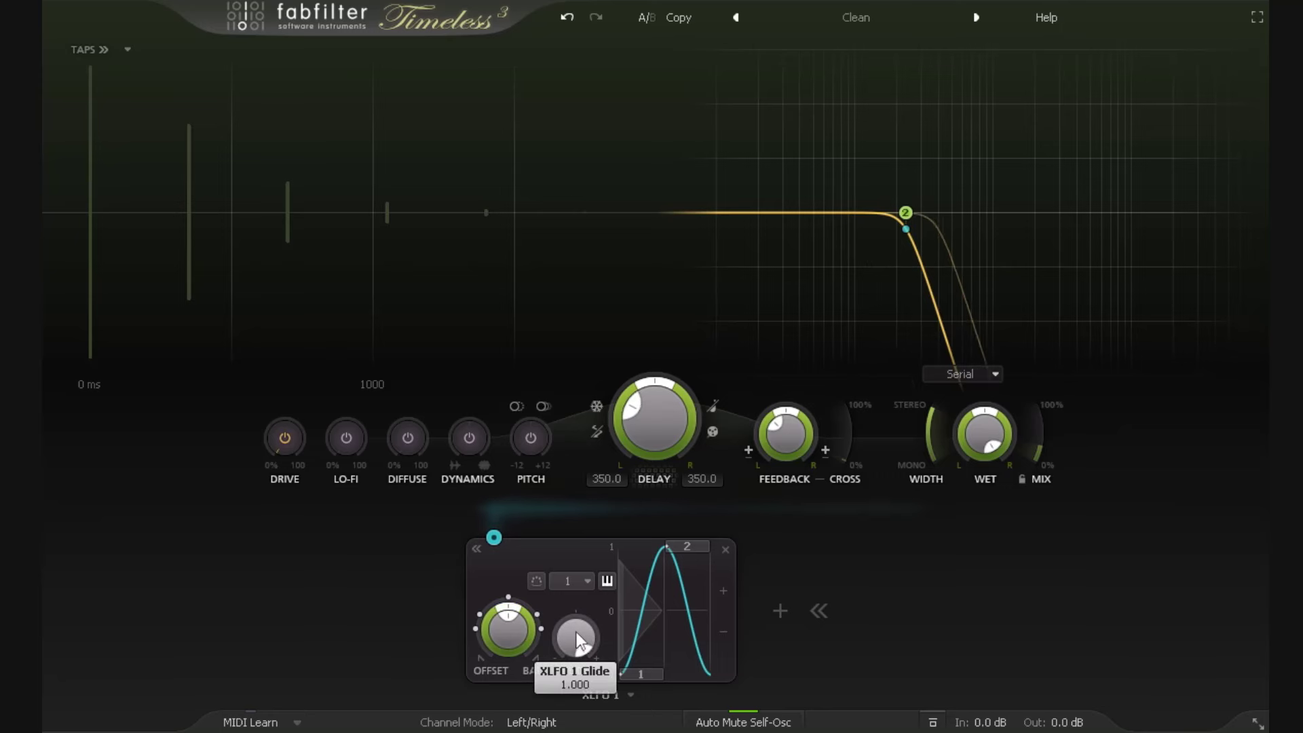
Step: Try XLFO 1's global glide at its minimum of -1 and reset it to 0.000
{"action": "mouse_move", "coordinate": [584, 642]}
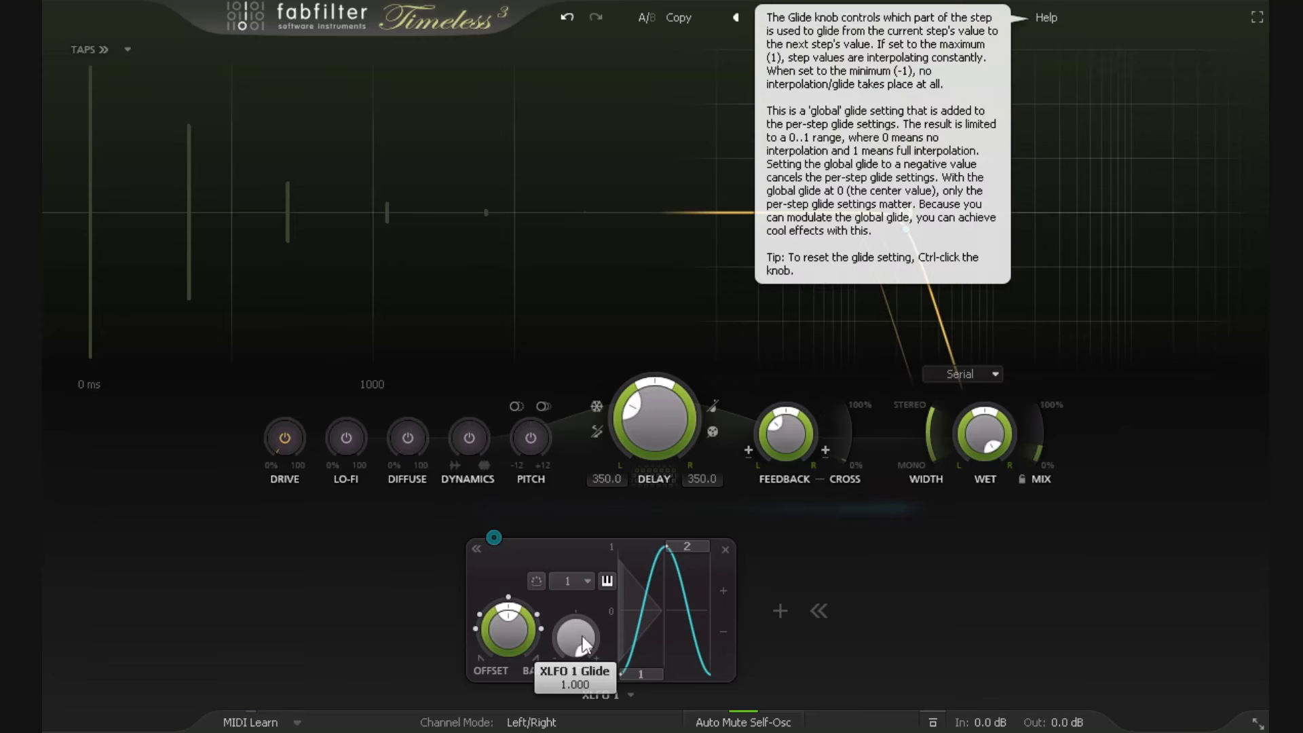
{"action": "left_click_drag", "start_coordinate": [575, 648], "coordinate": [682, 732]}
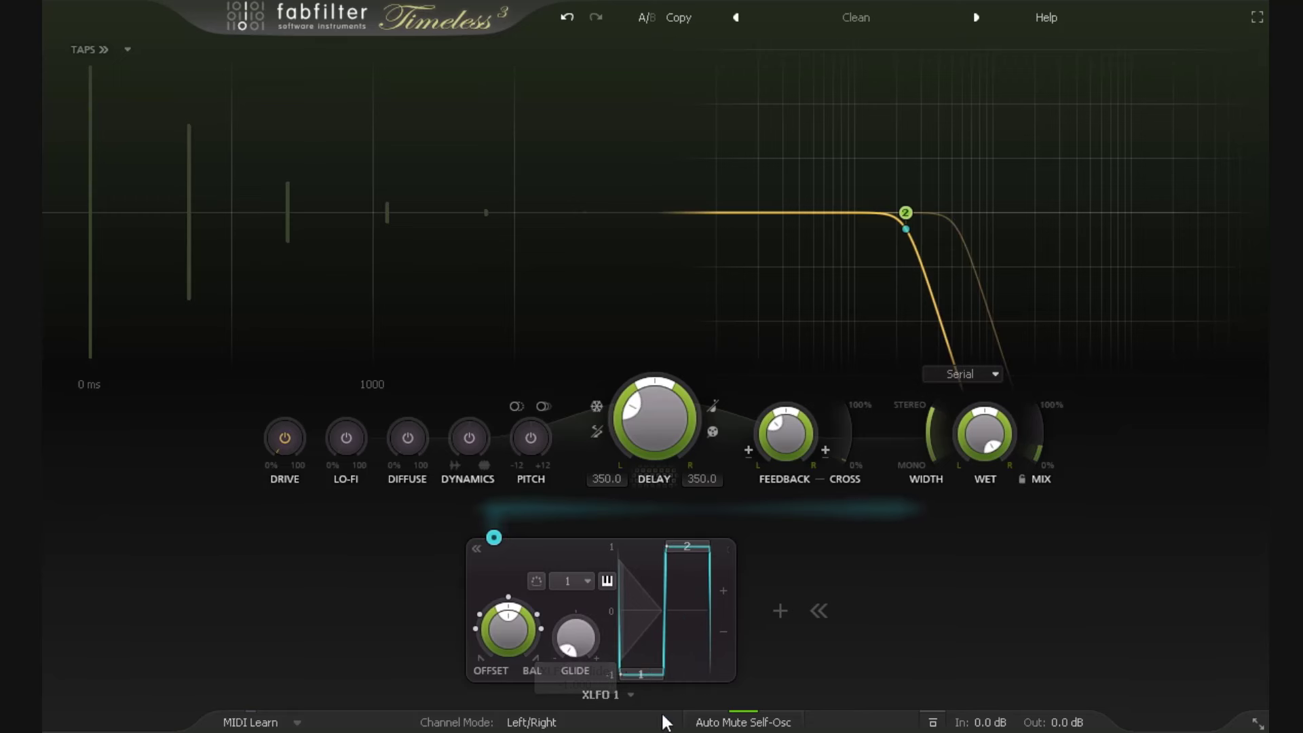
{"action": "double_click", "coordinate": [581, 636]}
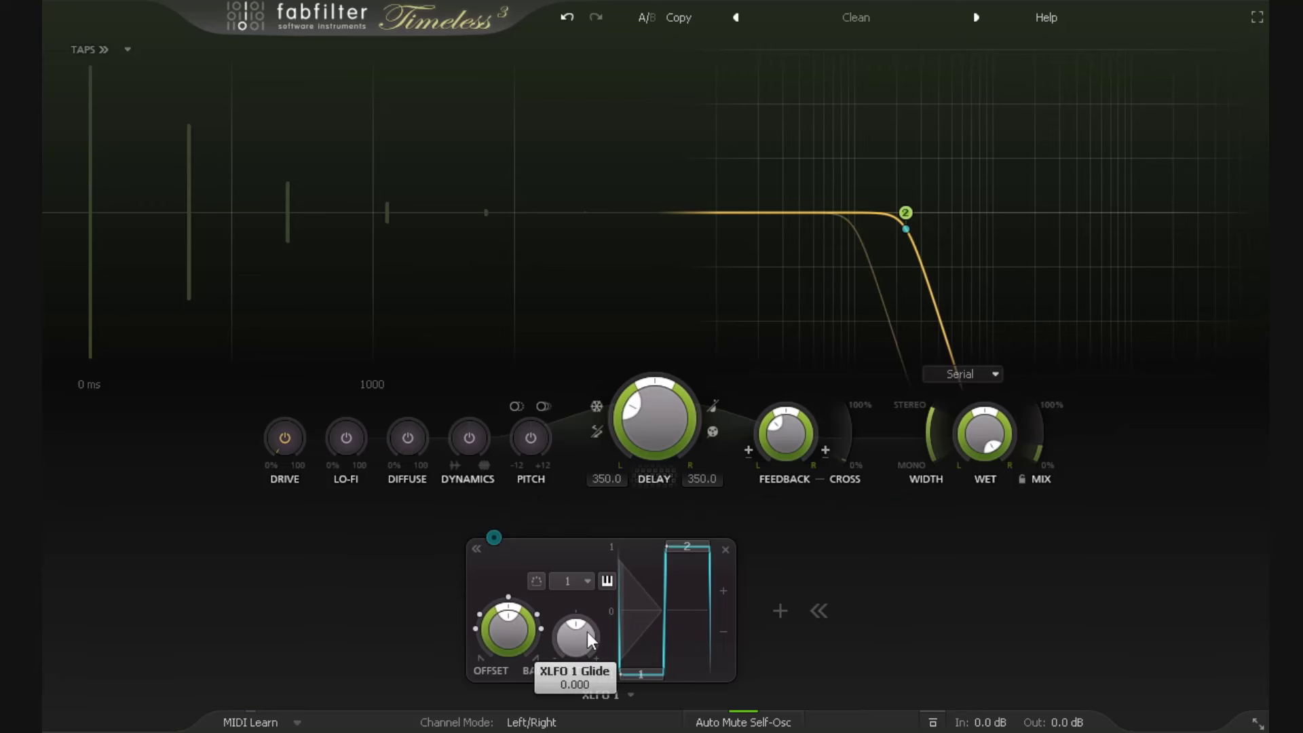
{"action": "mouse_move", "coordinate": [572, 644]}
Step: Sweep XLFO 1's balance to about 0.957 and 0.000, recentre it, and set the global glide to 1.000
{"action": "left_click_drag", "start_coordinate": [574, 637], "coordinate": [644, 621]}
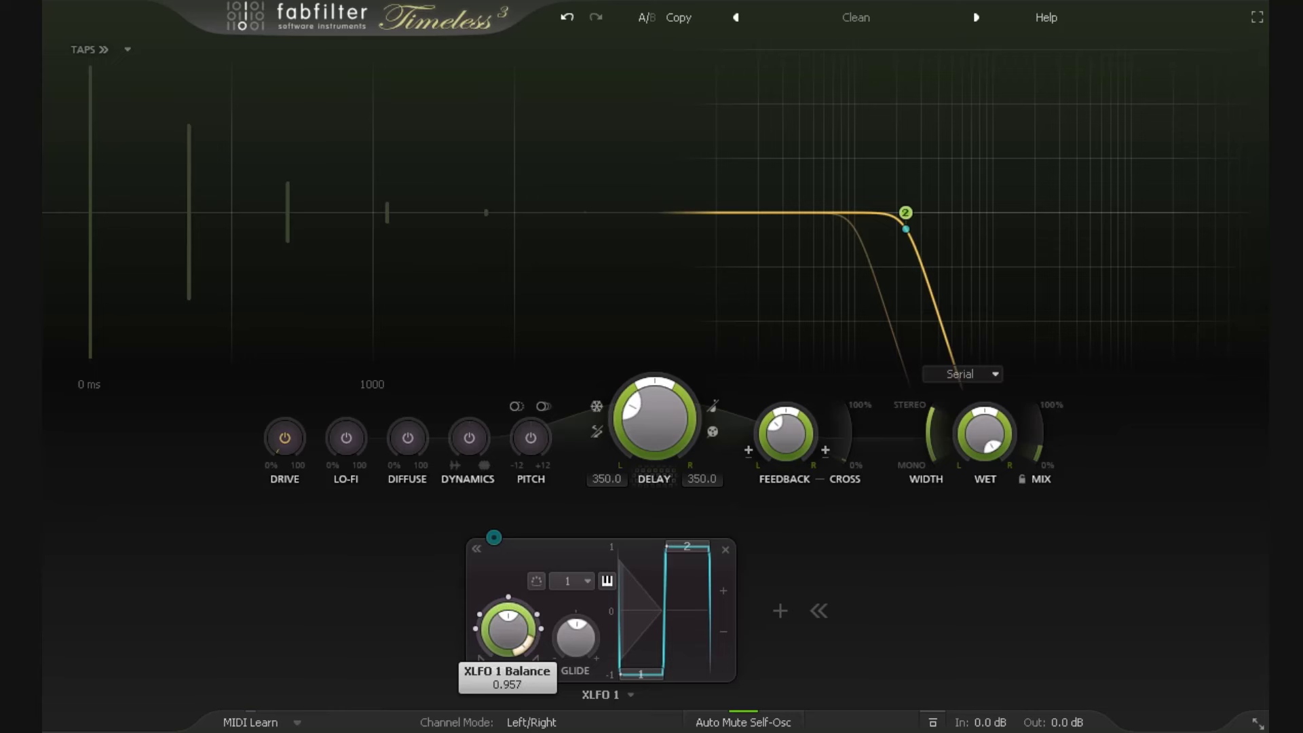
{"action": "left_click_drag", "start_coordinate": [507, 628], "coordinate": [464, 702]}
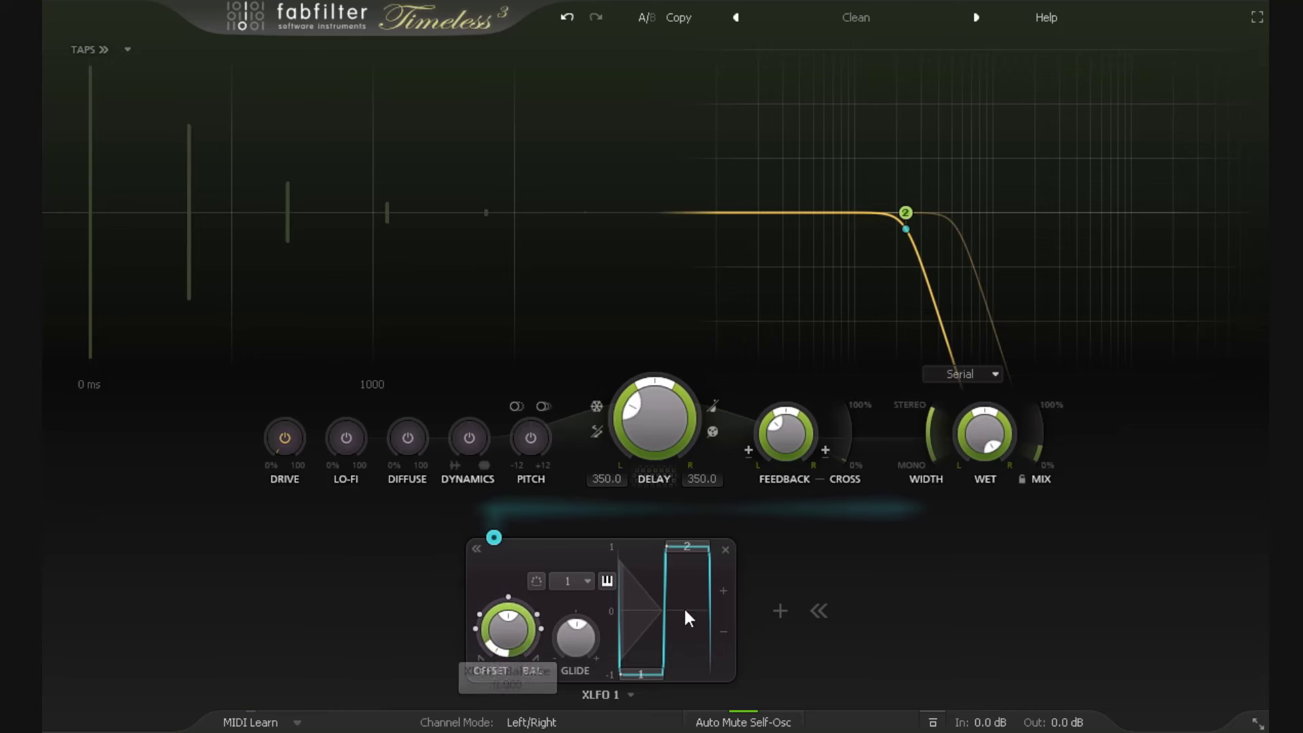
{"action": "left_click_drag", "start_coordinate": [575, 637], "coordinate": [617, 583]}
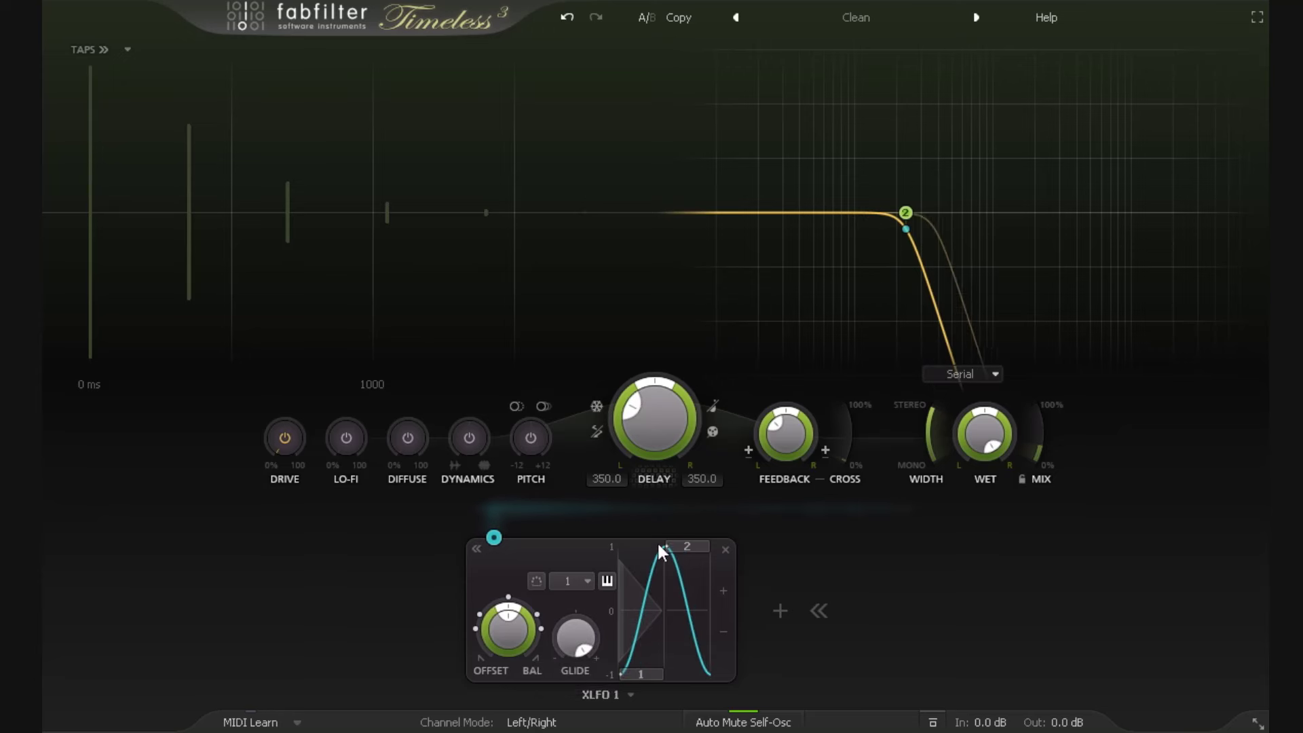
Step: Undo the last change
{"action": "mouse_move", "coordinate": [581, 639]}
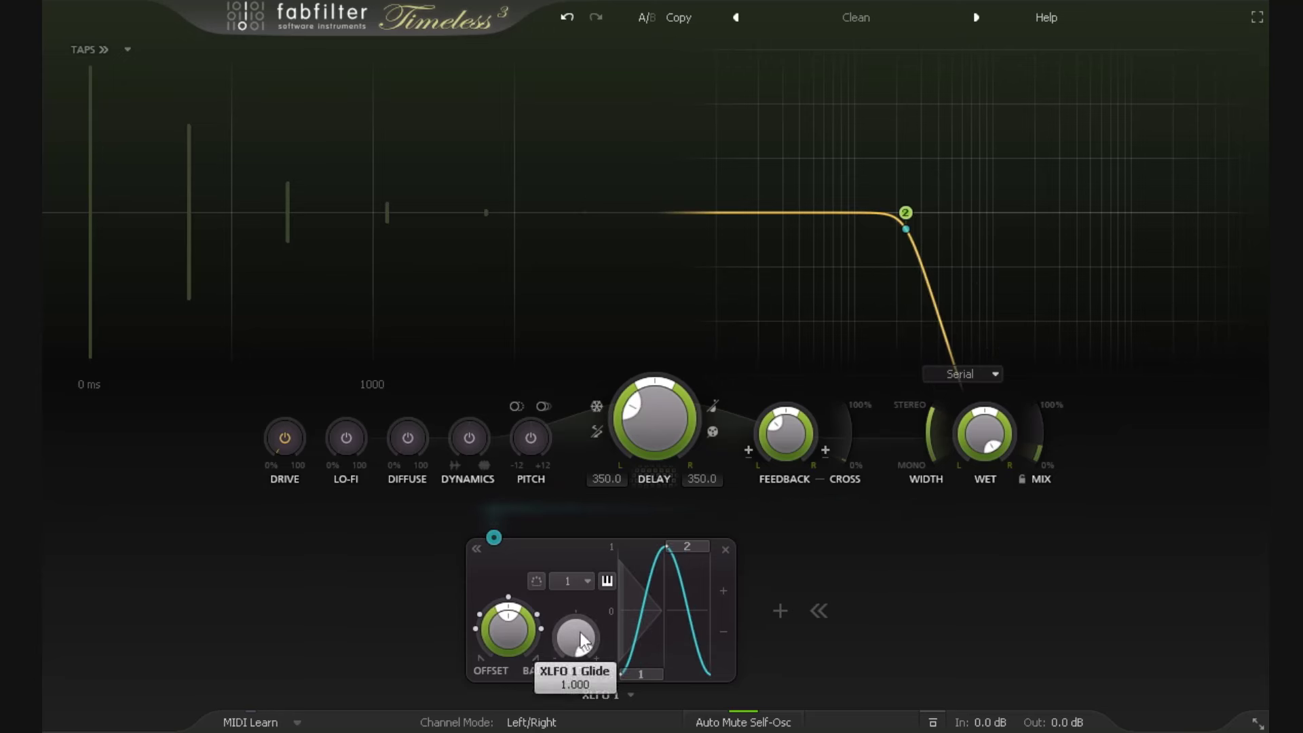
{"action": "mouse_move", "coordinate": [521, 619]}
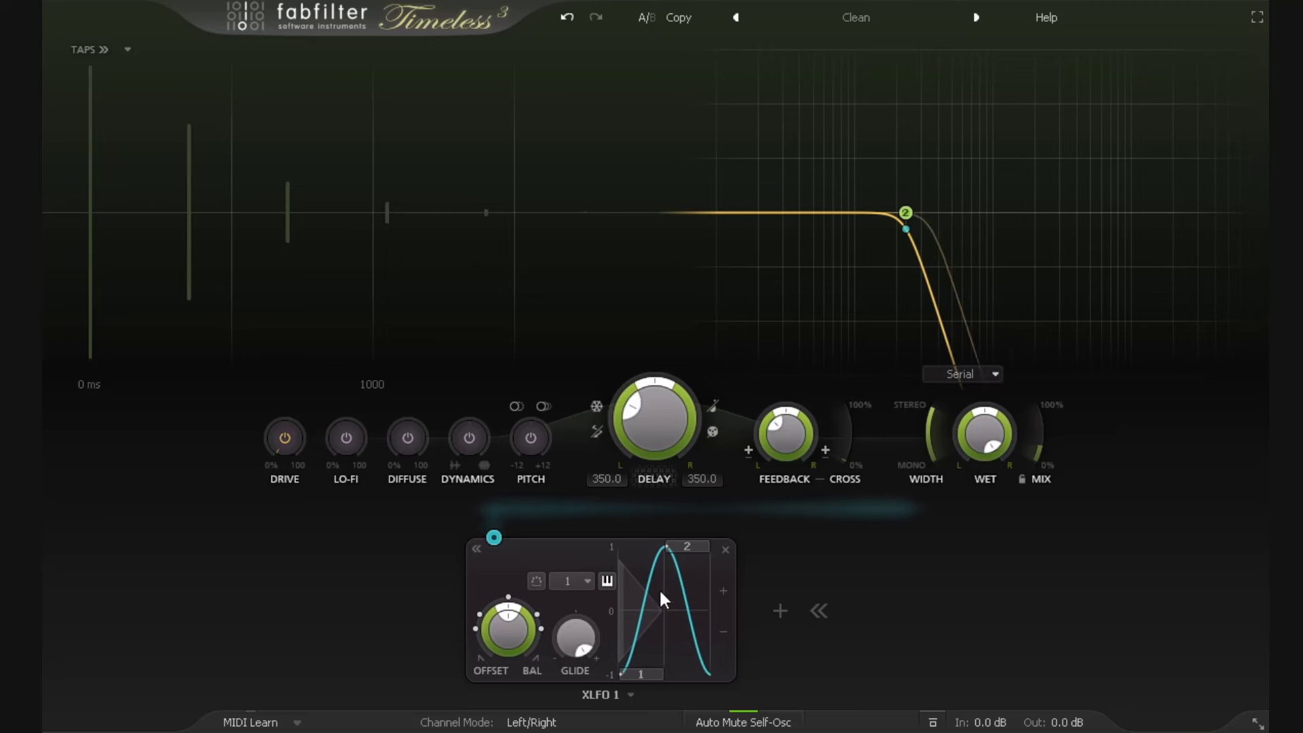
{"action": "mouse_move", "coordinate": [901, 252]}
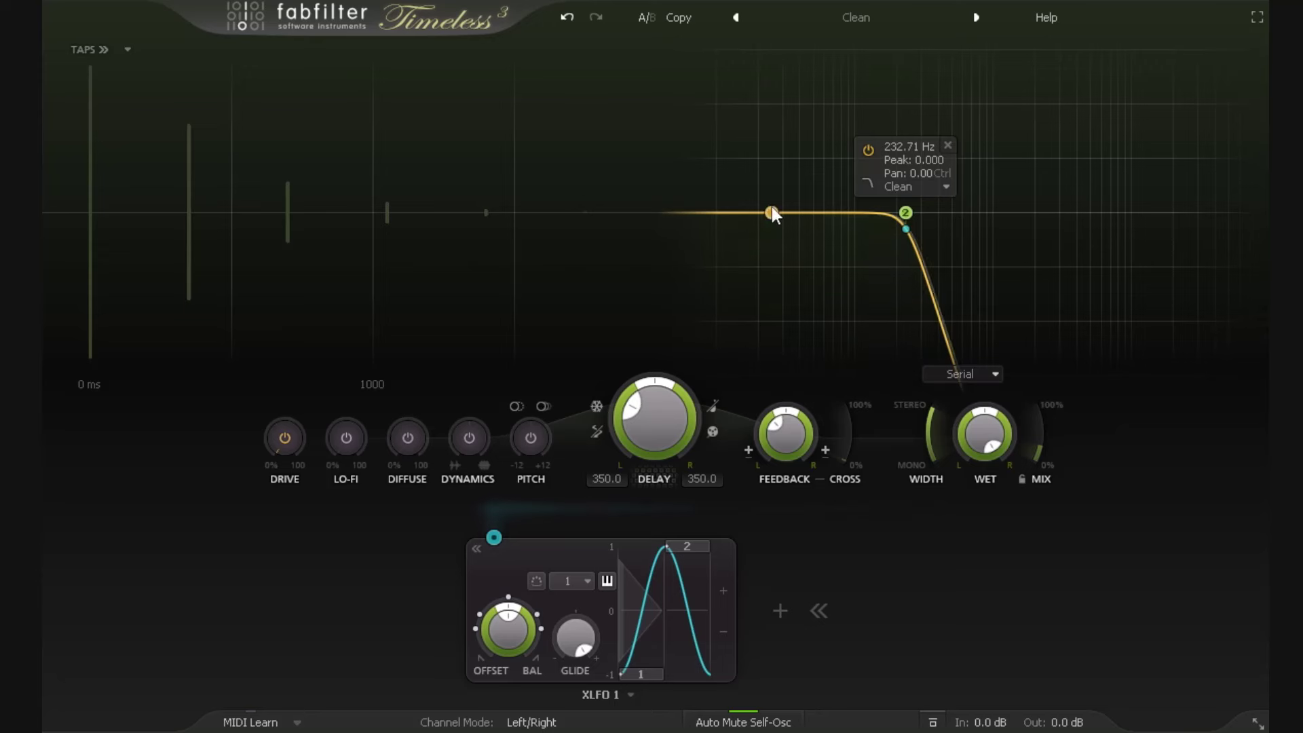
{"action": "key", "text": "ctrl+z"}
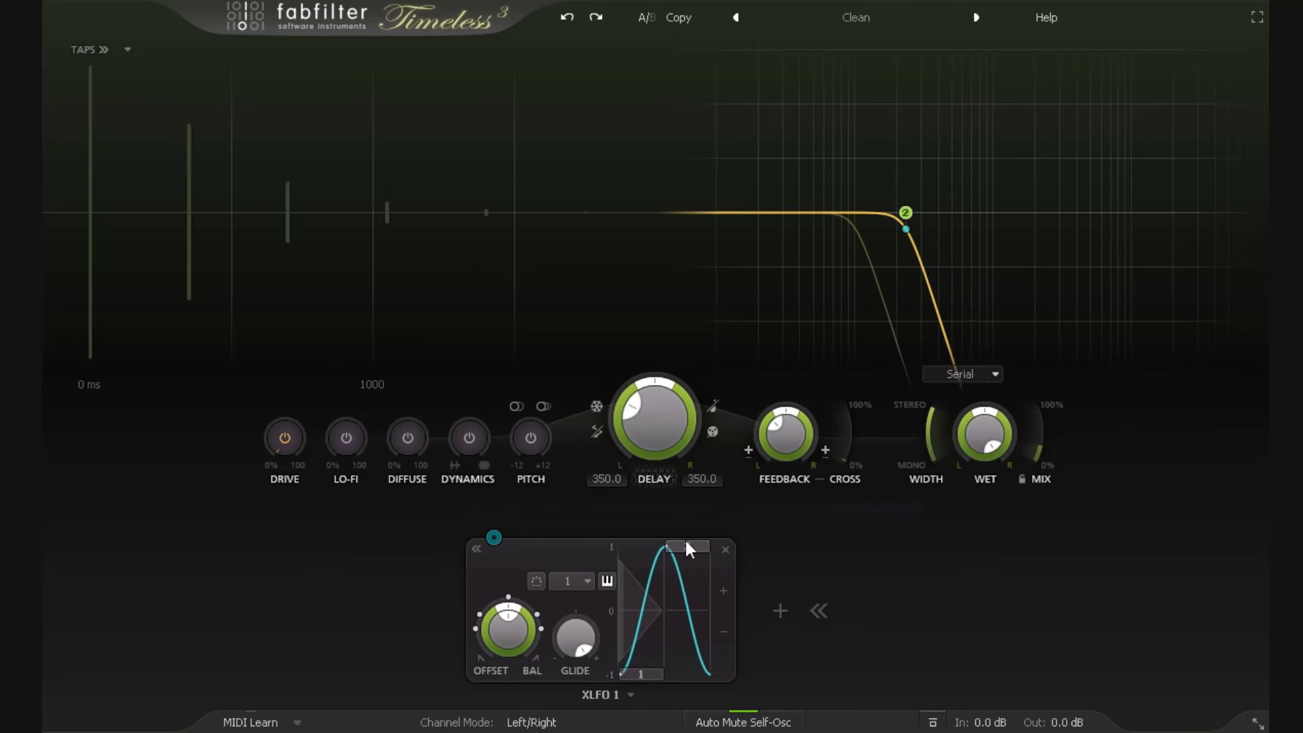
Step: Try XLFO step 1 at value 0 and step 2 at -1, and restore them to -1 and 1
{"action": "left_click_drag", "start_coordinate": [648, 671], "coordinate": [645, 604]}
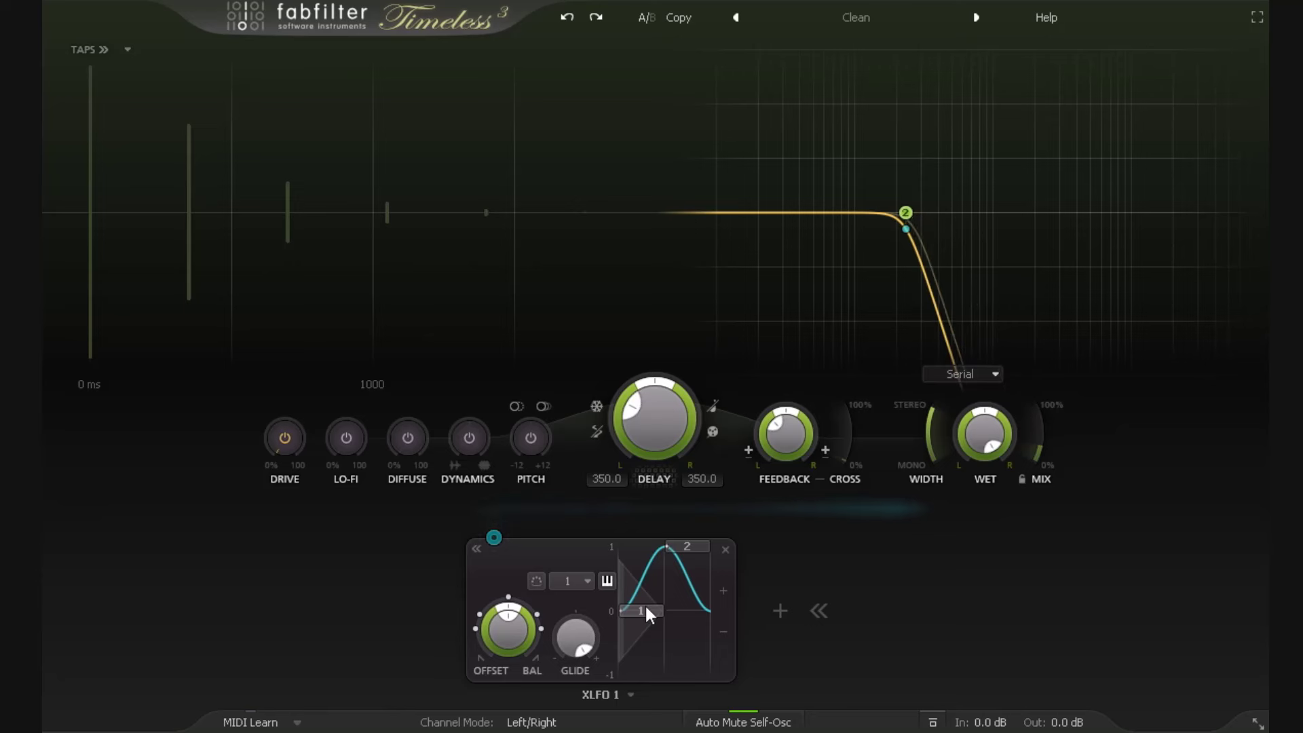
{"action": "mouse_move", "coordinate": [936, 309]}
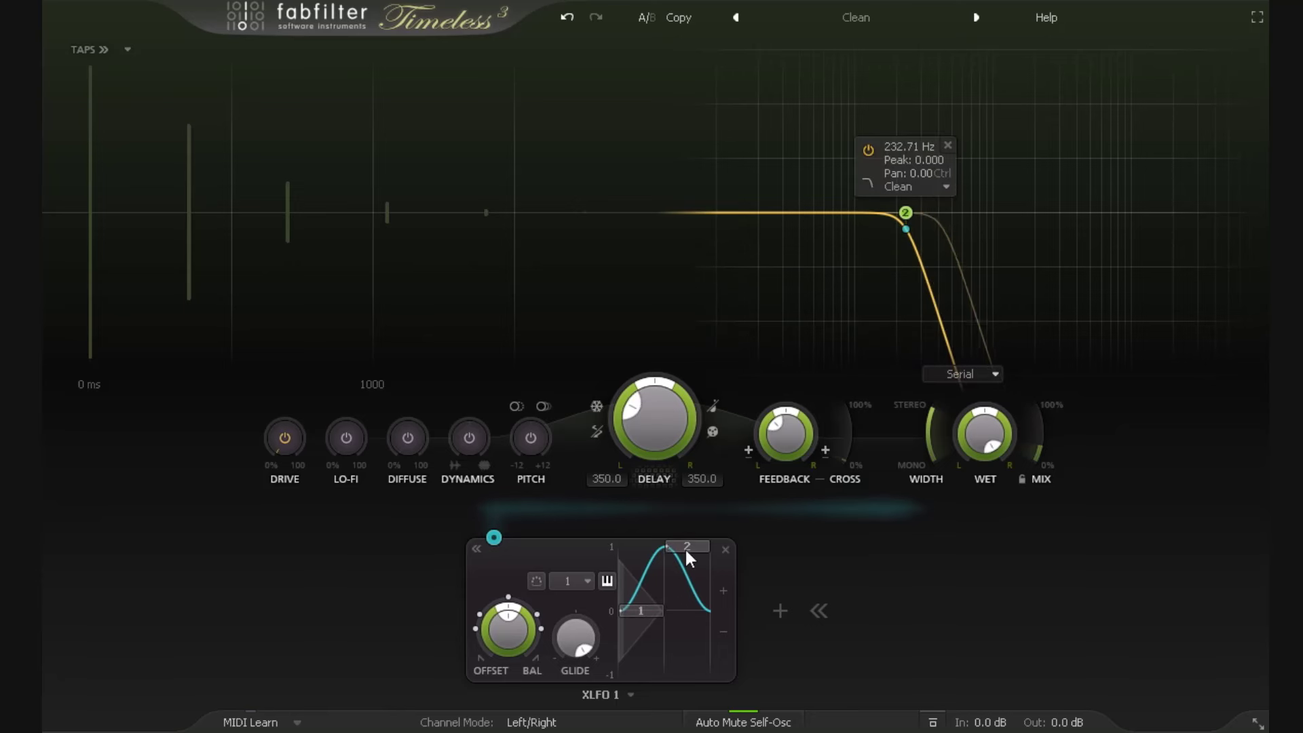
{"action": "left_click_drag", "start_coordinate": [686, 547], "coordinate": [690, 666]}
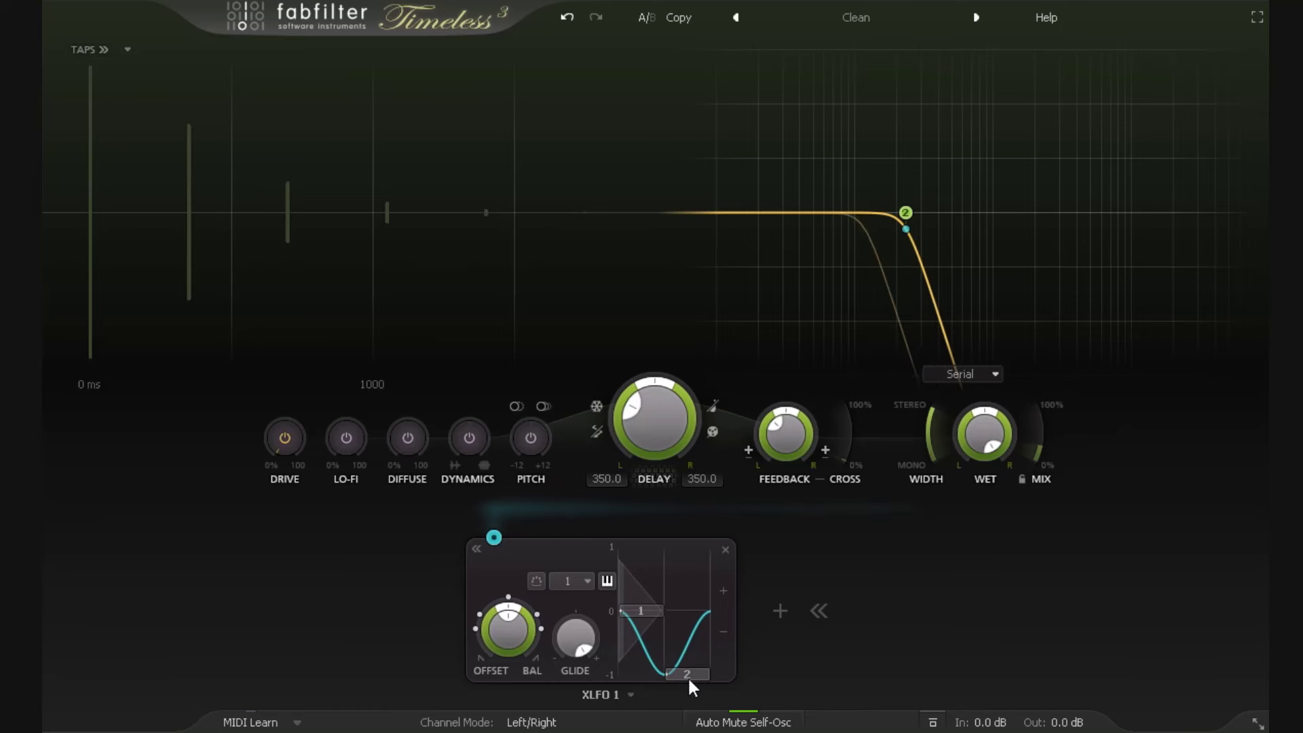
{"action": "mouse_move", "coordinate": [689, 679]}
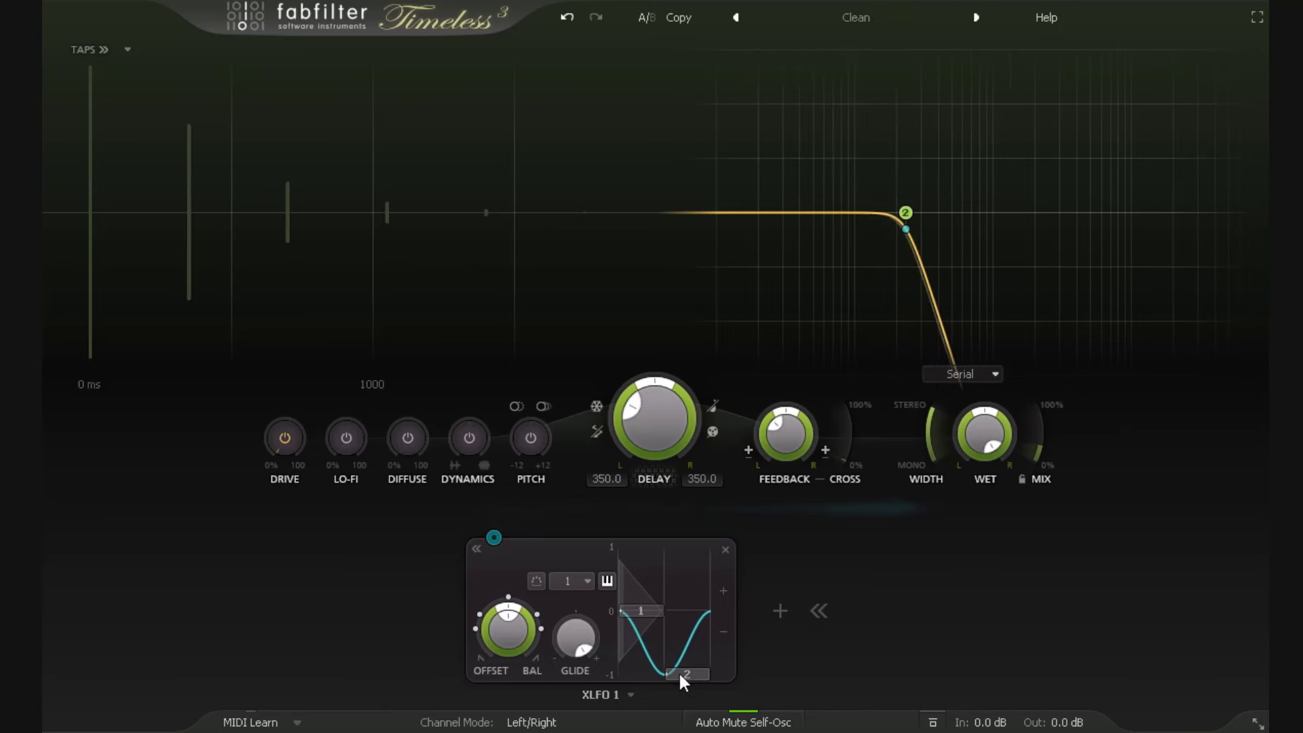
{"action": "left_click_drag", "start_coordinate": [678, 671], "coordinate": [686, 552]}
{"action": "left_click_drag", "start_coordinate": [655, 625], "coordinate": [655, 672]}
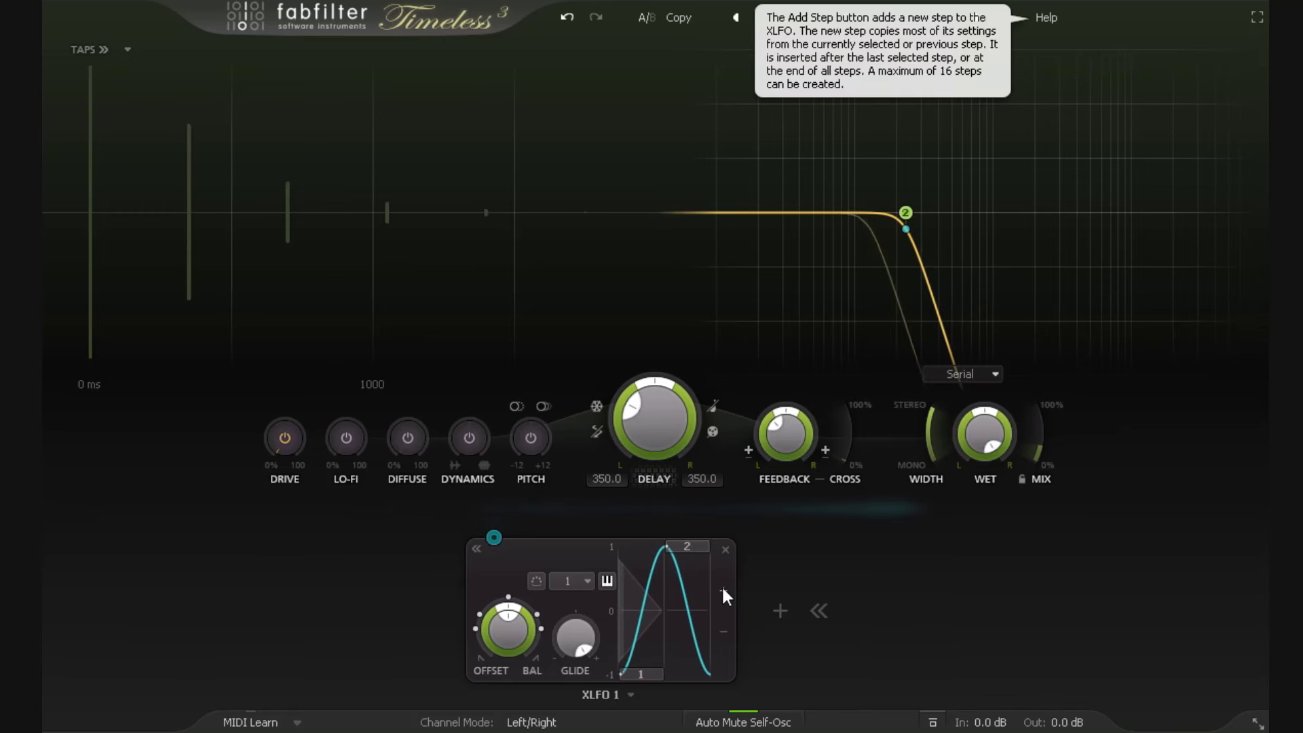
Step: Add a third step to XLFO 1 after step 2
{"action": "left_click", "coordinate": [722, 589]}
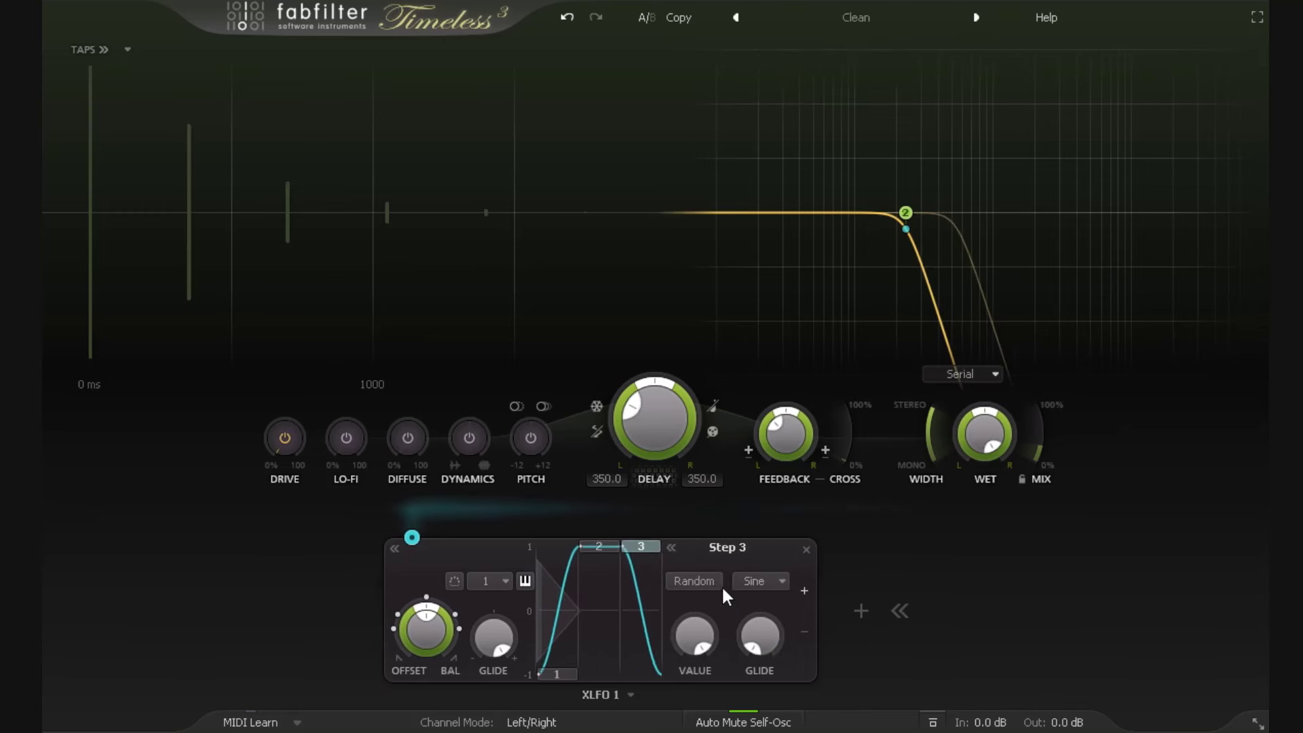
Step: Add steps to XLFO 1 until the sequence has eight steps
{"action": "left_click", "coordinate": [811, 592]}
{"action": "left_click", "coordinate": [818, 590]}
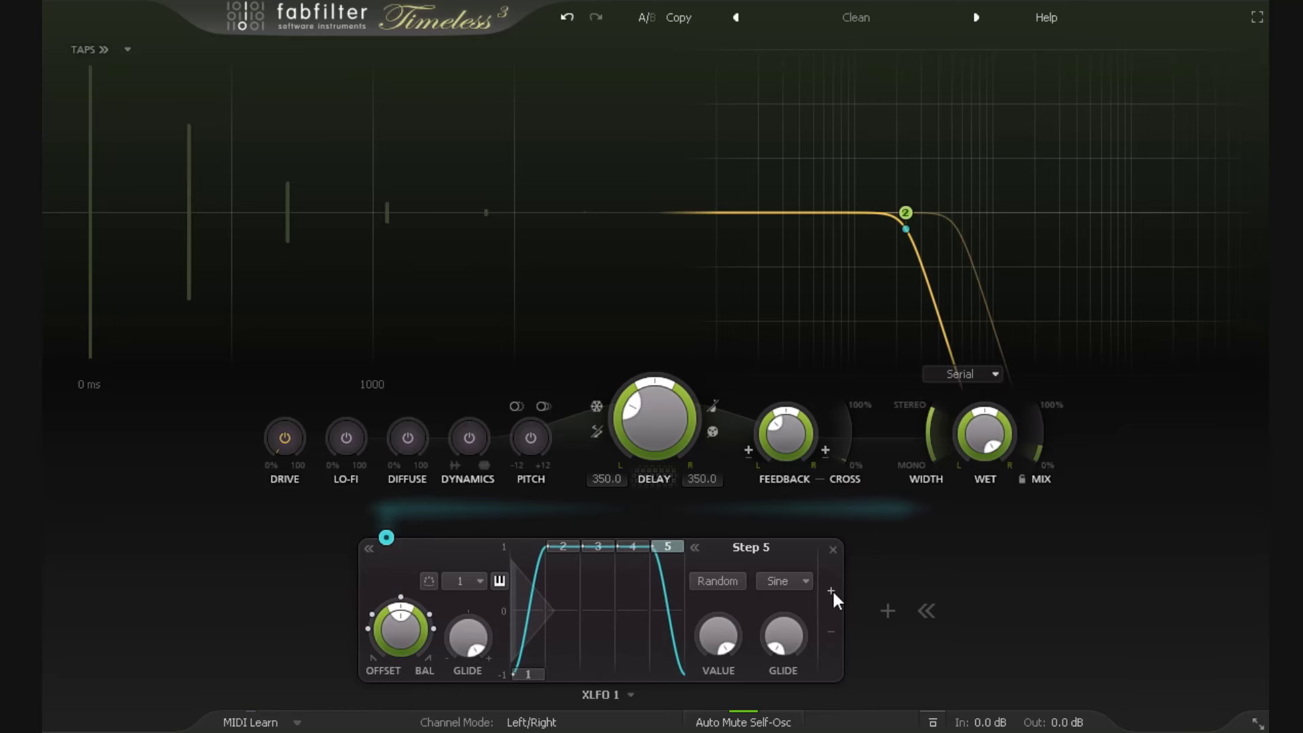
{"action": "left_click", "coordinate": [830, 591]}
{"action": "left_click", "coordinate": [834, 591]}
{"action": "left_click", "coordinate": [845, 591]}
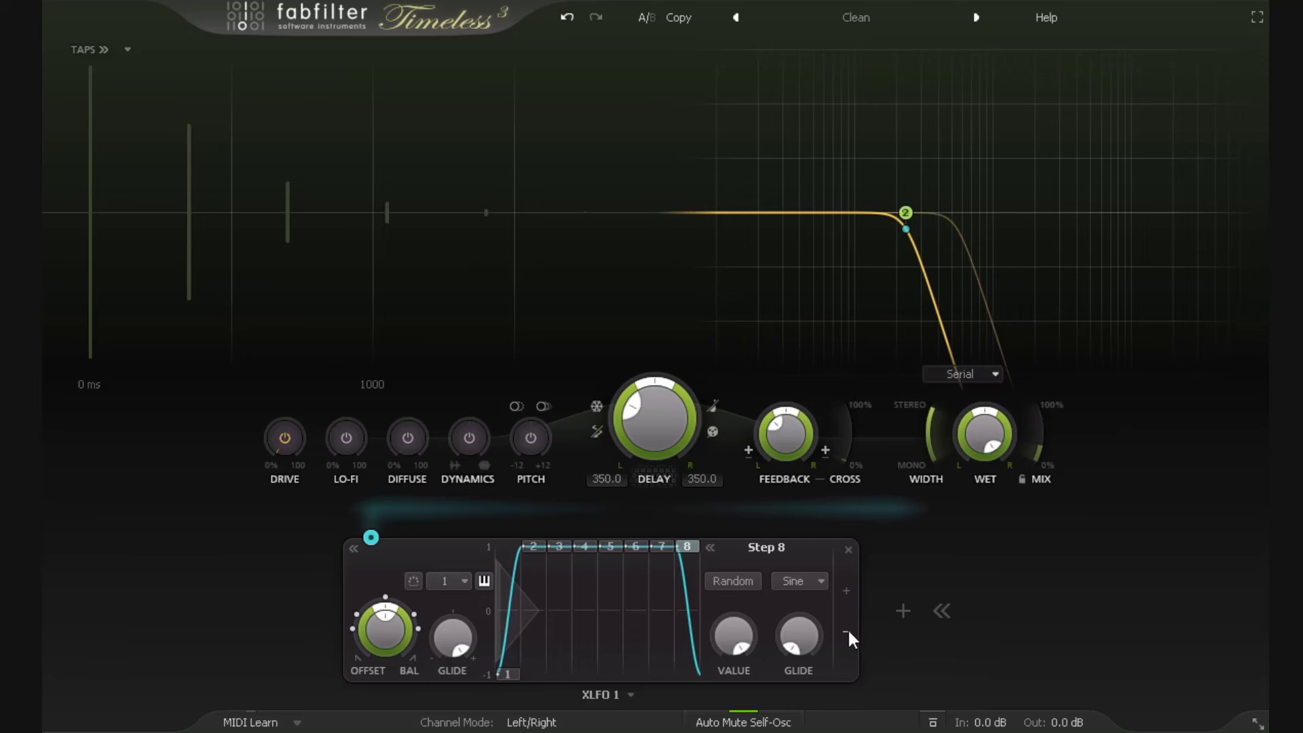
Step: Remove step 5 from XLFO 1, and add a step back at the end of the sequence
{"action": "left_click", "coordinate": [662, 546]}
{"action": "left_click", "coordinate": [616, 546]}
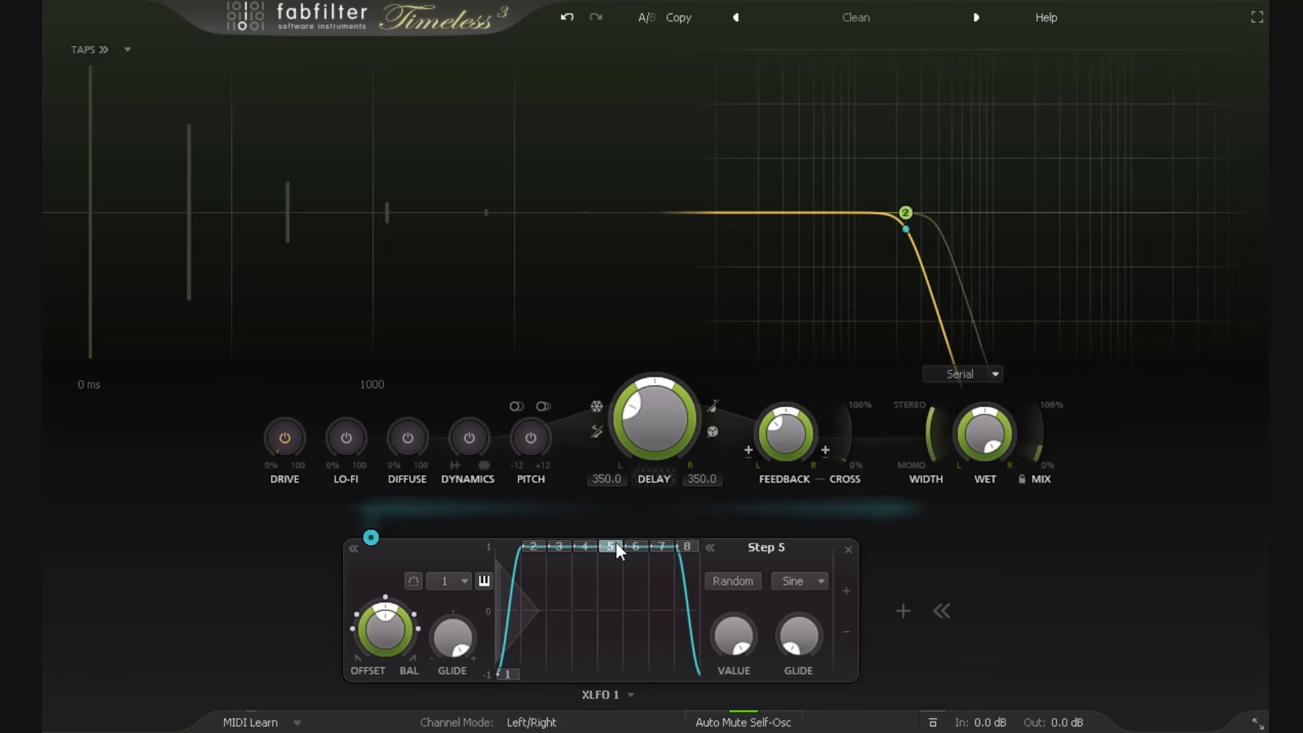
{"action": "left_click", "coordinate": [848, 633]}
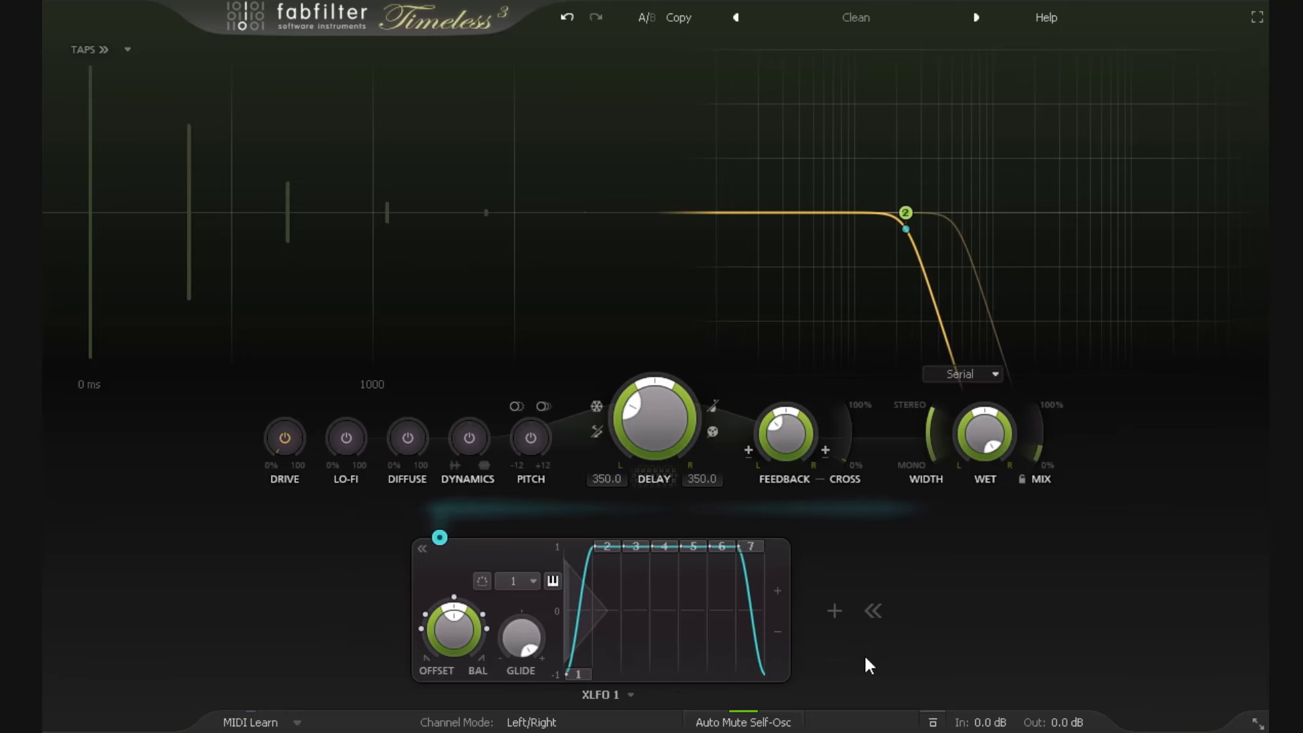
{"action": "left_click", "coordinate": [777, 591]}
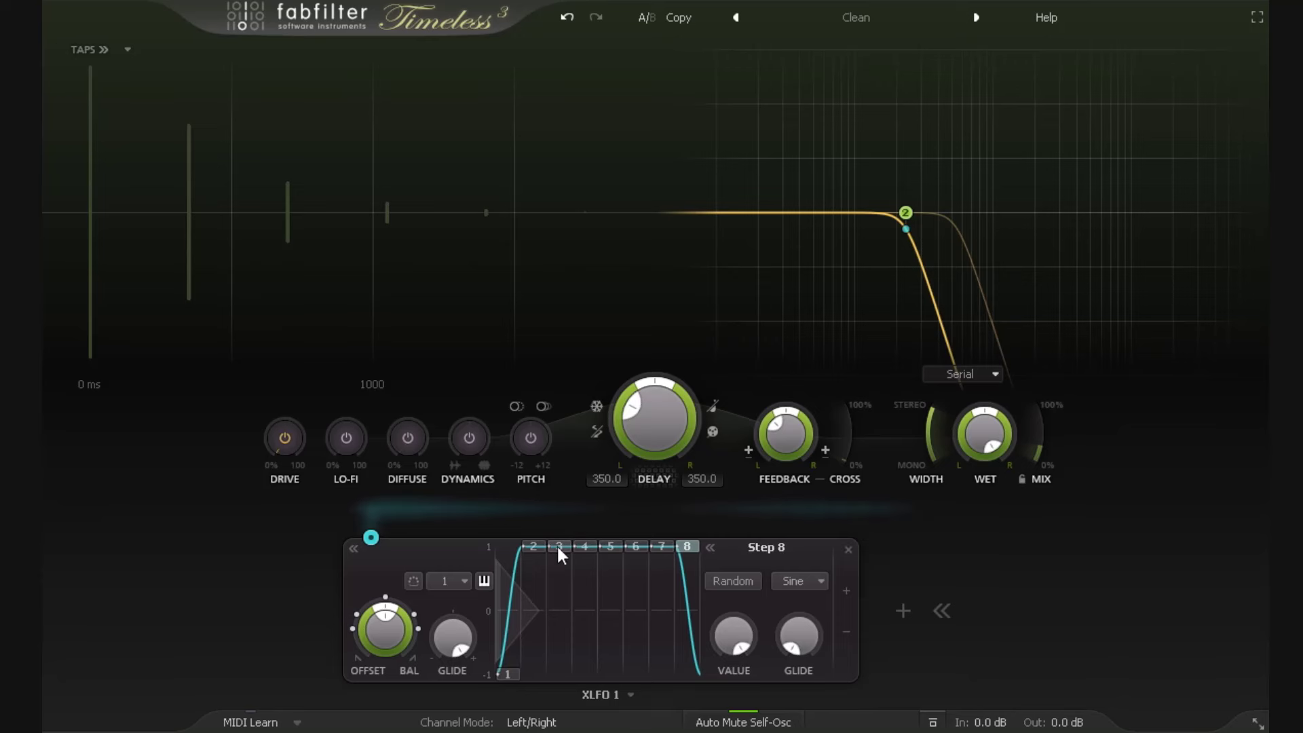
Step: Lower XLFO 1's step 3 to about -0.7, step 5 to -0.2 and step 7 to about -0.54, keeping step 1 at -1
{"action": "left_click_drag", "start_coordinate": [561, 550], "coordinate": [556, 642]}
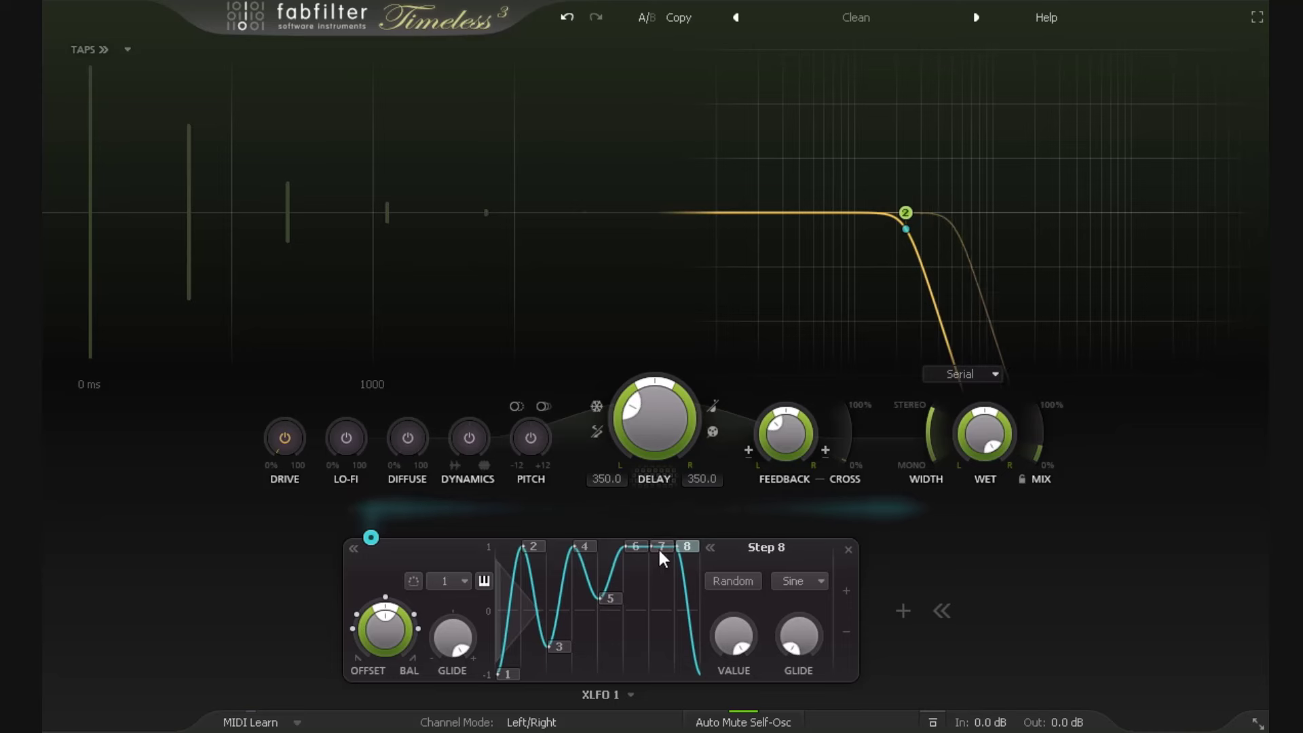
{"action": "left_click_drag", "start_coordinate": [661, 545], "coordinate": [679, 634]}
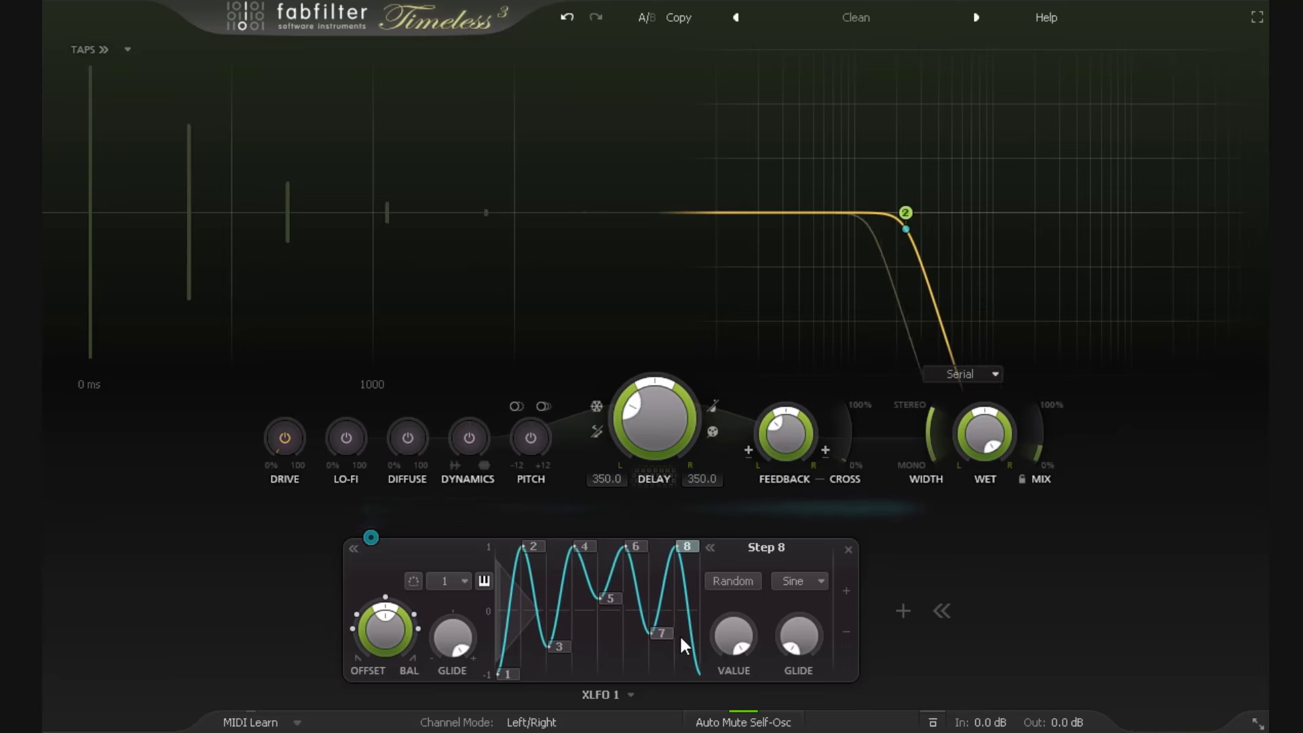
{"action": "mouse_move", "coordinate": [873, 194]}
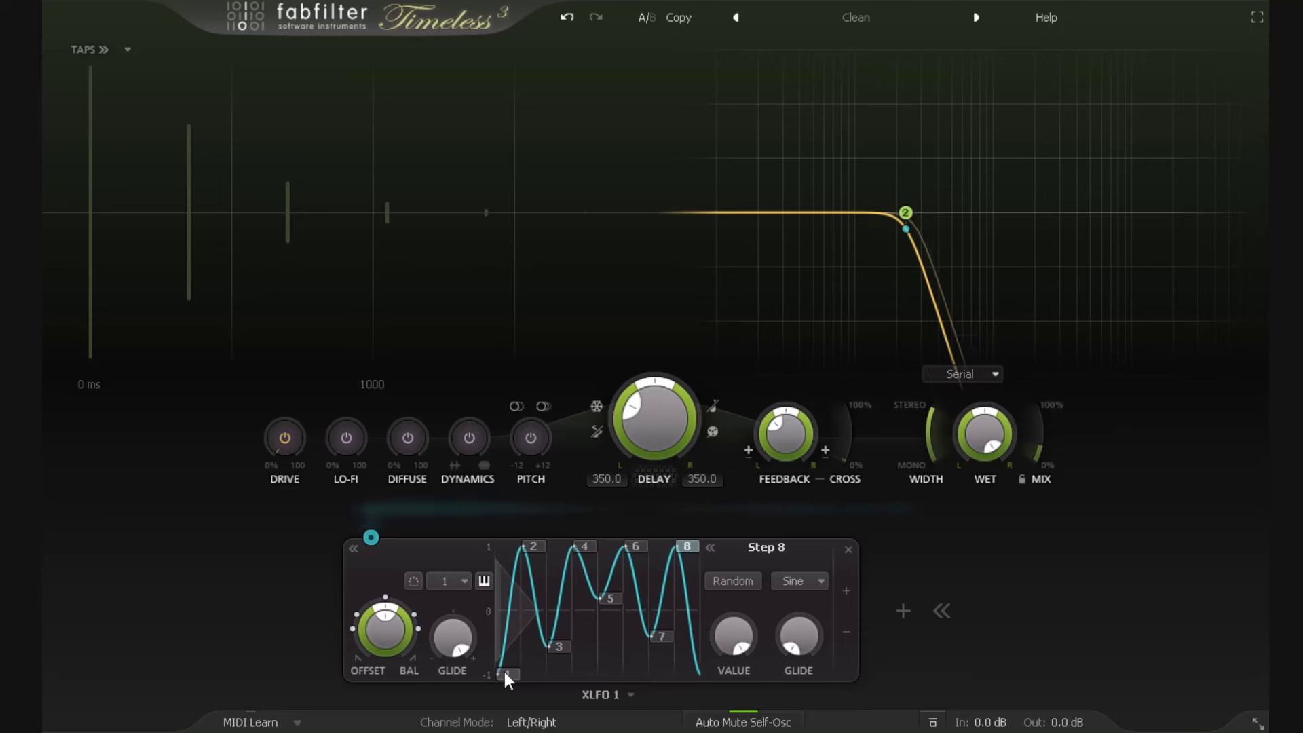
{"action": "left_click_drag", "start_coordinate": [503, 669], "coordinate": [514, 706]}
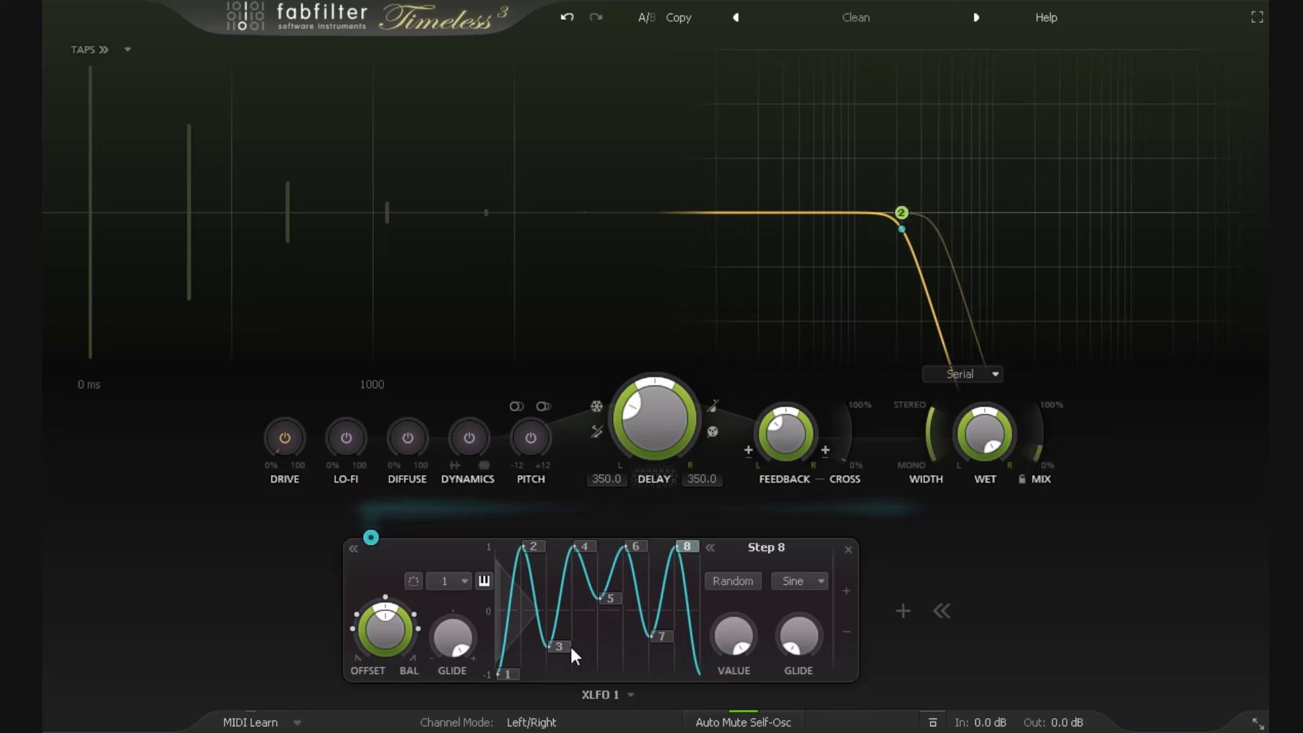
{"action": "left_click_drag", "start_coordinate": [568, 645], "coordinate": [568, 653]}
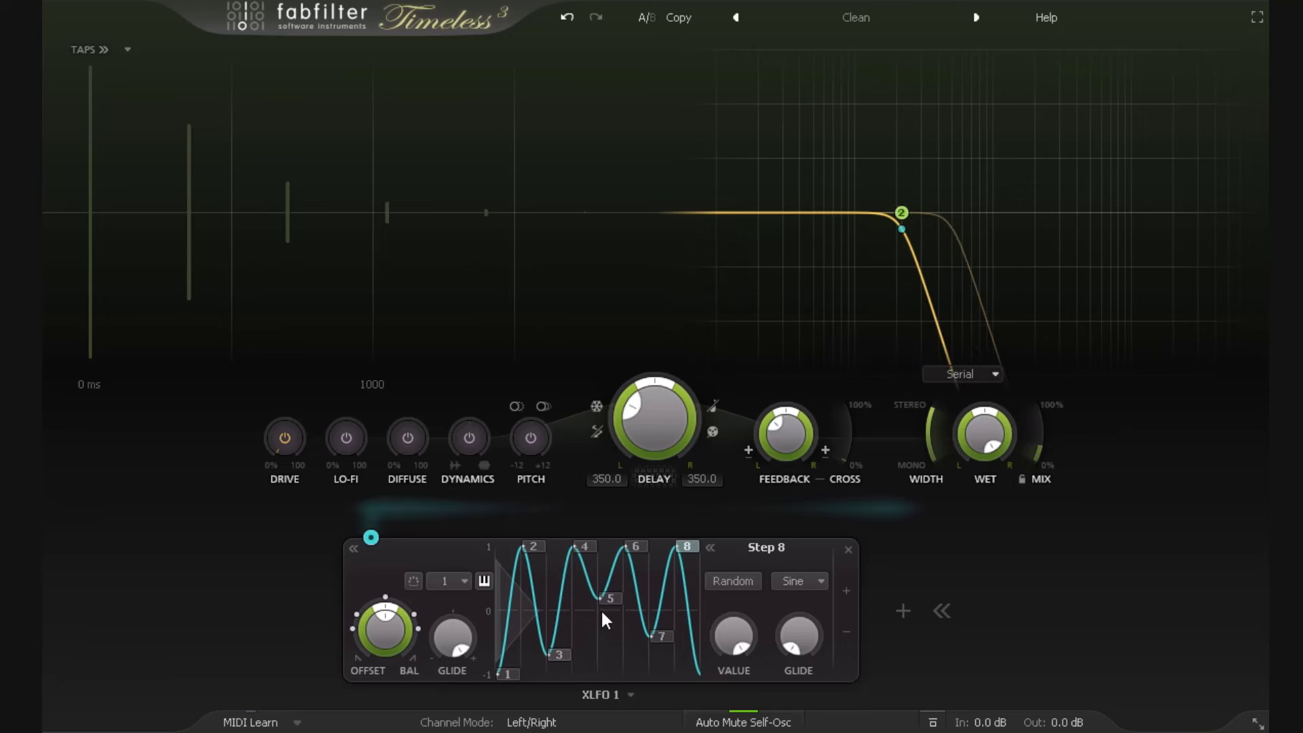
{"action": "left_click", "coordinate": [666, 641]}
Step: Raise filter 2 to about 1195 Hz with a peak of 0.340
{"action": "mouse_move", "coordinate": [895, 217]}
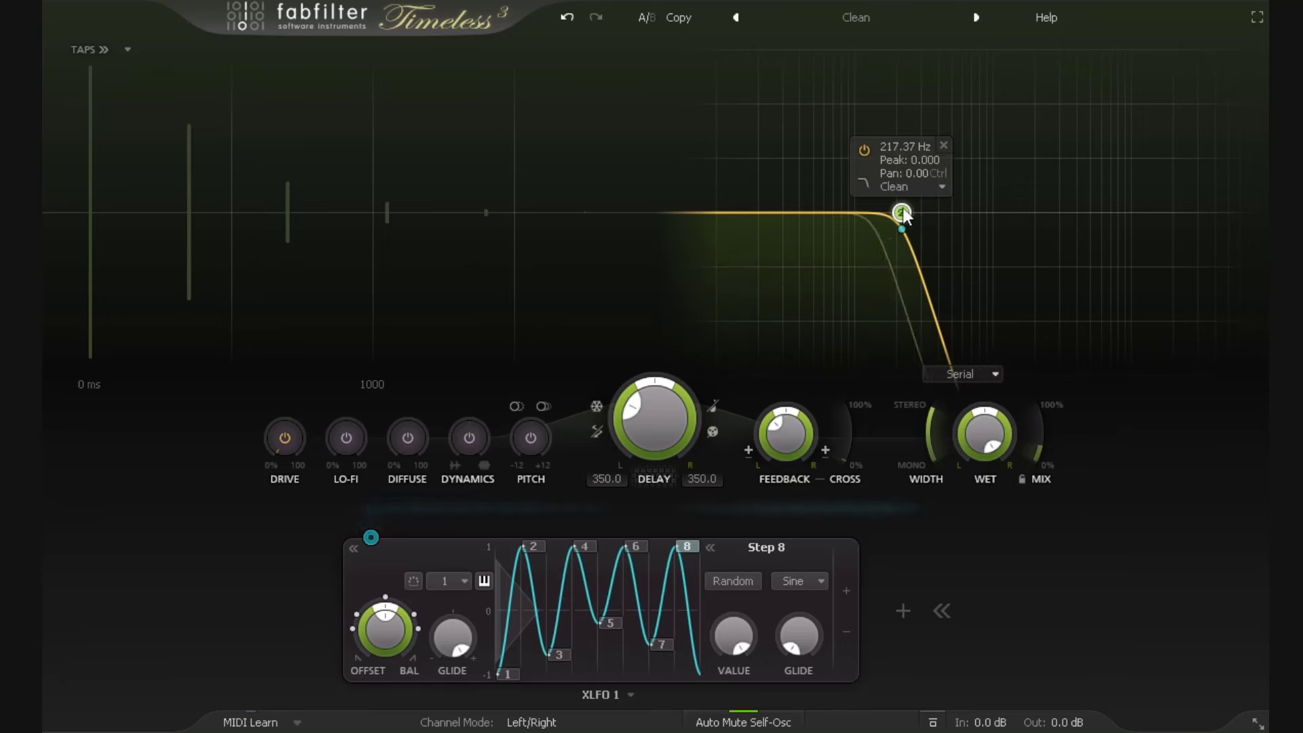
{"action": "left_click_drag", "start_coordinate": [904, 210], "coordinate": [982, 145]}
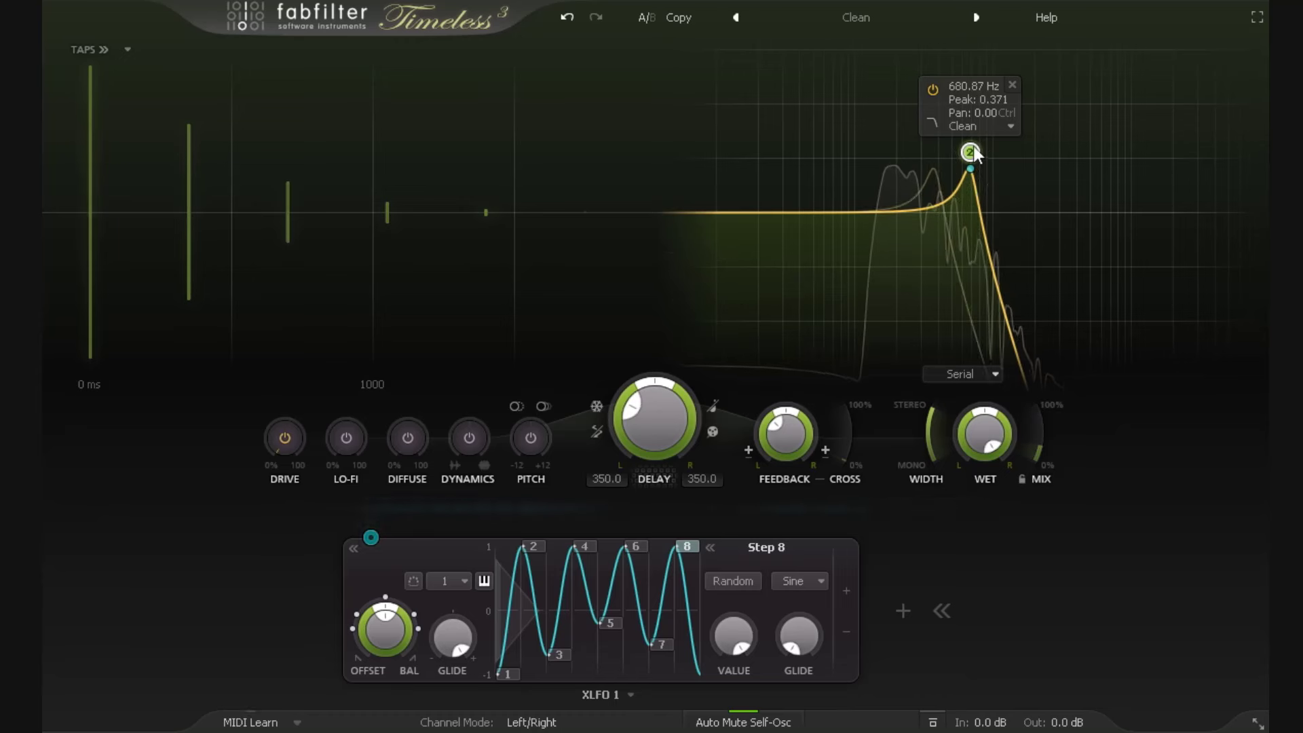
{"action": "left_click_drag", "start_coordinate": [975, 150], "coordinate": [1008, 154]}
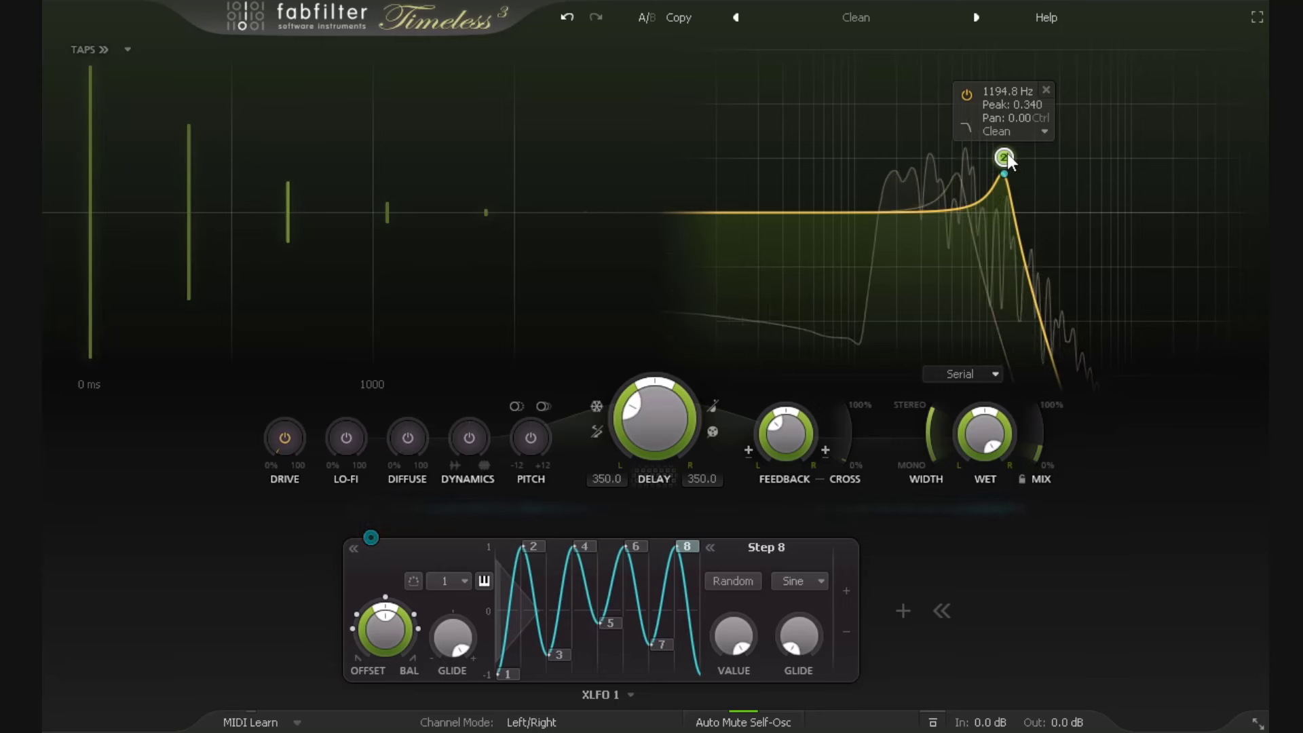
Step: Raise the feedback to about 68% and increase the mix, retuning filter 2 to about 767 Hz with a peak of 0.390
{"action": "left_click_drag", "start_coordinate": [785, 434], "coordinate": [797, 390]}
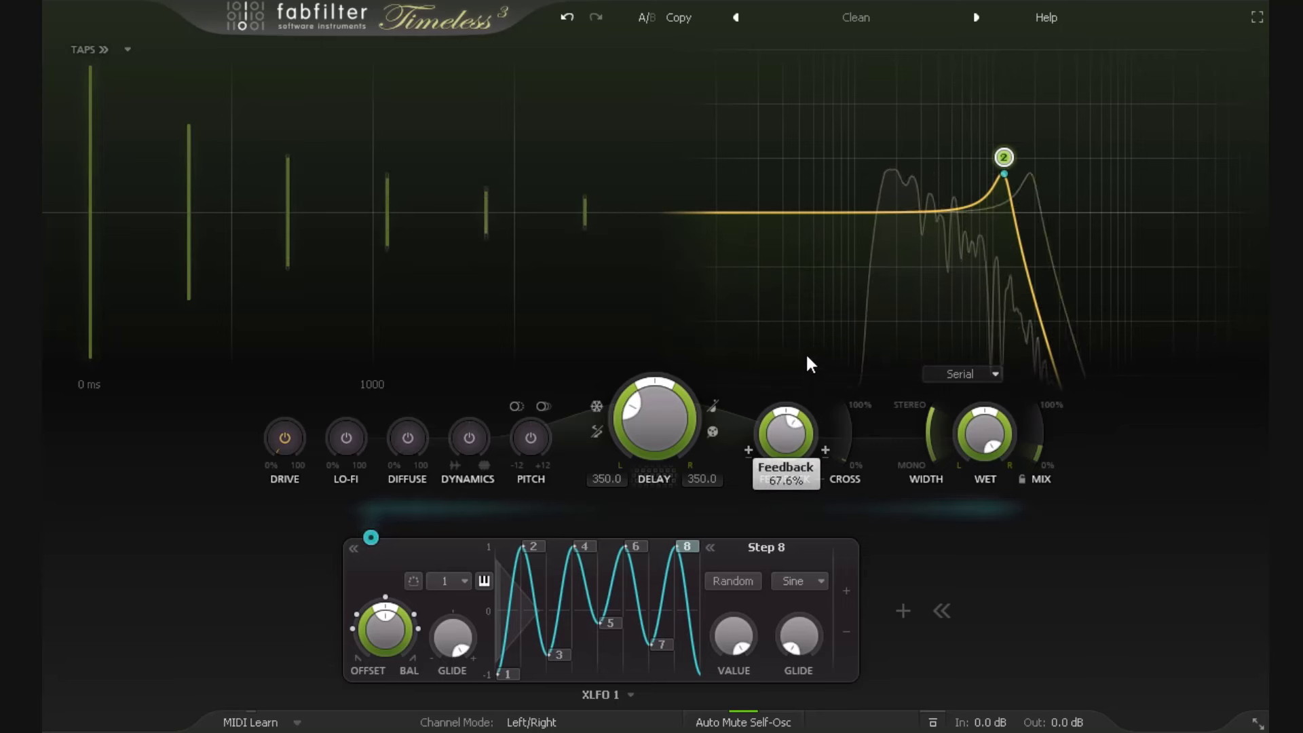
{"action": "mouse_move", "coordinate": [1002, 158]}
{"action": "left_mouse_down"}
{"action": "mouse_move", "coordinate": [988, 162]}
{"action": "mouse_move", "coordinate": [982, 145]}
{"action": "left_mouse_up"}
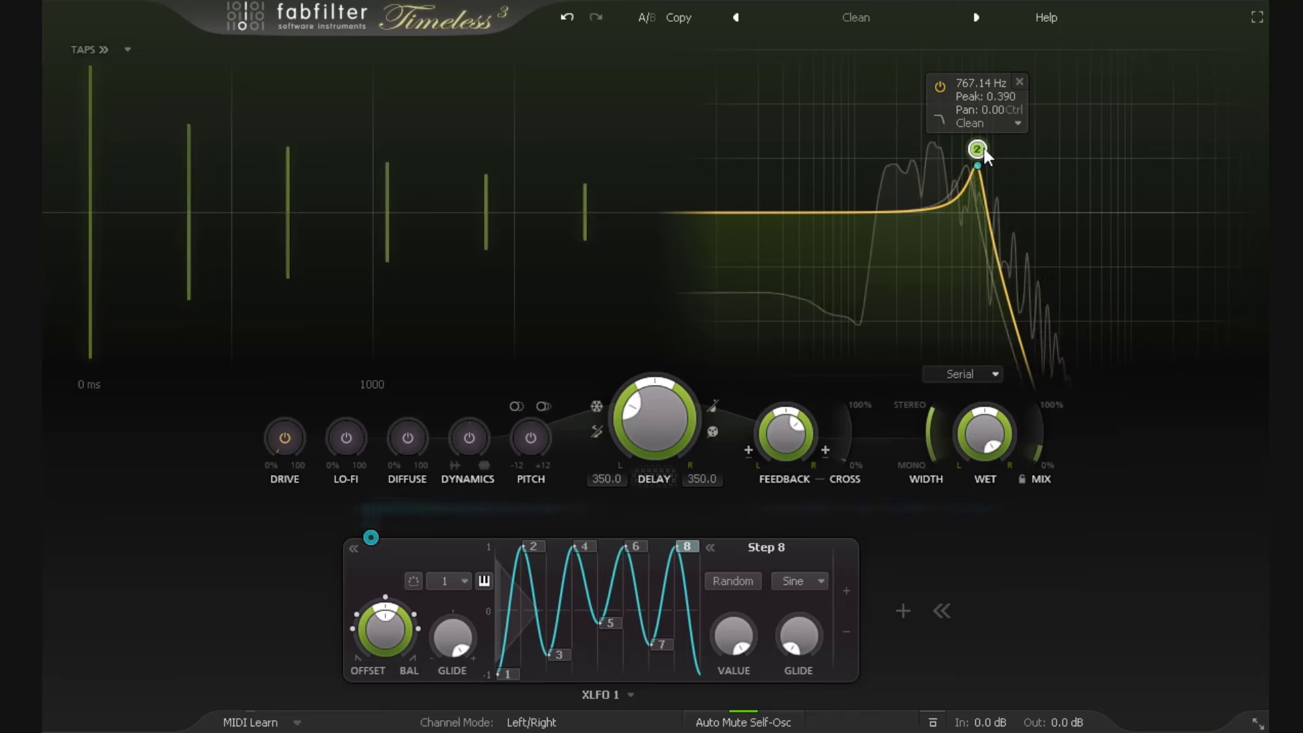
{"action": "left_click_drag", "start_coordinate": [1040, 453], "coordinate": [1062, 414]}
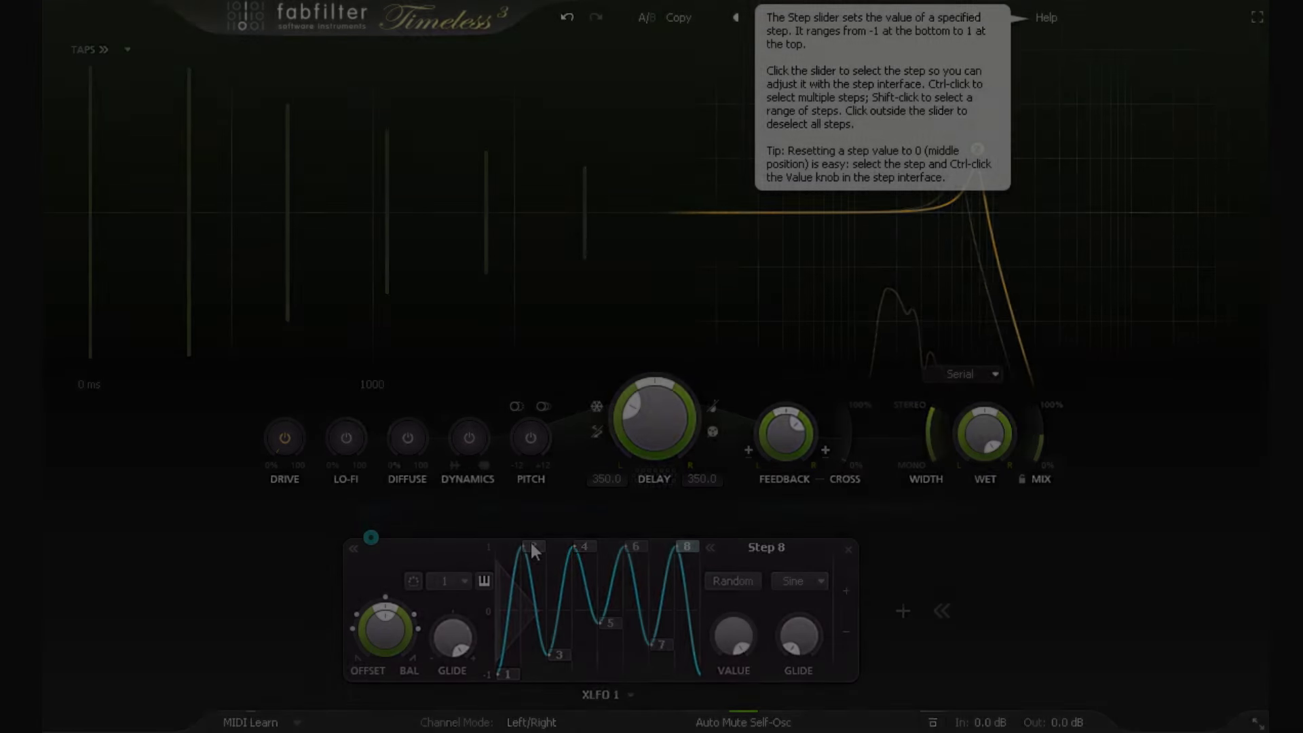
Step: Enable Random on steps 4, 5 and 6 of XLFO 1
{"action": "left_click", "coordinate": [582, 547]}
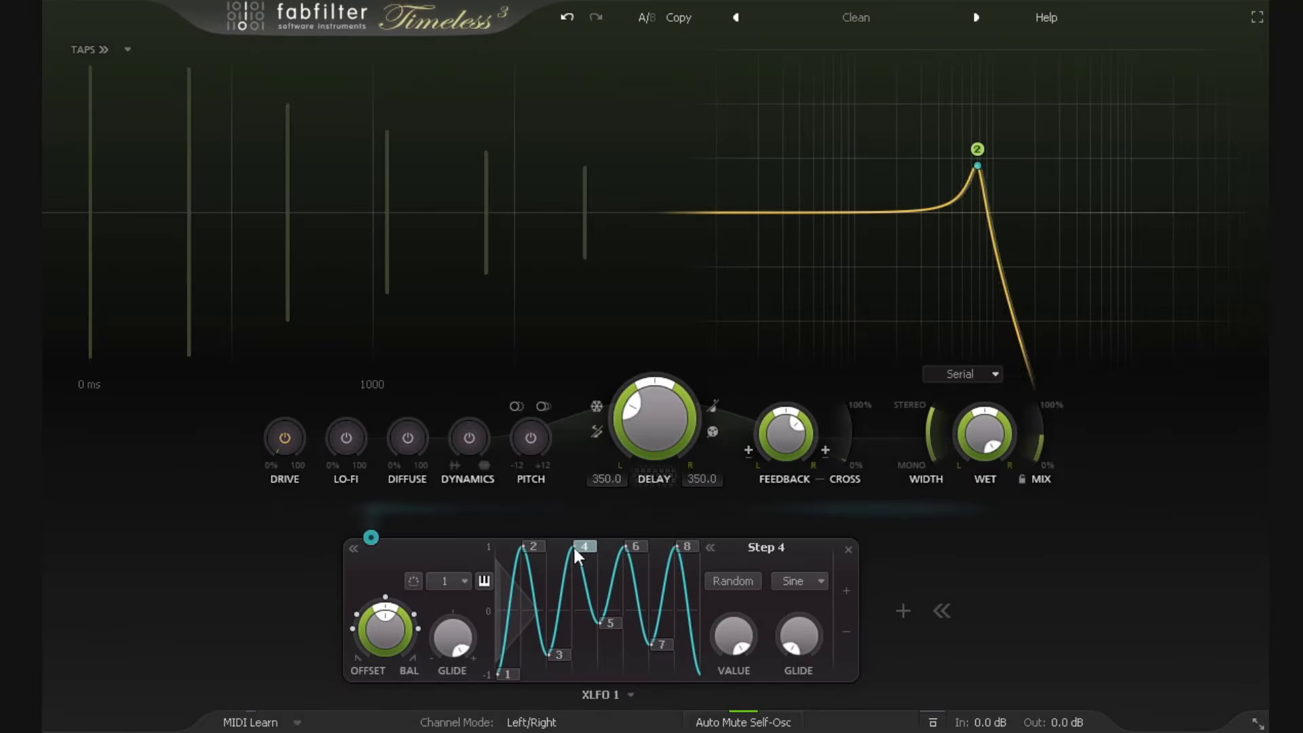
{"action": "left_click", "coordinate": [619, 623]}
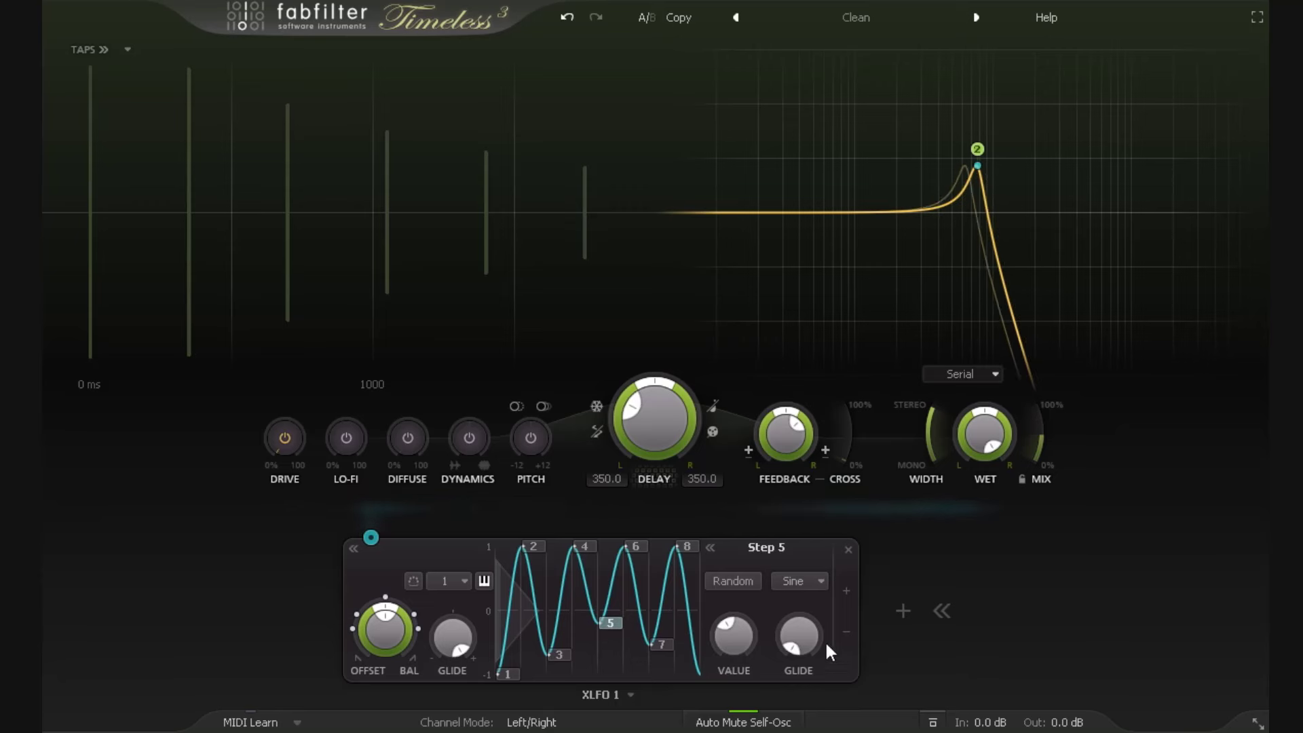
{"action": "left_click", "coordinate": [583, 546]}
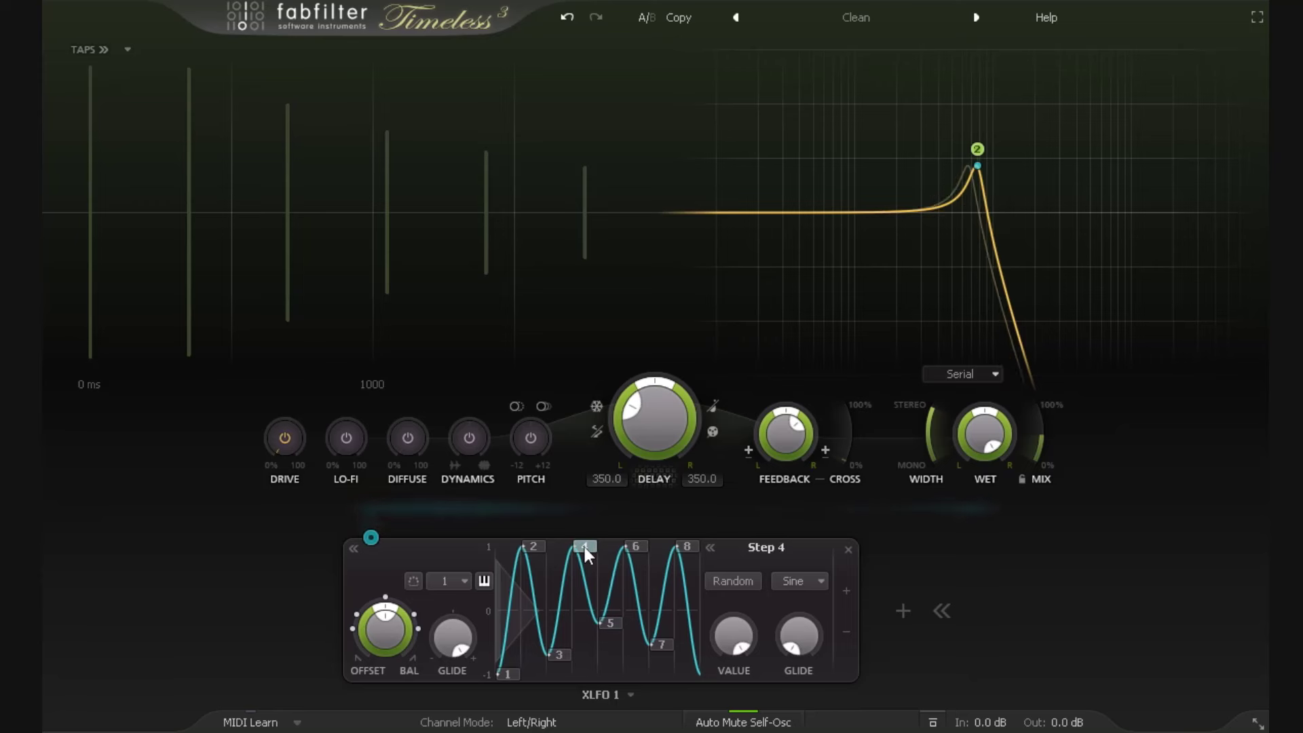
{"action": "left_click", "coordinate": [715, 582]}
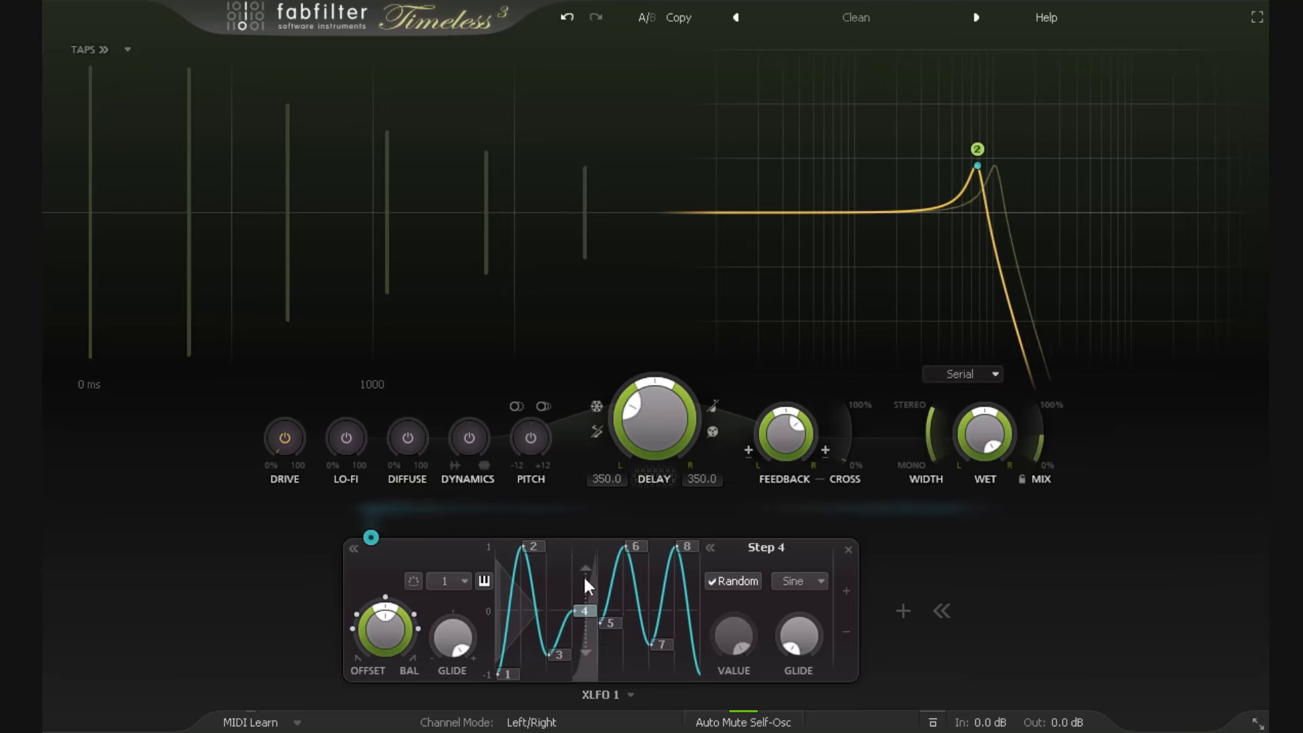
{"action": "left_click", "coordinate": [610, 623]}
{"action": "left_click", "coordinate": [717, 581]}
{"action": "left_click", "coordinate": [635, 545]}
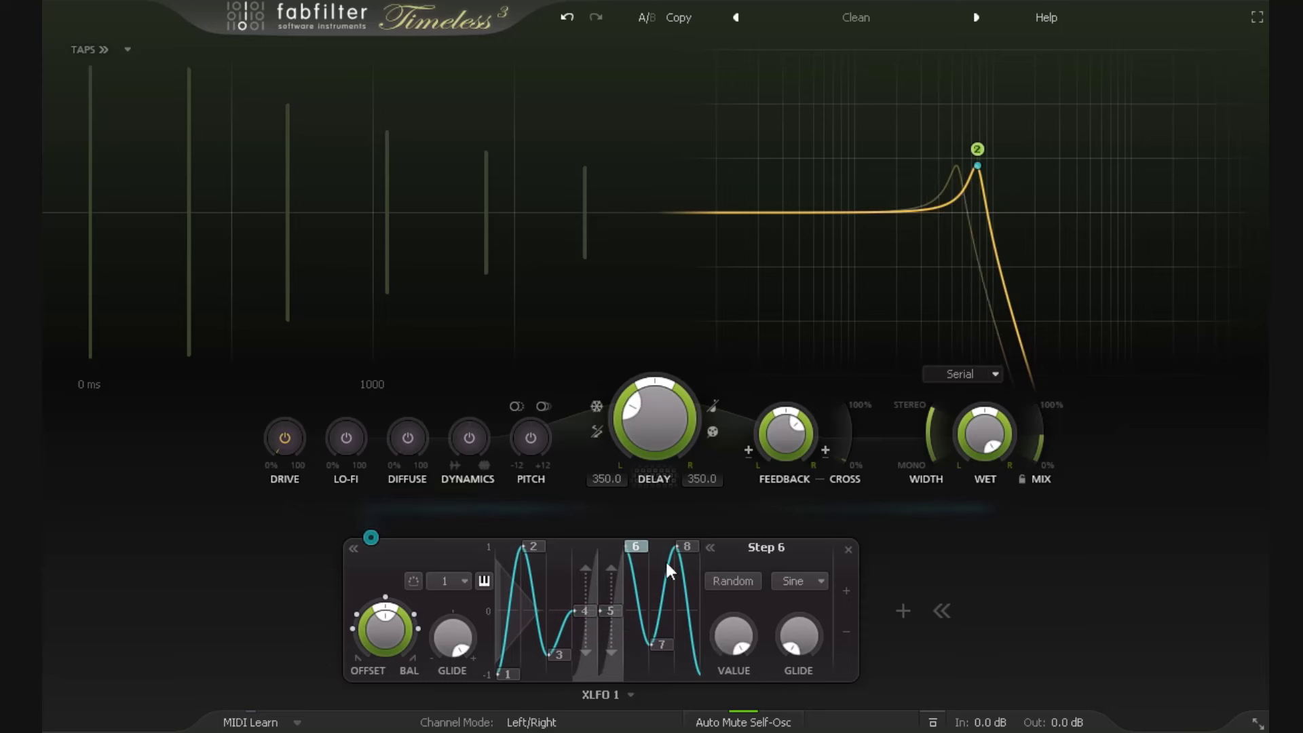
{"action": "left_click", "coordinate": [733, 581]}
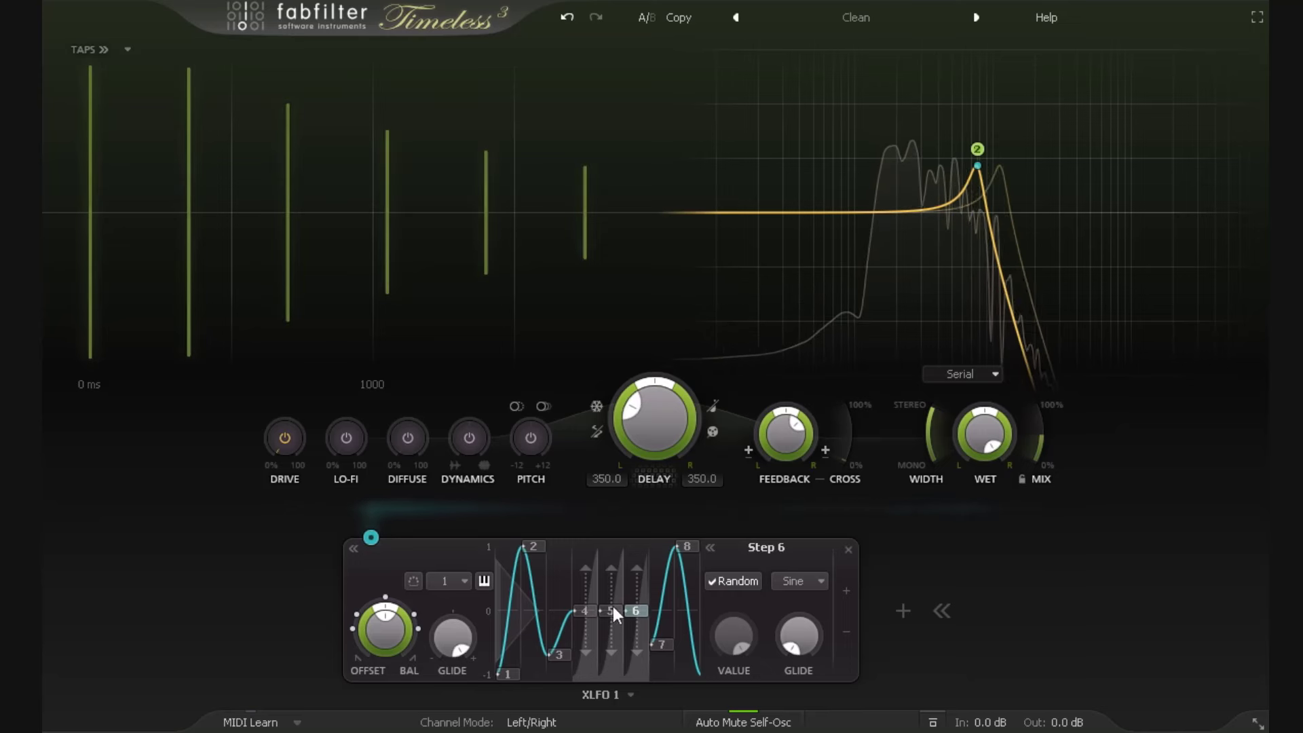
Step: Turn Random off for steps 6 and 5 of XLFO 1
{"action": "left_click", "coordinate": [736, 580]}
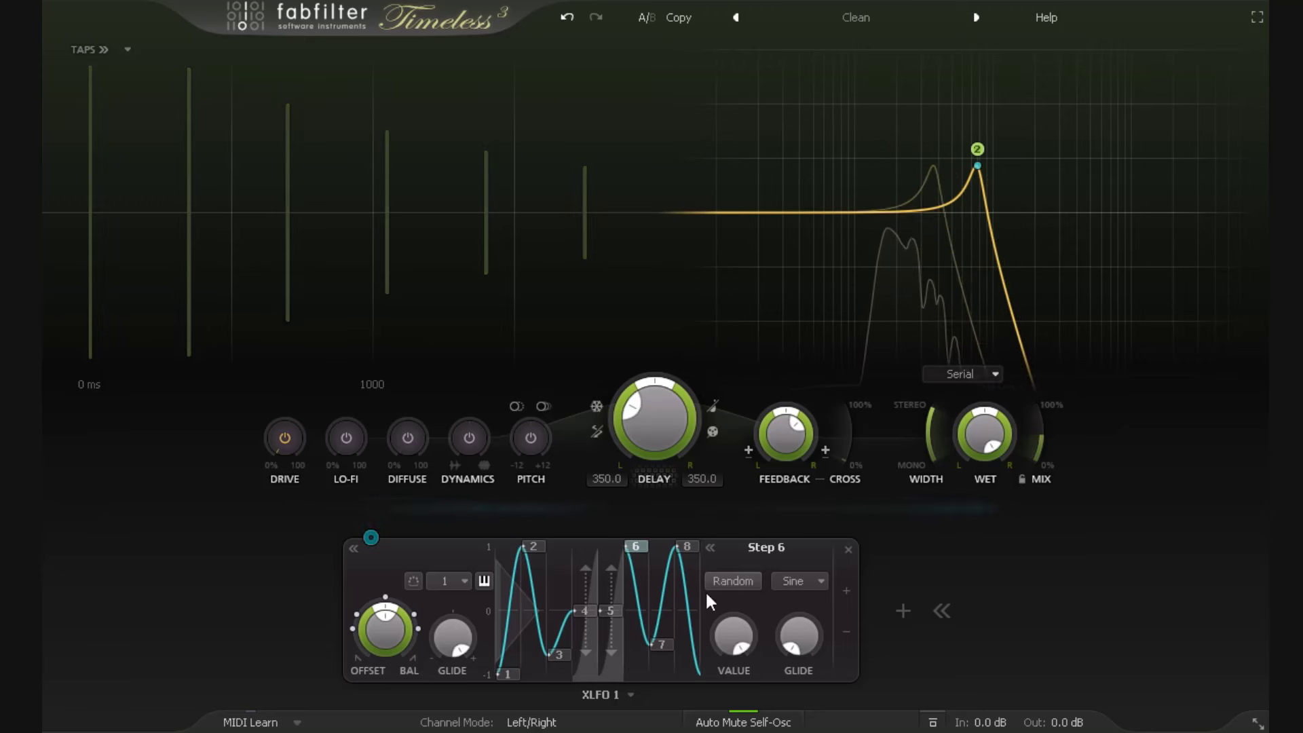
{"action": "left_click", "coordinate": [614, 608]}
{"action": "left_click", "coordinate": [745, 581]}
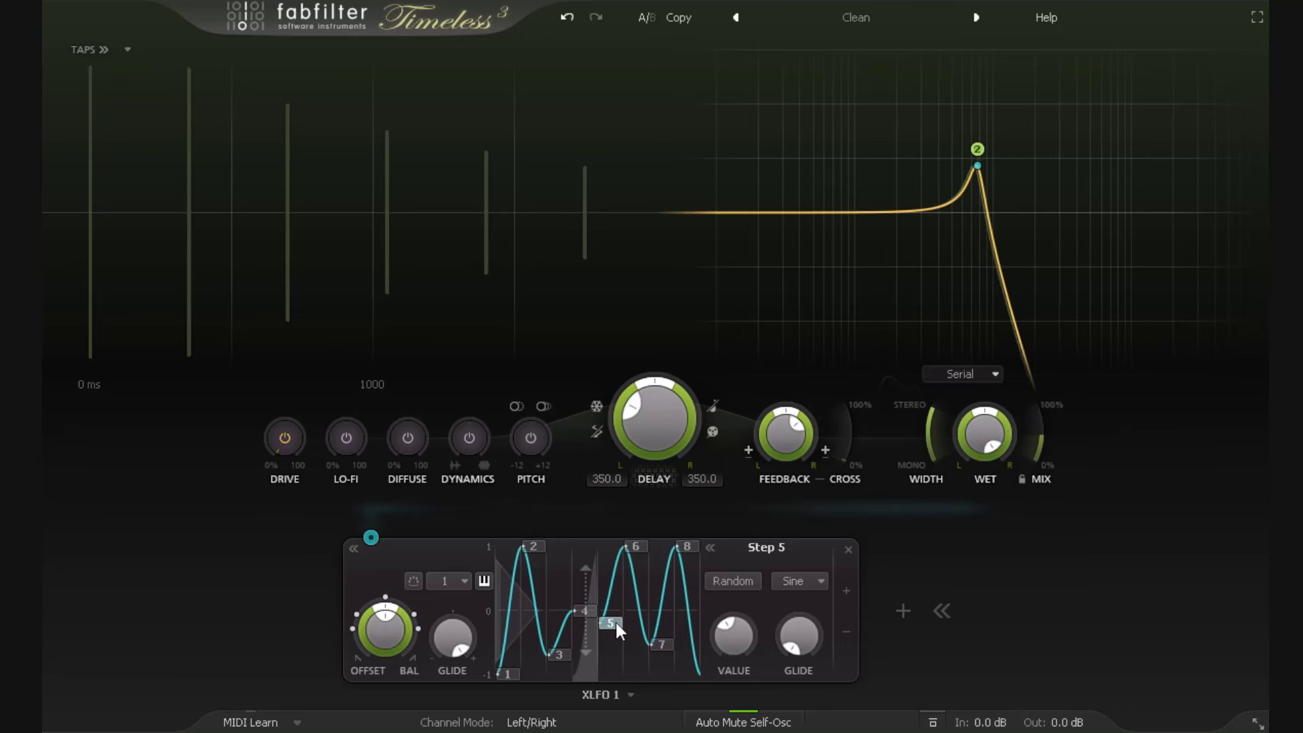
Step: Set XLFO step 5's value to about -0.534 and keep its curve shape at Sine
{"action": "mouse_move", "coordinate": [719, 640]}
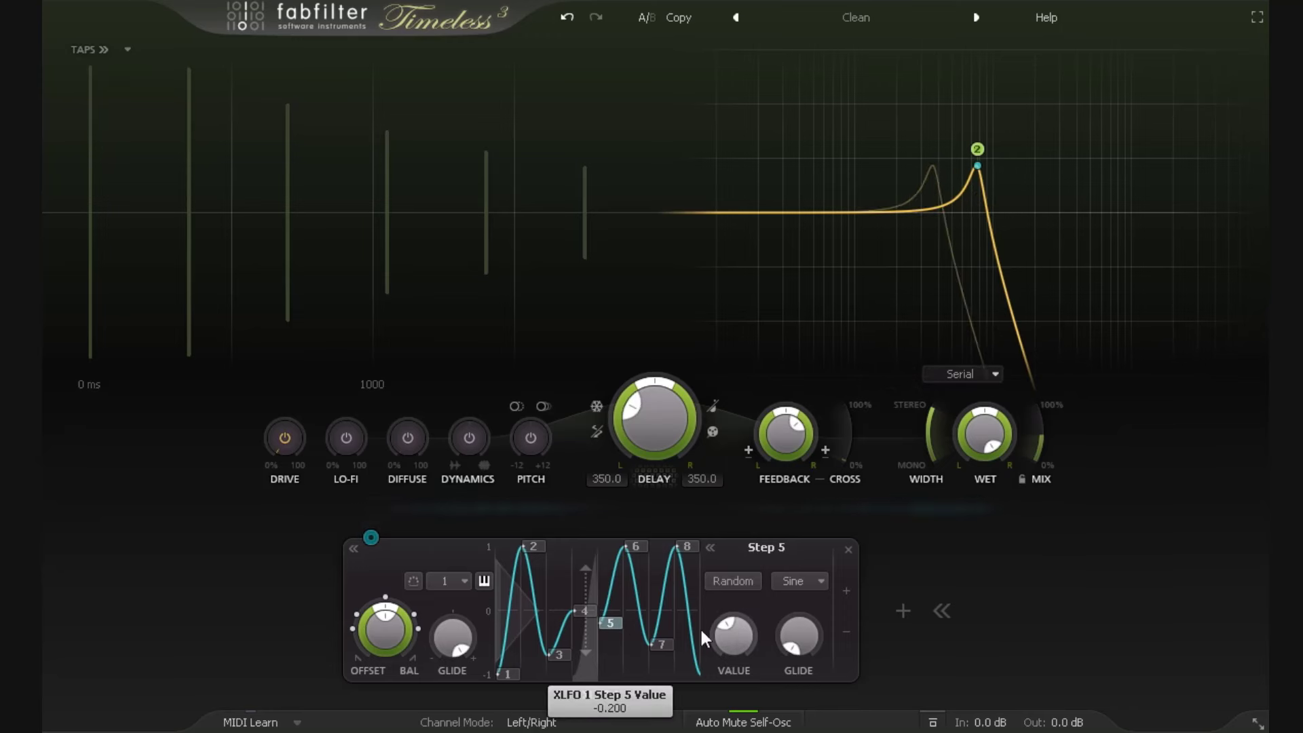
{"action": "mouse_move", "coordinate": [613, 624]}
{"action": "left_mouse_down"}
{"action": "mouse_move", "coordinate": [608, 648]}
{"action": "mouse_move", "coordinate": [604, 556]}
{"action": "mouse_move", "coordinate": [608, 623]}
{"action": "left_mouse_up"}
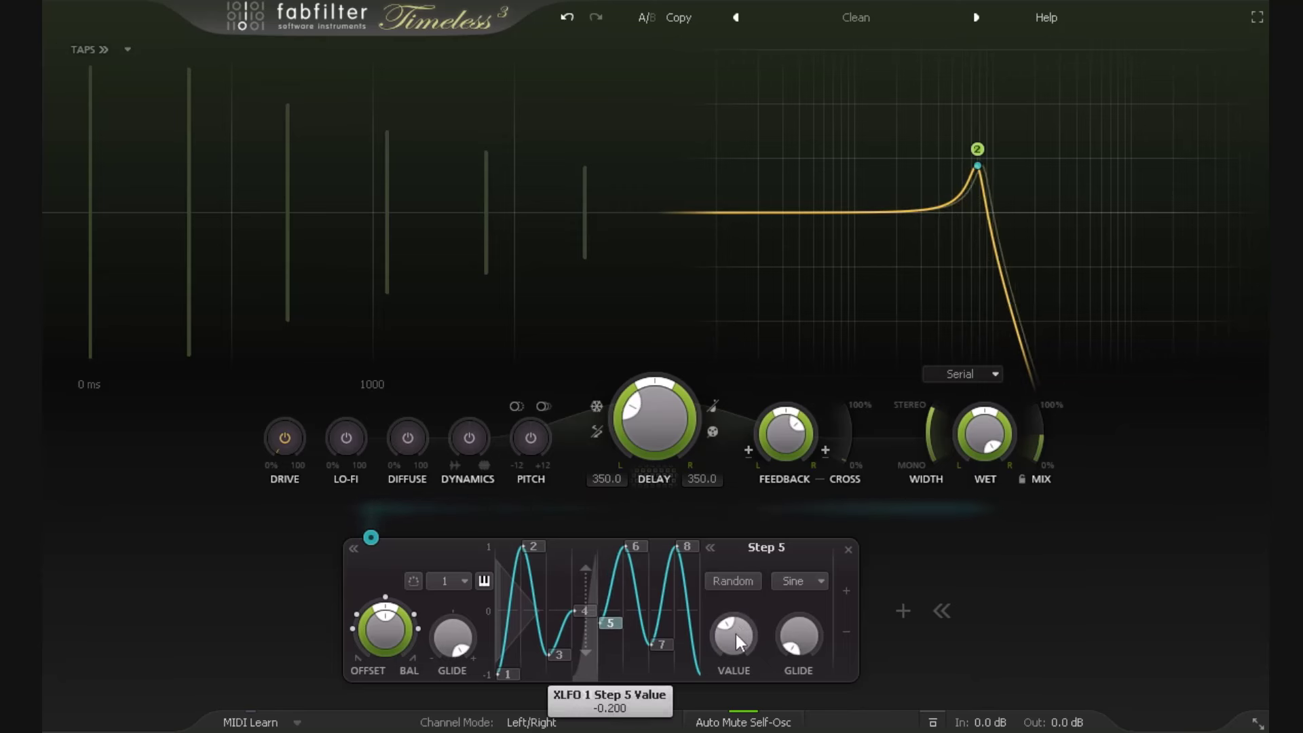
{"action": "left_click_drag", "start_coordinate": [736, 634], "coordinate": [760, 672]}
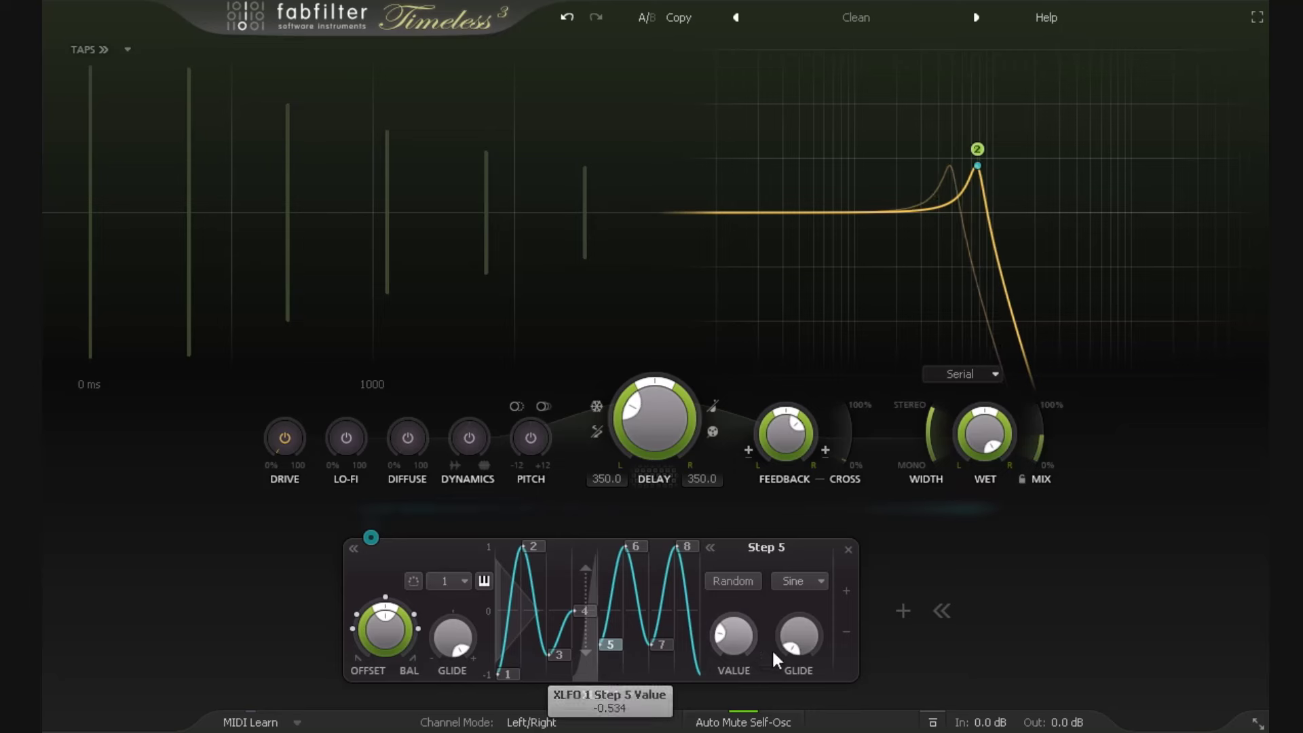
{"action": "left_click", "coordinate": [821, 581]}
{"action": "left_click", "coordinate": [810, 671]}
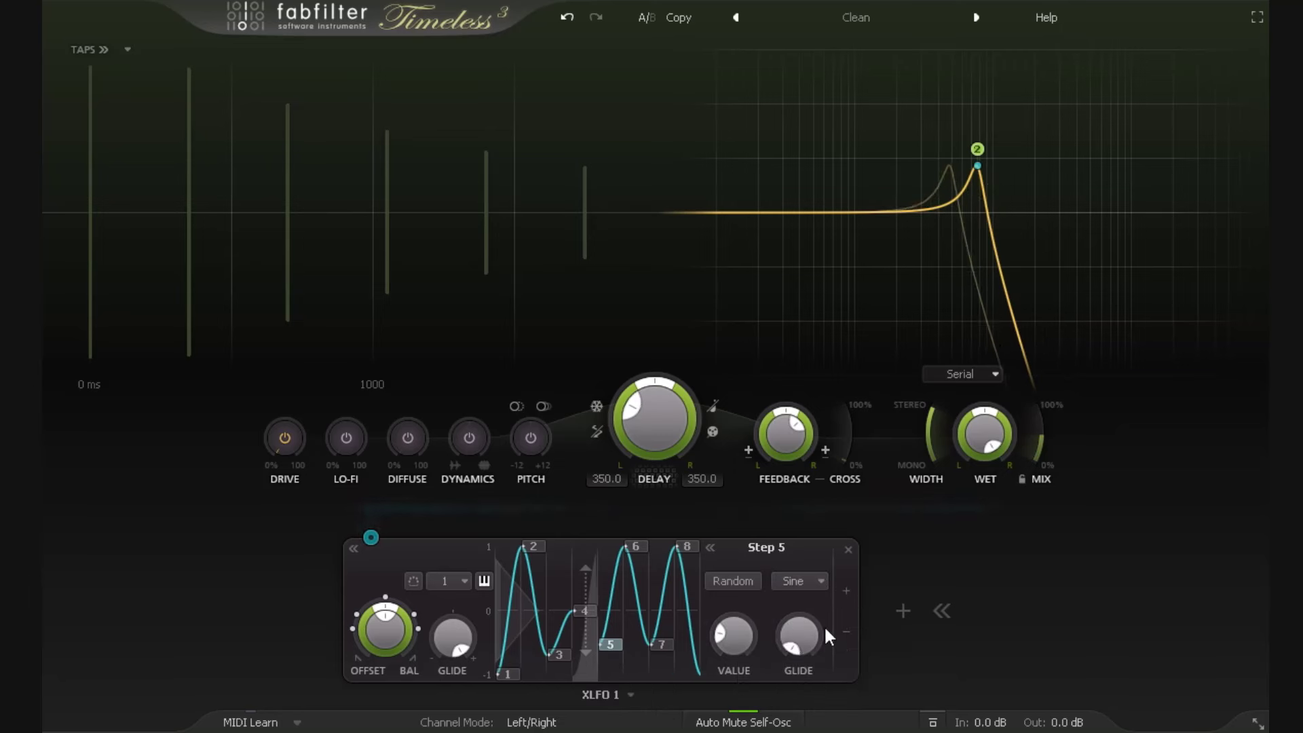
Step: Turn Random off for XLFO step 4, try its step glide at about 0.422 and return it to 0
{"action": "mouse_move", "coordinate": [456, 647]}
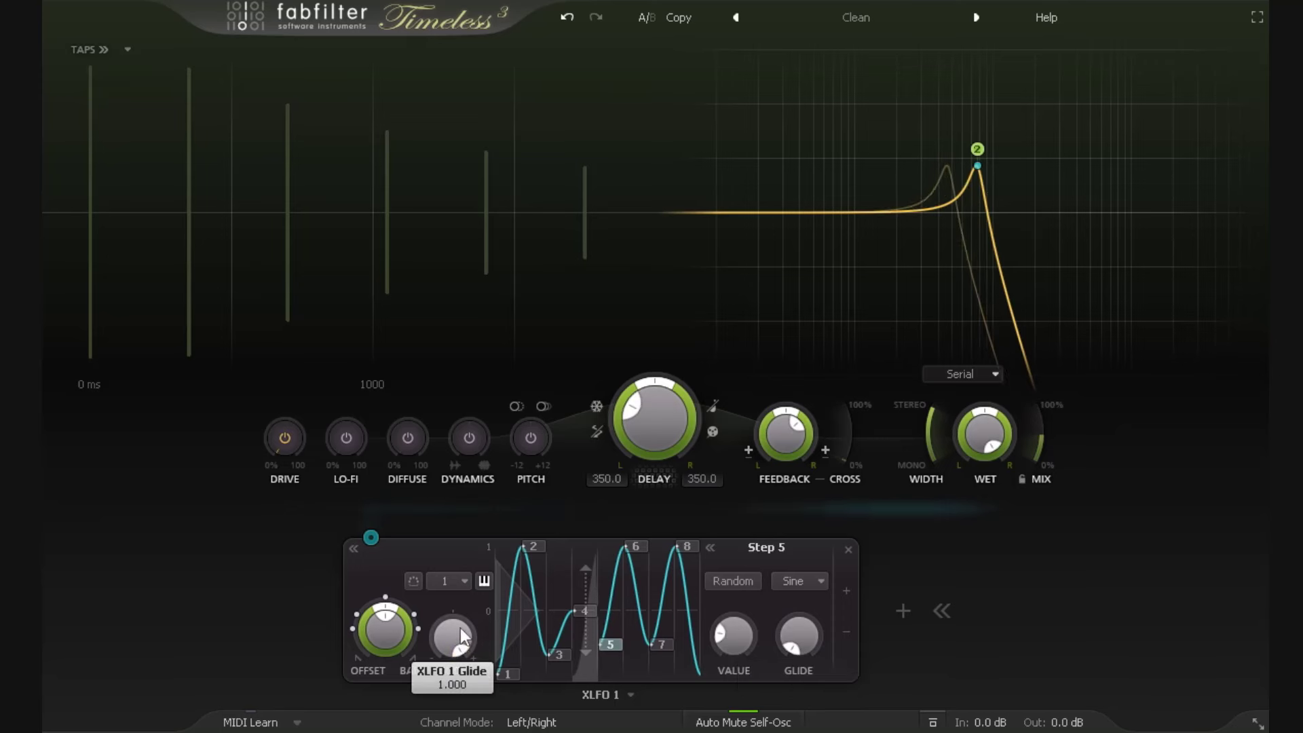
{"action": "left_click", "coordinate": [584, 609]}
{"action": "left_click", "coordinate": [747, 575]}
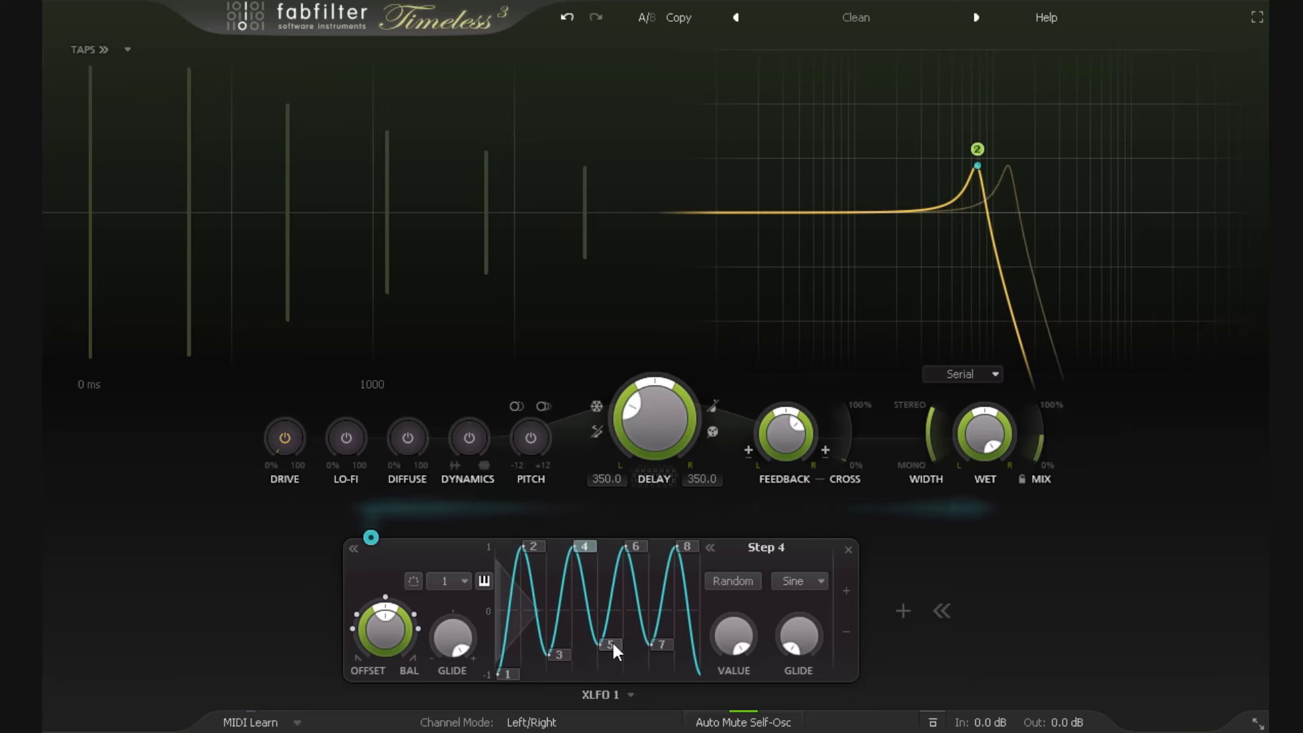
{"action": "mouse_move", "coordinate": [807, 638]}
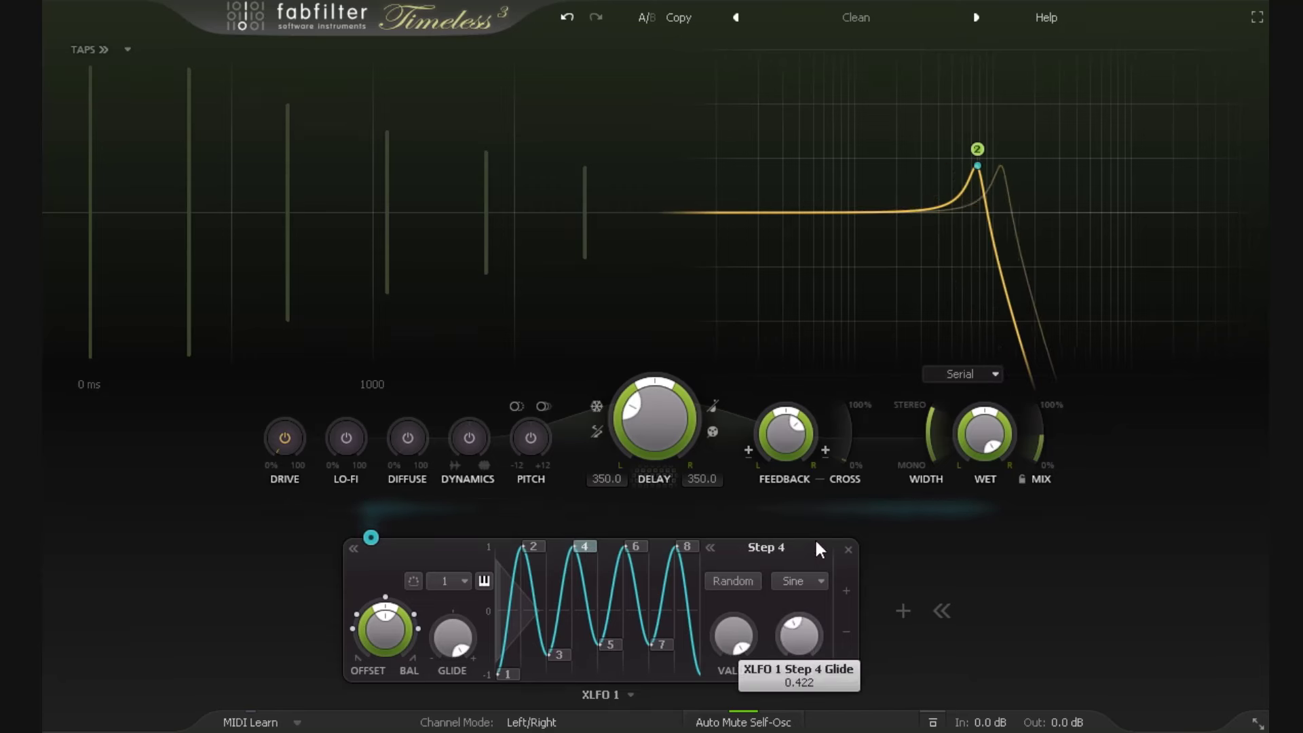
{"action": "left_click_drag", "start_coordinate": [799, 638], "coordinate": [836, 516]}
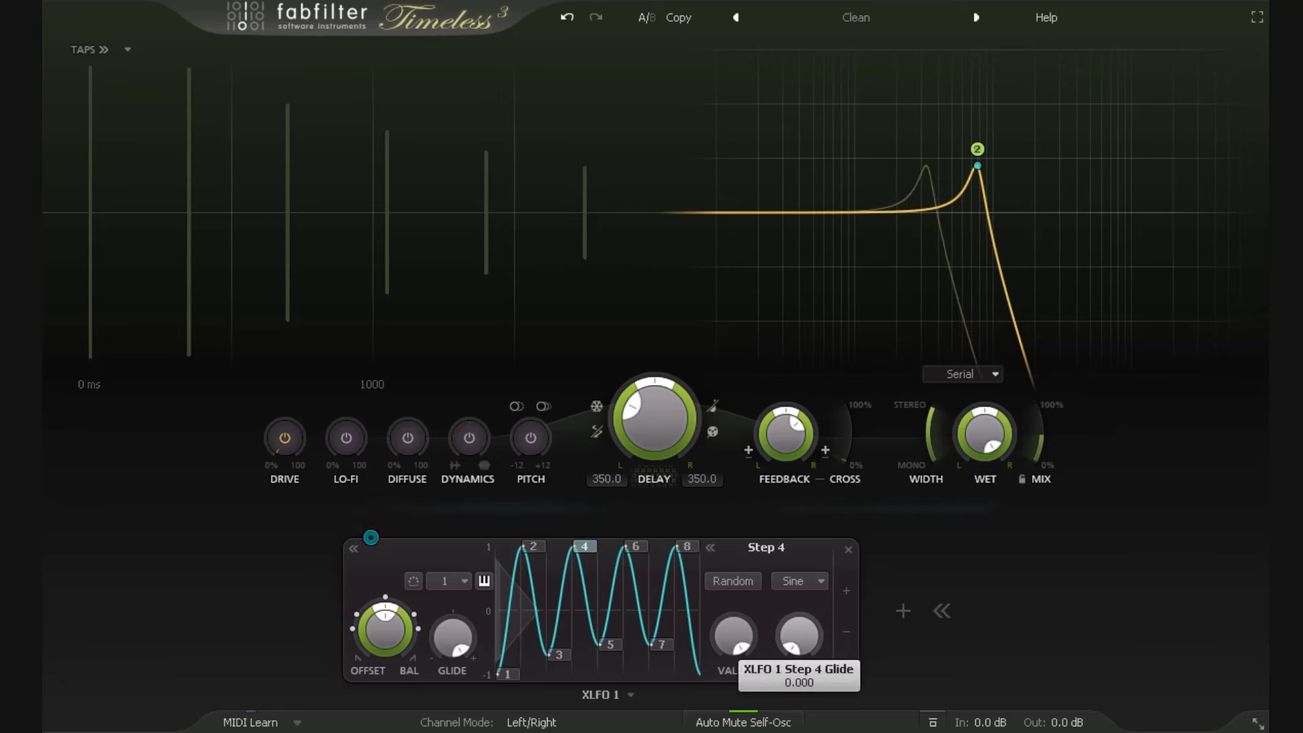
Step: Select XLFO steps 4 to 7 together, set their shared value to about 0, and toggle Random on and off for them
{"action": "left_click", "coordinate": [606, 641]}
{"action": "left_click", "coordinate": [636, 548], "text": "ctrl"}
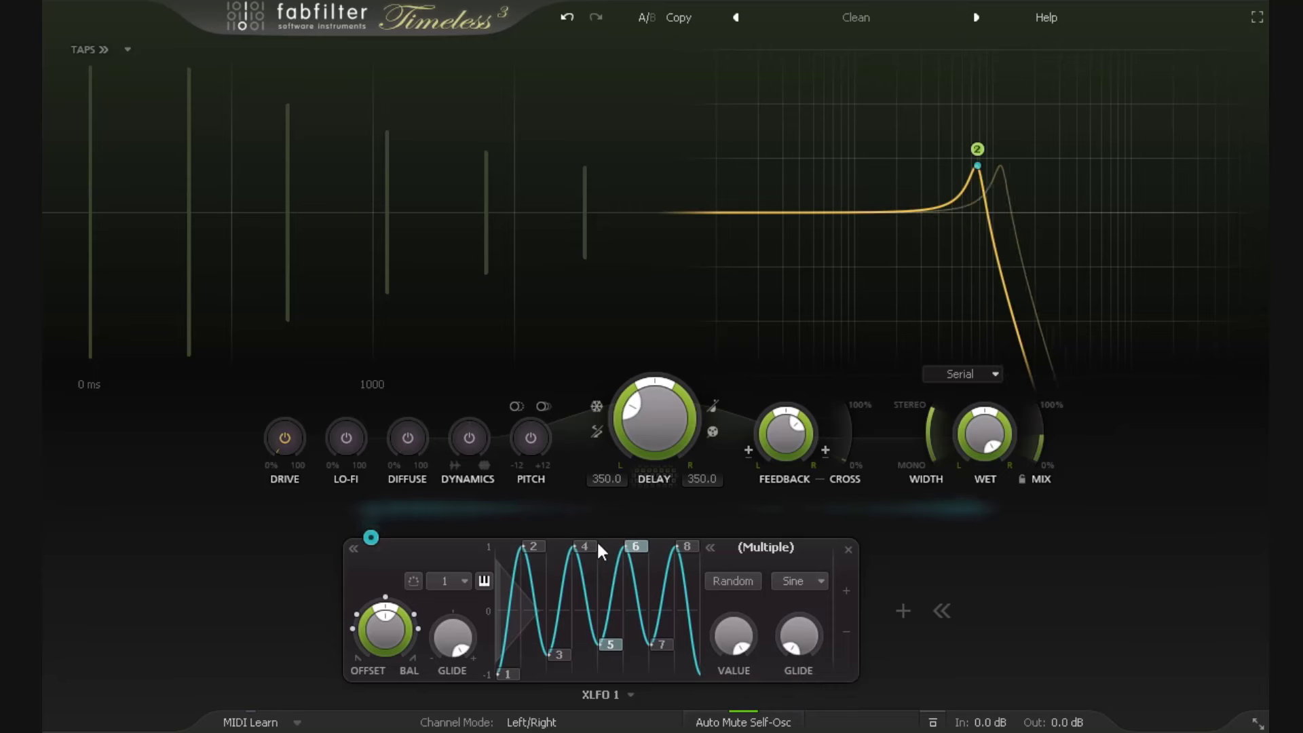
{"action": "left_click", "coordinate": [592, 544]}
{"action": "left_click", "coordinate": [609, 642], "text": "ctrl"}
{"action": "left_click", "coordinate": [642, 560], "text": "ctrl"}
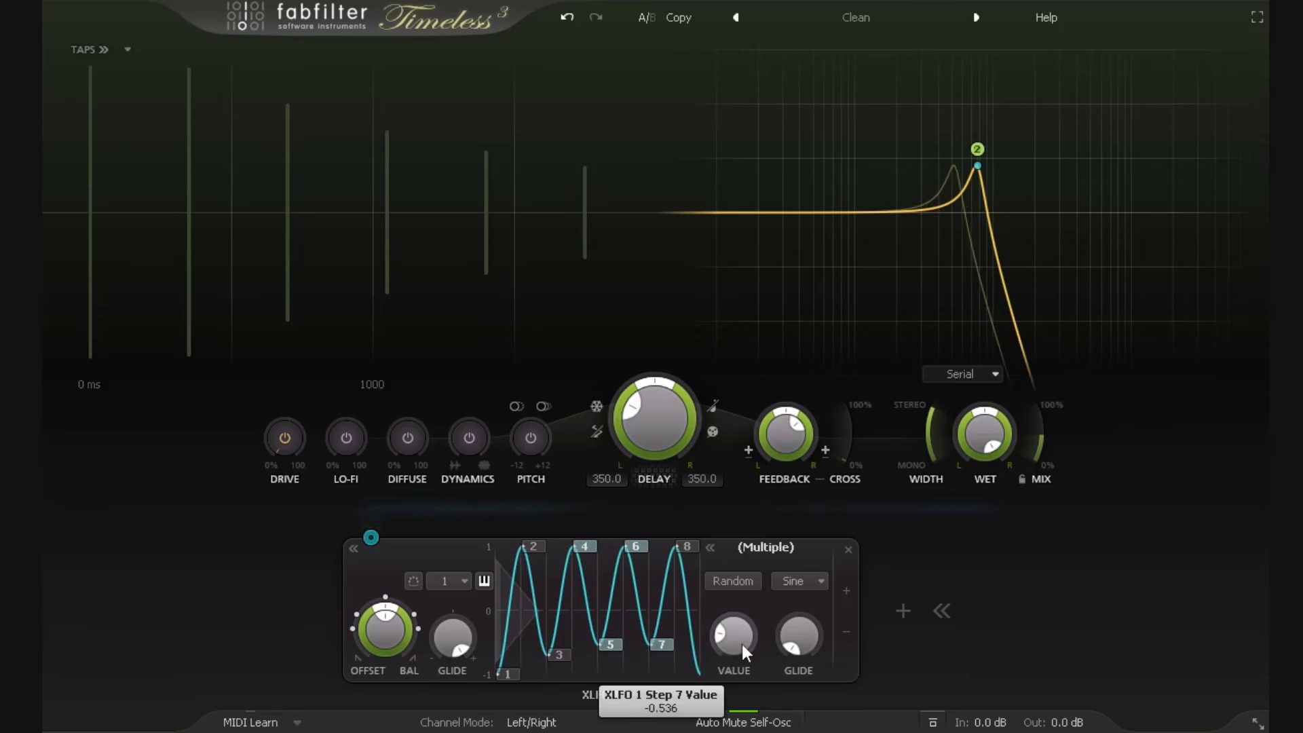
{"action": "left_click_drag", "start_coordinate": [742, 645], "coordinate": [747, 576]}
{"action": "left_click", "coordinate": [739, 582]}
{"action": "left_click", "coordinate": [739, 582]}
Step: Deselect the XLFO steps and raise step 4 alone to about 0.4
{"action": "left_click", "coordinate": [613, 596]}
{"action": "left_click_drag", "start_coordinate": [651, 611], "coordinate": [660, 568]}
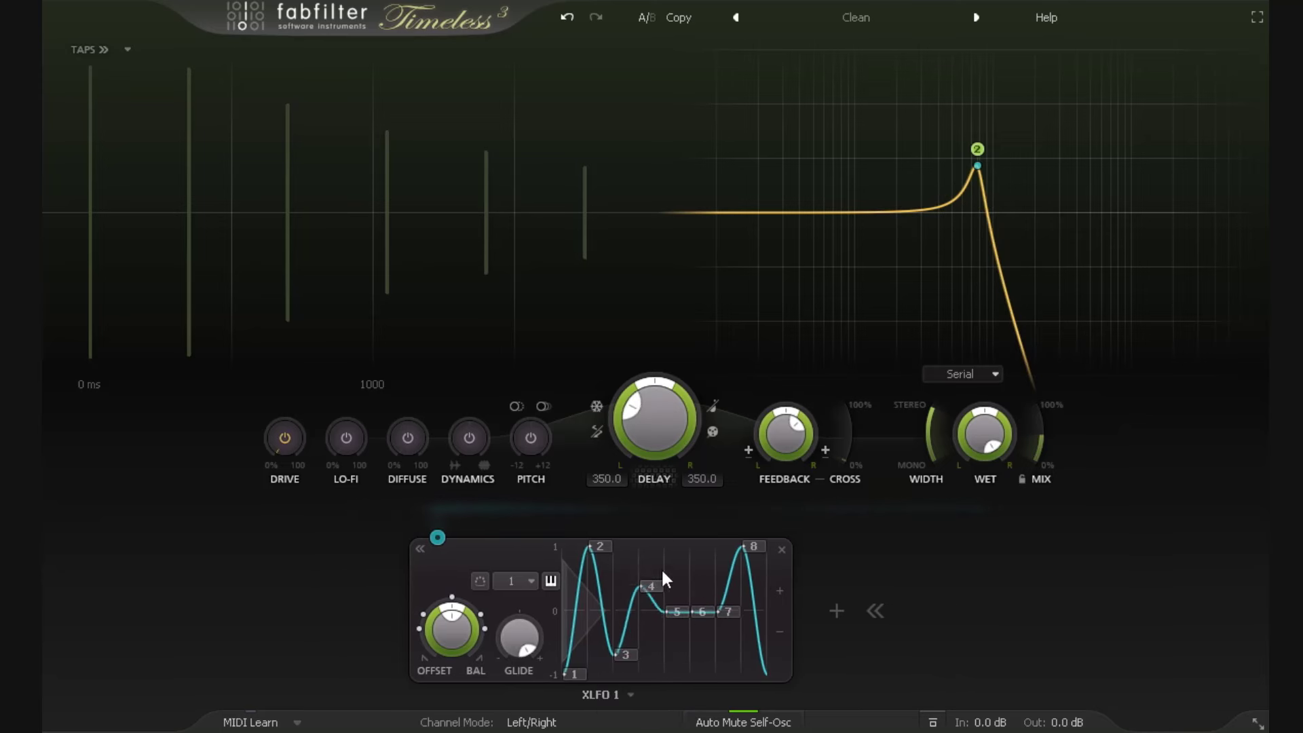
Step: Lower XLFO step 5 to about -0.55 and raise step 6 to about 0.35
{"action": "left_click_drag", "start_coordinate": [689, 615], "coordinate": [687, 657]}
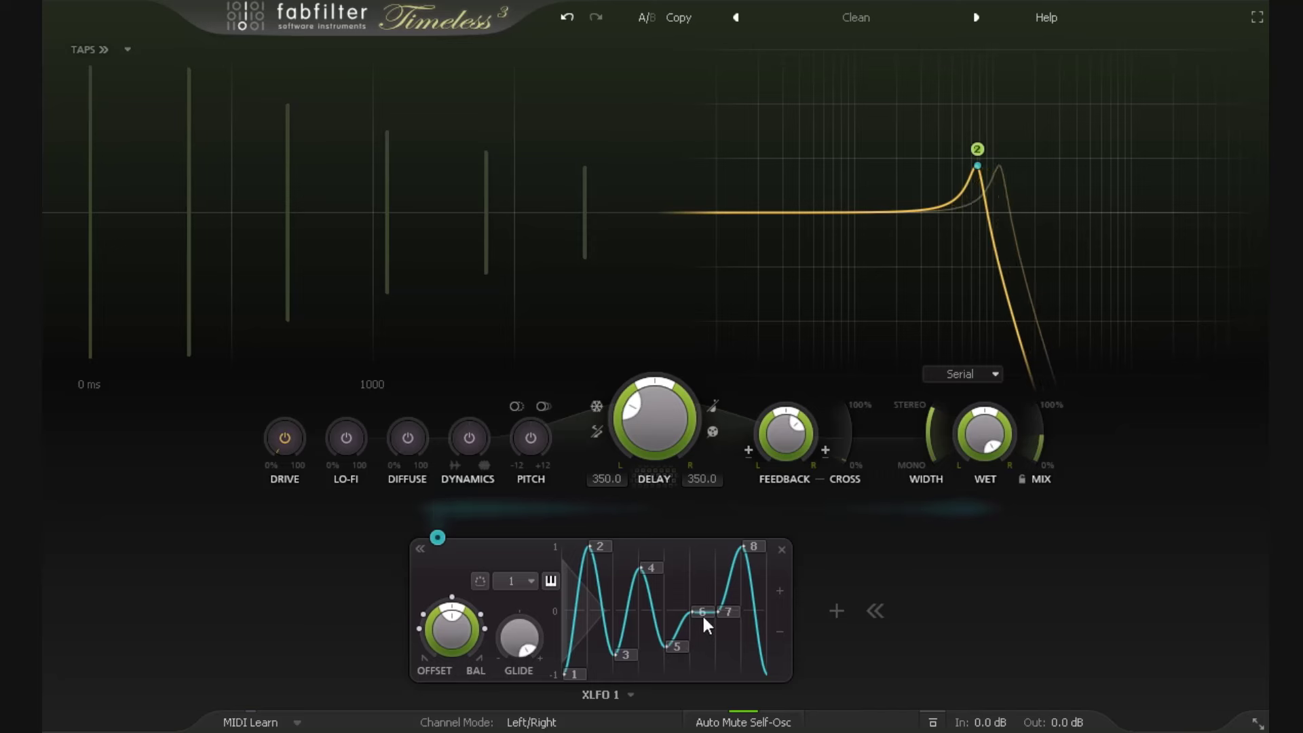
{"action": "left_click_drag", "start_coordinate": [702, 613], "coordinate": [709, 585]}
Step: Set the step glide of XLFO steps 4 to 6 together to 0 and reset the overall XLFO glide to 0
{"action": "left_click", "coordinate": [651, 566]}
{"action": "left_click", "coordinate": [610, 643], "text": "shift"}
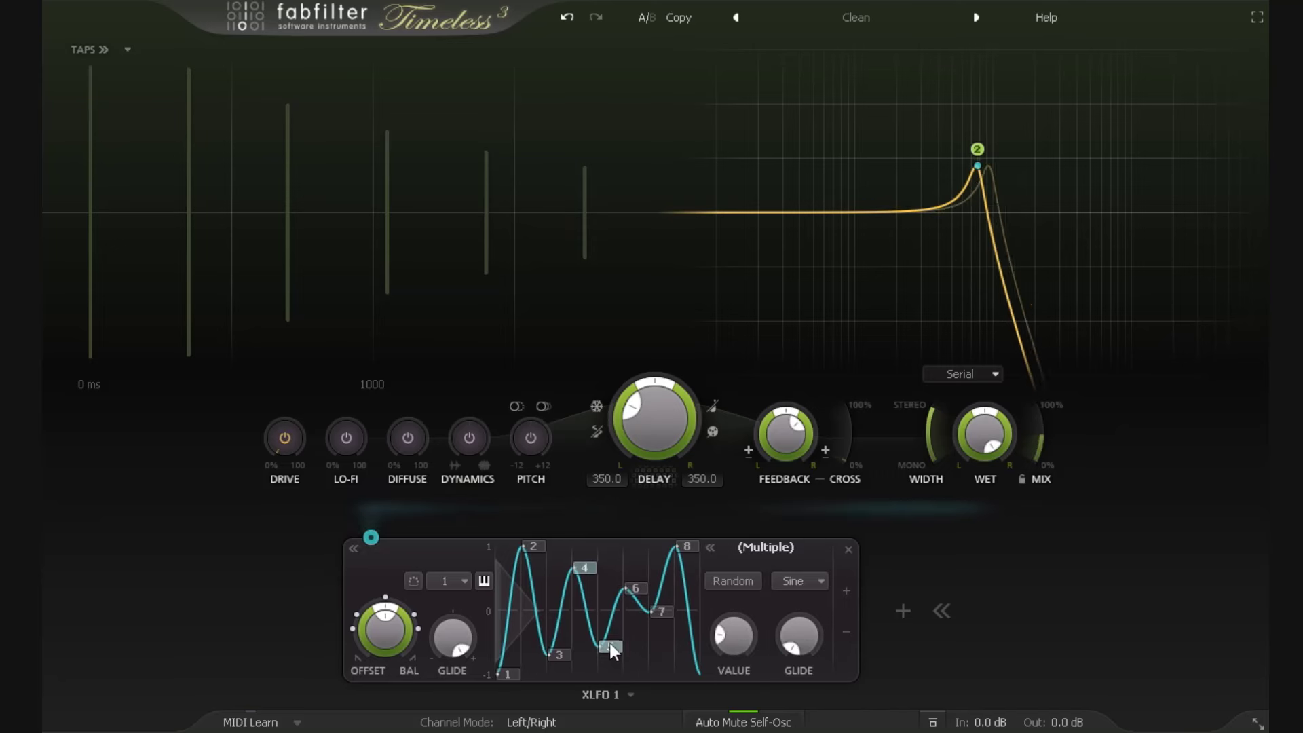
{"action": "left_click", "coordinate": [635, 589], "text": "shift"}
{"action": "mouse_move", "coordinate": [815, 638]}
{"action": "left_mouse_down"}
{"action": "mouse_move", "coordinate": [811, 556]}
{"action": "mouse_move", "coordinate": [856, 433]}
{"action": "mouse_move", "coordinate": [881, 489]}
{"action": "mouse_move", "coordinate": [870, 437]}
{"action": "mouse_move", "coordinate": [820, 705]}
{"action": "mouse_move", "coordinate": [808, 634]}
{"action": "left_mouse_up"}
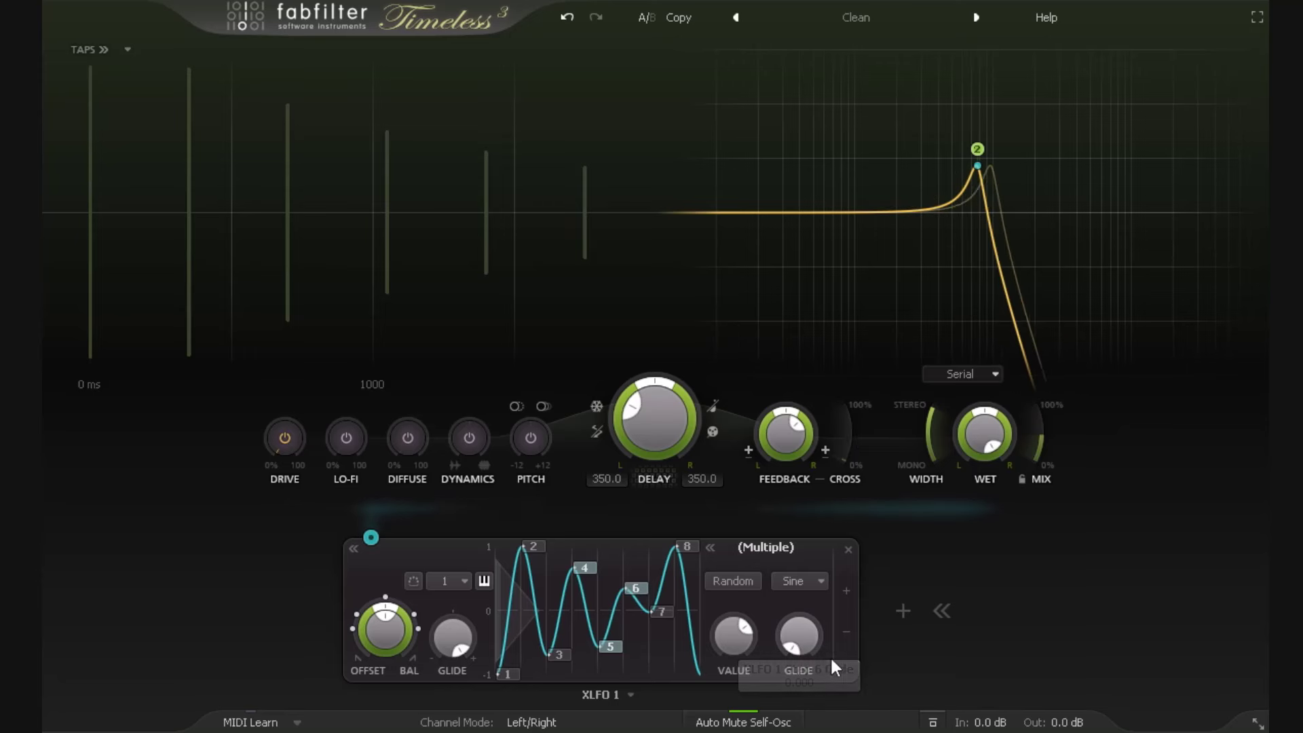
{"action": "double_click", "coordinate": [452, 641]}
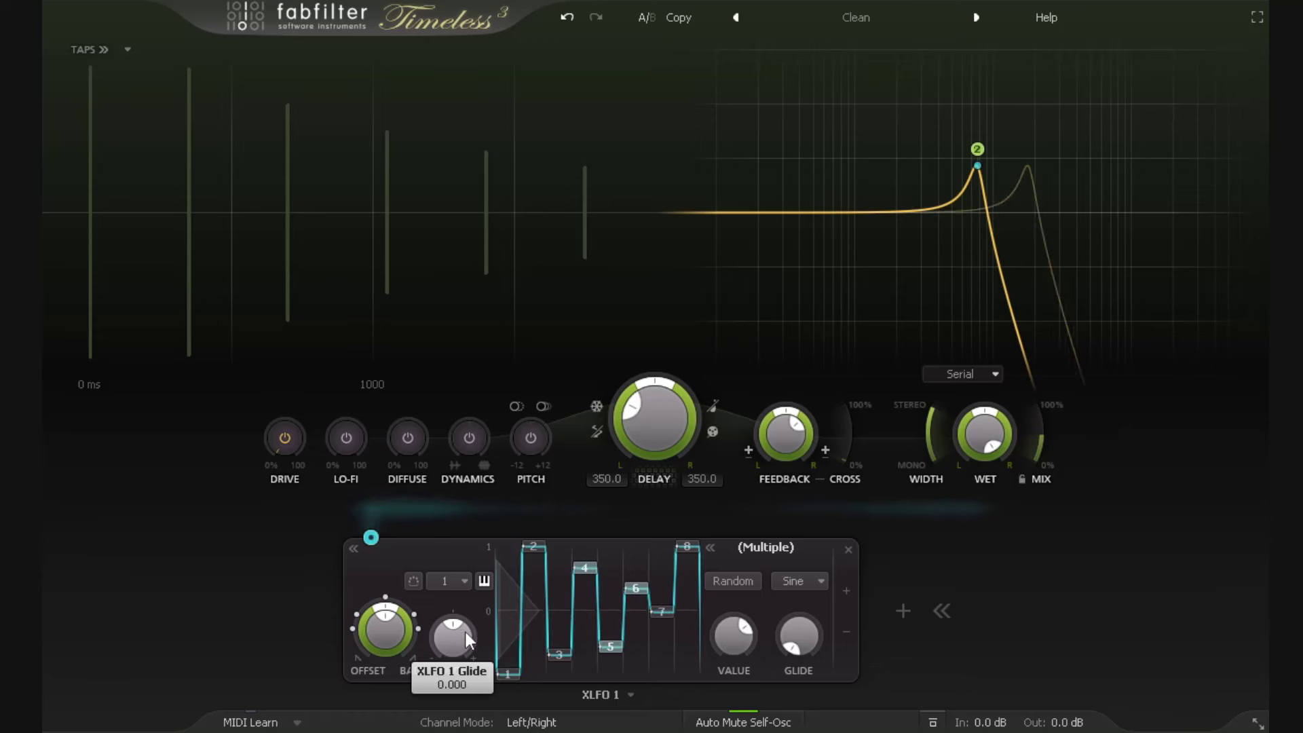
Step: Set XLFO step 6's step glide to 1.000 and raise its value to about 0.8
{"action": "left_click", "coordinate": [638, 587]}
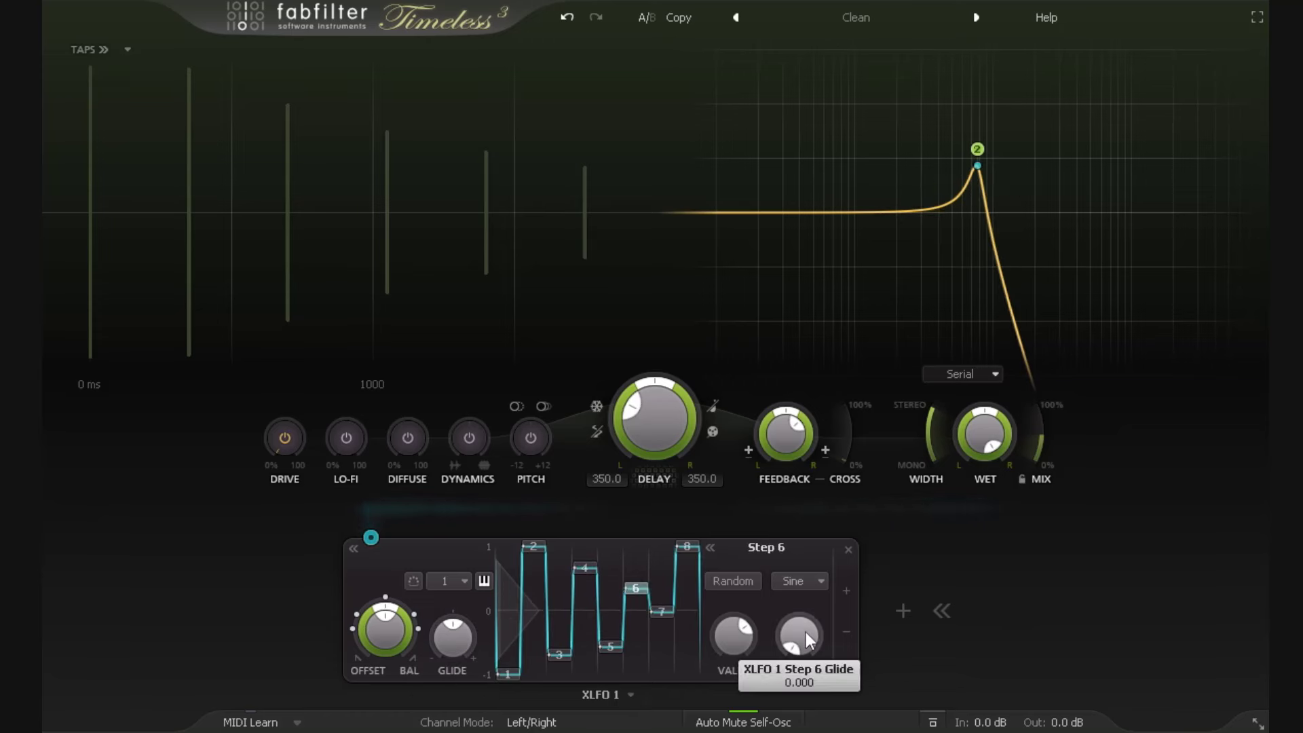
{"action": "left_click_drag", "start_coordinate": [805, 632], "coordinate": [890, 412]}
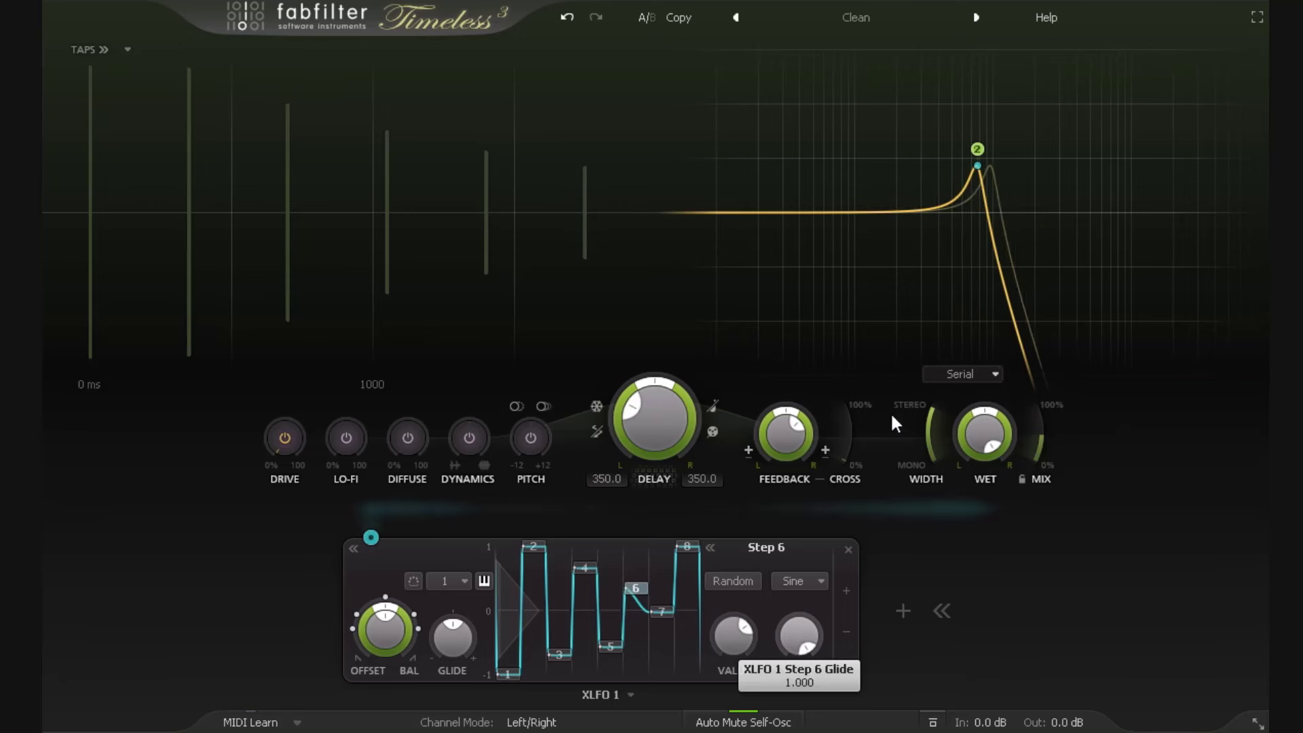
{"action": "left_click_drag", "start_coordinate": [638, 587], "coordinate": [641, 559]}
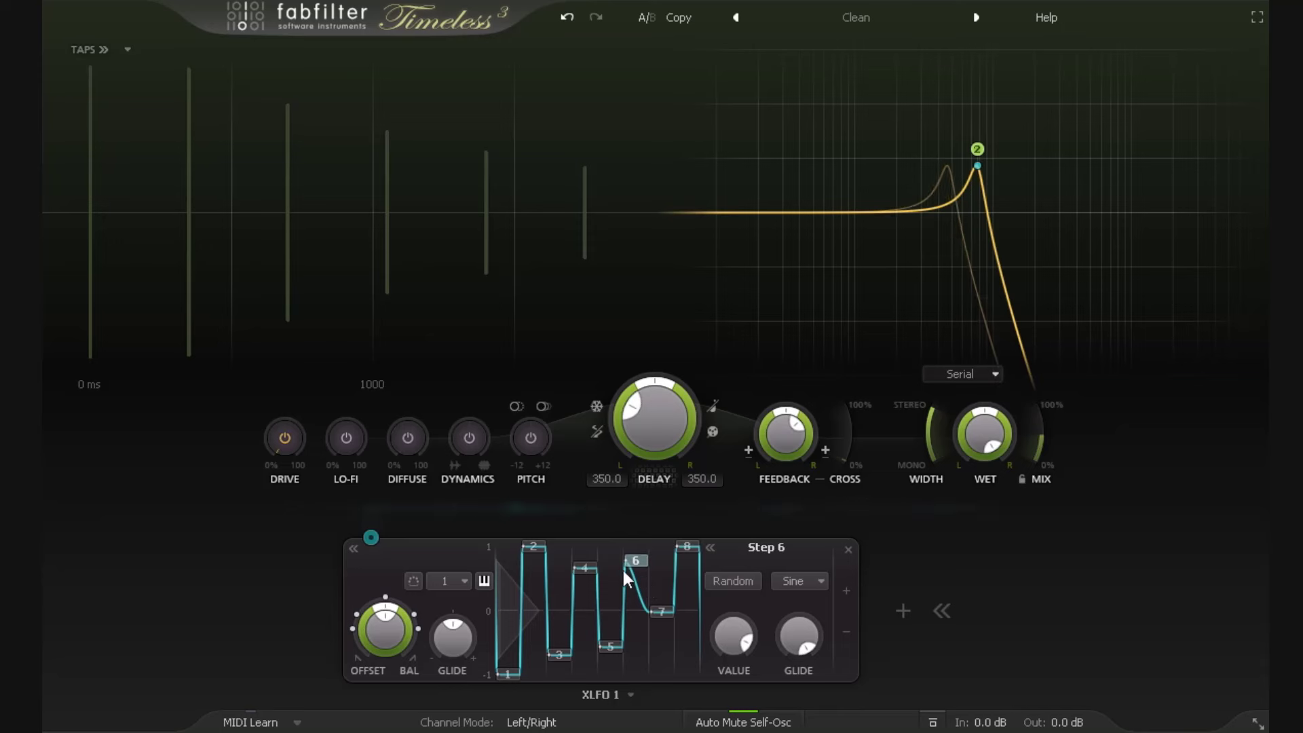
Step: Lower XLFO step 5 to about -0.7 and raise its step glide to roughly halfway
{"action": "scroll", "coordinate": [611, 651], "scroll_direction": "down", "scroll_amount": 2}
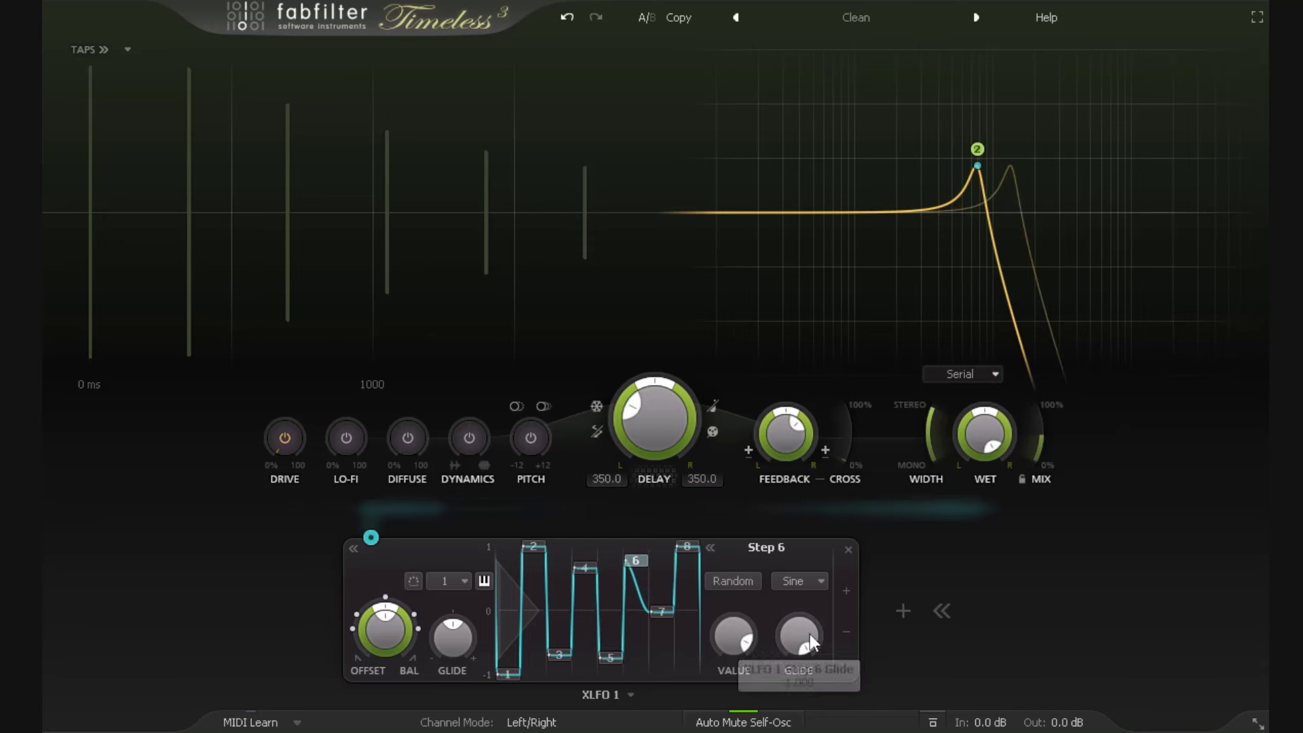
{"action": "left_click", "coordinate": [614, 653]}
{"action": "left_click_drag", "start_coordinate": [807, 655], "coordinate": [848, 519]}
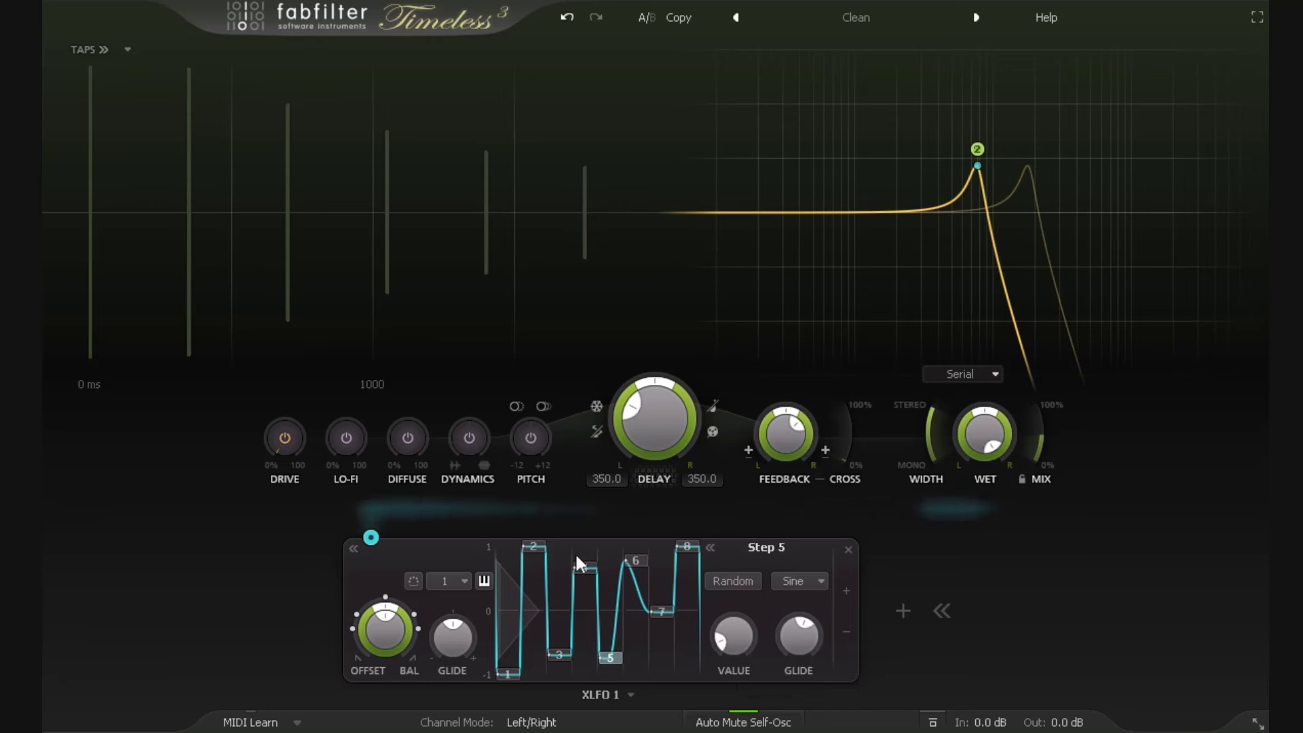
Step: Set XLFO step 2's step glide to about 0.521 and its curve shape to Linear
{"action": "left_click", "coordinate": [534, 545]}
{"action": "left_click_drag", "start_coordinate": [808, 617], "coordinate": [825, 517]}
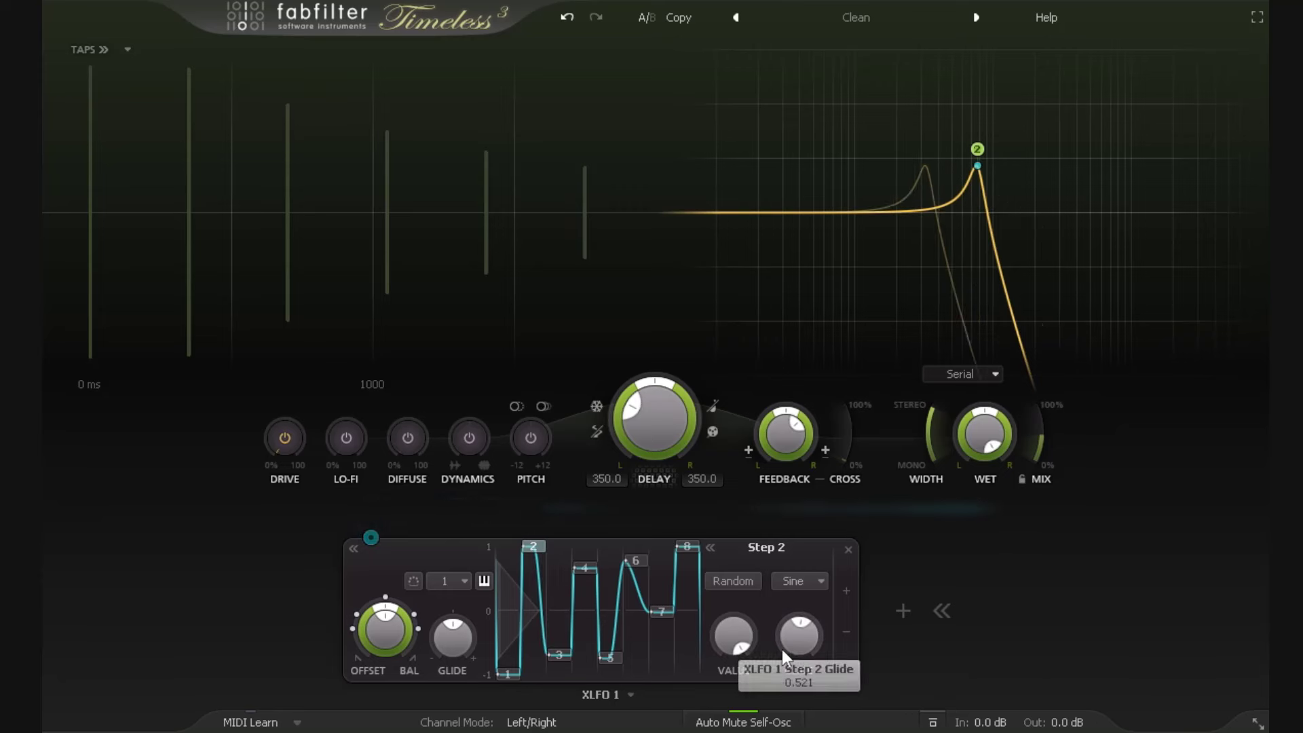
{"action": "left_click", "coordinate": [821, 582]}
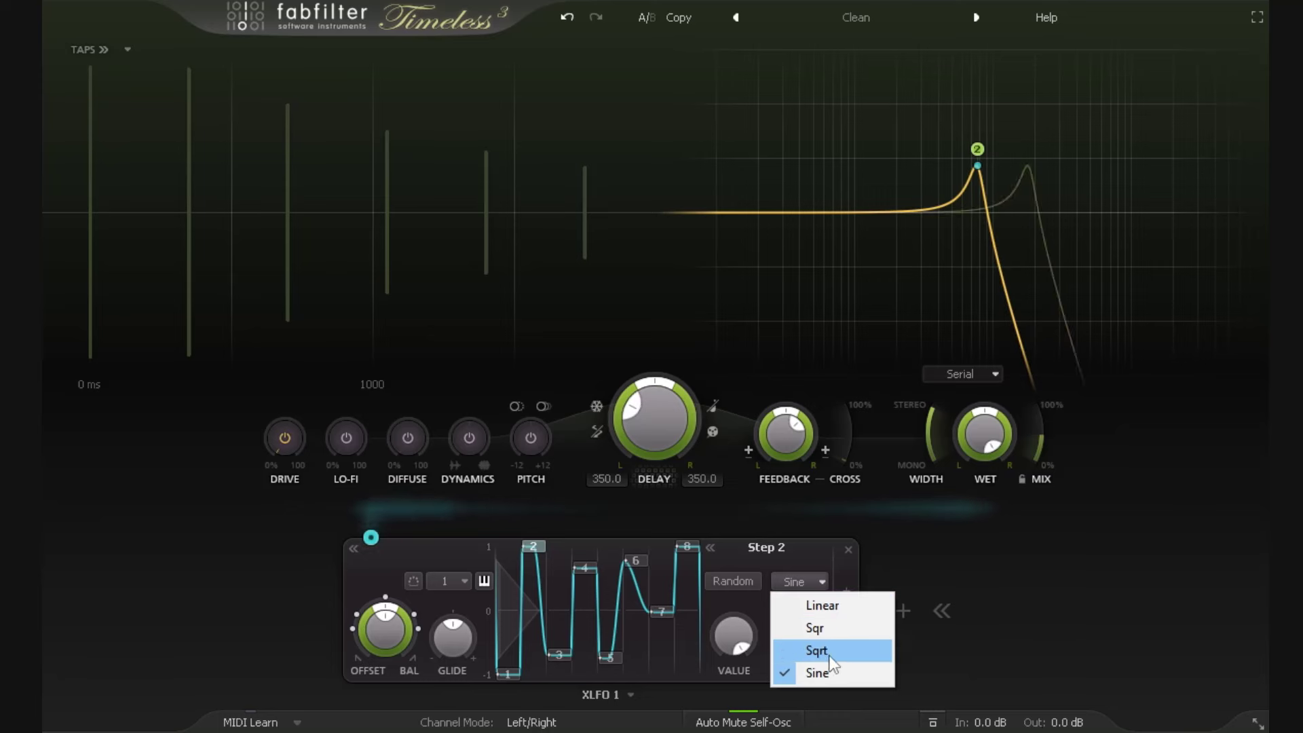
{"action": "left_click", "coordinate": [822, 606]}
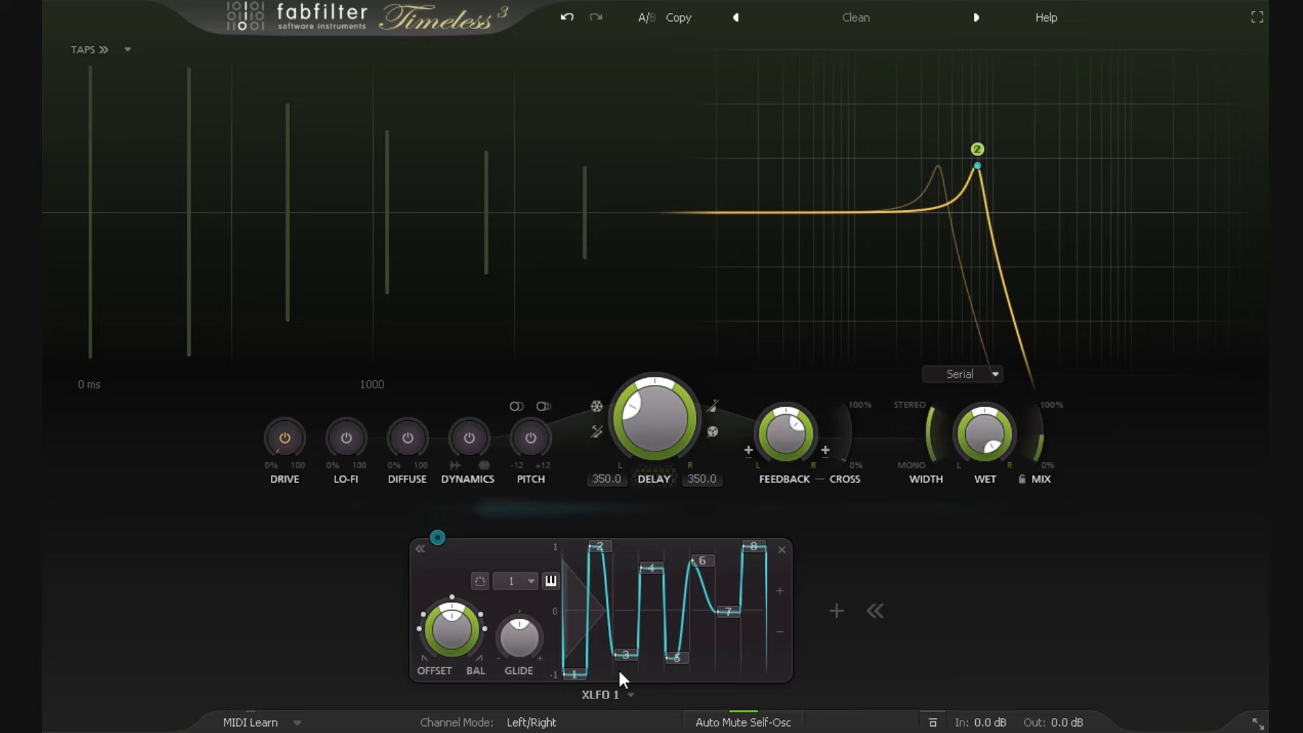
Step: Set XLFO step 1's curve shape to Linear and its step glide to about 0.572
{"action": "left_click", "coordinate": [578, 673]}
{"action": "left_click", "coordinate": [807, 582]}
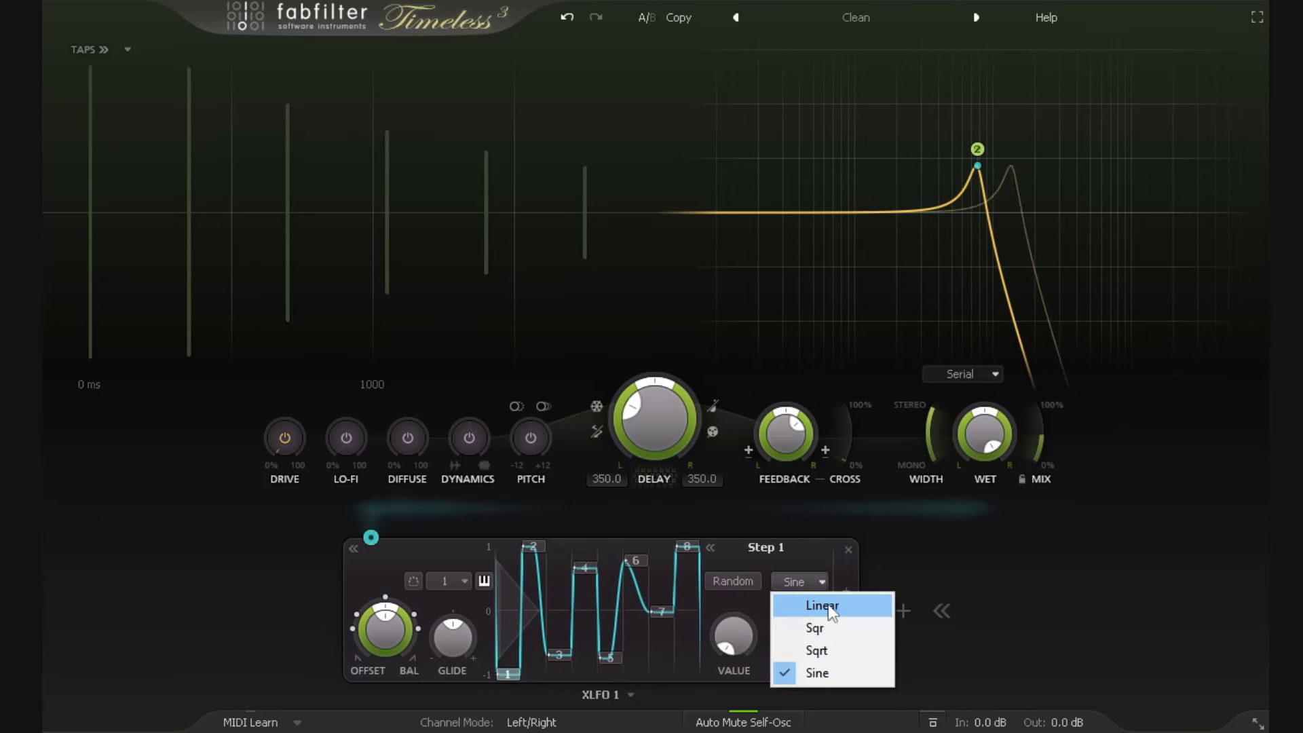
{"action": "left_click", "coordinate": [825, 604]}
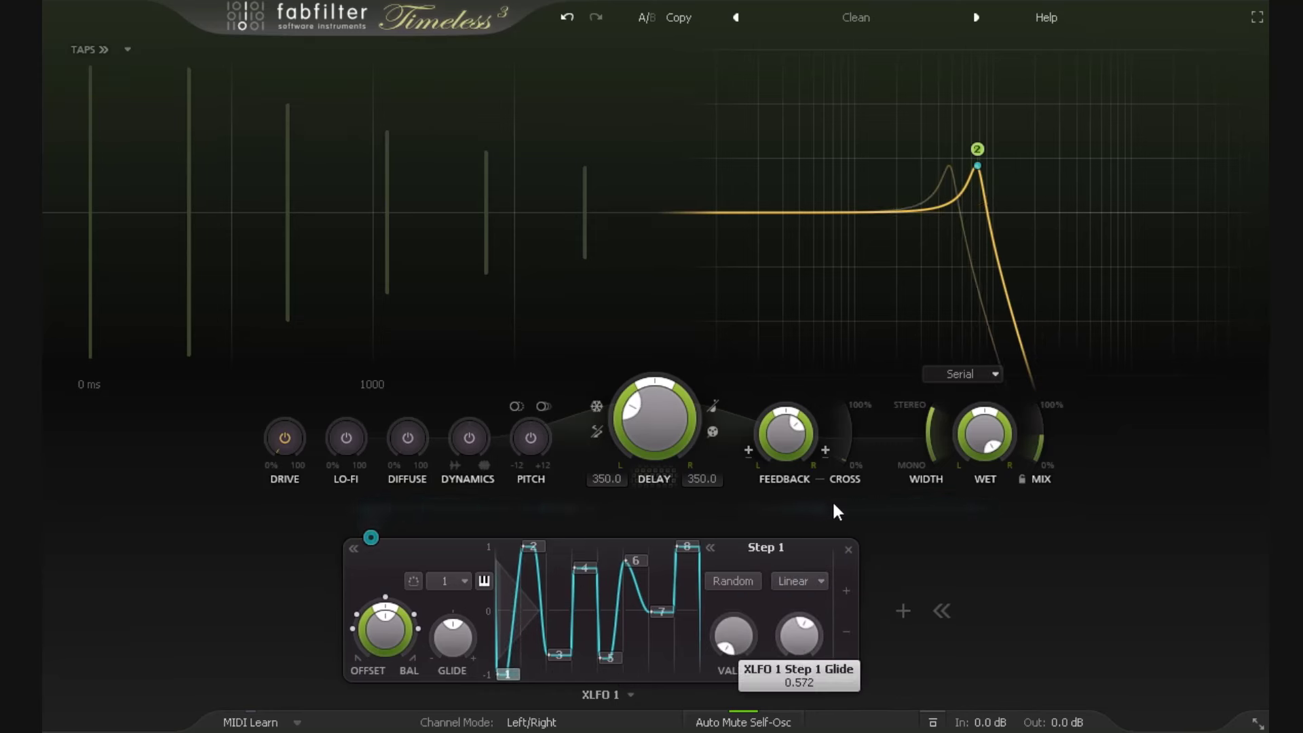
Step: Try the Sqr curve shape on XLFO step 4, settle on Sqrt, and set its step glide to about 0.596
{"action": "left_click", "coordinate": [585, 567]}
{"action": "left_click", "coordinate": [805, 581]}
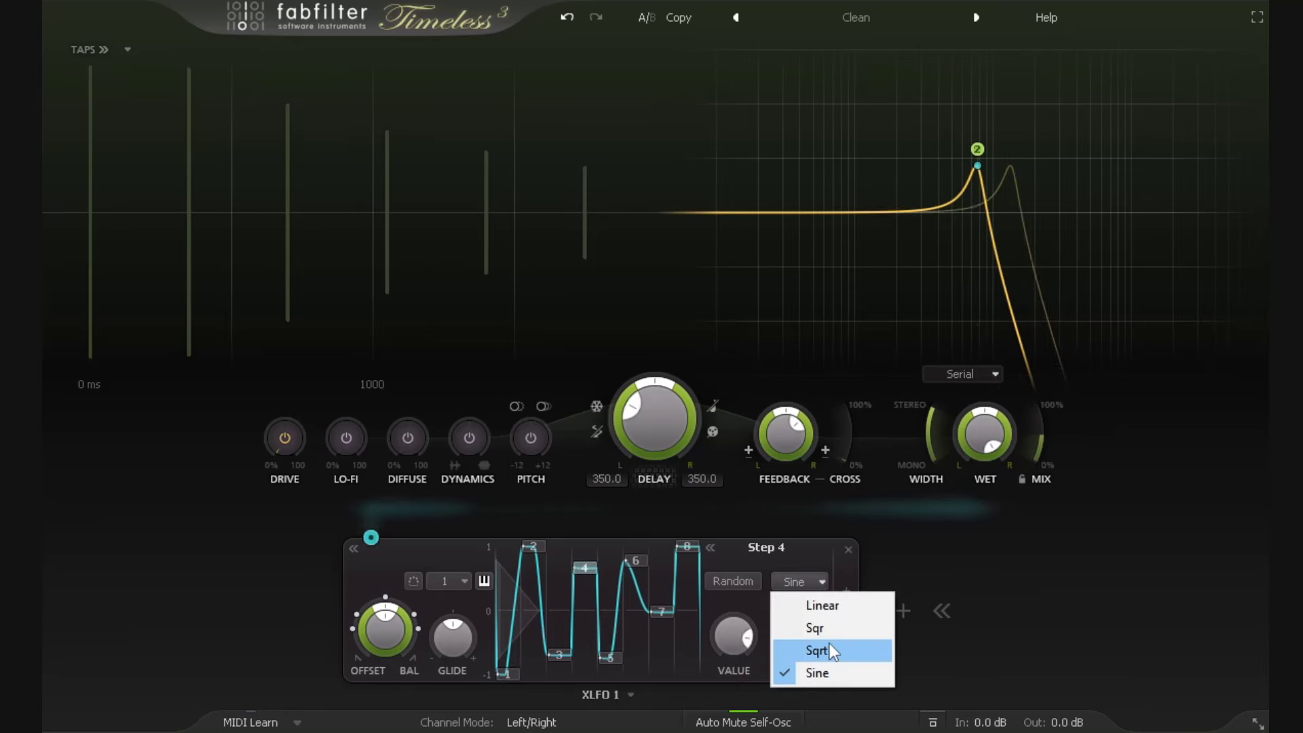
{"action": "left_click", "coordinate": [833, 628]}
{"action": "left_click_drag", "start_coordinate": [804, 640], "coordinate": [827, 446]}
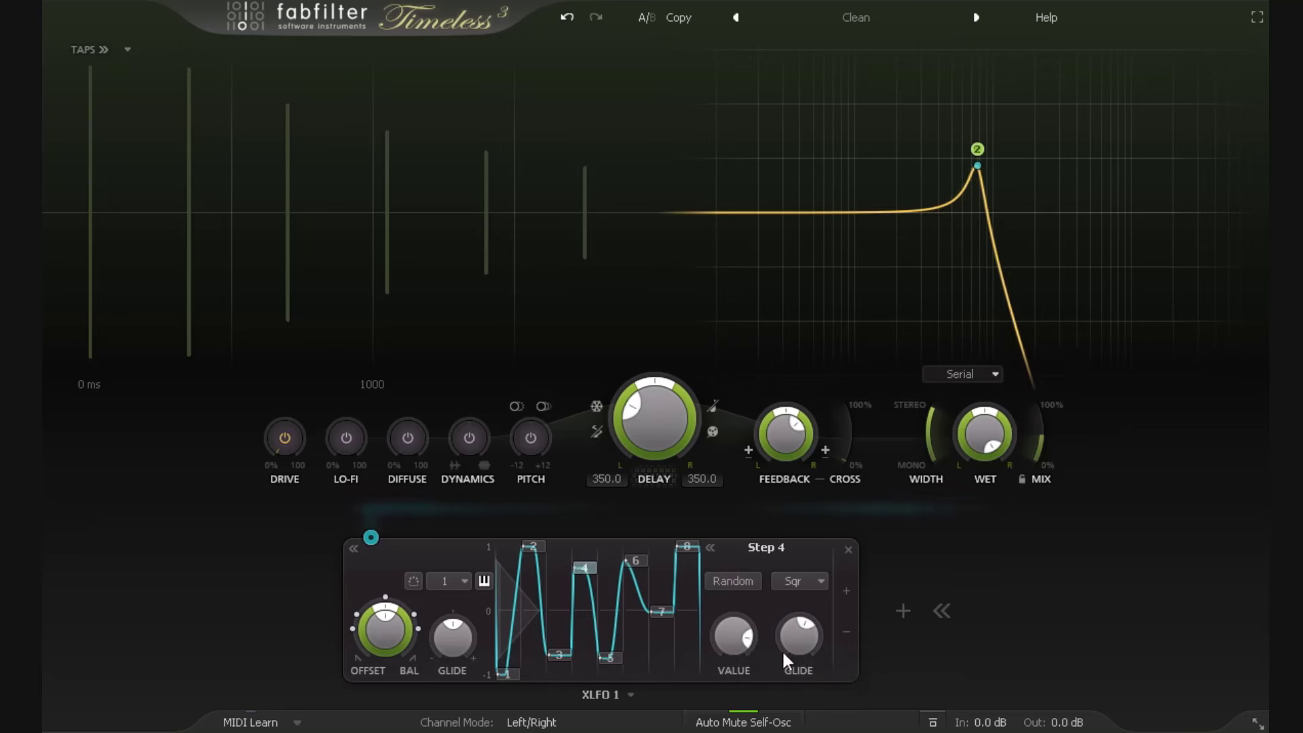
{"action": "left_click_drag", "start_coordinate": [781, 650], "coordinate": [820, 535]}
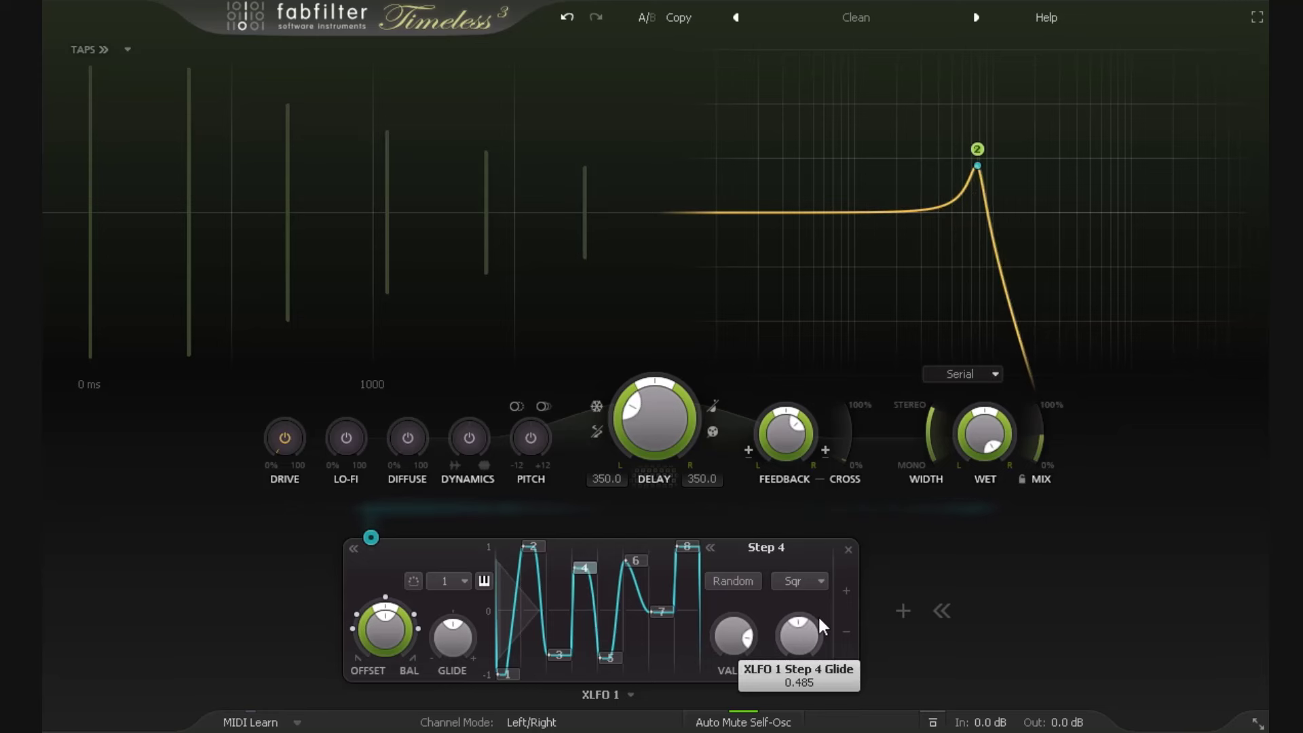
{"action": "left_click", "coordinate": [816, 582]}
{"action": "left_click", "coordinate": [817, 650]}
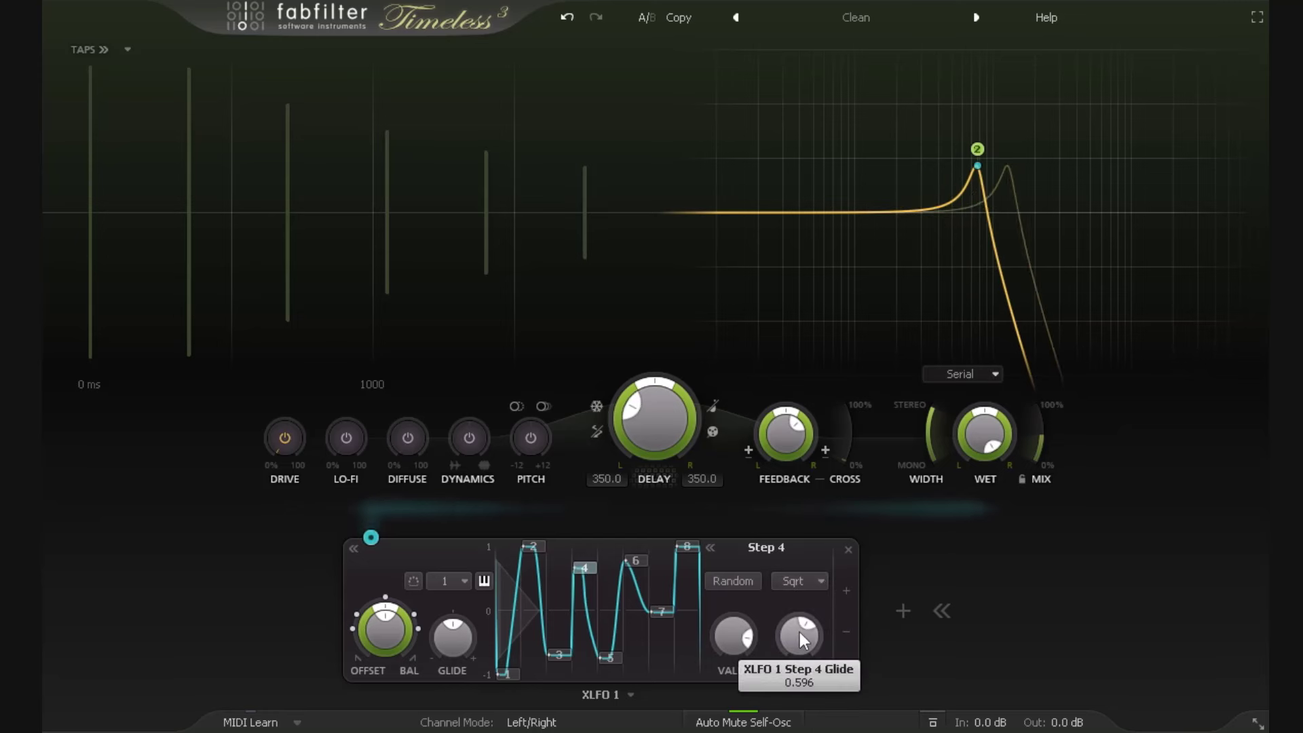
{"action": "left_click", "coordinate": [816, 581]}
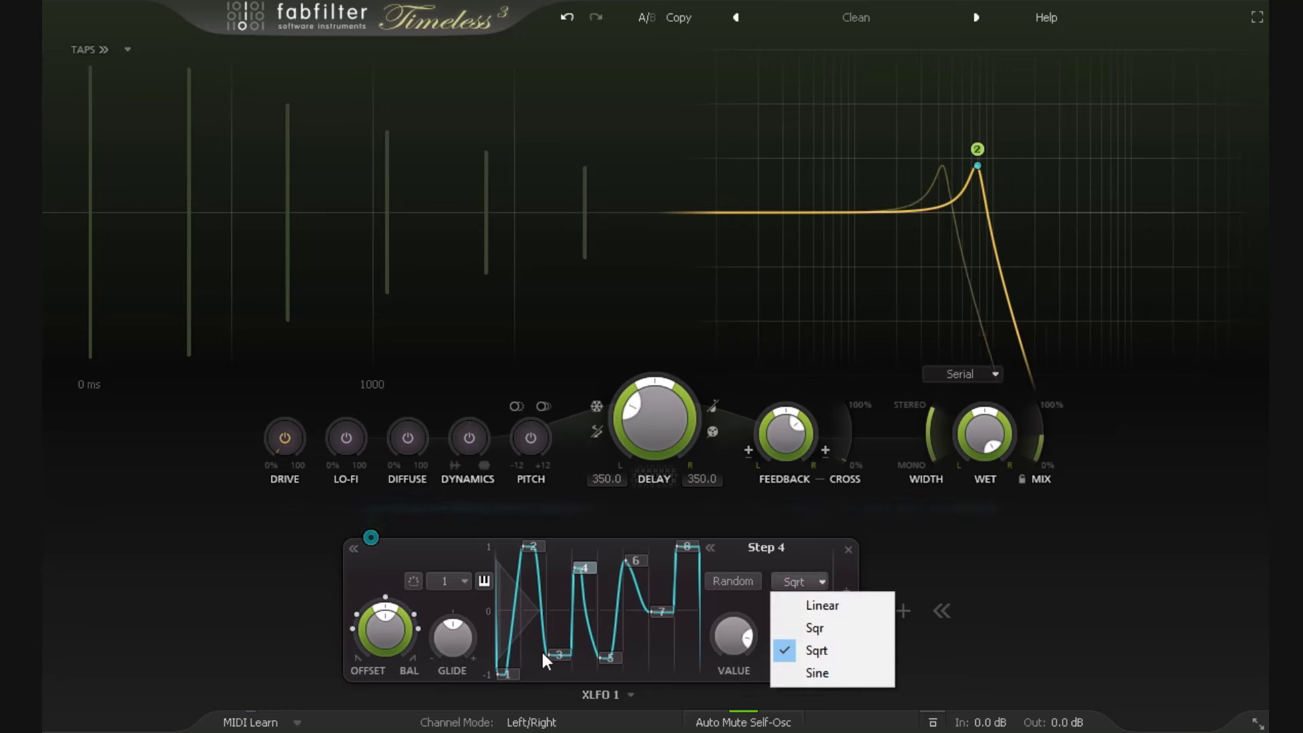
Step: Keep XLFO step 3's curve shape at Sine and raise its step glide to a little above halfway
{"action": "left_click", "coordinate": [559, 654]}
{"action": "left_click", "coordinate": [811, 583]}
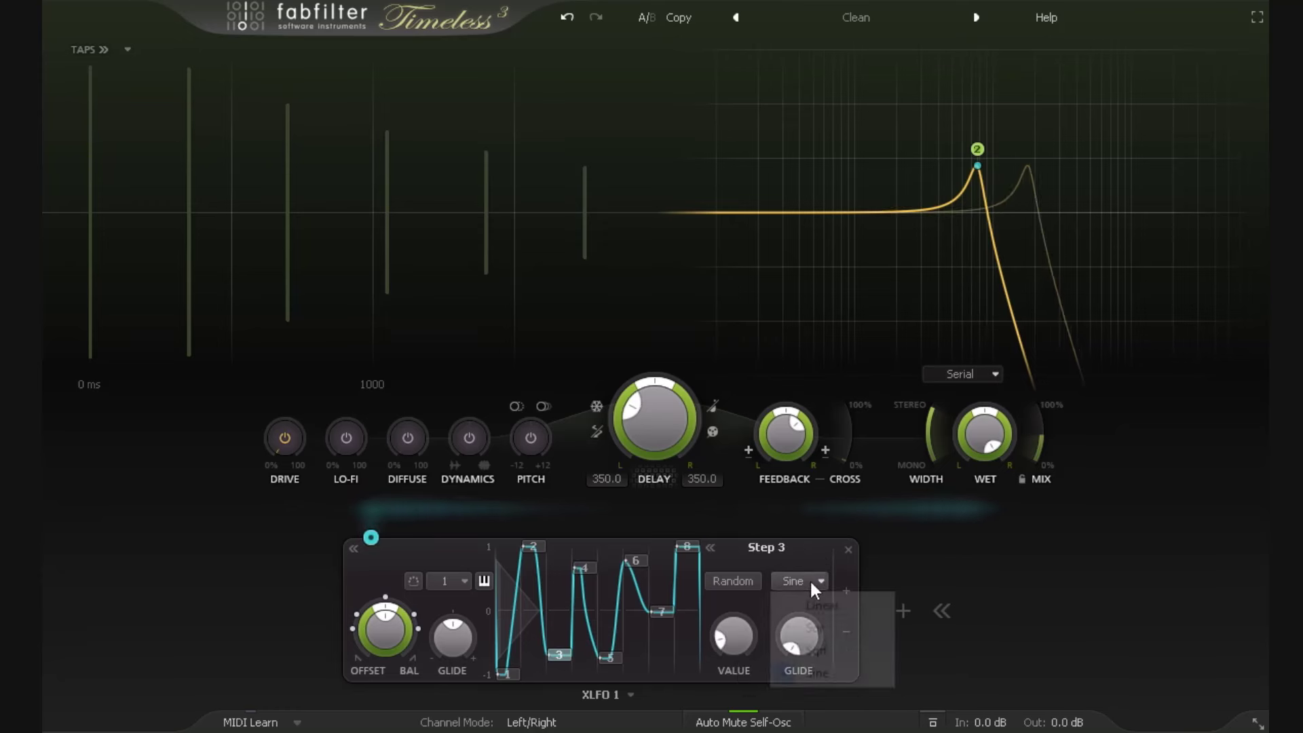
{"action": "left_click", "coordinate": [834, 673]}
{"action": "mouse_move", "coordinate": [798, 640]}
{"action": "left_click_drag", "start_coordinate": [798, 641], "coordinate": [858, 491]}
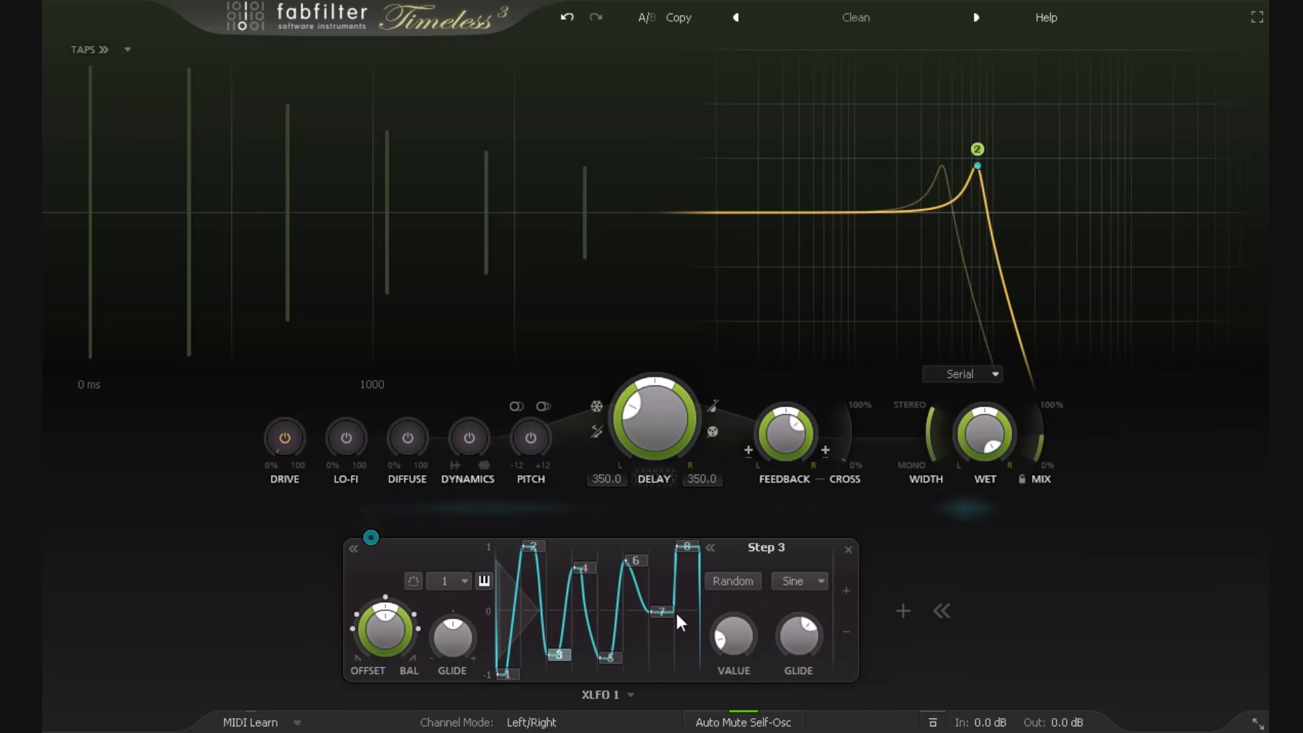
Step: Lower XLFO step 7 to about -0.7 and raise step 6 to the maximum of 1
{"action": "left_click_drag", "start_coordinate": [674, 610], "coordinate": [674, 657]}
{"action": "left_click_drag", "start_coordinate": [642, 570], "coordinate": [643, 540]}
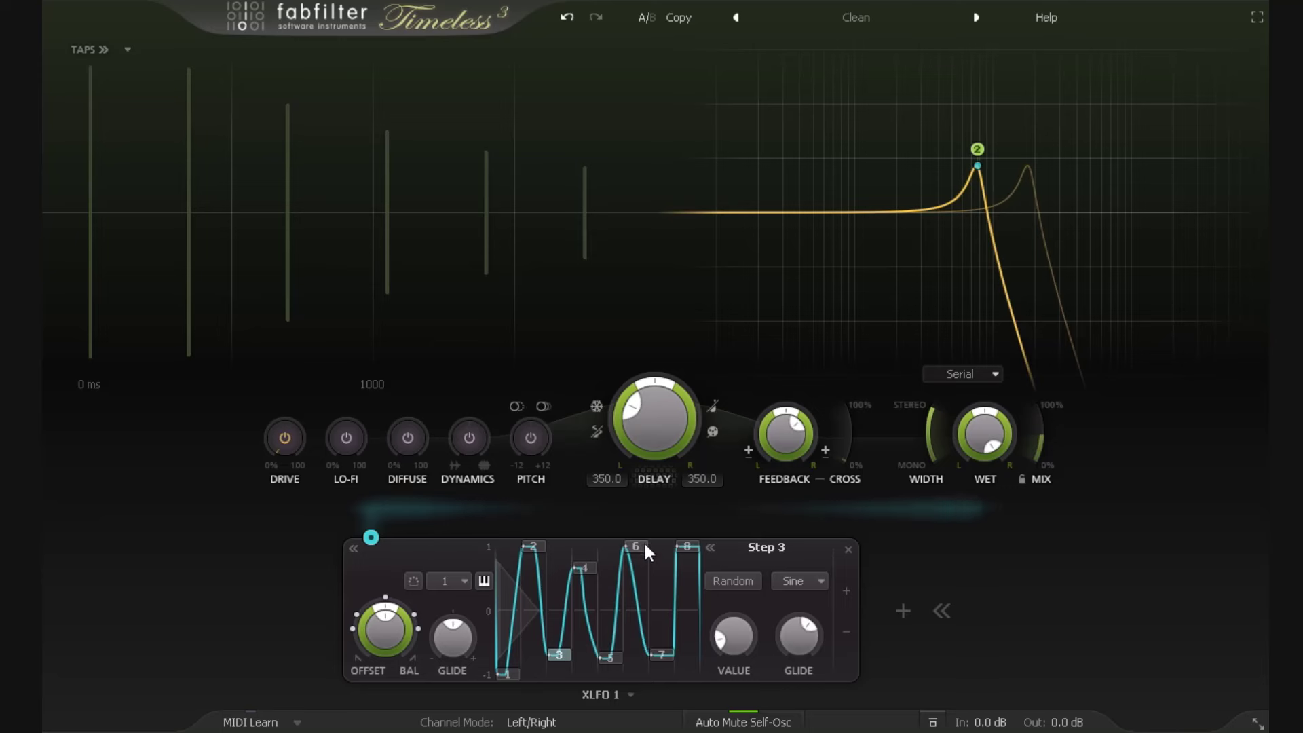
Step: Set XLFO step 7's curve shape to Linear and raise its step glide to near the maximum
{"action": "left_click", "coordinate": [662, 650]}
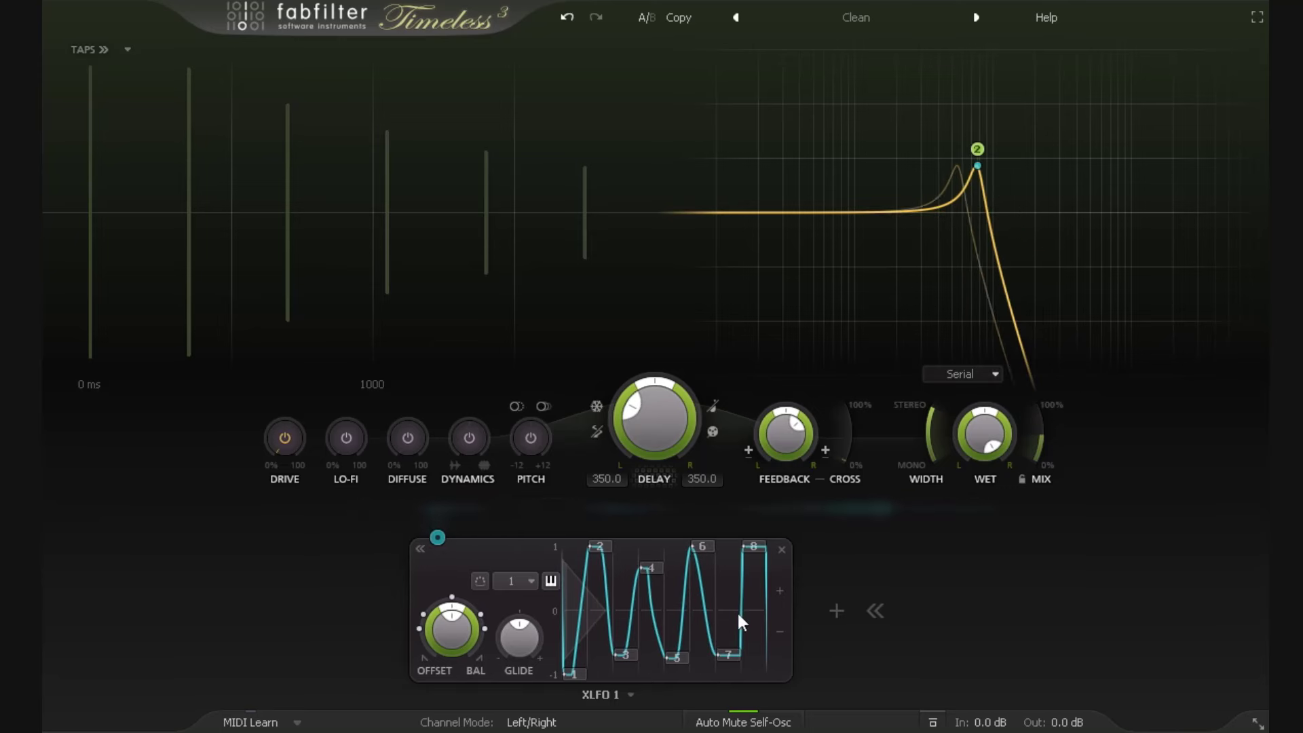
{"action": "left_click_drag", "start_coordinate": [787, 628], "coordinate": [800, 584]}
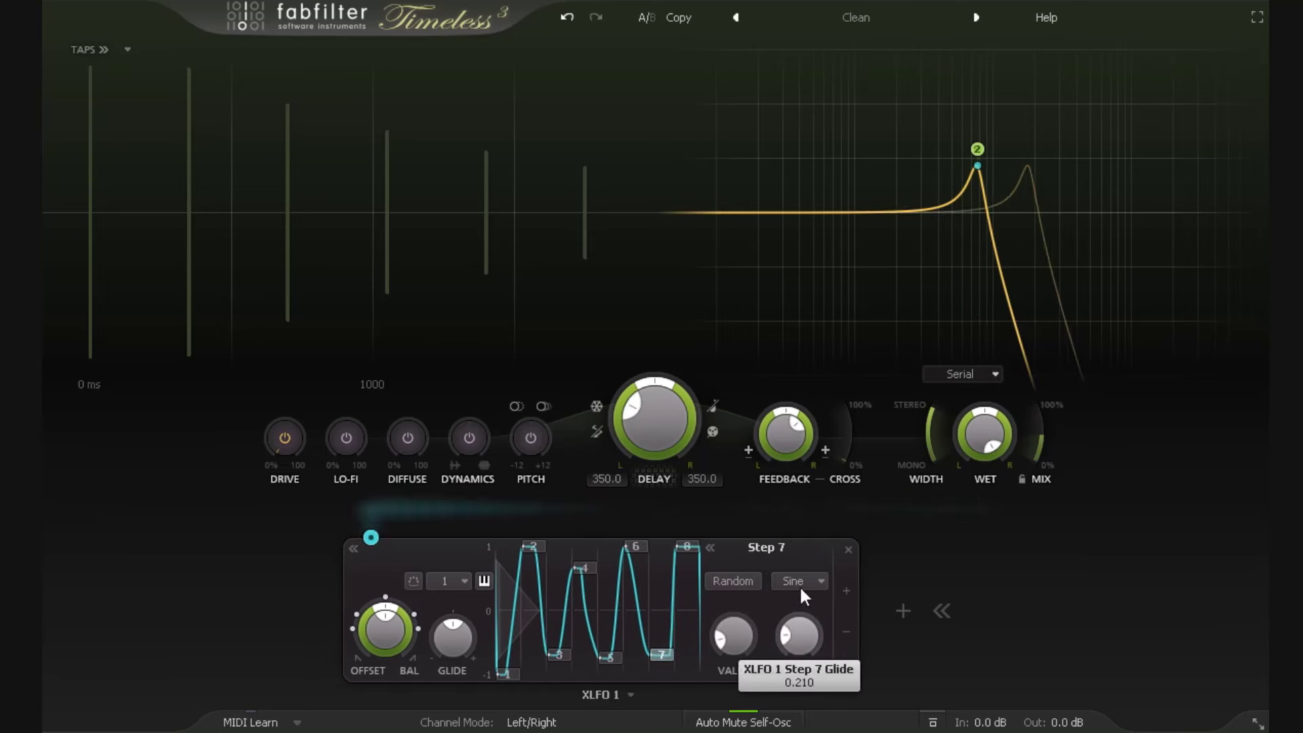
{"action": "left_click", "coordinate": [810, 580]}
{"action": "left_click", "coordinate": [814, 602]}
{"action": "left_click_drag", "start_coordinate": [797, 645], "coordinate": [848, 517]}
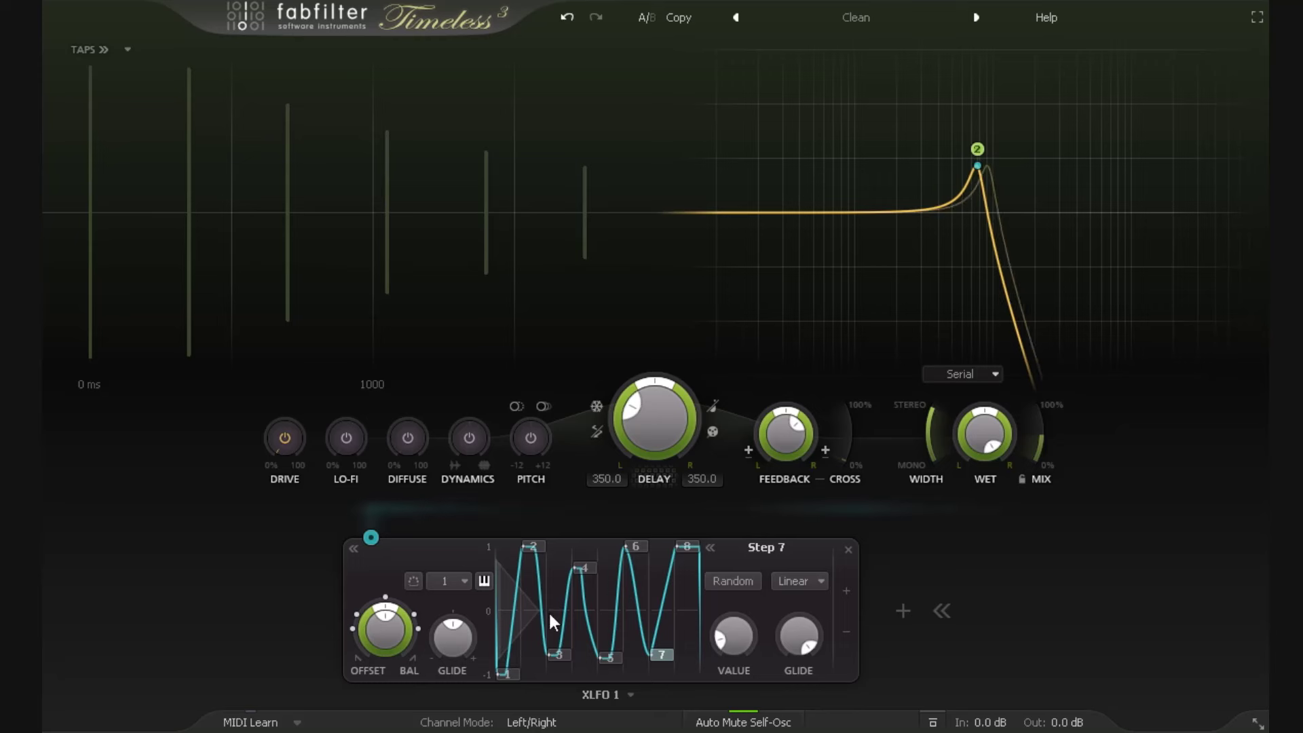
Step: Try an XLFO 1 phase offset of about 0.380 and reset it to 0
{"action": "mouse_move", "coordinate": [495, 610]}
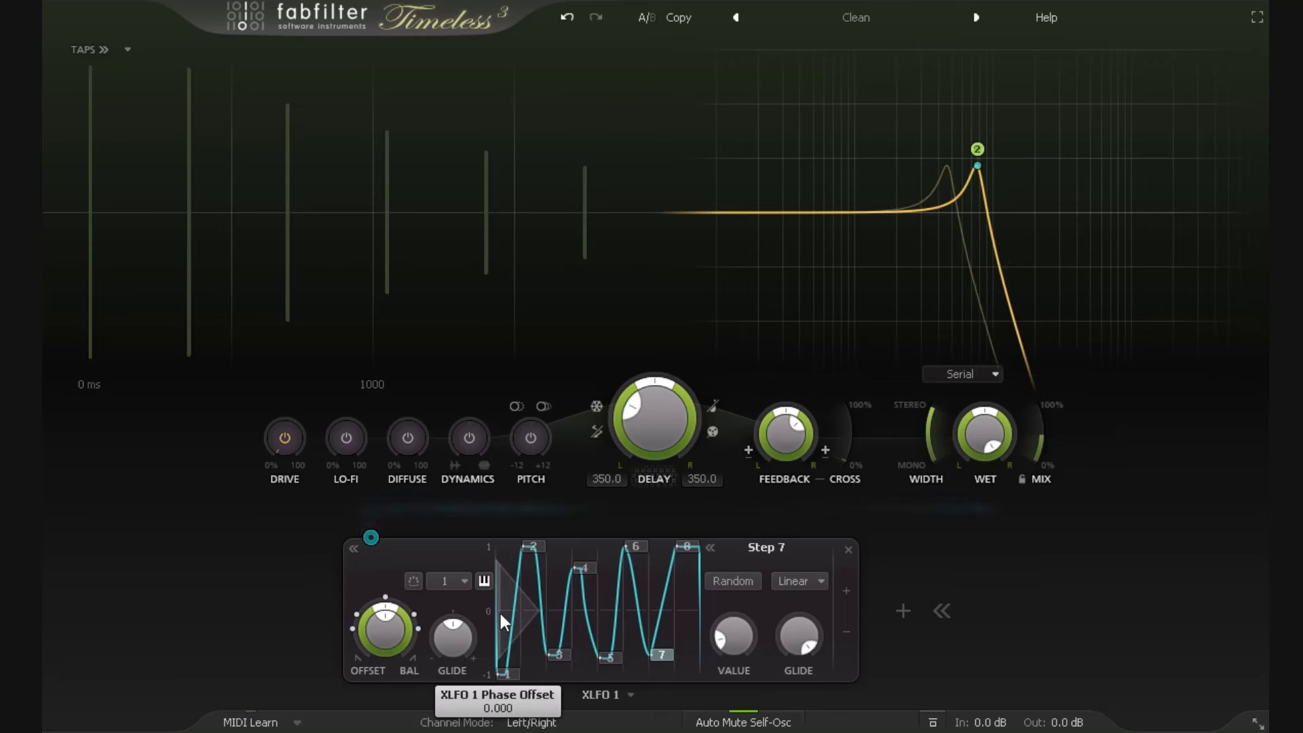
{"action": "mouse_move", "coordinate": [499, 613]}
{"action": "left_mouse_down"}
{"action": "mouse_move", "coordinate": [577, 608]}
{"action": "mouse_move", "coordinate": [494, 618]}
{"action": "left_mouse_up"}
{"action": "left_click", "coordinate": [499, 604]}
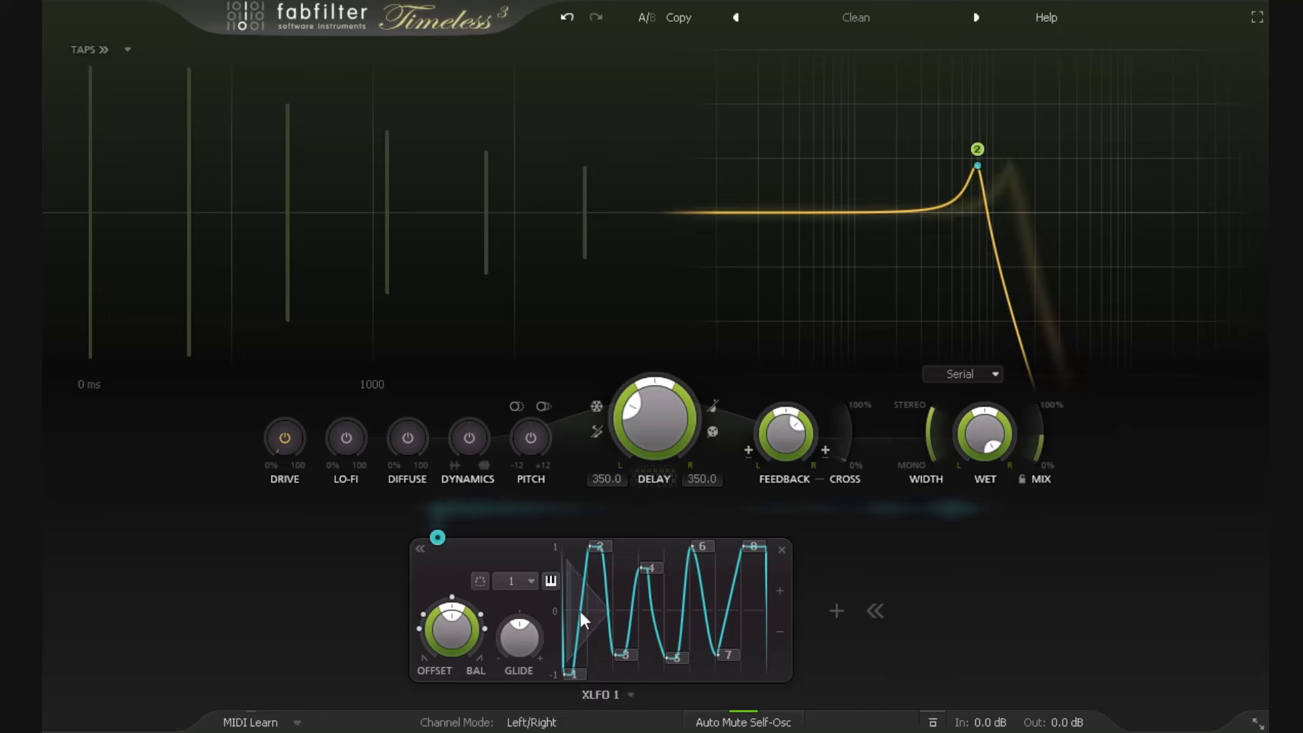
{"action": "left_click_drag", "start_coordinate": [565, 617], "coordinate": [641, 612]}
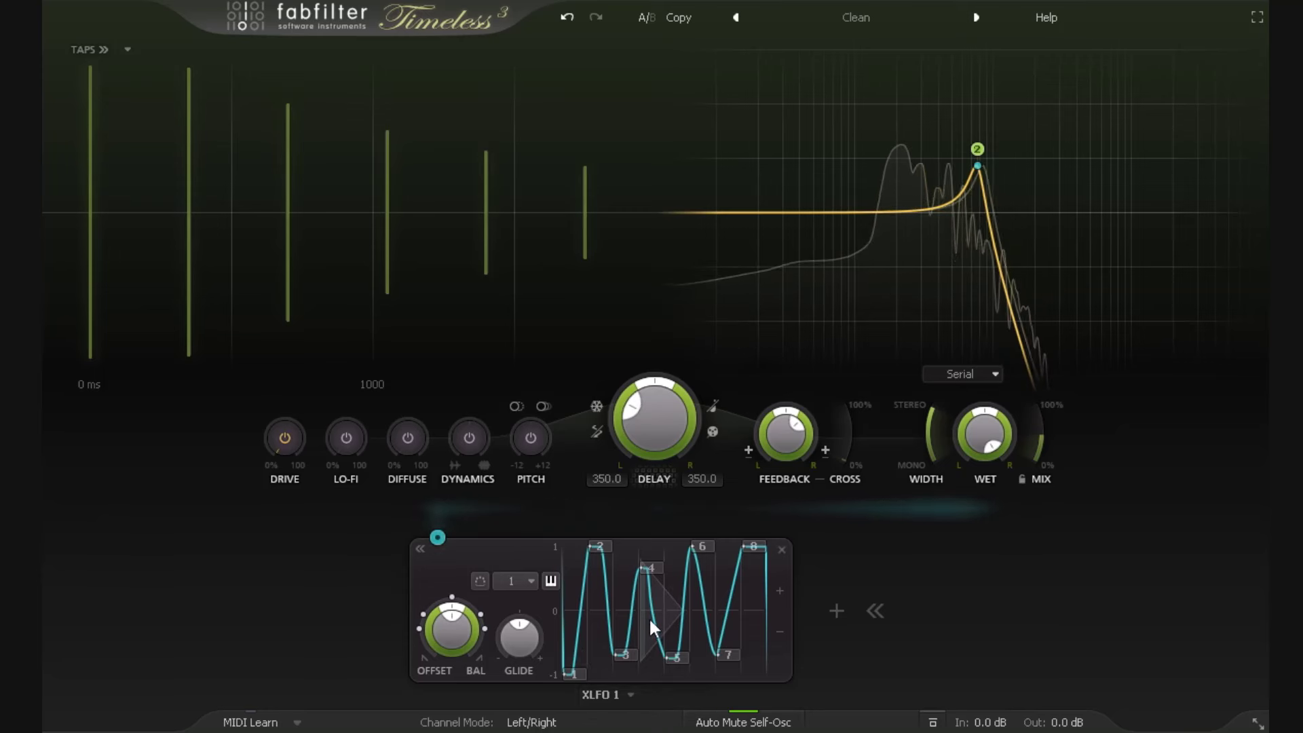
{"action": "mouse_move", "coordinate": [641, 609]}
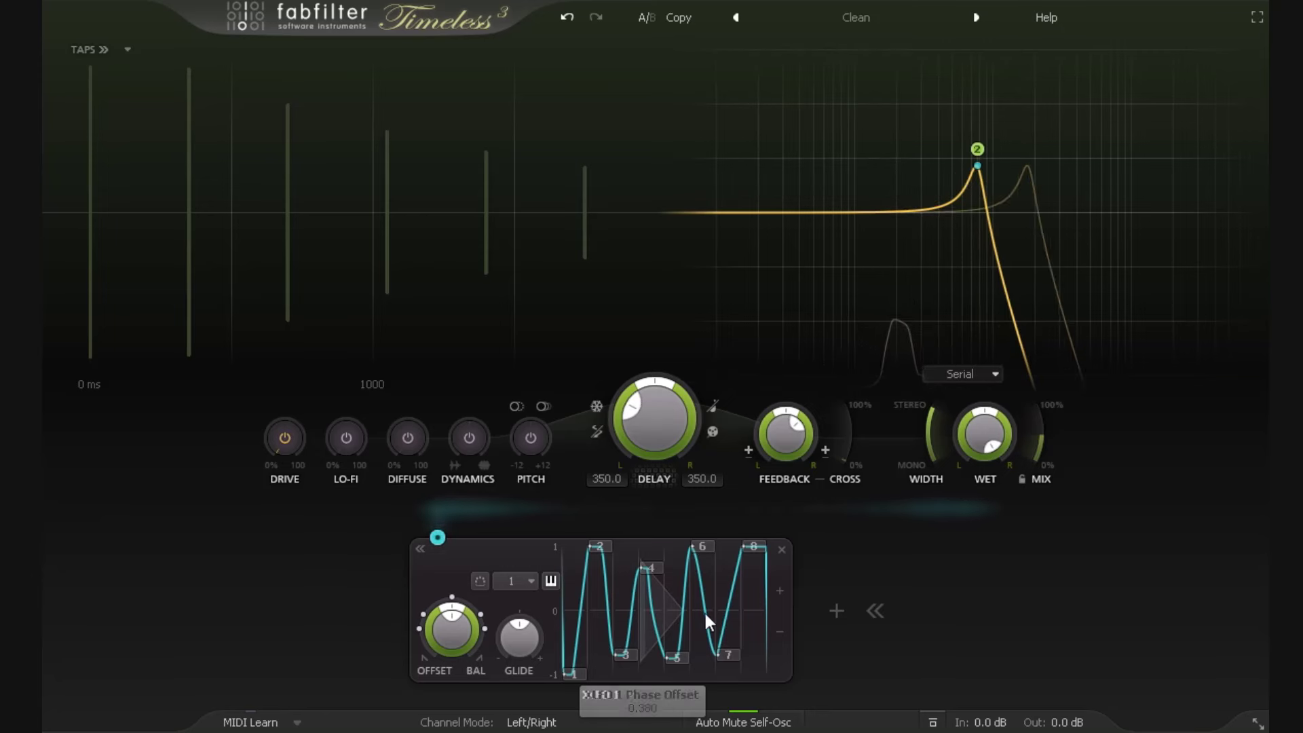
{"action": "double_click", "coordinate": [644, 608]}
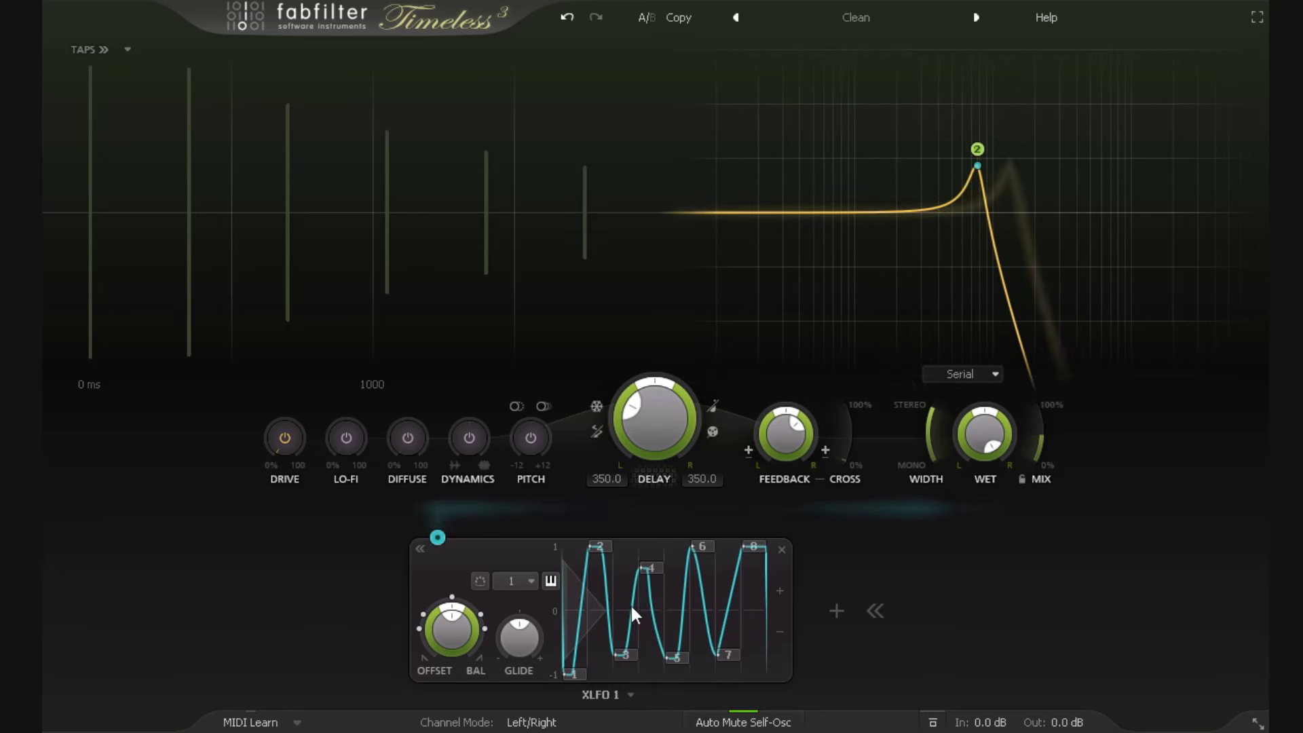
Step: Add a second XLFO, expand XLFO 1, and try routing XLFO 2 to XLFO 1's glide
{"action": "left_click", "coordinate": [837, 611]}
{"action": "left_click", "coordinate": [915, 685]}
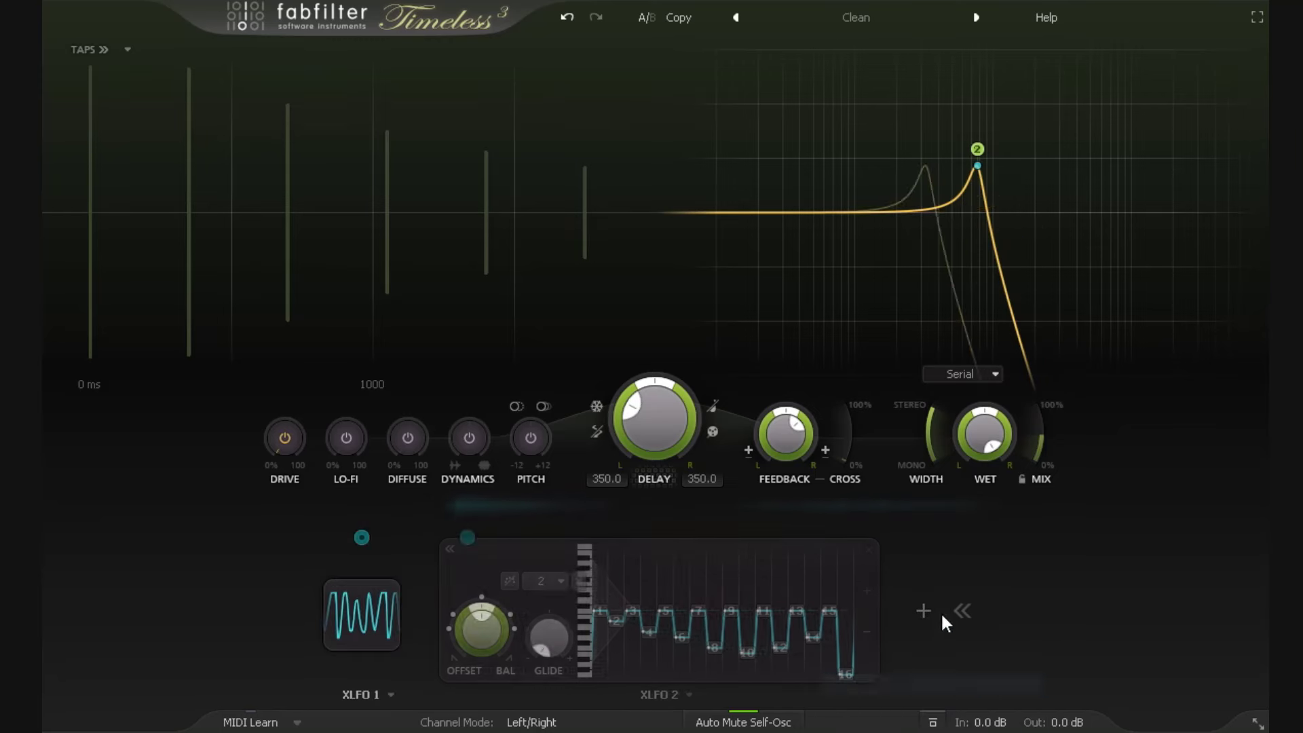
{"action": "left_click", "coordinate": [376, 609]}
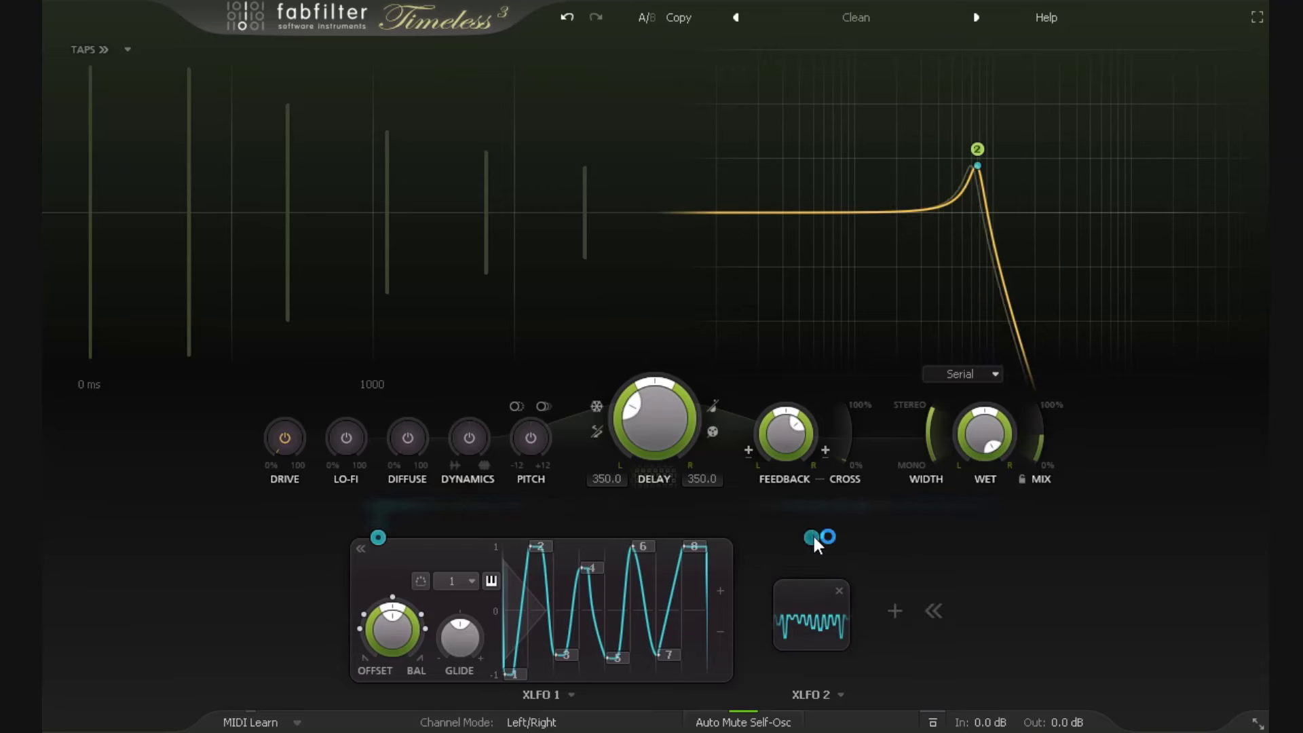
{"action": "left_click_drag", "start_coordinate": [810, 538], "coordinate": [450, 644]}
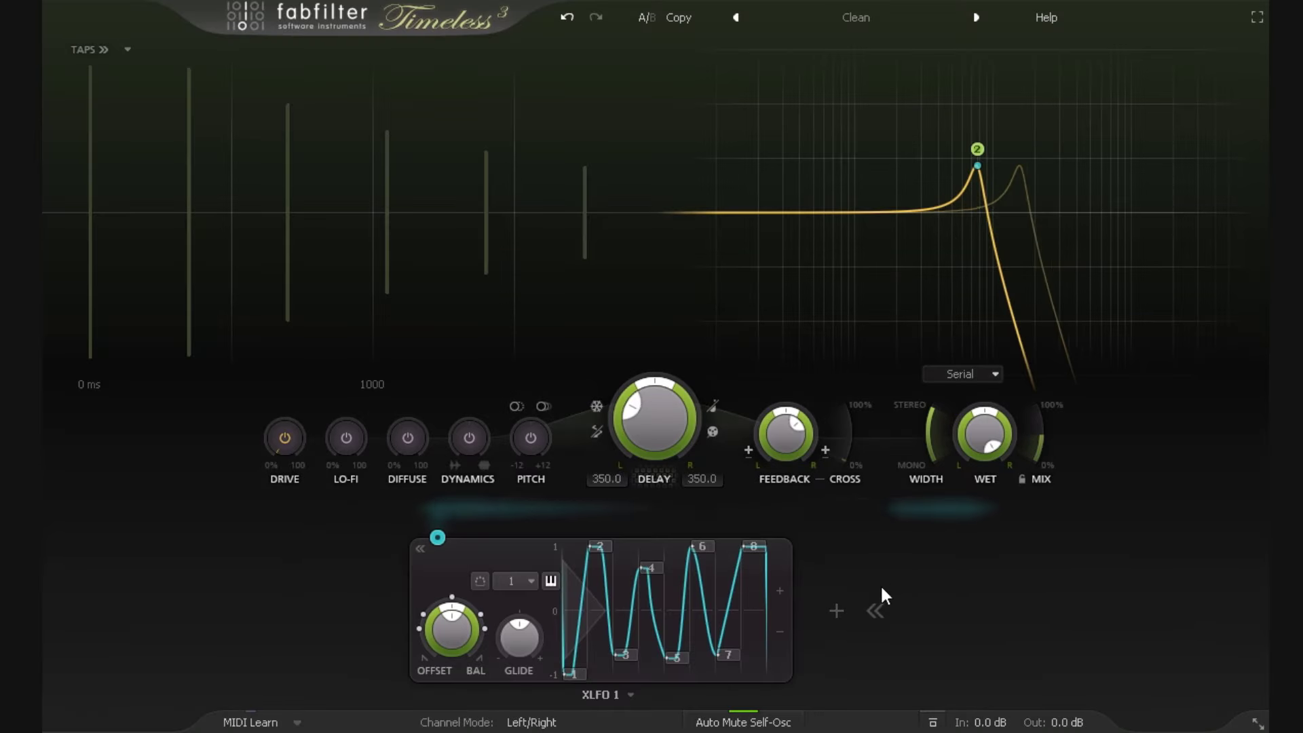
Step: Add a second XLFO, try routing it to filter 2's frequency as a separate slot, and remove that slot
{"action": "left_click", "coordinate": [836, 611]}
{"action": "left_click", "coordinate": [897, 681]}
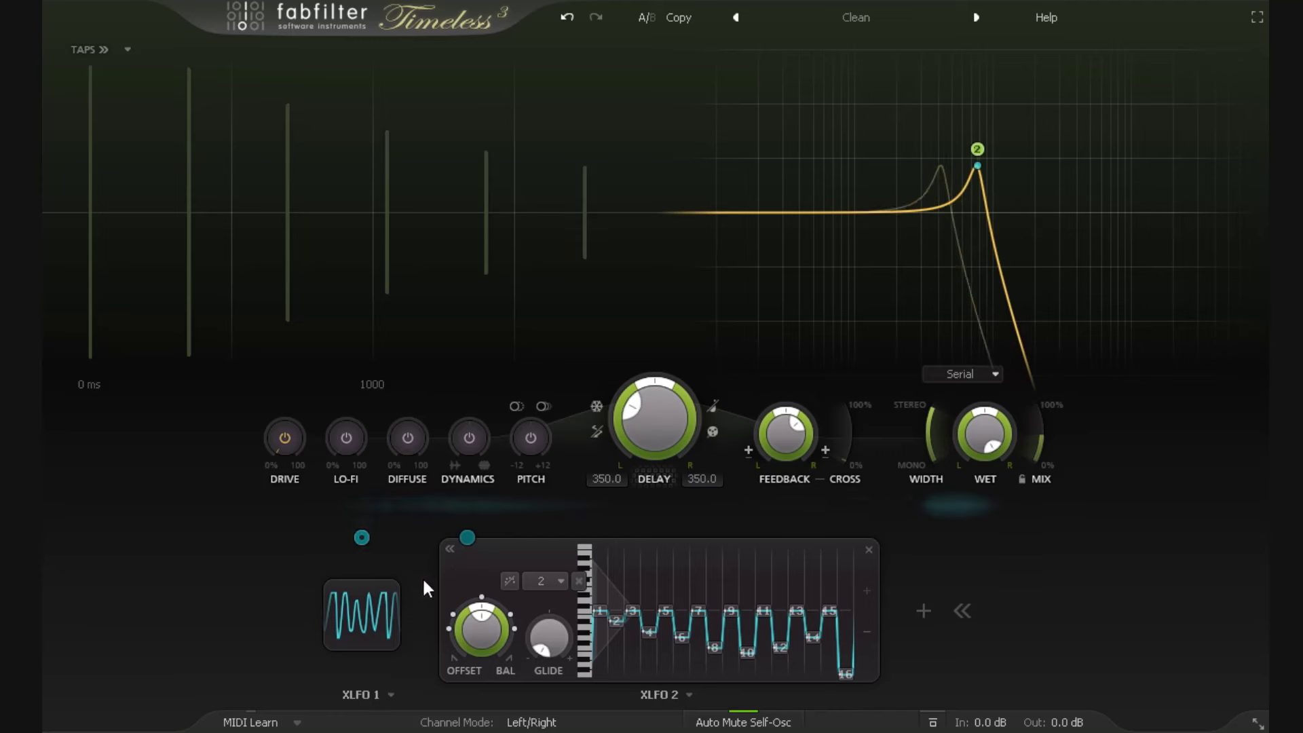
{"action": "left_click_drag", "start_coordinate": [465, 536], "coordinate": [1016, 110]}
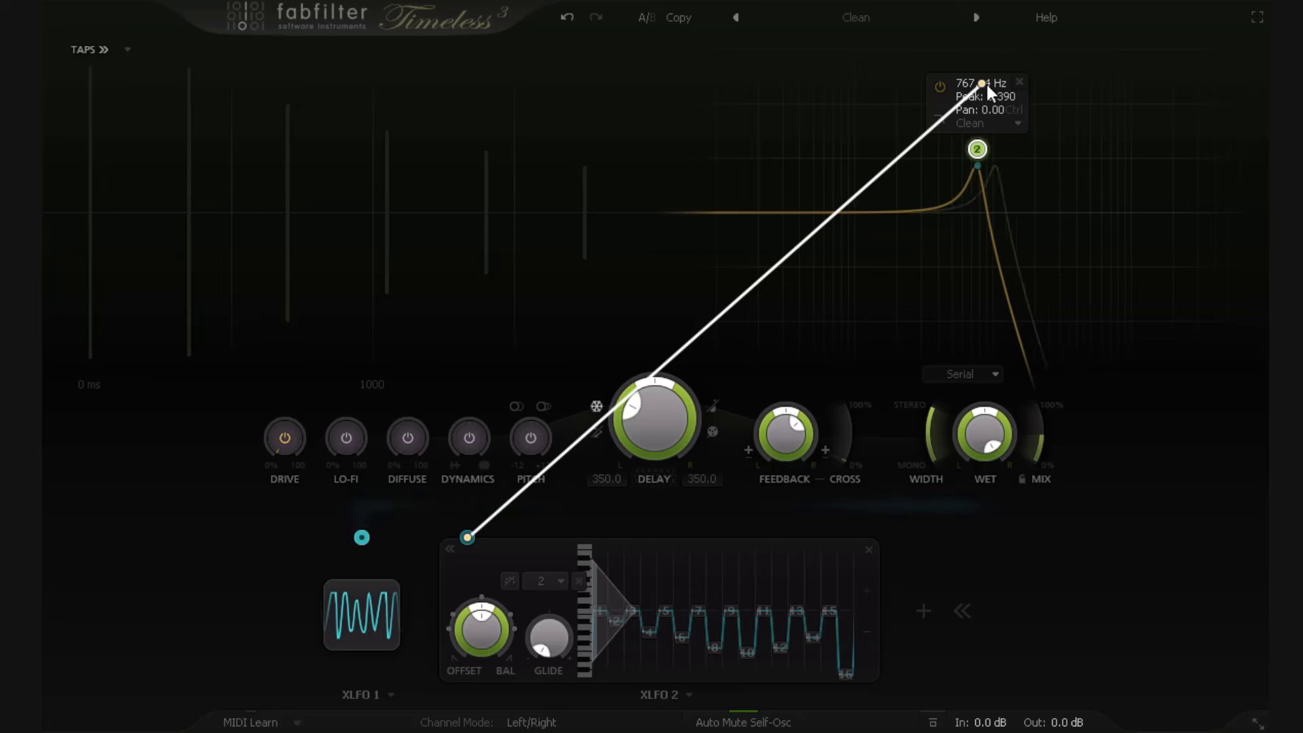
{"action": "left_click_drag", "start_coordinate": [971, 81], "coordinate": [970, 78]}
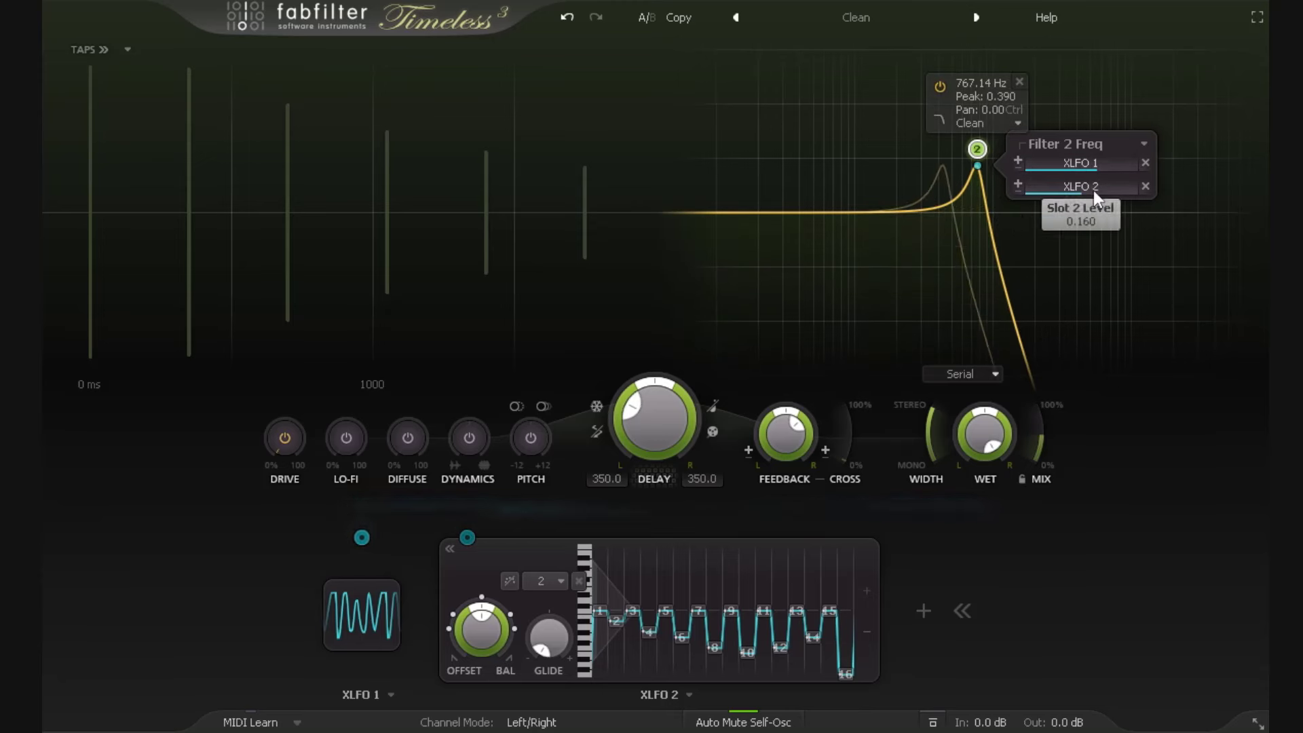
{"action": "left_click", "coordinate": [1146, 185]}
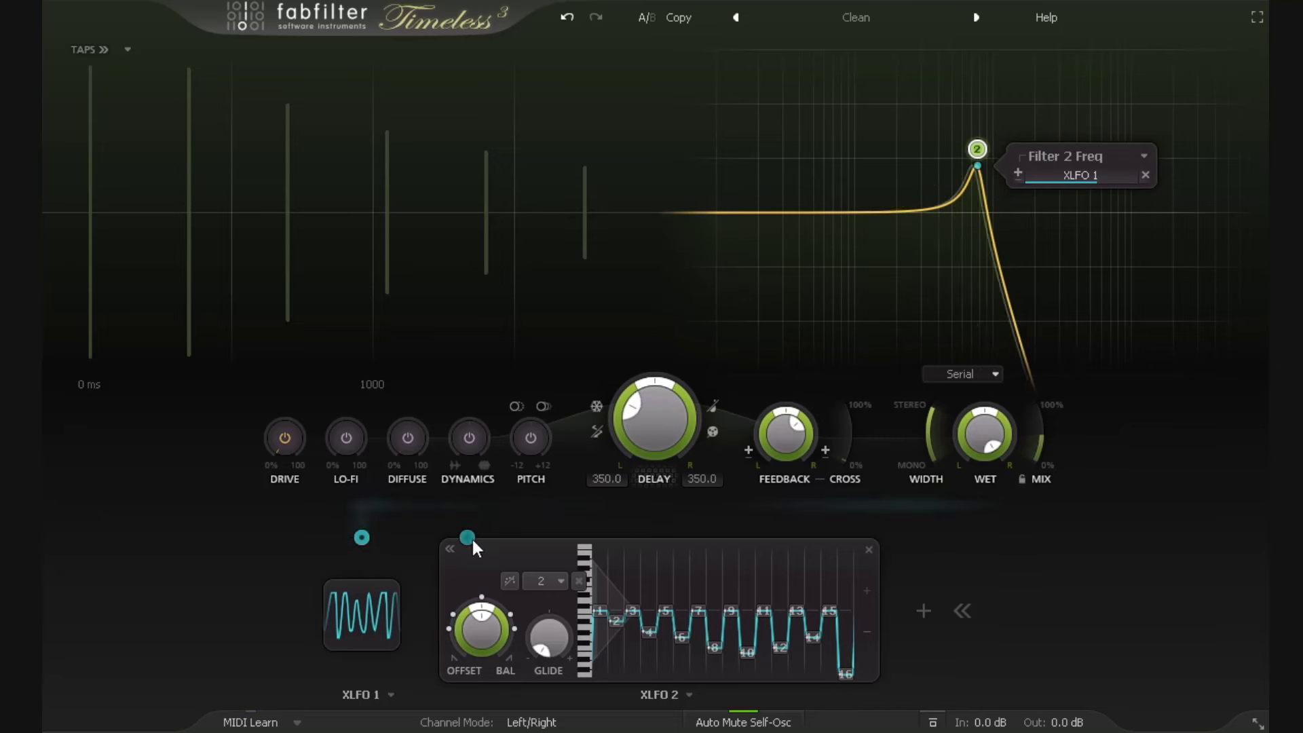
Step: Nest XLFO 2 under the XLFO 1 slot of filter 2's frequency, and nest a new third XLFO under XLFO 2
{"action": "left_click_drag", "start_coordinate": [467, 538], "coordinate": [1089, 182]}
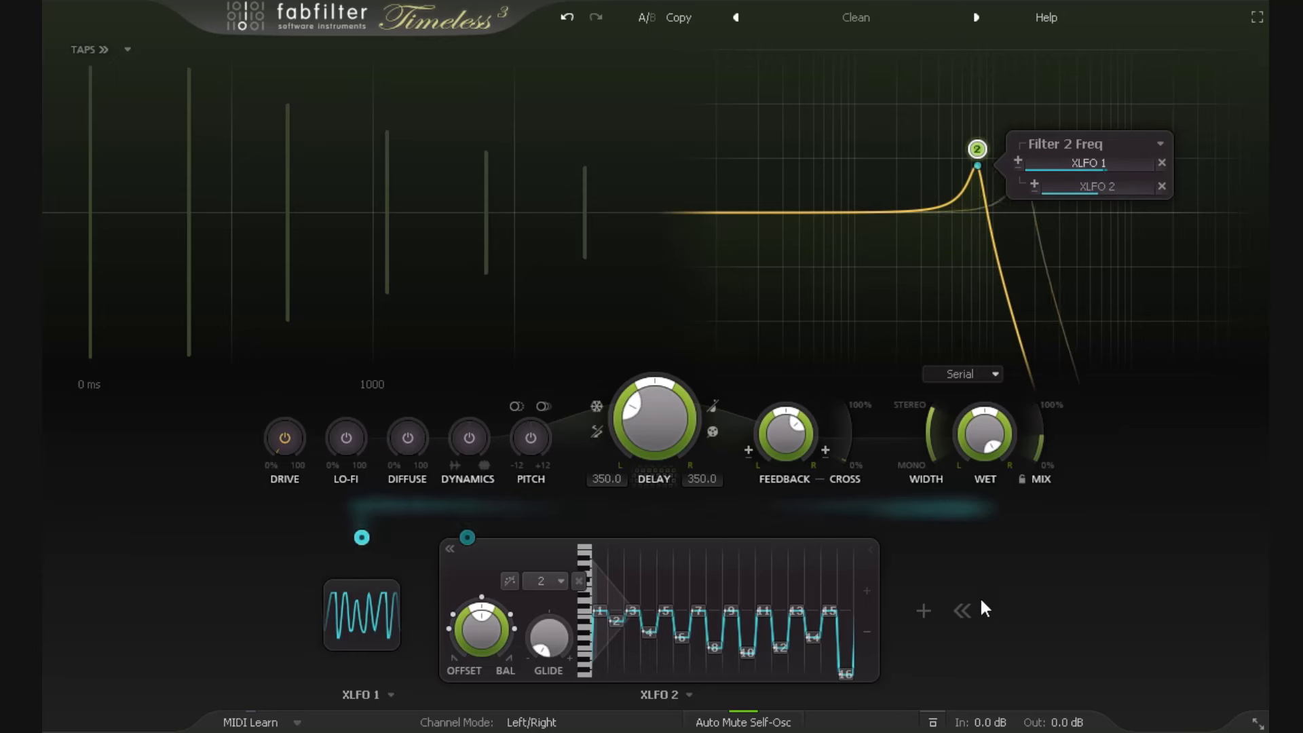
{"action": "left_click", "coordinate": [923, 610]}
{"action": "left_click", "coordinate": [998, 685]}
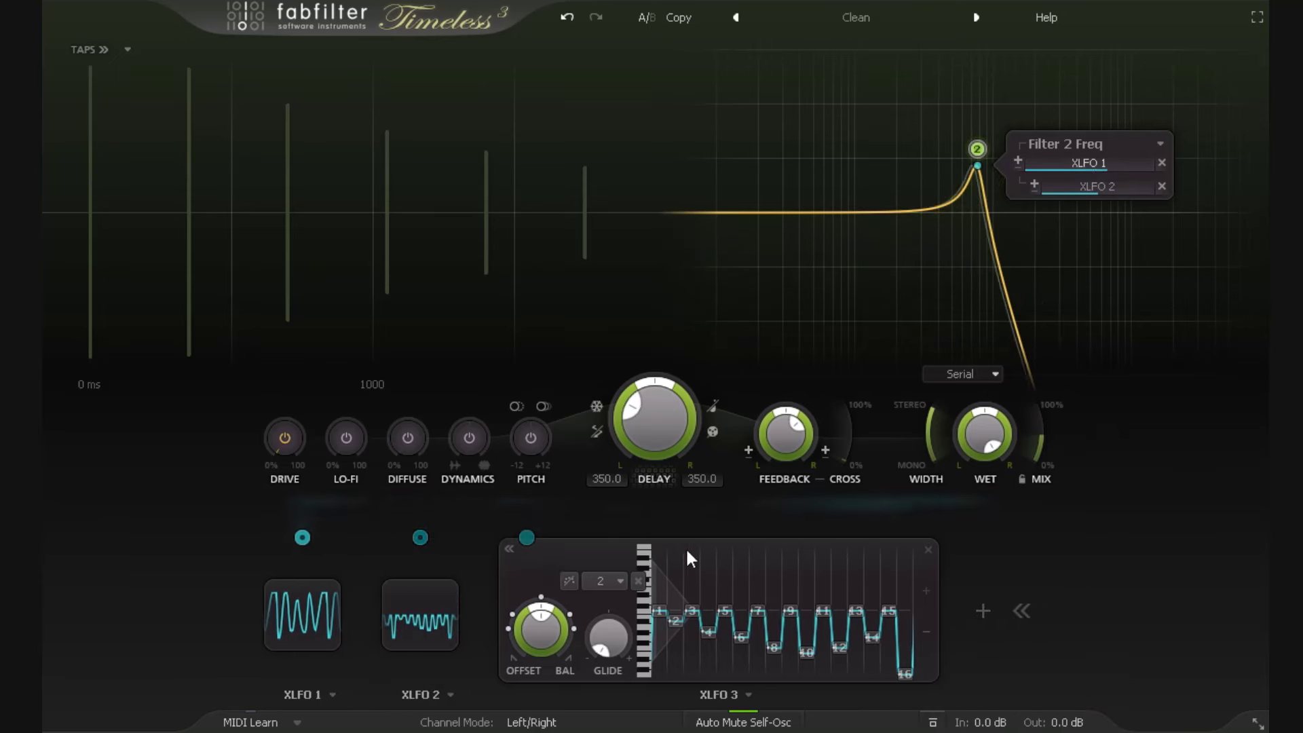
{"action": "left_click_drag", "start_coordinate": [526, 538], "coordinate": [1126, 188]}
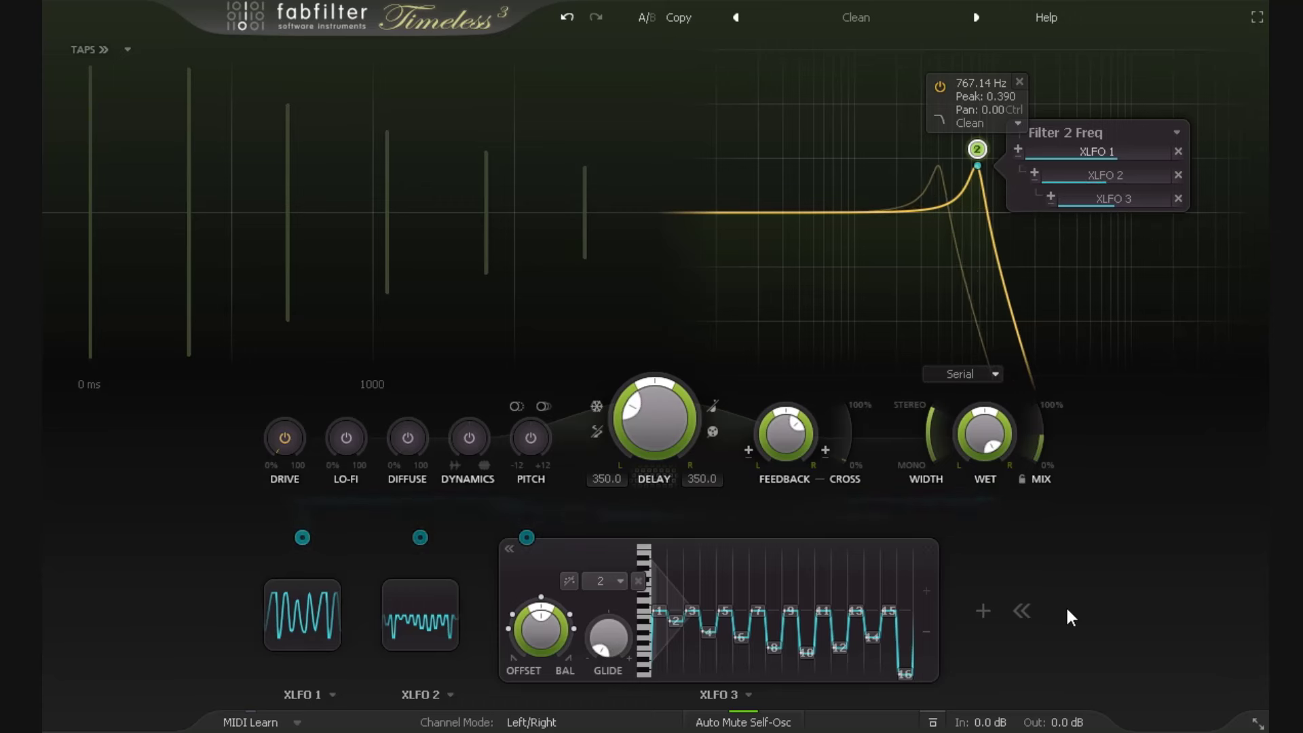
Step: Remove XLFO 3 and XLFO 2, and expand XLFO 1
{"action": "left_click", "coordinate": [926, 549]}
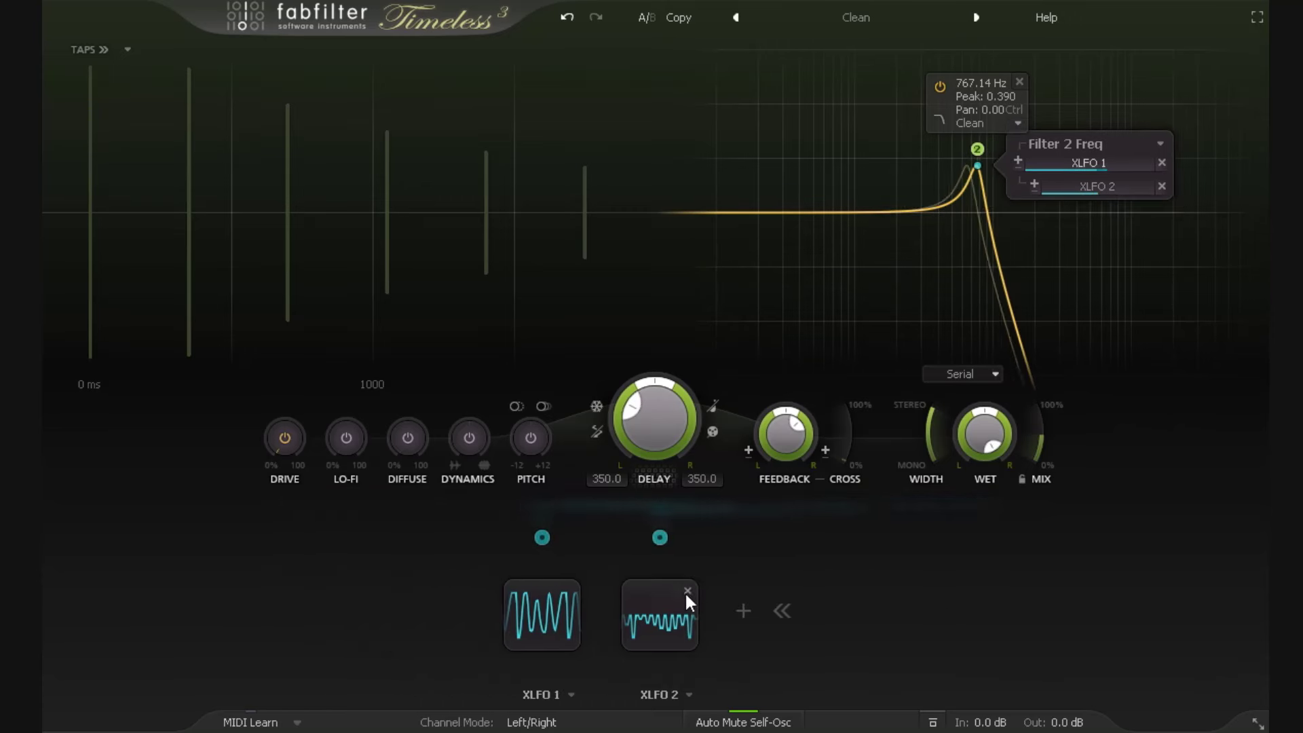
{"action": "left_click", "coordinate": [687, 590]}
{"action": "left_click", "coordinate": [653, 630]}
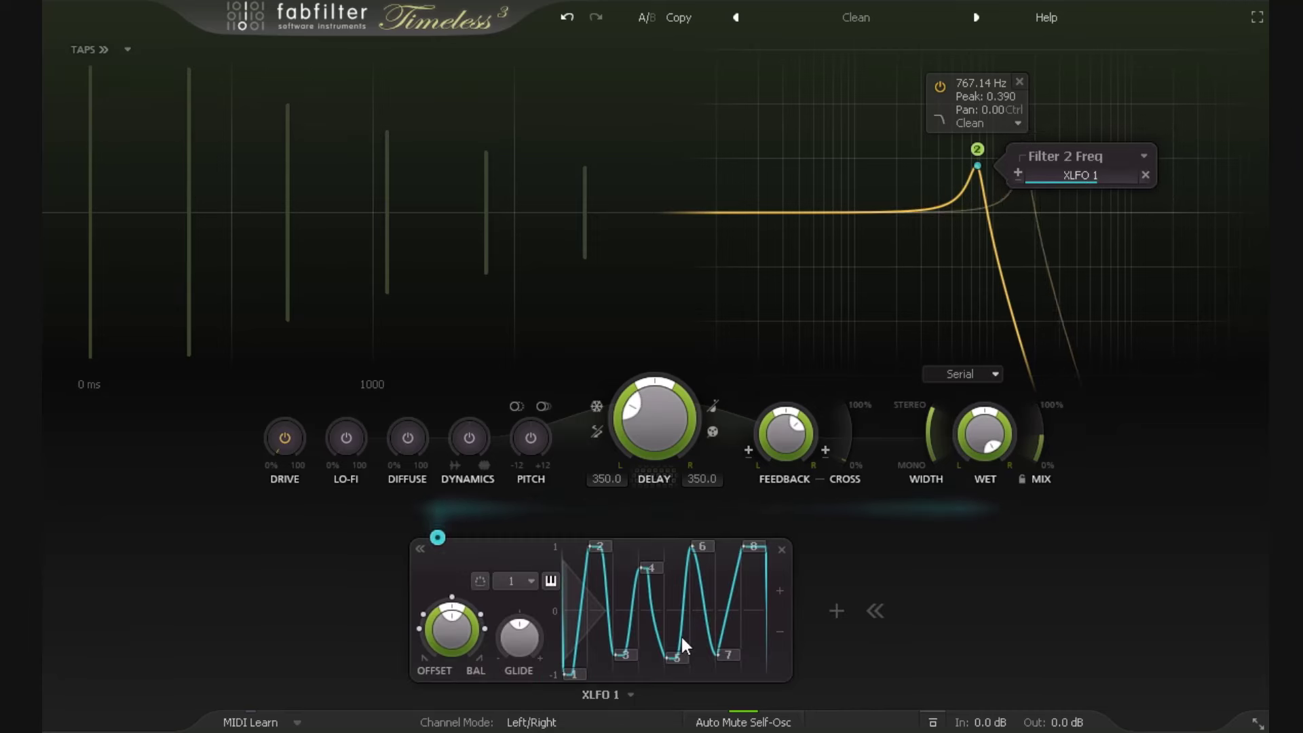
Step: Rename XLFO 1 as "awesome" and check its preset list for the Save As option without saving
{"action": "left_click", "coordinate": [628, 695]}
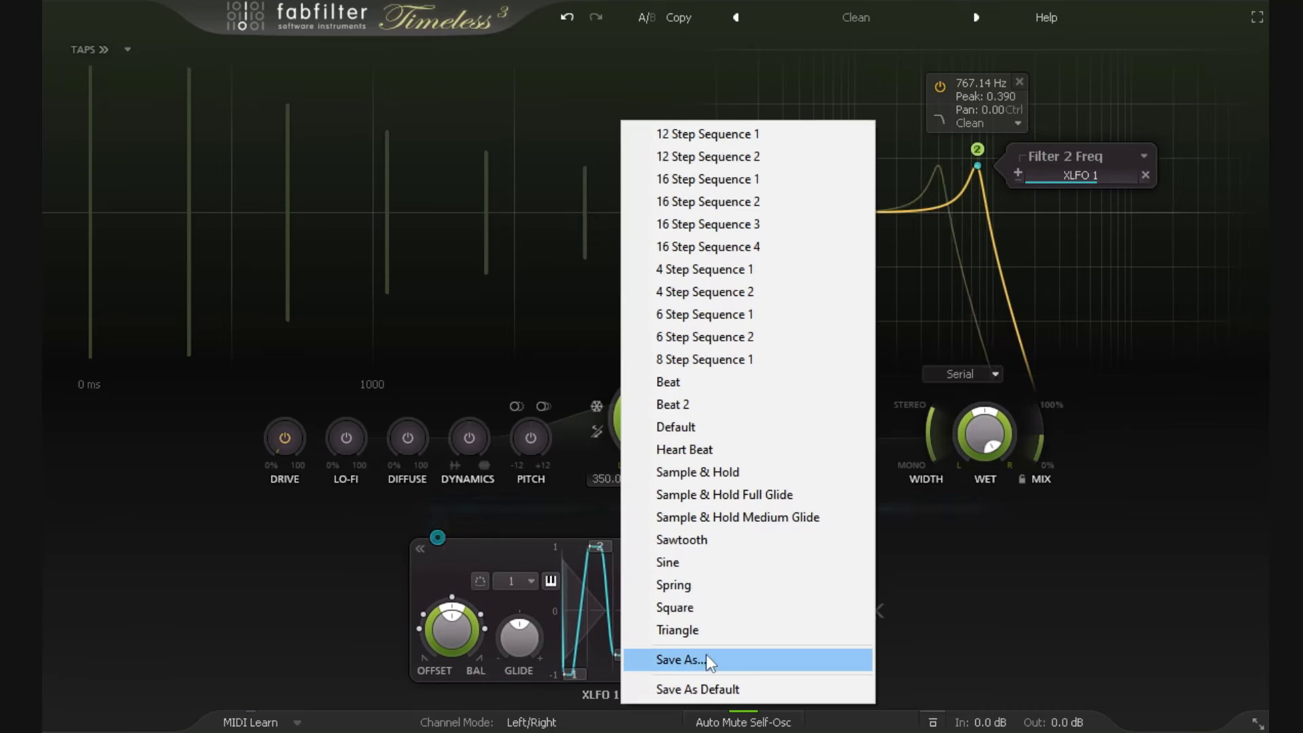
{"action": "left_click", "coordinate": [592, 699]}
{"action": "double_click", "coordinate": [591, 693]}
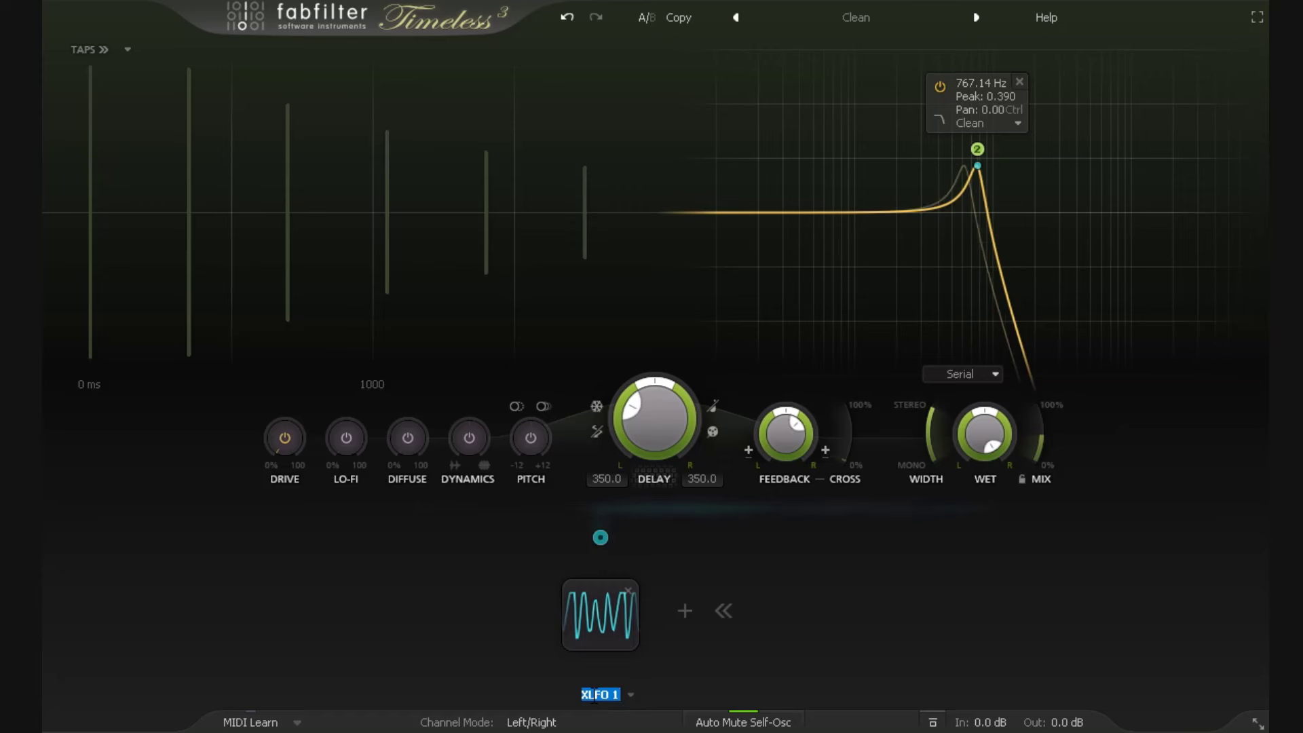
{"action": "type", "text": "aw"}
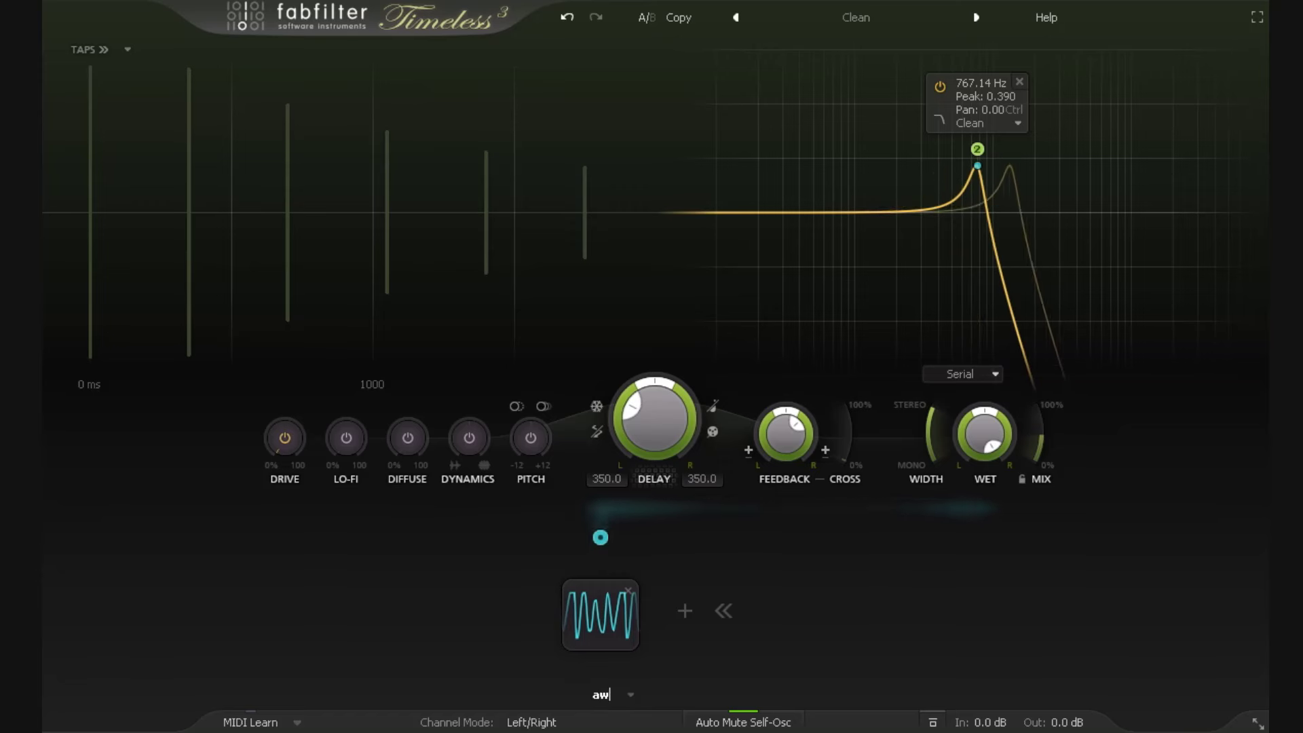
{"action": "type", "text": "esome"}
{"action": "key", "text": "Return"}
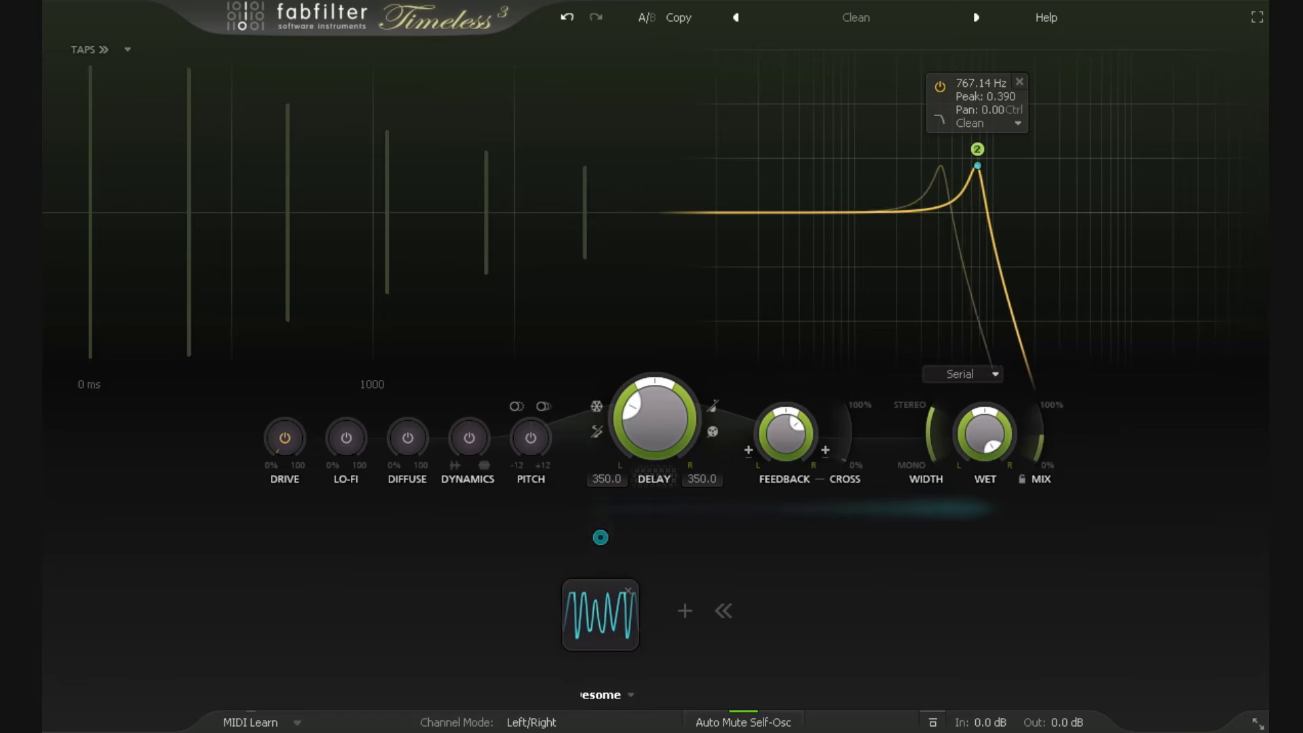
{"action": "left_click", "coordinate": [638, 694]}
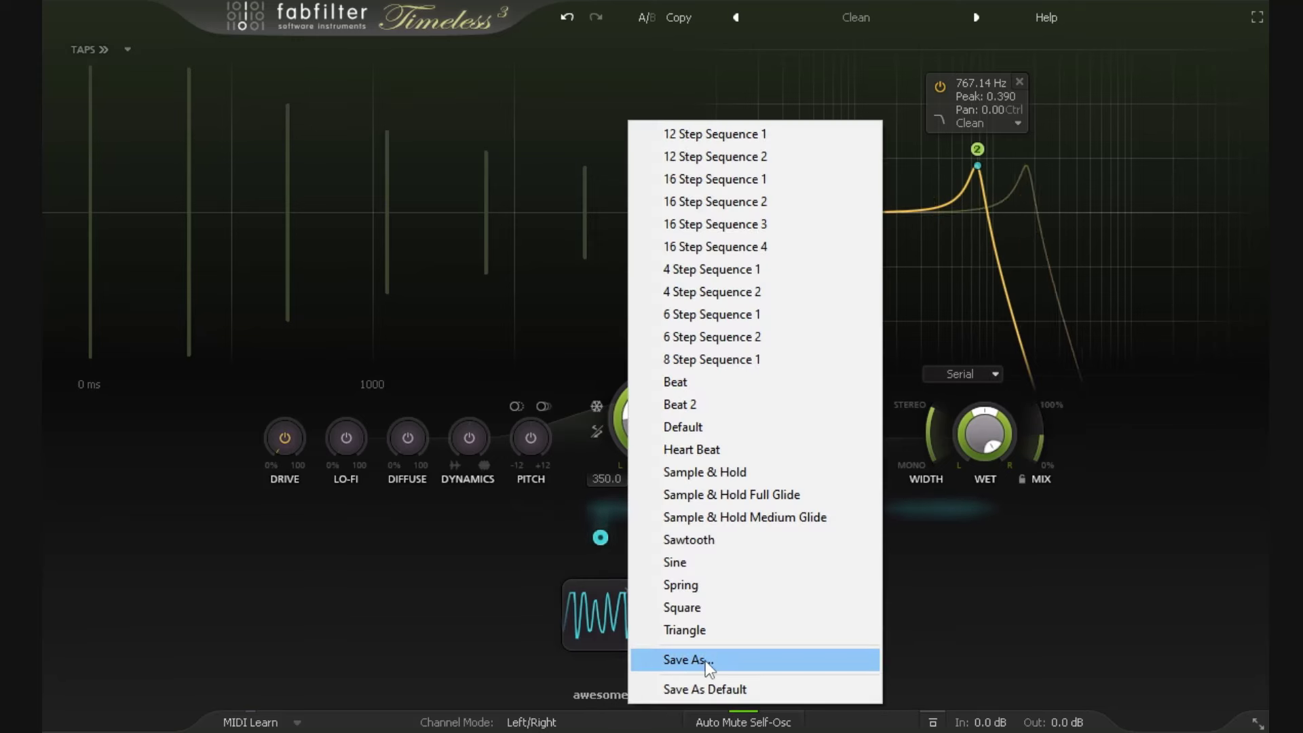
{"action": "left_click", "coordinate": [984, 654]}
Step: Raise the collapsed XLFO 1's glide to 1.000, check its expanded waveform, and bring the glide back down to about 0.167
{"action": "mouse_move", "coordinate": [600, 631]}
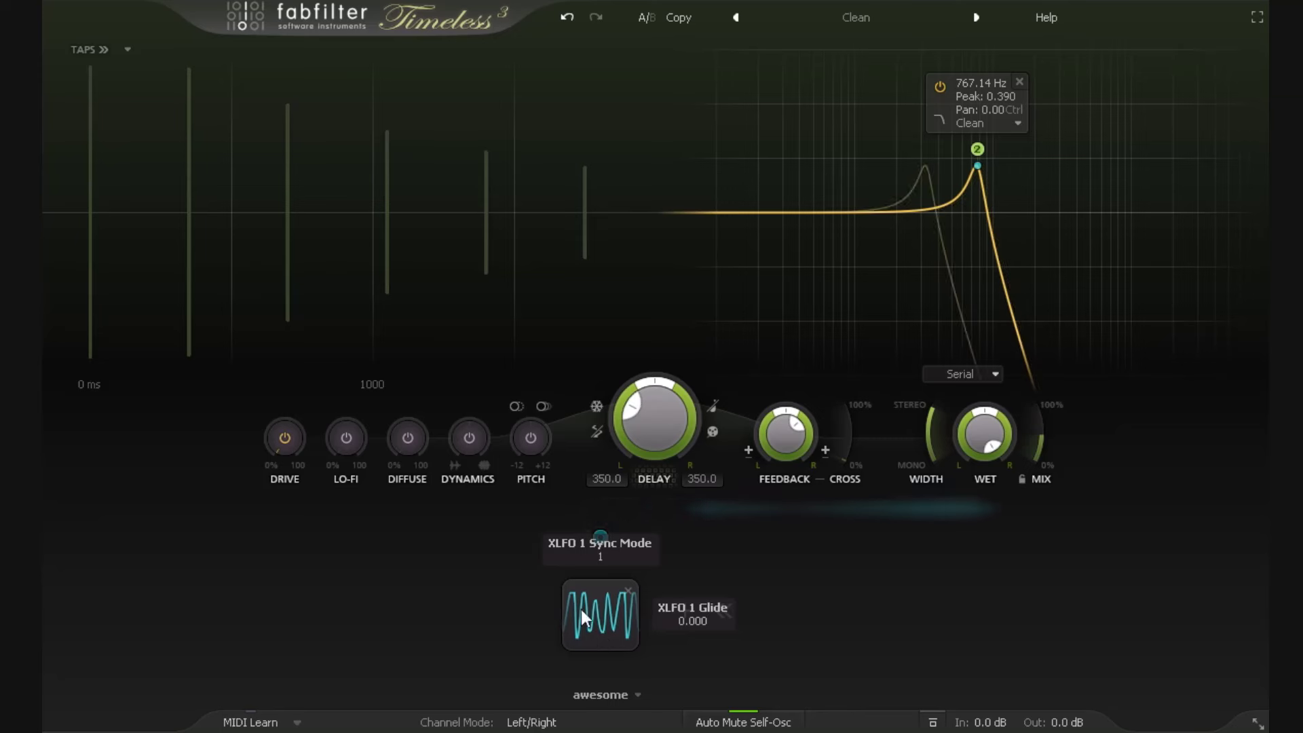
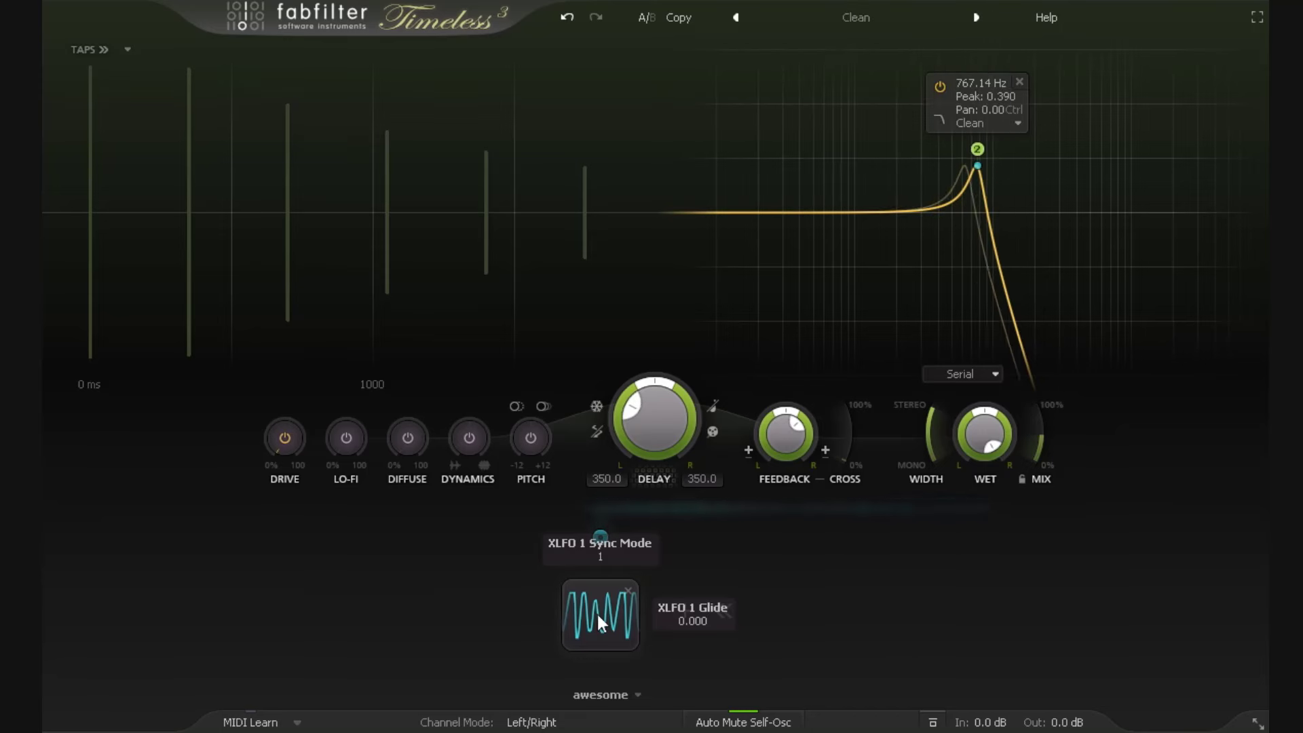
{"action": "left_click_drag", "start_coordinate": [596, 612], "coordinate": [651, 603]}
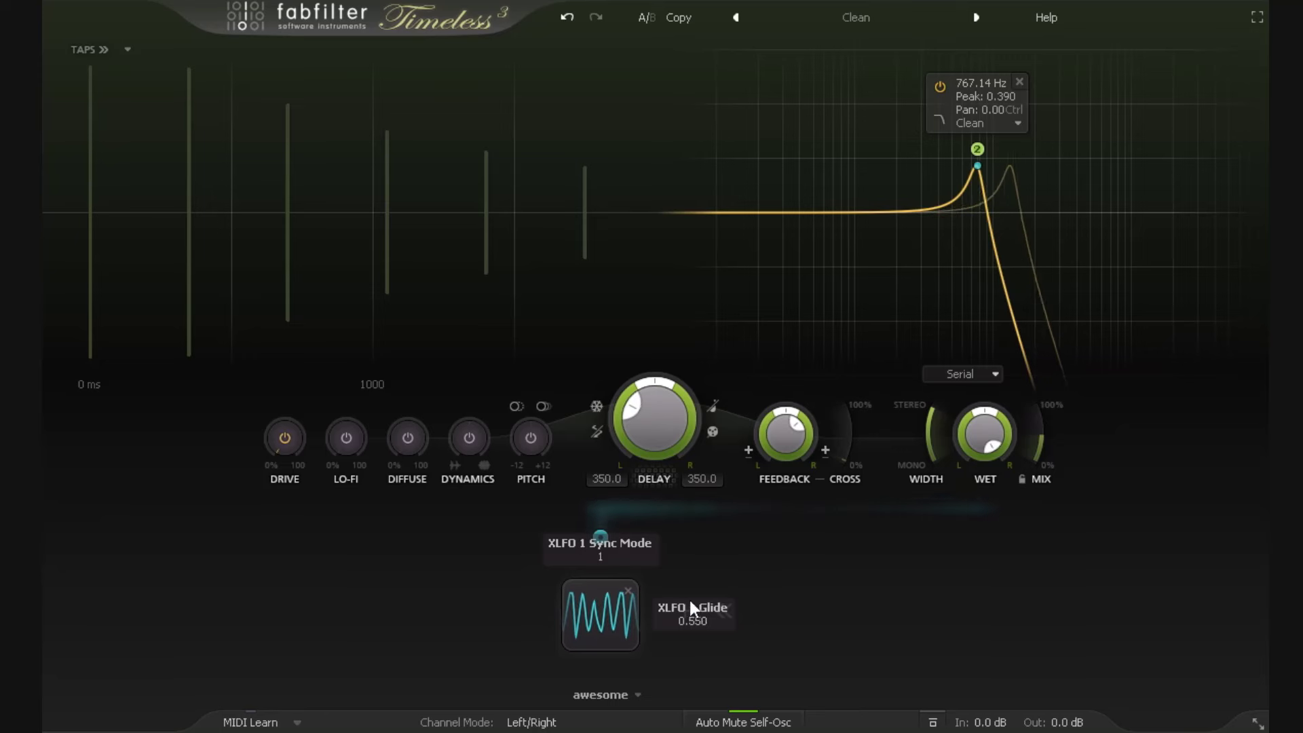
{"action": "left_click_drag", "start_coordinate": [814, 618], "coordinate": [623, 641]}
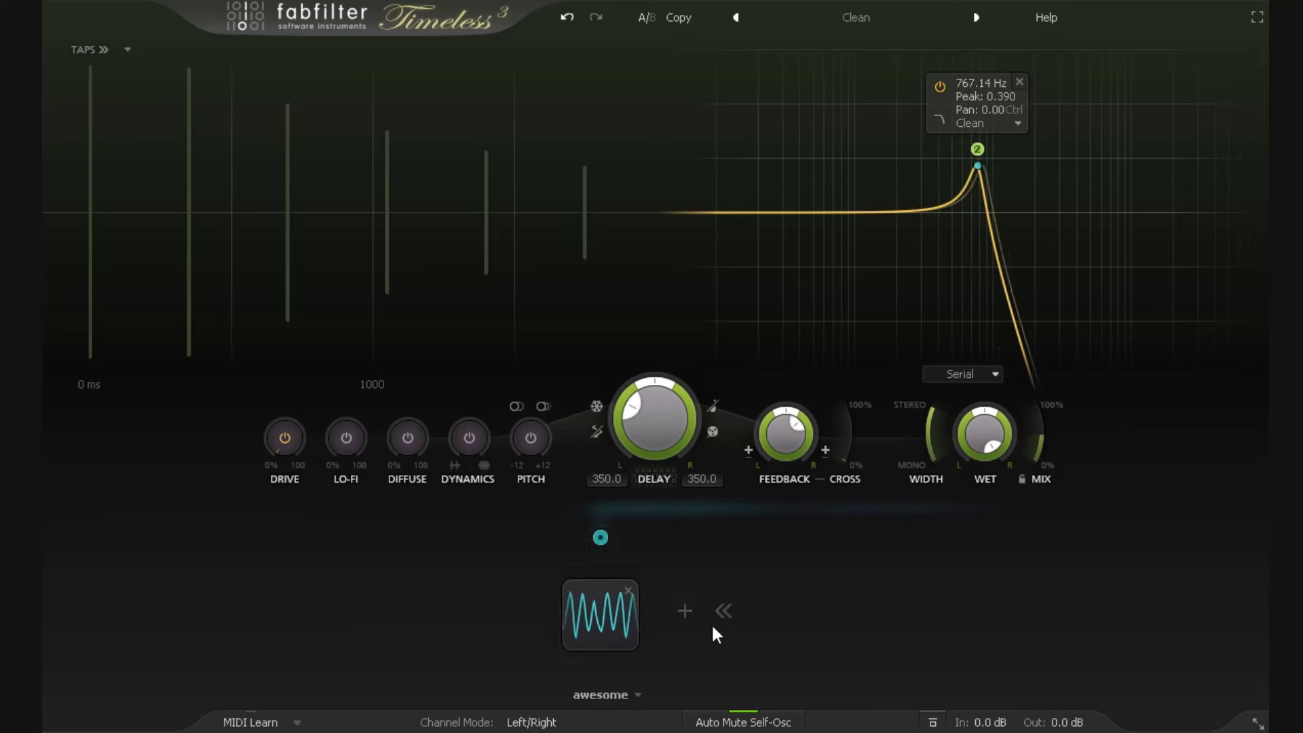
{"action": "left_click", "coordinate": [608, 628]}
{"action": "left_click_drag", "start_coordinate": [519, 637], "coordinate": [521, 644]}
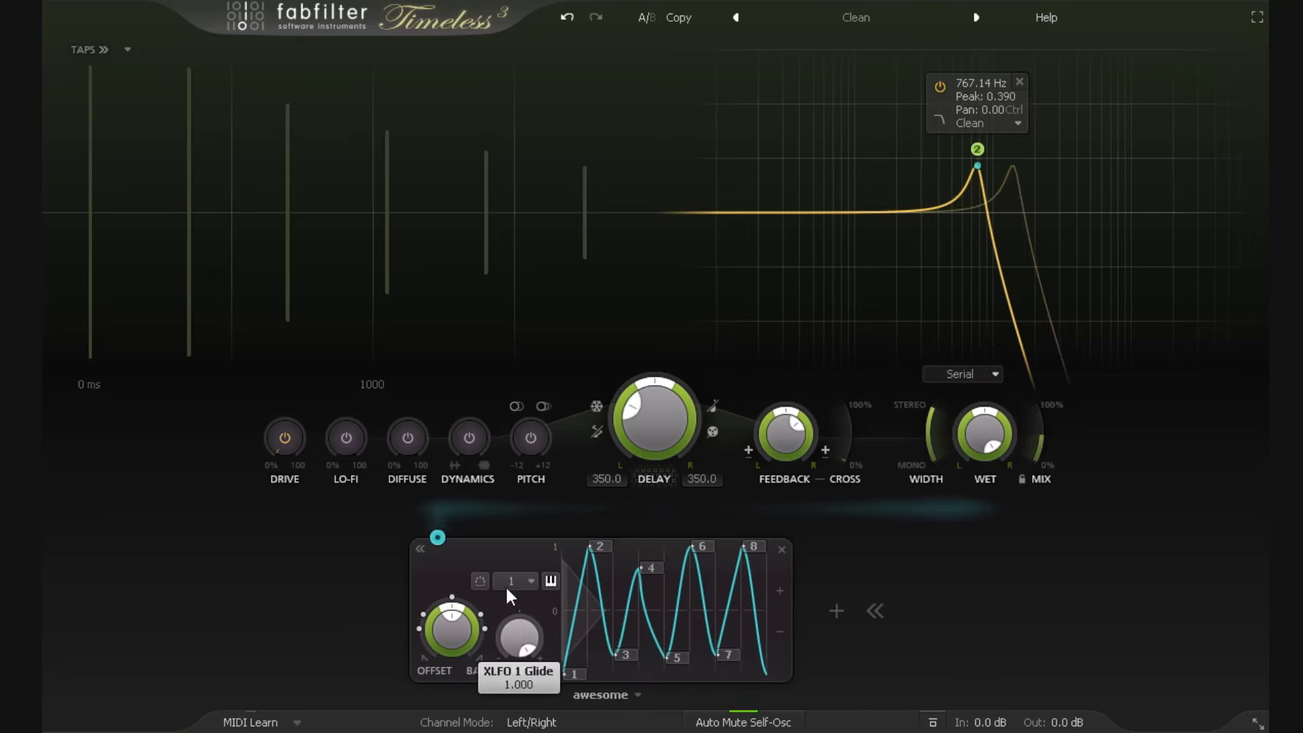
{"action": "left_click", "coordinate": [421, 547]}
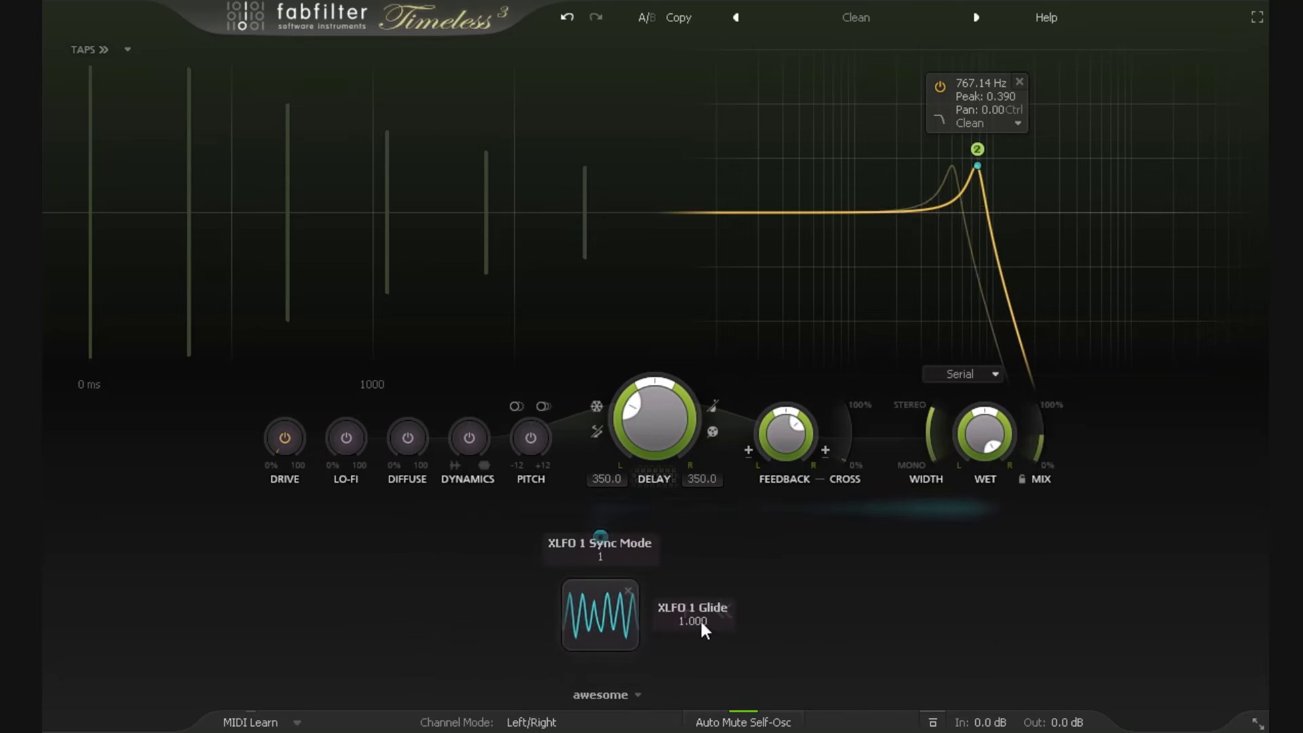
{"action": "left_click_drag", "start_coordinate": [732, 614], "coordinate": [598, 627]}
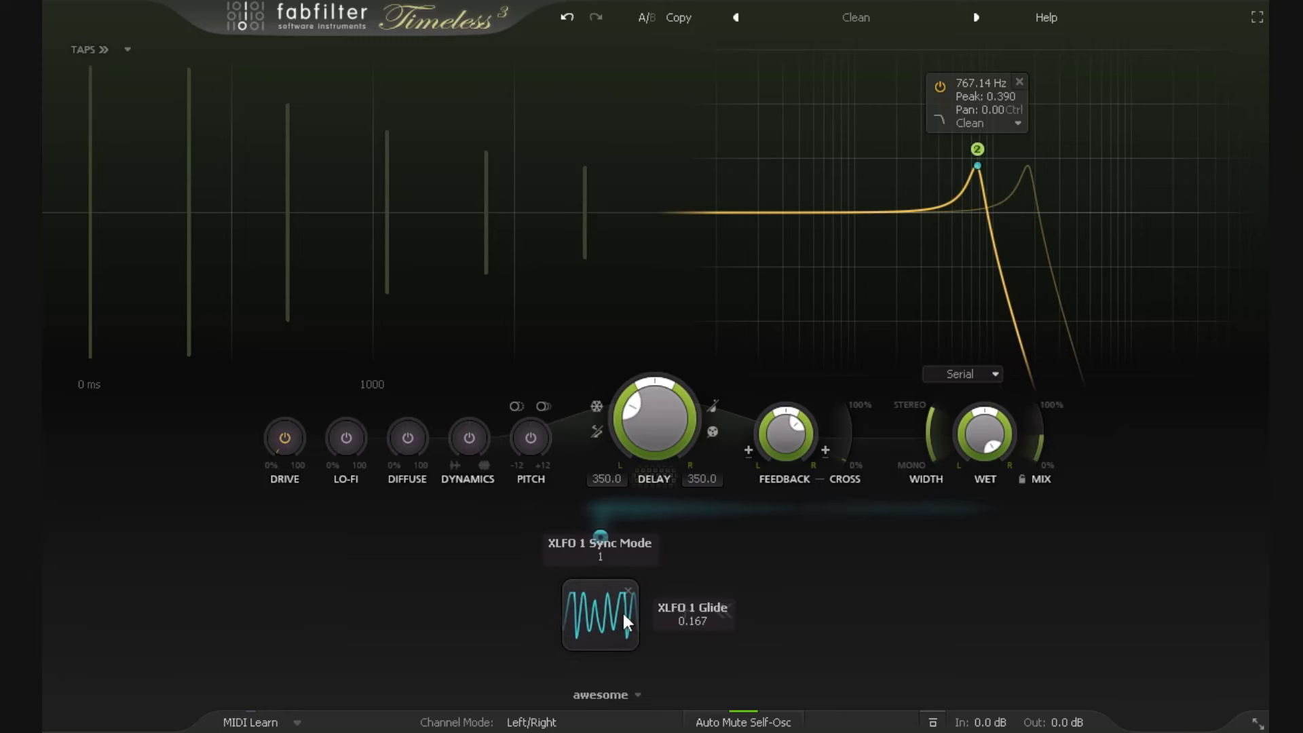
Step: Try faster XLFO 1 sync modes such as 1/16, set its sync mode to Free, and collapse it
{"action": "left_click_drag", "start_coordinate": [619, 563], "coordinate": [631, 549]}
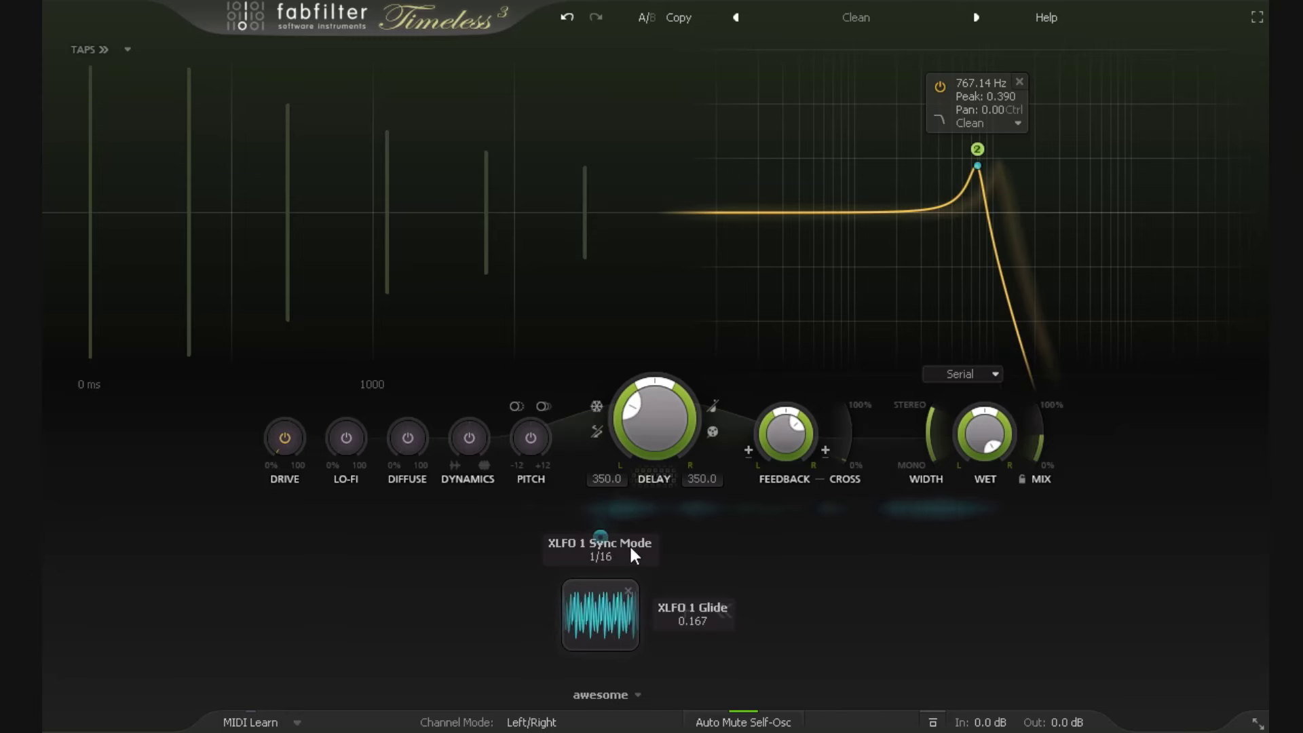
{"action": "left_click_drag", "start_coordinate": [632, 497], "coordinate": [628, 607]}
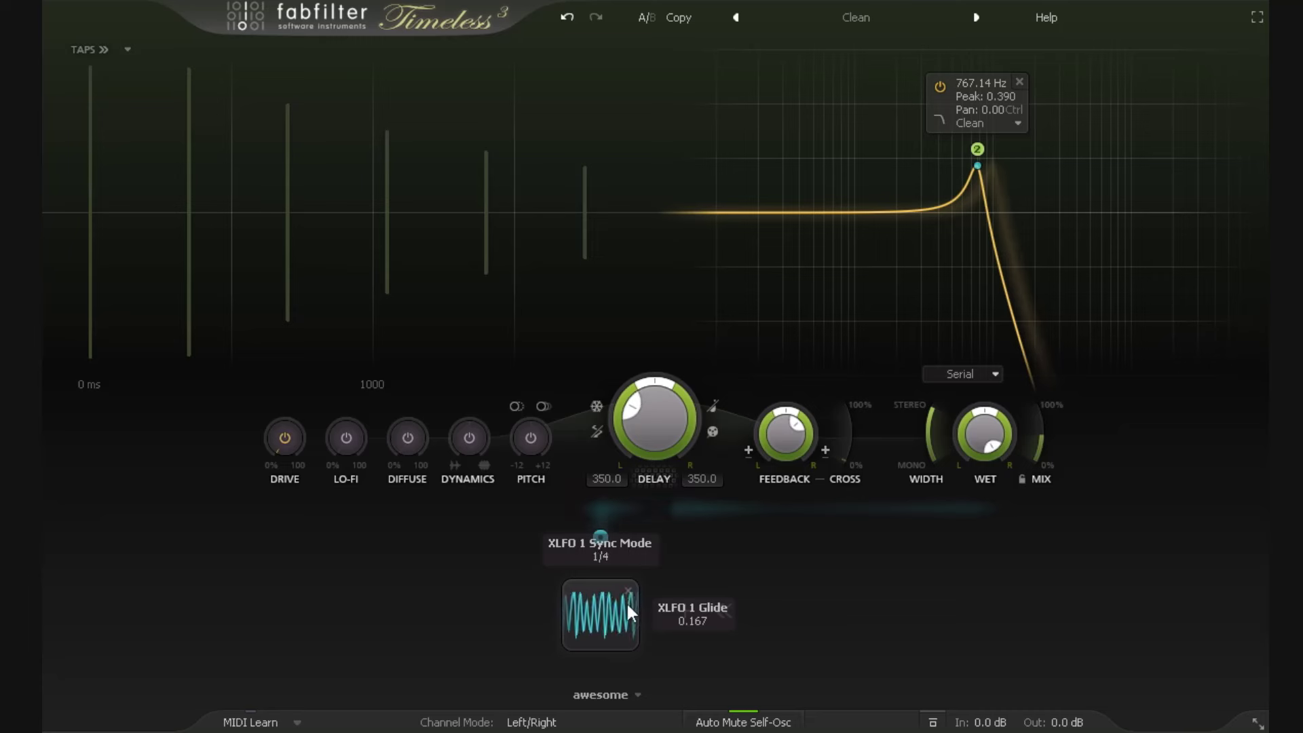
{"action": "left_click", "coordinate": [623, 636]}
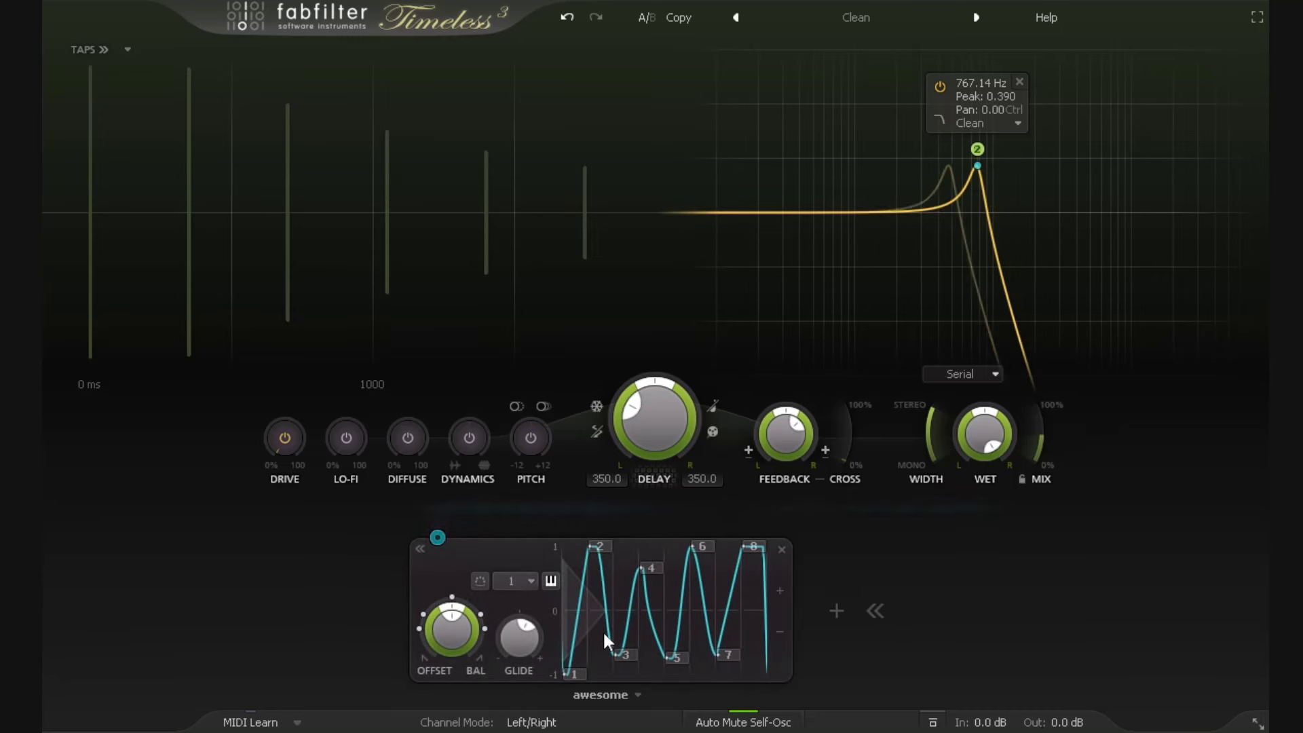
{"action": "left_click", "coordinate": [530, 583]}
{"action": "left_click", "coordinate": [555, 604]}
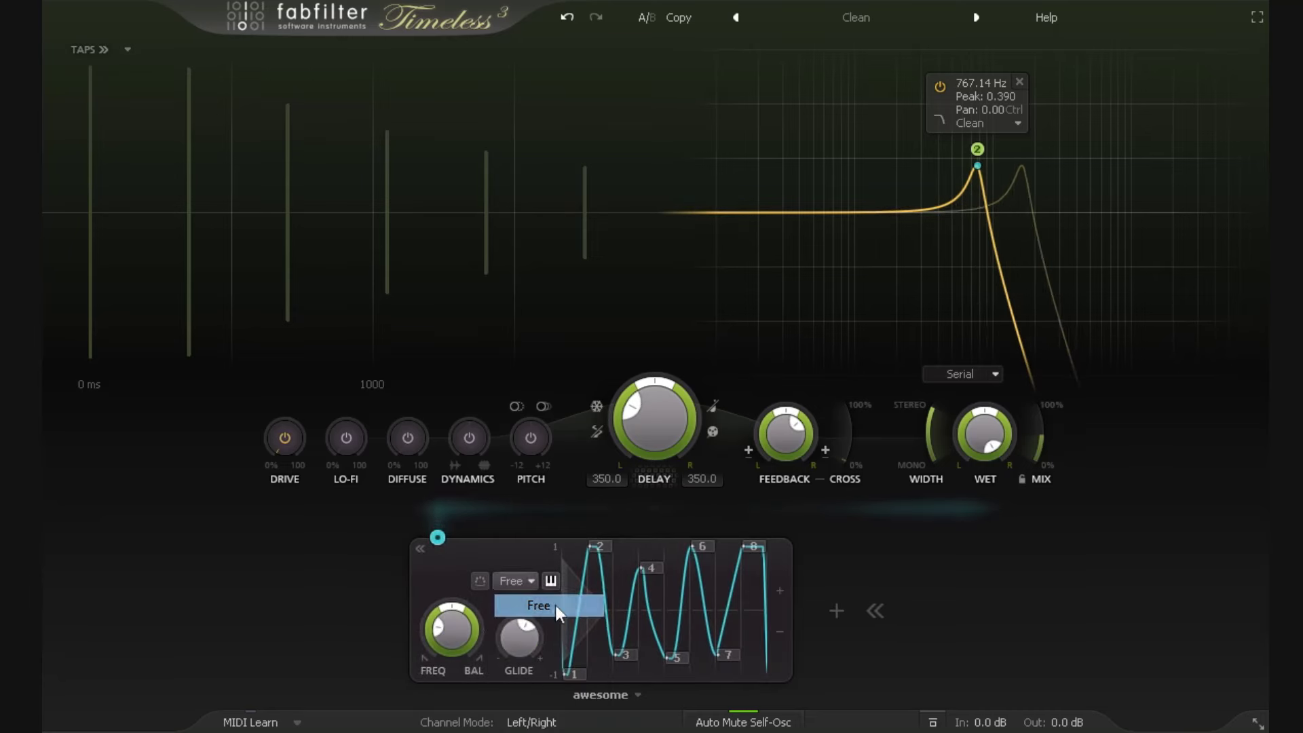
{"action": "left_click", "coordinate": [420, 549]}
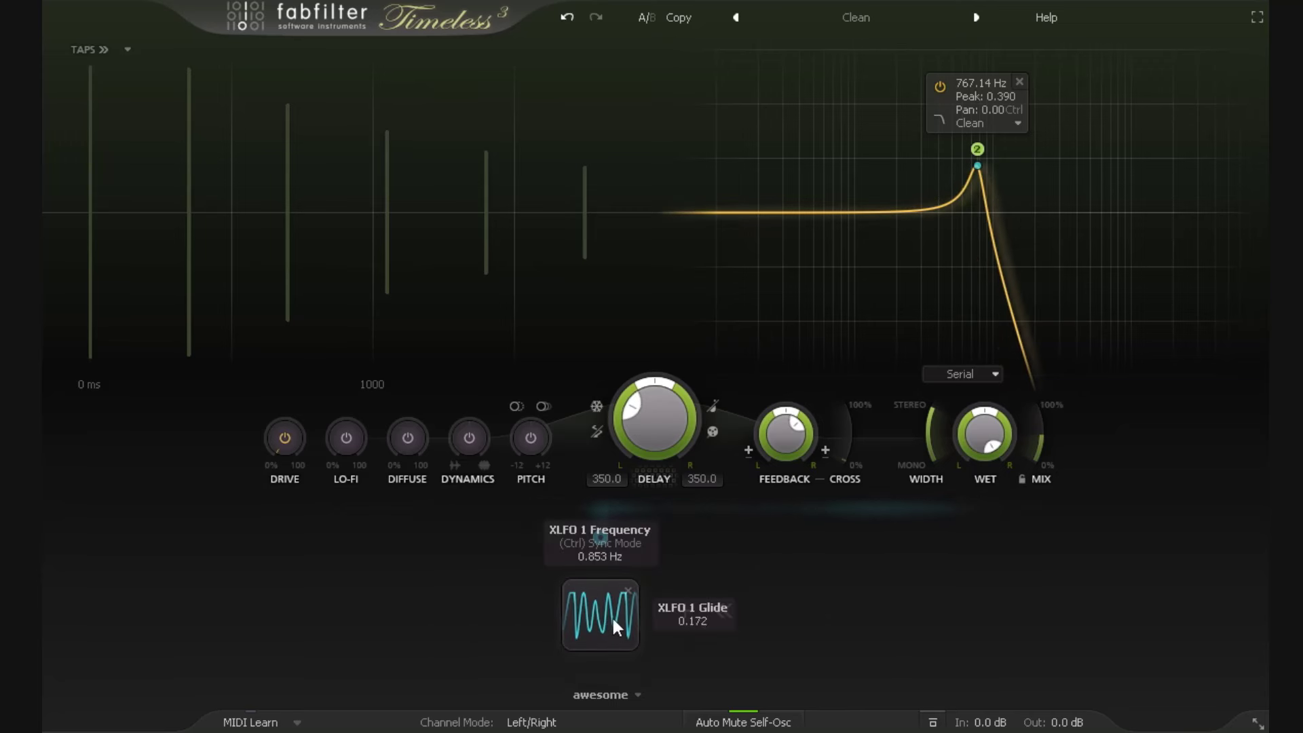
Step: Adjust the collapsed XLFO 1's free-running frequency to about 0.768 Hz, and try changing its sync mode directly from the waveform thumbnail
{"action": "left_click_drag", "start_coordinate": [625, 612], "coordinate": [598, 604]}
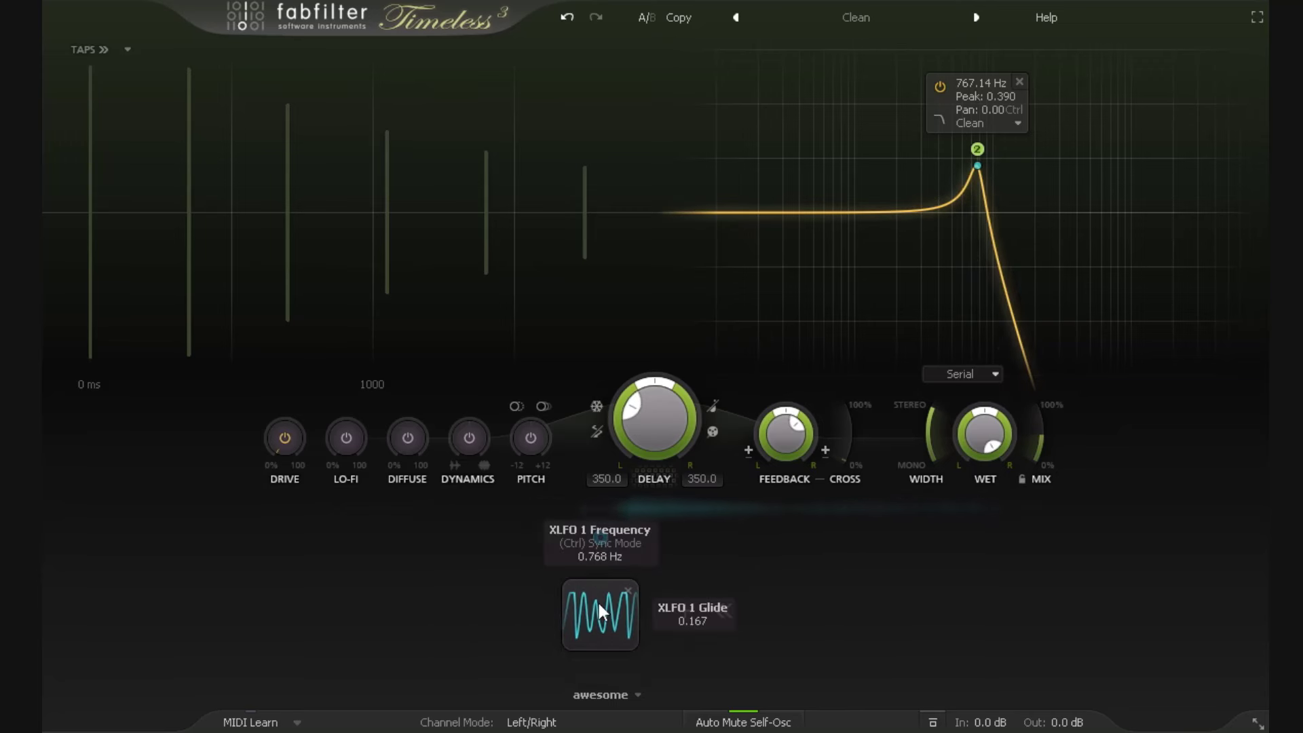
{"action": "mouse_move", "coordinate": [598, 601]}
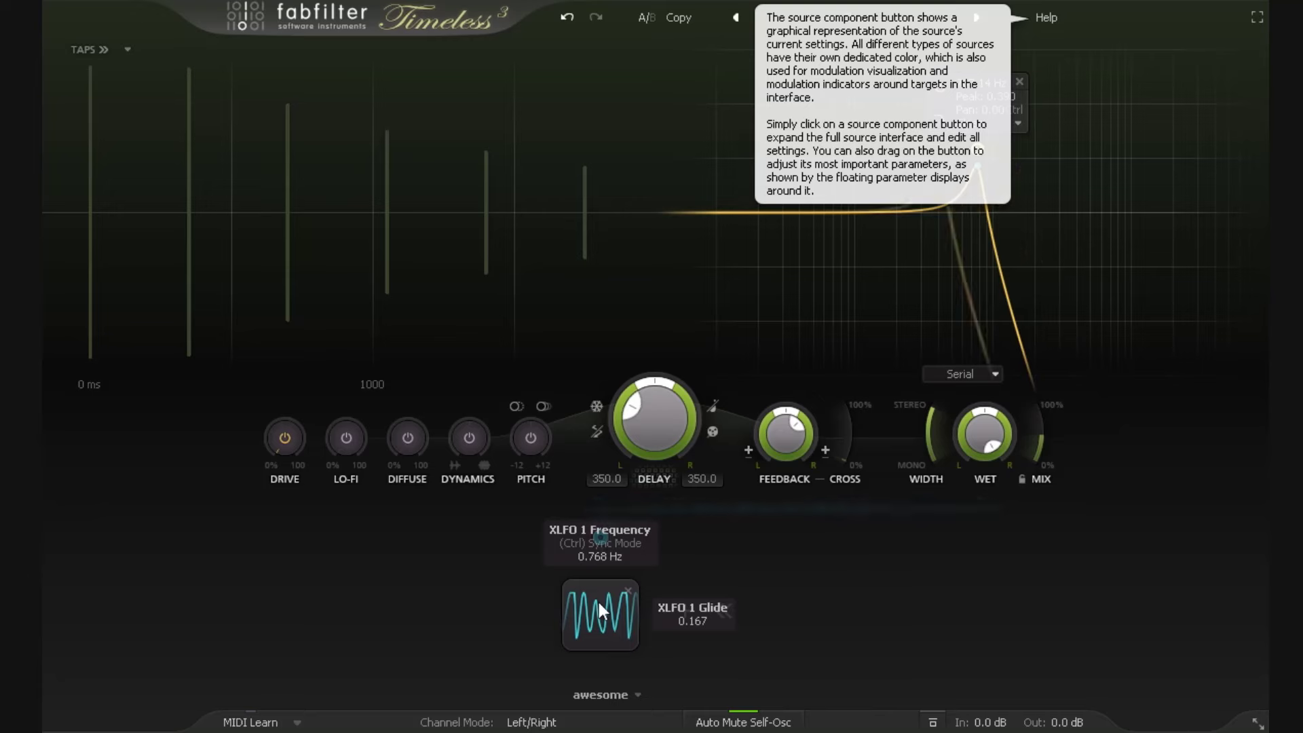
{"action": "key", "text": "ctrl"}
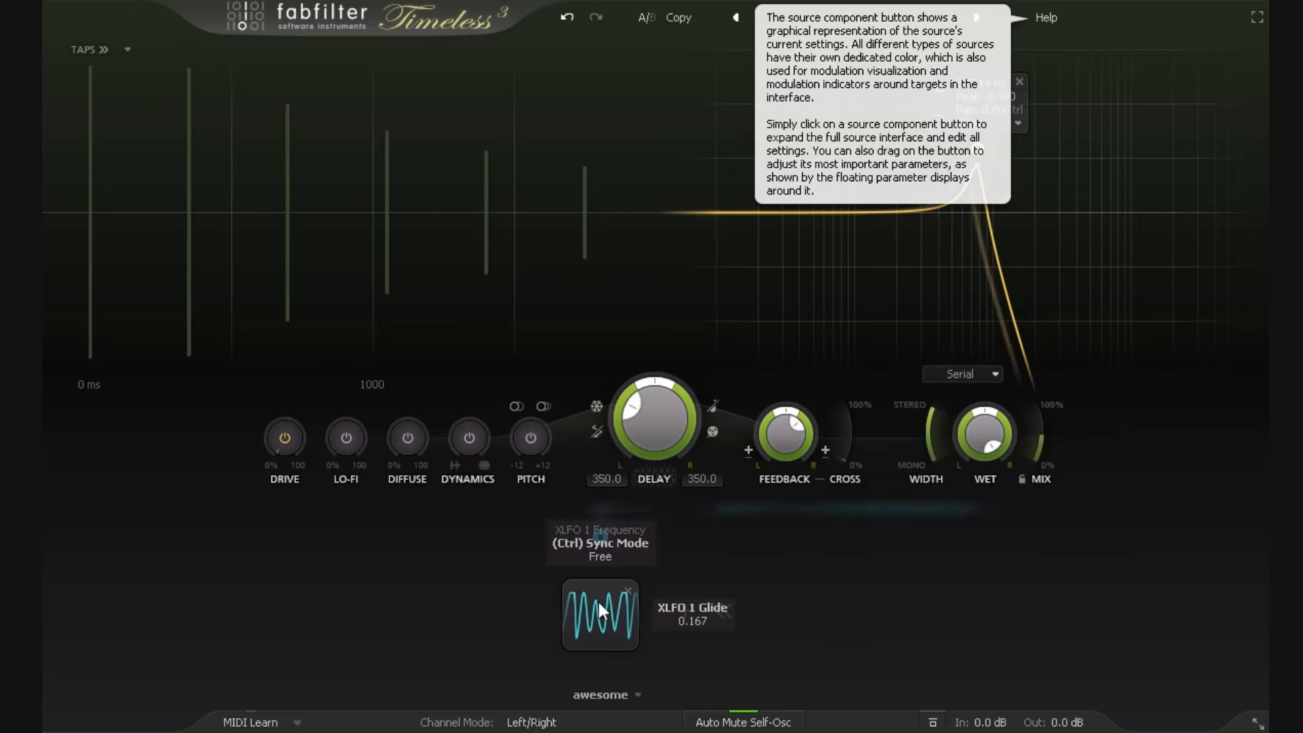
{"action": "left_click_drag", "start_coordinate": [599, 602], "coordinate": [619, 474]}
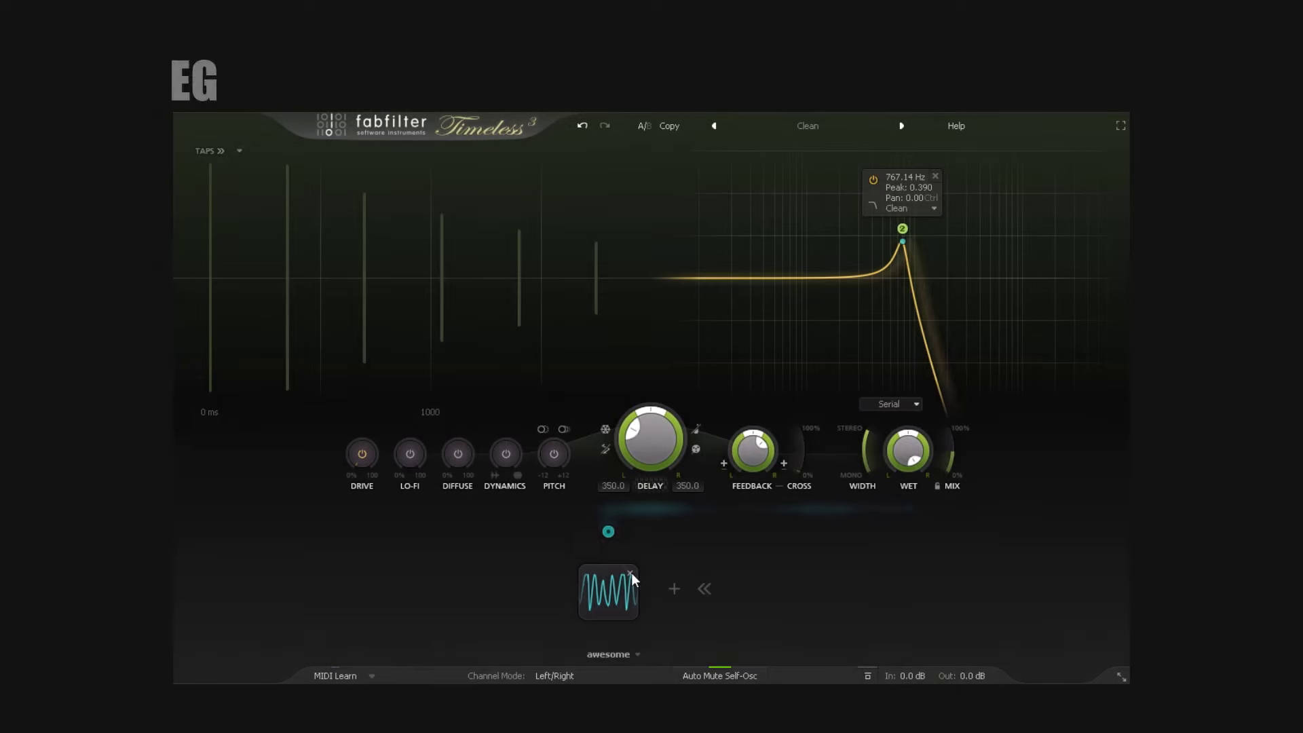
Step: Remove the remaining XLFO and move filter 2 to about 647 Hz with a peak of about 0.009
{"action": "left_click", "coordinate": [631, 577]}
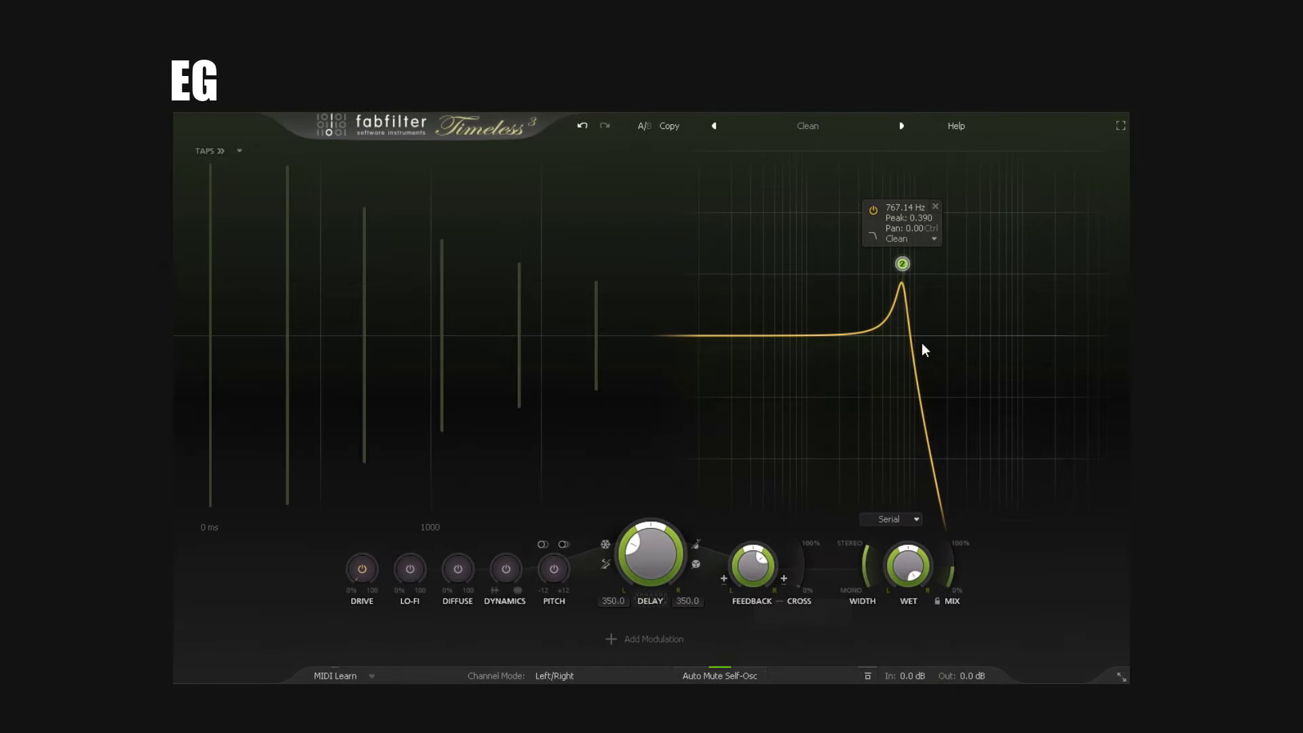
{"action": "left_click_drag", "start_coordinate": [902, 266], "coordinate": [895, 334]}
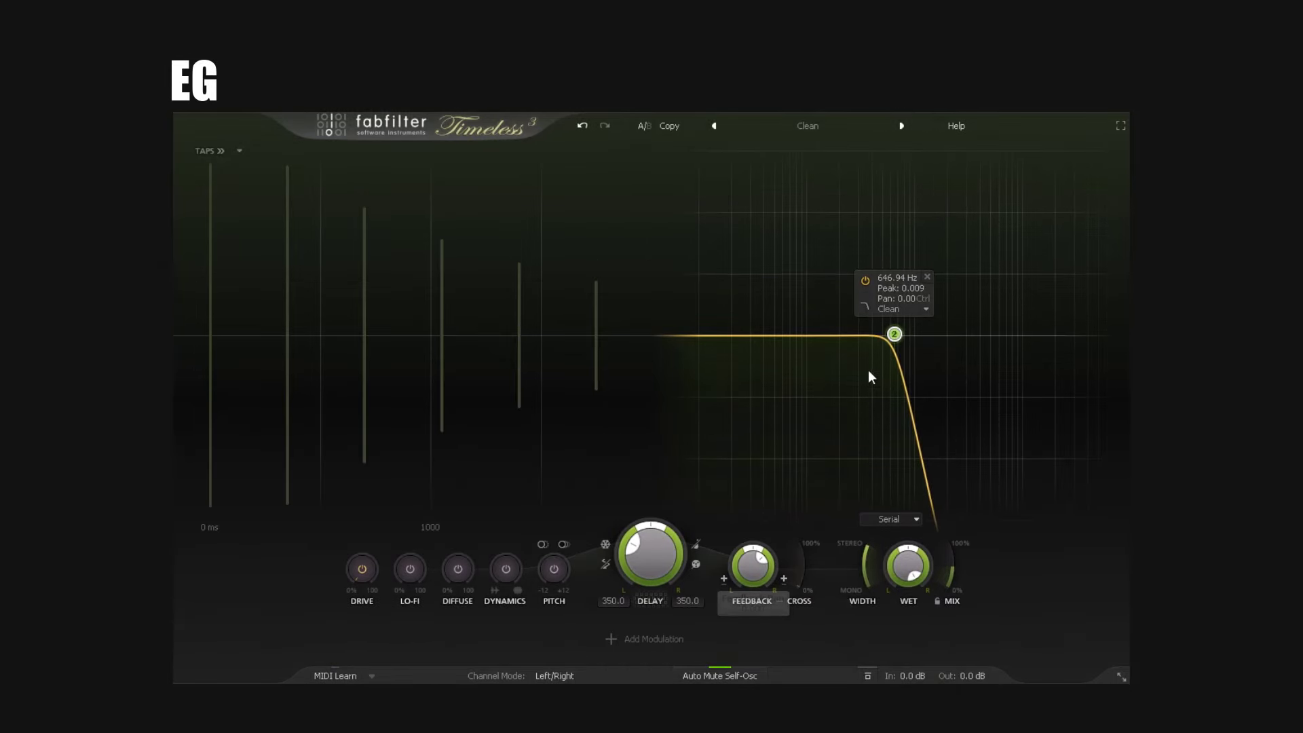
Step: Add an envelope generator and route it to the frequency of filter 2, placed at about 333 Hz
{"action": "left_click", "coordinate": [617, 638]}
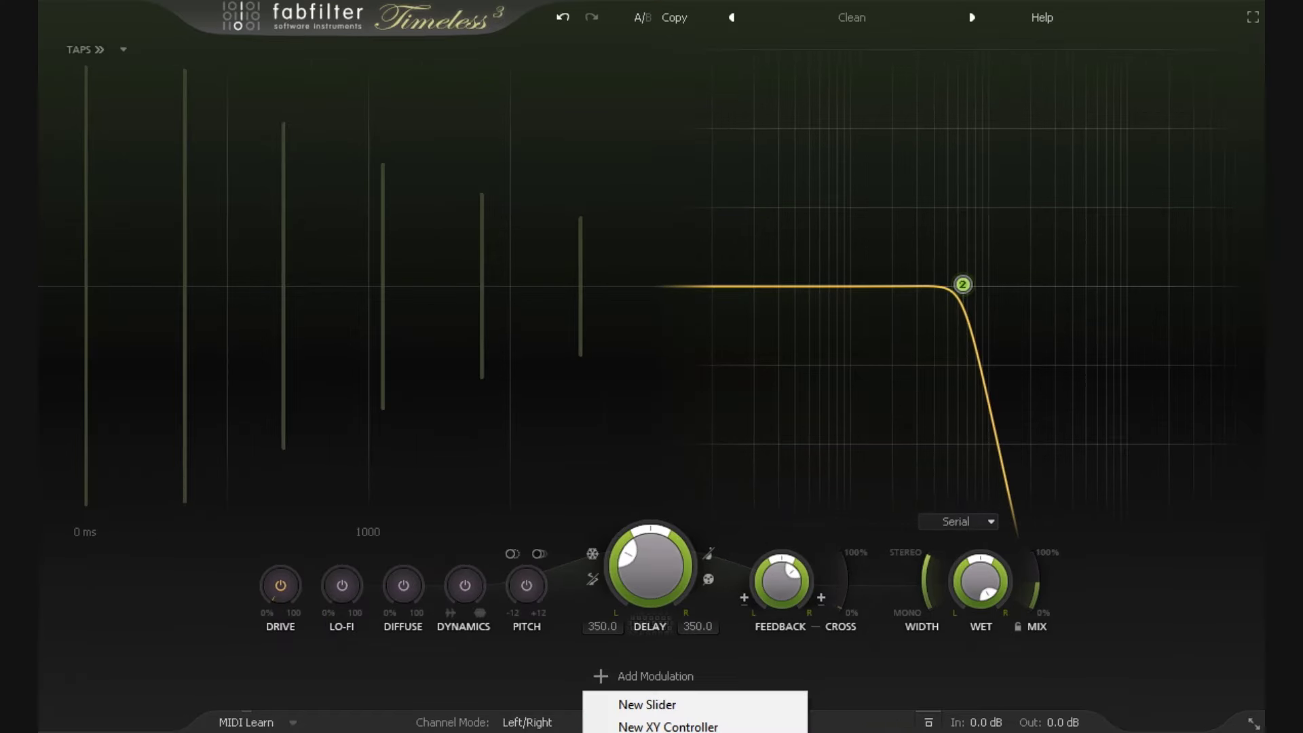
{"action": "left_click", "coordinate": [651, 732]}
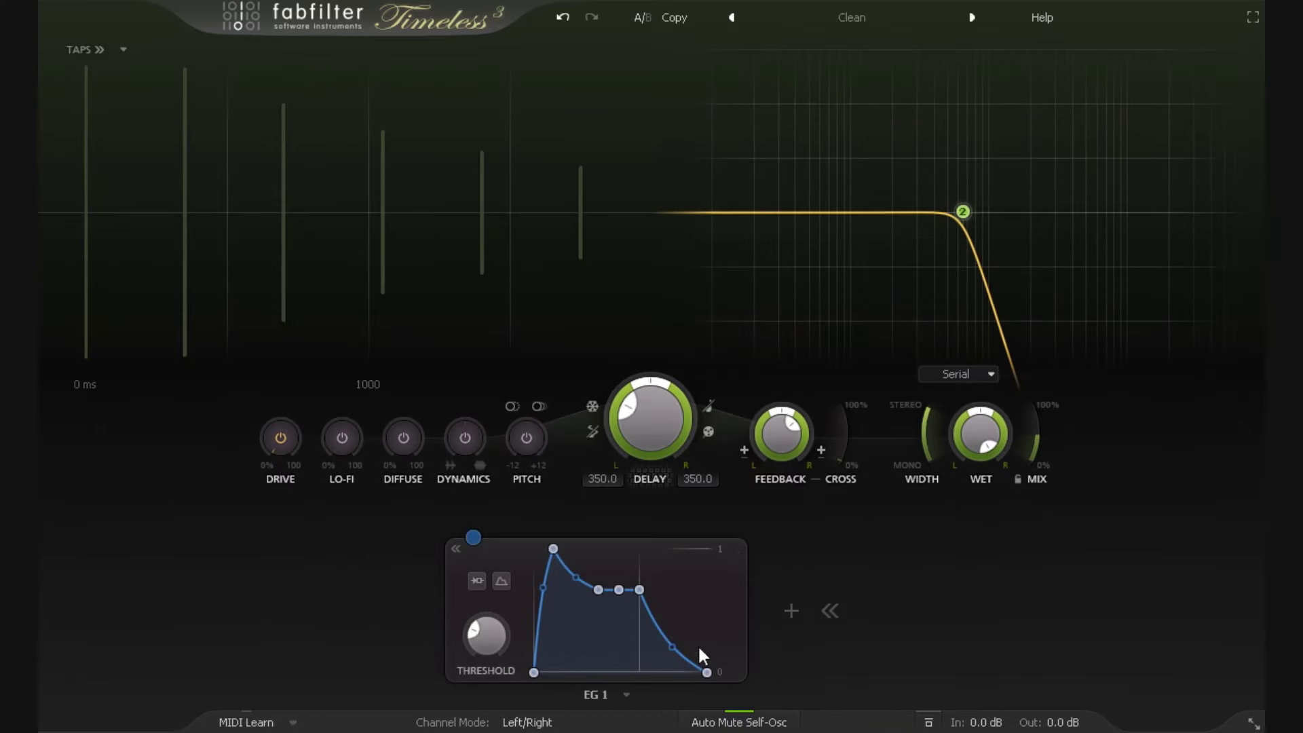
{"action": "left_click_drag", "start_coordinate": [473, 537], "coordinate": [926, 216]}
{"action": "mouse_move", "coordinate": [1031, 248]}
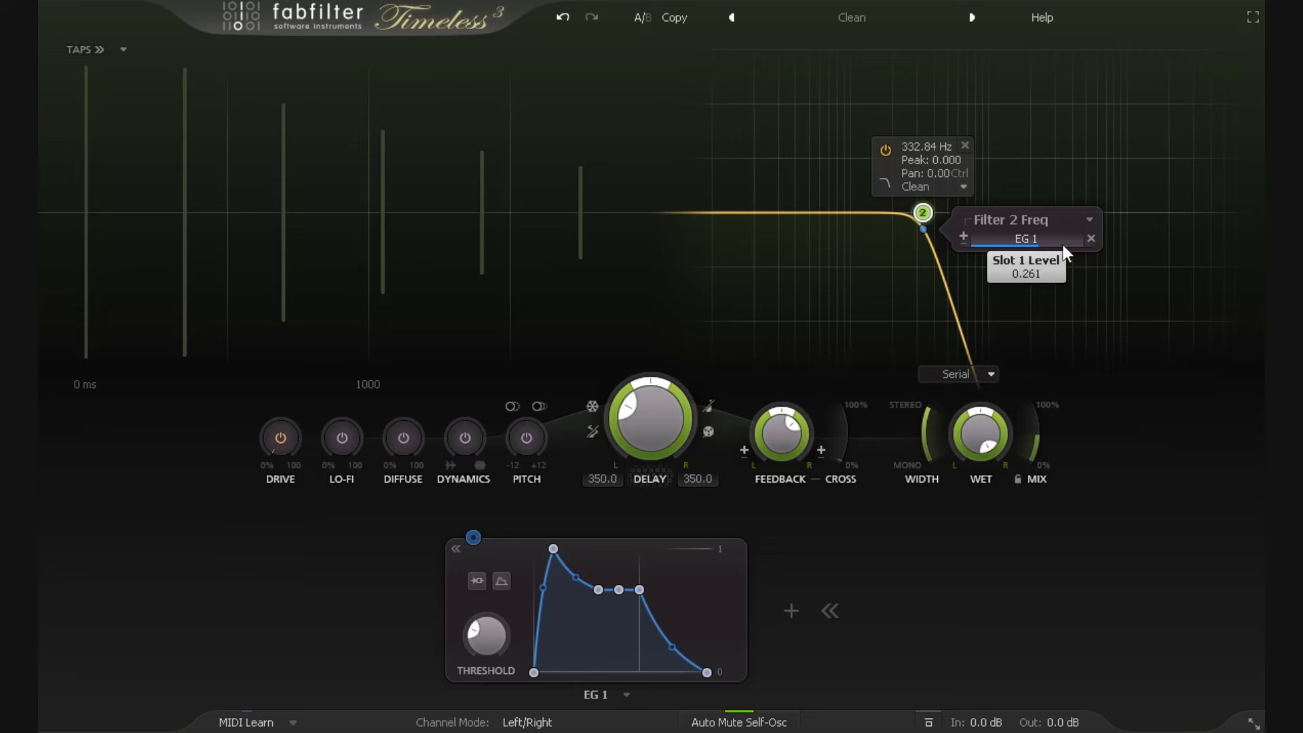
Step: Increase EG 1's modulation level on the frequency of filter 2 and start playback
{"action": "left_click_drag", "start_coordinate": [1064, 246], "coordinate": [1086, 242]}
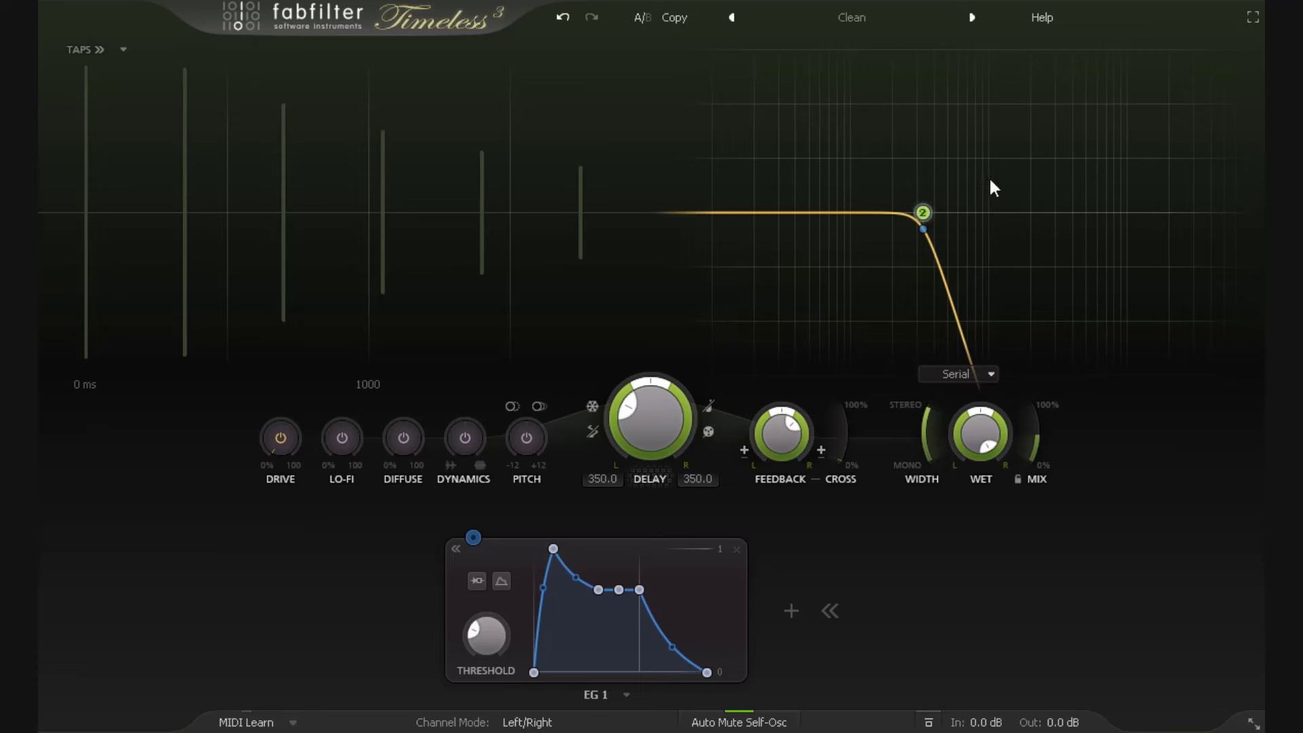
{"action": "mouse_move", "coordinate": [937, 240]}
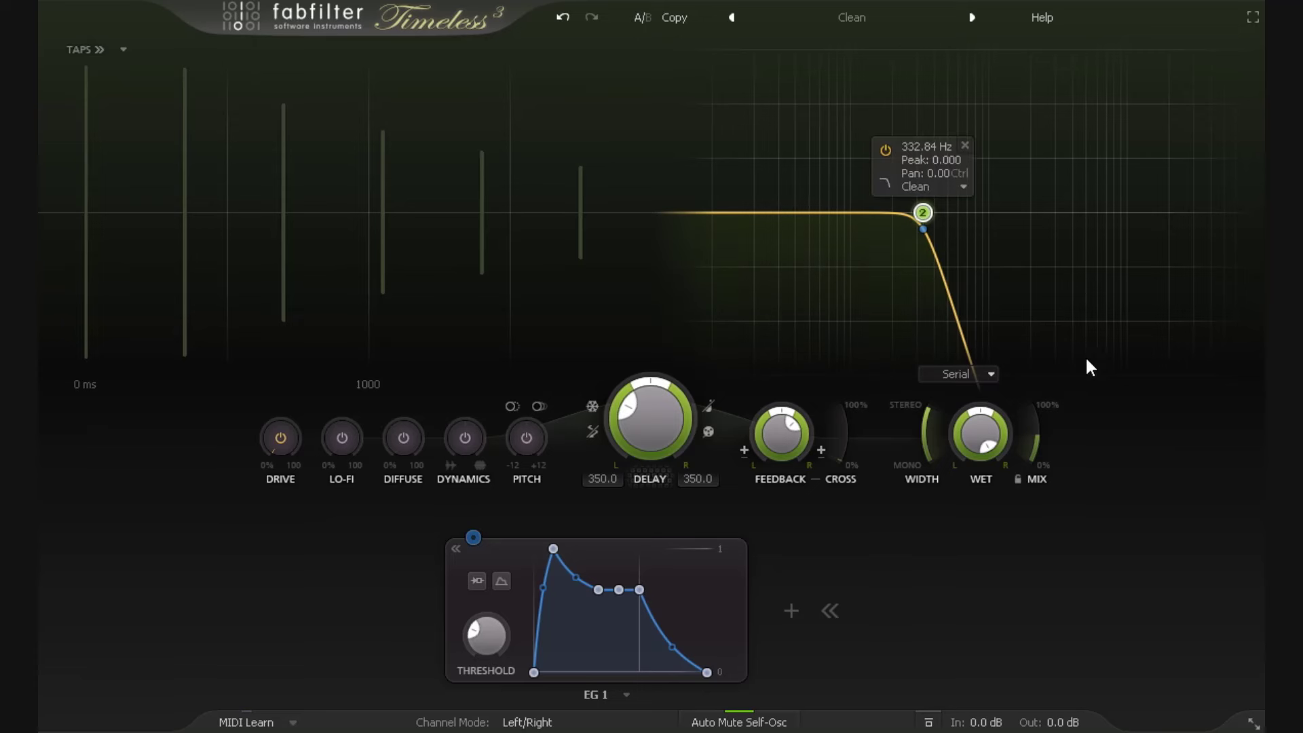
{"action": "mouse_move", "coordinate": [787, 215]}
{"action": "key", "text": "space"}
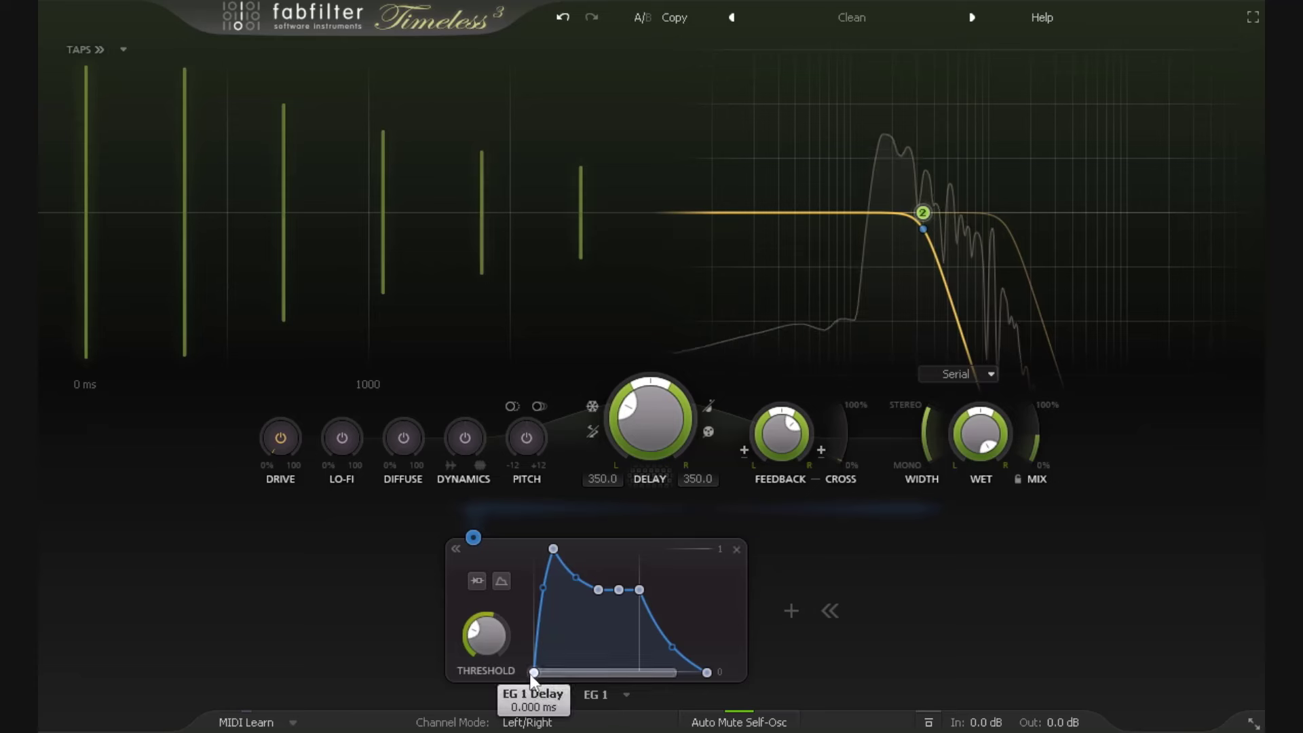
{"action": "mouse_move", "coordinate": [996, 232]}
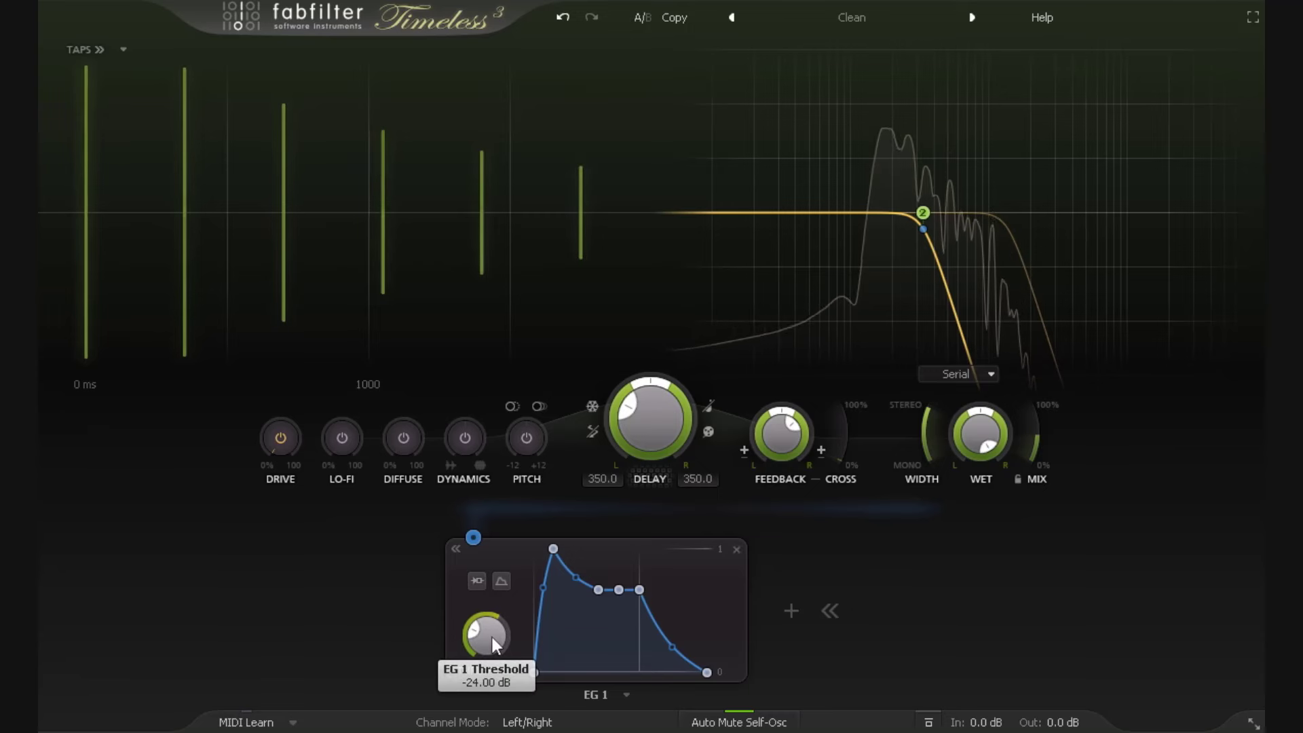
Step: Raise EG 1's threshold during playback, trying several levels such as about -16 dB
{"action": "scroll", "coordinate": [494, 637], "scroll_direction": "up", "scroll_amount": 3}
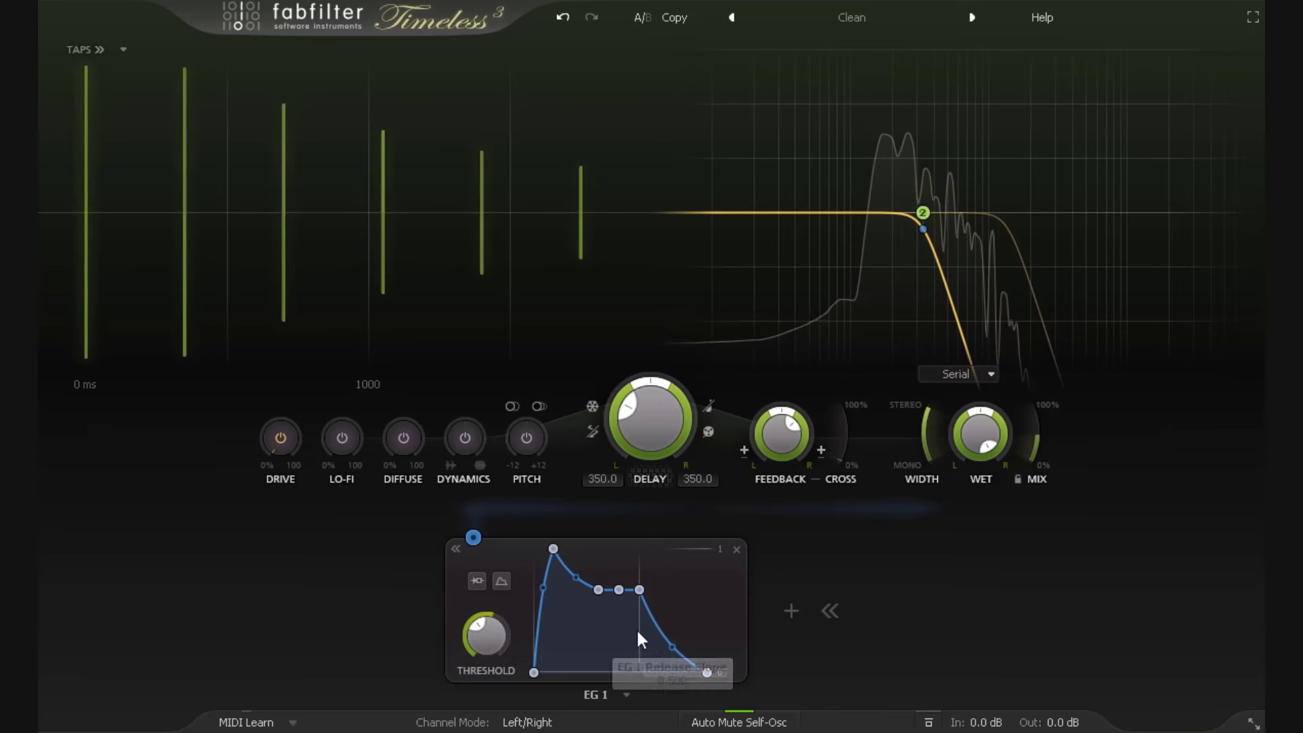
{"action": "mouse_move", "coordinate": [964, 198]}
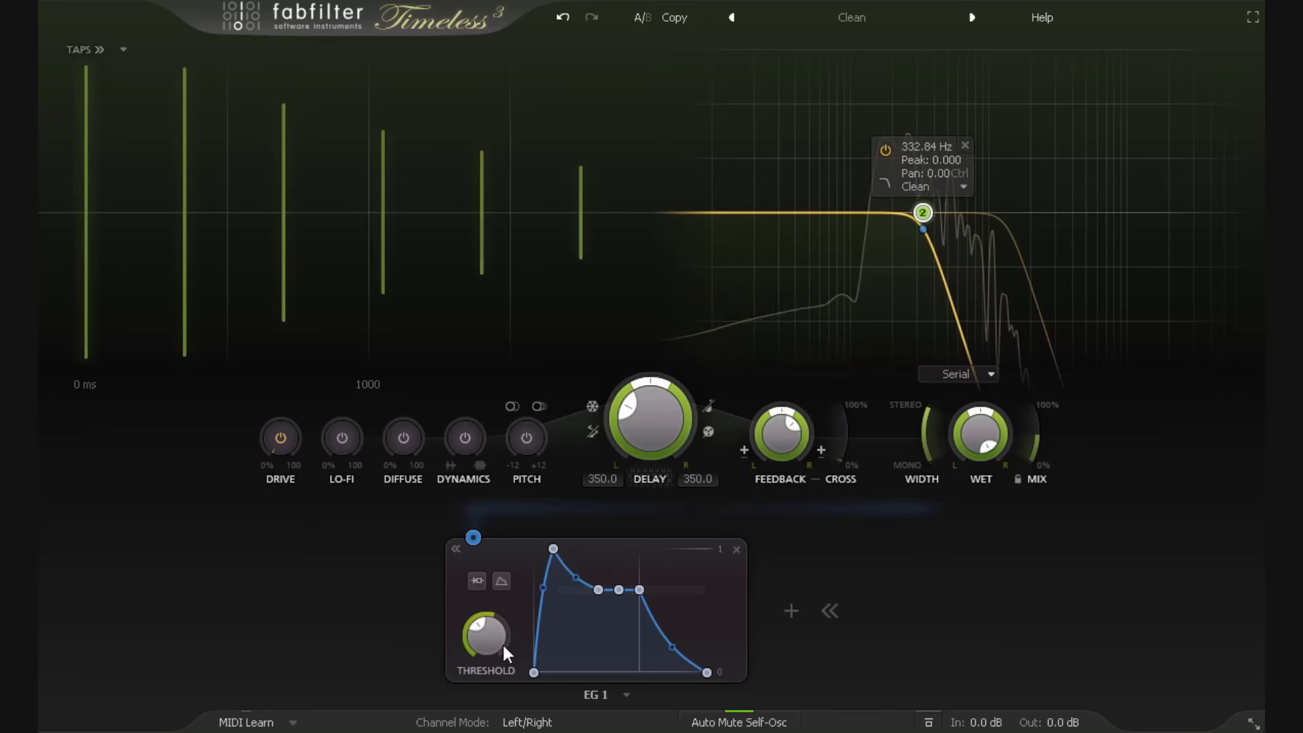
{"action": "scroll", "coordinate": [496, 616], "scroll_direction": "up", "scroll_amount": 3}
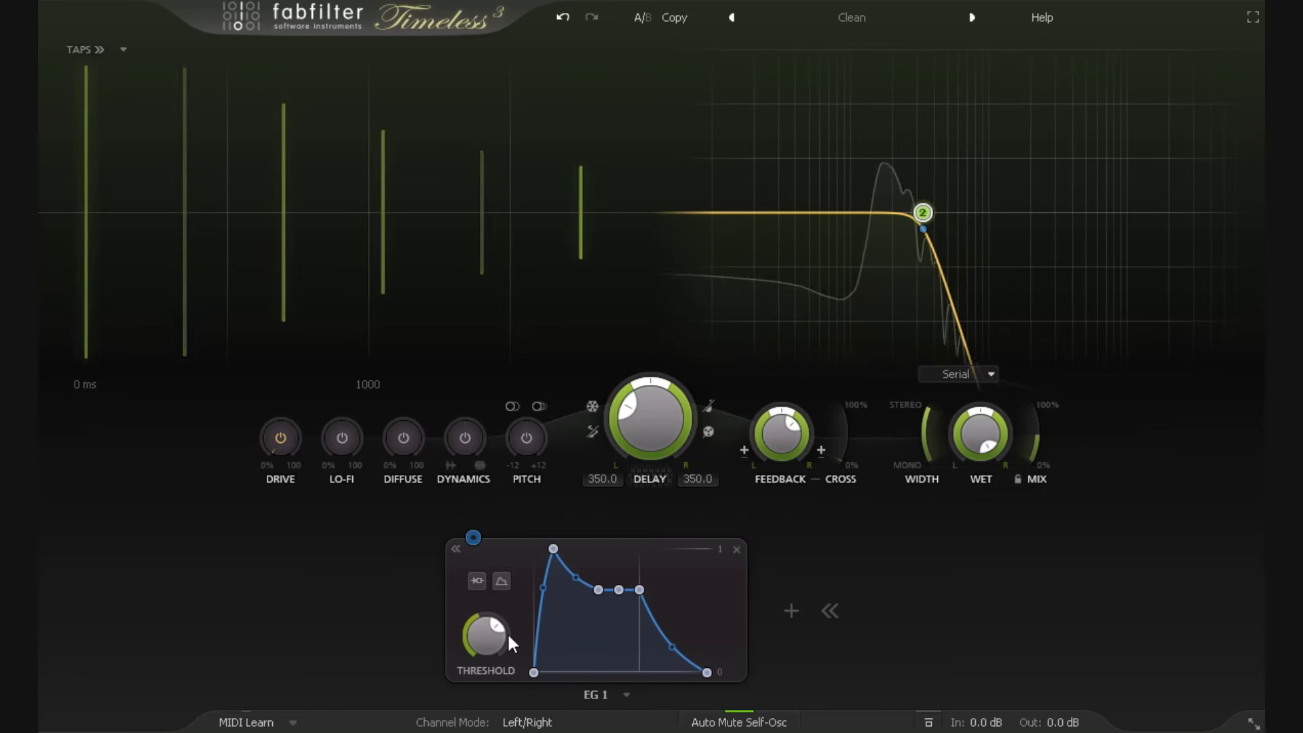
{"action": "mouse_move", "coordinate": [500, 629]}
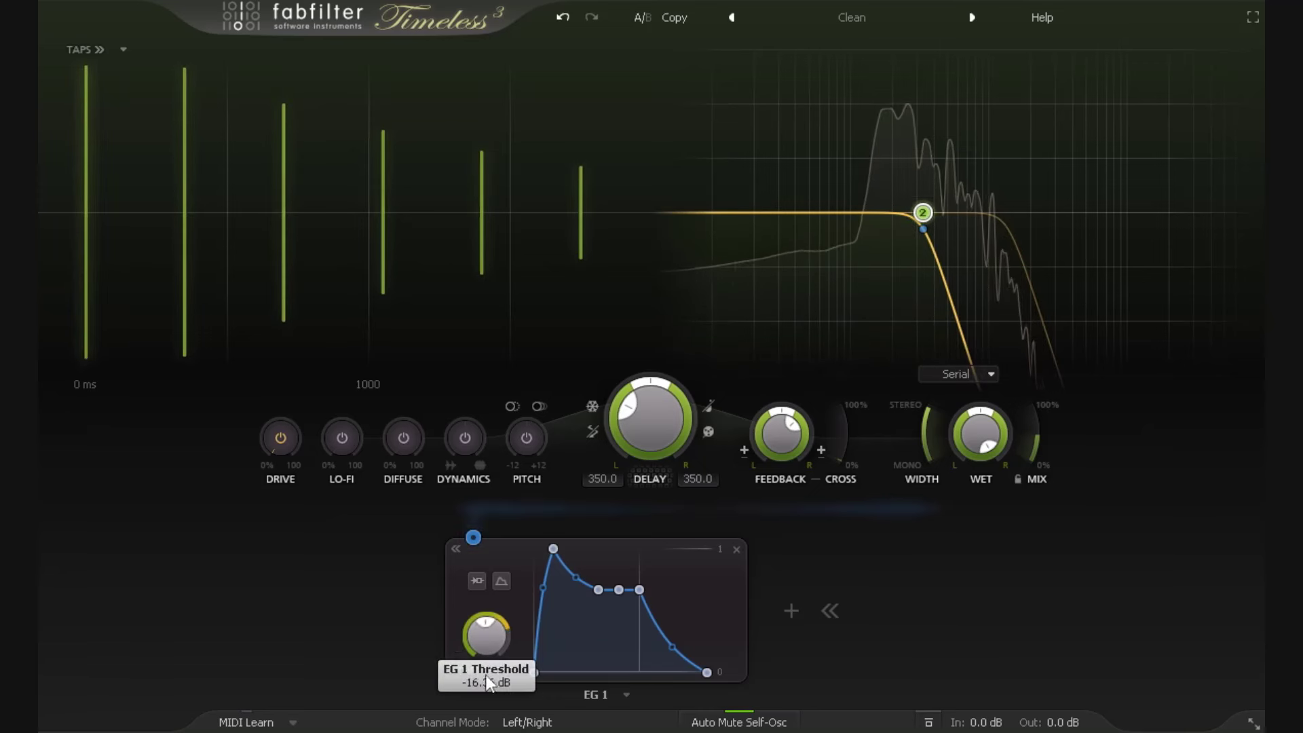
{"action": "left_click_drag", "start_coordinate": [488, 682], "coordinate": [490, 689]}
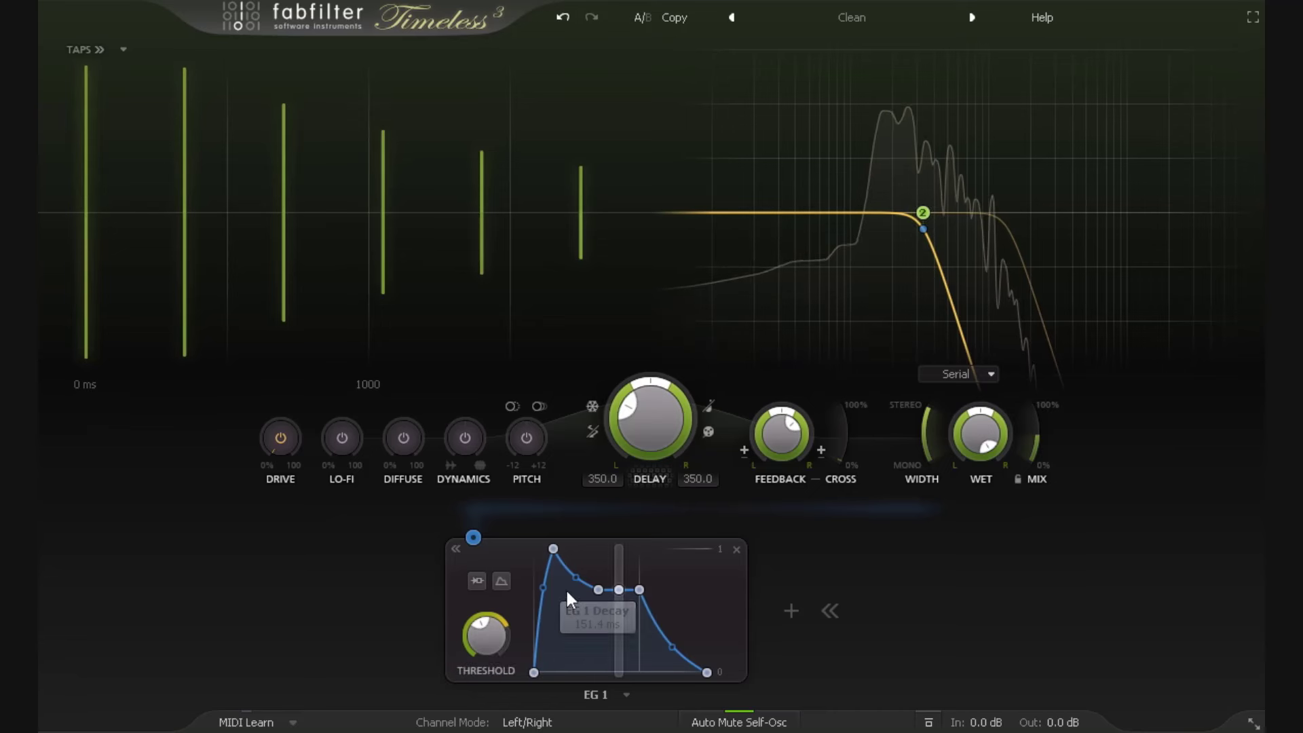
Step: Pull EG 1's sustain down to its minimum and shorten its release while the chords play
{"action": "mouse_move", "coordinate": [536, 675]}
{"action": "left_mouse_down"}
{"action": "mouse_move", "coordinate": [593, 655]}
{"action": "mouse_move", "coordinate": [543, 673]}
{"action": "left_mouse_up"}
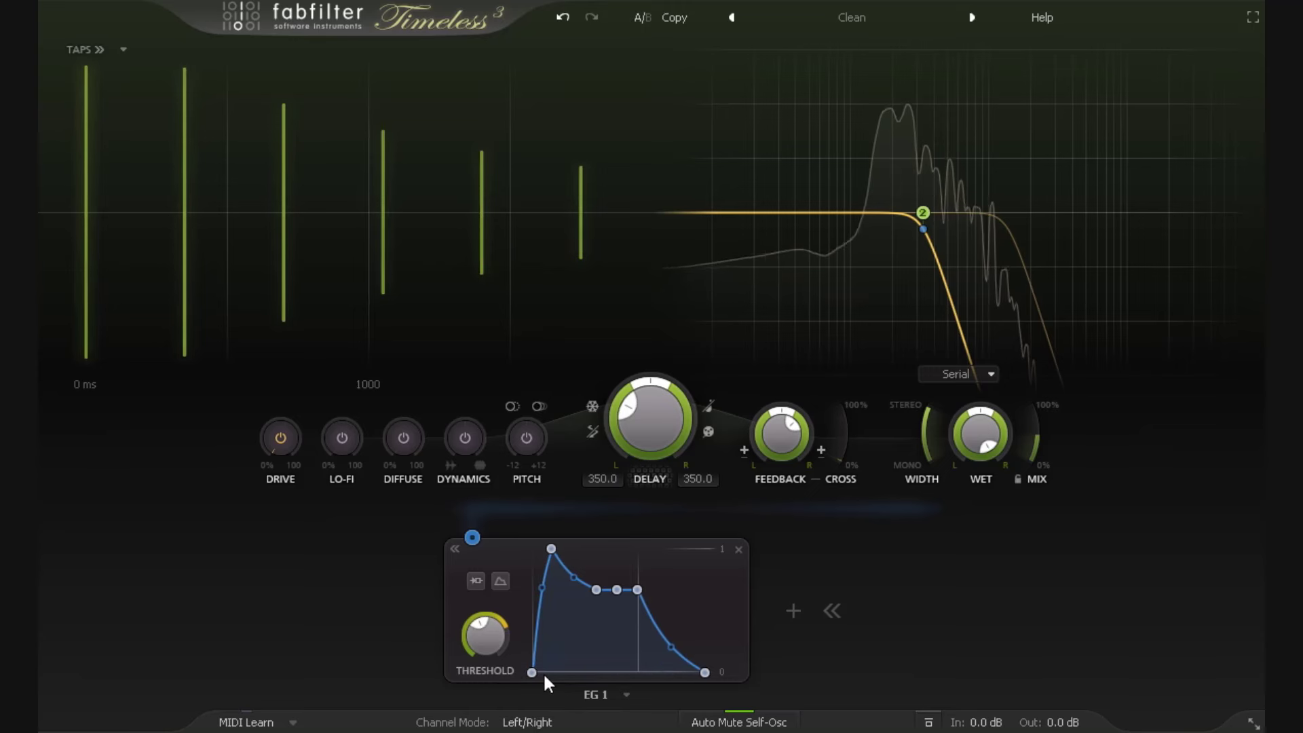
{"action": "mouse_move", "coordinate": [638, 590]}
{"action": "left_mouse_down"}
{"action": "mouse_move", "coordinate": [736, 581]}
{"action": "mouse_move", "coordinate": [633, 589]}
{"action": "left_mouse_up"}
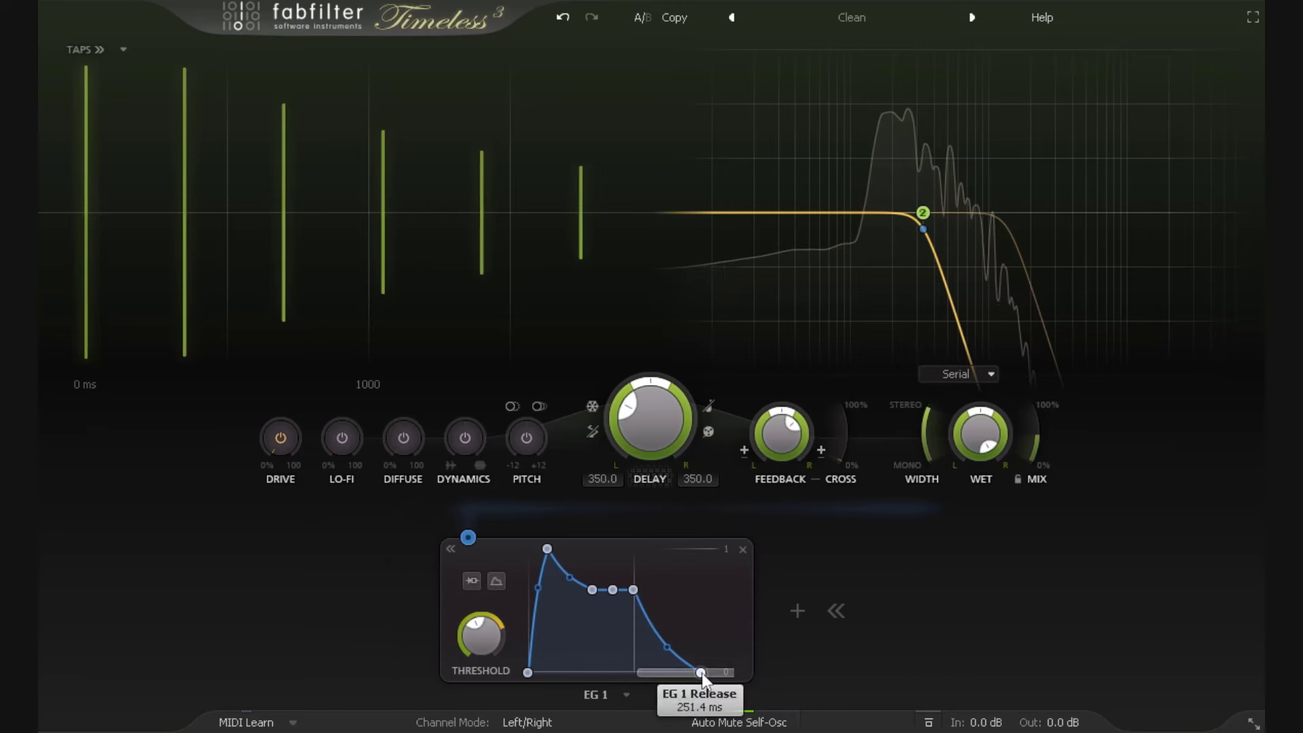
{"action": "left_click_drag", "start_coordinate": [623, 583], "coordinate": [645, 678]}
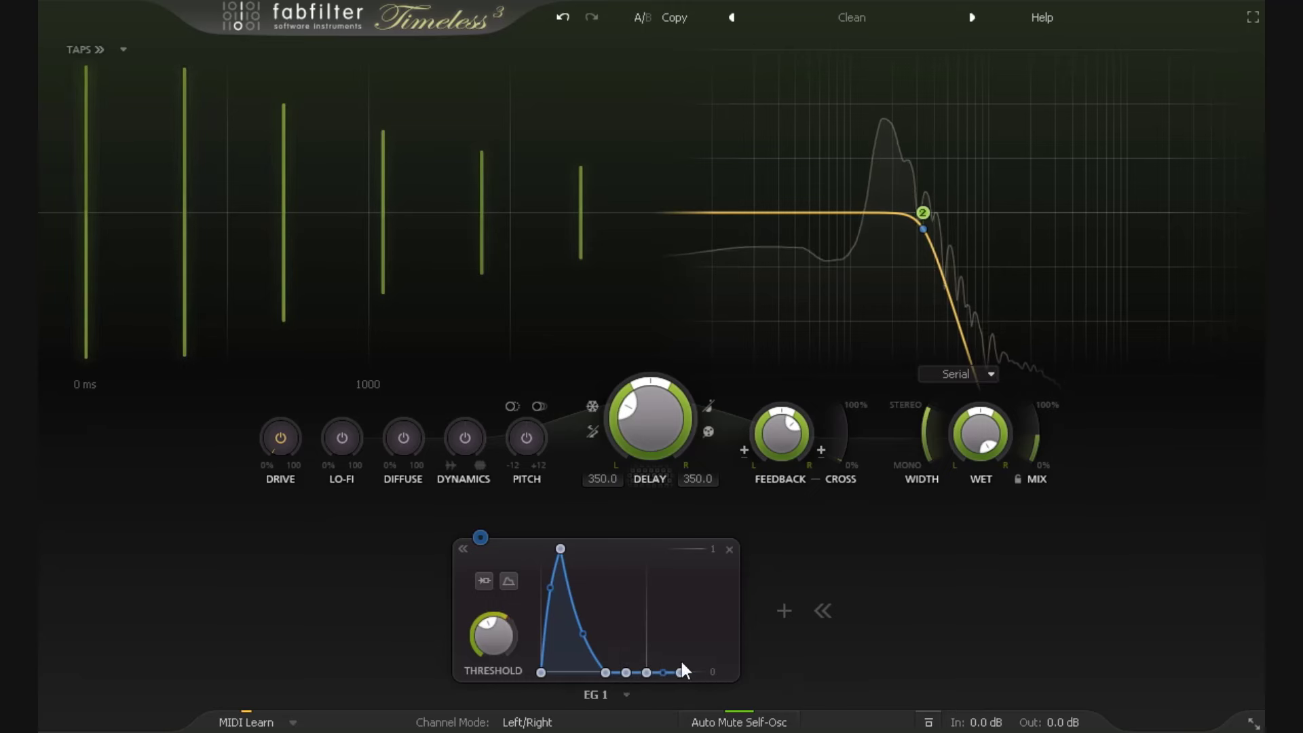
{"action": "mouse_move", "coordinate": [616, 674]}
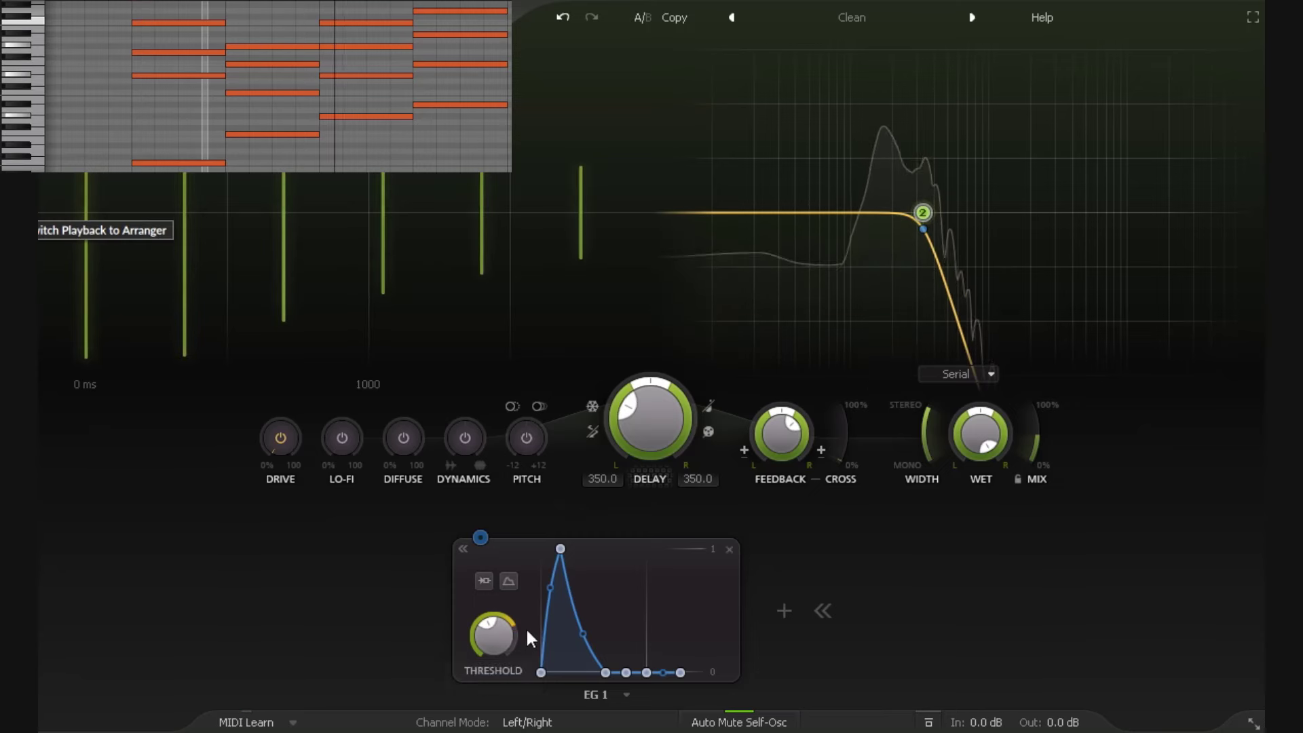
{"action": "mouse_move", "coordinate": [508, 622]}
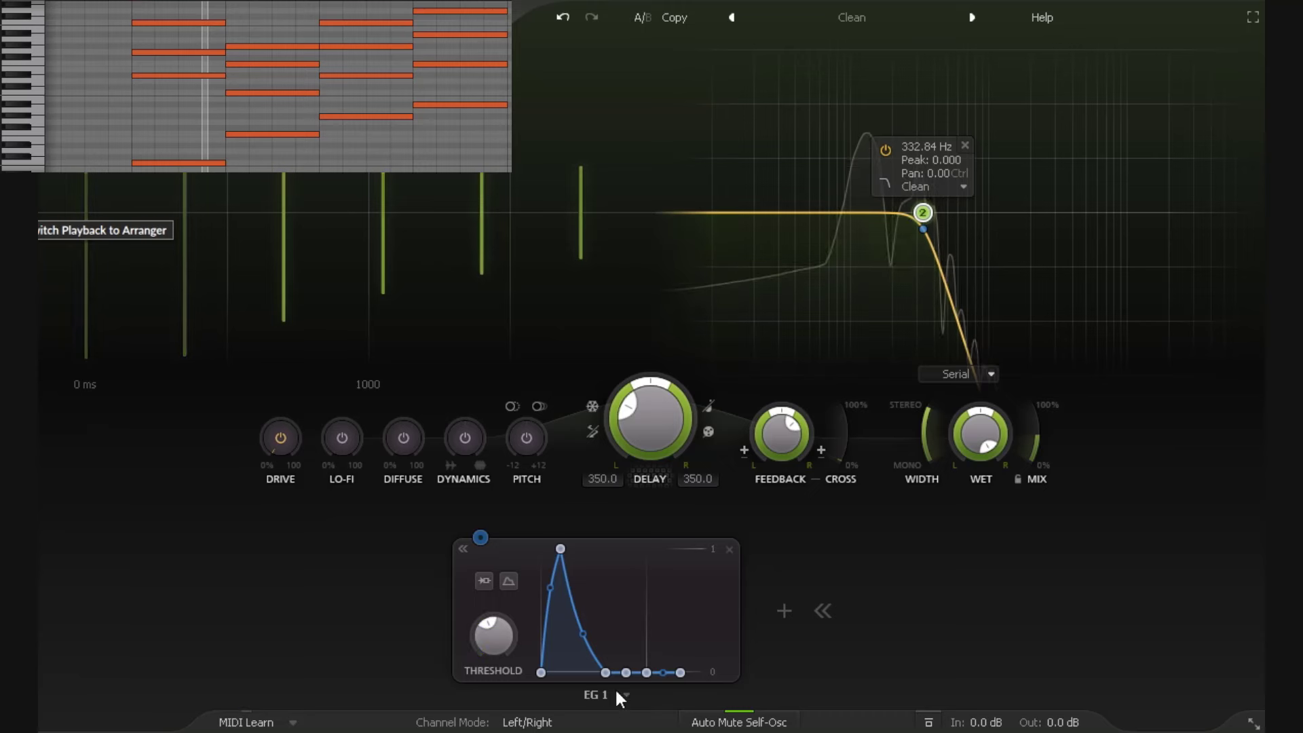
Step: Raise EG 1's sustain to a little above half height for the long chords
{"action": "left_click_drag", "start_coordinate": [626, 671], "coordinate": [625, 599]}
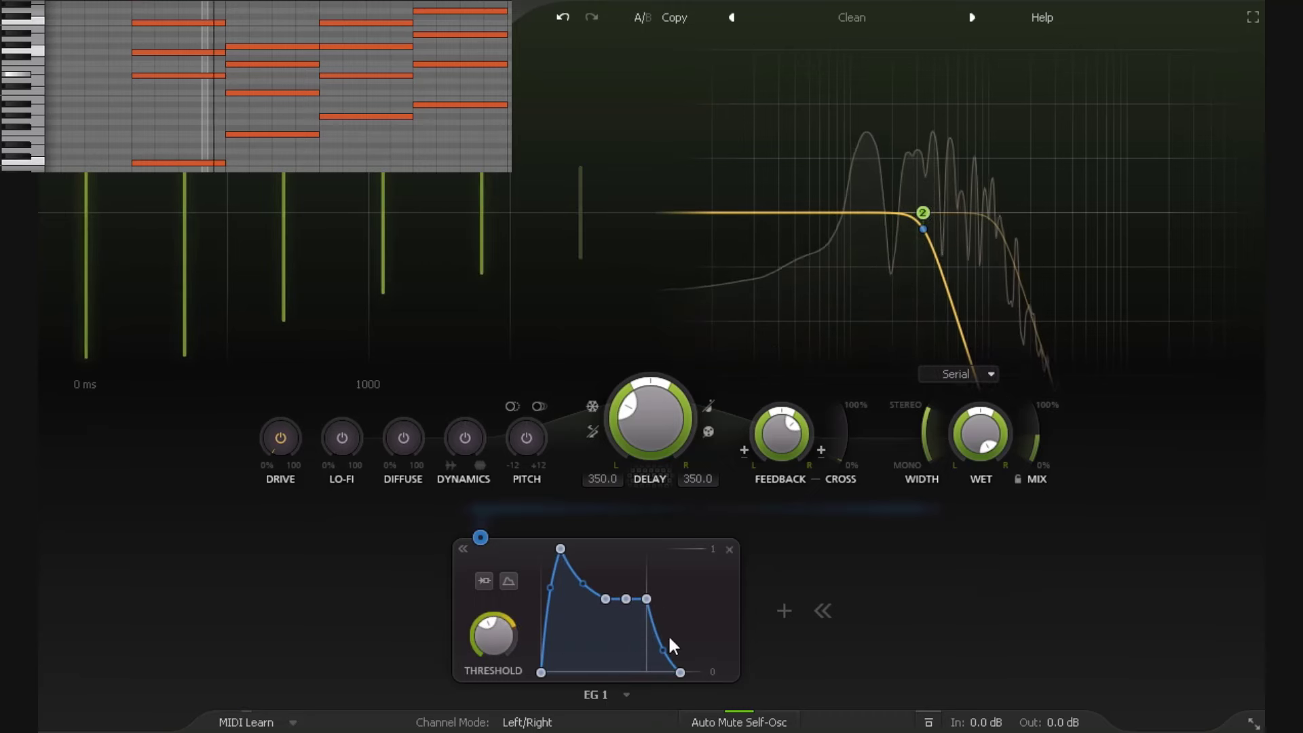
{"action": "mouse_move", "coordinate": [981, 297]}
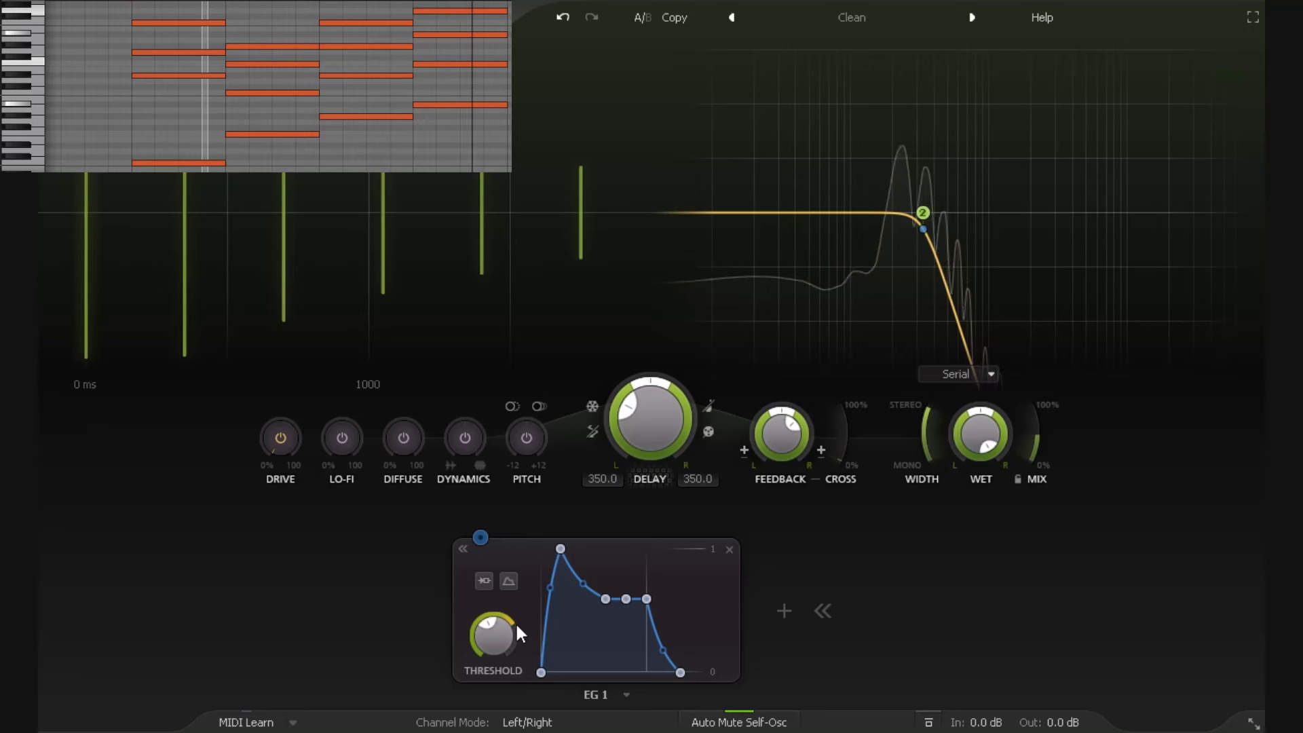
{"action": "mouse_move", "coordinate": [495, 628]}
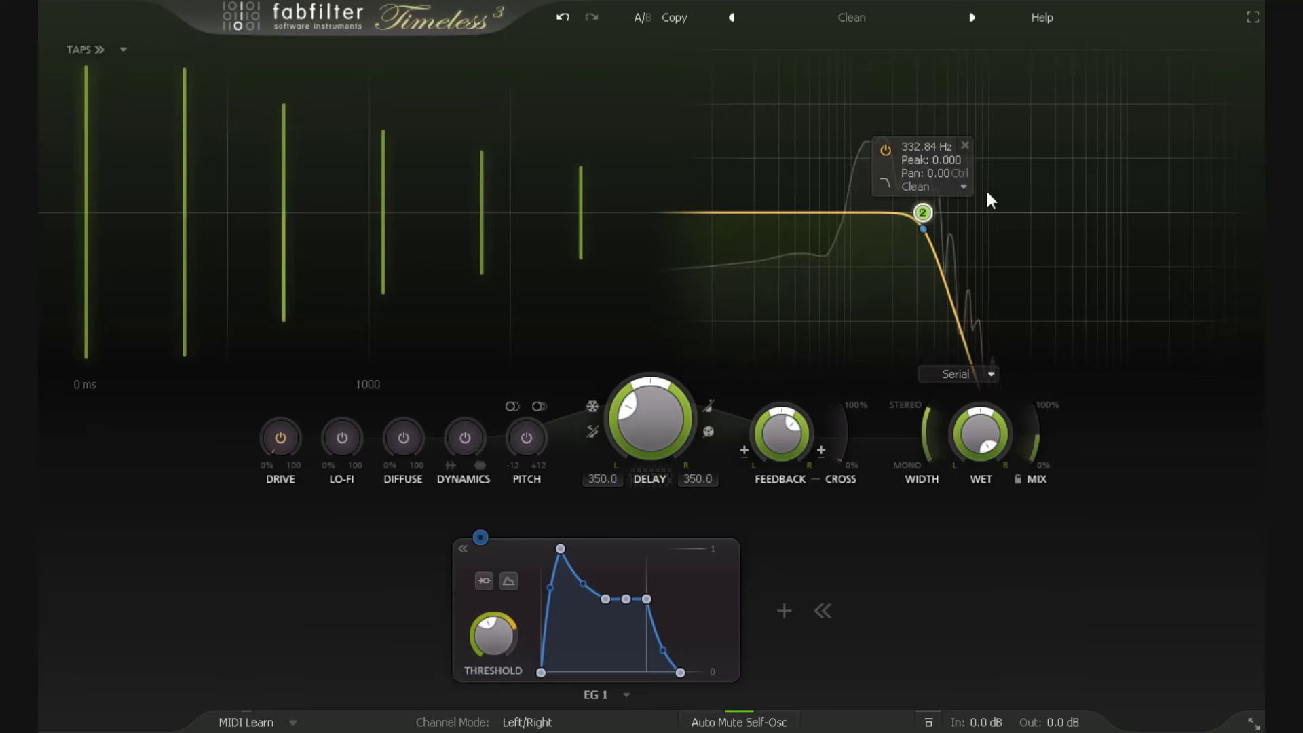
Step: Drop EG 1's sustain to -INF dB and shorten its decay
{"action": "left_click_drag", "start_coordinate": [626, 599], "coordinate": [623, 688]}
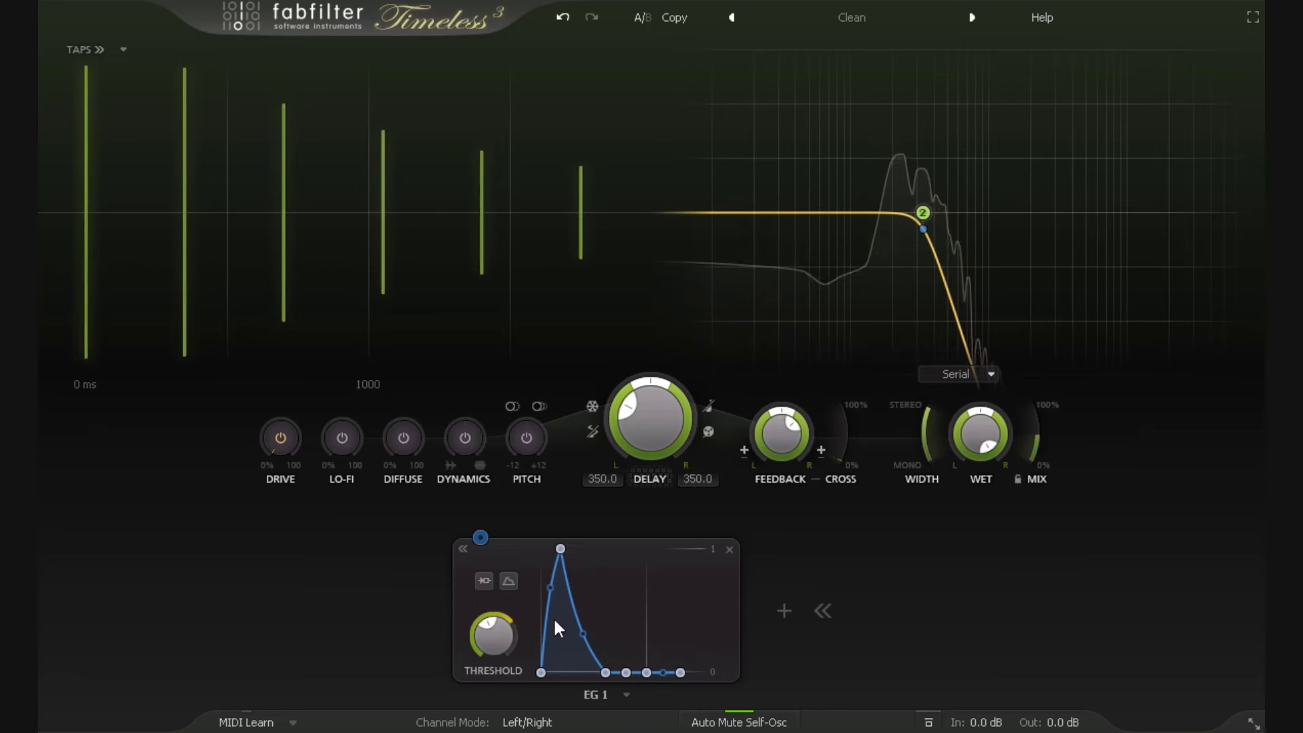
{"action": "left_click_drag", "start_coordinate": [605, 672], "coordinate": [594, 678]}
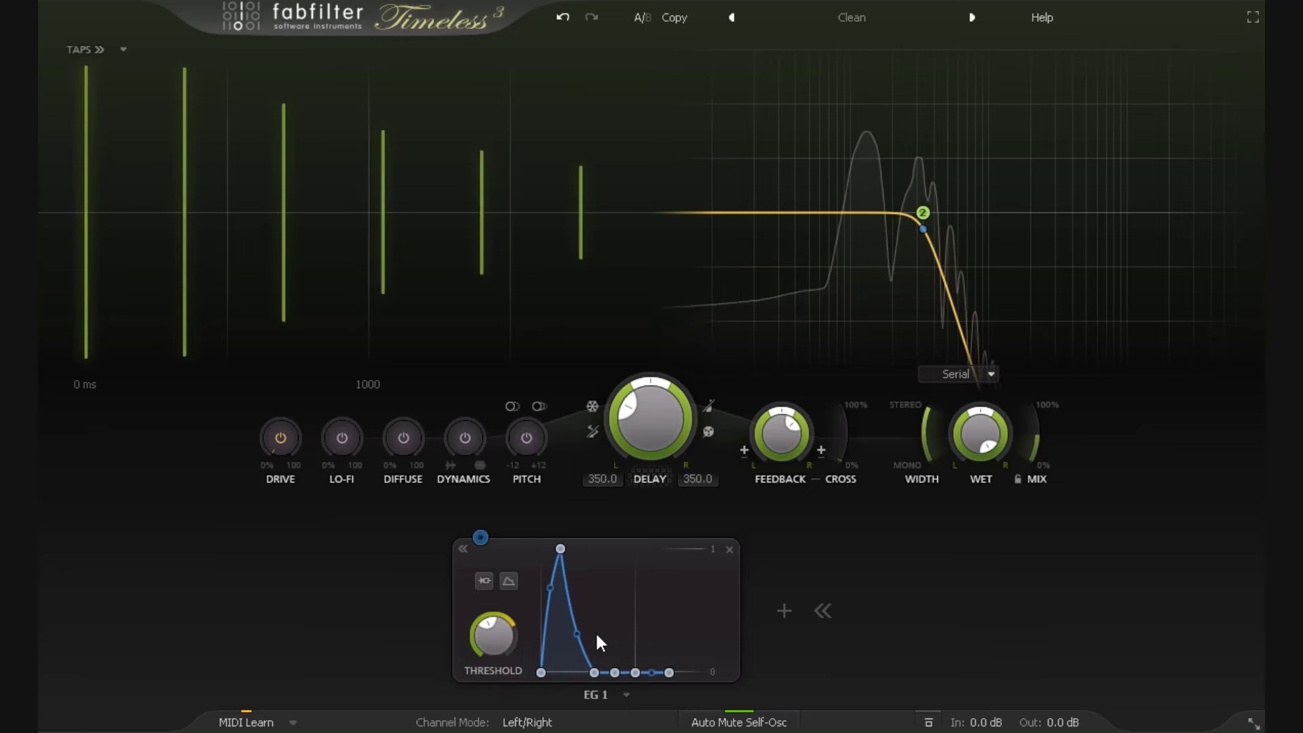
{"action": "mouse_move", "coordinate": [507, 625]}
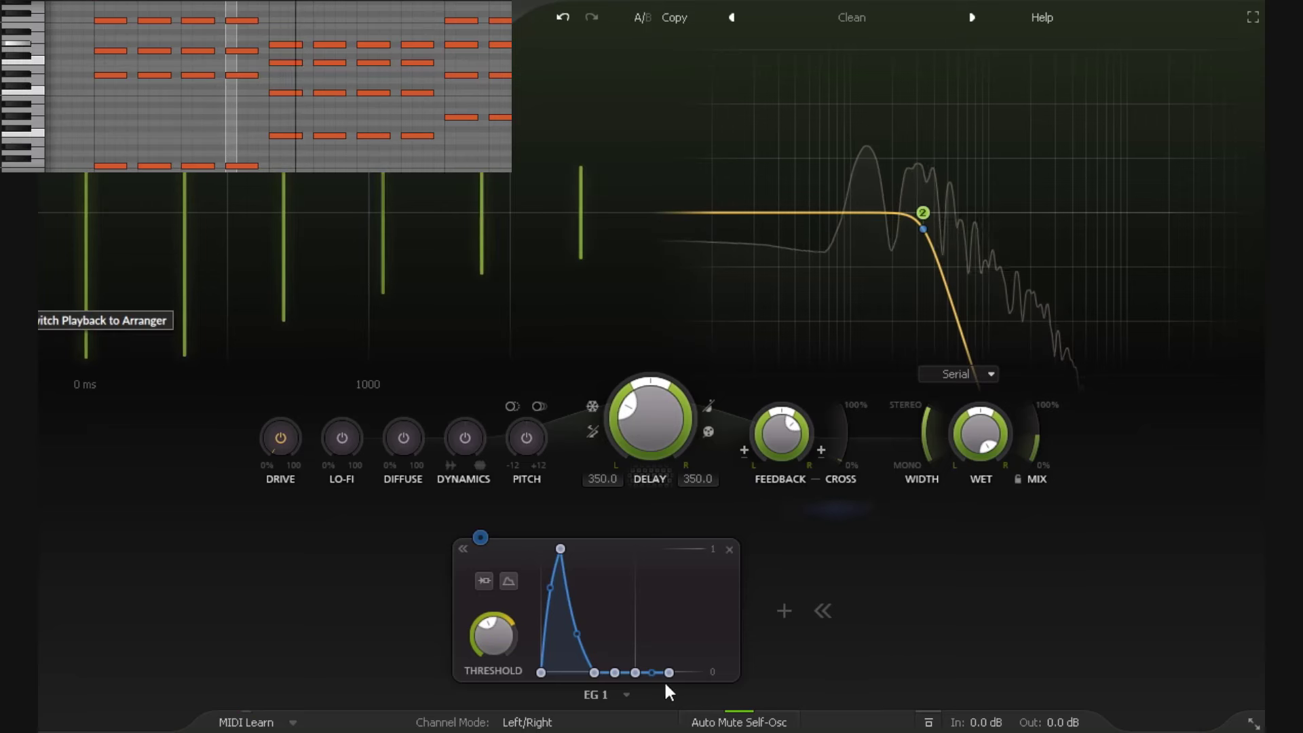
{"action": "mouse_move", "coordinate": [615, 672]}
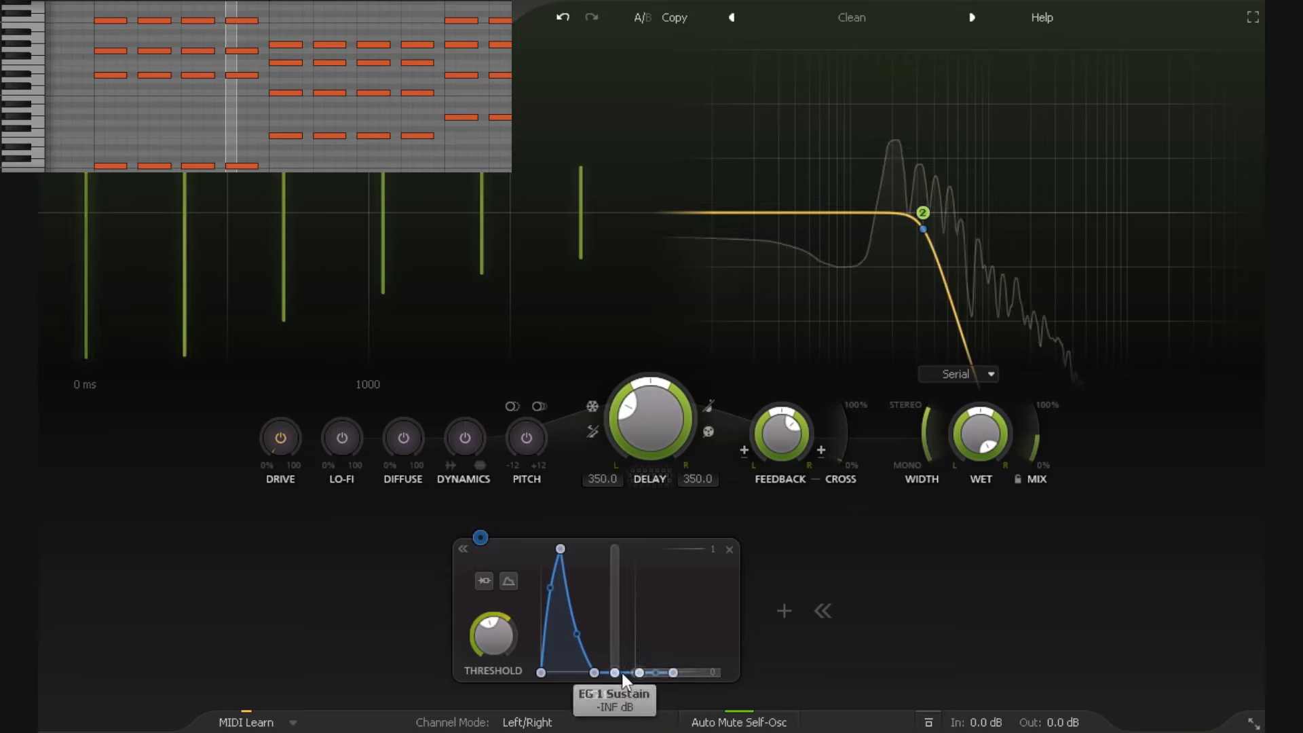
Step: Raise EG 1's sustain partway and move filter 2 to about 339 Hz with a peak of about 0.283
{"action": "left_click_drag", "start_coordinate": [615, 672], "coordinate": [615, 623]}
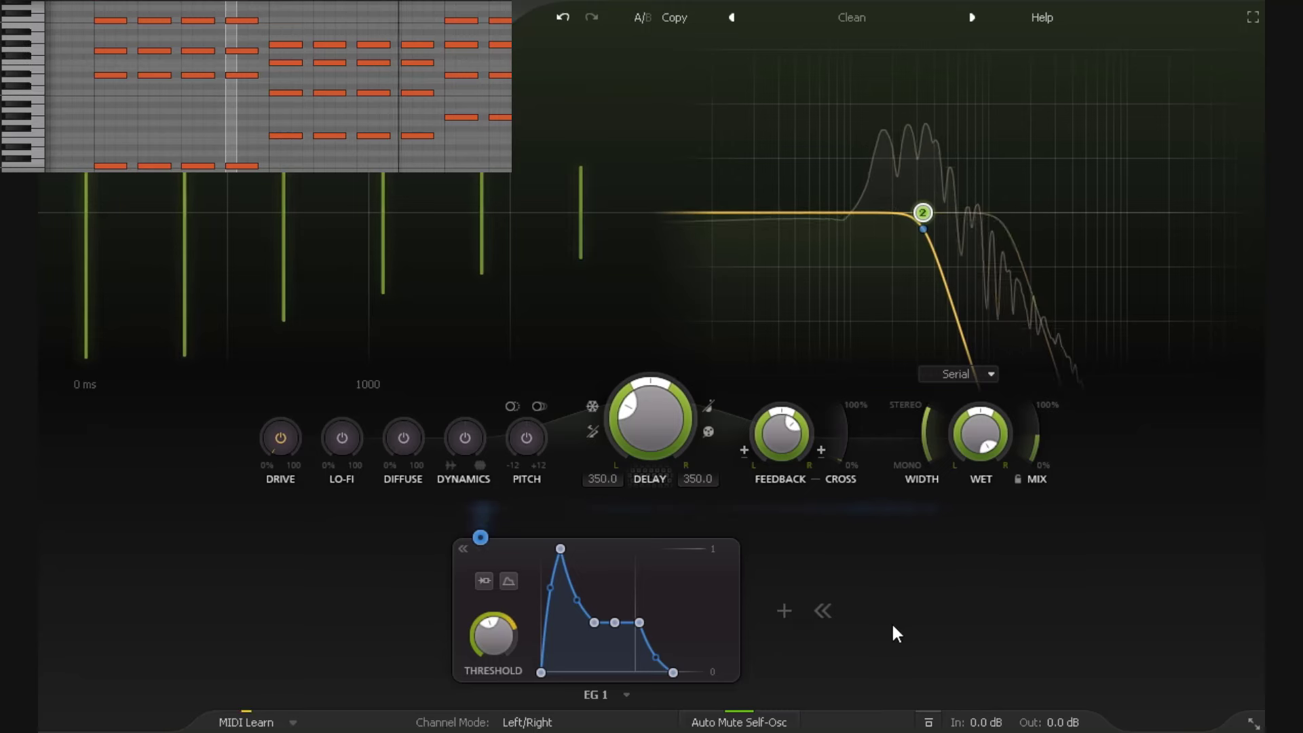
{"action": "left_click_drag", "start_coordinate": [531, 614], "coordinate": [531, 613]}
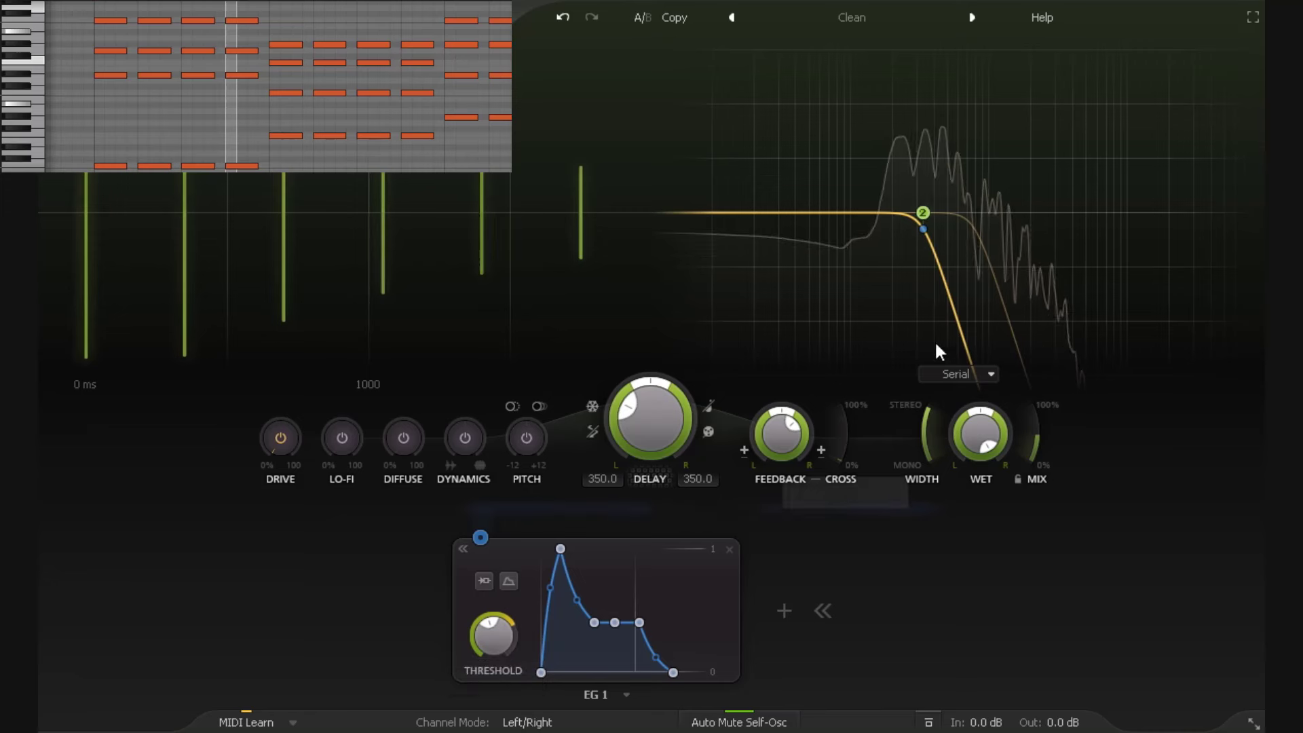
{"action": "mouse_move", "coordinate": [922, 215]}
{"action": "left_click_drag", "start_coordinate": [920, 215], "coordinate": [930, 161]}
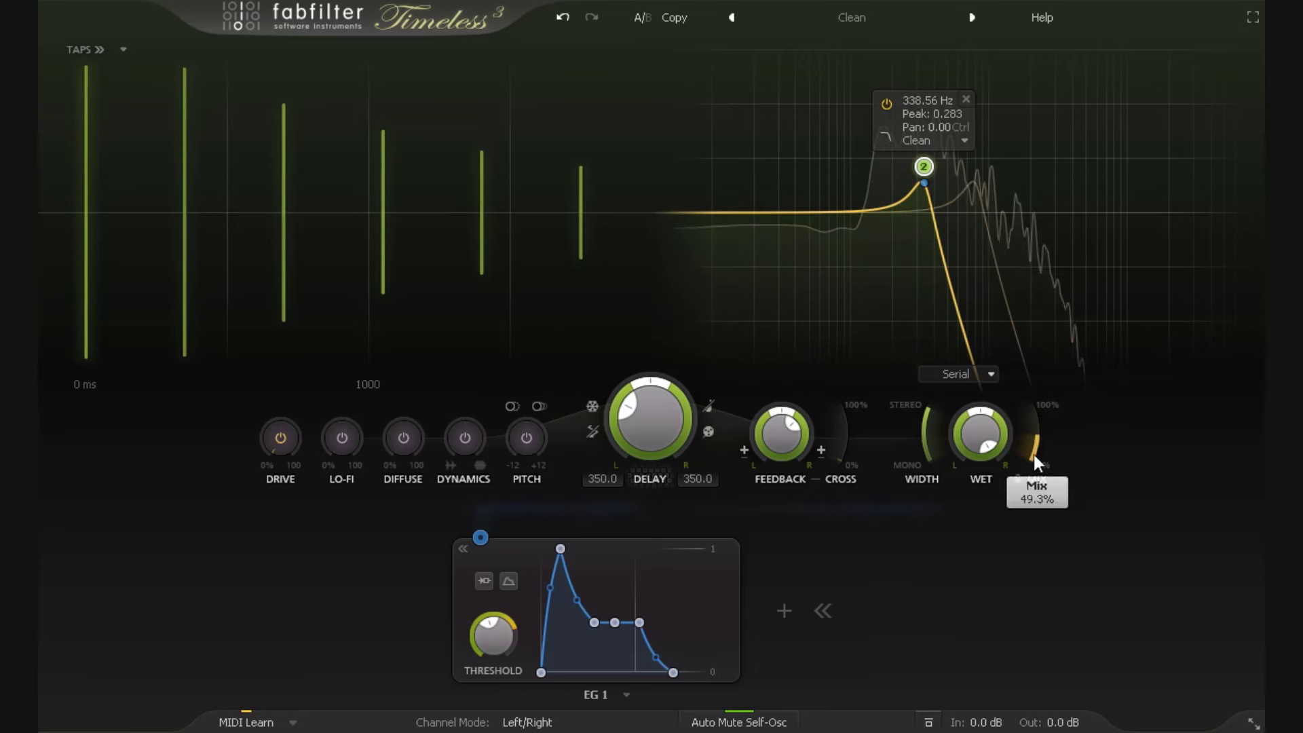
Step: Lower EG 1's sustain and reshape its slopes, with a straight attack, a curved decay and a release slope of 1.000
{"action": "left_click_drag", "start_coordinate": [613, 628], "coordinate": [588, 638]}
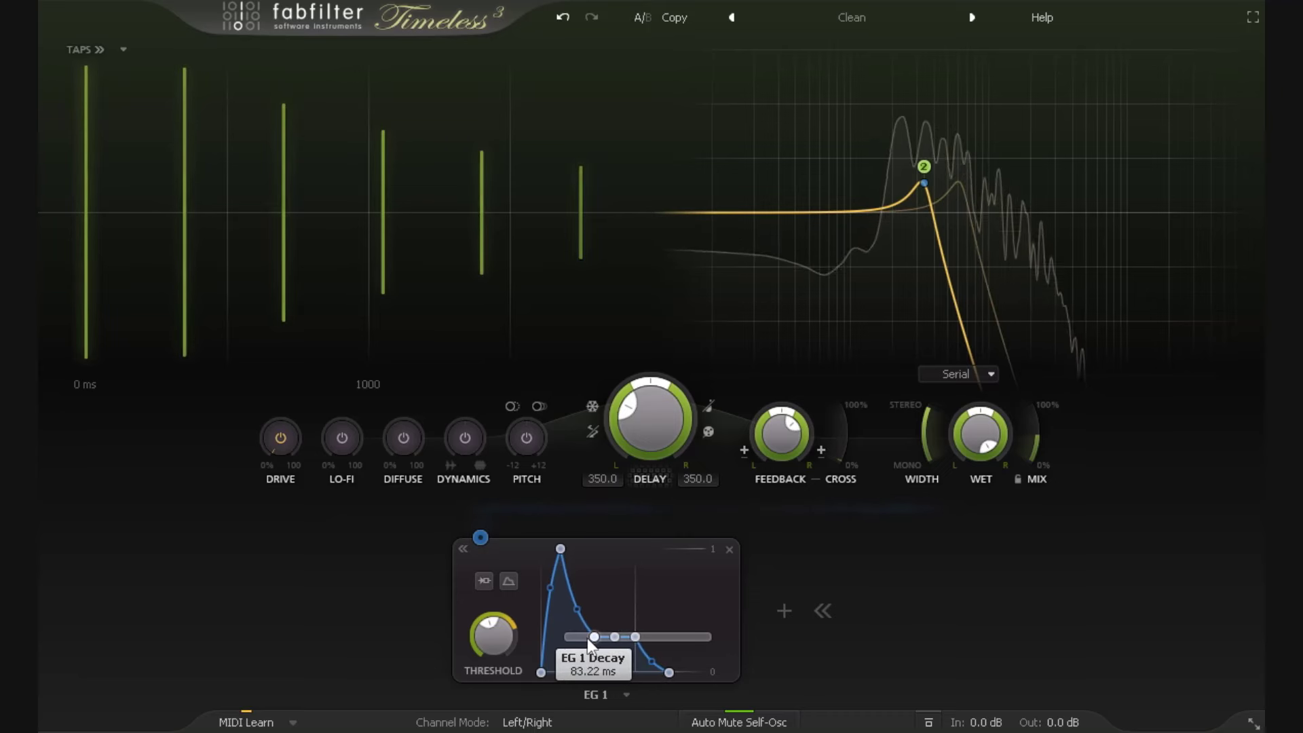
{"action": "left_click_drag", "start_coordinate": [551, 589], "coordinate": [612, 592]}
{"action": "mouse_move", "coordinate": [656, 660]}
{"action": "left_mouse_down"}
{"action": "mouse_move", "coordinate": [657, 621]}
{"action": "mouse_move", "coordinate": [673, 670]}
{"action": "left_mouse_up"}
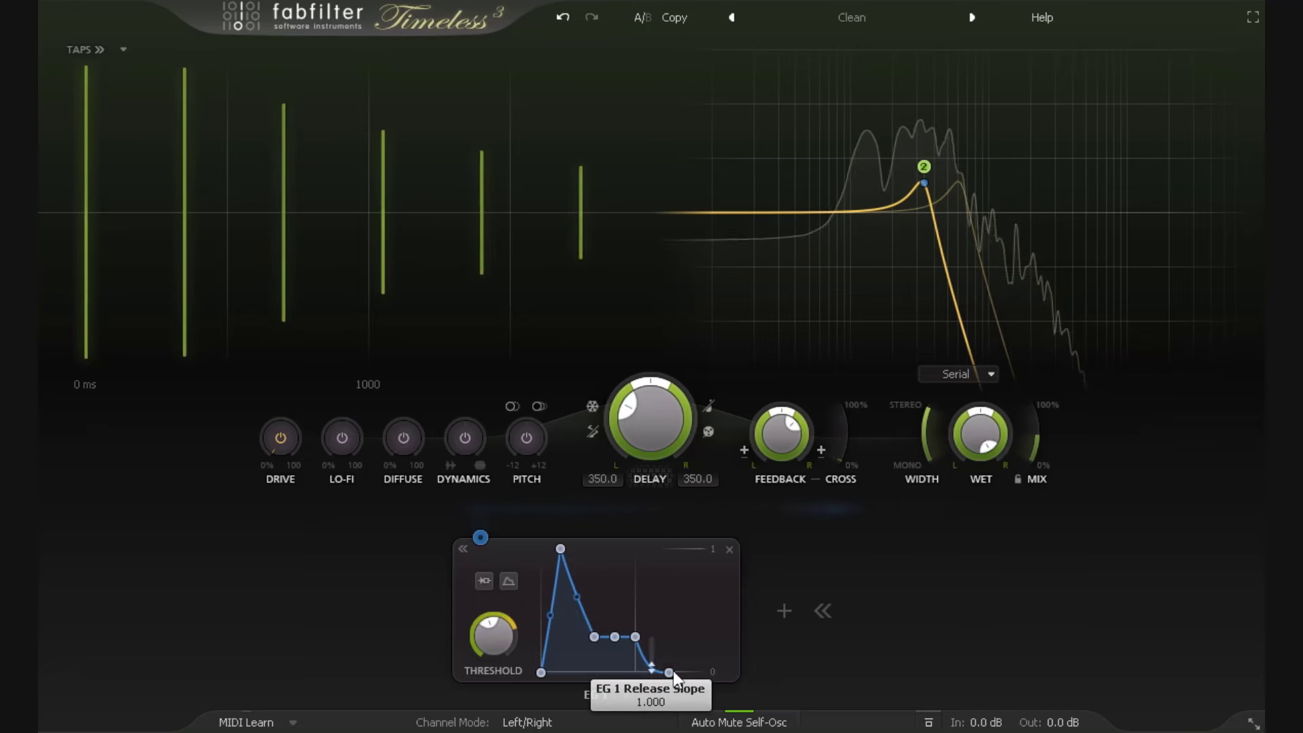
{"action": "left_click_drag", "start_coordinate": [575, 597], "coordinate": [615, 607]}
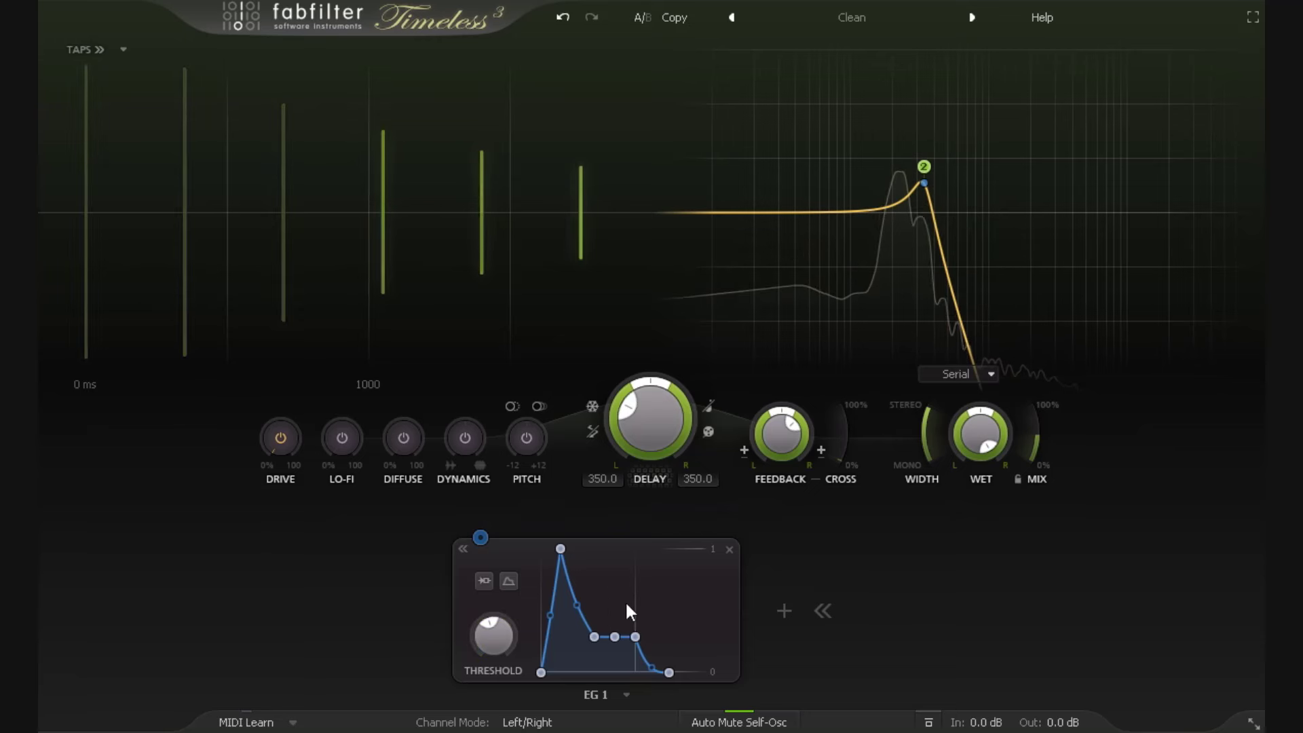
Step: Switch EG 1 to Neutral Sustain mode and move filter 2 to about 388 Hz with a peak of about 0.132
{"action": "left_click", "coordinate": [507, 582]}
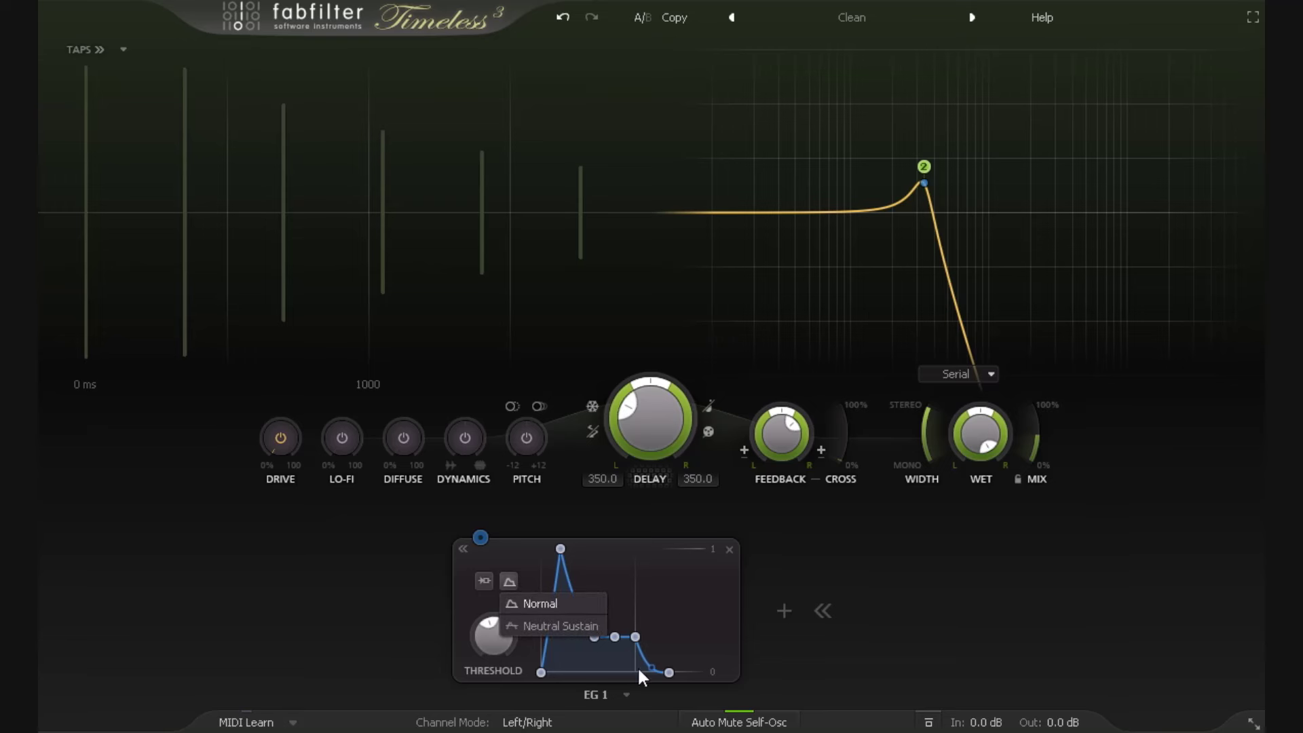
{"action": "left_click", "coordinate": [559, 624]}
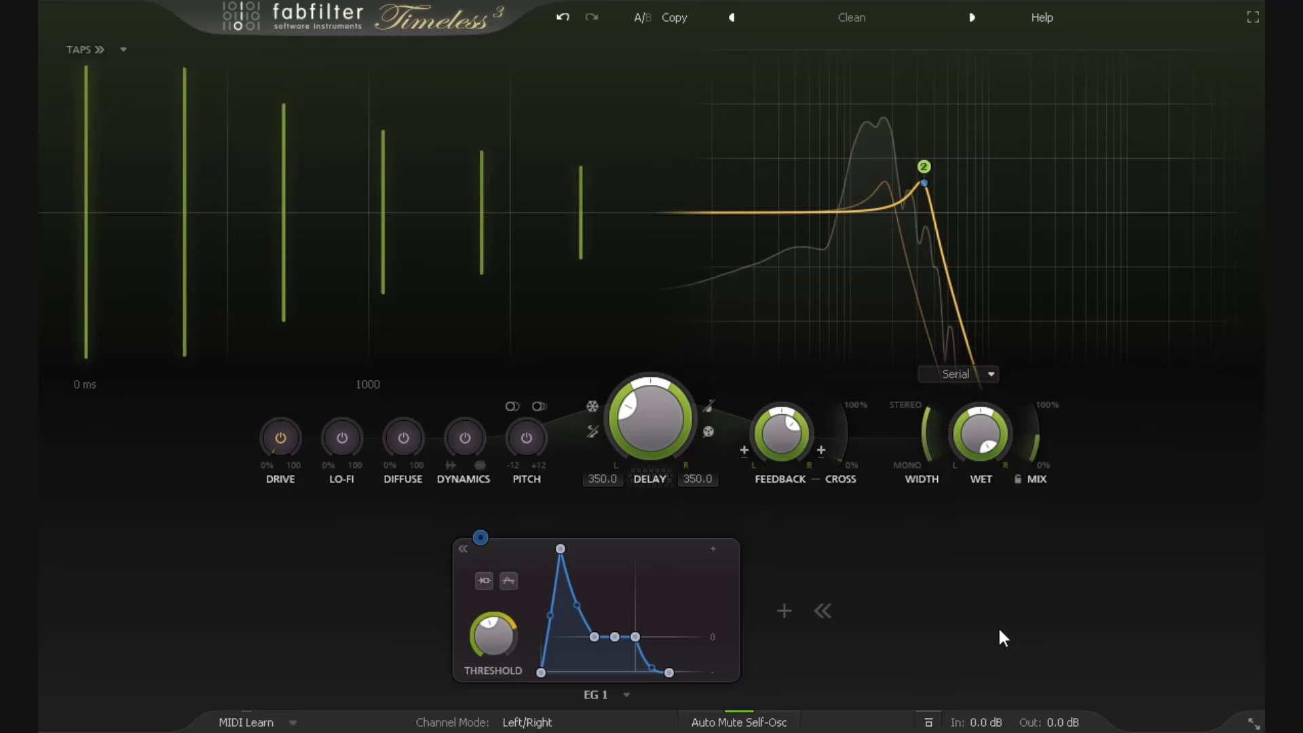
{"action": "mouse_move", "coordinate": [856, 210]}
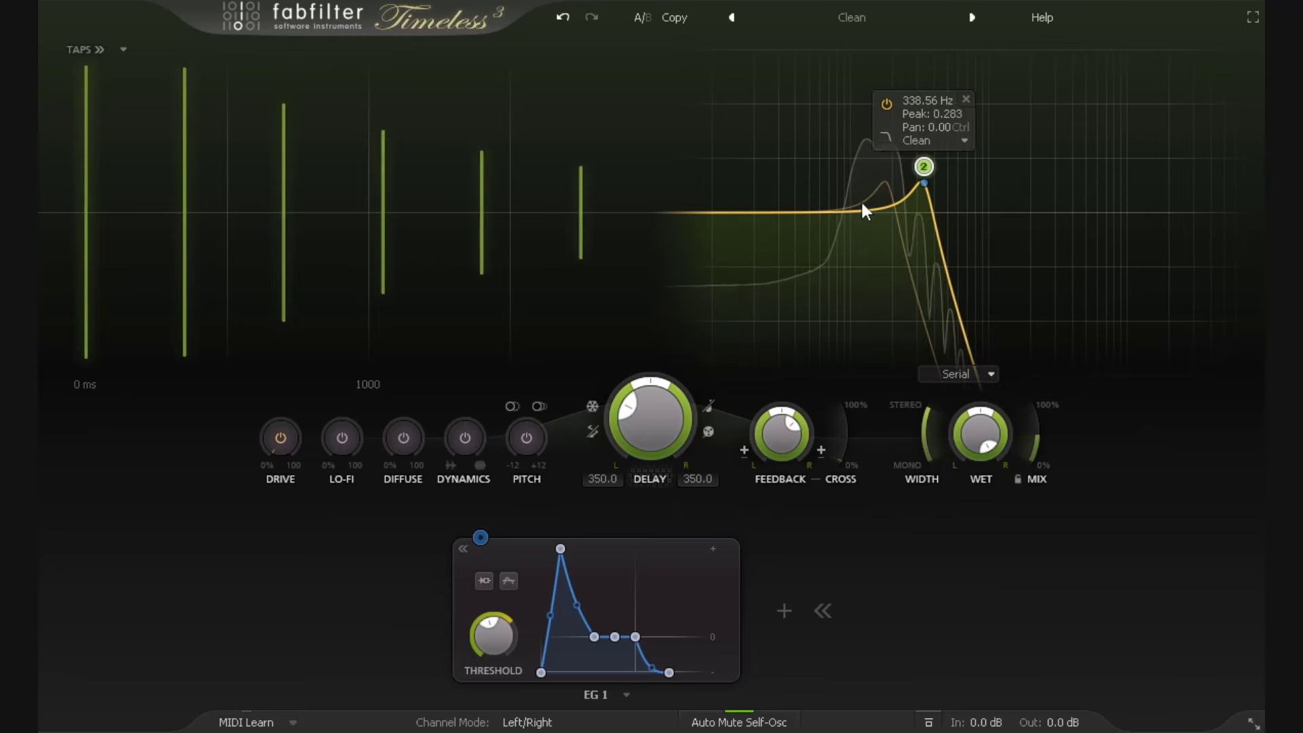
{"action": "left_click_drag", "start_coordinate": [924, 167], "coordinate": [931, 194]}
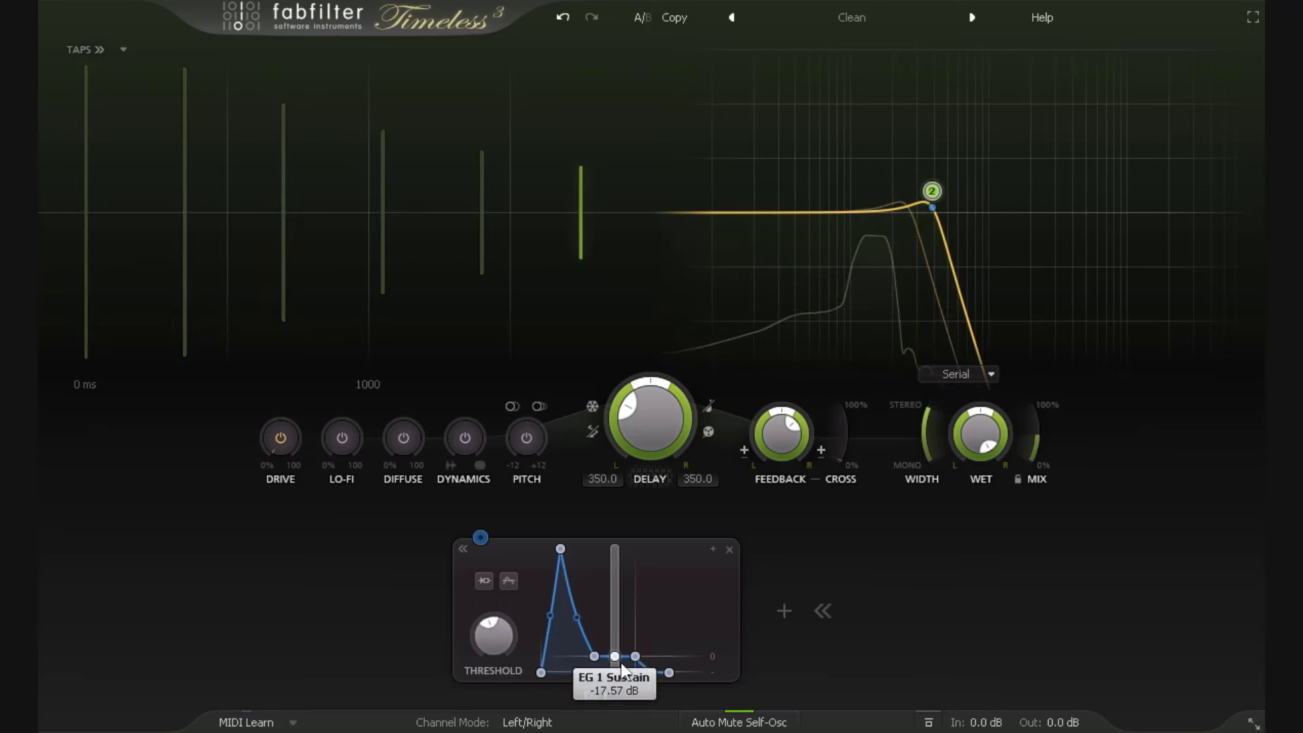
Step: Raise EG 1's neutral sustain level to about -5.40 dB
{"action": "mouse_move", "coordinate": [618, 637]}
{"action": "left_mouse_down"}
{"action": "mouse_move", "coordinate": [634, 593]}
{"action": "mouse_move", "coordinate": [630, 553]}
{"action": "mouse_move", "coordinate": [635, 641]}
{"action": "mouse_move", "coordinate": [625, 613]}
{"action": "left_mouse_up"}
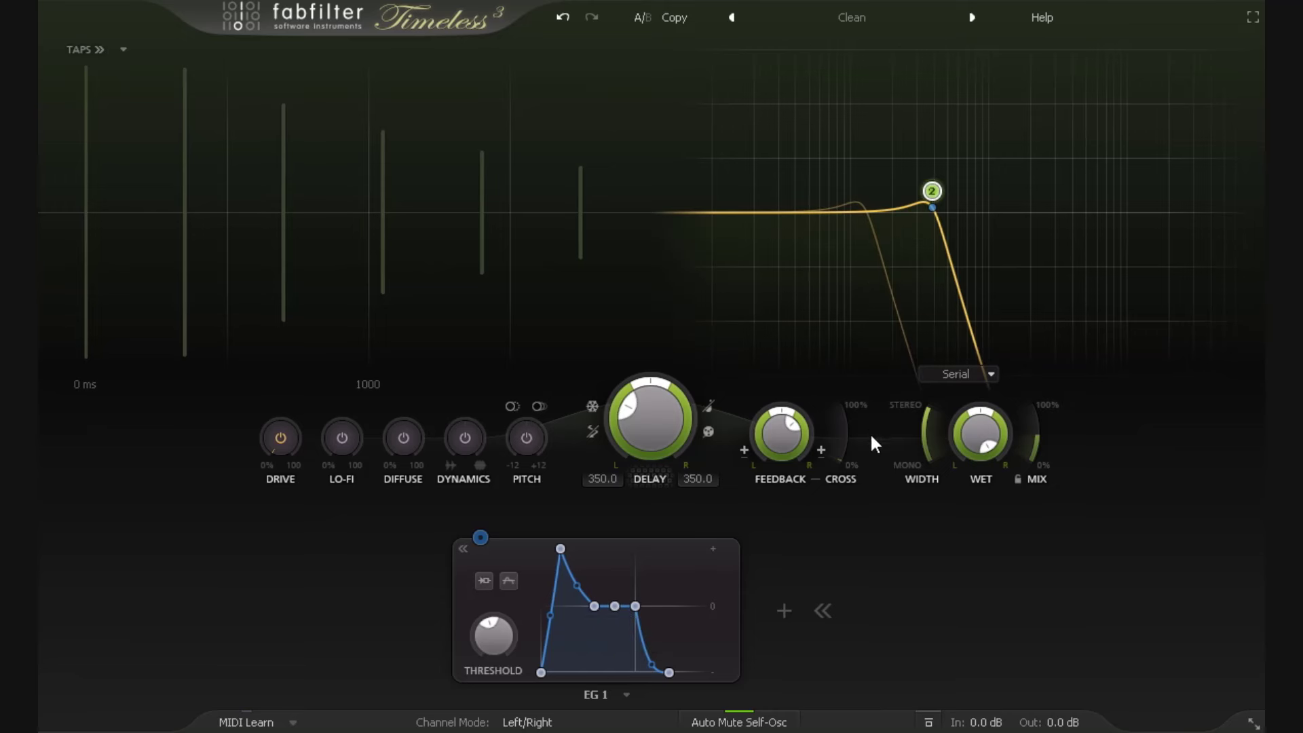
{"action": "mouse_move", "coordinate": [951, 215]}
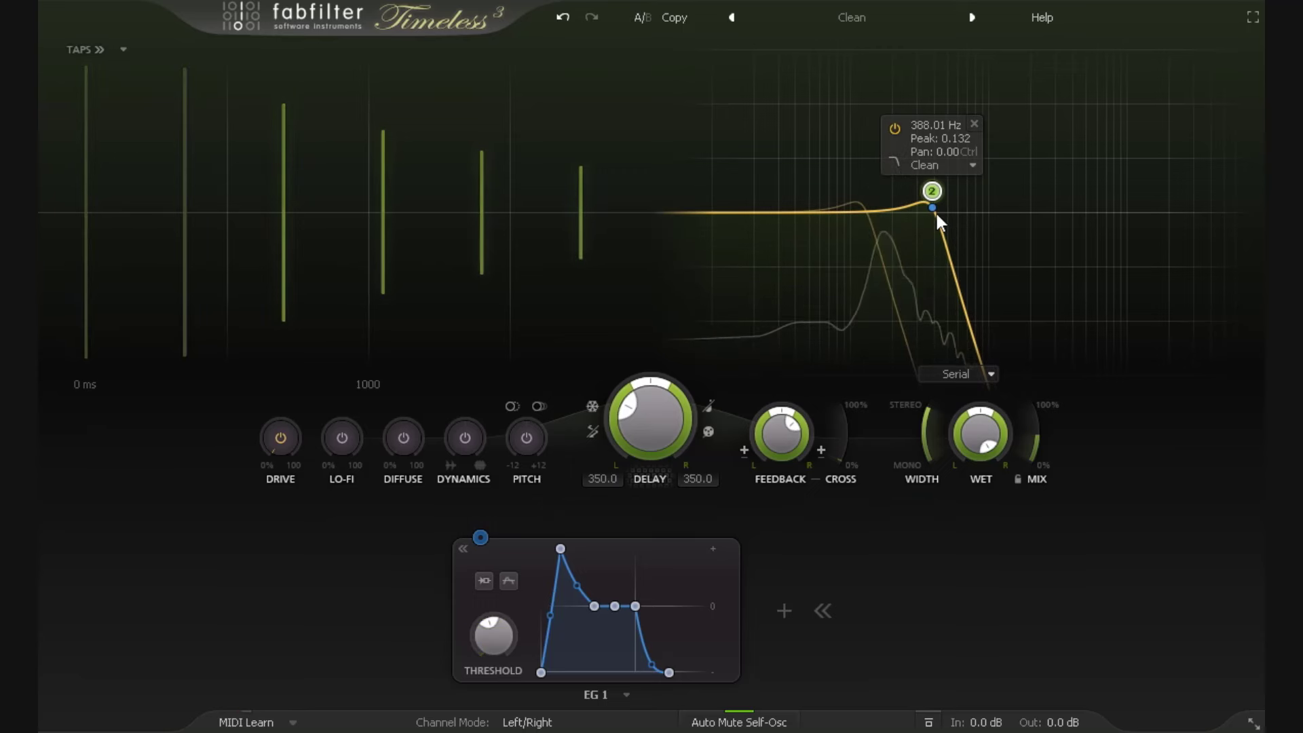
{"action": "mouse_move", "coordinate": [503, 630]}
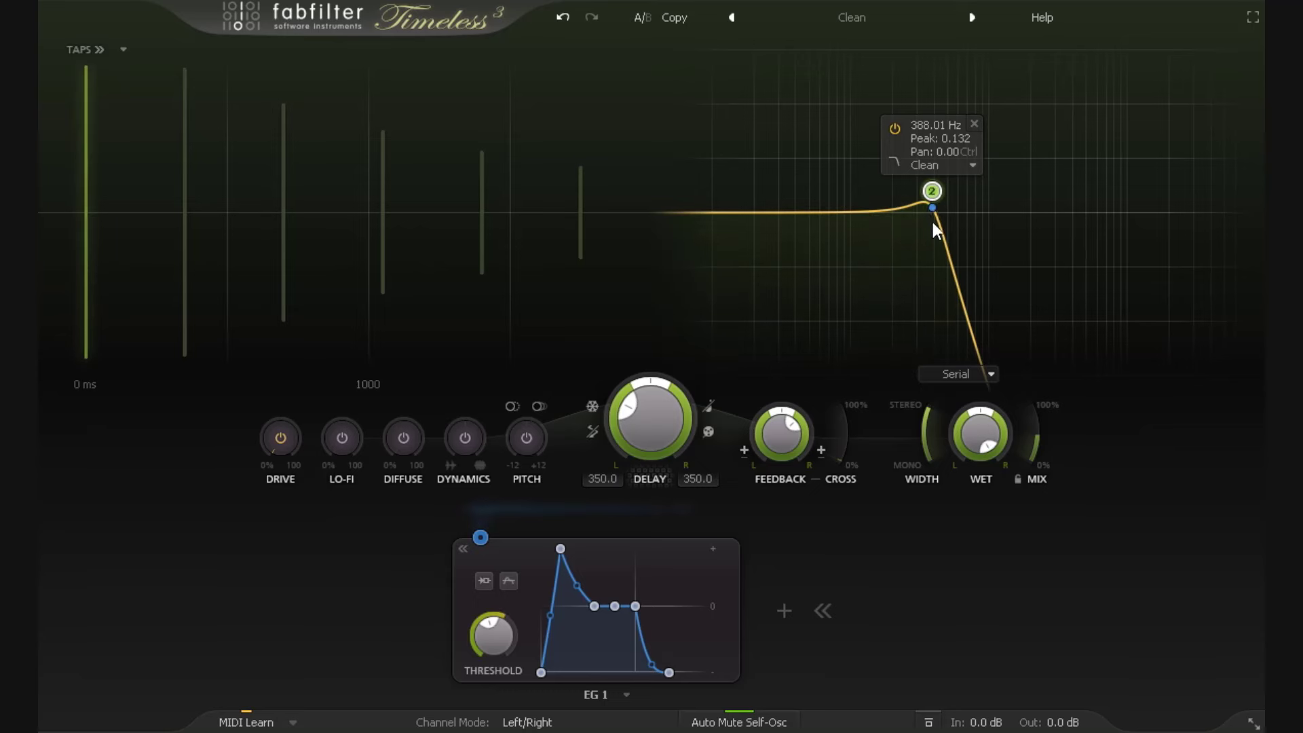
{"action": "mouse_move", "coordinate": [609, 608]}
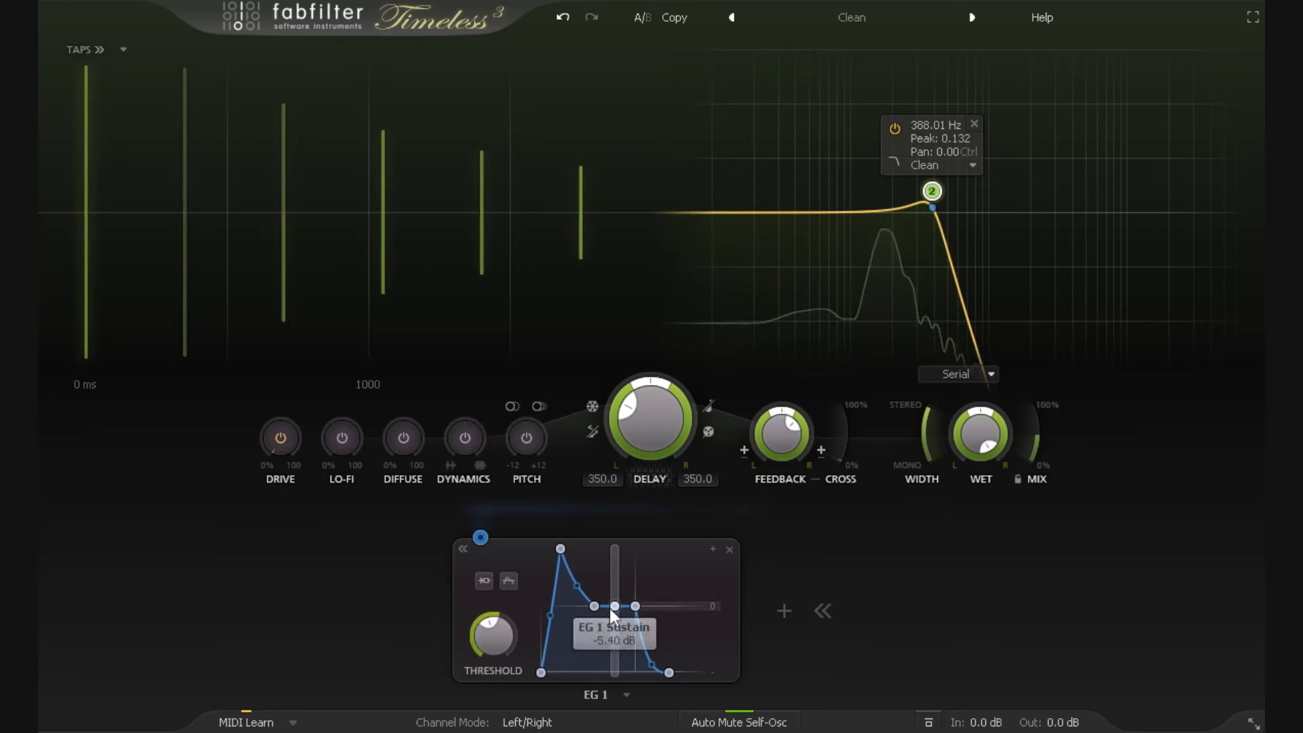
Step: Sweep EG 1's neutral sustain level between maximum and minimum twice during playback, ending at the minimum
{"action": "left_click_drag", "start_coordinate": [611, 608], "coordinate": [624, 524]}
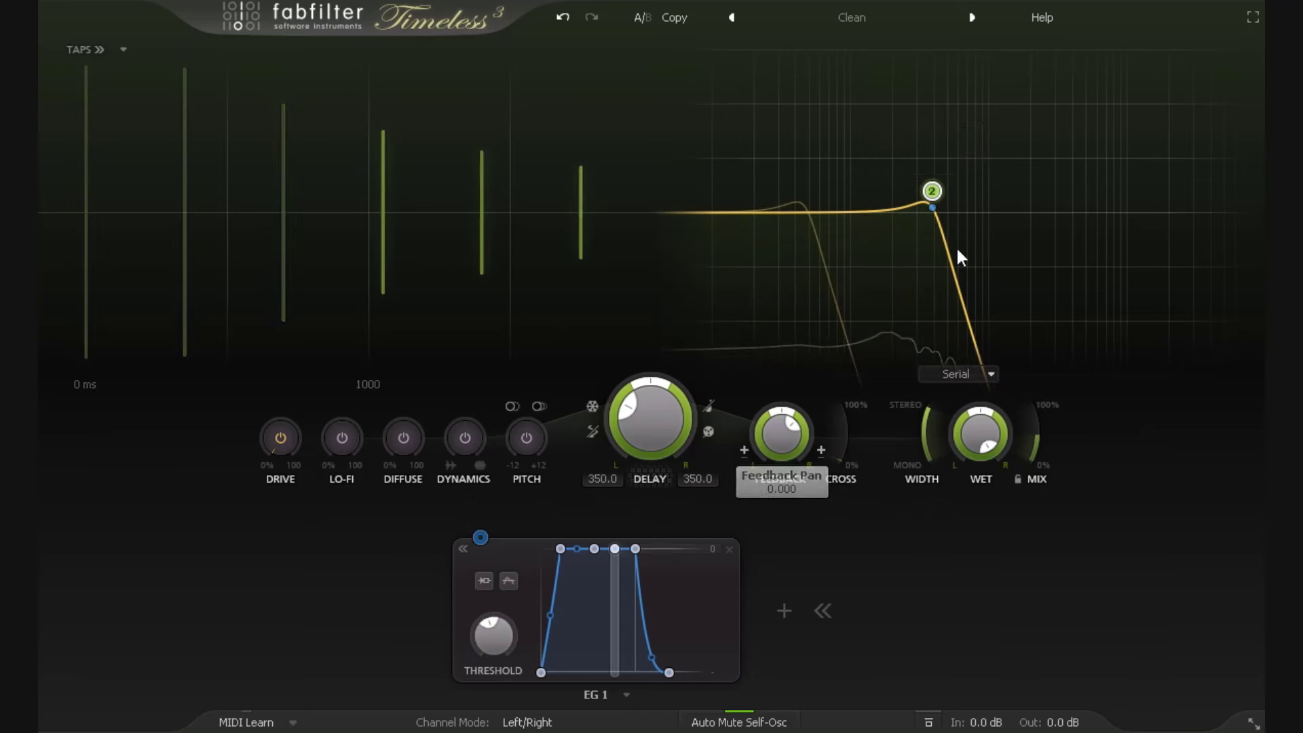
{"action": "left_click_drag", "start_coordinate": [616, 550], "coordinate": [615, 671]}
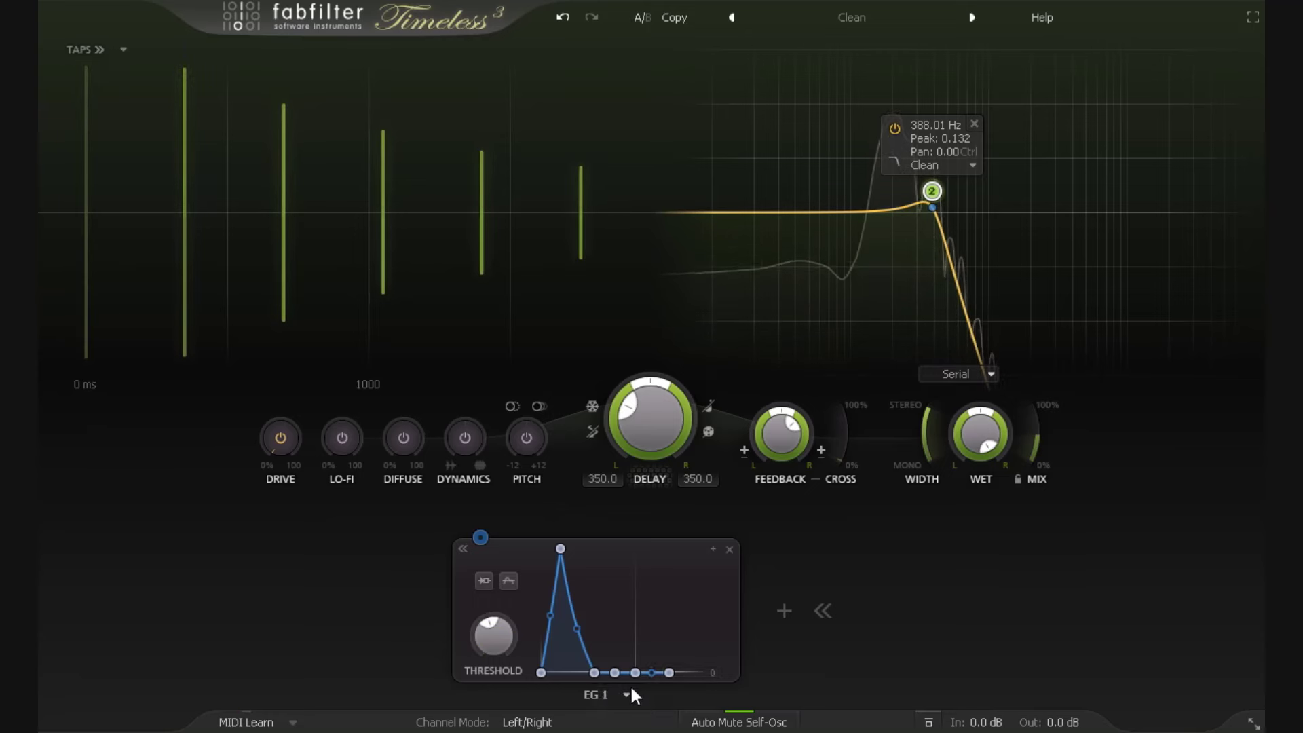
{"action": "left_click_drag", "start_coordinate": [625, 671], "coordinate": [621, 513]}
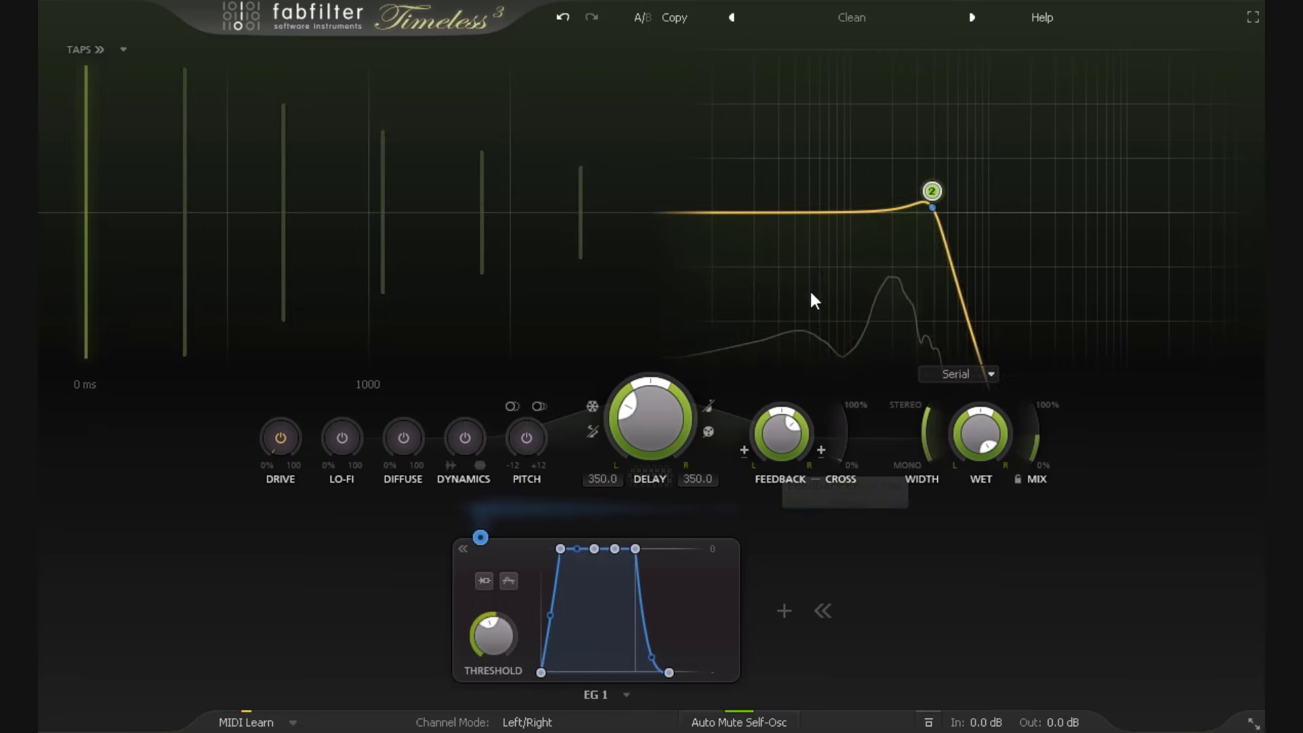
{"action": "mouse_move", "coordinate": [935, 197]}
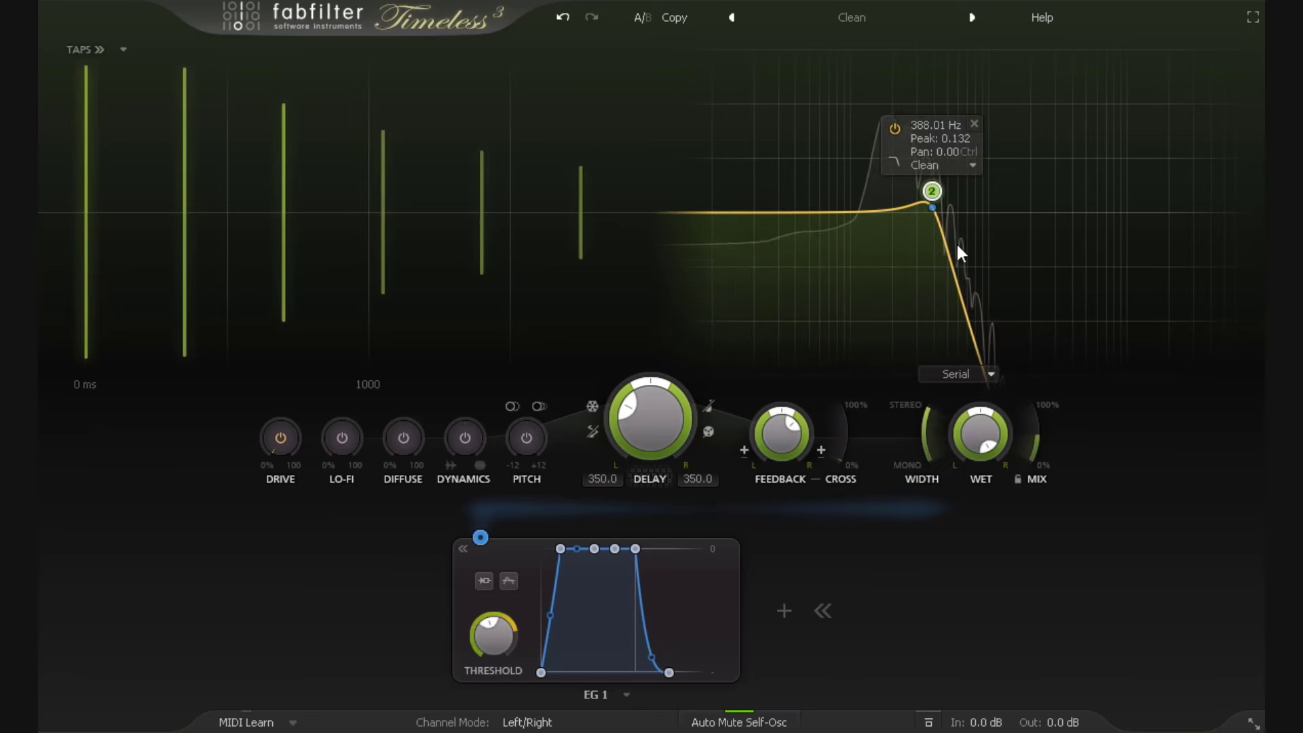
{"action": "left_click_drag", "start_coordinate": [614, 548], "coordinate": [627, 682]}
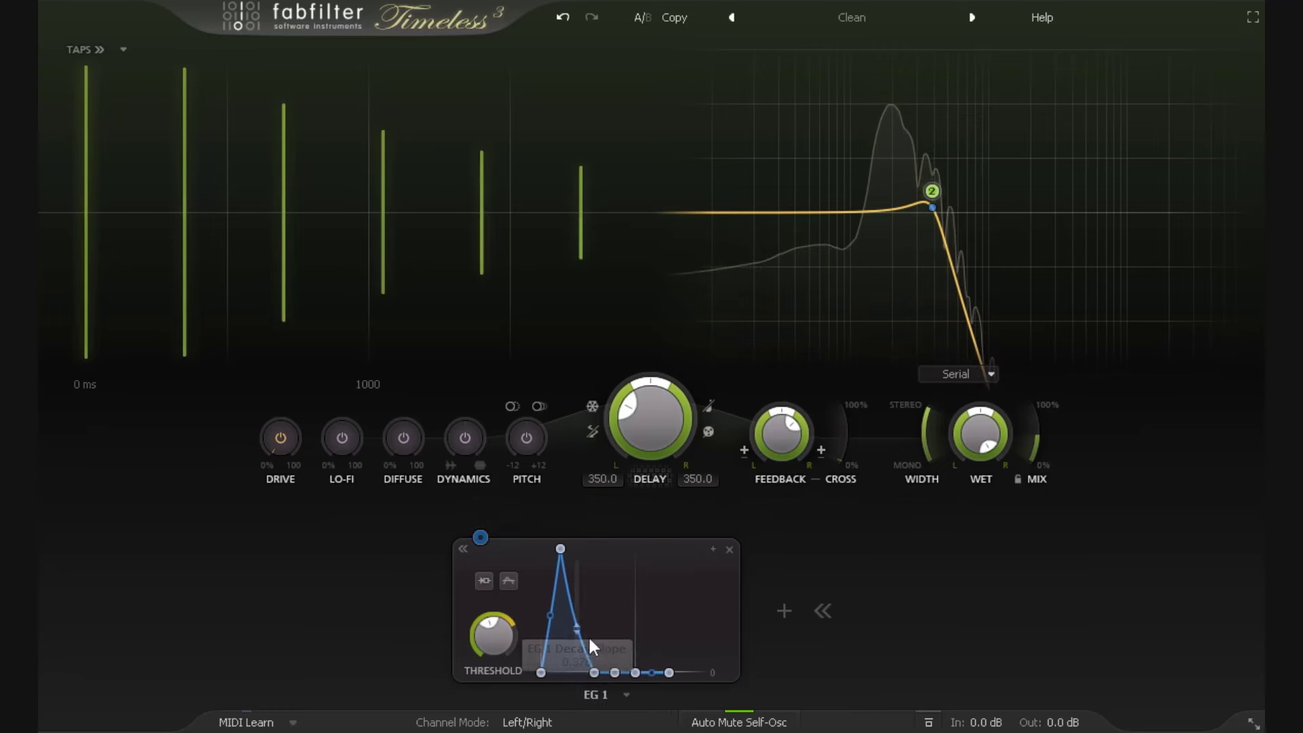
Step: Move filter 2 to about 306 Hz with a peak of about 0.094 and raise EG 1's neutral sustain to about -11.29 dB
{"action": "left_click", "coordinate": [490, 579]}
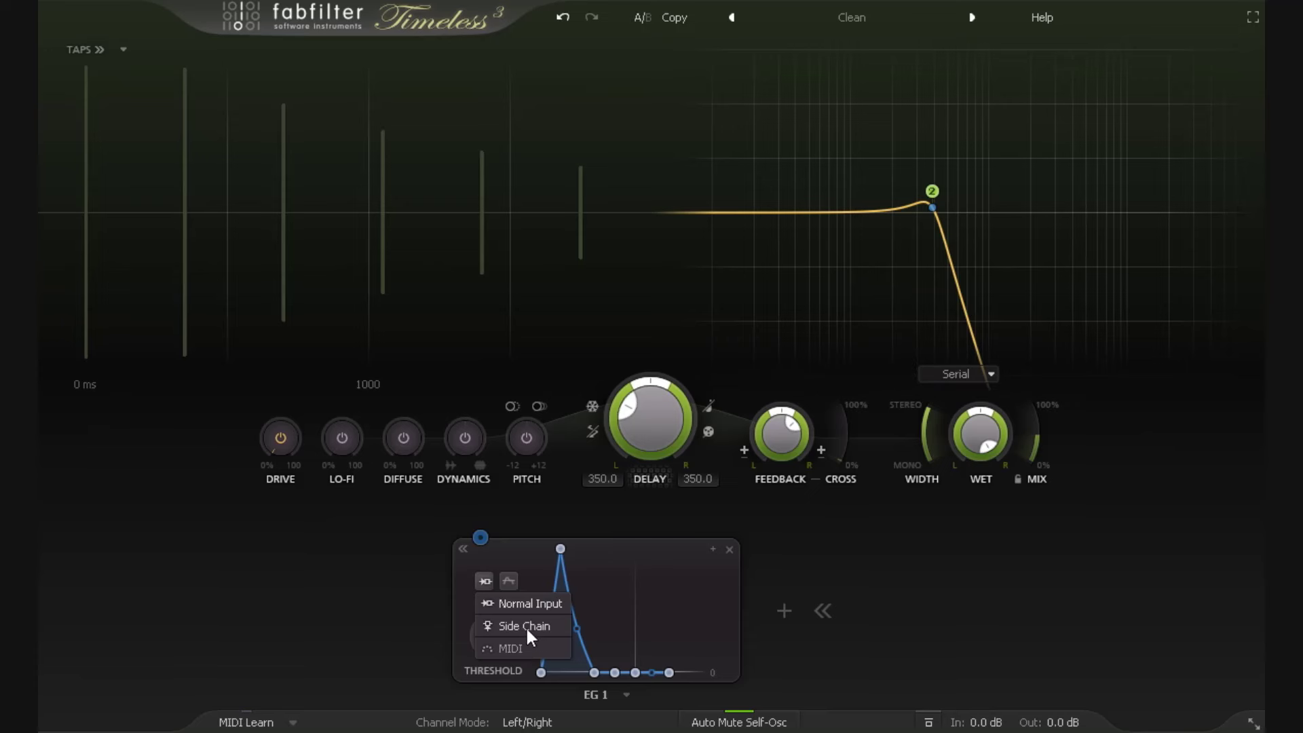
{"action": "left_click", "coordinate": [350, 597]}
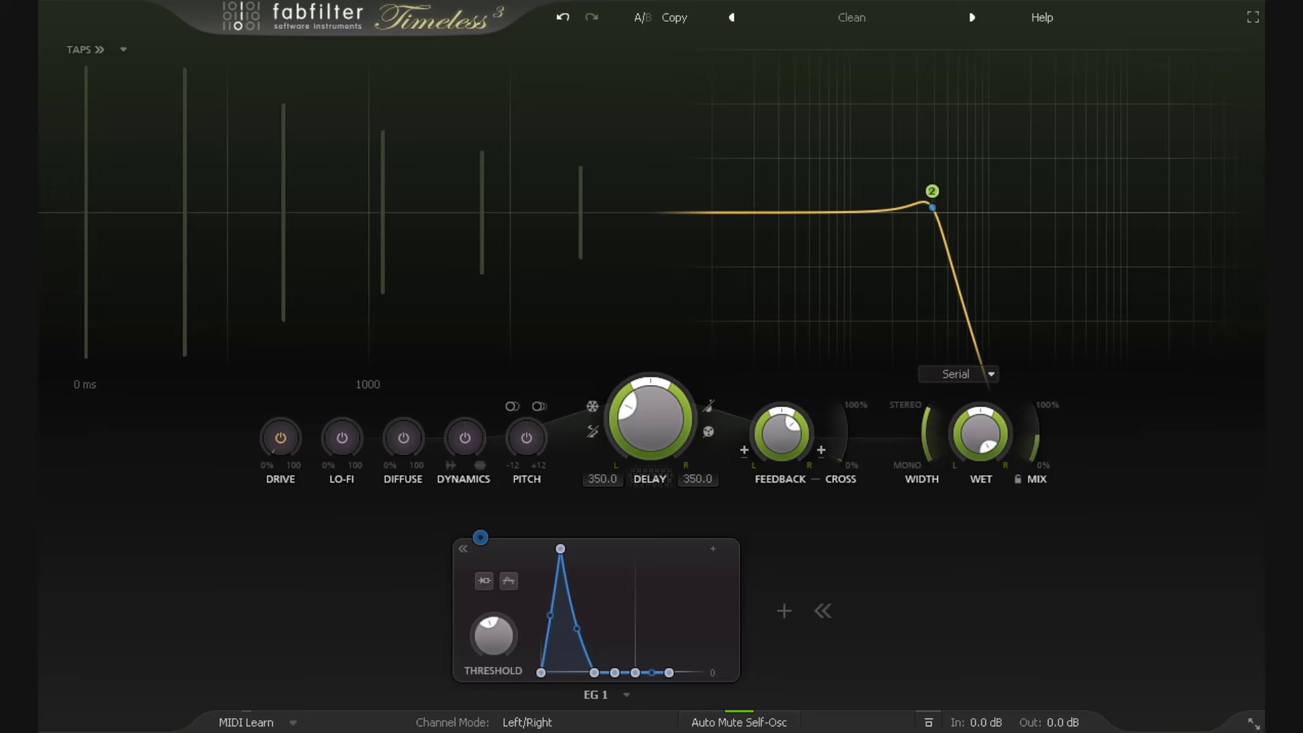
{"action": "key", "text": "space"}
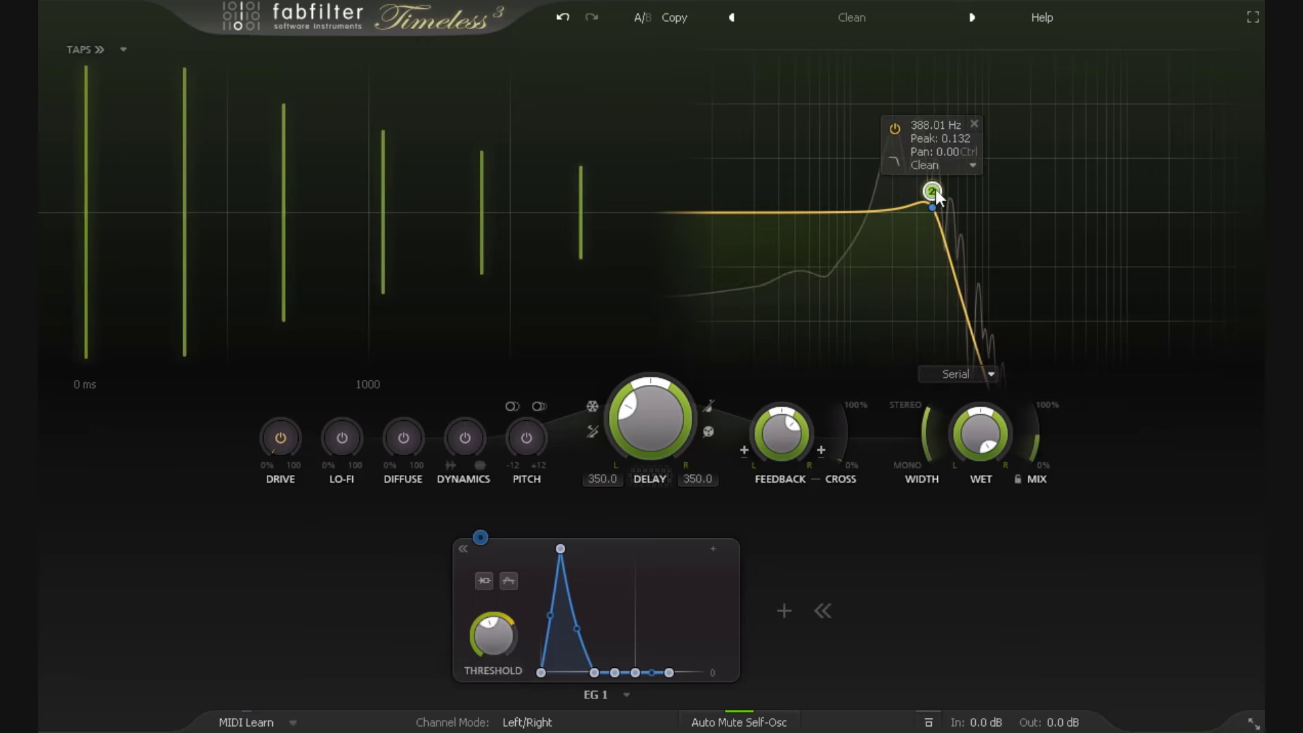
{"action": "left_click_drag", "start_coordinate": [933, 191], "coordinate": [917, 197]}
{"action": "mouse_move", "coordinate": [618, 674]}
{"action": "left_click_drag", "start_coordinate": [619, 675], "coordinate": [619, 634]}
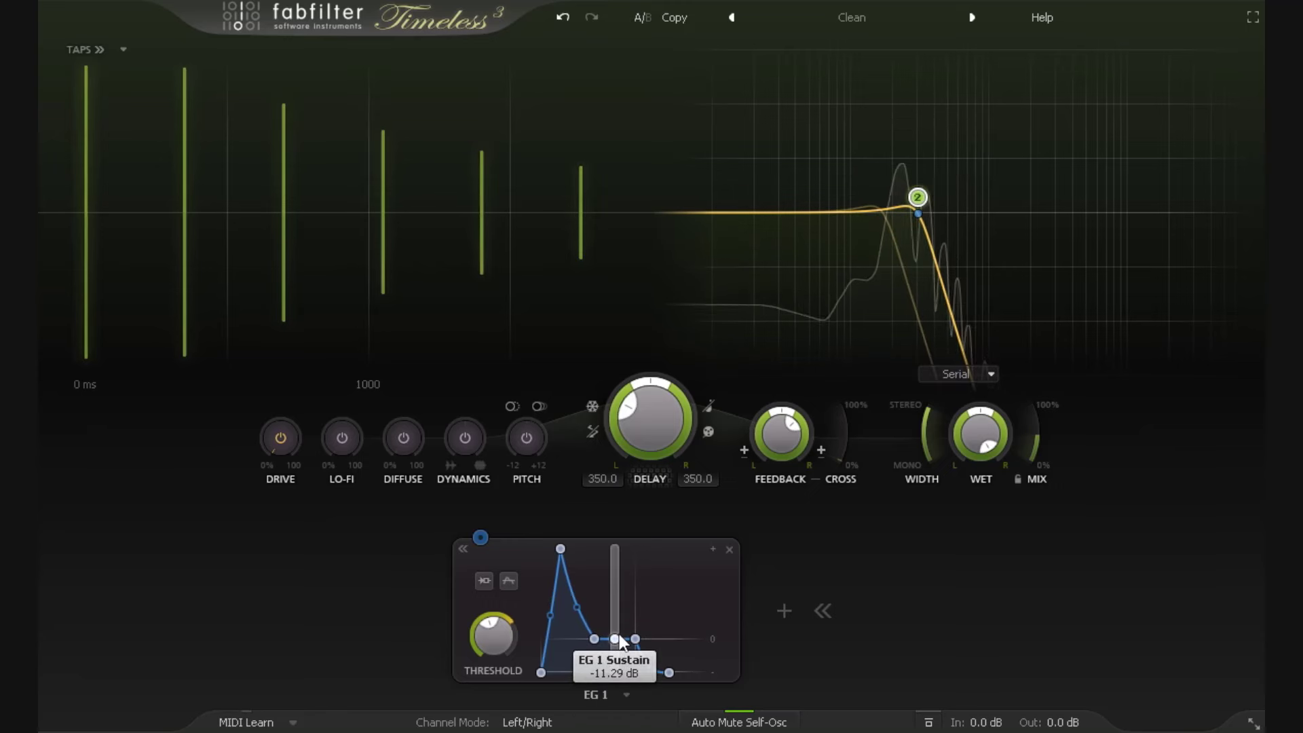
Step: Switch EG 1 out of Neutral Sustain mode and lower its sustain to the minimum
{"action": "left_click", "coordinate": [508, 580]}
{"action": "left_click", "coordinate": [540, 619]}
{"action": "left_click_drag", "start_coordinate": [631, 637], "coordinate": [629, 685]}
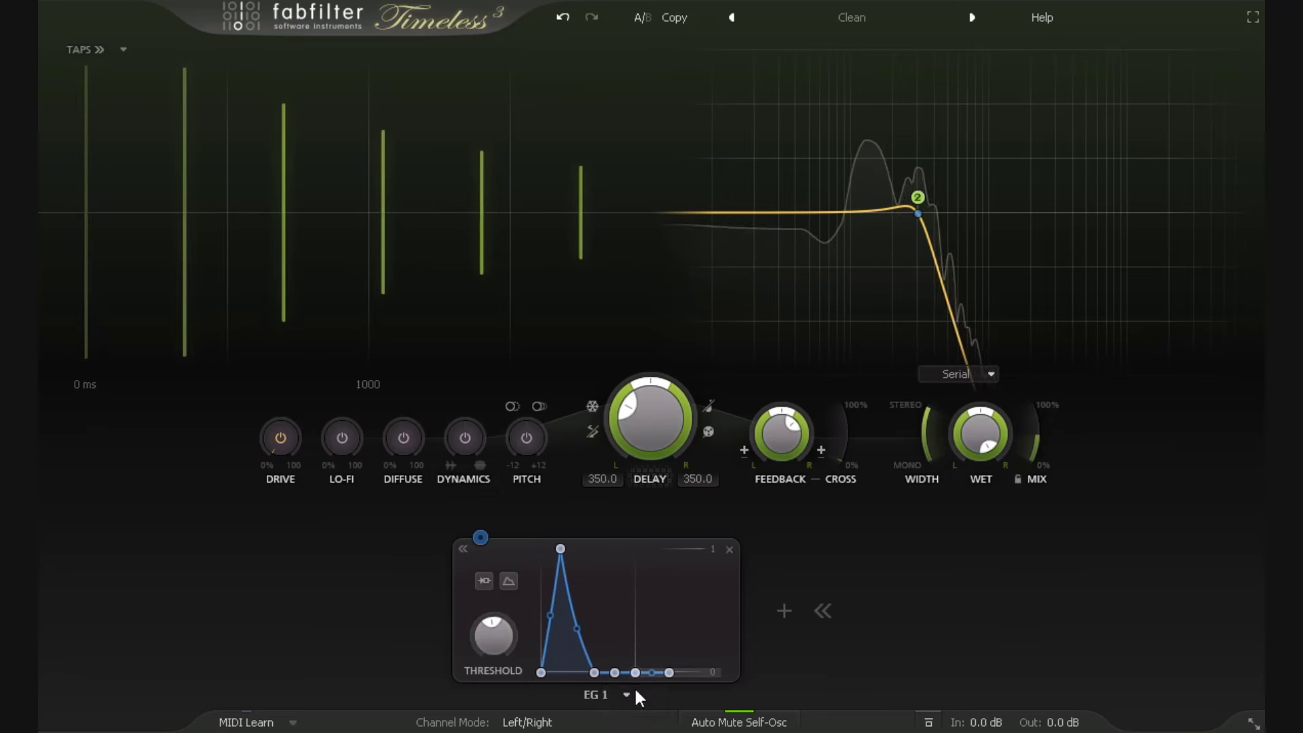
{"action": "mouse_move", "coordinate": [918, 201]}
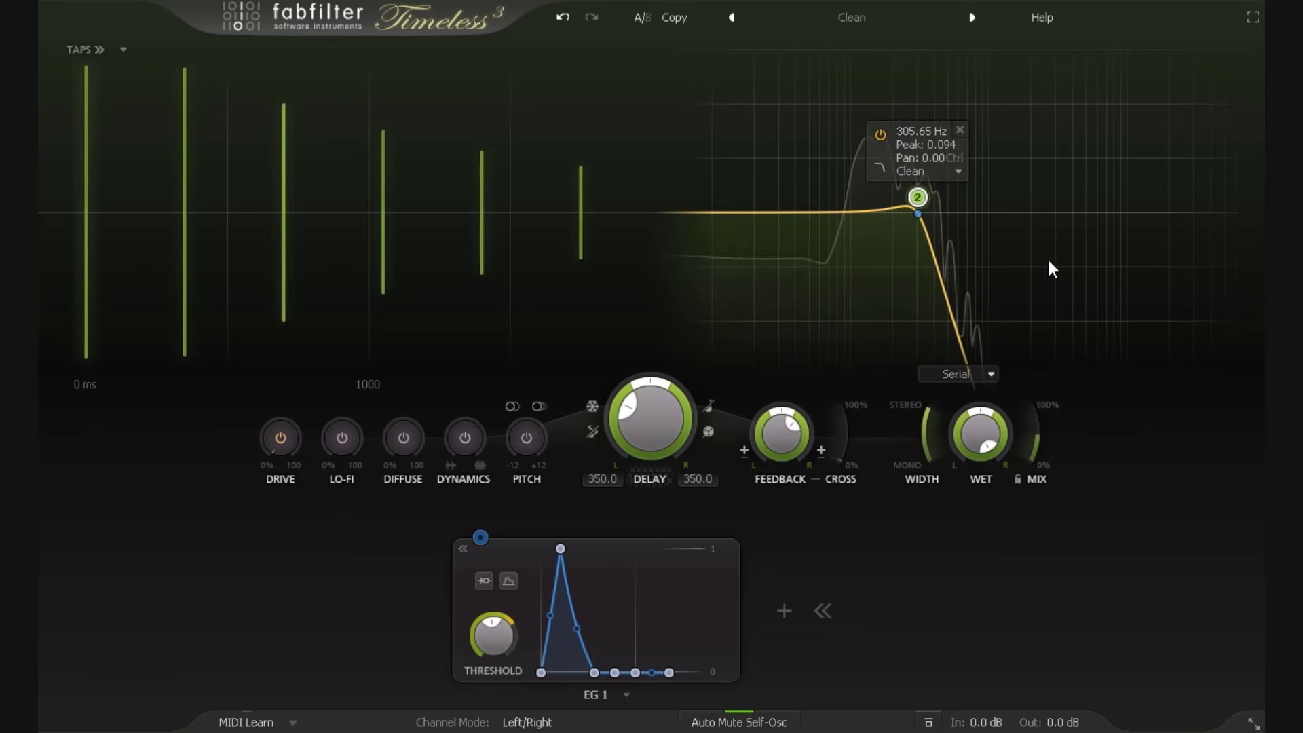
Step: Set EG 1's input to Side Chain and review the host's sidechain source choices, keeping other sound (PRE)
{"action": "left_click", "coordinate": [483, 580]}
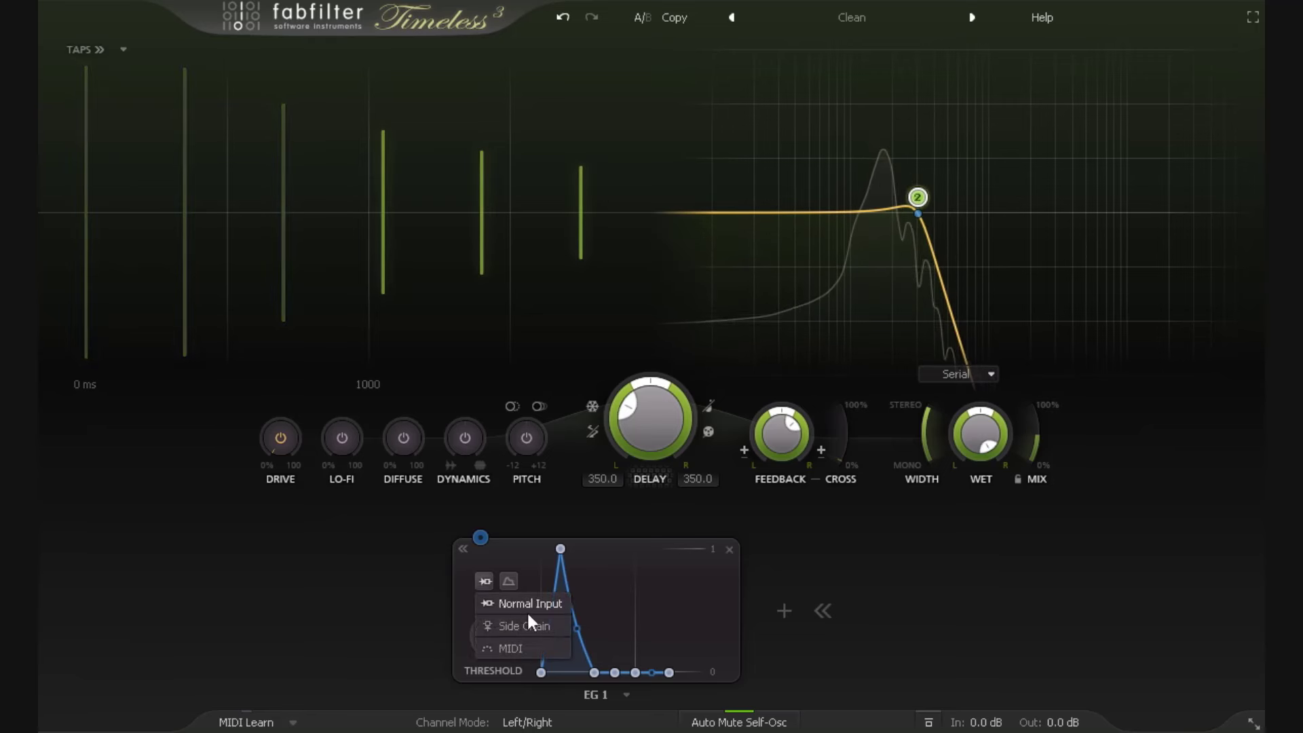
{"action": "left_click", "coordinate": [546, 627]}
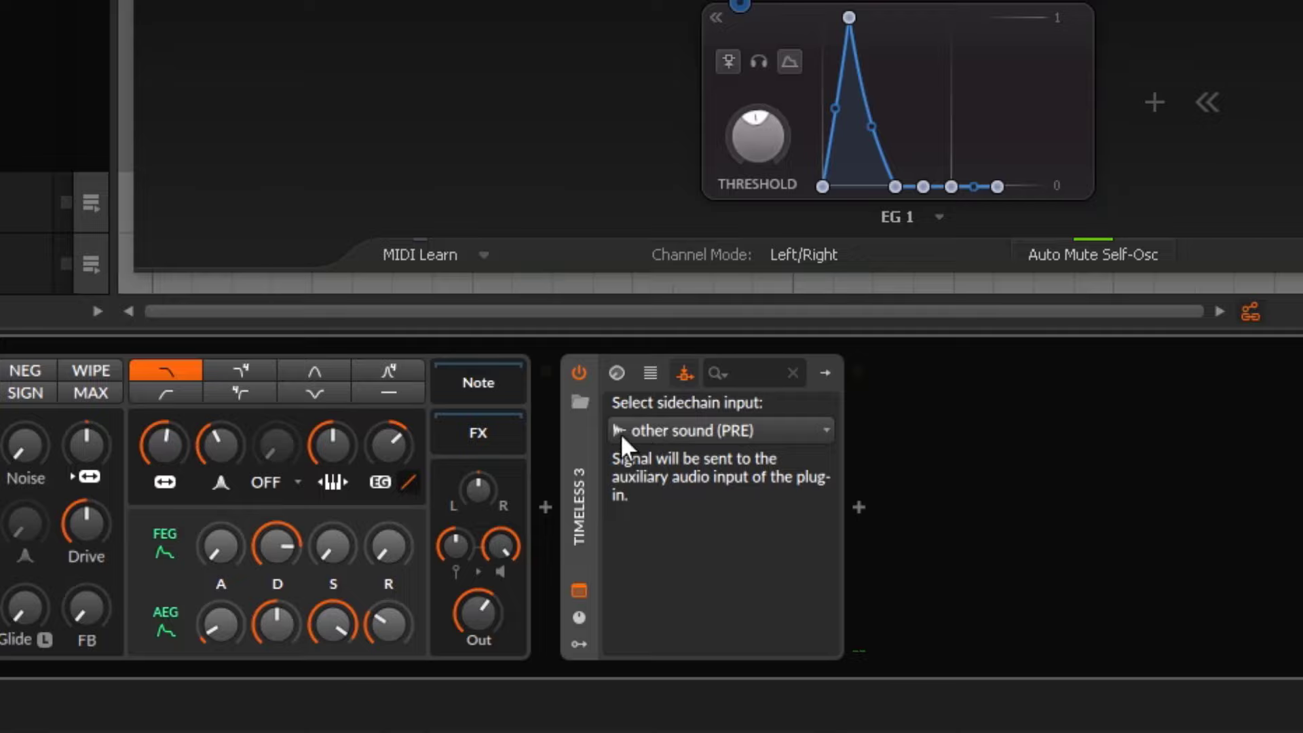
{"action": "left_click", "coordinate": [635, 437]}
{"action": "mouse_move", "coordinate": [728, 561]}
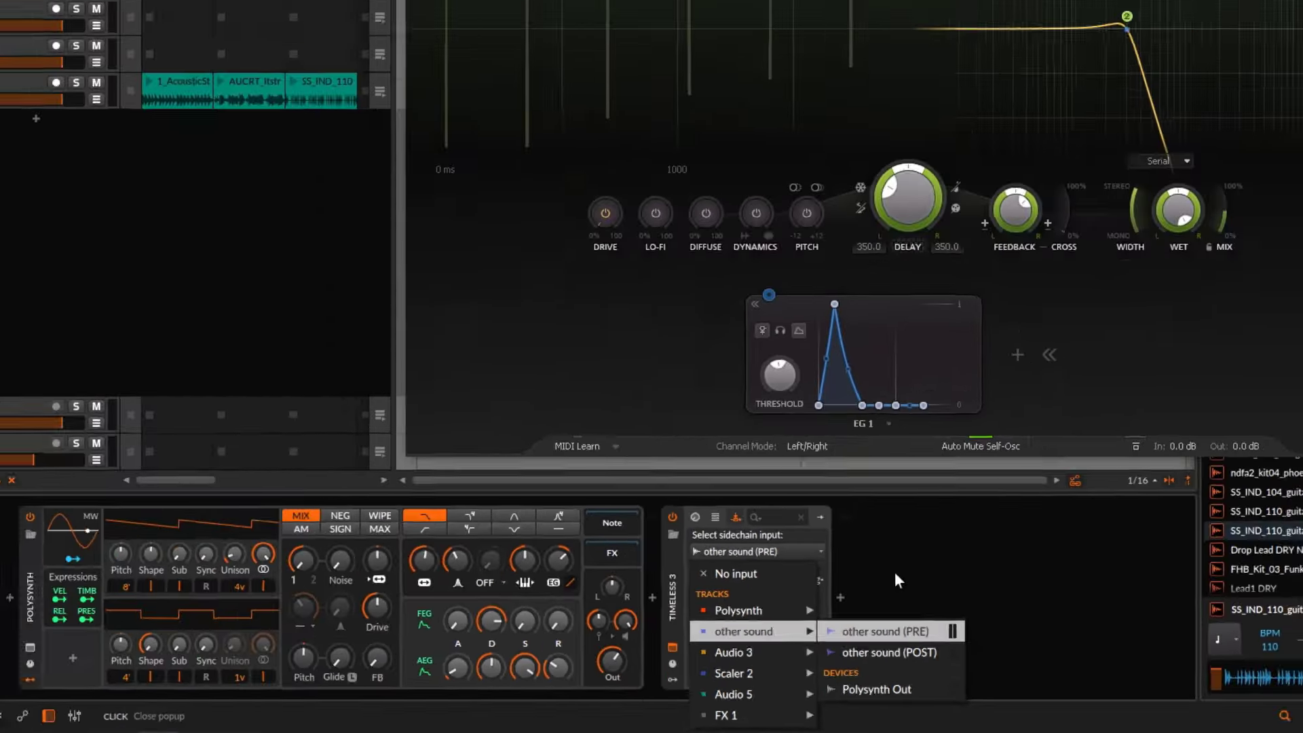
{"action": "left_click", "coordinate": [929, 563]}
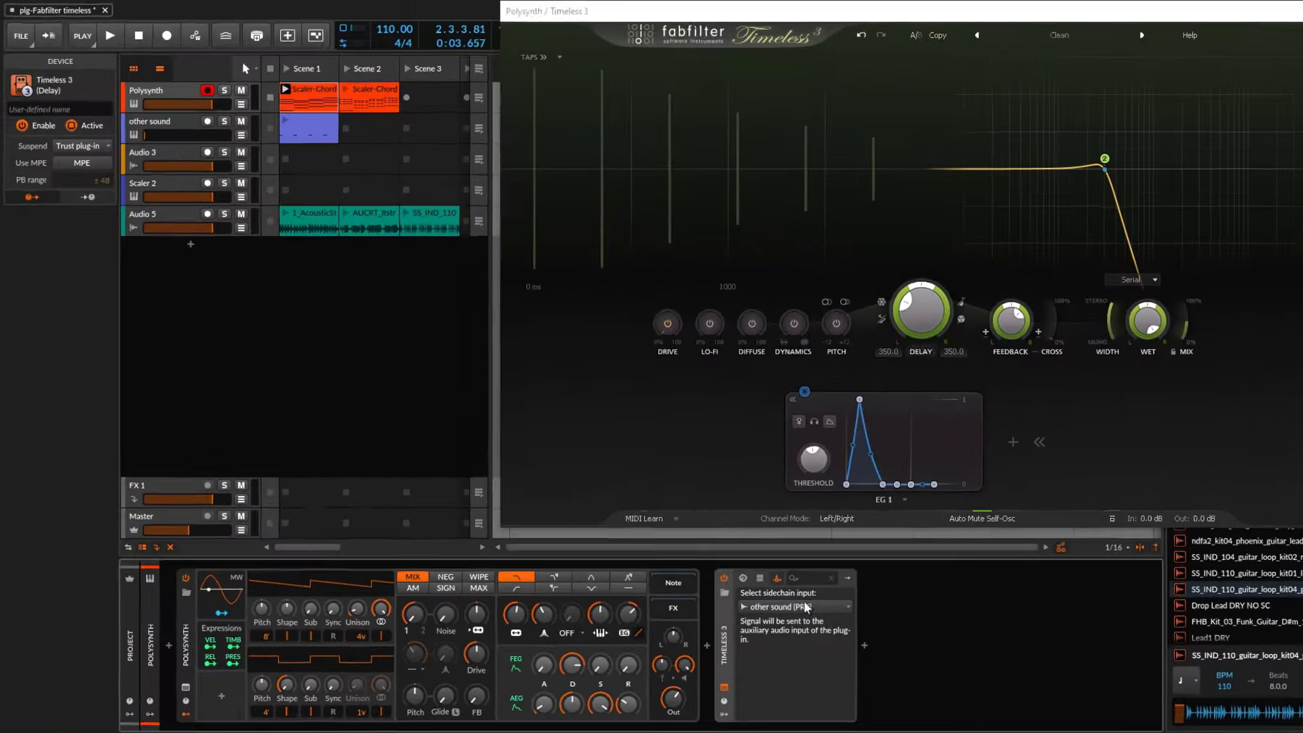
Step: Launch the "other sound" clip in Scene 1 with the track volume raised and lower EG 1's threshold
{"action": "left_click", "coordinate": [251, 183]}
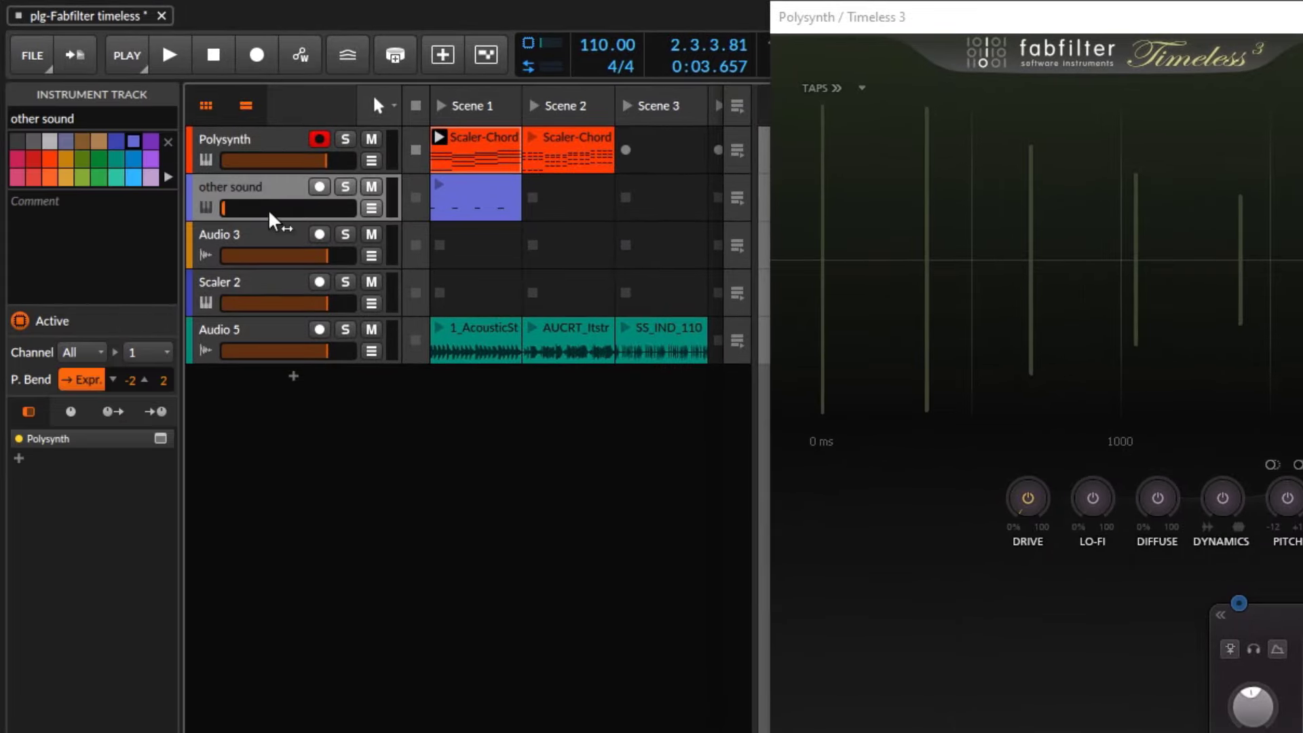
{"action": "left_click_drag", "start_coordinate": [258, 197], "coordinate": [343, 208]}
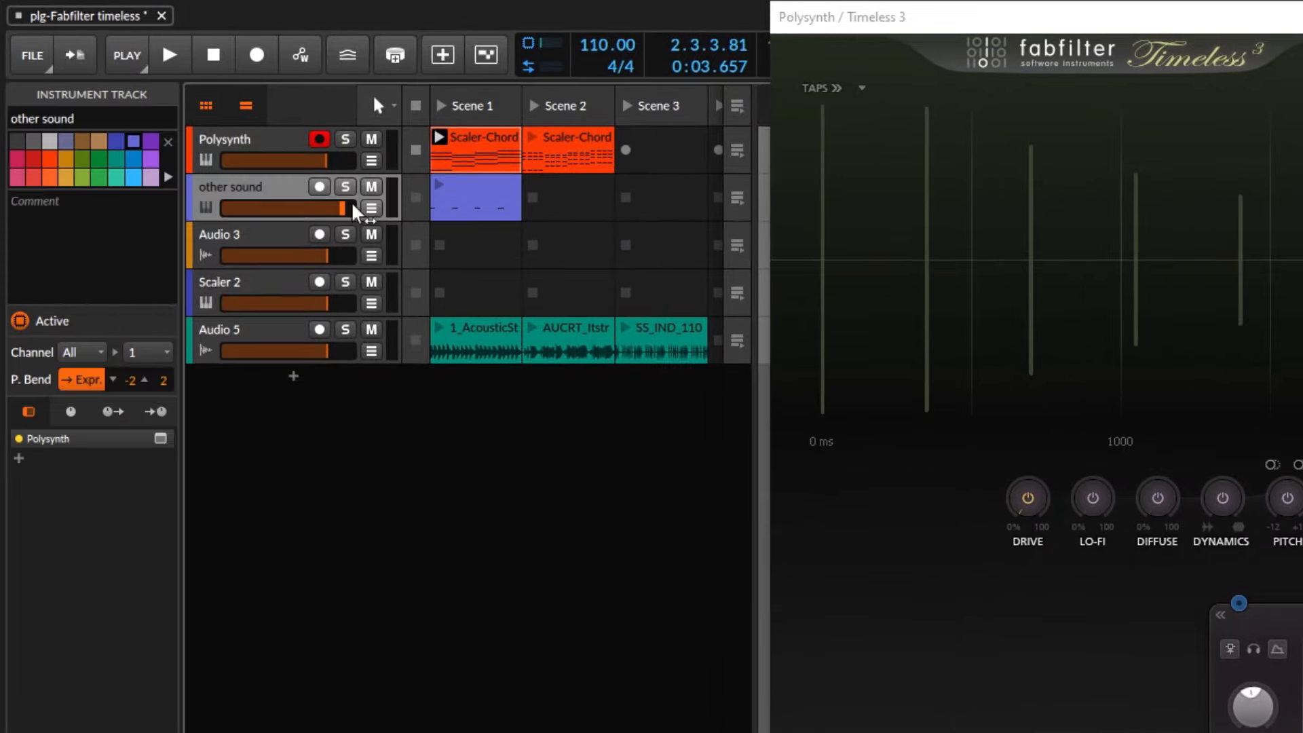
{"action": "left_click", "coordinate": [439, 183]}
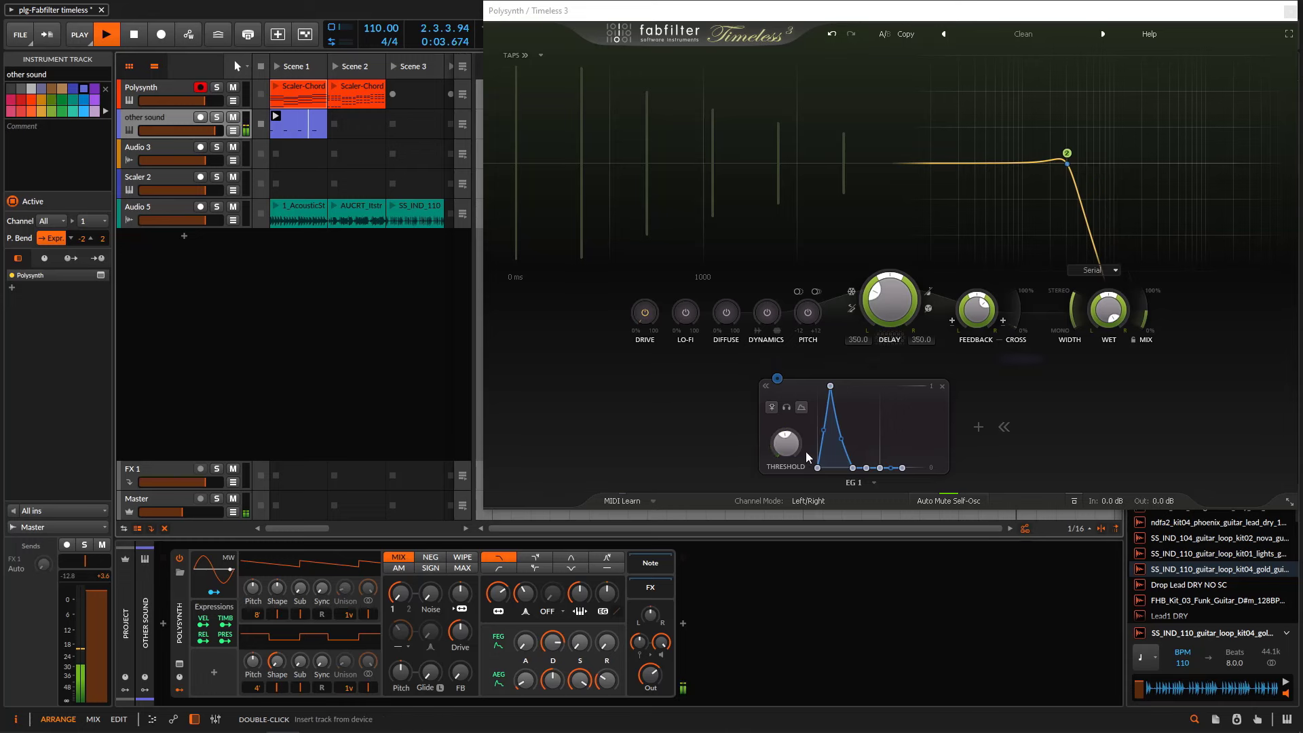
{"action": "left_click_drag", "start_coordinate": [789, 450], "coordinate": [809, 496]}
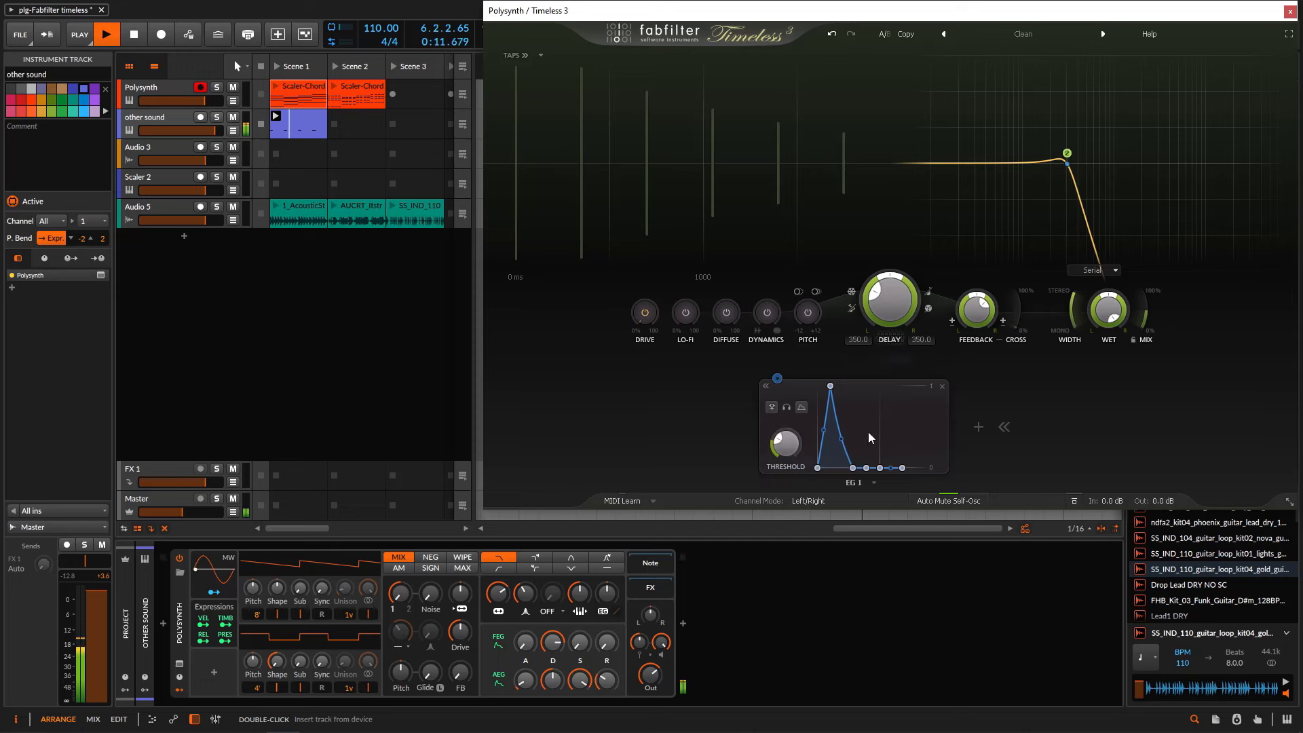
Step: Turn the "other sound" track's volume down to minimum and move filter 2 to about 207 Hz with a peak of about 0.277
{"action": "left_click", "coordinate": [224, 131]}
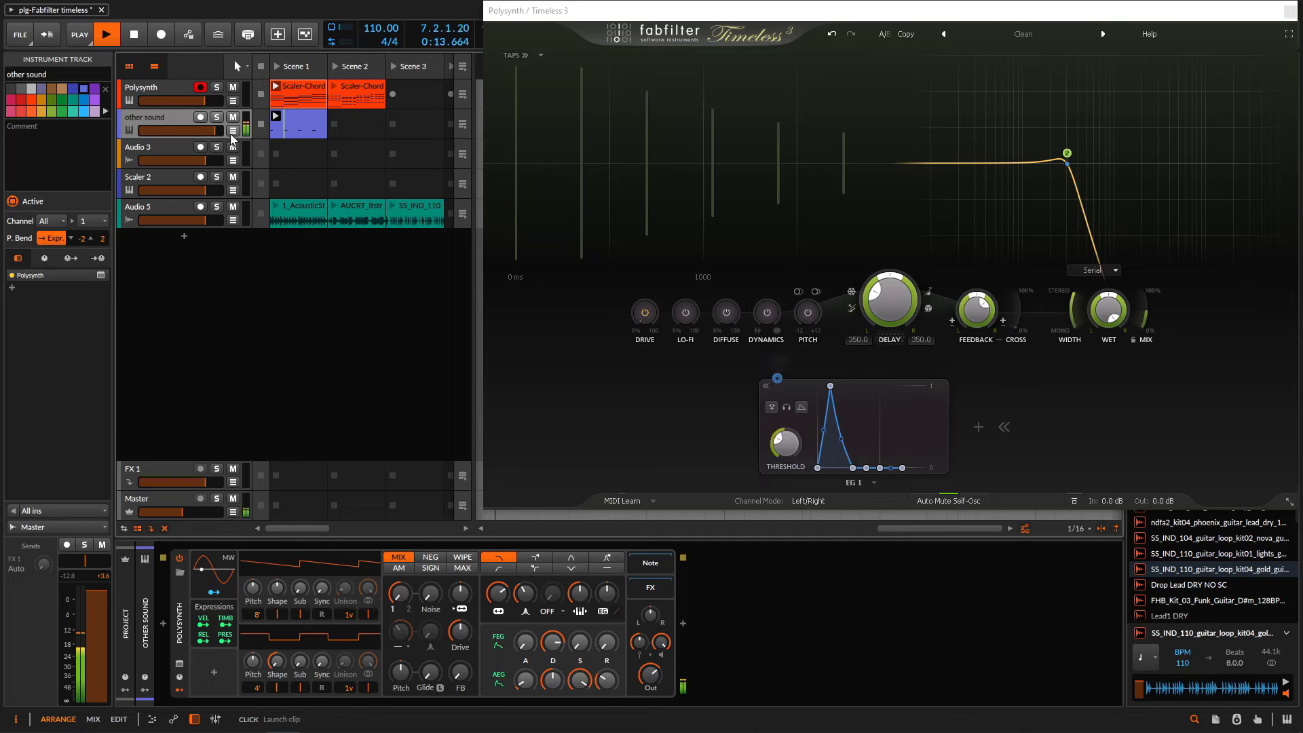
{"action": "left_click_drag", "start_coordinate": [224, 131], "coordinate": [204, 197]}
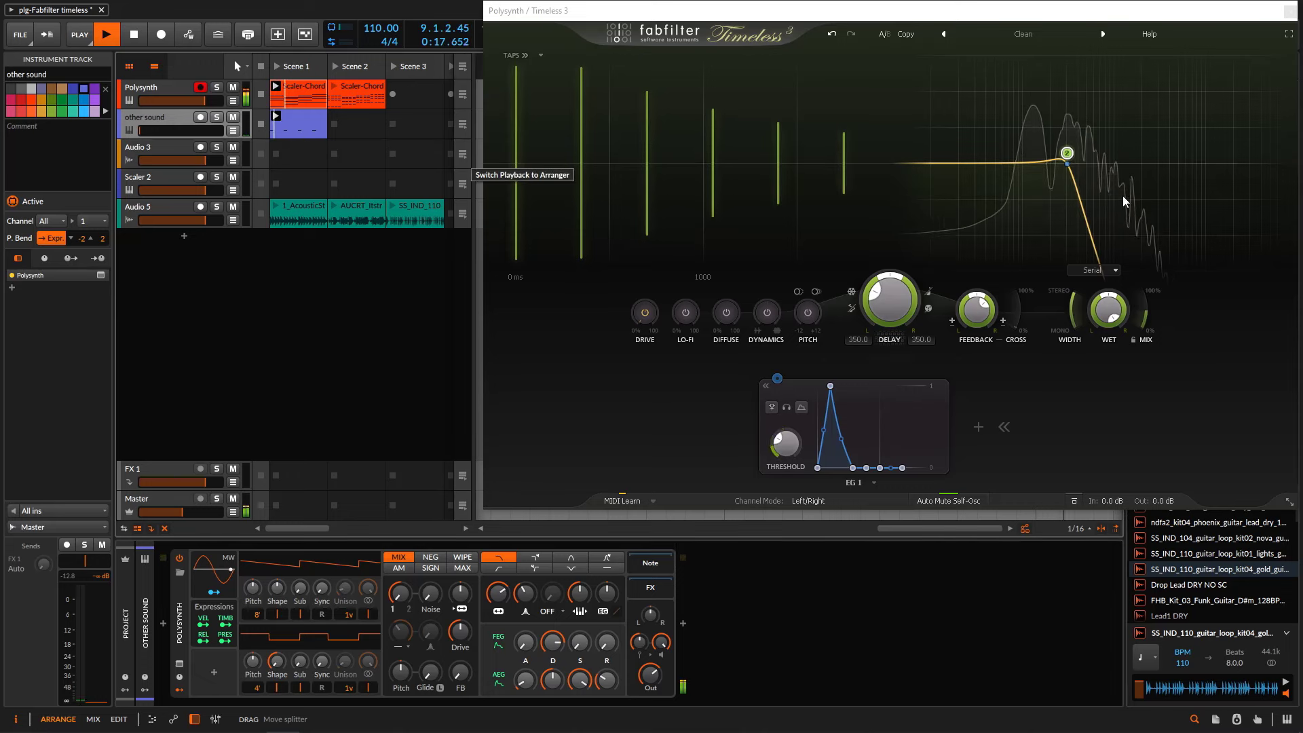
{"action": "left_click_drag", "start_coordinate": [1067, 153], "coordinate": [1052, 135]}
{"action": "mouse_move", "coordinate": [142, 130]}
{"action": "left_mouse_down"}
{"action": "mouse_move", "coordinate": [143, 109]}
{"action": "mouse_move", "coordinate": [143, 156]}
{"action": "left_mouse_up"}
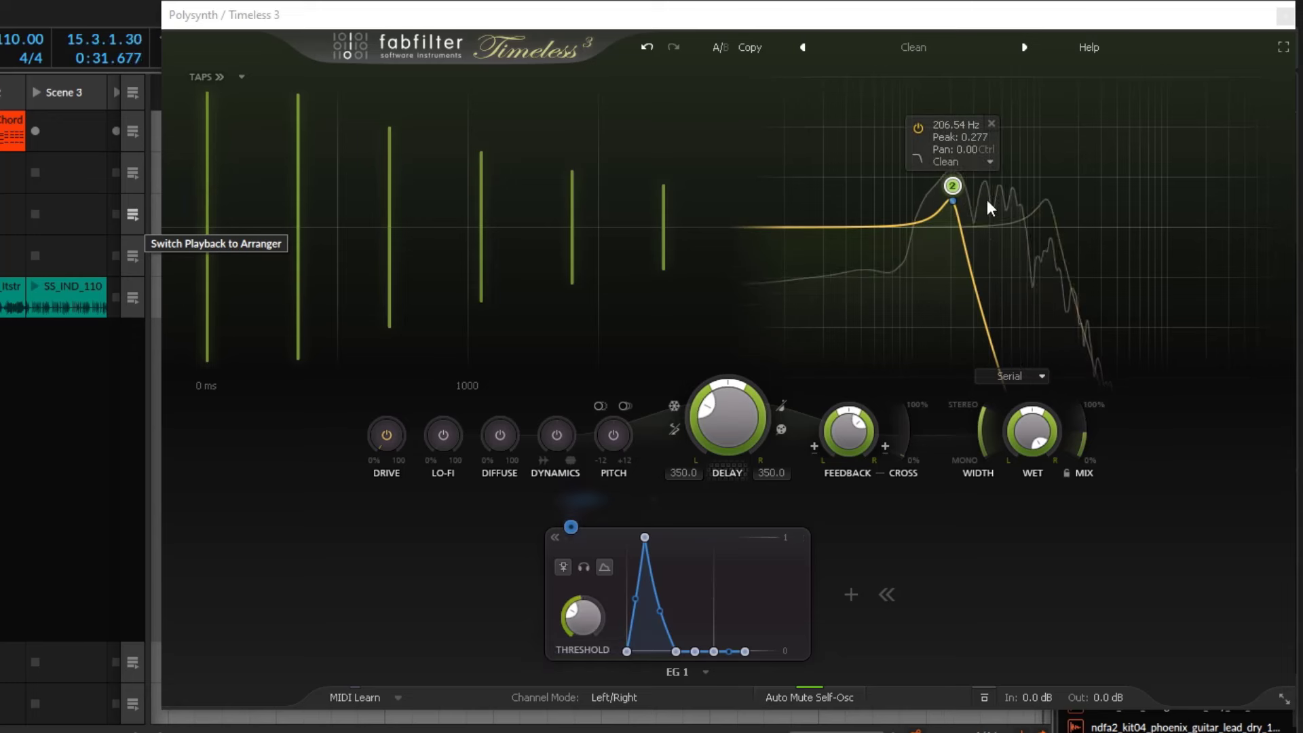
Step: Audition EG 1's sidechain signal briefly and turn the audition off again
{"action": "left_click", "coordinate": [582, 567]}
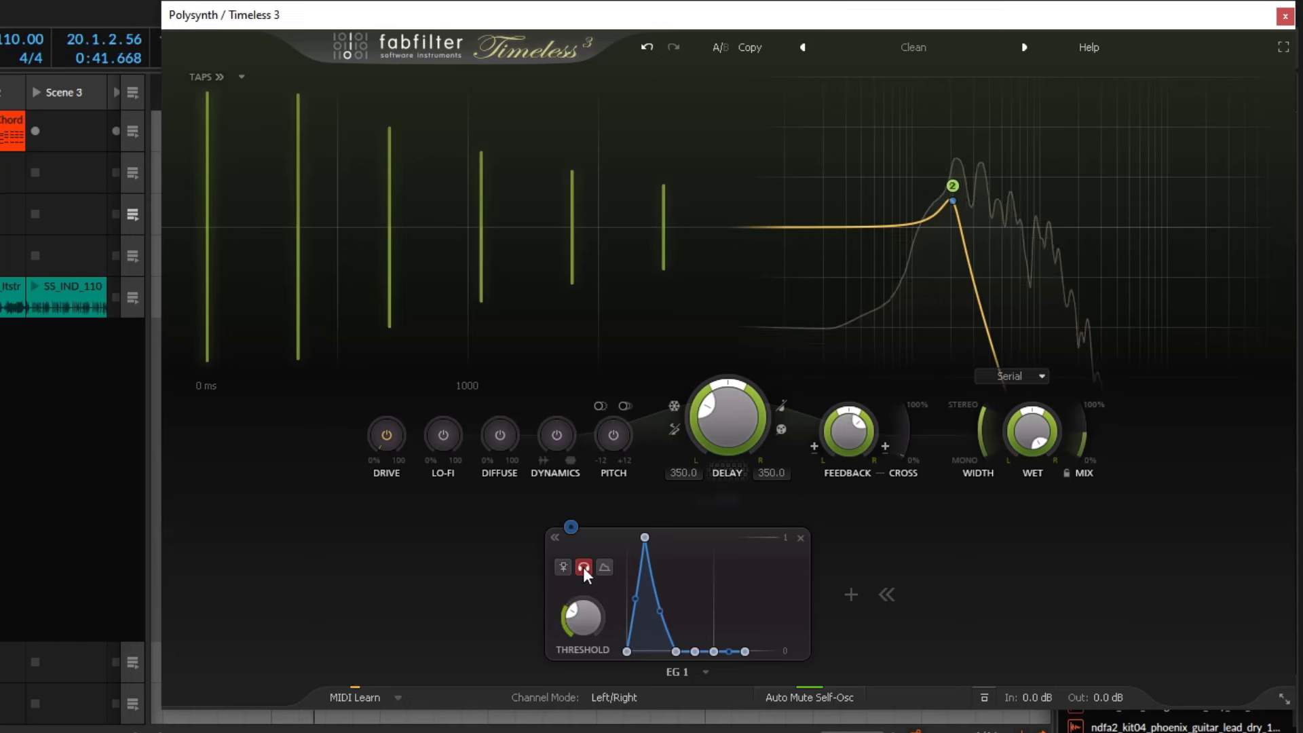
{"action": "left_click", "coordinate": [583, 568]}
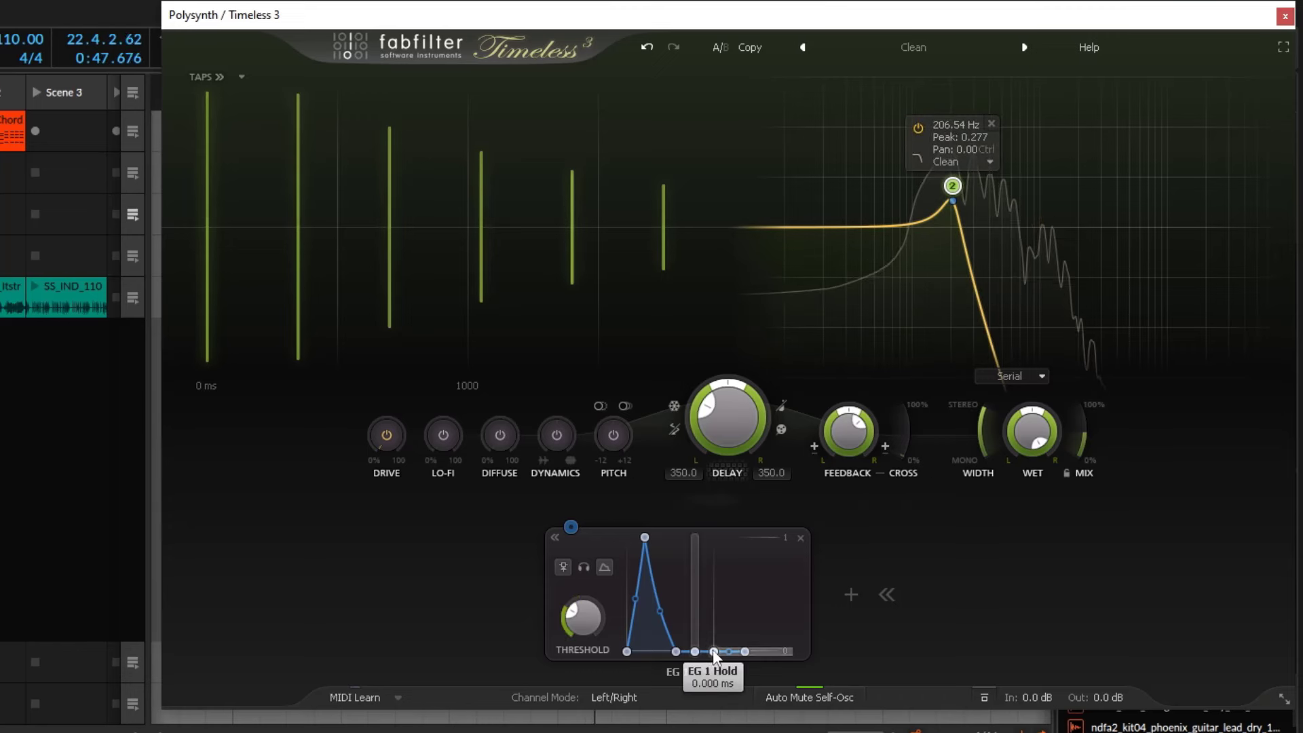
Step: Raise EG 1's sustain to about mid-height and lengthen its decay to about 340.2 ms
{"action": "left_click_drag", "start_coordinate": [693, 644], "coordinate": [738, 590]}
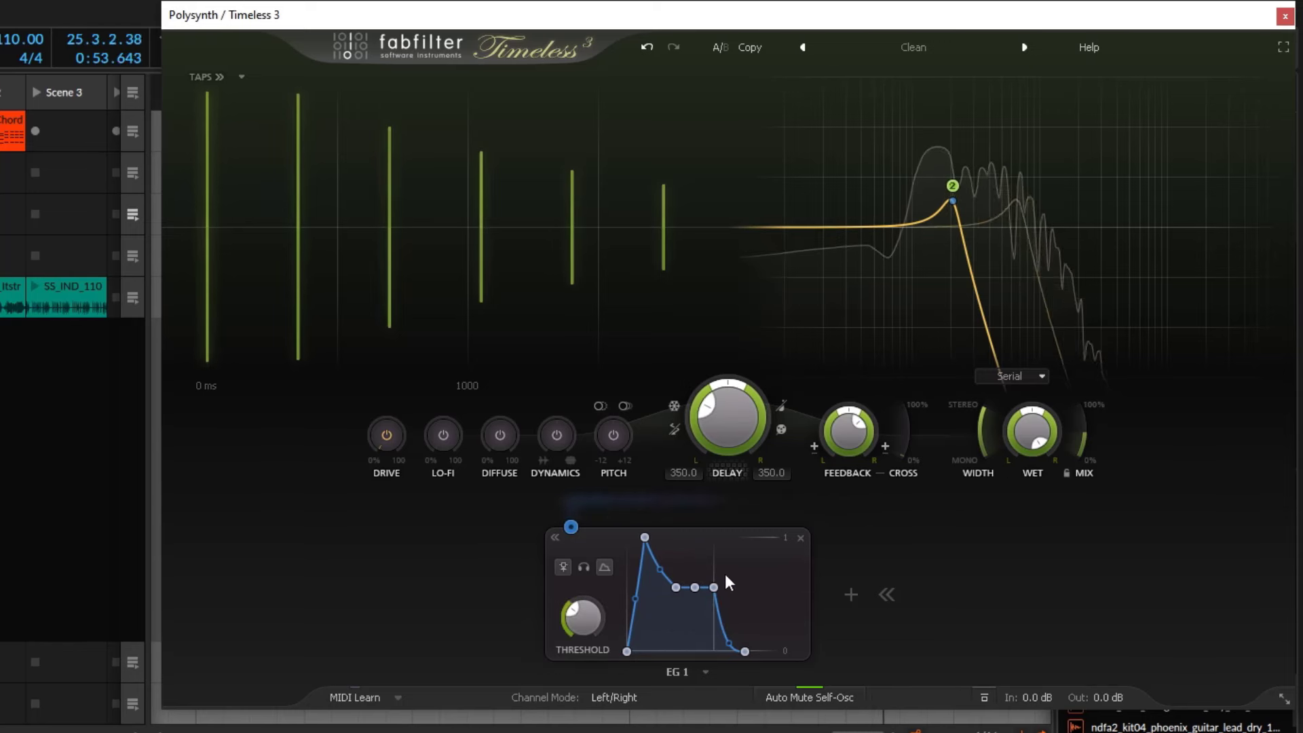
{"action": "left_click_drag", "start_coordinate": [676, 587], "coordinate": [702, 588]}
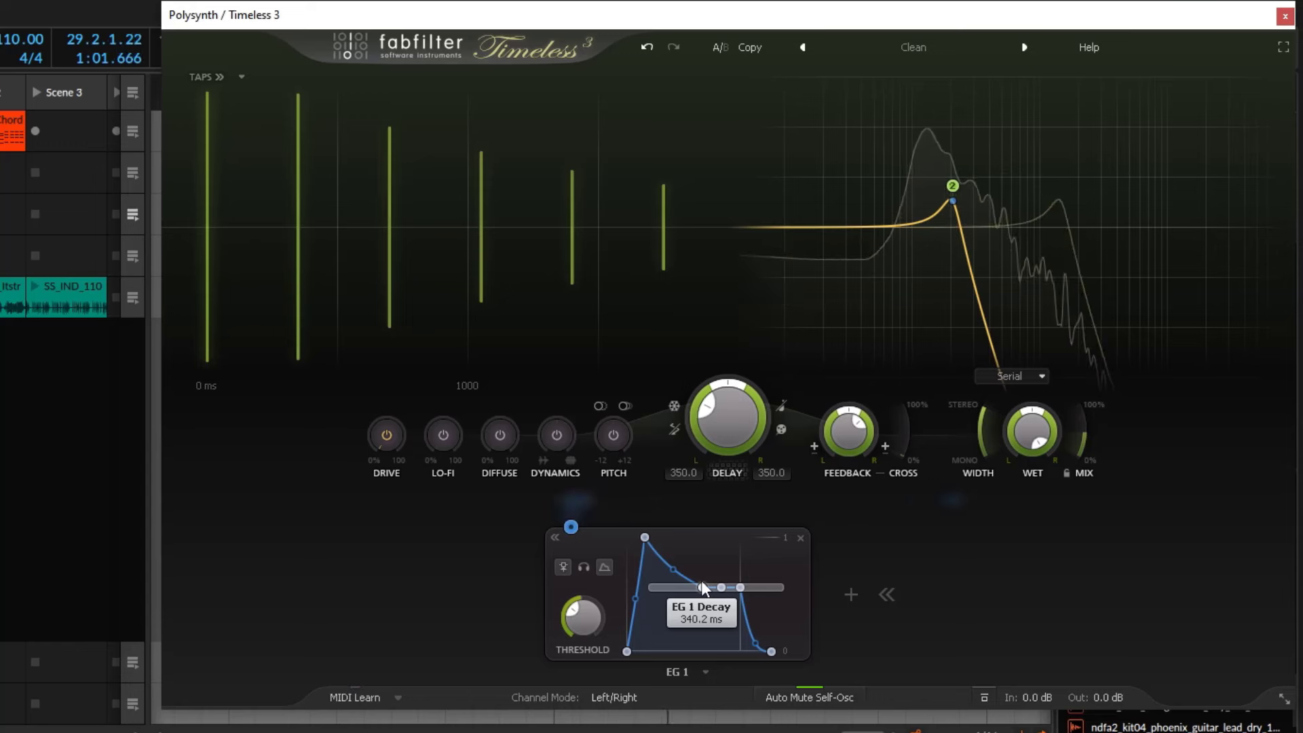
{"action": "mouse_move", "coordinate": [956, 180]}
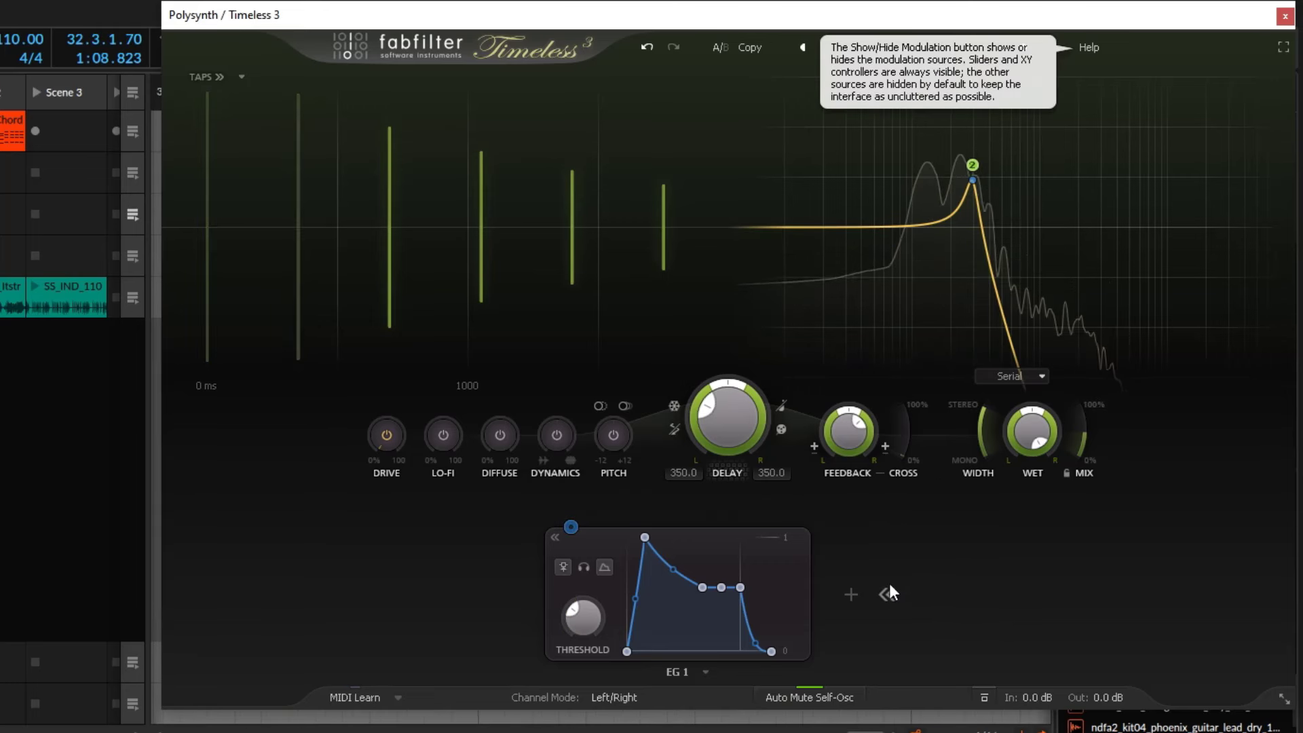
Step: Collapse EG 1 to its compact view and try its attack and release controls there
{"action": "left_click", "coordinate": [557, 538]}
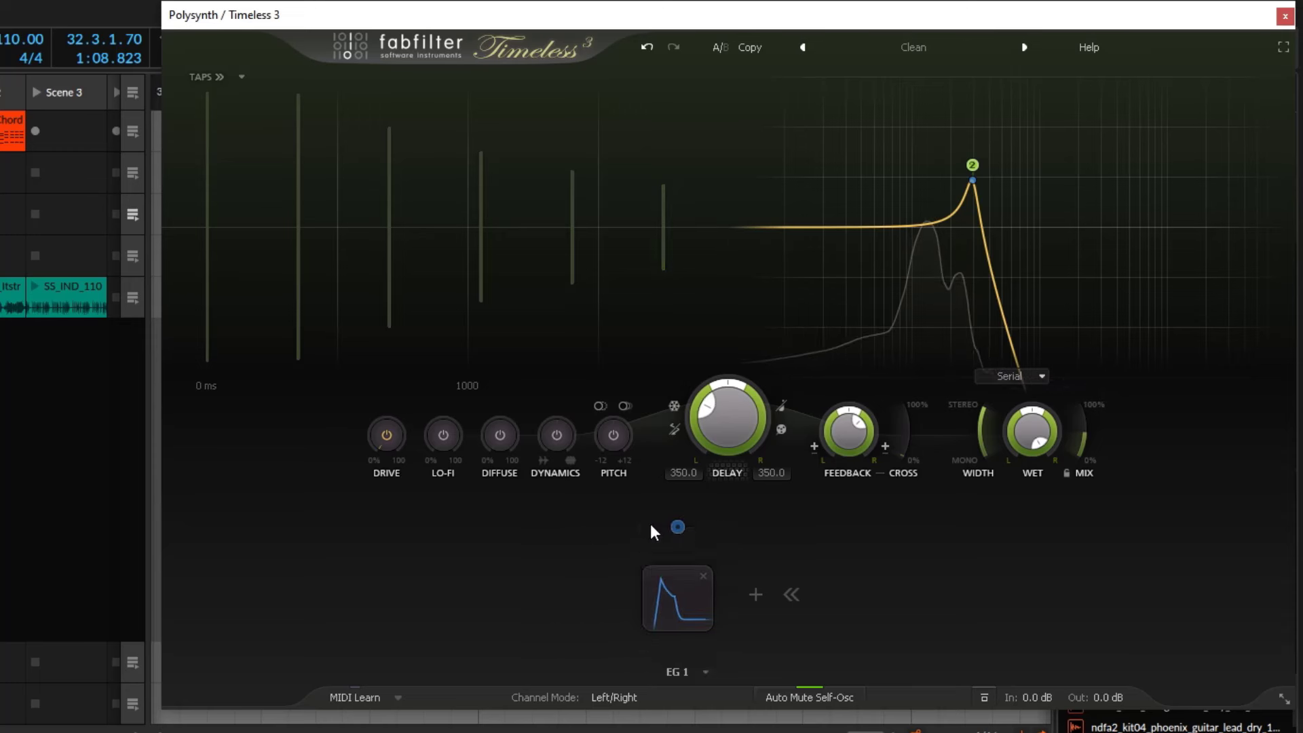
{"action": "left_click", "coordinate": [682, 602]}
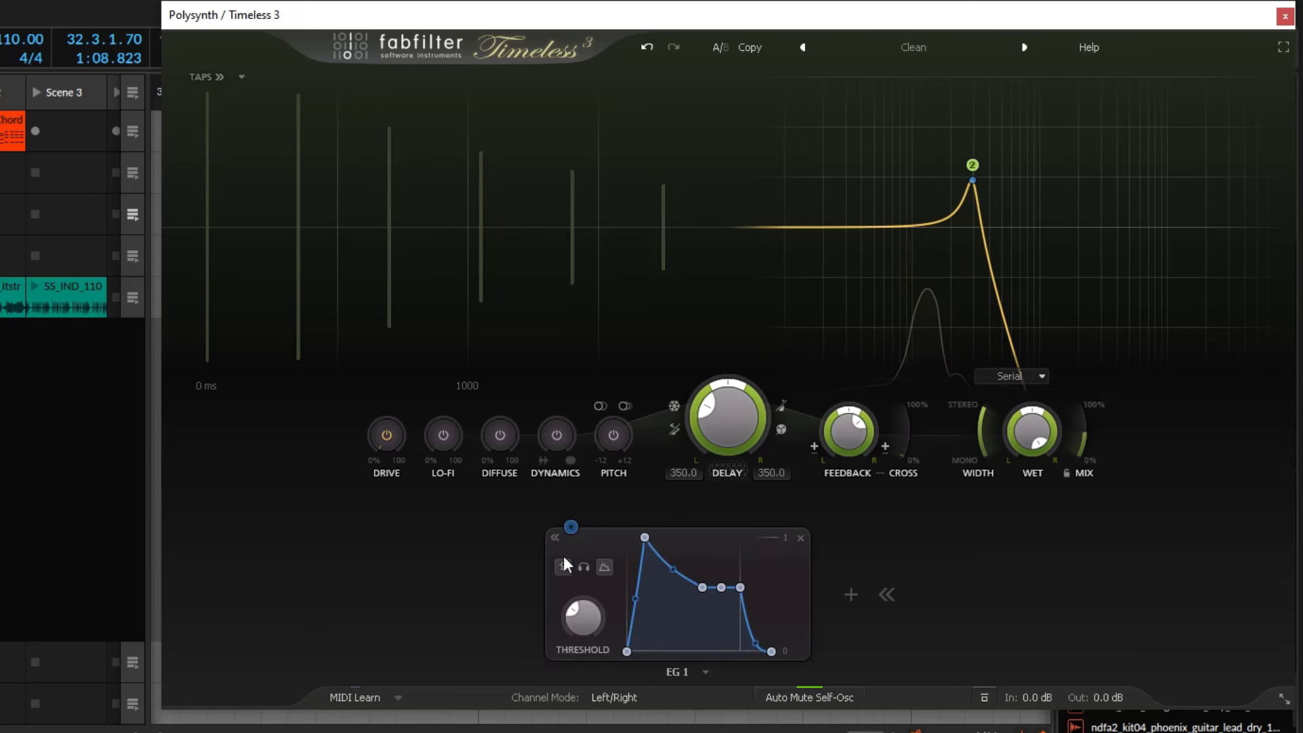
{"action": "left_click", "coordinate": [559, 534]}
{"action": "mouse_move", "coordinate": [682, 607]}
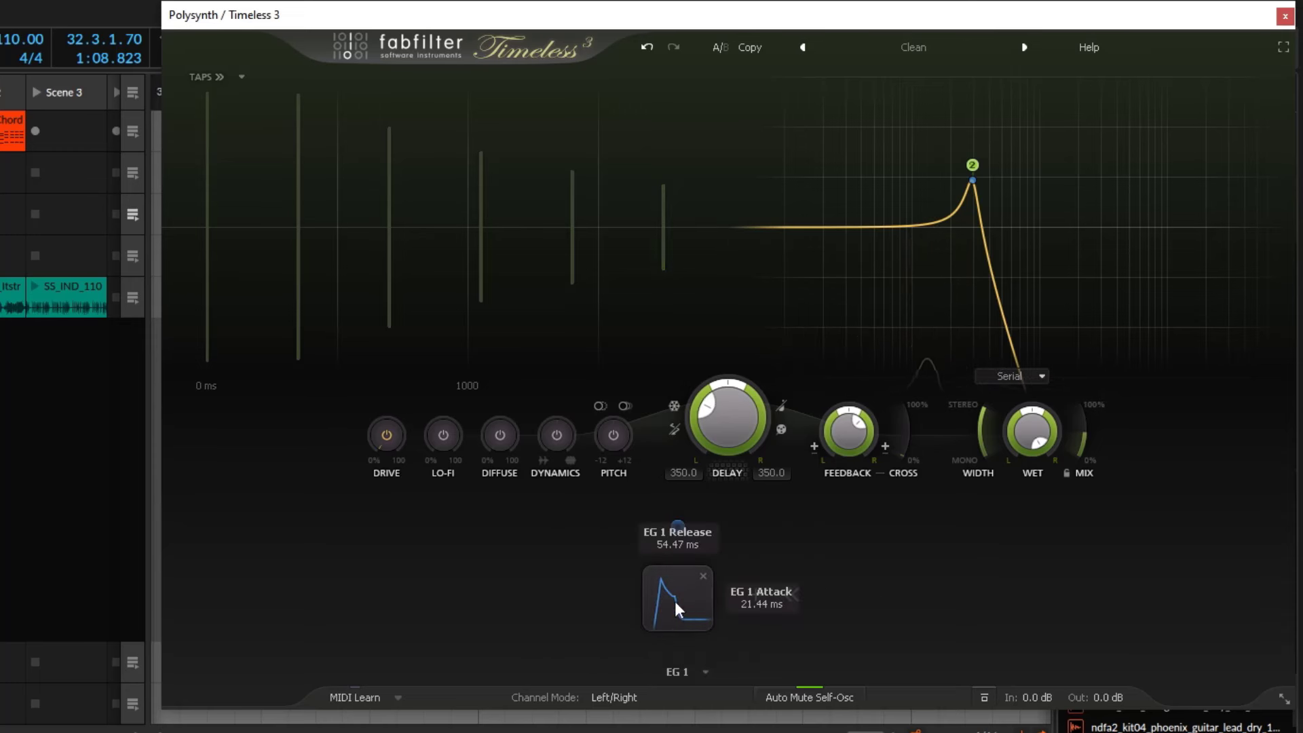
{"action": "left_click_drag", "start_coordinate": [674, 600], "coordinate": [674, 500]}
{"action": "mouse_move", "coordinate": [670, 596]}
{"action": "left_mouse_down"}
{"action": "mouse_move", "coordinate": [800, 589]}
{"action": "mouse_move", "coordinate": [676, 601]}
{"action": "left_mouse_up"}
{"action": "left_click_drag", "start_coordinate": [682, 531], "coordinate": [684, 605]}
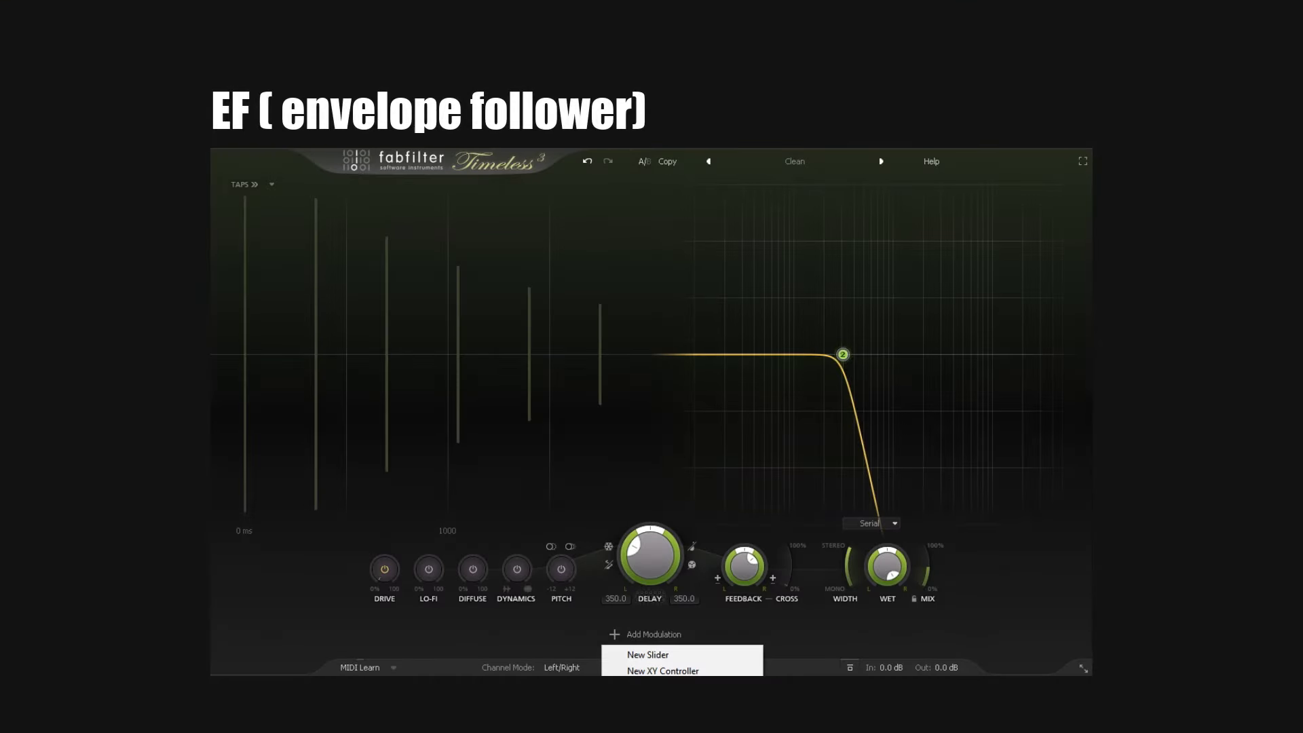
Step: Add an envelope follower in Envelope mode and assign it to filter 2's frequency with a larger modulation amount
{"action": "left_click", "coordinate": [652, 719]}
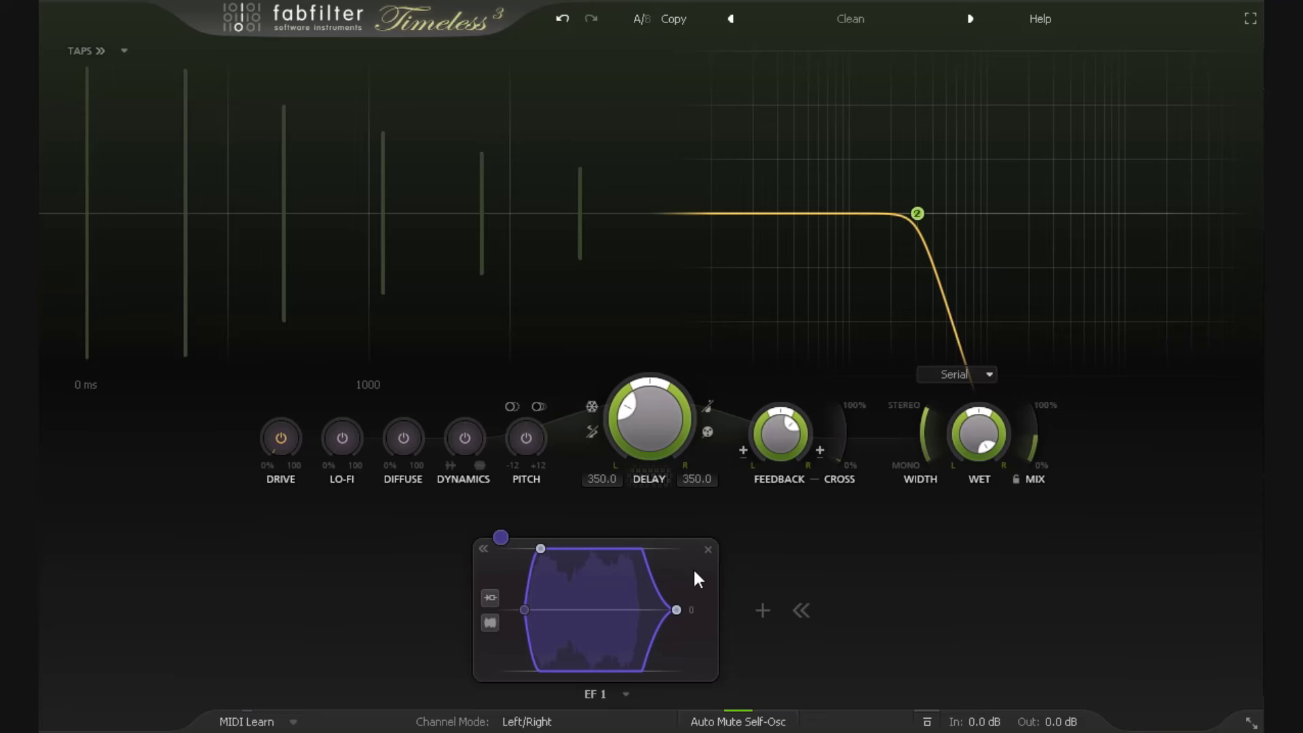
{"action": "left_click", "coordinate": [489, 627]}
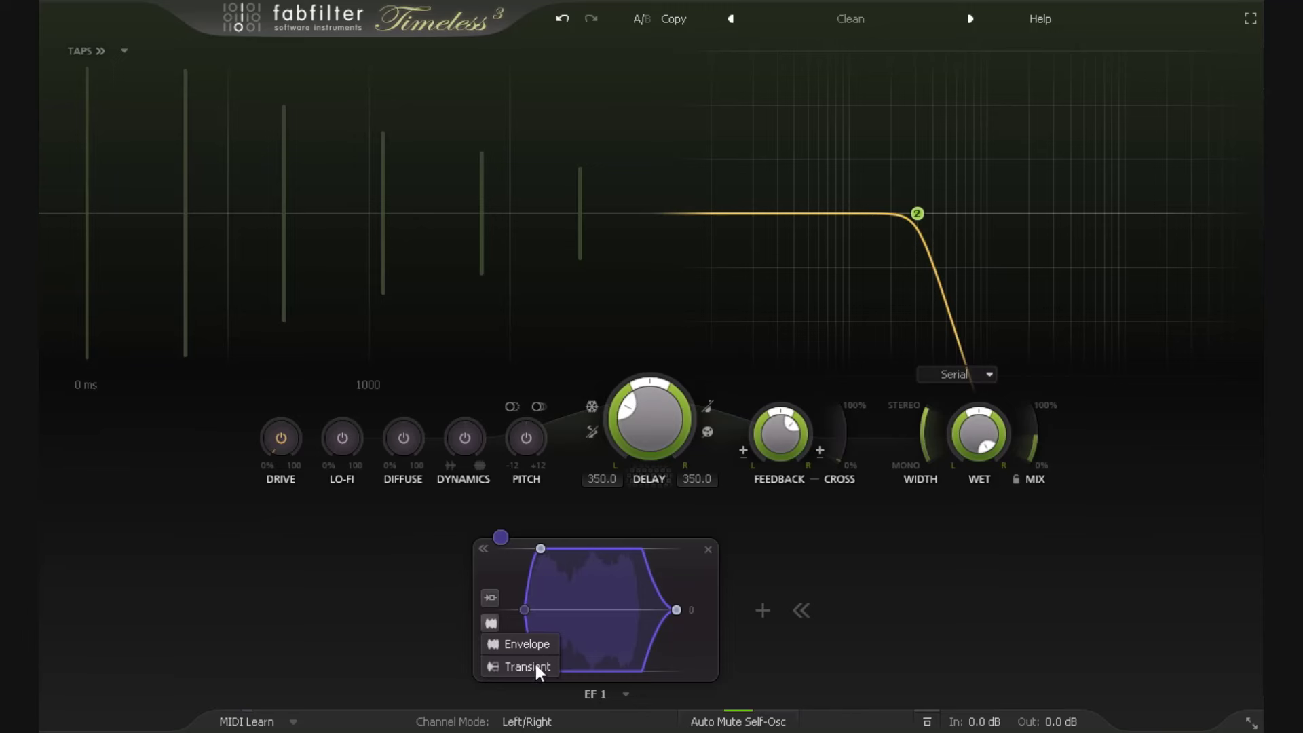
{"action": "left_click", "coordinate": [524, 646]}
{"action": "left_click_drag", "start_coordinate": [502, 538], "coordinate": [923, 148]}
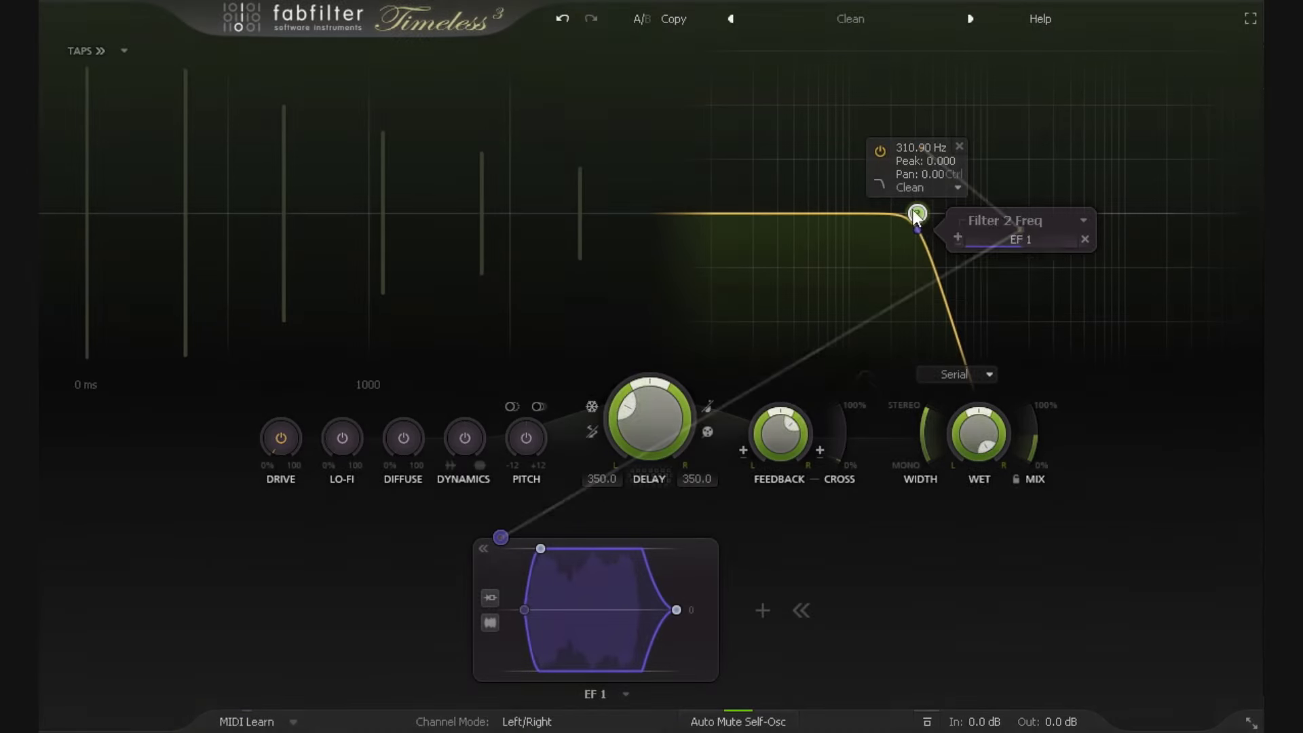
{"action": "left_click_drag", "start_coordinate": [1021, 248], "coordinate": [1062, 254]}
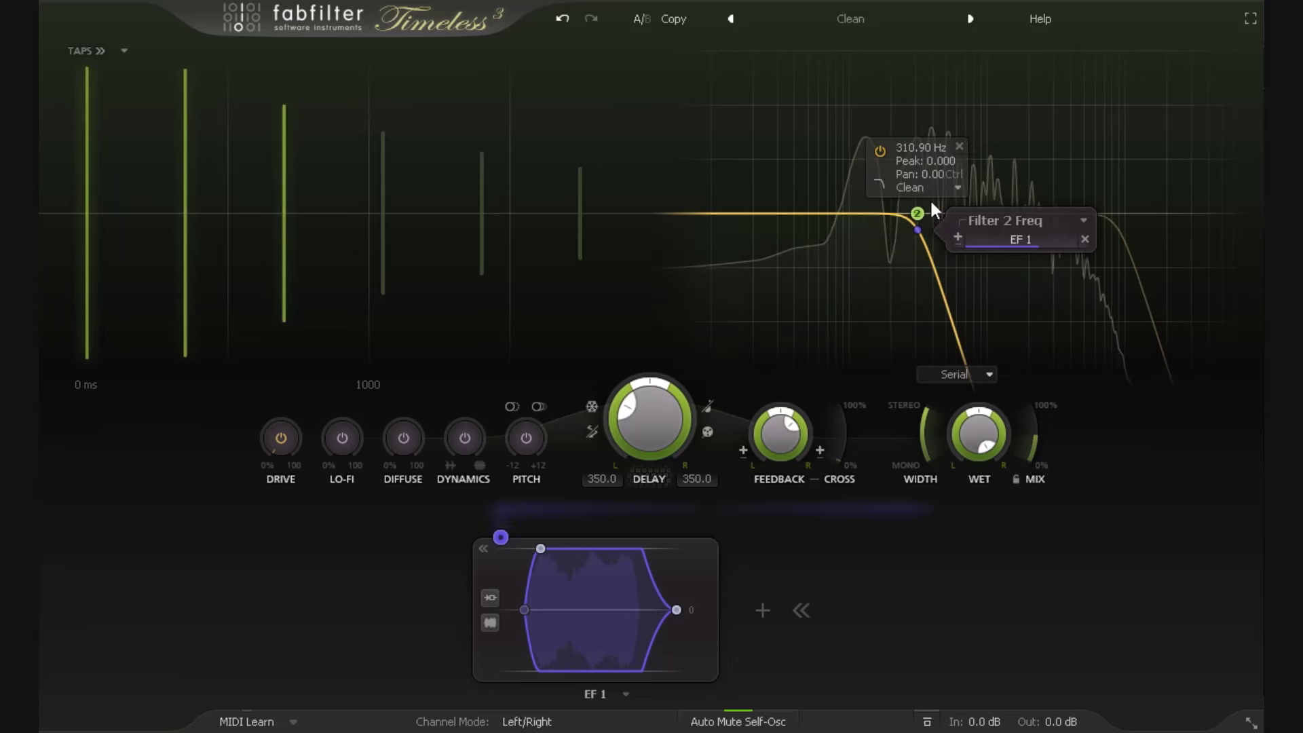
Step: Lower filter 2's frequency to about 210 Hz, and shorten EF 1's release and its attack, with the attack at 1 ms
{"action": "left_click_drag", "start_coordinate": [922, 210], "coordinate": [899, 211]}
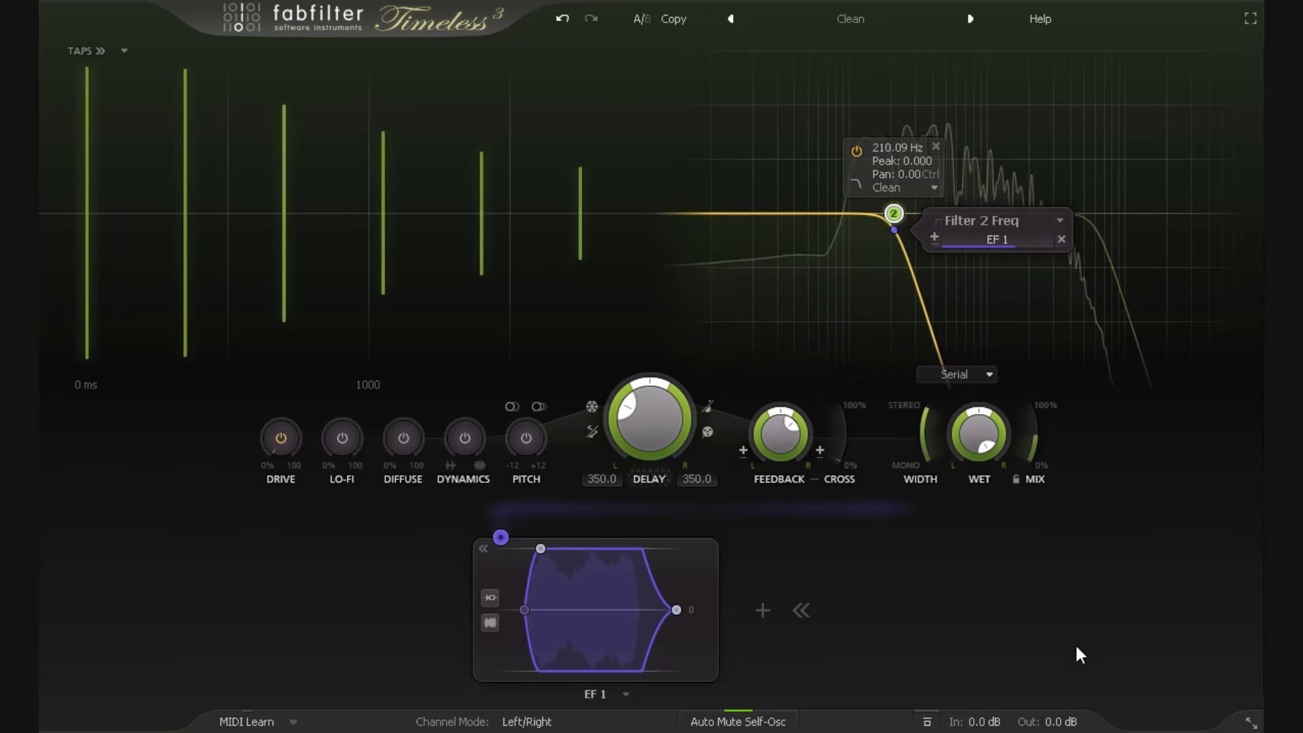
{"action": "mouse_move", "coordinate": [543, 548]}
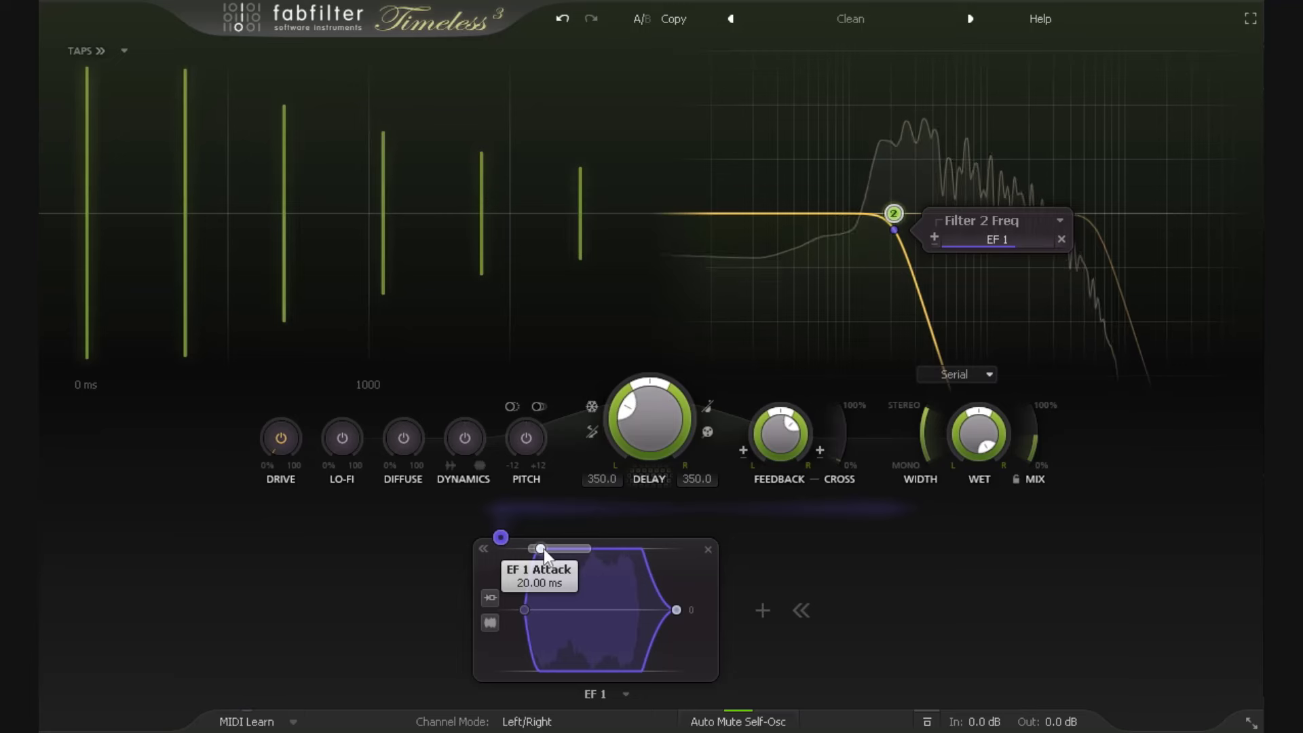
{"action": "mouse_move", "coordinate": [673, 613]}
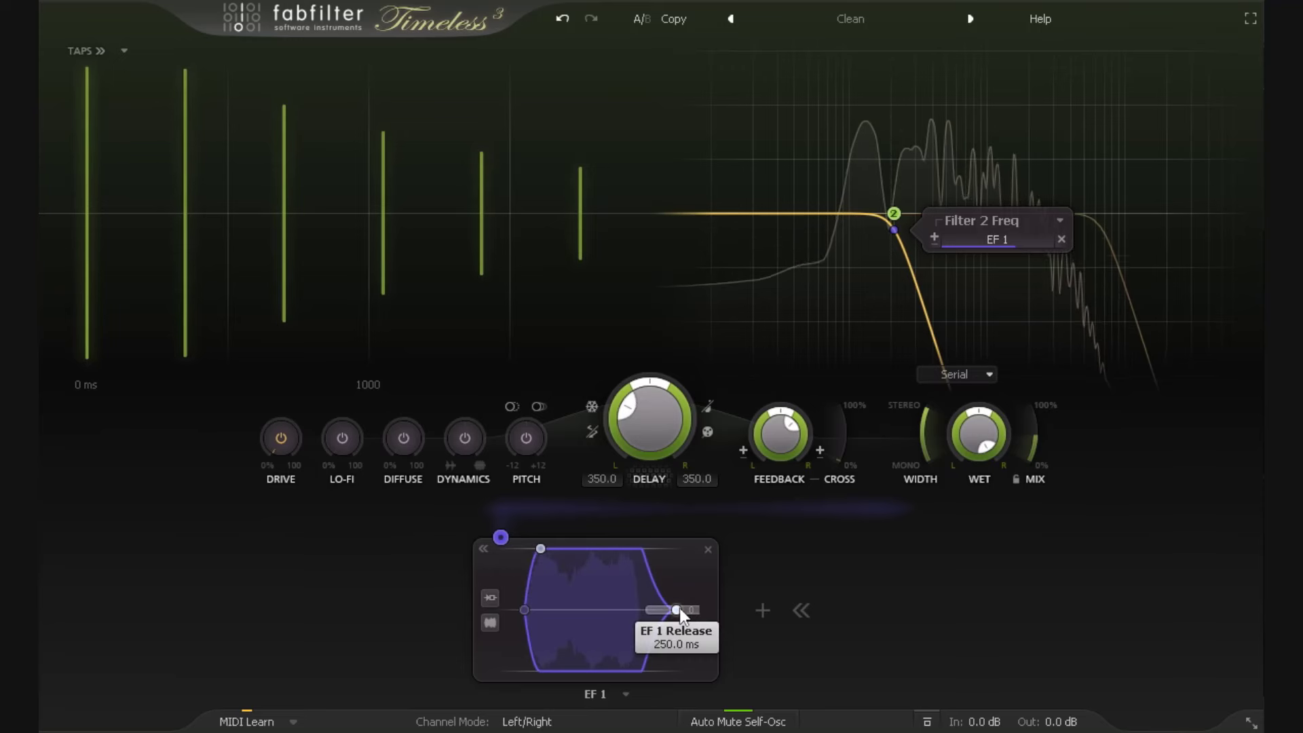
{"action": "left_click_drag", "start_coordinate": [676, 611], "coordinate": [644, 611]}
{"action": "left_click_drag", "start_coordinate": [562, 547], "coordinate": [534, 557]}
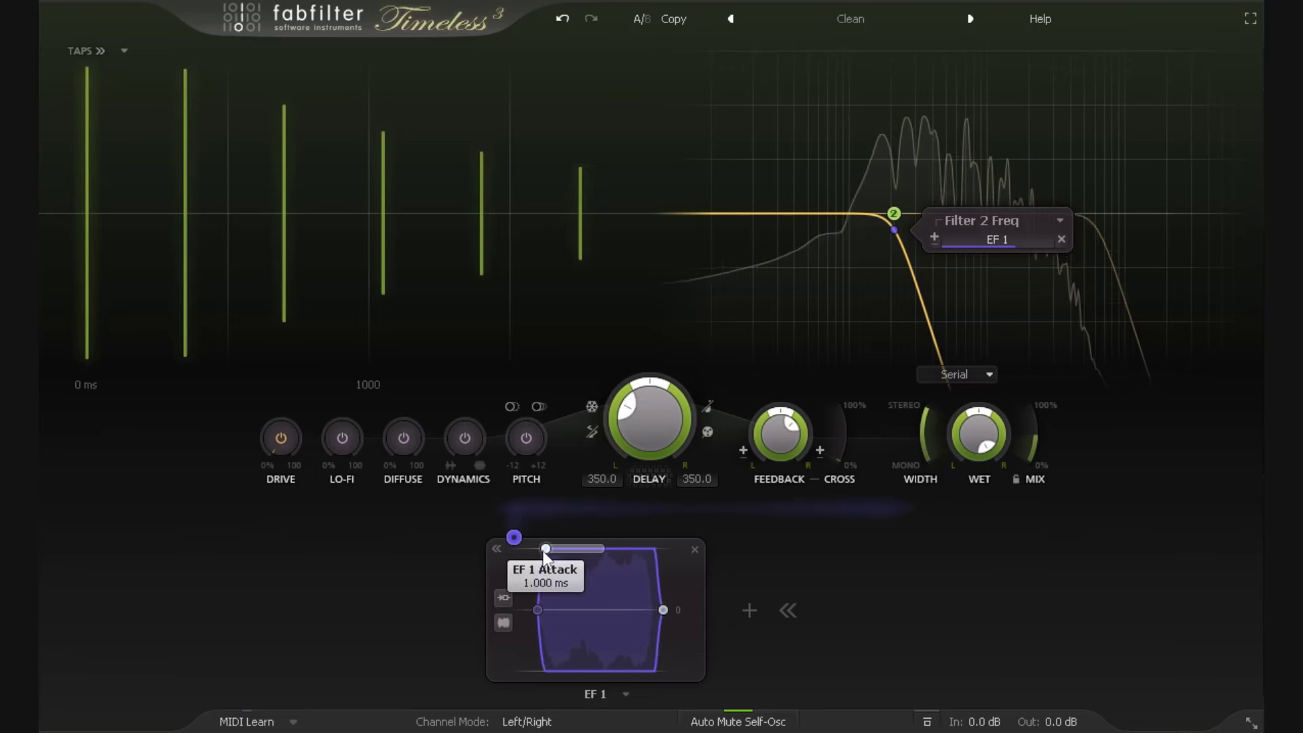
Step: Lower filter 2 to about 126 Hz with a peak of 0.214, and fine-tune EF 1's release to 50 ms
{"action": "mouse_move", "coordinate": [881, 222]}
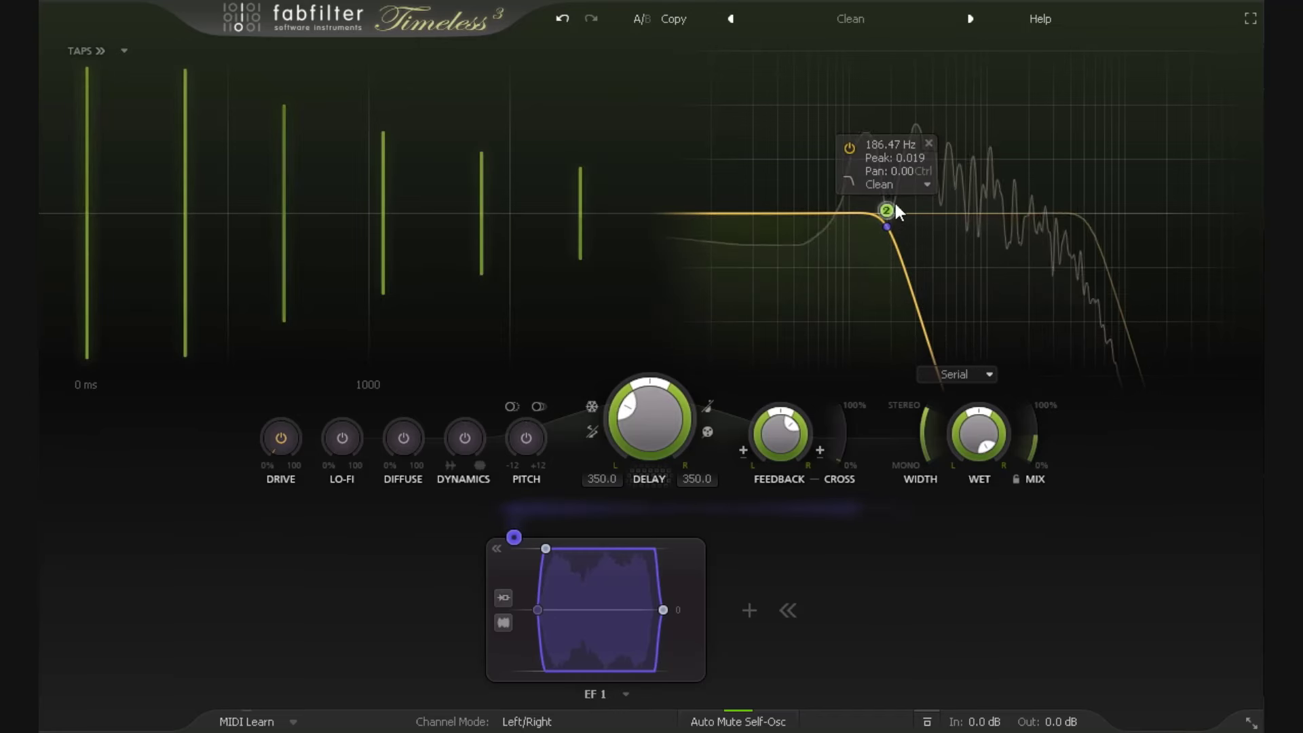
{"action": "left_click_drag", "start_coordinate": [895, 204], "coordinate": [866, 178]}
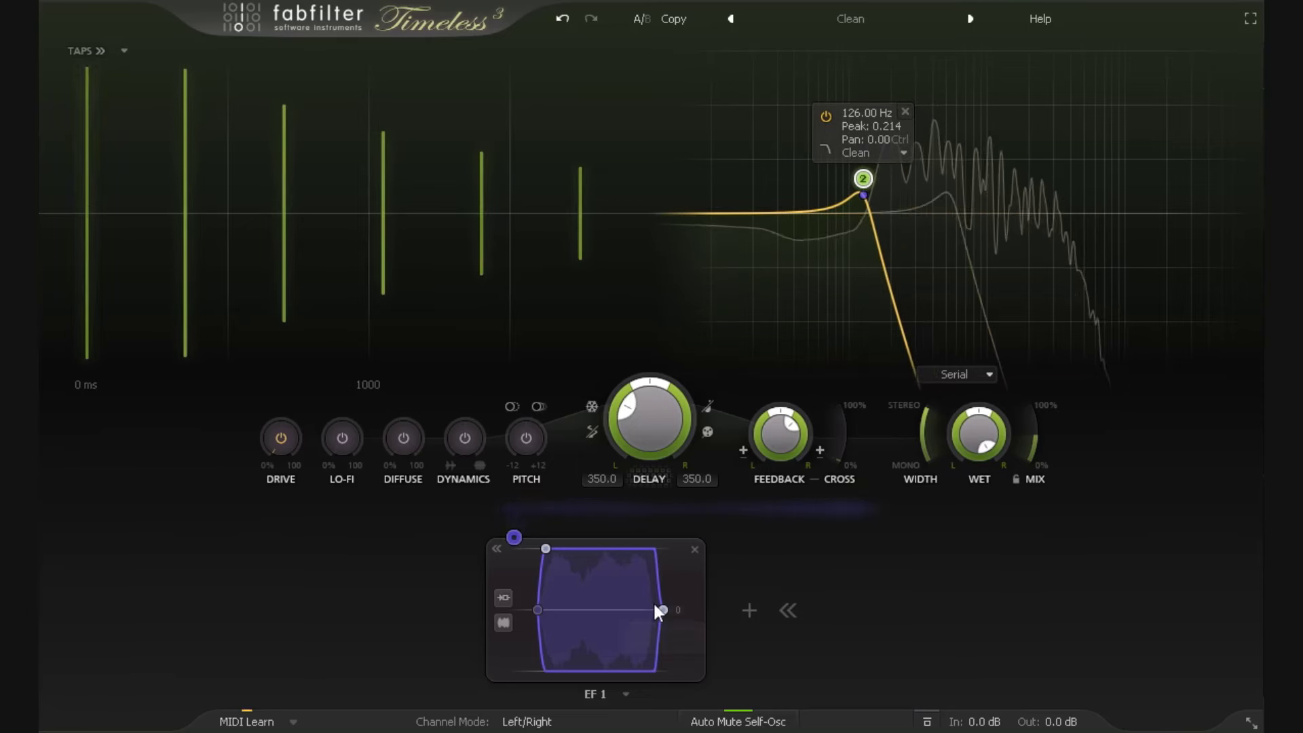
{"action": "left_click_drag", "start_coordinate": [659, 610], "coordinate": [604, 638]}
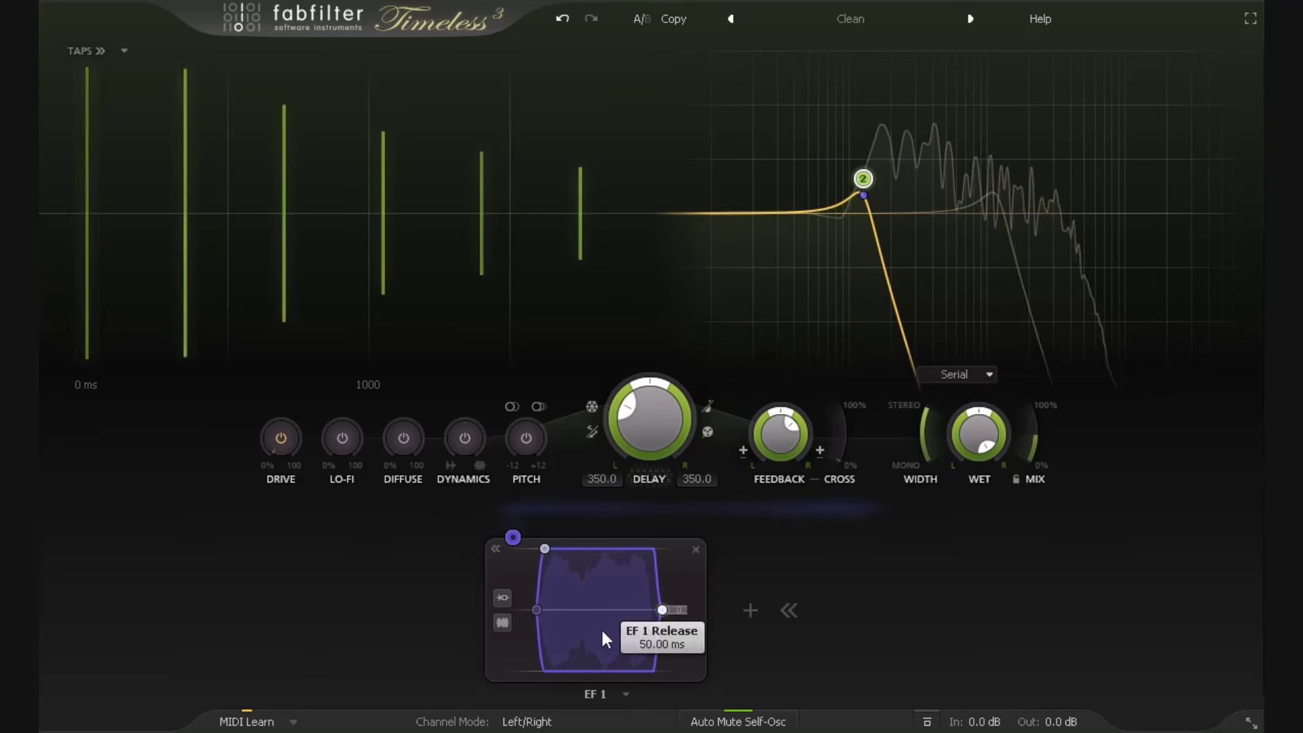
{"action": "mouse_move", "coordinate": [544, 550]}
{"action": "left_mouse_down"}
{"action": "mouse_move", "coordinate": [640, 532]}
{"action": "mouse_move", "coordinate": [543, 557]}
{"action": "mouse_move", "coordinate": [564, 553]}
{"action": "left_mouse_up"}
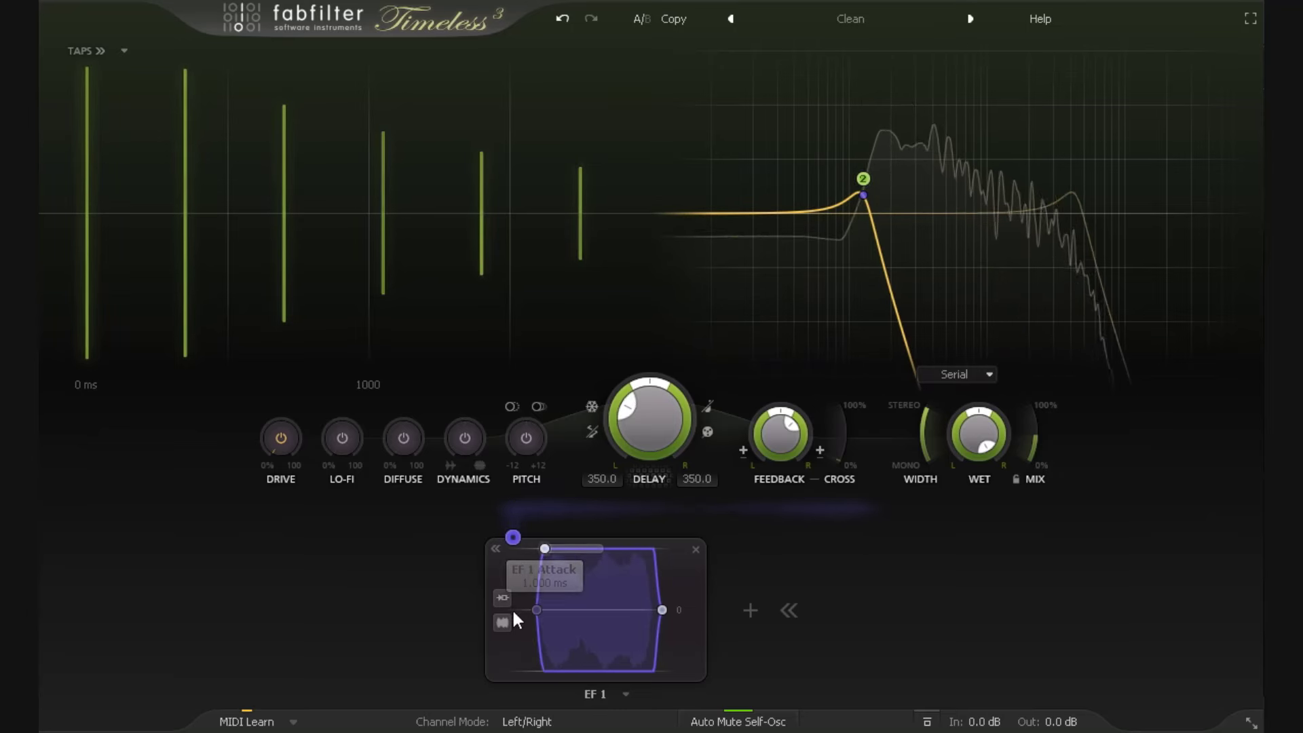
Step: Switch EF 1 from Envelope to Transient mode and check its attack and release controls there
{"action": "left_click", "coordinate": [502, 623]}
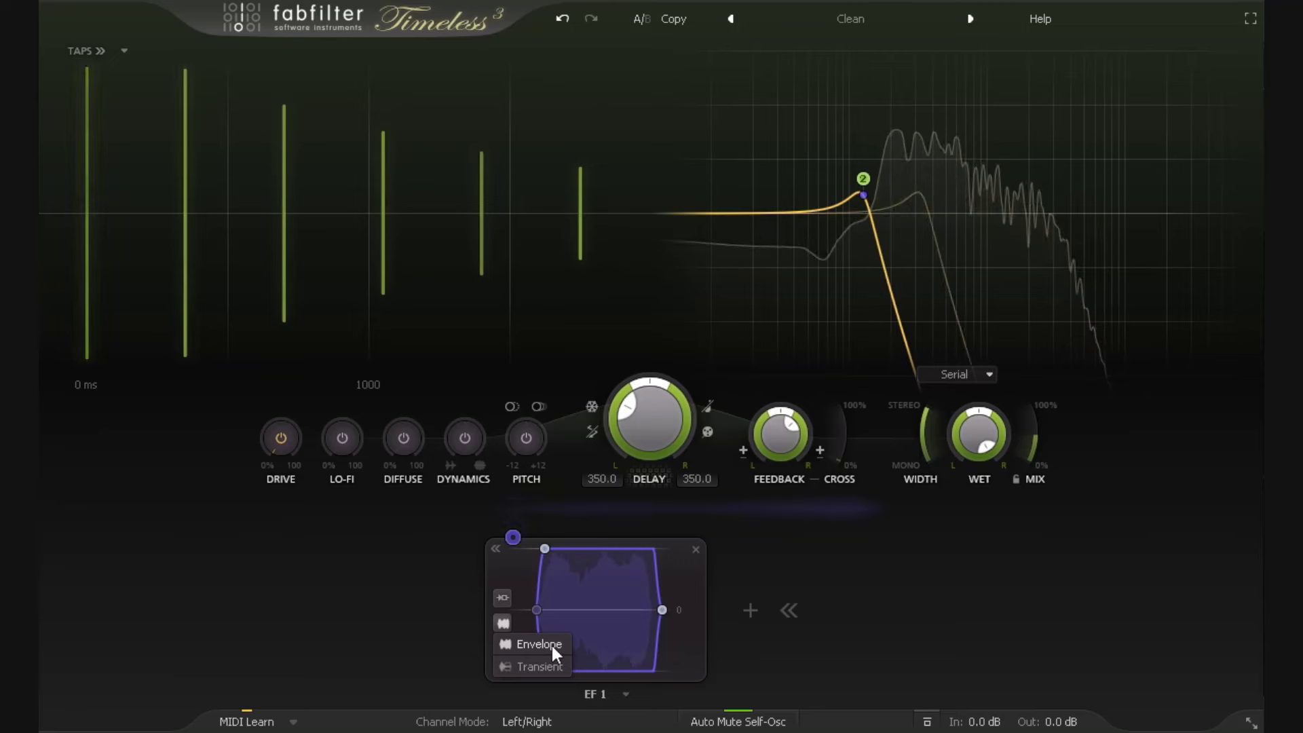
{"action": "left_click", "coordinate": [550, 663]}
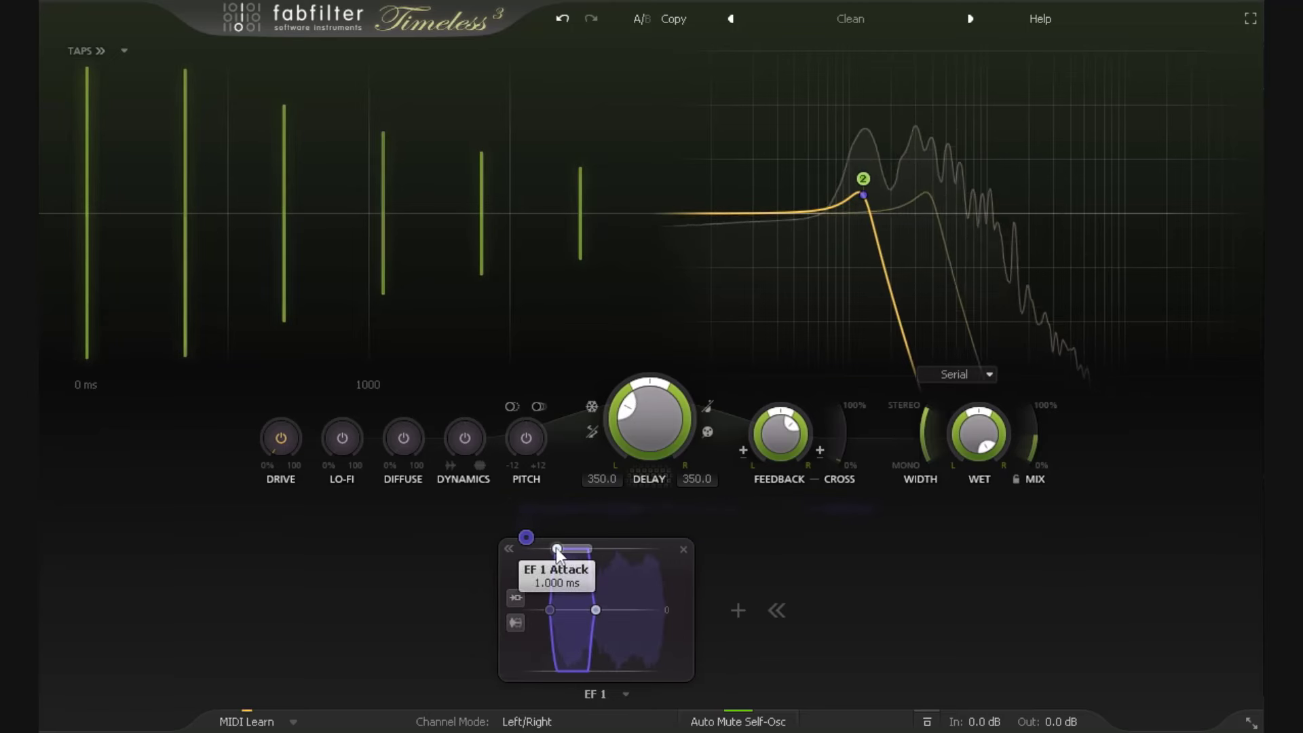
{"action": "mouse_move", "coordinate": [555, 548]}
{"action": "left_mouse_down"}
{"action": "mouse_move", "coordinate": [584, 544]}
{"action": "mouse_move", "coordinate": [549, 557]}
{"action": "left_mouse_up"}
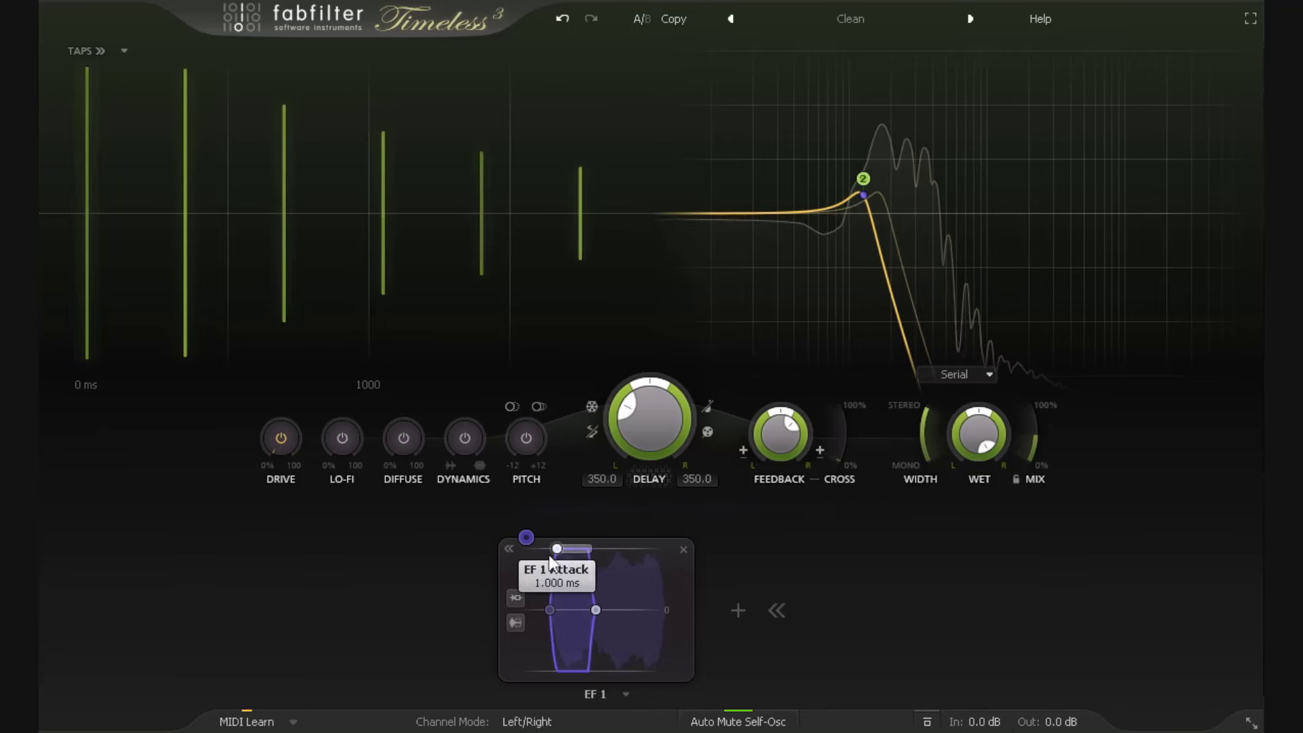
{"action": "left_click_drag", "start_coordinate": [575, 614], "coordinate": [652, 616]}
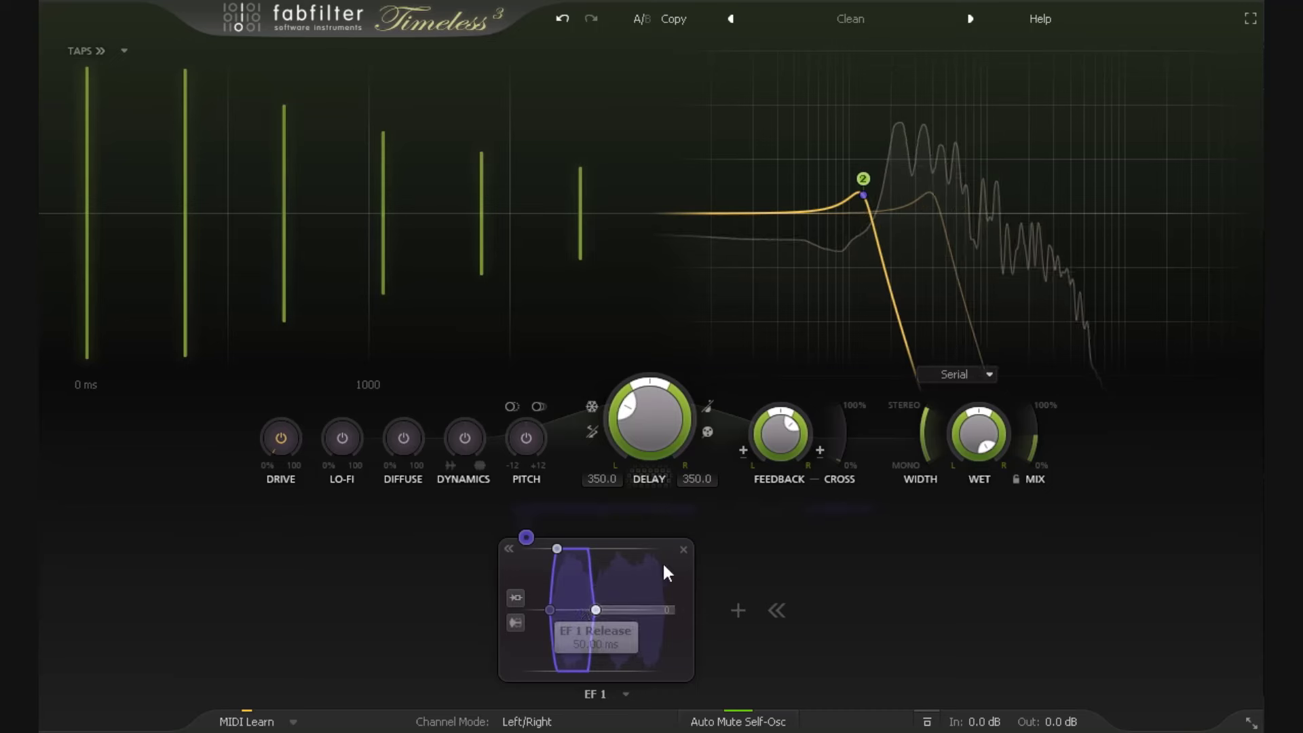
{"action": "left_click", "coordinate": [515, 622]}
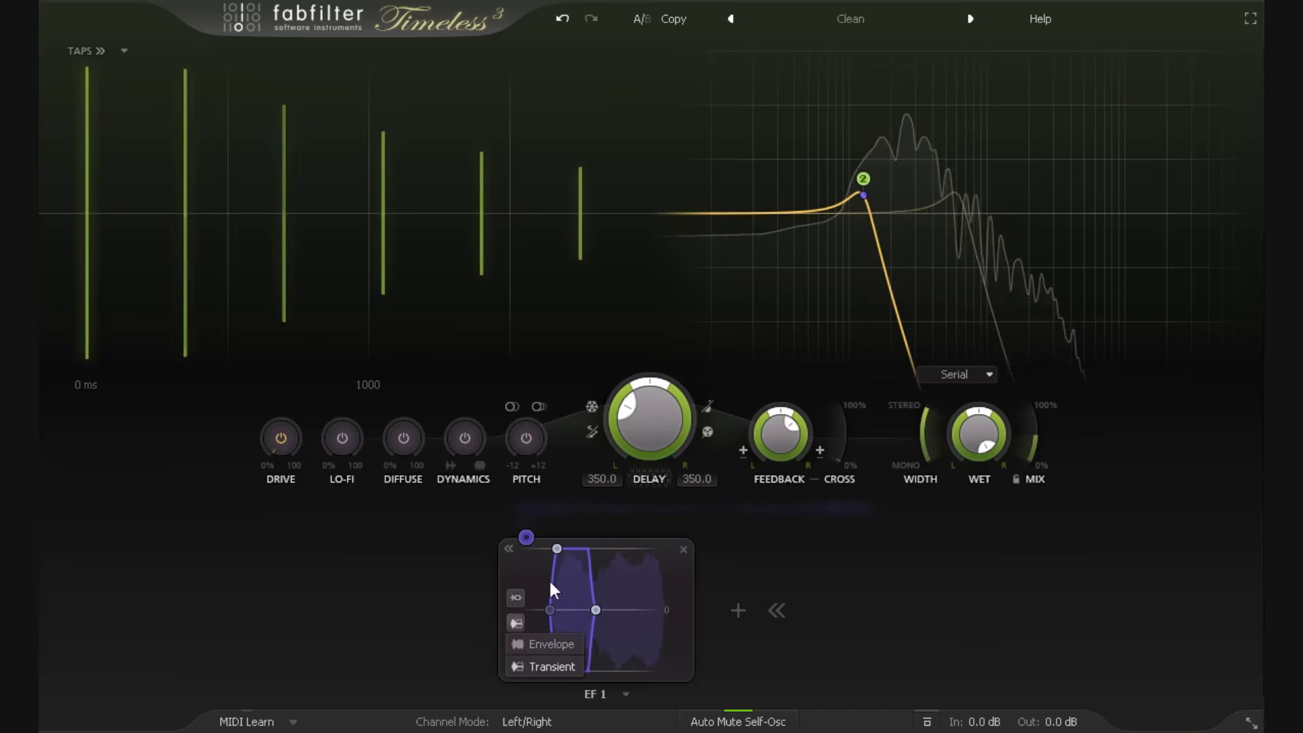
{"action": "left_click", "coordinate": [582, 587]}
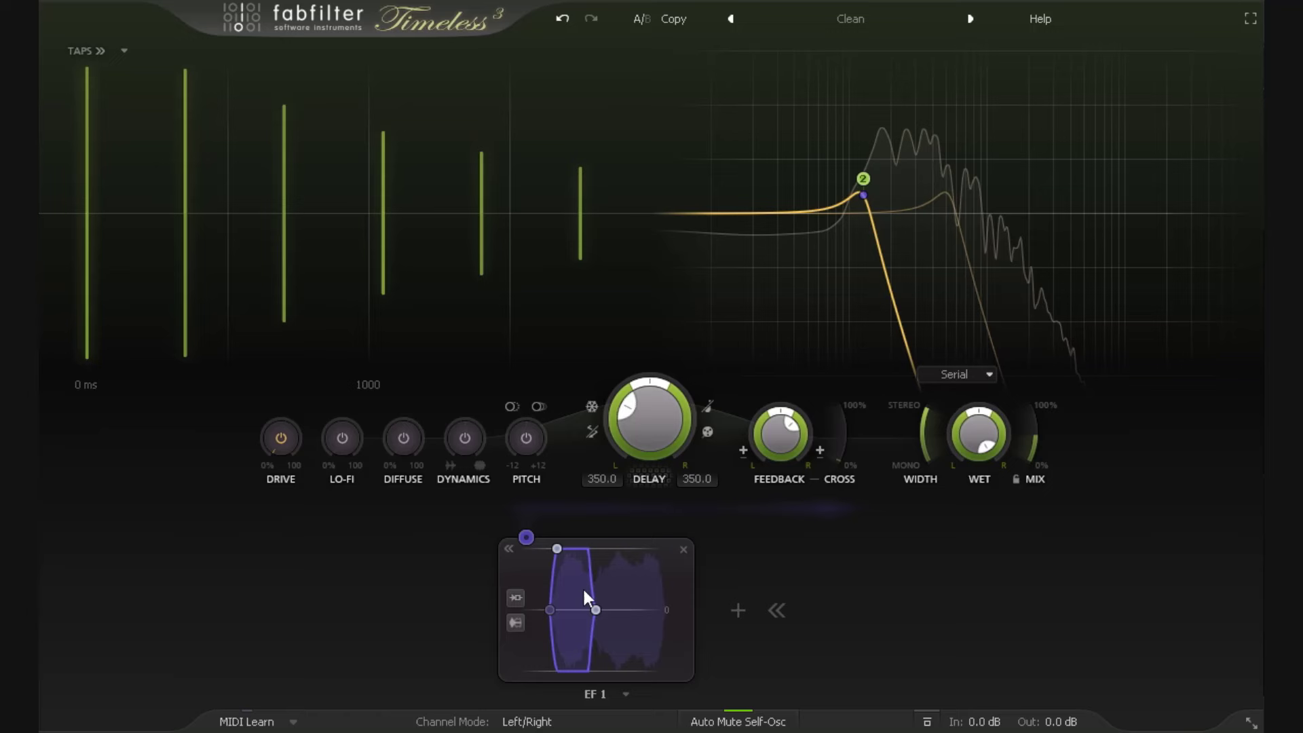
Step: Set EF 1's input to Side Chain and briefly audition the sidechain signal
{"action": "left_click", "coordinate": [516, 597]}
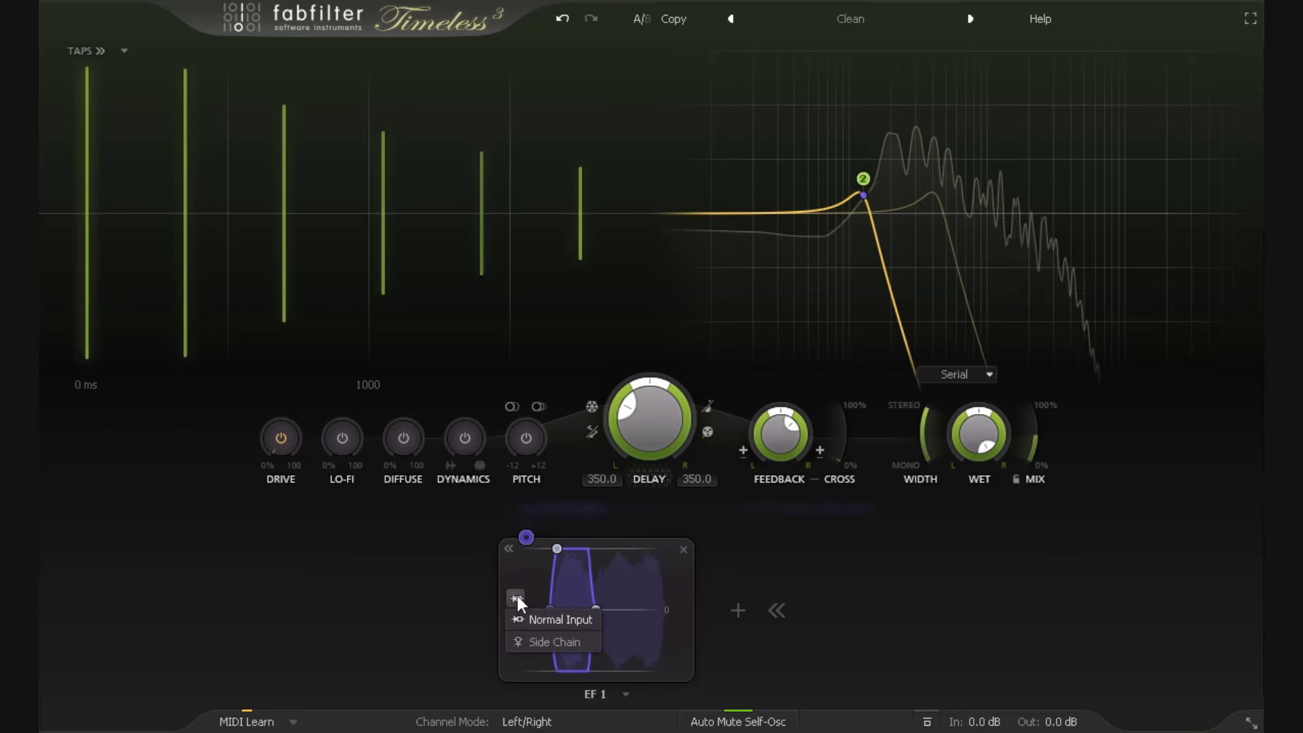
{"action": "left_click", "coordinate": [558, 639]}
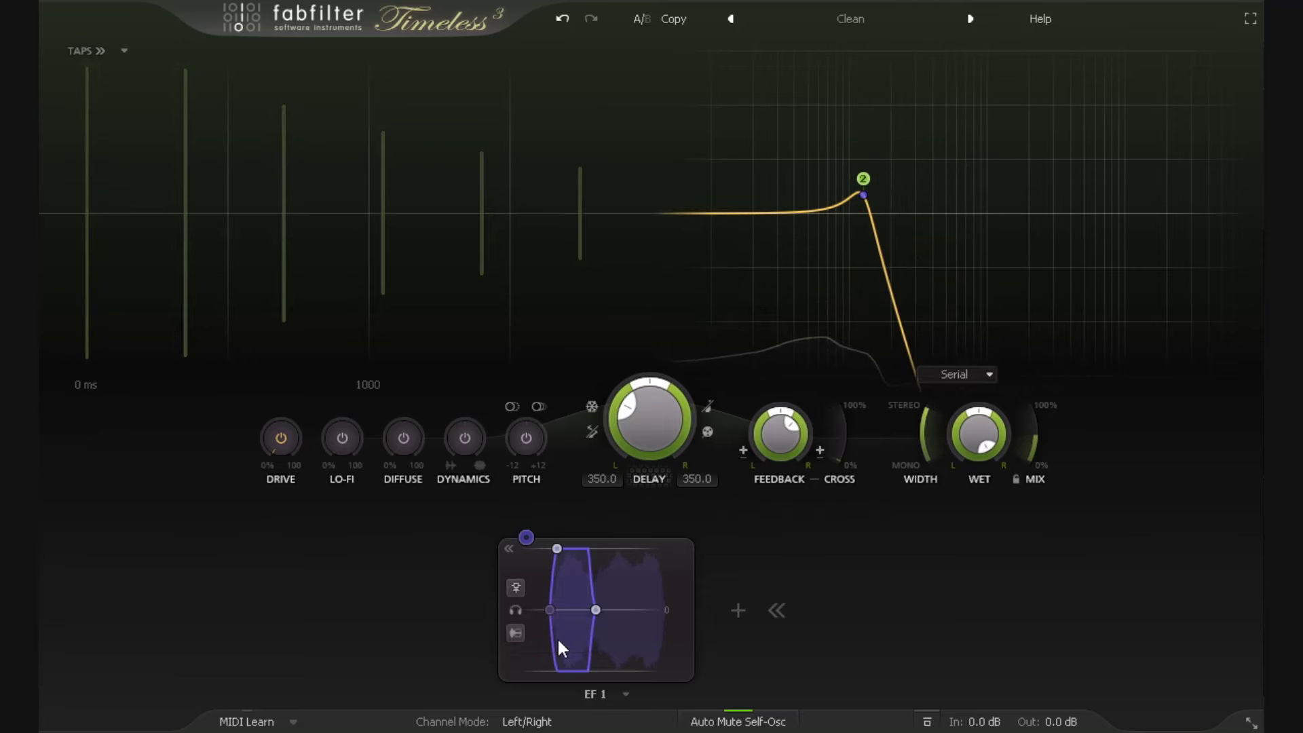
{"action": "left_click", "coordinate": [515, 608]}
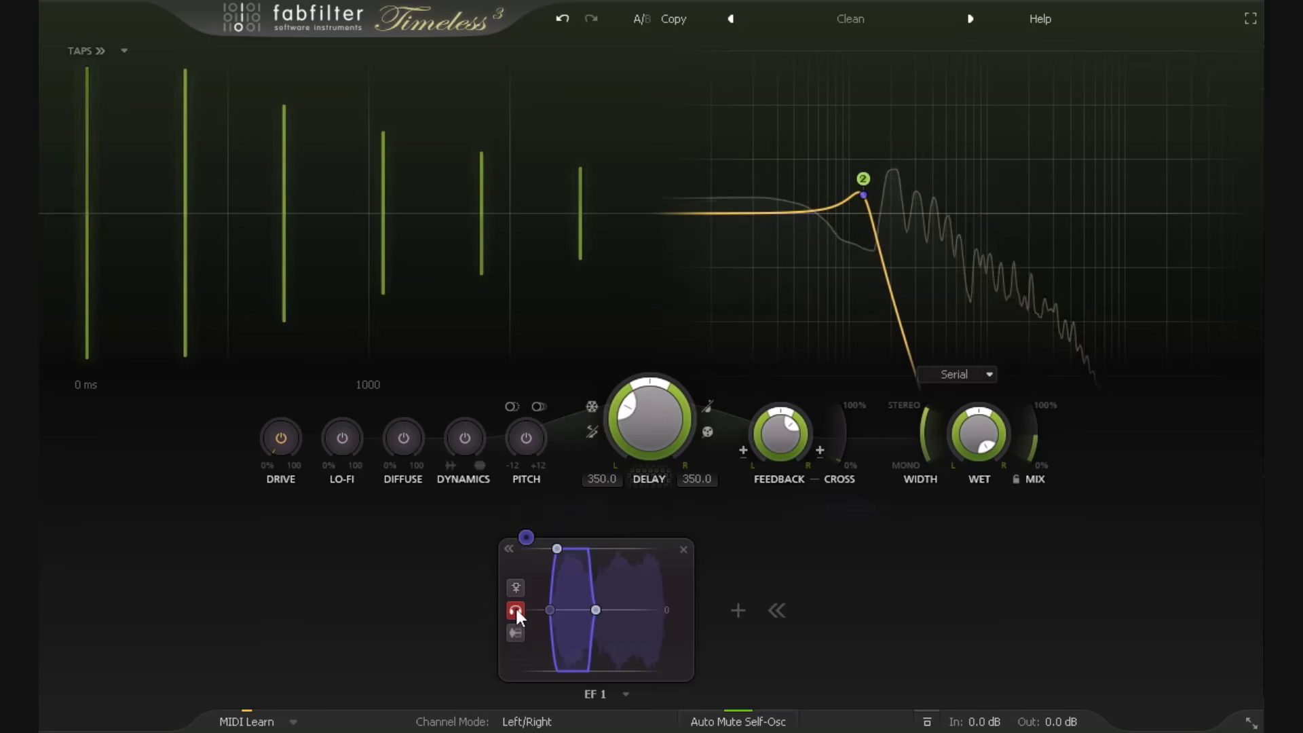
{"action": "left_click", "coordinate": [516, 609]}
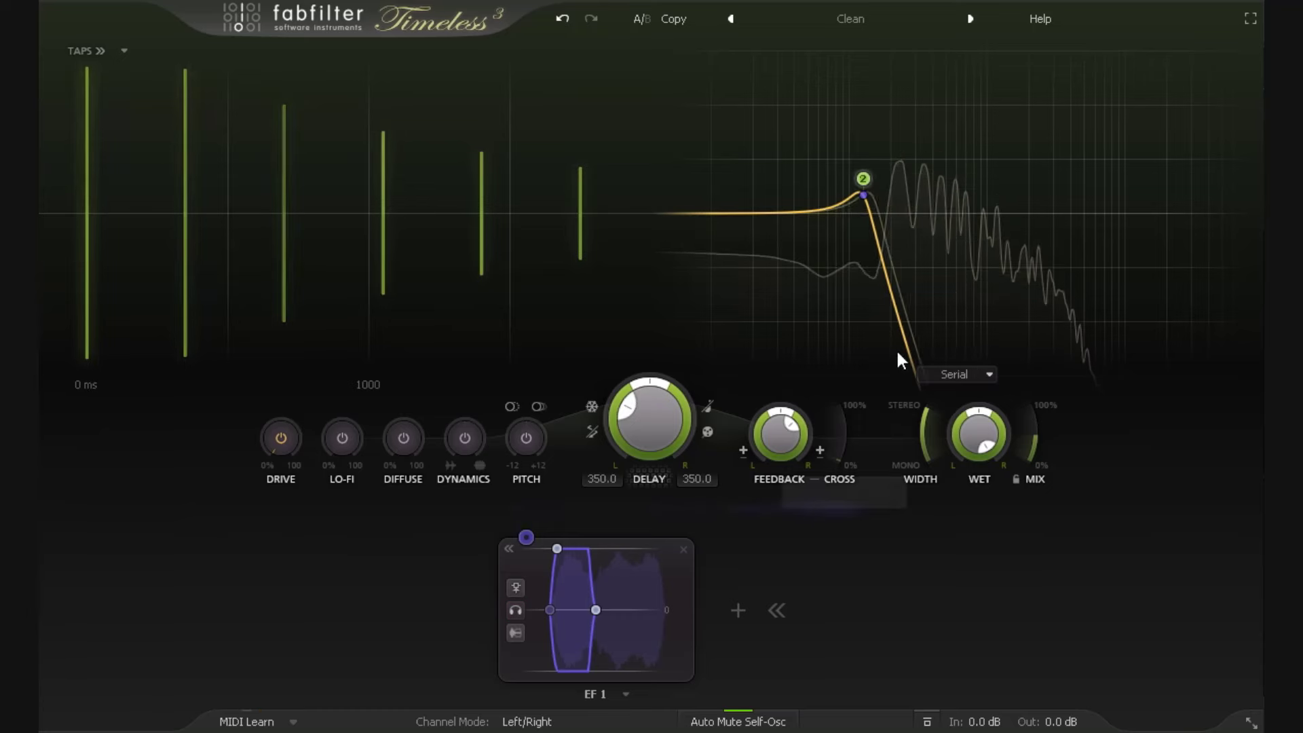
Step: Retune filter 2 to about 134.89 Hz with a peak of 0.132
{"action": "left_click", "coordinate": [863, 179]}
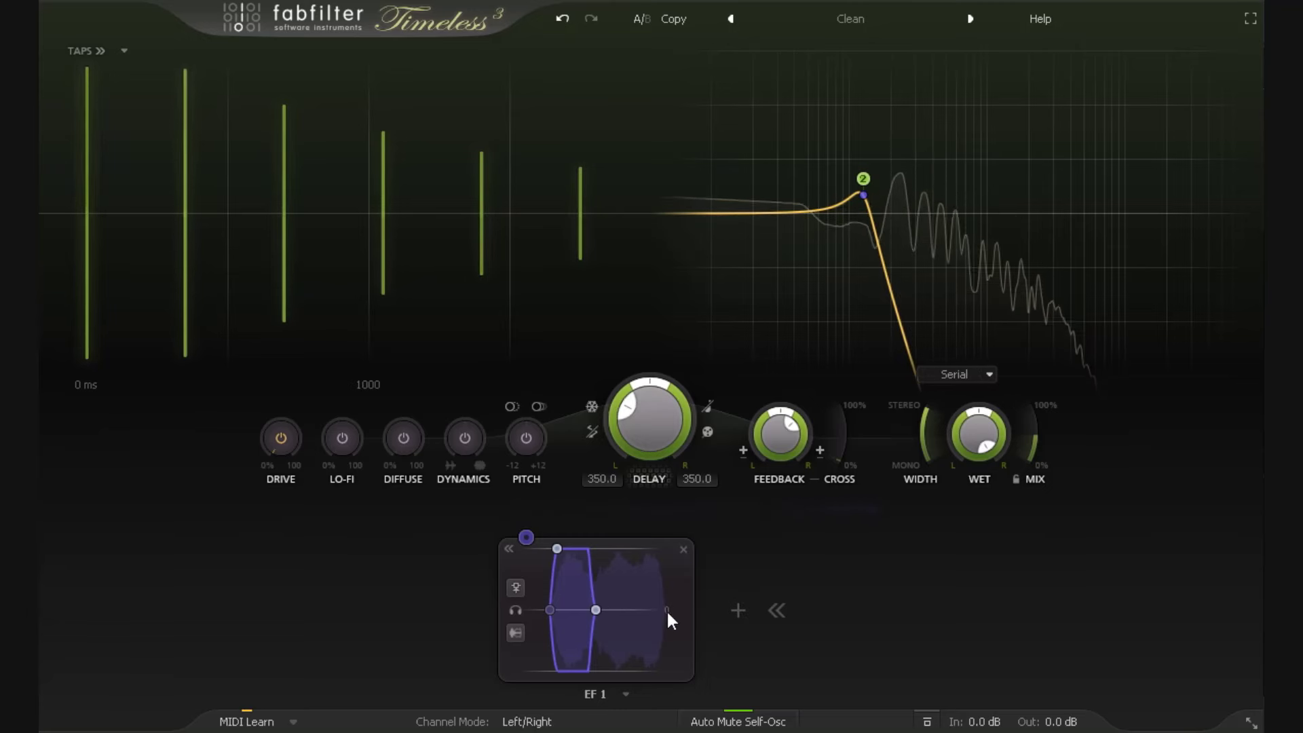
{"action": "mouse_move", "coordinate": [867, 216]}
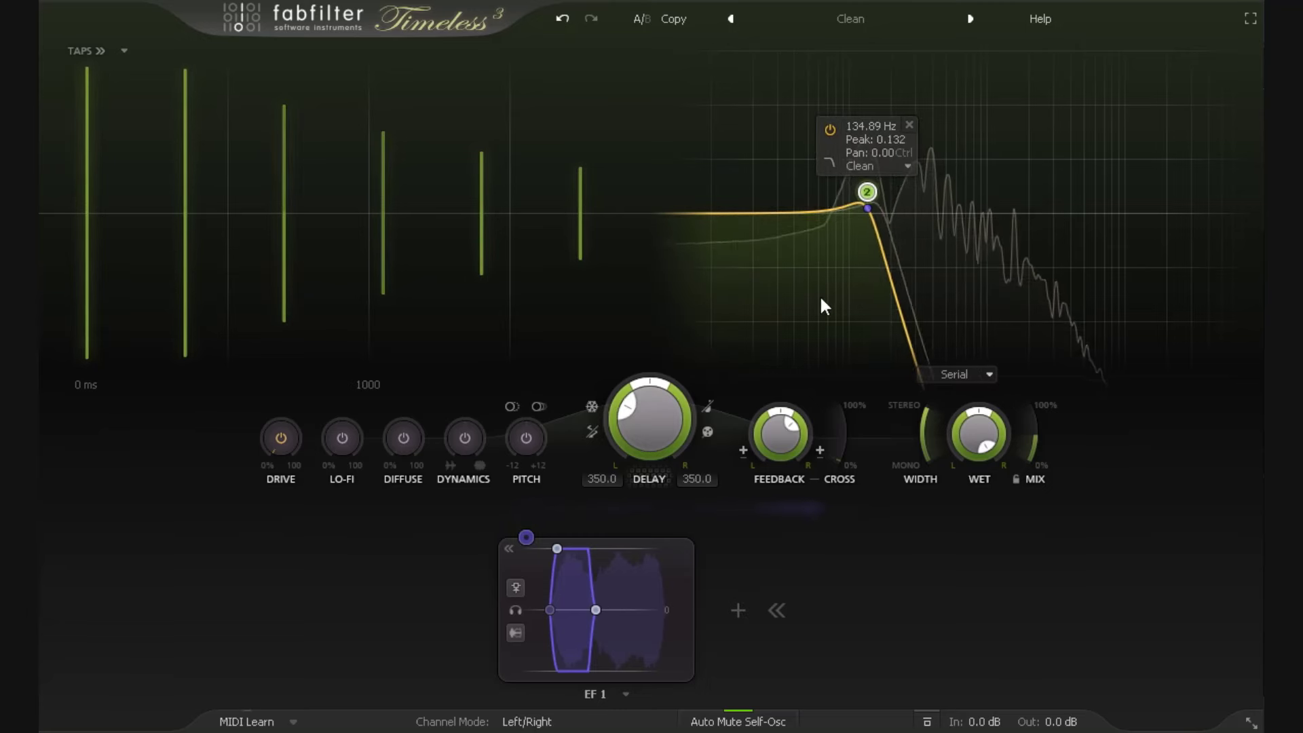
Step: Return EF 1's input to Normal Input and remove the envelope follower
{"action": "left_click", "coordinate": [515, 587]}
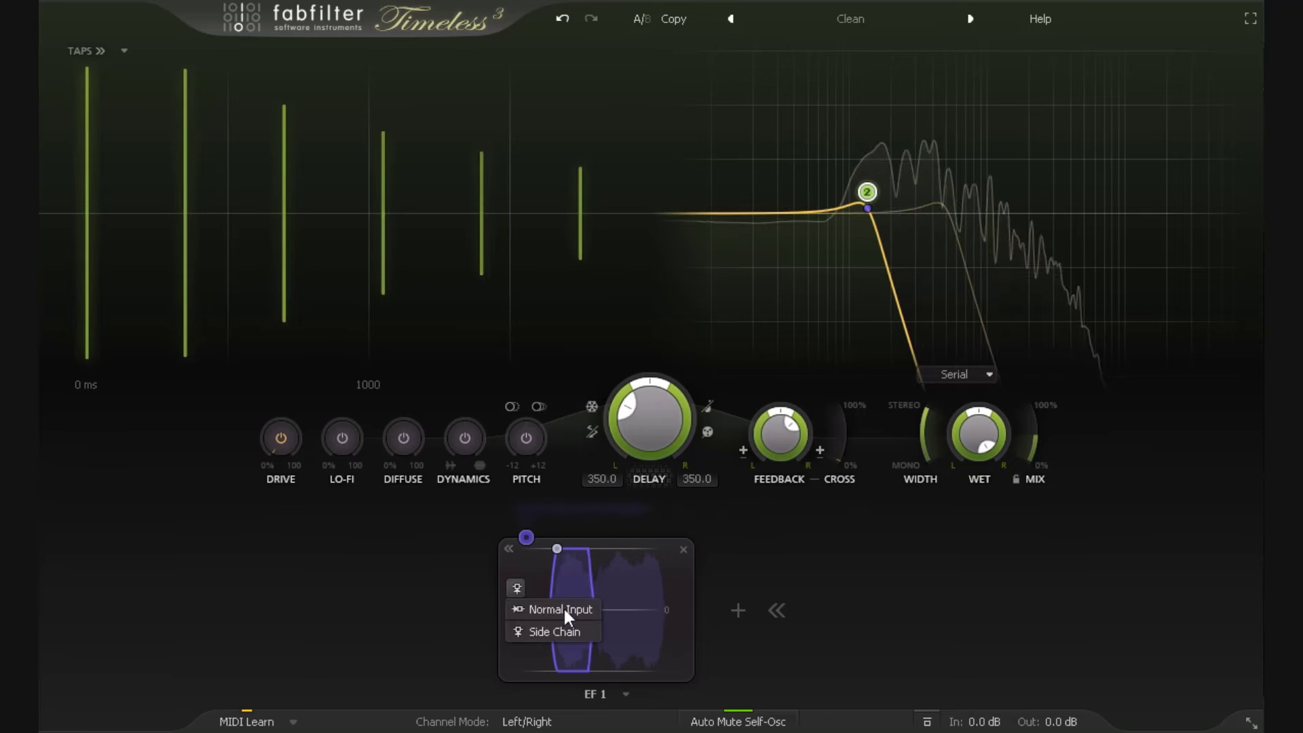
{"action": "left_click", "coordinate": [564, 609]}
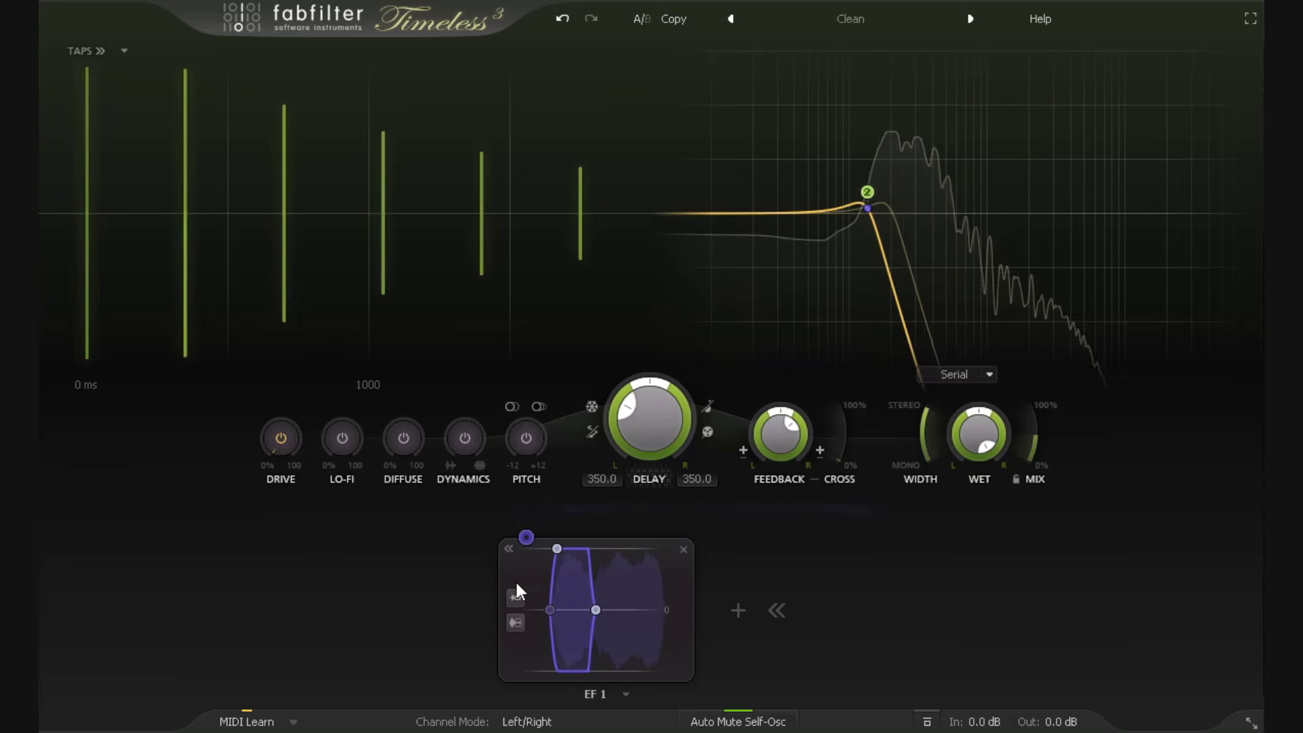
{"action": "left_click", "coordinate": [684, 549]}
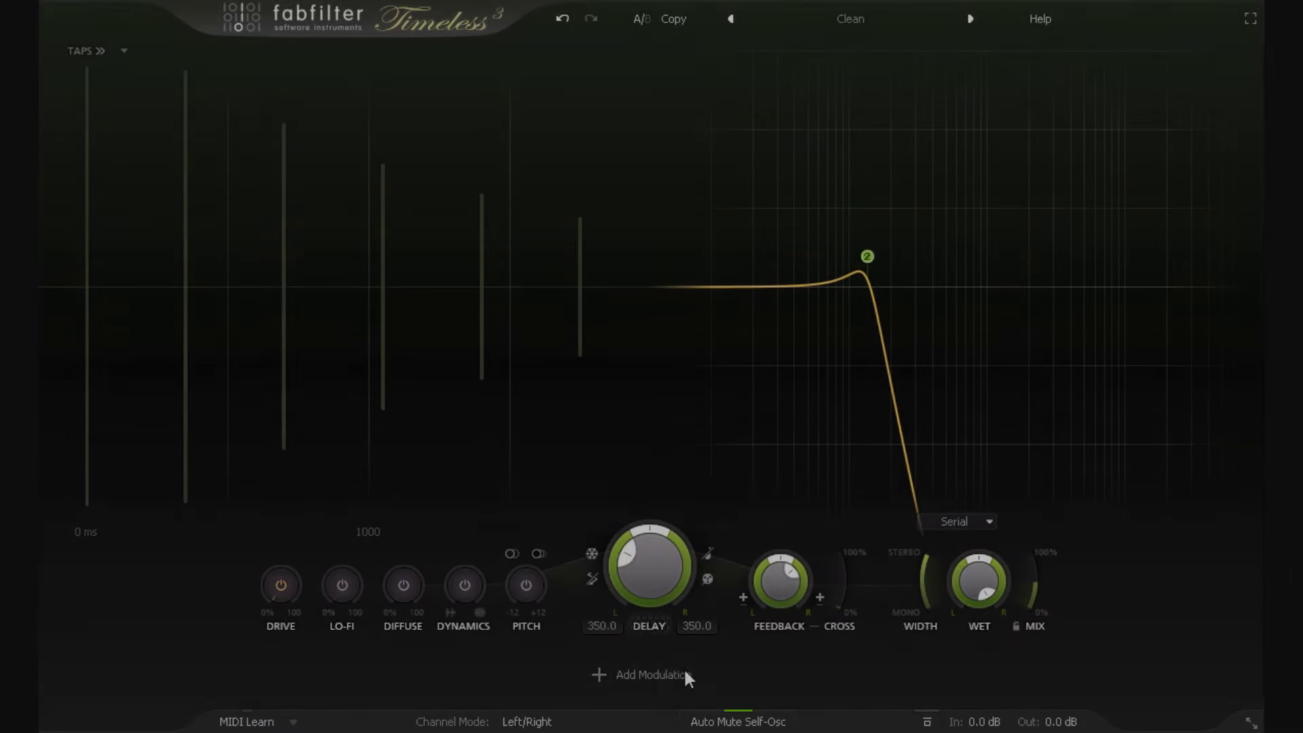
Step: Add a MIDI modulation source, view its curve options while keeping Linear, and switch its type to Controller
{"action": "left_click", "coordinate": [655, 674]}
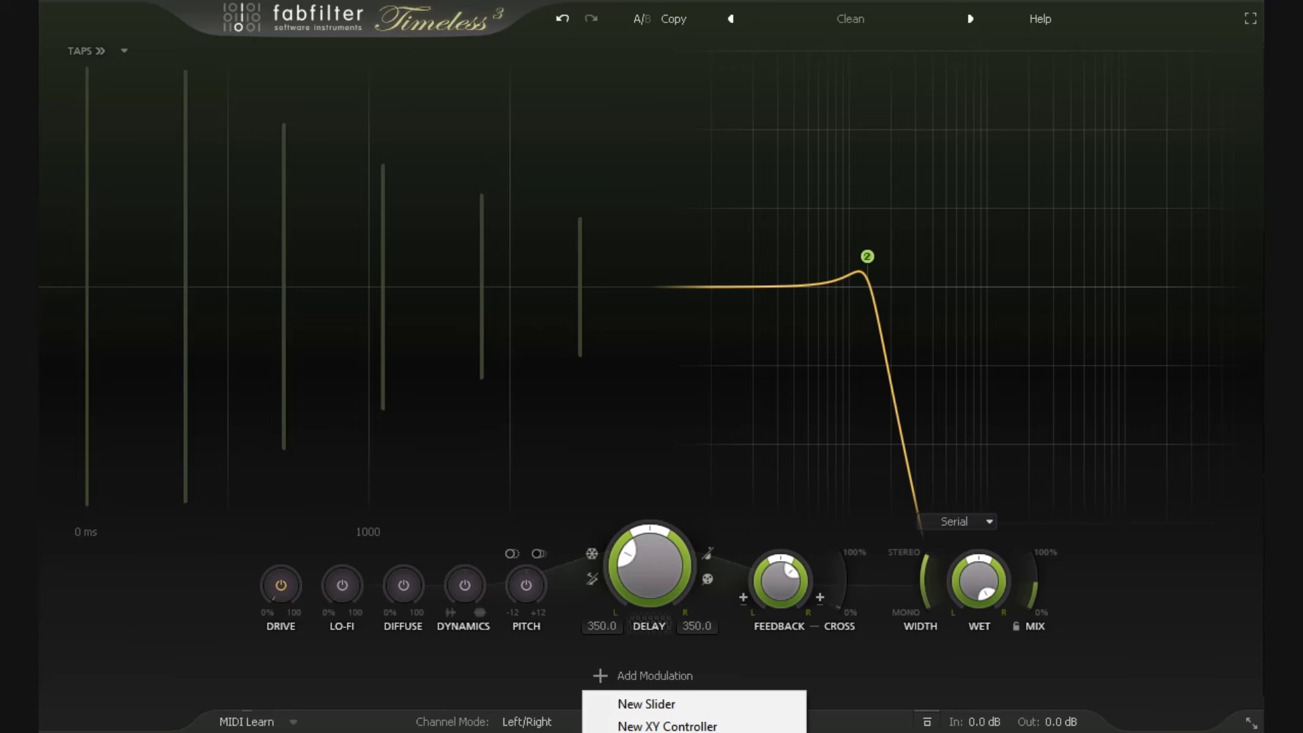
{"action": "left_click", "coordinate": [646, 703]}
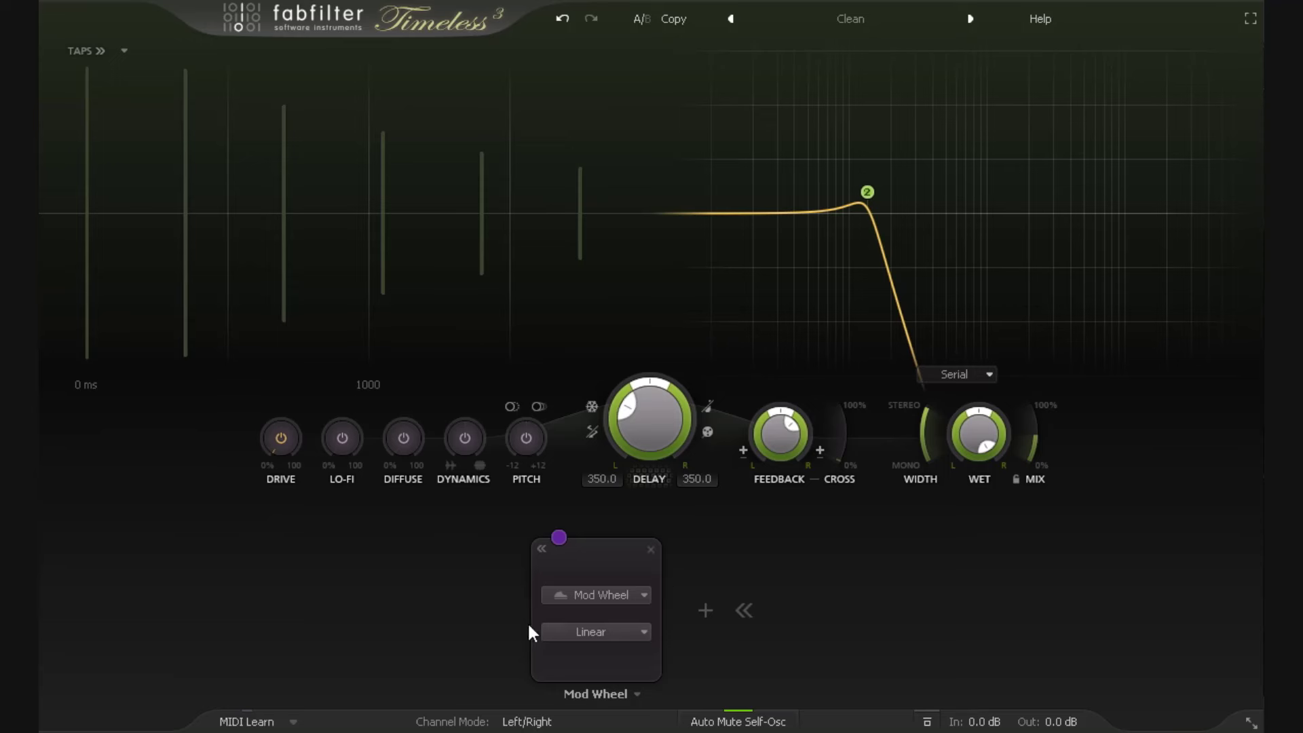
{"action": "left_click", "coordinate": [634, 632]}
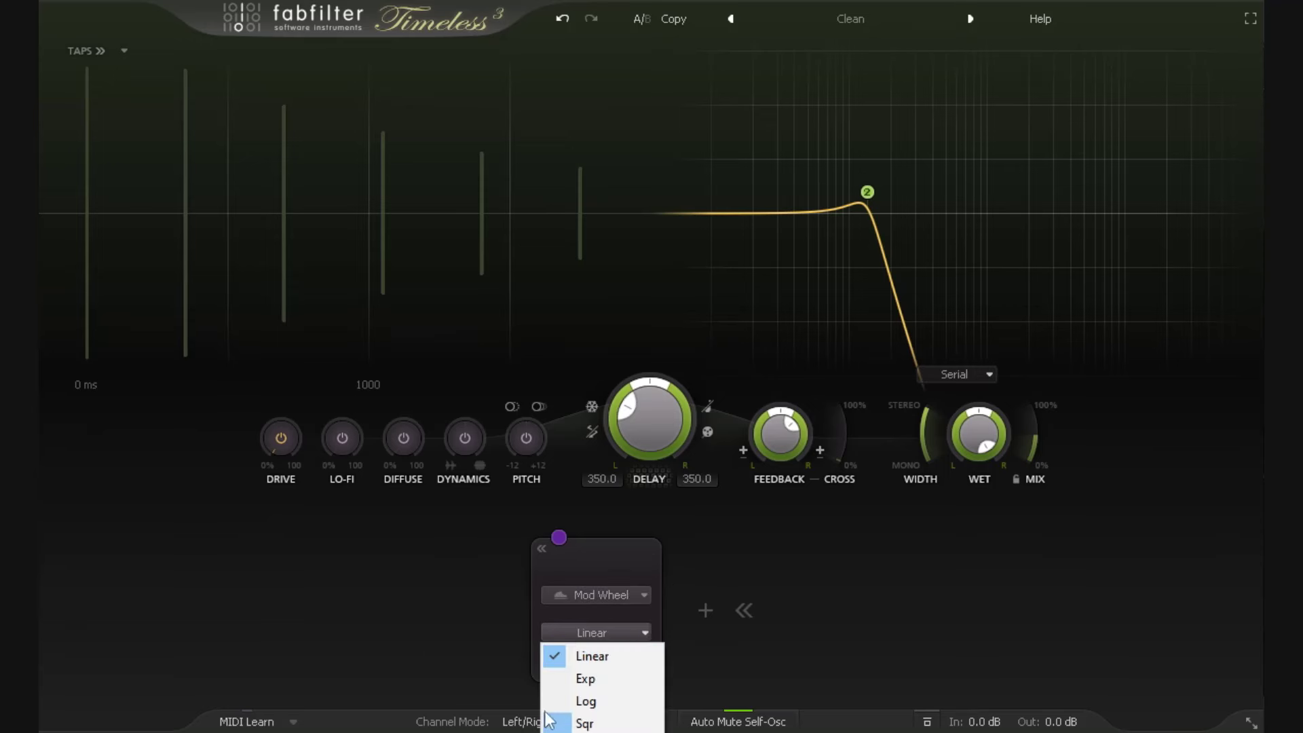
{"action": "left_click", "coordinate": [597, 632]}
{"action": "left_click", "coordinate": [640, 595]}
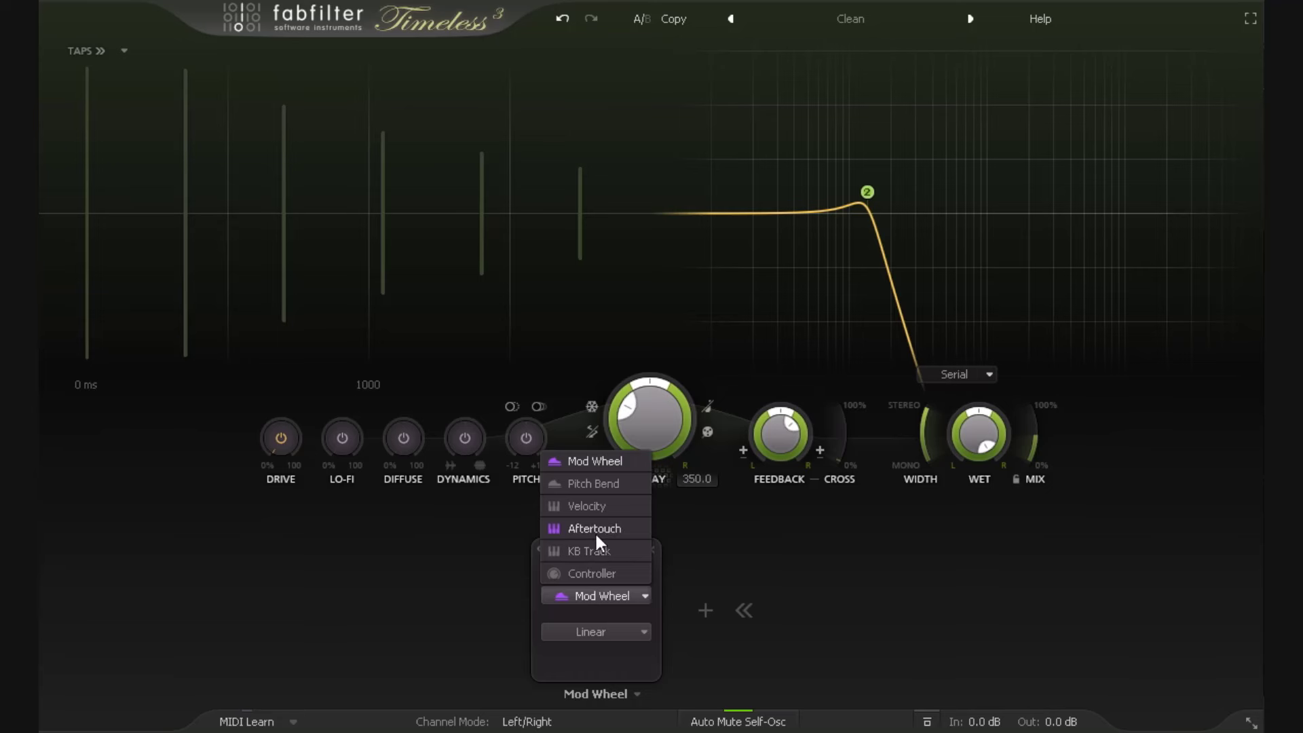
{"action": "left_click", "coordinate": [585, 572]}
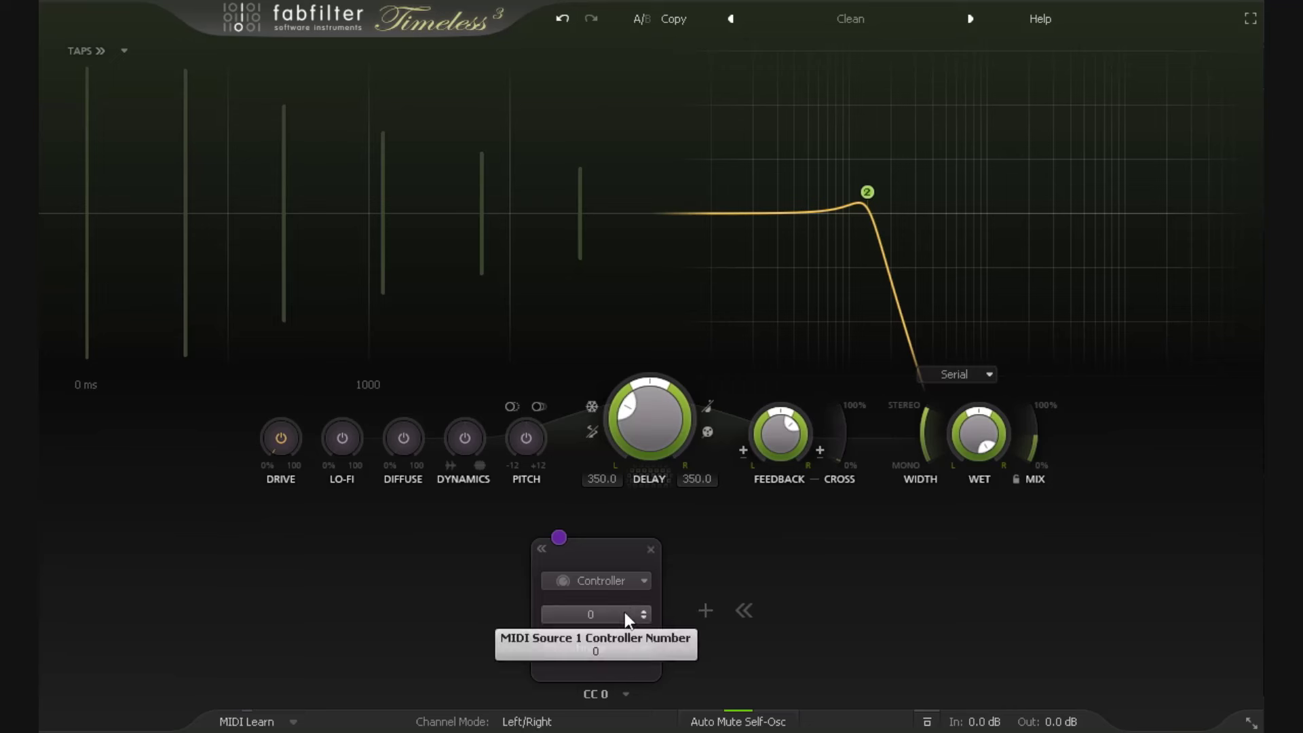
Step: Set the MIDI source's type to Mod Wheel and assign it to filter 2's frequency
{"action": "left_click", "coordinate": [619, 584]}
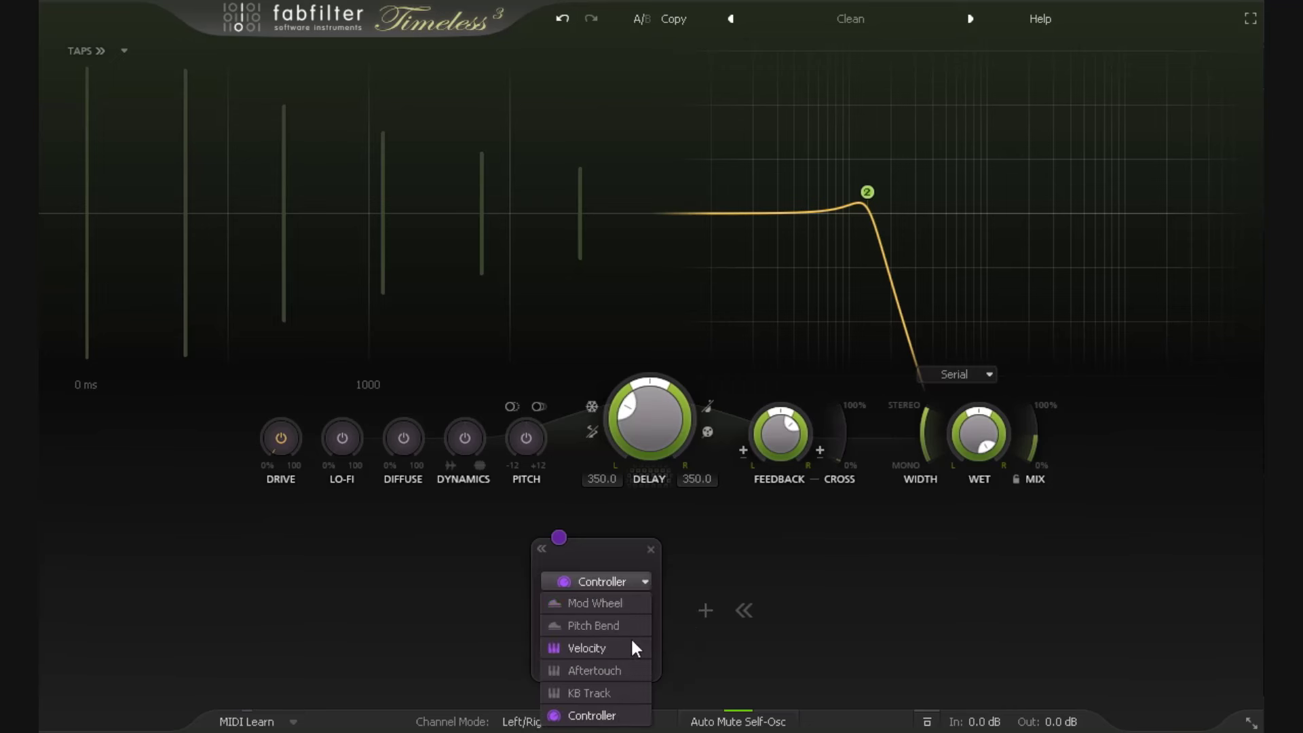
{"action": "left_click", "coordinate": [608, 599]}
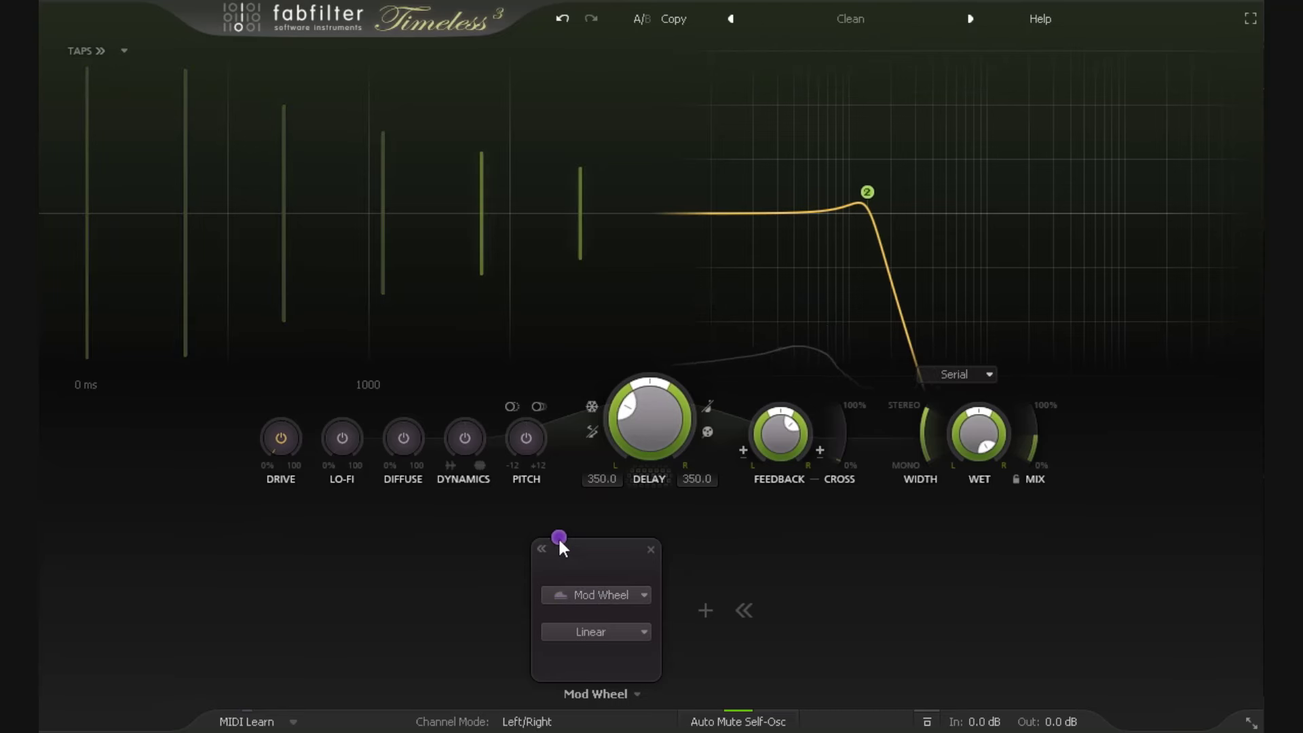
{"action": "left_click_drag", "start_coordinate": [558, 537], "coordinate": [977, 221]}
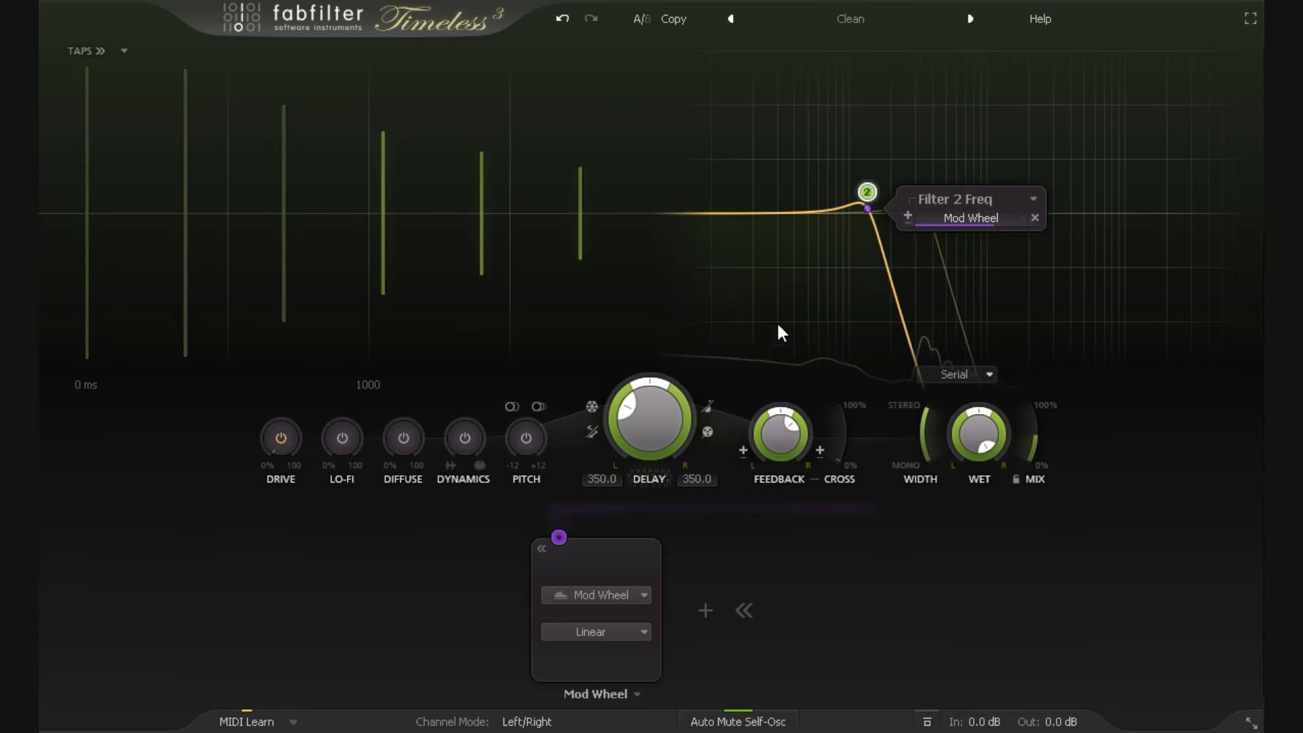
{"action": "mouse_move", "coordinate": [867, 238]}
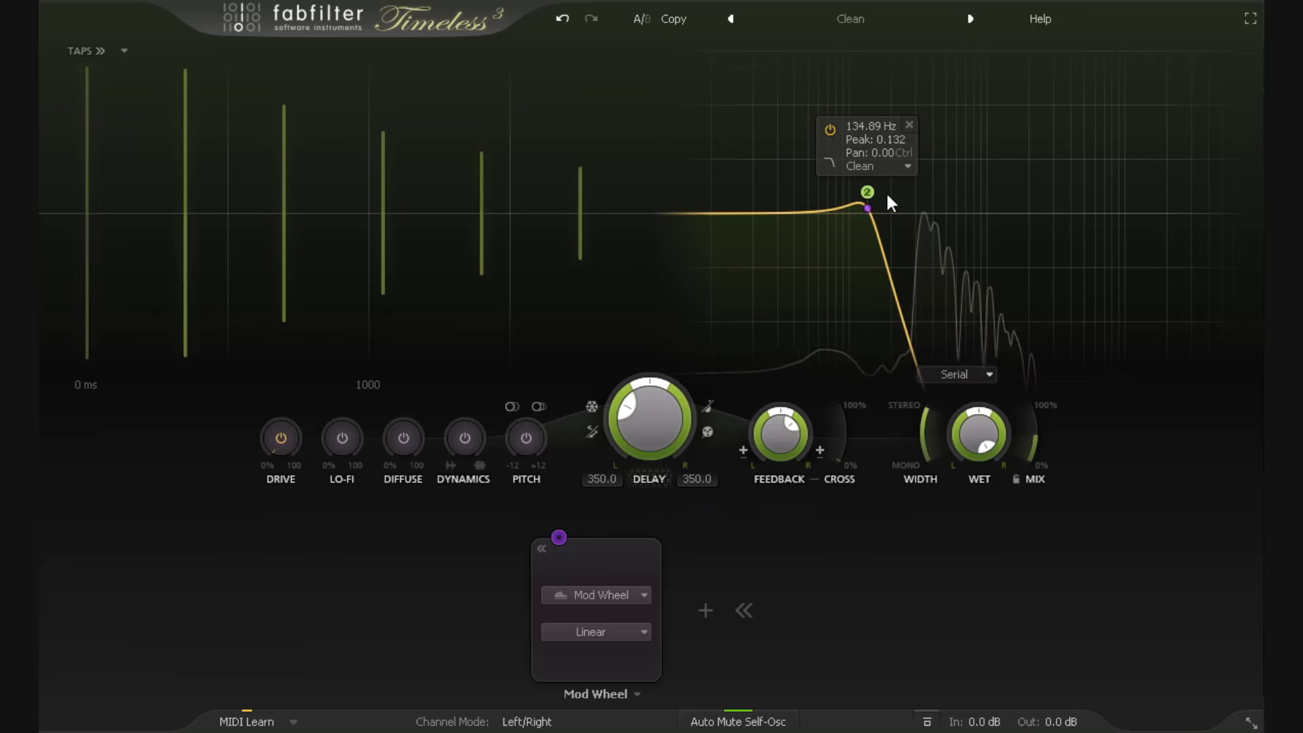
Step: Switch the MIDI source's type to Aftertouch and remove the source
{"action": "left_click", "coordinate": [629, 595]}
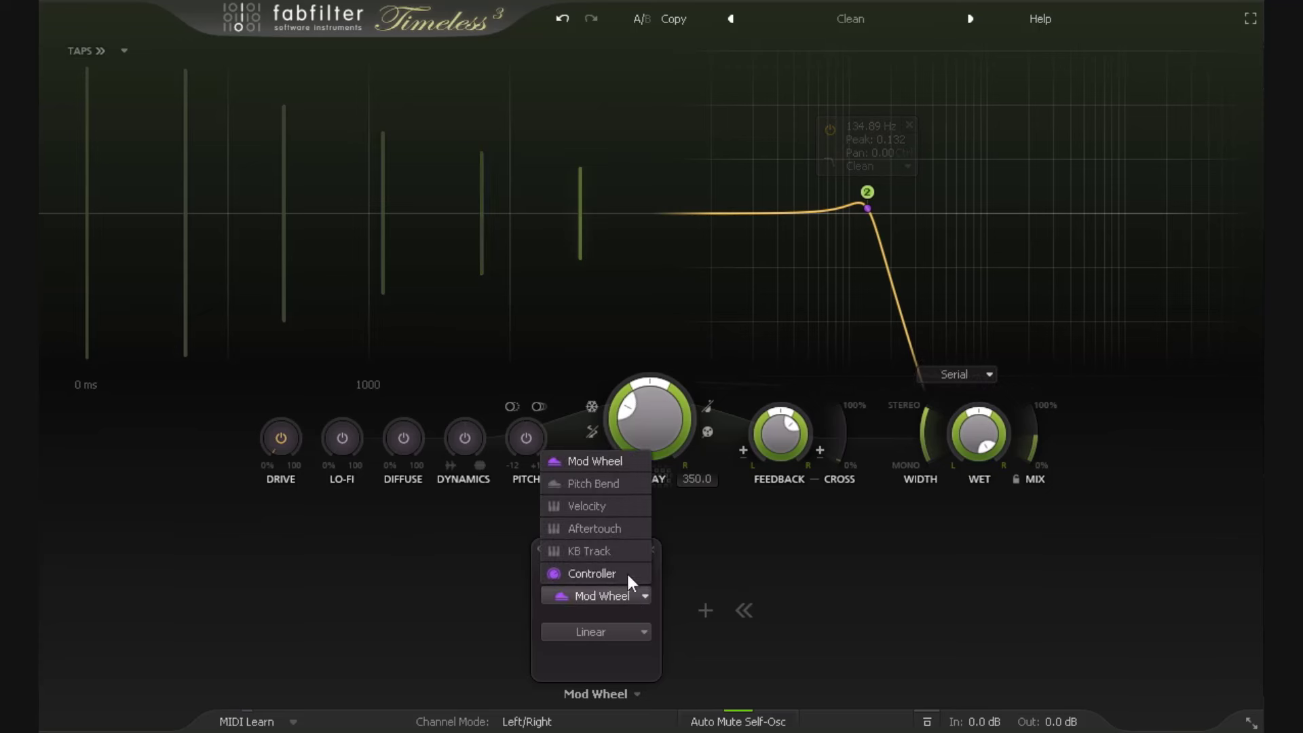
{"action": "left_click", "coordinate": [610, 522]}
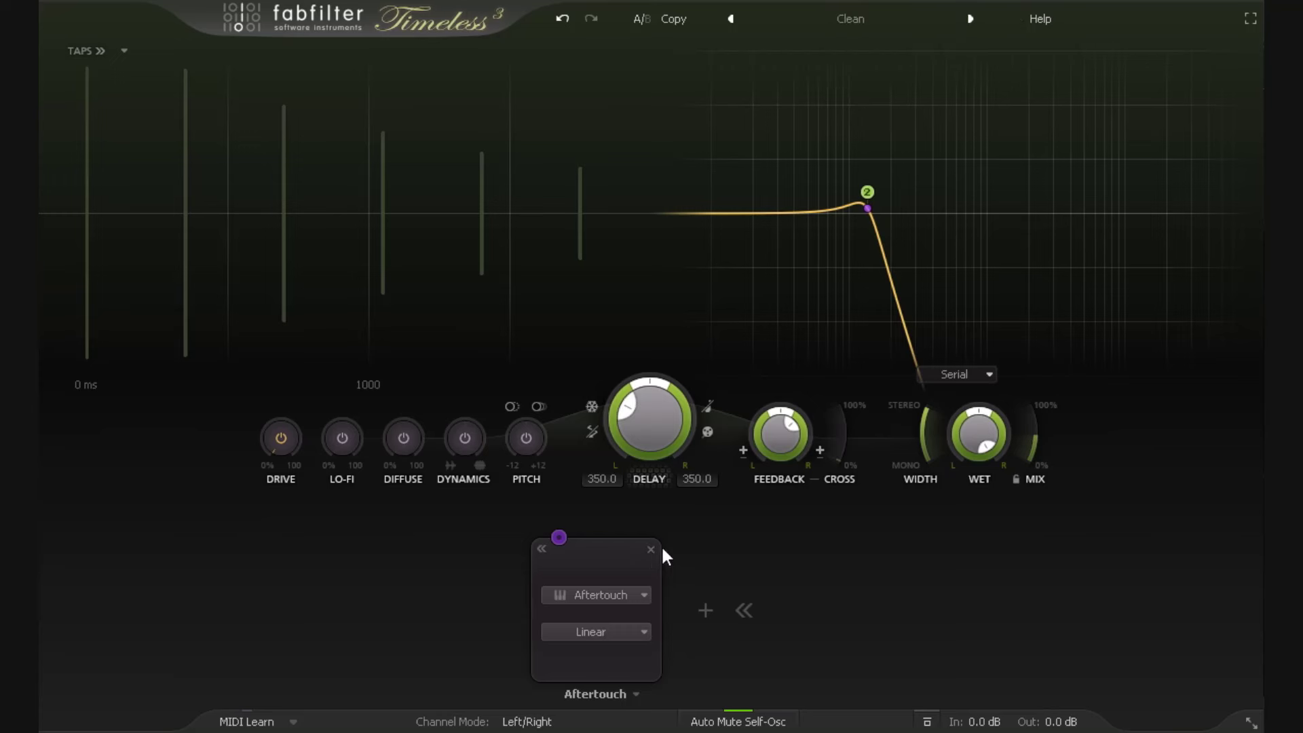
{"action": "left_click", "coordinate": [651, 550]}
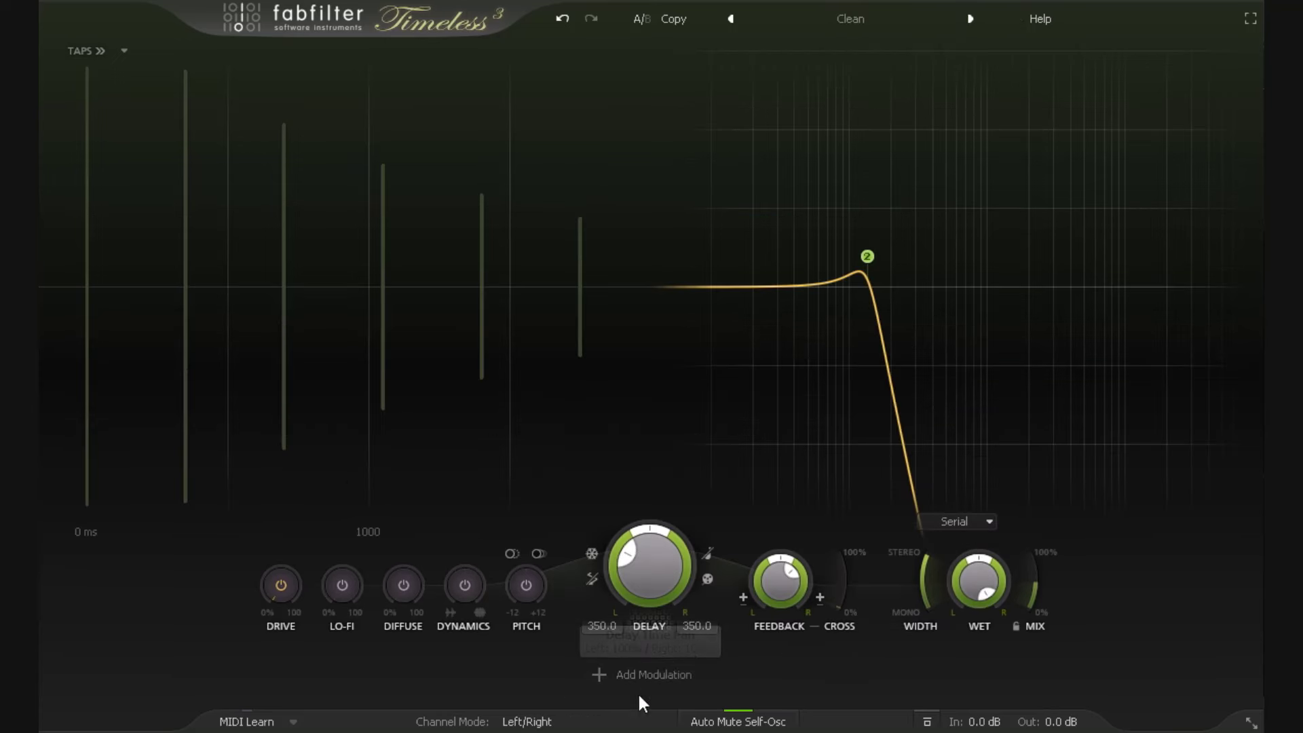
Step: Add a slider modulation source, and briefly add an XY controller beside it before removing that controller
{"action": "left_click", "coordinate": [658, 677]}
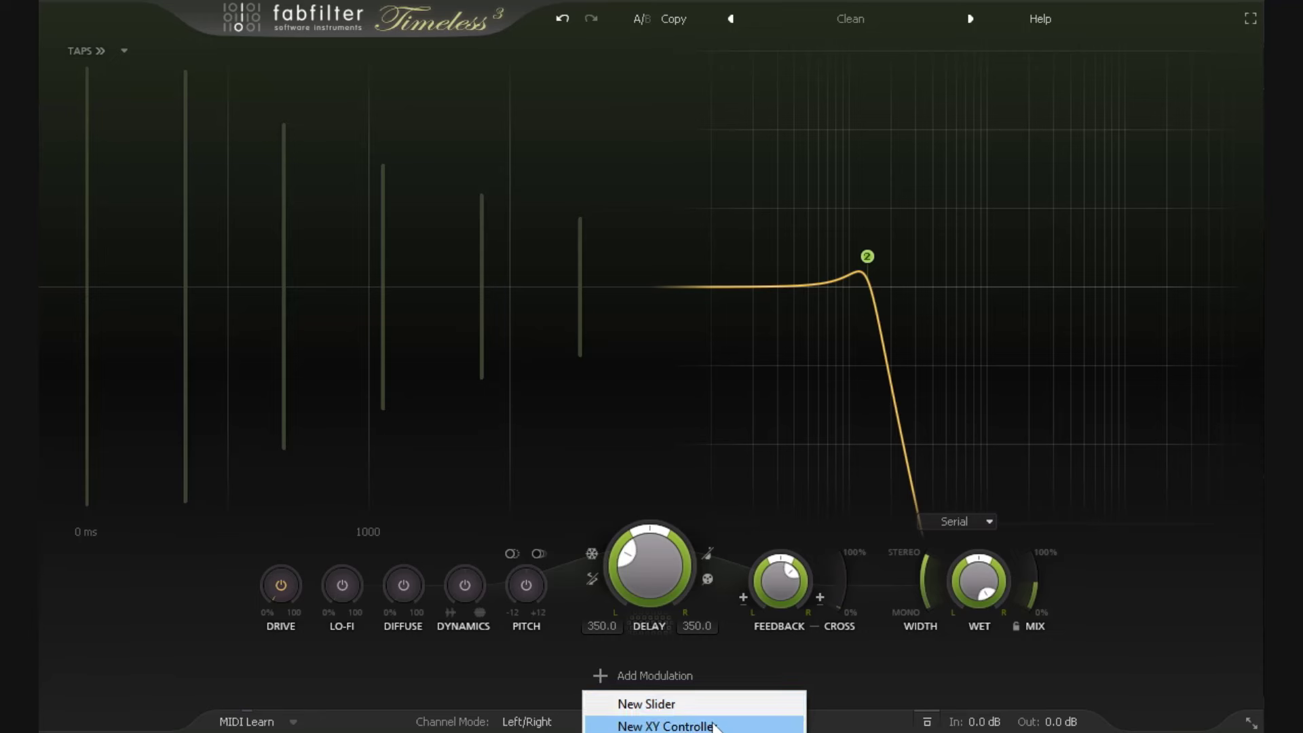
{"action": "left_click", "coordinate": [665, 706]}
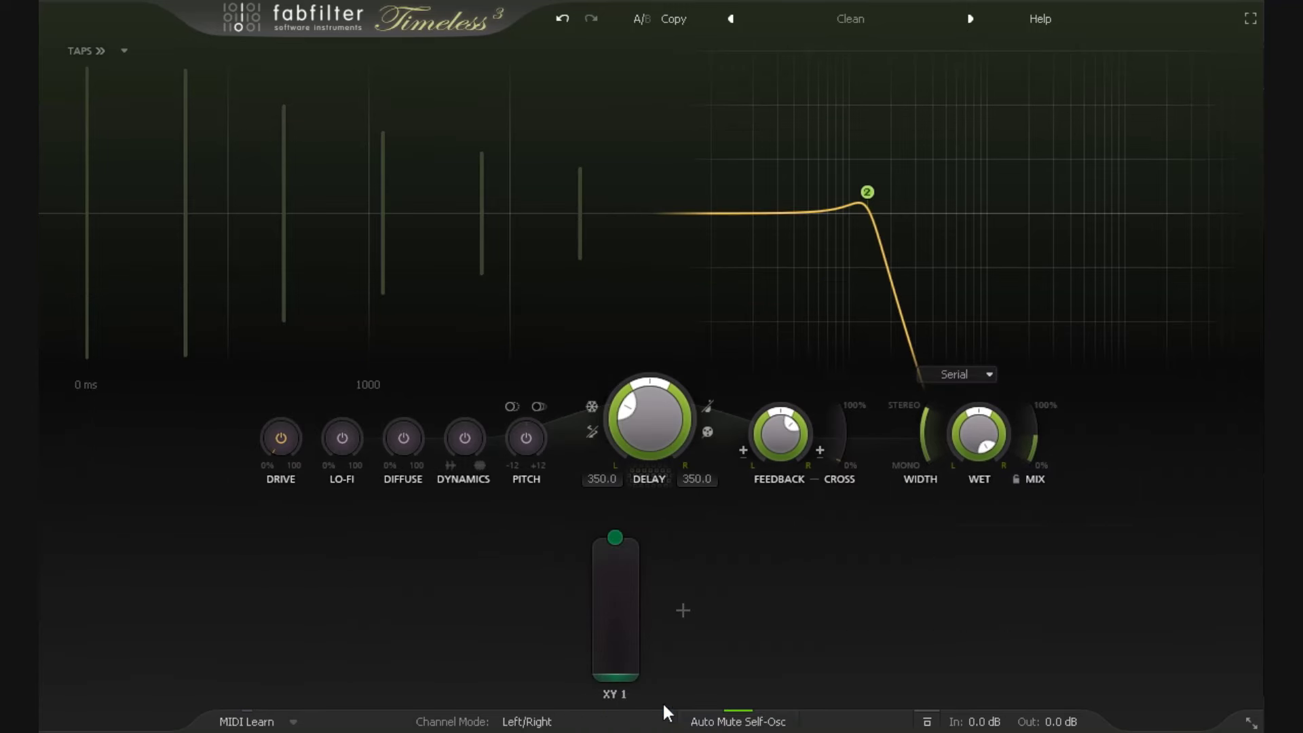
{"action": "left_click", "coordinate": [683, 610]}
{"action": "left_click", "coordinate": [756, 667]}
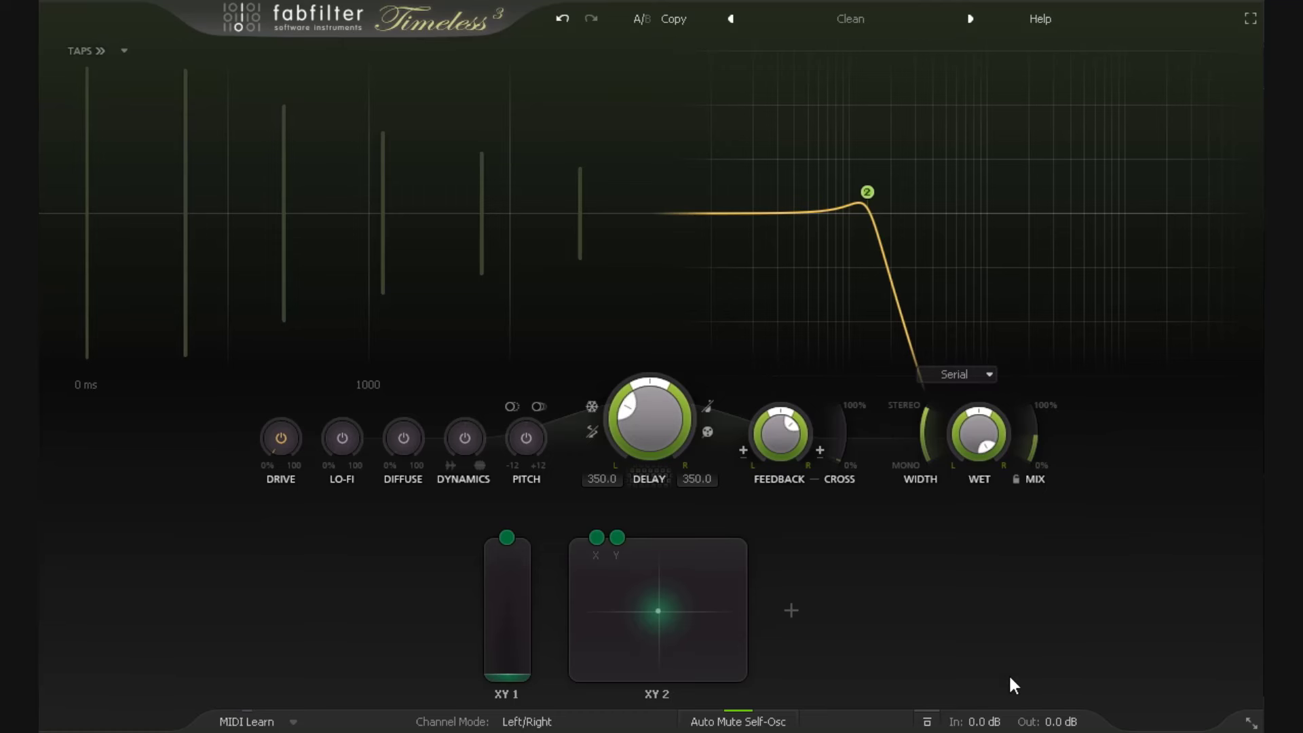
{"action": "left_click", "coordinate": [737, 550]}
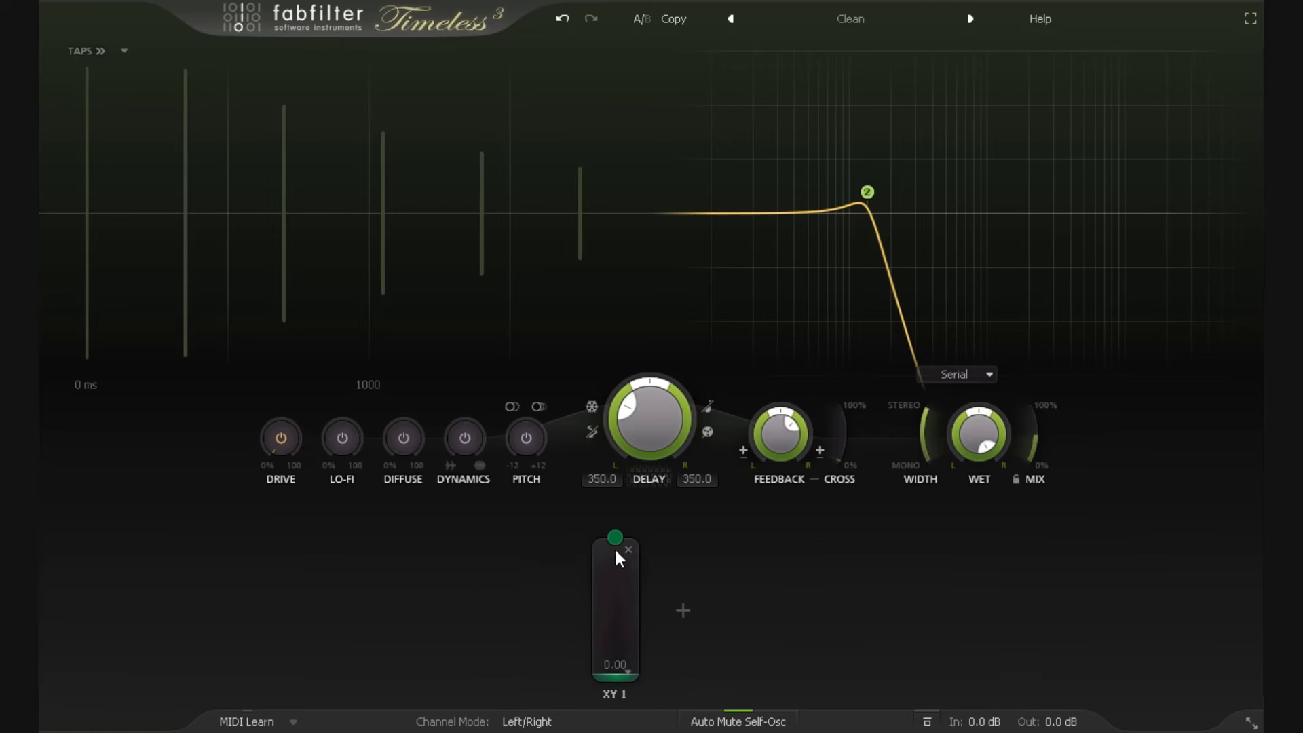
Step: Assign the slider to filter 2's frequency, raise its modulation level, and sweep the slider up and back to 0.00
{"action": "left_click_drag", "start_coordinate": [615, 538], "coordinate": [868, 124]}
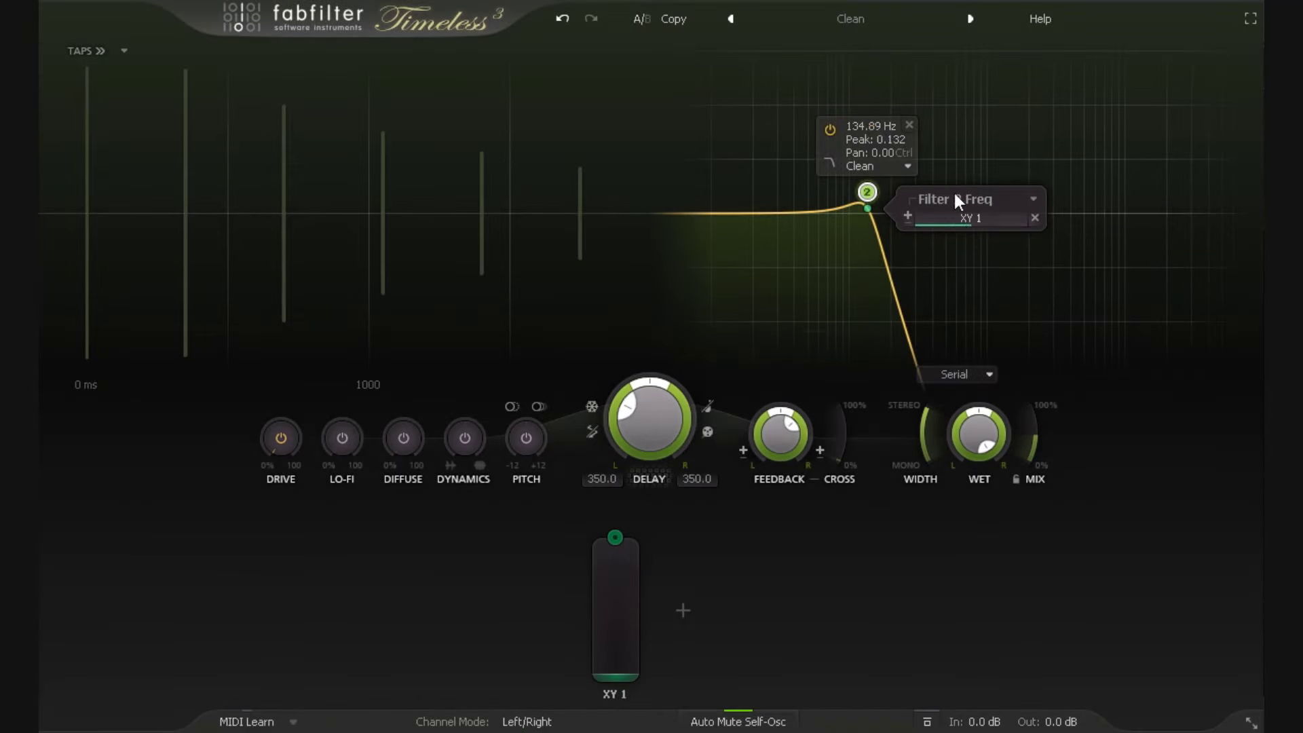
{"action": "mouse_move", "coordinate": [970, 230]}
{"action": "left_click_drag", "start_coordinate": [991, 225], "coordinate": [1012, 222]}
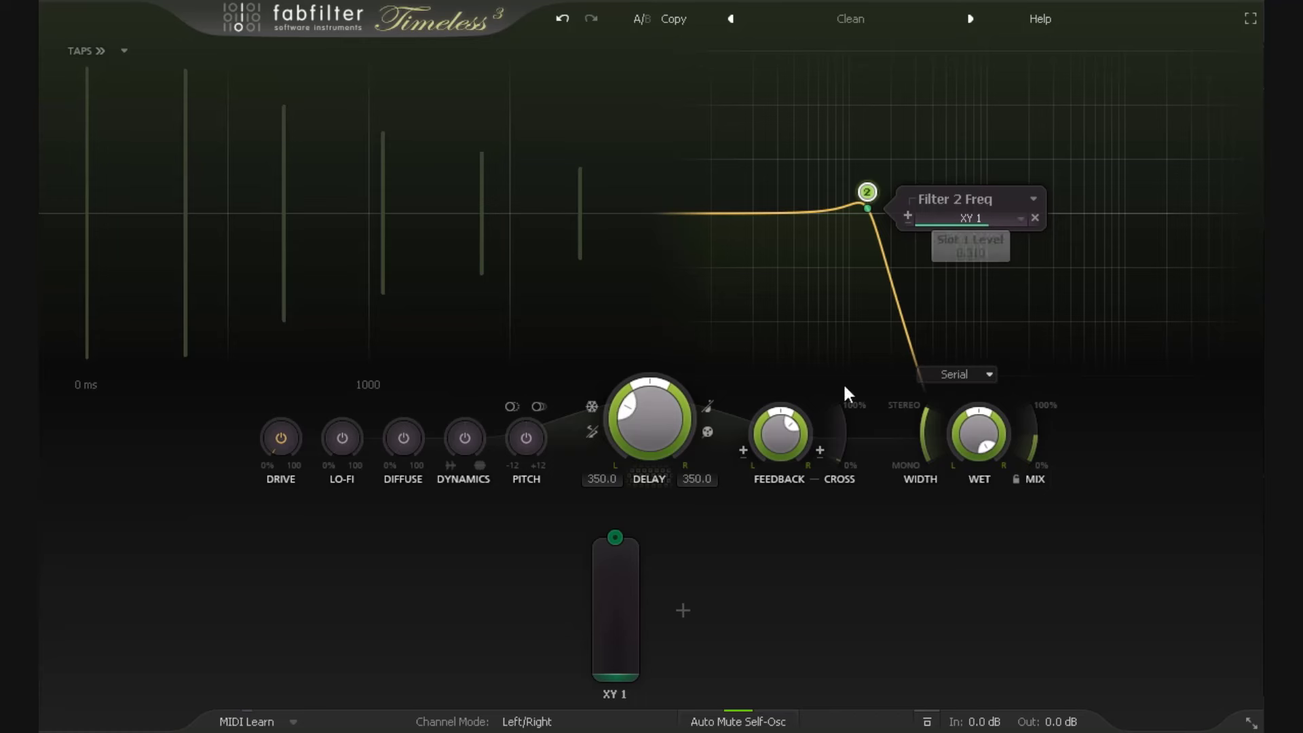
{"action": "left_click_drag", "start_coordinate": [617, 641], "coordinate": [633, 492]}
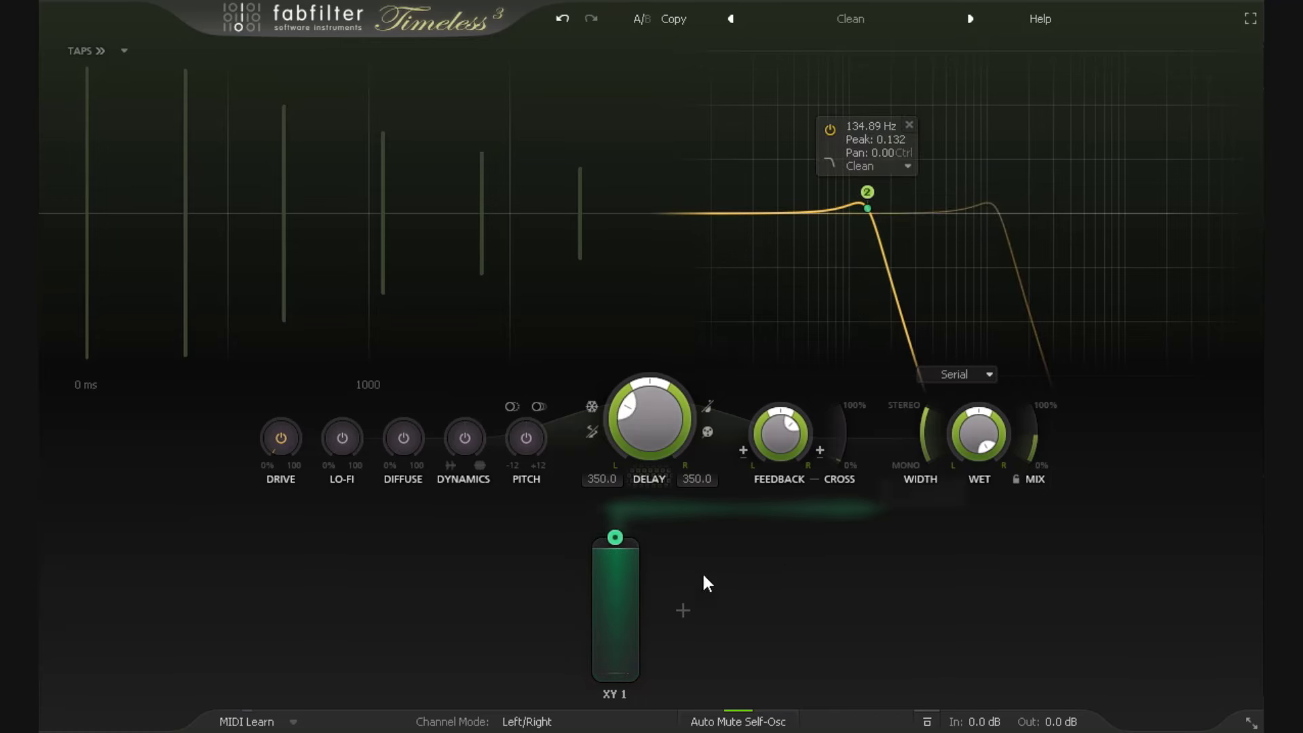
{"action": "left_click_drag", "start_coordinate": [612, 562], "coordinate": [614, 675]}
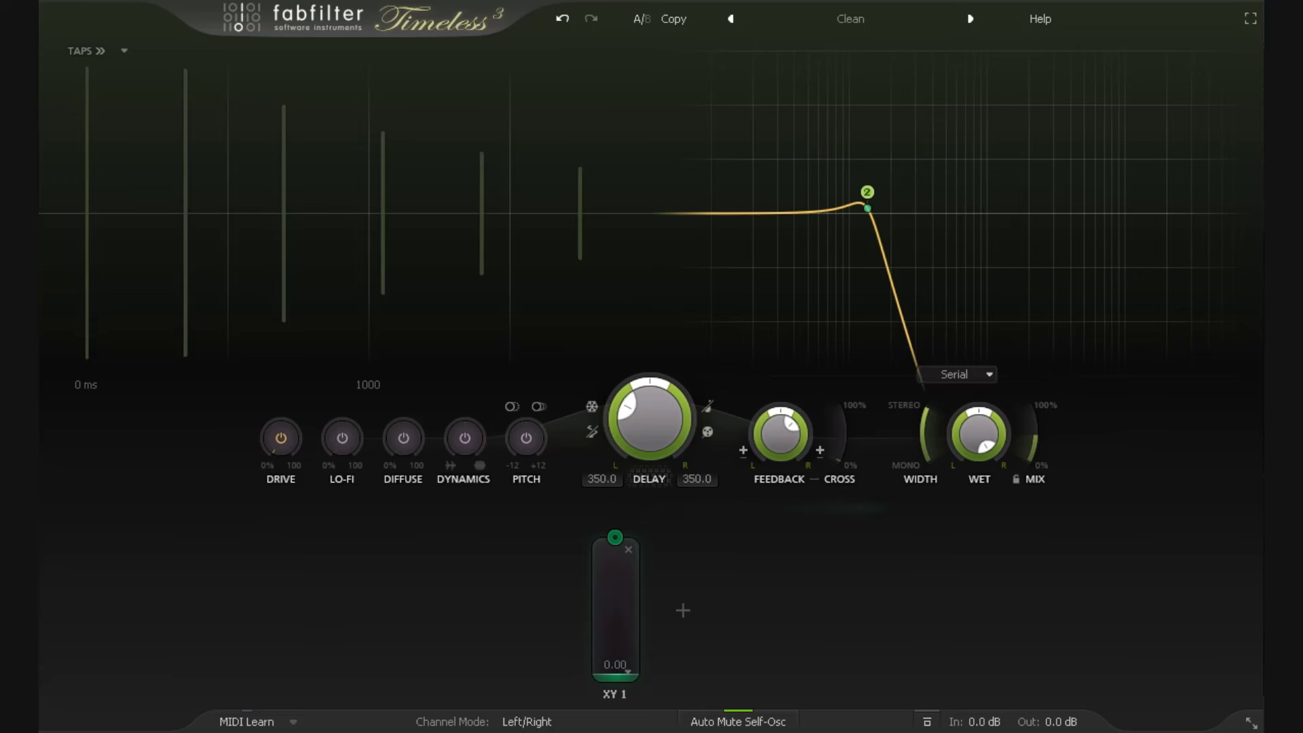
Step: Switch the slider to a bipolar range and move it above and below its centre to test the filter sweep
{"action": "left_click", "coordinate": [626, 671]}
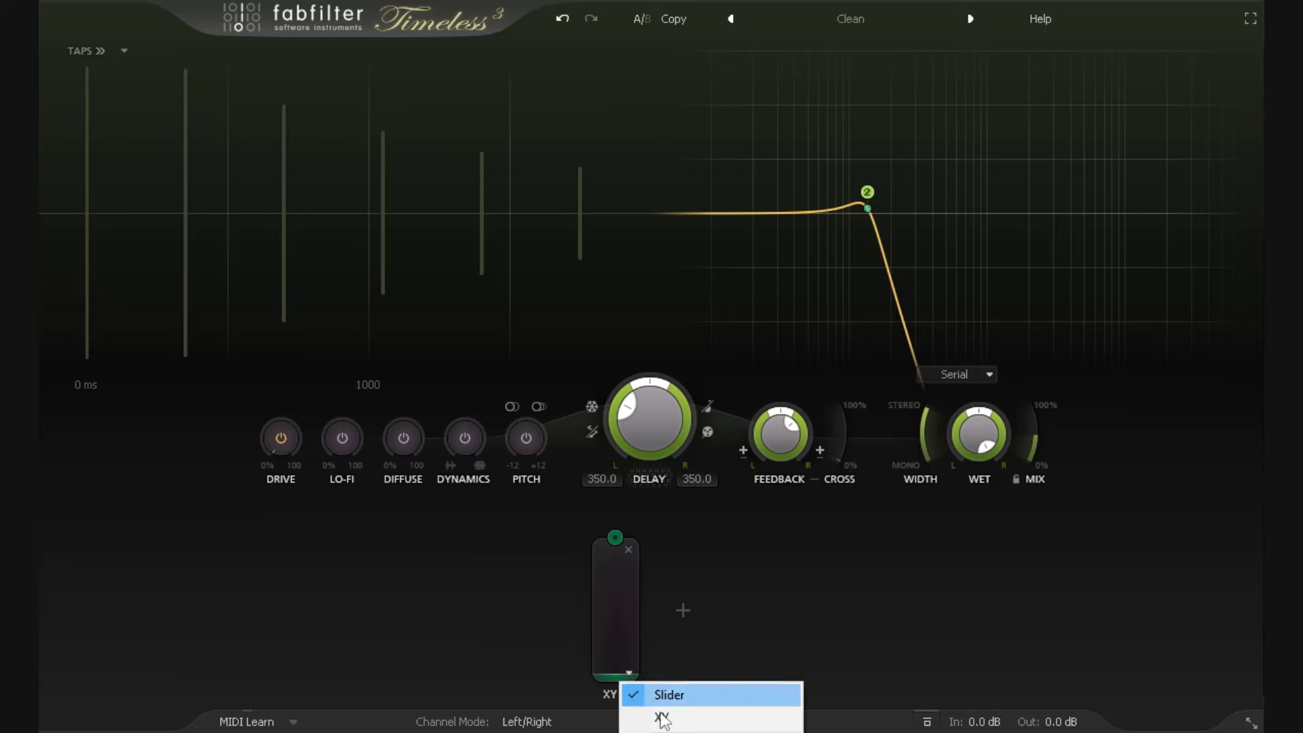
{"action": "key", "text": "Escape"}
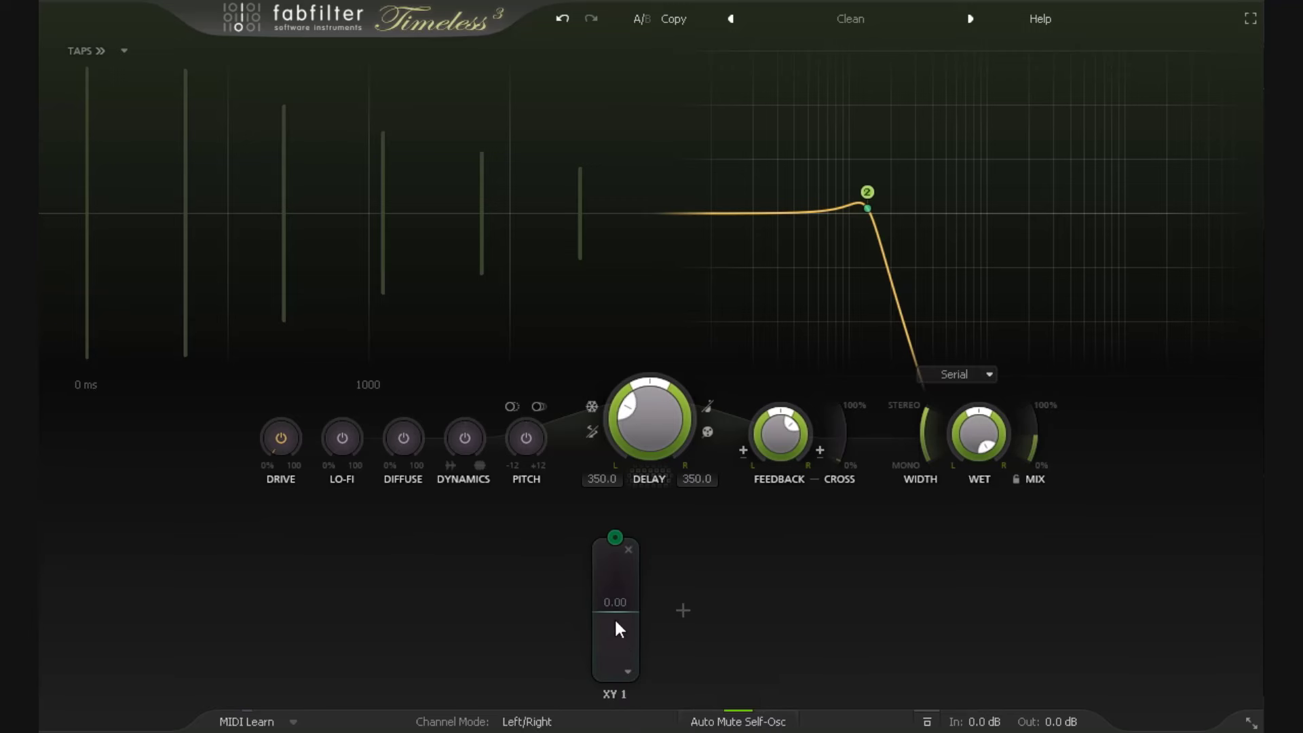
{"action": "left_click_drag", "start_coordinate": [610, 605], "coordinate": [623, 676]}
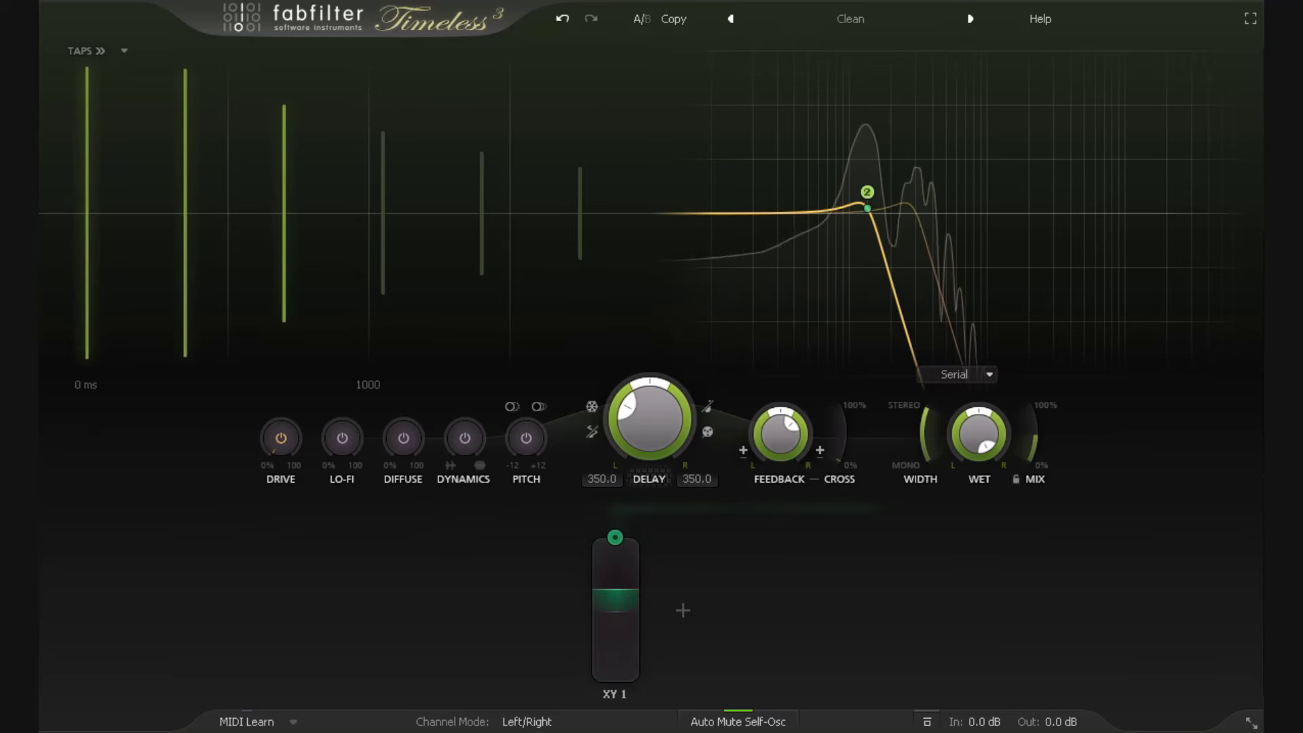
{"action": "left_click_drag", "start_coordinate": [628, 597], "coordinate": [652, 546]}
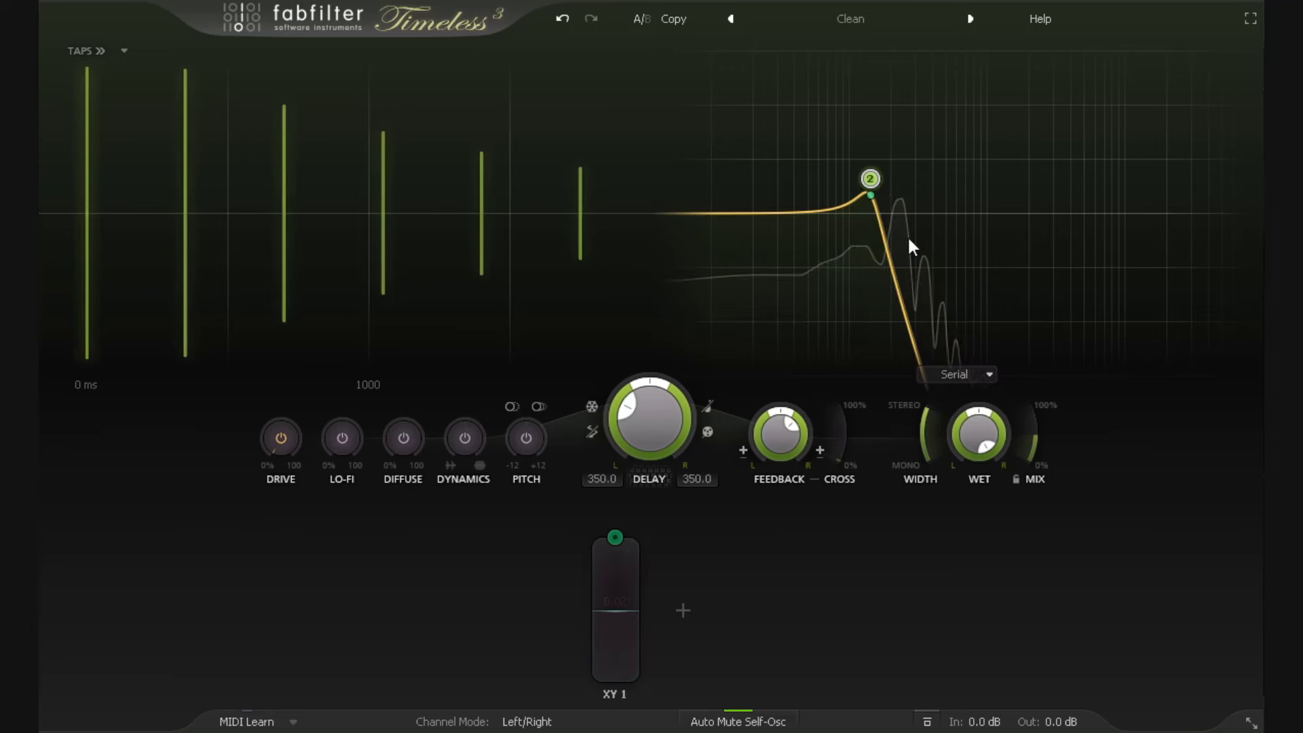
{"action": "mouse_move", "coordinate": [608, 593]}
{"action": "left_mouse_down"}
{"action": "mouse_move", "coordinate": [617, 552]}
{"action": "mouse_move", "coordinate": [620, 634]}
{"action": "mouse_move", "coordinate": [621, 591]}
{"action": "mouse_move", "coordinate": [621, 604]}
{"action": "left_mouse_up"}
Step: Return the slider to its unipolar range and lower it to 0.00
{"action": "left_click", "coordinate": [627, 672]}
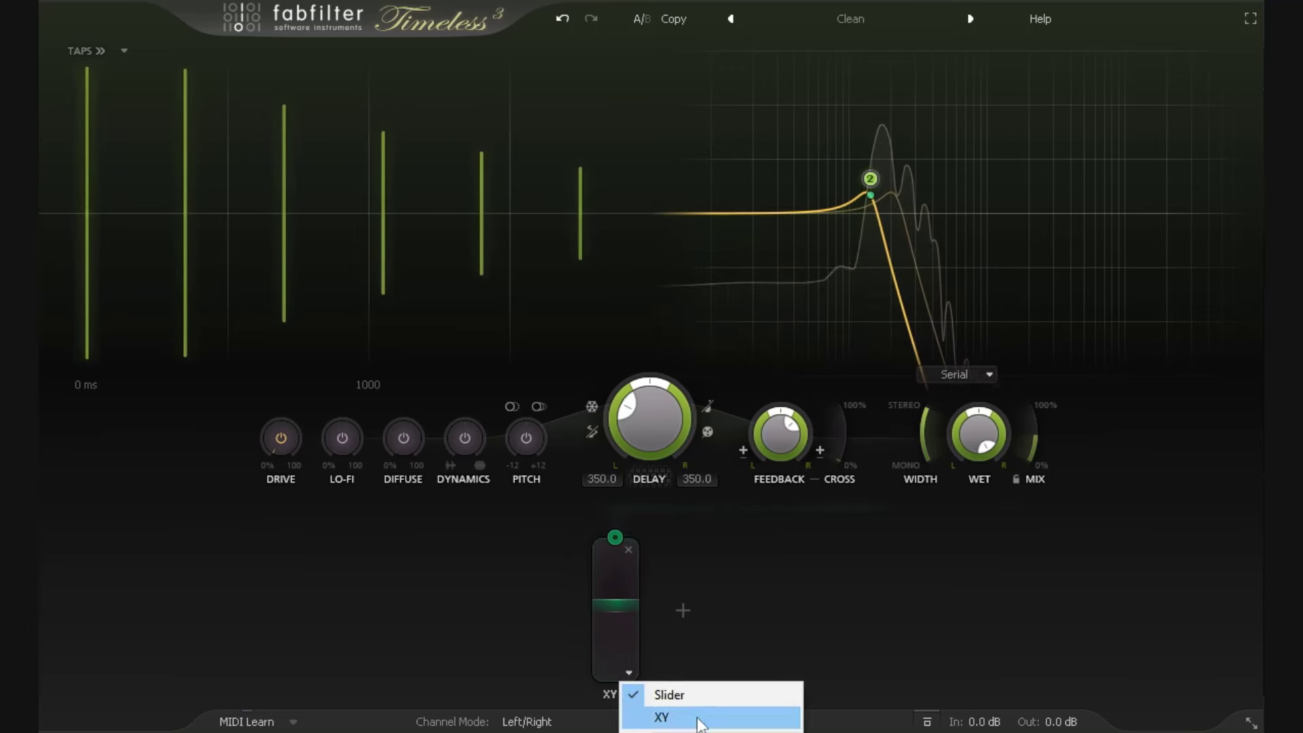
{"action": "key", "text": "Escape"}
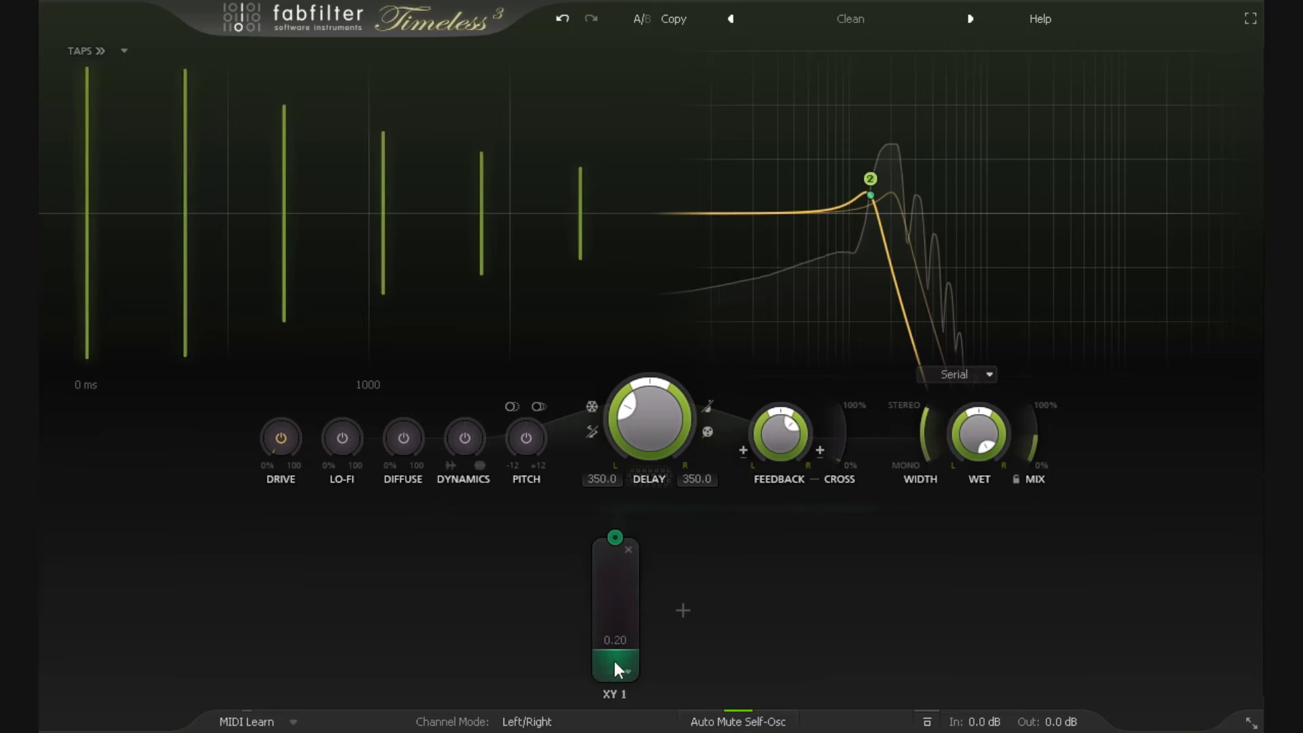
{"action": "mouse_move", "coordinate": [613, 682]}
{"action": "left_mouse_down"}
{"action": "mouse_move", "coordinate": [620, 514]}
{"action": "mouse_move", "coordinate": [625, 654]}
{"action": "mouse_move", "coordinate": [642, 652]}
{"action": "mouse_move", "coordinate": [629, 699]}
{"action": "left_mouse_up"}
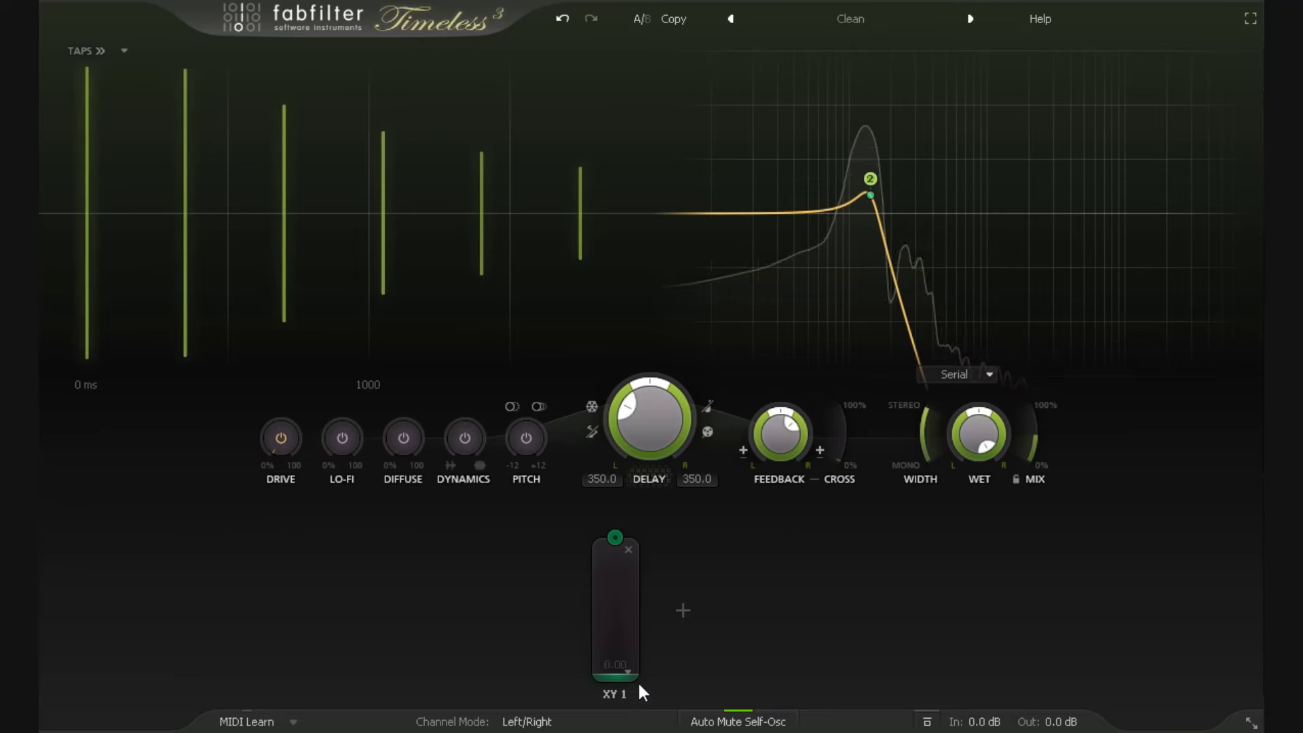
Step: Assign the slider to Feedback as well, and add an XLFO source with the 12 Step Sequence 2 preset
{"action": "left_click_drag", "start_coordinate": [615, 537], "coordinate": [776, 430]}
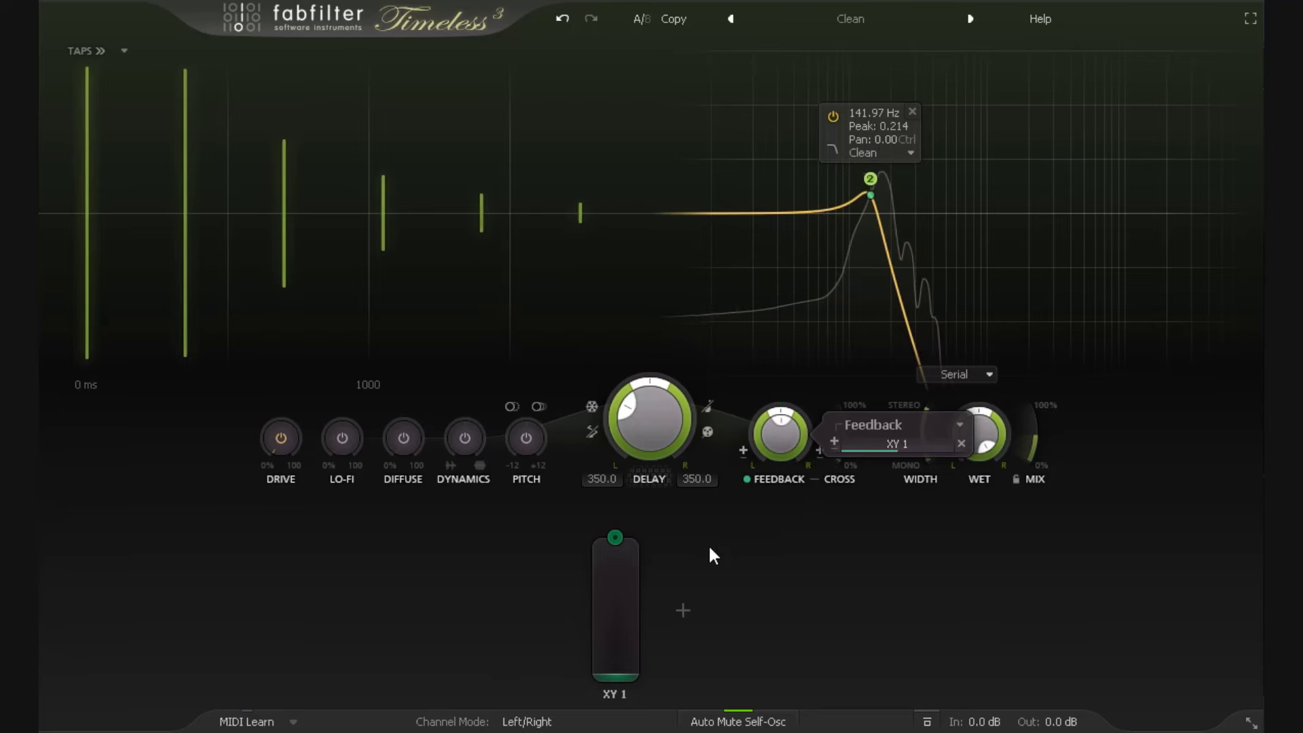
{"action": "left_click", "coordinate": [681, 610]}
{"action": "left_click", "coordinate": [679, 684]}
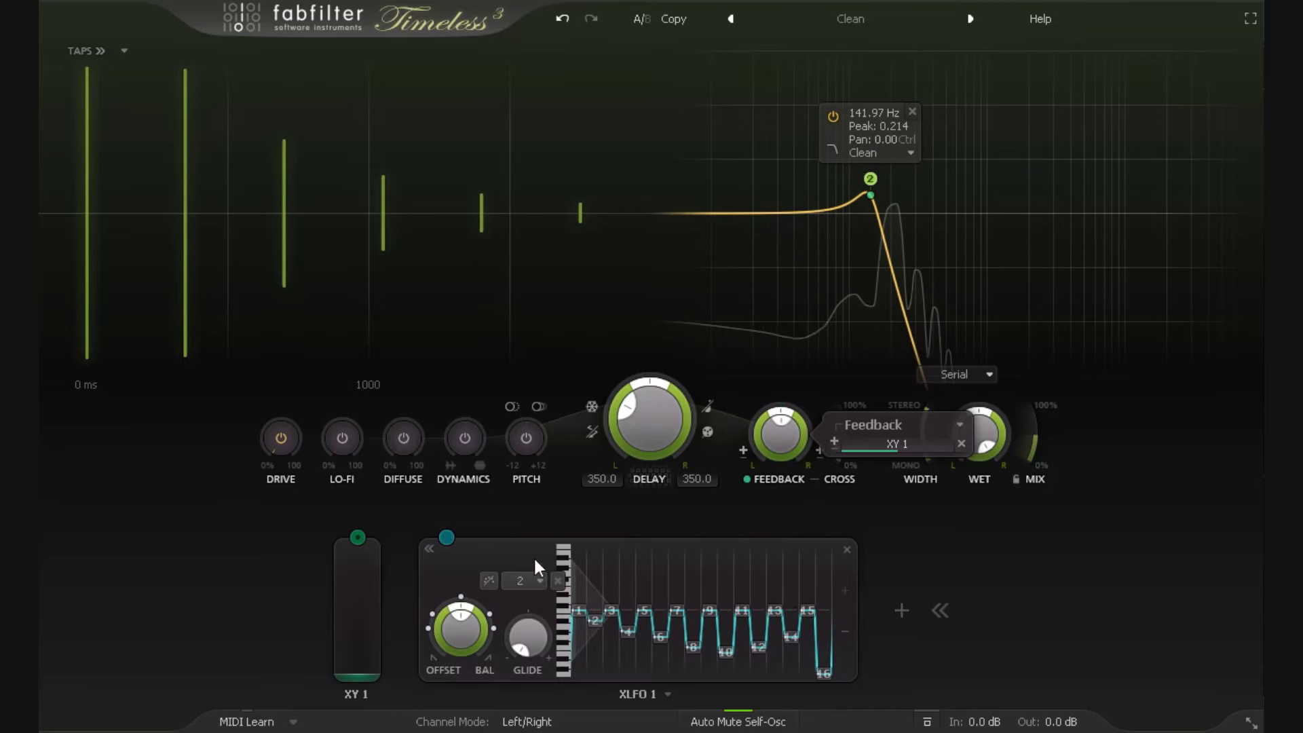
{"action": "left_click", "coordinate": [669, 691]}
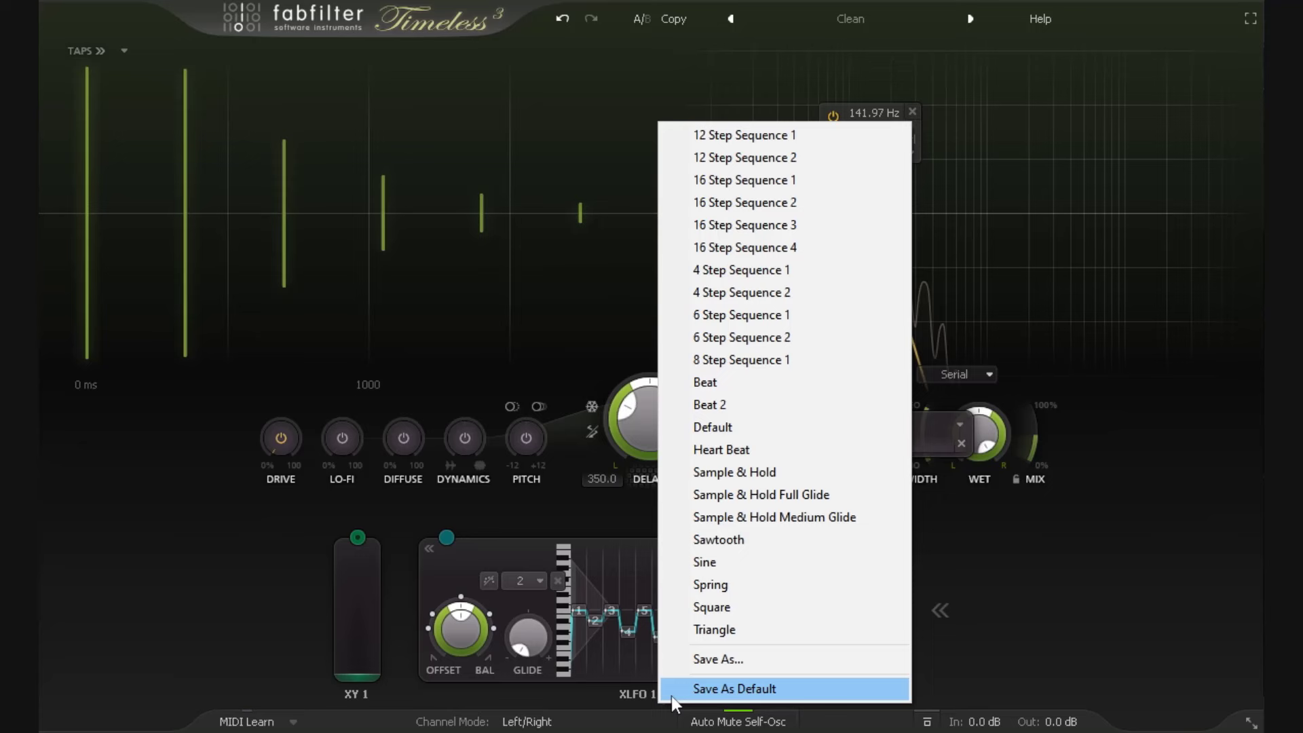
{"action": "left_click", "coordinate": [808, 157]}
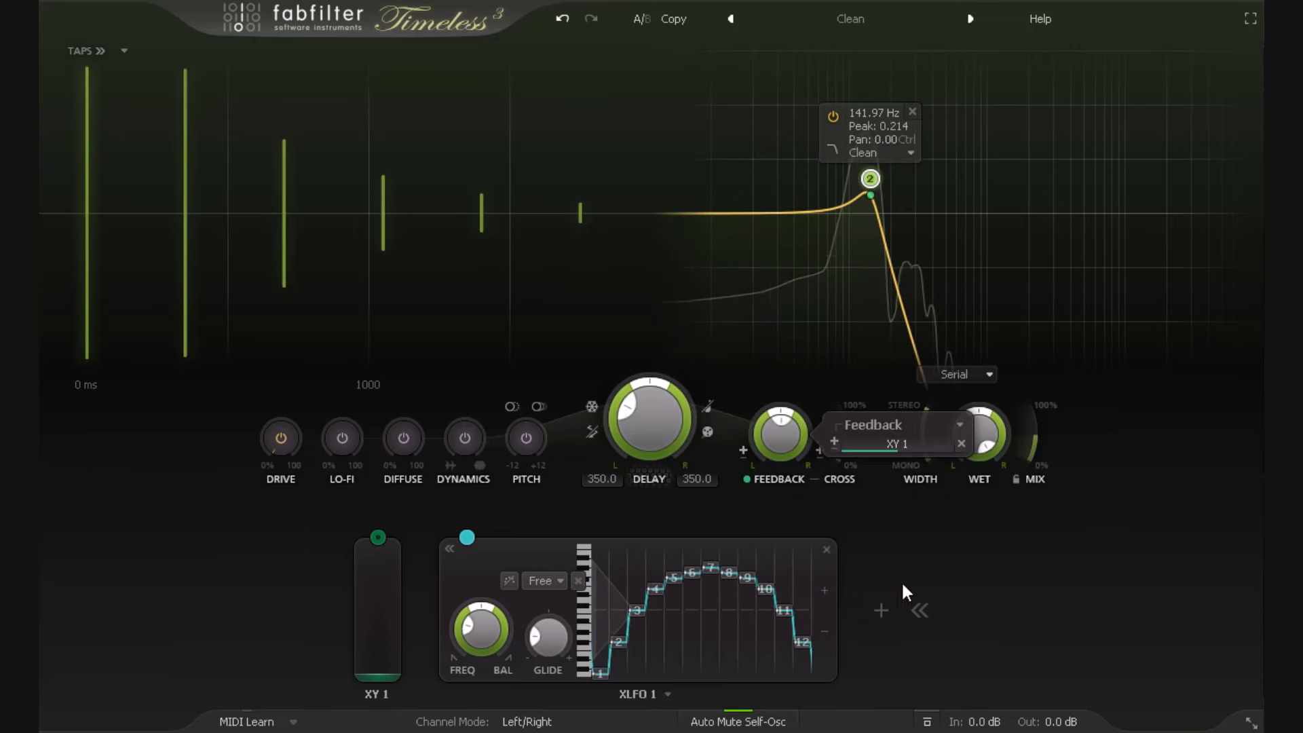
Step: Assign XLFO 1 to the level of the slider's Feedback modulation and raise the slider to about 0.79
{"action": "left_click_drag", "start_coordinate": [471, 535], "coordinate": [392, 480]}
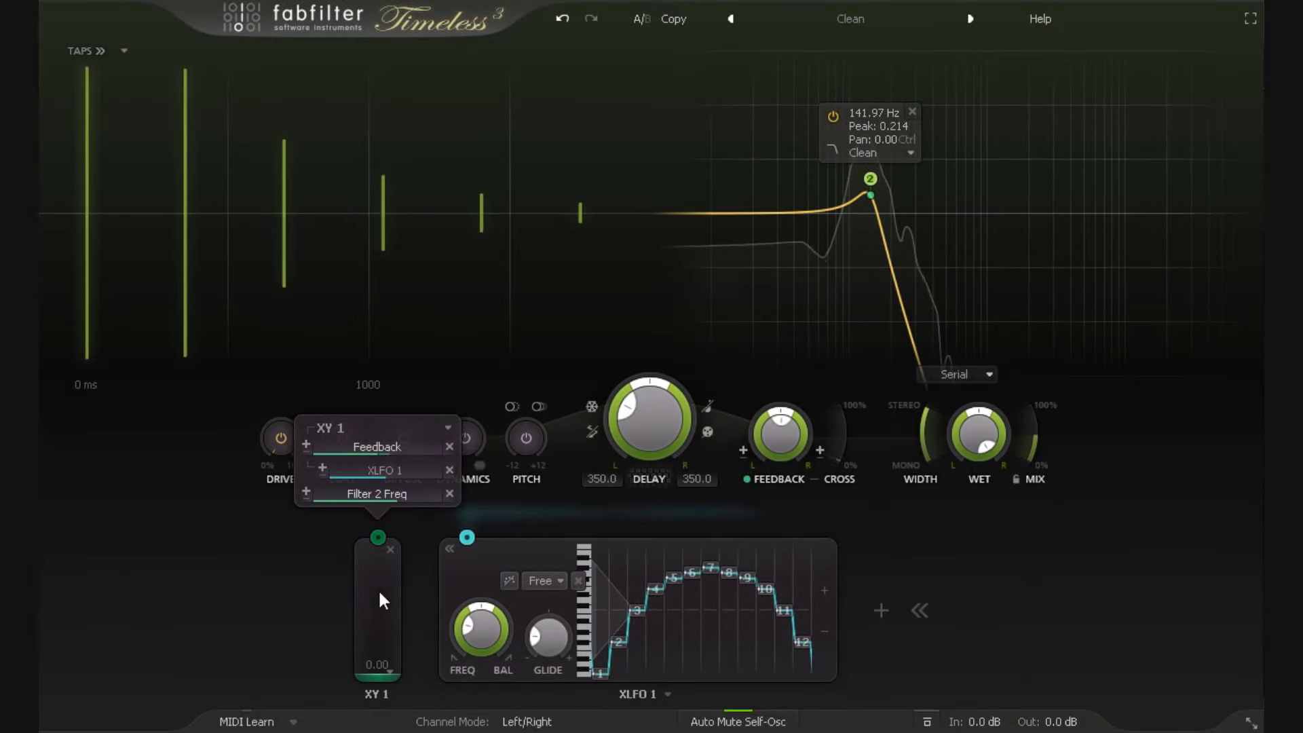
{"action": "mouse_move", "coordinate": [376, 472]}
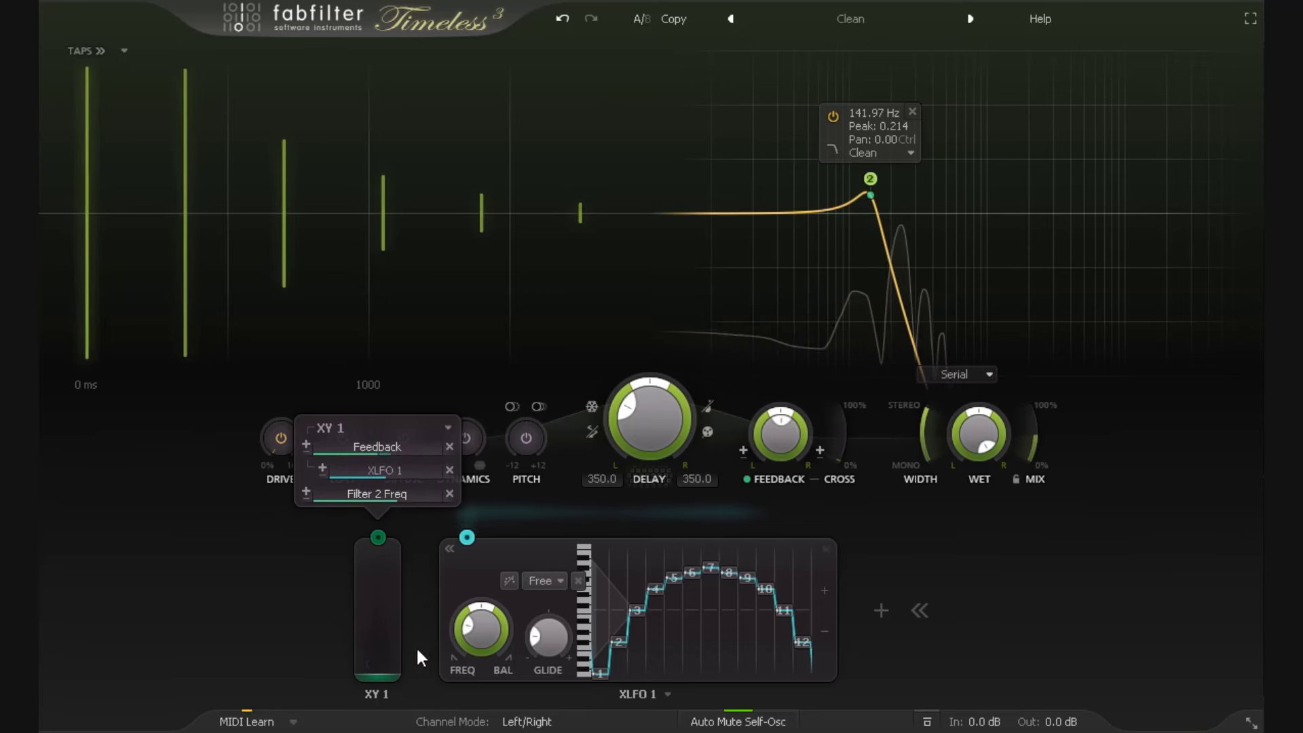
{"action": "mouse_move", "coordinate": [373, 665]}
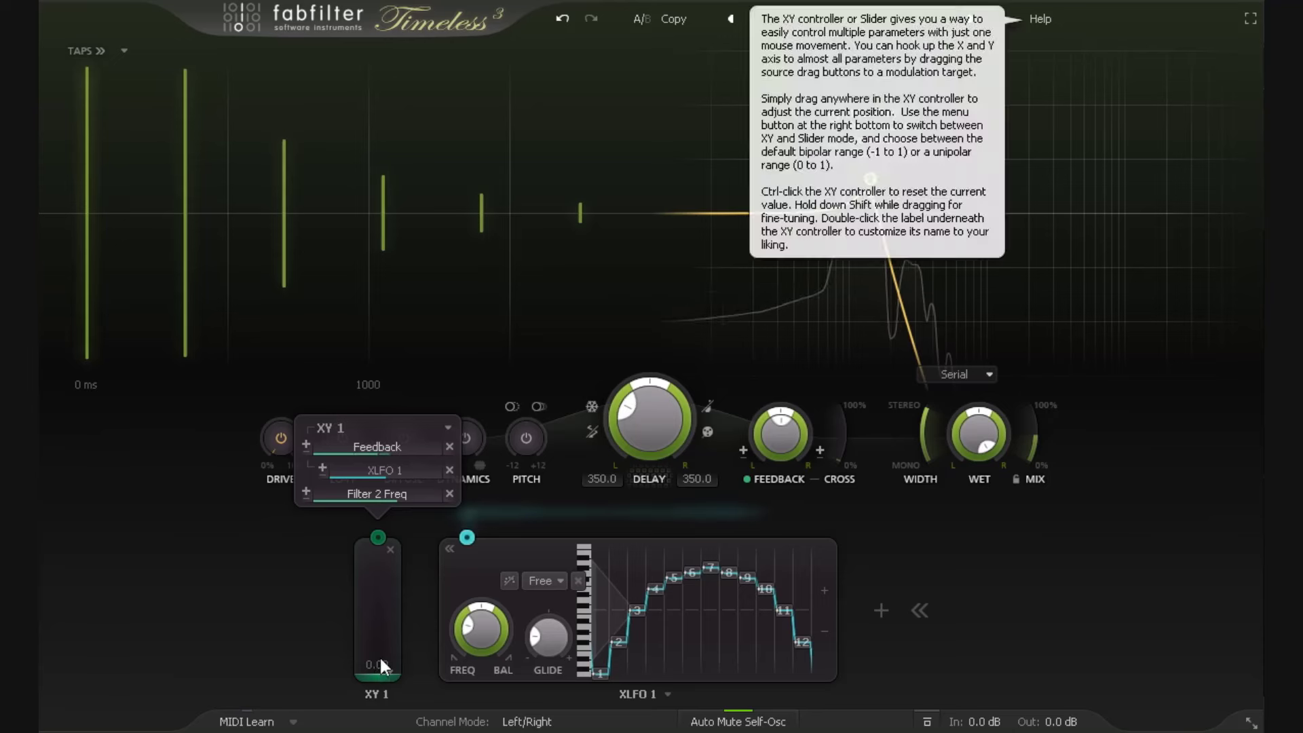
{"action": "left_click_drag", "start_coordinate": [380, 655], "coordinate": [396, 580]}
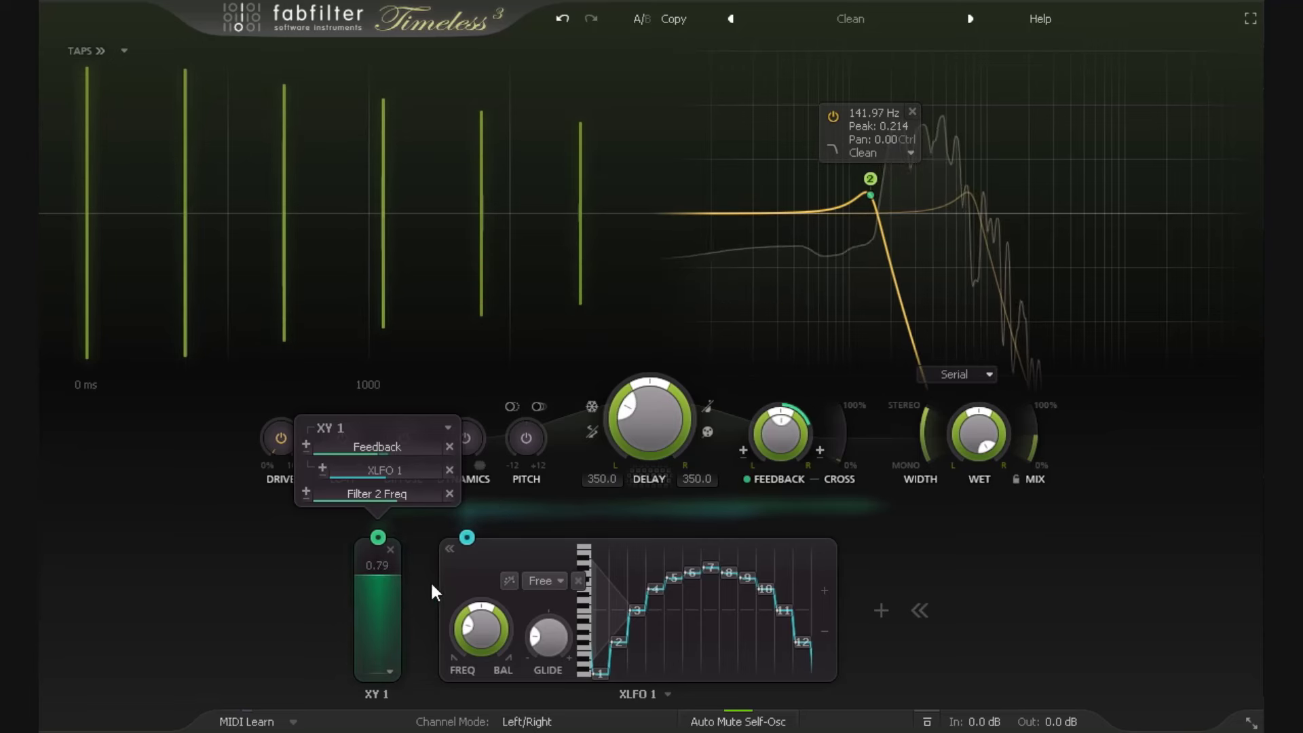
Step: Add a second XLFO with the Sine preset and assign it to the level of the slider's Filter 2 Freq modulation
{"action": "left_click", "coordinate": [881, 611]}
{"action": "left_click", "coordinate": [937, 686]}
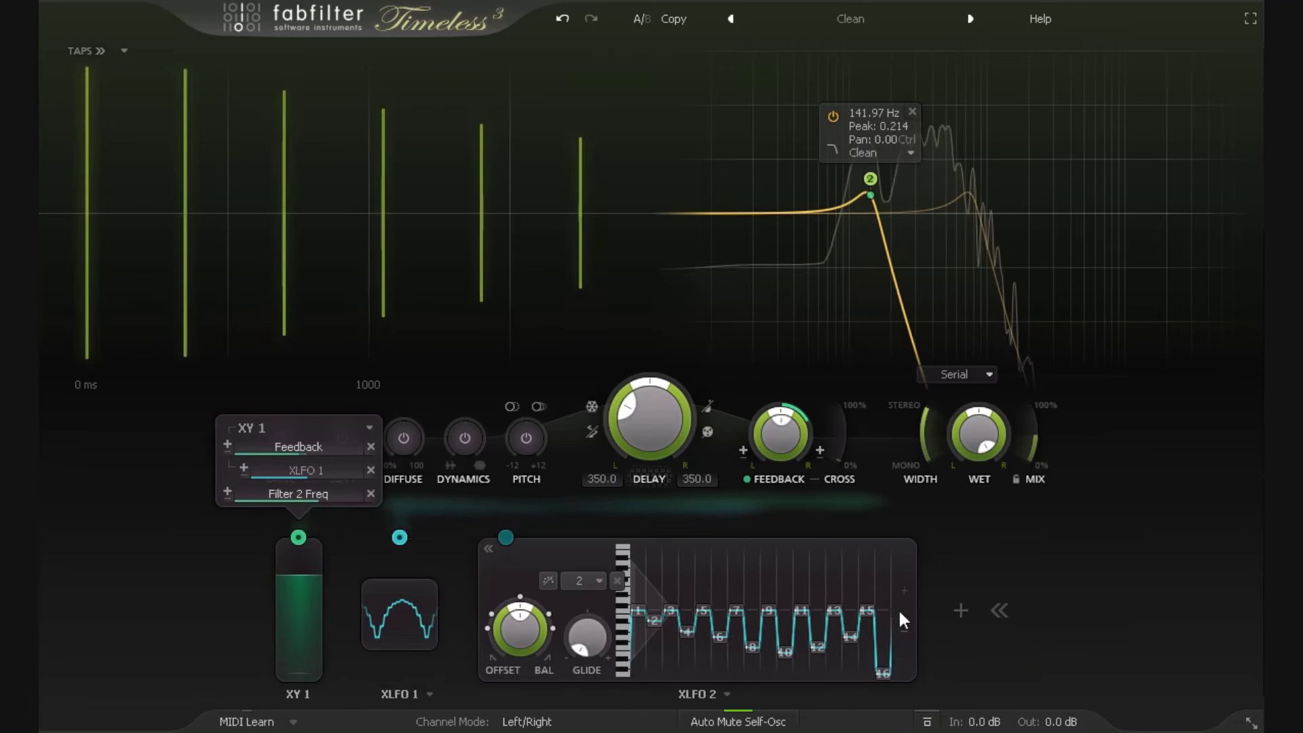
{"action": "left_click", "coordinate": [727, 692]}
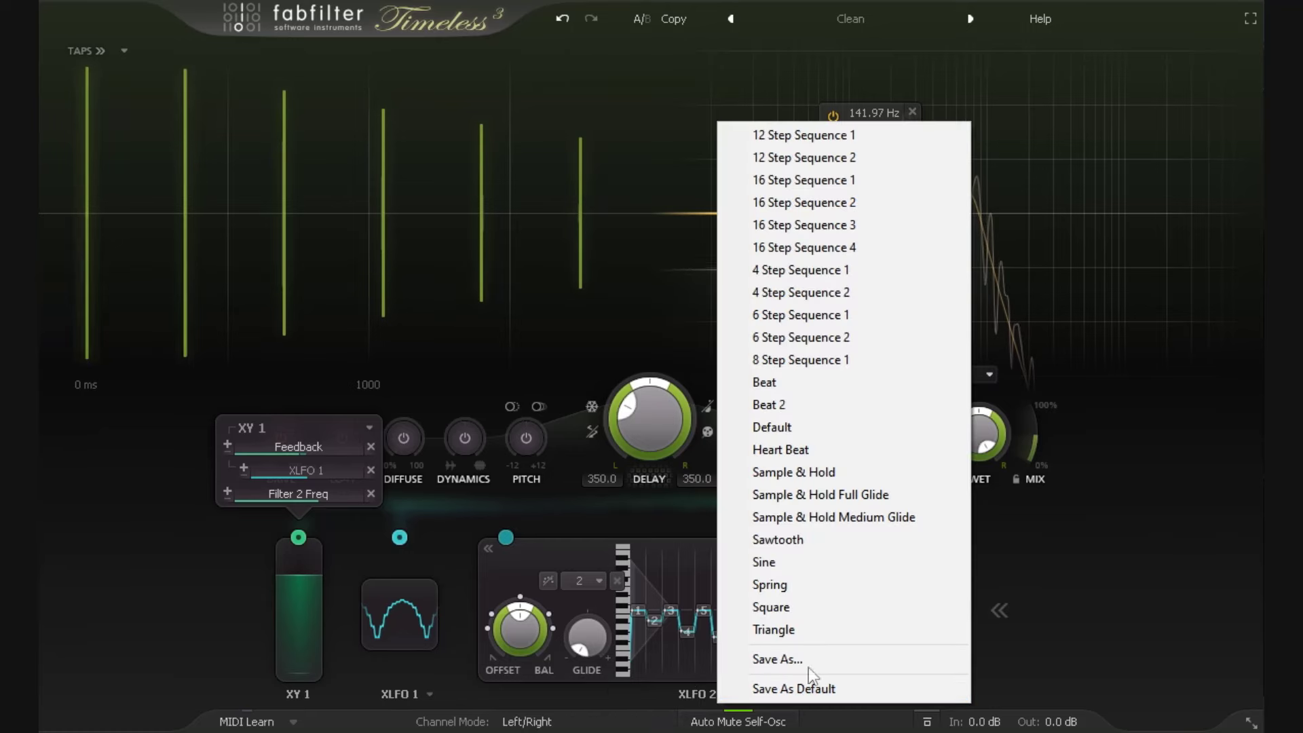
{"action": "left_click", "coordinate": [802, 561]}
{"action": "left_click_drag", "start_coordinate": [591, 538], "coordinate": [386, 501]}
Step: Move the slider up and down to test both modulated targets, leaving it at about 0.68
{"action": "left_click", "coordinate": [400, 603]}
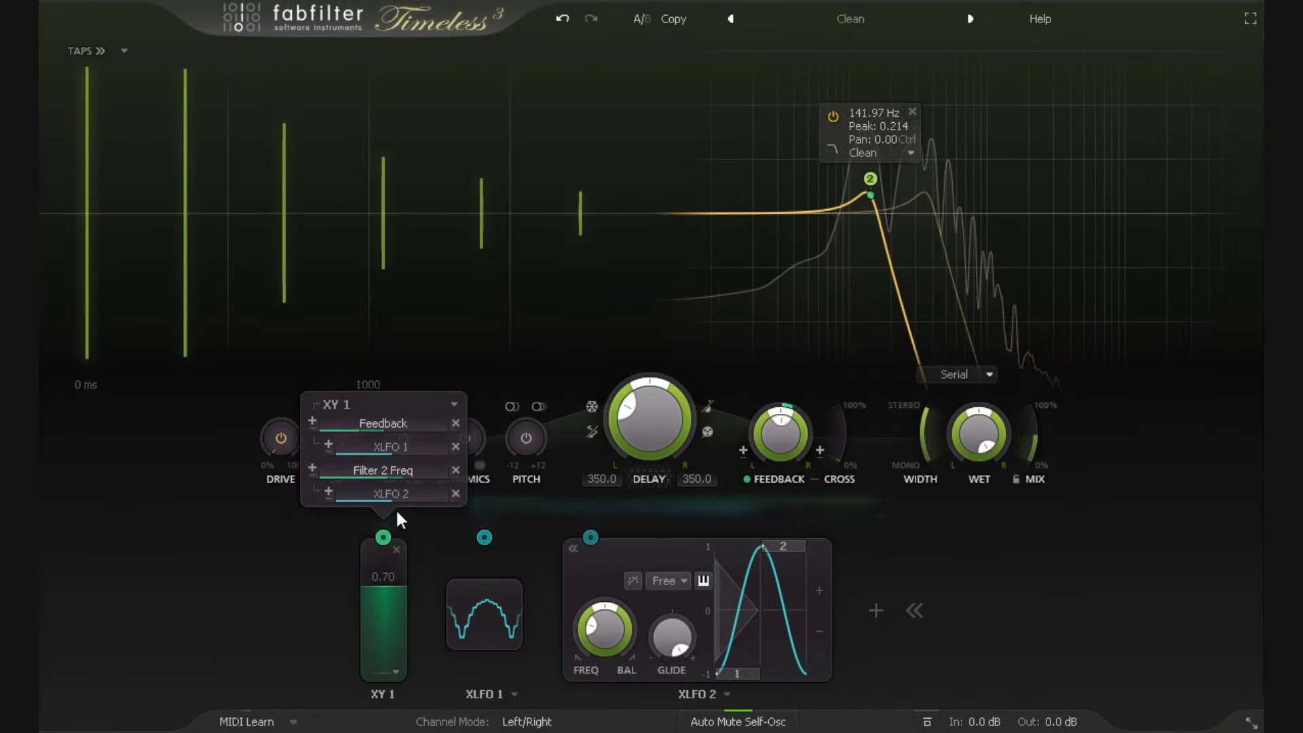
{"action": "mouse_move", "coordinate": [389, 601]}
{"action": "left_mouse_down"}
{"action": "mouse_move", "coordinate": [372, 549]}
{"action": "mouse_move", "coordinate": [392, 605]}
{"action": "mouse_move", "coordinate": [390, 693]}
{"action": "mouse_move", "coordinate": [396, 548]}
{"action": "mouse_move", "coordinate": [400, 585]}
{"action": "mouse_move", "coordinate": [384, 596]}
{"action": "left_mouse_up"}
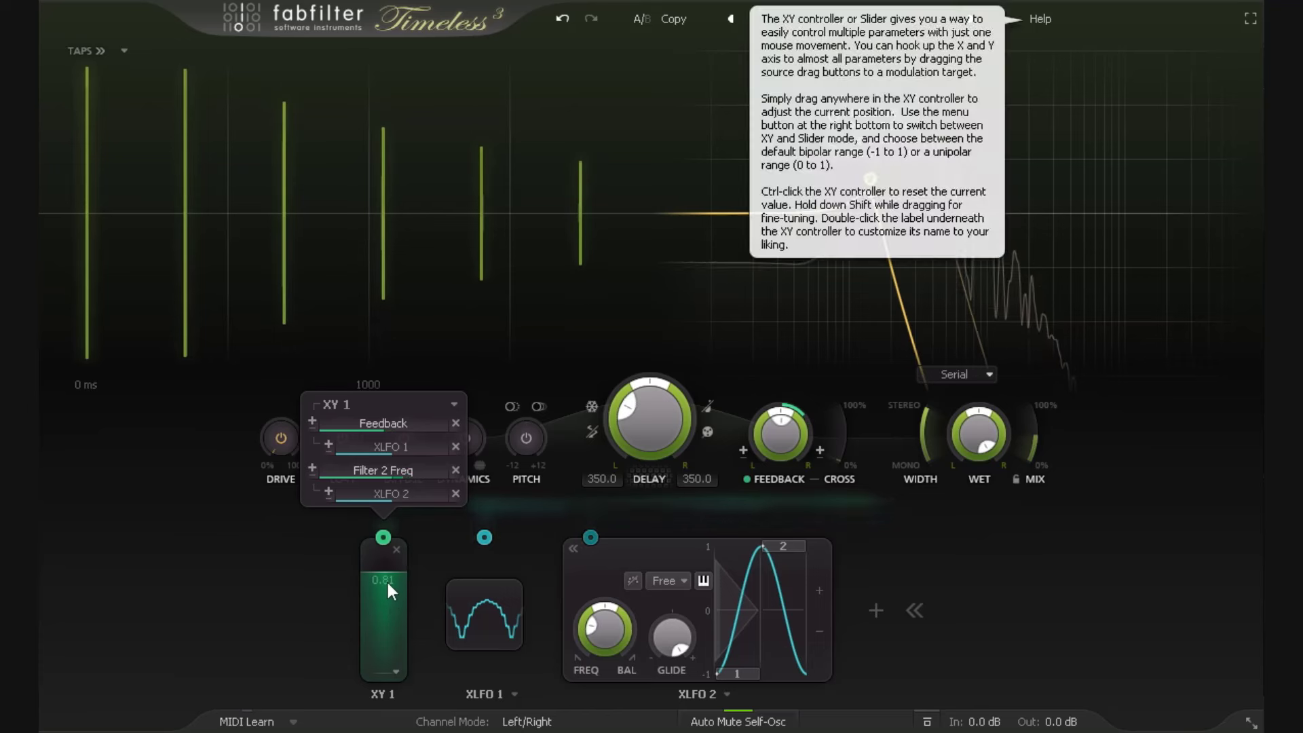
{"action": "left_click_drag", "start_coordinate": [386, 580], "coordinate": [388, 596]}
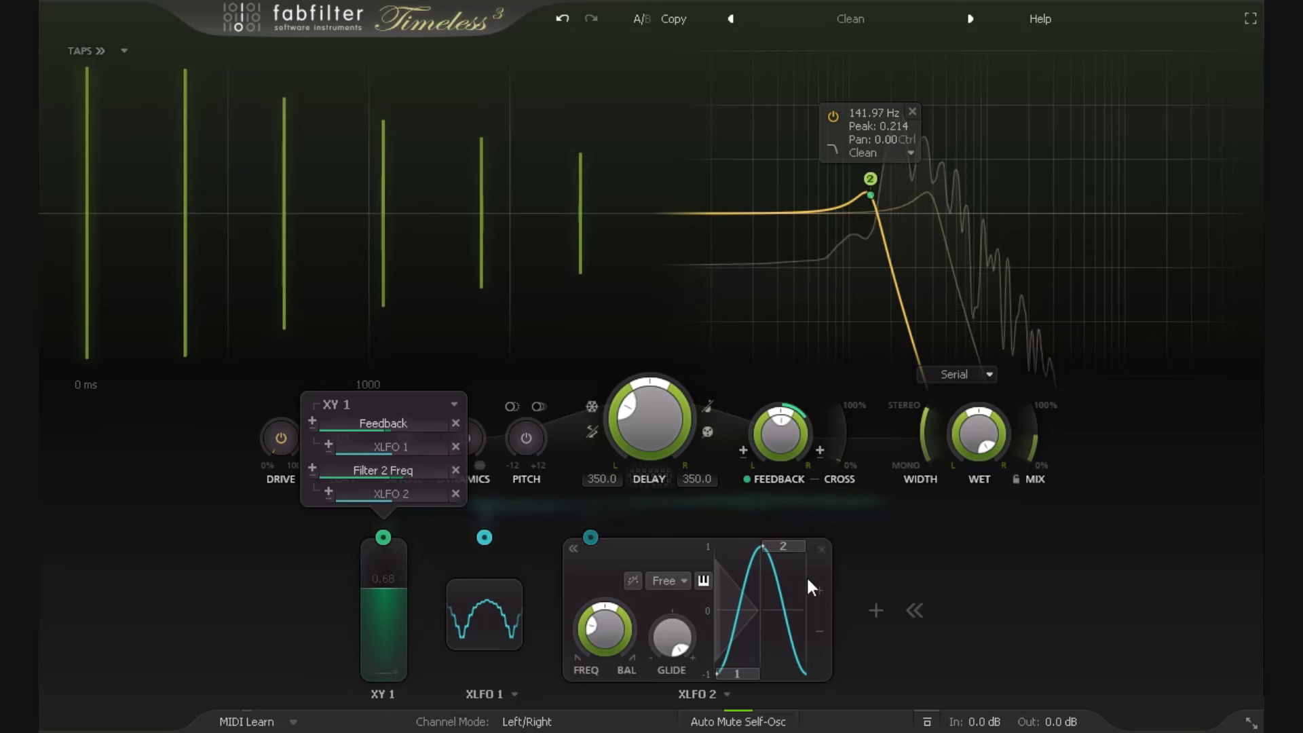
Step: Remove XLFO 2, XLFO 1 and the slider modulation source
{"action": "left_click", "coordinate": [819, 547]}
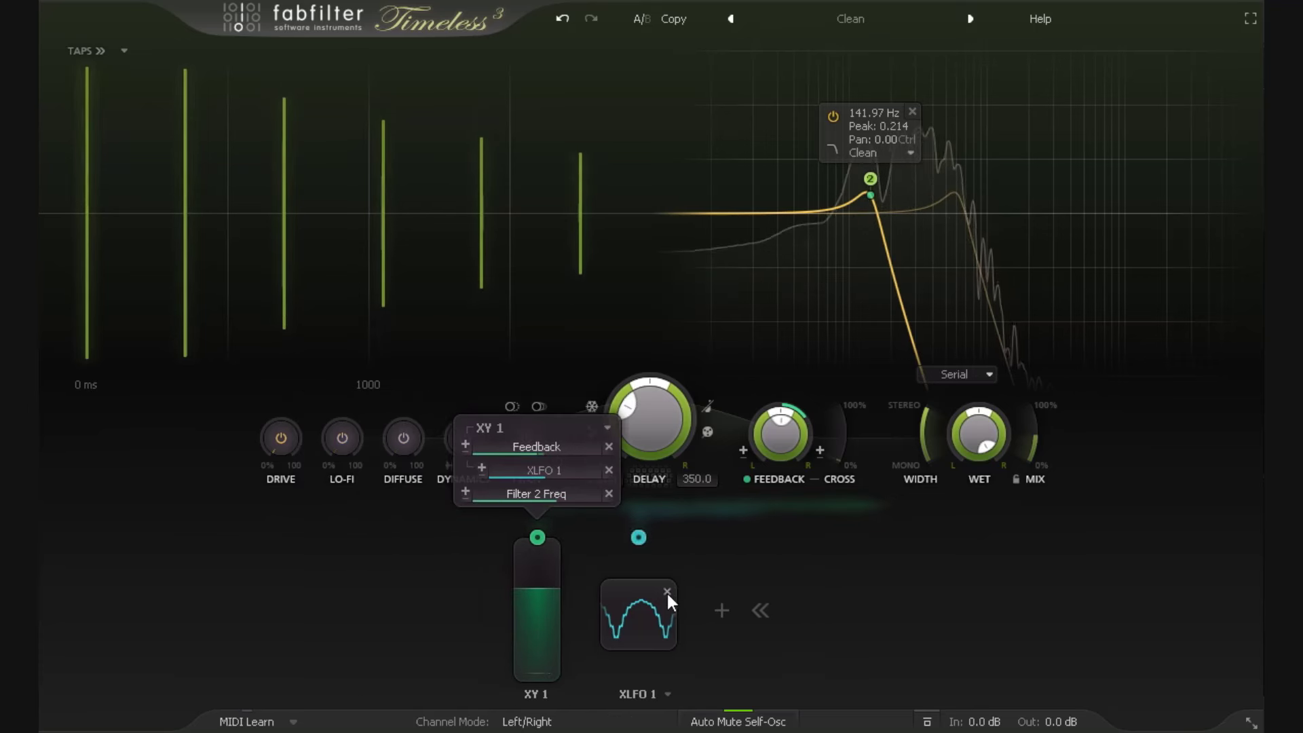
{"action": "left_click", "coordinate": [666, 591]}
{"action": "left_click", "coordinate": [629, 551]}
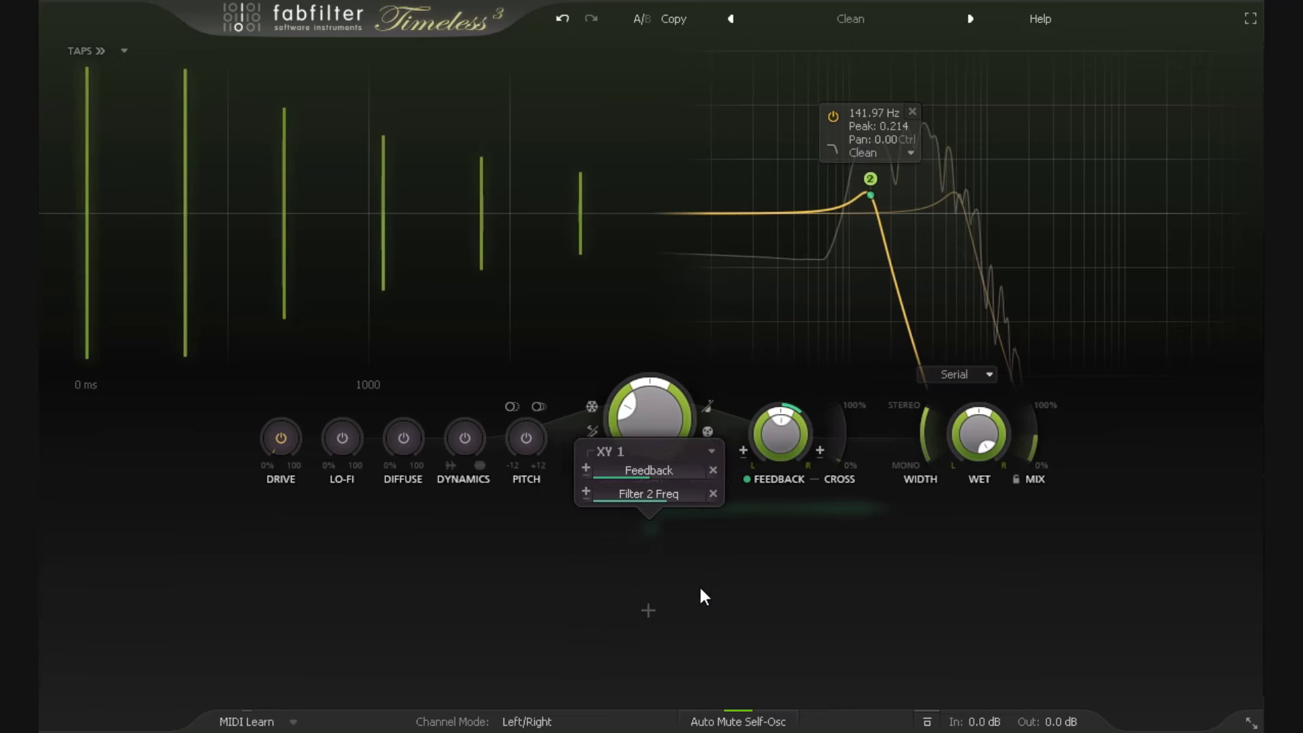
Step: Add a new slider source, switch it to XY mode, and move its control point to the pad's upper-left corner
{"action": "left_click", "coordinate": [640, 672]}
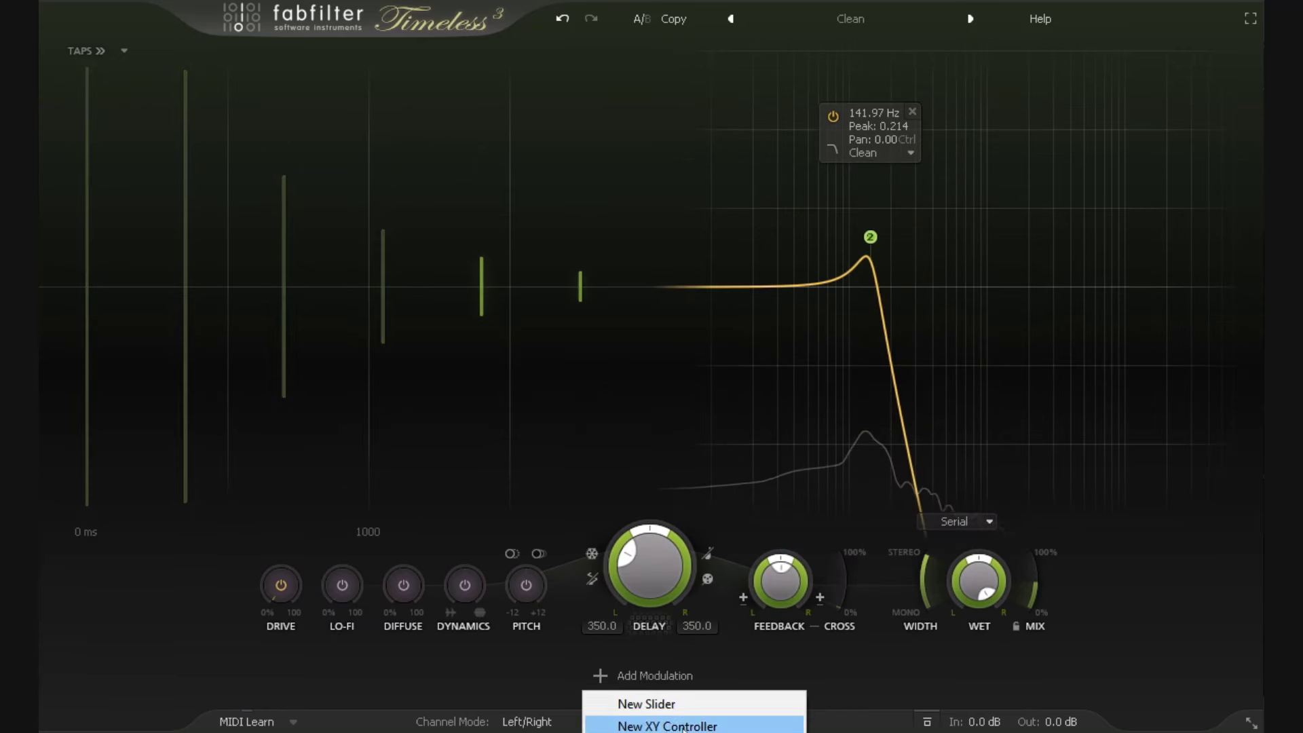
{"action": "left_click", "coordinate": [633, 706]}
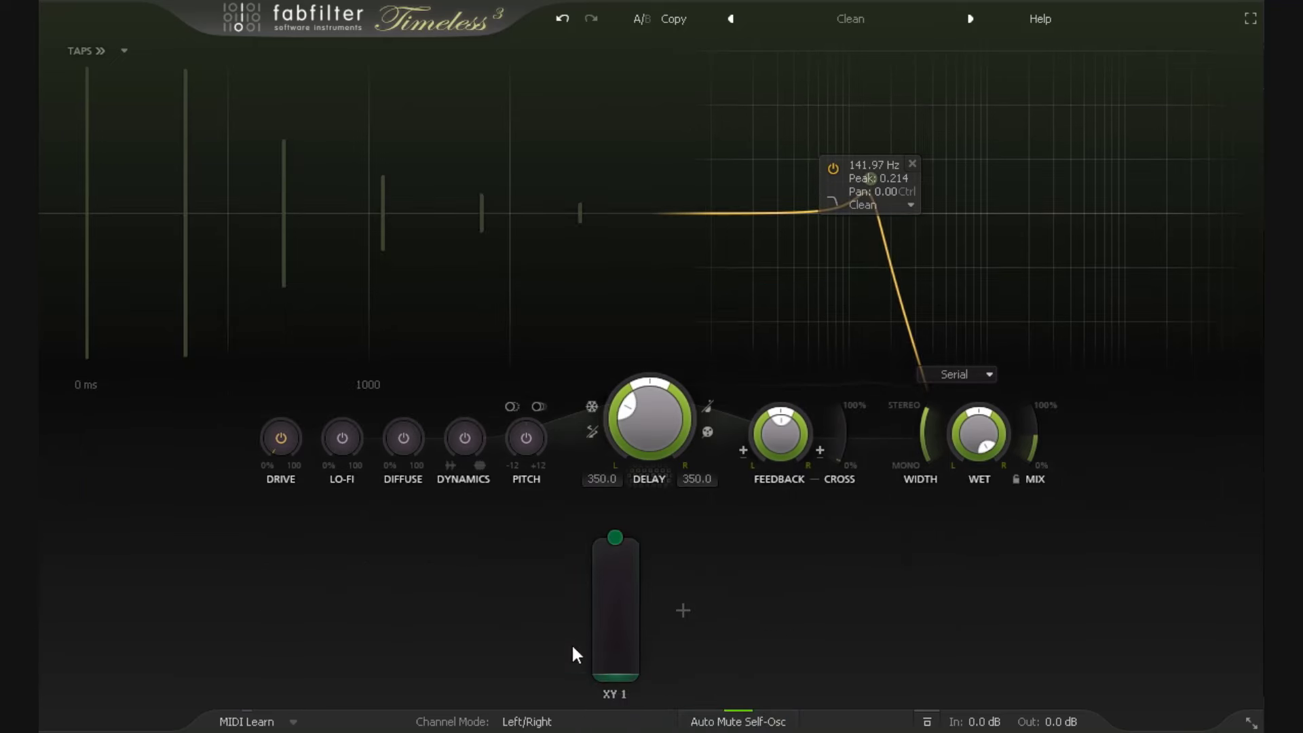
{"action": "left_click", "coordinate": [627, 672]}
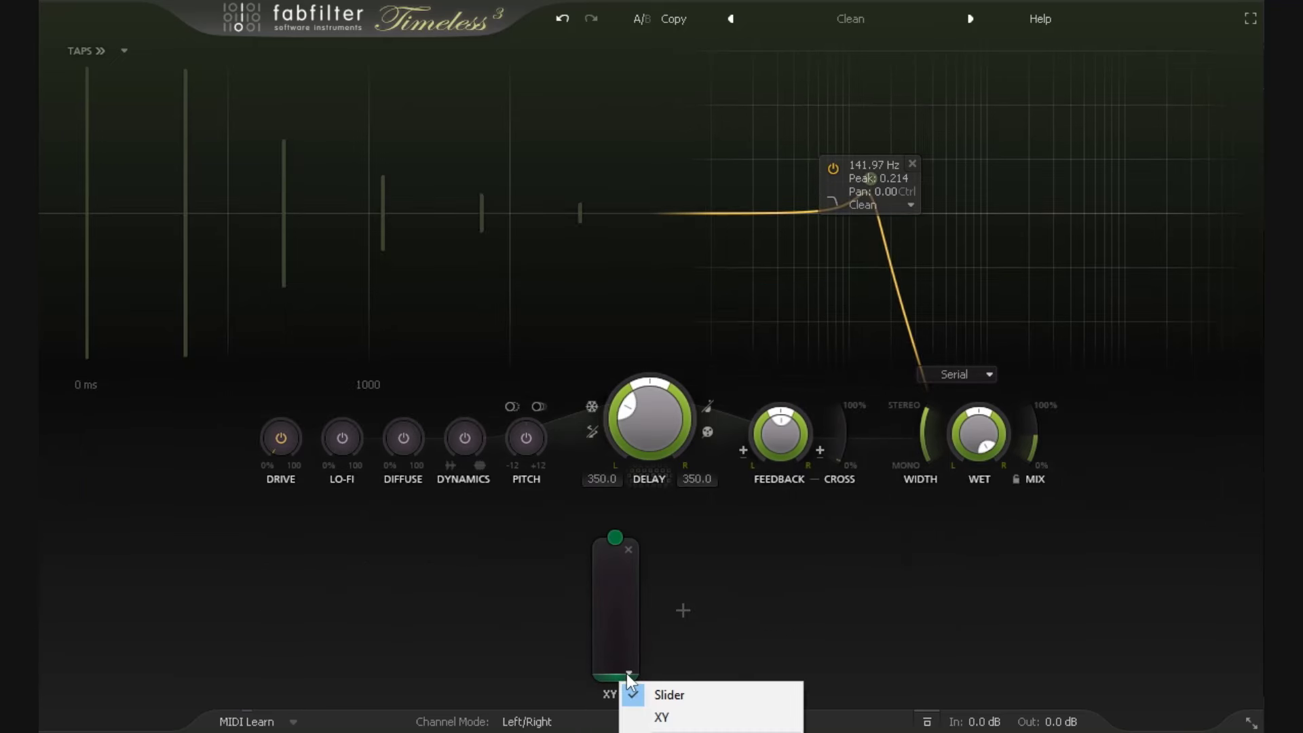
{"action": "left_click", "coordinate": [668, 716]}
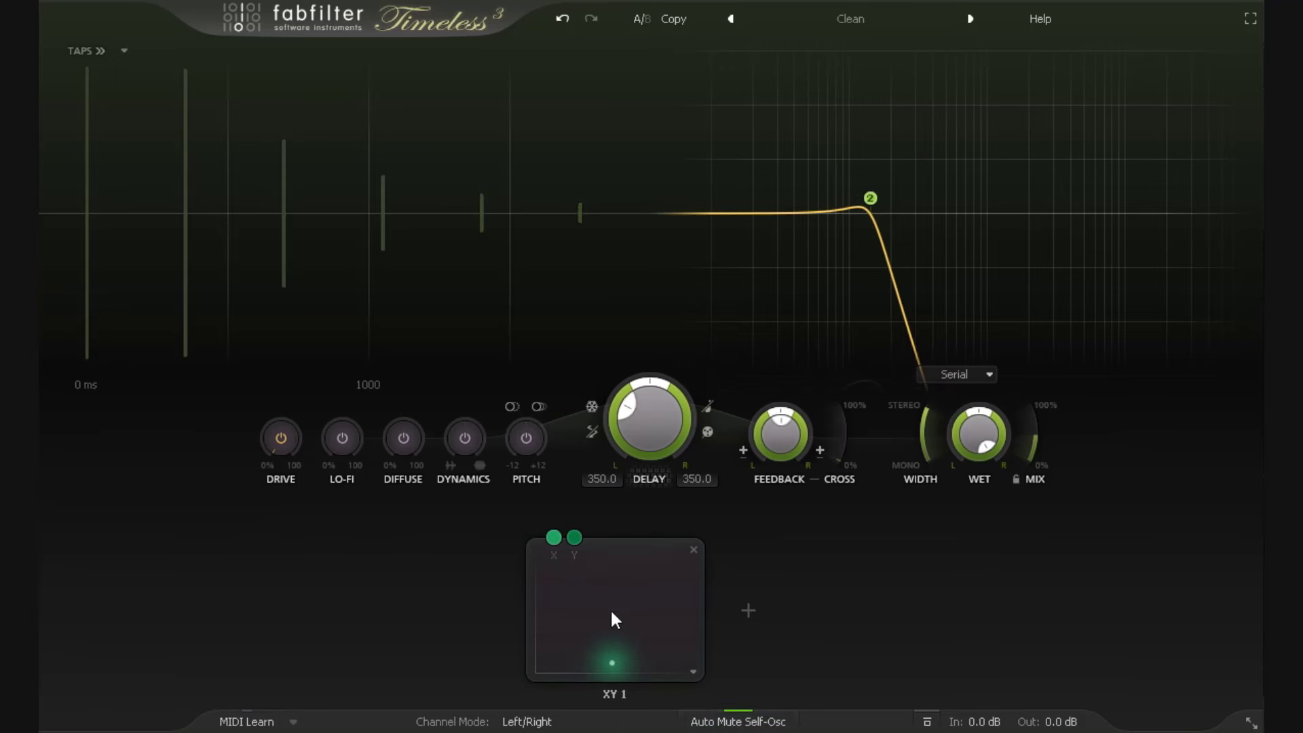
{"action": "left_click_drag", "start_coordinate": [611, 668], "coordinate": [513, 605]}
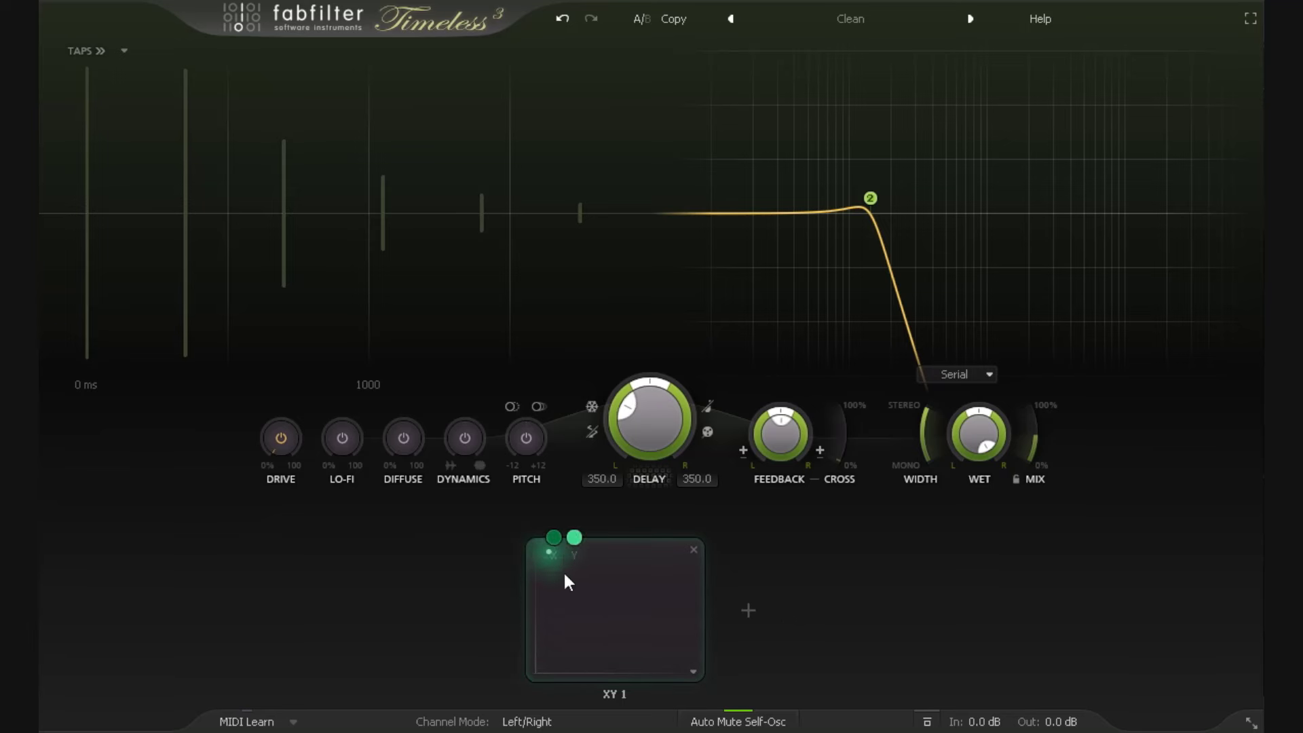
Step: Assign XY 1's X axis to Filter 2 Freq and its Y axis to Feedback, and move the control point near the pad's upper-left corner
{"action": "left_click_drag", "start_coordinate": [554, 536], "coordinate": [887, 148]}
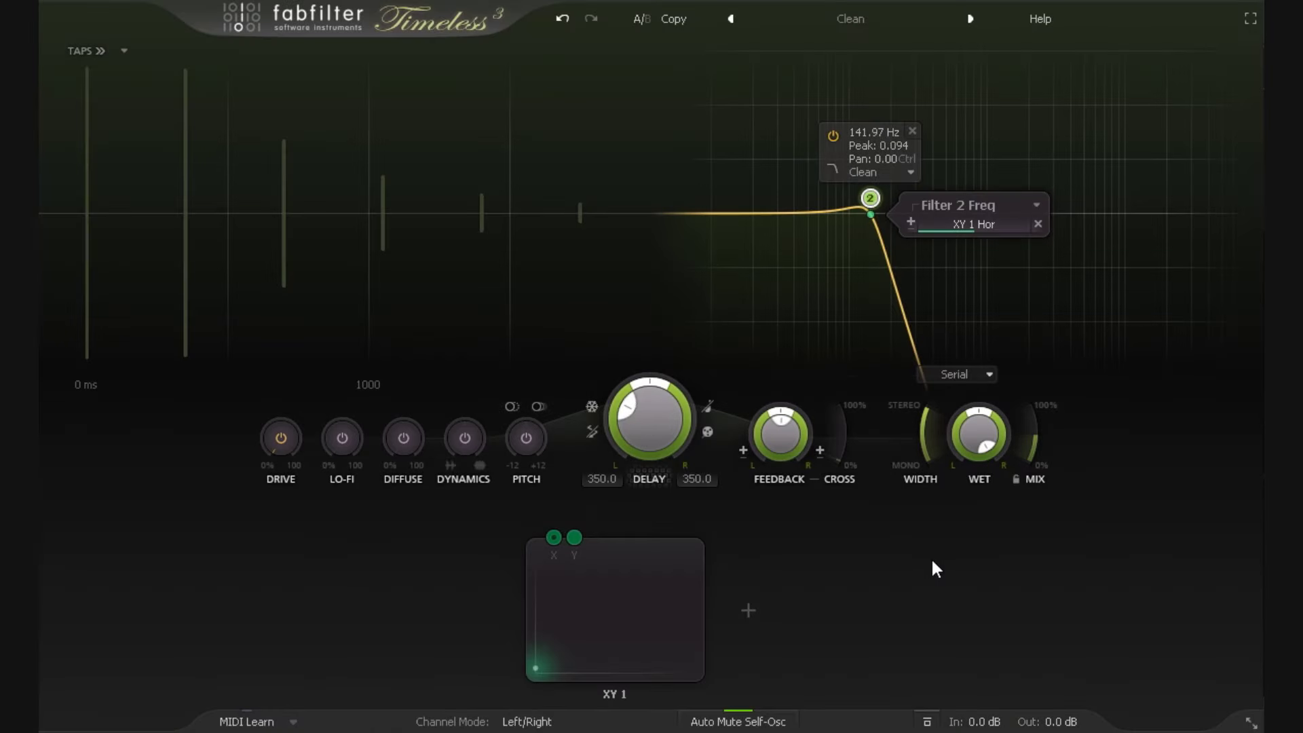
{"action": "left_click_drag", "start_coordinate": [574, 536], "coordinate": [783, 437]}
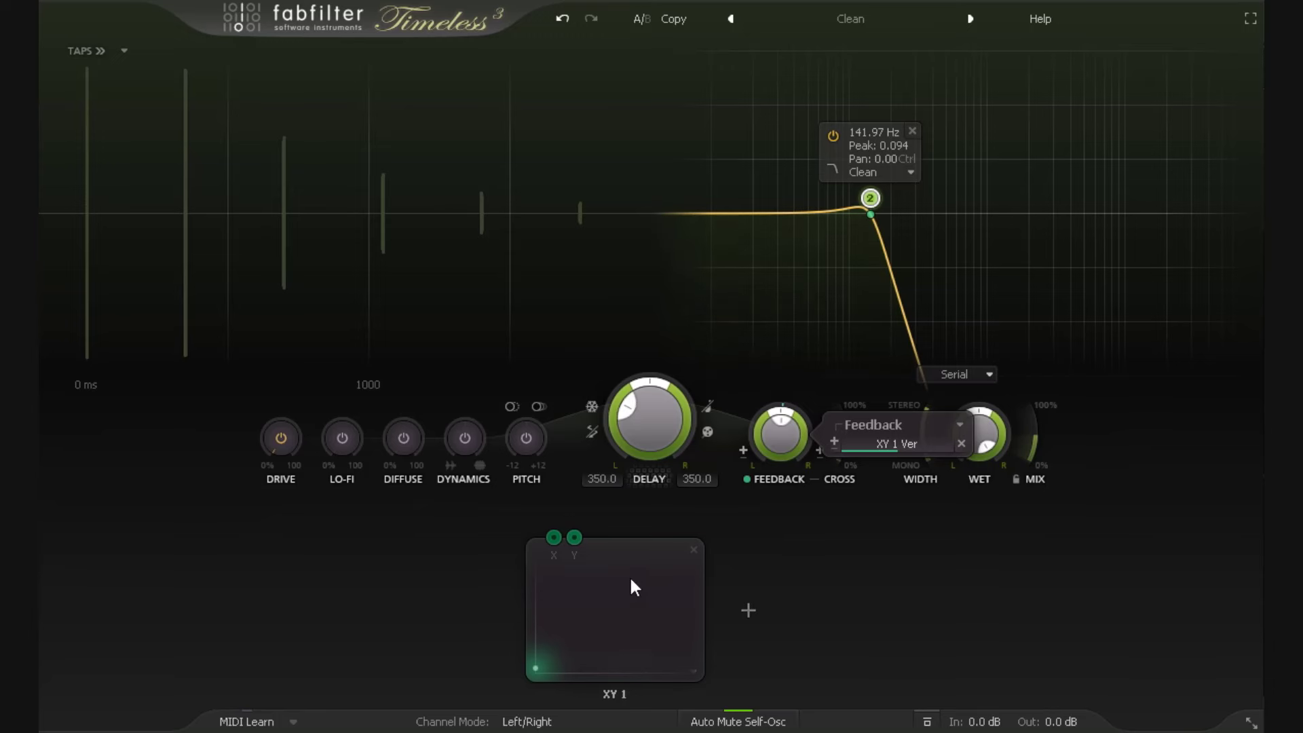
{"action": "left_click_drag", "start_coordinate": [538, 667], "coordinate": [556, 477]}
{"action": "mouse_move", "coordinate": [874, 202]}
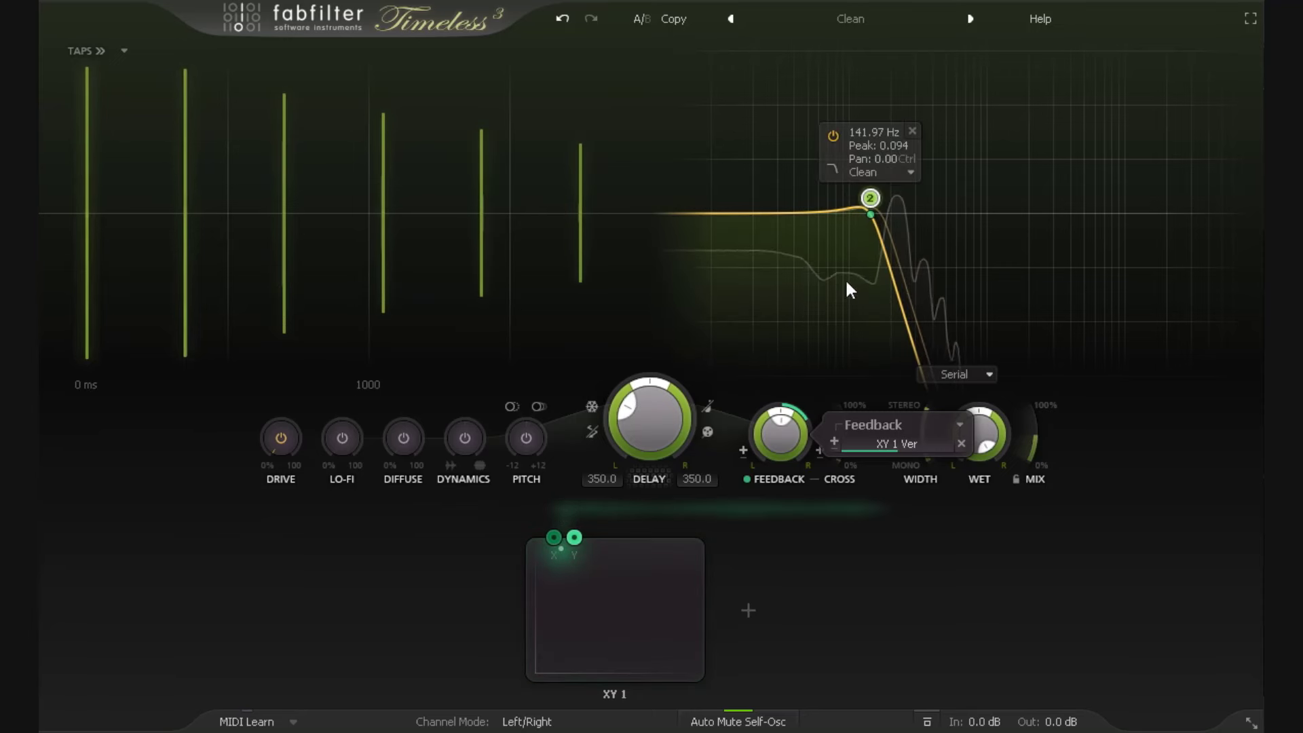
Step: Raise XY 1's Filter 2 Freq modulation level to about 0.53, raise its Feedback modulation level, and set the Feedback knob to about 35.4%
{"action": "mouse_move", "coordinate": [550, 535]}
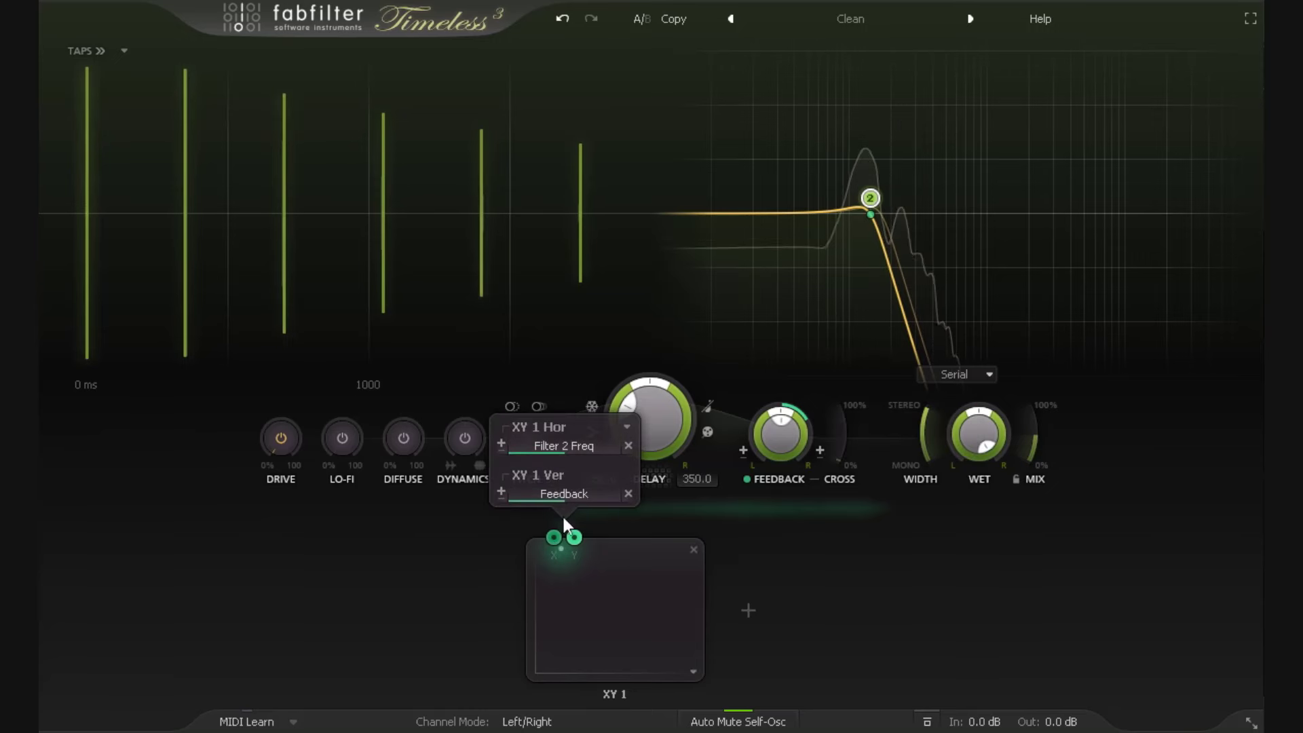
{"action": "mouse_move", "coordinate": [610, 462]}
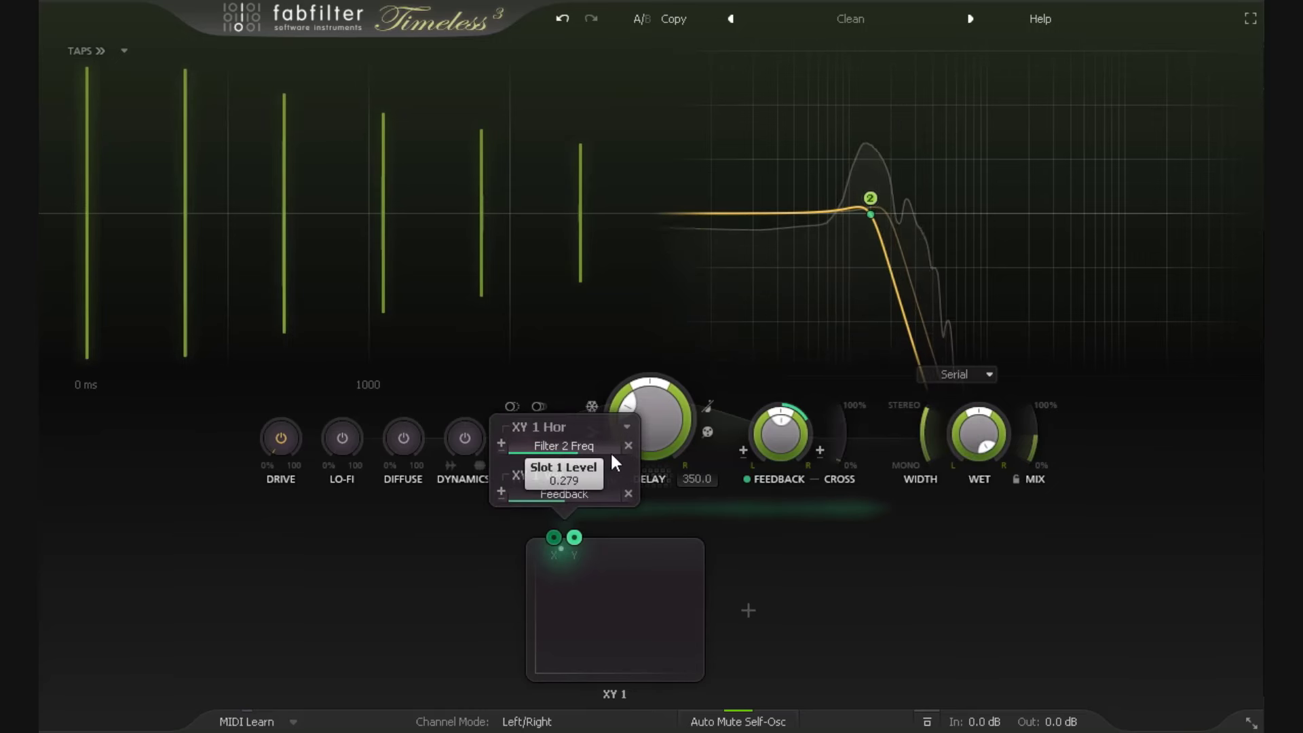
{"action": "mouse_move", "coordinate": [603, 496]}
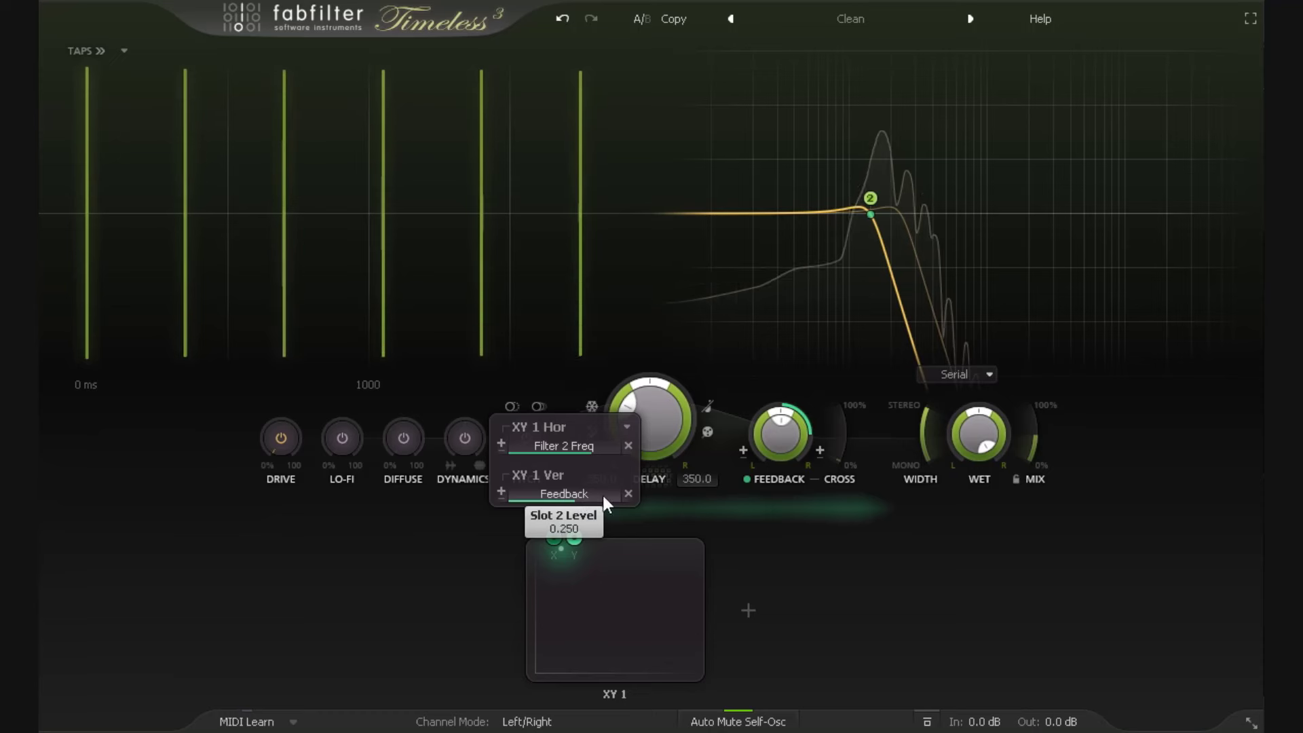
{"action": "mouse_move", "coordinate": [782, 480]}
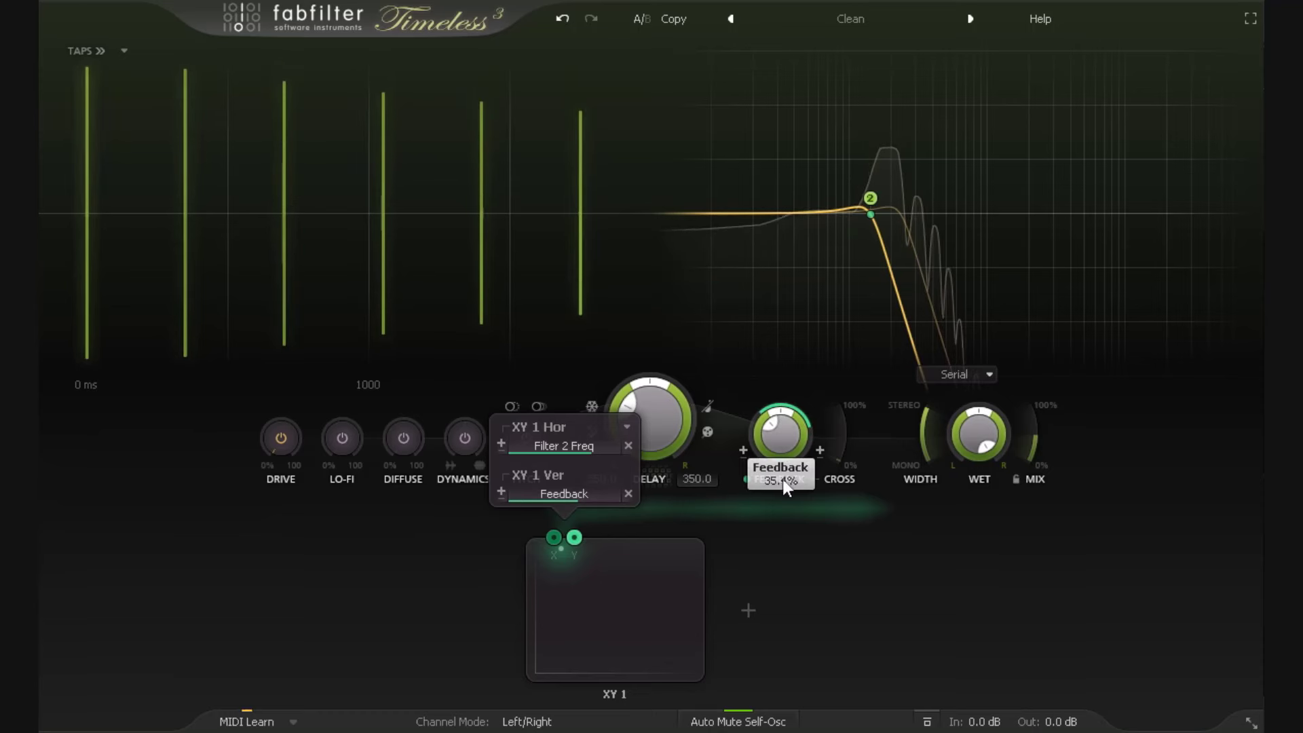
Step: Move XY 1's control point through all four corners of the pad to test both modulations, leaving it in the lower-left corner
{"action": "left_click_drag", "start_coordinate": [564, 555], "coordinate": [492, 693]}
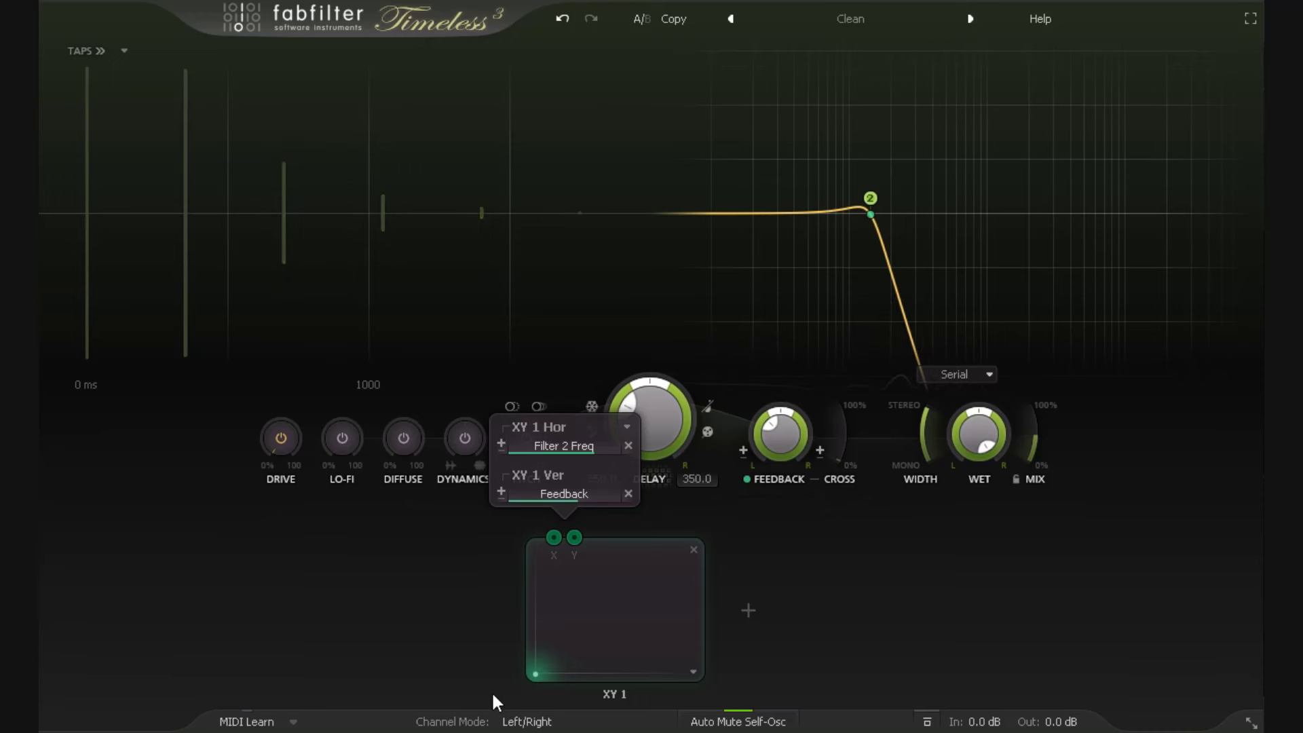
{"action": "left_click", "coordinate": [889, 247]}
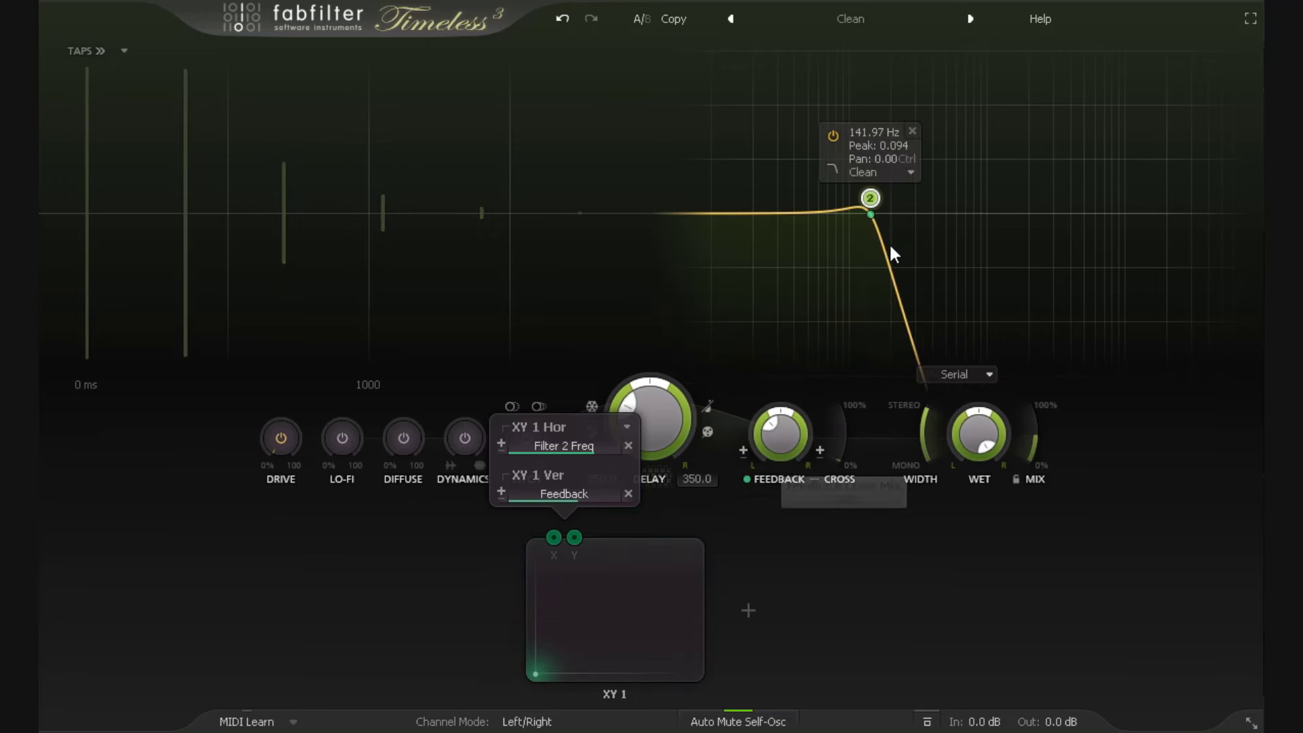
{"action": "left_click_drag", "start_coordinate": [543, 673], "coordinate": [518, 538]}
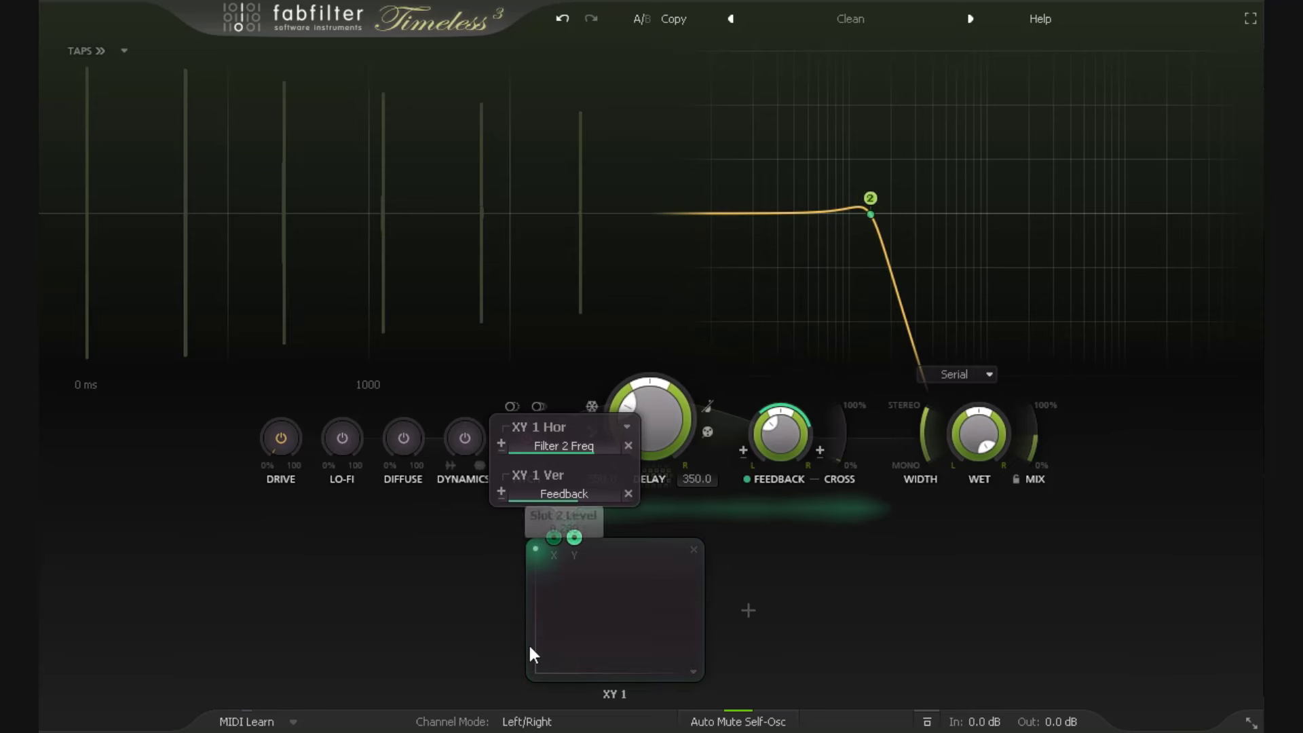
{"action": "mouse_move", "coordinate": [789, 446]}
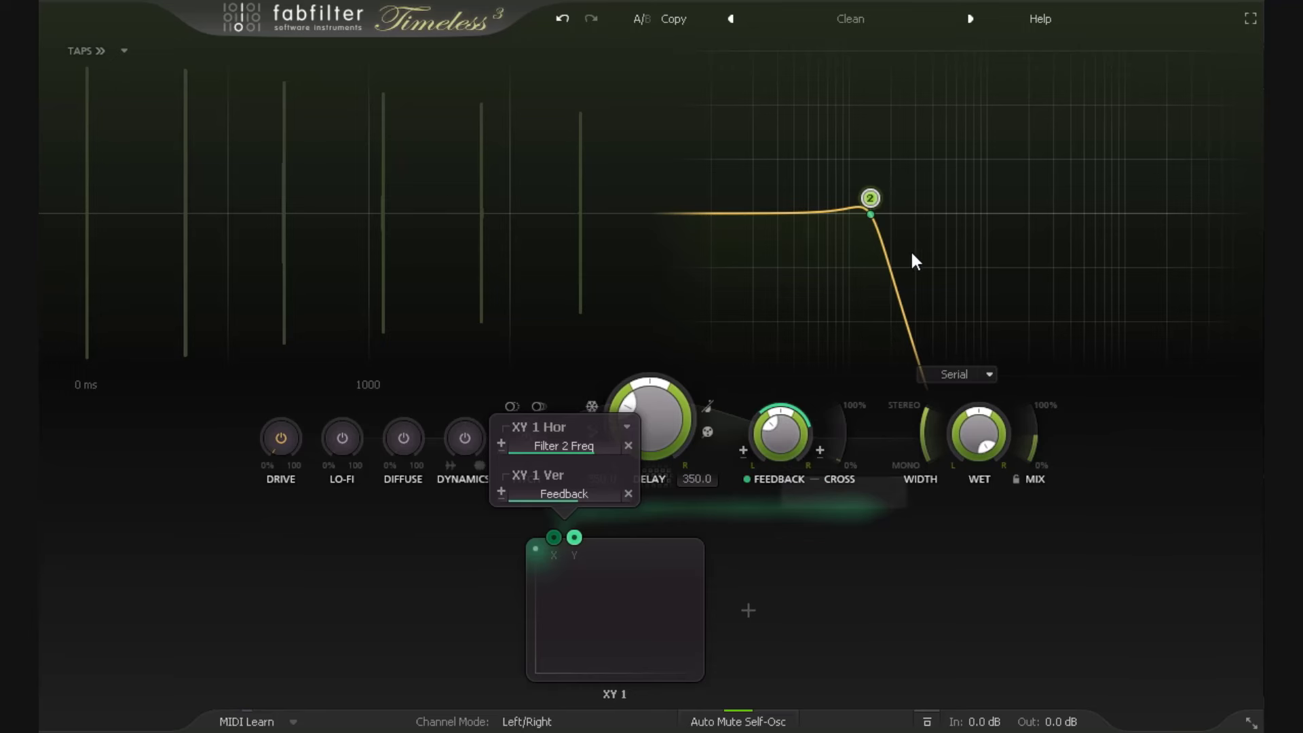
{"action": "mouse_move", "coordinate": [894, 177]}
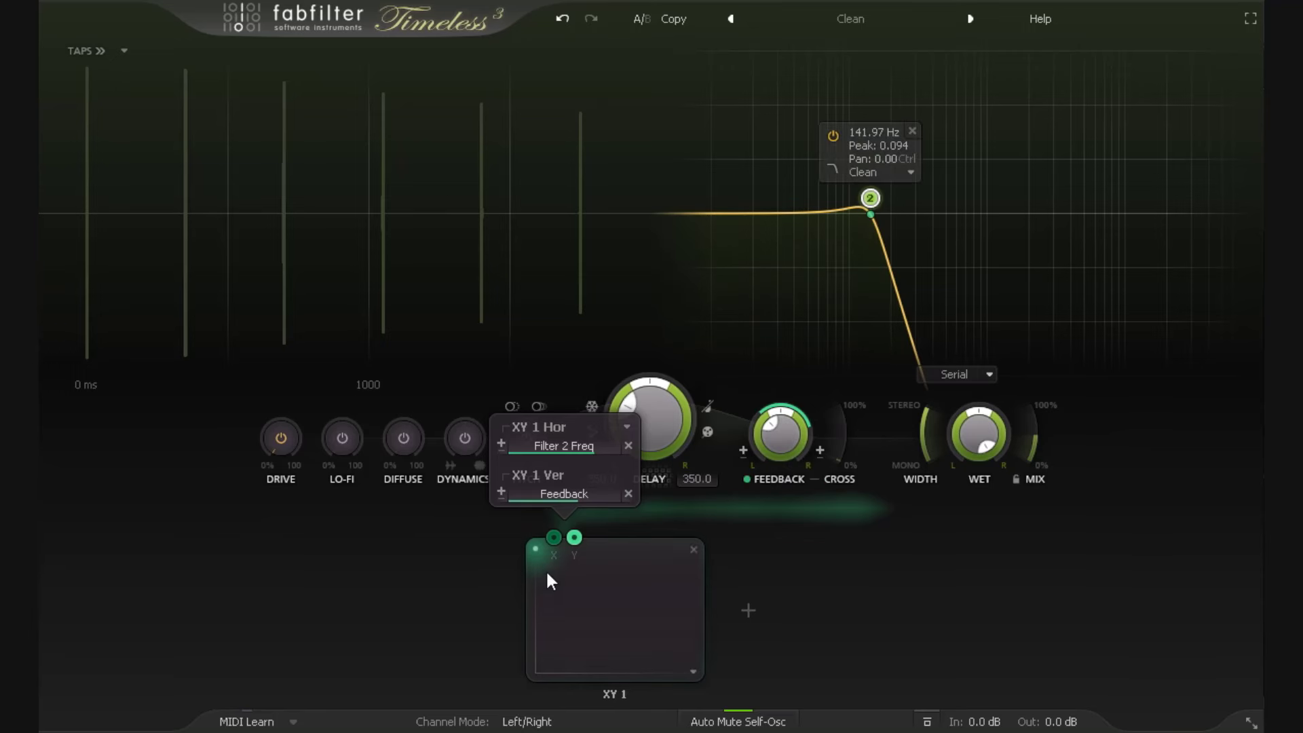
{"action": "left_click_drag", "start_coordinate": [545, 569], "coordinate": [733, 563]}
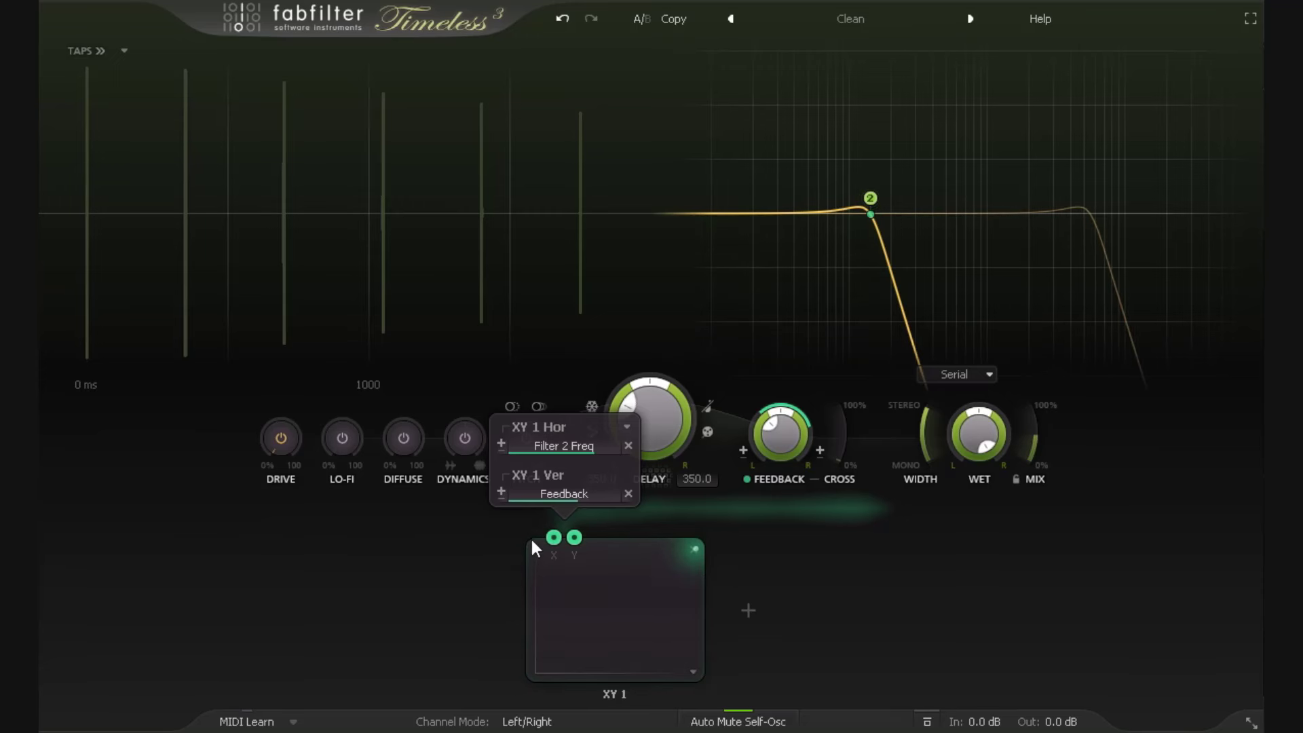
{"action": "left_click", "coordinate": [871, 198]}
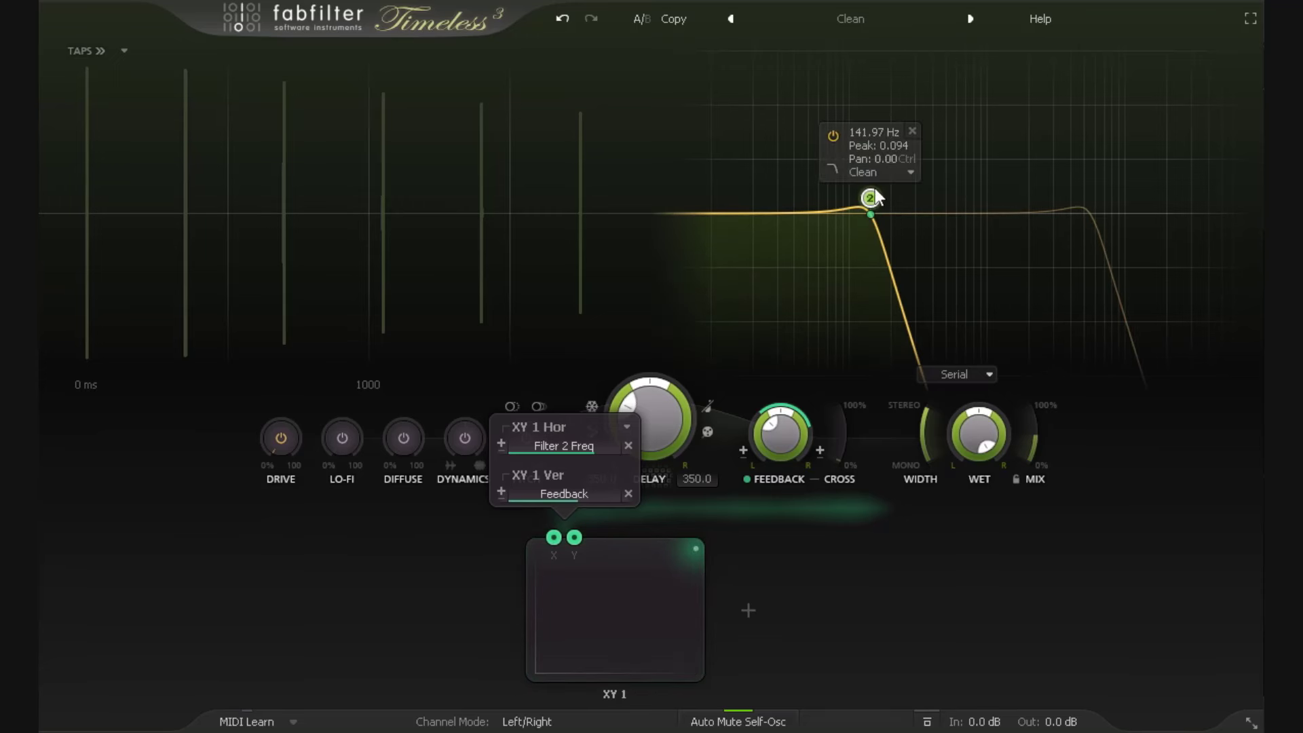
{"action": "left_click_drag", "start_coordinate": [693, 553], "coordinate": [772, 682]}
{"action": "mouse_move", "coordinate": [893, 214]}
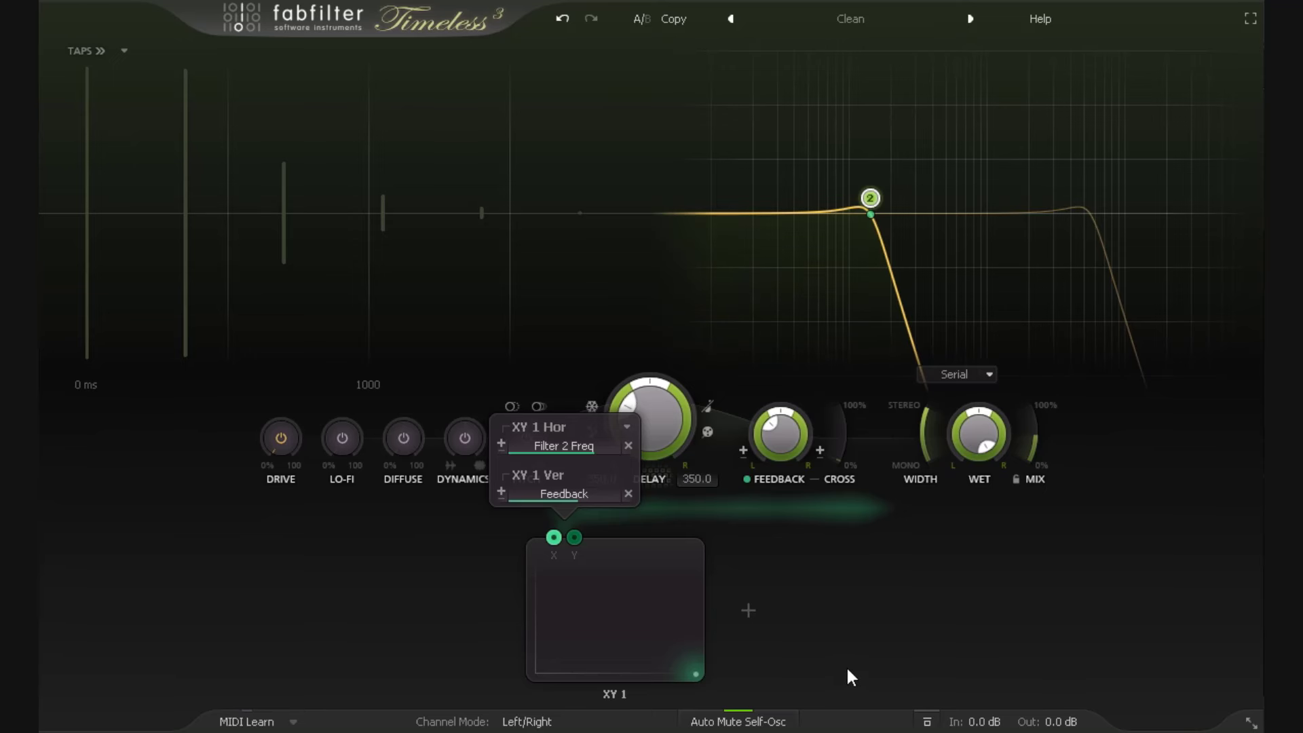
{"action": "left_click", "coordinate": [747, 610]}
{"action": "left_click", "coordinate": [640, 656]}
{"action": "left_click_drag", "start_coordinate": [640, 657], "coordinate": [558, 671]}
Step: Add an XLFO source and assign it to the level of XY 1's horizontal Filter 2 Freq modulation
{"action": "left_click", "coordinate": [748, 610]}
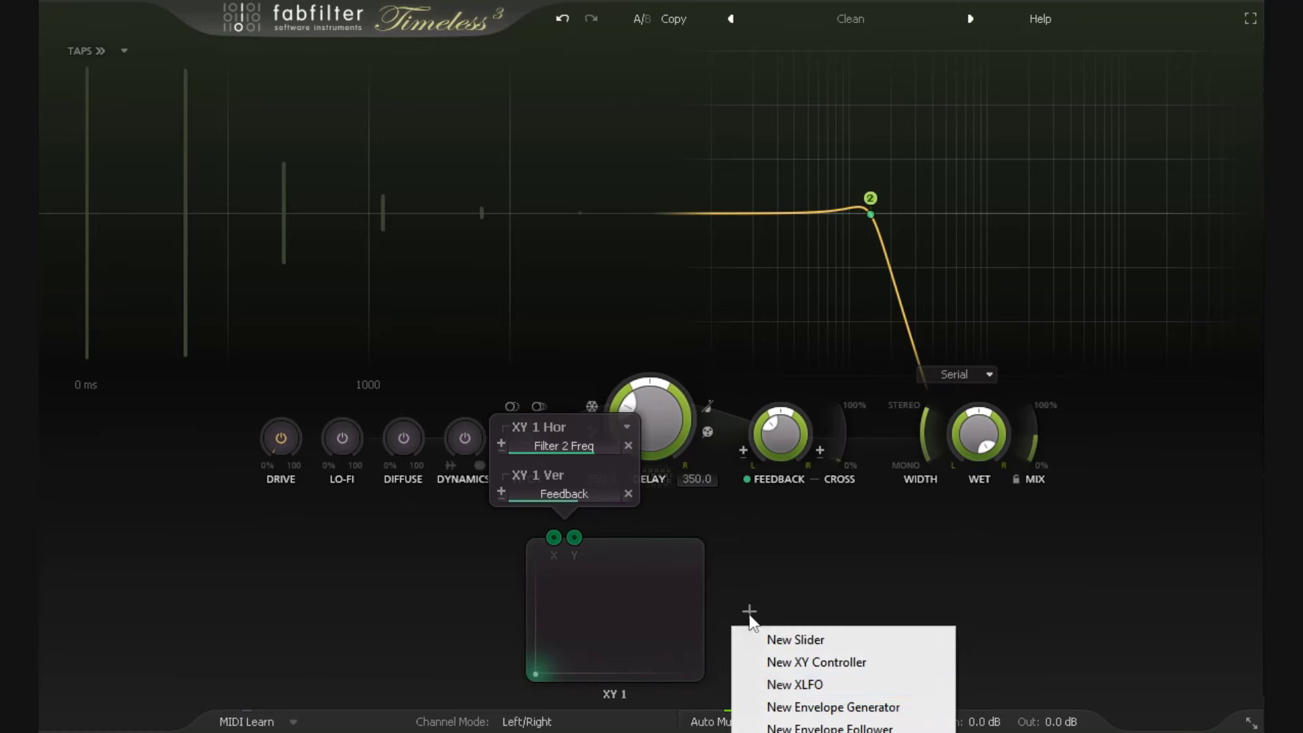
{"action": "left_click", "coordinate": [785, 686]}
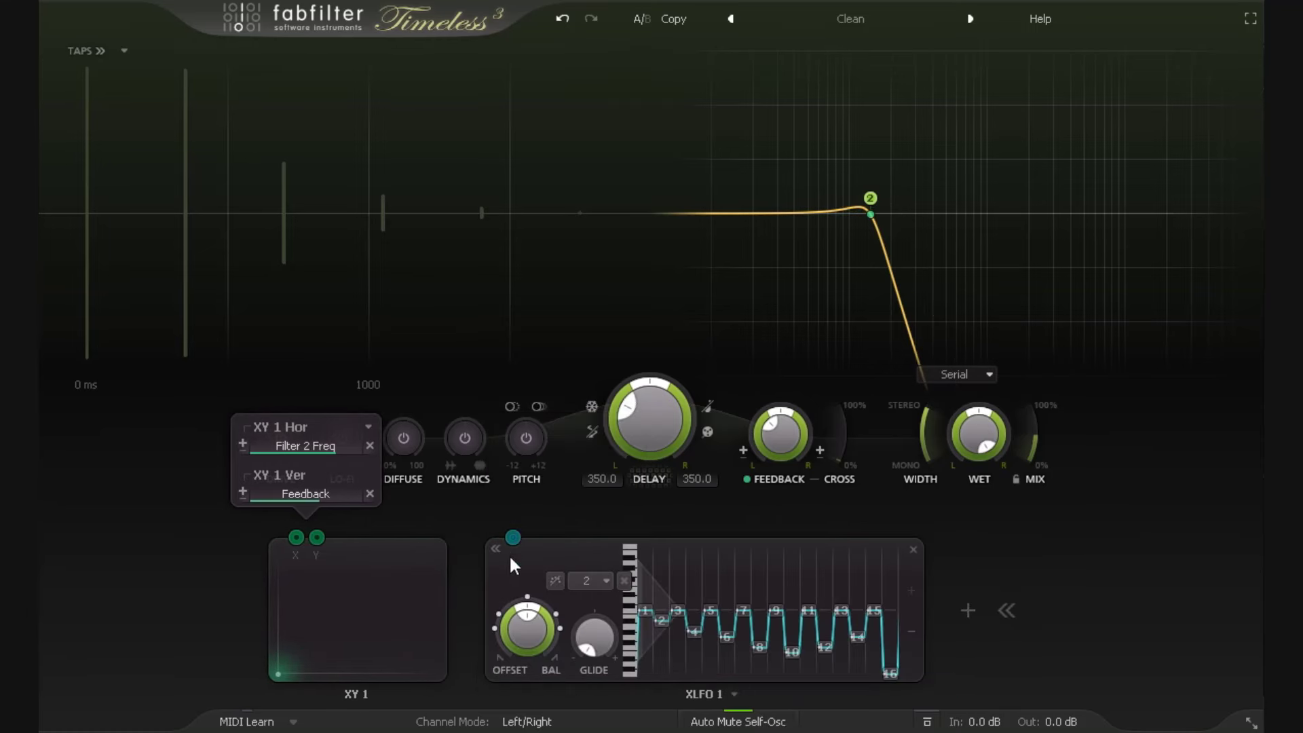
{"action": "left_click_drag", "start_coordinate": [511, 533], "coordinate": [303, 443]}
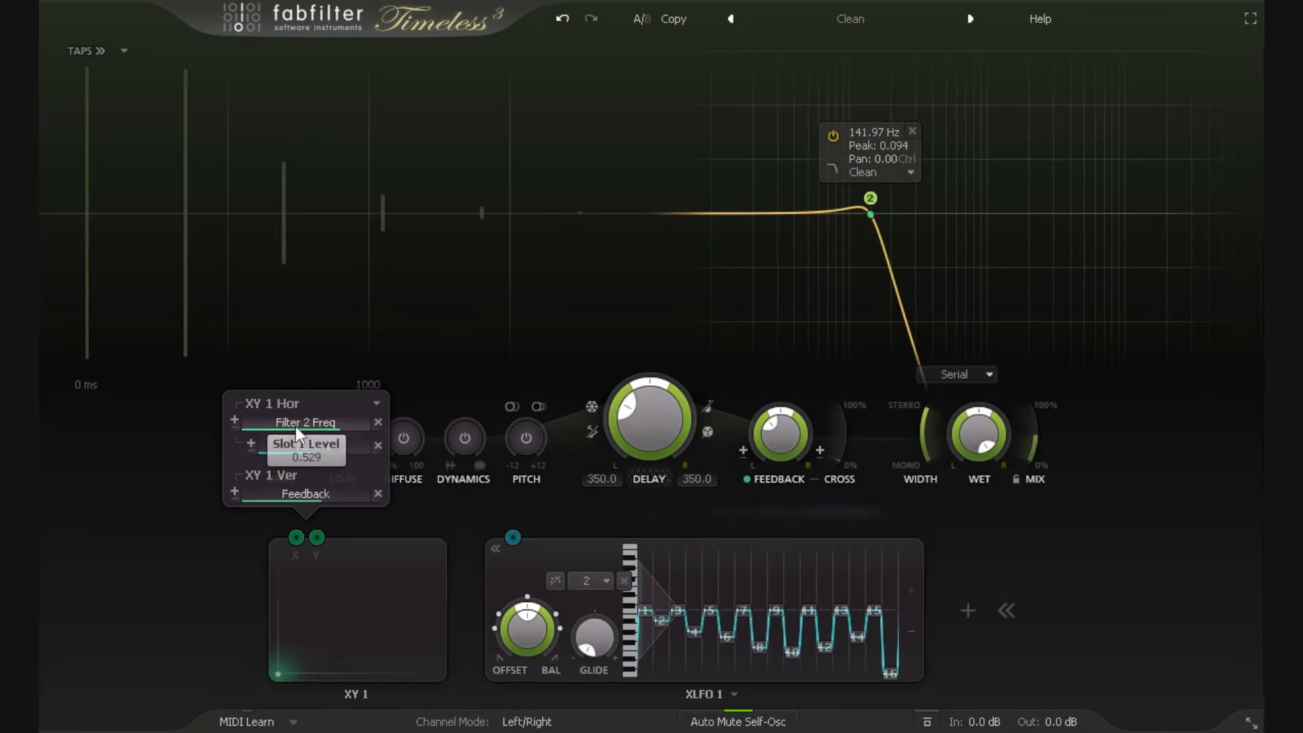
Step: Add a second XLFO with the Sine preset and assign it to the level of XY 1's vertical Feedback modulation
{"action": "left_click", "coordinate": [969, 609]}
{"action": "left_click", "coordinate": [1012, 685]}
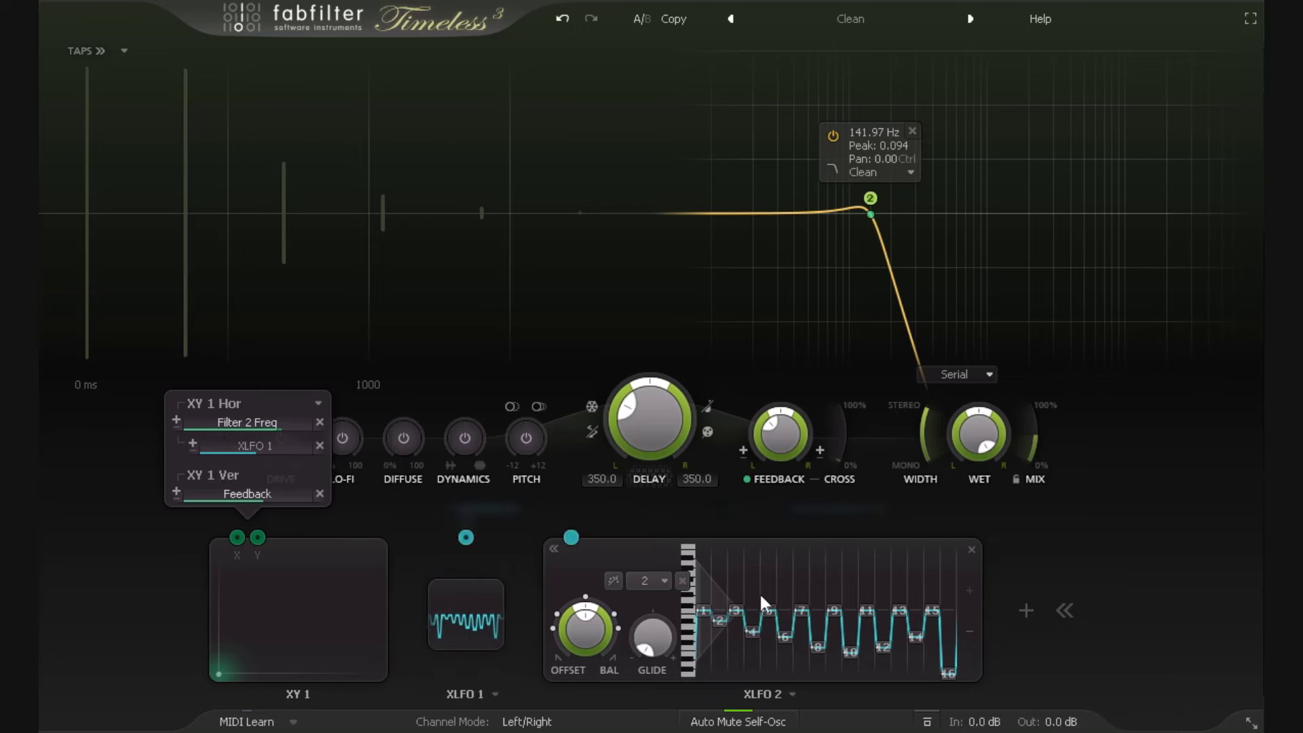
{"action": "left_click", "coordinate": [791, 694]}
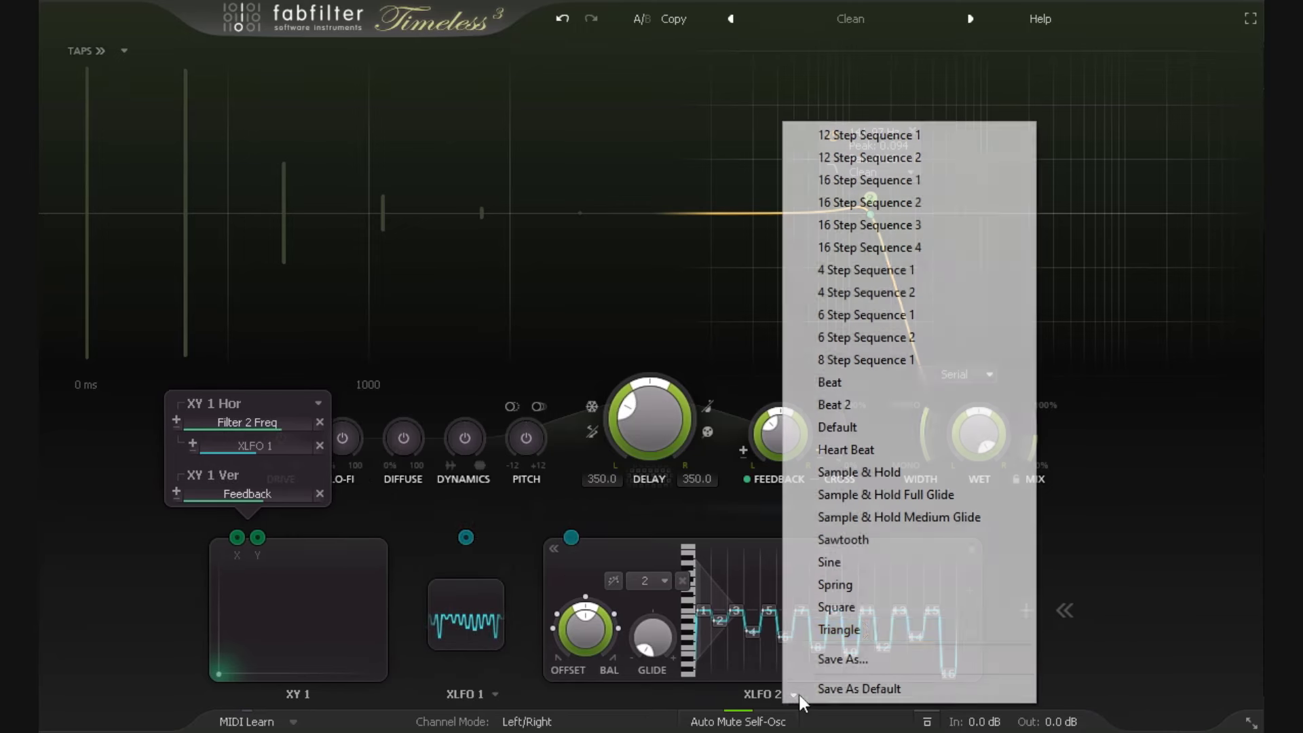
{"action": "left_click", "coordinate": [880, 569]}
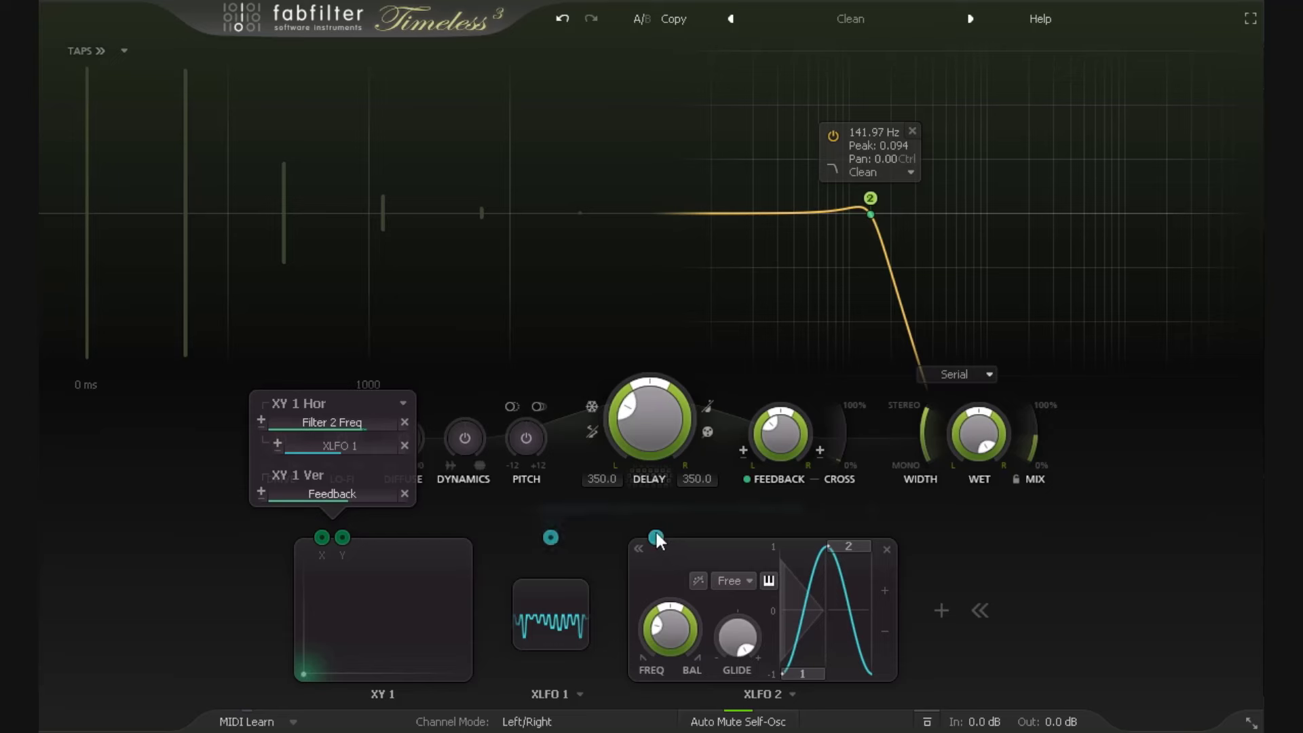
{"action": "left_click_drag", "start_coordinate": [655, 537], "coordinate": [332, 495]}
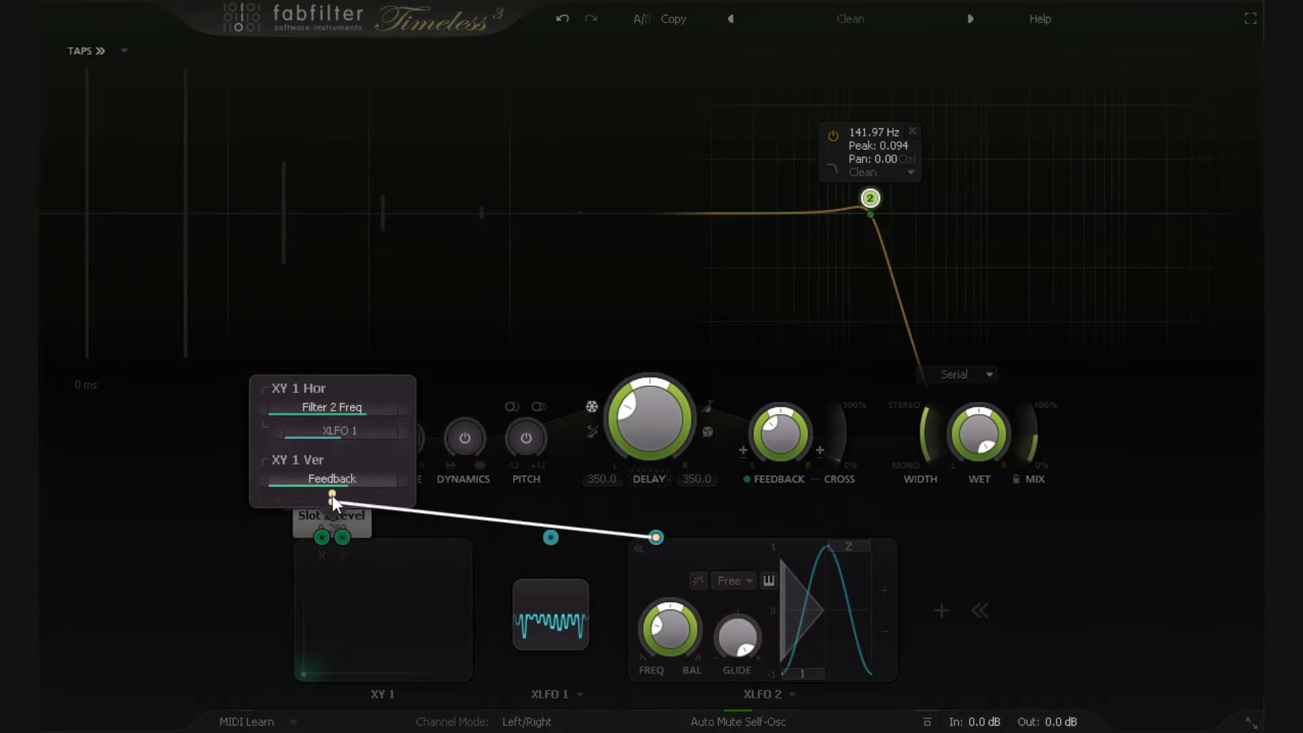
Step: Move XY 1's control point to the upper-left corner, lower-right corner and centre to test the nested modulations, leaving it just above the centre
{"action": "left_click_drag", "start_coordinate": [311, 669], "coordinate": [326, 543]}
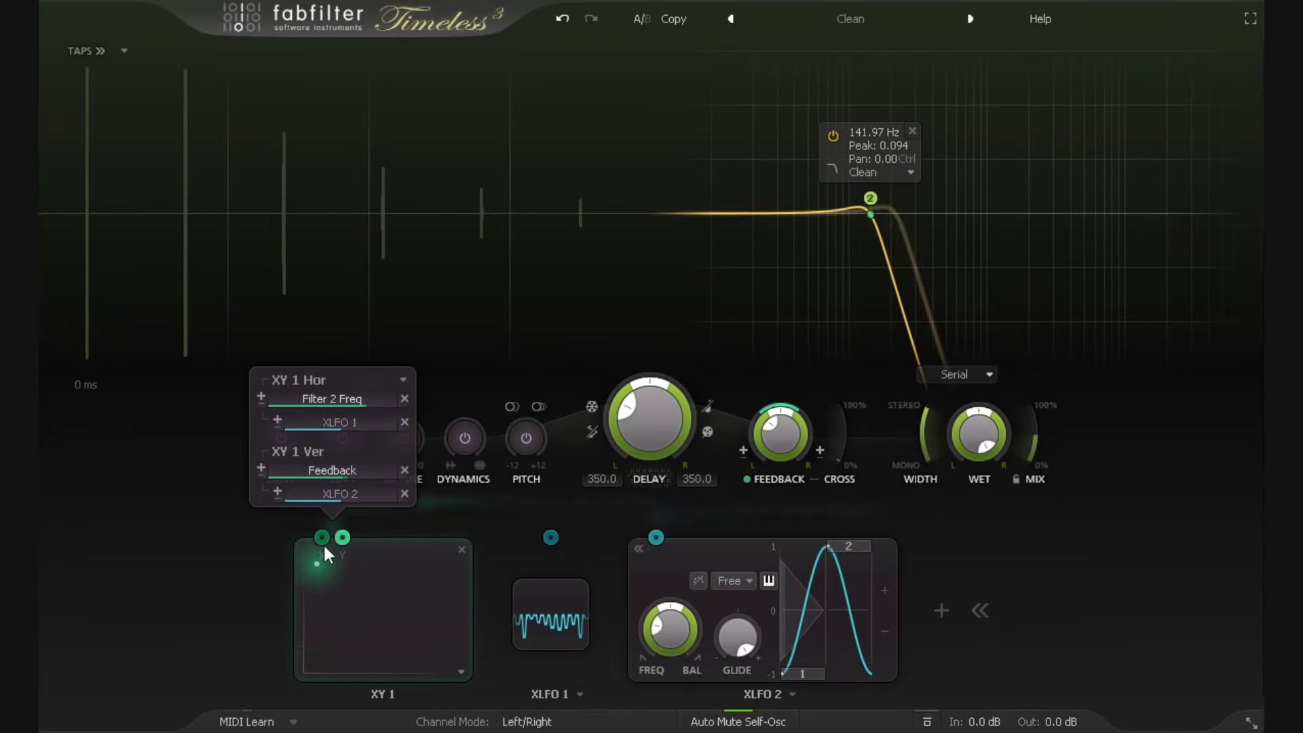
{"action": "mouse_move", "coordinate": [303, 488]}
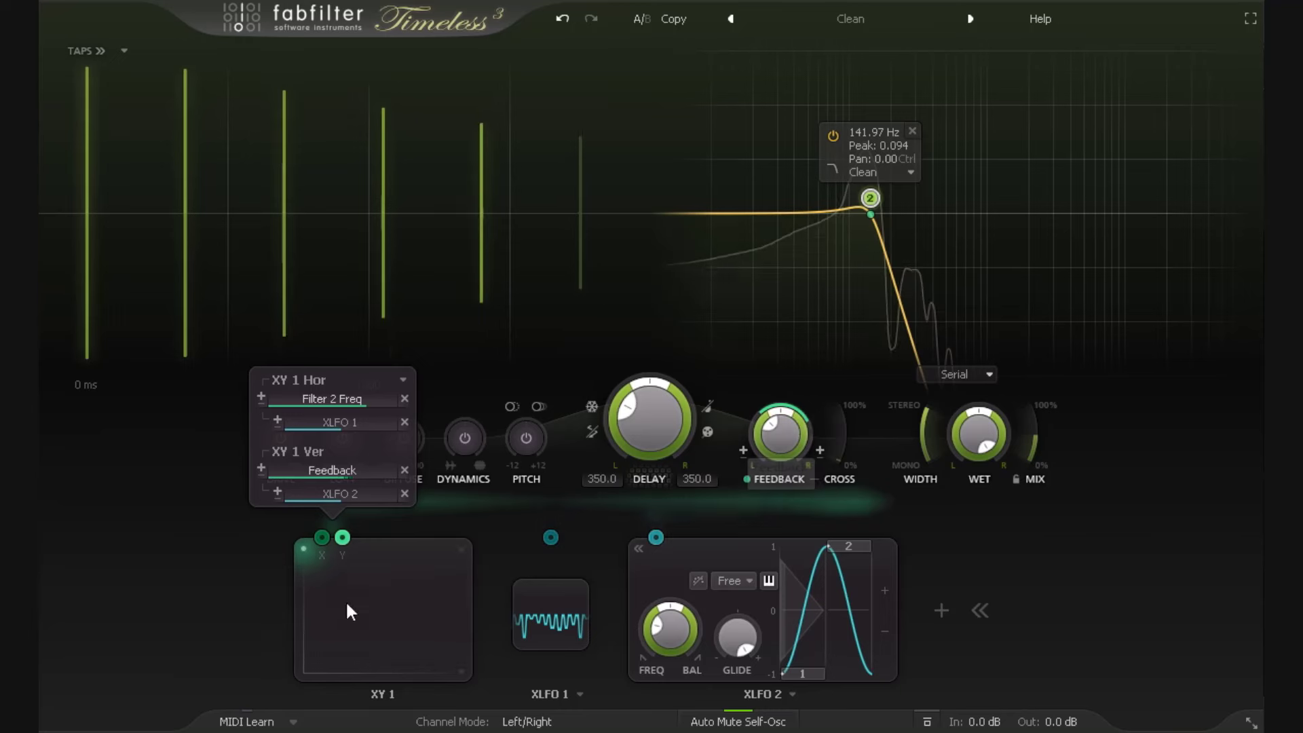
{"action": "mouse_move", "coordinate": [303, 568]}
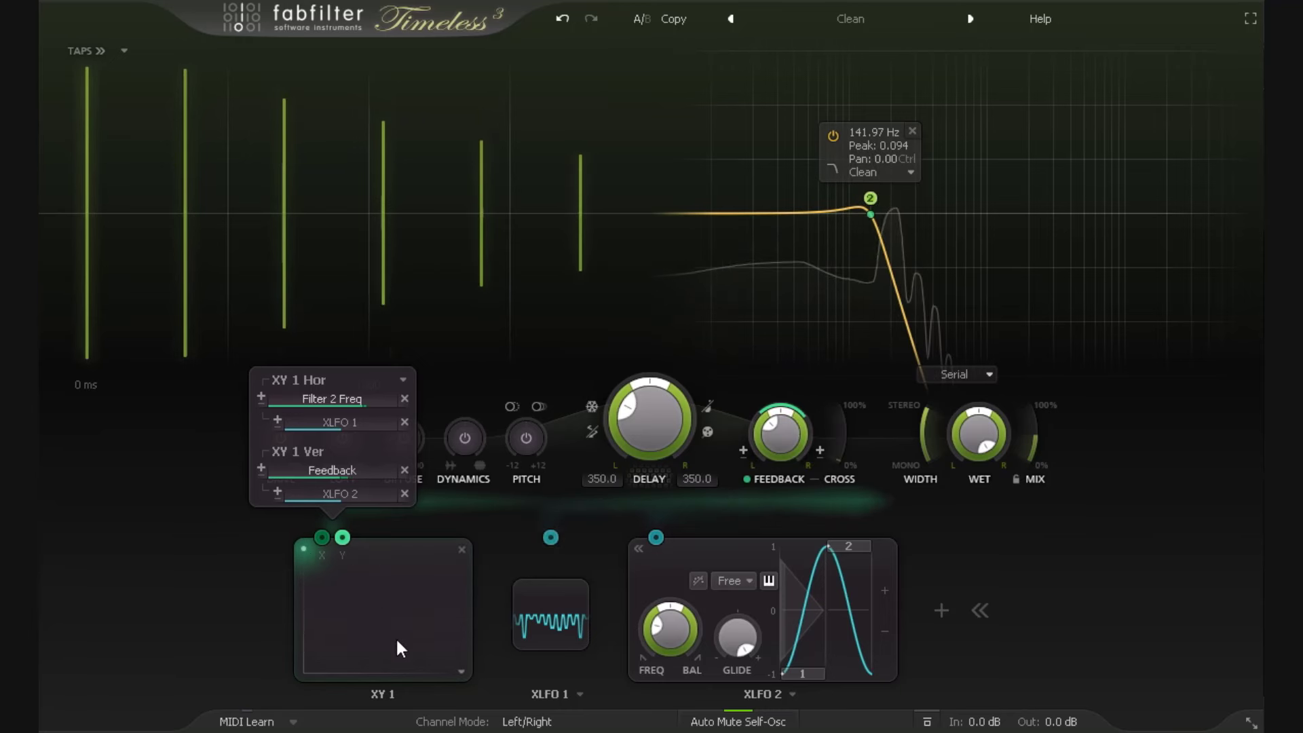
{"action": "left_click_drag", "start_coordinate": [326, 566], "coordinate": [499, 687]}
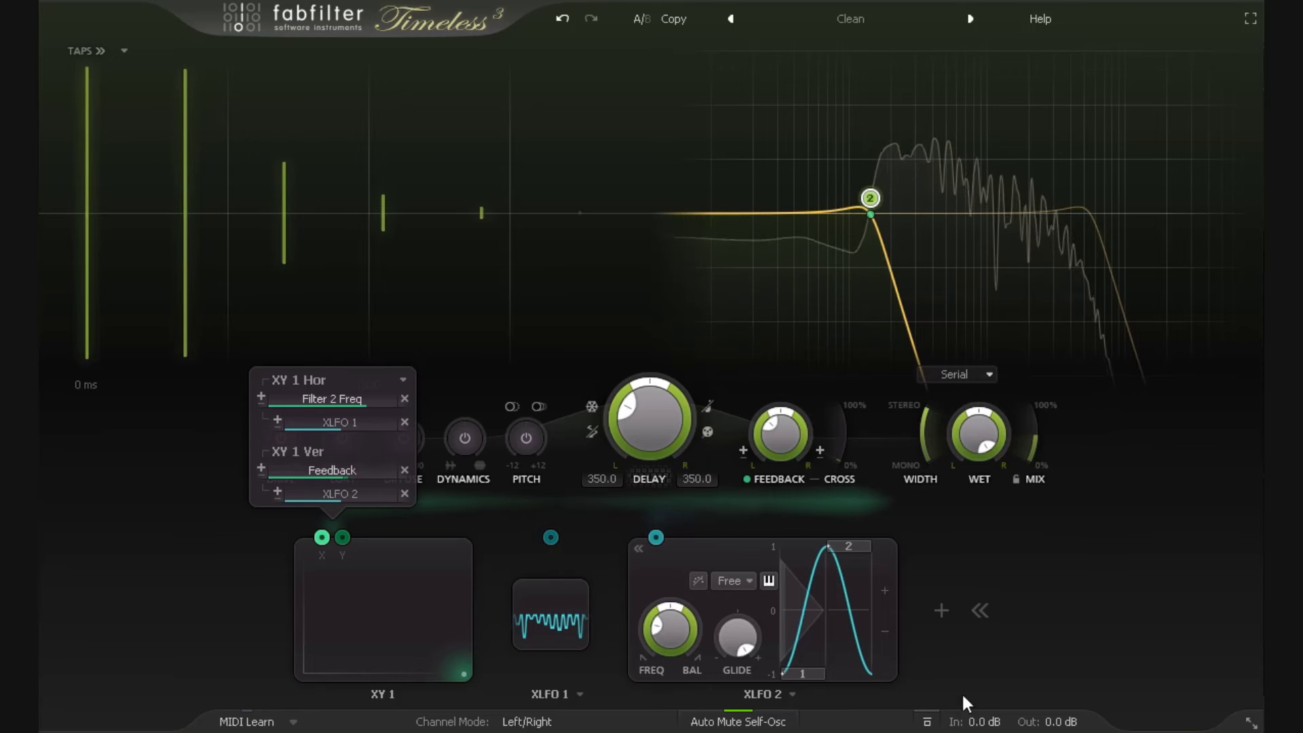
{"action": "left_click_drag", "start_coordinate": [451, 658], "coordinate": [365, 602]}
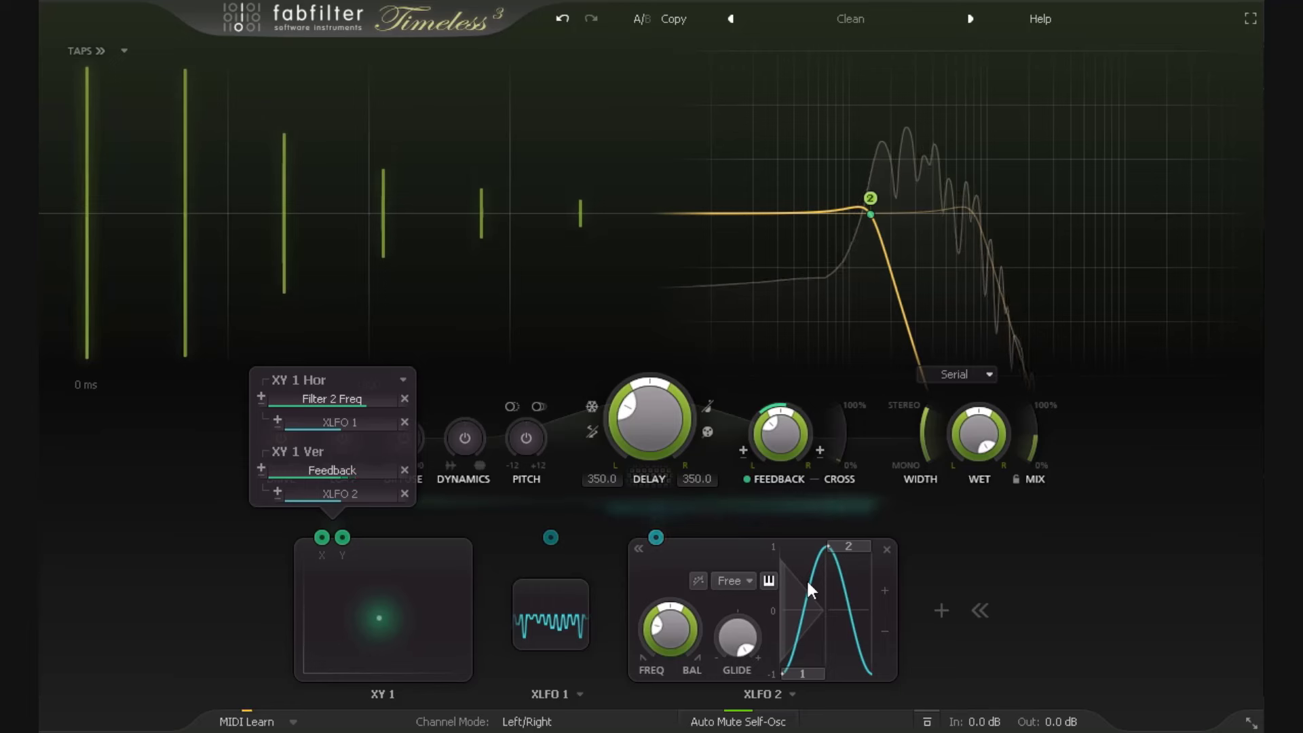
{"action": "mouse_move", "coordinate": [874, 249]}
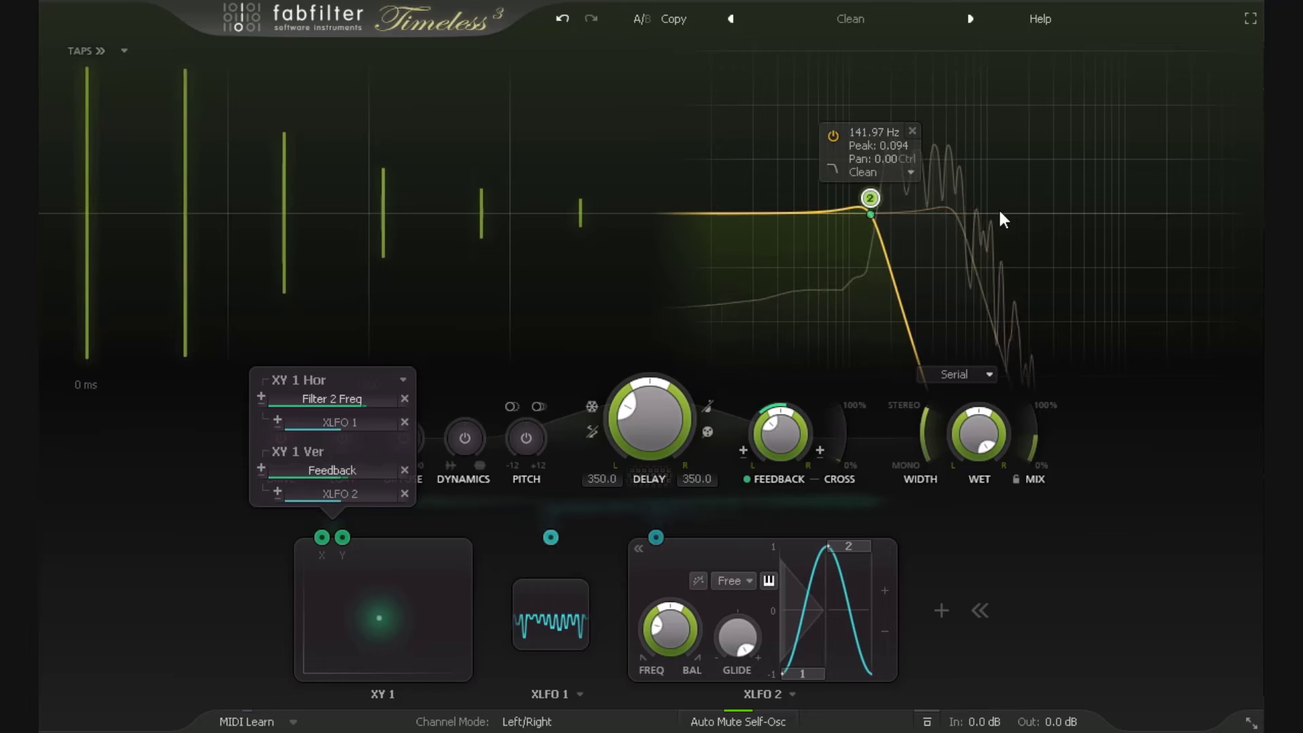
{"action": "left_click_drag", "start_coordinate": [378, 619], "coordinate": [369, 575]}
{"action": "mouse_move", "coordinate": [897, 182]}
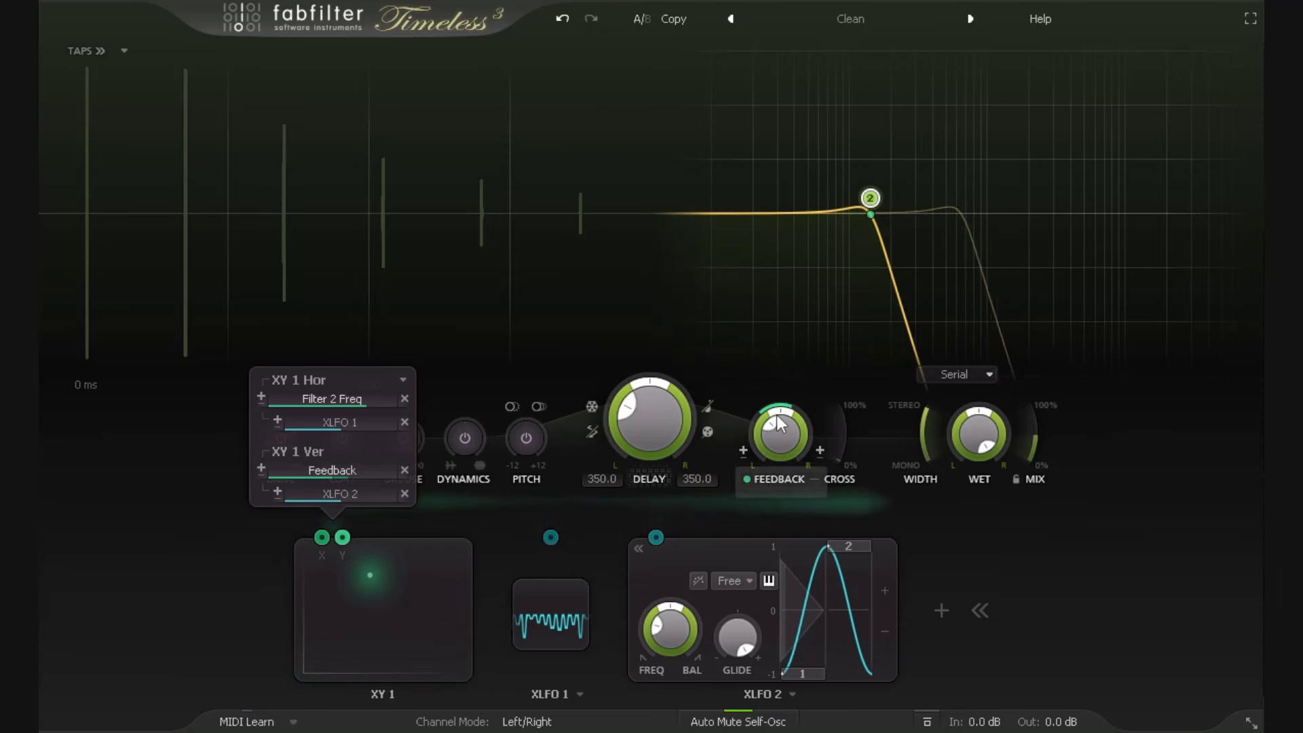
Step: Change XY 1 to a bipolar pad with centred axes, and move its control point into the upper-right quadrant
{"action": "left_click", "coordinate": [461, 672]}
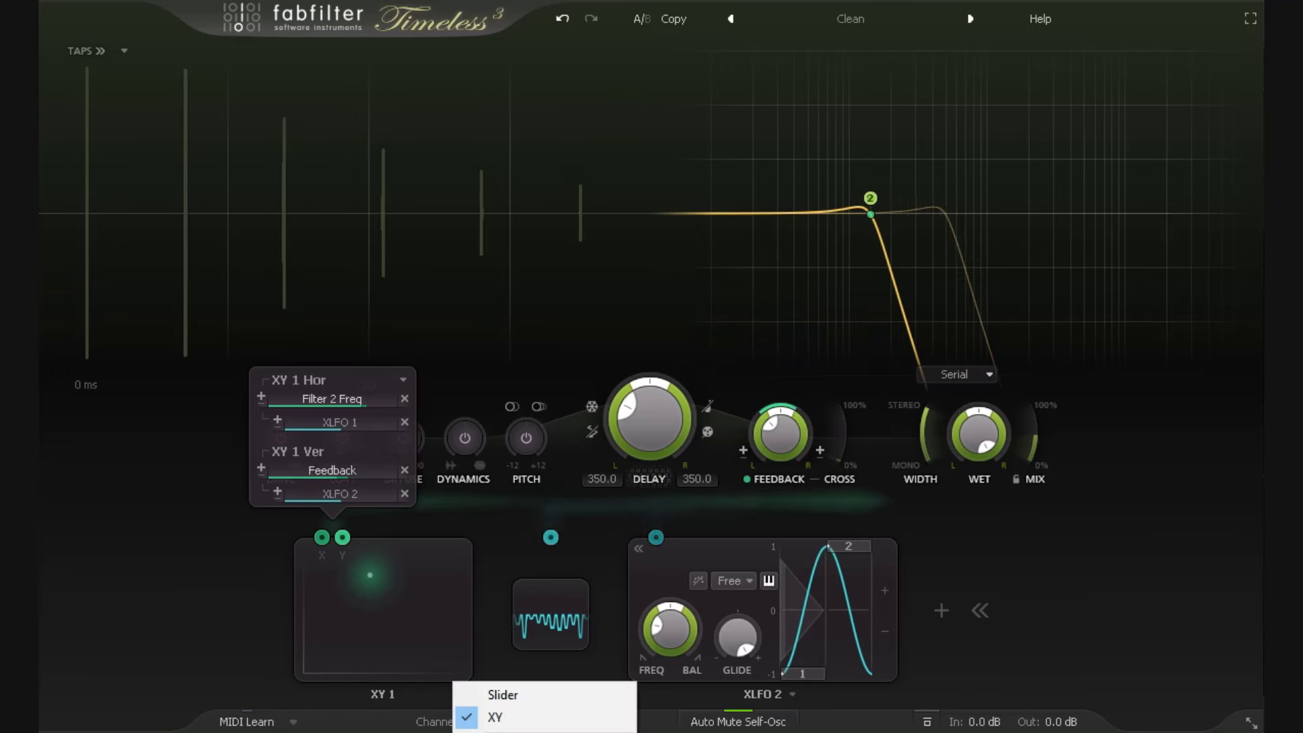
{"action": "left_click", "coordinate": [446, 671]}
{"action": "left_click", "coordinate": [461, 672]}
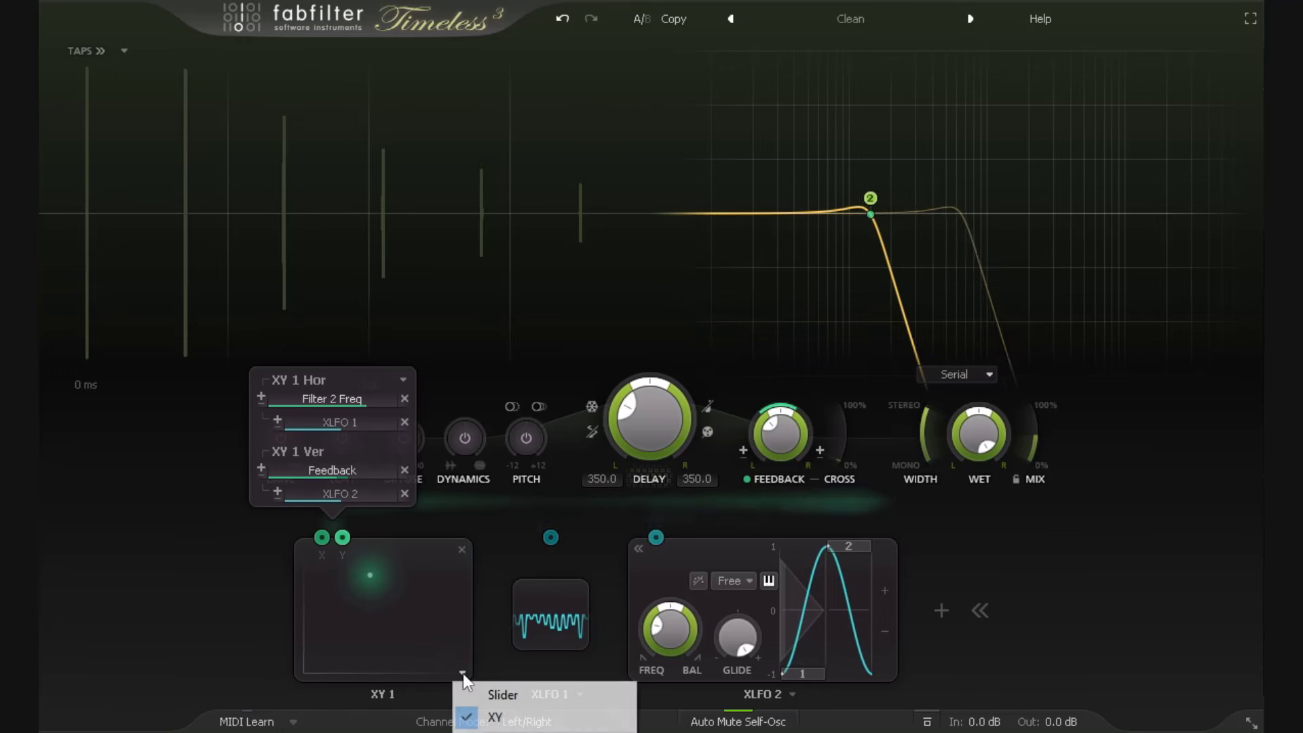
{"action": "left_click", "coordinate": [416, 562]}
{"action": "left_click_drag", "start_coordinate": [400, 588], "coordinate": [426, 575]}
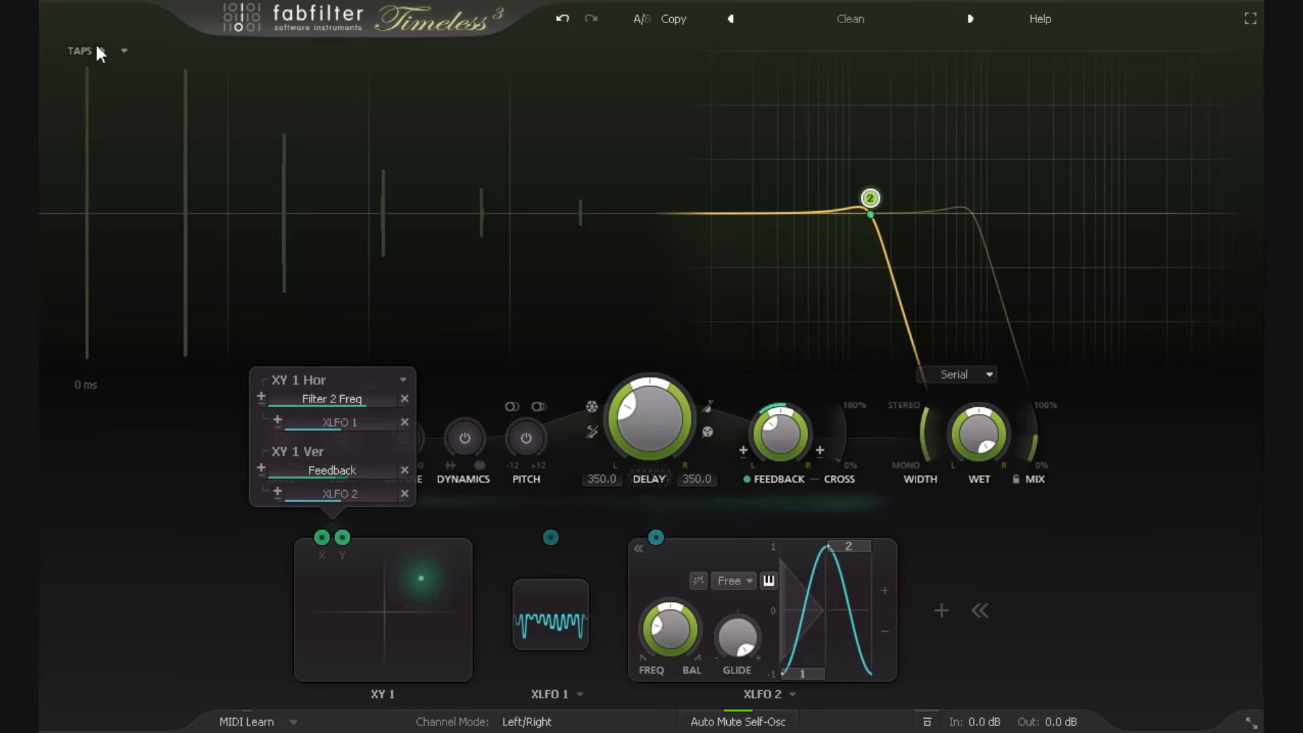
Step: Show the delay tap pattern and add four taps of different levels at about 26%, 60%, 47% and 85%
{"action": "left_click", "coordinate": [74, 51]}
{"action": "double_click", "coordinate": [209, 231]}
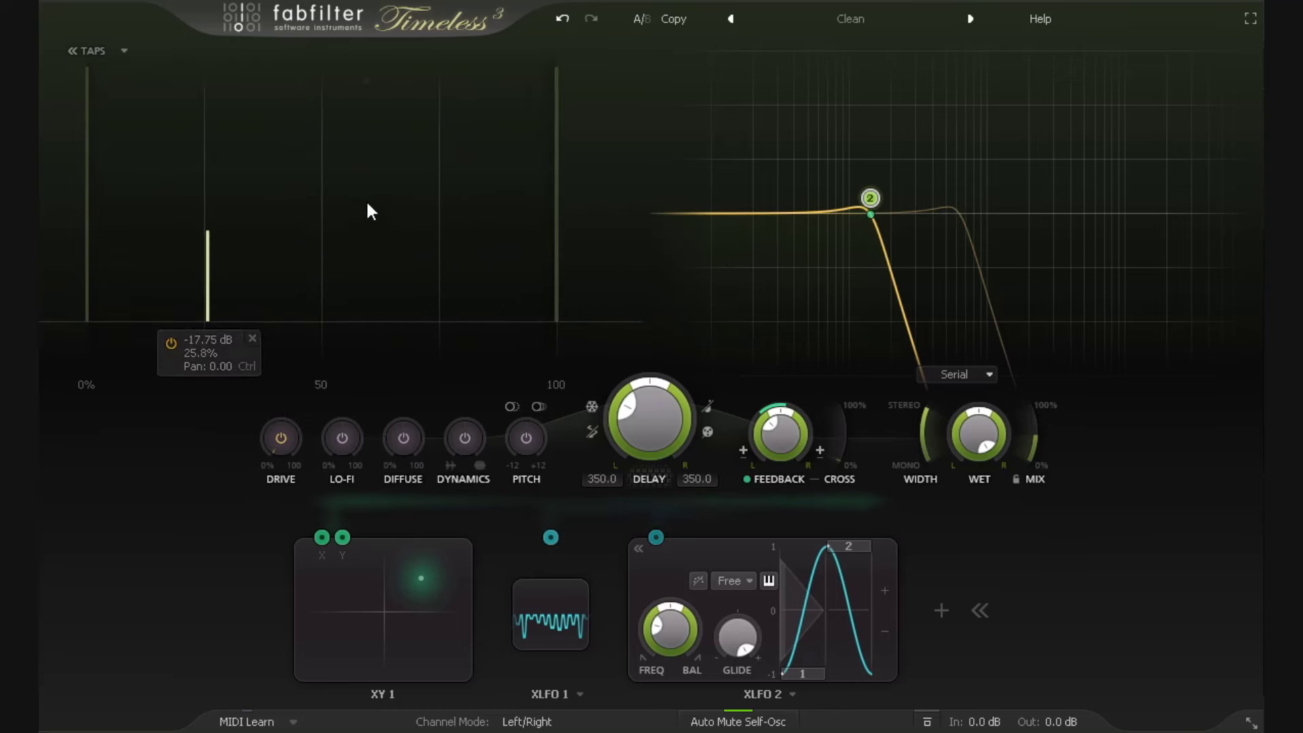
{"action": "double_click", "coordinate": [366, 202]}
{"action": "double_click", "coordinate": [309, 157]}
{"action": "double_click", "coordinate": [485, 163]}
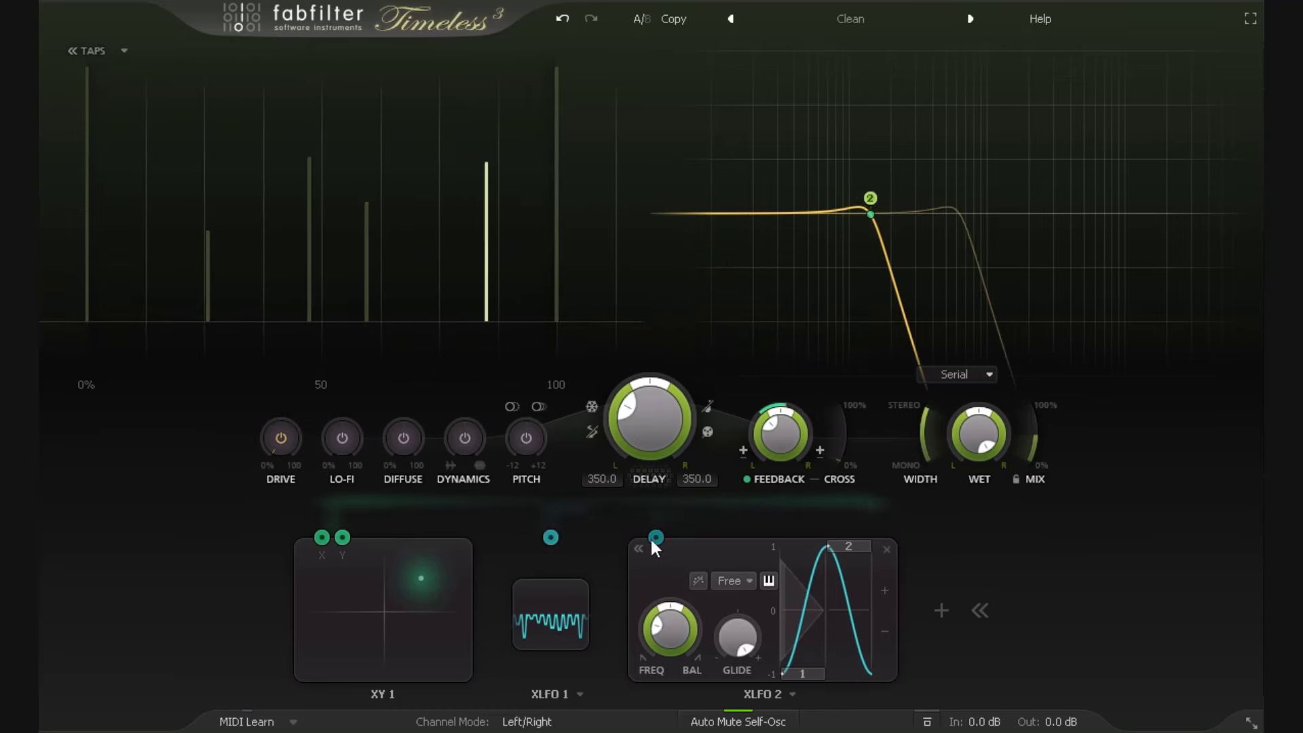
Step: Assign XLFO 2 to the level of the delay tap at about 85%, and select the tap at about 47%
{"action": "left_click_drag", "start_coordinate": [656, 537], "coordinate": [491, 344]}
{"action": "left_click", "coordinate": [309, 225]}
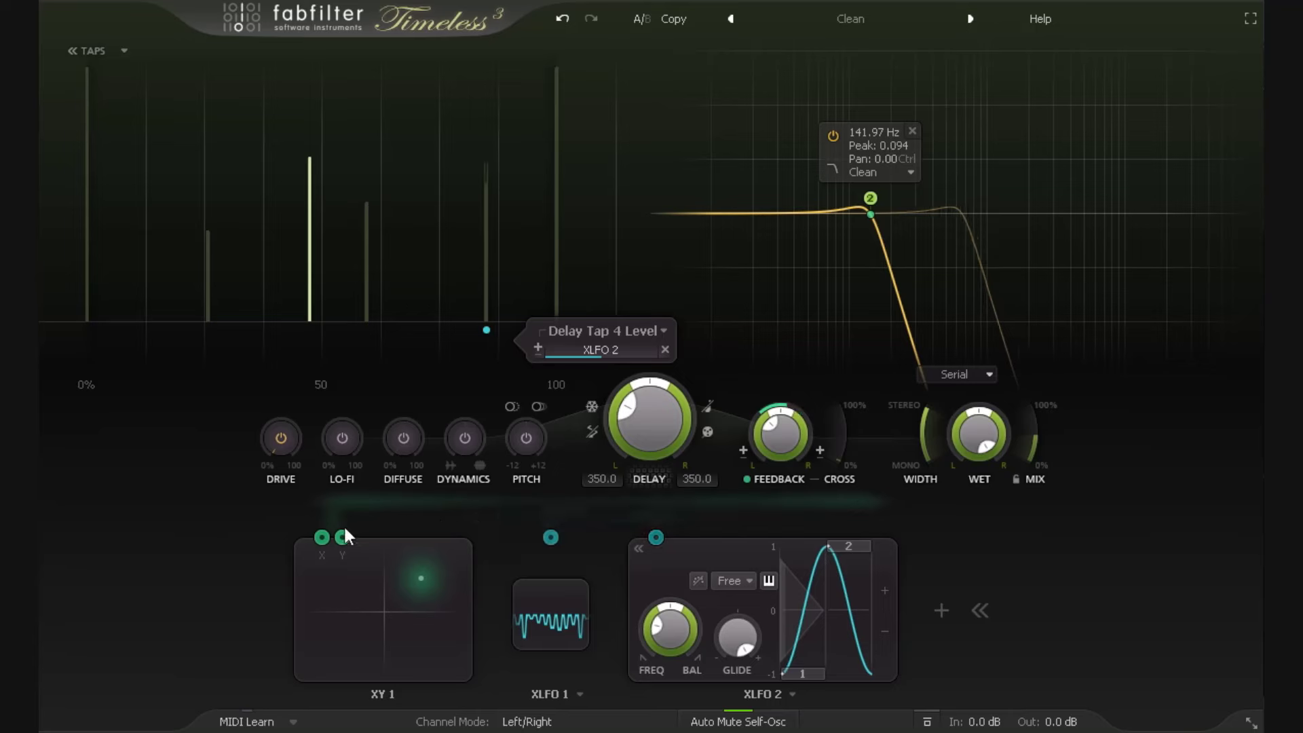
Step: Assign XY 1's horizontal axis to the level of the delay tap at about 47%, and return to the delay display
{"action": "mouse_move", "coordinate": [322, 537]}
{"action": "left_mouse_down"}
{"action": "mouse_move", "coordinate": [328, 267]}
{"action": "mouse_move", "coordinate": [310, 258]}
{"action": "left_mouse_up"}
{"action": "left_click_drag", "start_coordinate": [321, 536], "coordinate": [232, 365]}
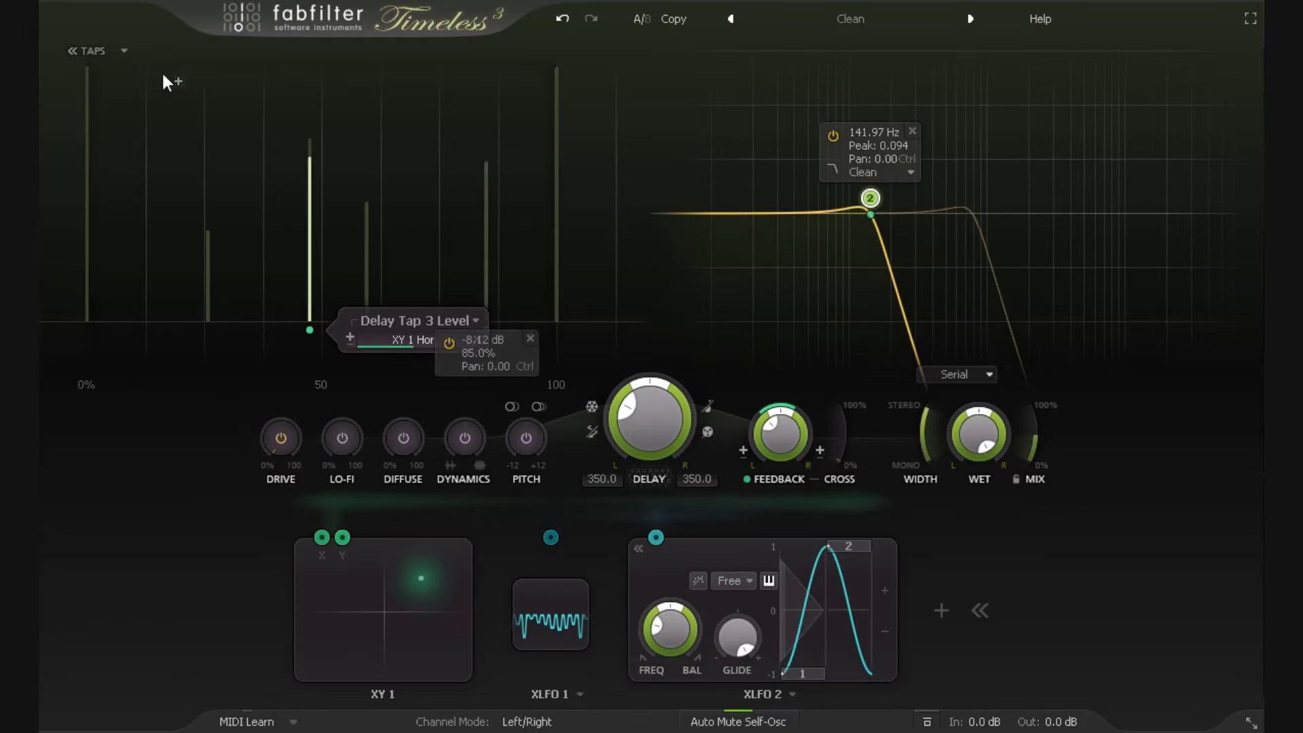
{"action": "left_click", "coordinate": [93, 50]}
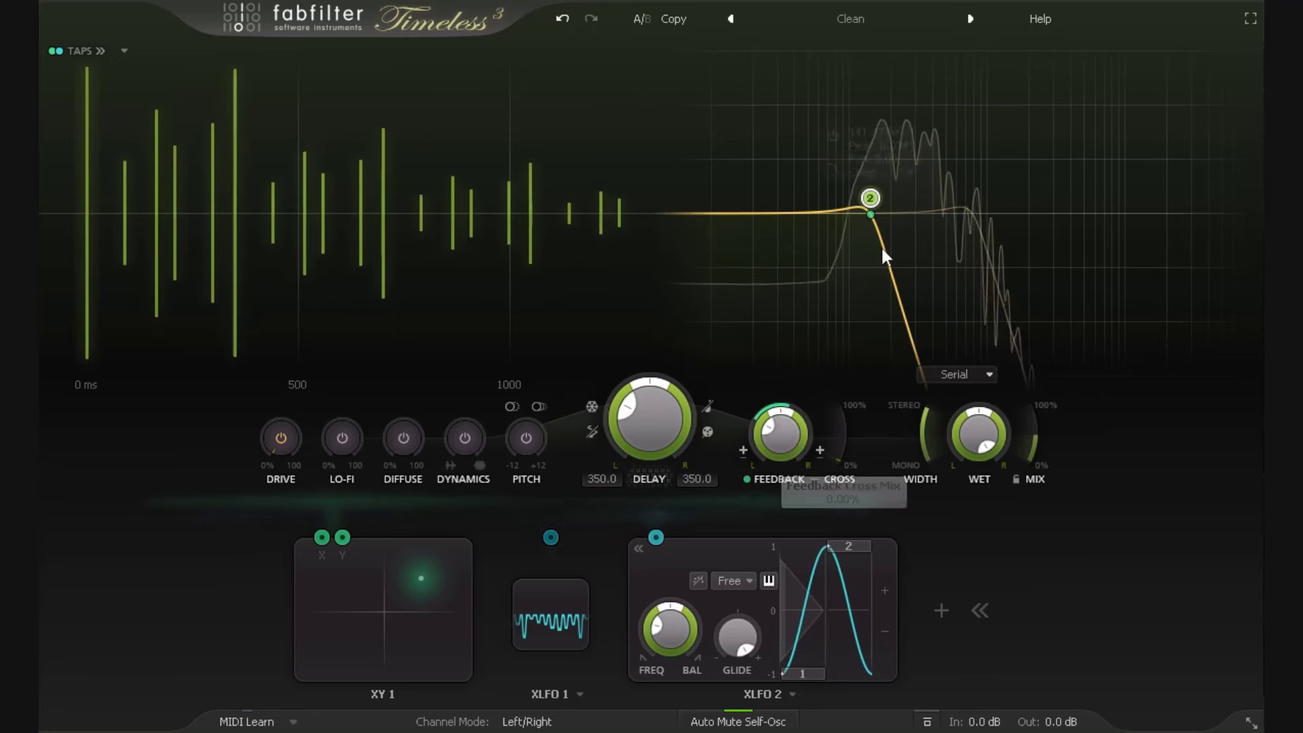
Step: Raise filter 2 to about 207 Hz with a peak of about 0.13, and move XY 1's control point into the lower-right quadrant
{"action": "left_click_drag", "start_coordinate": [870, 199], "coordinate": [899, 193]}
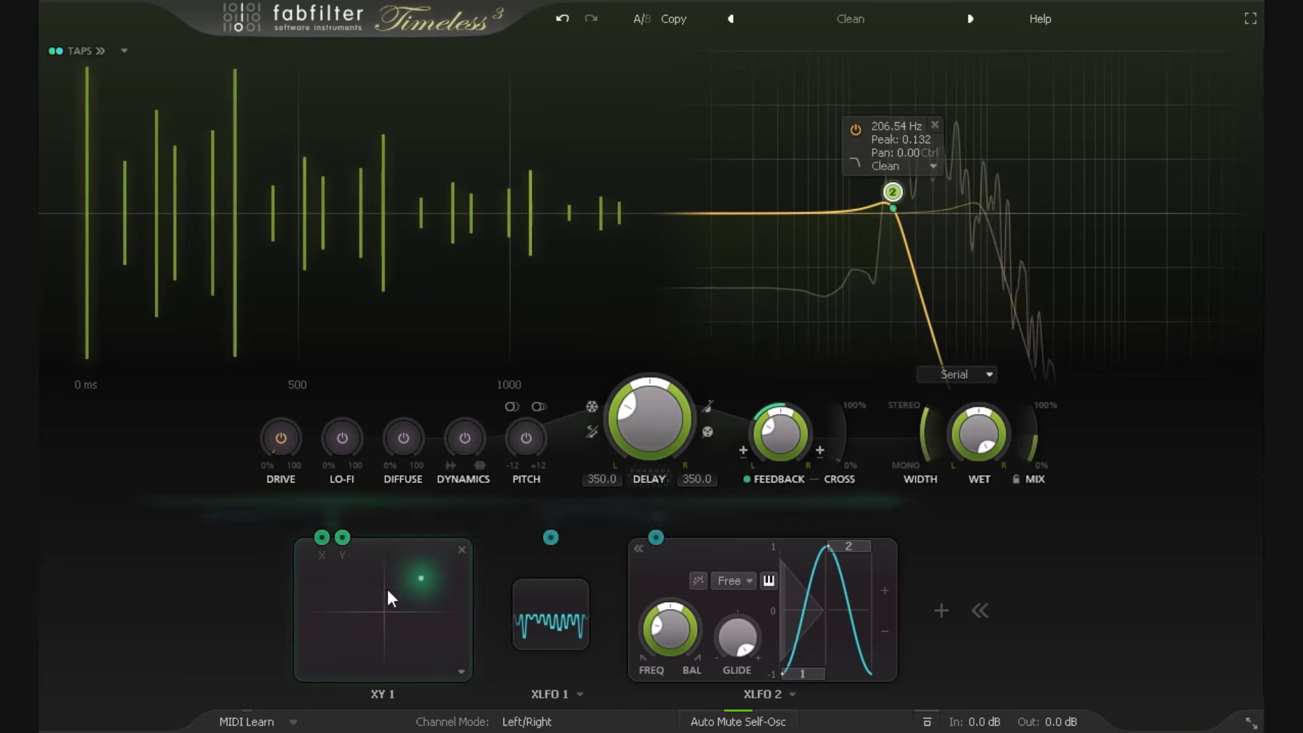
{"action": "left_click_drag", "start_coordinate": [385, 587], "coordinate": [384, 624]}
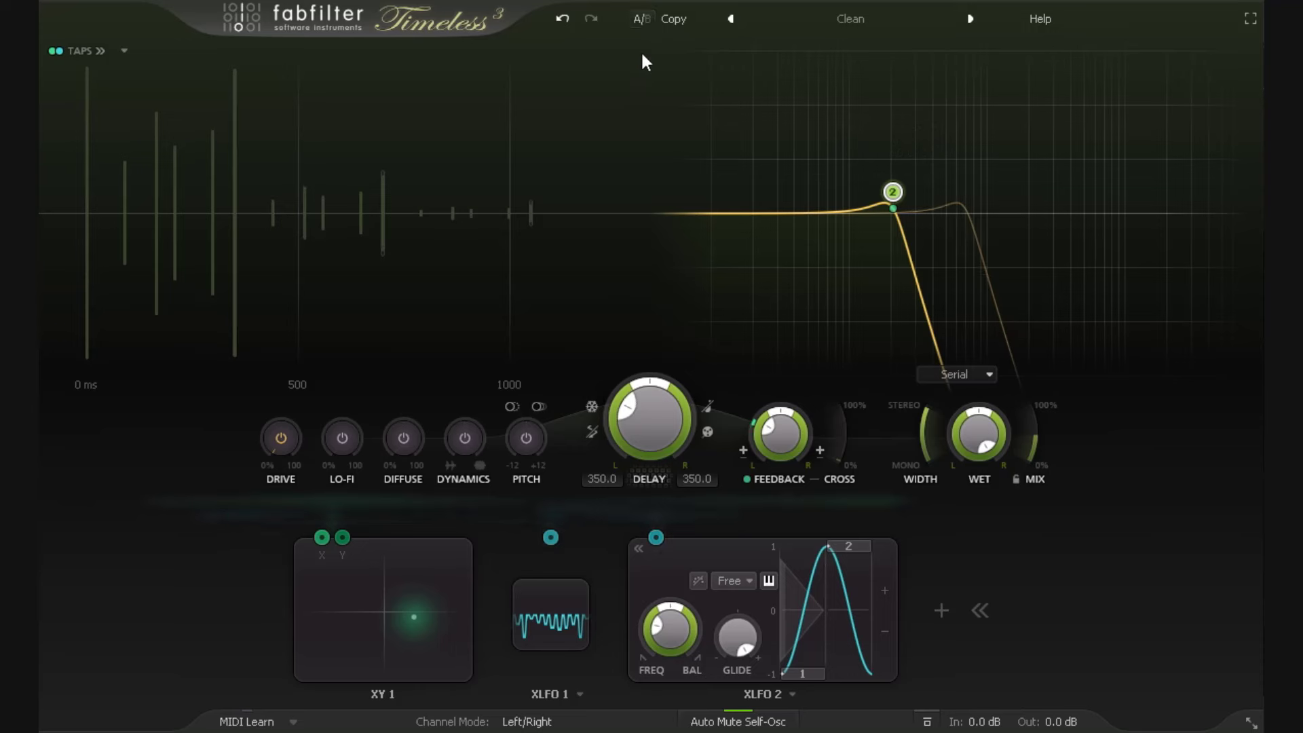
Step: Compare the A and B states, returning to the modulated Clean setup, and load the Beautiful Vintage Chorus bM modulation preset
{"action": "left_click", "coordinate": [641, 19]}
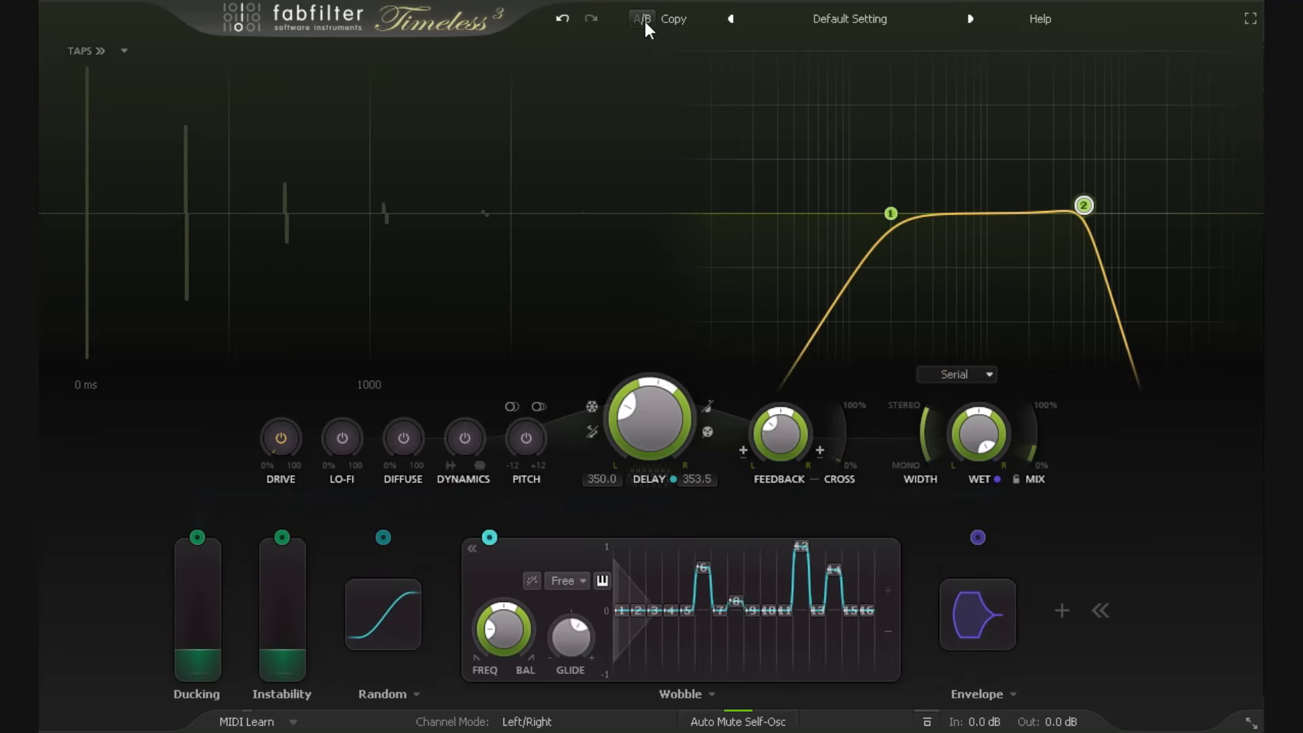
{"action": "left_click", "coordinate": [644, 18]}
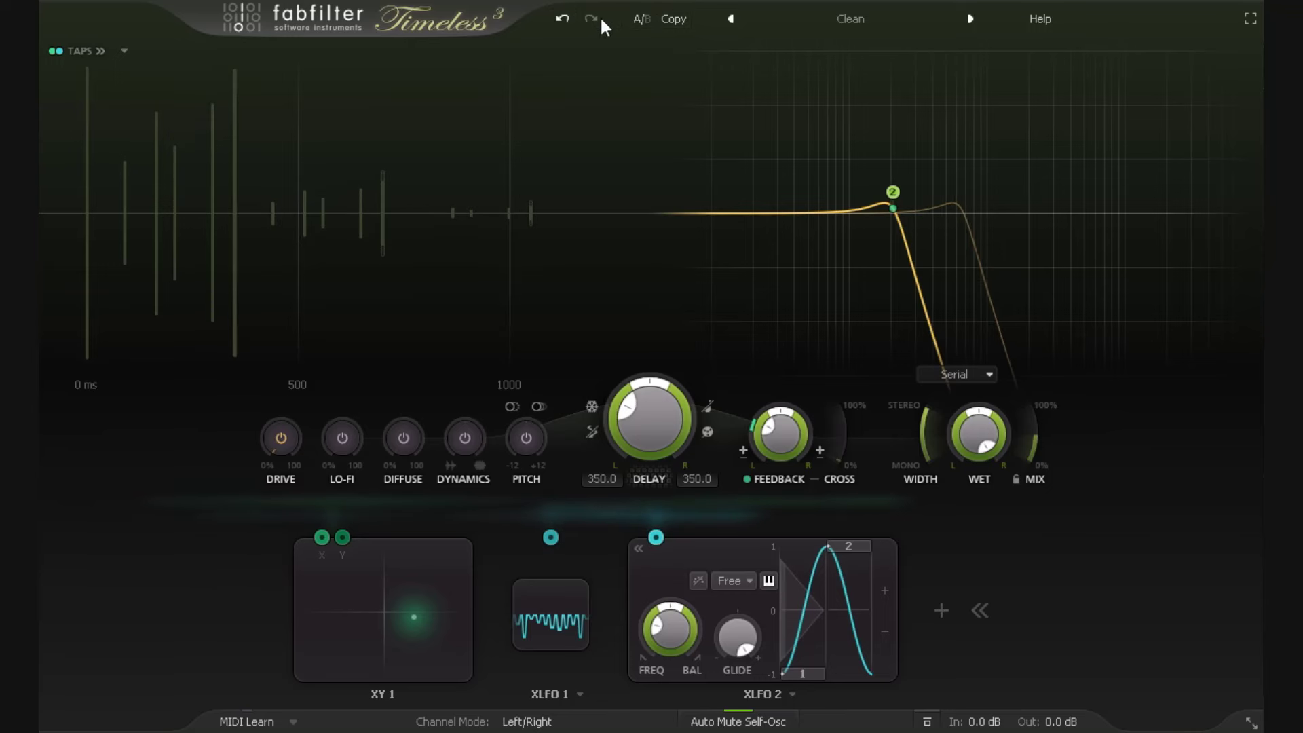
{"action": "left_click", "coordinate": [789, 22]}
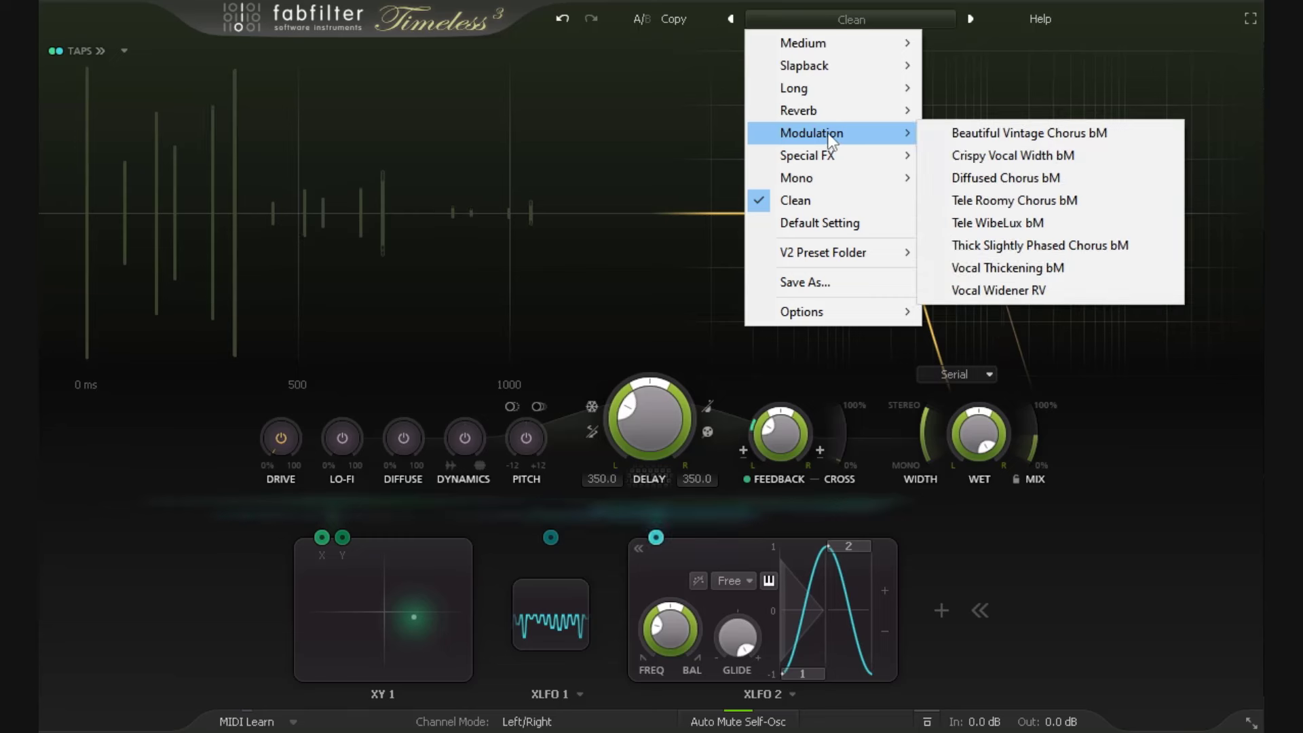
{"action": "mouse_move", "coordinate": [896, 135]}
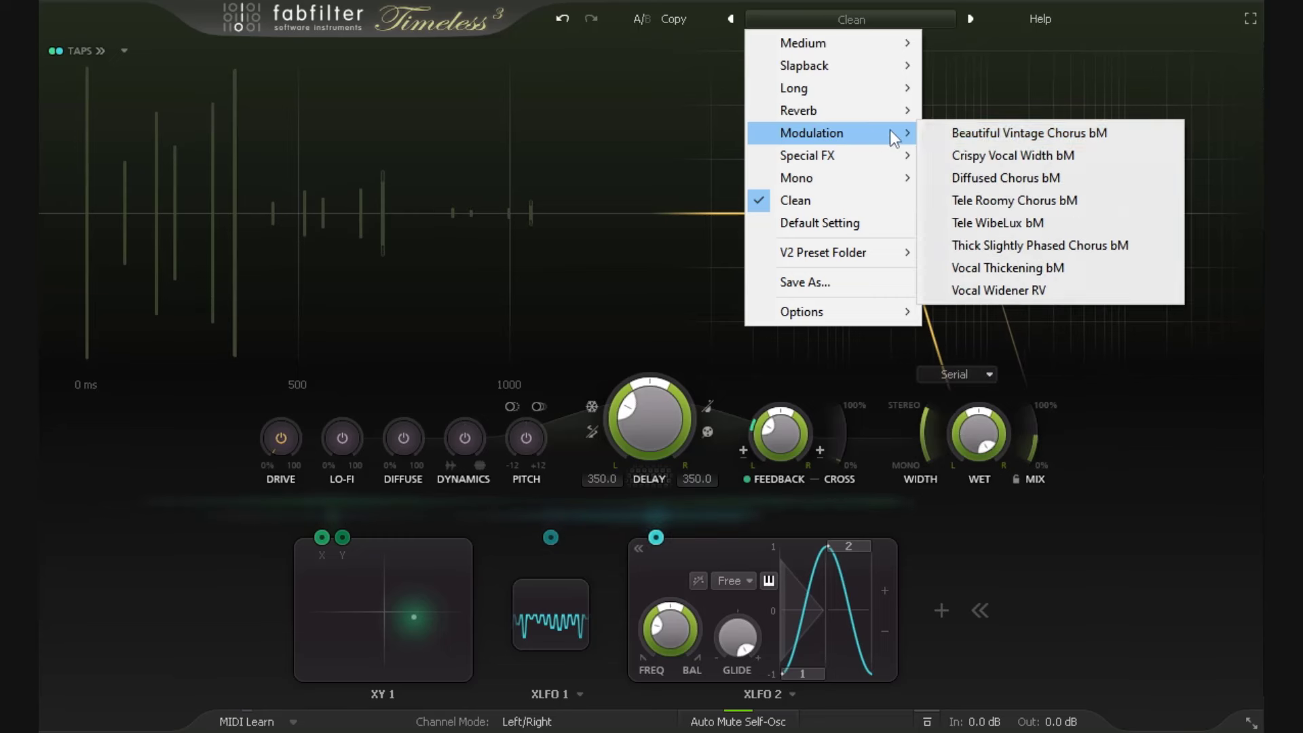
{"action": "left_click", "coordinate": [1003, 133]}
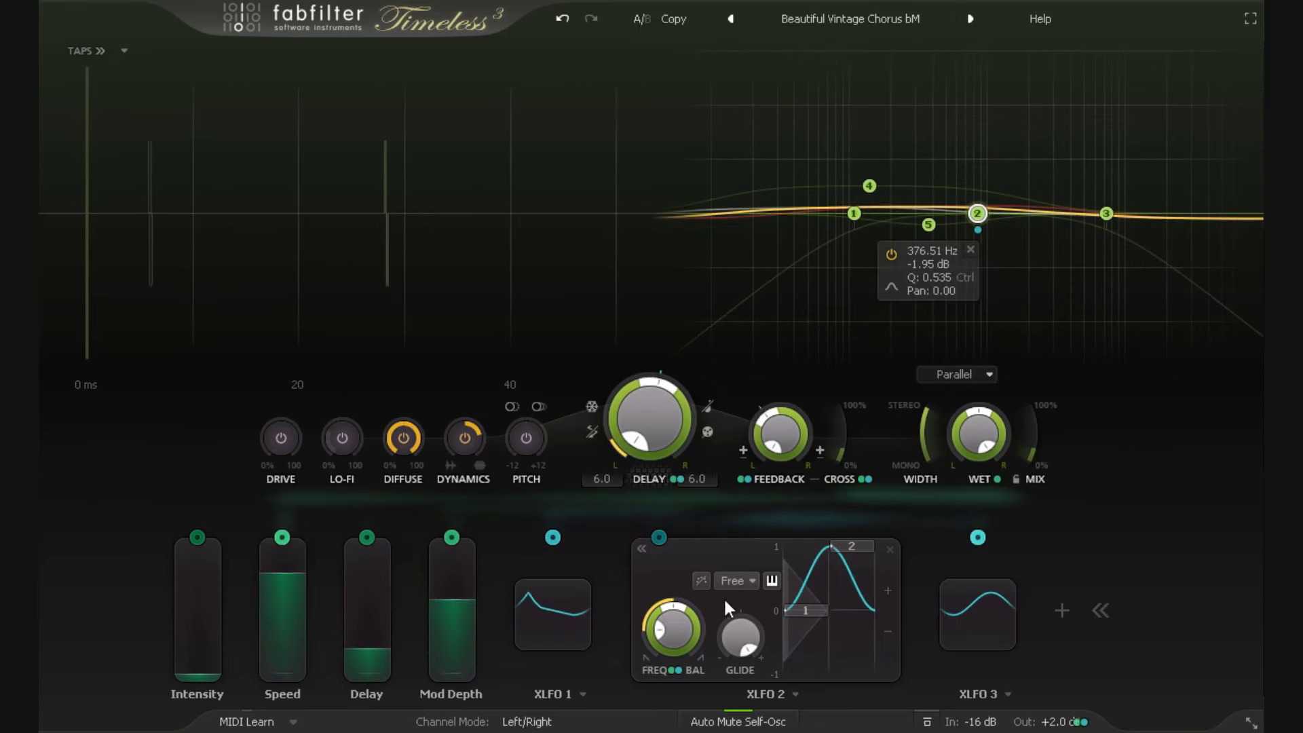